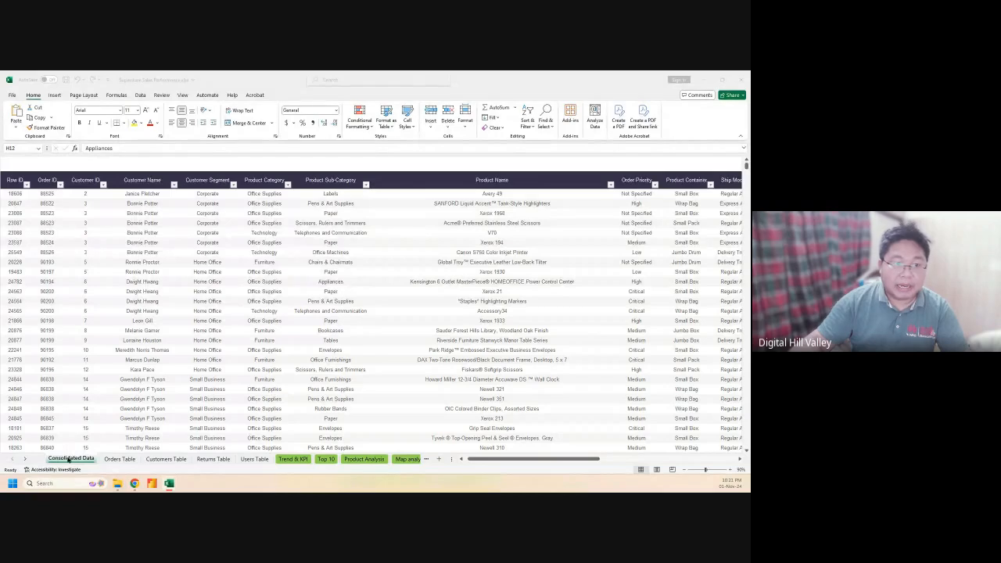
Browse the Trend & KPI, Top 10 and Product Analysis sheets
{"action": "left_click", "coordinate": [126, 463]}
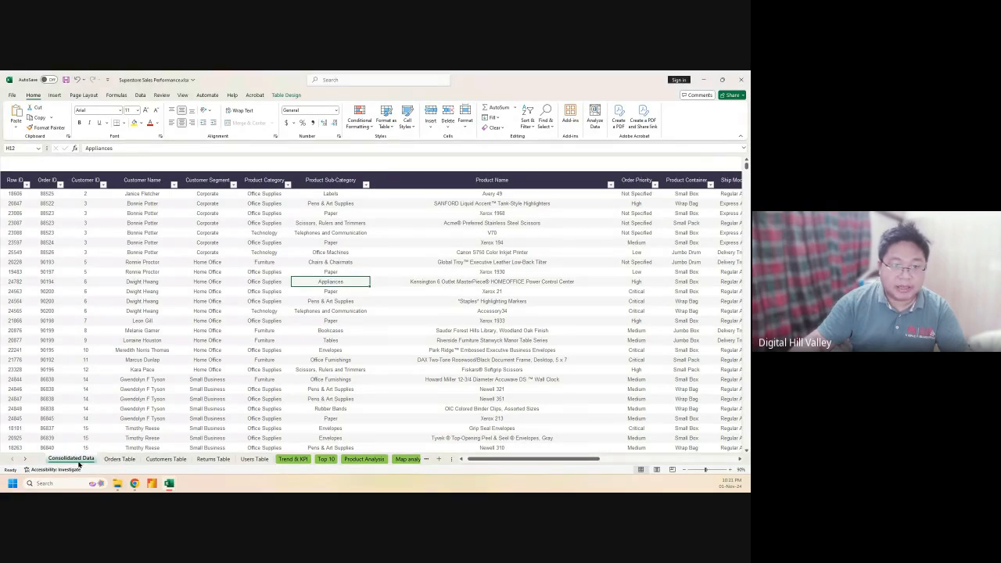
{"action": "left_click", "coordinate": [296, 463]}
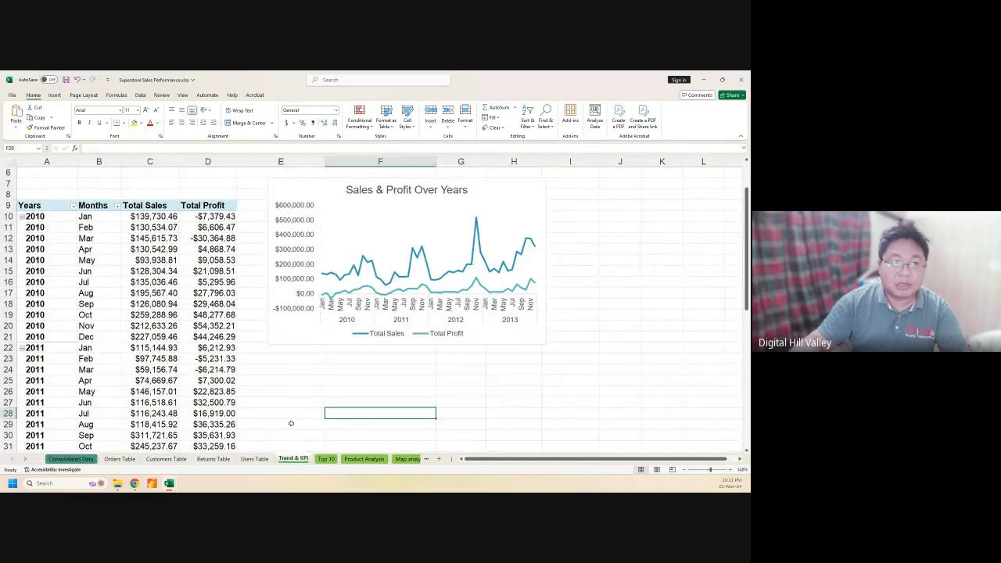
{"action": "scroll", "coordinate": [306, 356], "scroll_direction": "up", "scroll_amount": 2}
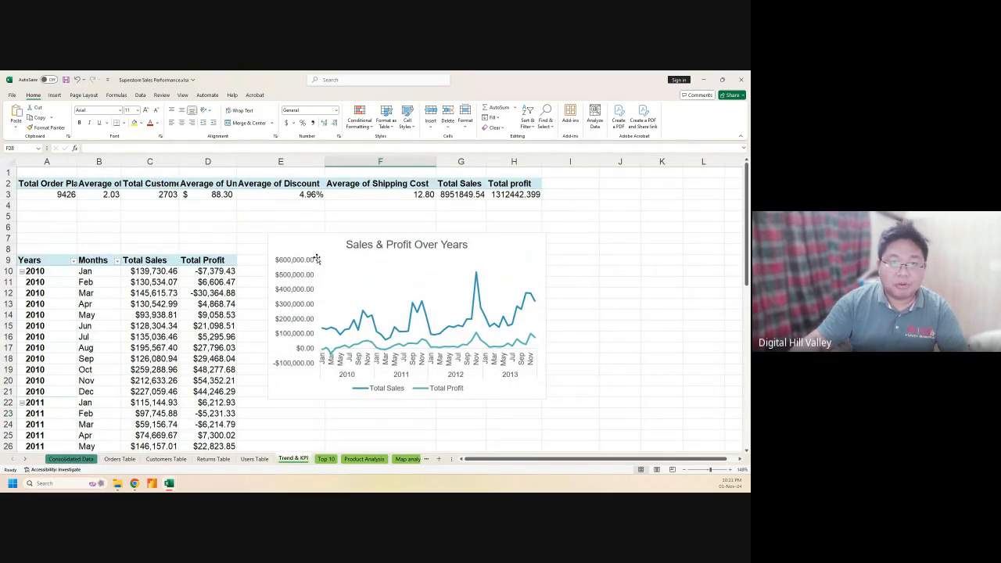
{"action": "left_click", "coordinate": [325, 458]}
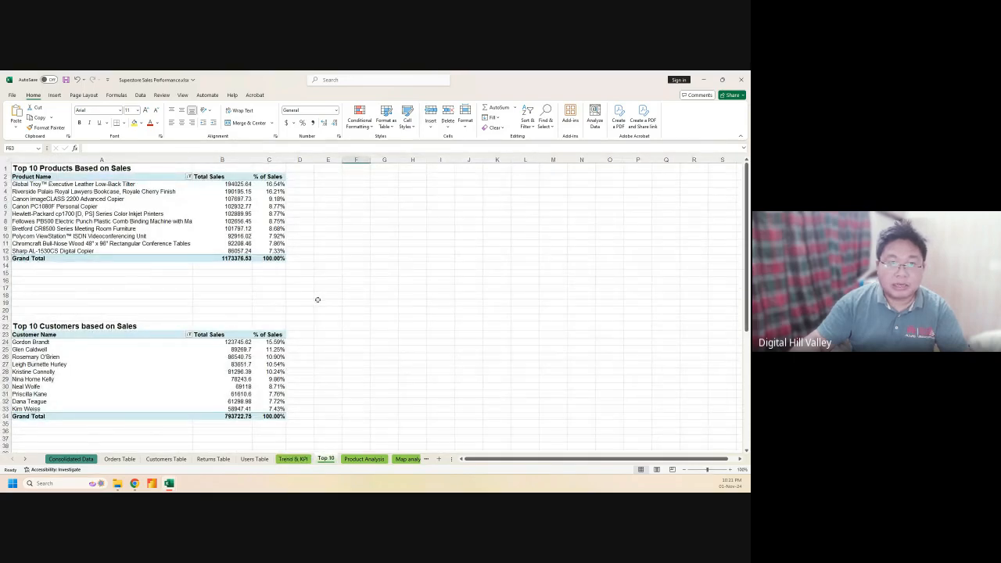
{"action": "scroll", "coordinate": [321, 305], "scroll_direction": "down", "scroll_amount": 10}
{"action": "left_click", "coordinate": [363, 460]}
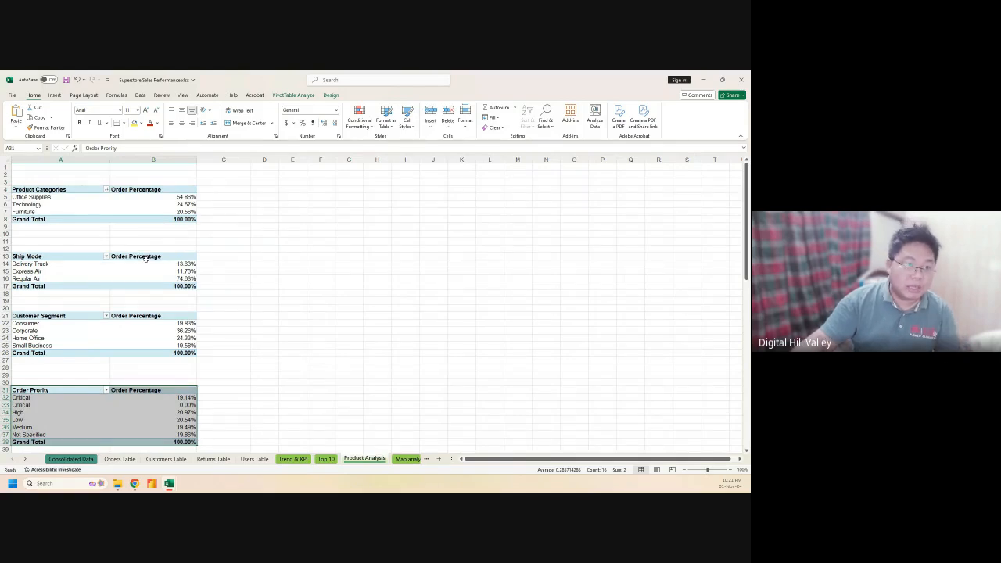
{"action": "scroll", "coordinate": [148, 309], "scroll_direction": "down", "scroll_amount": 3}
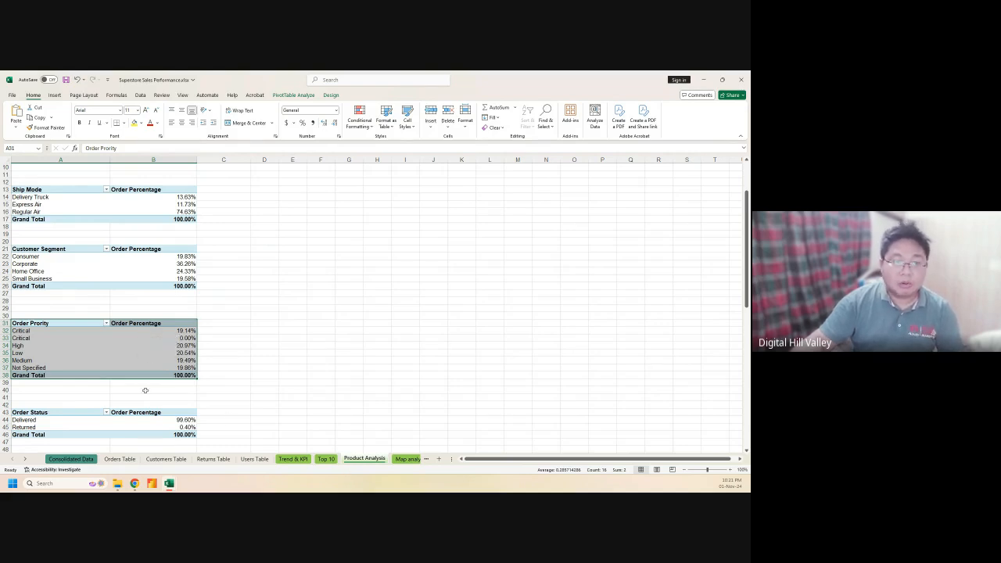
Look over the Map analysis sheet, then switch to Discount Vs Sales Vs Profit
{"action": "left_click", "coordinate": [408, 459]}
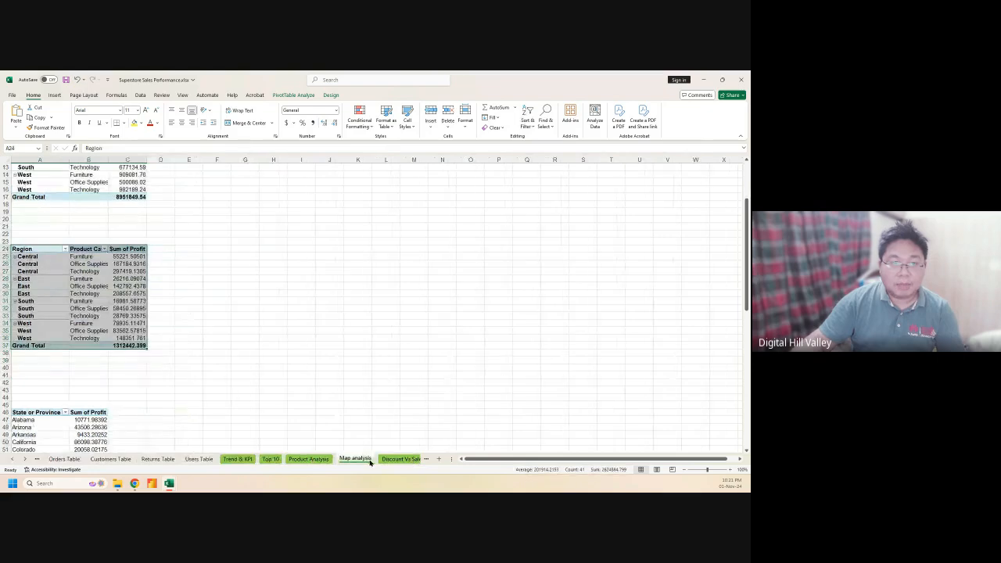
{"action": "scroll", "coordinate": [172, 335], "scroll_direction": "up", "scroll_amount": 4}
{"action": "scroll", "coordinate": [147, 313], "scroll_direction": "down", "scroll_amount": 9}
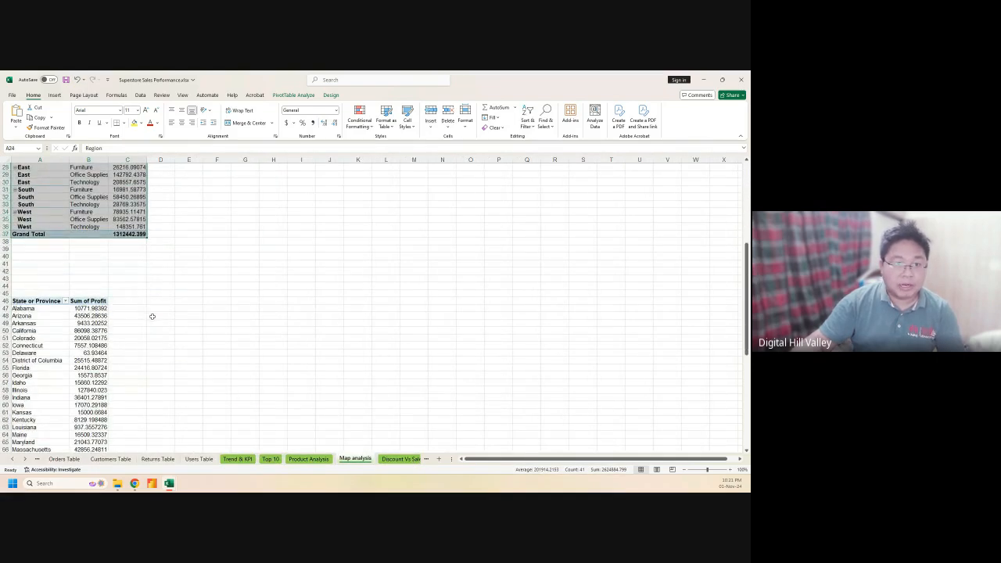
{"action": "scroll", "coordinate": [153, 317], "scroll_direction": "down", "scroll_amount": 5}
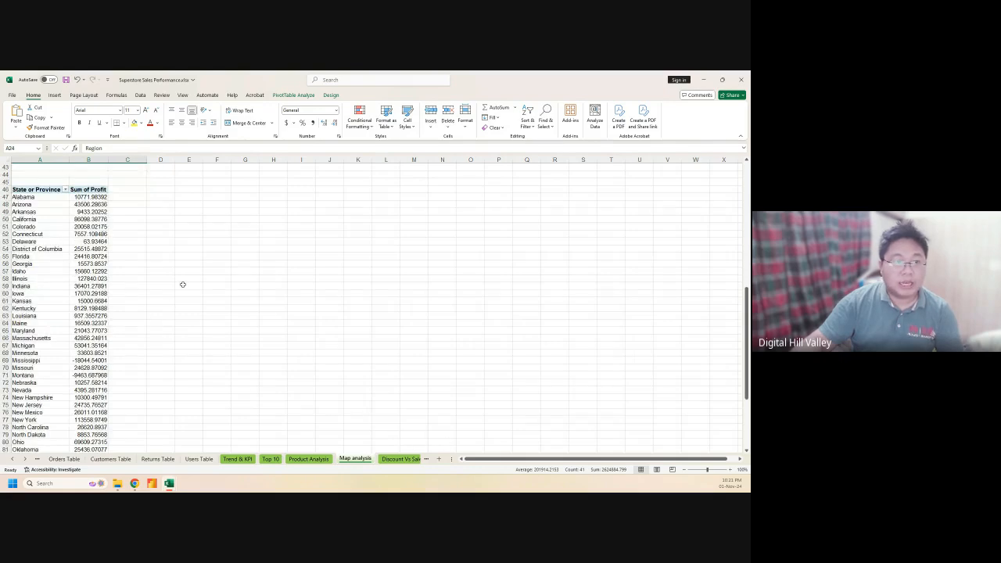
{"action": "scroll", "coordinate": [182, 284], "scroll_direction": "up", "scroll_amount": 9}
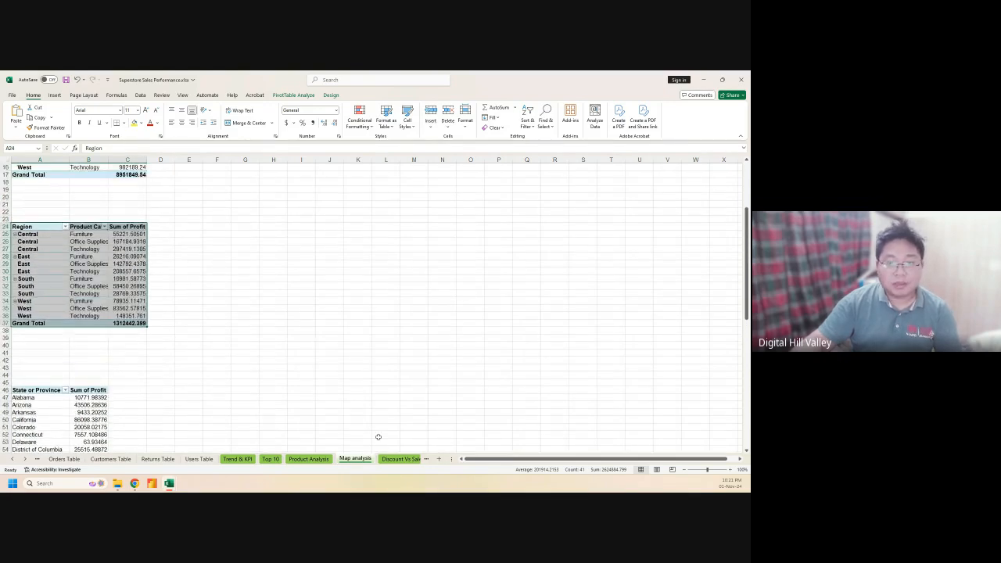
{"action": "left_click", "coordinate": [399, 458]}
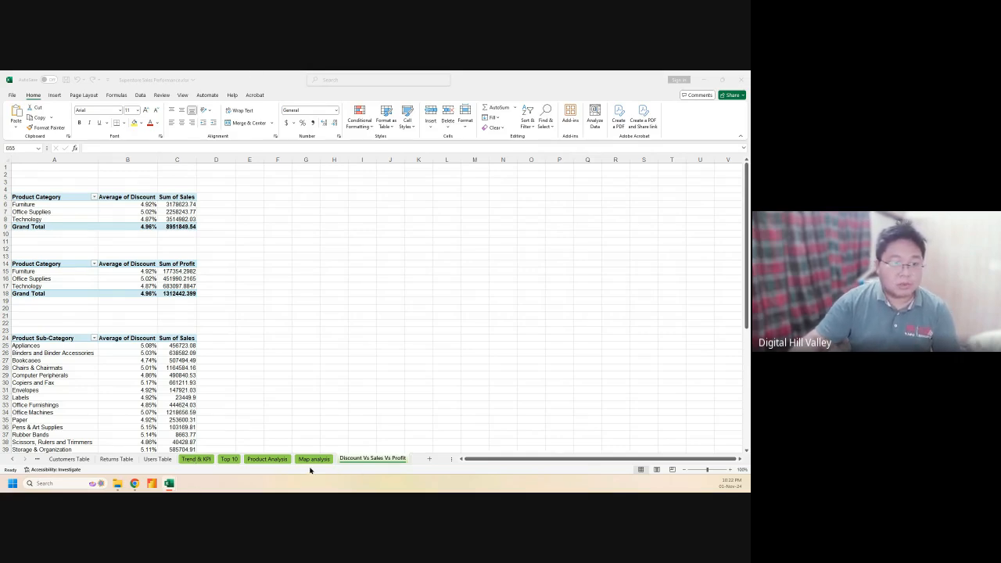
Go through Consolidated Data and Trend & KPI to the Top 10 sheet, scrolled to its top
{"action": "left_click", "coordinate": [43, 461]}
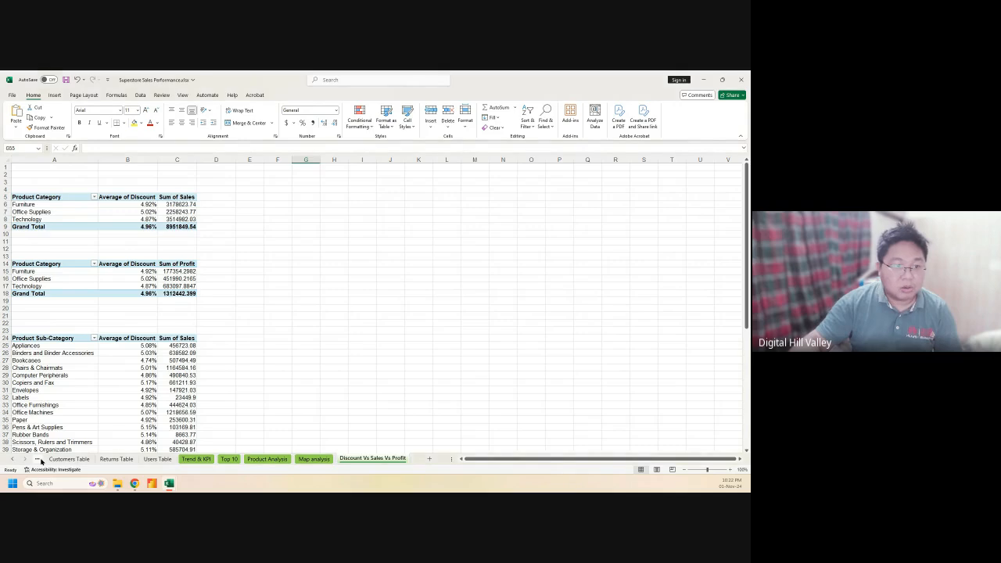
{"action": "left_click", "coordinate": [36, 461]}
{"action": "left_click", "coordinate": [35, 460]}
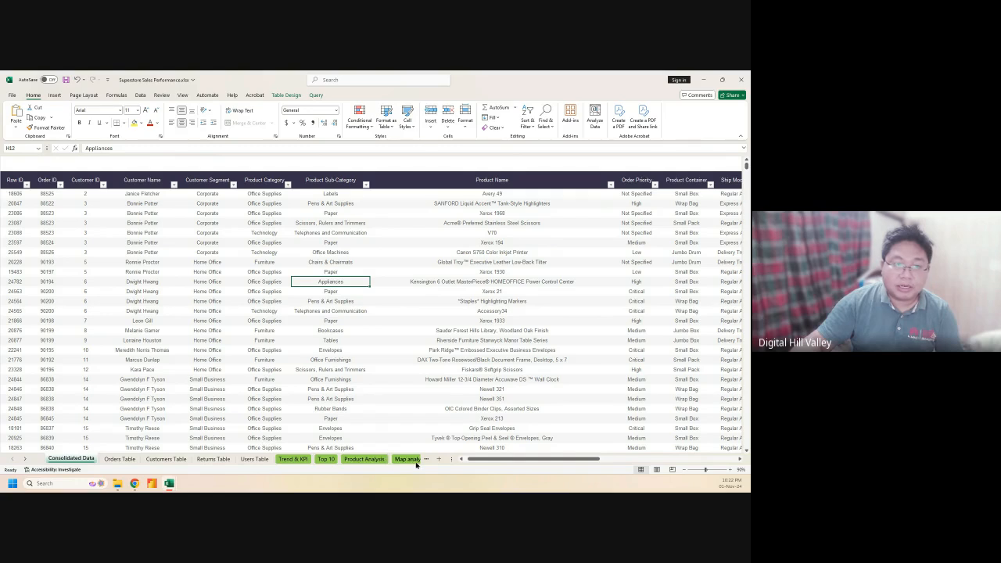
{"action": "left_click", "coordinate": [294, 459]}
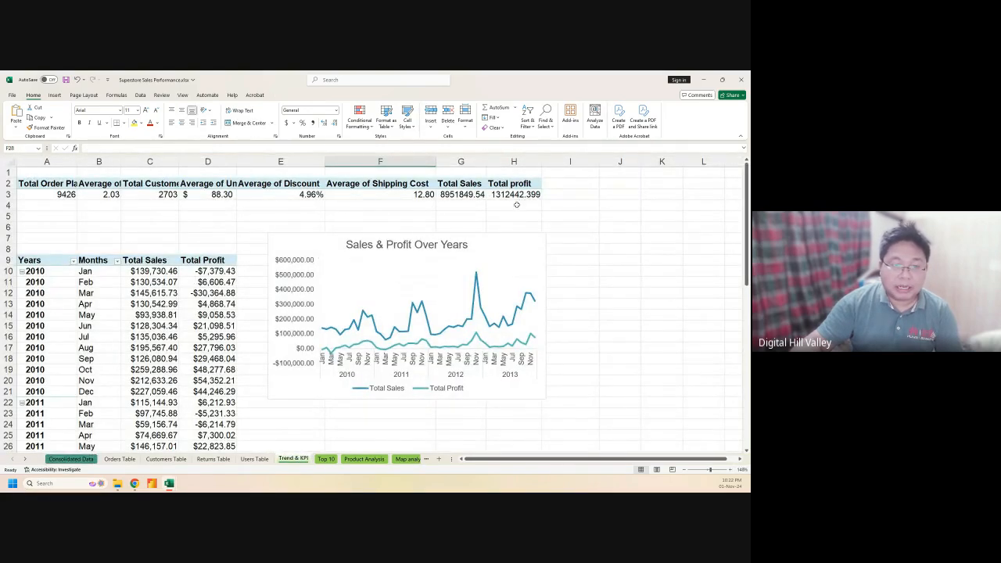
{"action": "left_click", "coordinate": [327, 461]}
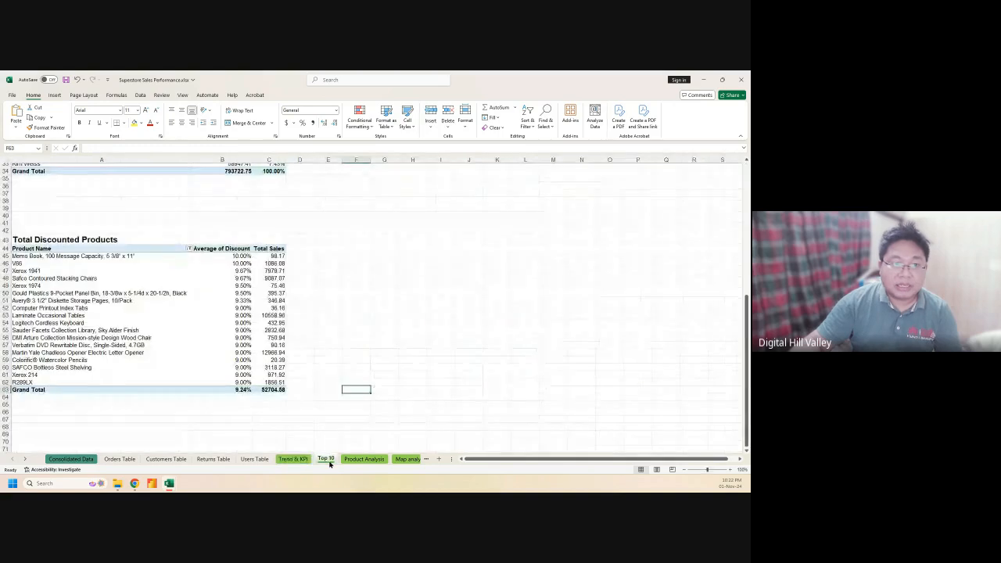
{"action": "scroll", "coordinate": [380, 382], "scroll_direction": "up", "scroll_amount": 7}
{"action": "scroll", "coordinate": [379, 381], "scroll_direction": "up", "scroll_amount": 4}
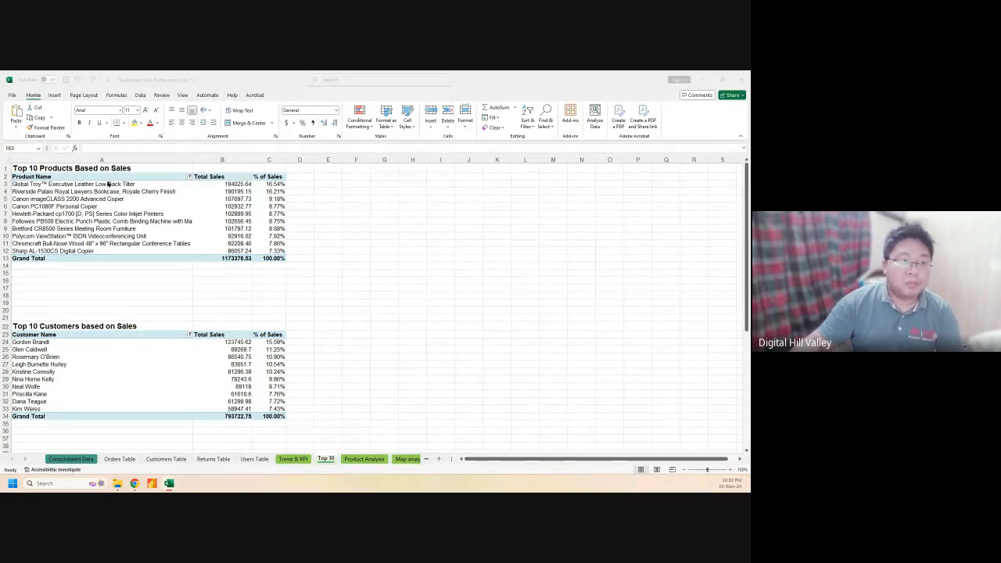
Enter 'Table' in cell E6, then select the Top 10 Customers data A23:C33
{"action": "left_click", "coordinate": [130, 204]}
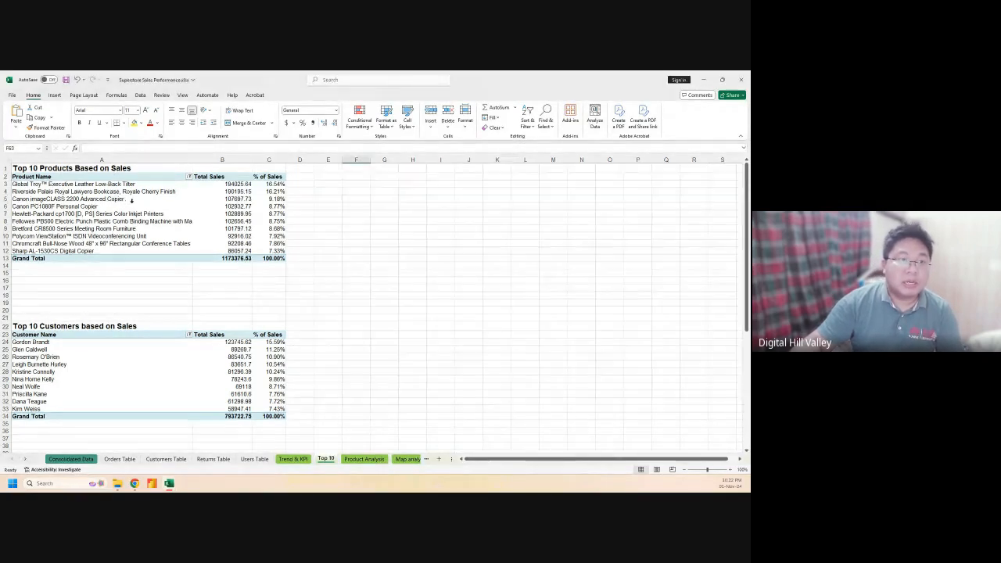
{"action": "left_click", "coordinate": [354, 203]}
{"action": "left_click", "coordinate": [35, 183]}
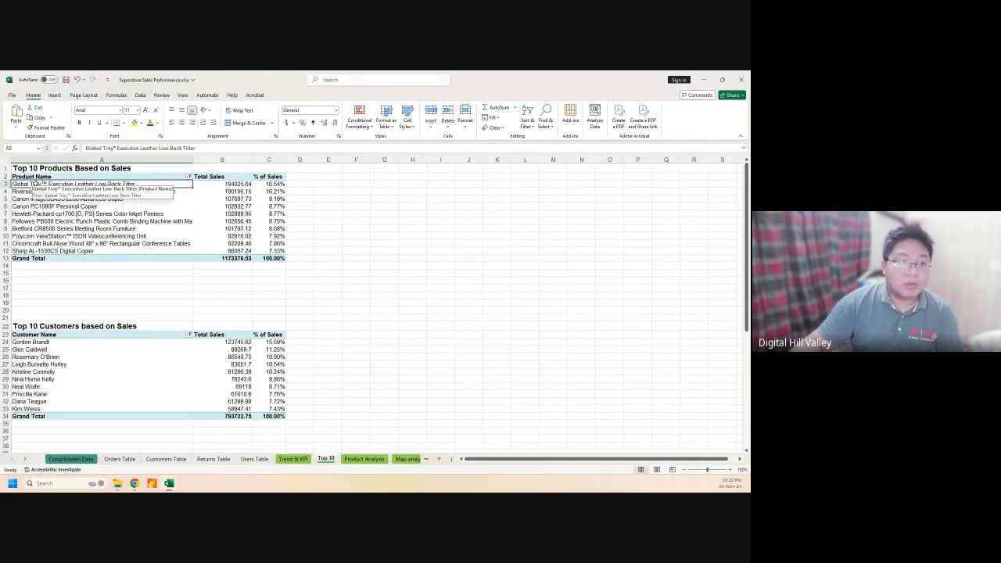
{"action": "left_click", "coordinate": [392, 226]}
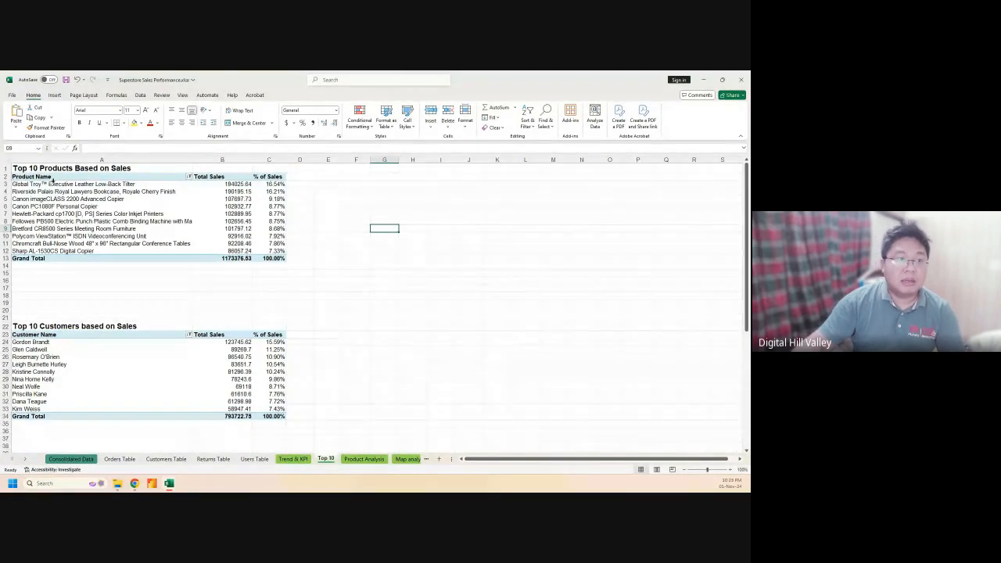
{"action": "left_click", "coordinate": [329, 207]}
{"action": "type", "text": "Table"}
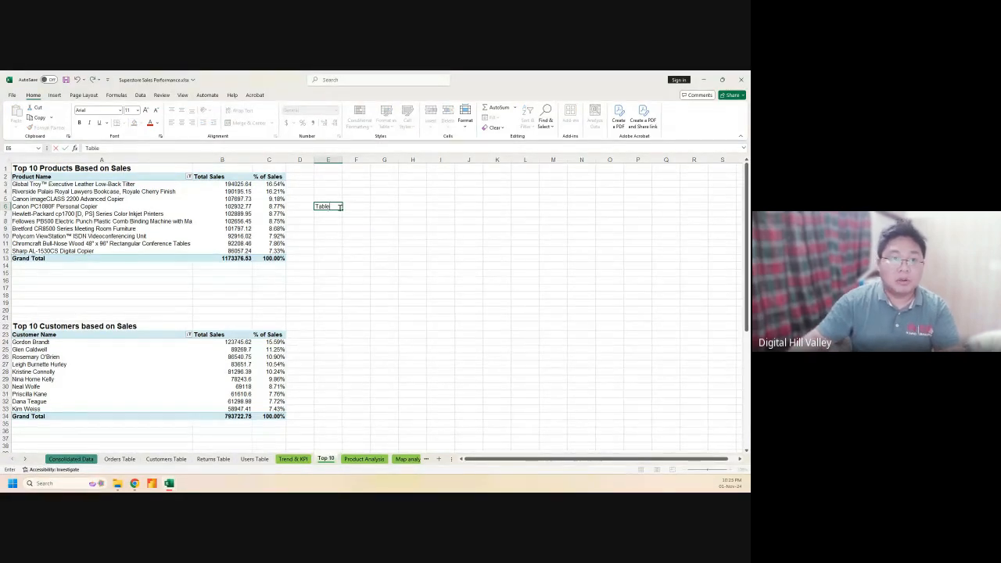
{"action": "left_click", "coordinate": [328, 244]}
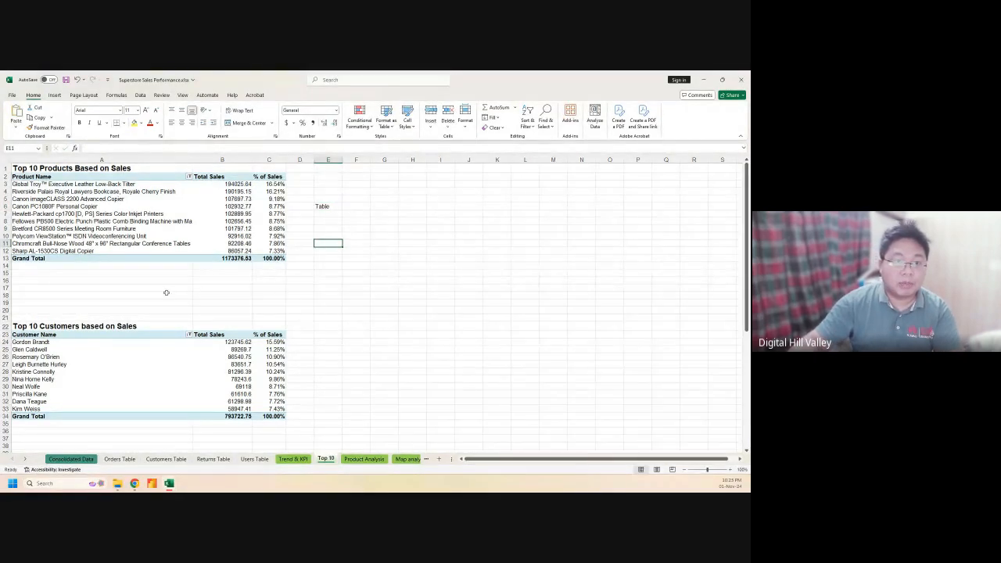
{"action": "scroll", "coordinate": [193, 342], "scroll_direction": "down", "scroll_amount": 2}
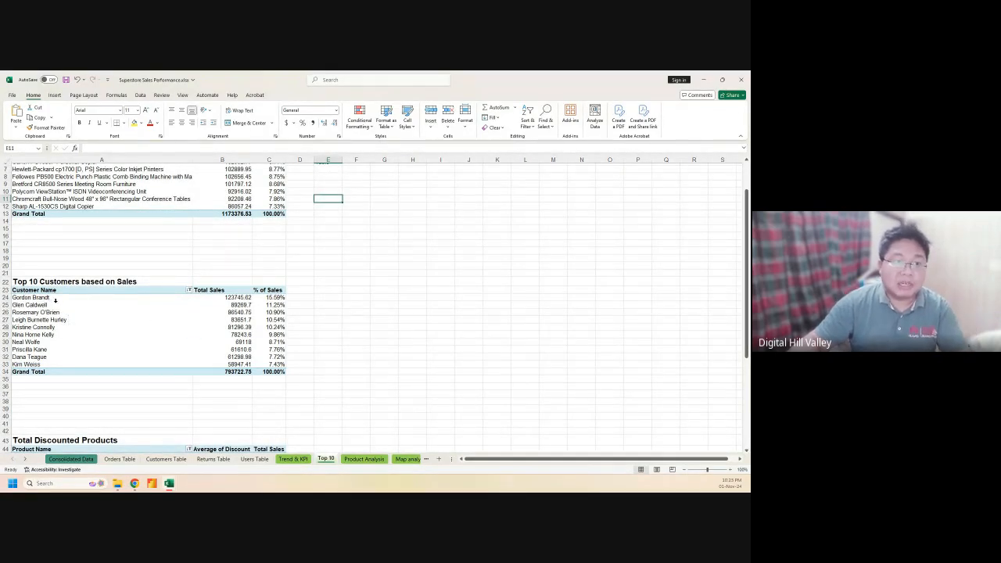
{"action": "left_click_drag", "start_coordinate": [37, 290], "coordinate": [270, 364]}
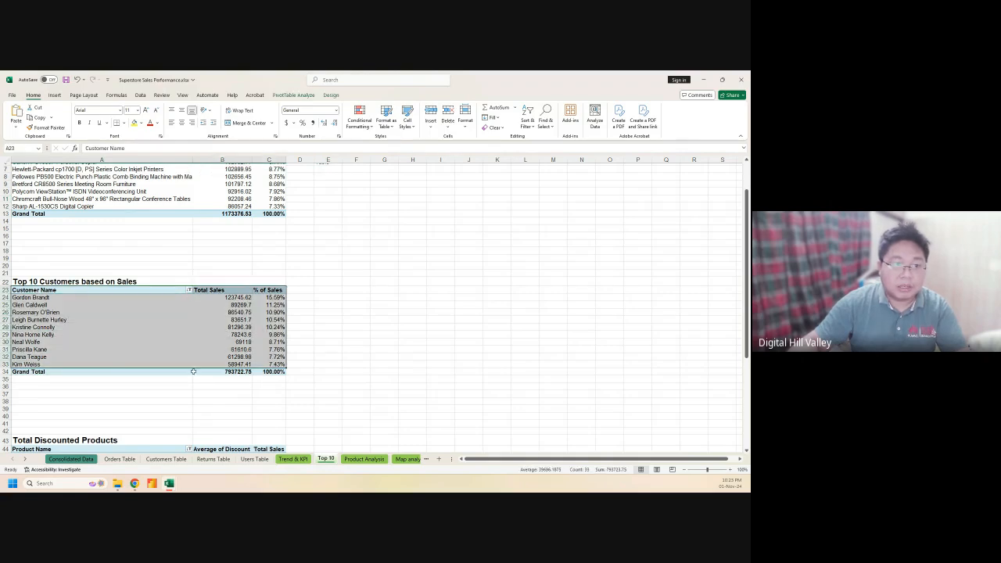
Open Recommended Charts for the customer data, preview each column subtype, and settle on Clustered Column
{"action": "left_click", "coordinate": [84, 96]}
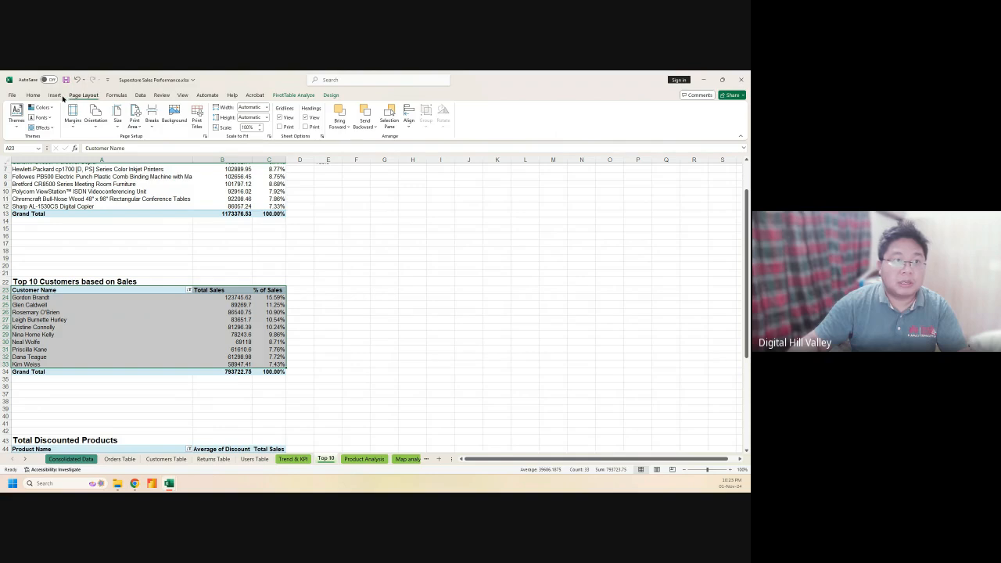
{"action": "left_click", "coordinate": [57, 96]}
{"action": "left_click", "coordinate": [240, 121]}
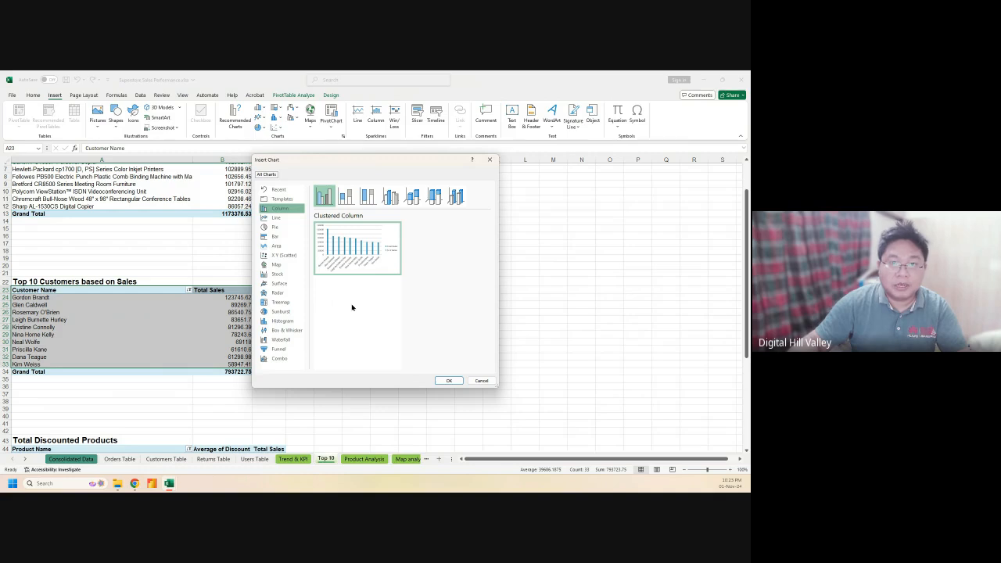
{"action": "left_click", "coordinate": [345, 196]}
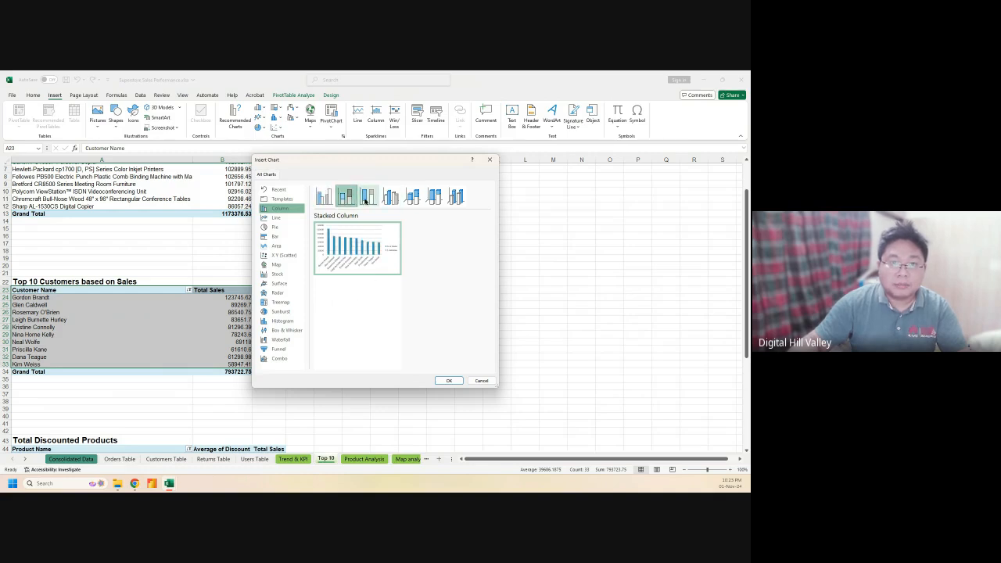
{"action": "left_click", "coordinate": [366, 197]}
{"action": "left_click", "coordinate": [390, 196]}
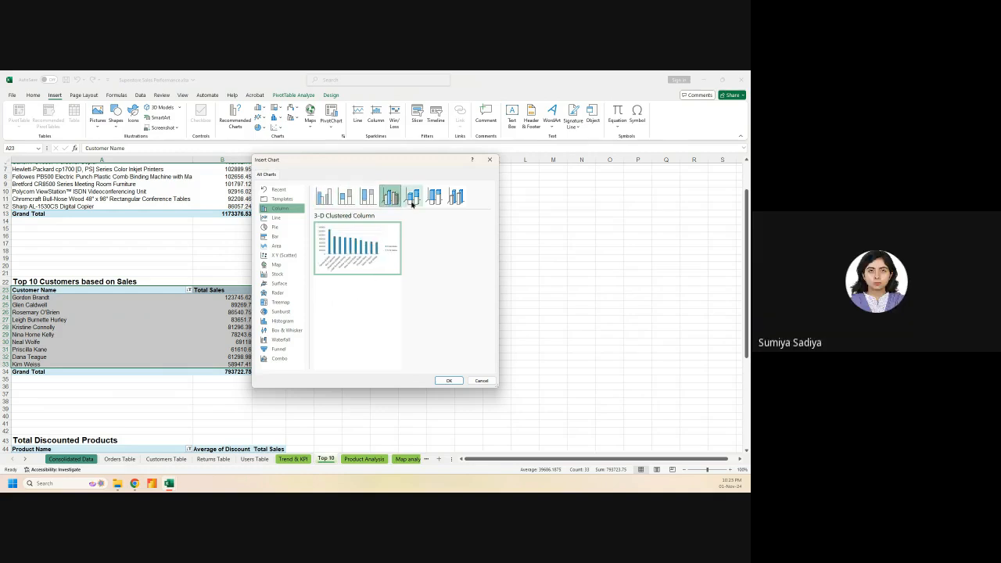
{"action": "left_click", "coordinate": [412, 196]}
{"action": "left_click", "coordinate": [435, 197]}
{"action": "left_click", "coordinate": [455, 196]}
{"action": "left_click", "coordinate": [325, 197]}
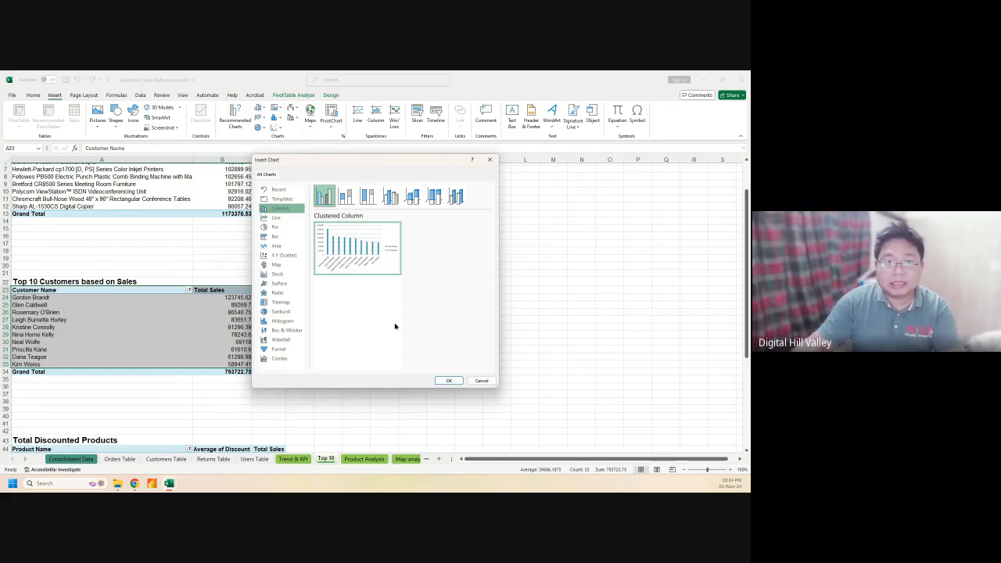
Insert the clustered column PivotChart, hide its field buttons, and nudge it right
{"action": "left_click", "coordinate": [448, 380]}
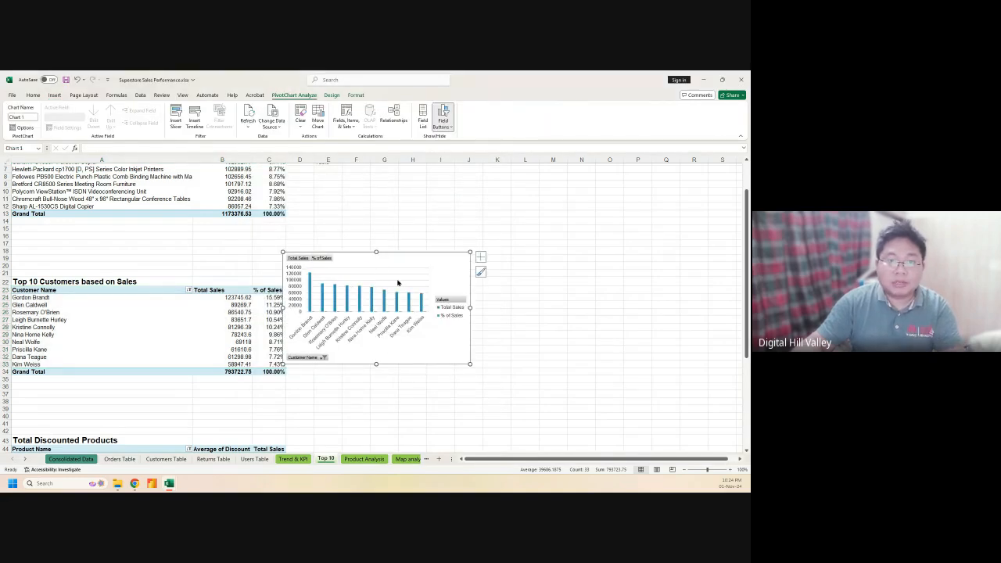
{"action": "left_click", "coordinate": [444, 115]}
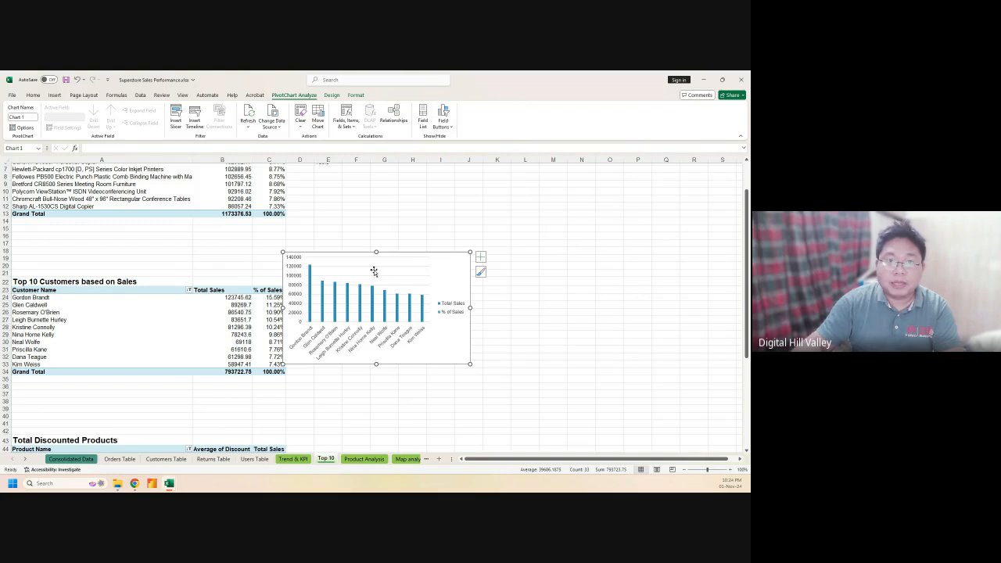
{"action": "left_click_drag", "start_coordinate": [430, 255], "coordinate": [474, 248]}
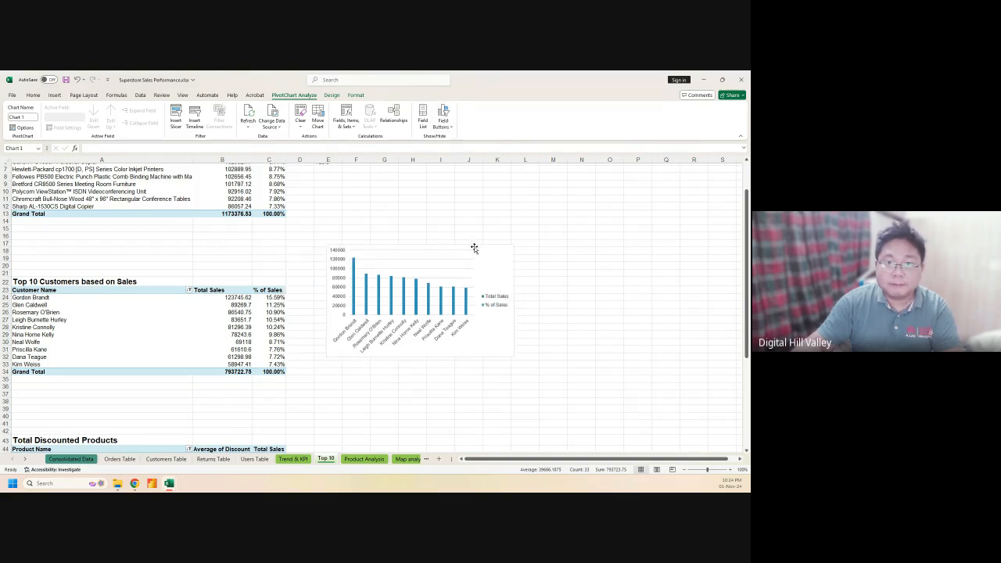
Place the customer chart's legend at the bottom
{"action": "left_click", "coordinate": [488, 296]}
{"action": "left_click", "coordinate": [523, 250]}
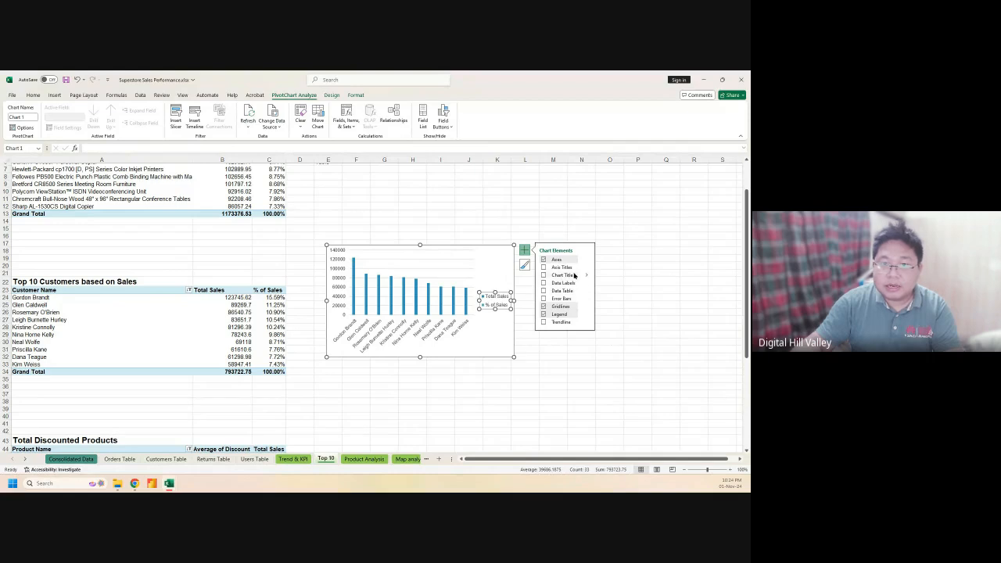
{"action": "left_click", "coordinate": [585, 316]}
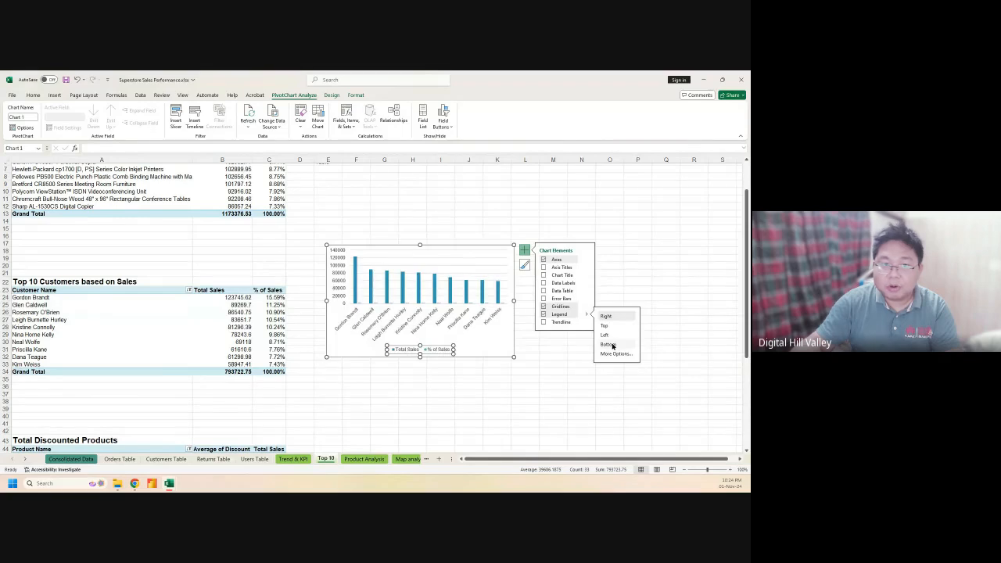
{"action": "left_click", "coordinate": [611, 345]}
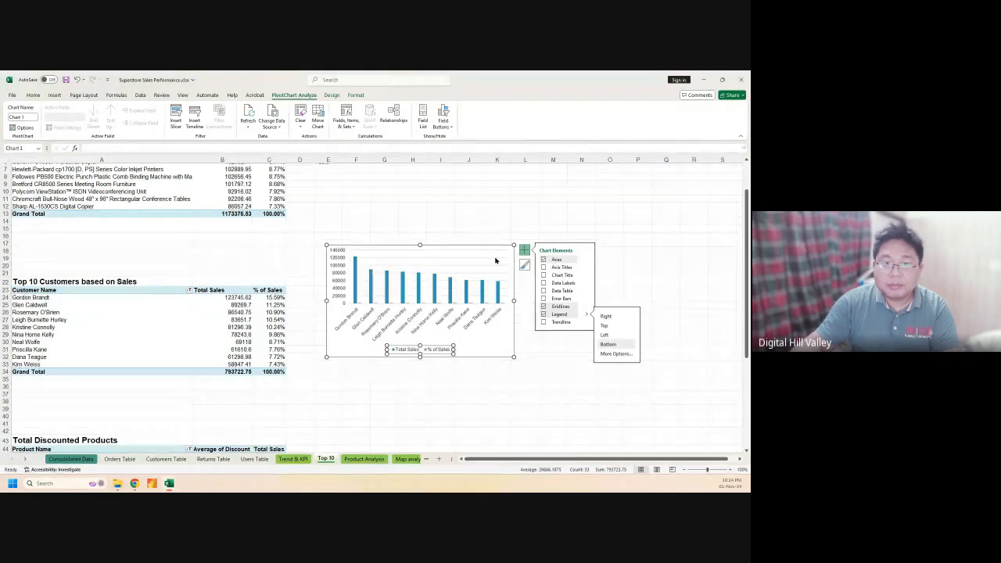
Add the chart title 'Top 10 Customers by Sales'
{"action": "left_click", "coordinate": [544, 276]}
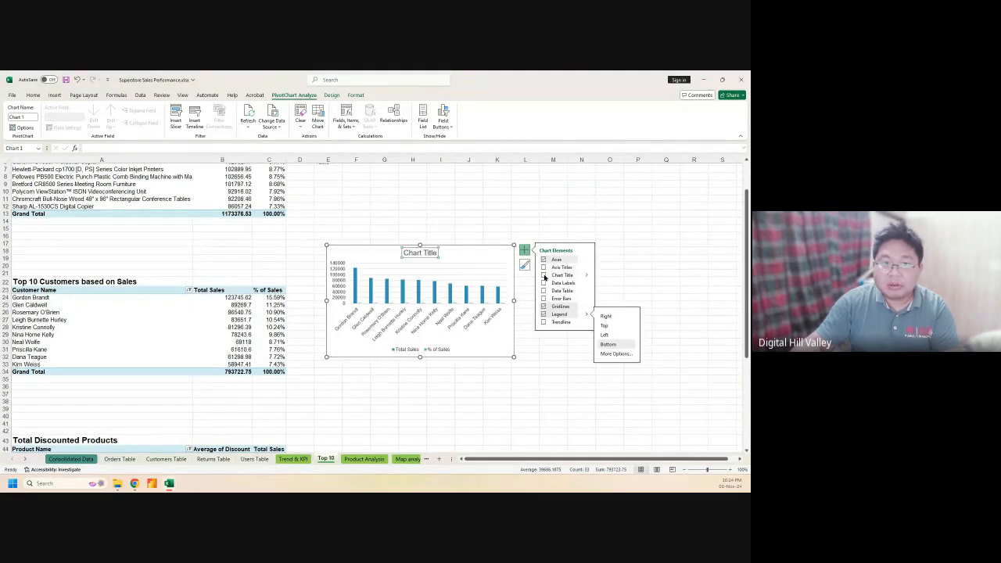
{"action": "left_click", "coordinate": [432, 253]}
{"action": "triple_click", "coordinate": [432, 254]}
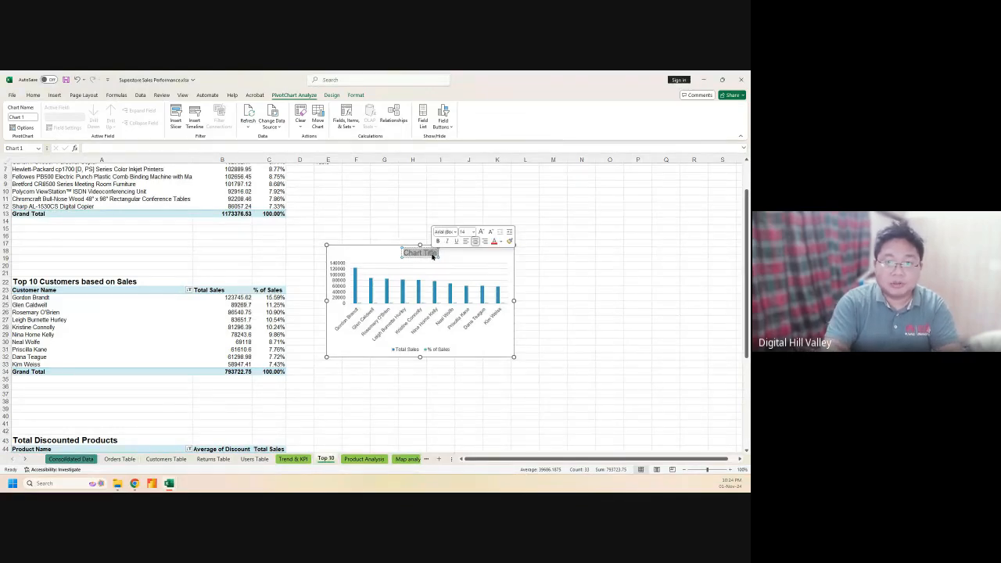
{"action": "type", "text": "Top"}
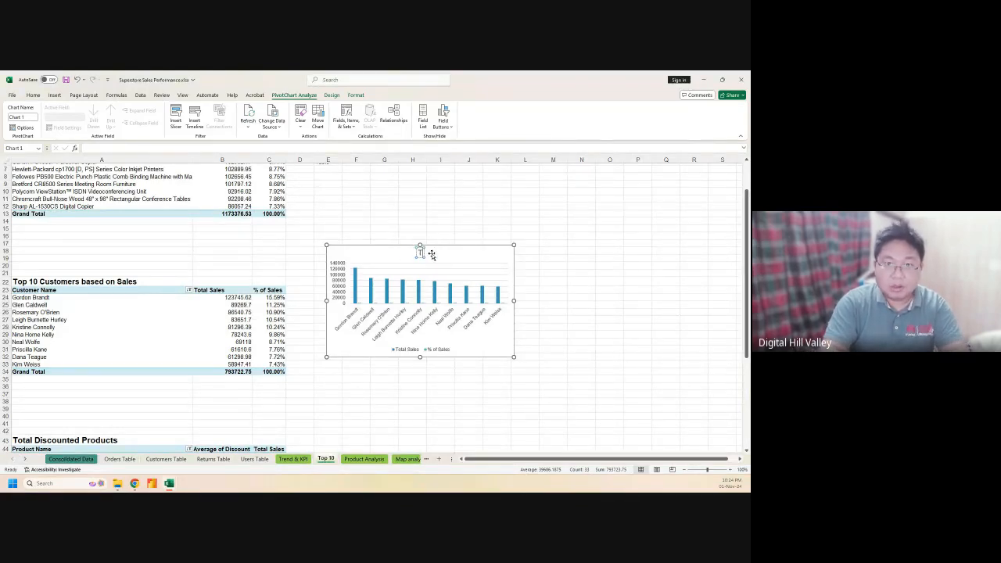
{"action": "type", "text": " 10"}
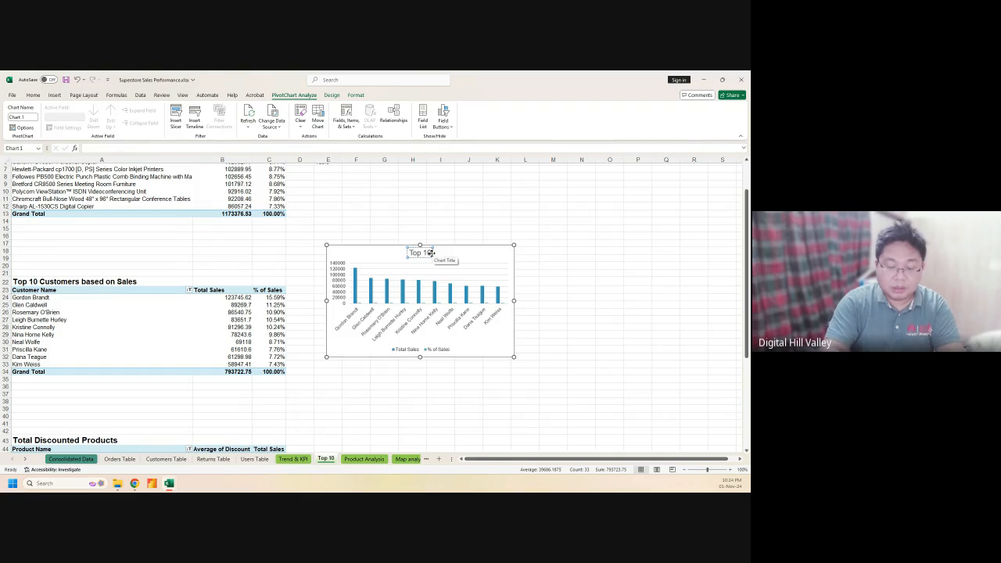
{"action": "type", "text": " Custo"}
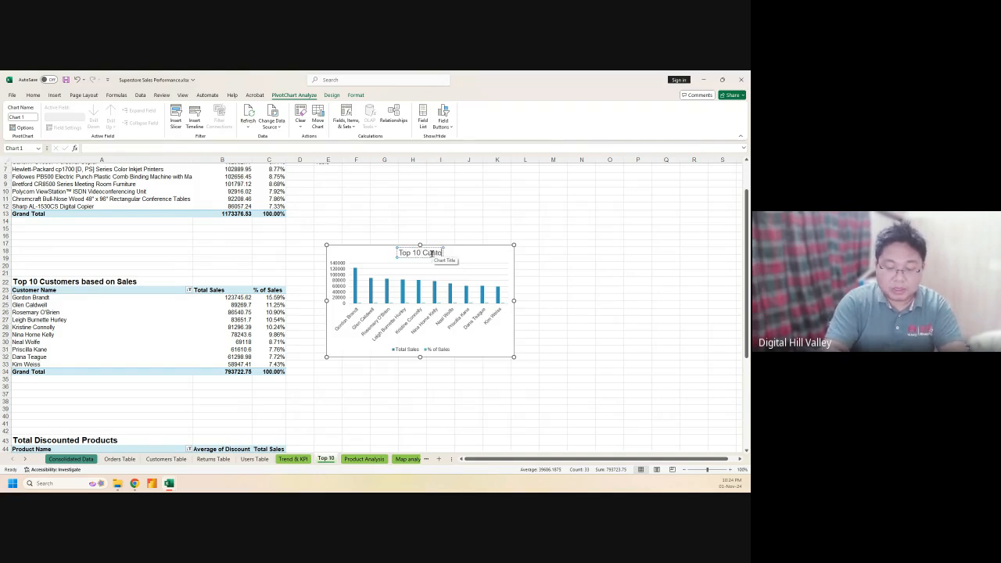
{"action": "type", "text": "mers"}
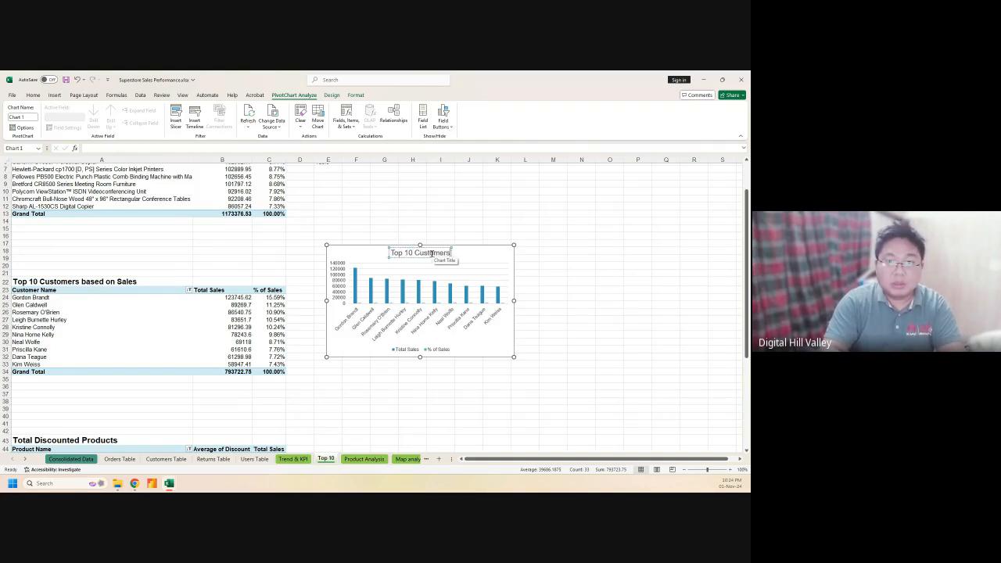
{"action": "type", "text": " by"}
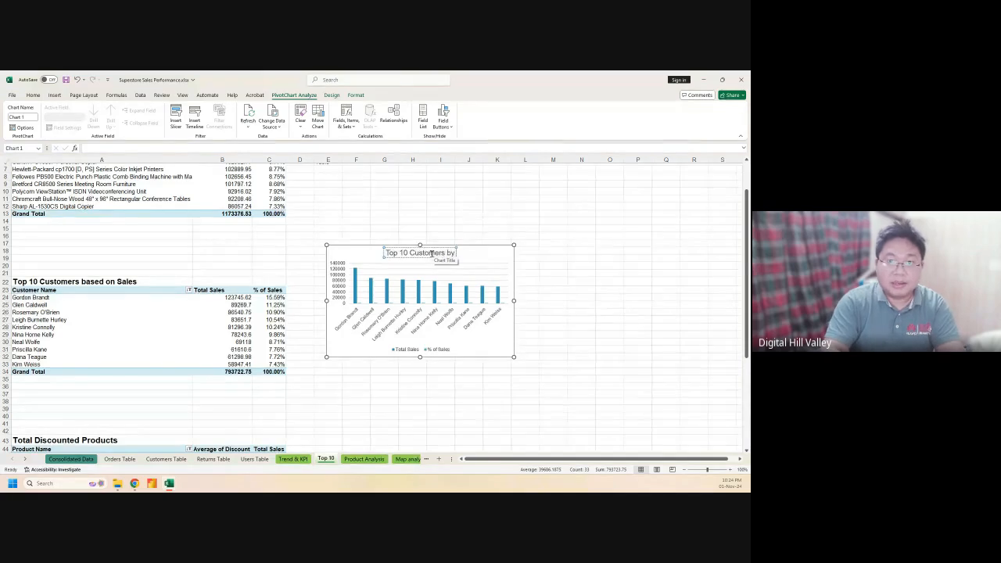
{"action": "type", "text": " Sales"}
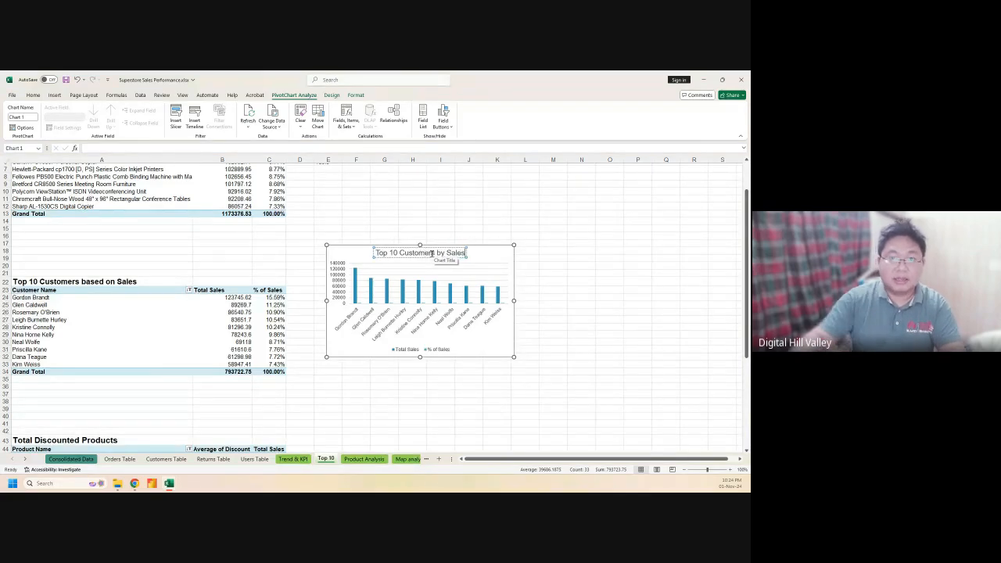
{"action": "left_click", "coordinate": [532, 280]}
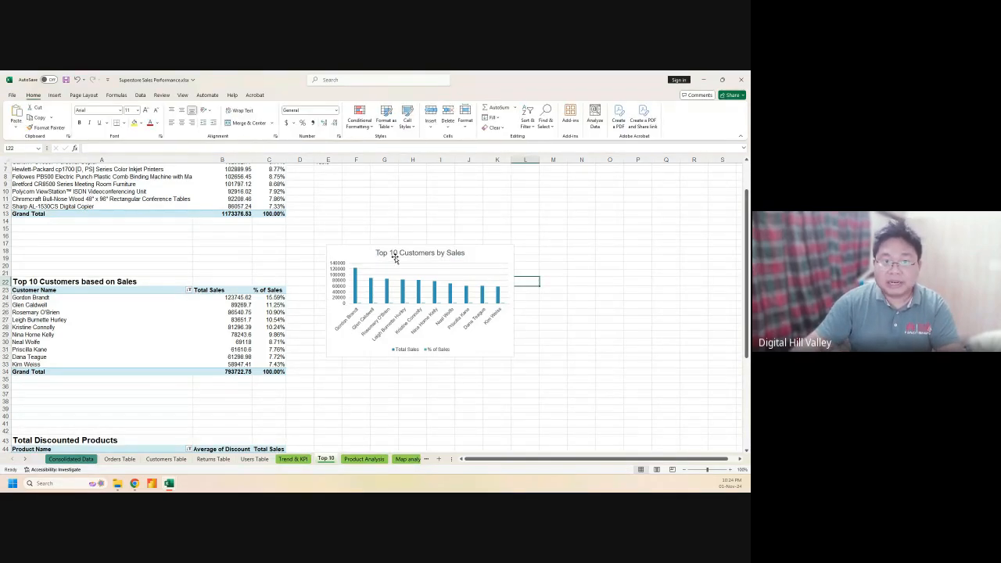
Move the customer chart beside the Top 10 Customers table
{"action": "left_click_drag", "start_coordinate": [349, 243], "coordinate": [338, 210]}
{"action": "scroll", "coordinate": [315, 333], "scroll_direction": "down", "scroll_amount": 3}
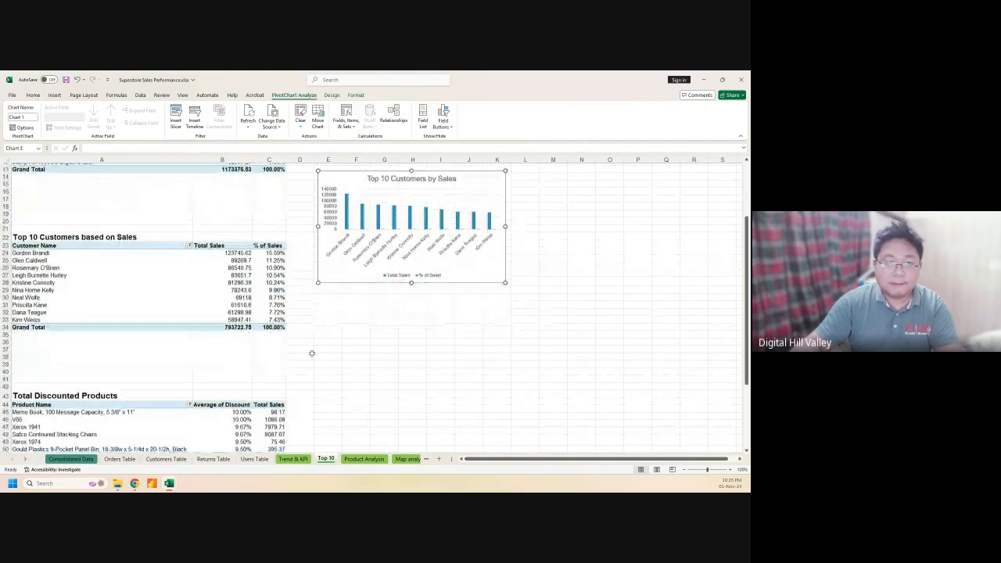
{"action": "scroll", "coordinate": [314, 333], "scroll_direction": "up", "scroll_amount": 3}
{"action": "left_click_drag", "start_coordinate": [344, 217], "coordinate": [325, 274]}
{"action": "left_click", "coordinate": [328, 393]}
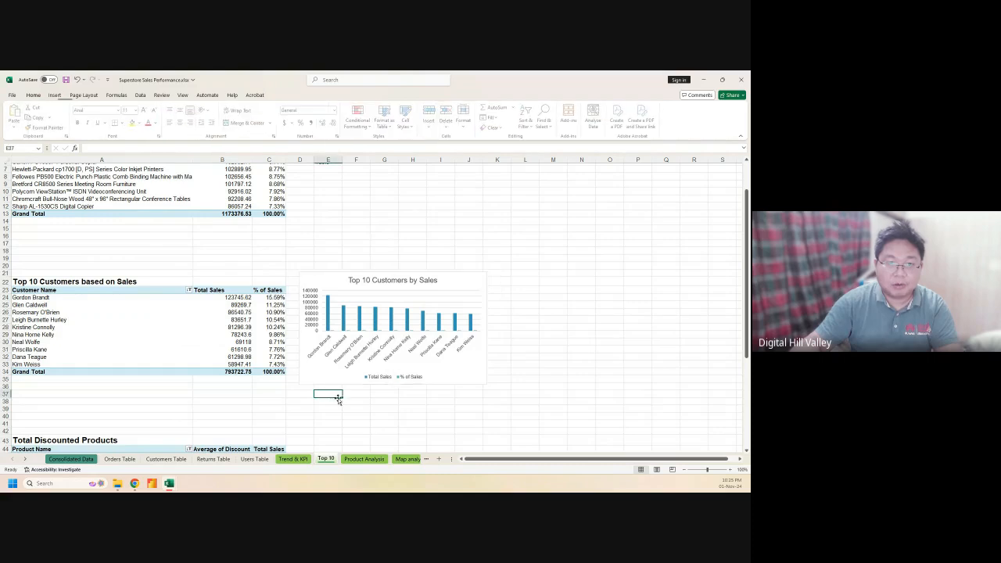
{"action": "scroll", "coordinate": [338, 398], "scroll_direction": "down", "scroll_amount": 5}
{"action": "scroll", "coordinate": [338, 399], "scroll_direction": "down", "scroll_amount": 4}
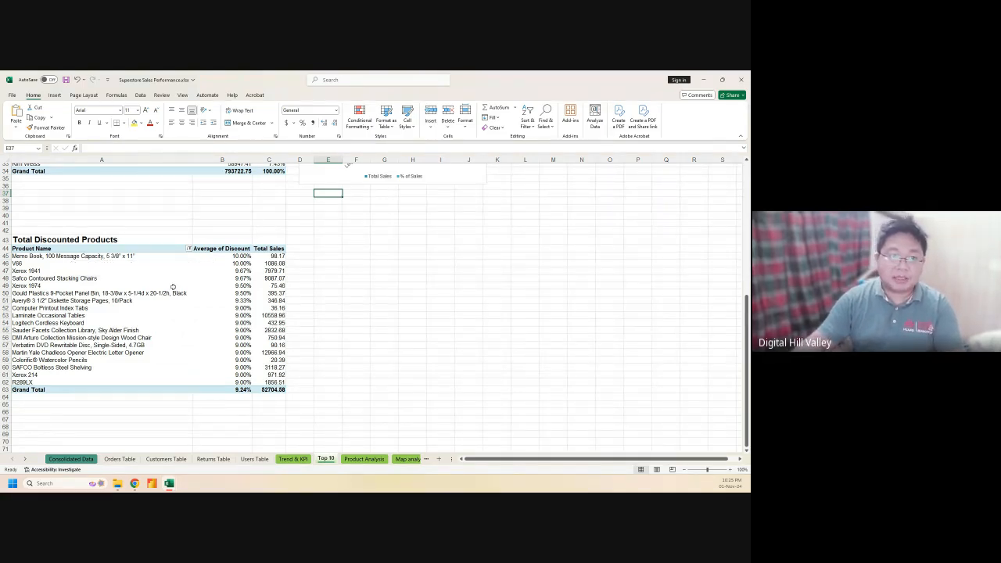
Select the Total Discounted Products table data
{"action": "scroll", "coordinate": [174, 286], "scroll_direction": "up", "scroll_amount": 1}
{"action": "scroll", "coordinate": [174, 286], "scroll_direction": "down", "scroll_amount": 1}
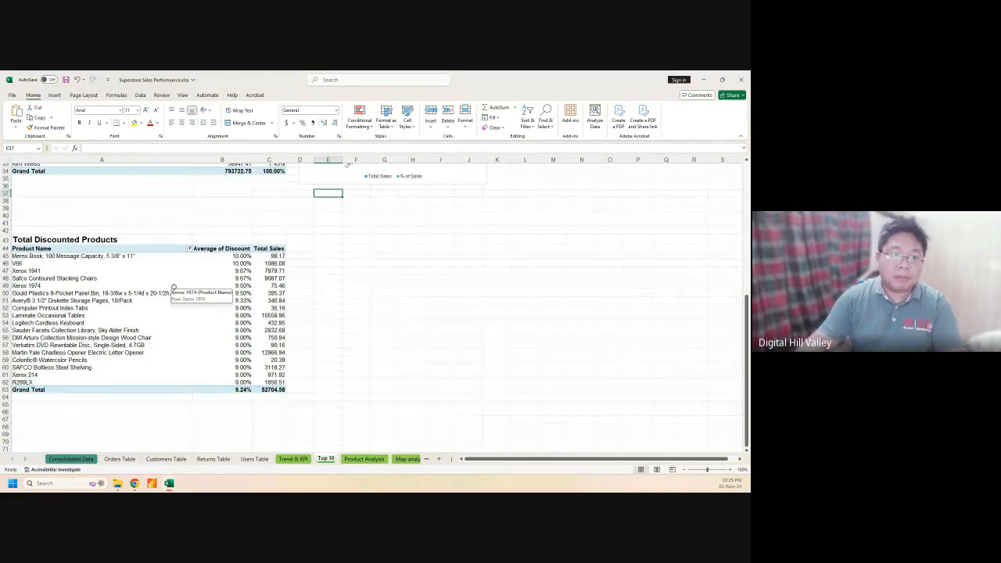
{"action": "left_click_drag", "start_coordinate": [92, 249], "coordinate": [268, 382]}
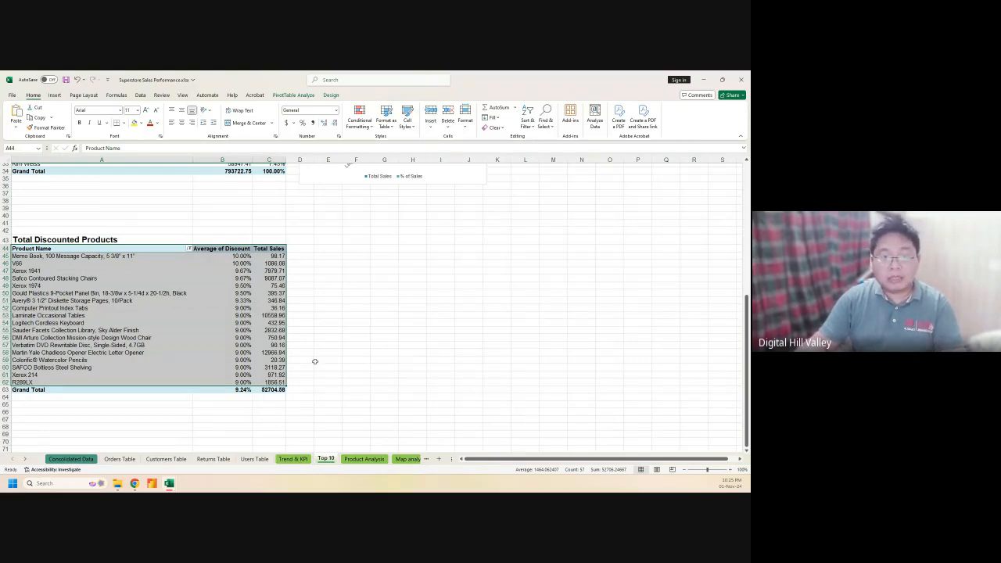
Insert a Stacked Bar PivotChart from All Charts > Bar
{"action": "left_click", "coordinate": [54, 95]}
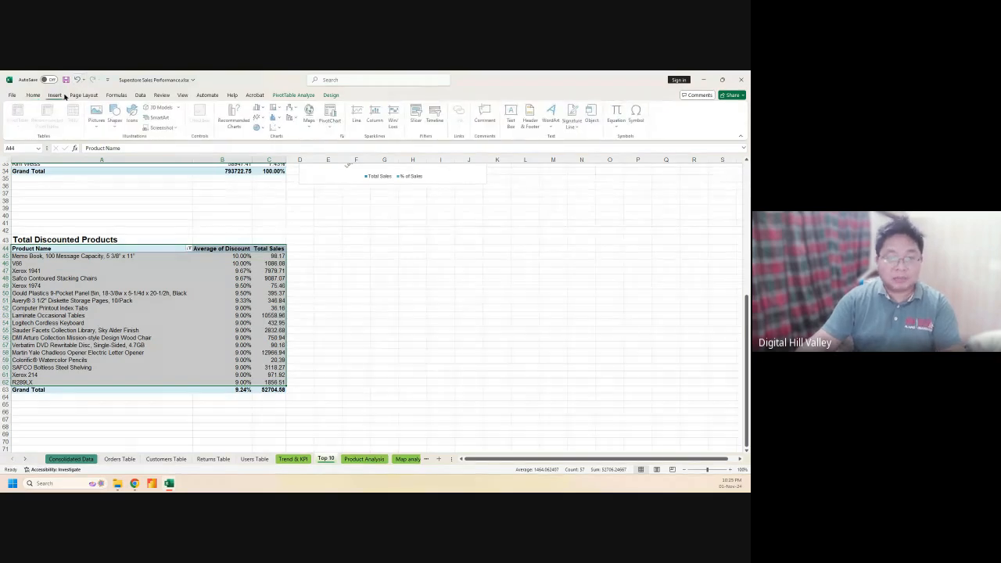
{"action": "left_click", "coordinate": [240, 123]}
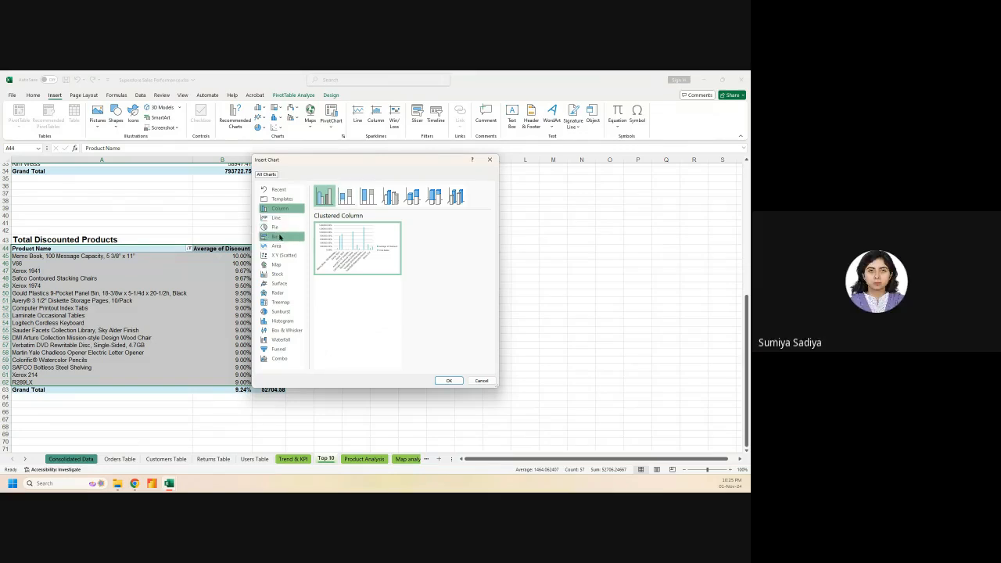
{"action": "left_click", "coordinate": [280, 237]}
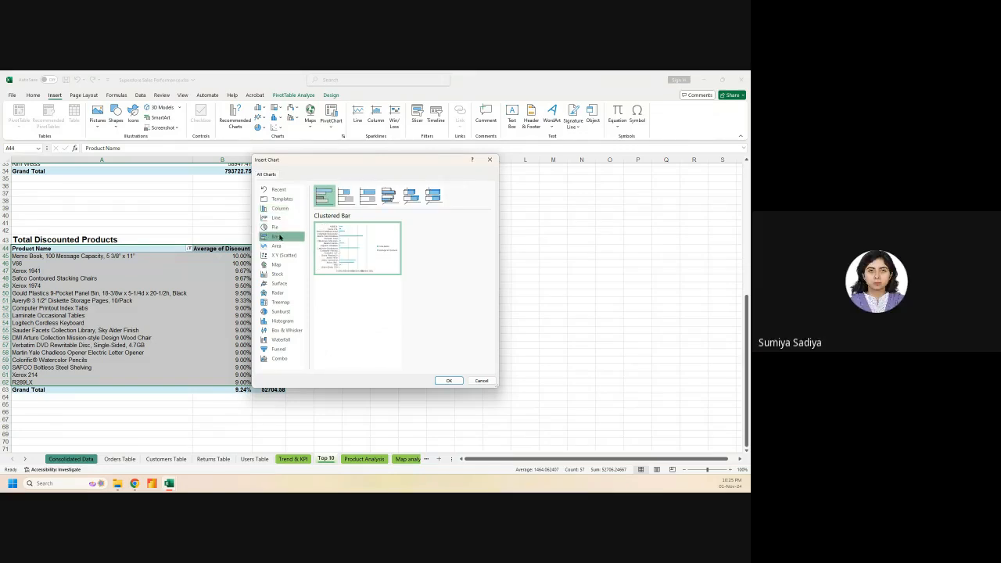
{"action": "left_click", "coordinate": [352, 196]}
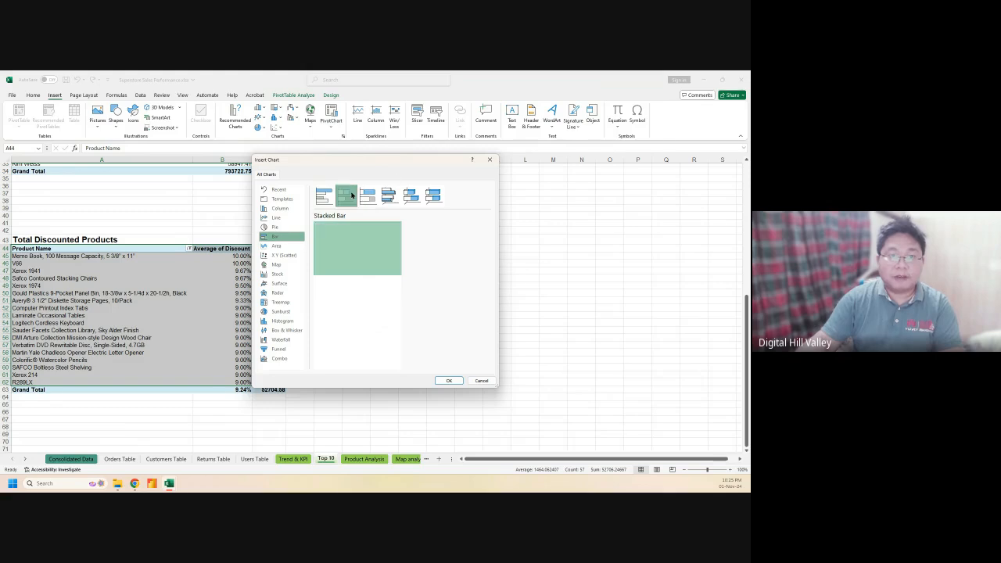
{"action": "left_click", "coordinate": [327, 196]}
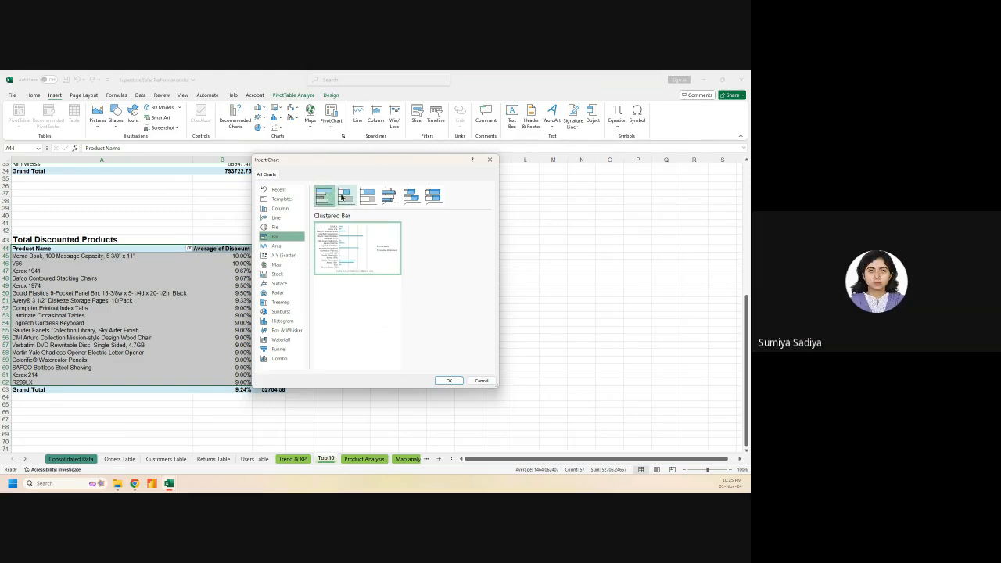
{"action": "left_click", "coordinate": [341, 196]}
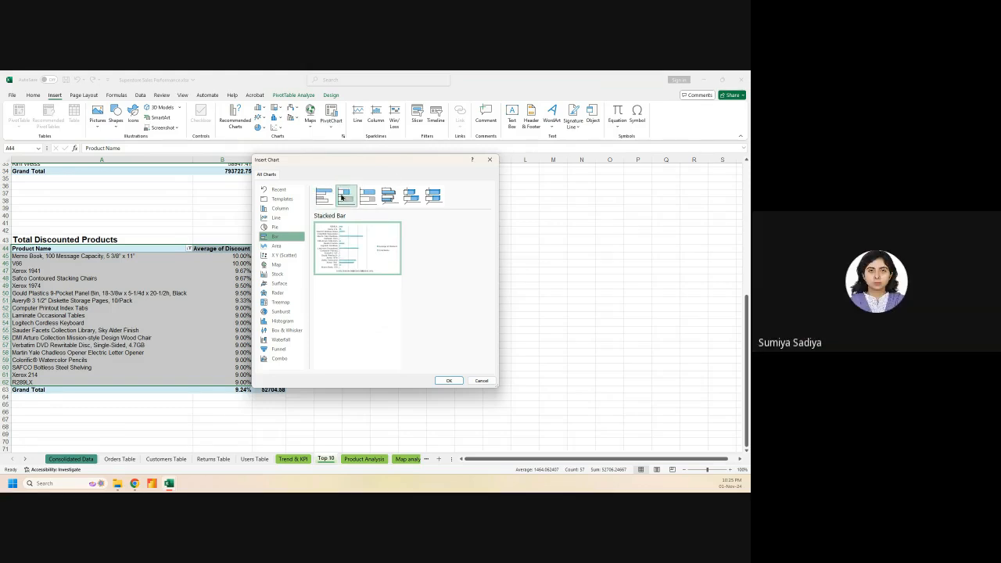
{"action": "left_click", "coordinate": [447, 380]}
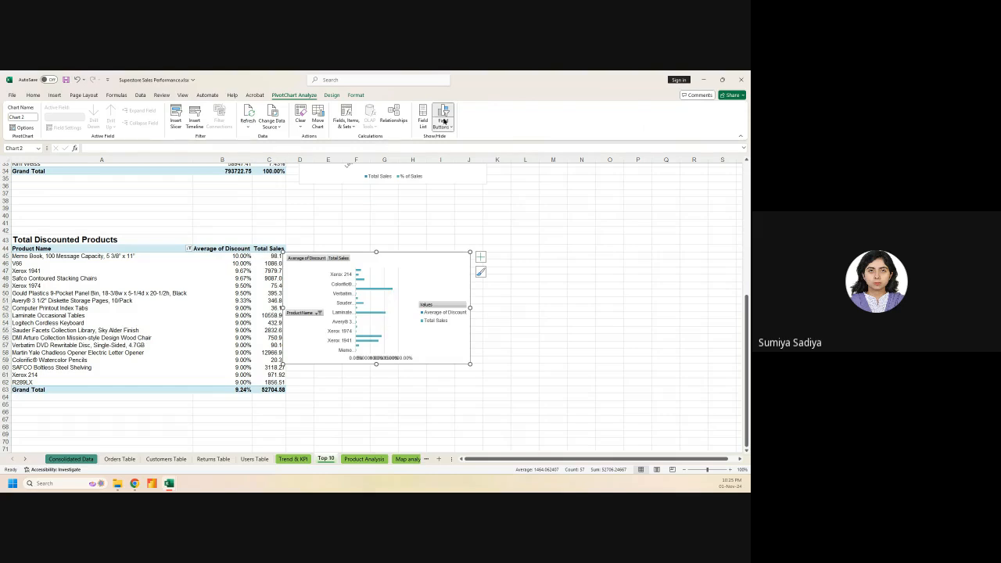
Hide the discount chart's field buttons, nudge it up-right, set the legend to bottom, and widen it
{"action": "left_click", "coordinate": [443, 121]}
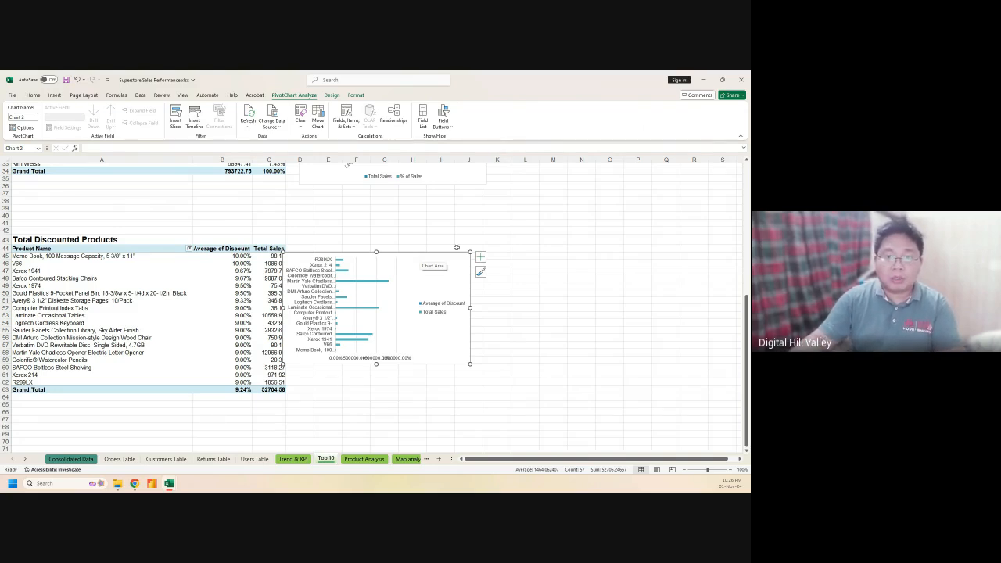
{"action": "left_click_drag", "start_coordinate": [440, 253], "coordinate": [453, 236]}
{"action": "left_click", "coordinate": [494, 241]}
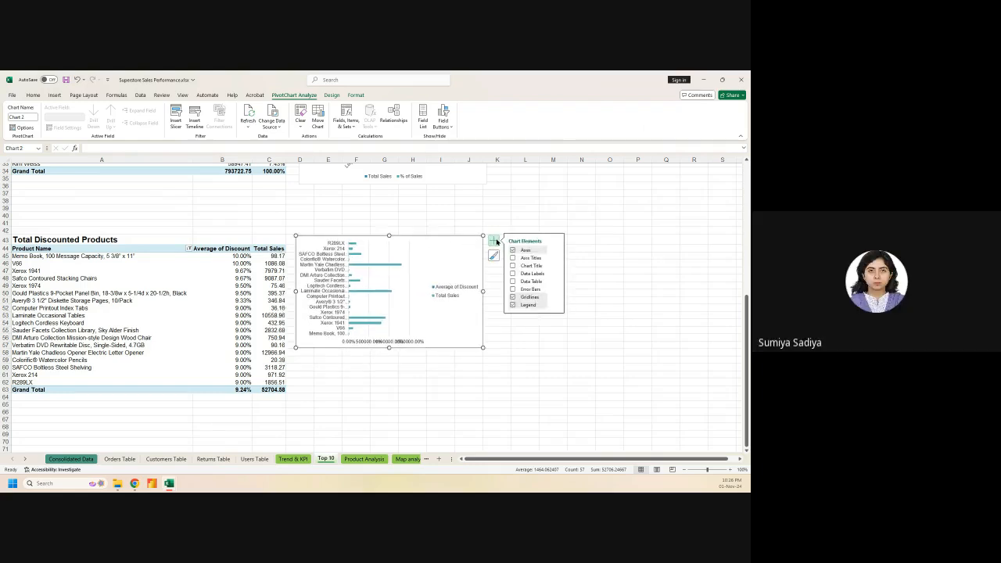
{"action": "left_click", "coordinate": [554, 305]}
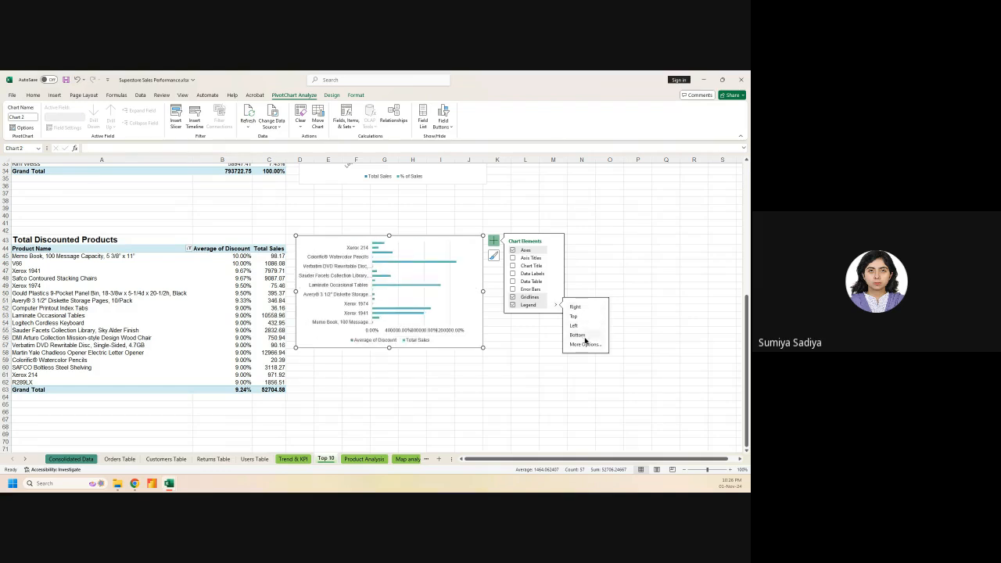
{"action": "left_click", "coordinate": [582, 336]}
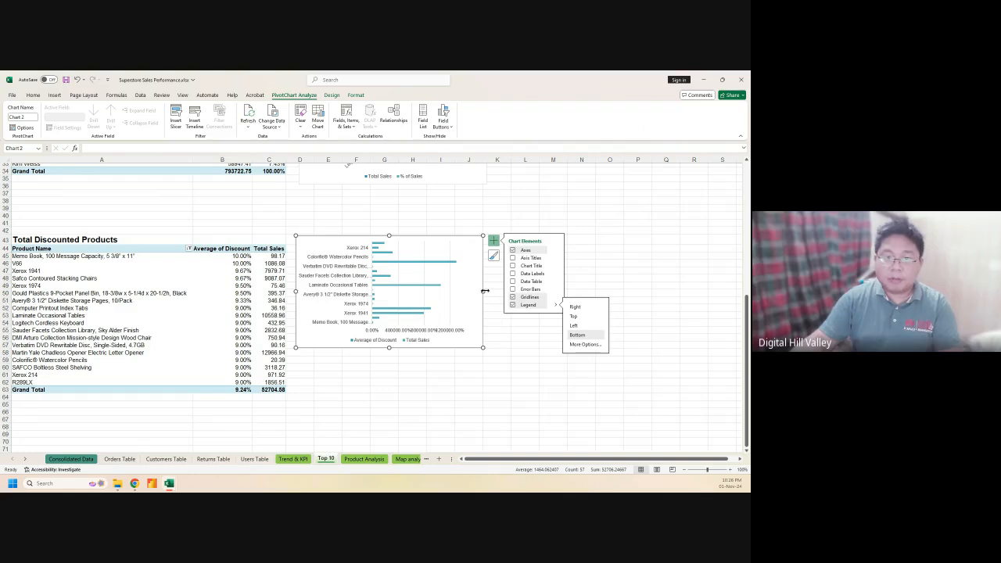
{"action": "left_click_drag", "start_coordinate": [483, 292], "coordinate": [534, 294]}
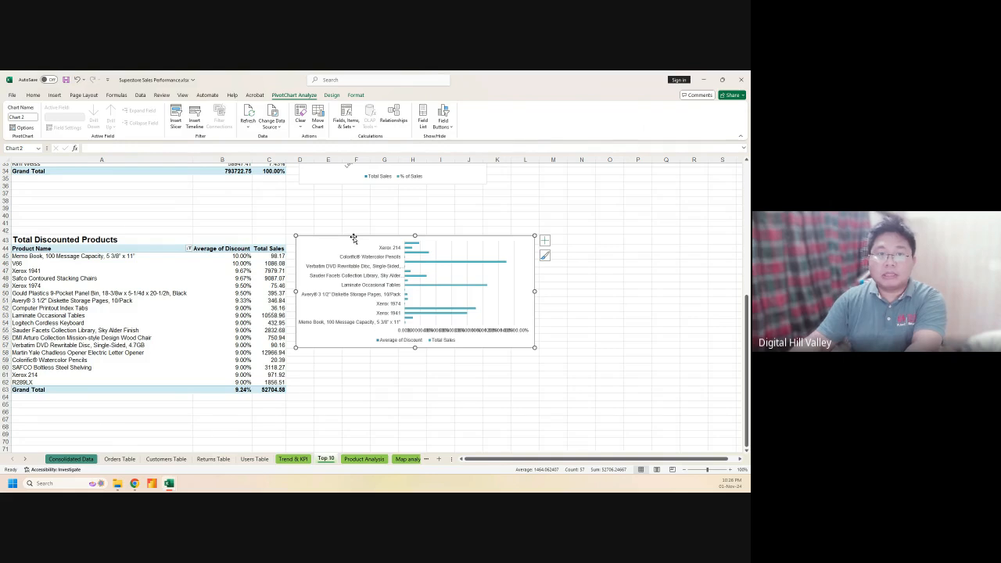
Delete the stacked bar PivotChart and reselect the Total Discounted Products pivot table to check it
{"action": "key", "text": "Delete"}
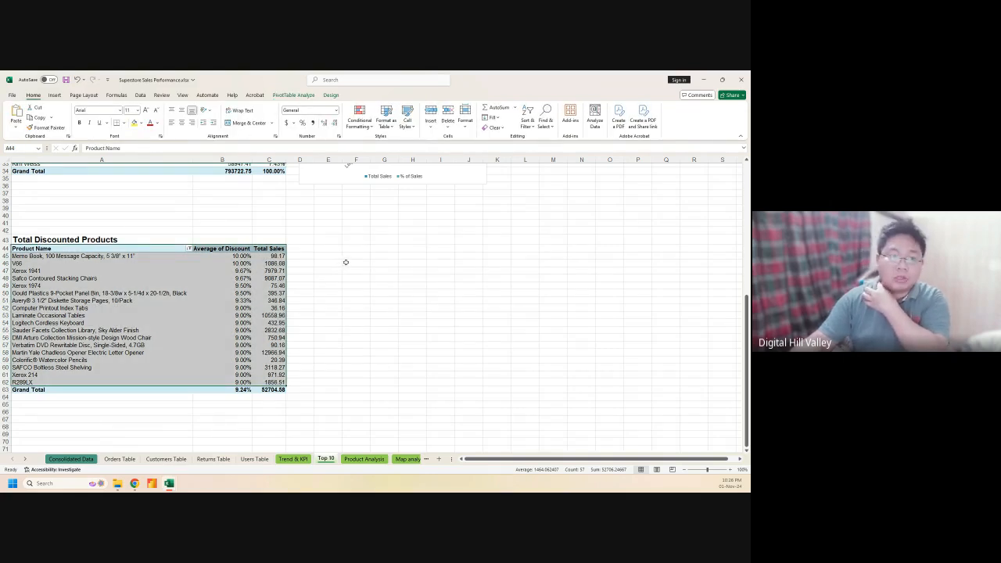
{"action": "scroll", "coordinate": [344, 262], "scroll_direction": "up", "scroll_amount": 2}
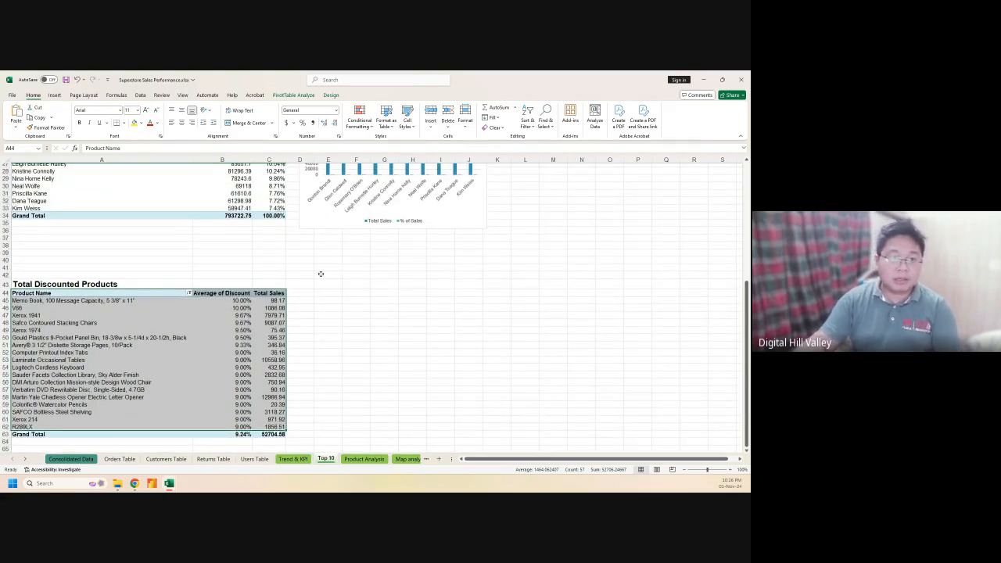
{"action": "scroll", "coordinate": [320, 274], "scroll_direction": "down", "scroll_amount": 3}
{"action": "scroll", "coordinate": [321, 273], "scroll_direction": "up", "scroll_amount": 1}
{"action": "left_click", "coordinate": [85, 272]}
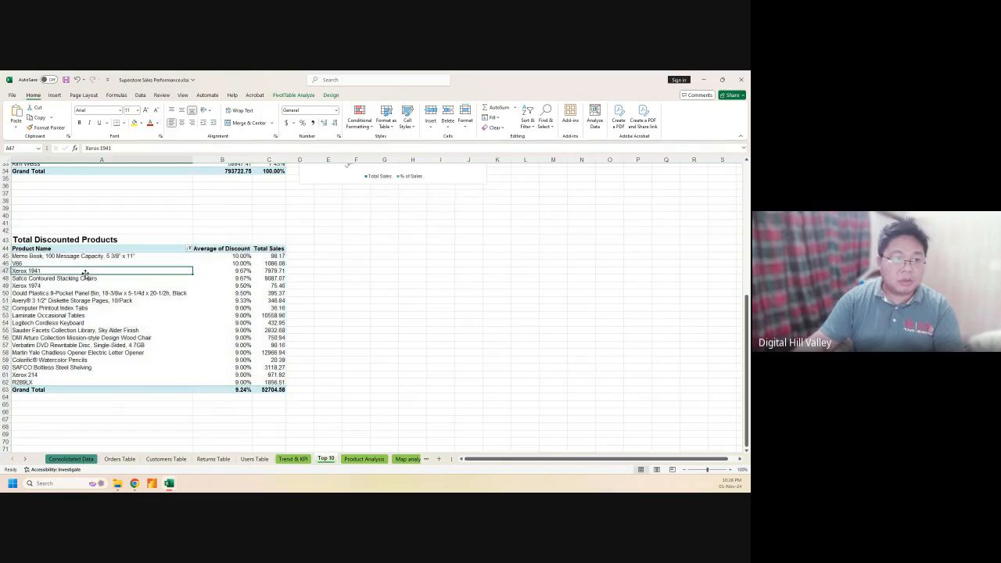
{"action": "left_click_drag", "start_coordinate": [64, 250], "coordinate": [279, 381]}
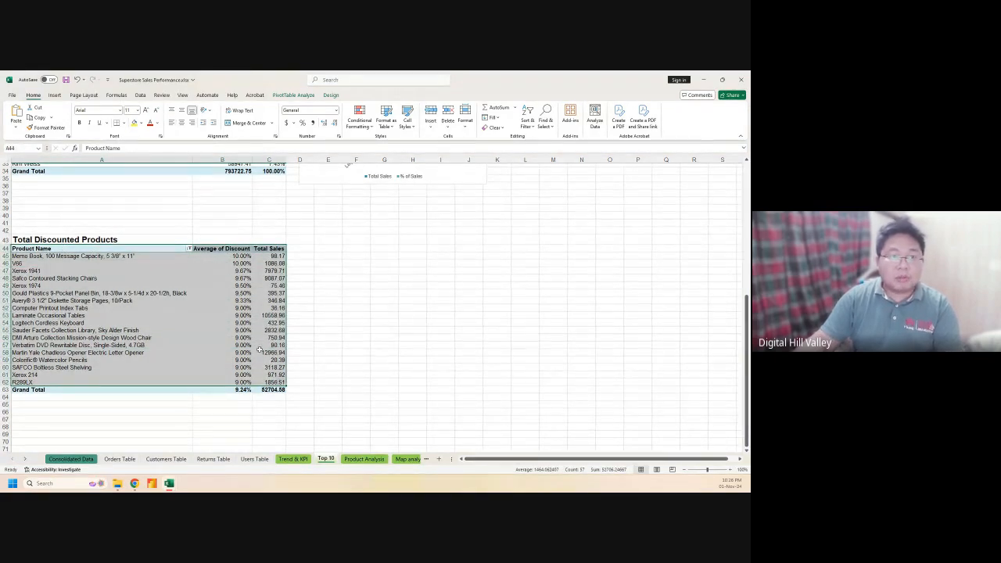
{"action": "left_click", "coordinate": [101, 284]}
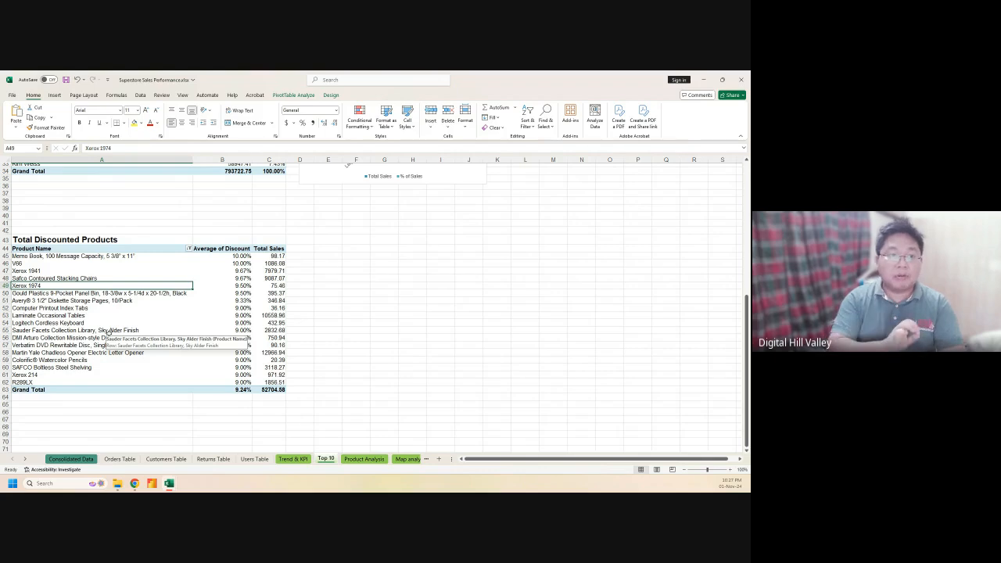
Sort the Product Name rows from Z to A
{"action": "right_click", "coordinate": [142, 250]}
{"action": "key", "text": "Escape"}
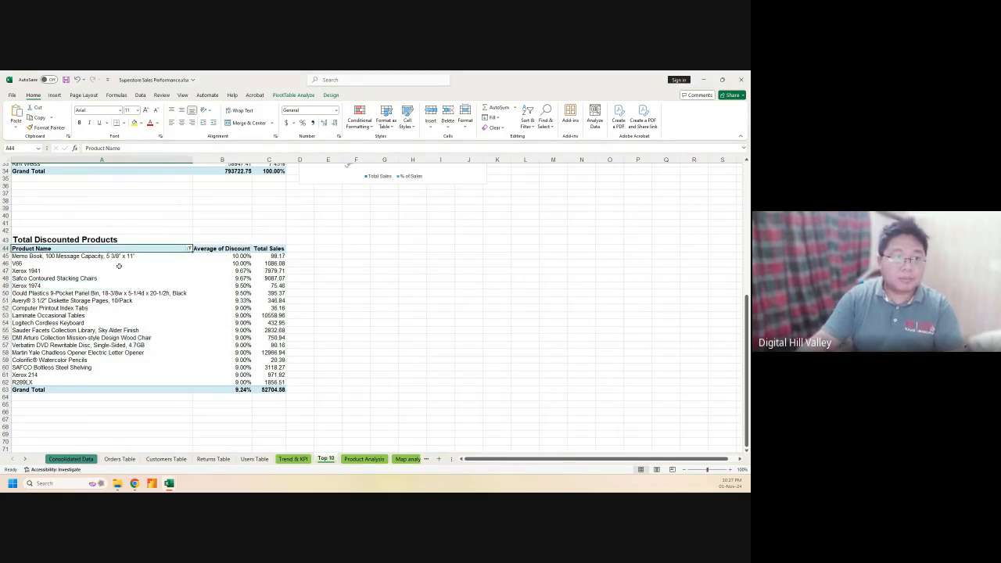
{"action": "right_click", "coordinate": [122, 262]}
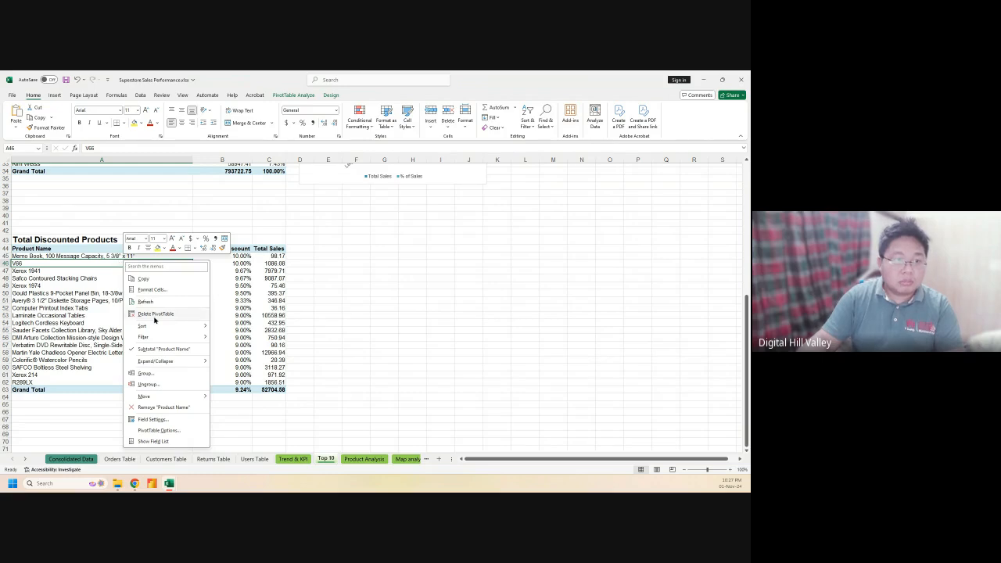
{"action": "key", "text": "Escape"}
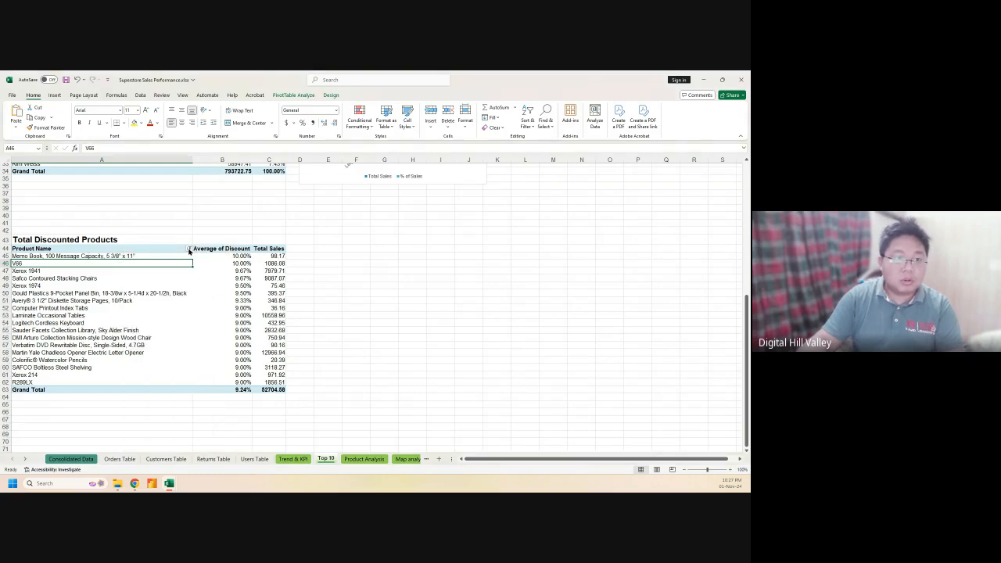
{"action": "left_click", "coordinate": [189, 249]}
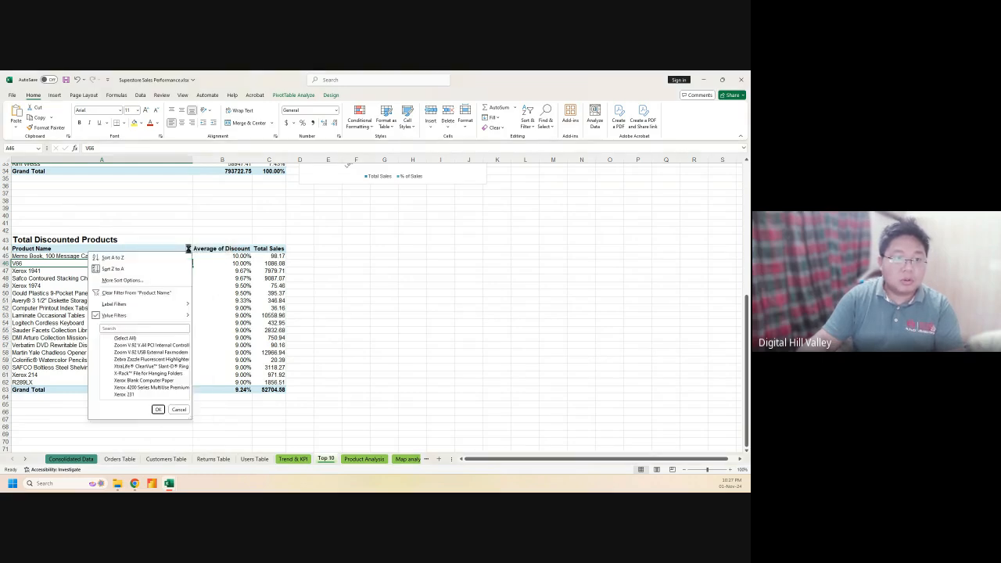
{"action": "left_click", "coordinate": [131, 270]}
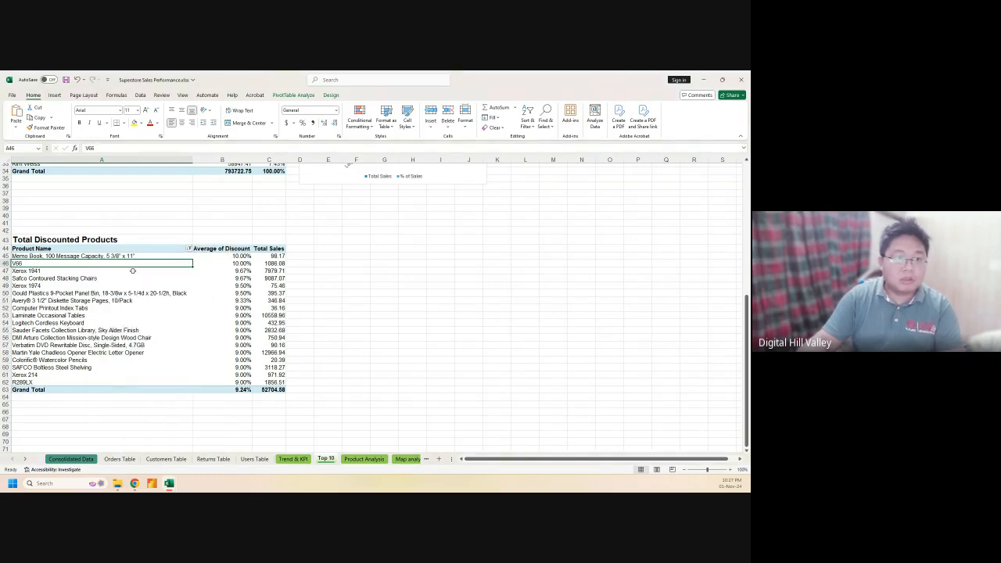
Apply a Top 10 value filter on Product Name and reapply the Z to A sort
{"action": "left_click", "coordinate": [188, 249]}
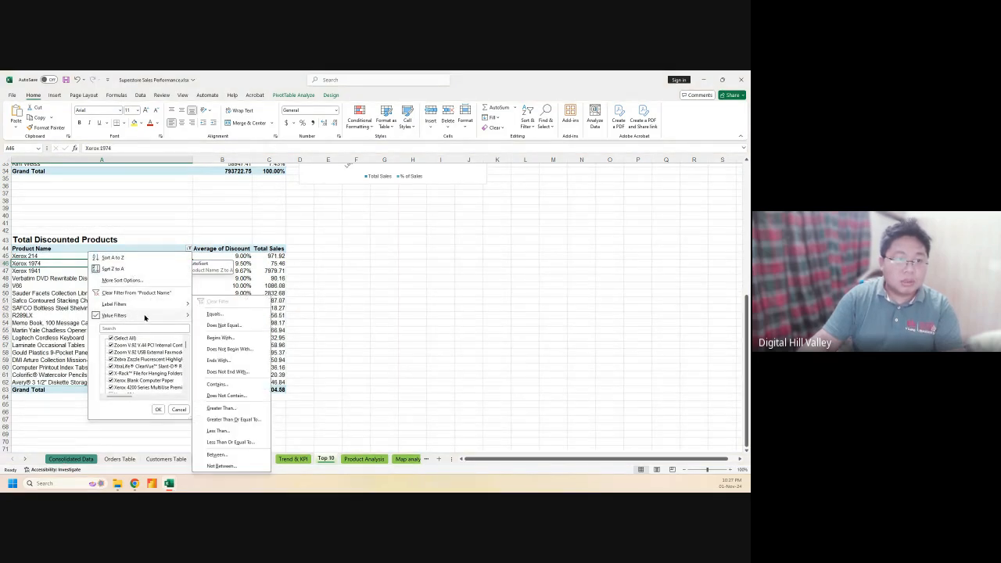
{"action": "mouse_move", "coordinate": [145, 316]}
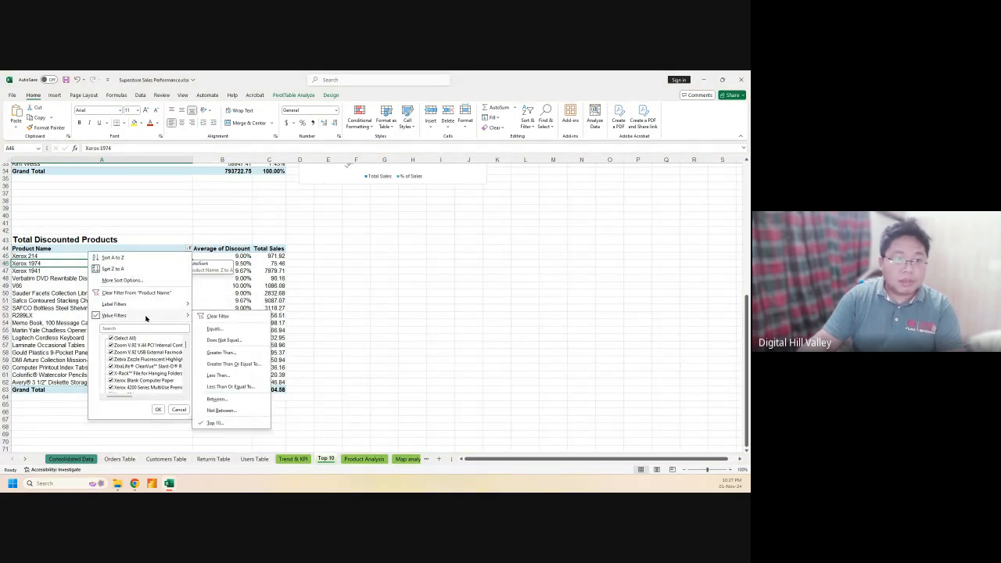
{"action": "left_click", "coordinate": [212, 423]}
{"action": "left_click", "coordinate": [389, 233]}
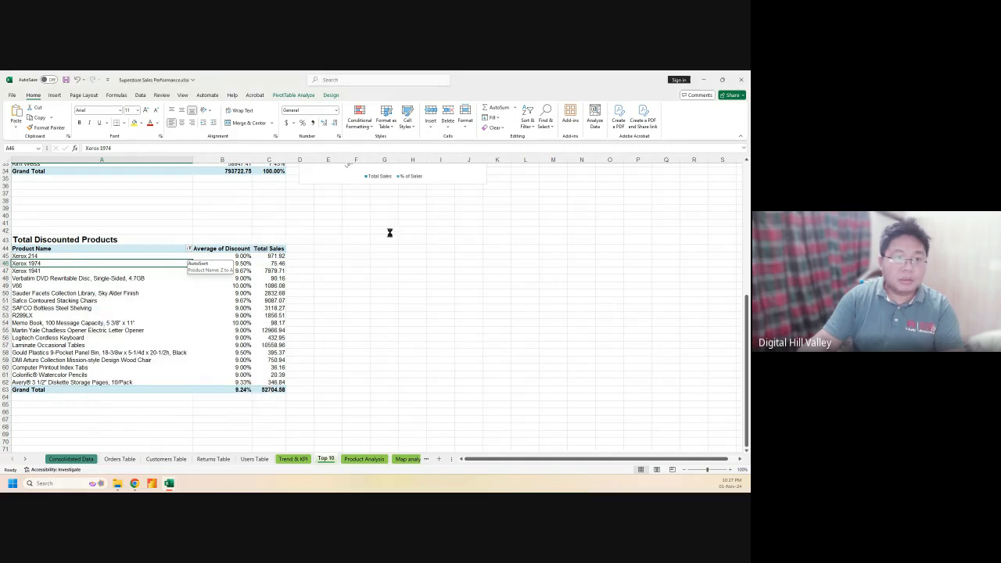
{"action": "left_click", "coordinate": [189, 248]}
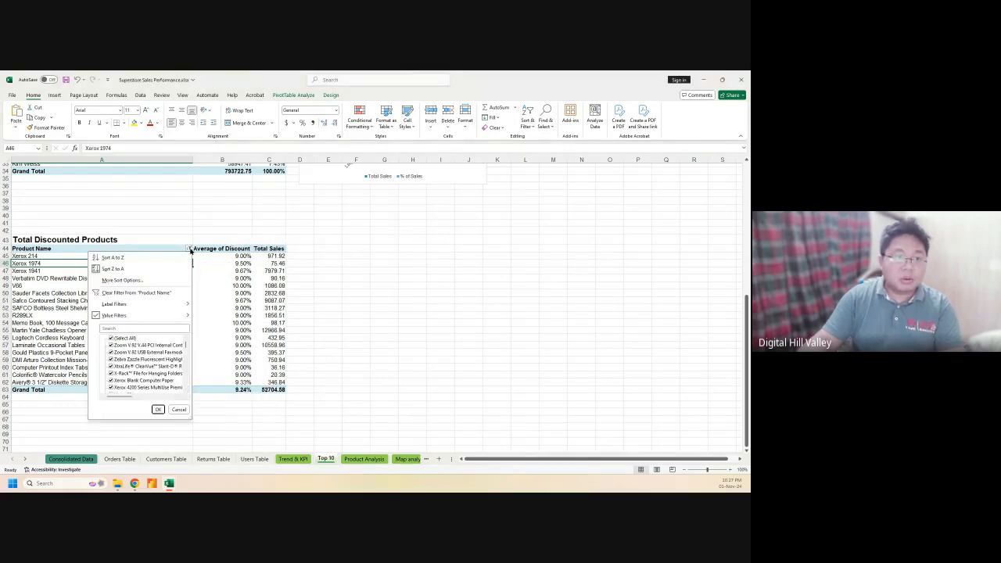
{"action": "mouse_move", "coordinate": [165, 305]}
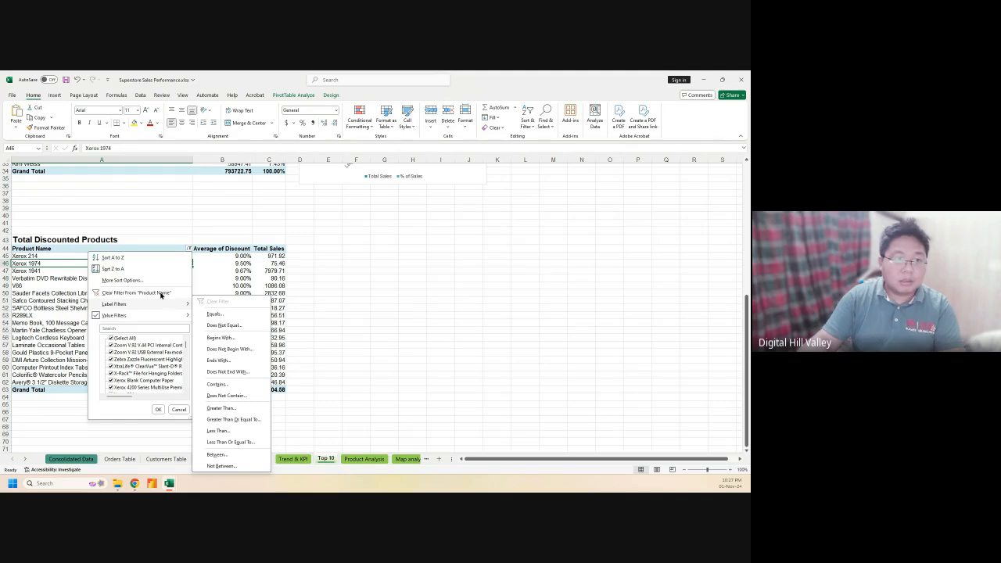
{"action": "left_click", "coordinate": [126, 270]}
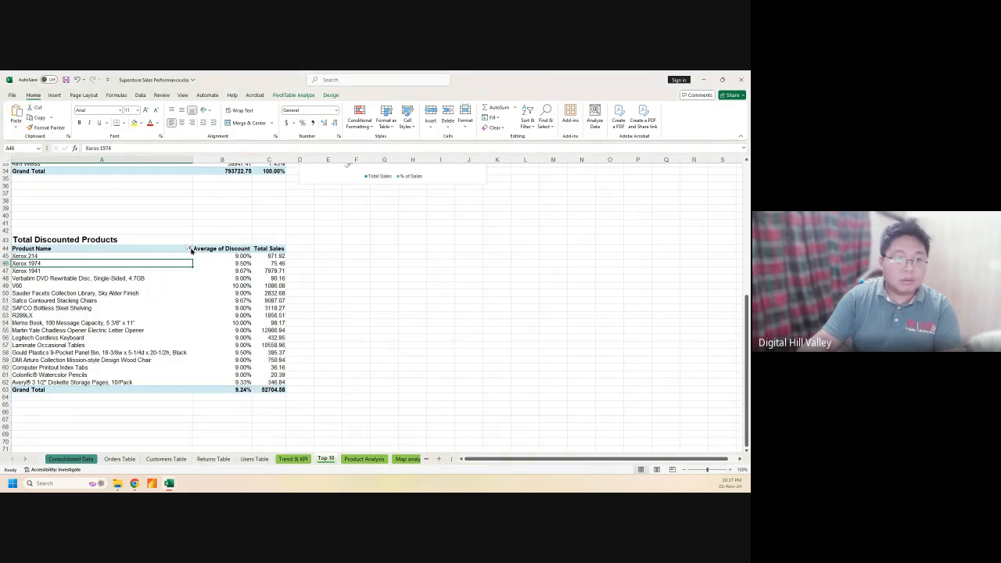
{"action": "left_click", "coordinate": [189, 249]}
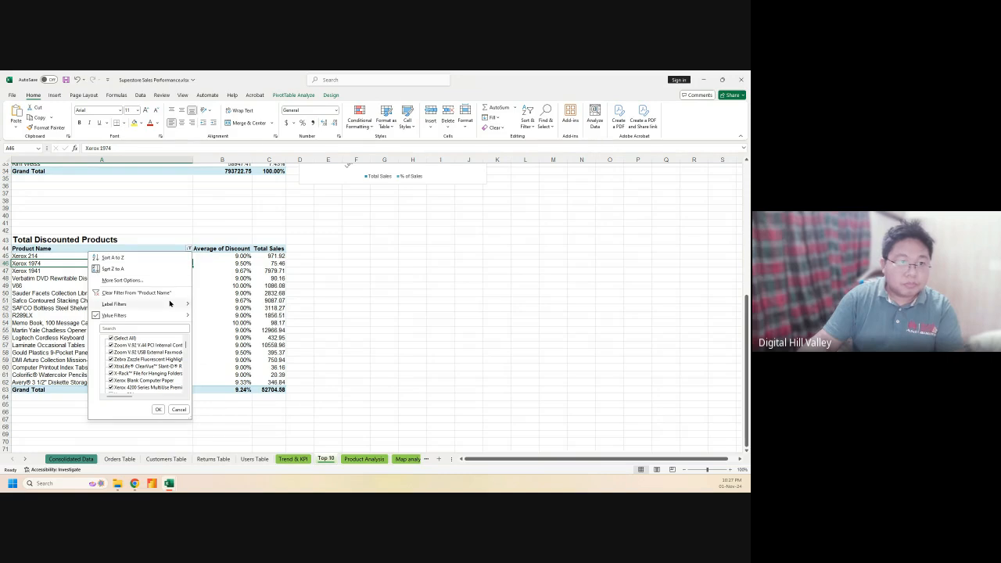
{"action": "mouse_move", "coordinate": [170, 303]}
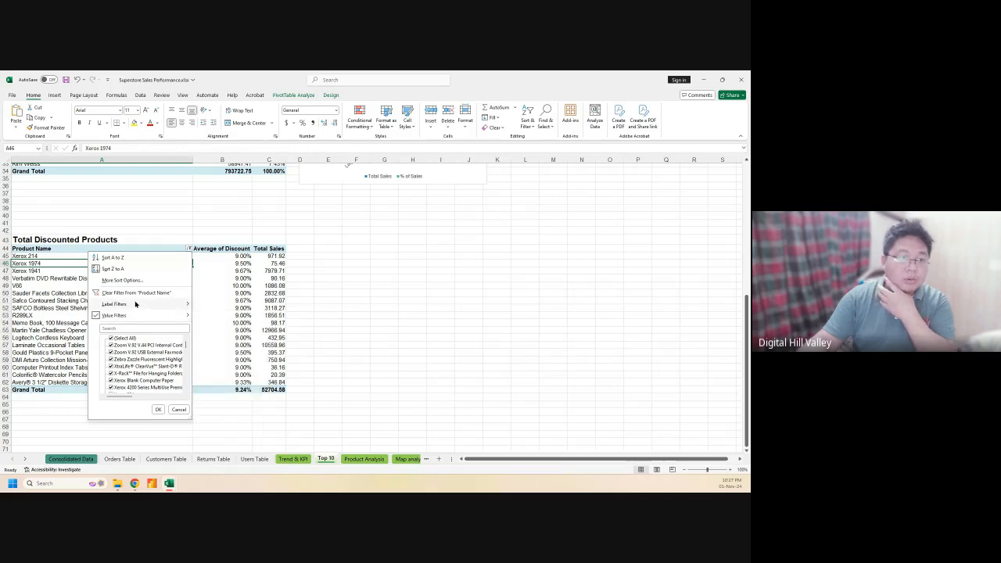
Sort the Total Discounted Products rows by Average of Discount in descending order
{"action": "left_click", "coordinate": [121, 280]}
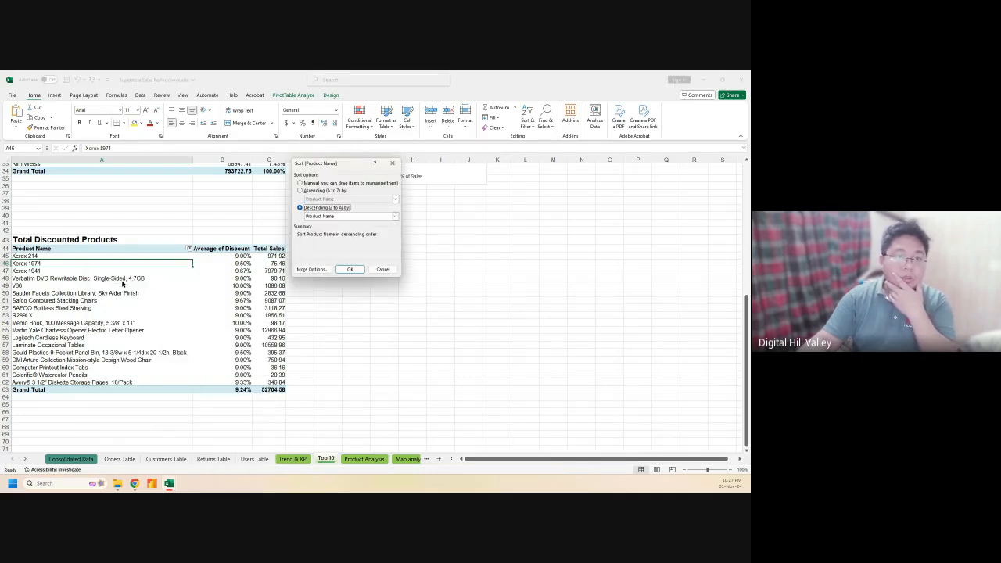
{"action": "left_click", "coordinate": [382, 217]}
{"action": "left_click", "coordinate": [356, 227]}
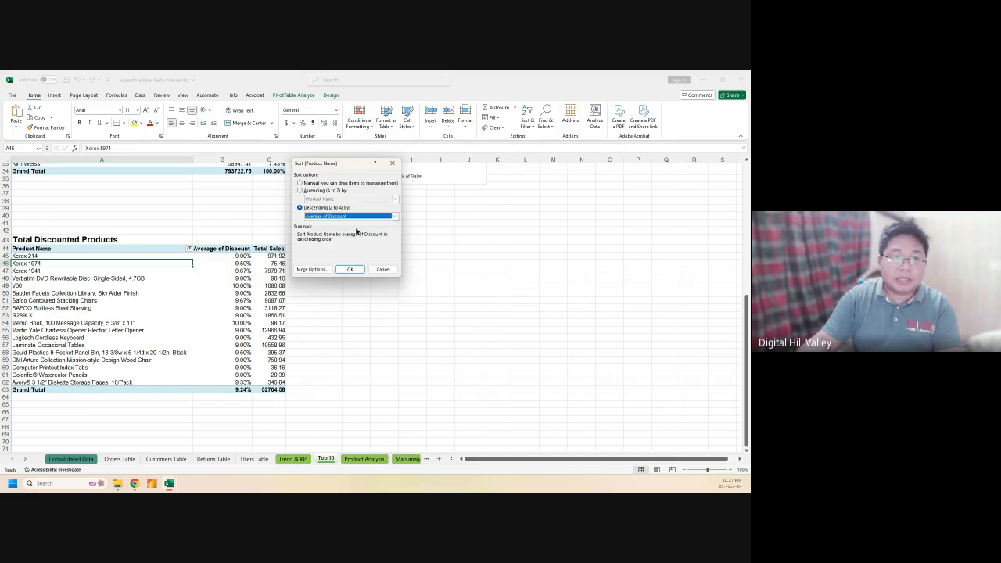
{"action": "left_click", "coordinate": [358, 270]}
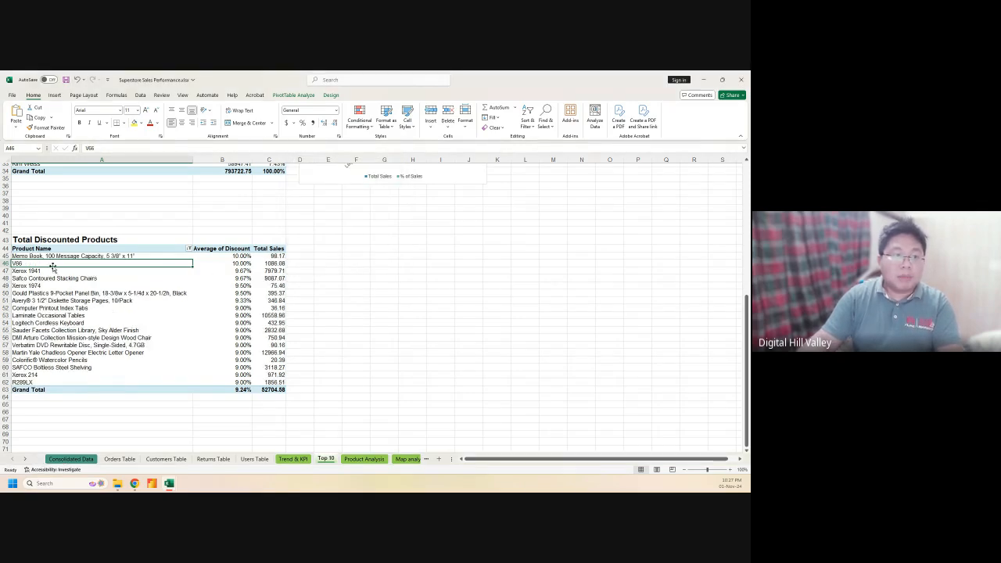
Select the two 10.00% discount products in A45:A46
{"action": "left_click", "coordinate": [61, 257]}
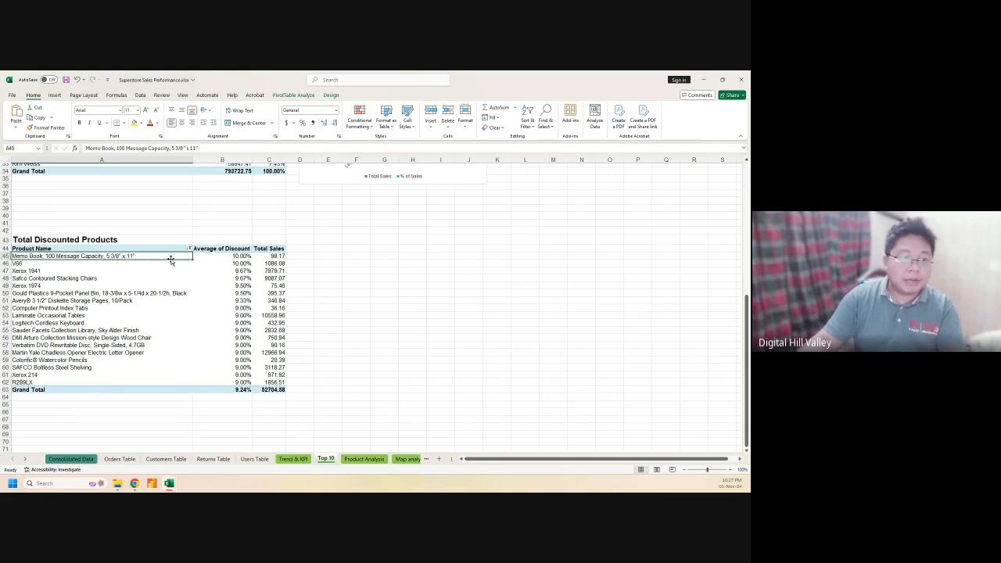
{"action": "left_click", "coordinate": [99, 264]}
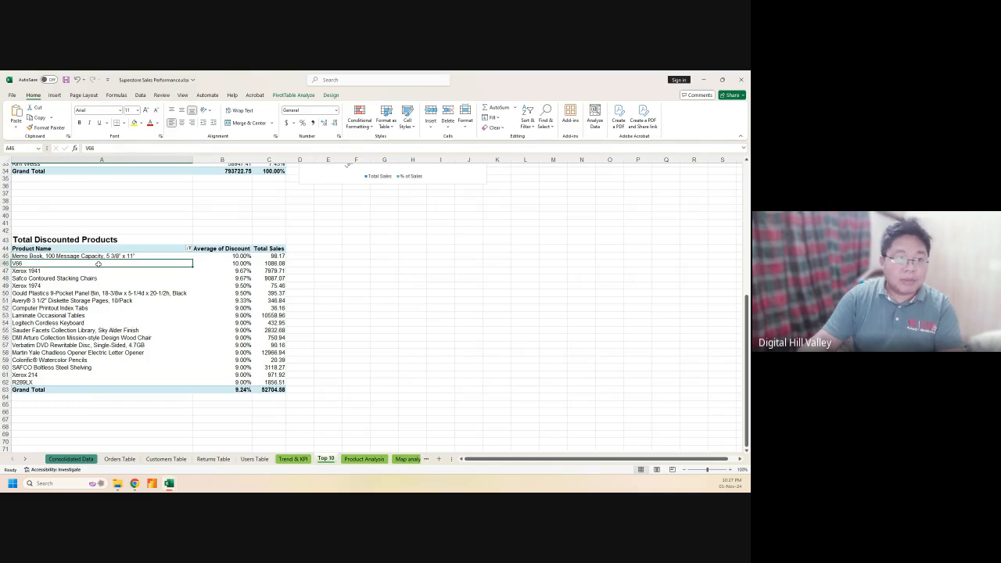
{"action": "left_click_drag", "start_coordinate": [99, 263], "coordinate": [99, 256]}
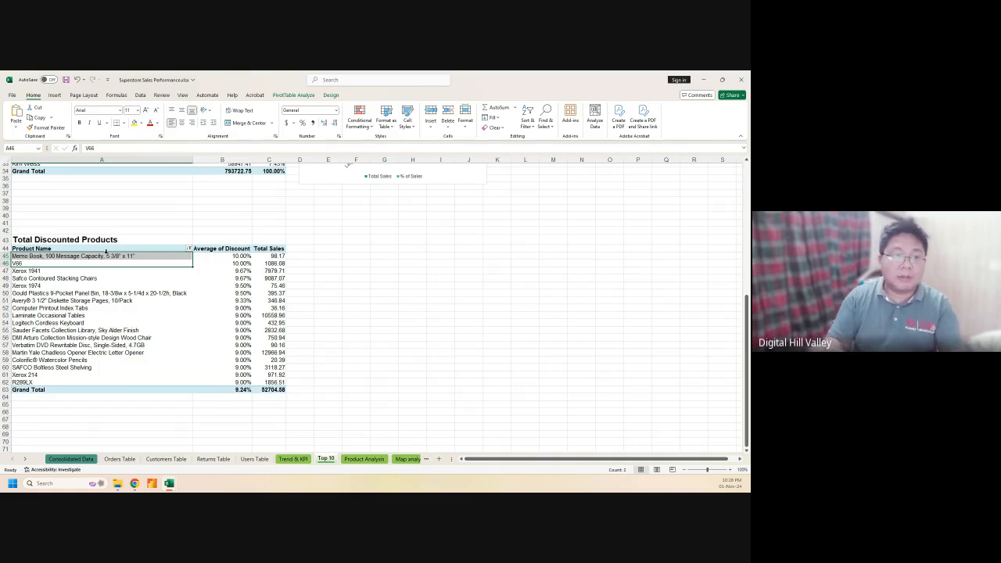
Select cell A46 in the Total Discounted Products pivot and bring up its shortcut menu
{"action": "left_click", "coordinate": [351, 300]}
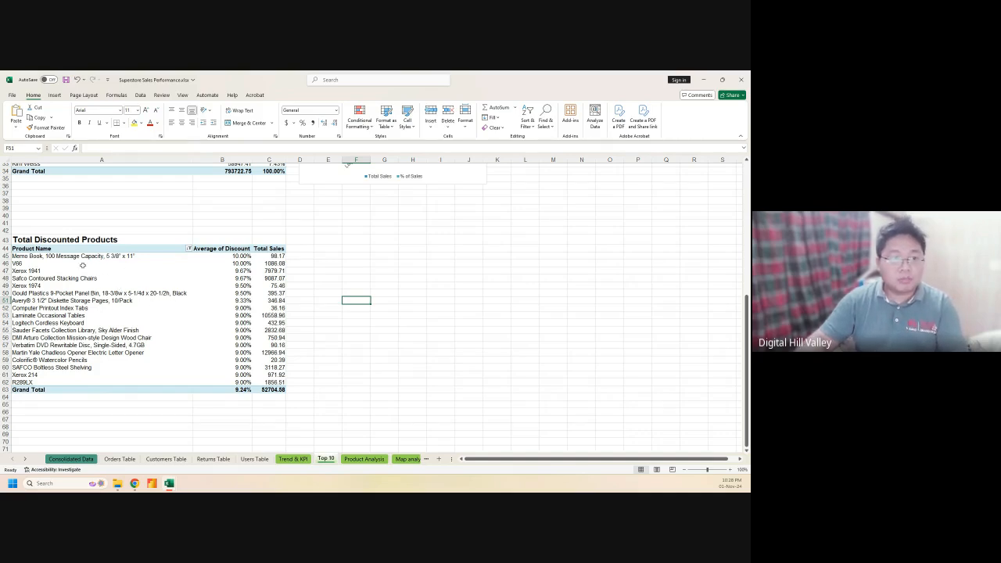
{"action": "left_click", "coordinate": [110, 248]}
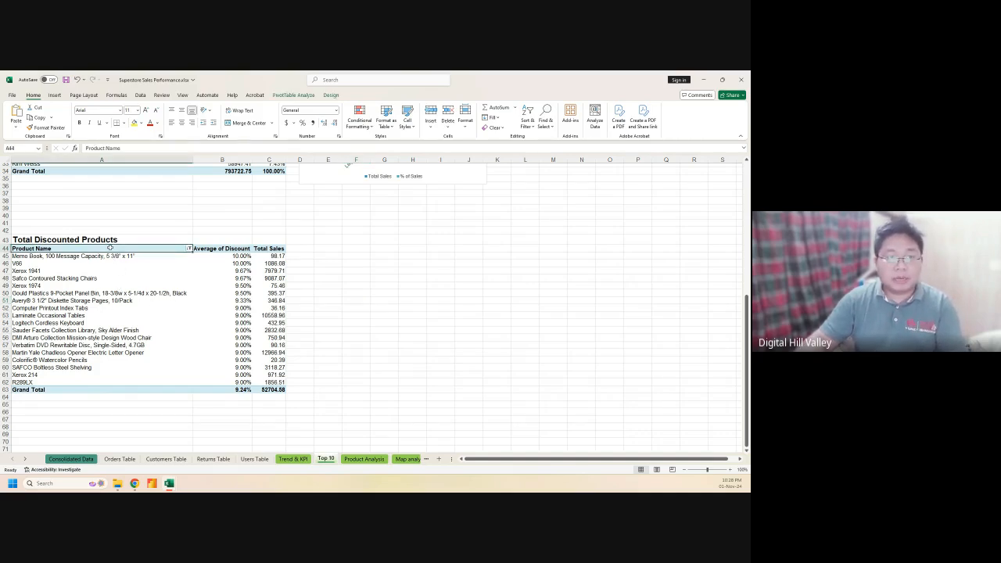
{"action": "left_click", "coordinate": [112, 262]}
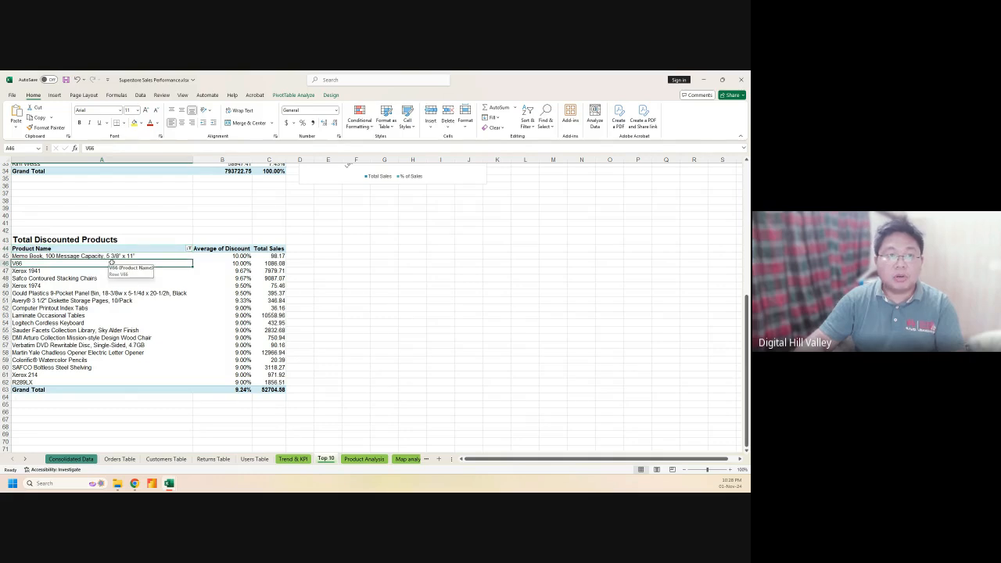
{"action": "right_click", "coordinate": [94, 265]}
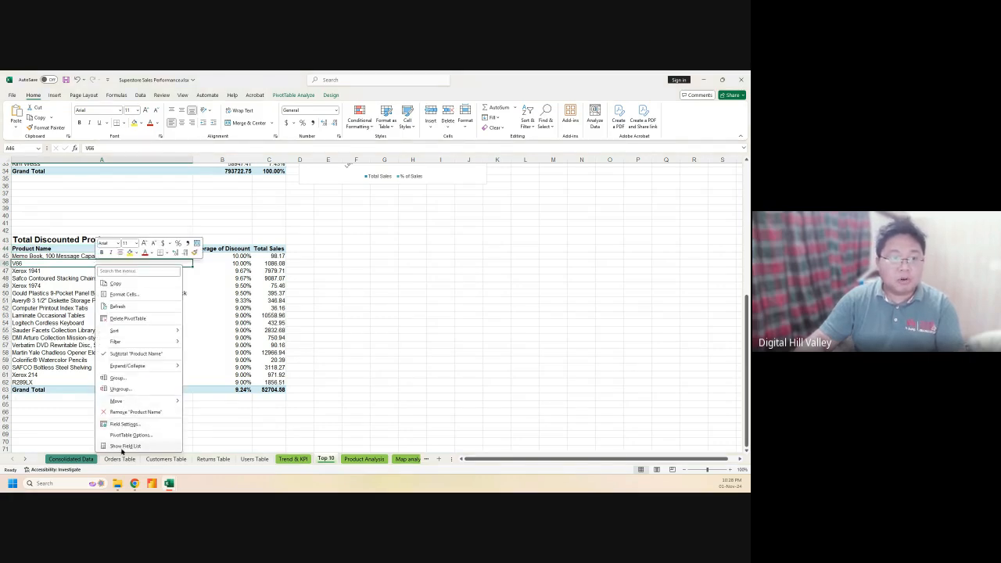
{"action": "left_click", "coordinate": [124, 446]}
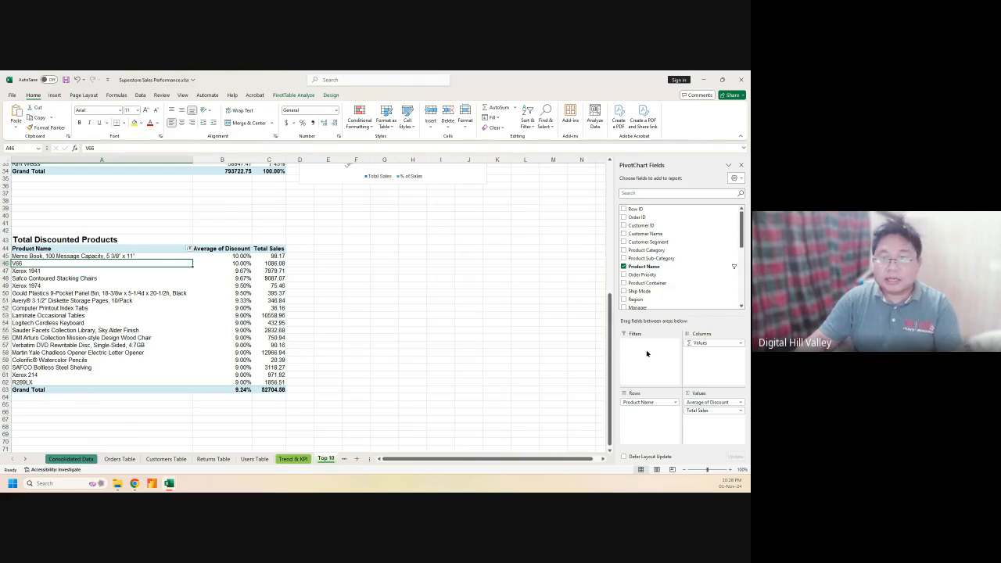
{"action": "scroll", "coordinate": [466, 286], "scroll_direction": "up", "scroll_amount": 7}
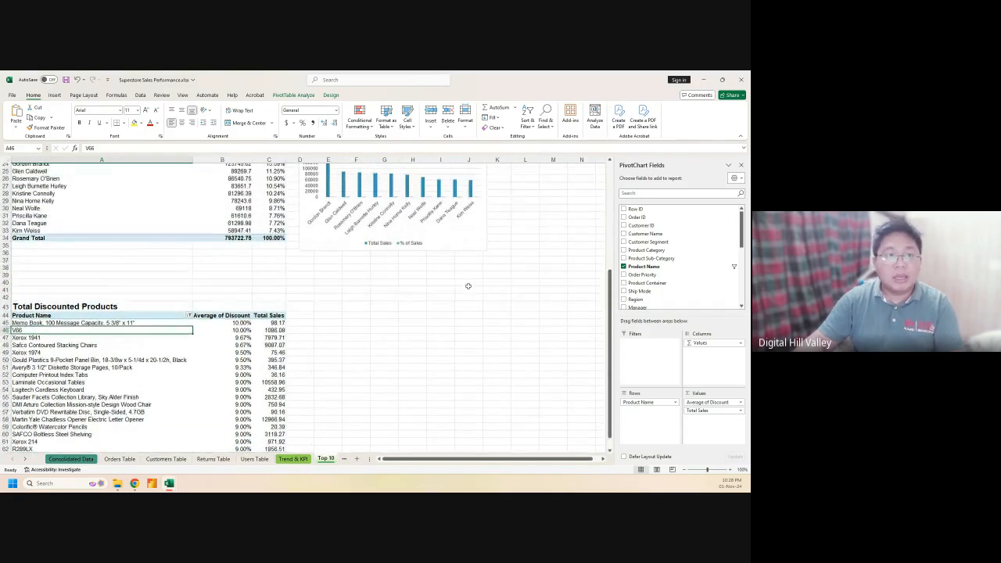
{"action": "scroll", "coordinate": [161, 285], "scroll_direction": "up", "scroll_amount": 3}
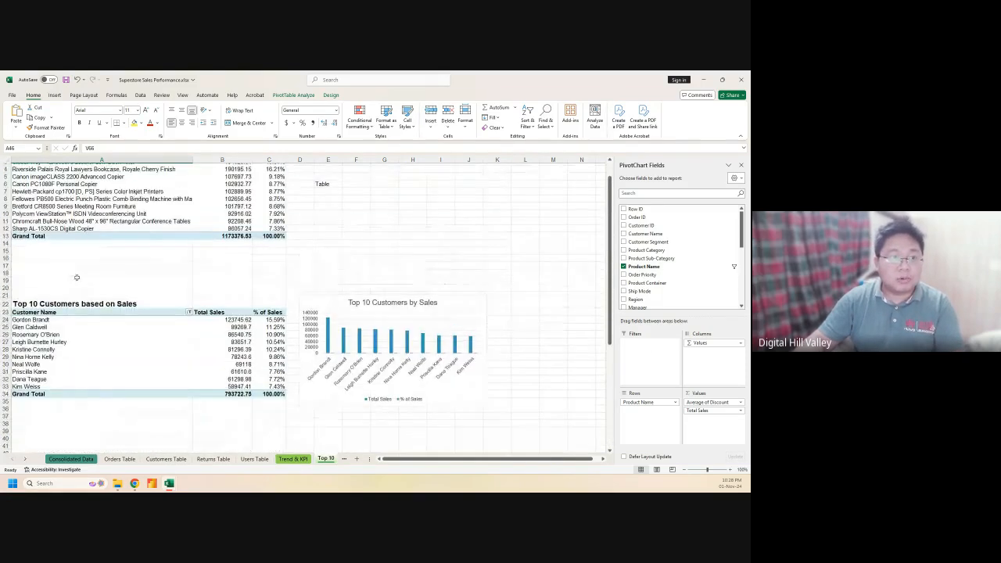
{"action": "scroll", "coordinate": [161, 284], "scroll_direction": "down", "scroll_amount": 5}
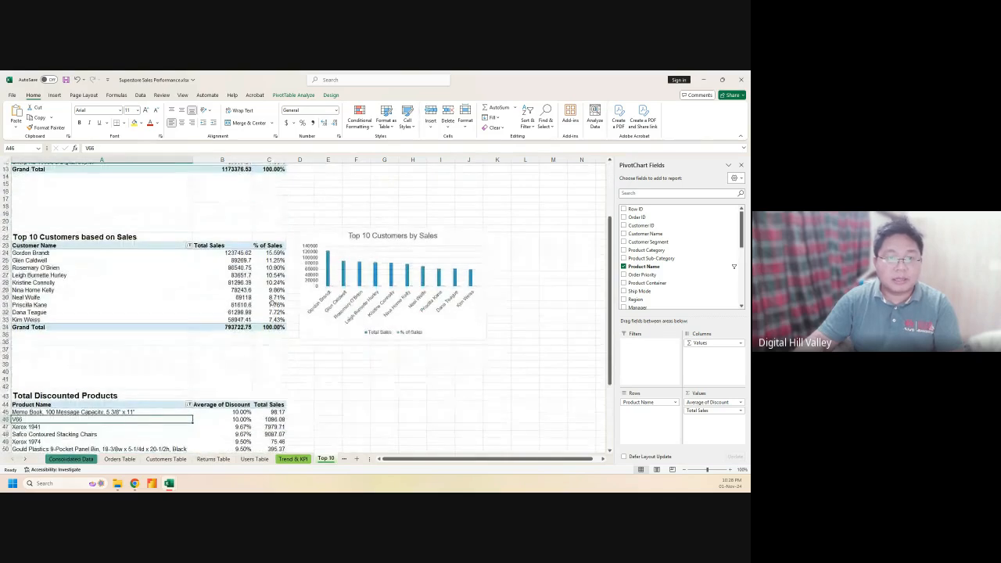
{"action": "scroll", "coordinate": [333, 354], "scroll_direction": "down", "scroll_amount": 2}
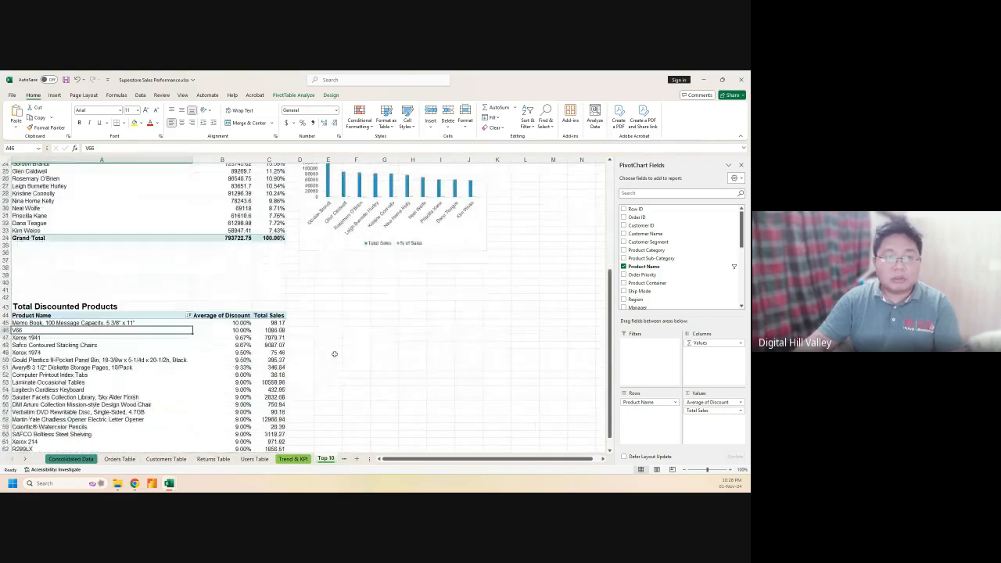
{"action": "left_click", "coordinate": [742, 165]}
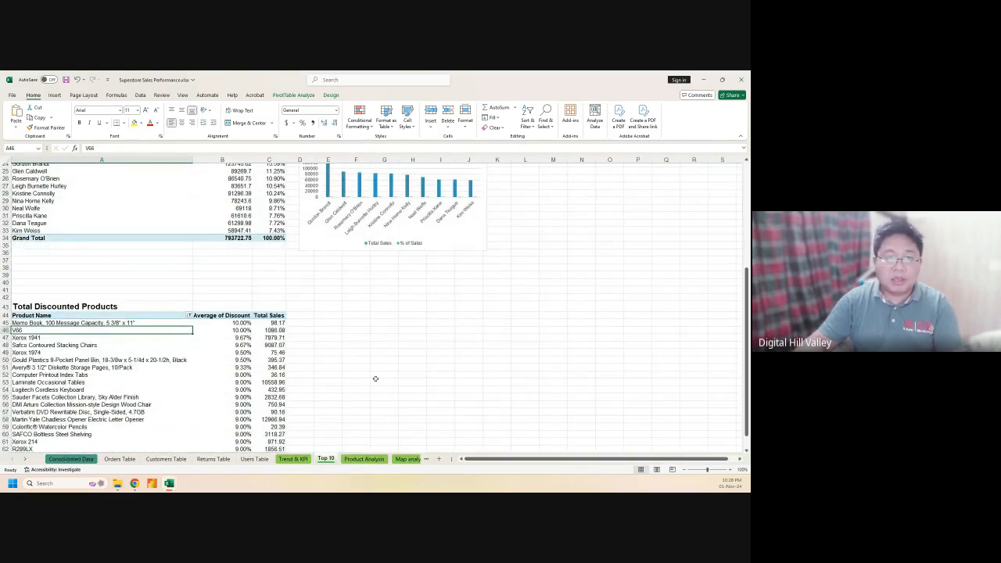
{"action": "scroll", "coordinate": [375, 379], "scroll_direction": "up", "scroll_amount": 4}
{"action": "scroll", "coordinate": [358, 247], "scroll_direction": "up", "scroll_amount": 2}
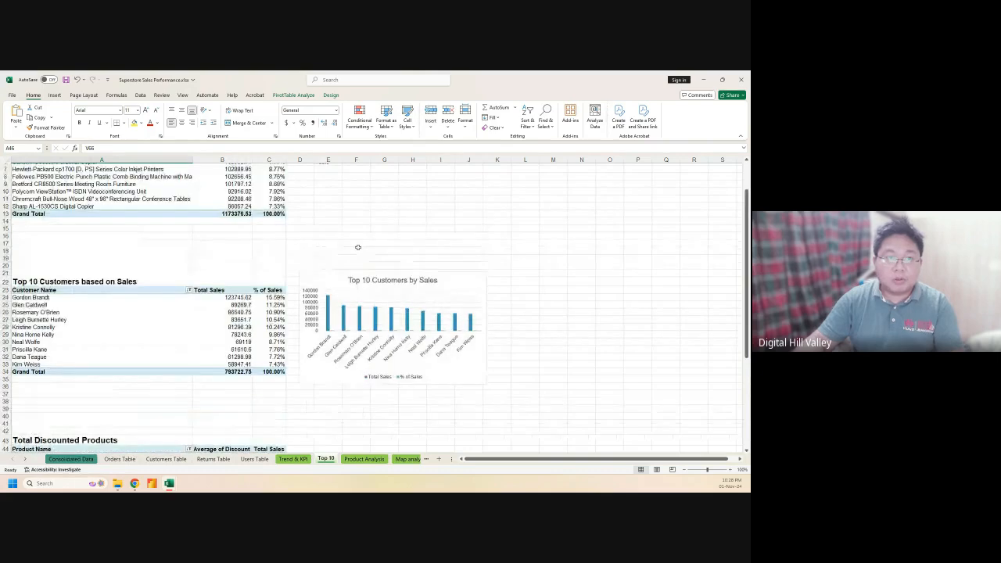
{"action": "scroll", "coordinate": [358, 247], "scroll_direction": "up", "scroll_amount": 2}
{"action": "scroll", "coordinate": [367, 282], "scroll_direction": "down", "scroll_amount": 8}
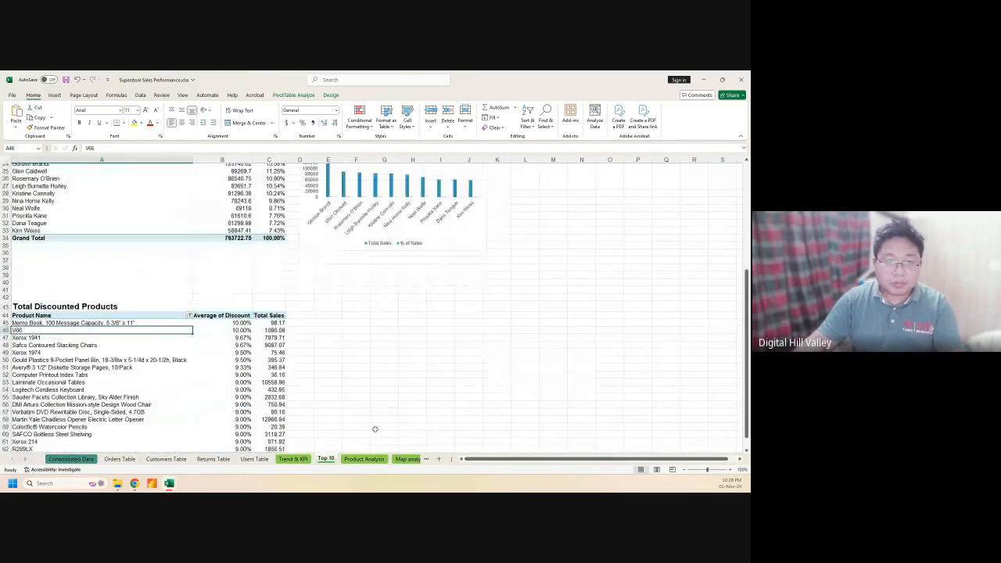
{"action": "left_click", "coordinate": [364, 458]}
{"action": "left_click", "coordinate": [265, 344]}
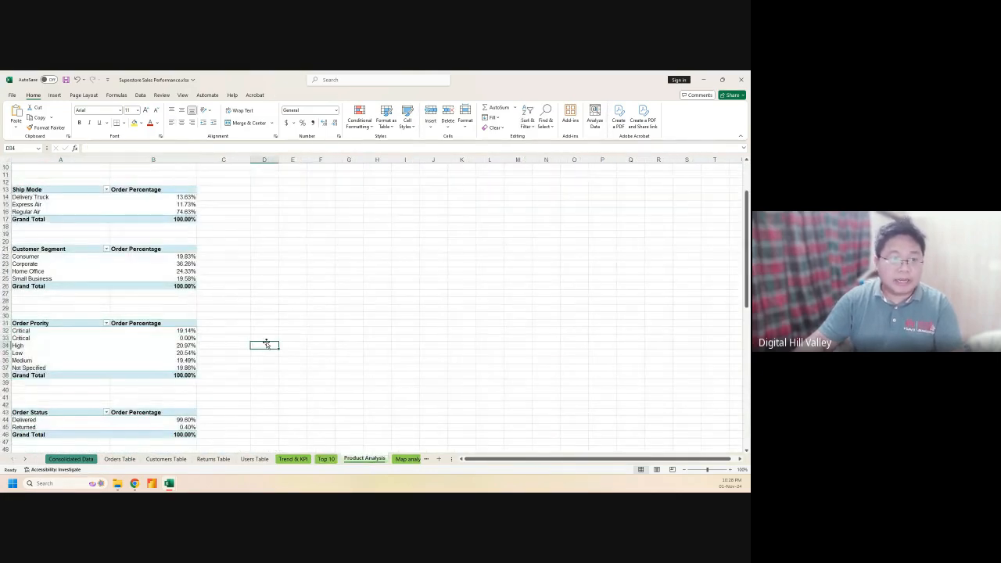
{"action": "scroll", "coordinate": [268, 328], "scroll_direction": "up", "scroll_amount": 3}
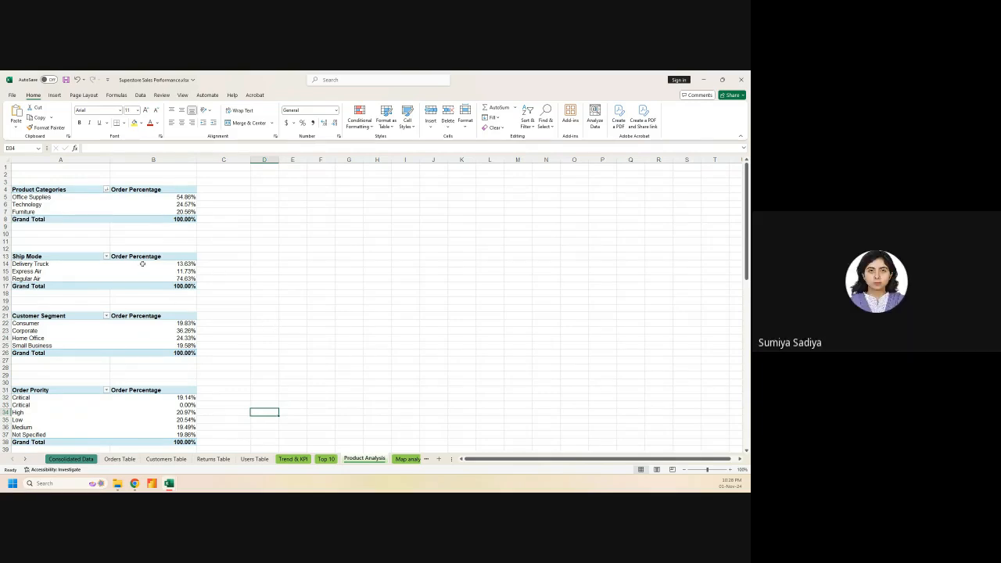
On the Top 10 sheet, turn on data labels for the Top 10 Customers by Sales chart bars
{"action": "mouse_move", "coordinate": [143, 263]}
{"action": "left_click", "coordinate": [325, 459]}
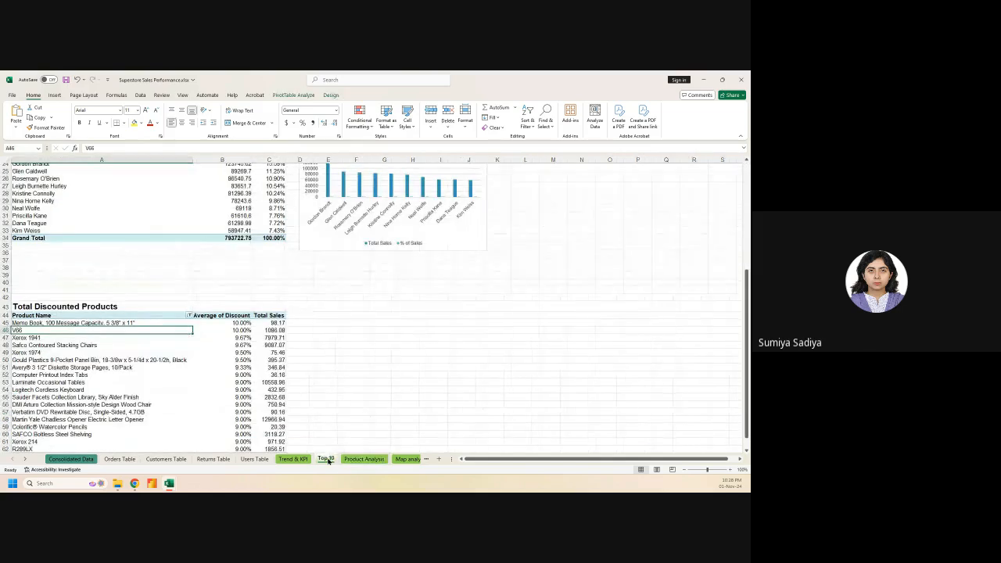
{"action": "scroll", "coordinate": [341, 414], "scroll_direction": "up", "scroll_amount": 1}
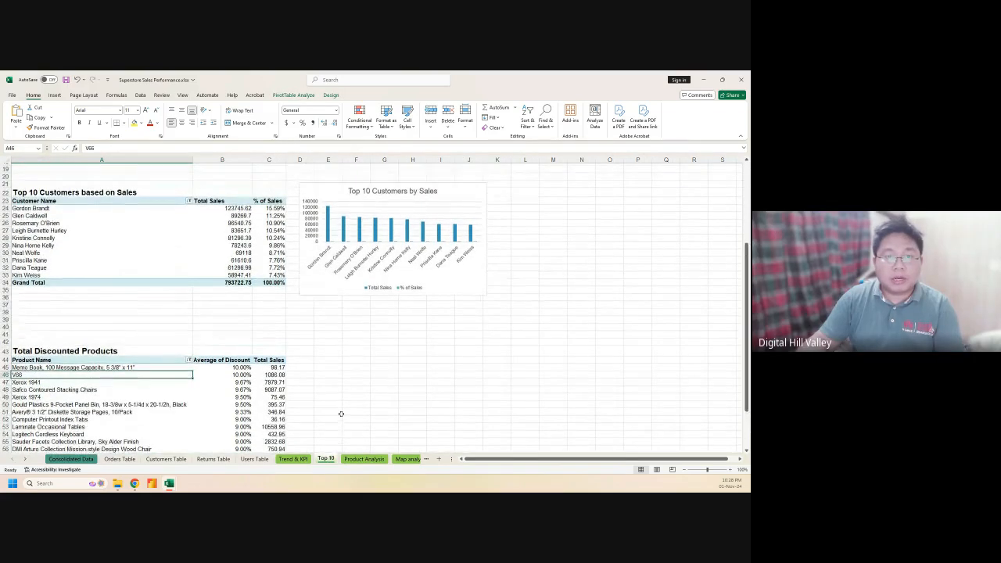
{"action": "mouse_move", "coordinate": [326, 213]}
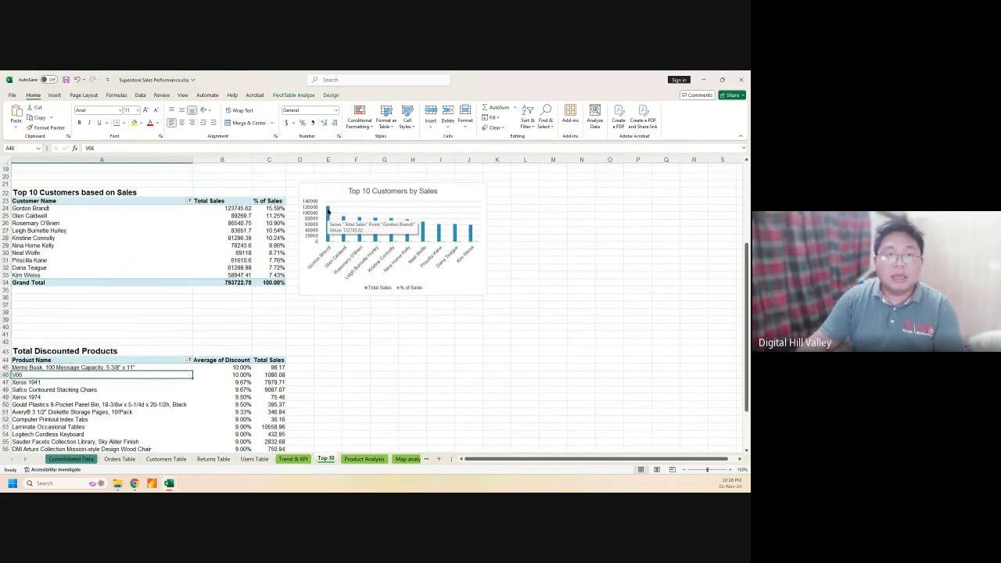
{"action": "left_click", "coordinate": [476, 197]}
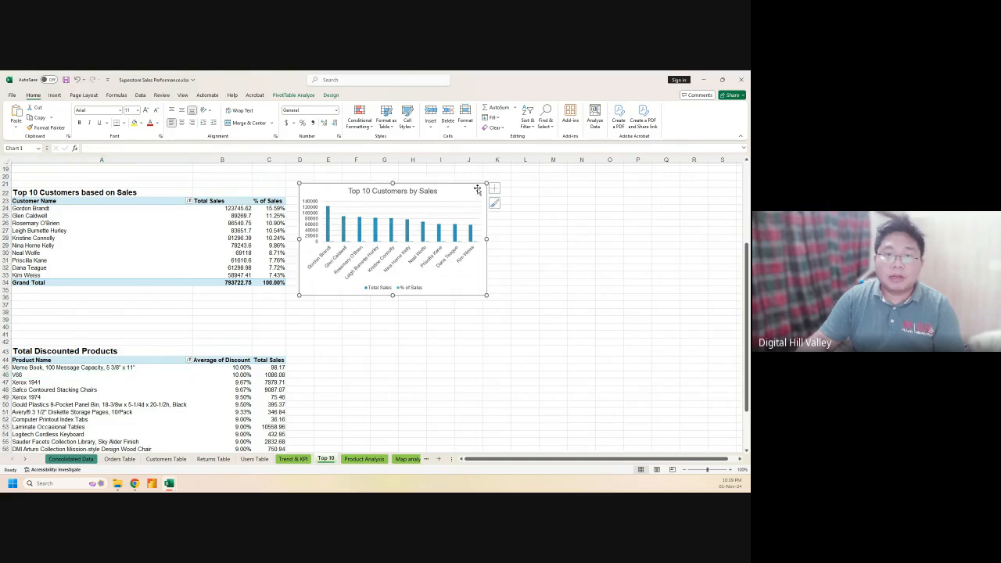
{"action": "left_click", "coordinate": [497, 189]}
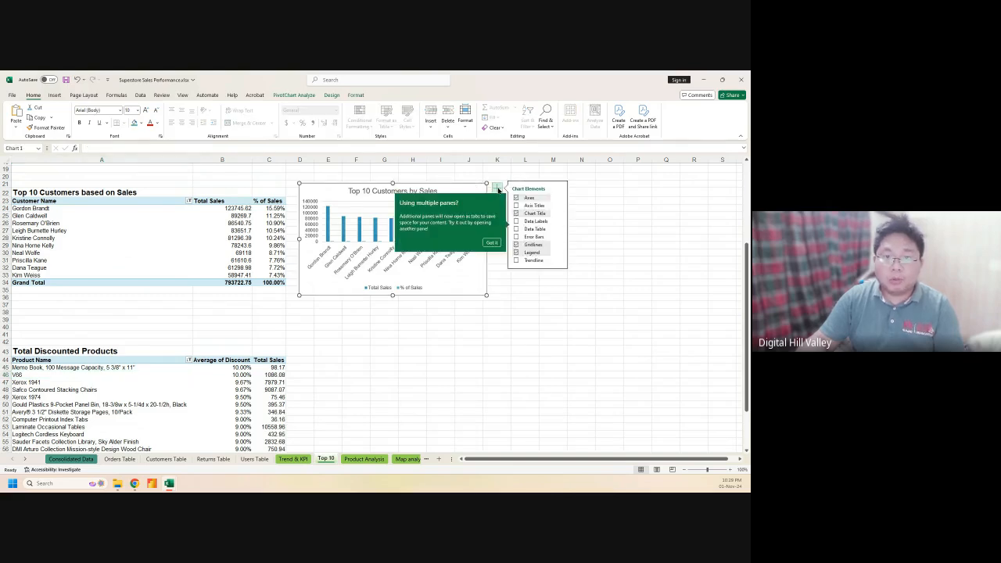
{"action": "left_click", "coordinate": [558, 222]}
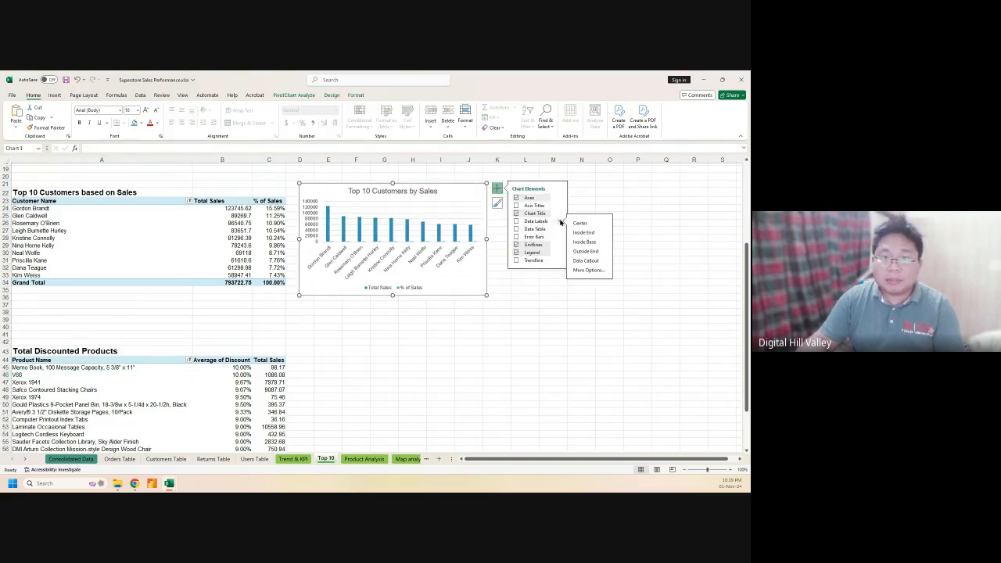
{"action": "left_click", "coordinate": [517, 222]}
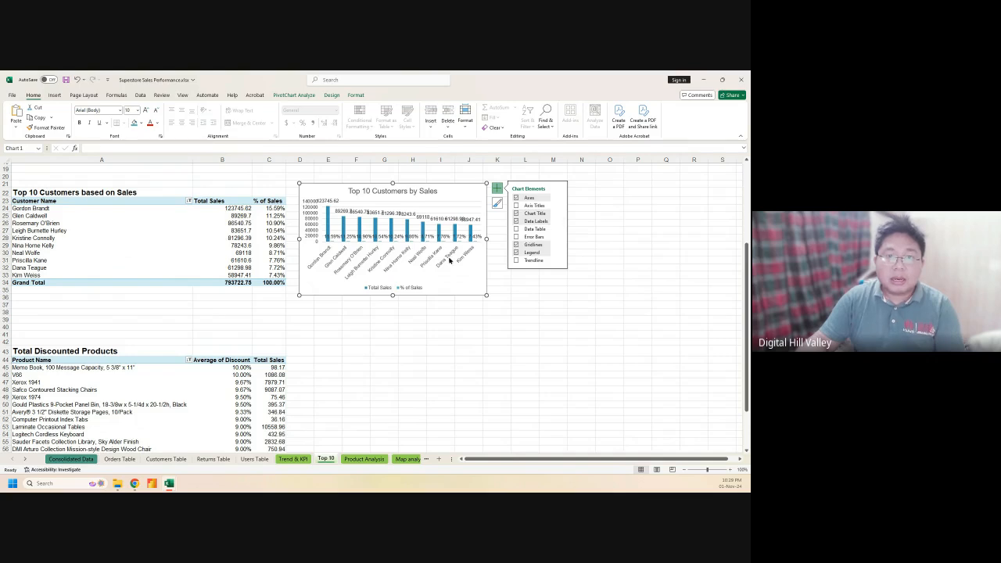
{"action": "left_click", "coordinate": [496, 189]}
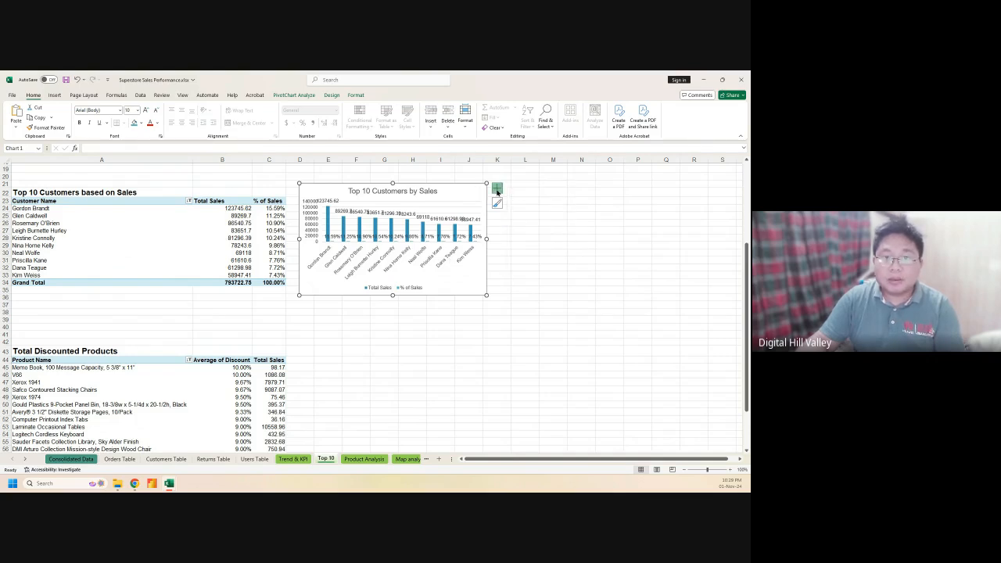
{"action": "left_click", "coordinate": [496, 189]}
Review the customers chart's Select Data source, picking the % of Sales series
{"action": "right_click", "coordinate": [459, 193]}
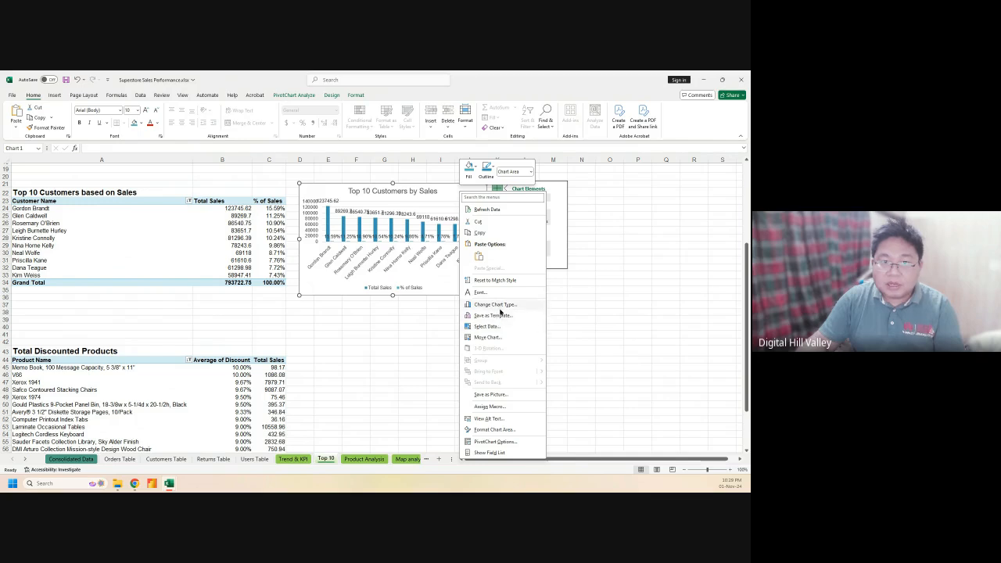
{"action": "left_click", "coordinate": [497, 327]}
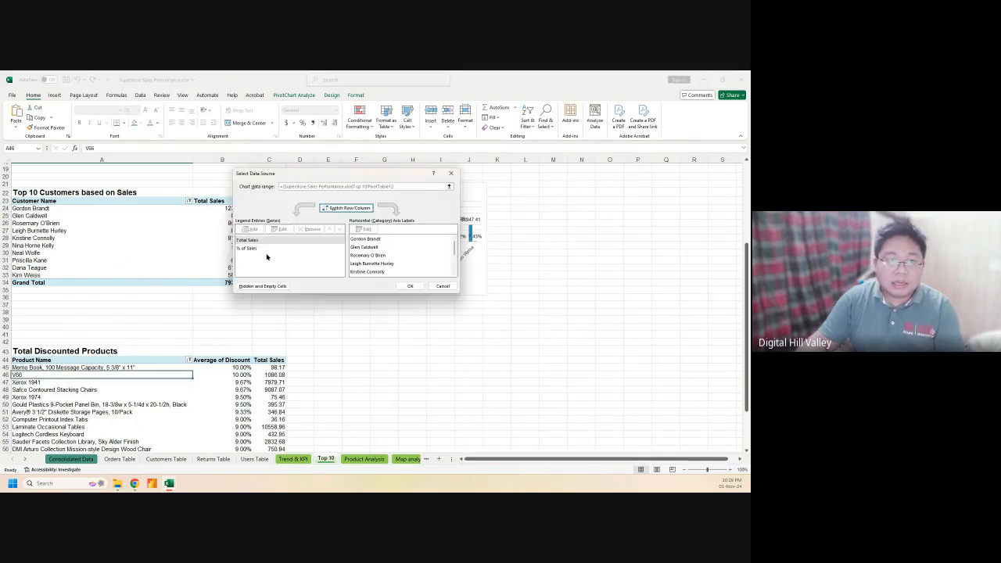
{"action": "left_click", "coordinate": [261, 248]}
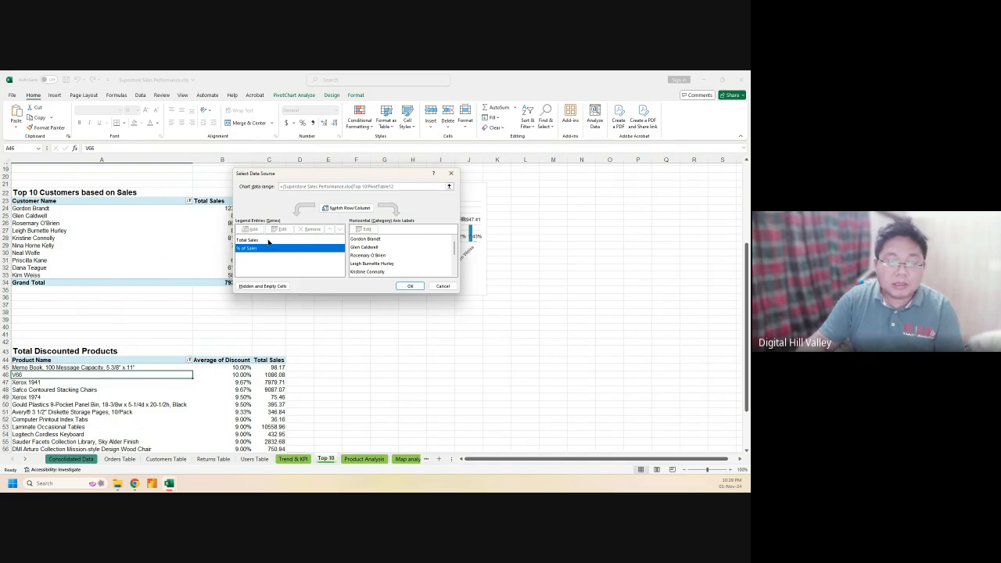
{"action": "left_click", "coordinate": [438, 286]}
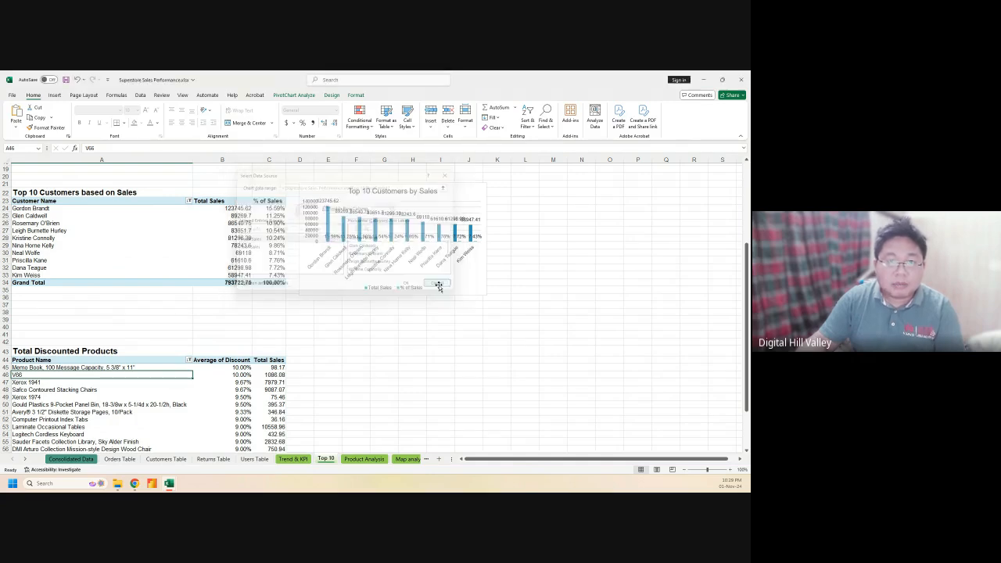
Edit the chart title text, selecting the word Customers
{"action": "left_click", "coordinate": [395, 191]}
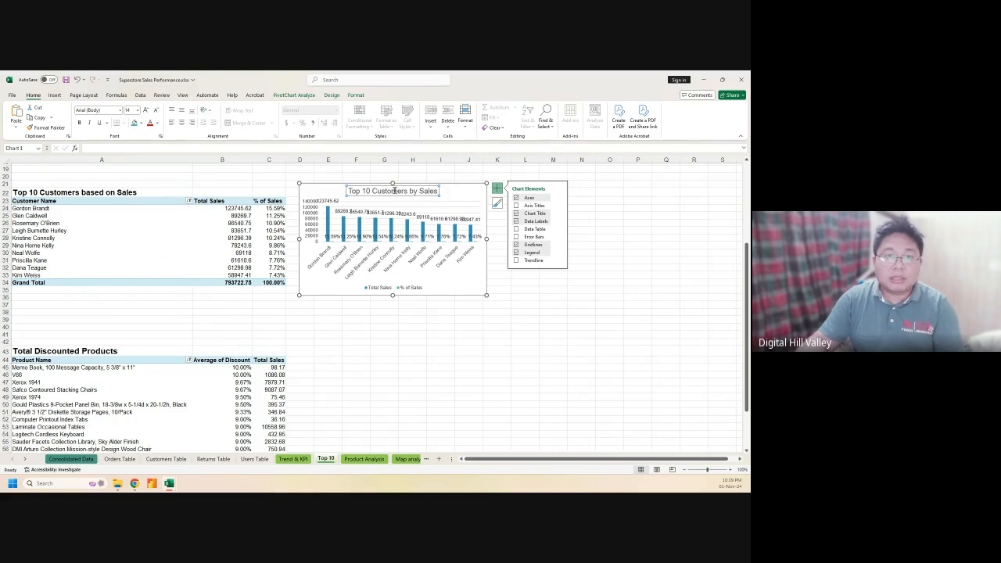
{"action": "left_click", "coordinate": [328, 193]}
{"action": "left_click", "coordinate": [373, 192]}
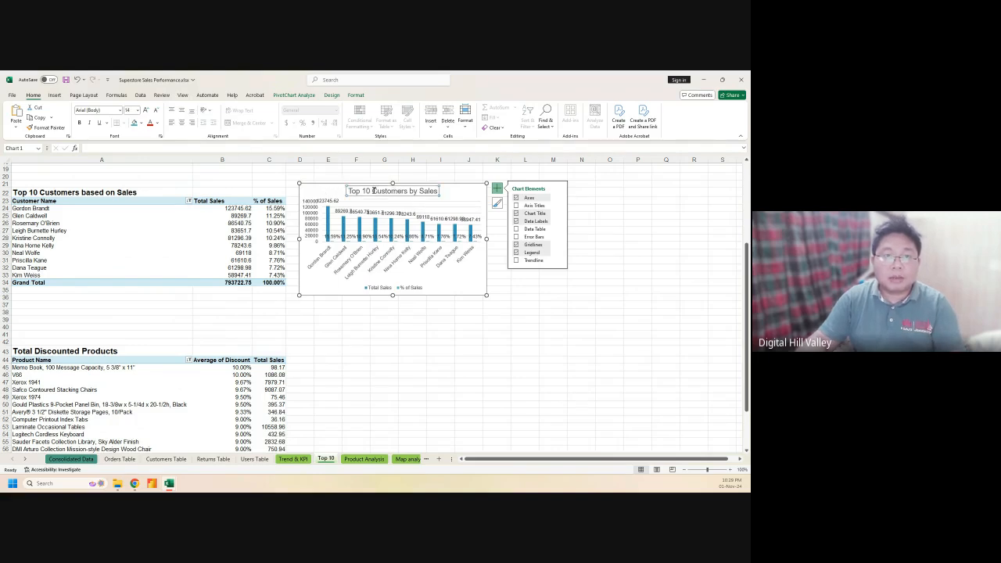
{"action": "double_click", "coordinate": [374, 193]}
{"action": "double_click", "coordinate": [374, 193]}
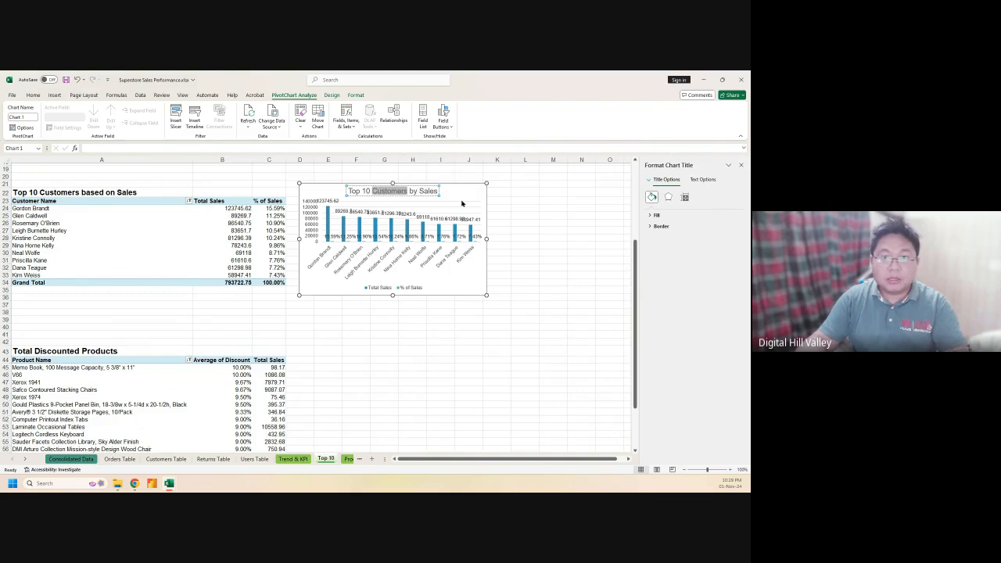
Replace the customers chart with a new clustered column PivotChart, placed right of the table
{"action": "left_click", "coordinate": [462, 186]}
{"action": "key", "text": "Delete"}
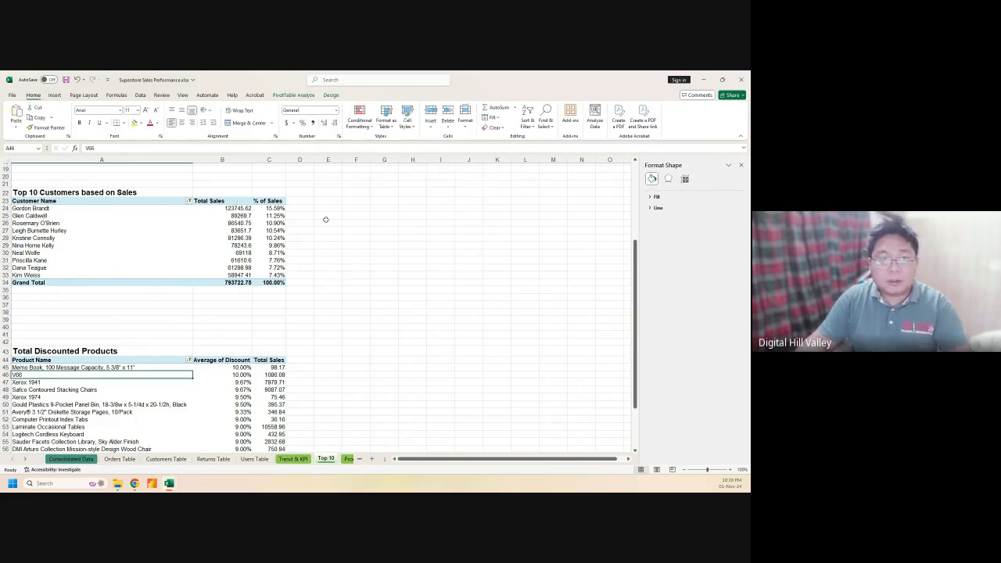
{"action": "left_click_drag", "start_coordinate": [36, 201], "coordinate": [234, 275]}
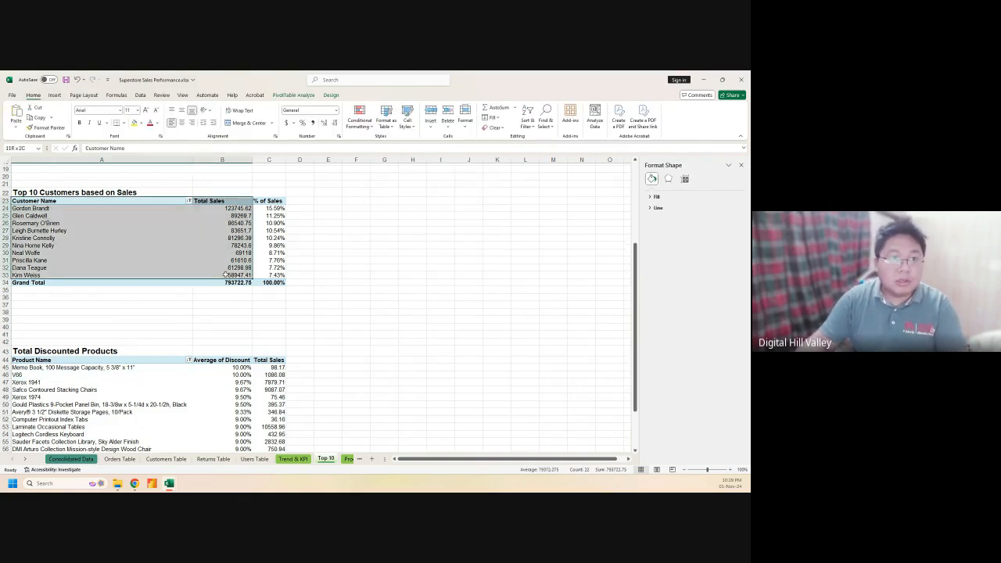
{"action": "left_click", "coordinate": [71, 95]}
{"action": "left_click", "coordinate": [54, 95]}
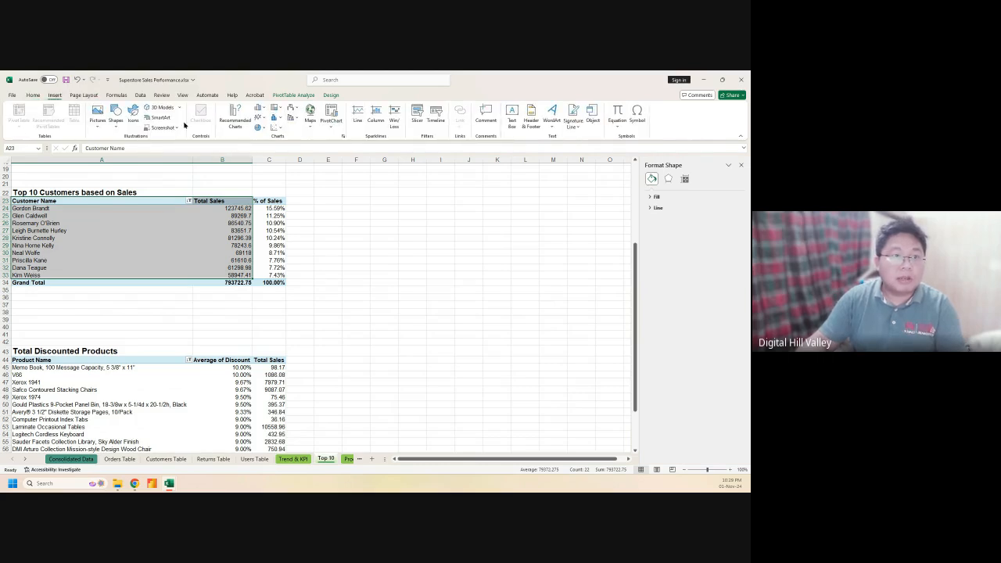
{"action": "left_click", "coordinate": [235, 119]}
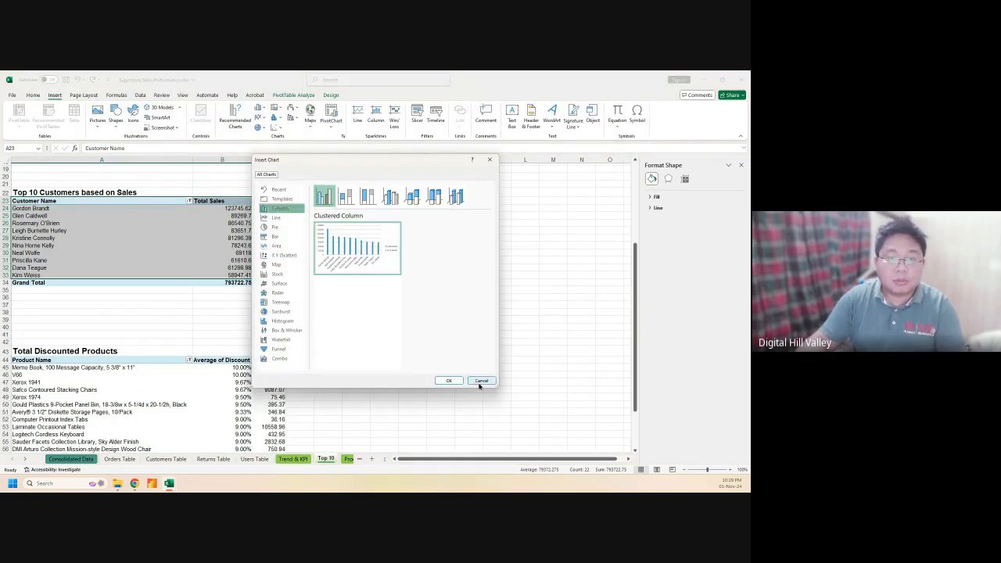
{"action": "left_click", "coordinate": [448, 381]}
{"action": "left_click_drag", "start_coordinate": [331, 251], "coordinate": [399, 192]}
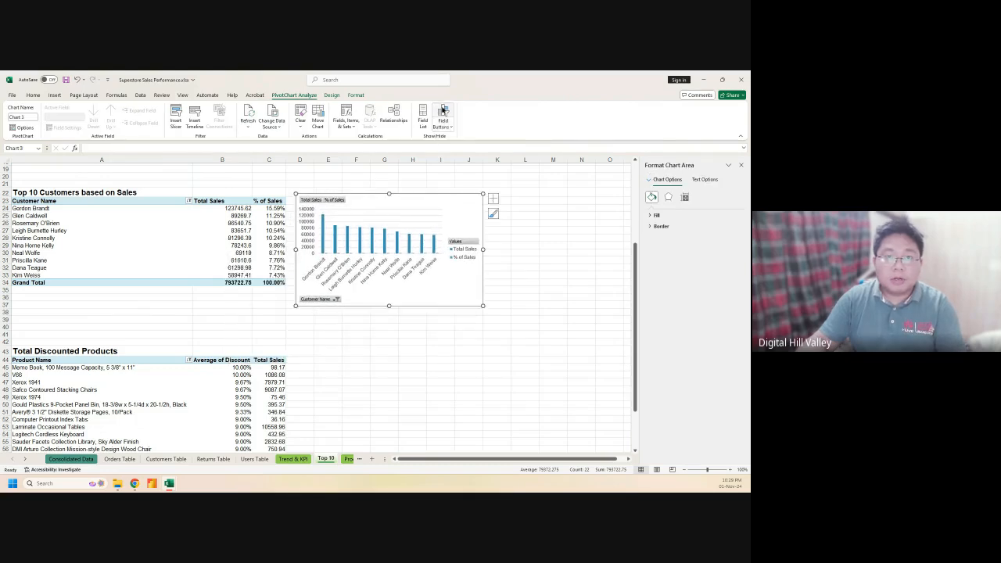
Hide the chart's field buttons and try, then remove, a data table
{"action": "left_click", "coordinate": [445, 111]}
{"action": "left_click", "coordinate": [493, 198]}
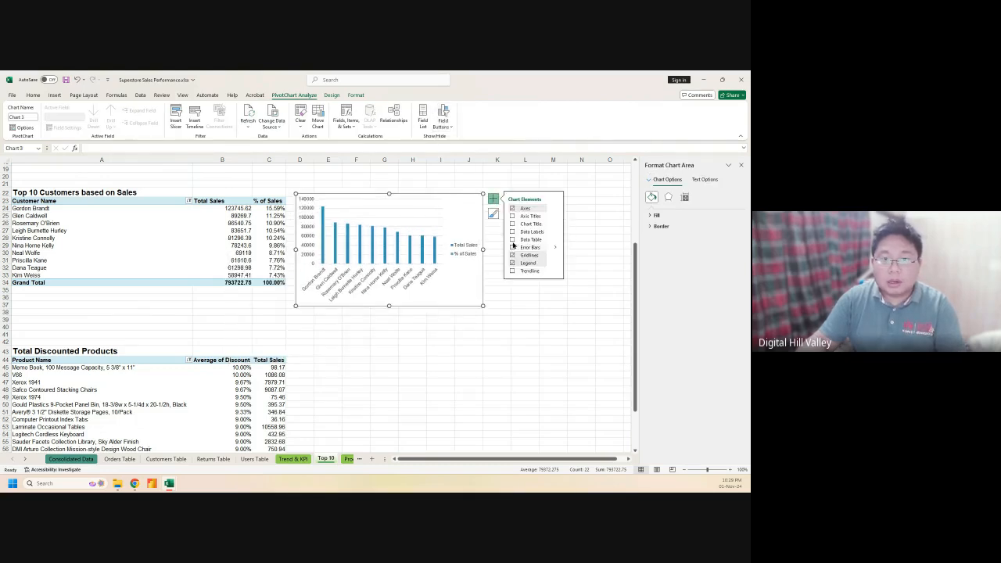
{"action": "left_click", "coordinate": [555, 241]}
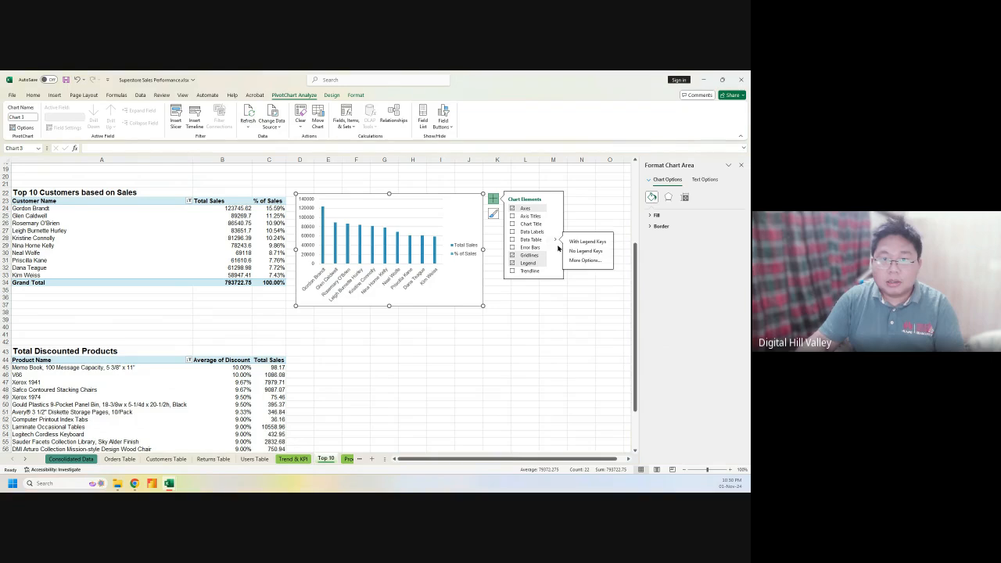
{"action": "left_click", "coordinate": [512, 240]}
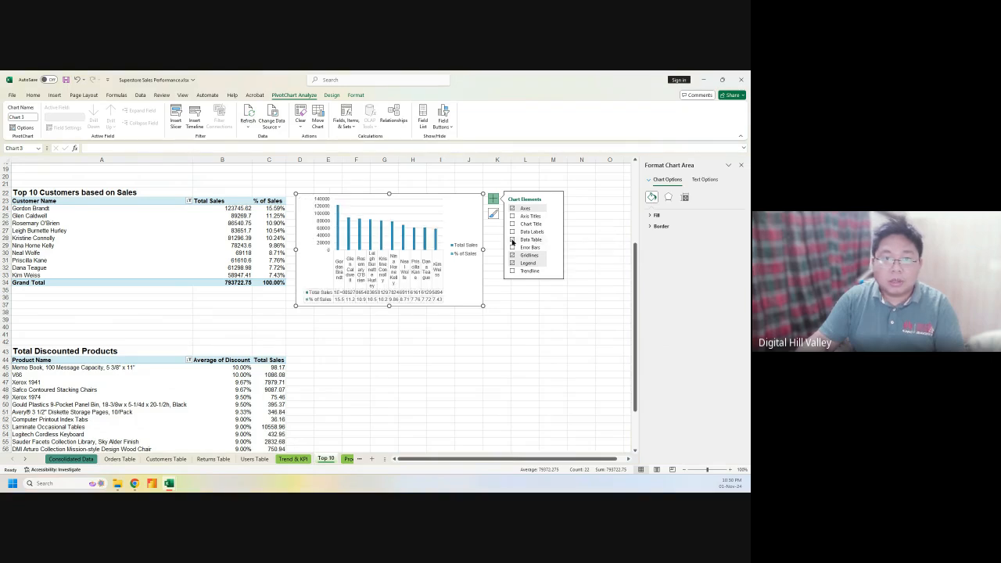
{"action": "left_click", "coordinate": [512, 243]}
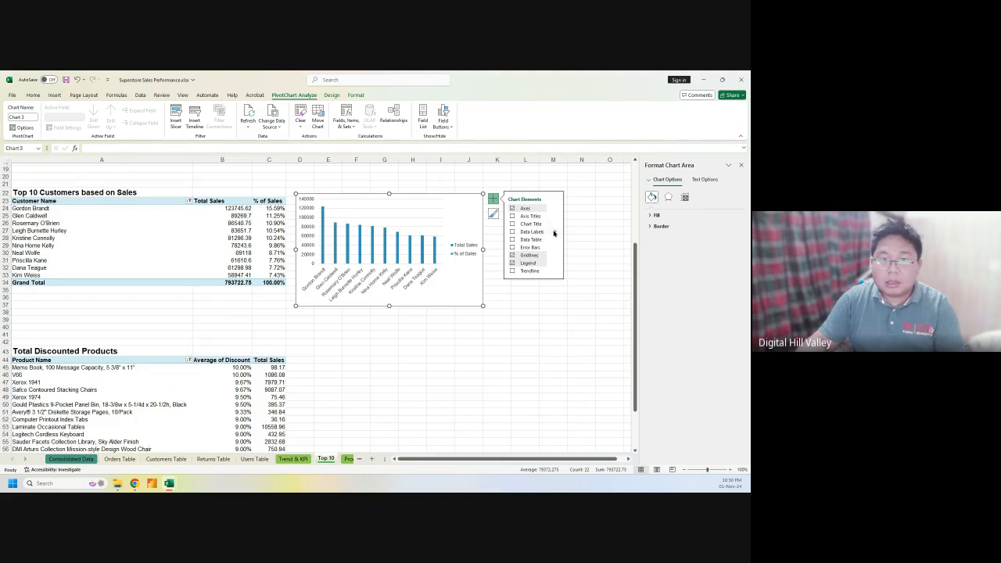
Add data labels to the bars and open their More Options formatting
{"action": "mouse_move", "coordinate": [553, 233]}
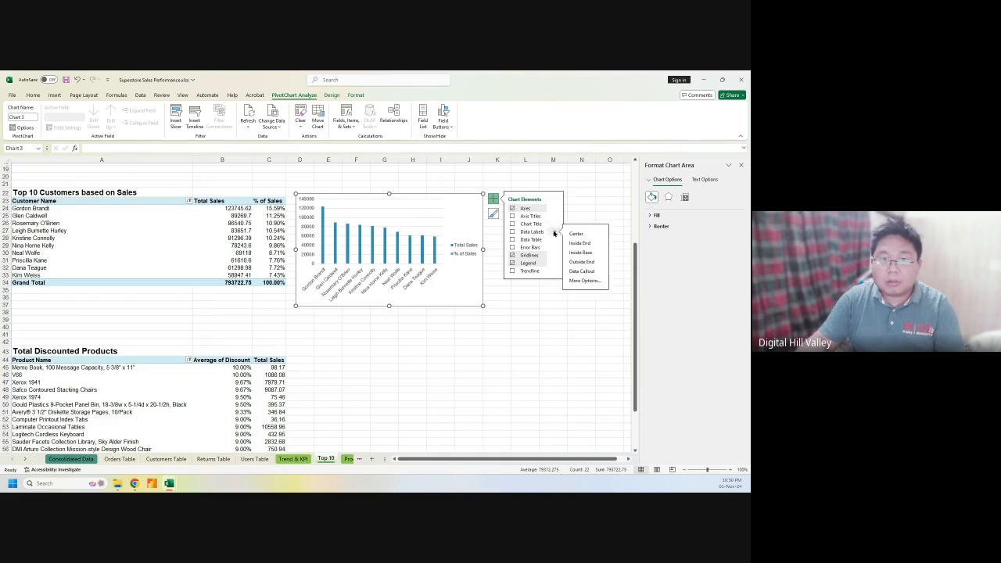
{"action": "left_click", "coordinate": [512, 233]}
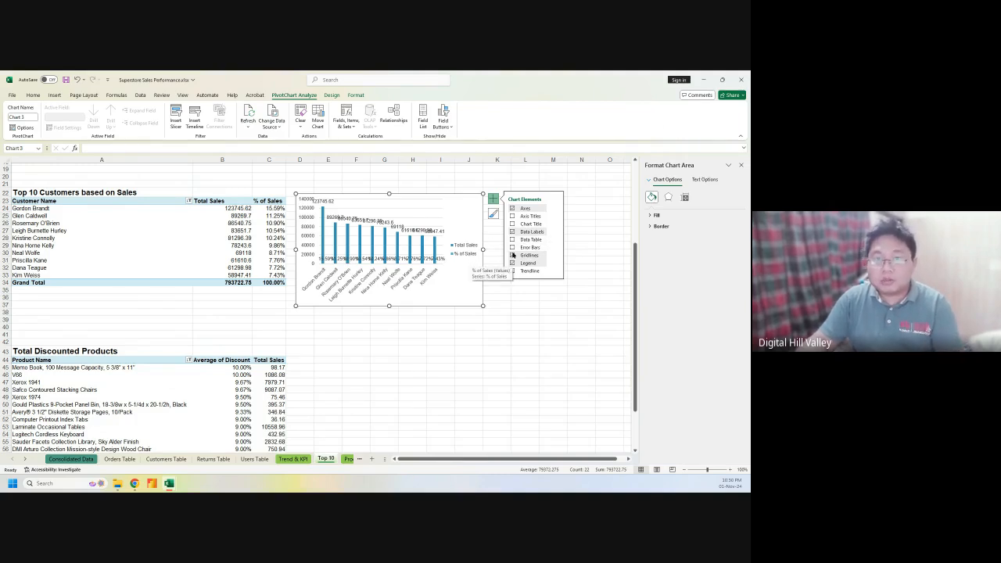
{"action": "left_click", "coordinate": [555, 232]}
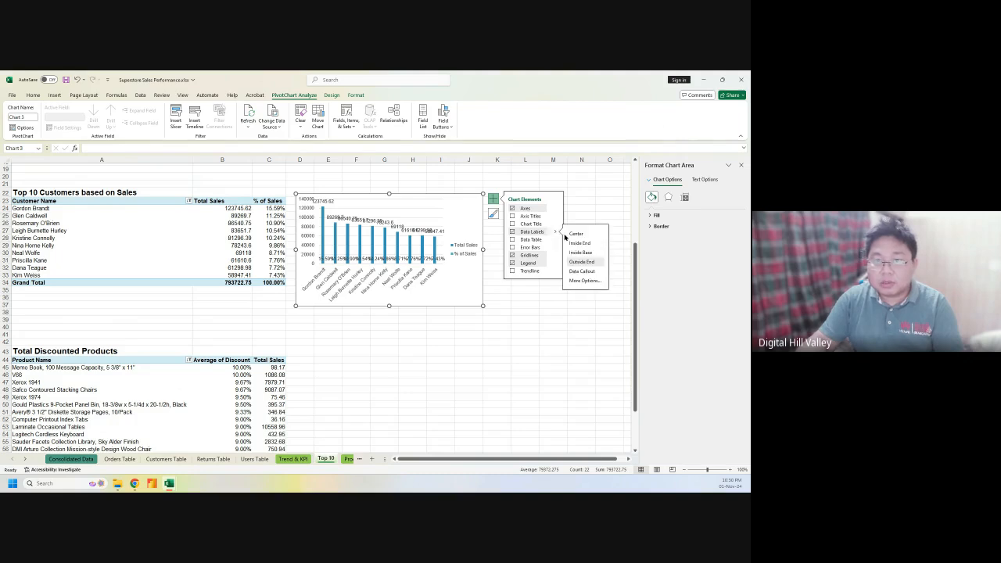
{"action": "left_click", "coordinate": [584, 280]}
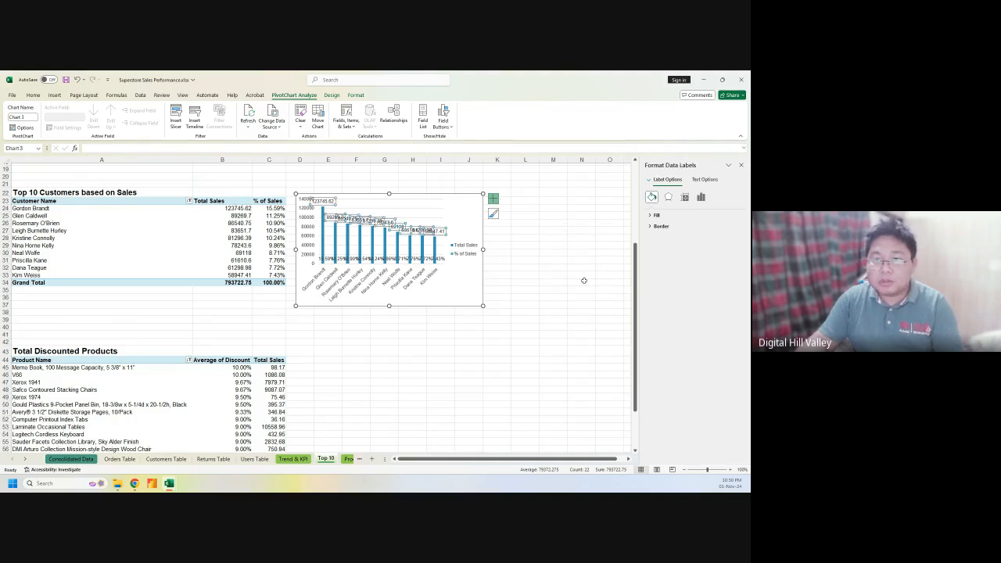
Browse the data labels' Fill, Border, Effects, Size and Label Options settings
{"action": "left_click", "coordinate": [656, 215]}
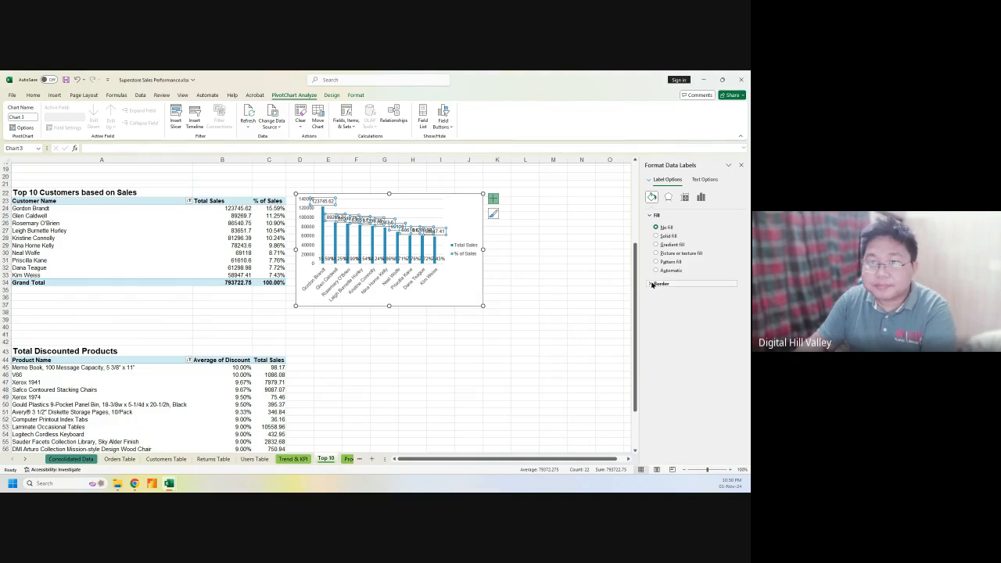
{"action": "left_click", "coordinate": [655, 283]}
{"action": "left_click", "coordinate": [667, 197]}
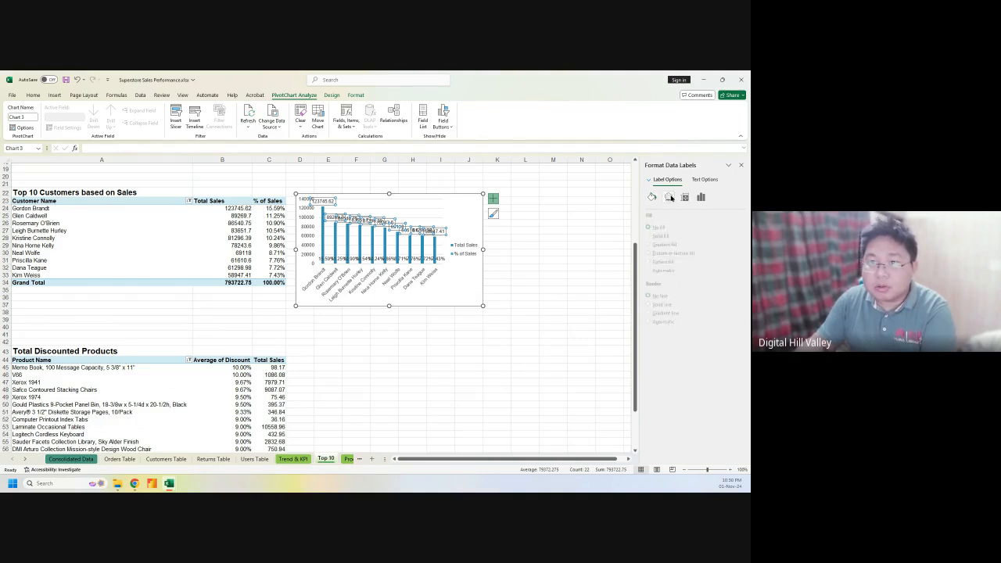
{"action": "left_click", "coordinate": [685, 197]}
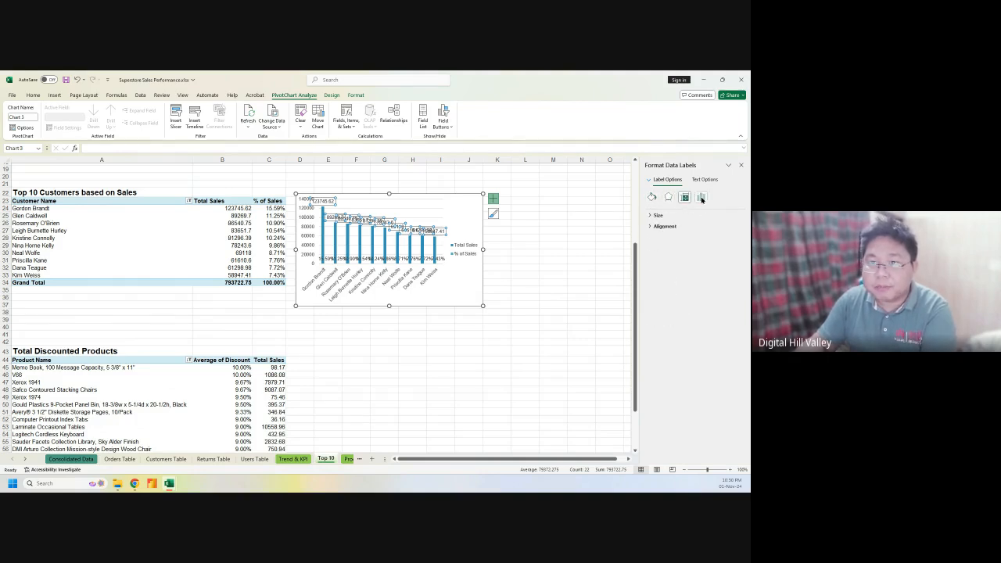
{"action": "left_click", "coordinate": [701, 197]}
{"action": "left_click", "coordinate": [669, 215]}
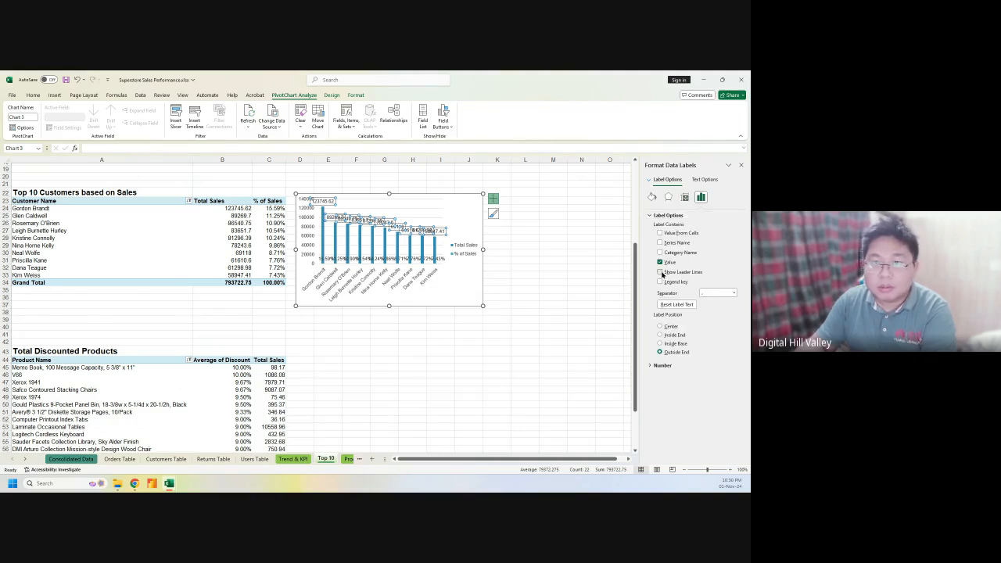
Keep the Total Sales value labels and delete the % of Sales labels
{"action": "left_click", "coordinate": [660, 262]}
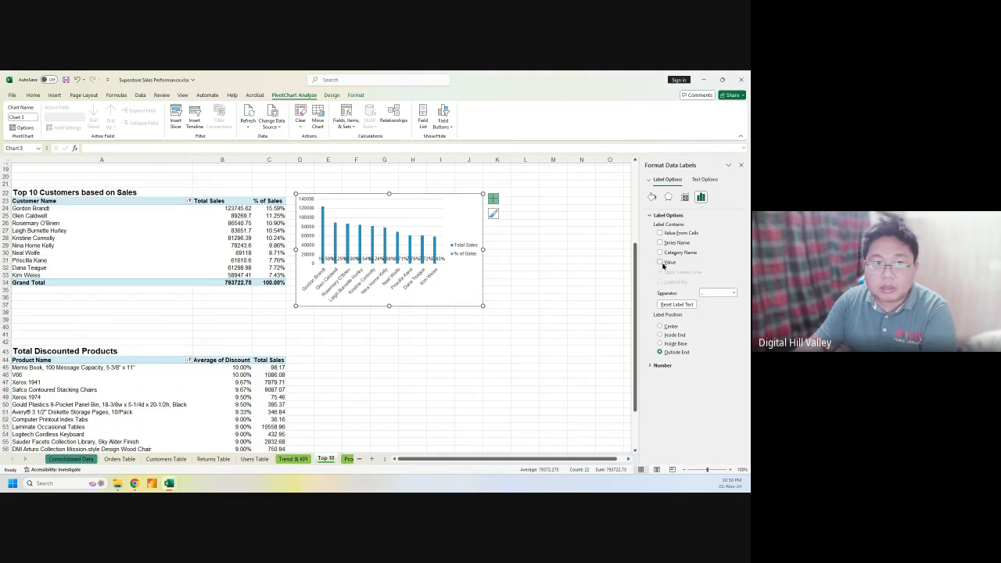
{"action": "left_click", "coordinate": [662, 264]}
{"action": "left_click", "coordinate": [662, 263]}
{"action": "left_click", "coordinate": [662, 264]}
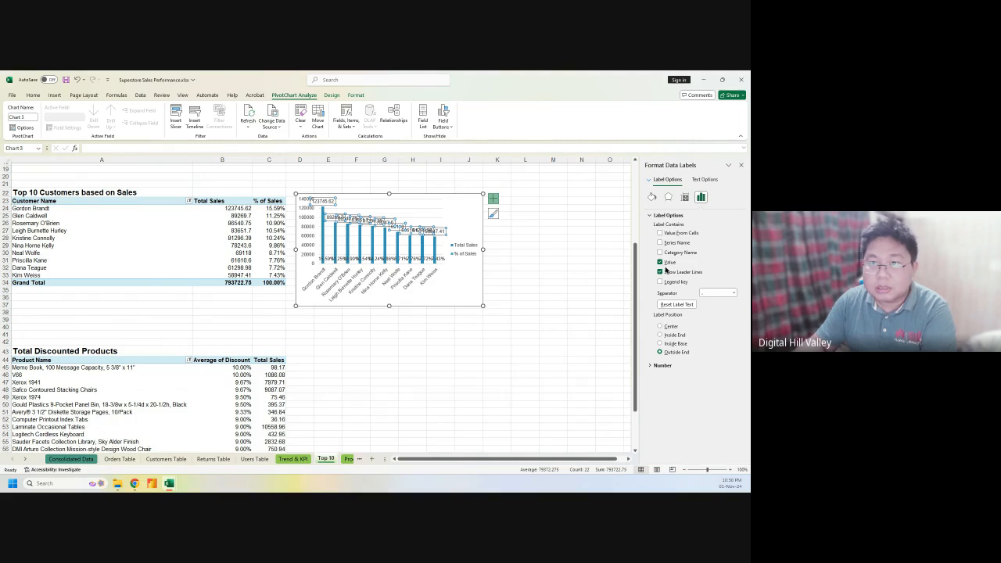
{"action": "left_click", "coordinate": [664, 365]}
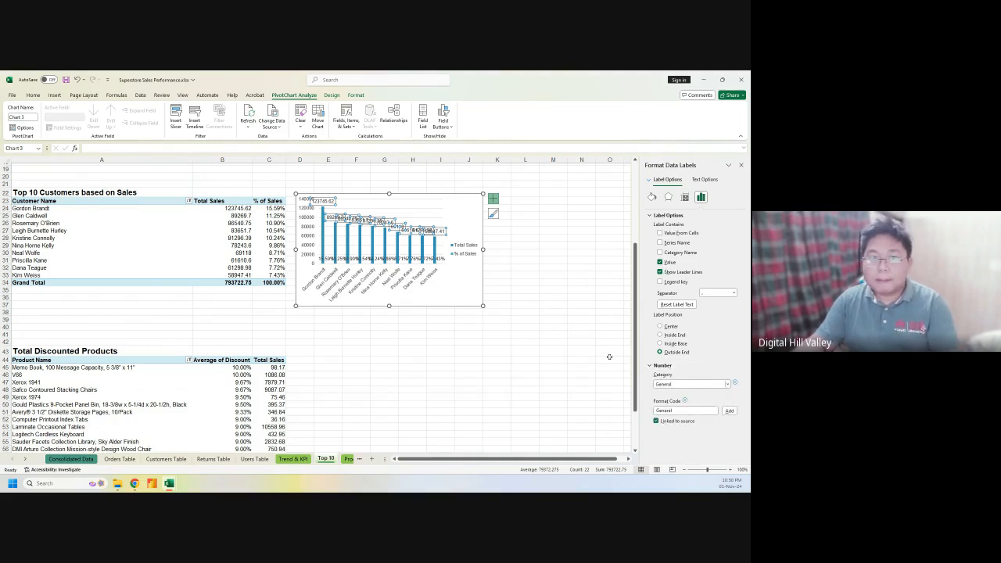
{"action": "left_click", "coordinate": [427, 257]}
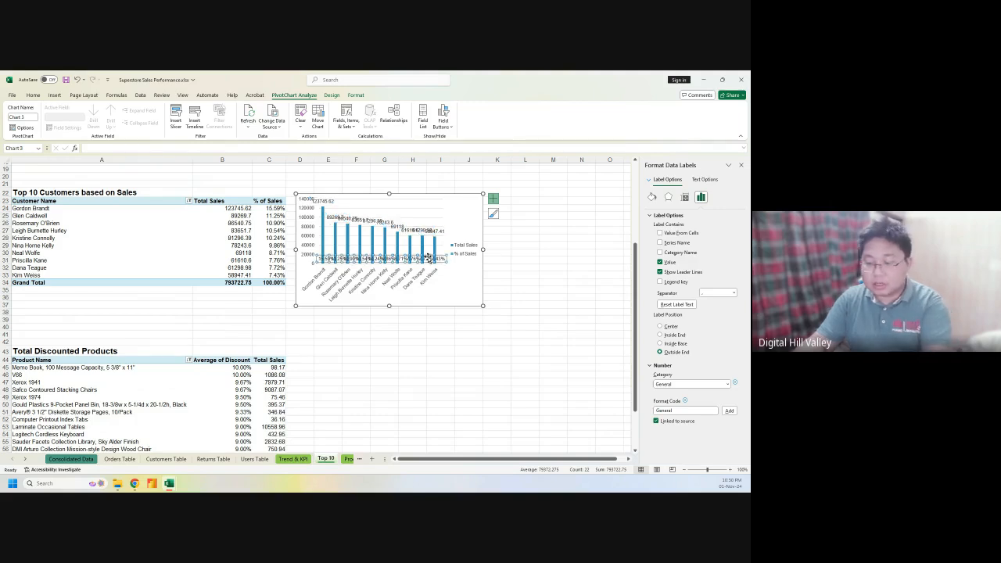
{"action": "key", "text": "Delete"}
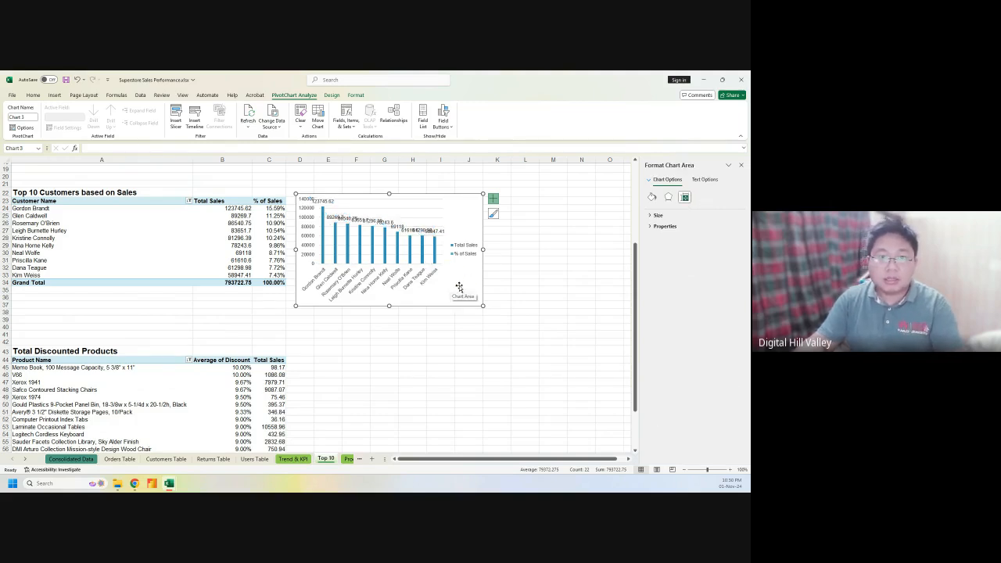
Move the customers chart legend to the bottom
{"action": "left_click", "coordinate": [493, 200]}
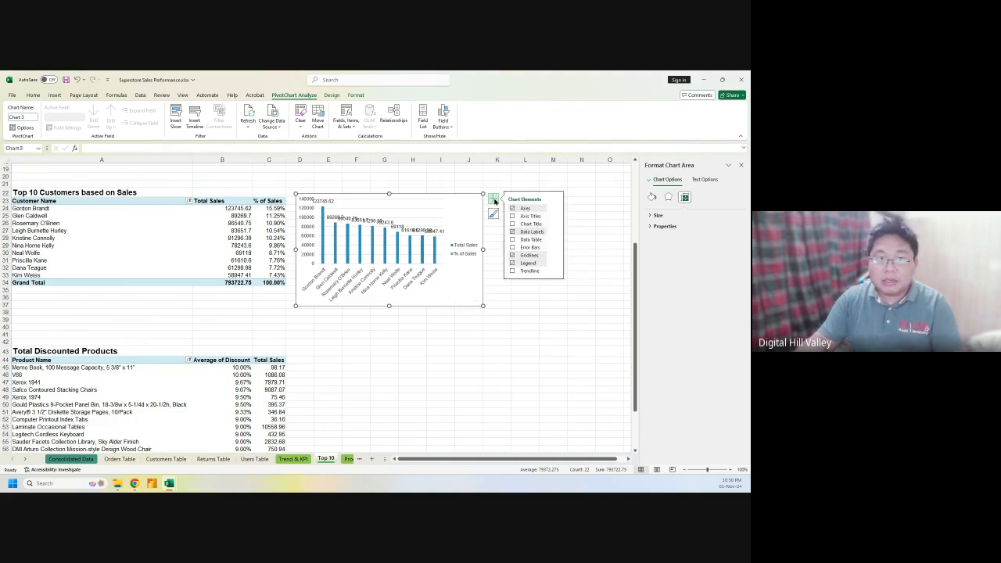
{"action": "left_click", "coordinate": [555, 263]}
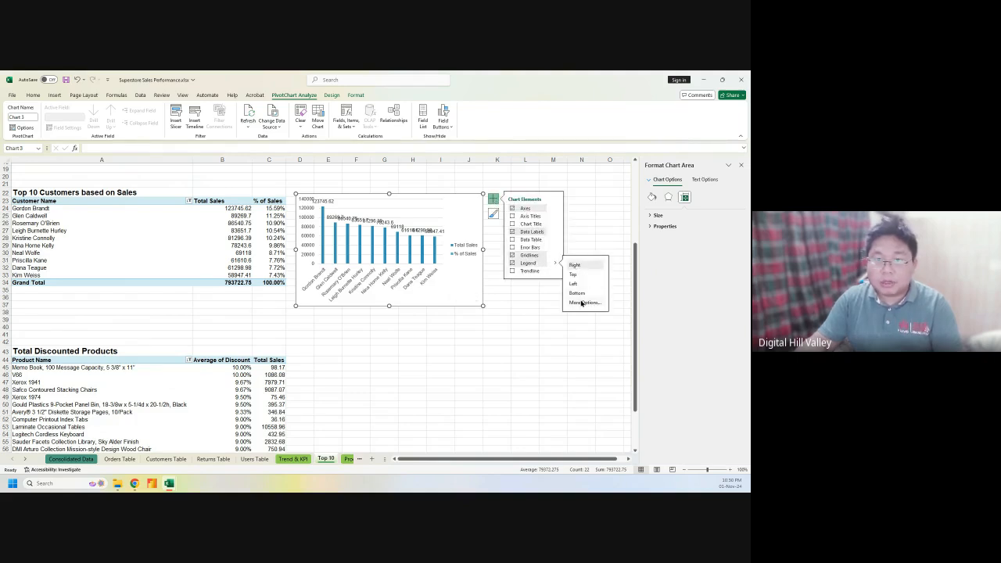
{"action": "left_click", "coordinate": [578, 293]}
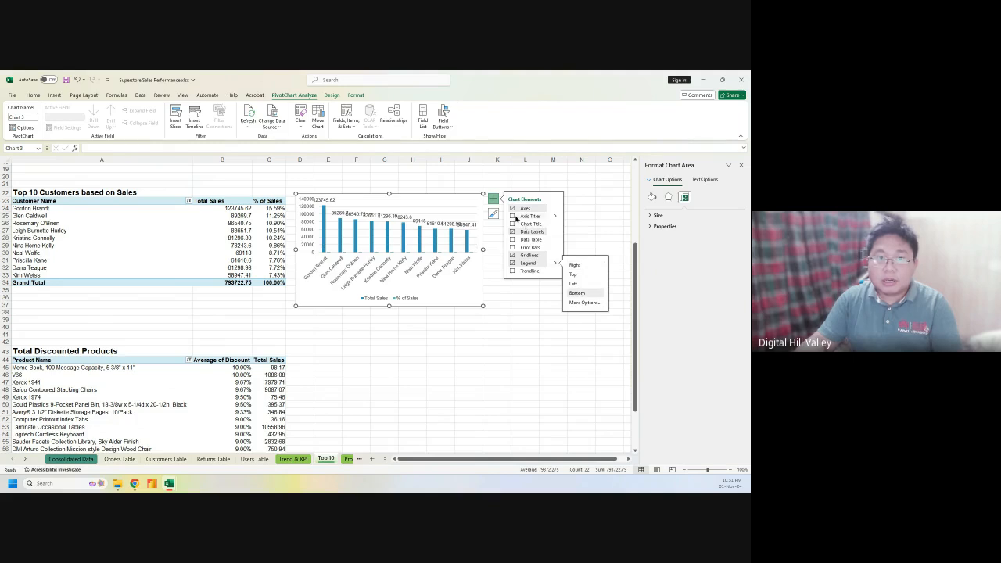
Enlarge the chart and add a chart title, leaving axis titles off
{"action": "left_click", "coordinate": [511, 216]}
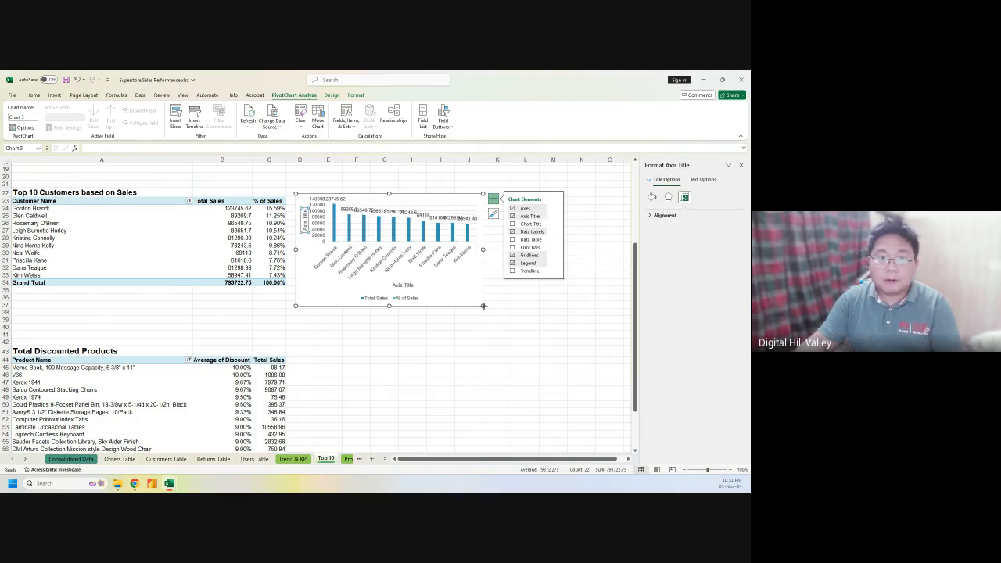
{"action": "left_click_drag", "start_coordinate": [483, 306], "coordinate": [574, 339]}
{"action": "left_click", "coordinate": [585, 199]}
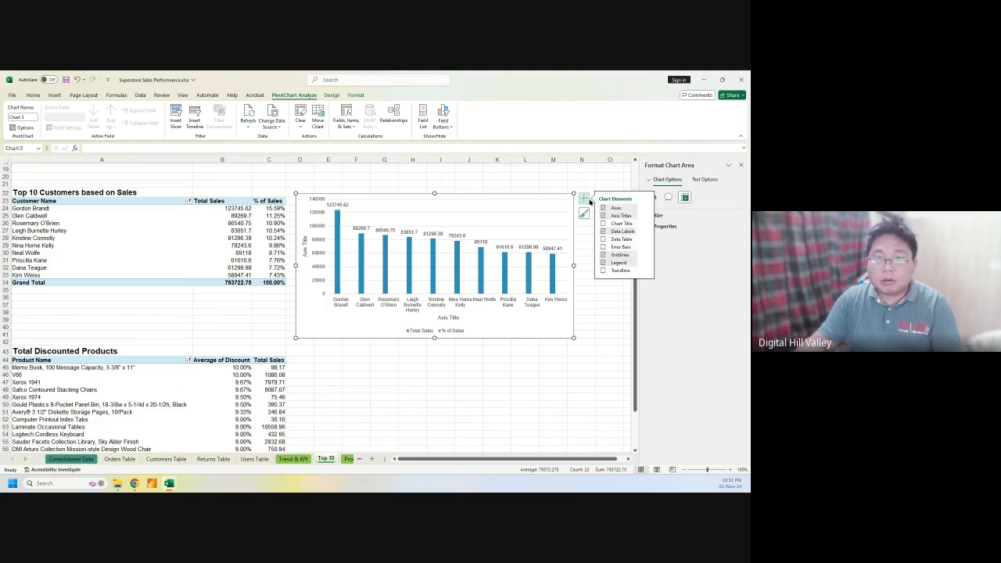
{"action": "left_click", "coordinate": [602, 216]}
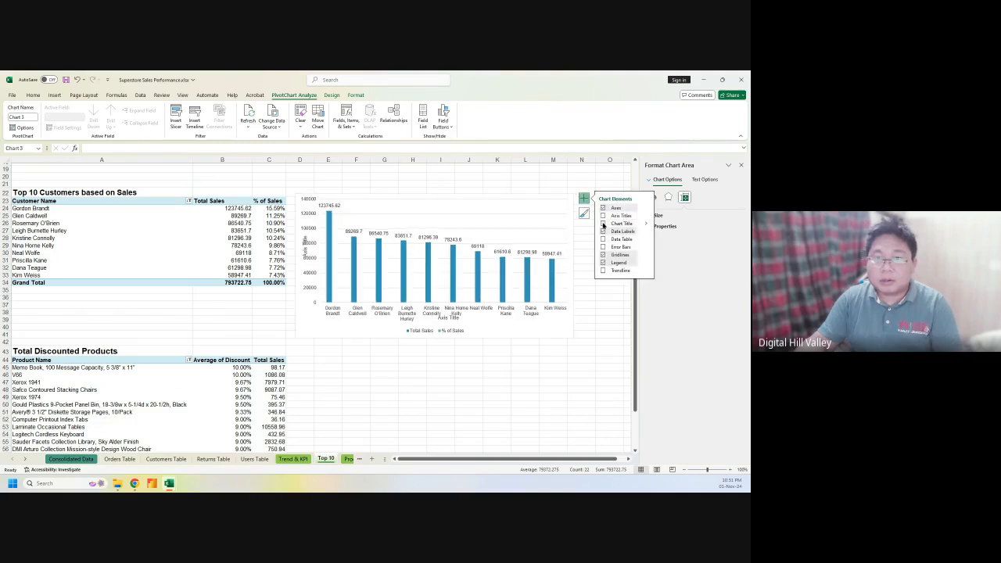
{"action": "left_click", "coordinate": [603, 224]}
Replace the chart title placeholder with 'Top 10 Customers Based on Sales'
{"action": "left_click", "coordinate": [429, 202]}
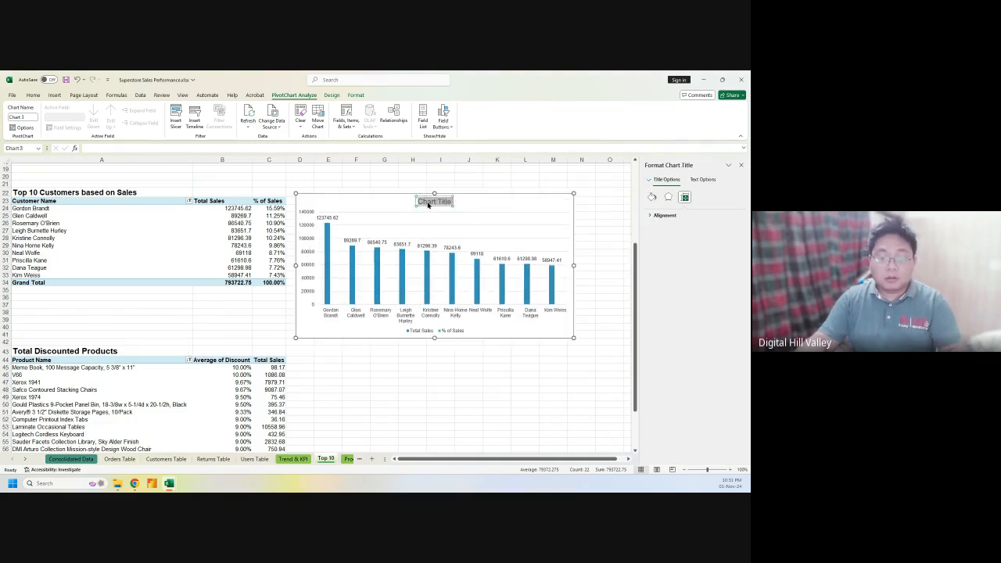
{"action": "type", "text": "Customers"}
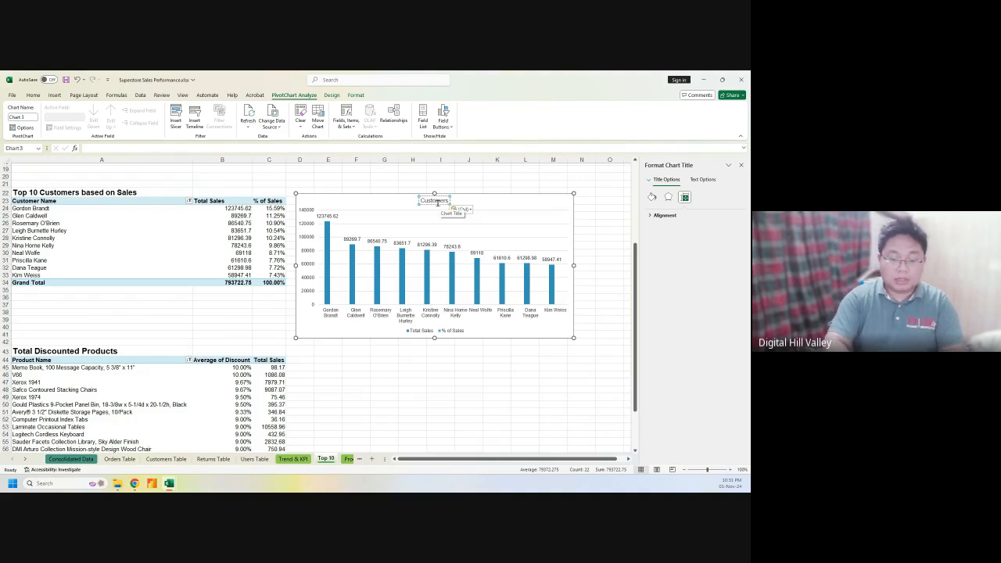
{"action": "key", "text": "BackSpace"}
{"action": "key", "text": "BackSpace"}
{"action": "key", "text": "BackSpace"}
{"action": "key", "text": "BackSpace"}
{"action": "key", "text": "BackSpace"}
{"action": "key", "text": "BackSpace"}
{"action": "key", "text": "BackSpace"}
{"action": "key", "text": "BackSpace"}
{"action": "key", "text": "BackSpace"}
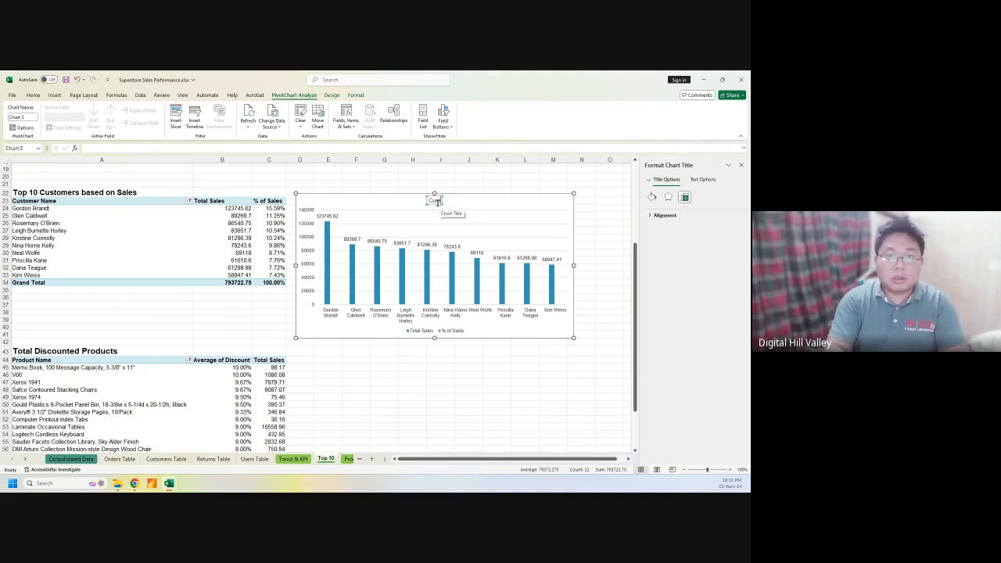
{"action": "type", "text": "Top"}
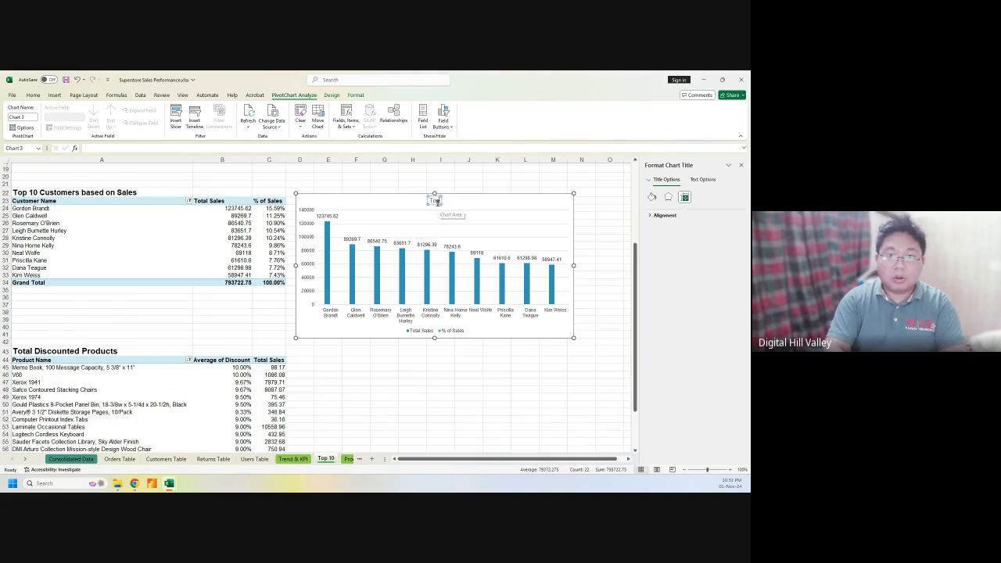
{"action": "type", "text": " 10"}
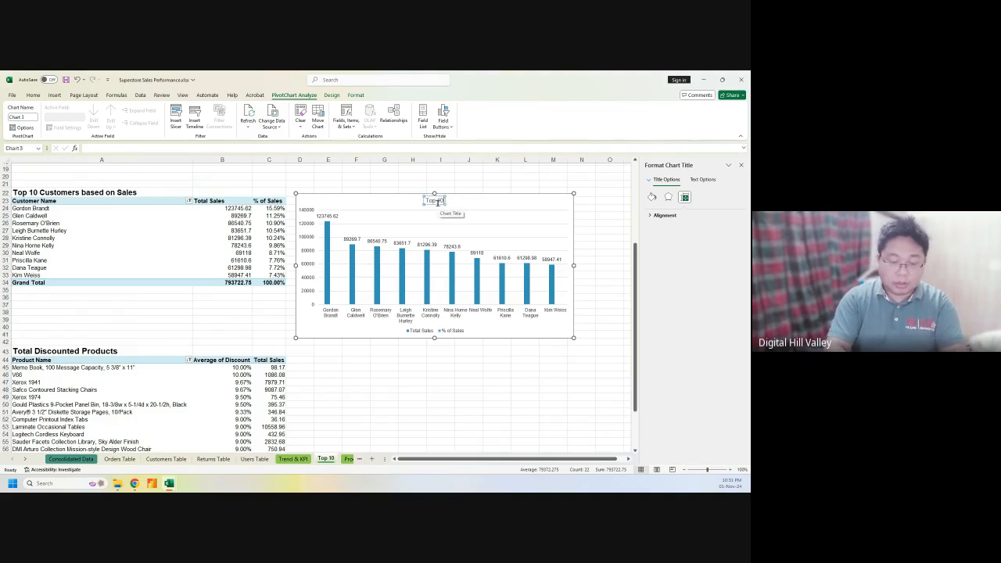
{"action": "type", "text": " Custom"}
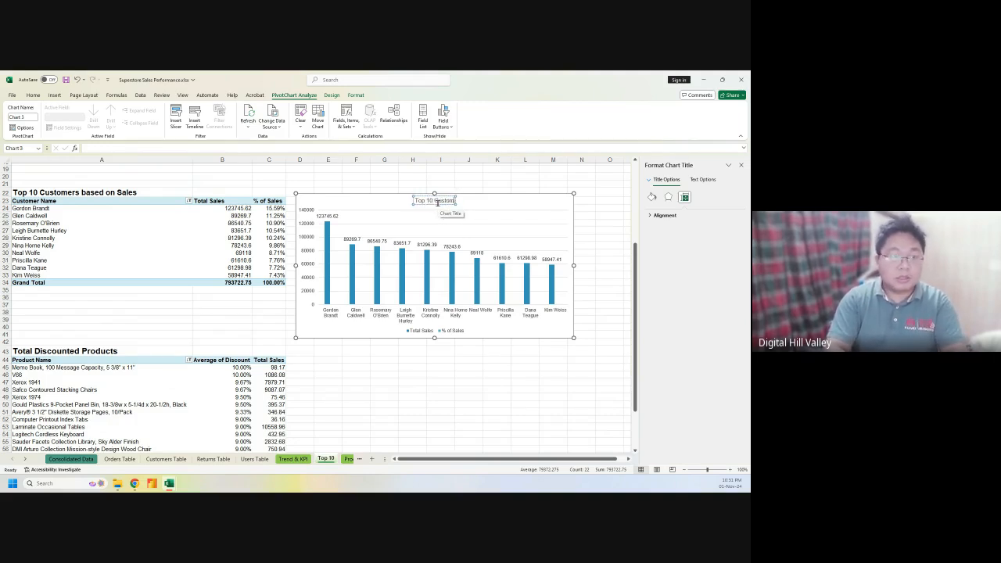
{"action": "type", "text": "ers Bas"}
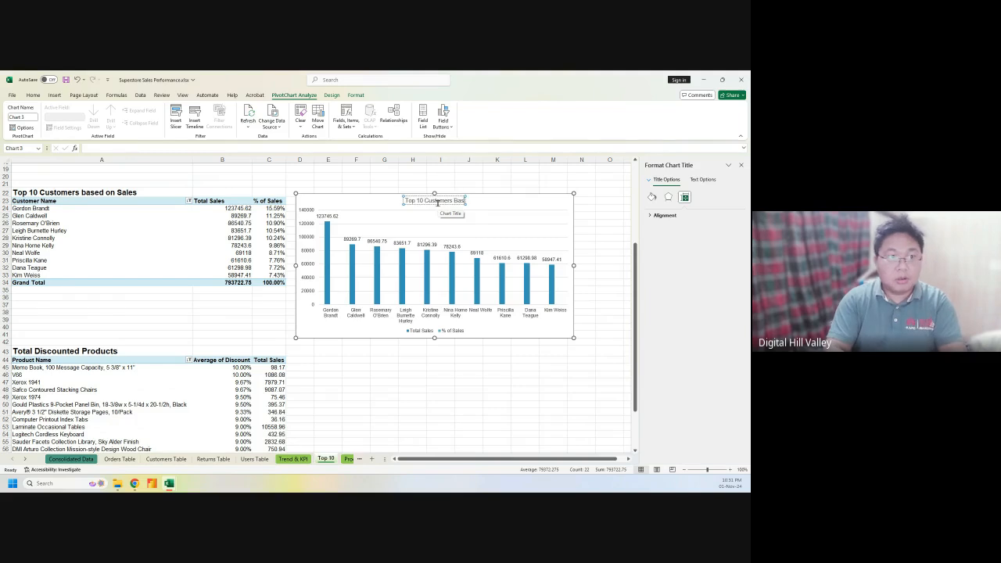
{"action": "type", "text": "ed on"}
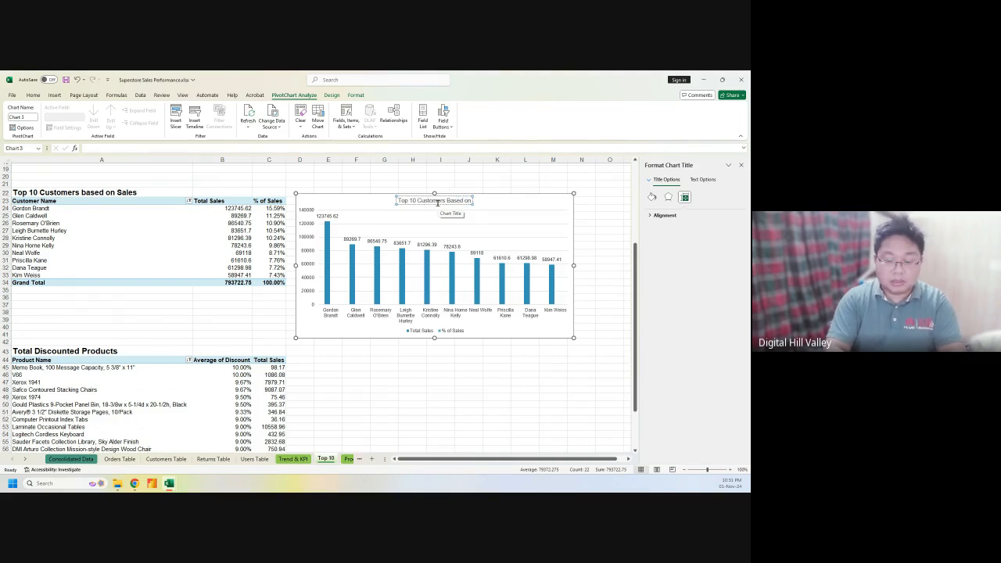
{"action": "type", "text": " Sales"}
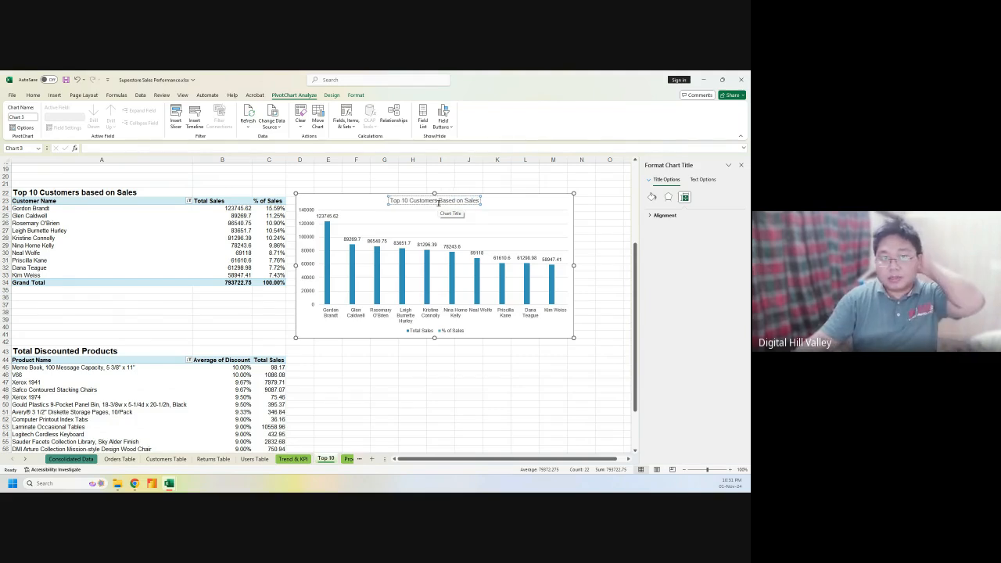
Nudge the Top 10 Customers chart slightly up and to the right
{"action": "left_click", "coordinate": [357, 397]}
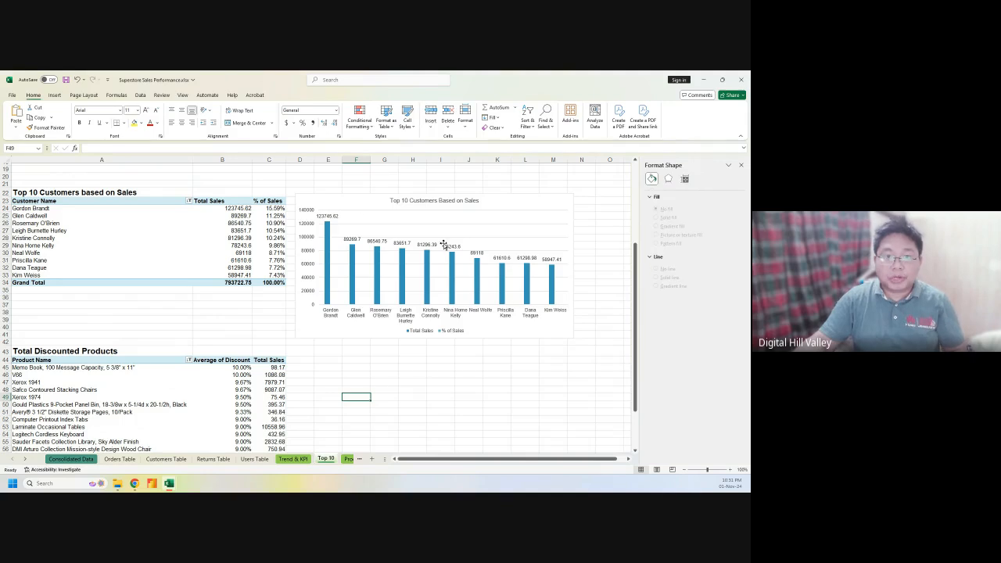
{"action": "left_click", "coordinate": [557, 318]}
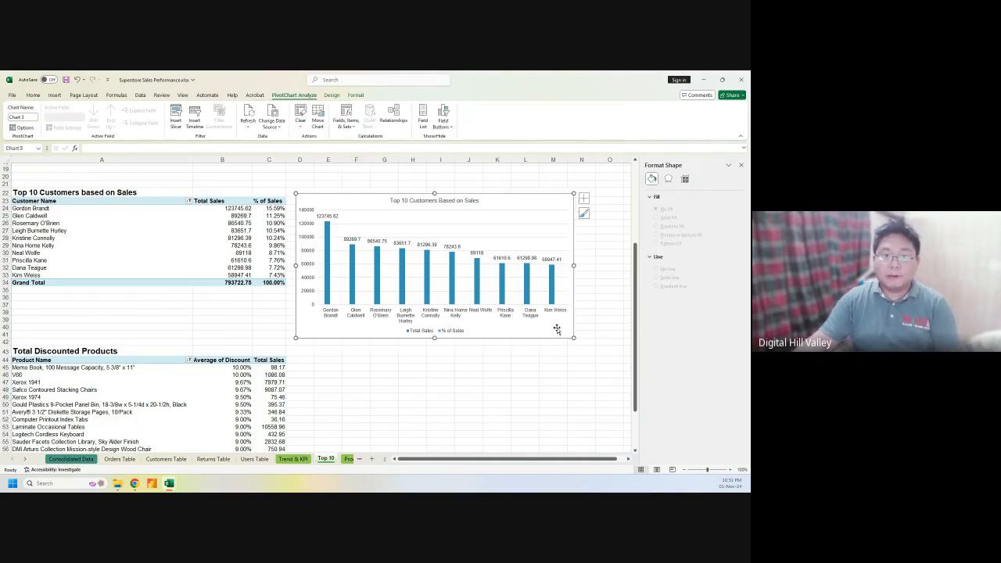
{"action": "left_click_drag", "start_coordinate": [557, 318], "coordinate": [563, 312]}
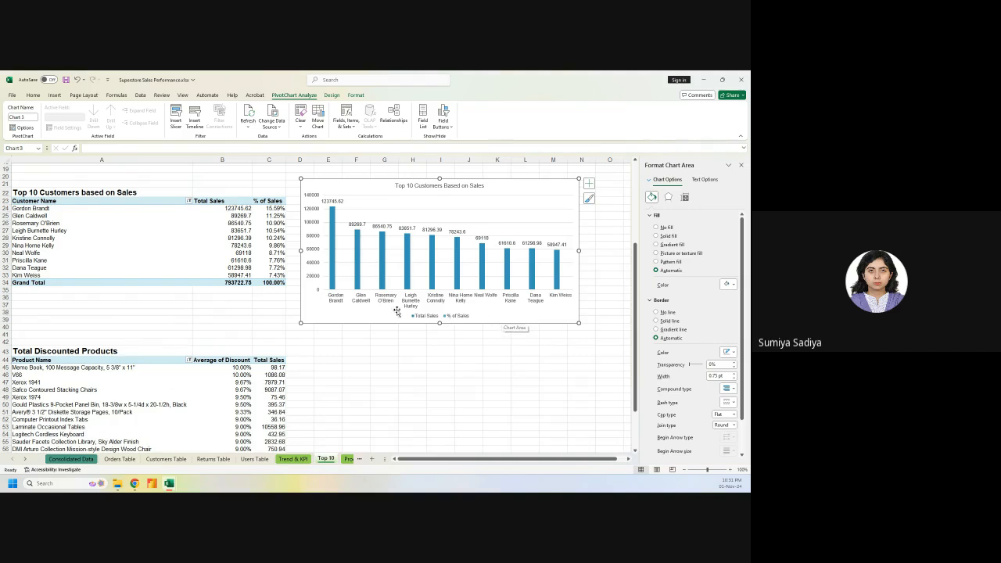
Select the Total Sales series and chart area, then go to the Product Analysis sheet
{"action": "left_click", "coordinate": [331, 242]}
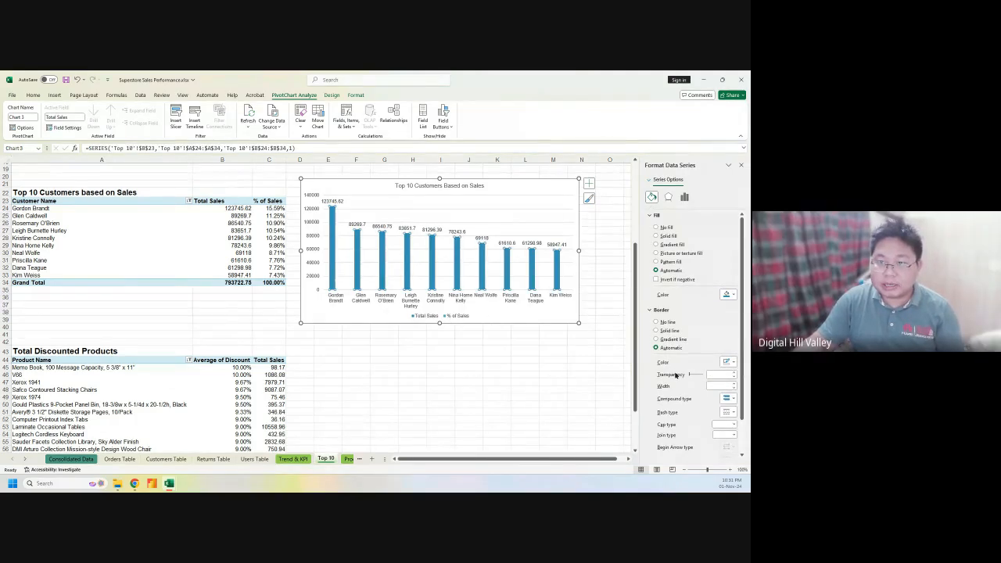
{"action": "scroll", "coordinate": [694, 383], "scroll_direction": "down", "scroll_amount": 1}
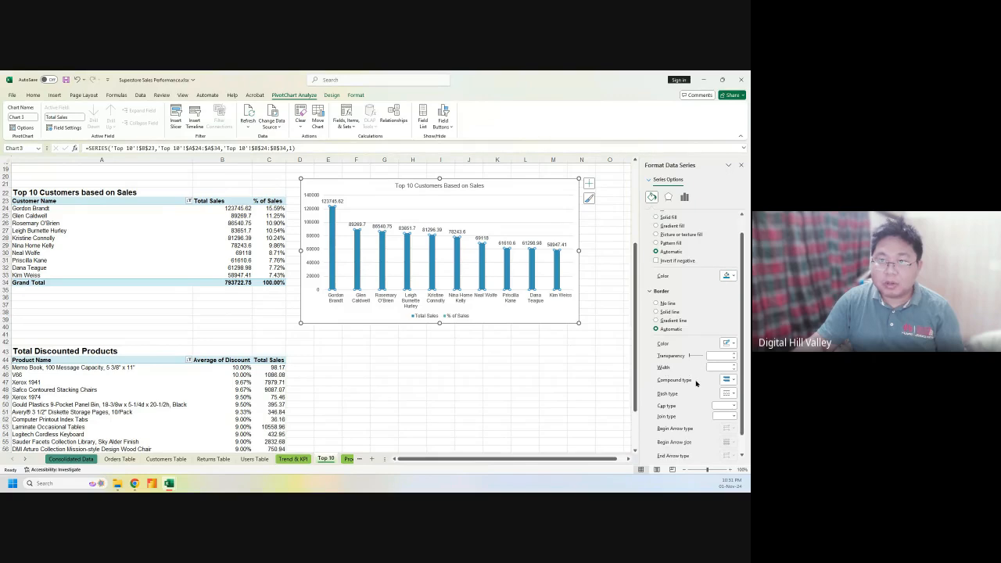
{"action": "scroll", "coordinate": [697, 382], "scroll_direction": "down", "scroll_amount": 1}
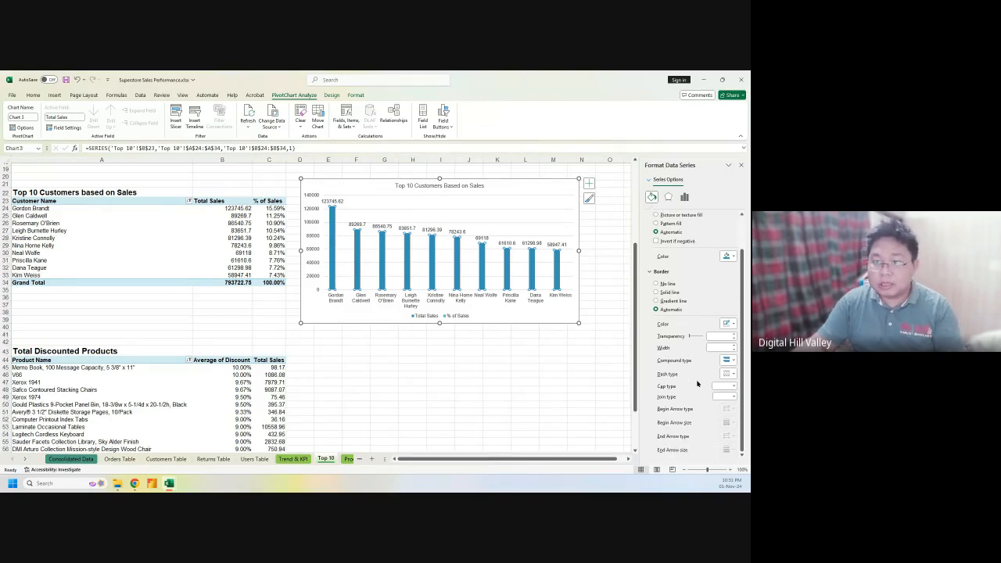
{"action": "left_click", "coordinate": [572, 316]}
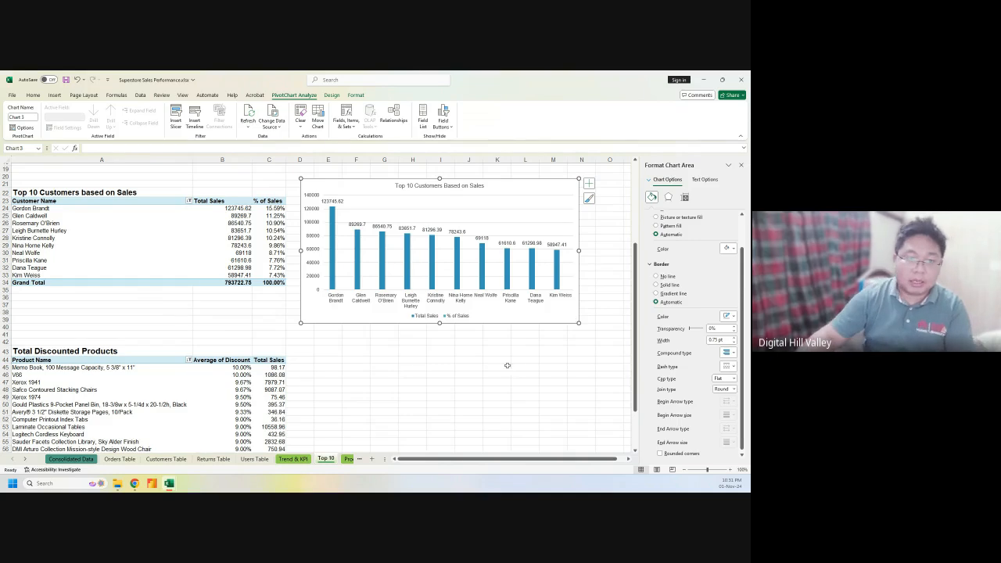
{"action": "left_click", "coordinate": [348, 459]}
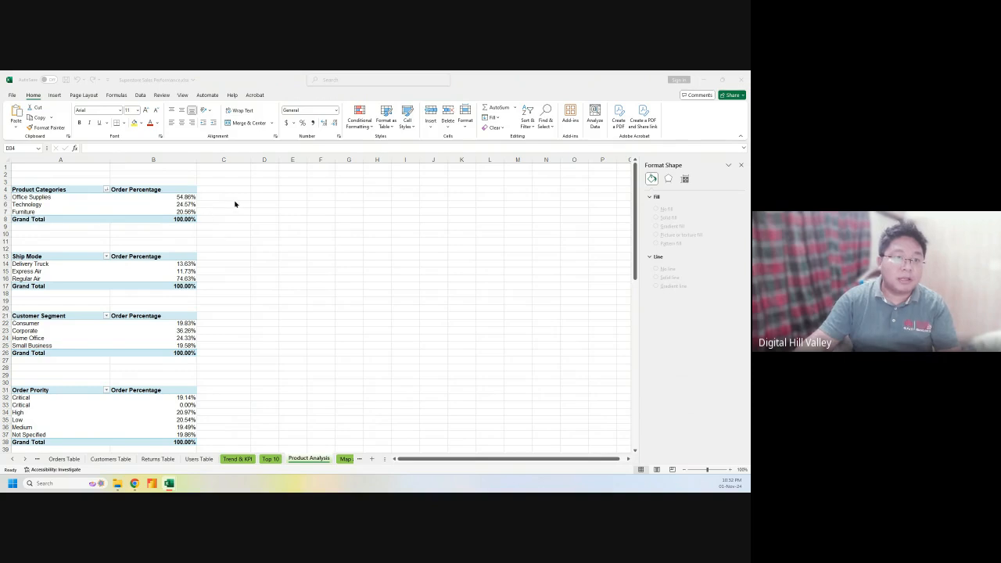
Chart A4:B7 as a doughnut PivotChart, hide its field buttons, and move it beside Product Categories
{"action": "left_click", "coordinate": [56, 190]}
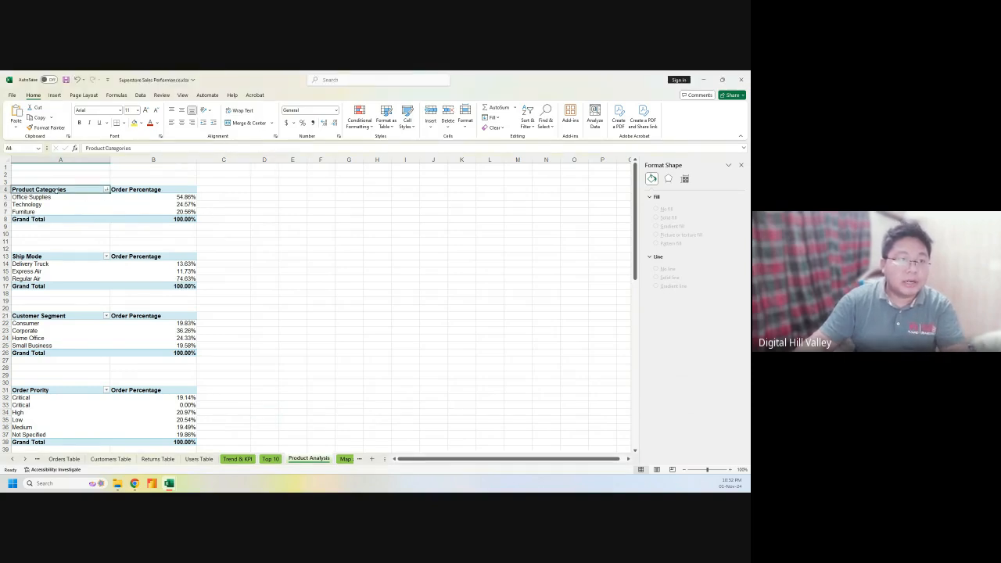
{"action": "left_click_drag", "start_coordinate": [56, 190], "coordinate": [181, 213]}
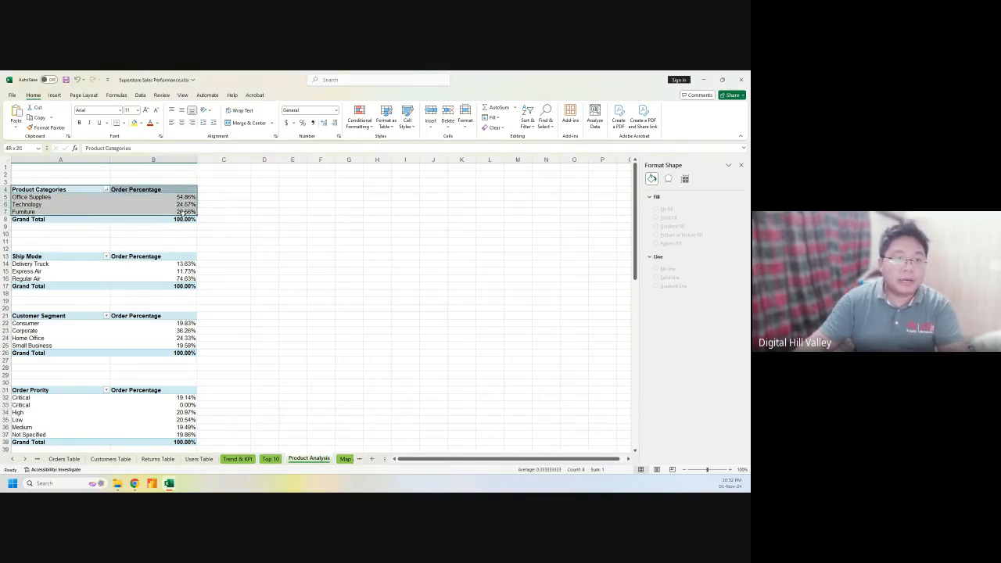
{"action": "left_click", "coordinate": [55, 95]}
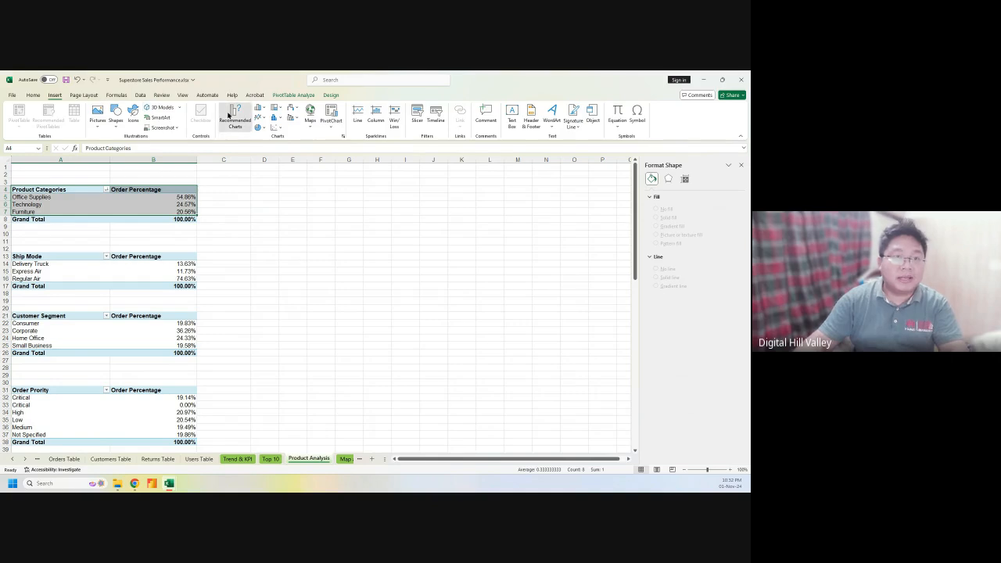
{"action": "left_click", "coordinate": [229, 115]}
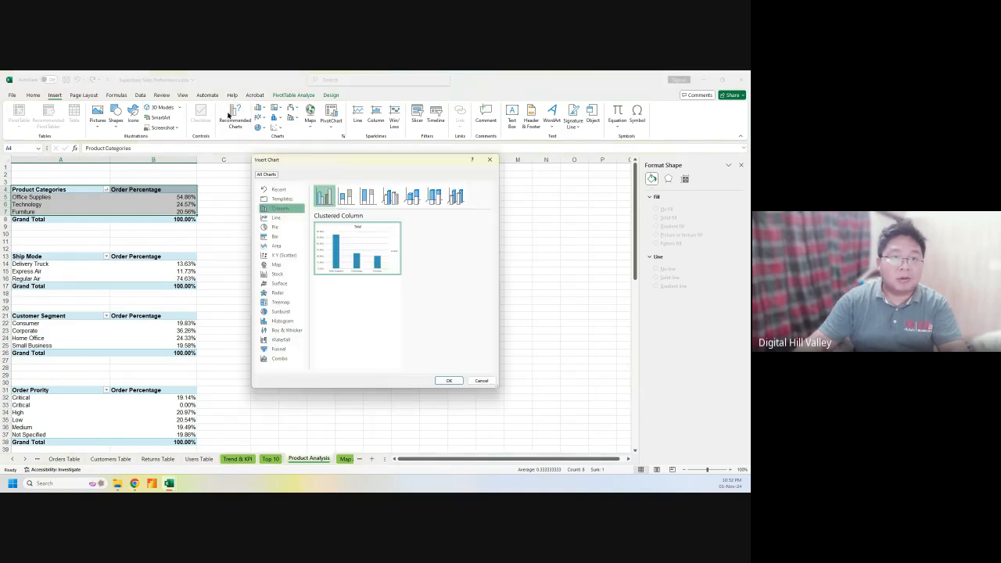
{"action": "left_click", "coordinate": [279, 218]}
{"action": "left_click", "coordinate": [278, 227]}
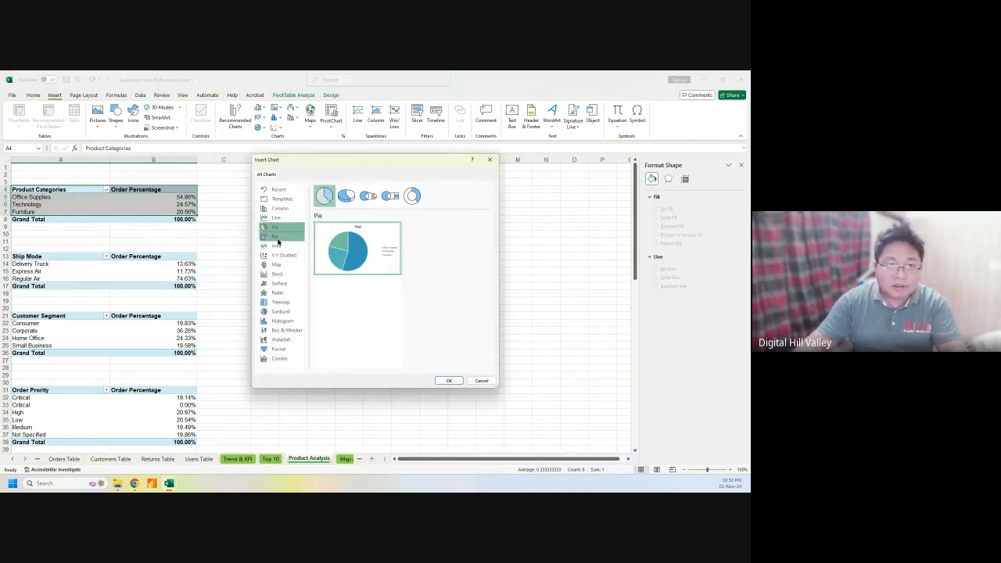
{"action": "left_click", "coordinate": [278, 237]}
{"action": "left_click", "coordinate": [294, 229]}
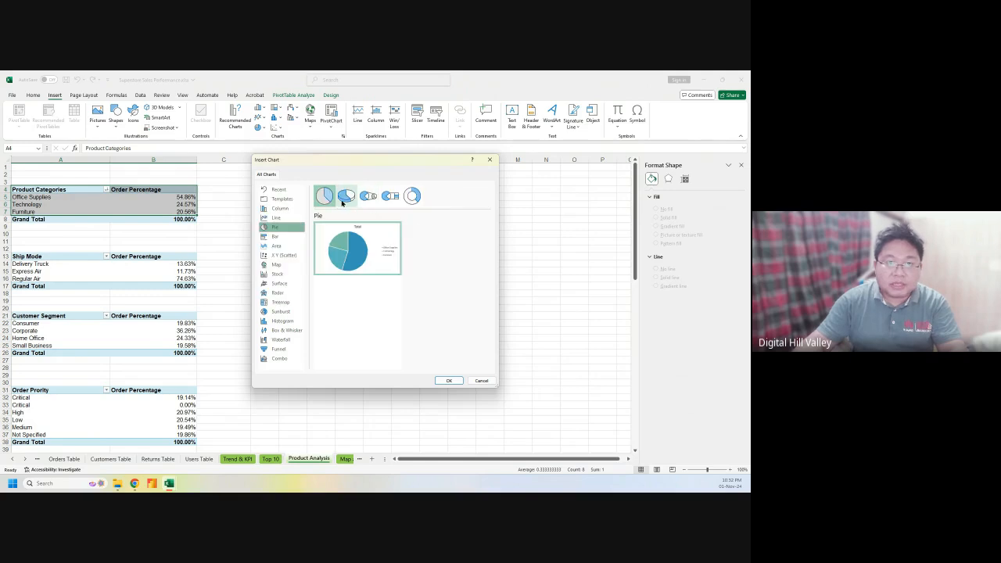
{"action": "left_click", "coordinate": [412, 197]}
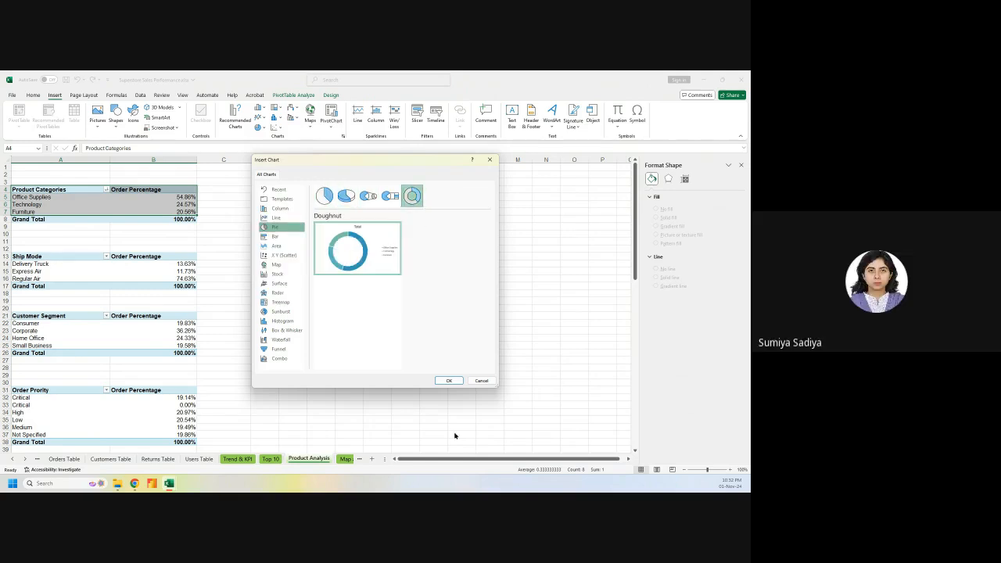
{"action": "left_click", "coordinate": [453, 383]}
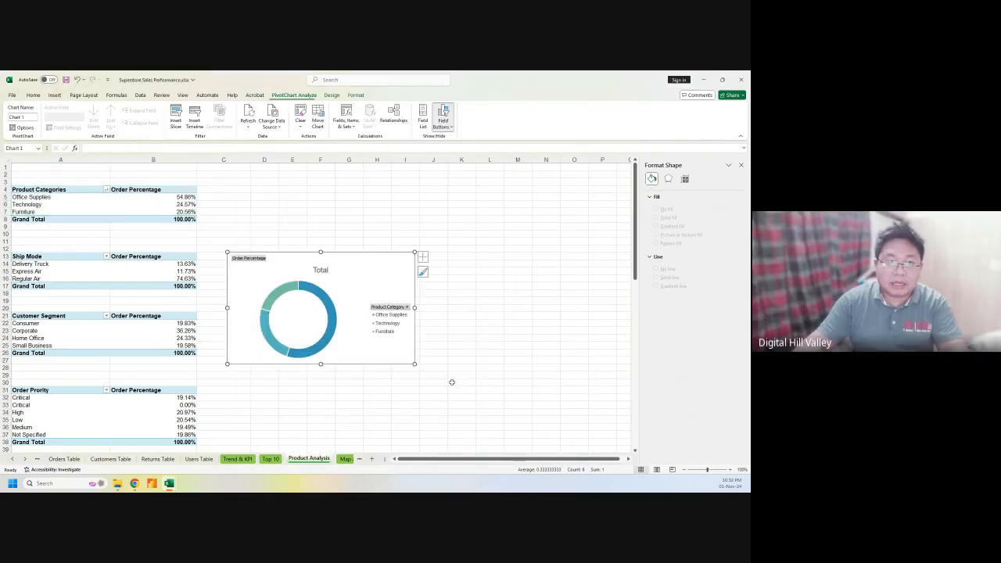
{"action": "left_click", "coordinate": [440, 112]}
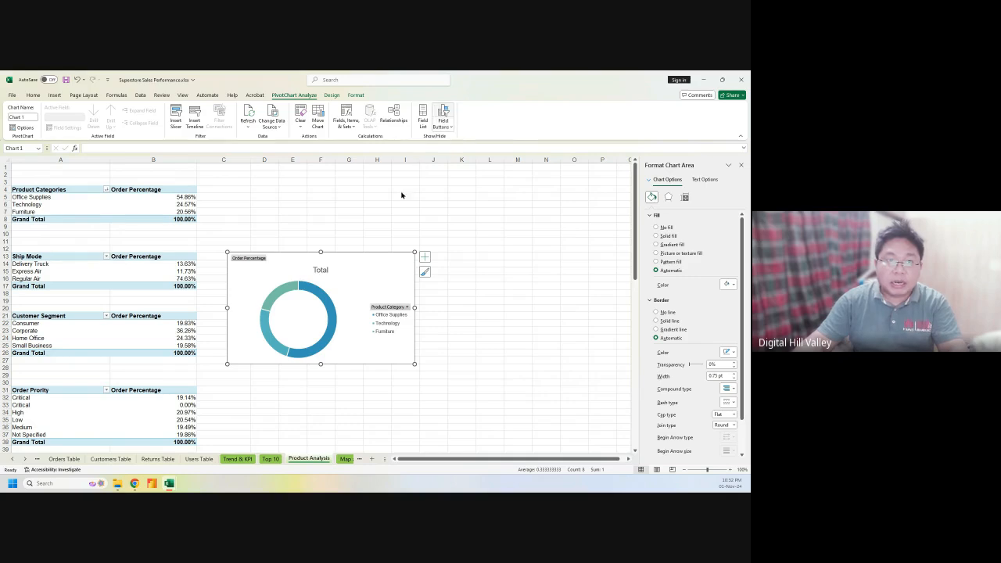
{"action": "left_click_drag", "start_coordinate": [339, 261], "coordinate": [347, 179]}
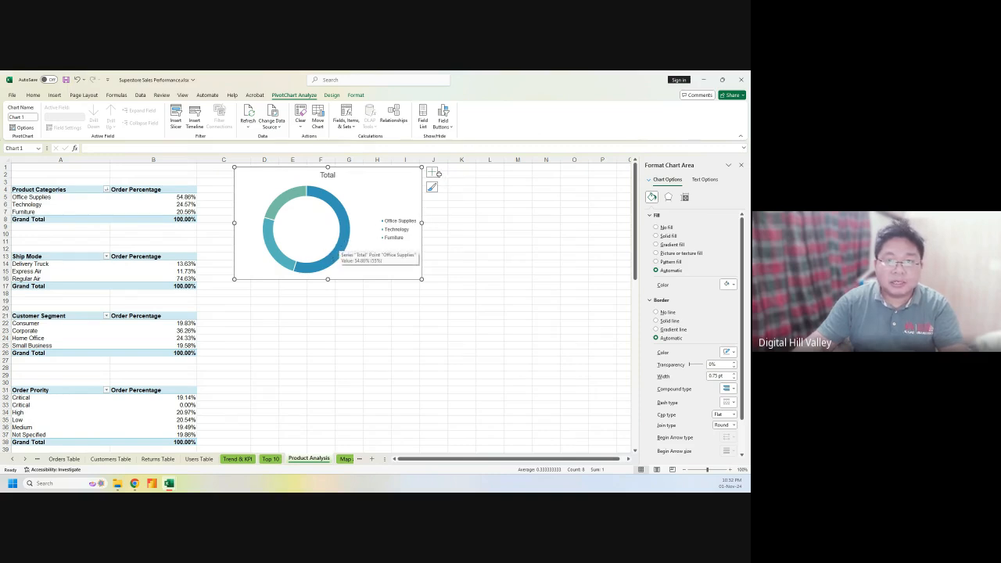
Add category-and-percentage data callouts to the doughnut and remove its legend
{"action": "left_click", "coordinate": [432, 171]}
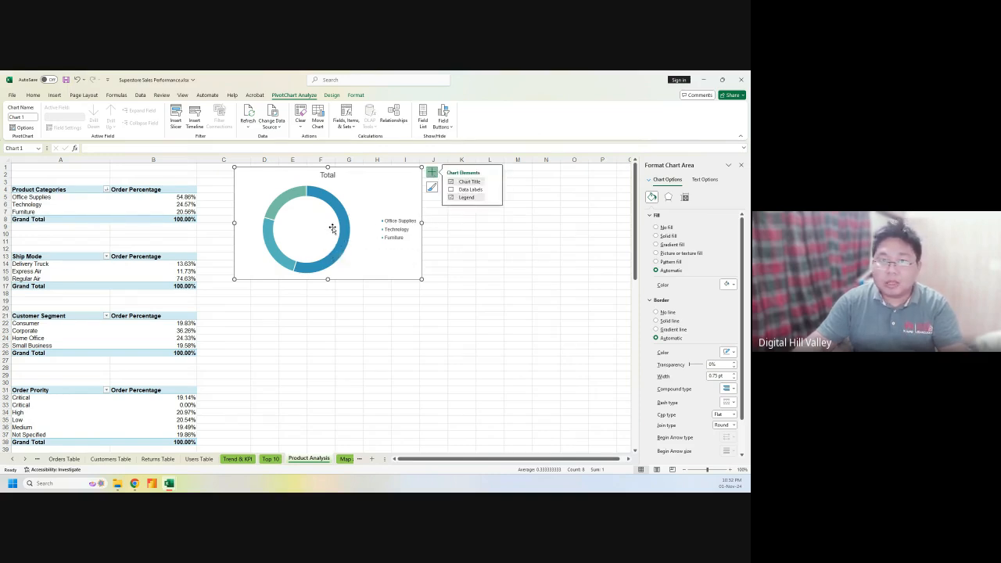
{"action": "left_click", "coordinate": [495, 192]}
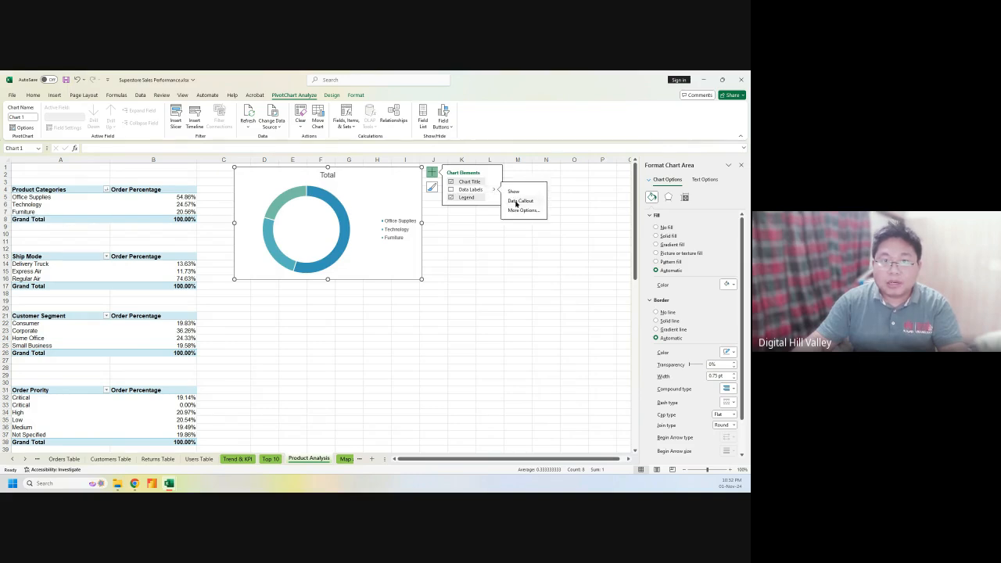
{"action": "left_click", "coordinate": [518, 201]}
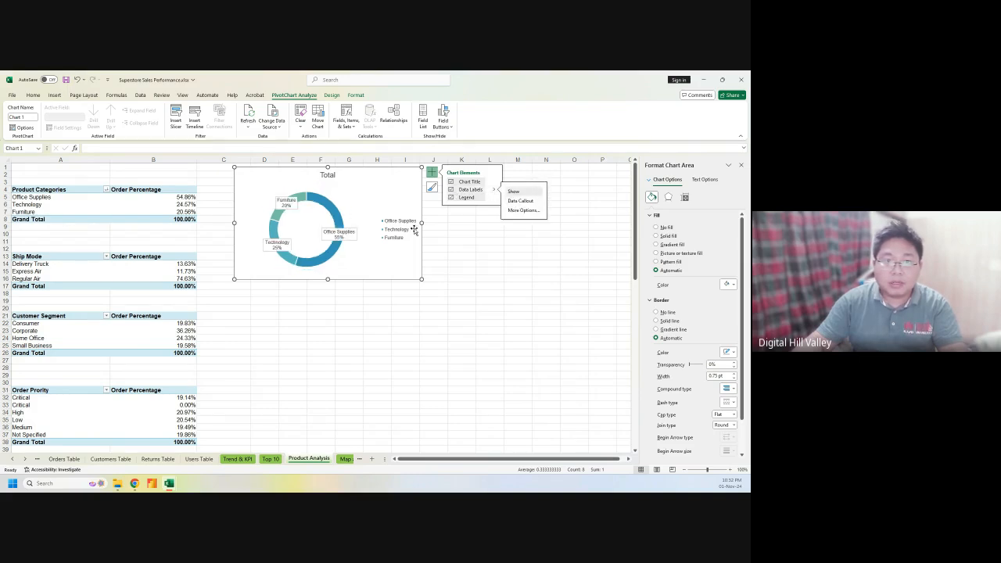
{"action": "left_click", "coordinate": [451, 198]}
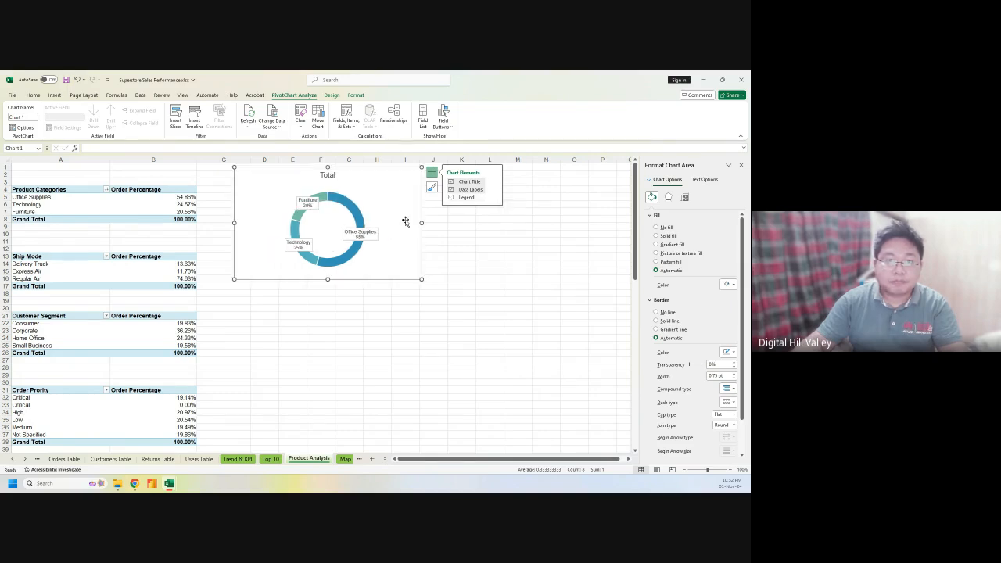
Spread the Office Supplies, Furniture and Technology labels around the ring, clear of each other
{"action": "left_click", "coordinate": [366, 233]}
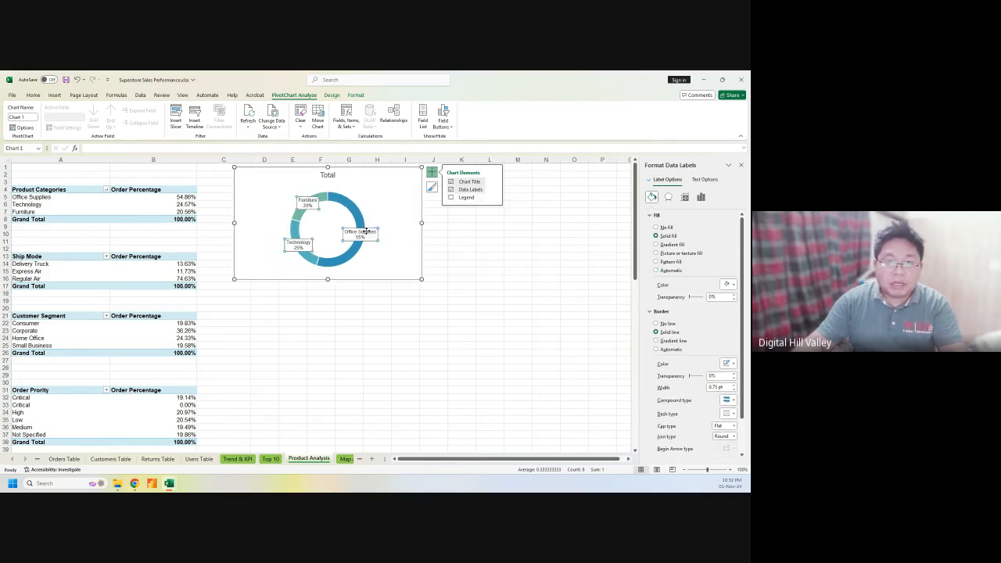
{"action": "left_click_drag", "start_coordinate": [366, 233], "coordinate": [399, 234]}
{"action": "left_click", "coordinate": [307, 200]}
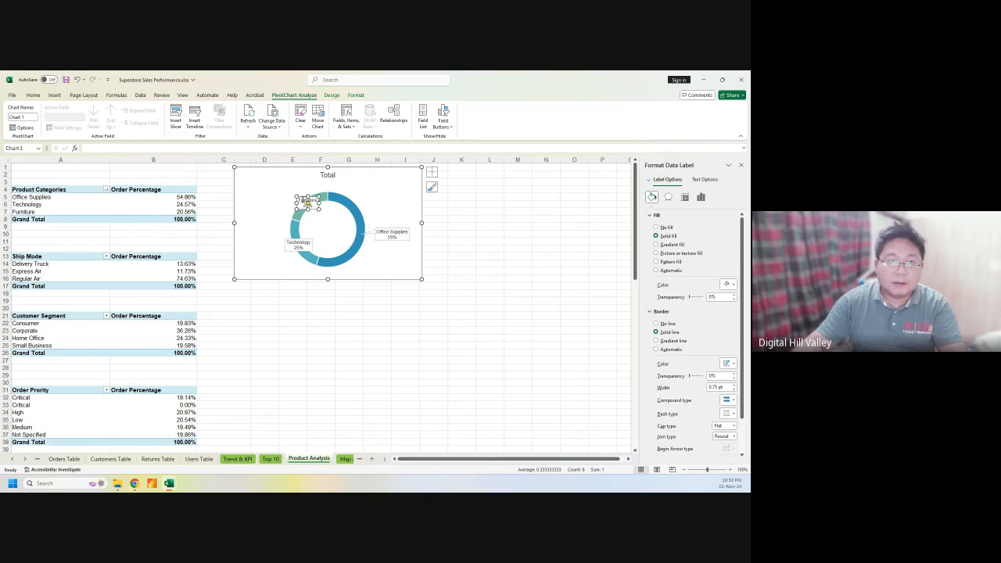
{"action": "left_click_drag", "start_coordinate": [307, 201], "coordinate": [287, 200]}
{"action": "left_click", "coordinate": [291, 241]}
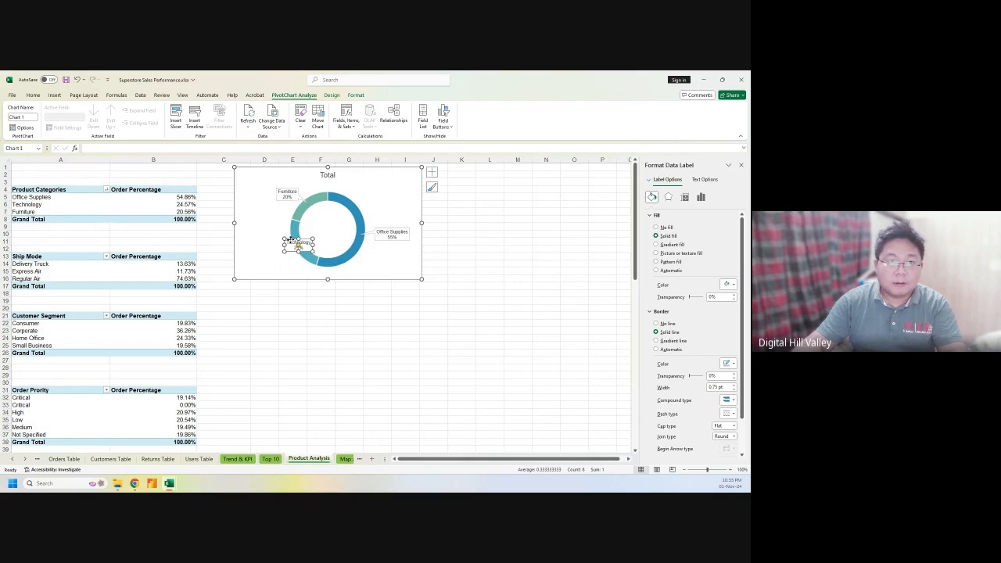
{"action": "left_click_drag", "start_coordinate": [290, 240], "coordinate": [268, 242]}
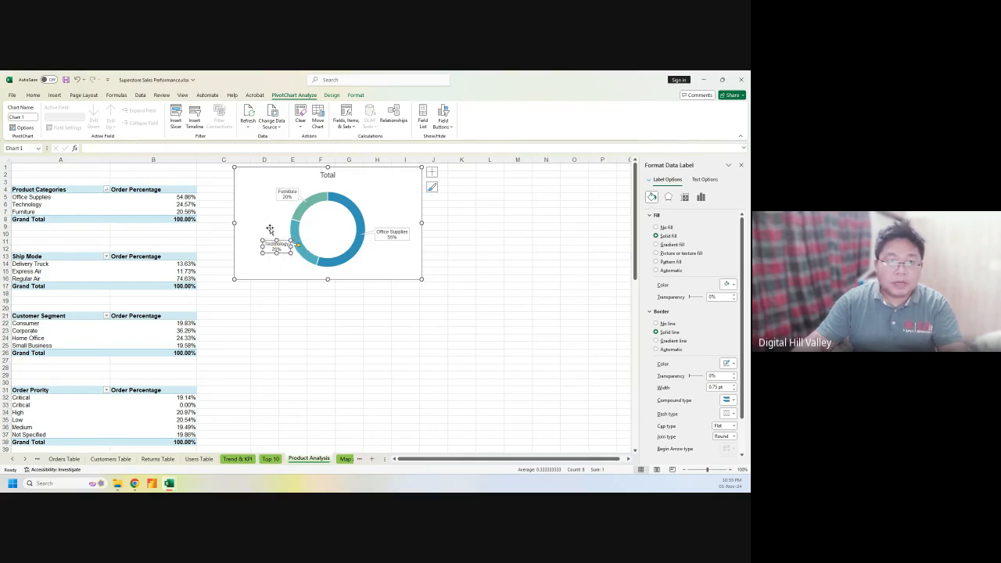
{"action": "left_click", "coordinate": [272, 215]}
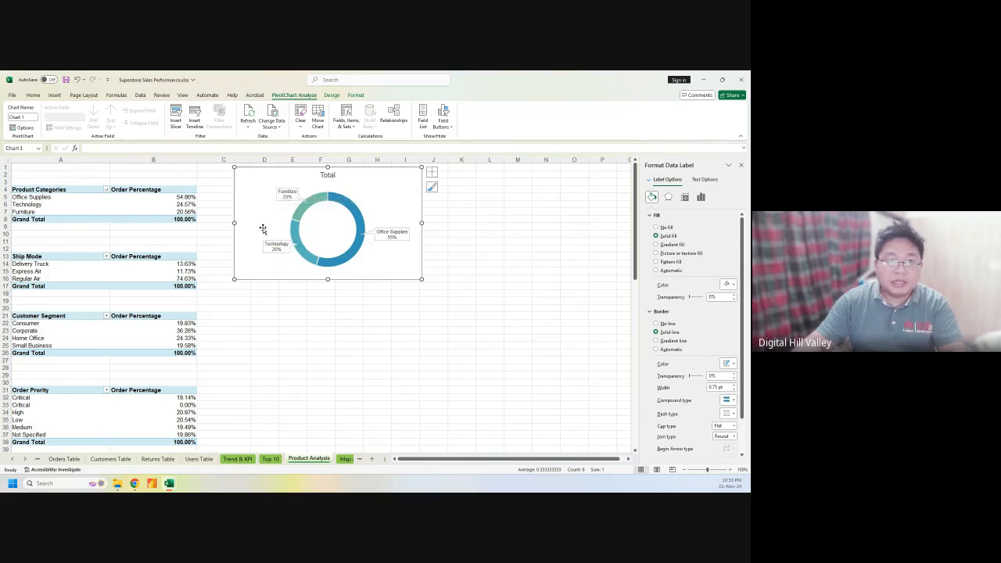
Retitle the doughnut chart 'Order by Product Category'
{"action": "left_click", "coordinate": [328, 175]}
{"action": "double_click", "coordinate": [328, 175]}
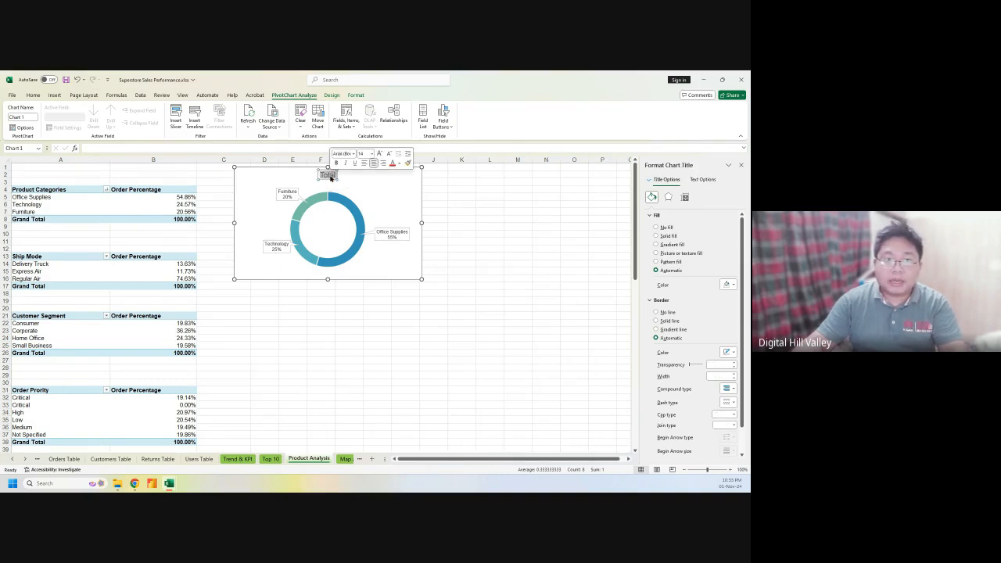
{"action": "type", "text": "O"}
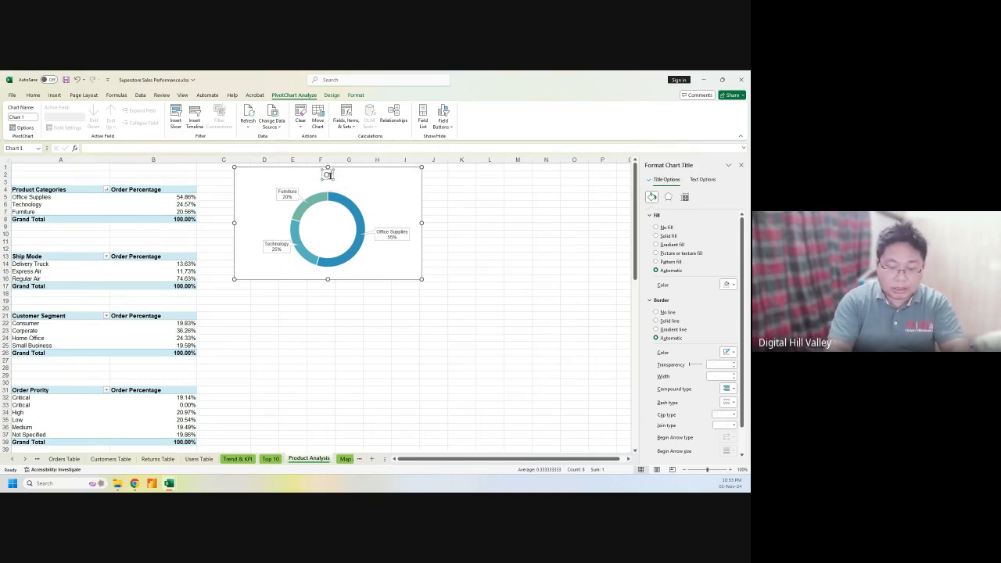
{"action": "type", "text": "rder"}
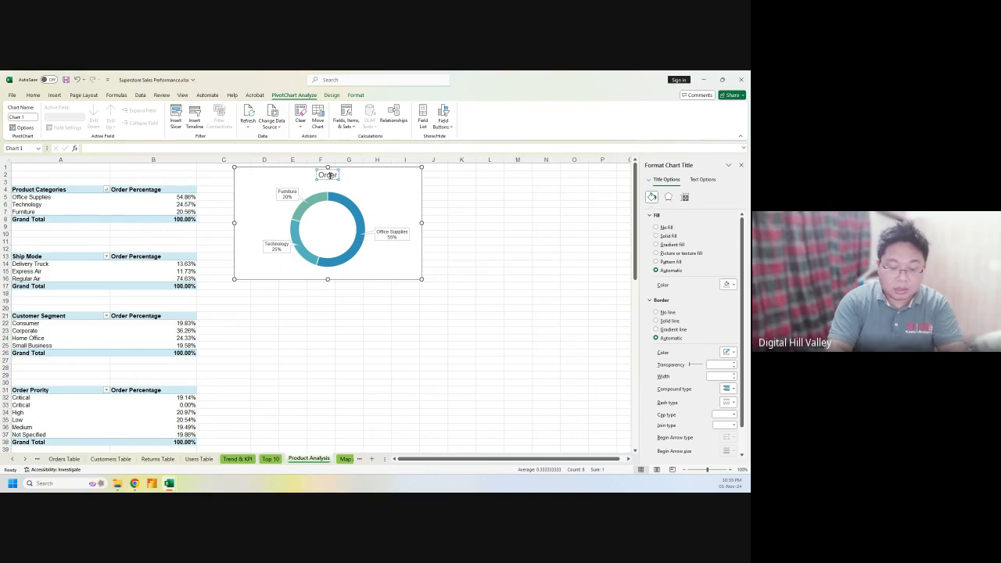
{"action": "type", "text": " by Produc"}
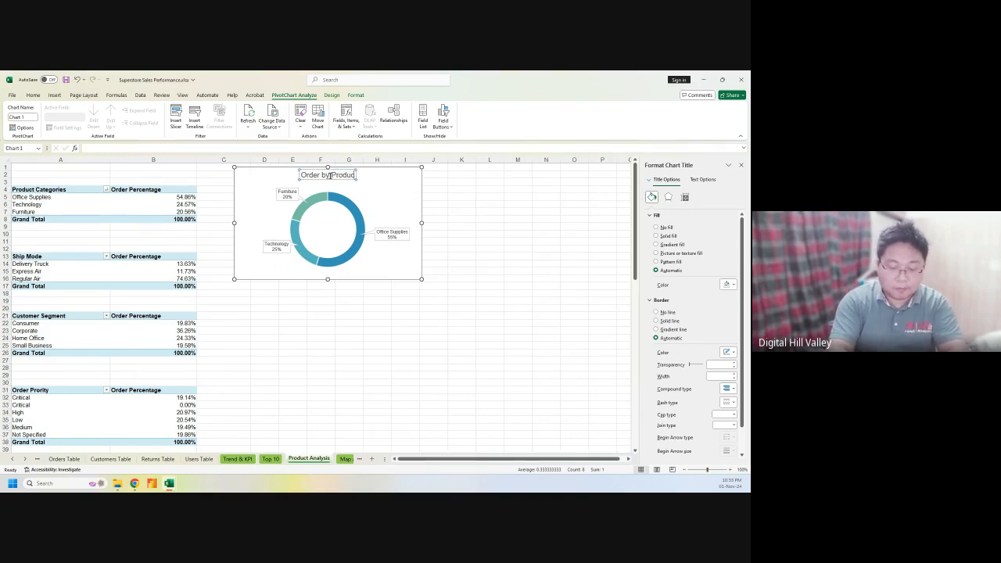
{"action": "type", "text": "t Categor"}
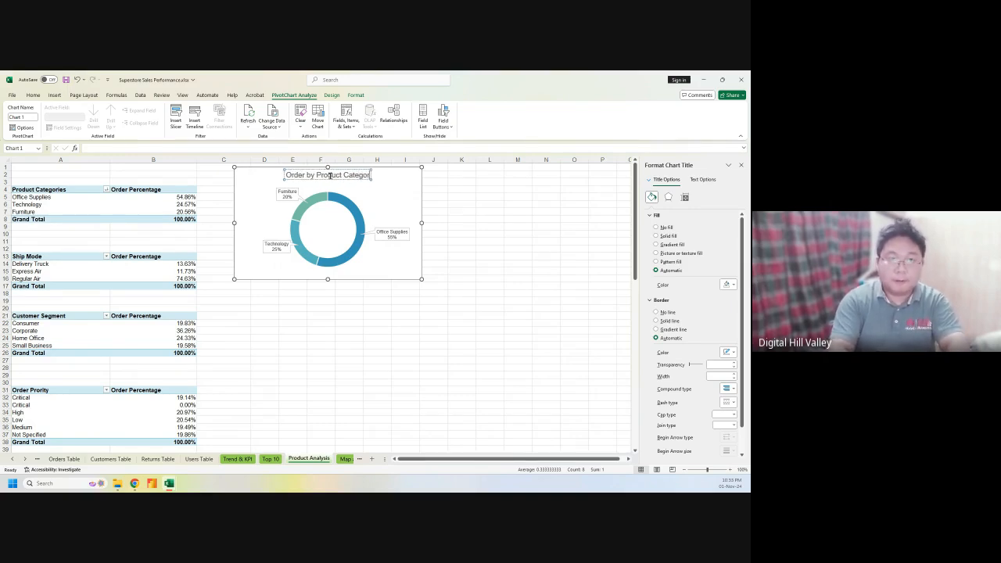
{"action": "type", "text": "y"}
{"action": "left_click", "coordinate": [367, 337]}
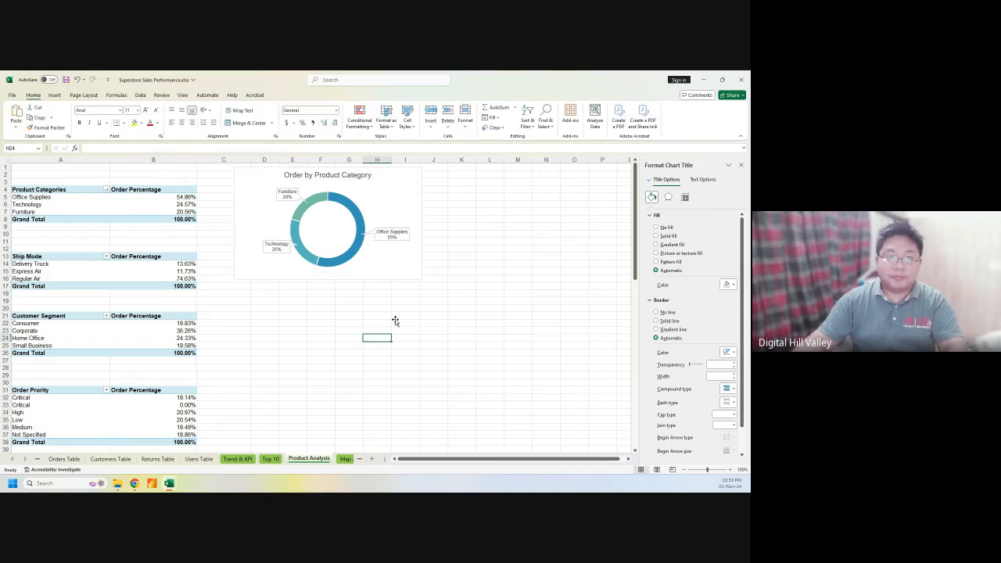
Make the doughnut chart slightly shorter and close the Format Chart Area pane
{"action": "left_click", "coordinate": [367, 275]}
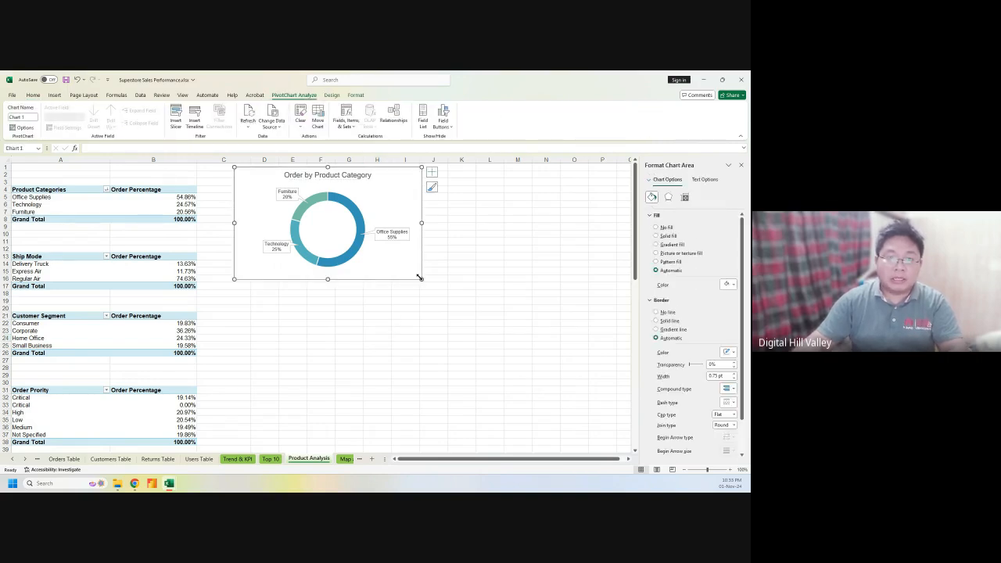
{"action": "left_click_drag", "start_coordinate": [421, 278], "coordinate": [420, 272]}
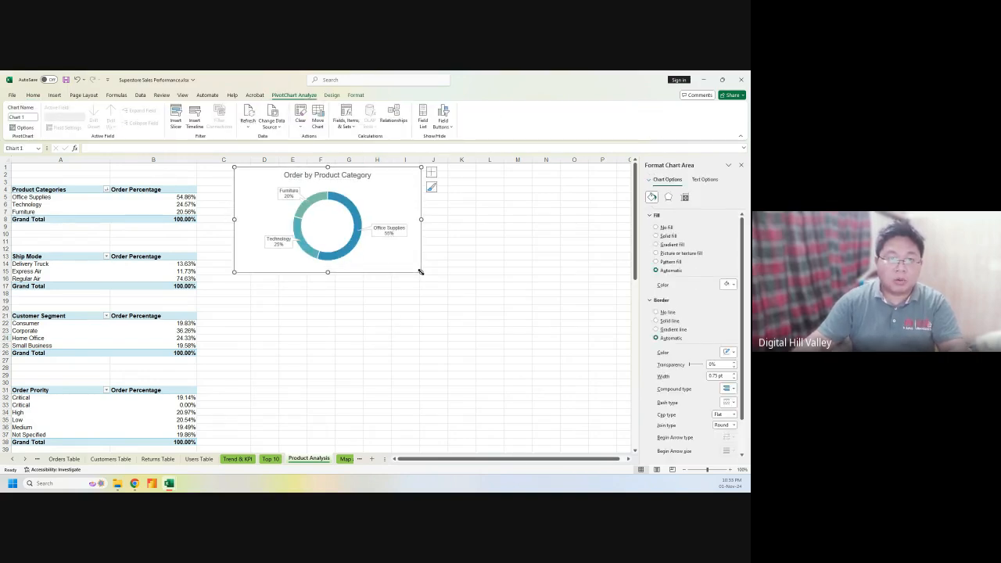
{"action": "left_click", "coordinate": [741, 165]}
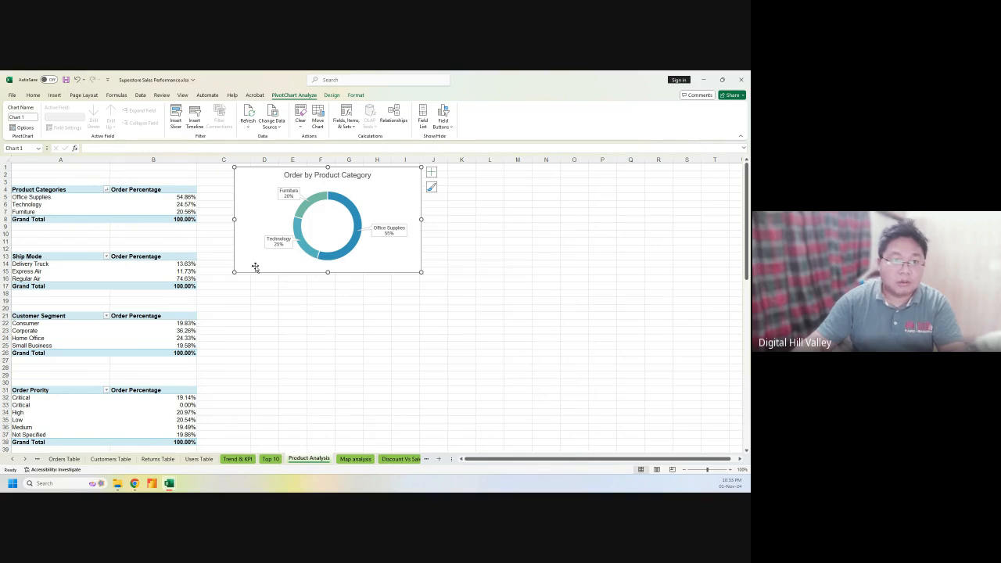
Insert a pie PivotChart of the Ship Mode table A13:B16 through Recommended Charts
{"action": "left_click", "coordinate": [46, 257]}
{"action": "left_click_drag", "start_coordinate": [46, 257], "coordinate": [166, 277]}
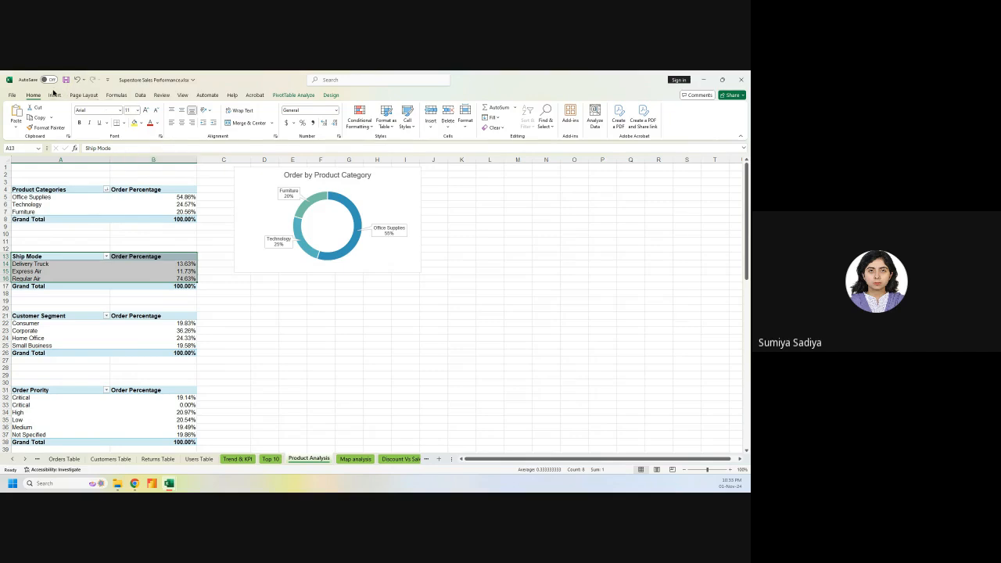
{"action": "left_click", "coordinate": [119, 96]}
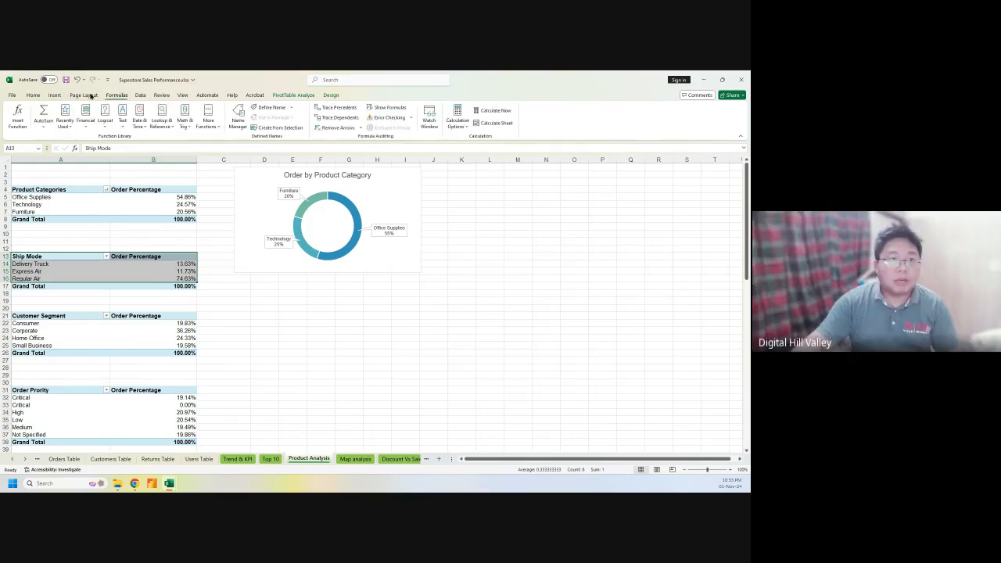
{"action": "left_click", "coordinate": [139, 95]}
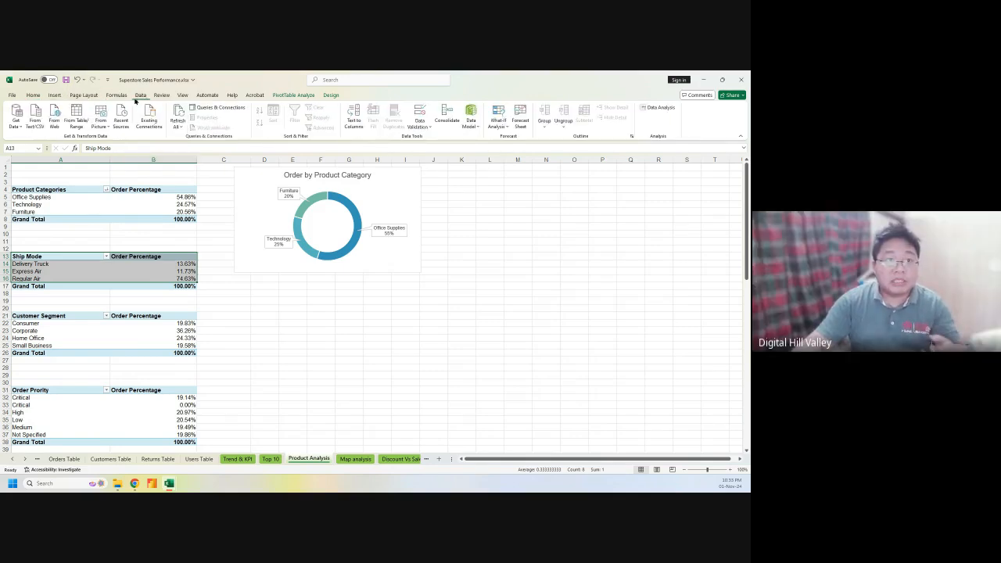
{"action": "left_click", "coordinate": [54, 95]}
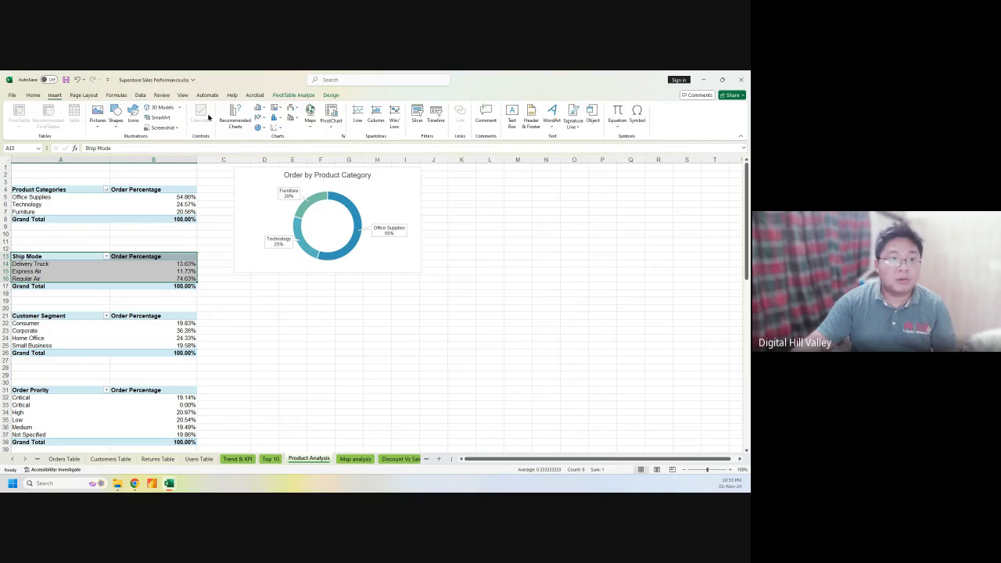
{"action": "left_click", "coordinate": [227, 117]}
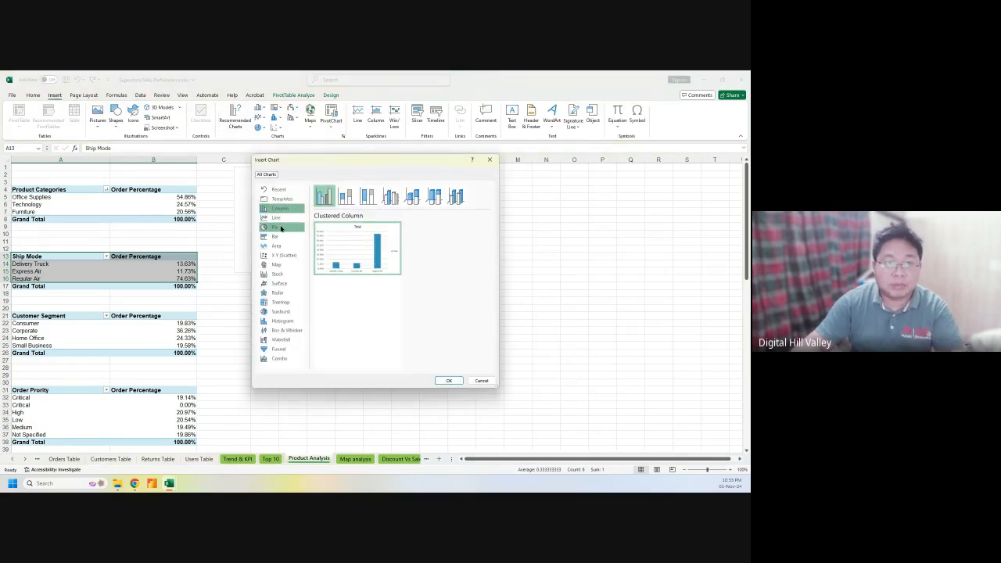
{"action": "left_click", "coordinate": [275, 226]}
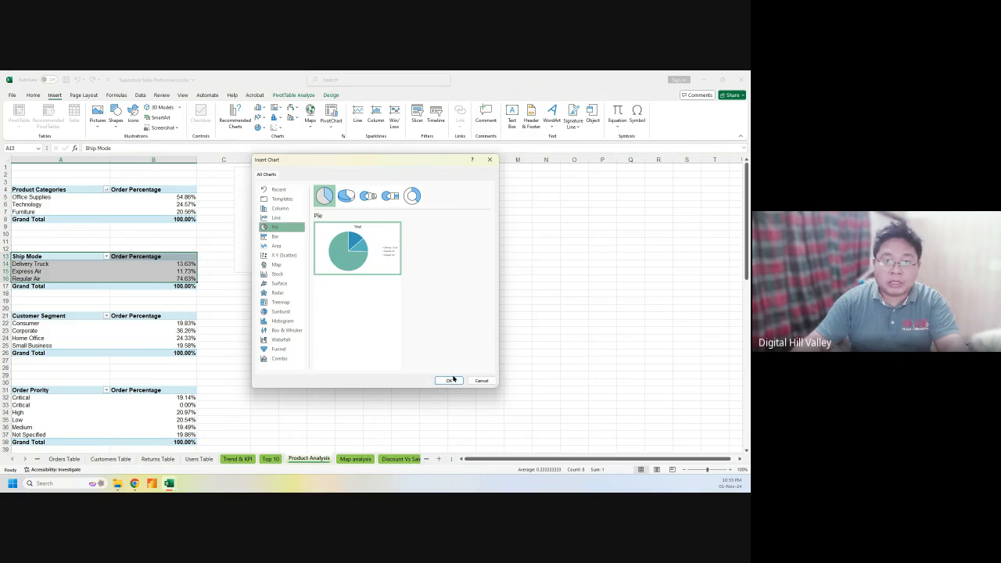
{"action": "left_click", "coordinate": [450, 380]}
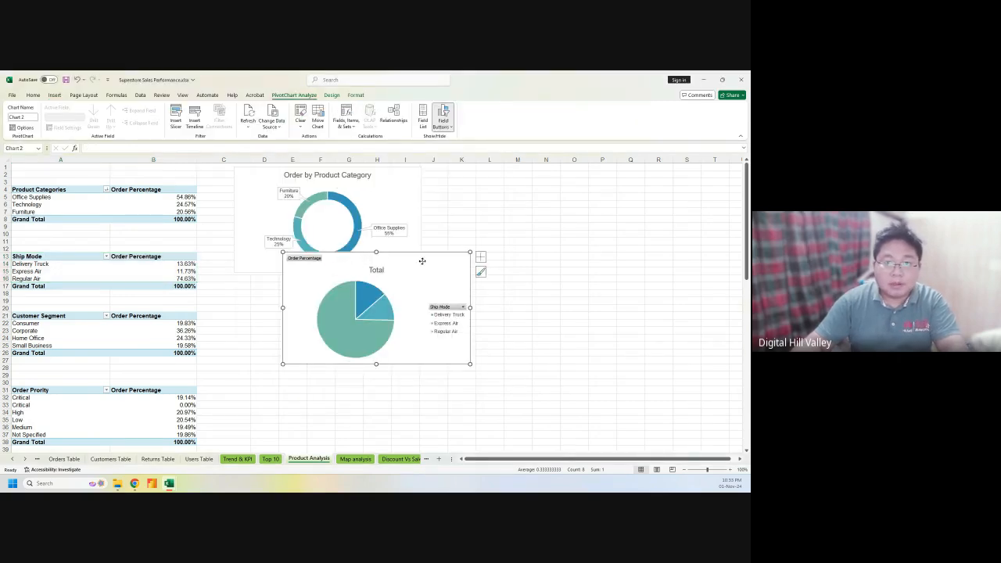
Place the ship-mode pie beside the donut, hide field buttons, add name callouts, drop the legend
{"action": "left_click_drag", "start_coordinate": [424, 244], "coordinate": [568, 161]}
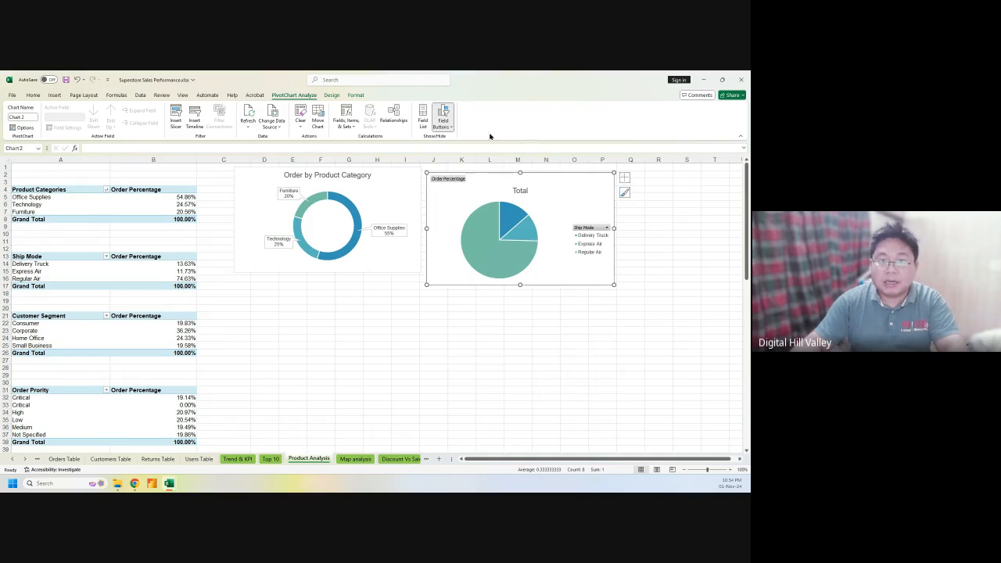
{"action": "left_click", "coordinate": [443, 114]}
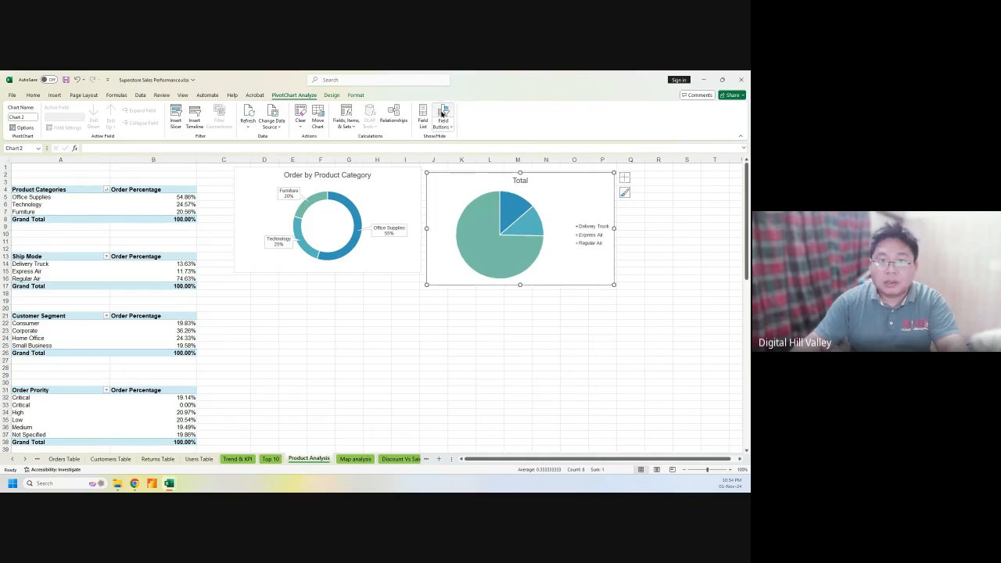
{"action": "left_click", "coordinate": [624, 178]}
{"action": "left_click", "coordinate": [643, 196]}
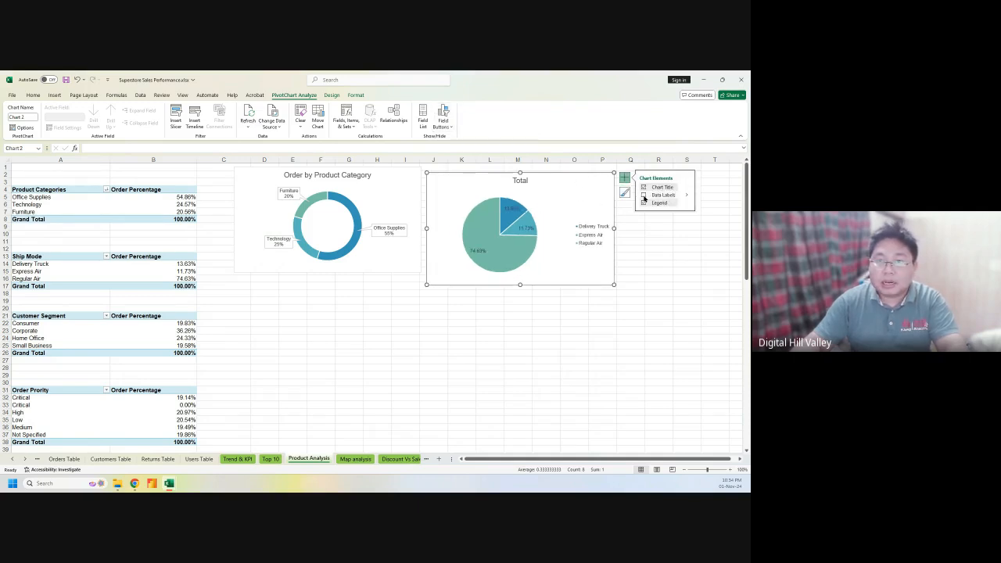
{"action": "left_click", "coordinate": [686, 195]}
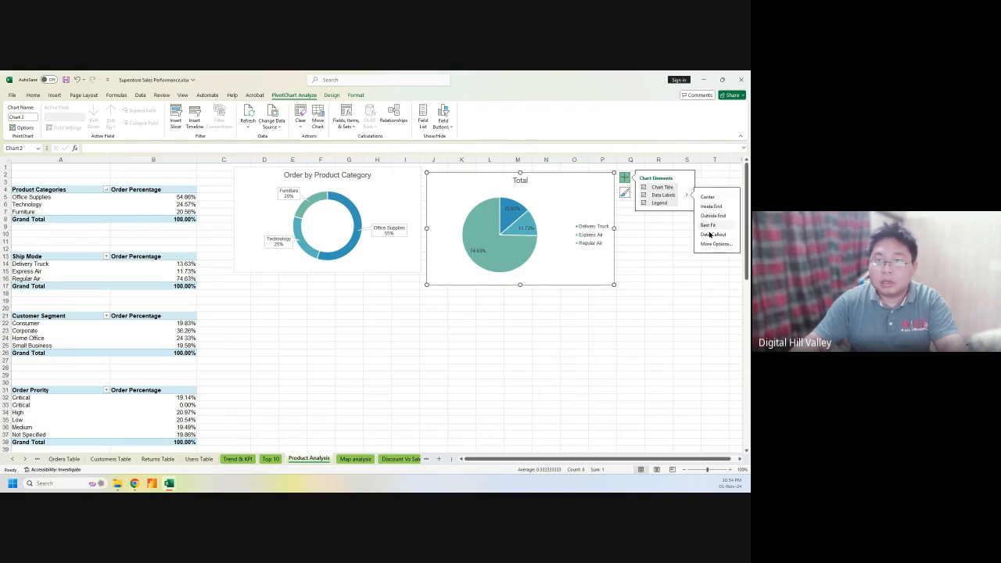
{"action": "left_click", "coordinate": [711, 234]}
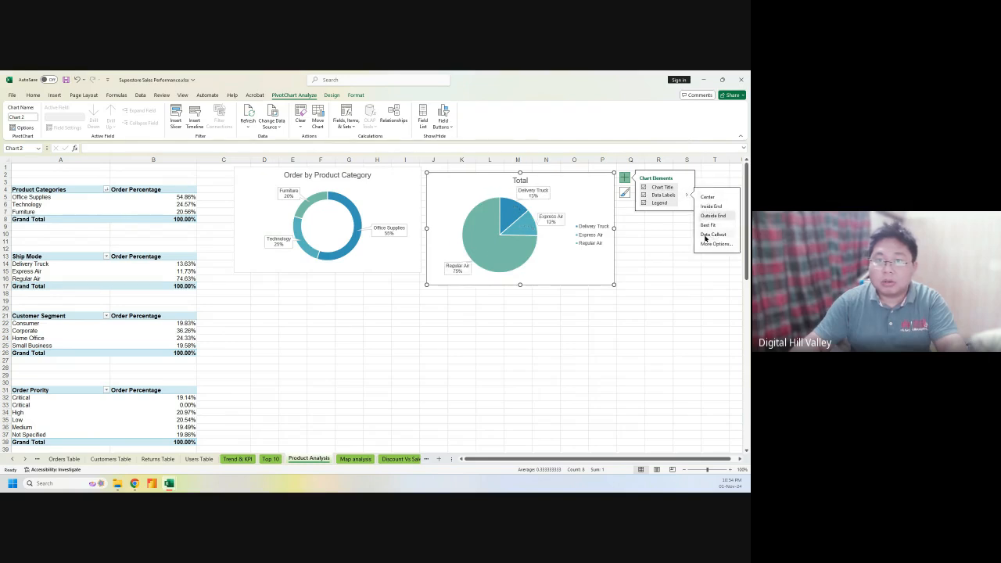
{"action": "left_click", "coordinate": [643, 205]}
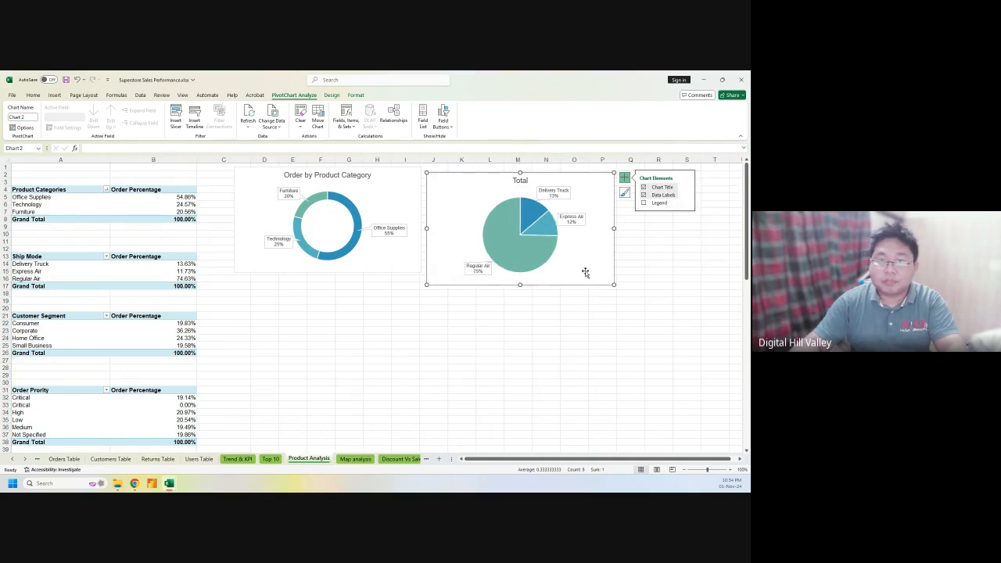
Nudge the pie chart lower and retitle it 'Order by Shipping Mode'
{"action": "left_click_drag", "start_coordinate": [485, 177], "coordinate": [490, 212]}
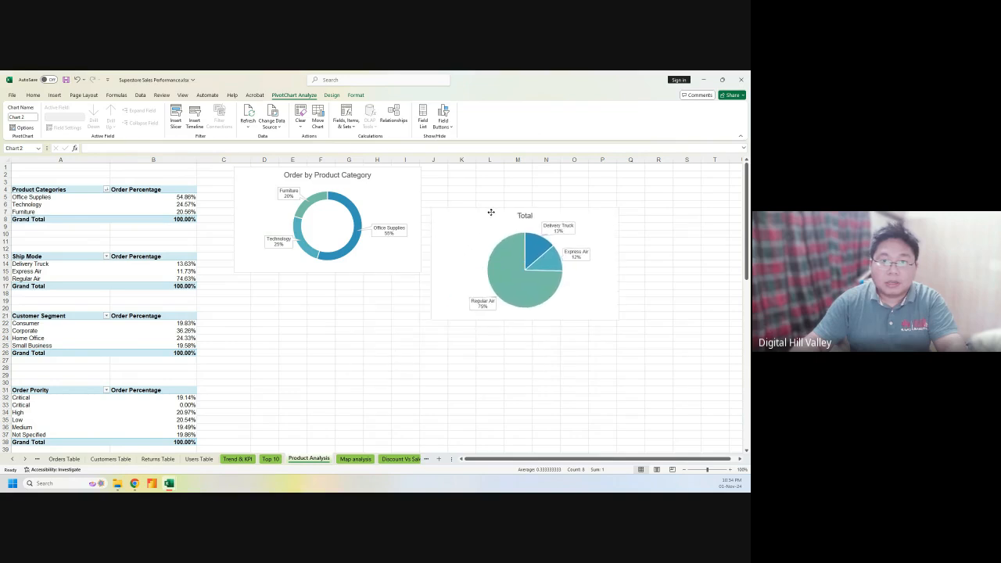
{"action": "double_click", "coordinate": [523, 216]}
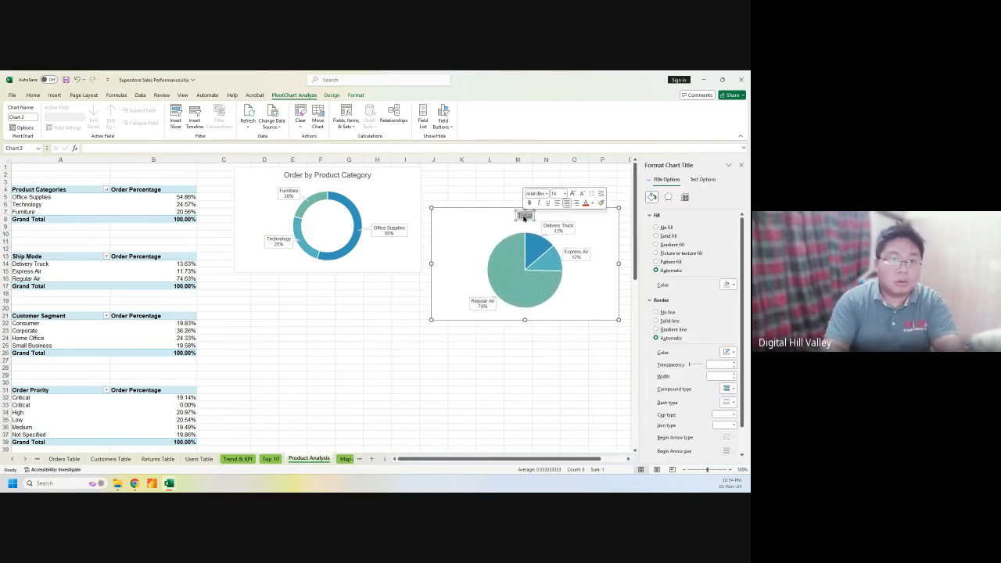
{"action": "type", "text": "Order"}
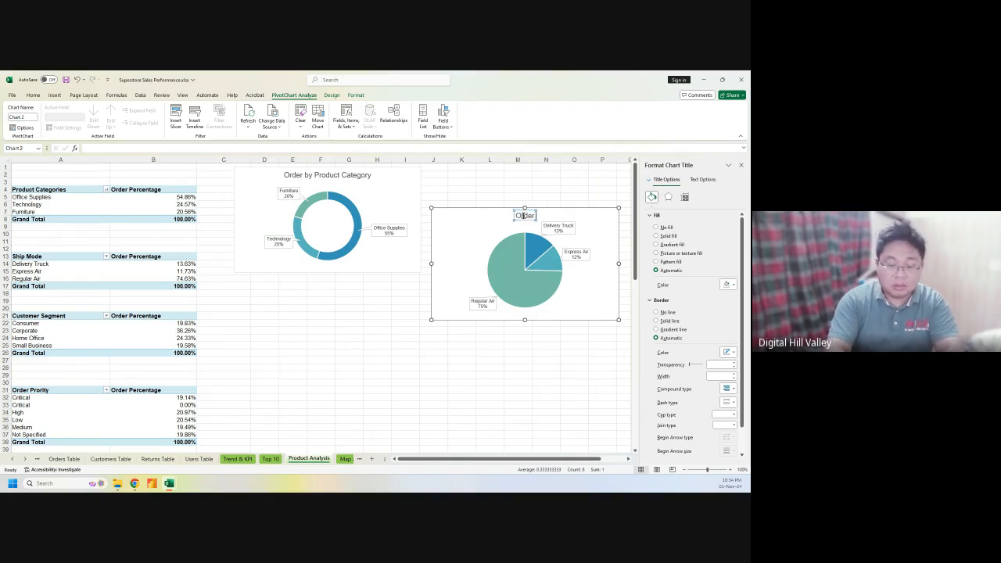
{"action": "type", "text": " by Ship"}
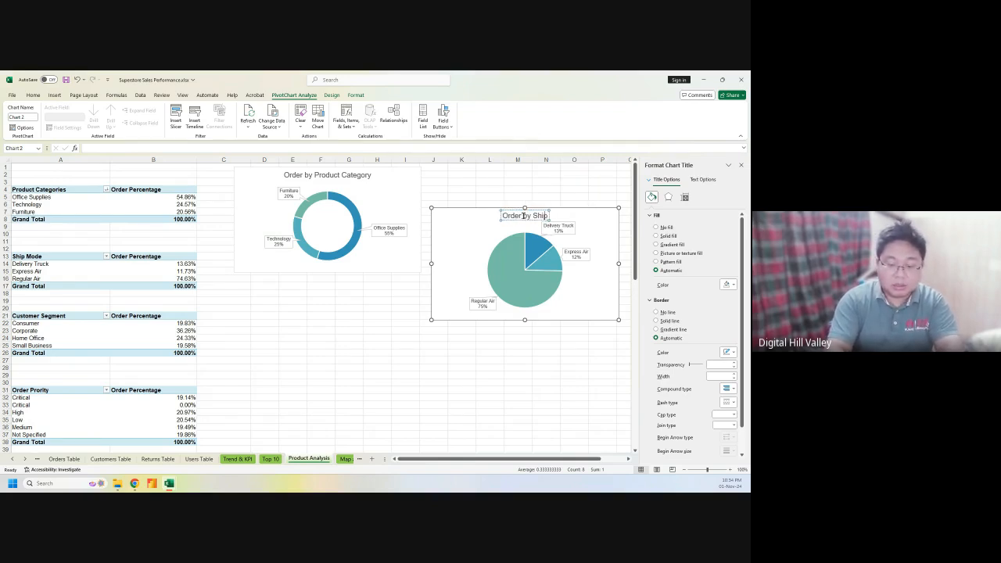
{"action": "type", "text": "ping Mod"}
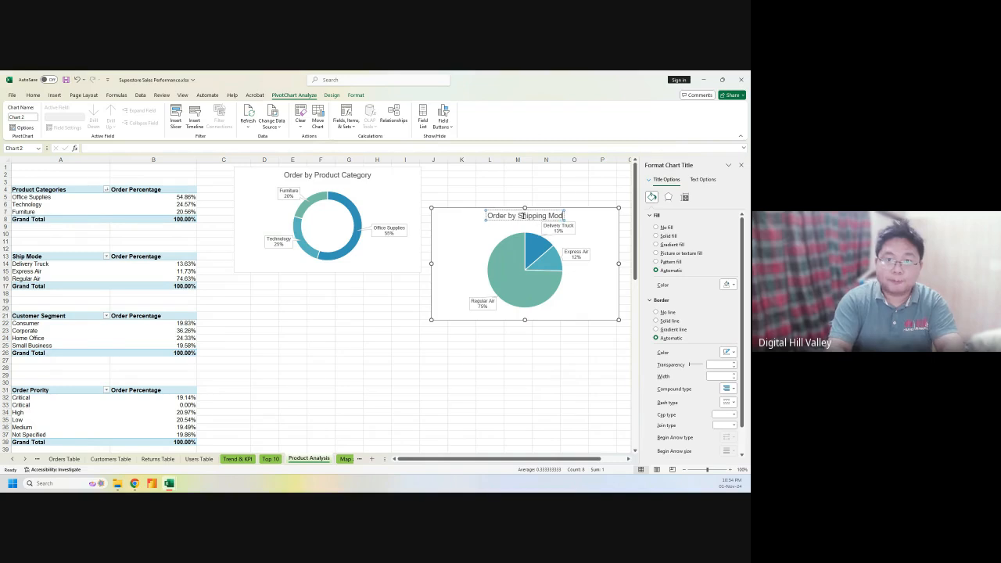
{"action": "type", "text": "e"}
Refresh the Order Priority PivotTable, then resize column B and set column A width to 19.50
{"action": "left_click", "coordinate": [266, 316]}
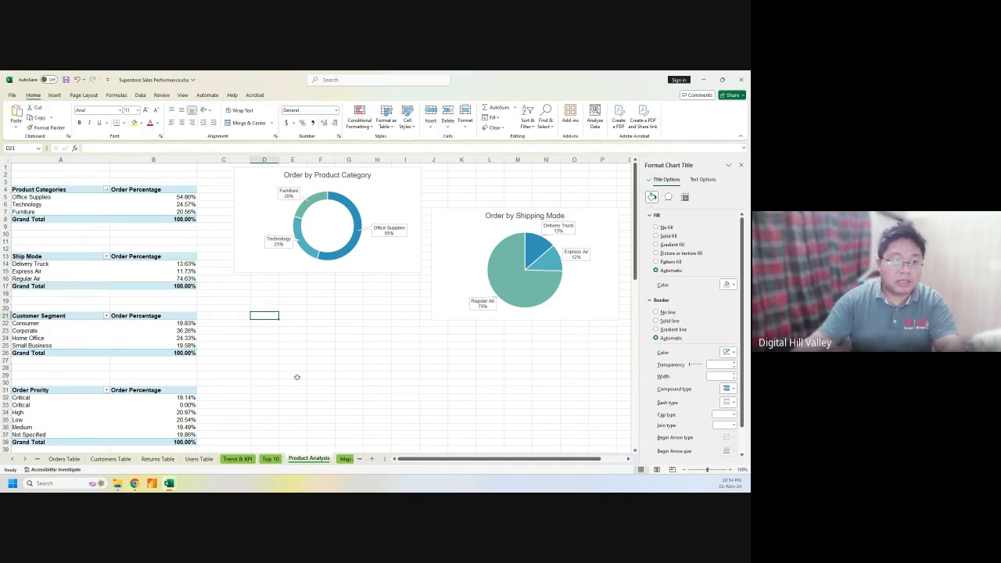
{"action": "scroll", "coordinate": [298, 380], "scroll_direction": "down", "scroll_amount": 2}
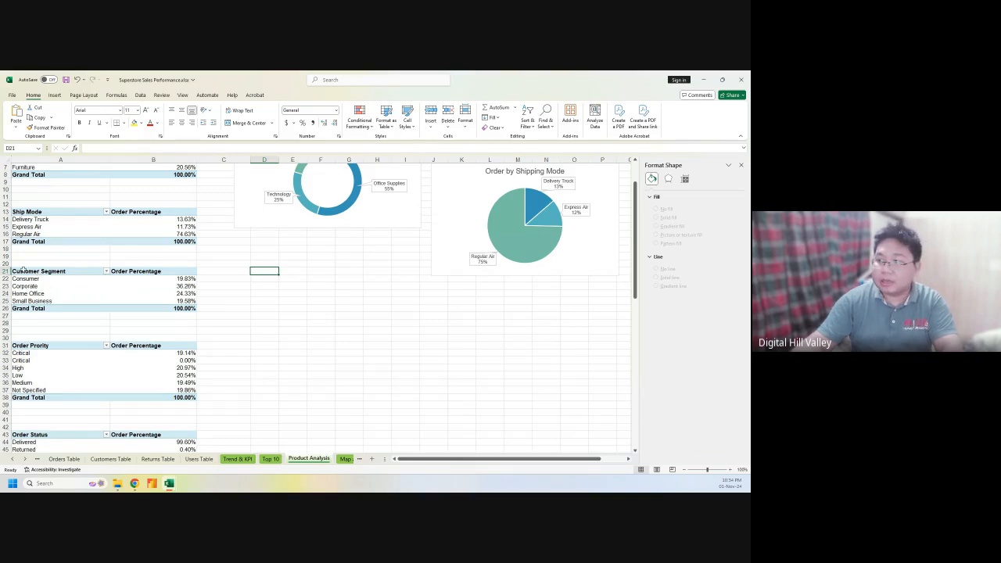
{"action": "scroll", "coordinate": [102, 339], "scroll_direction": "down", "scroll_amount": 2}
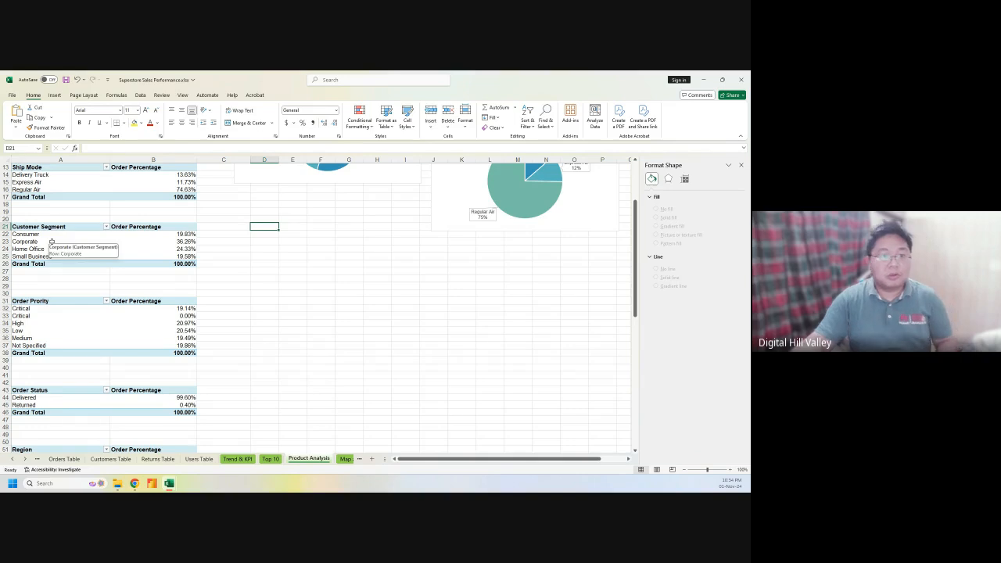
{"action": "right_click", "coordinate": [43, 316]}
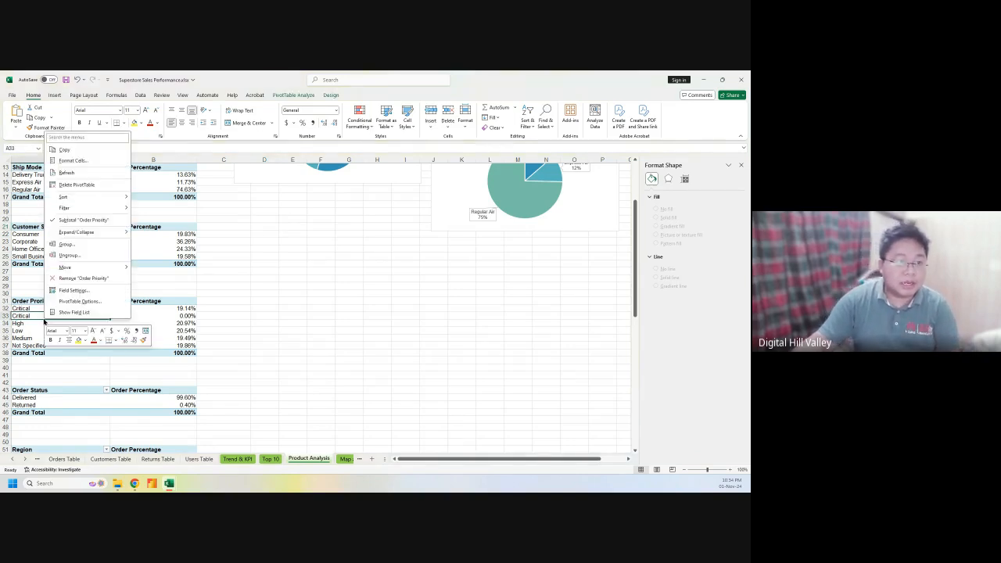
{"action": "left_click", "coordinate": [83, 174]}
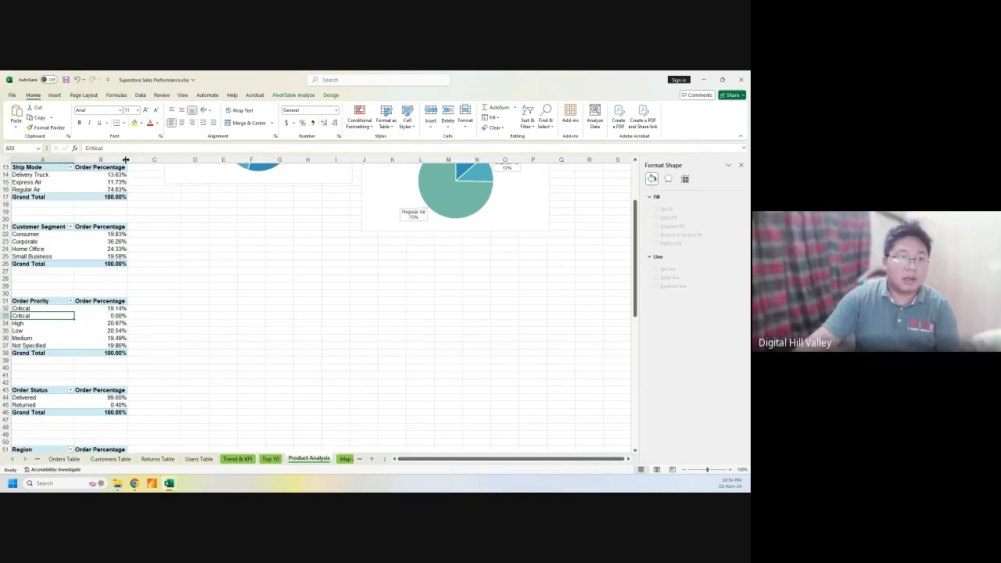
{"action": "left_click_drag", "start_coordinate": [125, 159], "coordinate": [157, 160]}
{"action": "left_click_drag", "start_coordinate": [72, 159], "coordinate": [91, 160]}
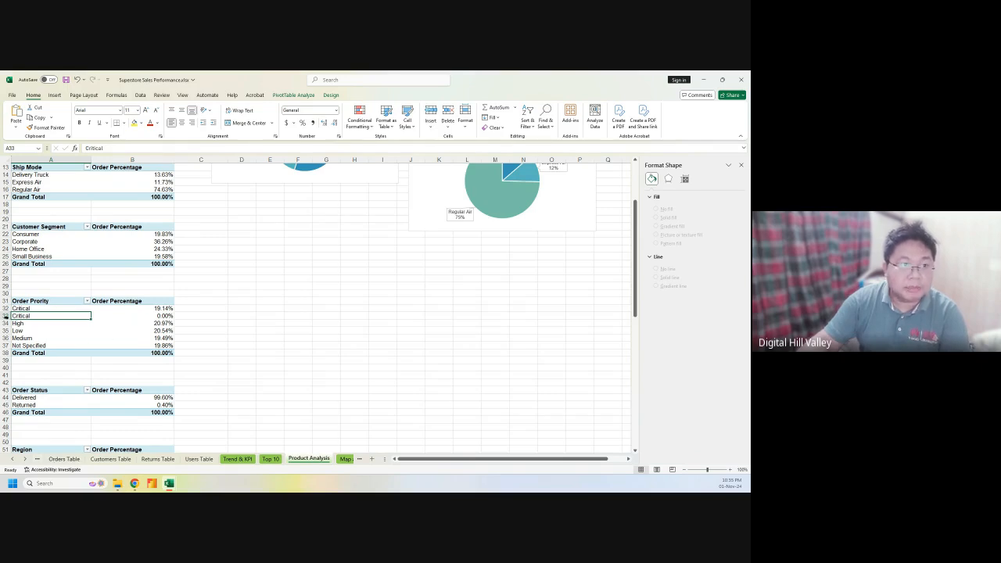
Select the Customer Segment PivotTable data A21:B25
{"action": "left_click_drag", "start_coordinate": [31, 227], "coordinate": [144, 252]}
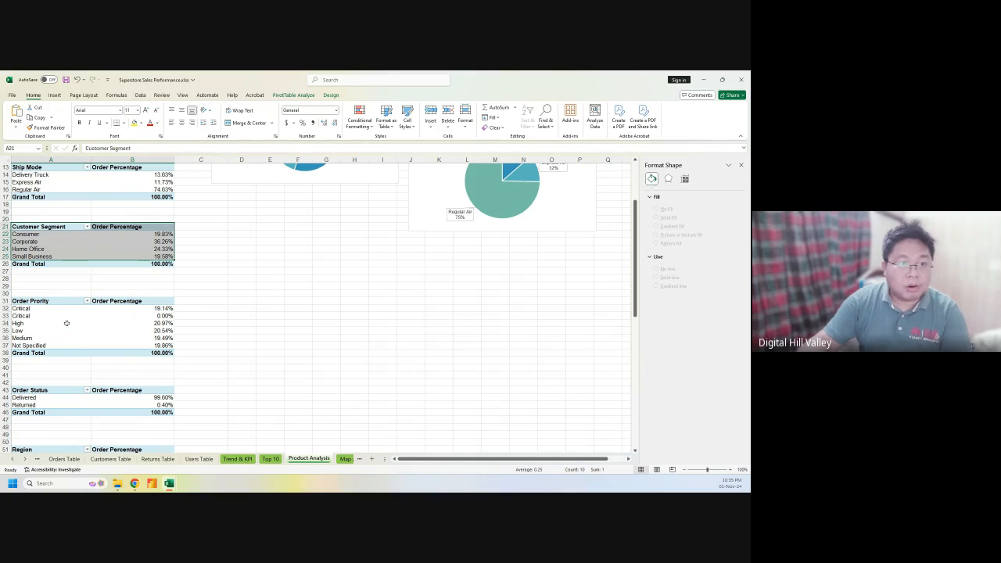
Insert a pie PivotChart of the selected Customer Segment data from Recommended Charts
{"action": "left_click", "coordinate": [84, 98]}
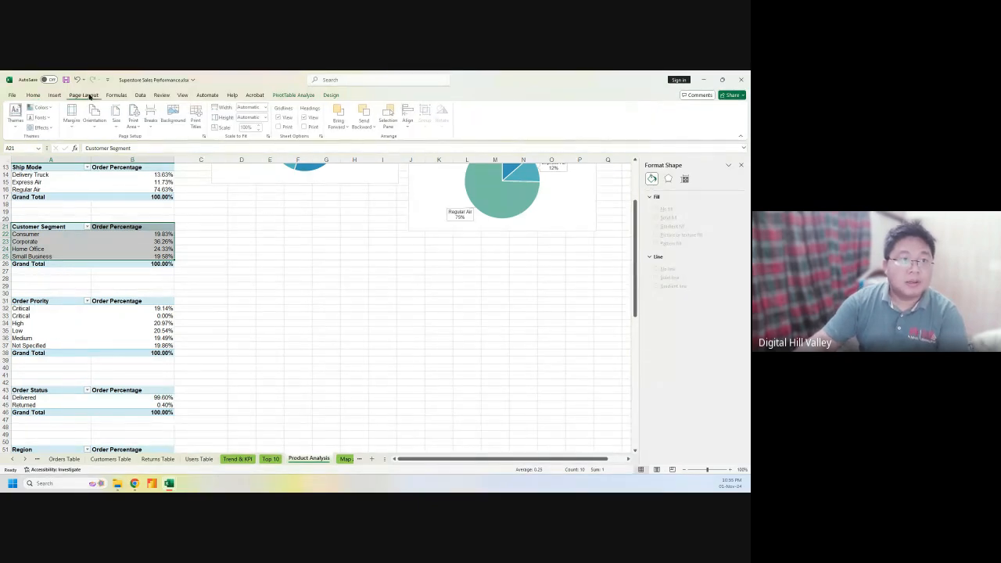
{"action": "left_click", "coordinate": [56, 97]}
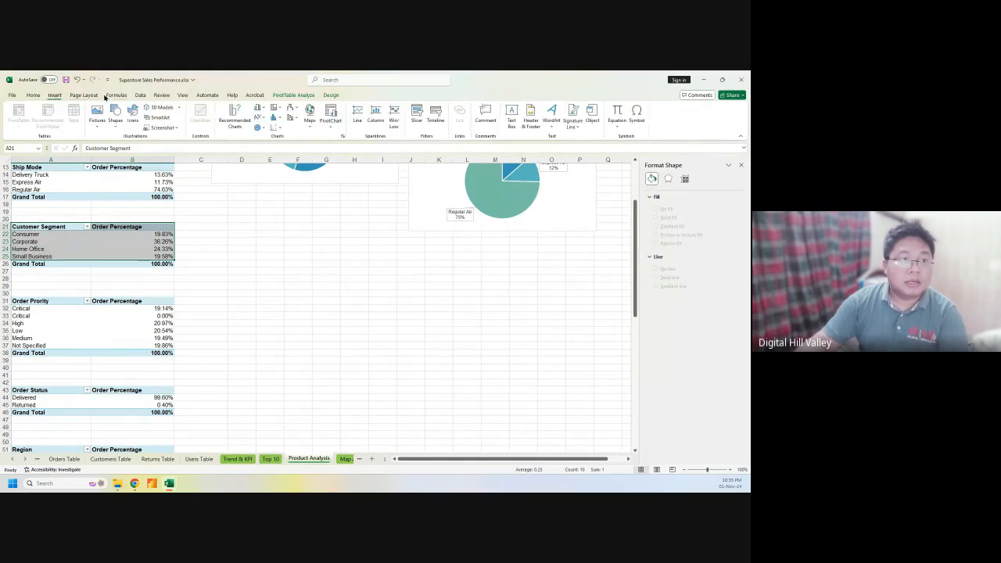
{"action": "left_click", "coordinate": [235, 118]}
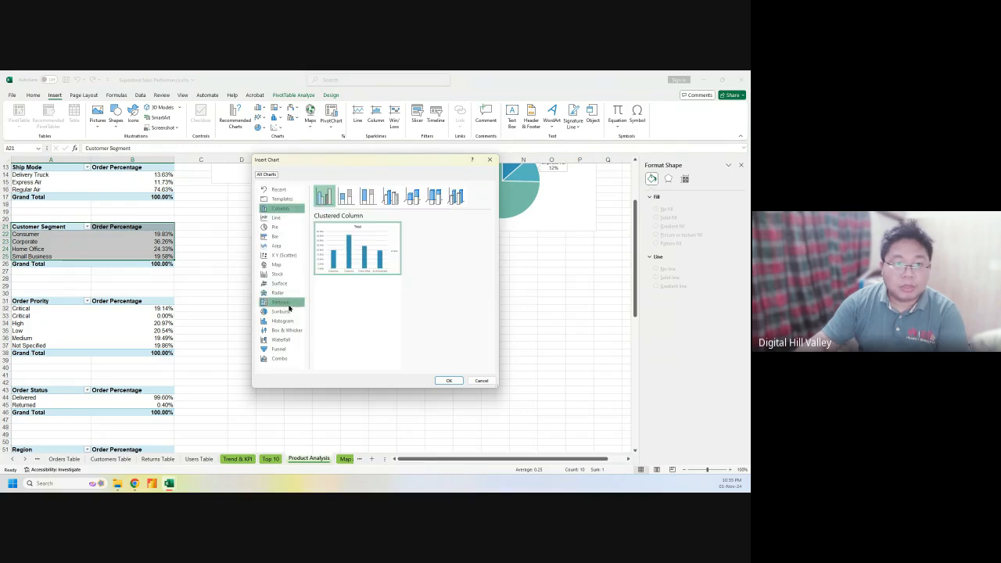
{"action": "left_click", "coordinate": [275, 229]}
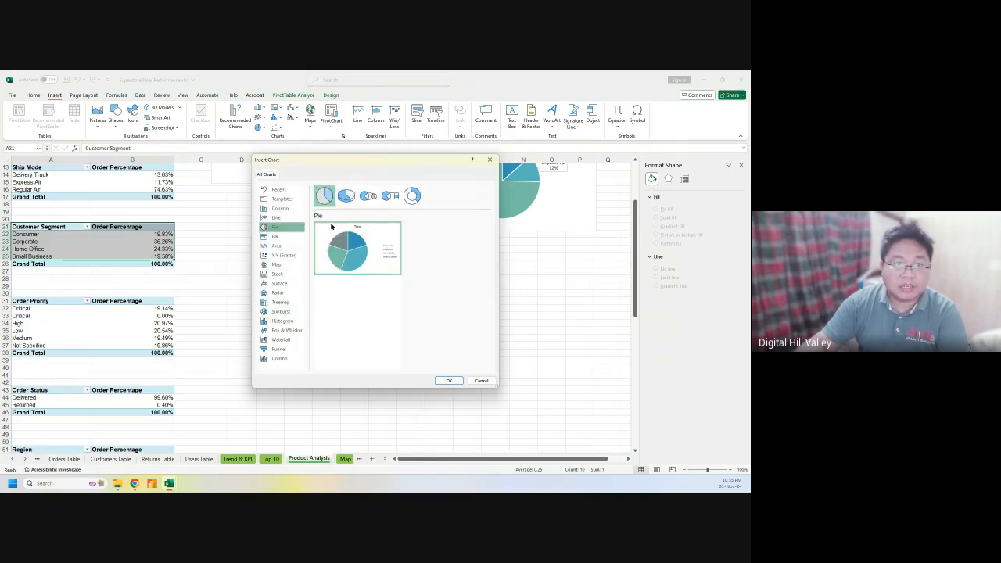
{"action": "left_click", "coordinate": [449, 381]}
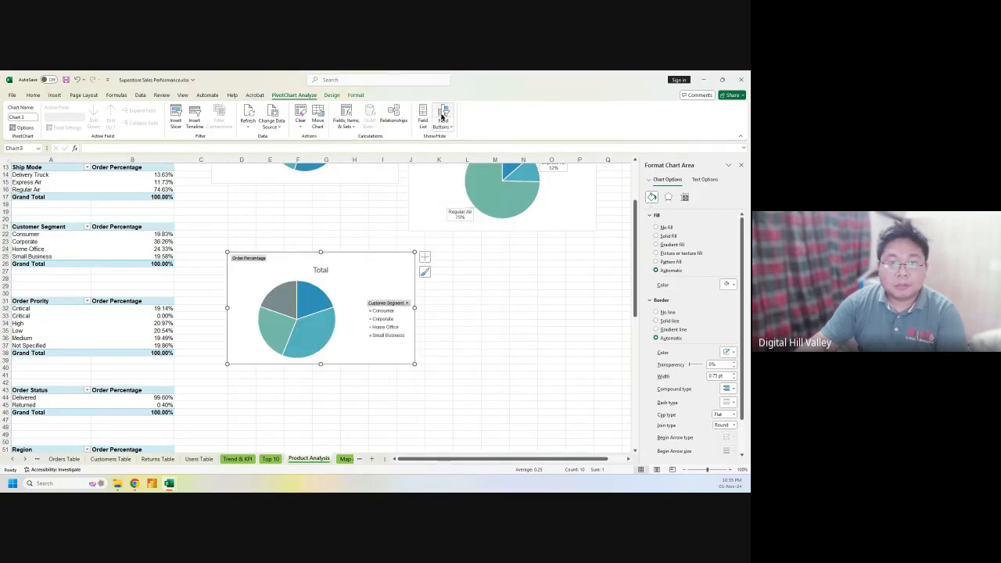
Hide the segment pie's field buttons and legend, add data callouts, and move it under the category chart
{"action": "left_click", "coordinate": [443, 116]}
{"action": "left_click", "coordinate": [425, 257]}
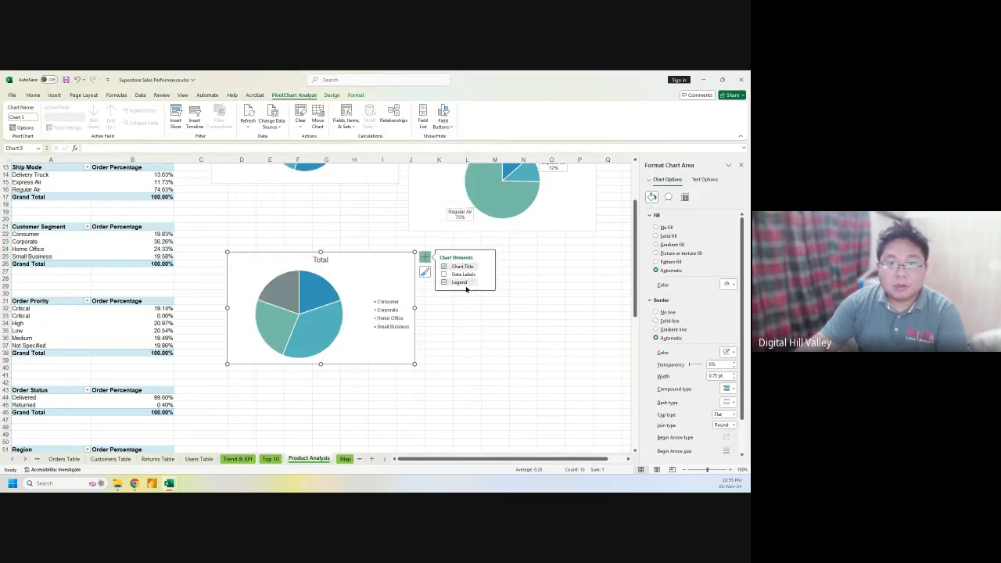
{"action": "left_click", "coordinate": [479, 275]}
{"action": "left_click", "coordinate": [487, 274]}
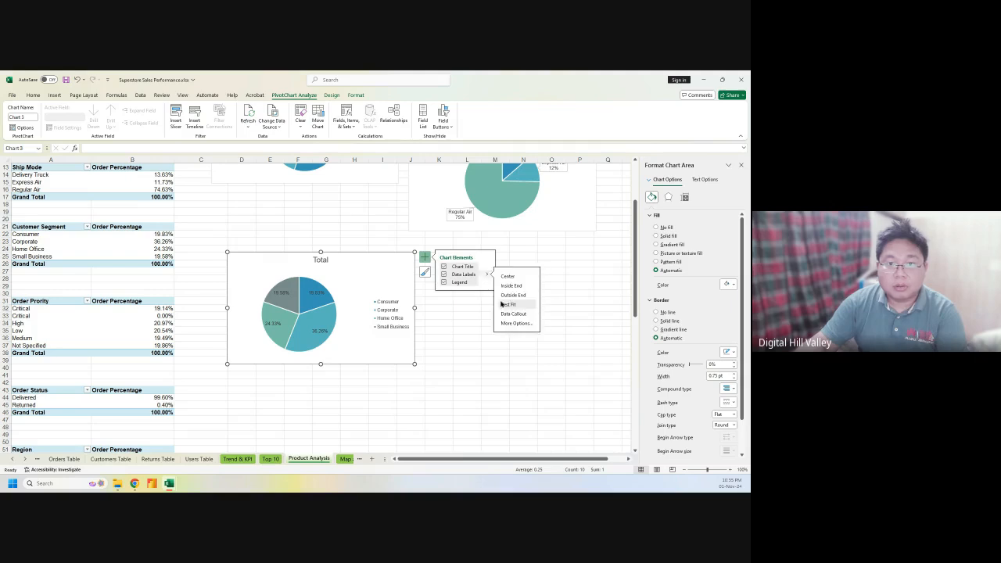
{"action": "left_click", "coordinate": [512, 313]}
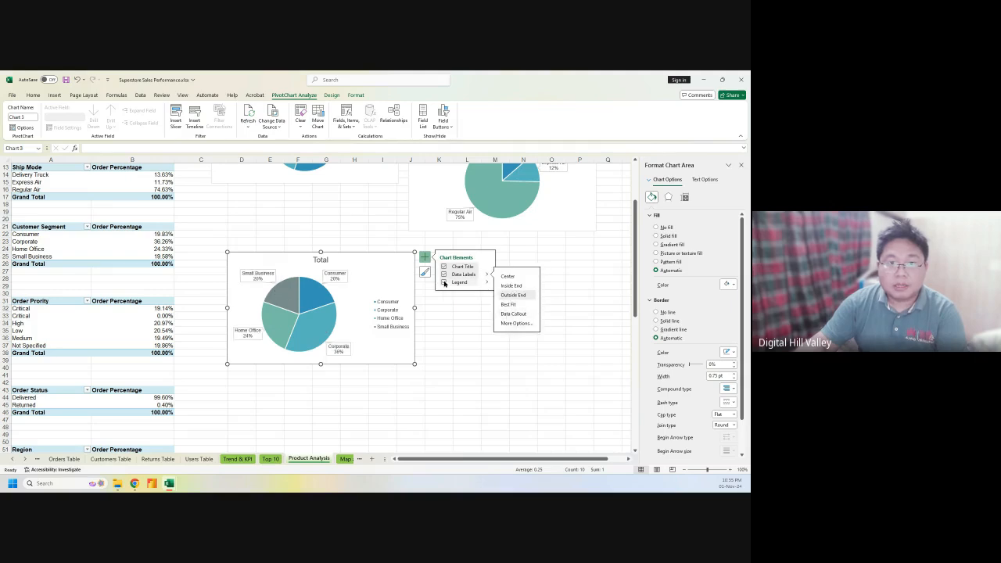
{"action": "left_click", "coordinate": [444, 283]}
{"action": "left_click_drag", "start_coordinate": [371, 264], "coordinate": [366, 202]}
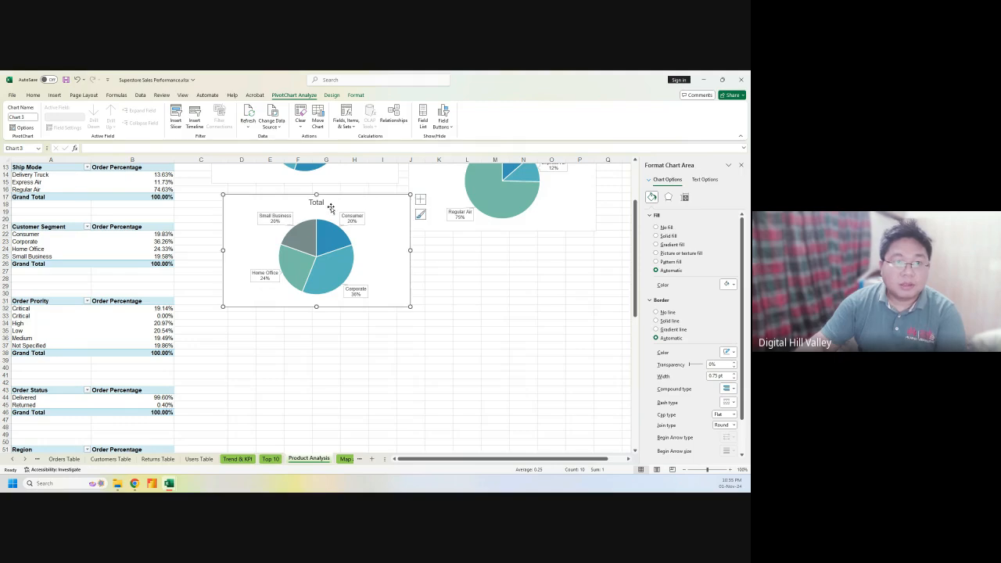
Replace the pie chart's Total title with 'Order by Customer Segmentation'
{"action": "left_click", "coordinate": [317, 203]}
{"action": "double_click", "coordinate": [319, 201]}
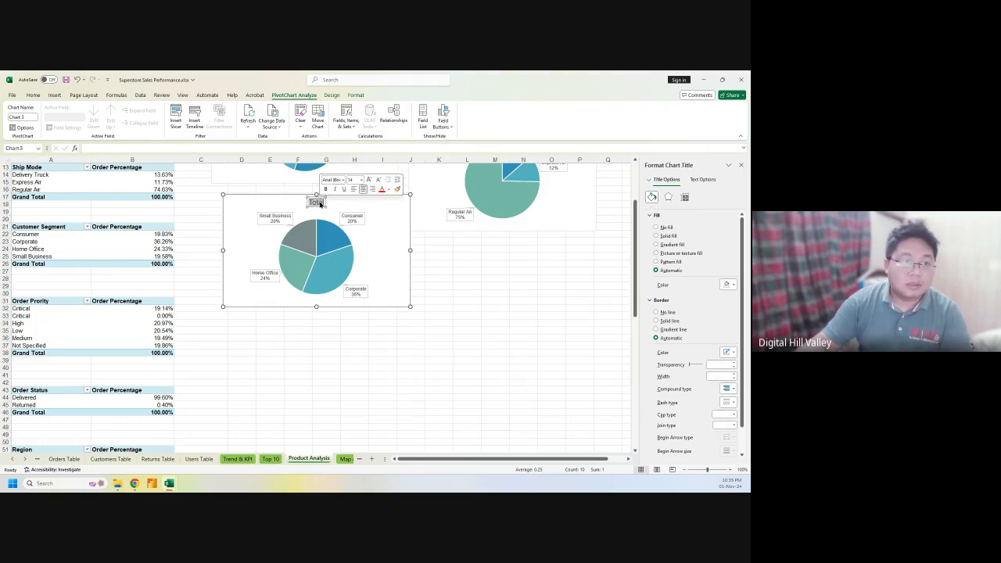
{"action": "type", "text": "Or"}
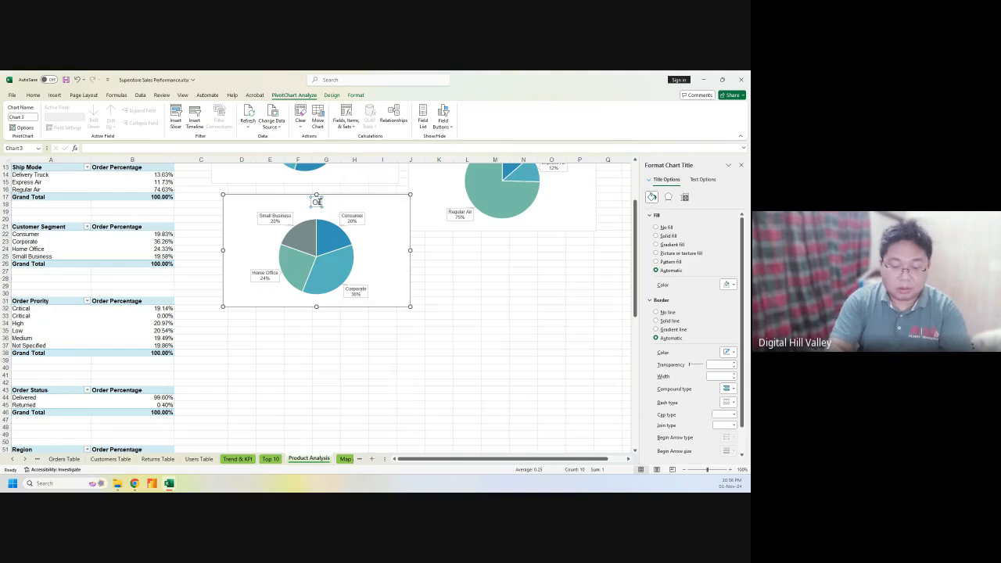
{"action": "type", "text": "der by"}
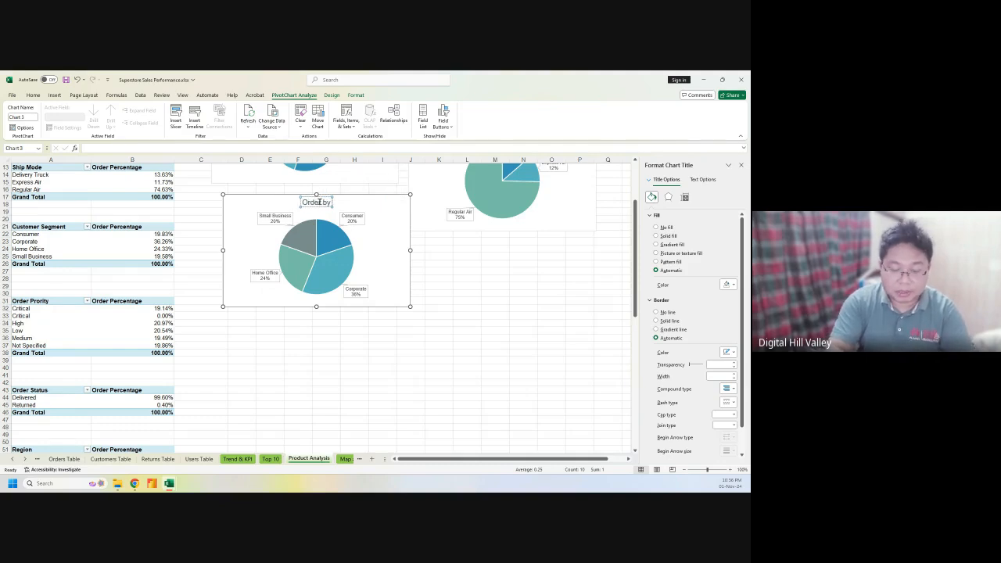
{"action": "type", "text": " Customer"}
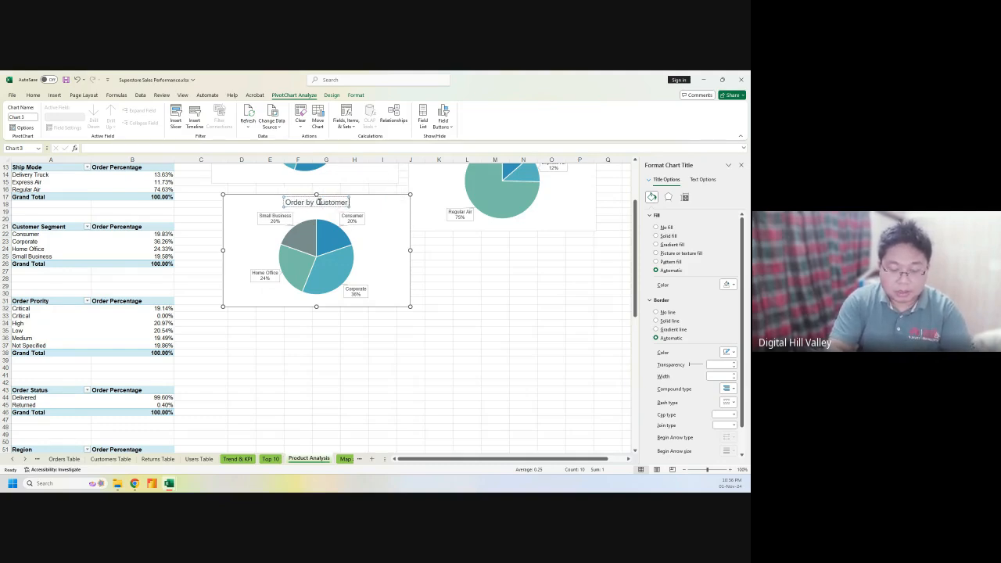
{"action": "type", "text": " Segment"}
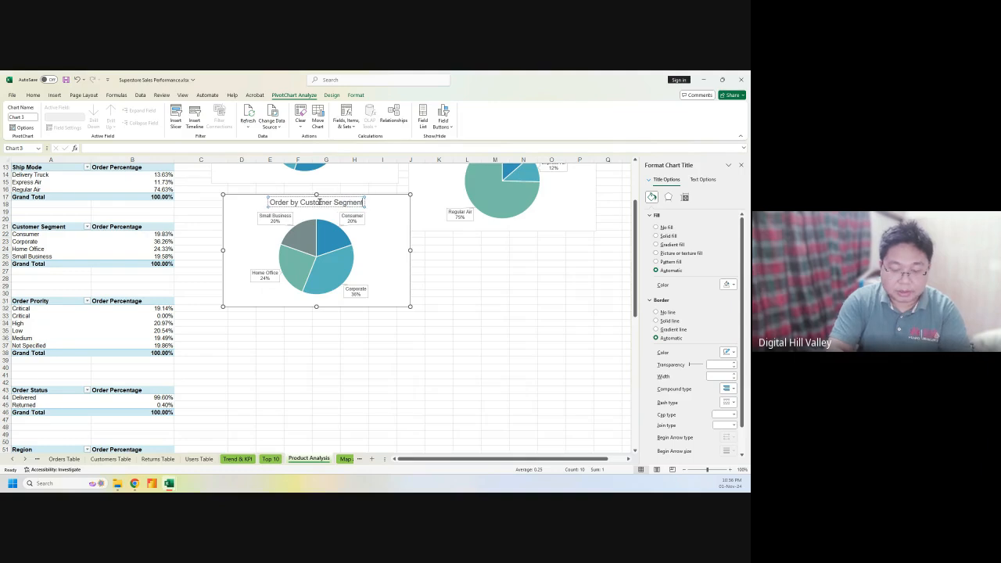
{"action": "type", "text": "ation"}
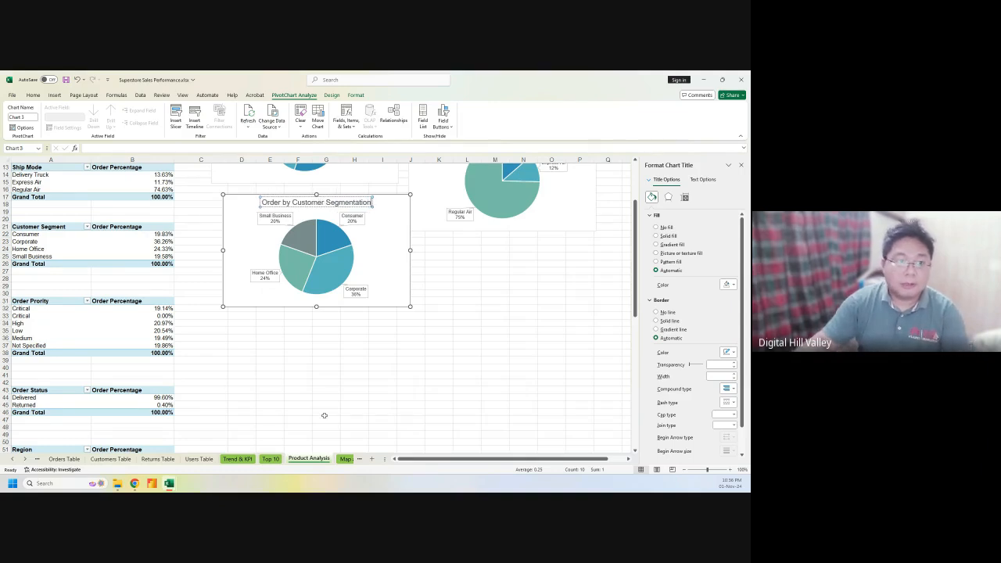
{"action": "left_click", "coordinate": [324, 415]}
Scroll through the Product Analysis sheet to locate the Region pivot table
{"action": "scroll", "coordinate": [301, 393], "scroll_direction": "down", "scroll_amount": 3}
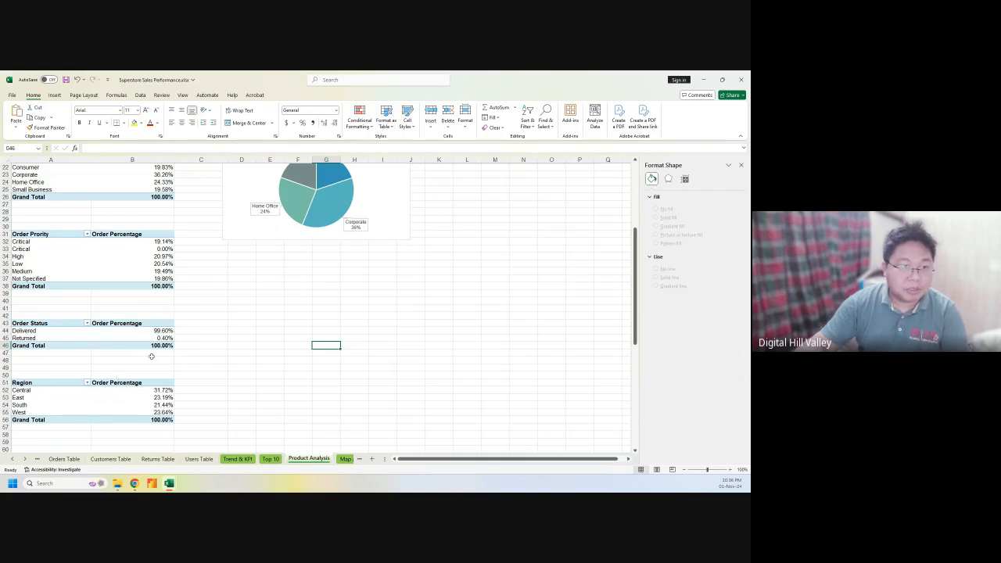
{"action": "scroll", "coordinate": [151, 355], "scroll_direction": "down", "scroll_amount": 1}
{"action": "scroll", "coordinate": [181, 343], "scroll_direction": "down", "scroll_amount": 3}
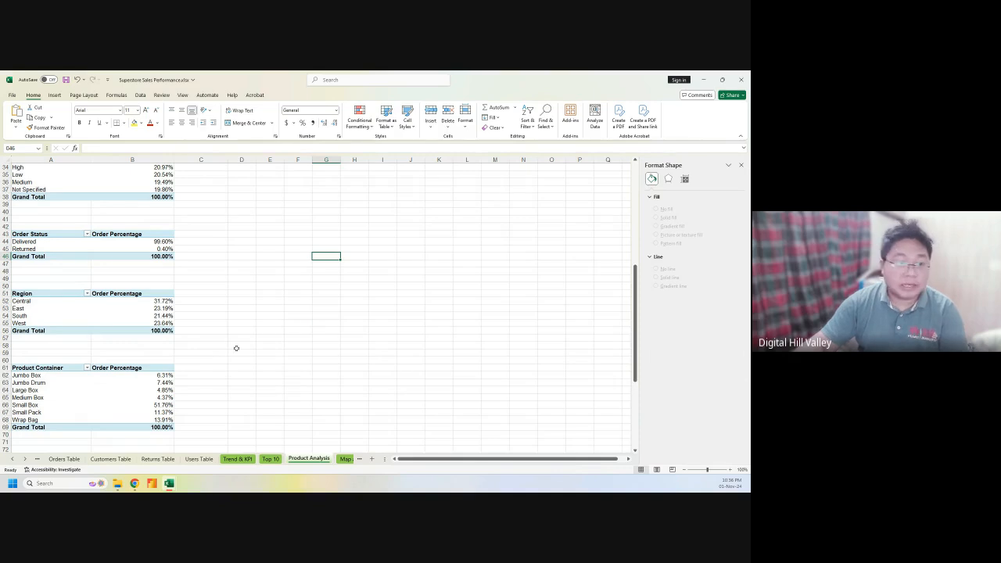
{"action": "scroll", "coordinate": [234, 347], "scroll_direction": "down", "scroll_amount": 1}
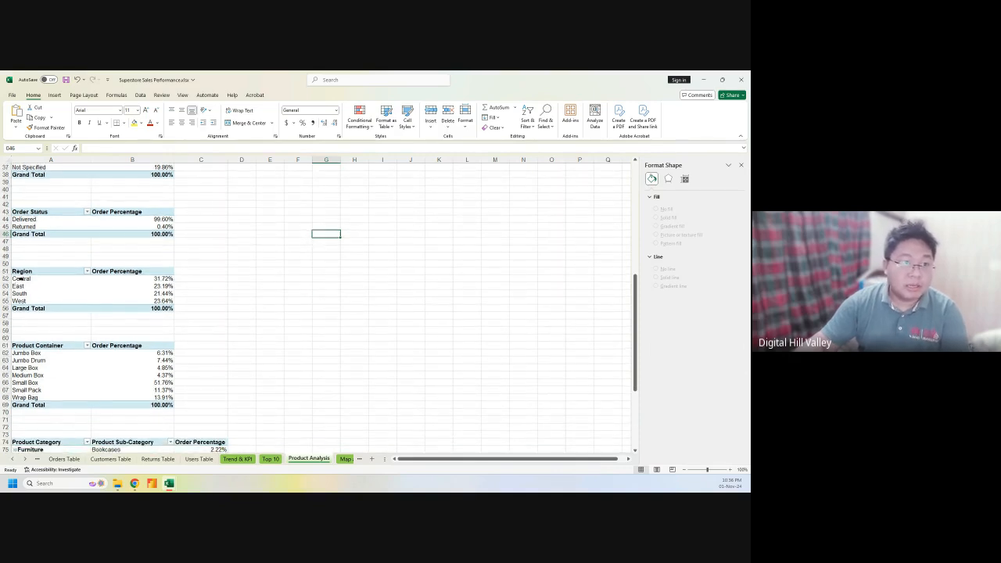
{"action": "scroll", "coordinate": [234, 347], "scroll_direction": "down", "scroll_amount": 1}
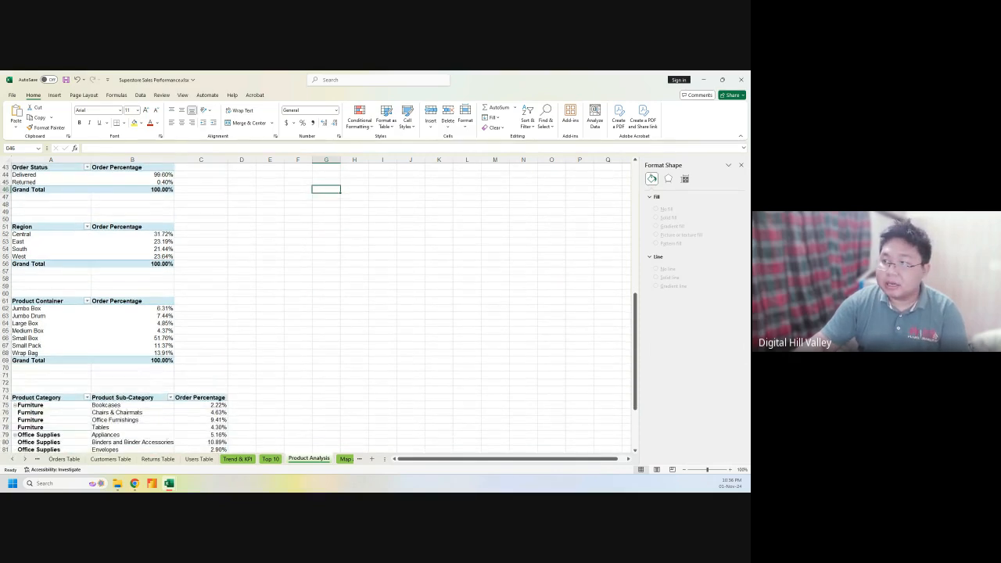
{"action": "key", "text": "alt+Tab"}
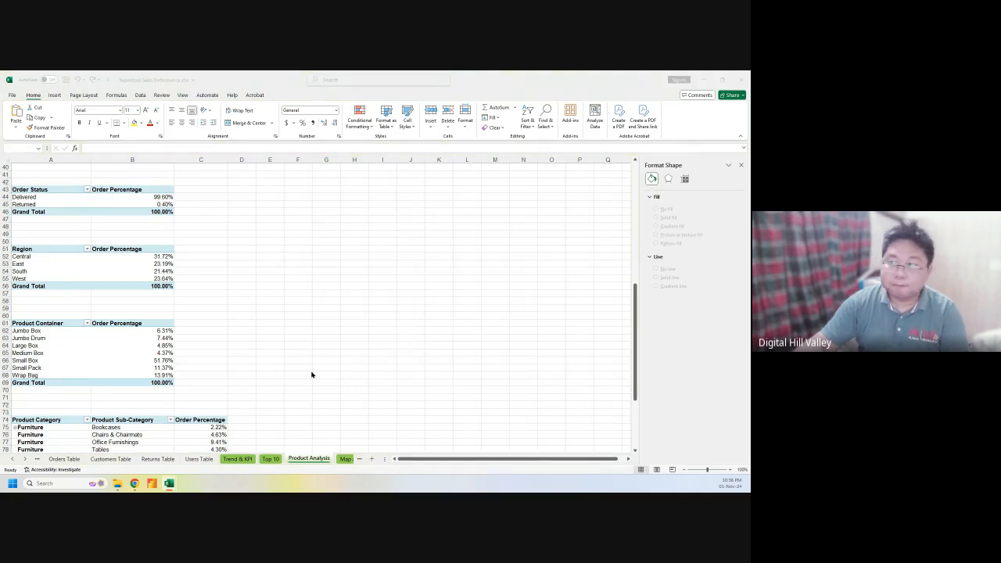
{"action": "key", "text": "alt+Tab"}
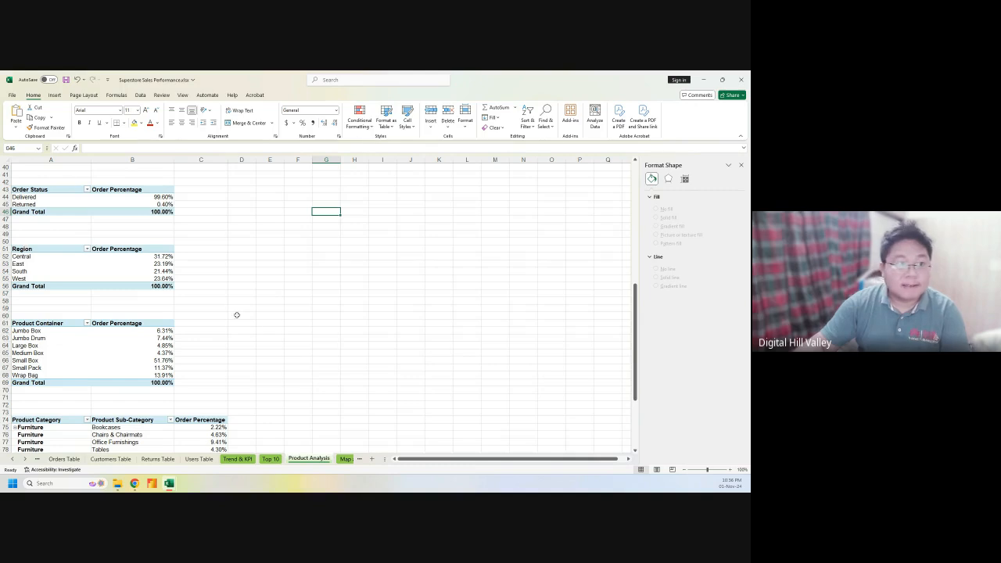
{"action": "scroll", "coordinate": [248, 339], "scroll_direction": "down", "scroll_amount": 2}
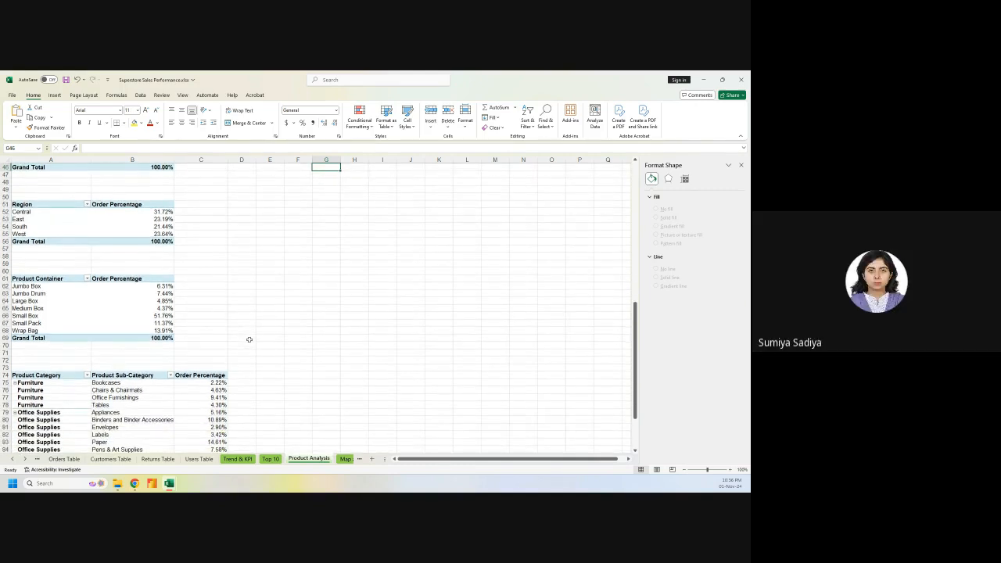
{"action": "scroll", "coordinate": [248, 339], "scroll_direction": "up", "scroll_amount": 1}
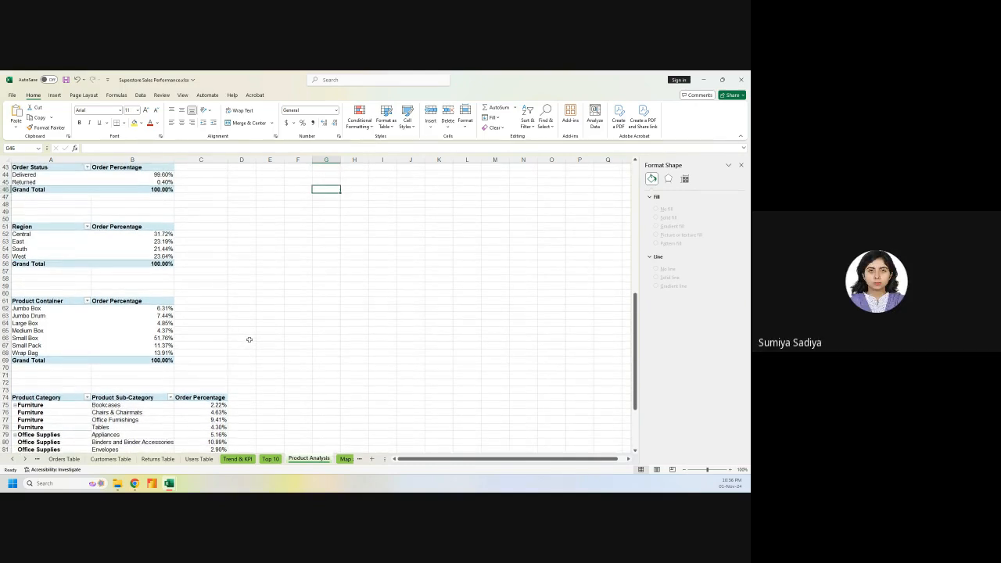
{"action": "scroll", "coordinate": [249, 339], "scroll_direction": "up", "scroll_amount": 4}
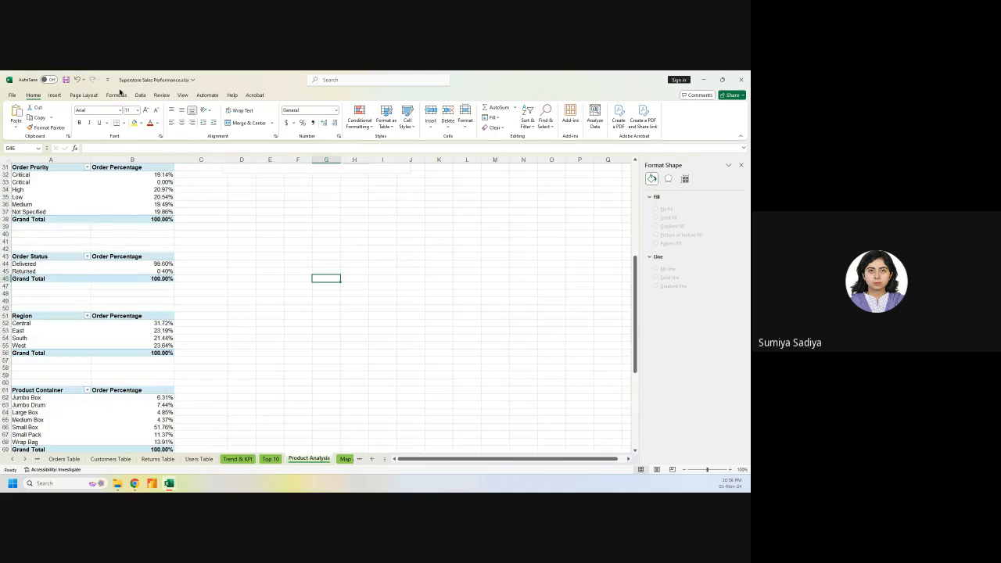
{"action": "scroll", "coordinate": [253, 330], "scroll_direction": "up", "scroll_amount": 3}
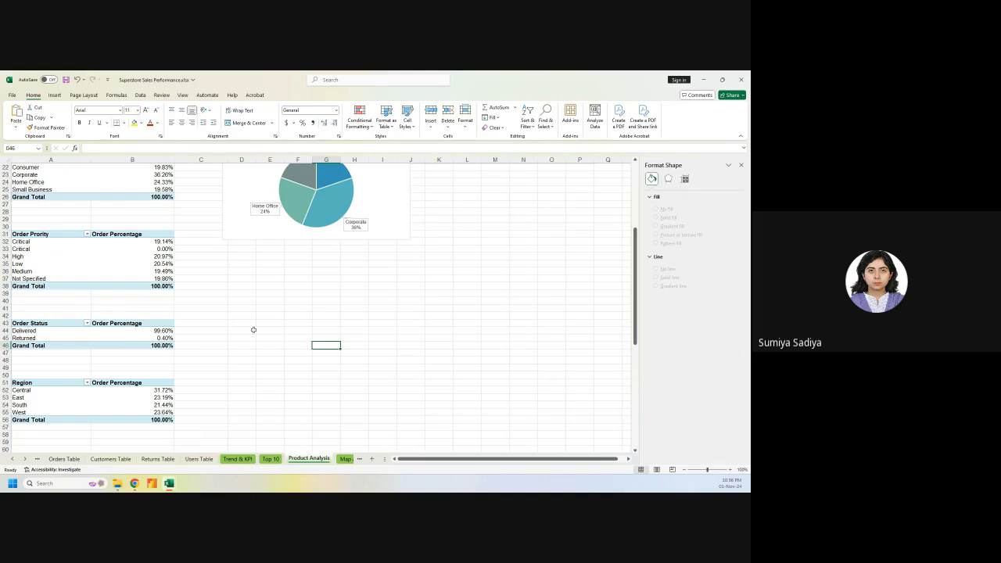
{"action": "scroll", "coordinate": [253, 330], "scroll_direction": "up", "scroll_amount": 4}
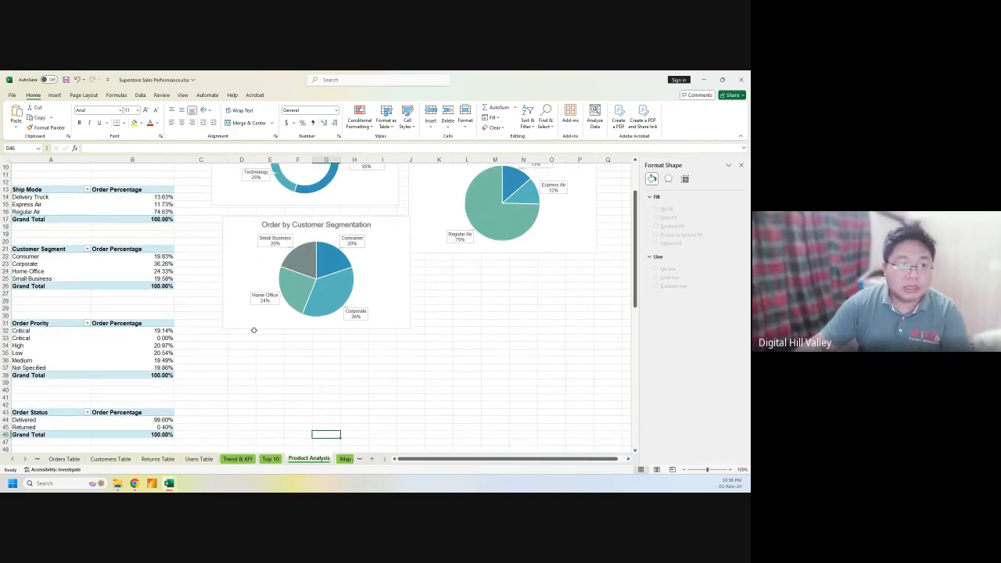
{"action": "scroll", "coordinate": [468, 351], "scroll_direction": "up", "scroll_amount": 2}
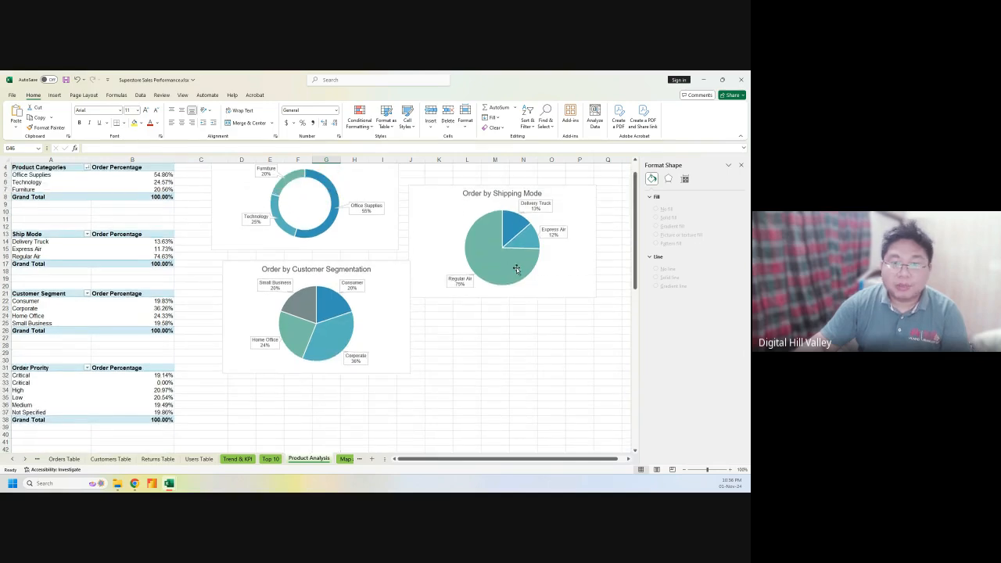
{"action": "mouse_move", "coordinate": [516, 277]}
{"action": "scroll", "coordinate": [329, 250], "scroll_direction": "up", "scroll_amount": 1}
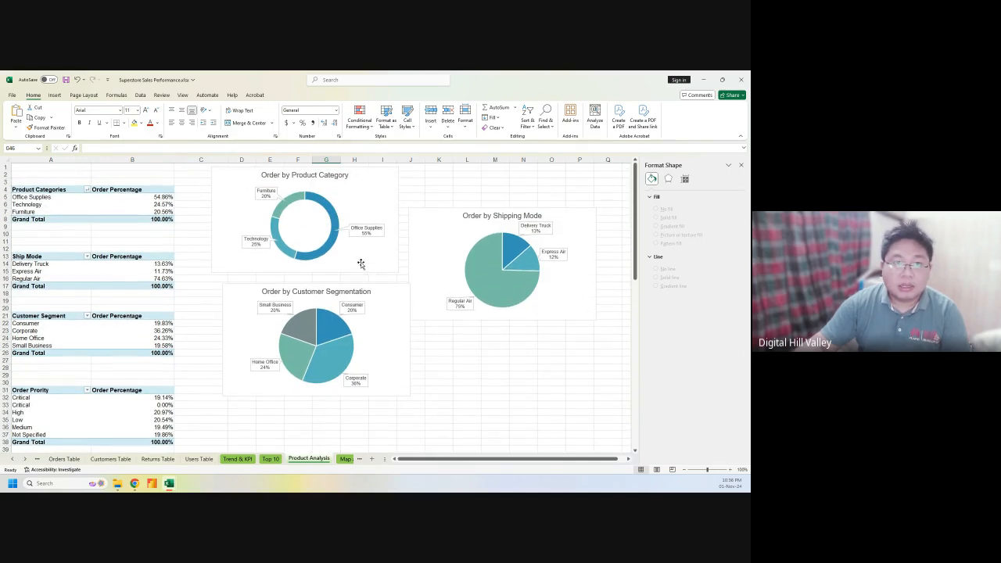
{"action": "scroll", "coordinate": [449, 395], "scroll_direction": "down", "scroll_amount": 3}
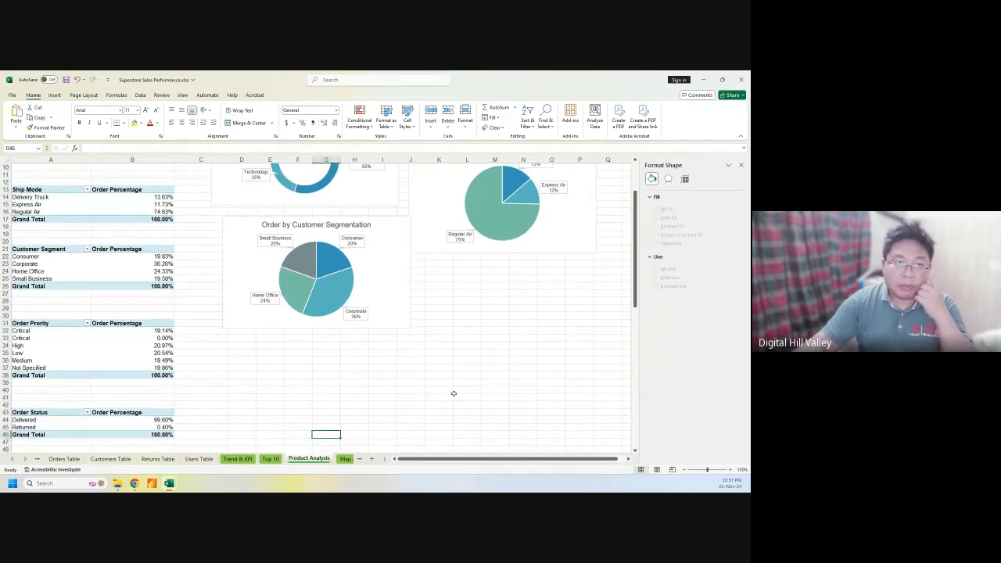
{"action": "scroll", "coordinate": [451, 393], "scroll_direction": "down", "scroll_amount": 1}
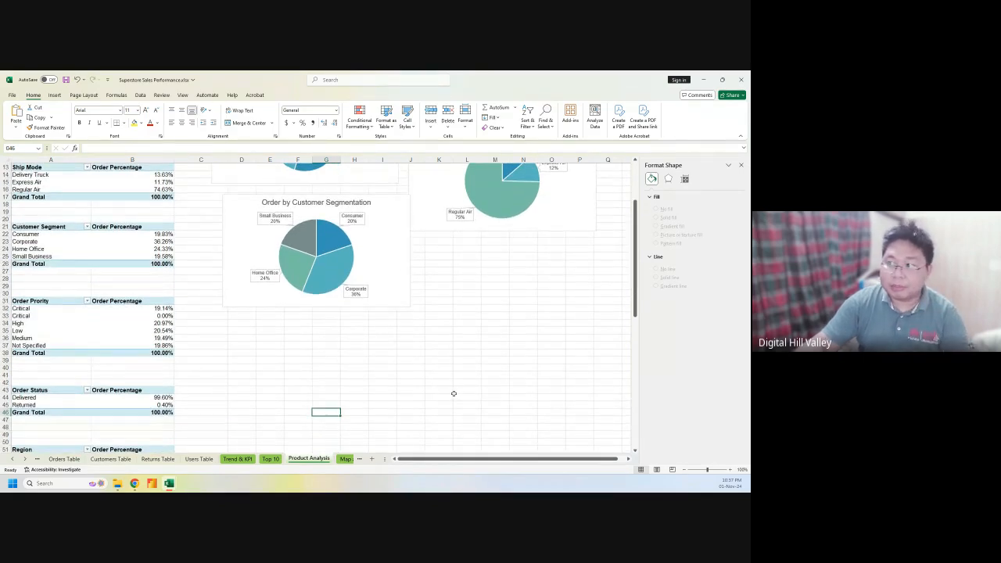
{"action": "scroll", "coordinate": [453, 393], "scroll_direction": "up", "scroll_amount": 1}
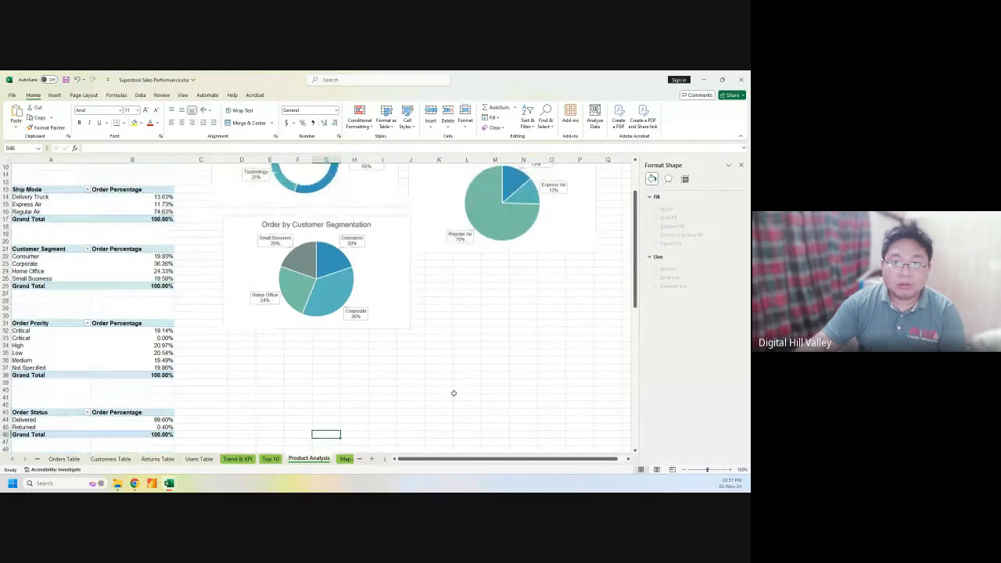
{"action": "scroll", "coordinate": [454, 393], "scroll_direction": "down", "scroll_amount": 4}
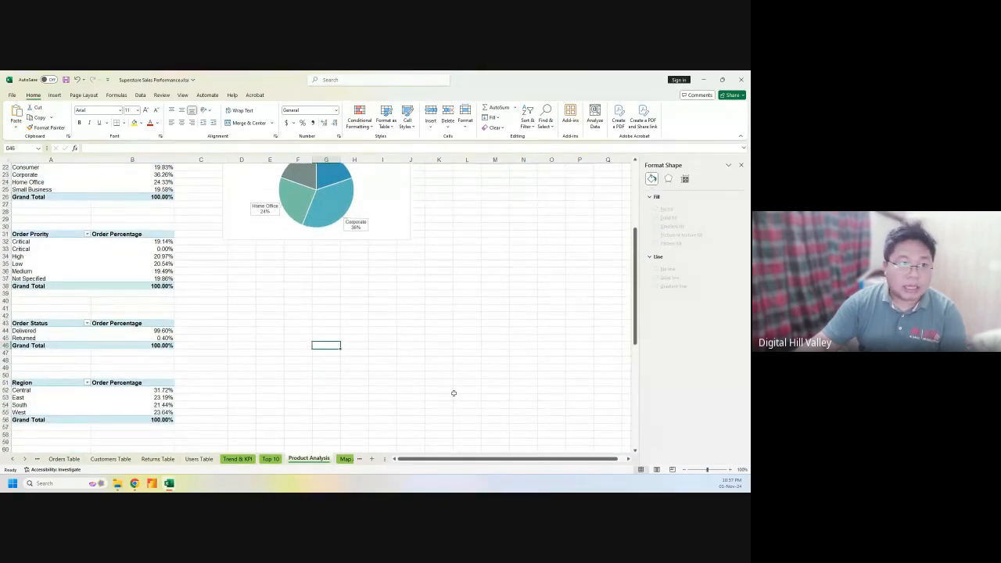
{"action": "scroll", "coordinate": [453, 394], "scroll_direction": "up", "scroll_amount": 1}
{"action": "scroll", "coordinate": [453, 393], "scroll_direction": "down", "scroll_amount": 1}
{"action": "scroll", "coordinate": [453, 393], "scroll_direction": "down", "scroll_amount": 2}
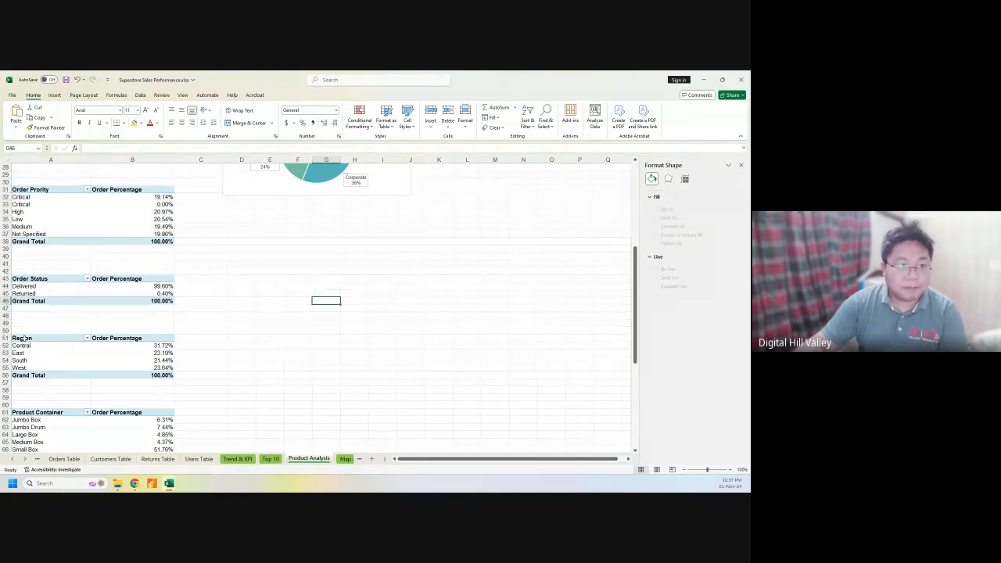
Select the Region pivot range A51:B55 and bring up Recommended Charts
{"action": "left_click_drag", "start_coordinate": [23, 340], "coordinate": [160, 367]}
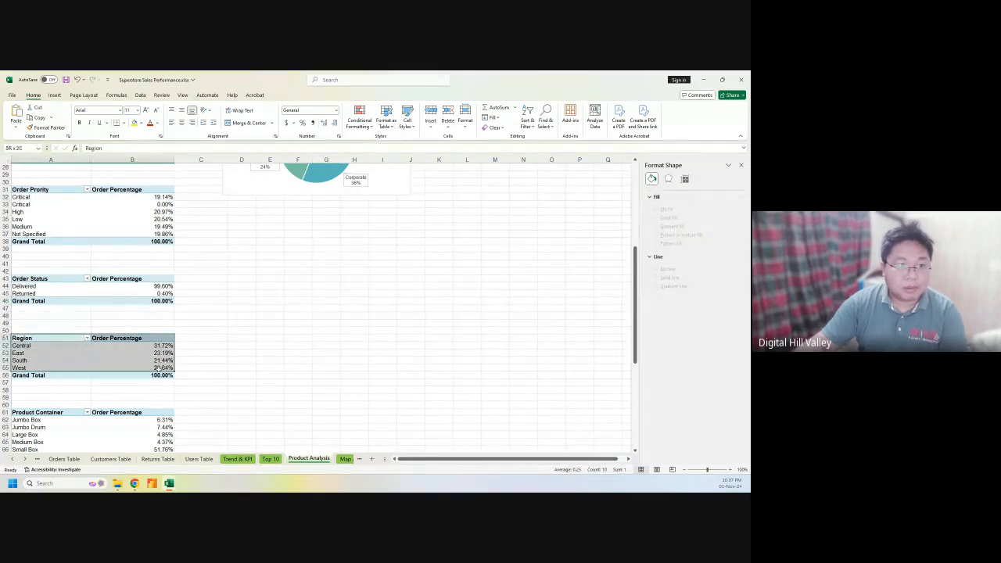
{"action": "left_click", "coordinate": [55, 95]}
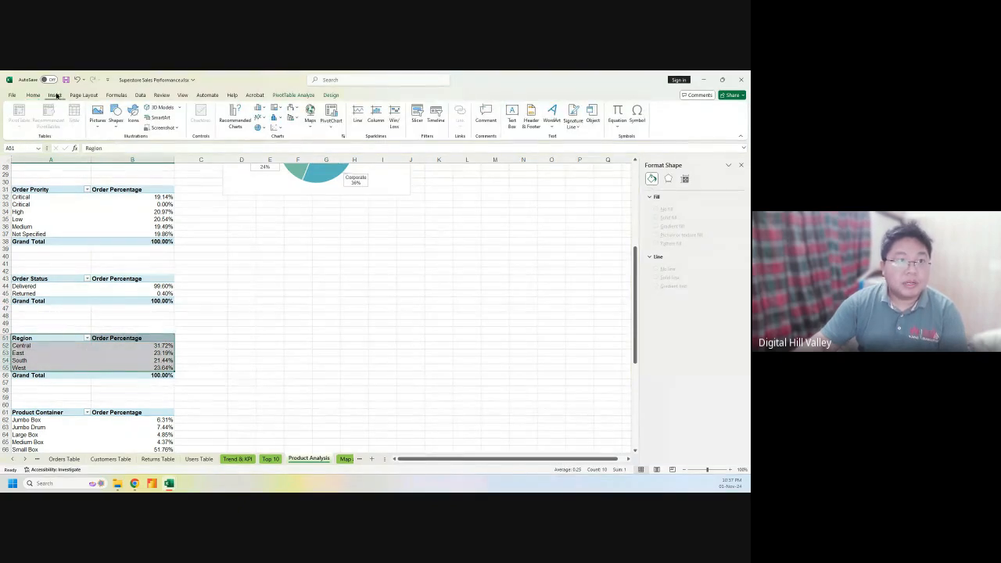
{"action": "left_click", "coordinate": [242, 125]}
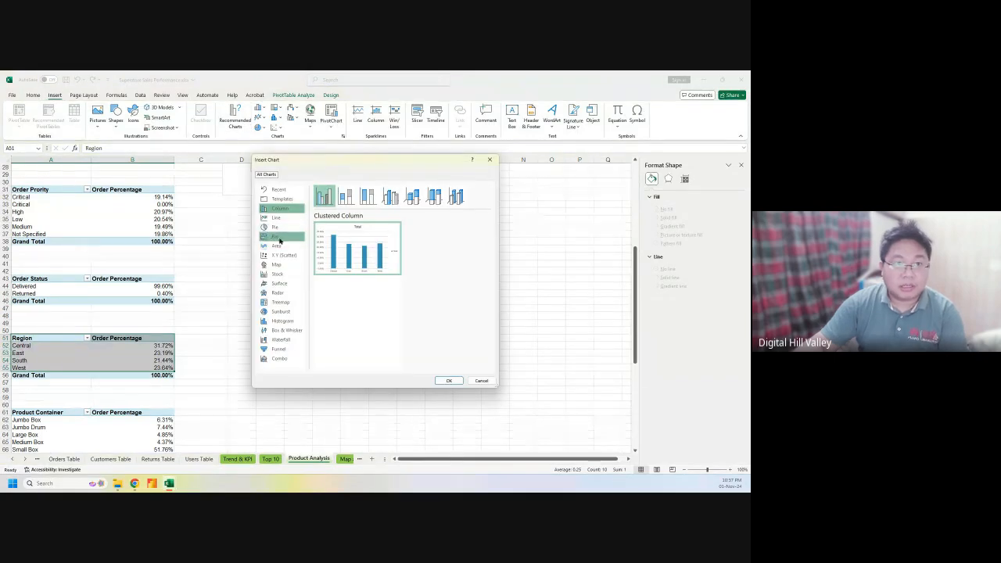
Compare bar, funnel, column and pie previews for the Region data, settling on Clustered Bar
{"action": "left_click", "coordinate": [279, 237]}
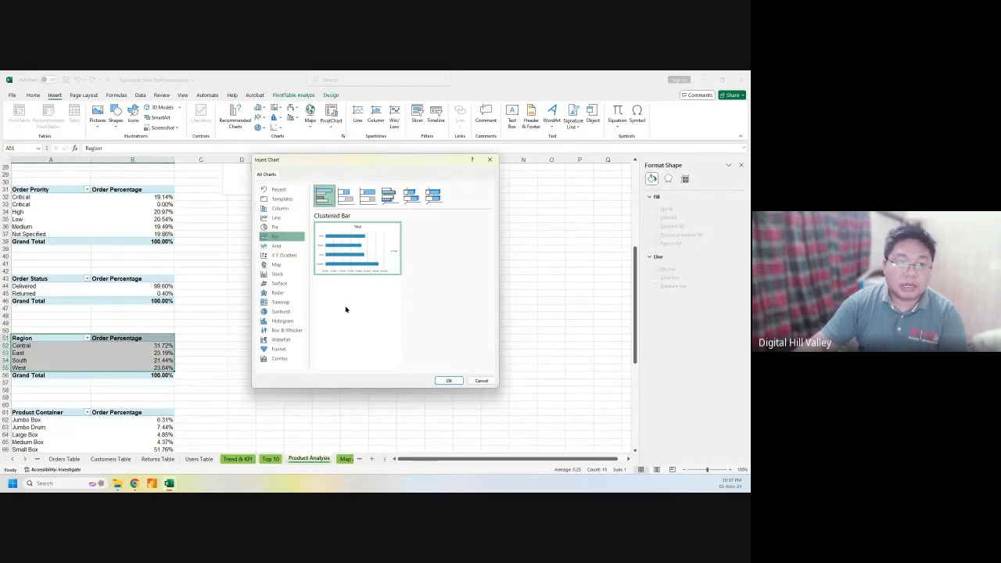
{"action": "left_click", "coordinate": [297, 349]}
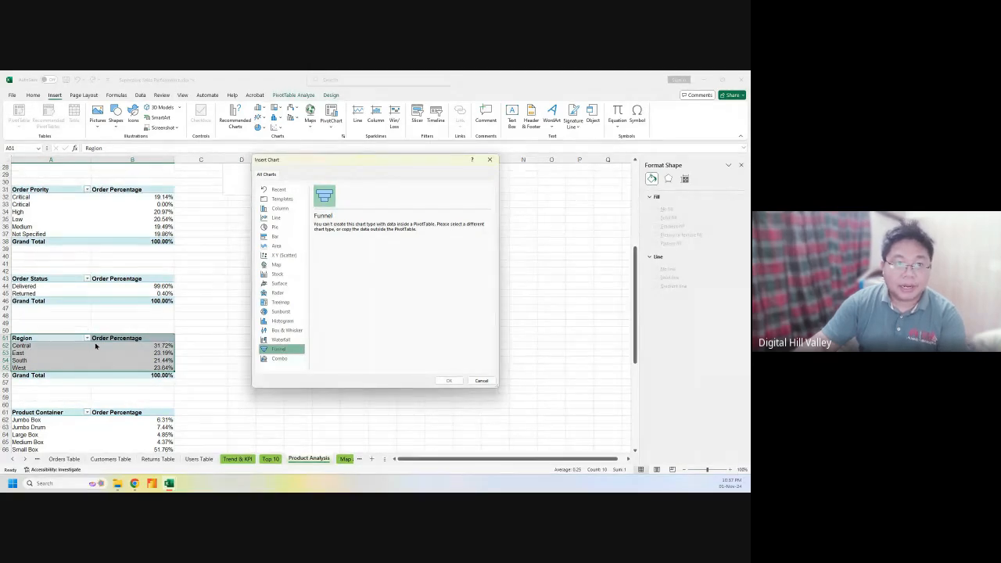
{"action": "left_click", "coordinate": [275, 208]}
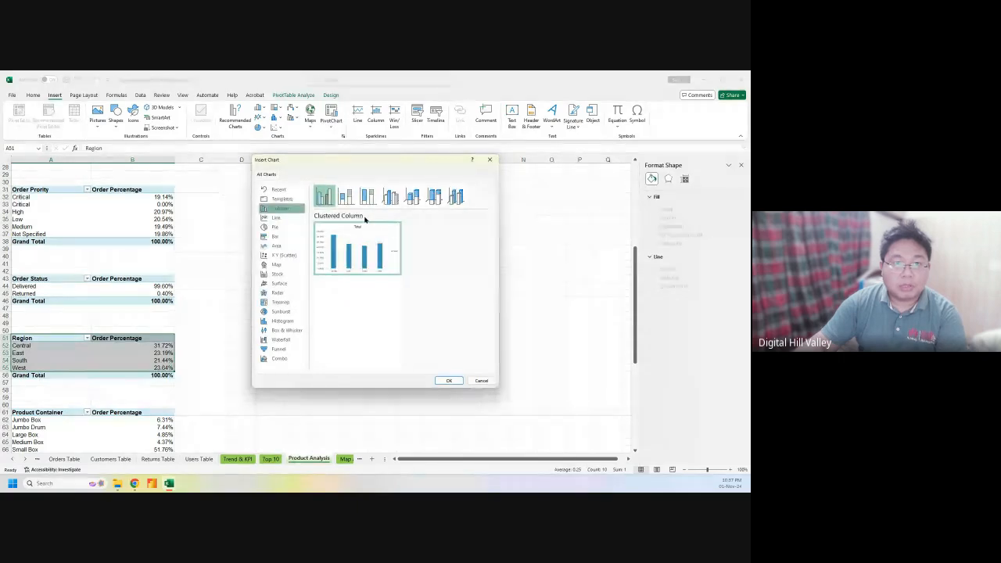
{"action": "left_click", "coordinate": [274, 227]}
{"action": "left_click", "coordinate": [276, 237]}
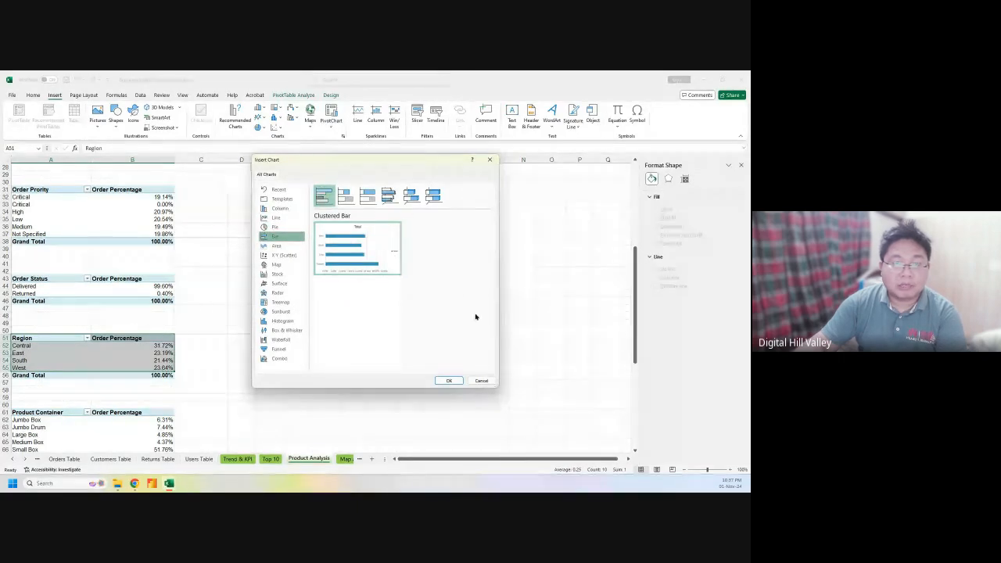
Insert the clustered bar PivotChart, hide its field buttons, add percentage data labels and remove the legend
{"action": "left_click", "coordinate": [448, 380]}
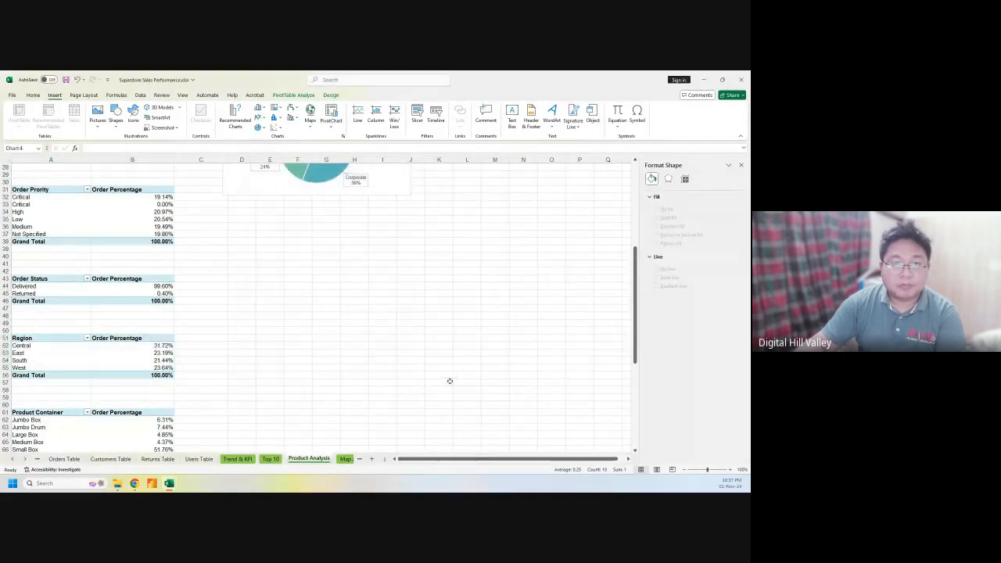
{"action": "left_click", "coordinate": [444, 114]}
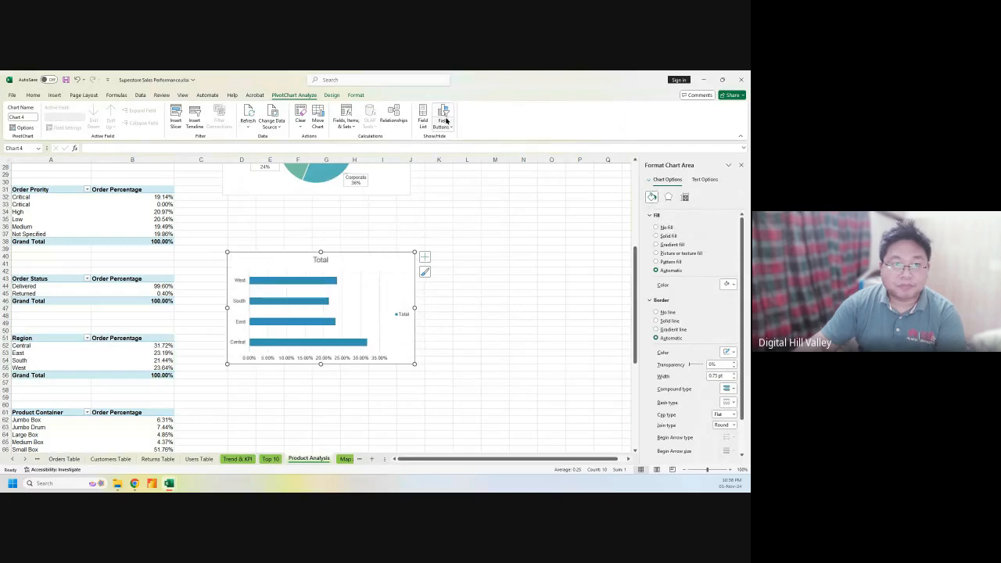
{"action": "left_click", "coordinate": [424, 258]}
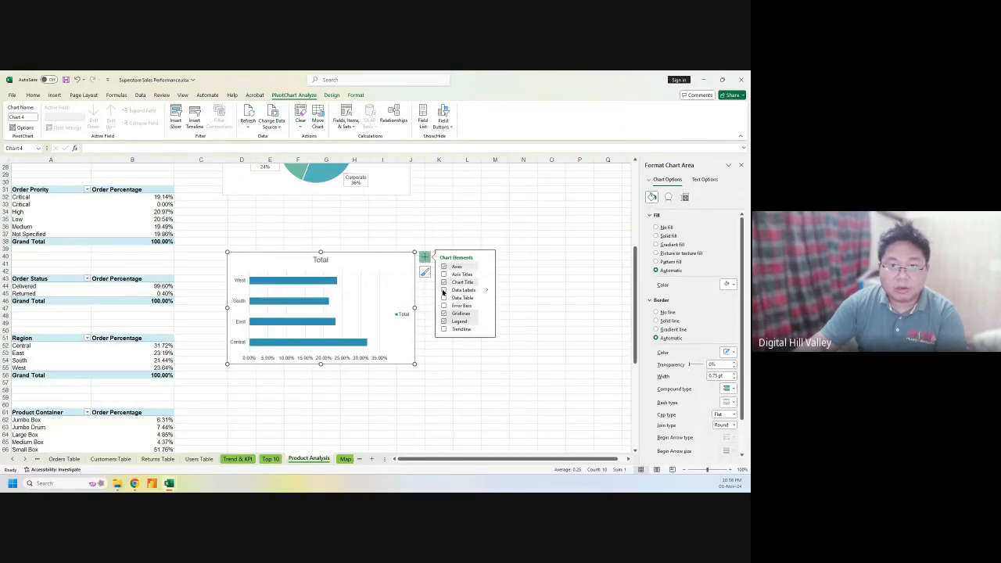
{"action": "left_click", "coordinate": [443, 290]}
{"action": "left_click", "coordinate": [488, 291]}
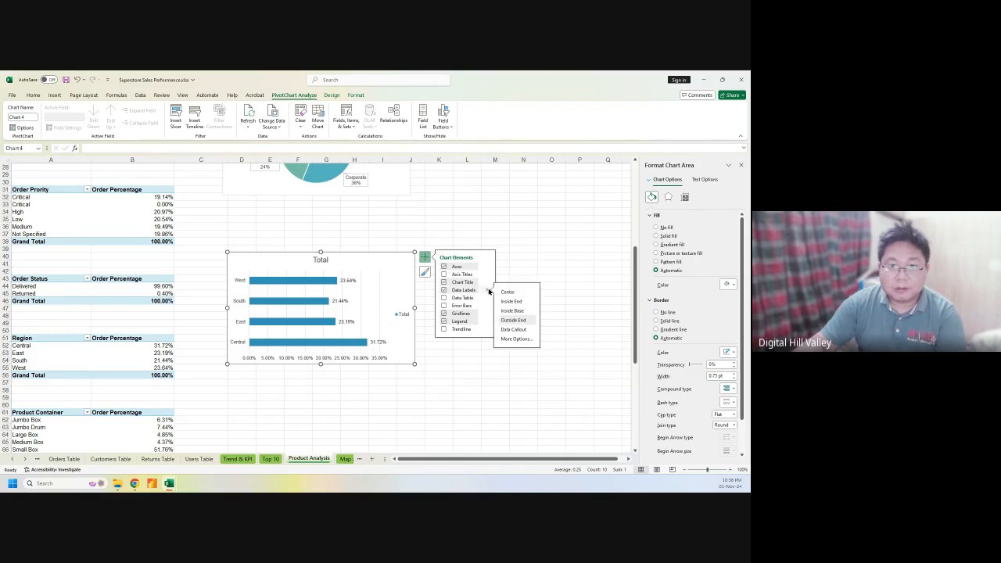
{"action": "left_click", "coordinate": [460, 329]}
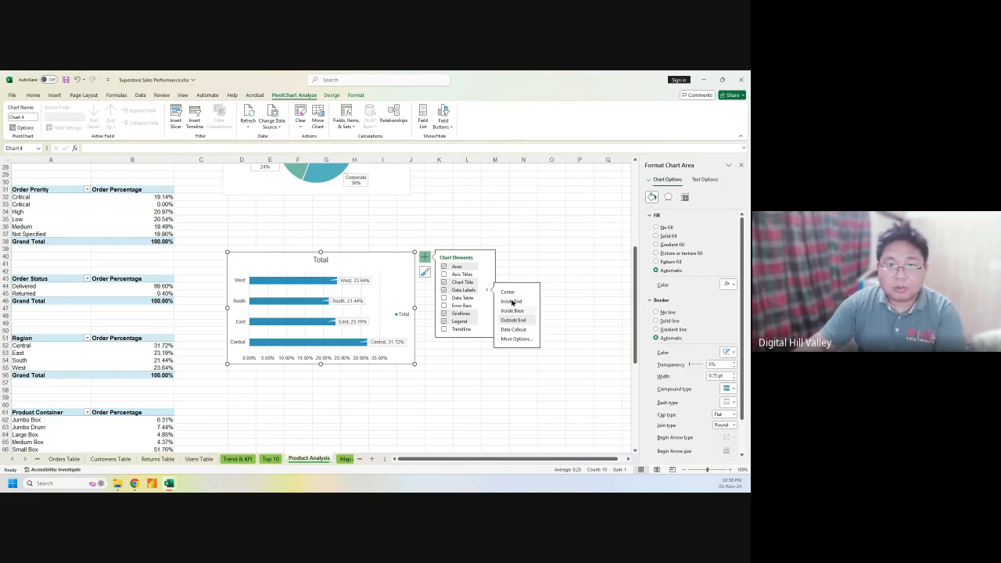
{"action": "left_click", "coordinate": [444, 321]}
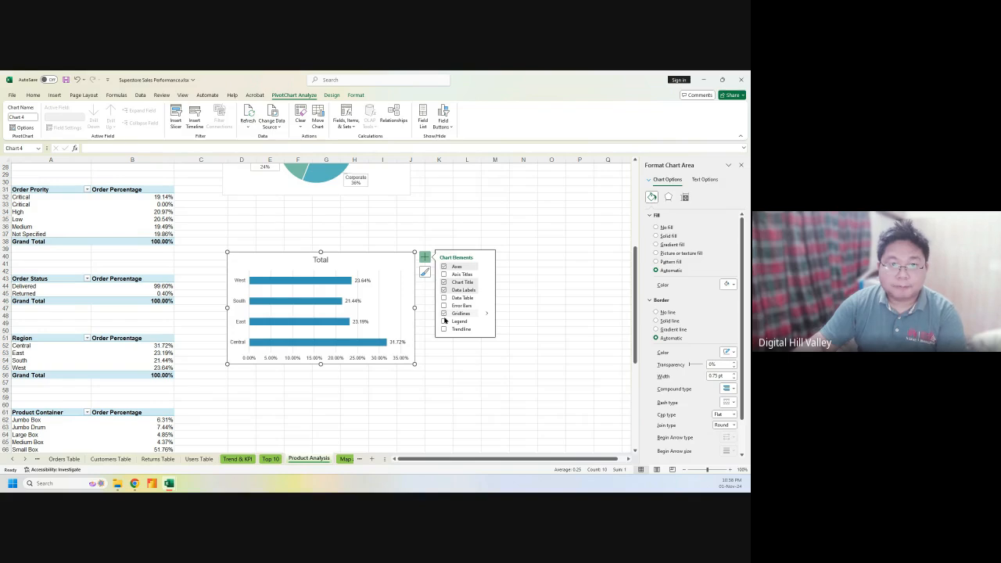
Move the bar chart beside the segmentation pie and title it 'Region wise Orders'
{"action": "left_click_drag", "start_coordinate": [359, 259], "coordinate": [544, 192]}
{"action": "scroll", "coordinate": [387, 363], "scroll_direction": "up", "scroll_amount": 5}
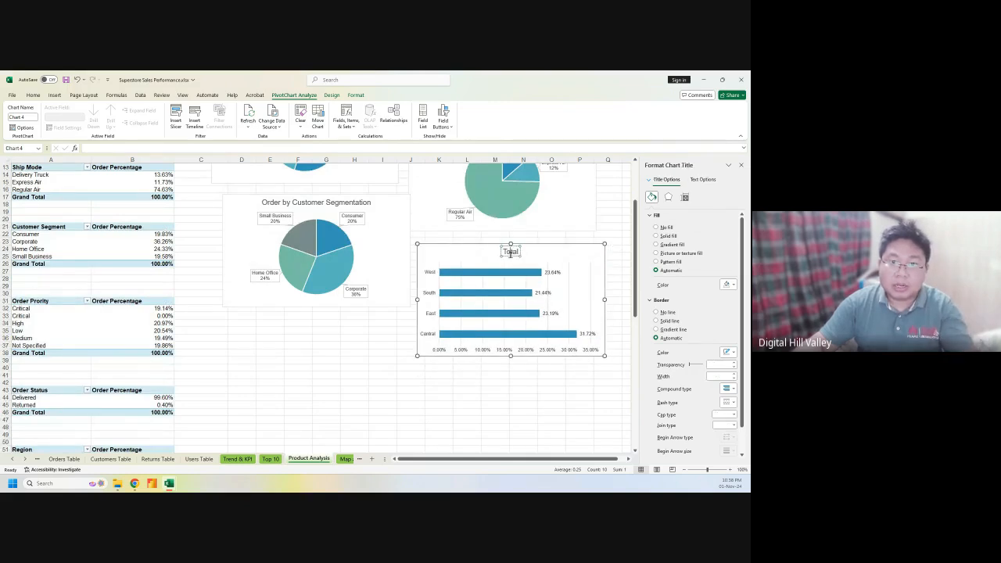
{"action": "double_click", "coordinate": [510, 252]}
{"action": "type", "text": "Region"}
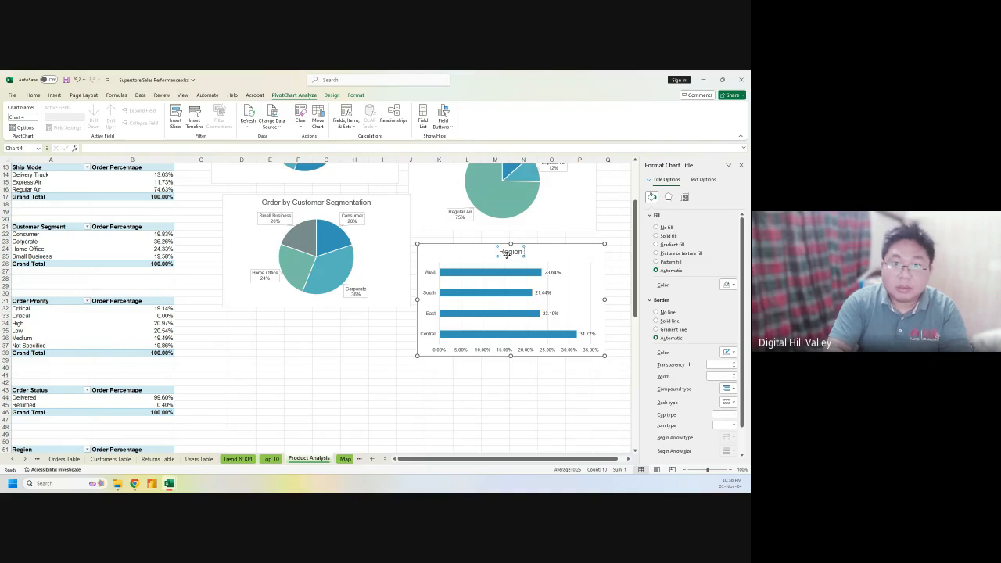
{"action": "type", "text": " wise Orders"}
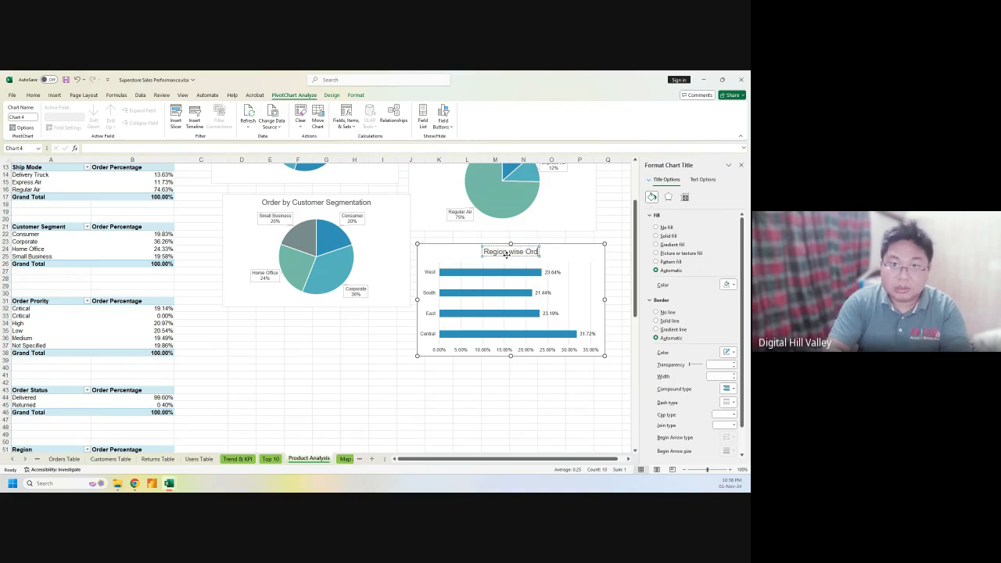
{"action": "left_click", "coordinate": [357, 396]}
{"action": "scroll", "coordinate": [353, 400], "scroll_direction": "down", "scroll_amount": 5}
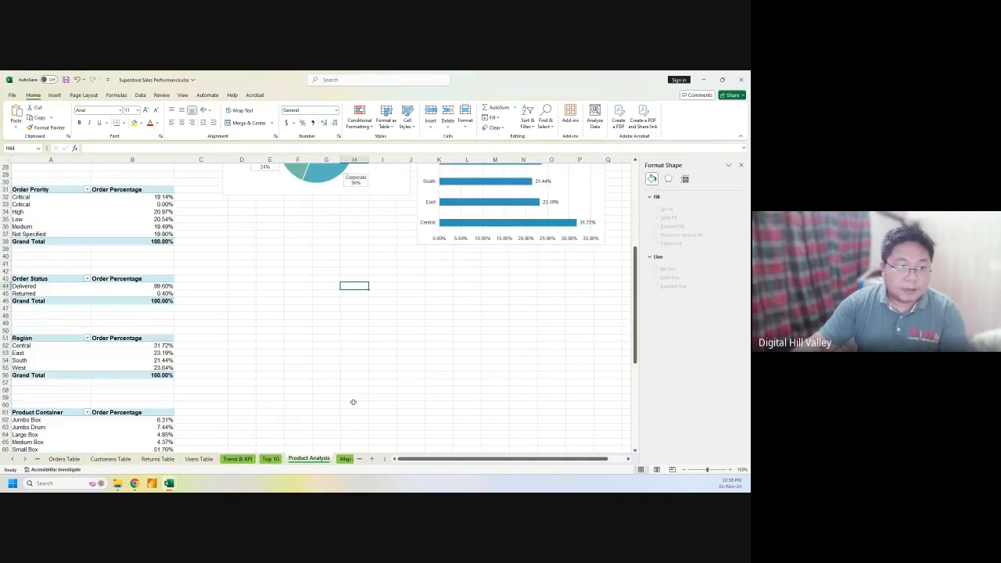
Copy the Product Category pivot table A74:C91 and paste it as a plain table at E74
{"action": "scroll", "coordinate": [353, 402], "scroll_direction": "down", "scroll_amount": 4}
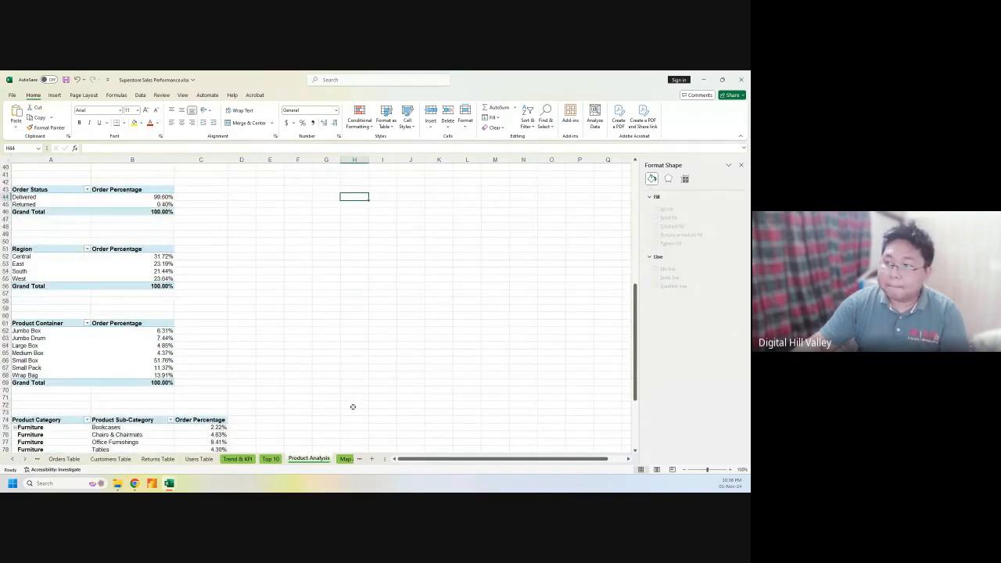
{"action": "scroll", "coordinate": [352, 407], "scroll_direction": "down", "scroll_amount": 2}
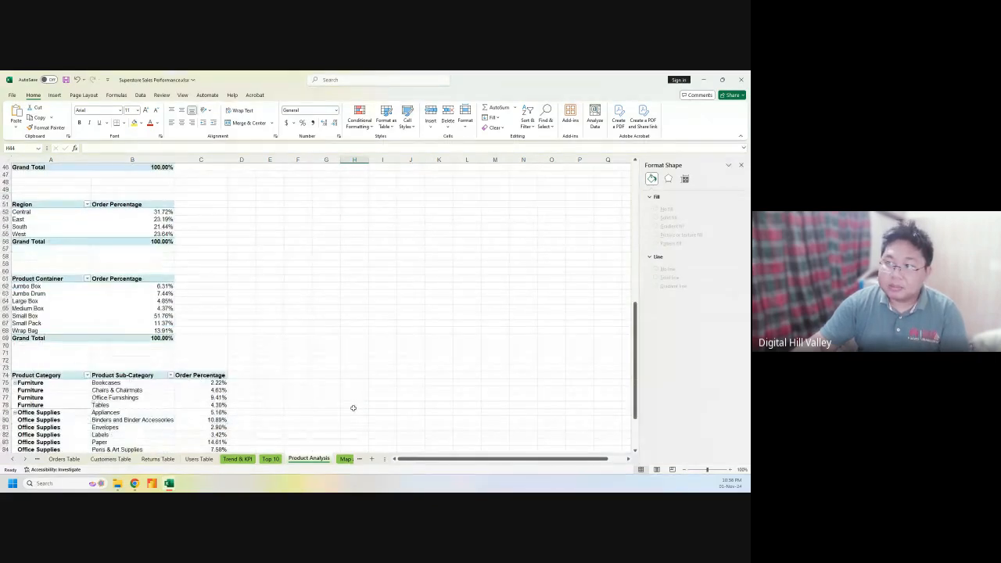
{"action": "scroll", "coordinate": [352, 407], "scroll_direction": "down", "scroll_amount": 5}
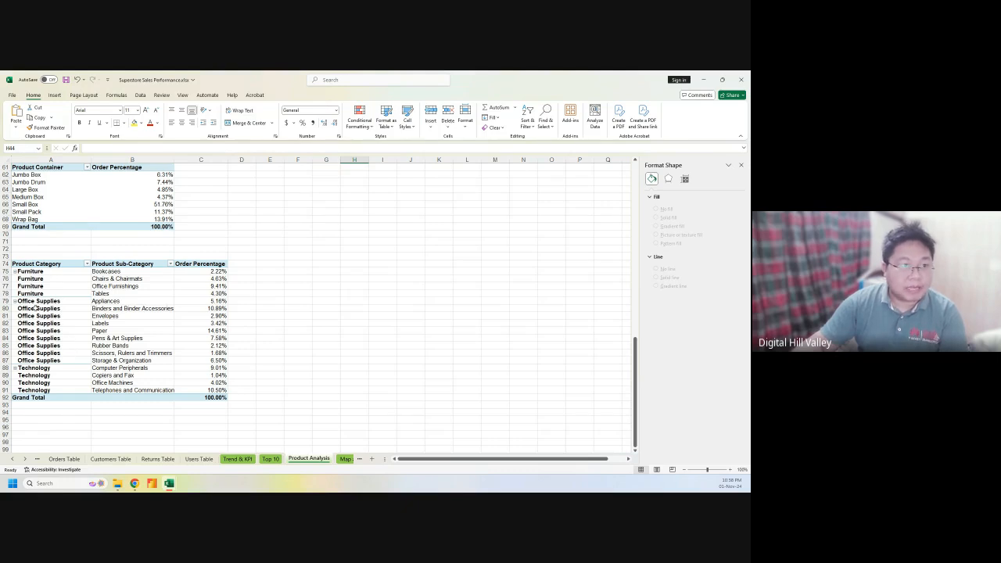
{"action": "left_click", "coordinate": [30, 271]}
{"action": "left_click_drag", "start_coordinate": [31, 264], "coordinate": [213, 390]}
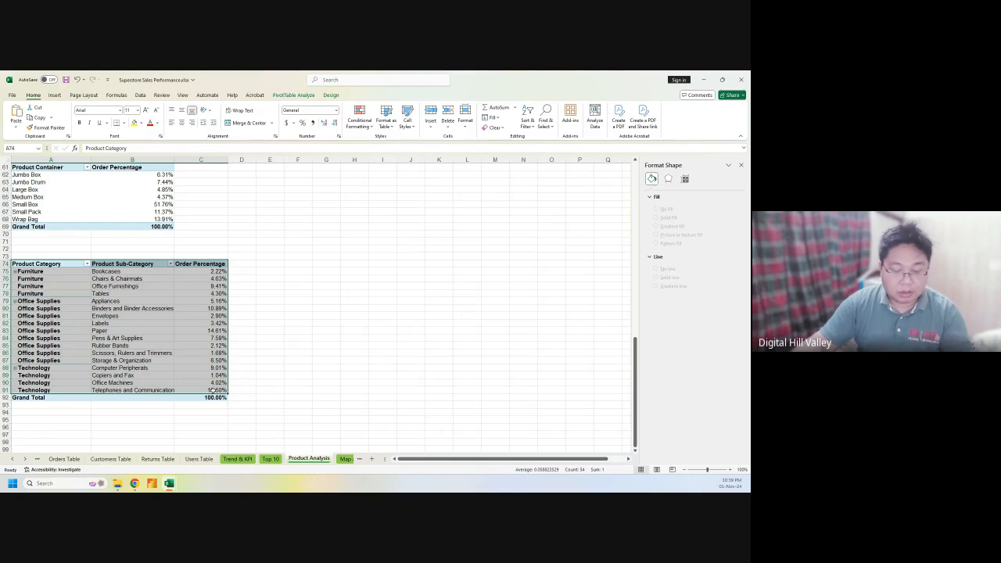
{"action": "key", "text": "ctrl+c"}
{"action": "left_click", "coordinate": [269, 266]}
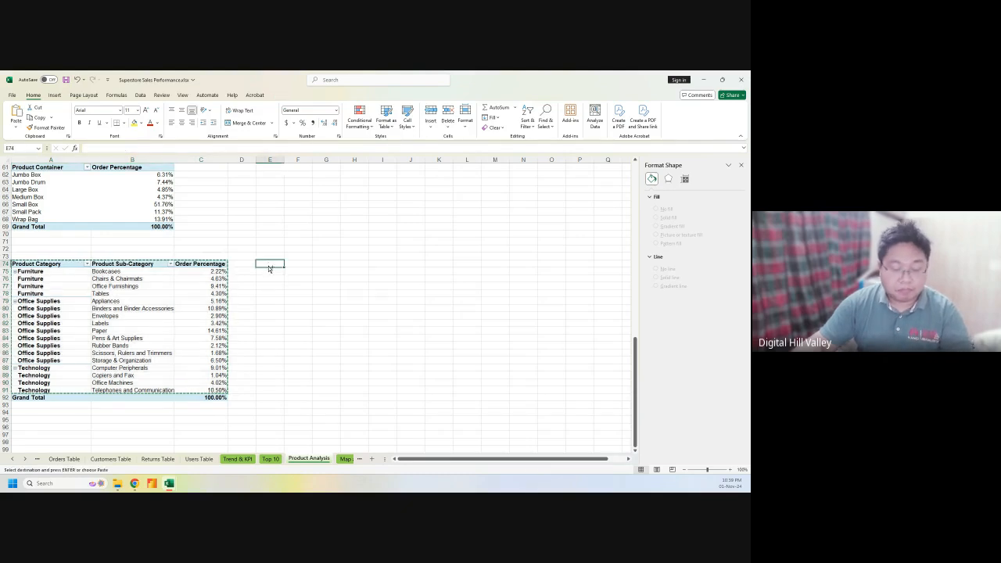
{"action": "key", "text": "ctrl+v"}
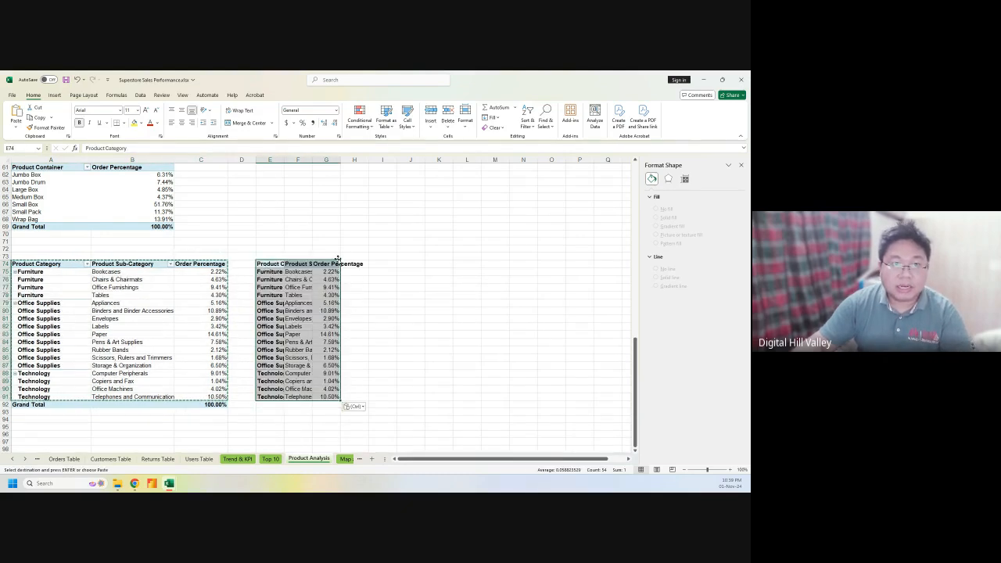
Widen columns E and F to fit the names, then select E74:G91
{"action": "left_click_drag", "start_coordinate": [282, 165], "coordinate": [375, 159]}
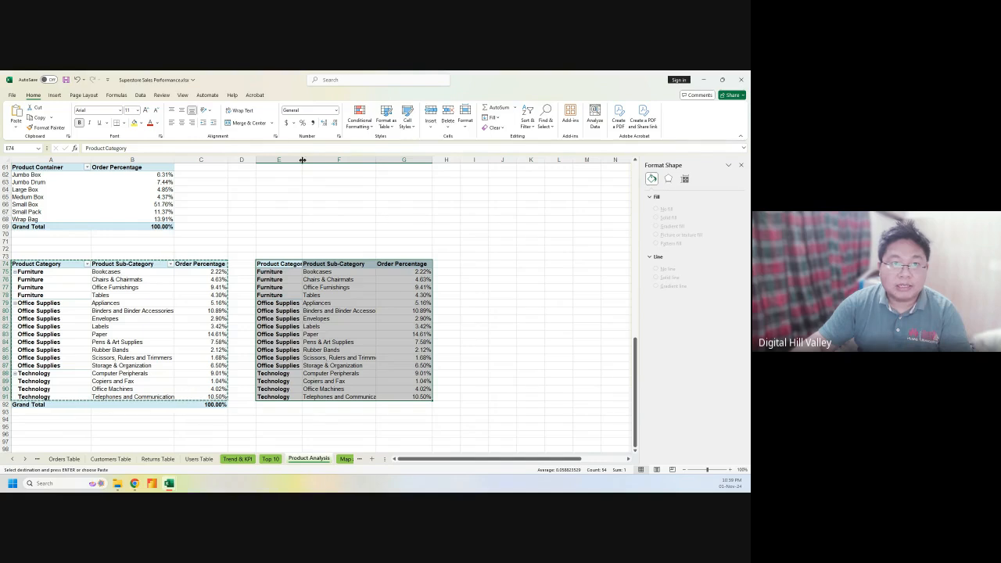
{"action": "left_click_drag", "start_coordinate": [305, 160], "coordinate": [324, 161]}
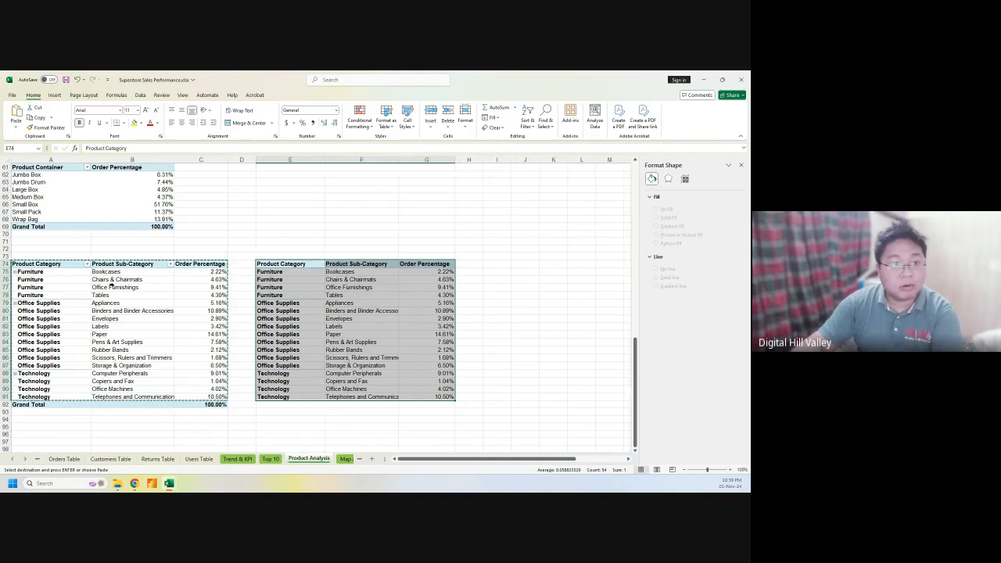
{"action": "left_click", "coordinate": [287, 250]}
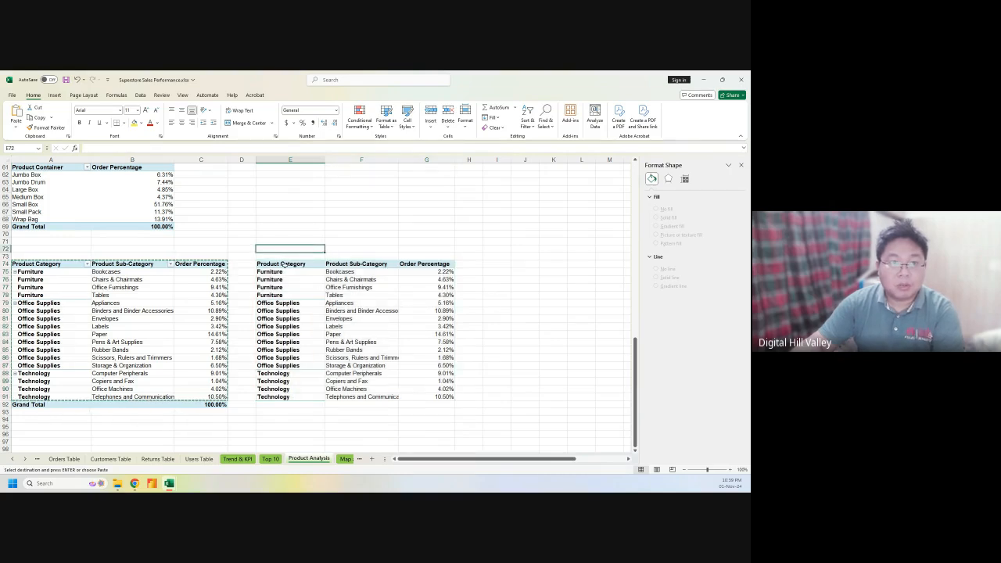
{"action": "left_click_drag", "start_coordinate": [284, 265], "coordinate": [441, 399]}
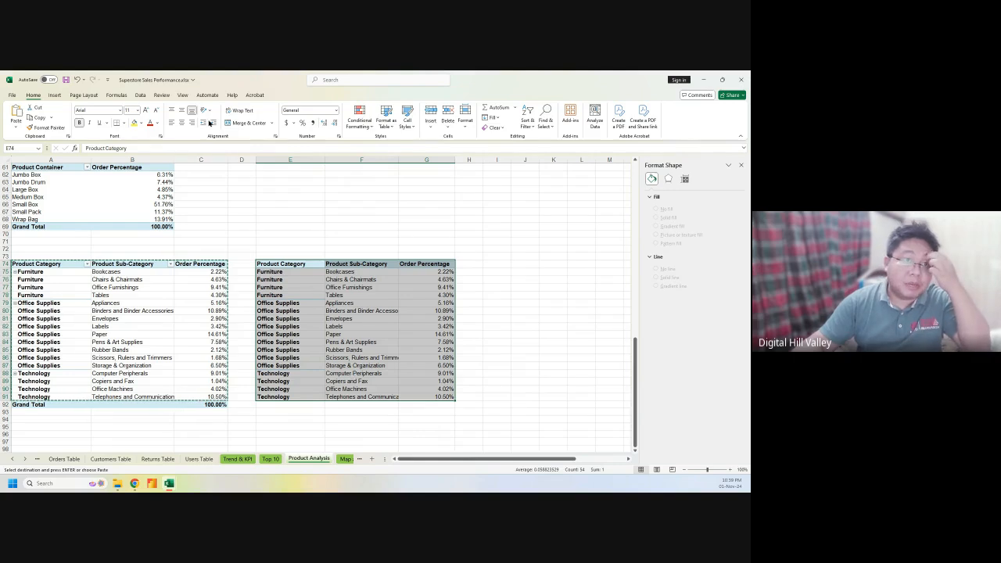
Insert a Treemap chart of the copied E74:G91 category and sub-category percentages
{"action": "left_click", "coordinate": [53, 95]}
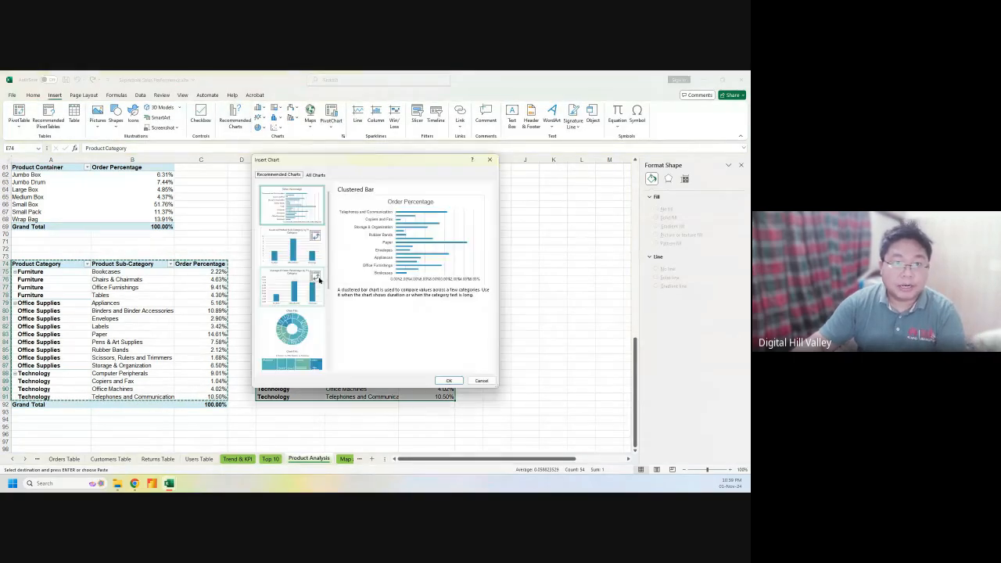
{"action": "left_click", "coordinate": [315, 178]}
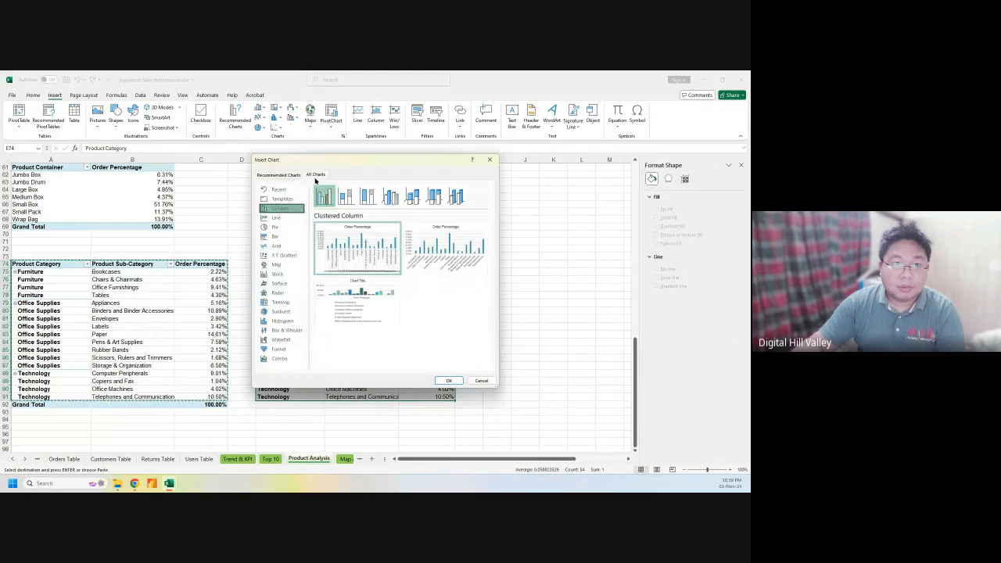
{"action": "left_click", "coordinate": [280, 302]}
{"action": "mouse_move", "coordinate": [358, 247]}
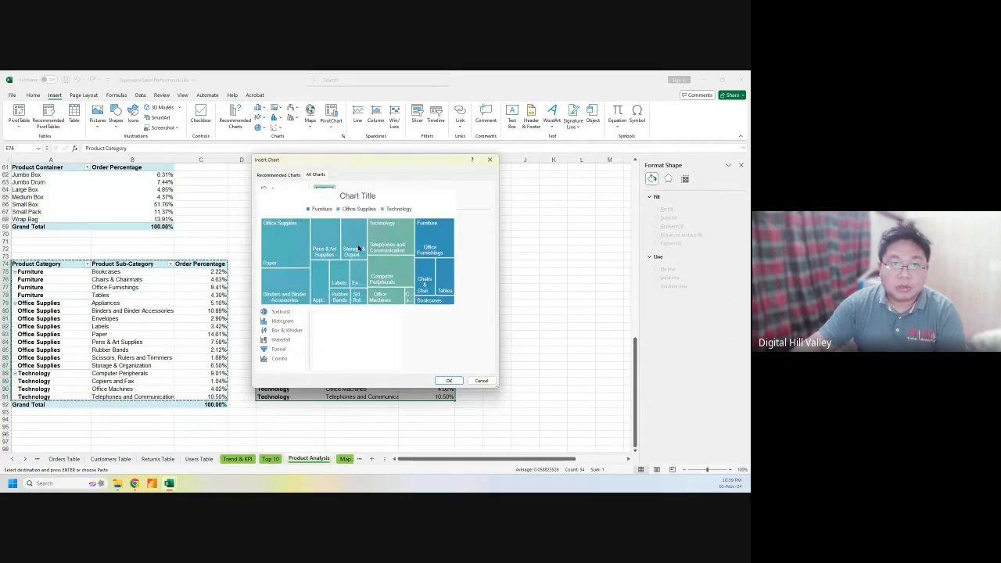
{"action": "left_click", "coordinate": [449, 380]}
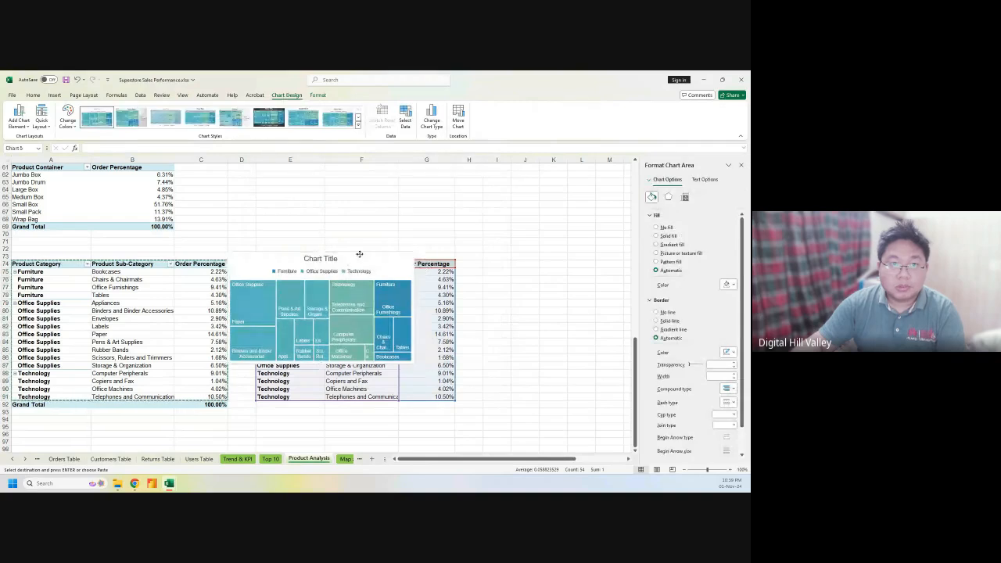
Turn off the treemap's legend
{"action": "left_click_drag", "start_coordinate": [438, 224], "coordinate": [436, 226]}
{"action": "left_click", "coordinate": [520, 224]}
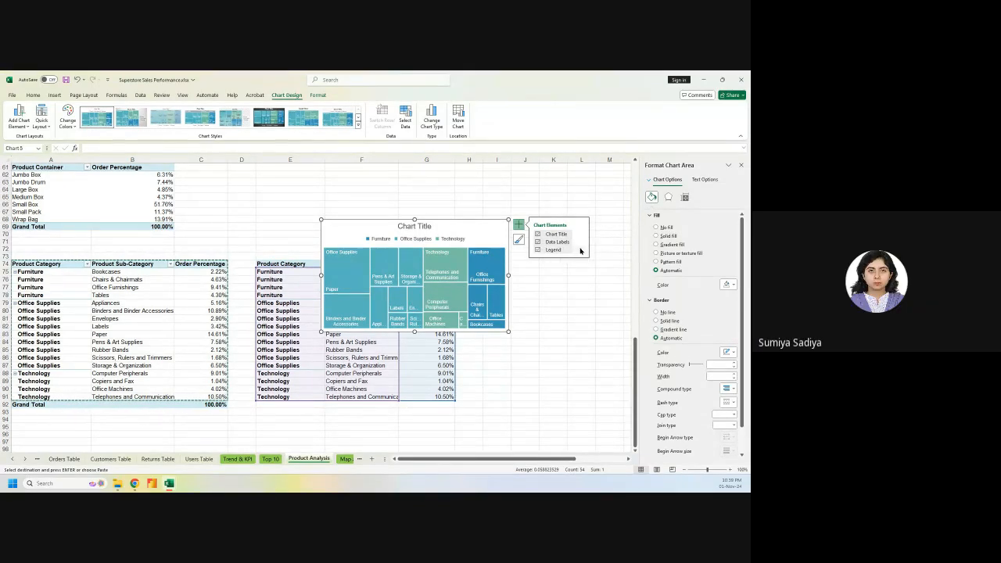
{"action": "left_click", "coordinate": [537, 250]}
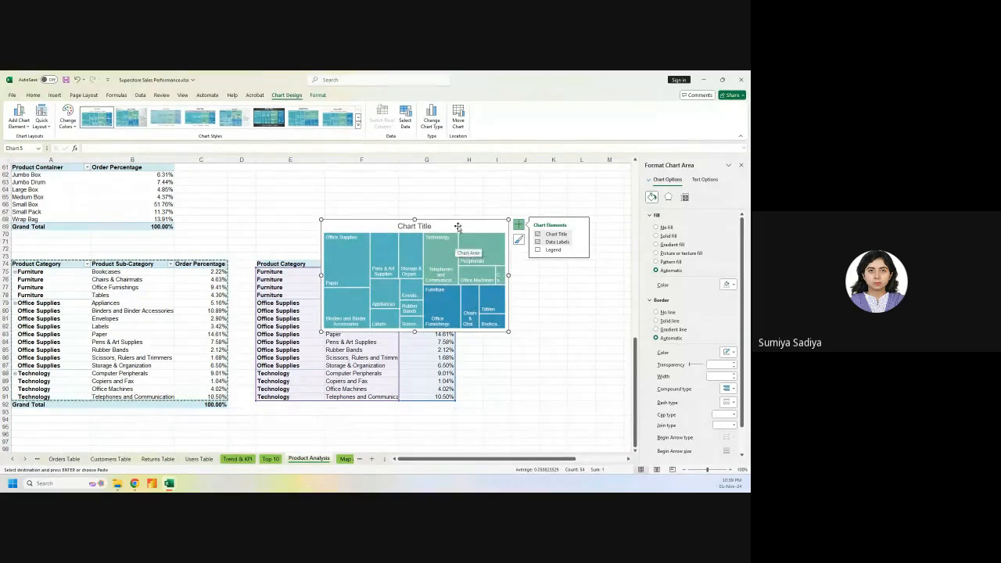
Drag the treemap to the right of the copied table, beside rows 74–88
{"action": "left_click_drag", "start_coordinate": [457, 227], "coordinate": [397, 171]}
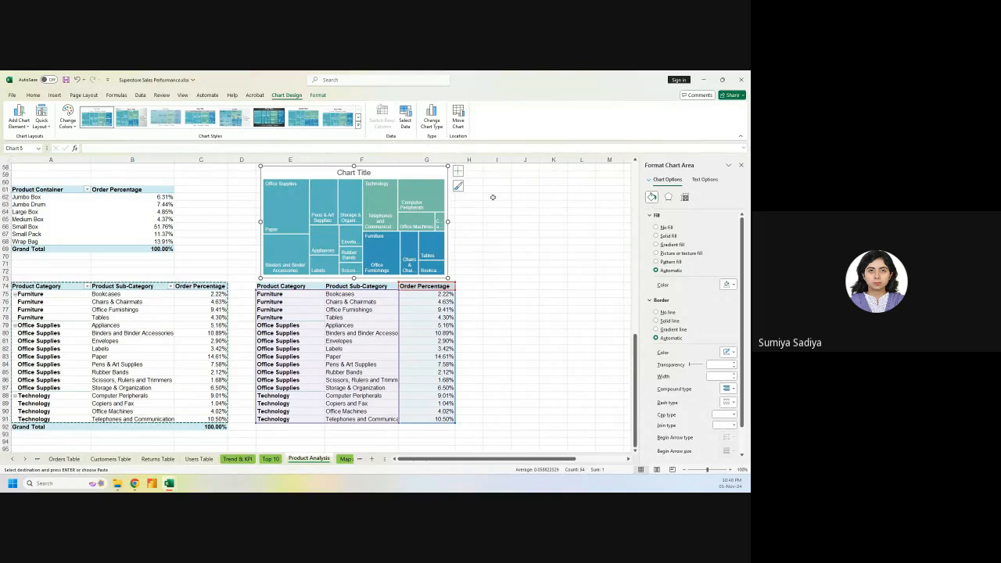
{"action": "left_click", "coordinate": [458, 171]}
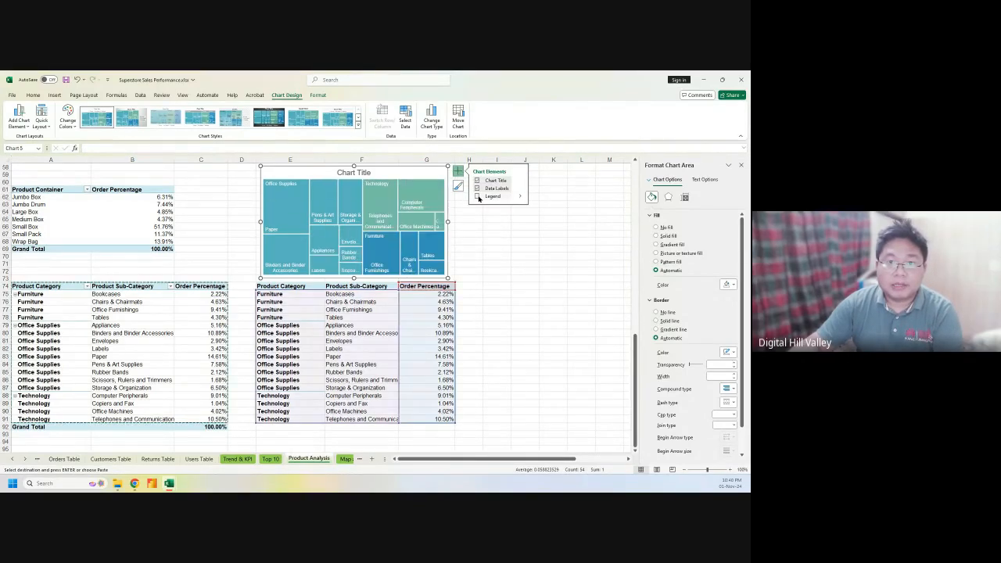
{"action": "mouse_move", "coordinate": [520, 198]}
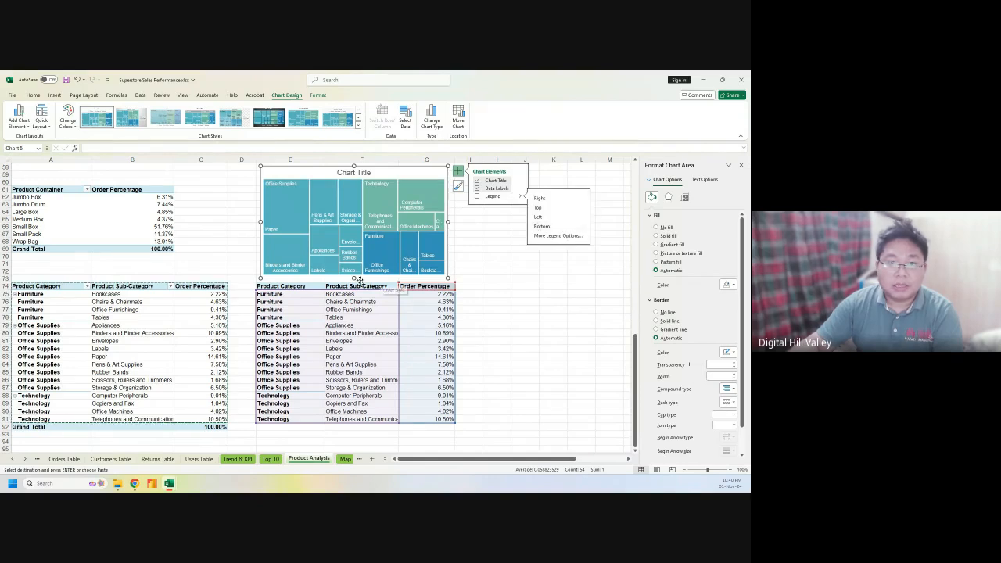
{"action": "left_click", "coordinate": [497, 279]}
{"action": "left_click", "coordinate": [375, 171]}
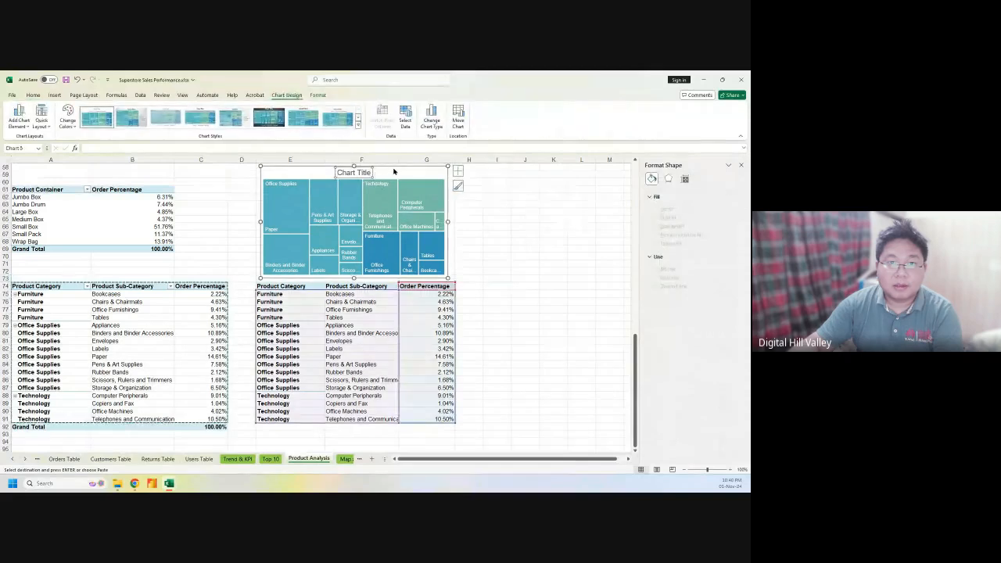
{"action": "left_click_drag", "start_coordinate": [382, 167], "coordinate": [577, 286]}
Enlarge the treemap and show its legend at the bottom
{"action": "left_click", "coordinate": [741, 172]}
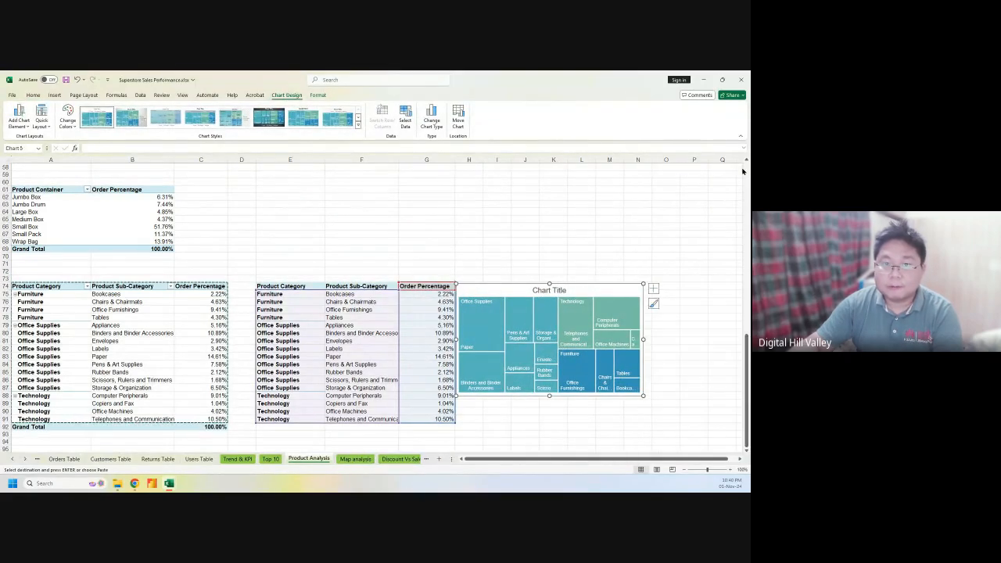
{"action": "left_click_drag", "start_coordinate": [642, 285], "coordinate": [713, 241]}
{"action": "left_click_drag", "start_coordinate": [583, 395], "coordinate": [584, 415]}
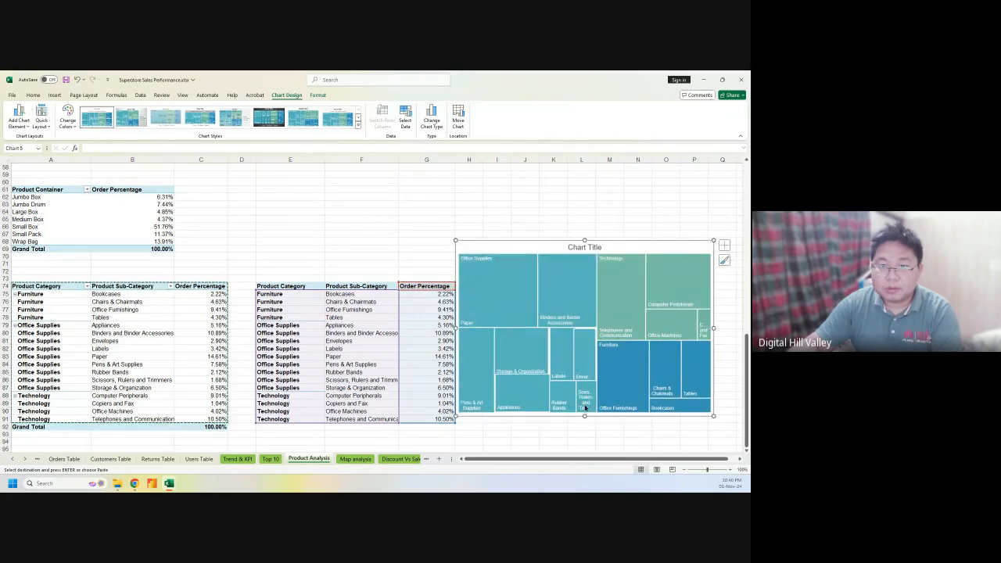
{"action": "left_click", "coordinate": [723, 247]}
{"action": "left_click", "coordinate": [397, 271]}
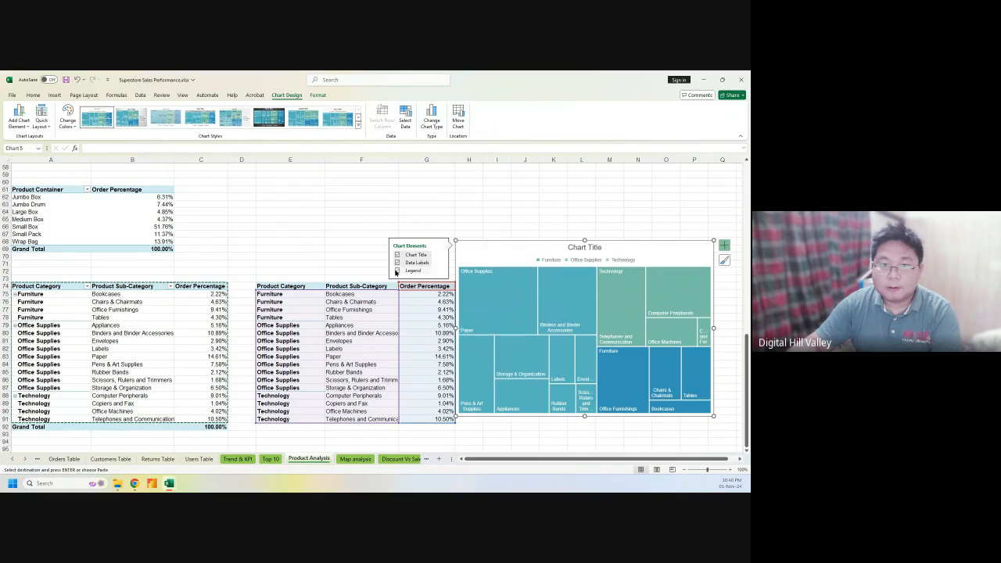
{"action": "left_click", "coordinate": [440, 271]}
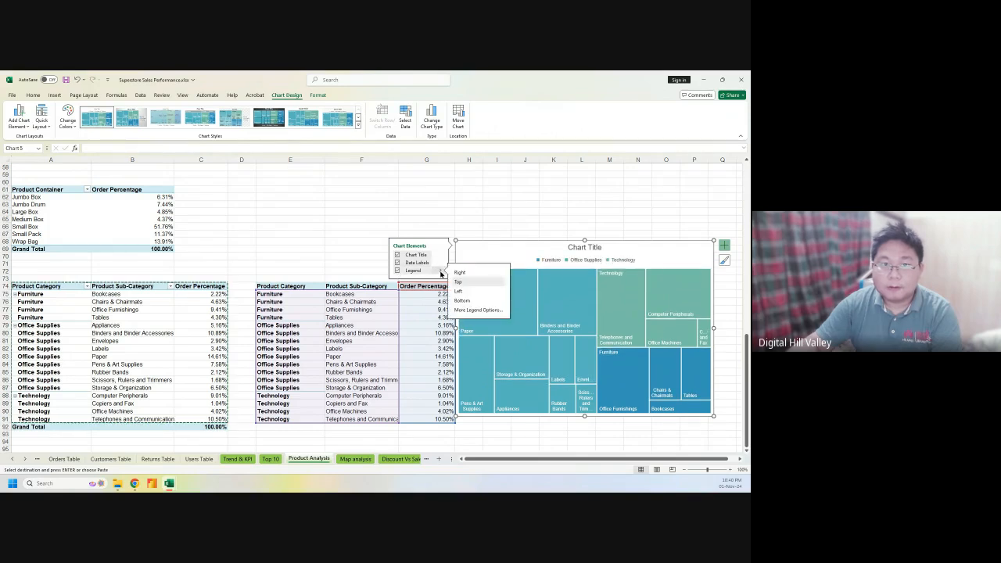
{"action": "left_click", "coordinate": [462, 300]}
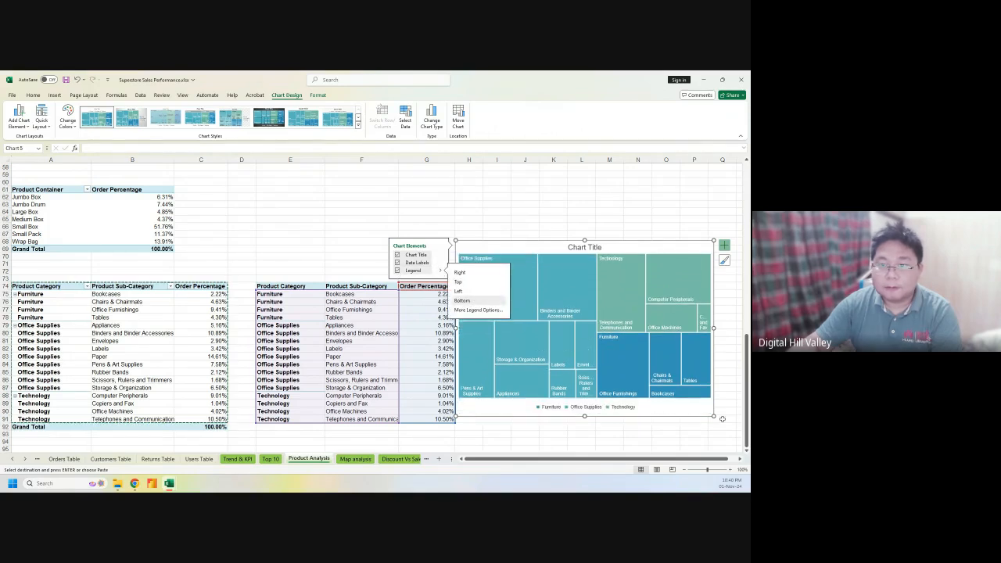
Shrink the treemap slightly and place it above the copied table across columns E–H
{"action": "left_click_drag", "start_coordinate": [714, 417], "coordinate": [669, 390]}
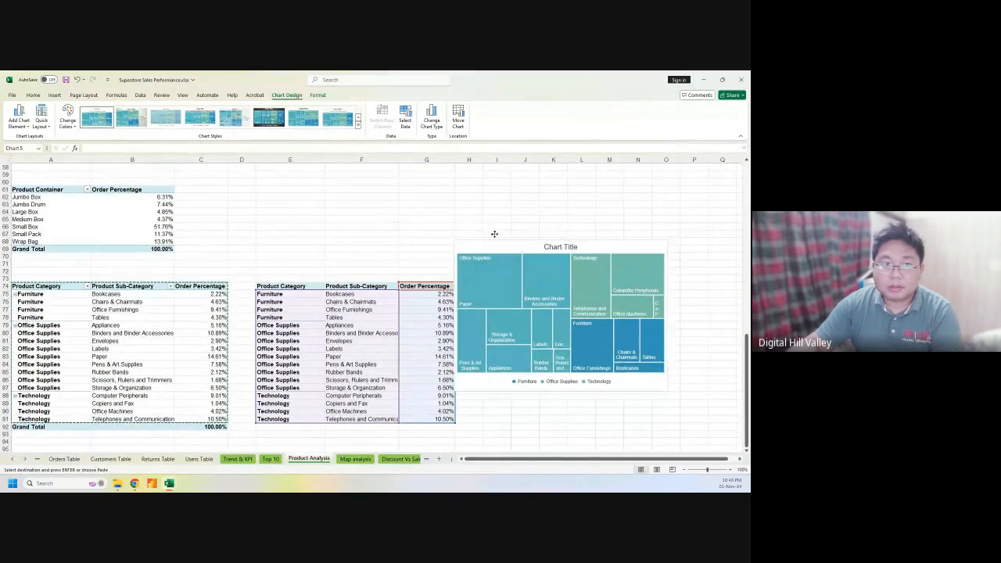
{"action": "left_click_drag", "start_coordinate": [485, 241], "coordinate": [320, 193]}
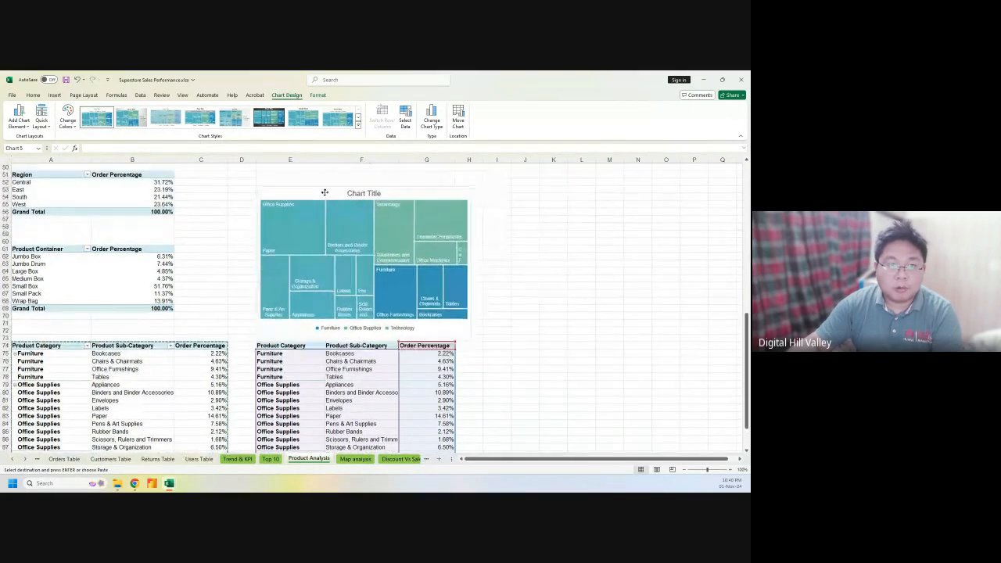
{"action": "left_click", "coordinate": [563, 277]}
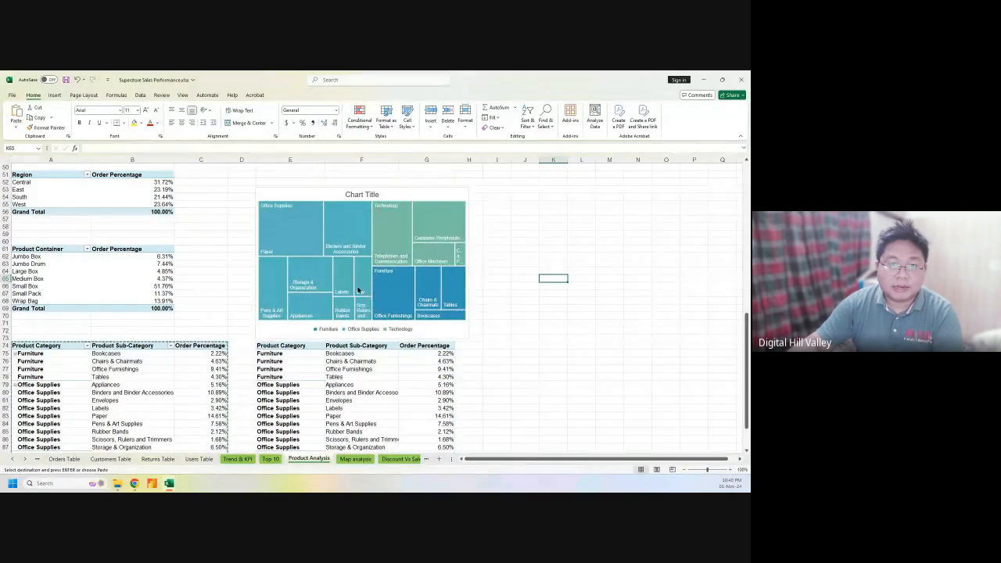
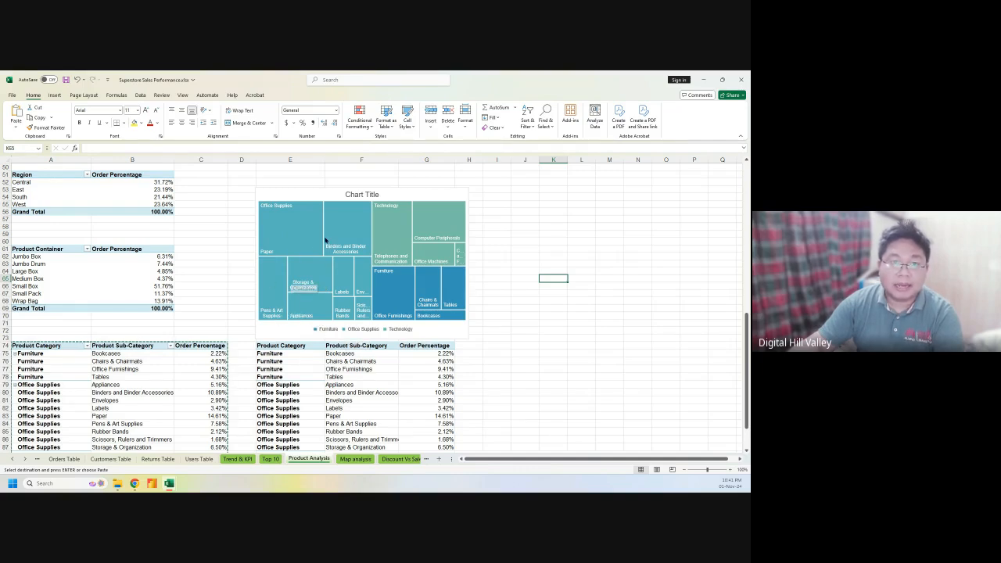
Replace the treemap's Chart Title placeholder with 'Treemap of Product Category & Sub-Category'
{"action": "mouse_move", "coordinate": [332, 274]}
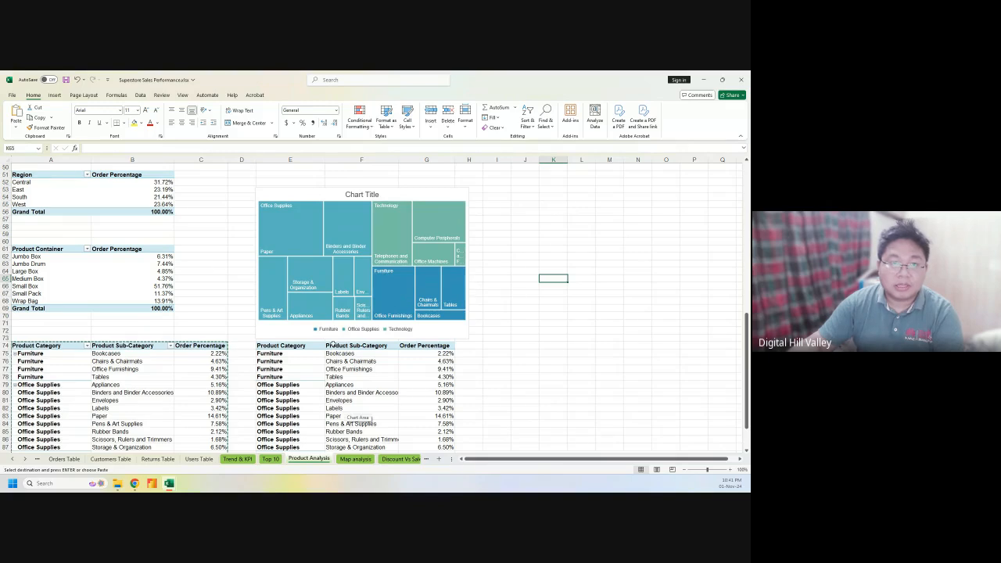
{"action": "left_click", "coordinate": [360, 197]}
{"action": "double_click", "coordinate": [360, 196]}
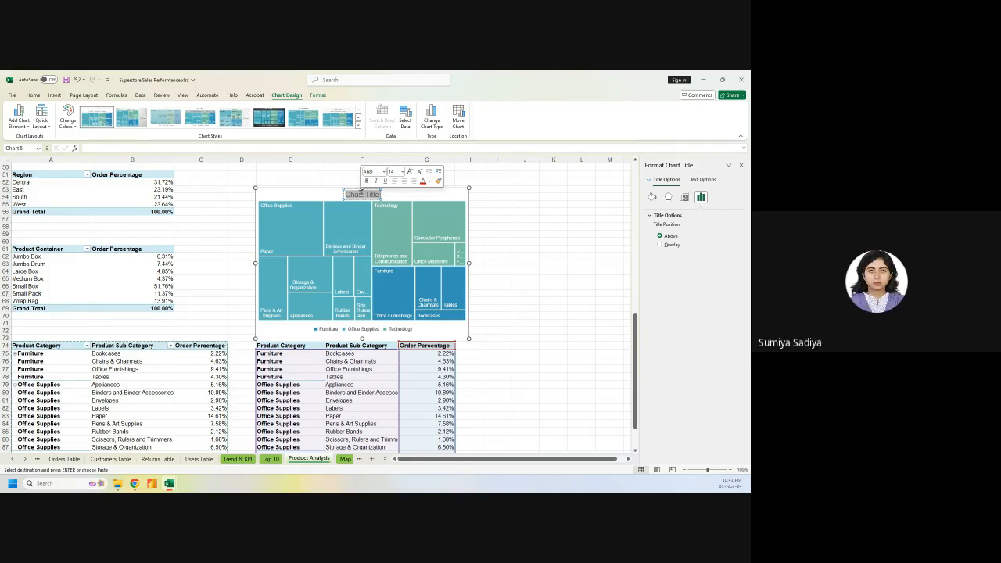
{"action": "type", "text": "Tree"}
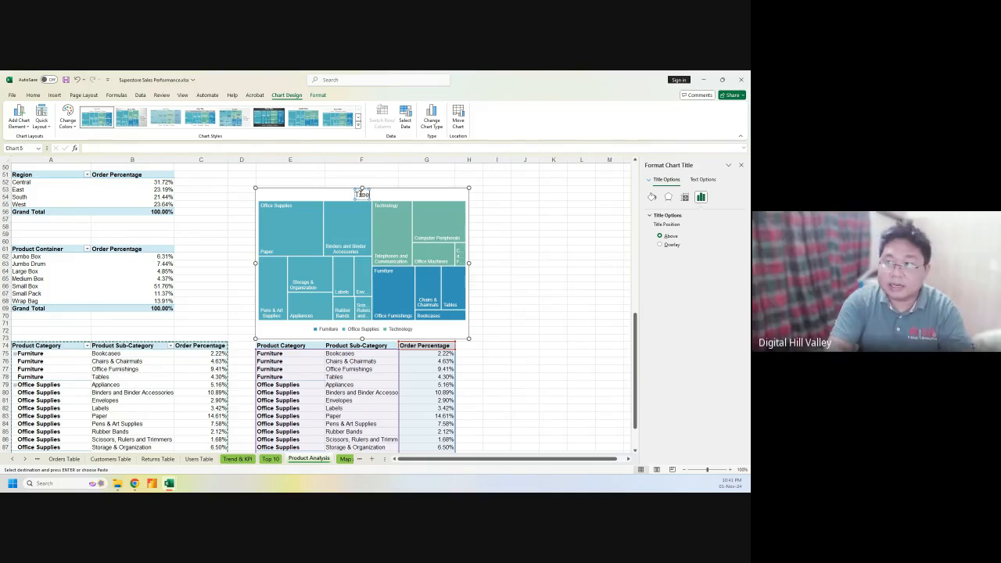
{"action": "type", "text": "map"}
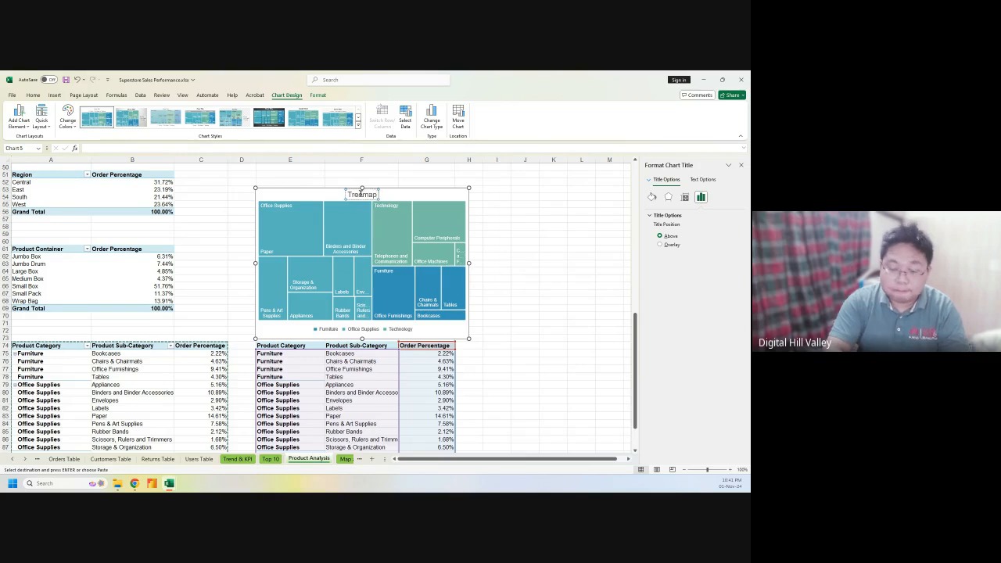
{"action": "type", "text": " of"}
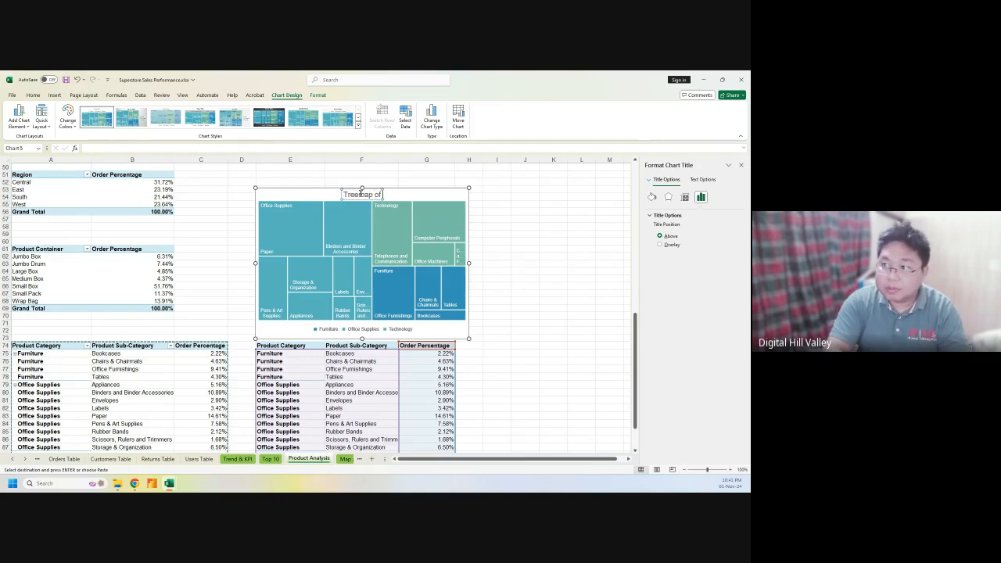
{"action": "type", "text": " Product"}
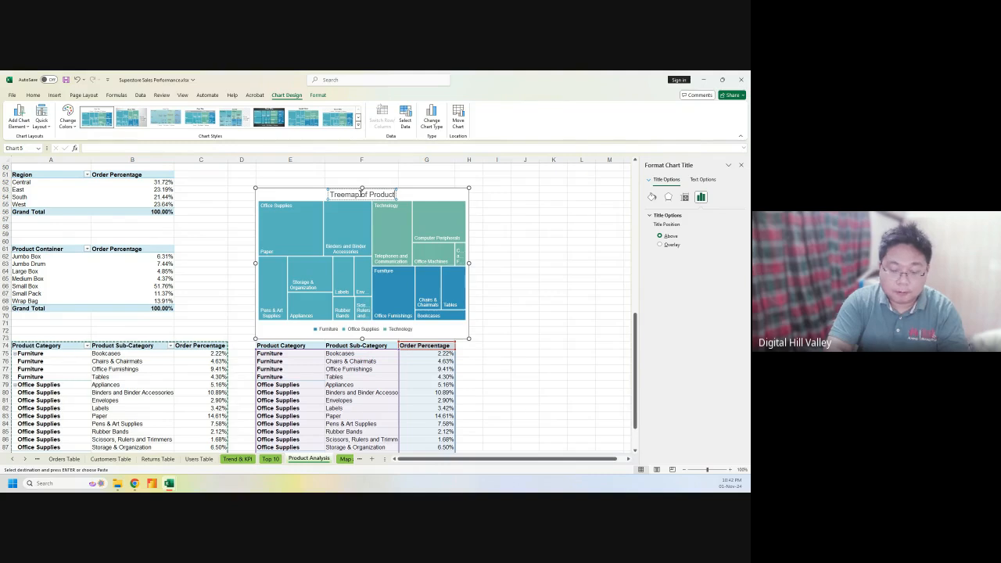
{"action": "type", "text": " Catego"}
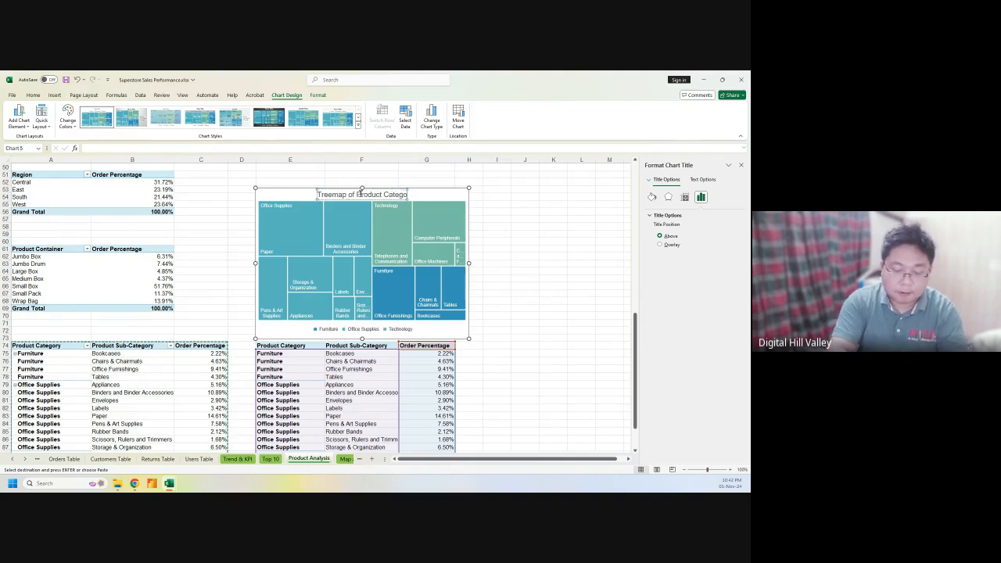
{"action": "type", "text": "ry &"}
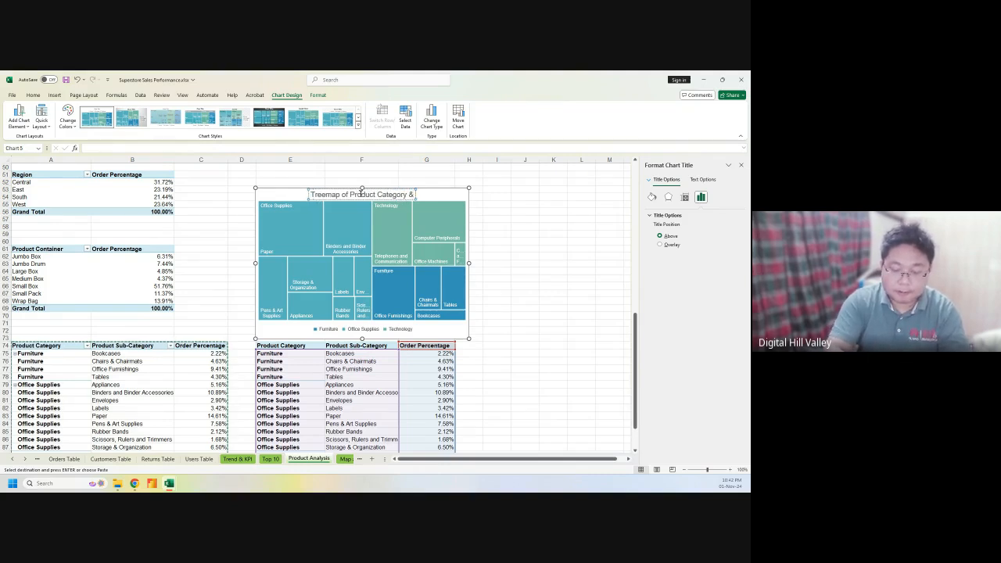
{"action": "type", "text": " Sub-C"}
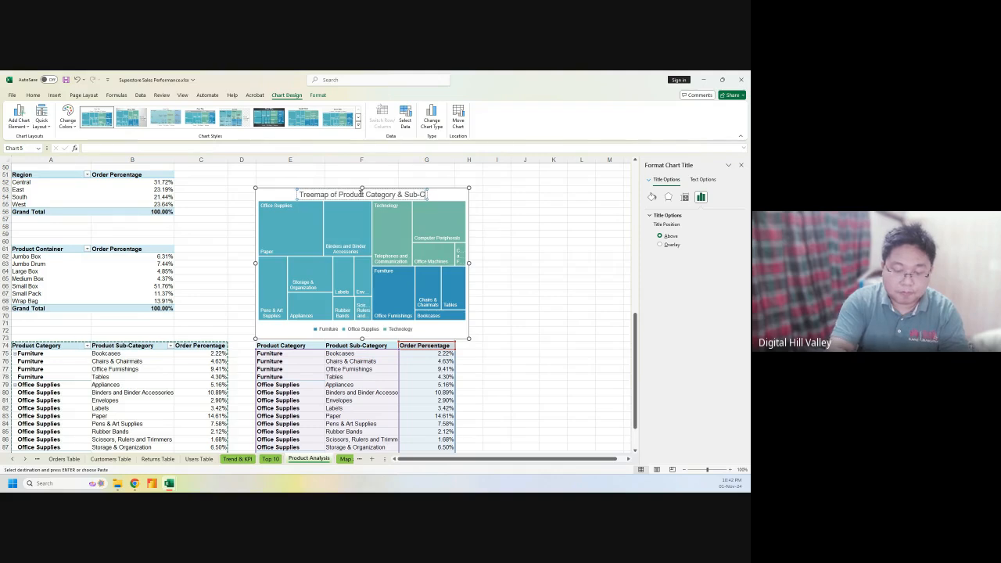
{"action": "type", "text": "ategory"}
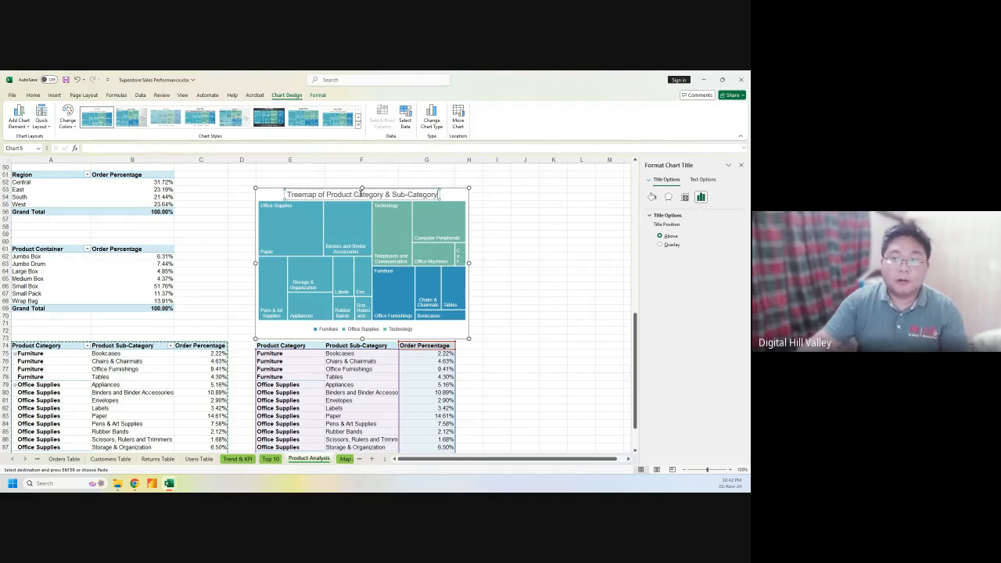
{"action": "left_click", "coordinate": [542, 287]}
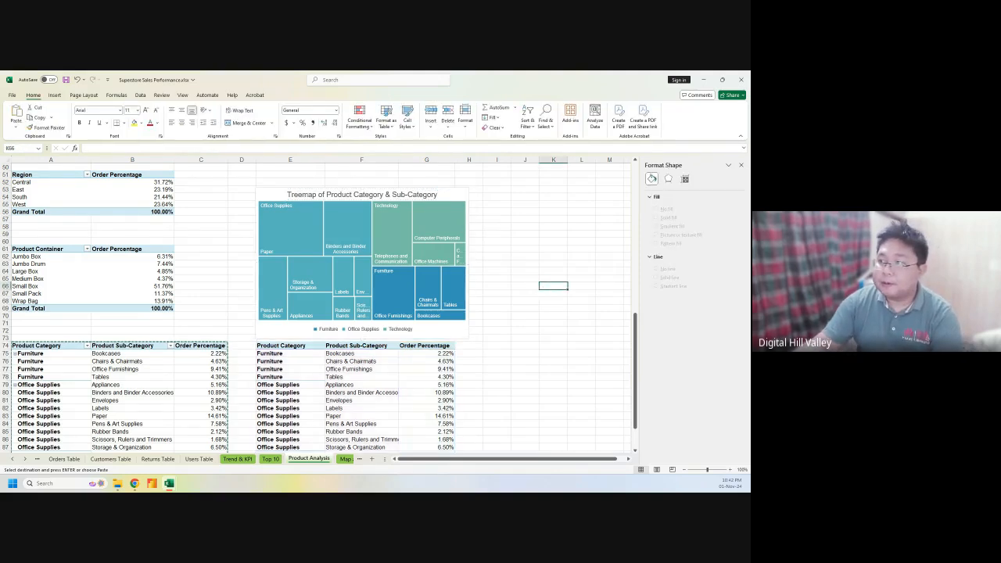
Look through the Trend & KPI, Product Analysis and Discount Vs Sales Vs Profit sheets, ending on Map analysis
{"action": "scroll", "coordinate": [319, 311], "scroll_direction": "up", "scroll_amount": 2}
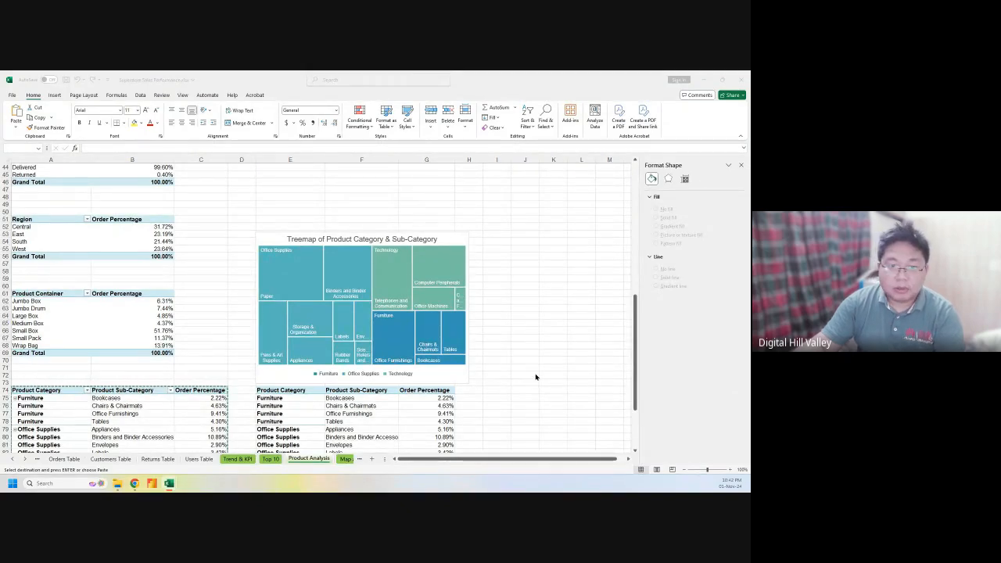
{"action": "left_click", "coordinate": [329, 462]}
{"action": "left_click", "coordinate": [239, 459]}
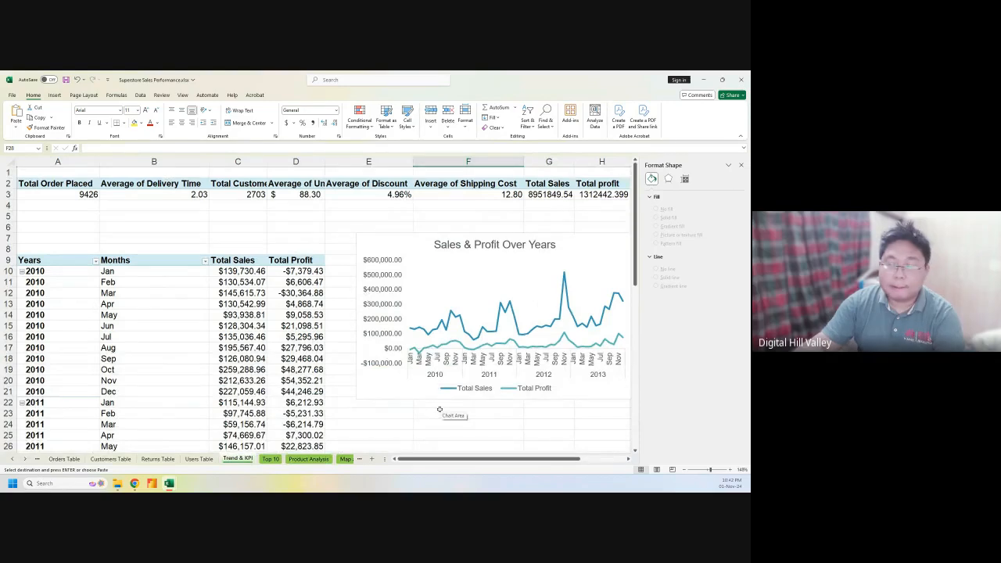
{"action": "left_click", "coordinate": [325, 459]}
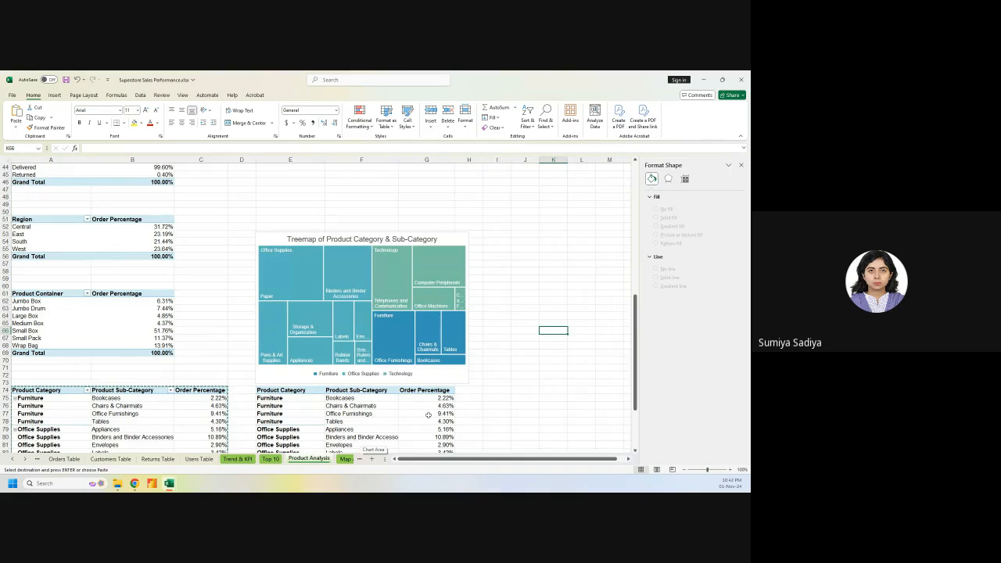
{"action": "left_click", "coordinate": [347, 458]}
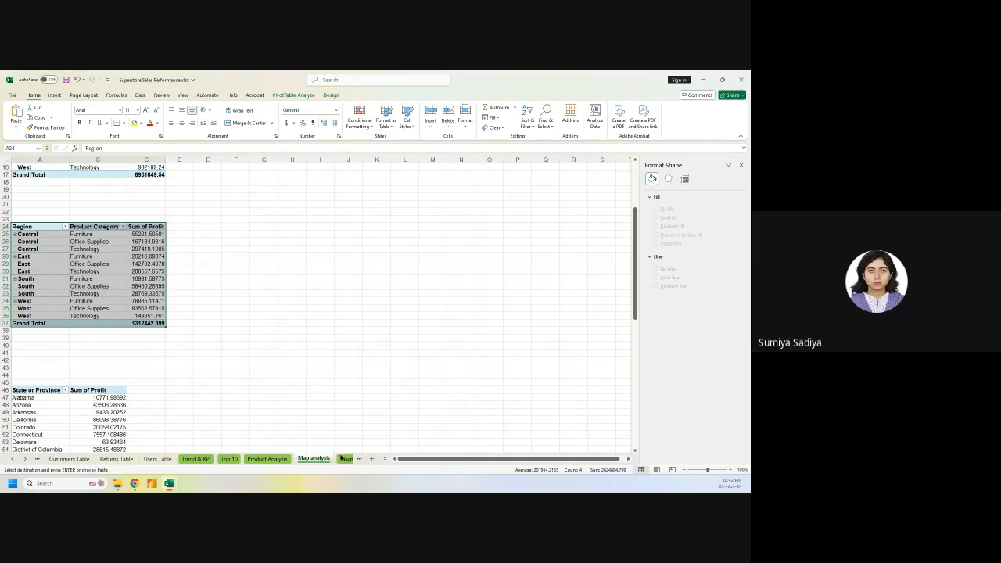
{"action": "left_click", "coordinate": [340, 458]}
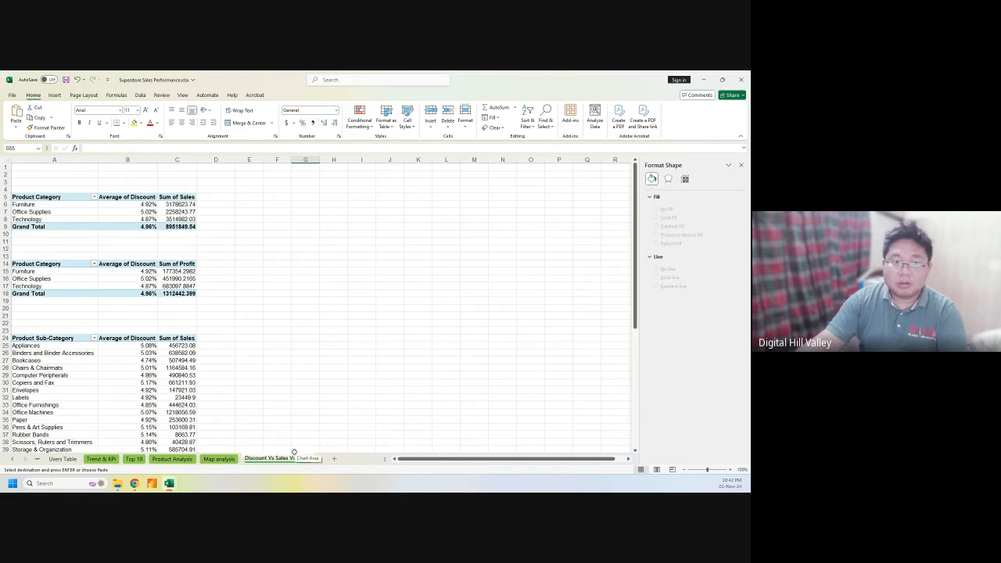
{"action": "left_click", "coordinate": [225, 458]}
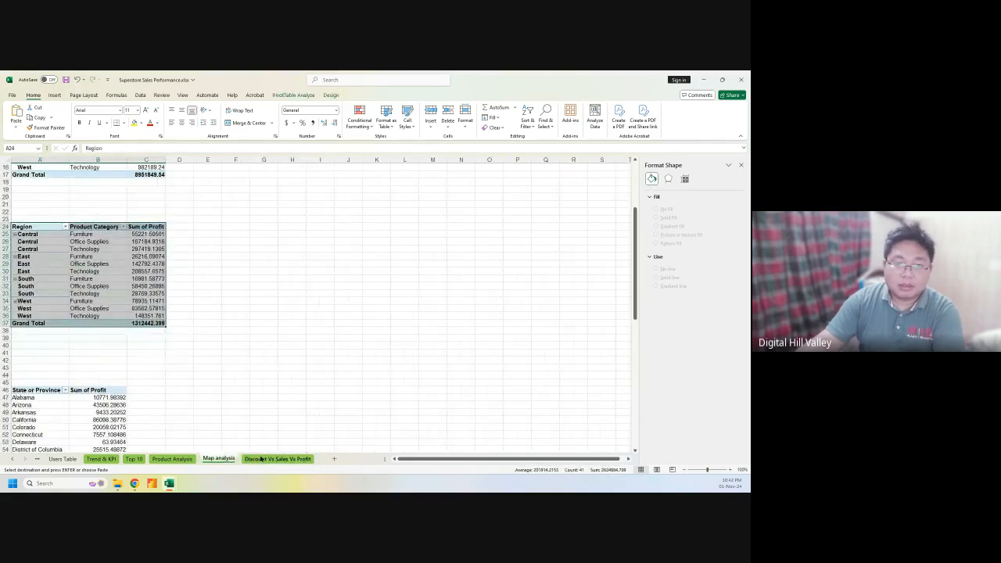
{"action": "left_click", "coordinate": [255, 459]}
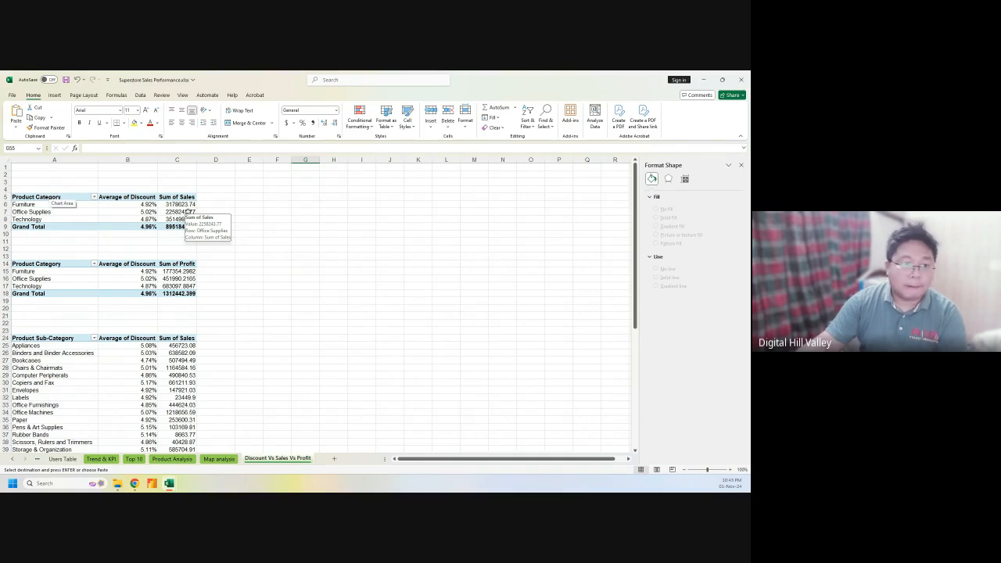
{"action": "scroll", "coordinate": [259, 342], "scroll_direction": "down", "scroll_amount": 3}
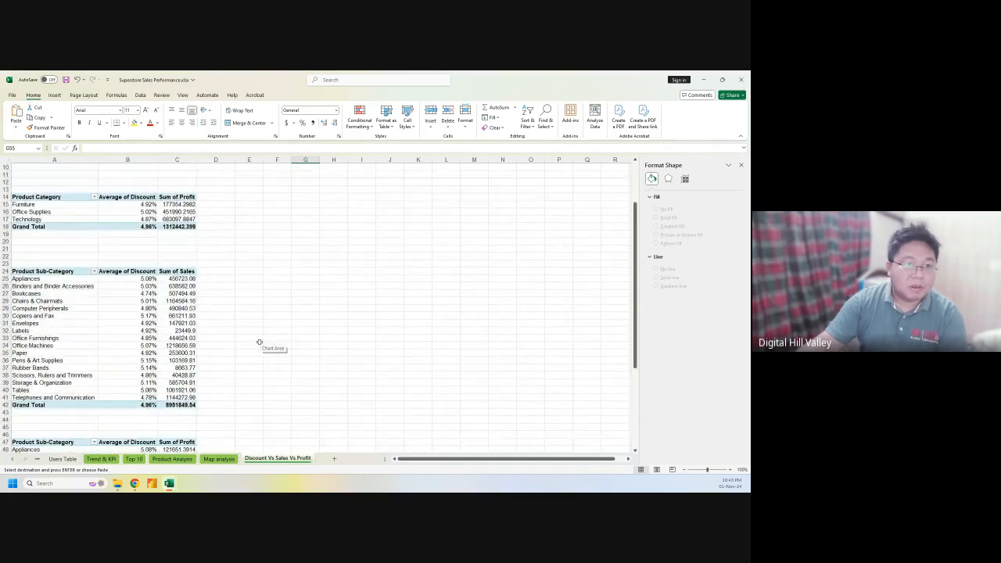
{"action": "scroll", "coordinate": [259, 342], "scroll_direction": "down", "scroll_amount": 7}
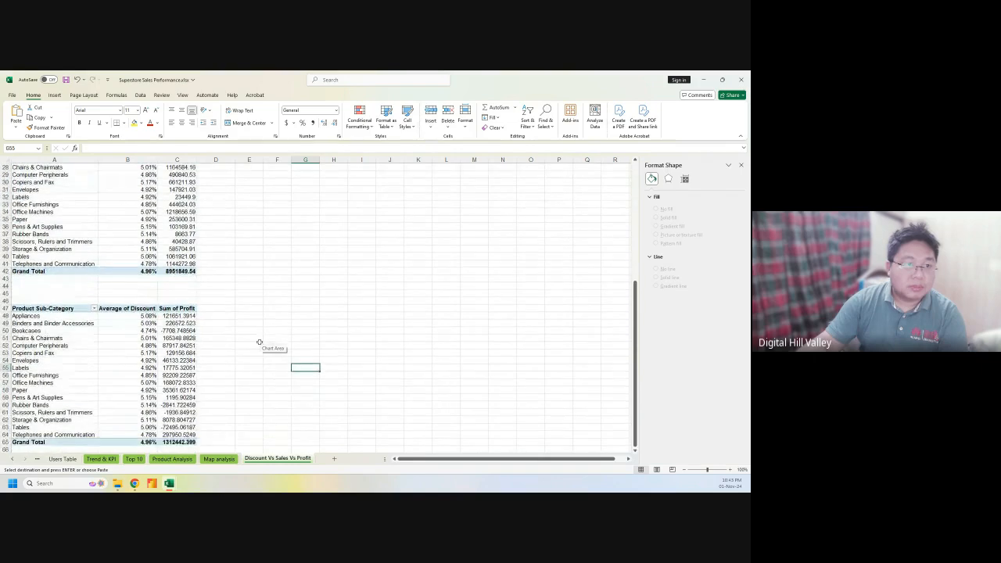
{"action": "scroll", "coordinate": [260, 341], "scroll_direction": "up", "scroll_amount": 5}
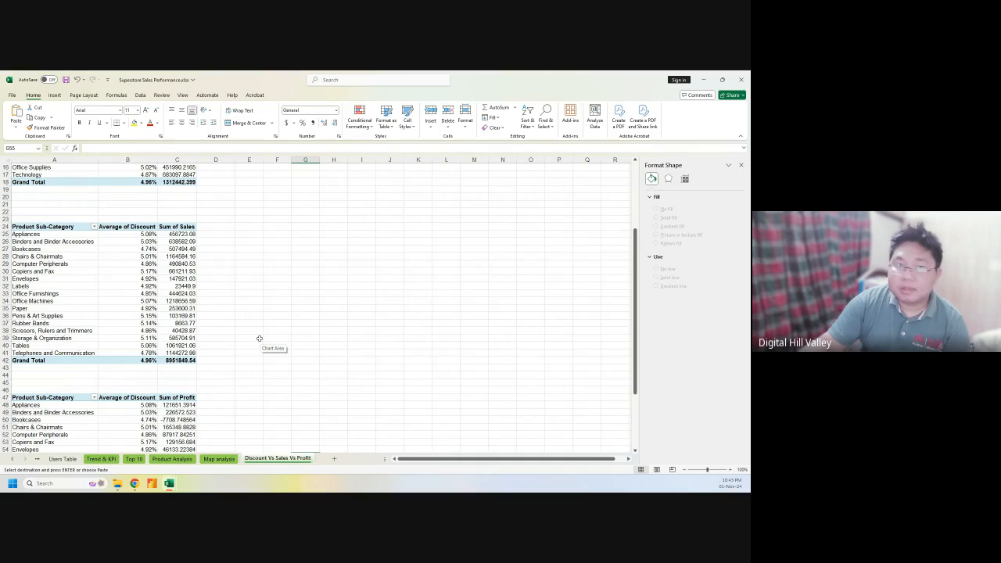
{"action": "left_click", "coordinate": [75, 258]}
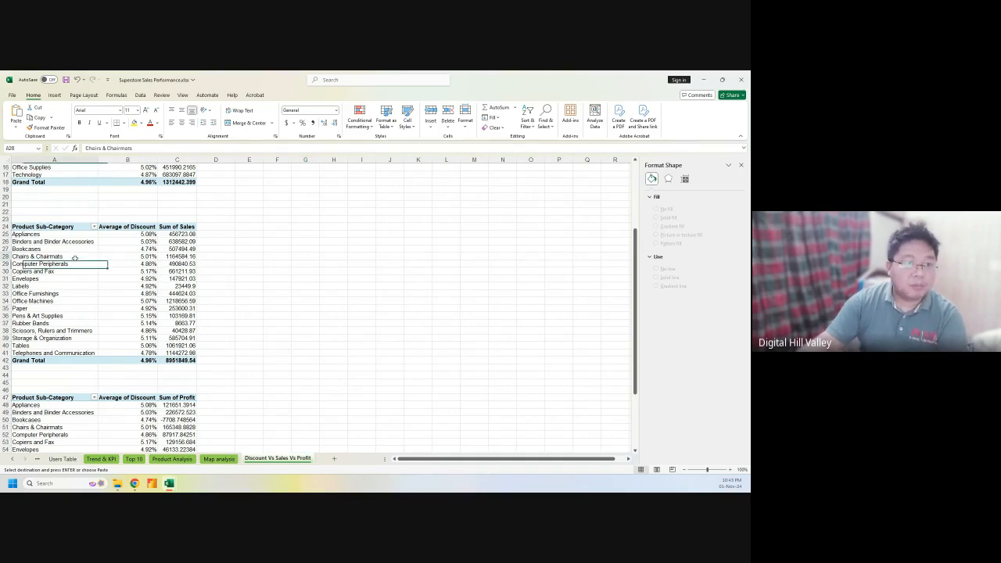
Add Profit to the sub-category pivot's values as Sum of Profit
{"action": "right_click", "coordinate": [75, 260]}
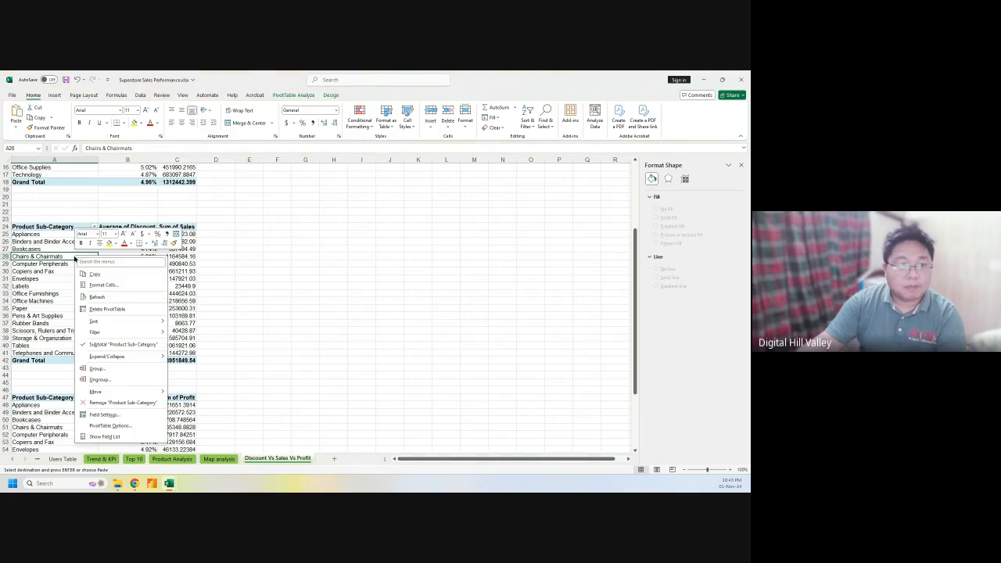
{"action": "left_click", "coordinate": [106, 436]}
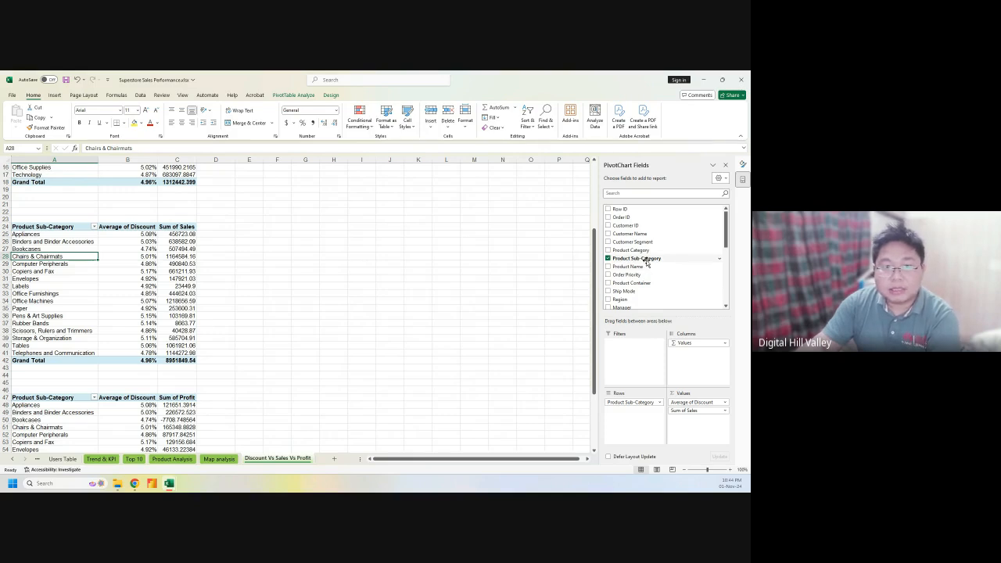
{"action": "scroll", "coordinate": [646, 263], "scroll_direction": "down", "scroll_amount": 10}
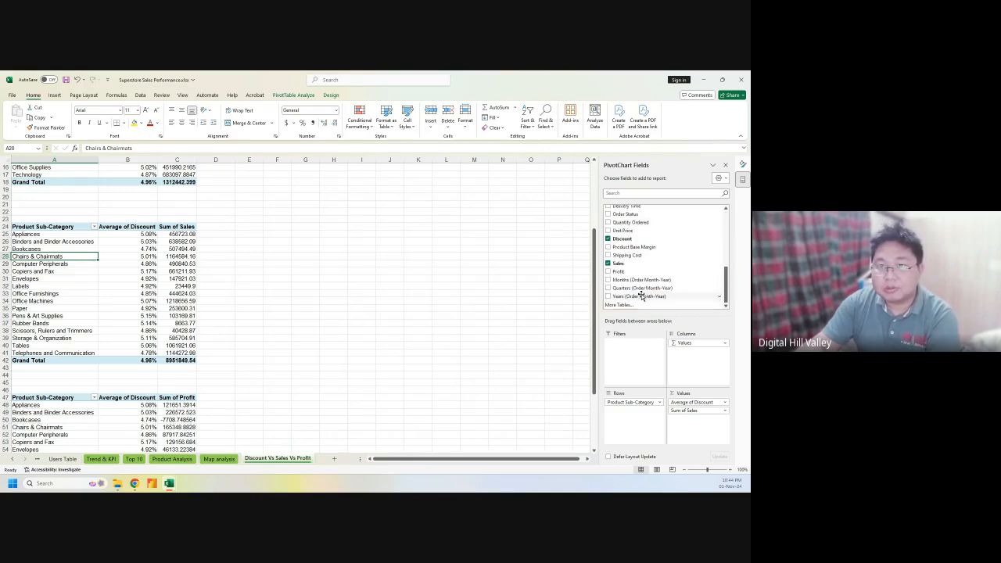
{"action": "left_click_drag", "start_coordinate": [632, 272], "coordinate": [699, 422]}
{"action": "left_click", "coordinate": [716, 419]}
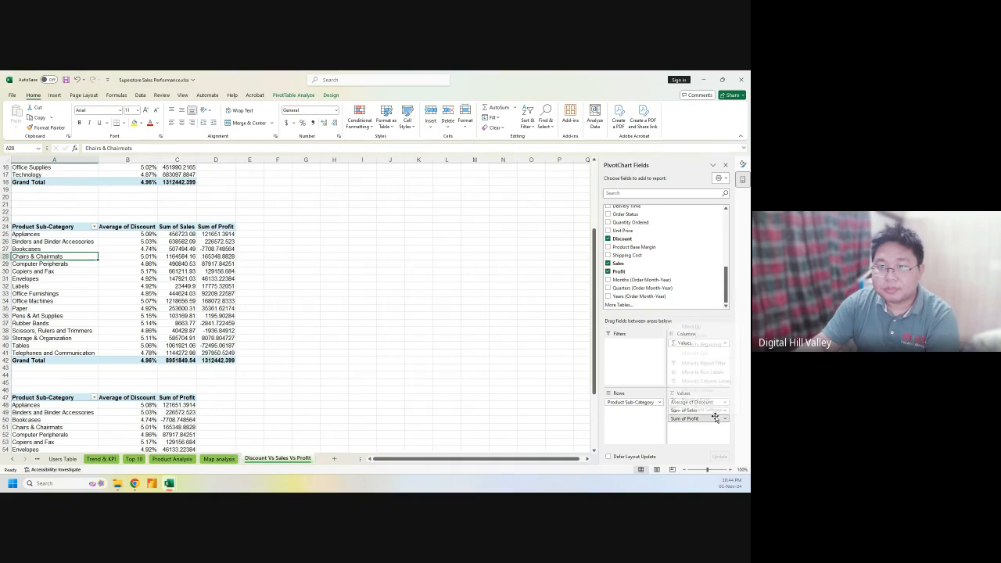
{"action": "left_click", "coordinate": [361, 280]}
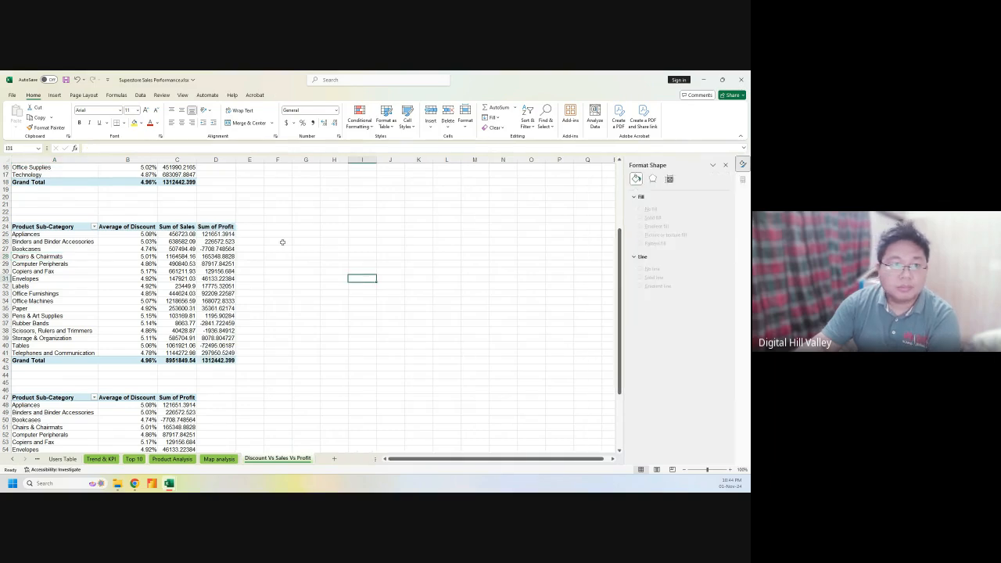
Format Sum of Profit as Number with two decimals, then select the pivot range A24:D41
{"action": "left_click", "coordinate": [233, 224]}
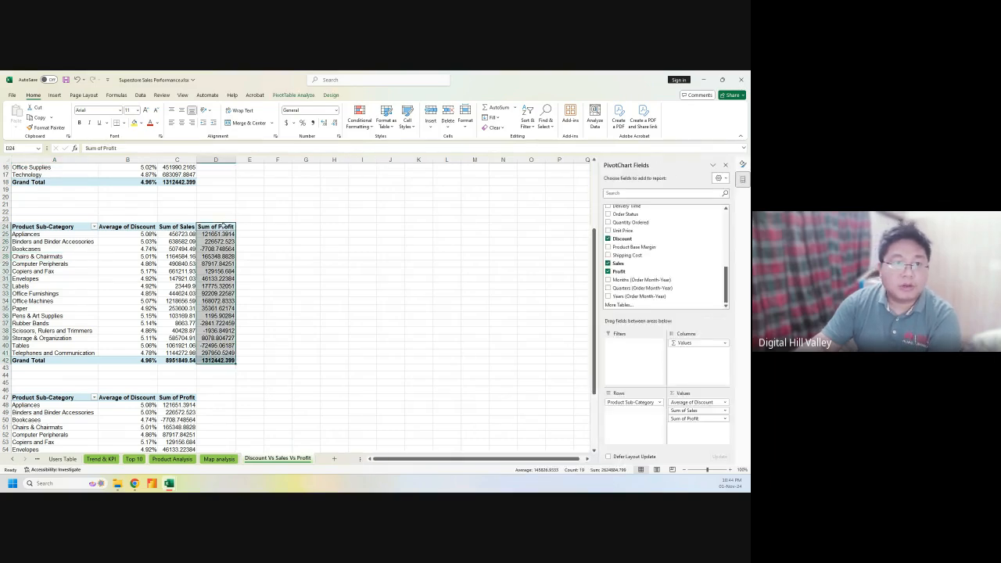
{"action": "left_click", "coordinate": [337, 110]}
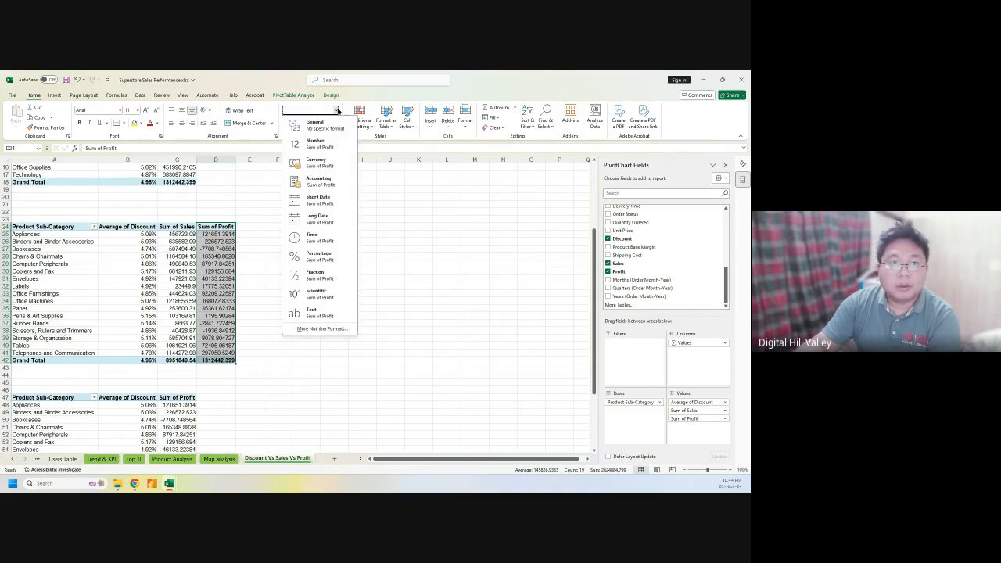
{"action": "left_click", "coordinate": [325, 148]}
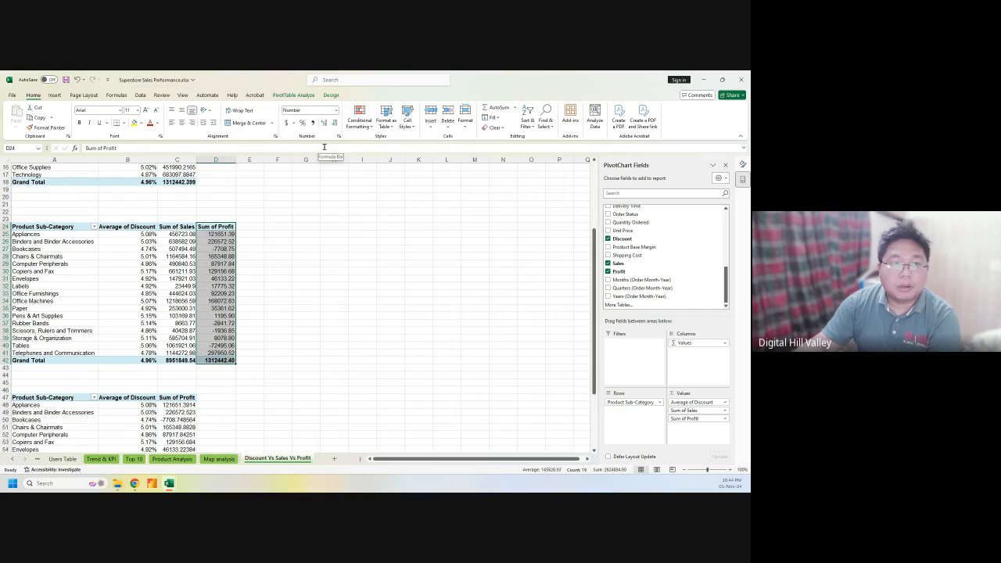
{"action": "left_click", "coordinate": [302, 255]}
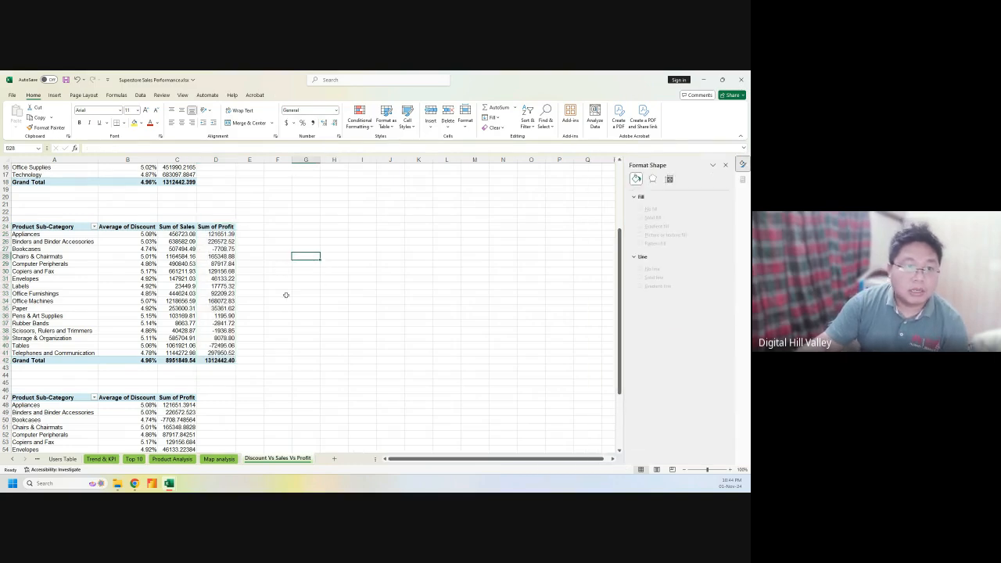
{"action": "left_click_drag", "start_coordinate": [27, 227], "coordinate": [227, 353]}
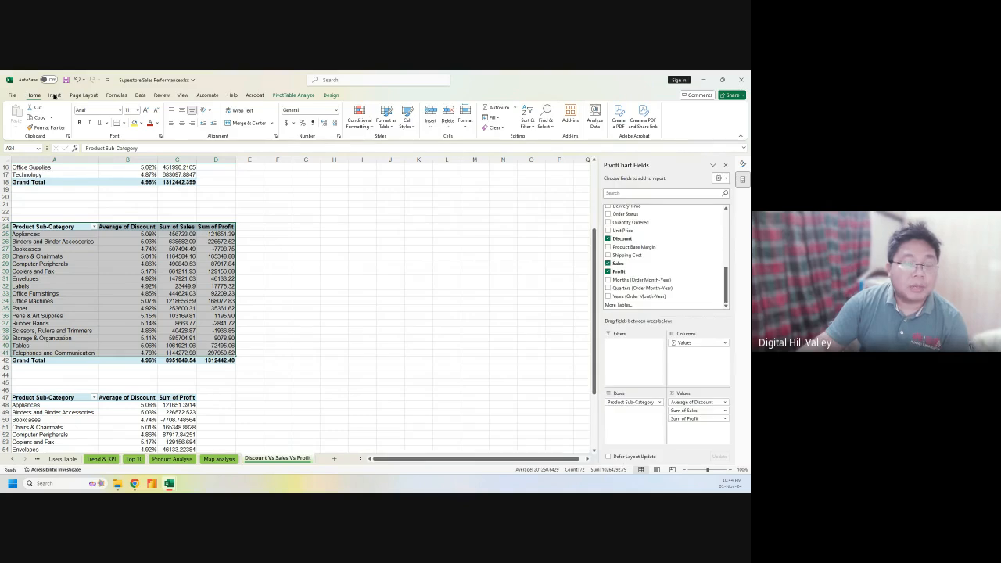
Open All Charts from Recommended Charts and preview area, scatter and map chart types
{"action": "left_click", "coordinate": [54, 95]}
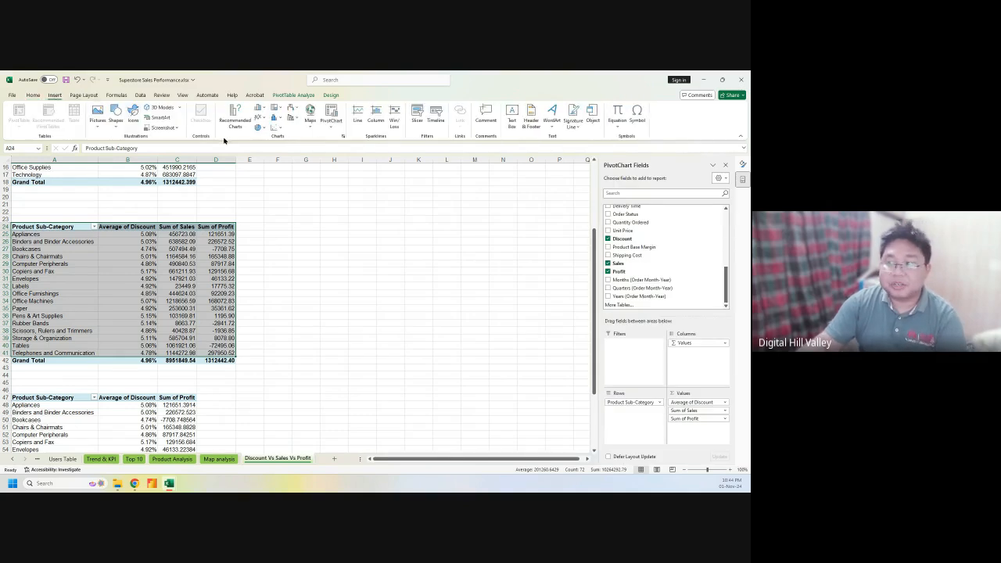
{"action": "left_click", "coordinate": [235, 118]}
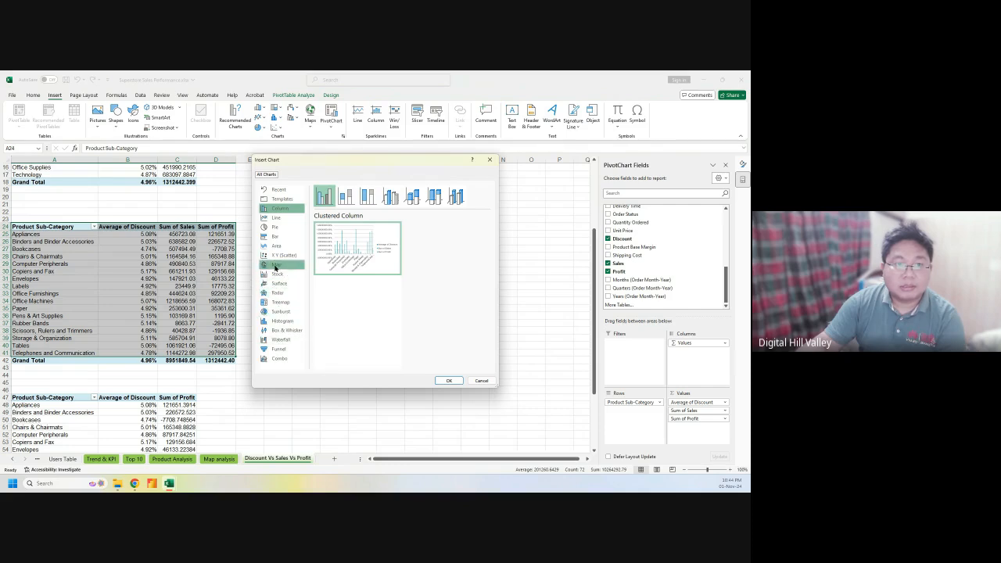
{"action": "left_click", "coordinate": [279, 246]}
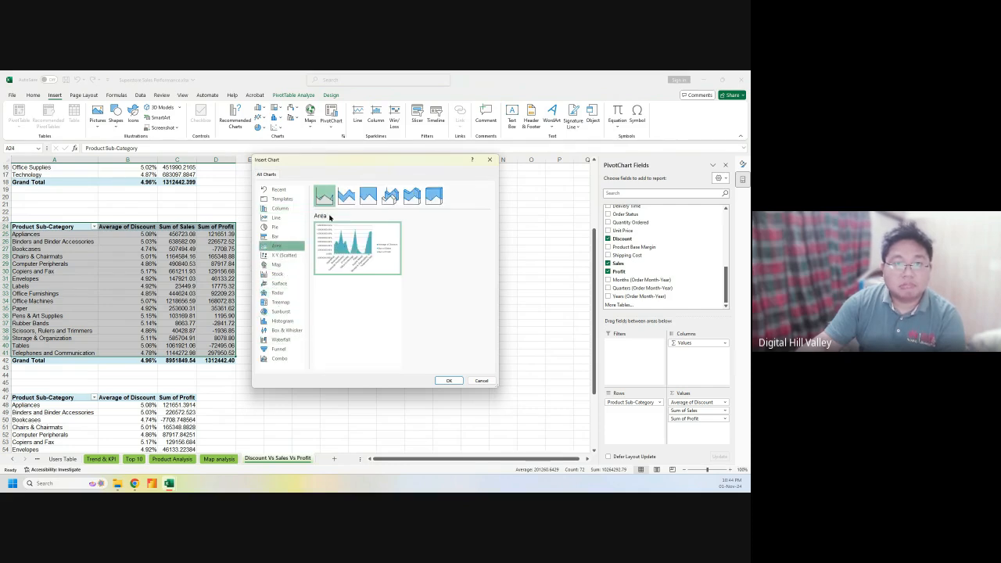
{"action": "left_click", "coordinate": [368, 195]}
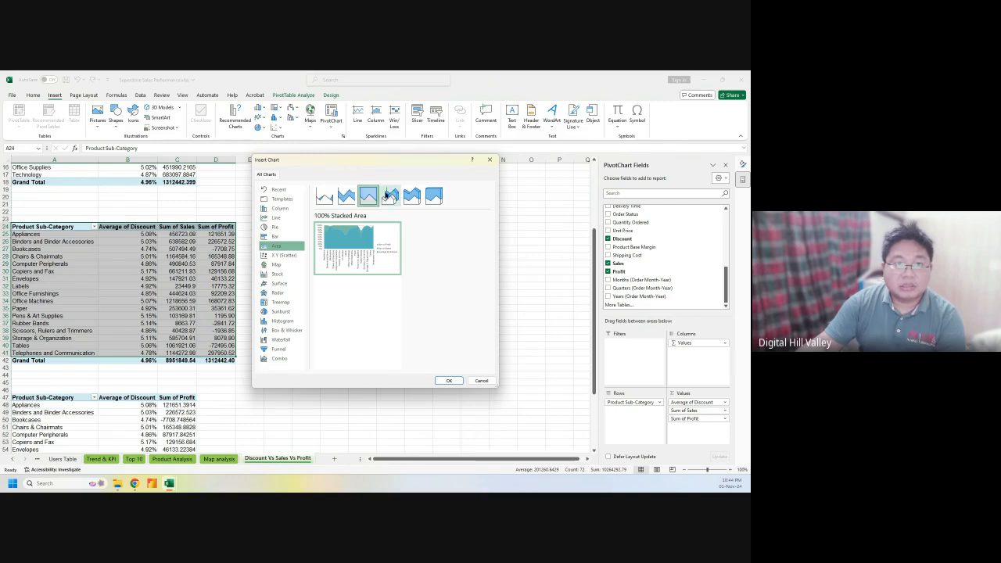
{"action": "left_click", "coordinate": [289, 258]}
{"action": "left_click", "coordinate": [287, 265]}
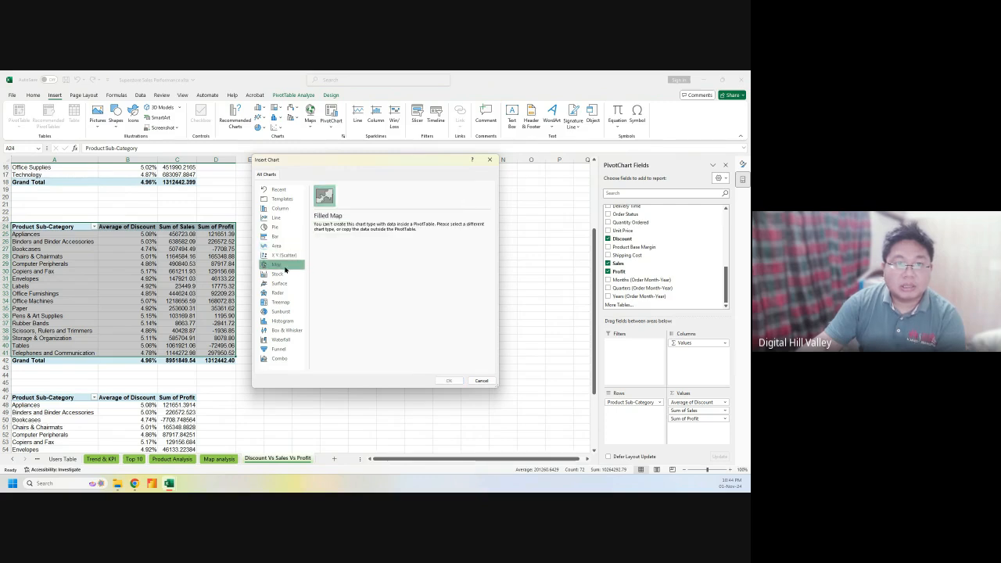
Insert a plain line PivotChart of Average of Discount, Sum of Sales and Sum of Profit
{"action": "left_click", "coordinate": [278, 220]}
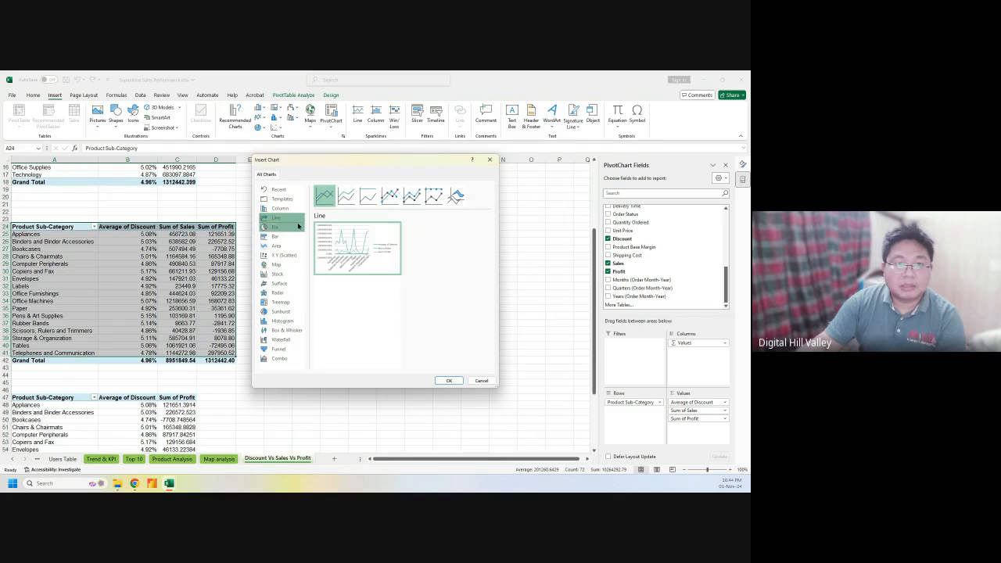
{"action": "left_click", "coordinate": [348, 197]}
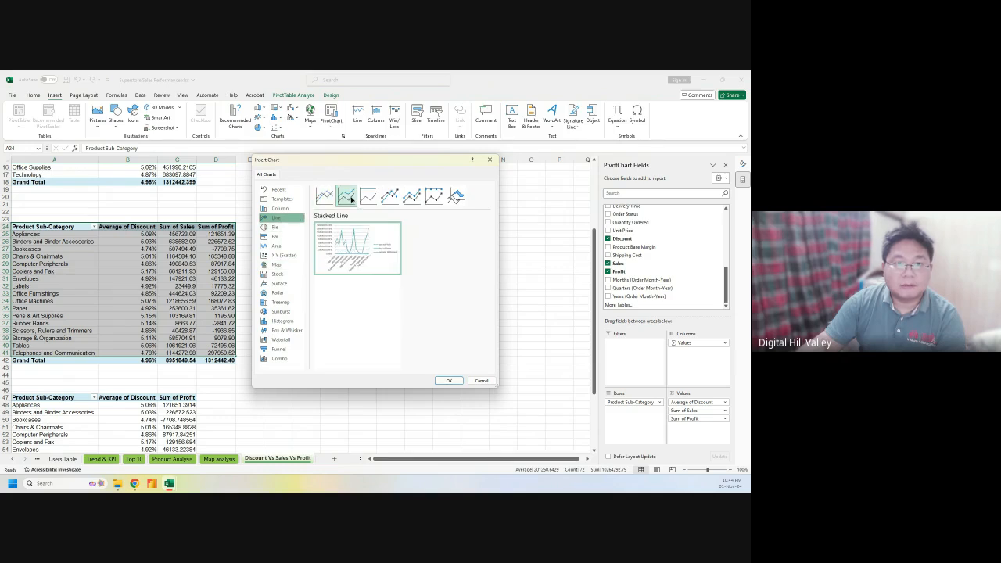
{"action": "left_click", "coordinate": [367, 196]}
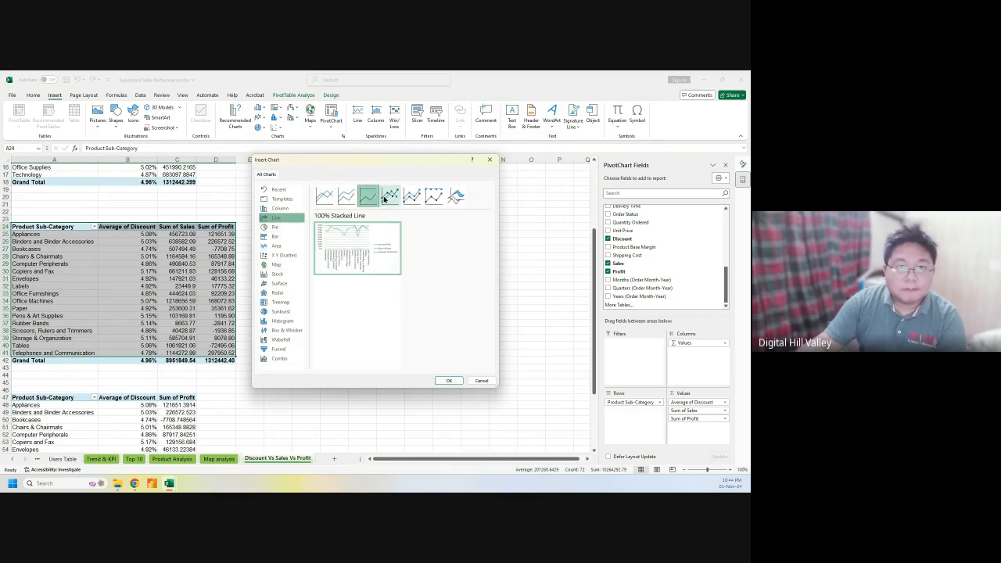
{"action": "left_click", "coordinate": [390, 197]}
{"action": "left_click", "coordinate": [411, 197]}
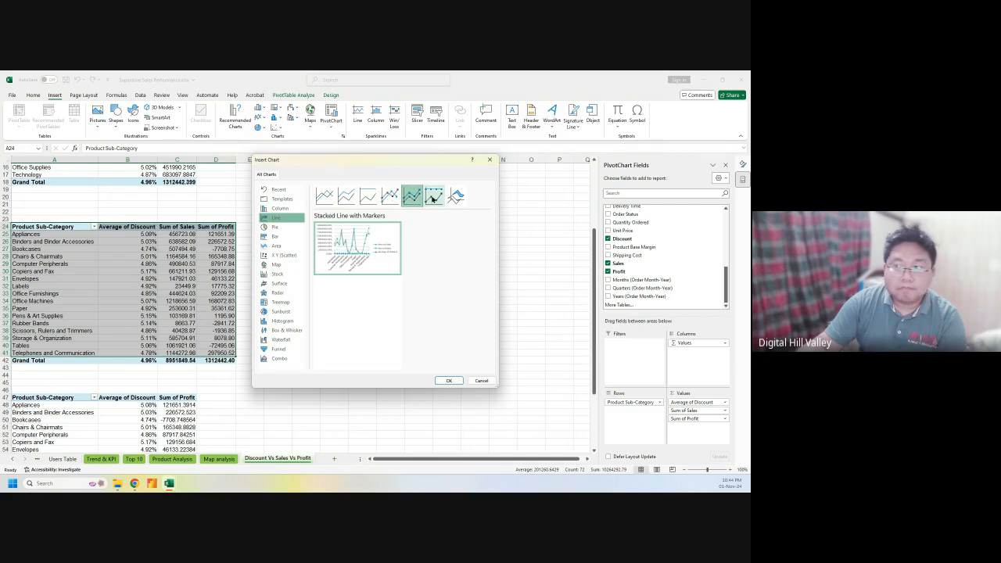
{"action": "left_click", "coordinate": [434, 197]}
{"action": "left_click", "coordinate": [456, 197]}
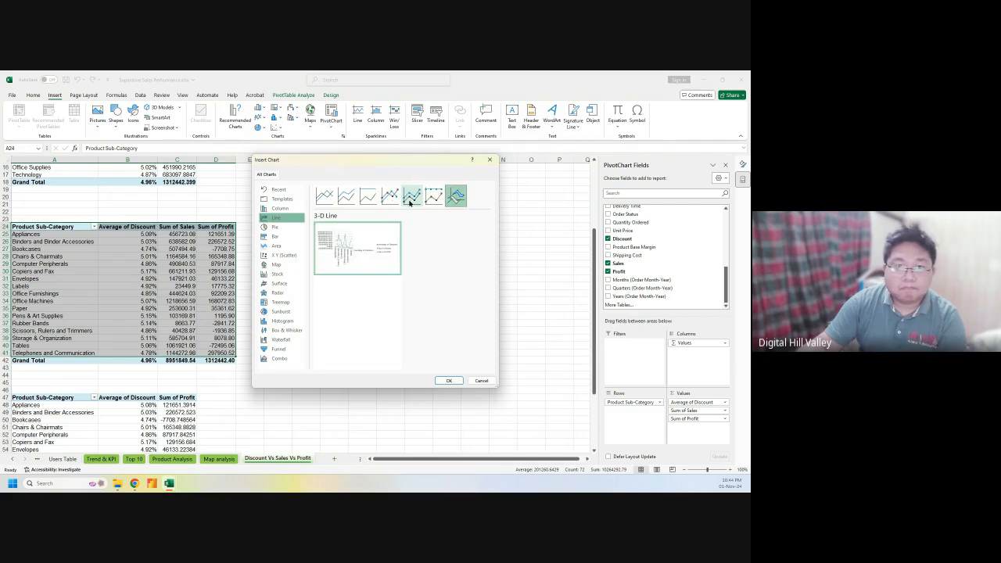
{"action": "left_click", "coordinate": [346, 197]}
{"action": "left_click", "coordinate": [324, 196]}
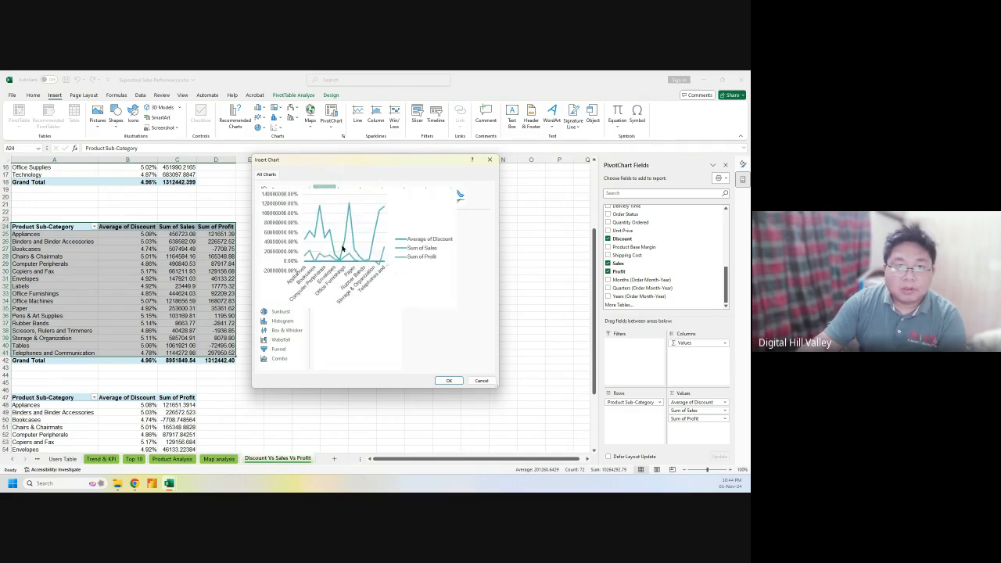
{"action": "left_click", "coordinate": [453, 381]}
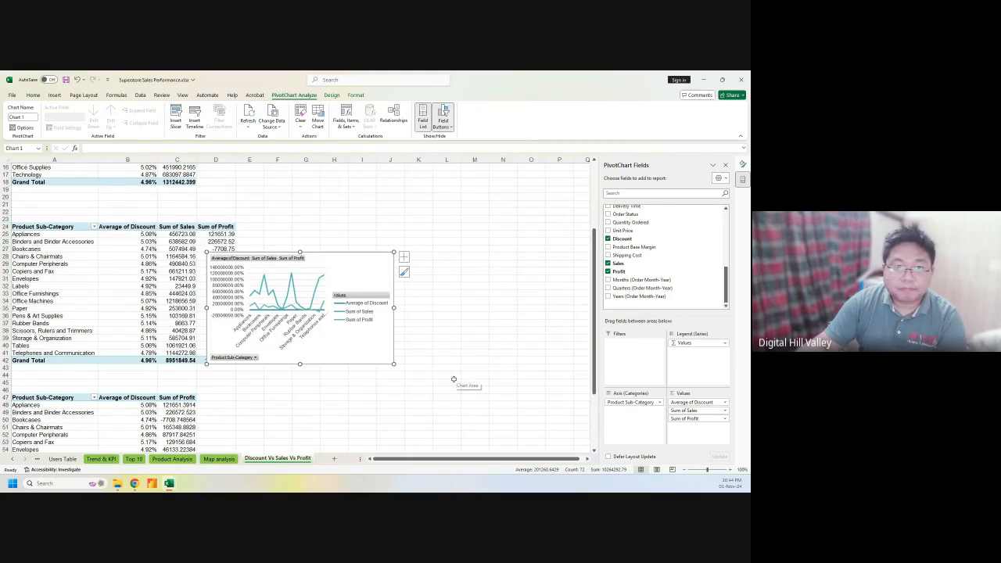
Hide the field buttons and field list, put the legend at the bottom, and move the chart beside the pivot
{"action": "left_click", "coordinate": [446, 115]}
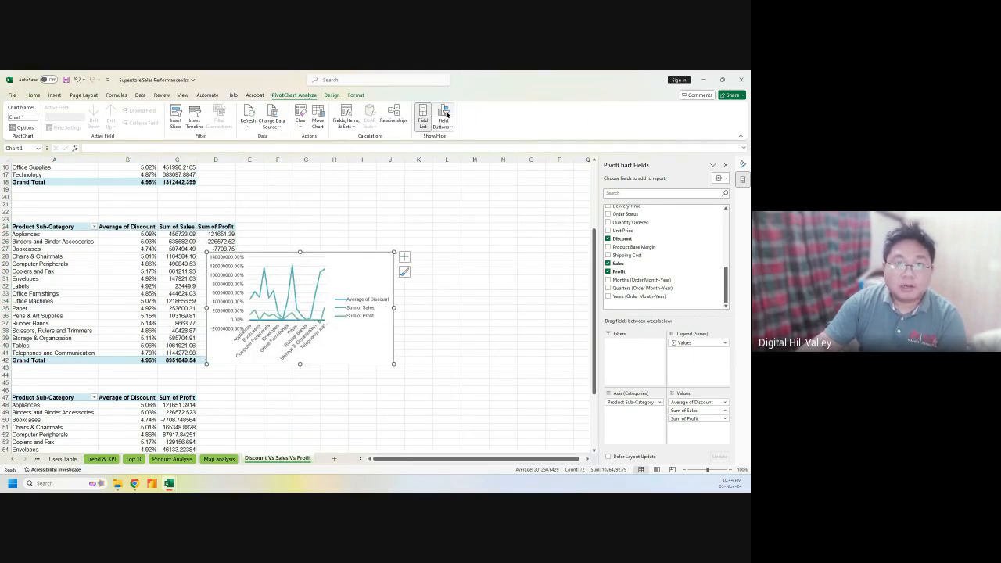
{"action": "left_click", "coordinate": [424, 115]}
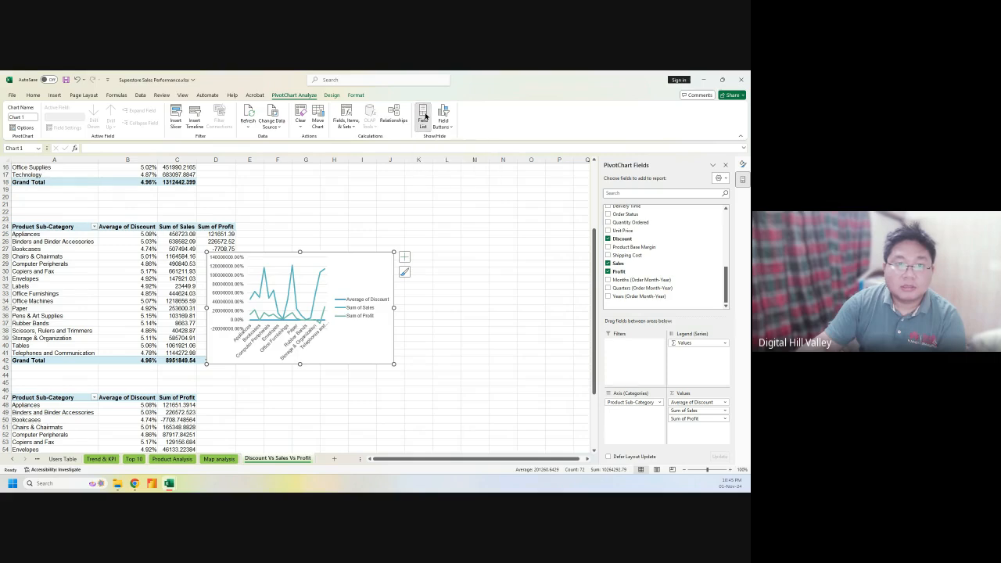
{"action": "left_click", "coordinate": [405, 257]}
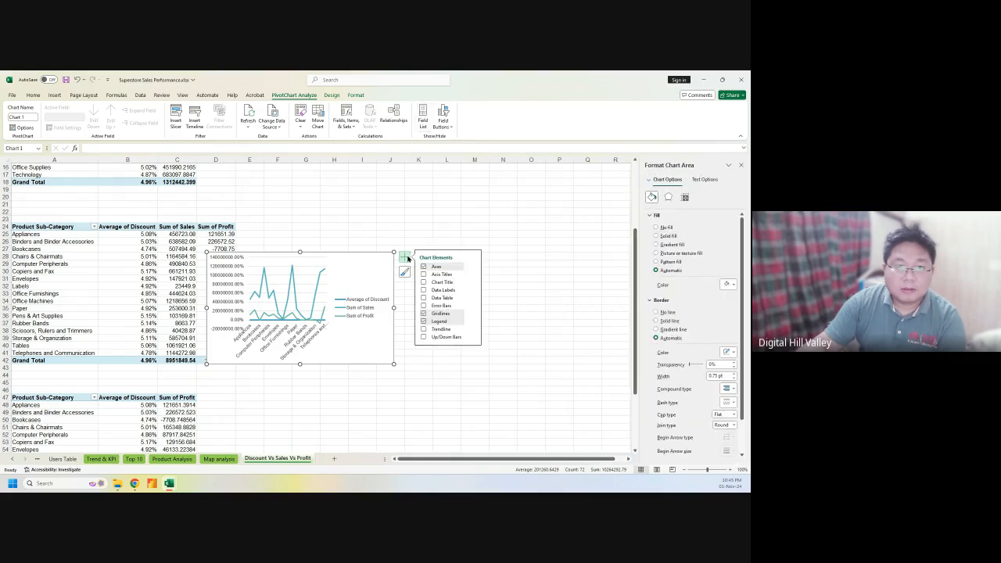
{"action": "left_click", "coordinate": [472, 321]}
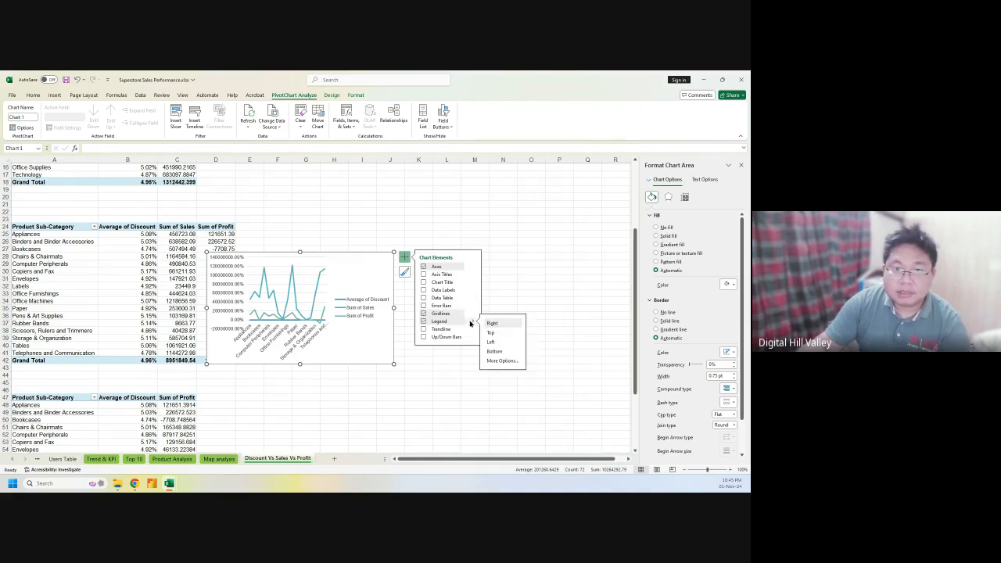
{"action": "left_click", "coordinate": [505, 352]}
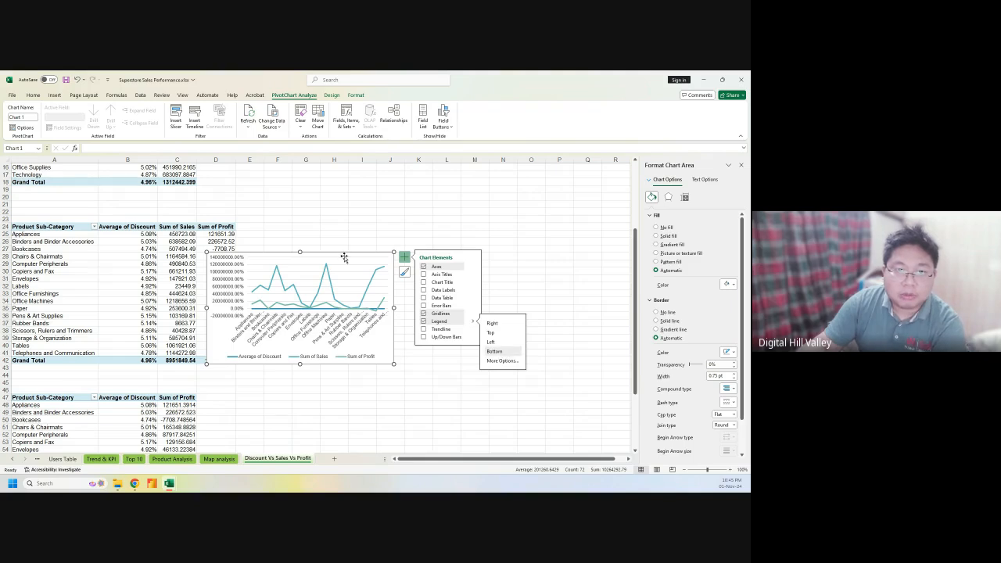
{"action": "left_click_drag", "start_coordinate": [346, 261], "coordinate": [415, 219]}
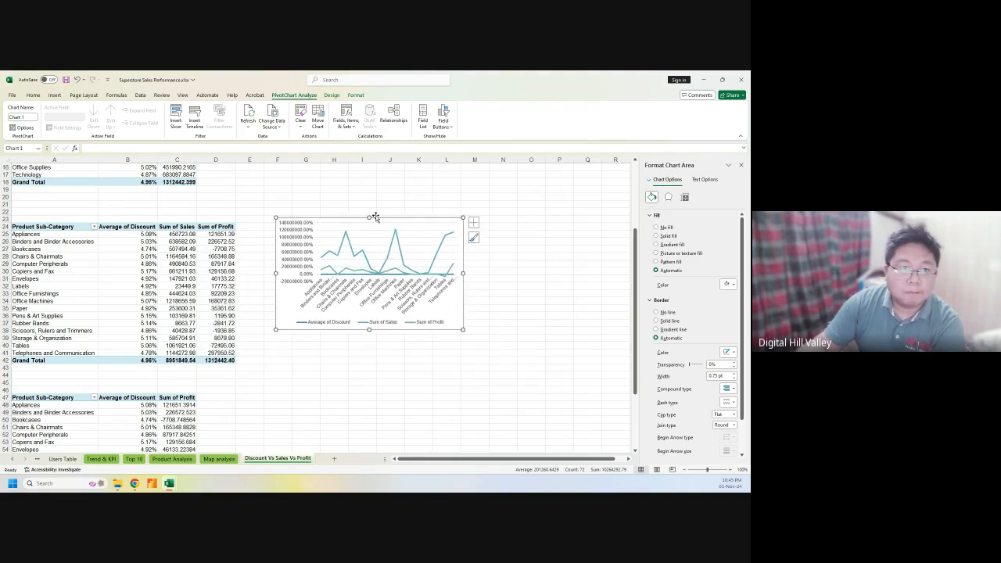
{"action": "left_click", "coordinate": [297, 231]}
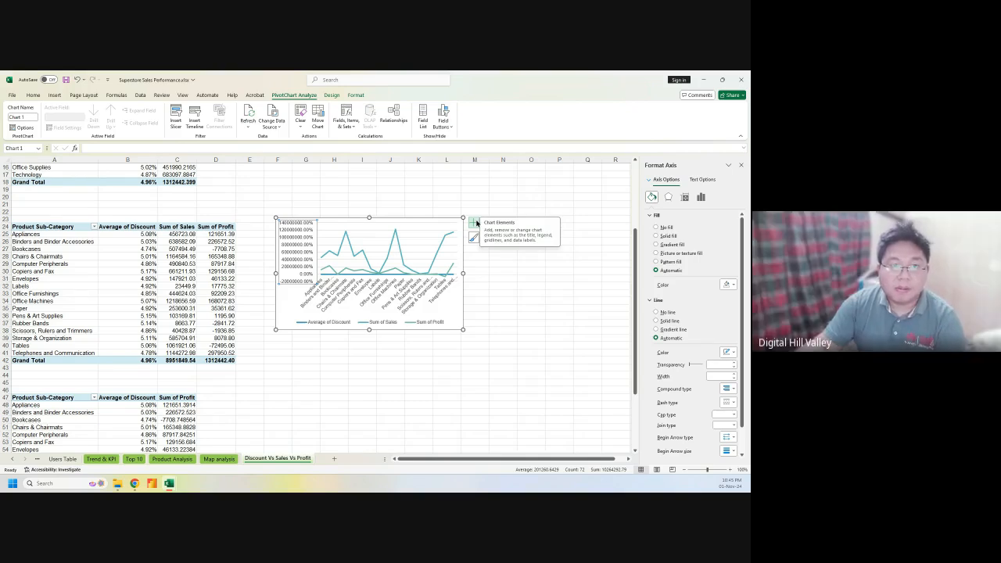
Open the Format Axis pane for the value axis and browse its tabs to Axis Options
{"action": "scroll", "coordinate": [705, 338], "scroll_direction": "down", "scroll_amount": 1}
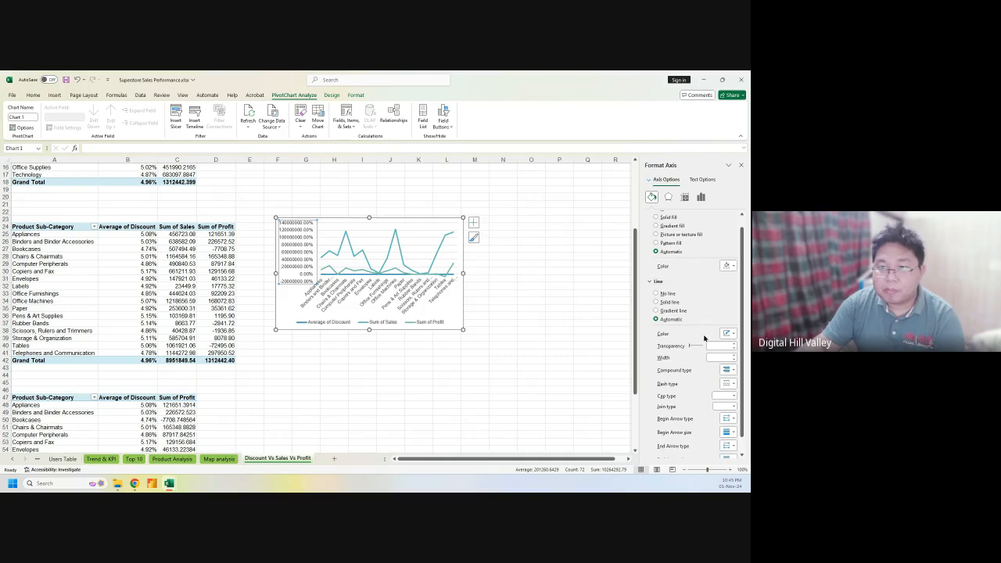
{"action": "scroll", "coordinate": [704, 338], "scroll_direction": "down", "scroll_amount": 1}
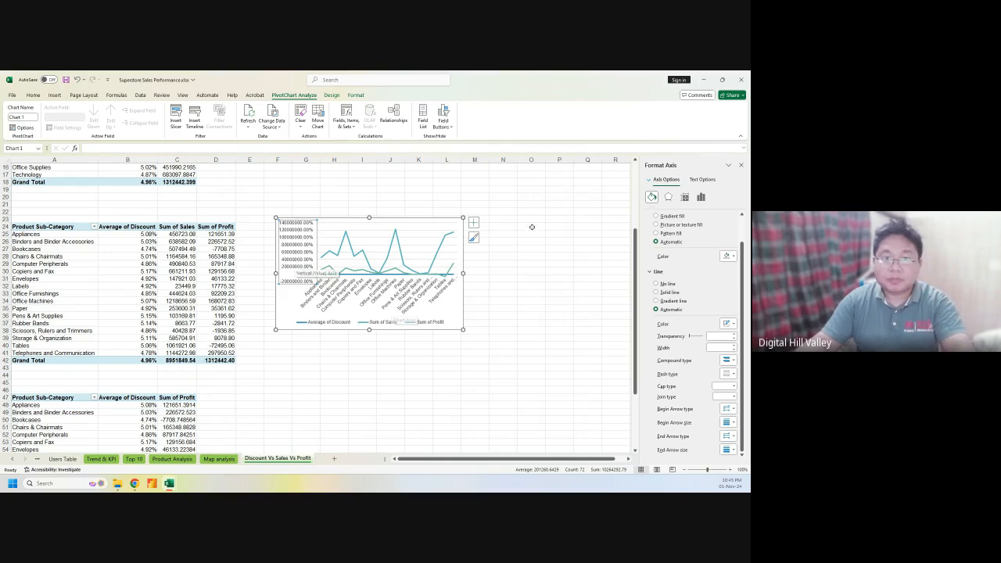
{"action": "left_click", "coordinate": [474, 223]}
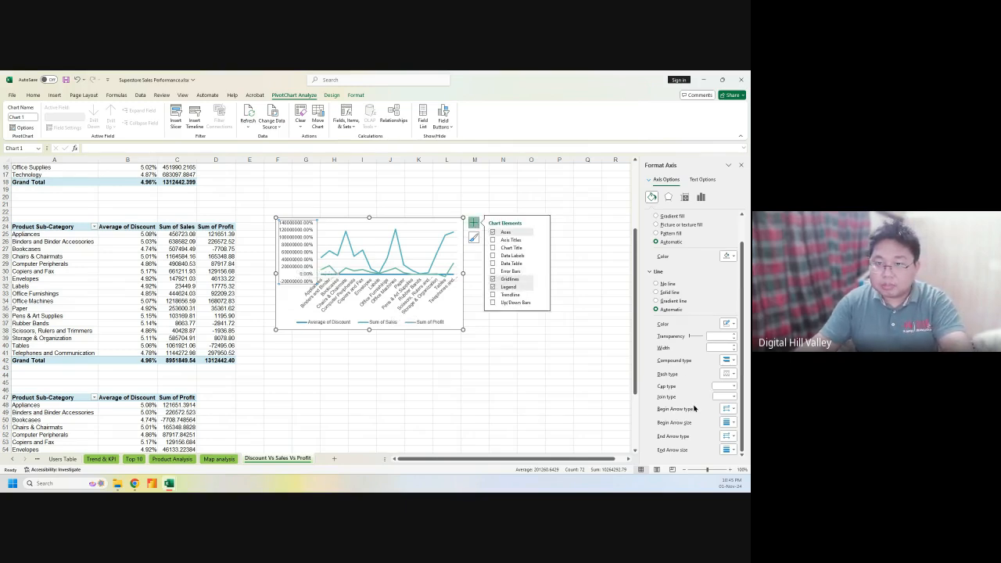
{"action": "scroll", "coordinate": [693, 367], "scroll_direction": "up", "scroll_amount": 1}
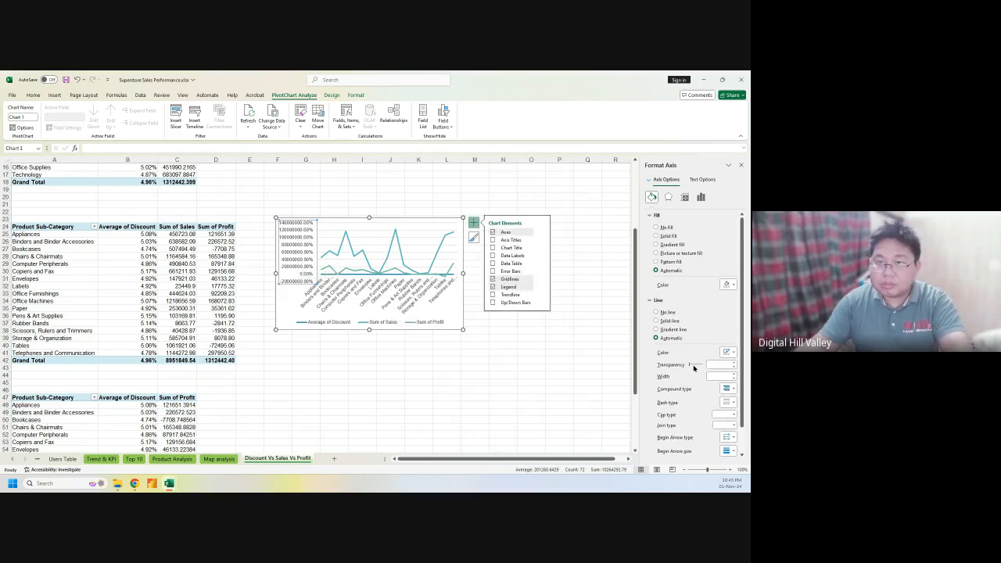
{"action": "left_click", "coordinate": [666, 200]}
{"action": "left_click", "coordinate": [651, 196]}
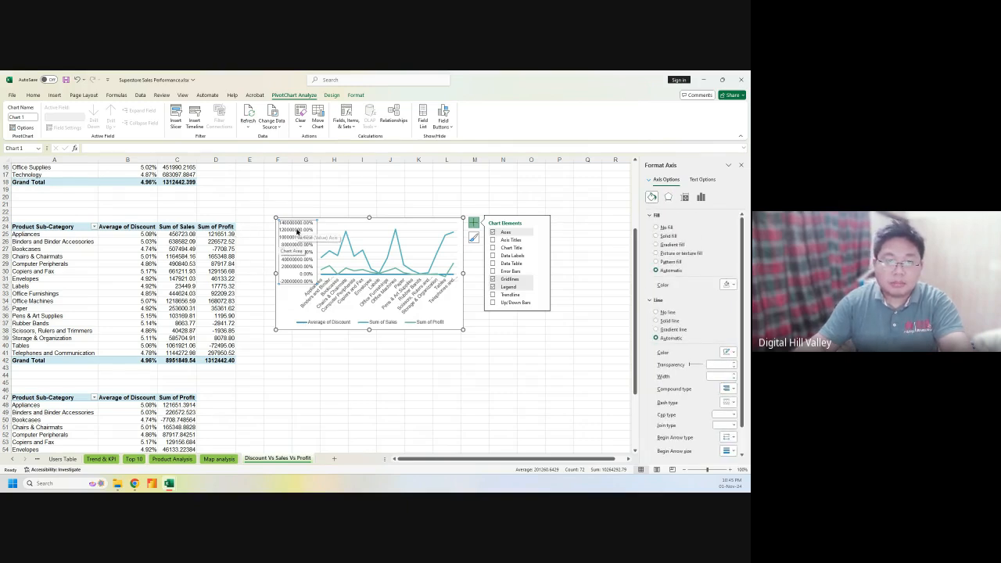
{"action": "scroll", "coordinate": [712, 317], "scroll_direction": "down", "scroll_amount": 1}
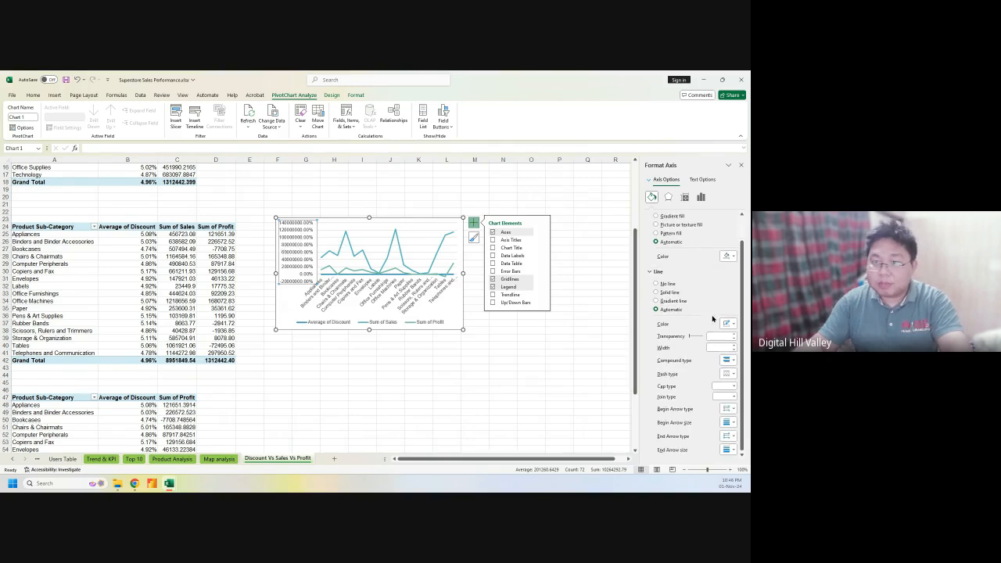
{"action": "left_click", "coordinate": [668, 196]}
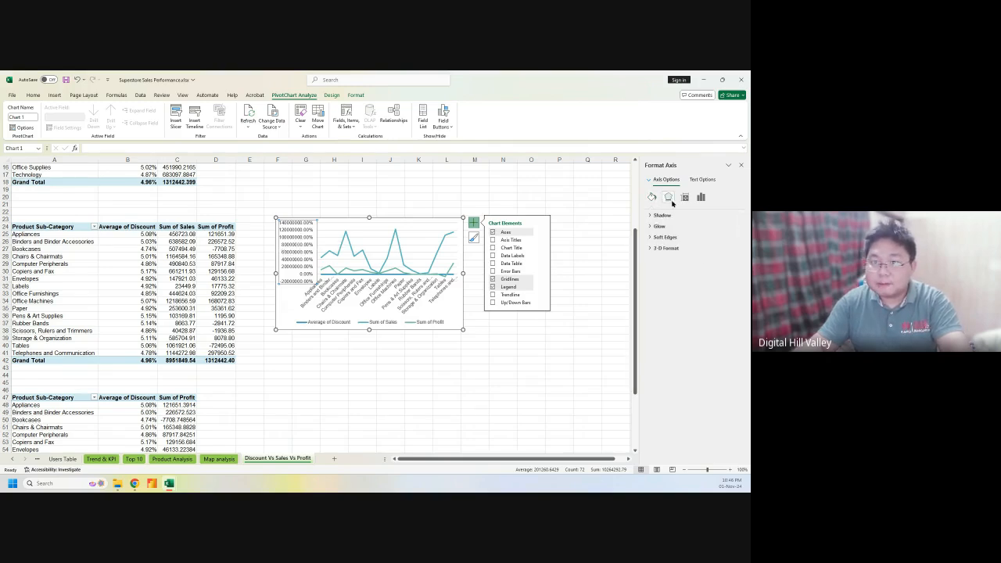
{"action": "left_click", "coordinate": [684, 197]}
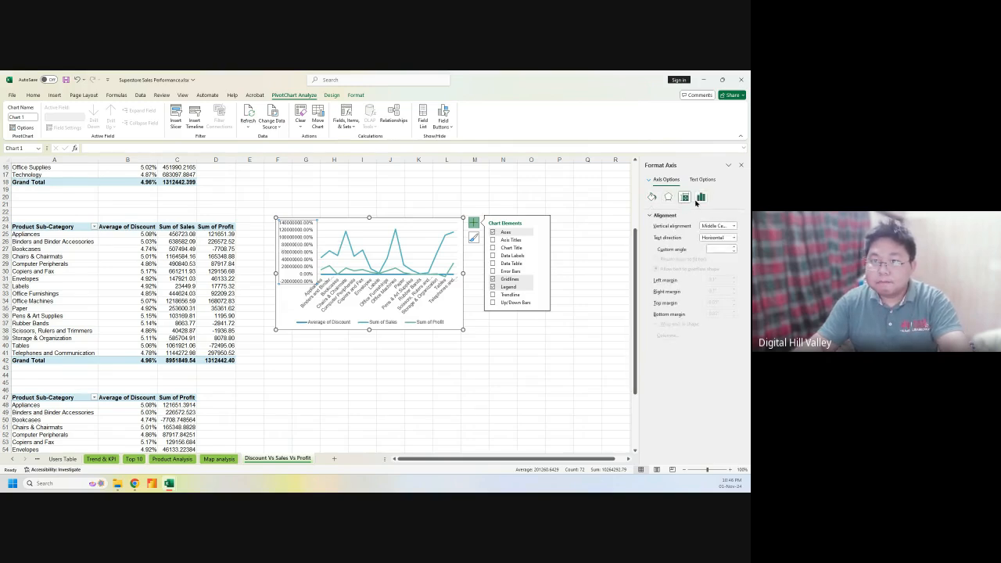
{"action": "left_click", "coordinate": [700, 197]}
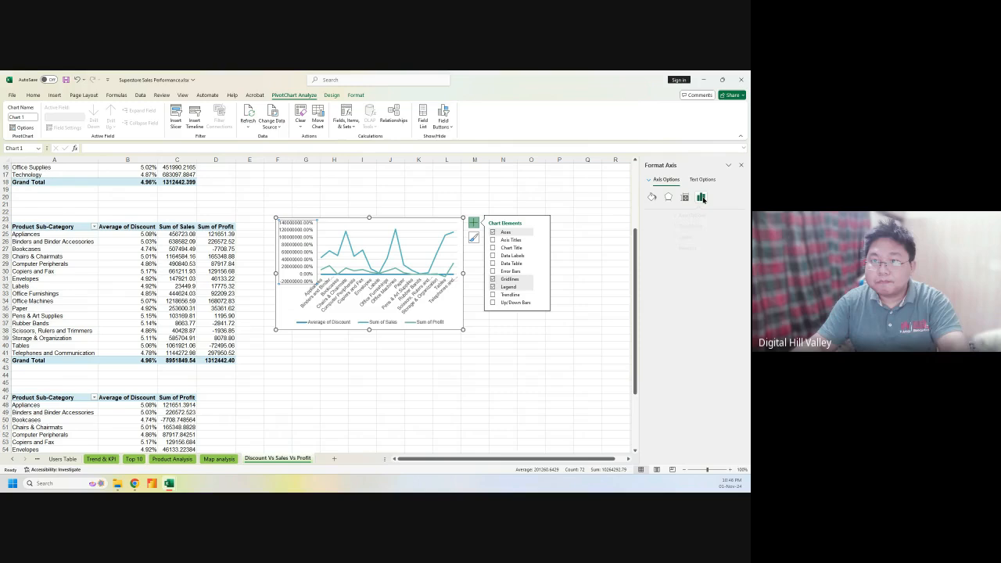
Set the value axis number category to Number, giving labels like 1,400,000.00
{"action": "left_click", "coordinate": [663, 250]}
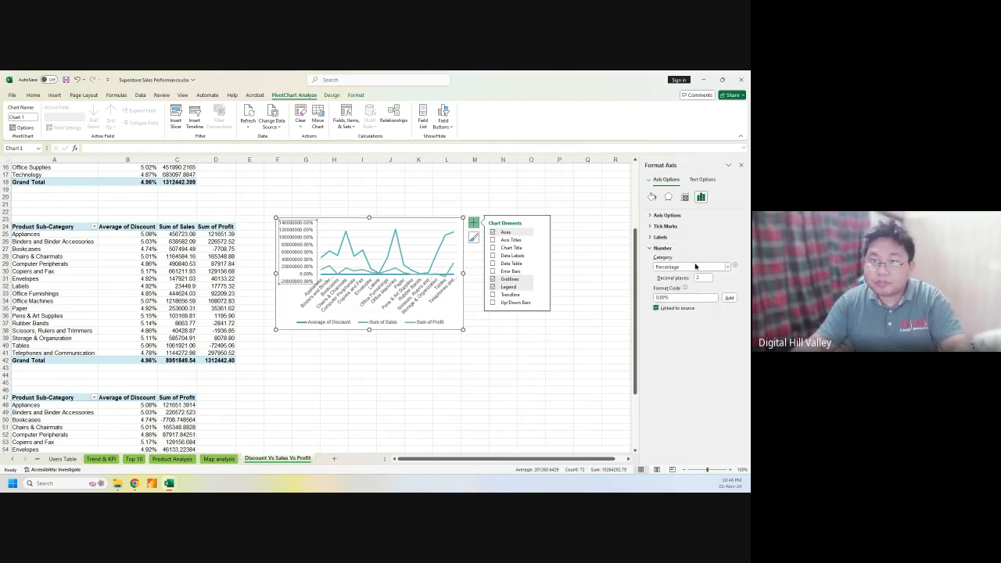
{"action": "left_click", "coordinate": [728, 268]}
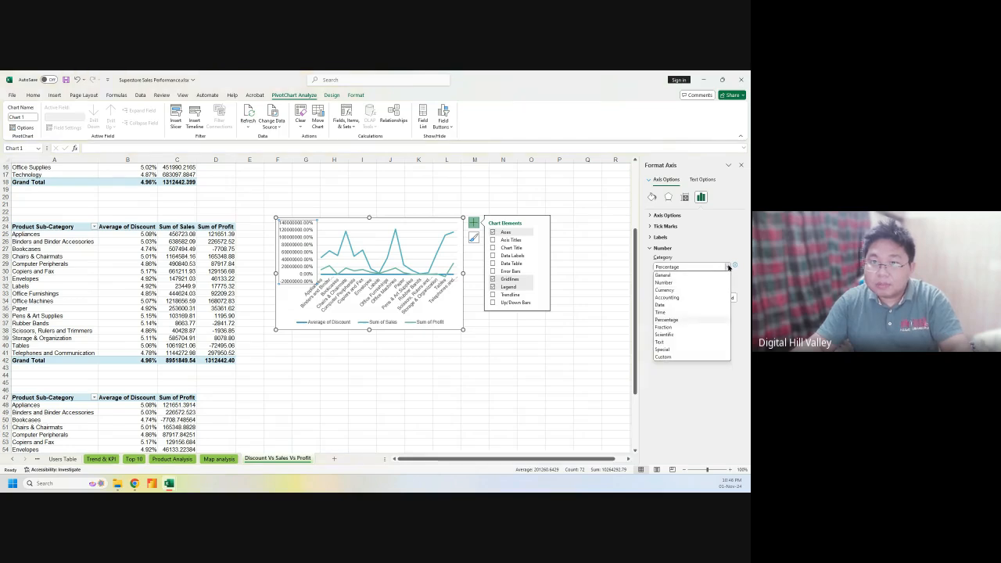
{"action": "left_click", "coordinate": [677, 282]}
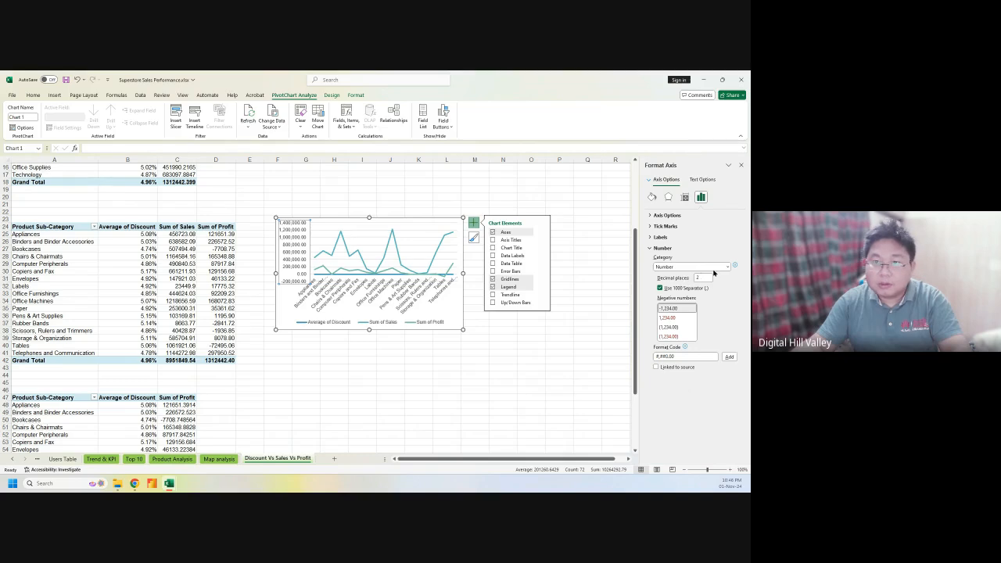
{"action": "left_click", "coordinate": [727, 267]}
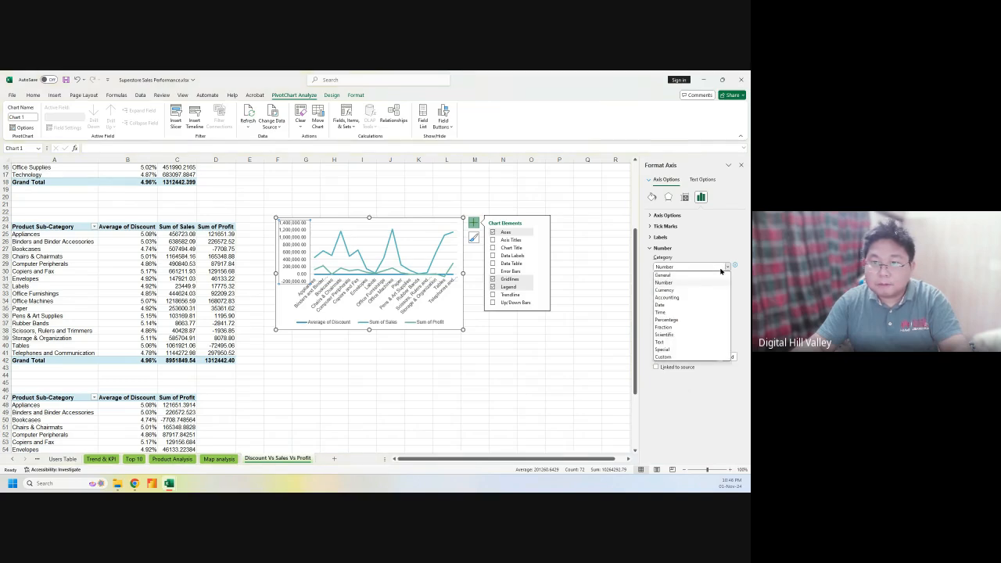
{"action": "left_click", "coordinate": [677, 320]}
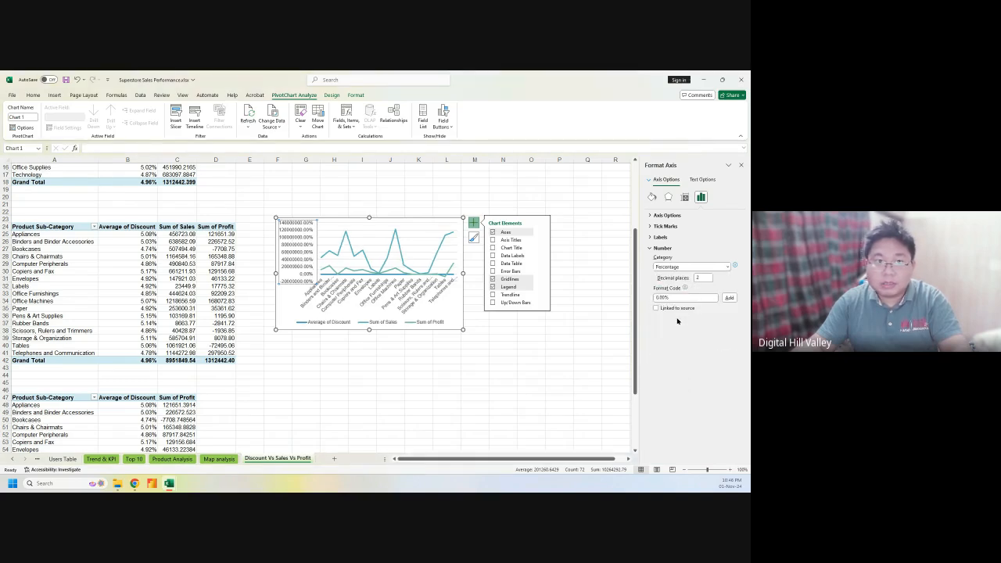
{"action": "left_click", "coordinate": [694, 266]}
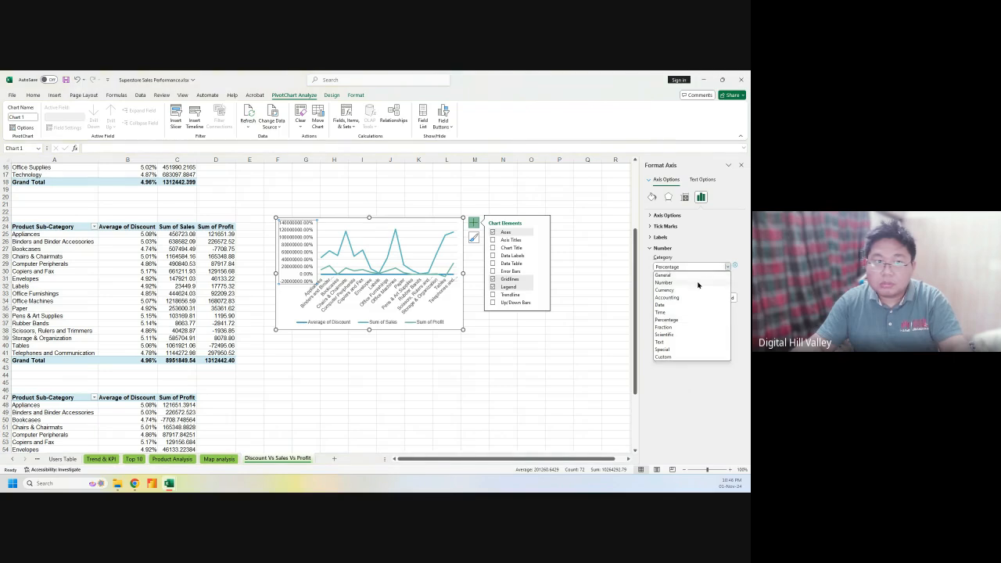
{"action": "left_click", "coordinate": [698, 284]}
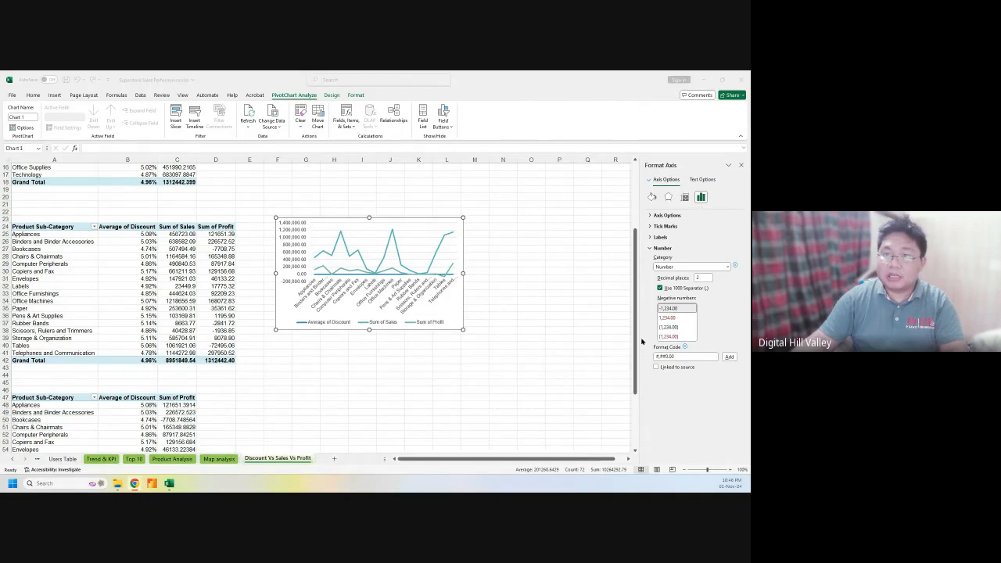
{"action": "left_click", "coordinate": [719, 322]}
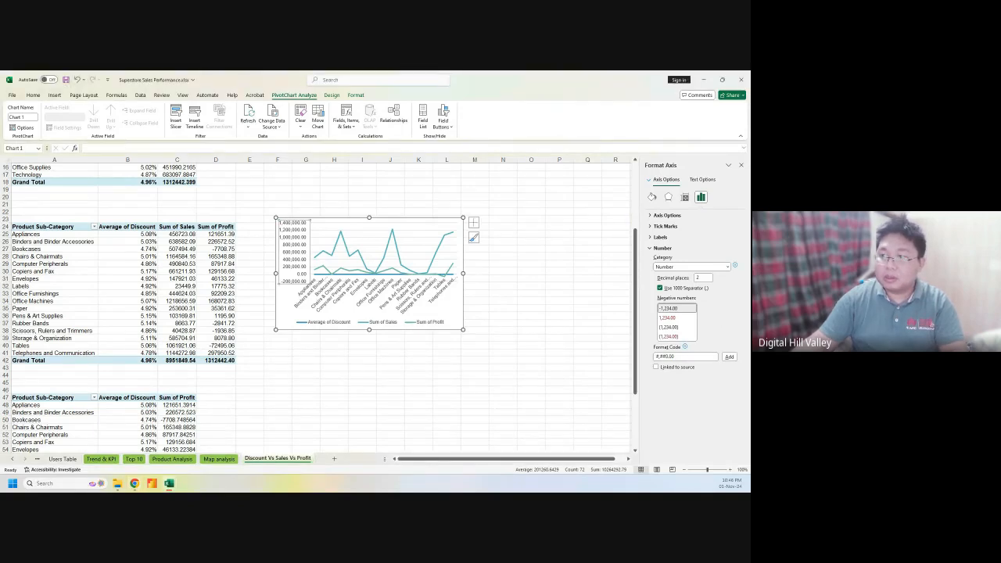
{"action": "key", "text": "alt+Tab"}
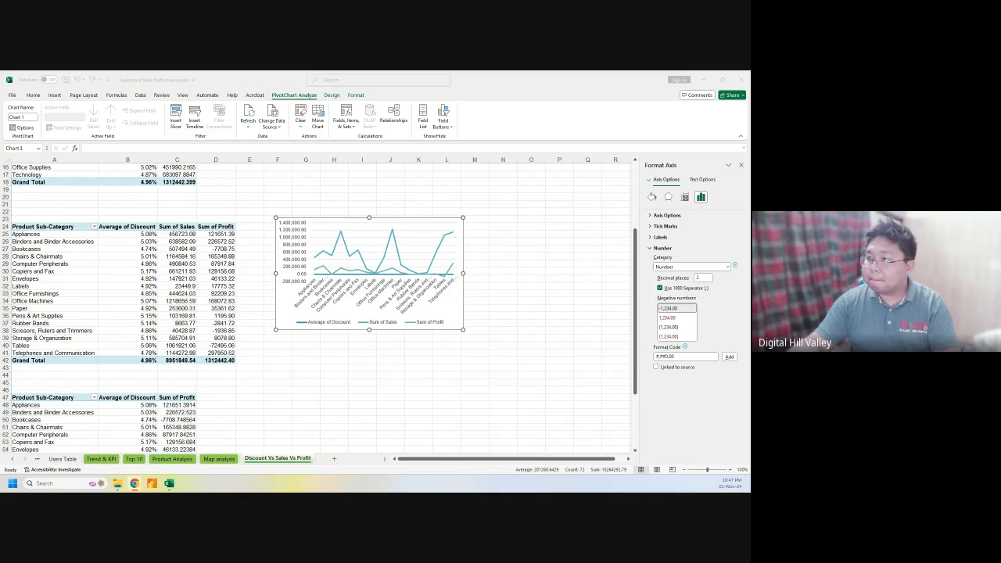
{"action": "triple_click", "coordinate": [669, 356]}
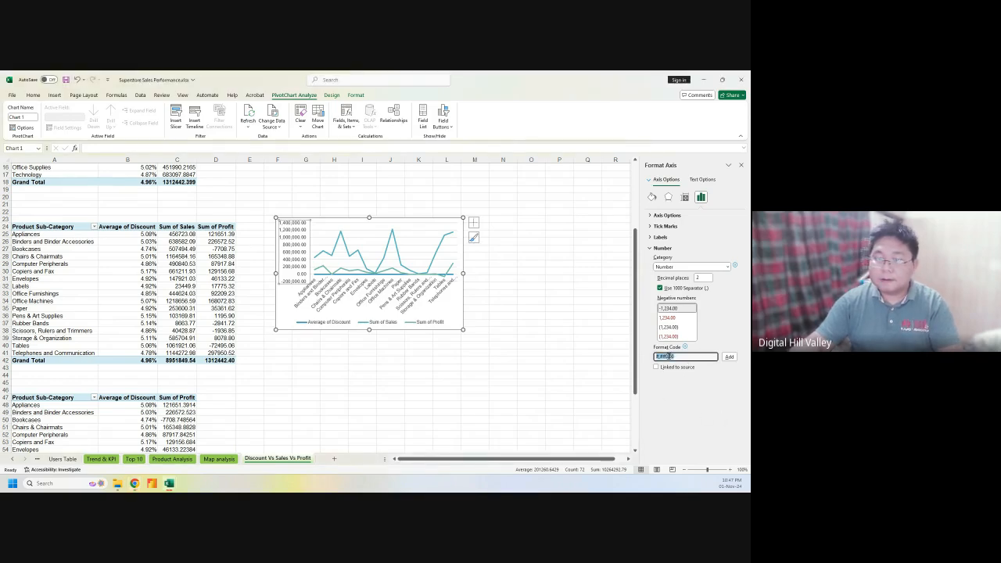
{"action": "key", "text": "alt+Tab"}
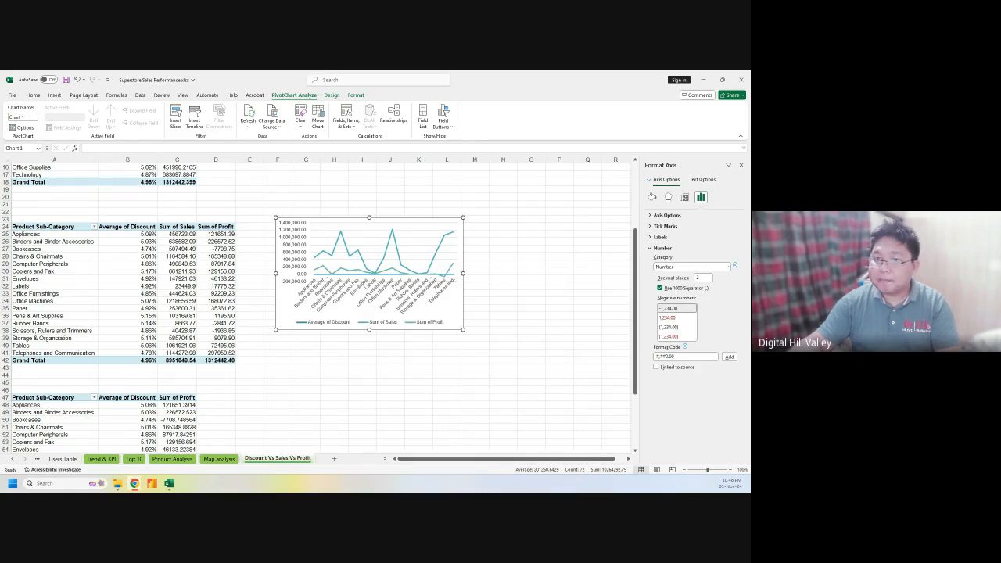
Switch the value axis to Percentage and add the custom format code #,##0.00%
{"action": "left_click", "coordinate": [683, 267]}
{"action": "left_click", "coordinate": [683, 268]}
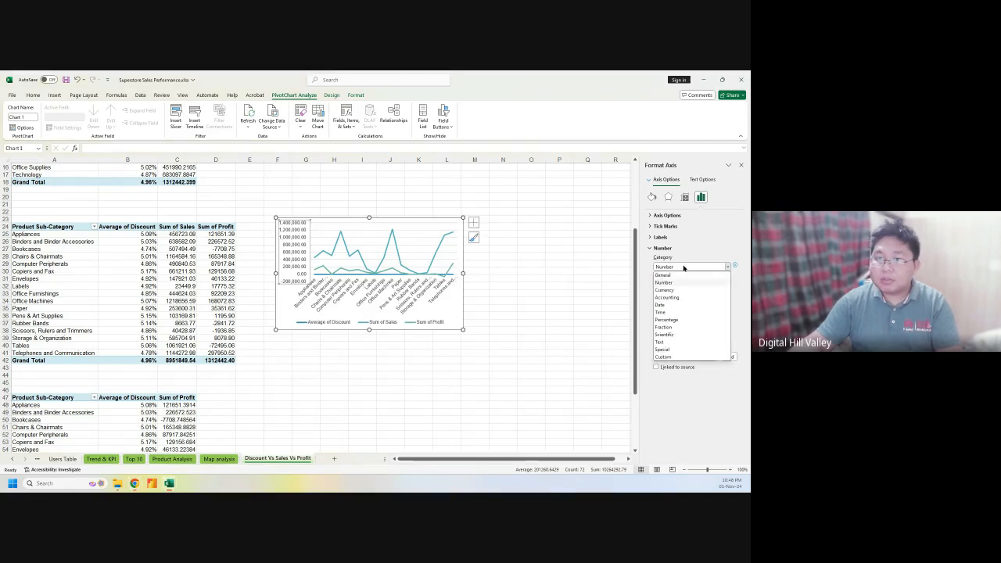
{"action": "left_click", "coordinate": [665, 320]}
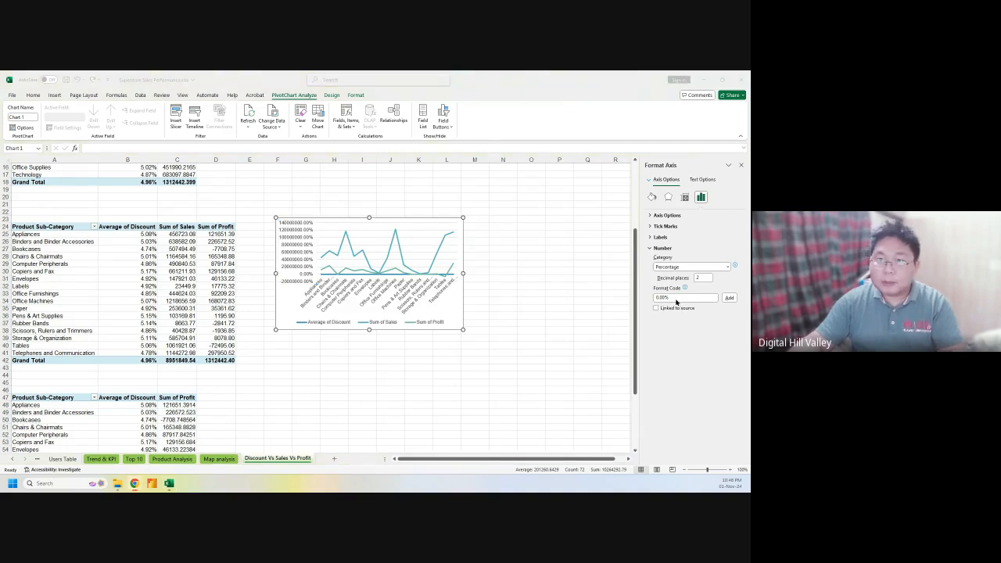
{"action": "left_click", "coordinate": [676, 297]}
{"action": "double_click", "coordinate": [676, 297]}
{"action": "type", "text": "#,##0.00%"}
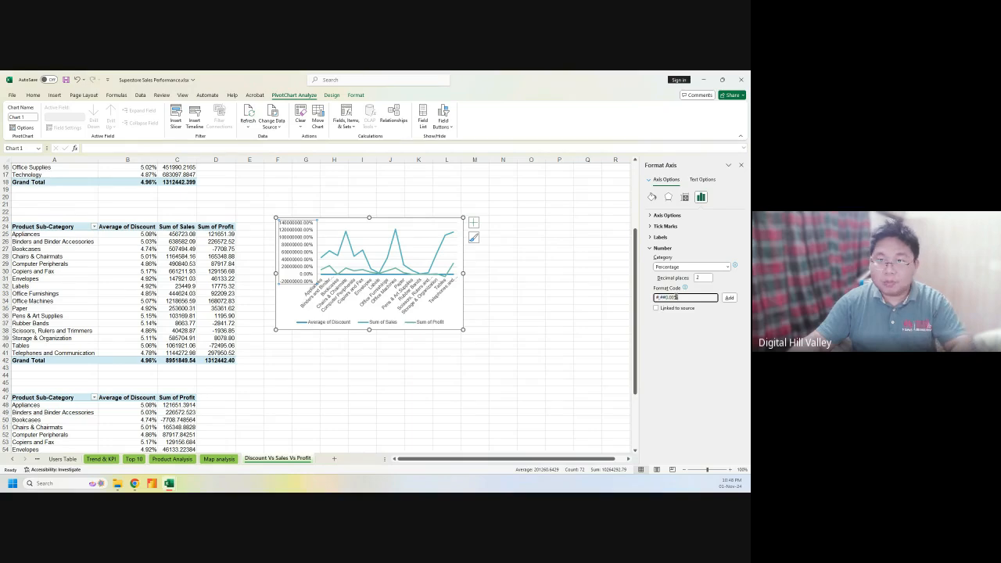
{"action": "left_click", "coordinate": [728, 298]}
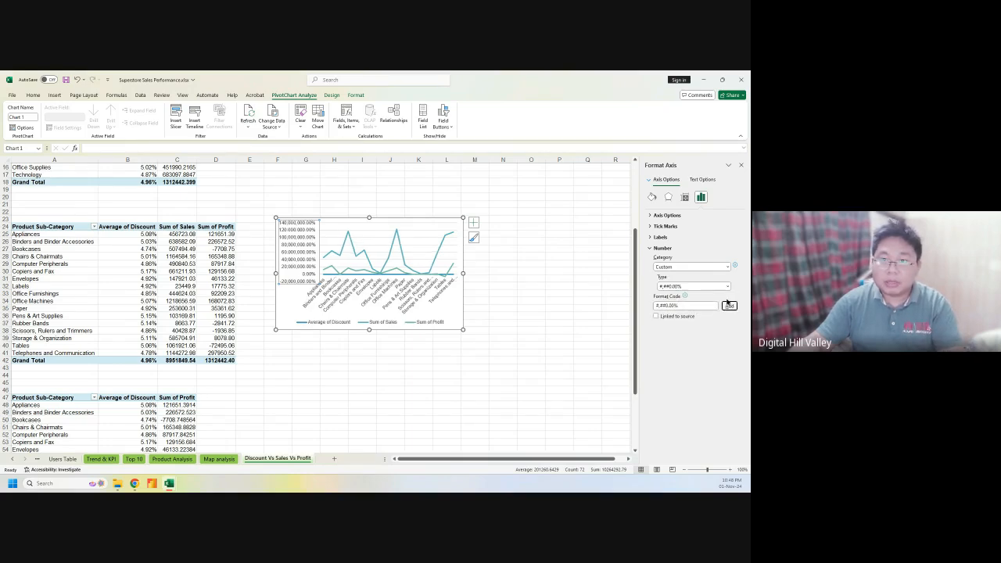
Trim the format code through #0.00% back to the plain 0.00% percentage format
{"action": "left_click", "coordinate": [666, 305]}
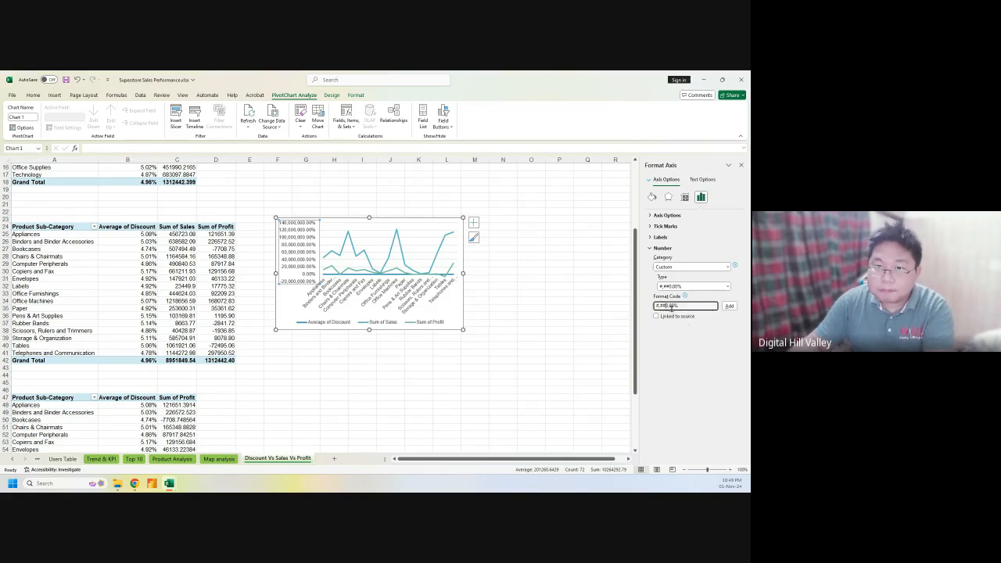
{"action": "key", "text": "BackSpace"}
{"action": "key", "text": "BackSpace"}
{"action": "key", "text": "BackSpace"}
{"action": "left_click", "coordinate": [727, 306]}
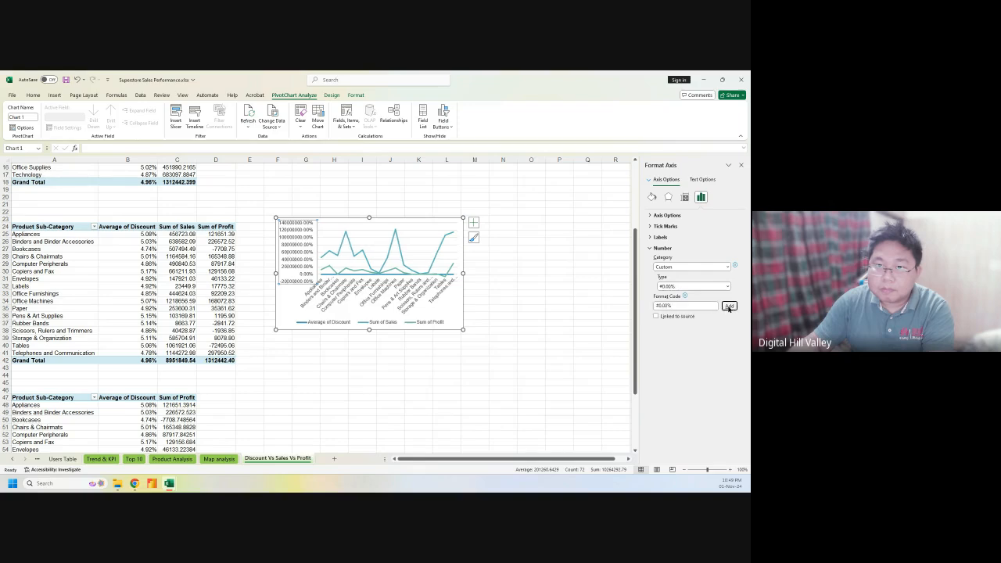
{"action": "left_click", "coordinate": [659, 307]}
{"action": "key", "text": "BackSpace"}
{"action": "left_click", "coordinate": [730, 305]}
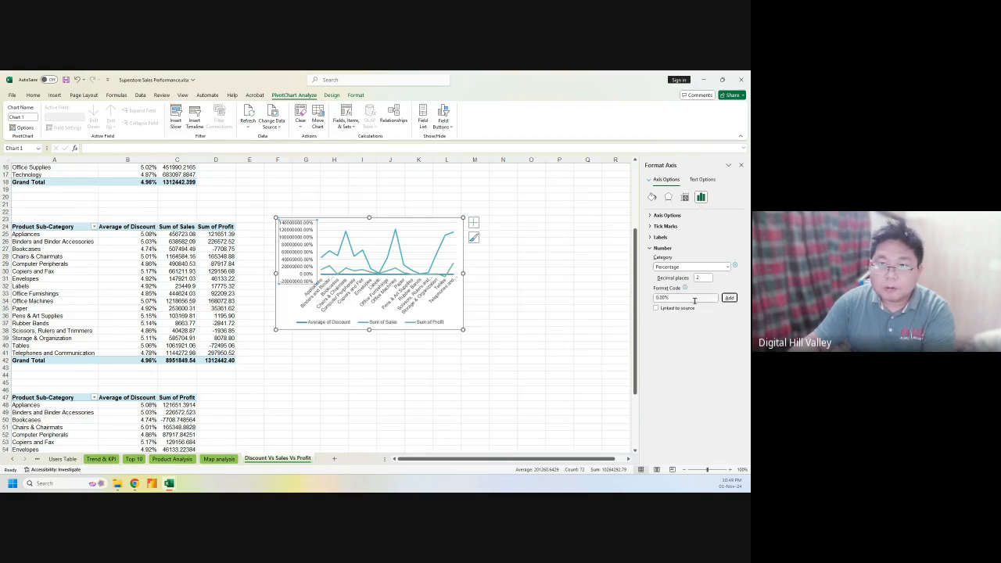
{"action": "left_click", "coordinate": [694, 300]}
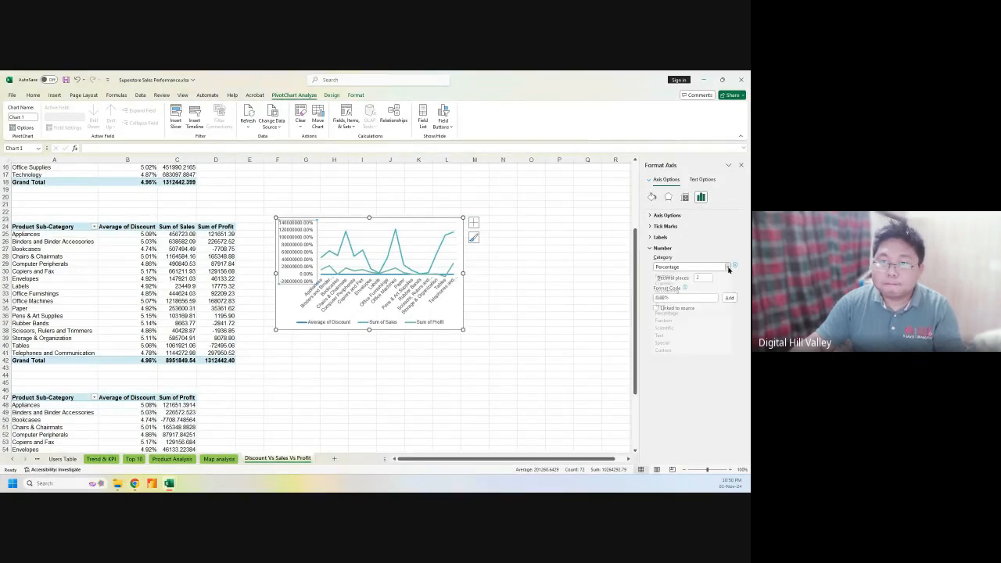
Toggle the value axis number category between Percentage and General
{"action": "left_click", "coordinate": [727, 267]}
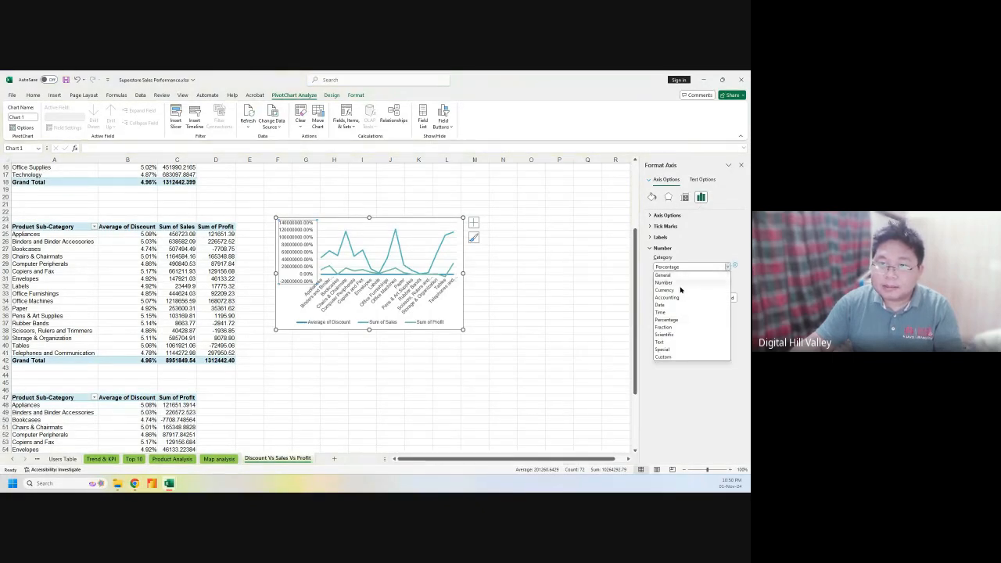
{"action": "left_click", "coordinate": [671, 319]}
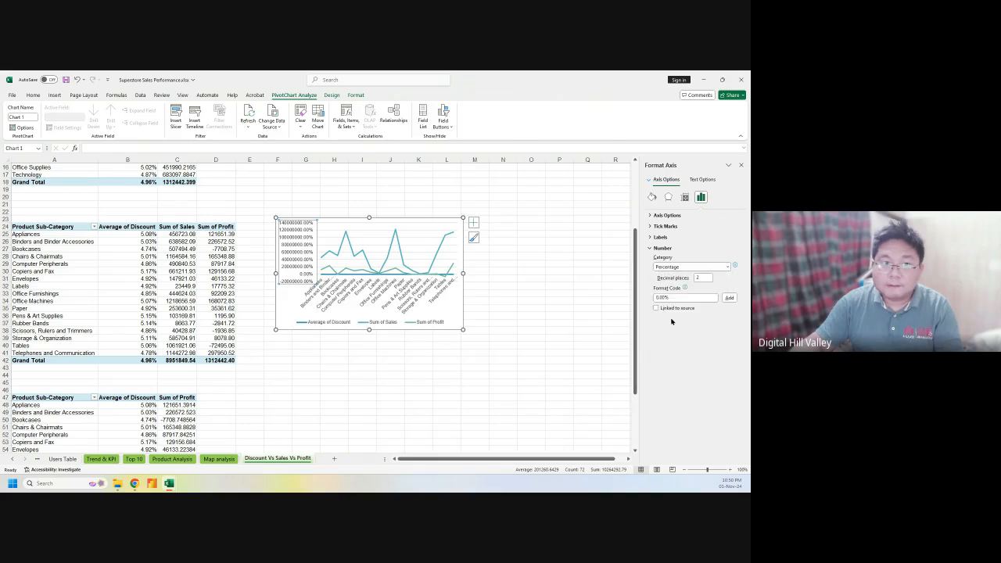
{"action": "left_click", "coordinate": [688, 266]}
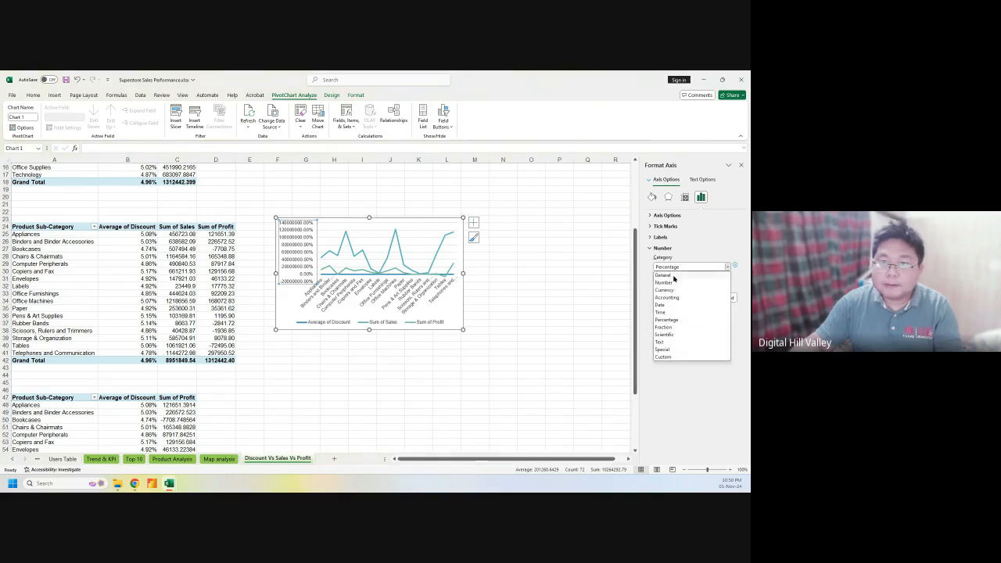
{"action": "left_click", "coordinate": [688, 275]}
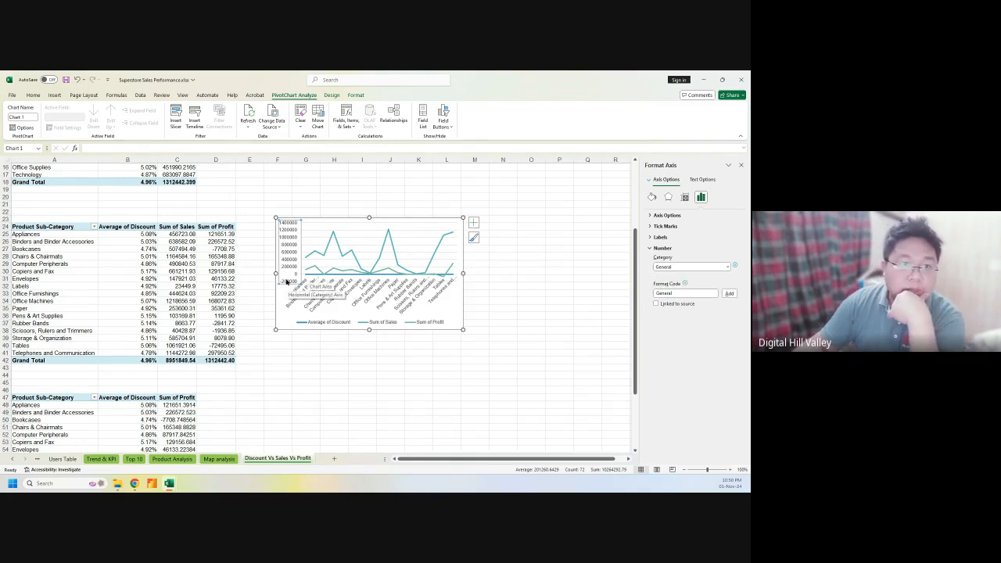
{"action": "left_click", "coordinate": [710, 268]}
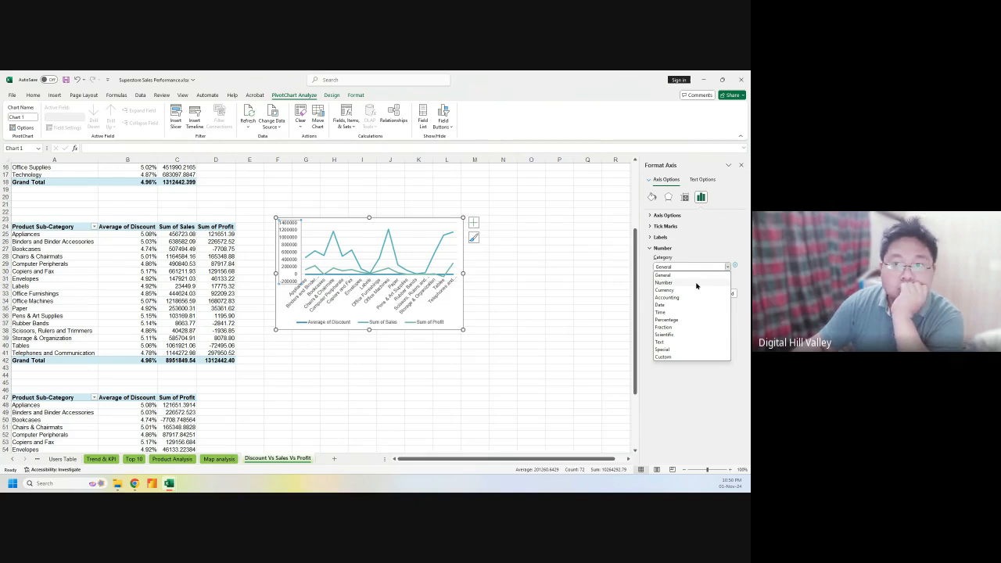
{"action": "left_click", "coordinate": [685, 321]}
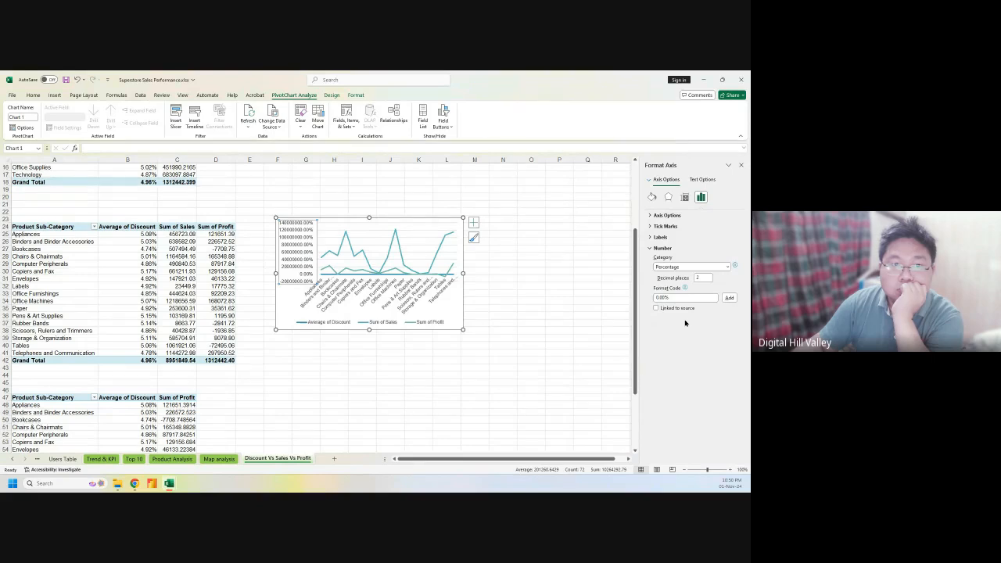
{"action": "left_click", "coordinate": [727, 266]}
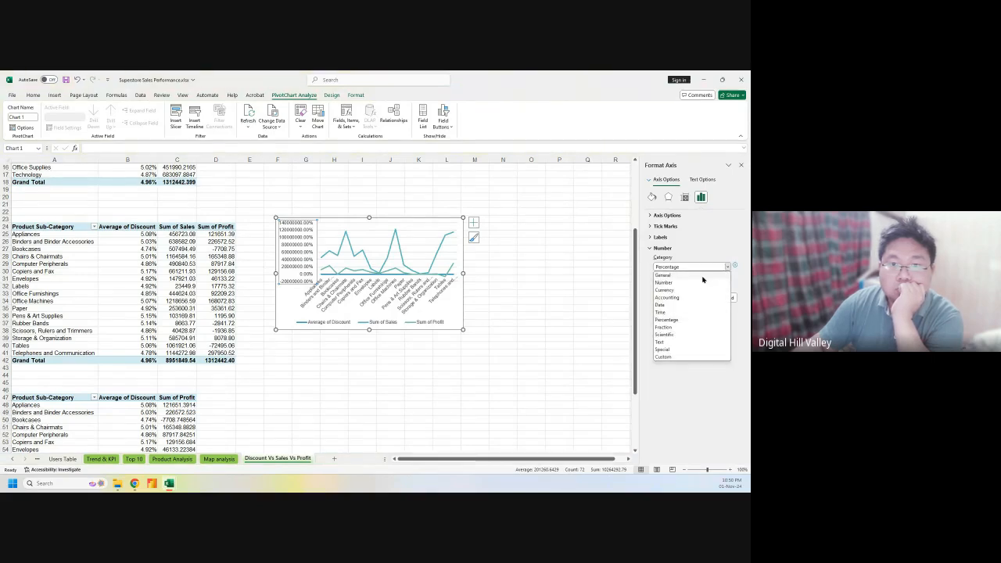
{"action": "left_click", "coordinate": [702, 276]}
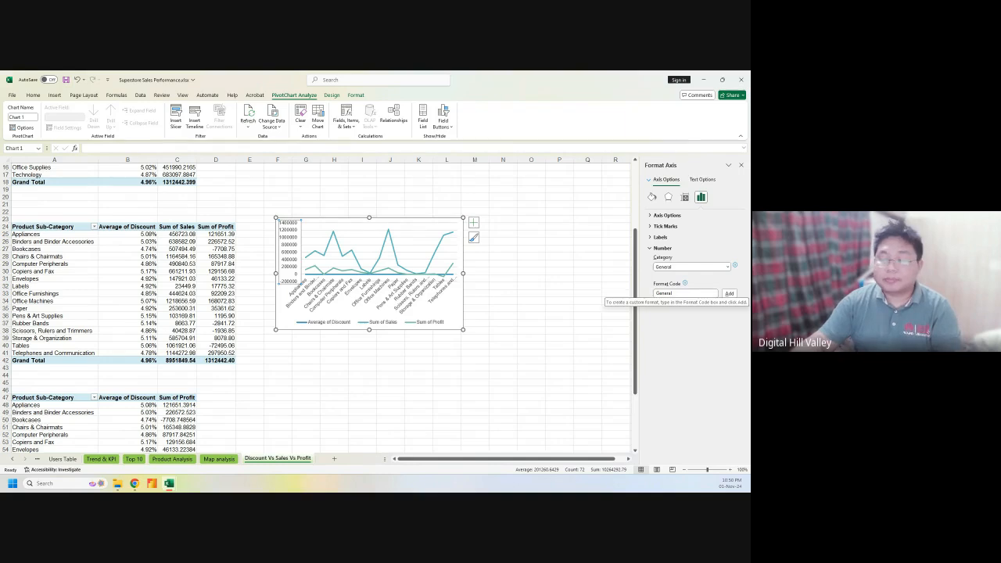
{"action": "key", "text": "alt+Tab"}
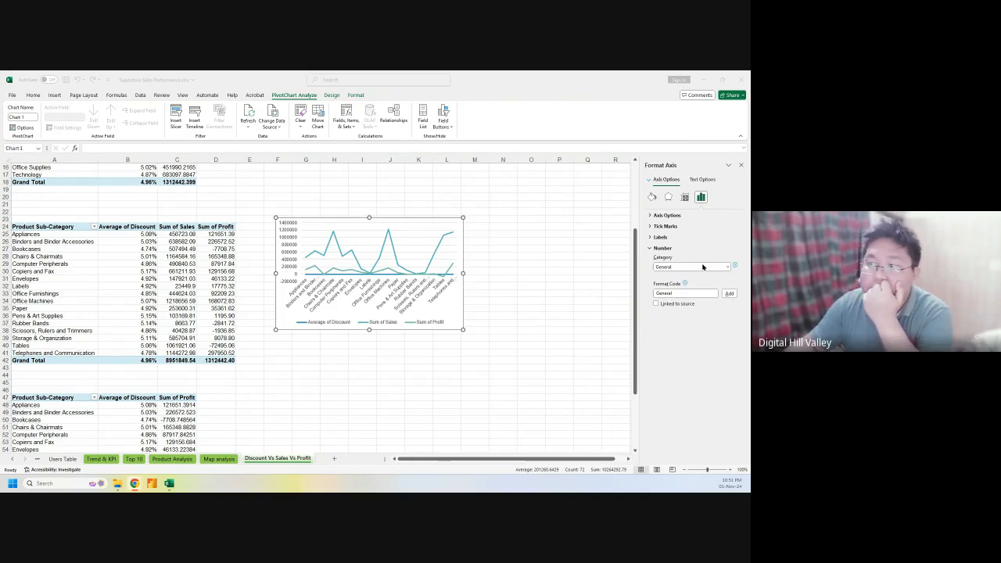
Set the axis to Percentage, add format code 00.00%, and toggle Linked to source on and off
{"action": "left_click", "coordinate": [702, 267]}
{"action": "left_click", "coordinate": [701, 267]}
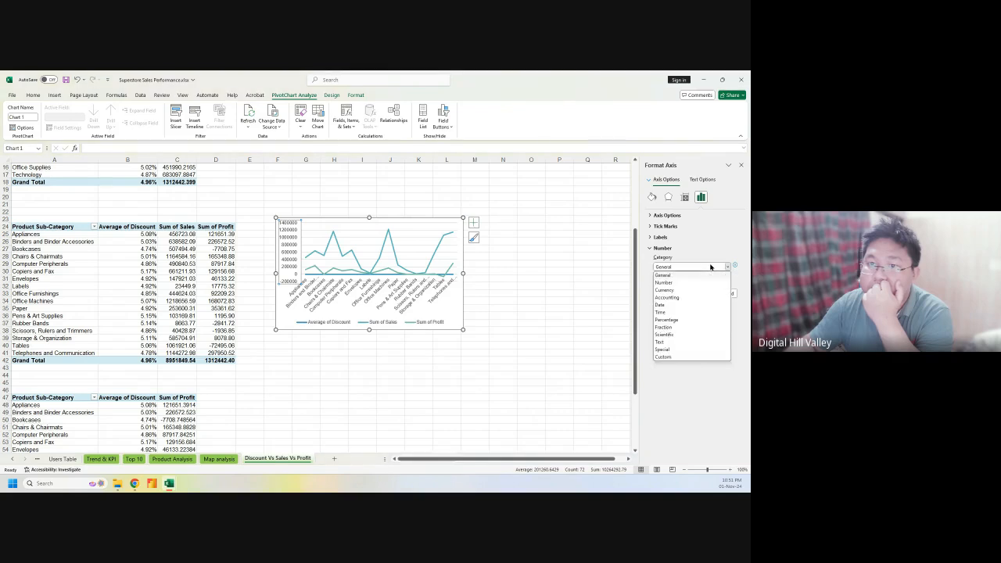
{"action": "left_click", "coordinate": [674, 319]}
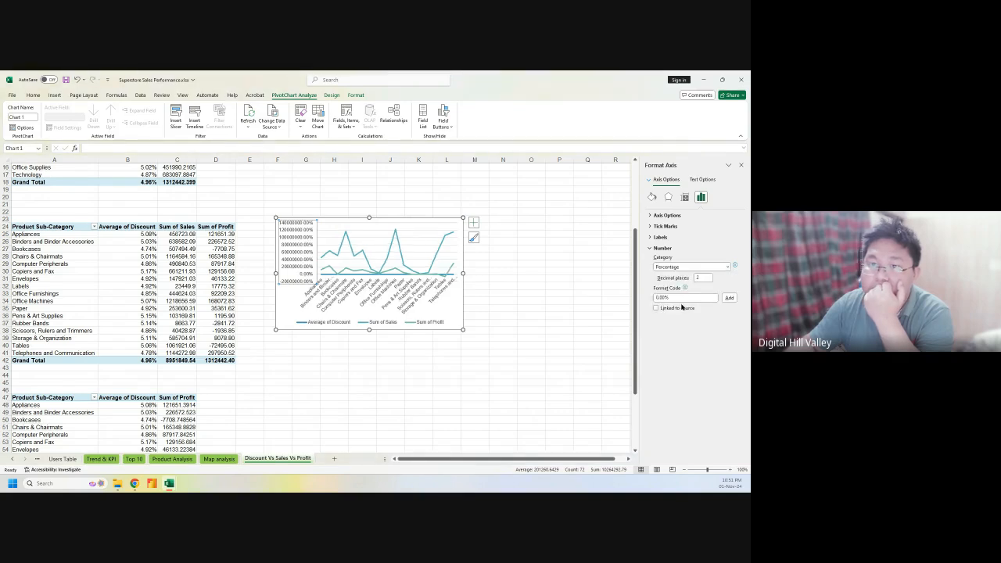
{"action": "left_click", "coordinate": [678, 298]}
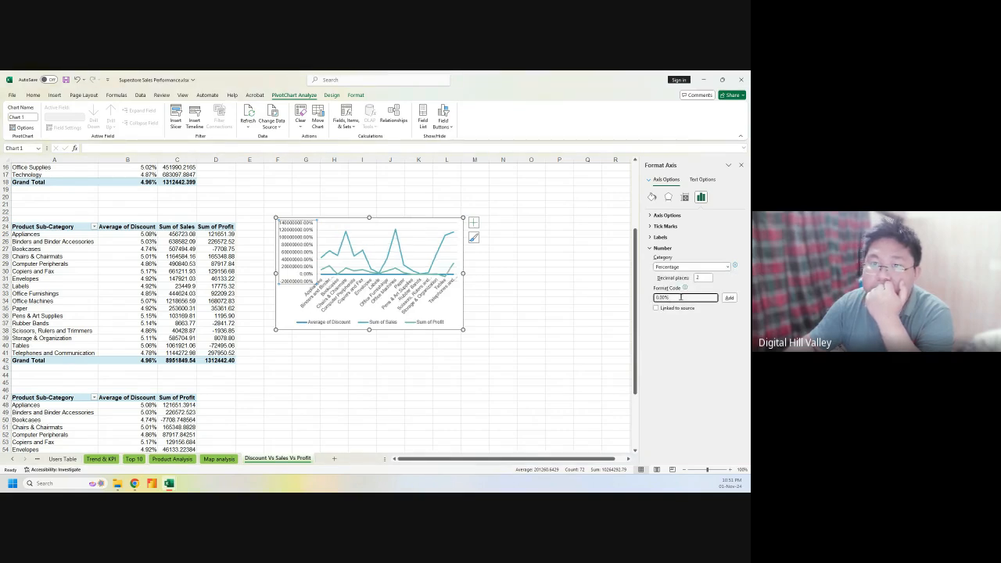
{"action": "left_click_drag", "start_coordinate": [680, 298], "coordinate": [658, 297]}
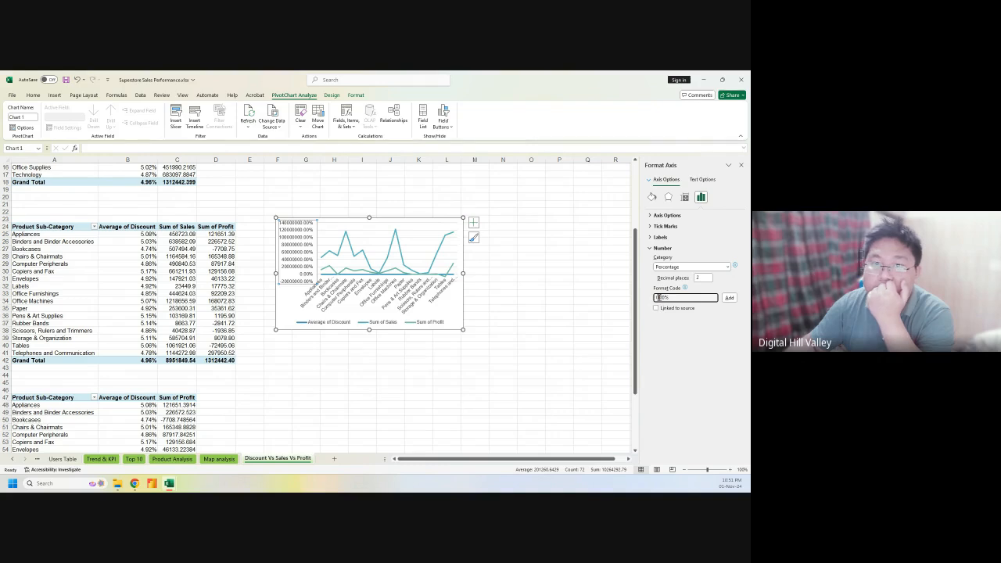
{"action": "type", "text": "00.00%"}
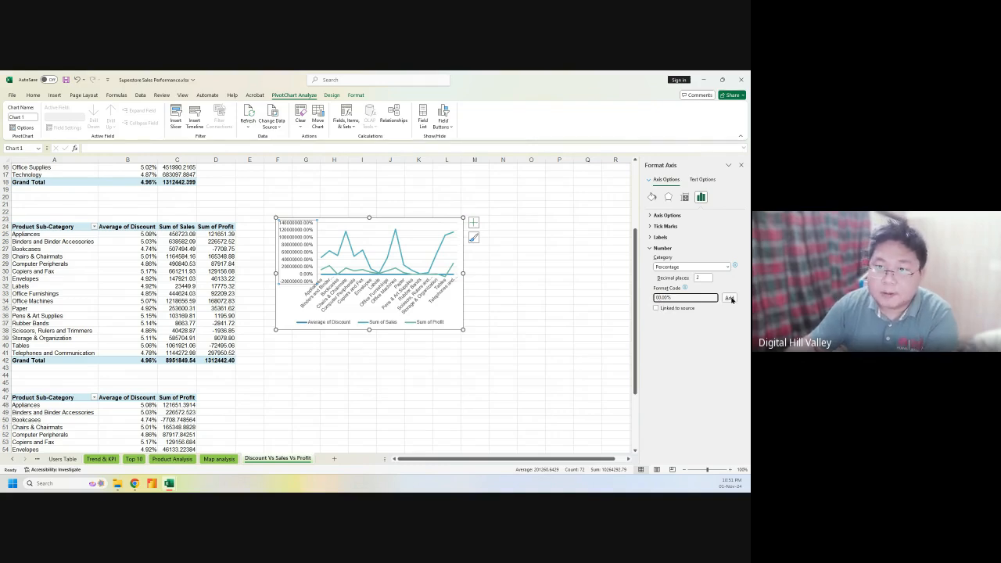
{"action": "left_click", "coordinate": [729, 298]}
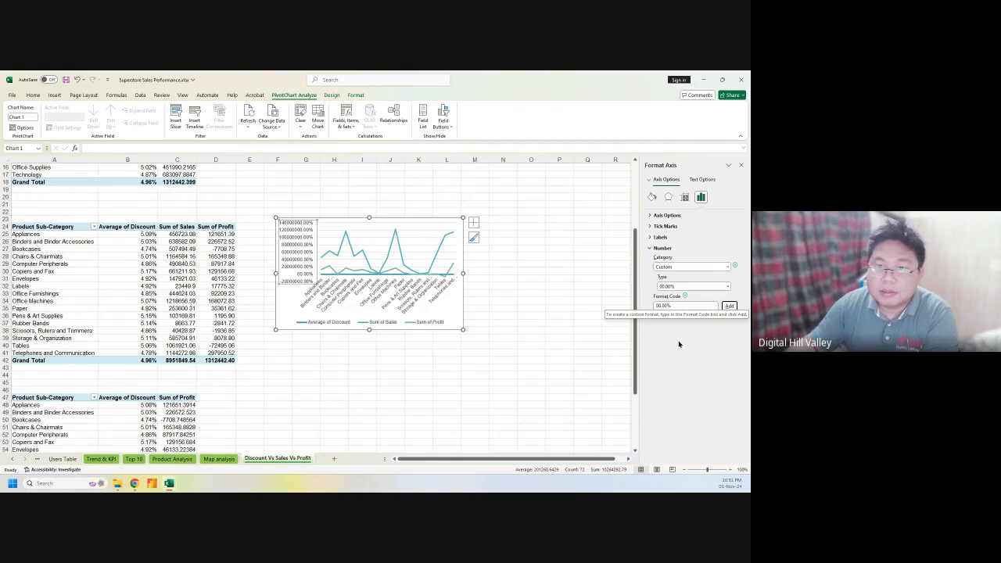
{"action": "left_click", "coordinate": [656, 317]}
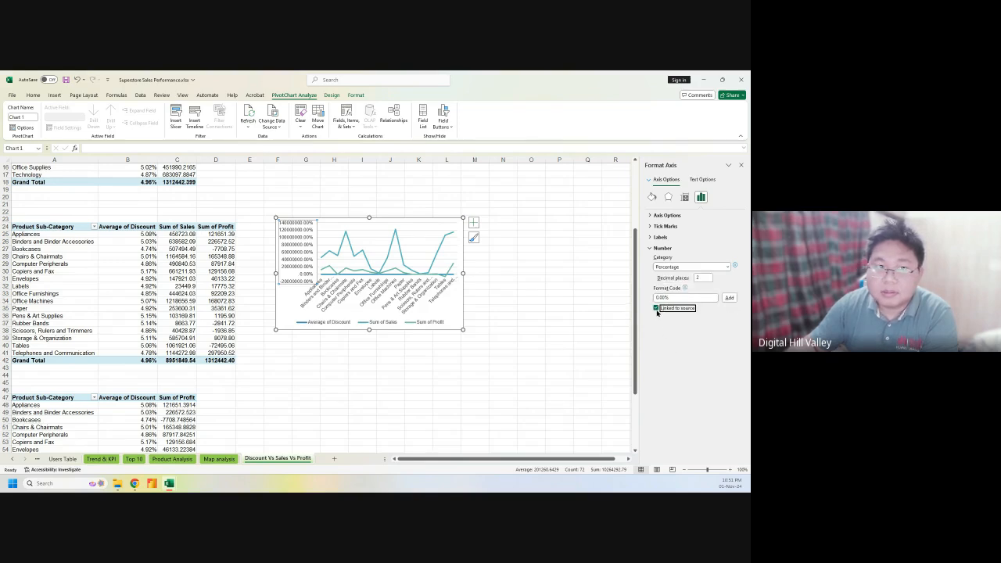
{"action": "left_click", "coordinate": [656, 308]}
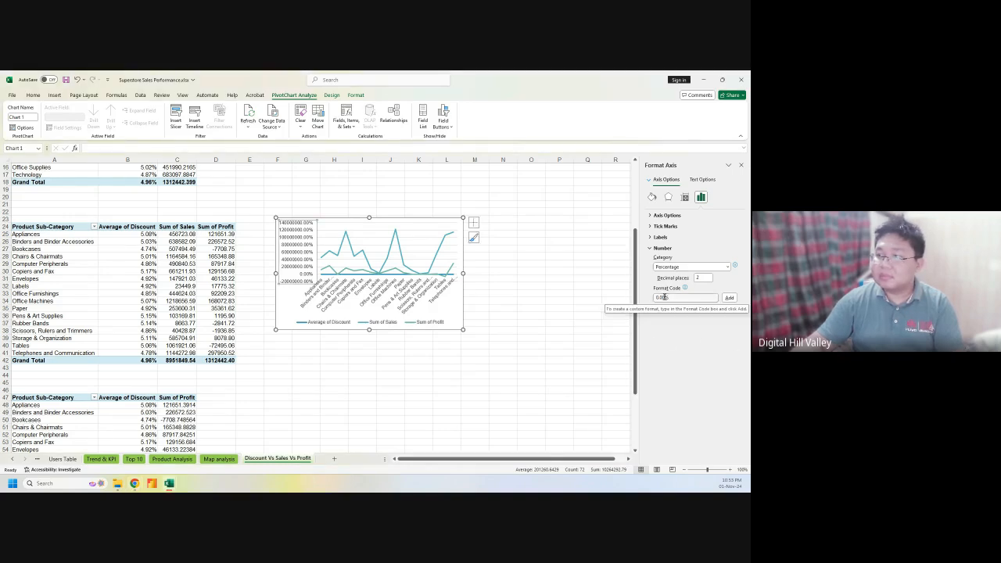
Add the custom axis format code 00.00,% so labels drop a thousandfold, to 140000.00% at most
{"action": "left_click", "coordinate": [664, 297]}
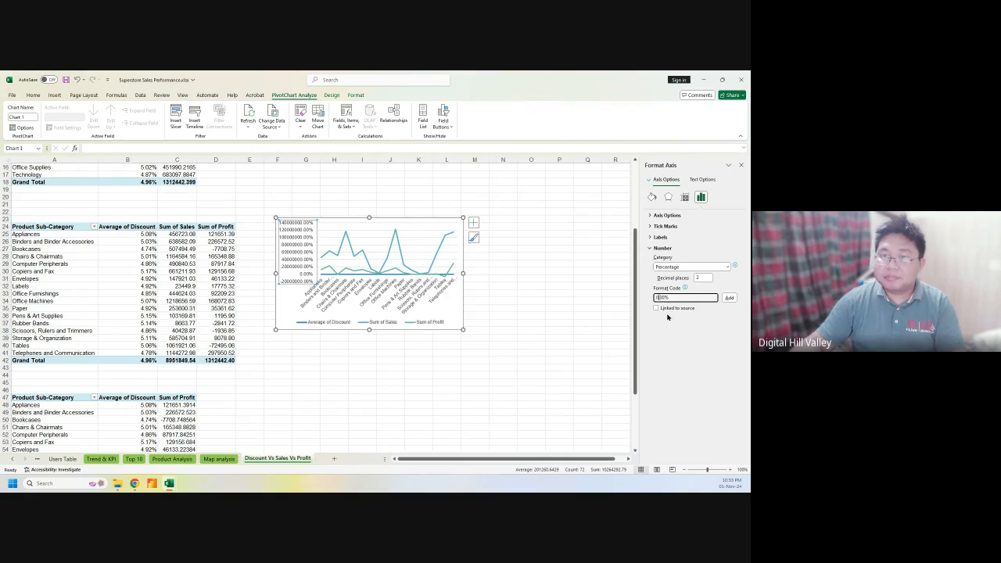
{"action": "type", "text": "0"}
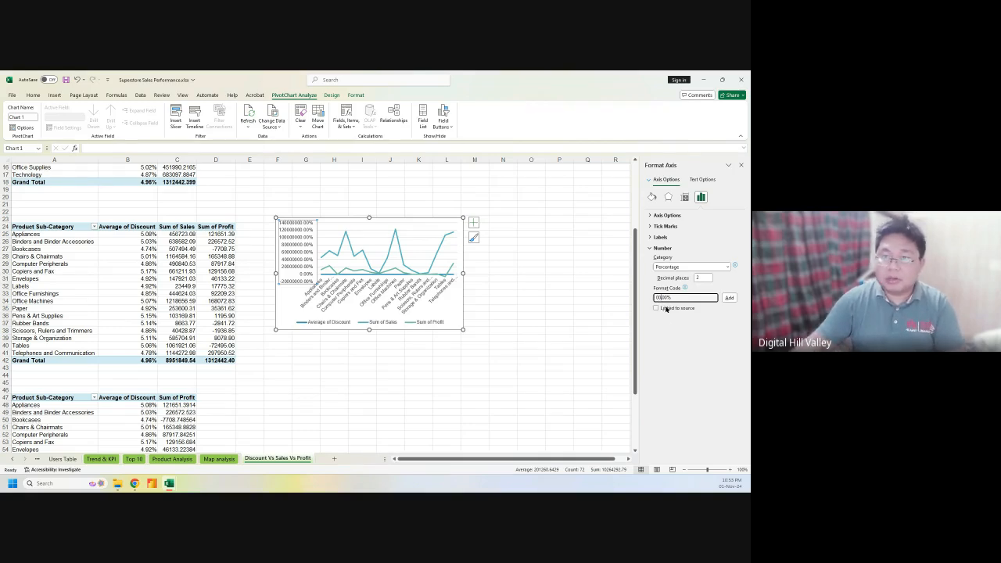
{"action": "type", "text": ","}
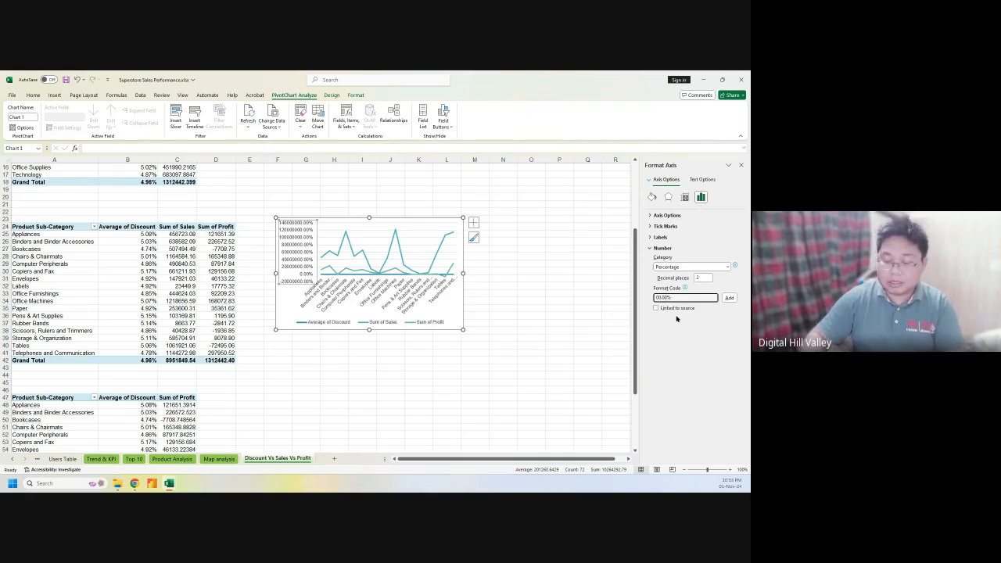
{"action": "left_click", "coordinate": [730, 298]}
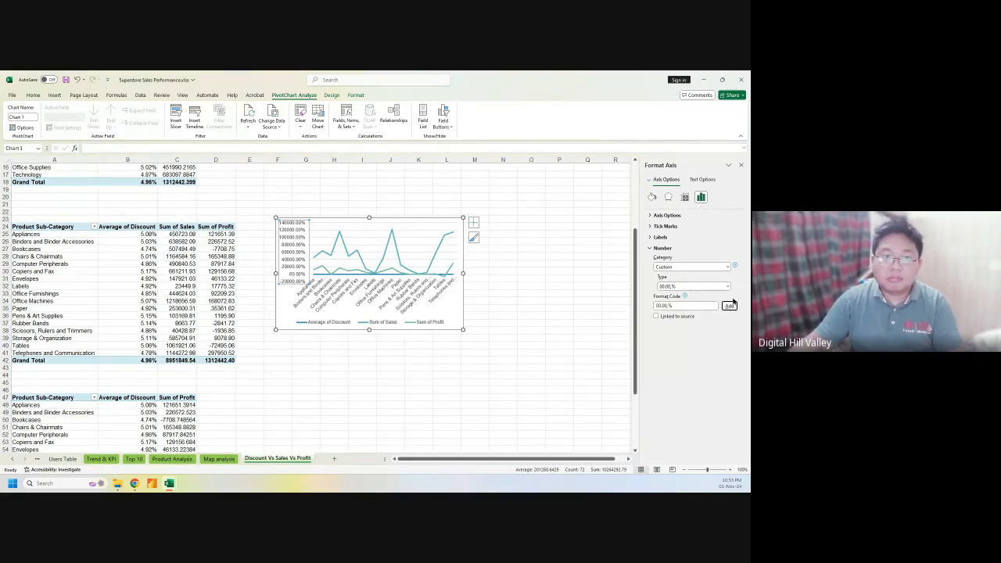
{"action": "left_click", "coordinate": [668, 305]}
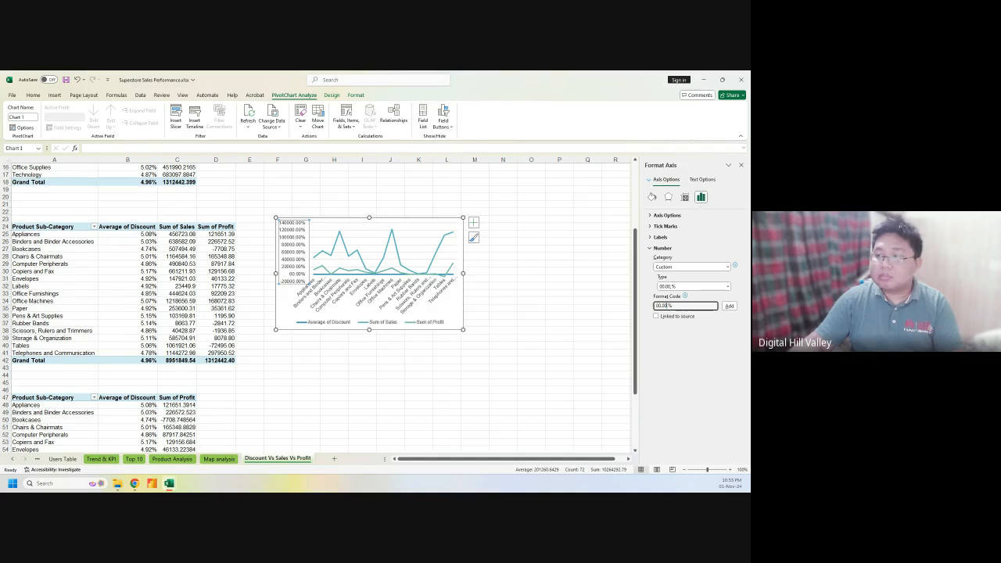
{"action": "key", "text": "alt+Tab"}
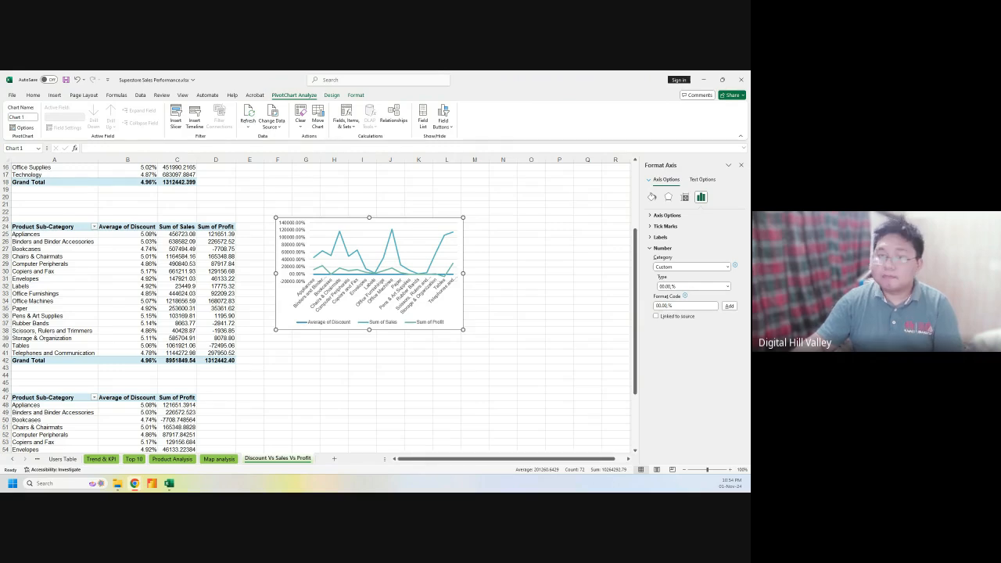
Switch the value axis number category to General, then to Number with two decimals
{"action": "left_click", "coordinate": [705, 267]}
{"action": "left_click", "coordinate": [689, 278]}
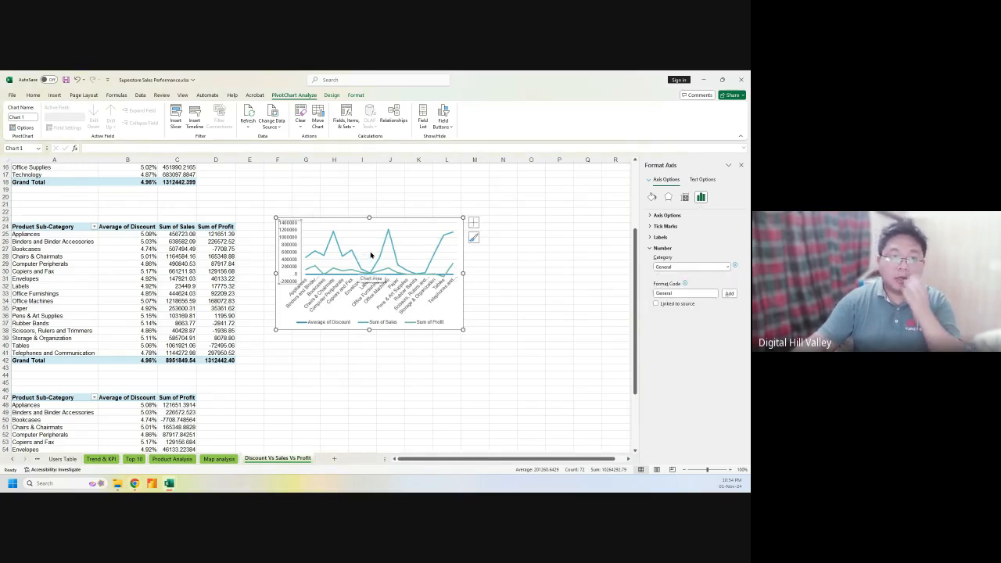
{"action": "left_click", "coordinate": [692, 268]}
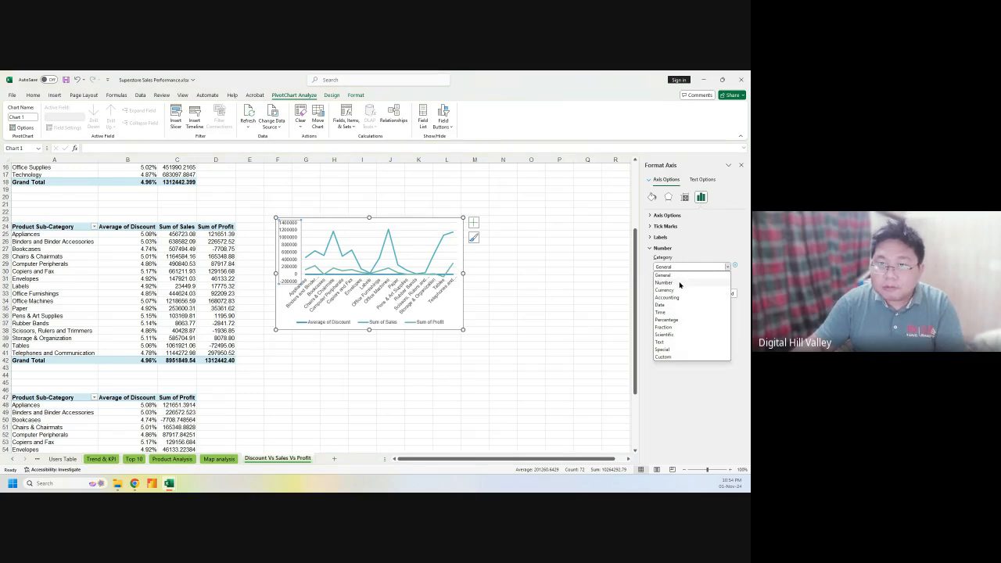
{"action": "left_click", "coordinate": [679, 282]}
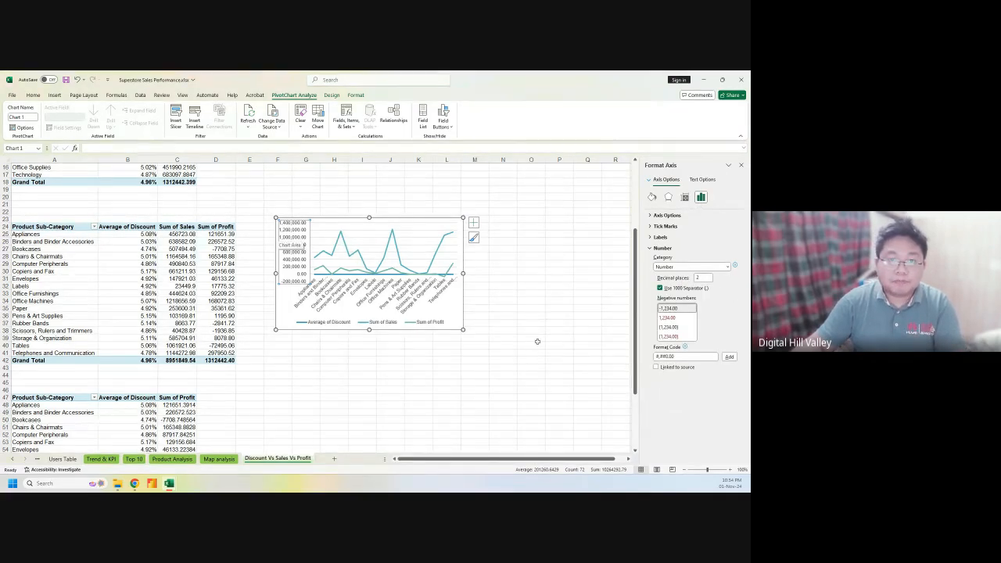
Widen the PivotChart to the right toward column N
{"action": "left_click", "coordinate": [504, 342]}
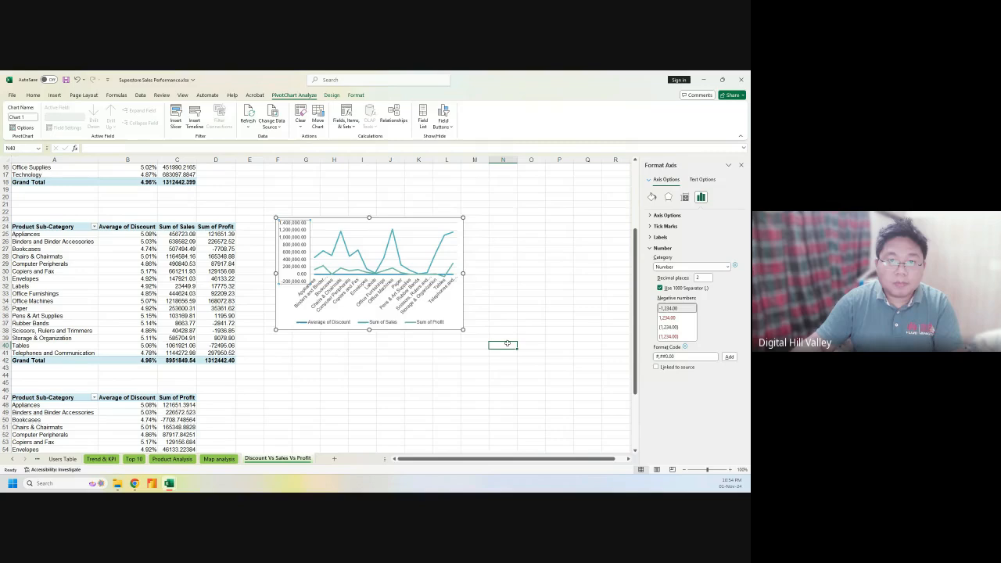
{"action": "left_click", "coordinate": [463, 272]}
{"action": "left_click_drag", "start_coordinate": [463, 273], "coordinate": [497, 275]}
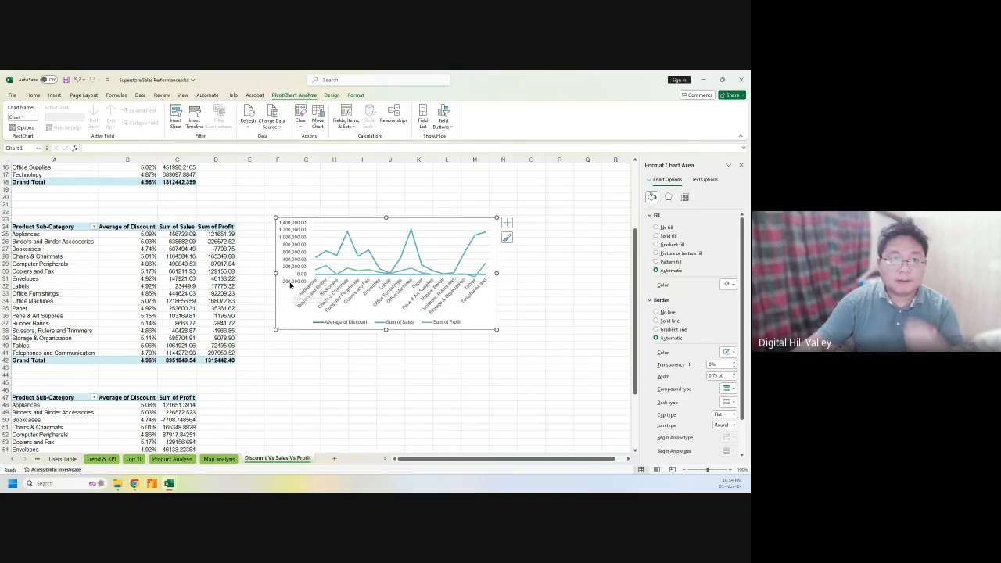
Set the value axis minimum bound to 0 so it runs 0.00 to 1,400,000.00
{"action": "left_click", "coordinate": [257, 361]}
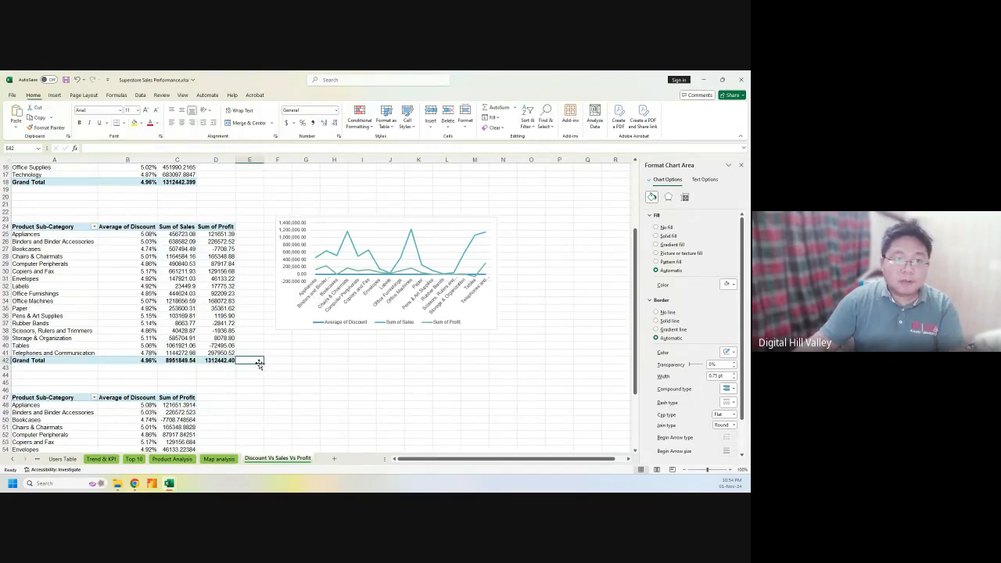
{"action": "left_click", "coordinate": [295, 282]}
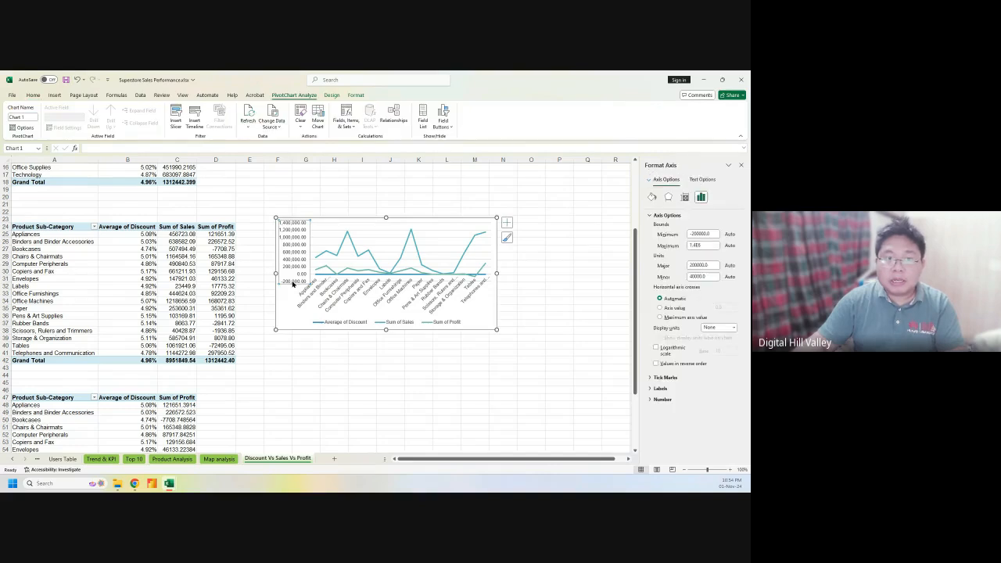
{"action": "left_click", "coordinate": [709, 234]}
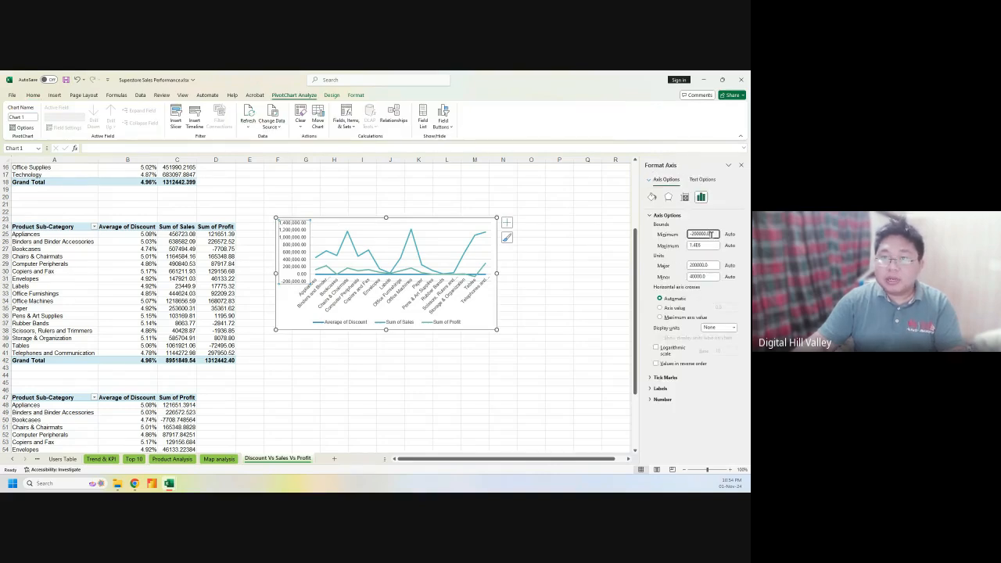
{"action": "type", "text": "0"}
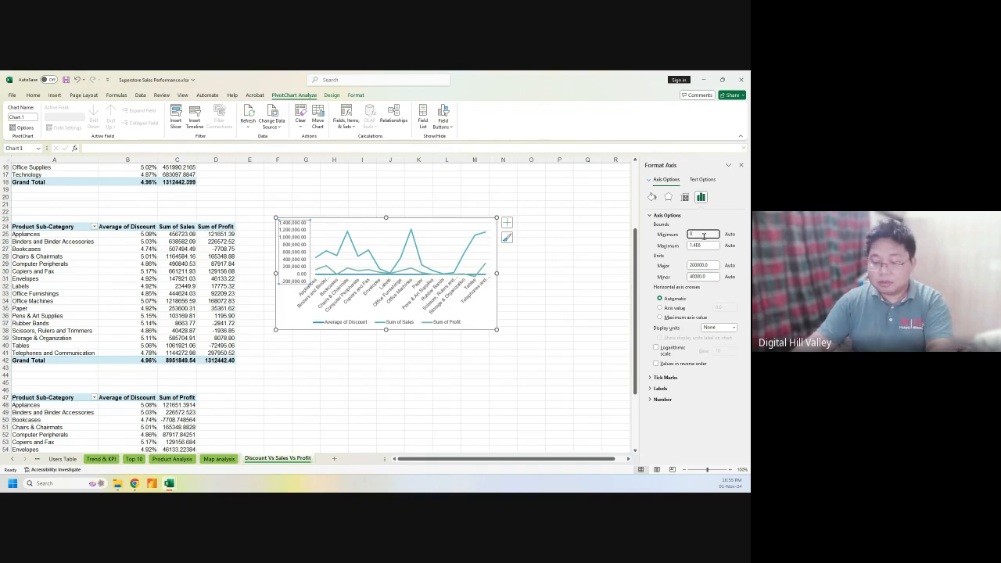
{"action": "key", "text": "Return"}
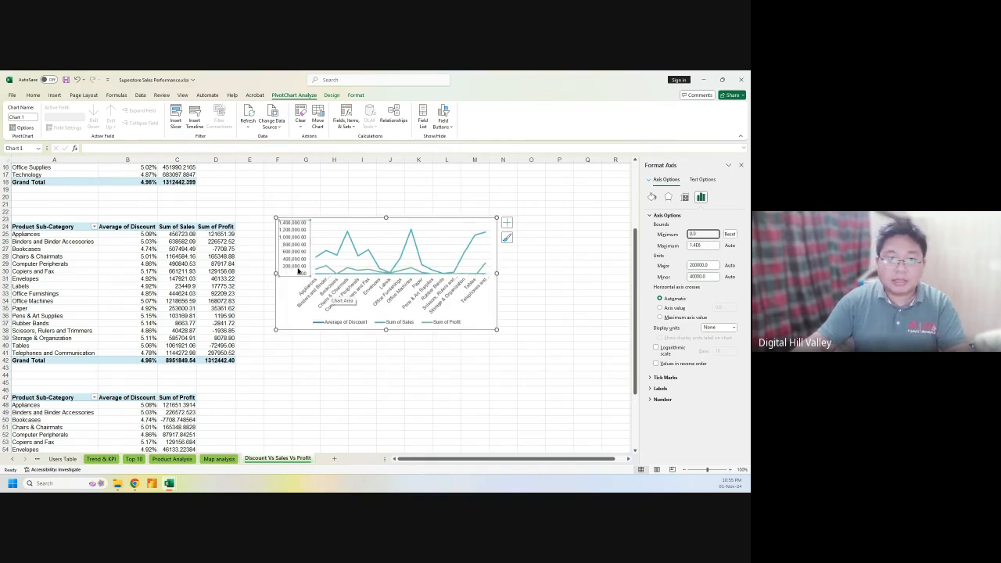
{"action": "left_click", "coordinate": [516, 276]}
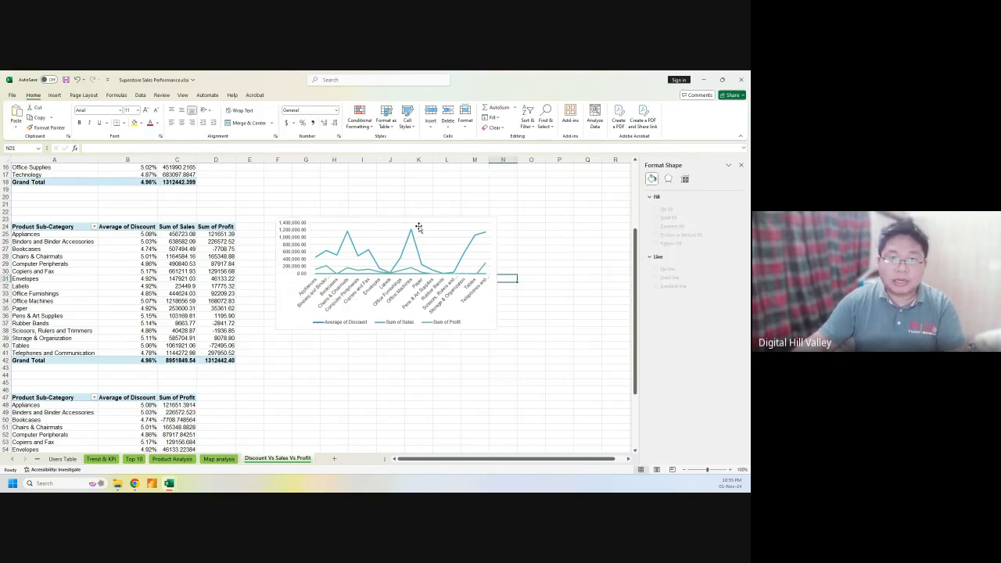
Turn on the Chart Title element, showing the 'Chart Title' placeholder above the plot
{"action": "left_click", "coordinate": [491, 224]}
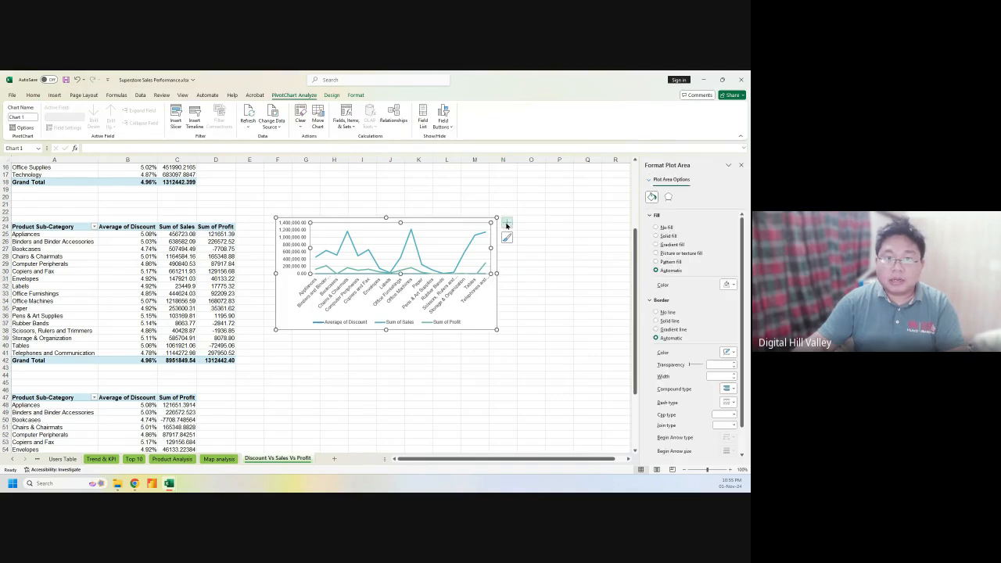
{"action": "left_click", "coordinate": [506, 223]}
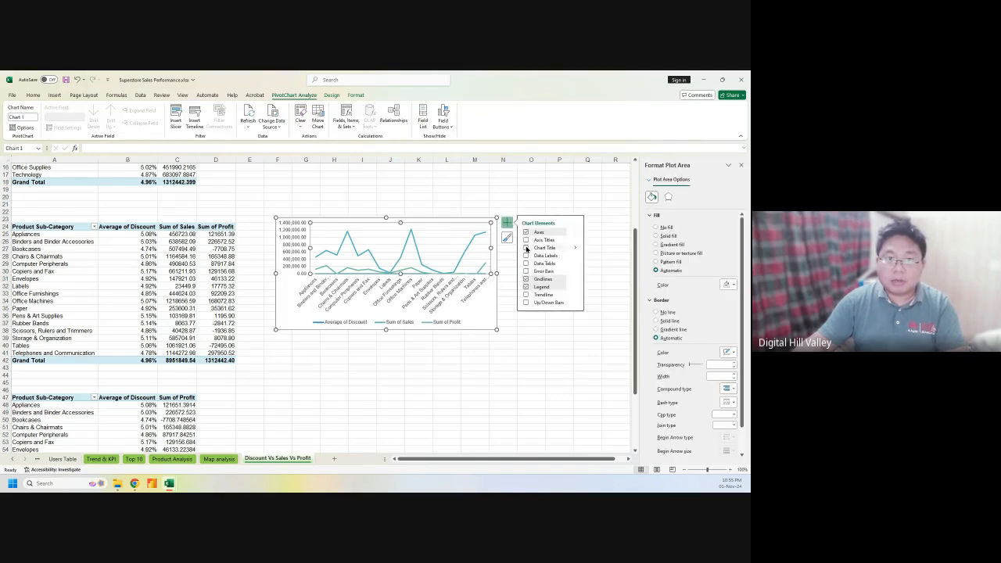
{"action": "left_click", "coordinate": [526, 248]}
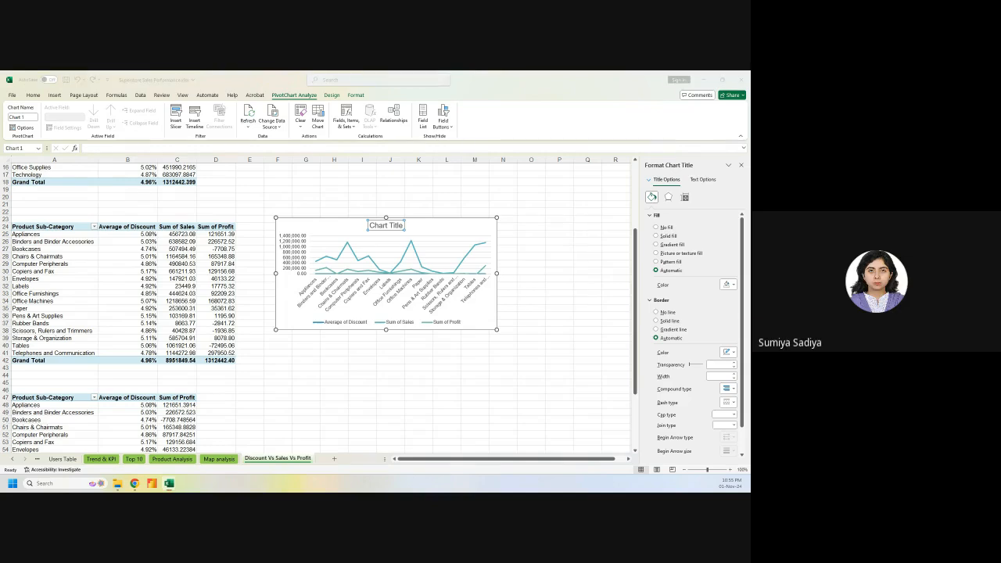
{"action": "left_click", "coordinate": [488, 229]}
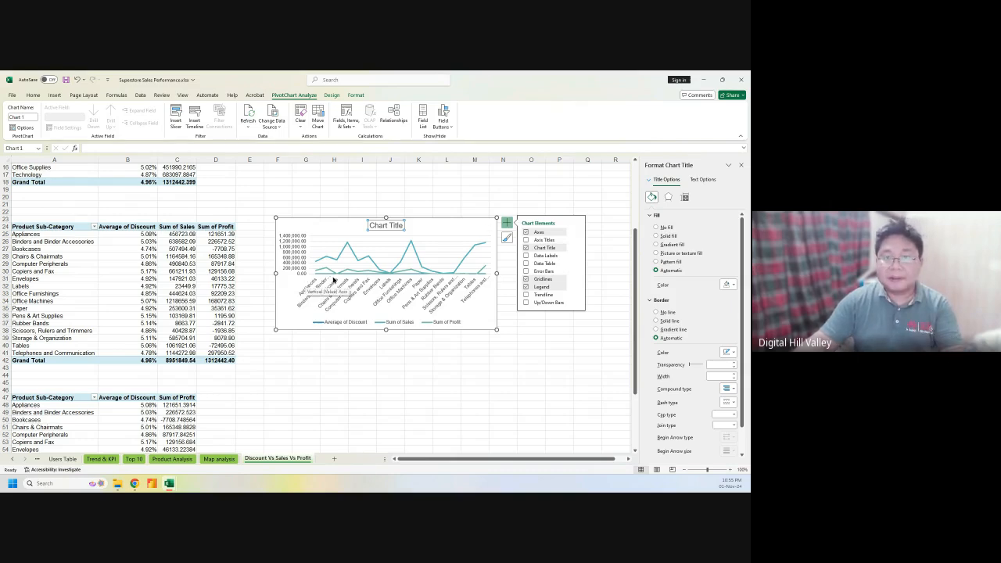
Select and erase the 'Chart Title' placeholder text, leaving the title box empty
{"action": "left_click", "coordinate": [386, 226]}
{"action": "triple_click", "coordinate": [387, 227]}
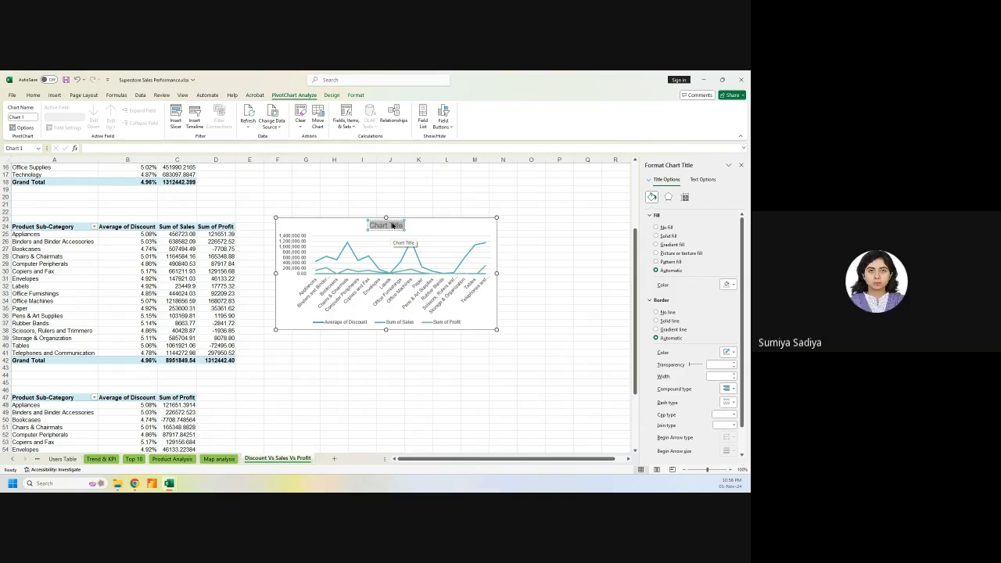
{"action": "type", "text": "TYrend"}
{"action": "key", "text": "BackSpace"}
{"action": "key", "text": "BackSpace"}
{"action": "key", "text": "BackSpace"}
{"action": "key", "text": "BackSpace"}
{"action": "key", "text": "BackSpace"}
{"action": "key", "text": "BackSpace"}
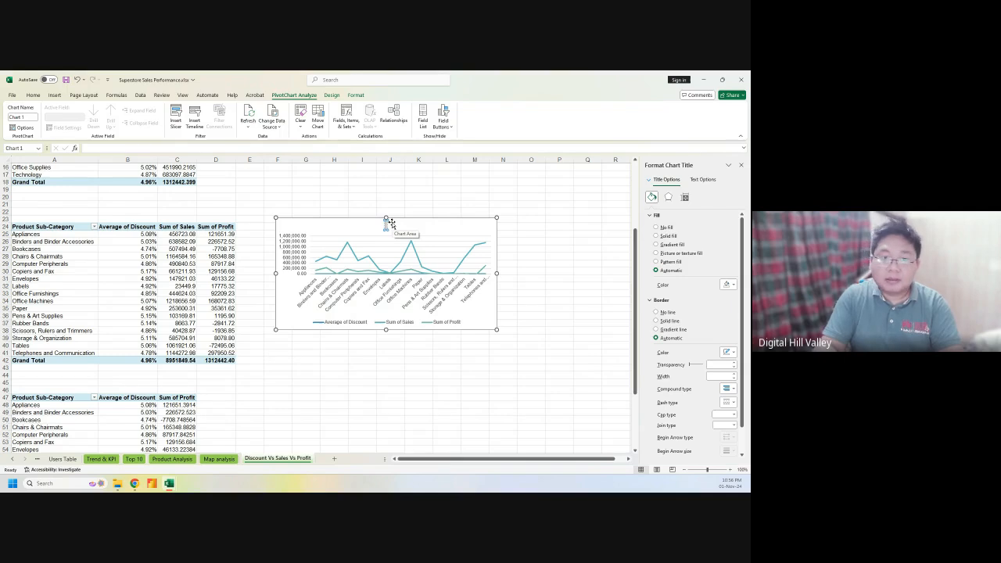
Title the PivotChart 'Sales and profit compared to discount' and reselect the chart
{"action": "type", "text": "Tren"}
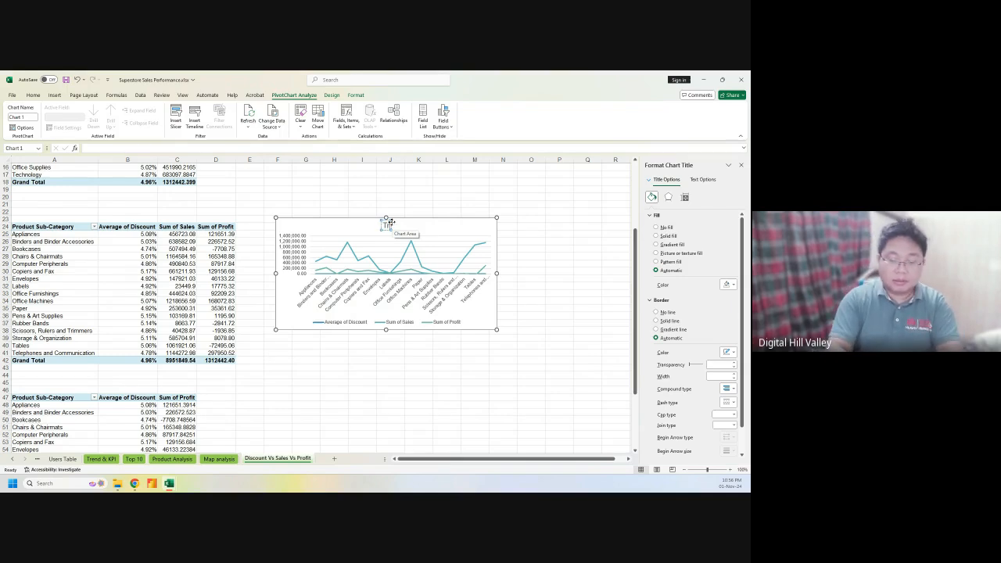
{"action": "key", "text": "BackSpace"}
{"action": "key", "text": "BackSpace"}
{"action": "key", "text": "BackSpace"}
{"action": "key", "text": "BackSpace"}
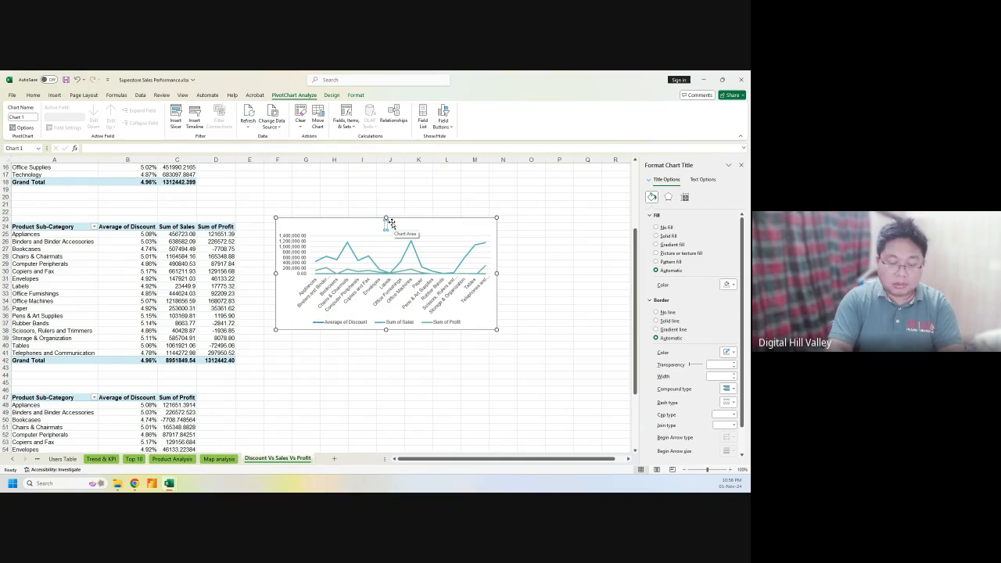
{"action": "type", "text": "Sa"}
{"action": "key", "text": "BackSpace"}
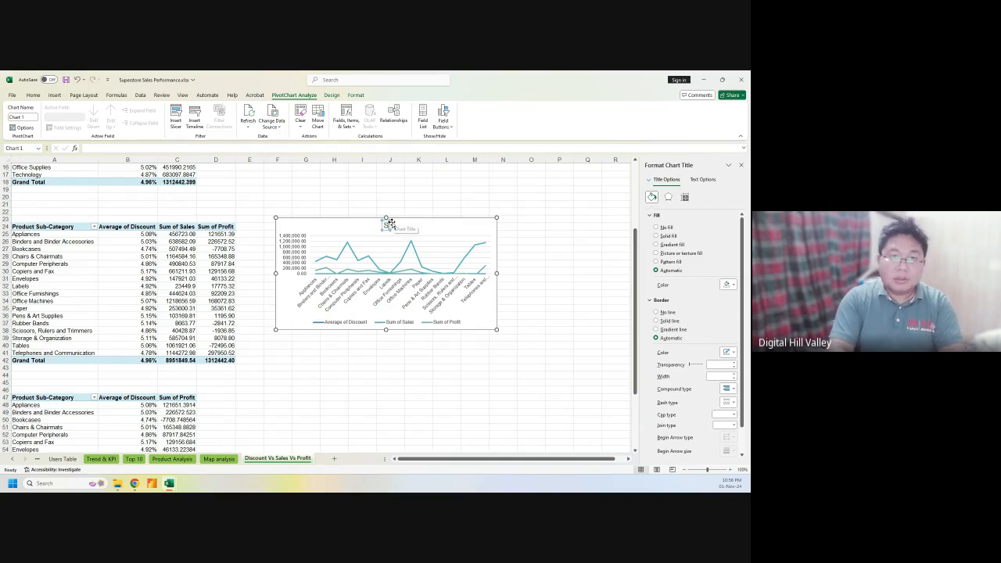
{"action": "key", "text": "BackSpace"}
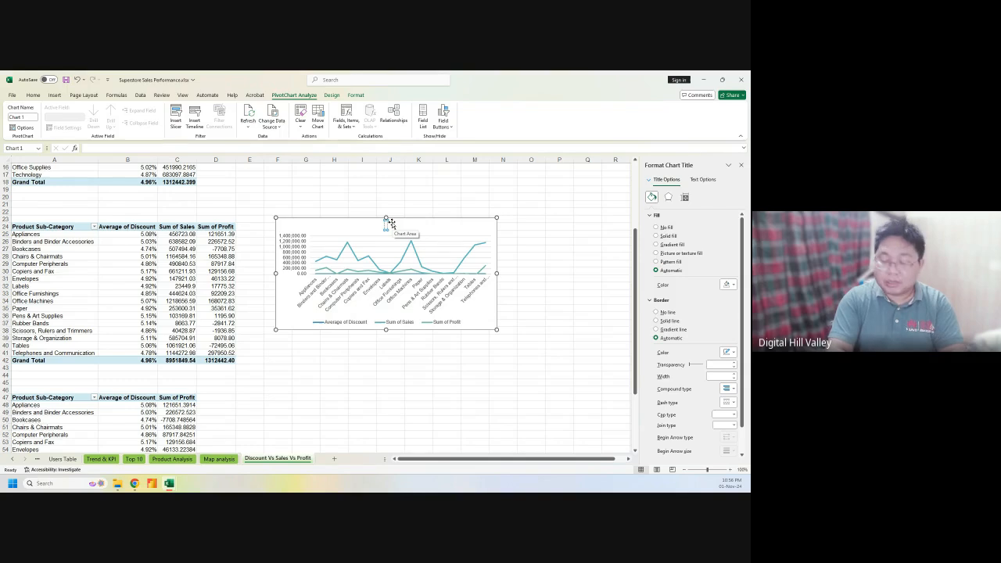
{"action": "type", "text": "Sales"}
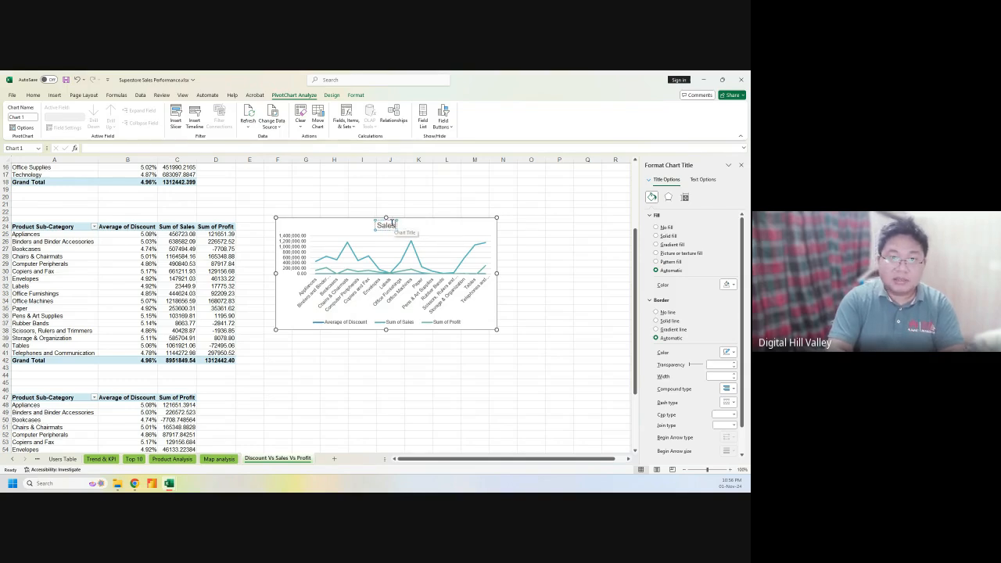
{"action": "type", "text": " and p"}
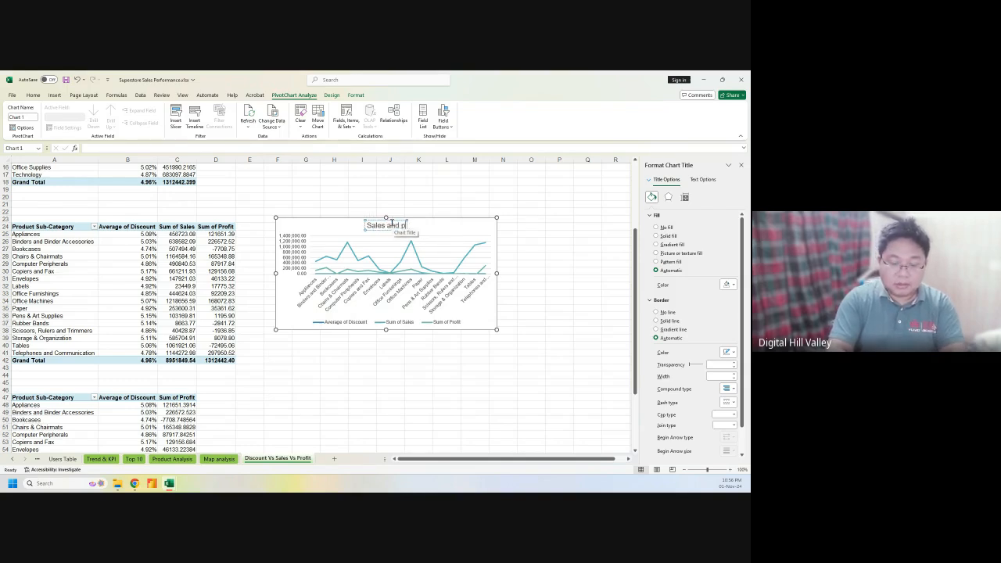
{"action": "type", "text": "rofit compar"}
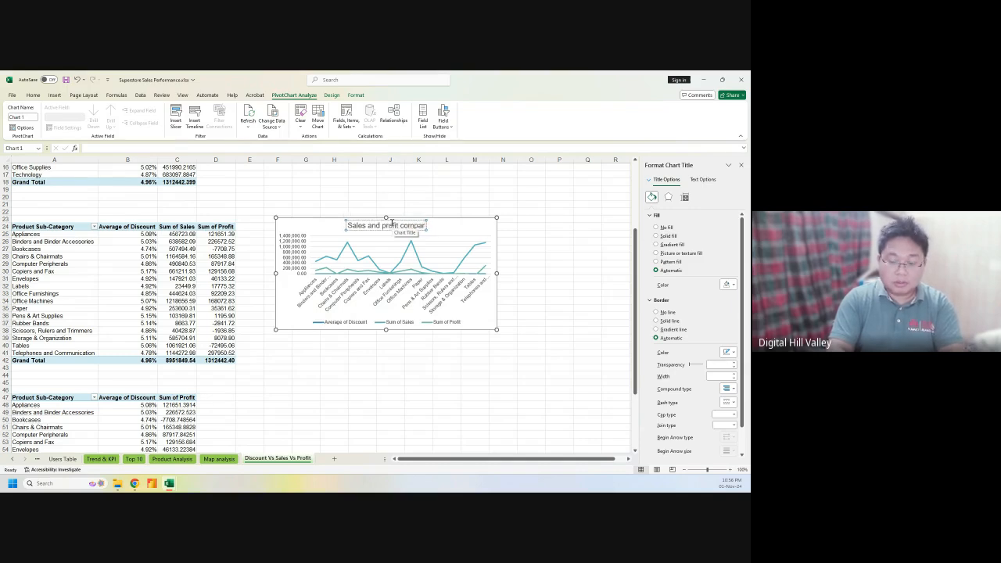
{"action": "type", "text": "sion"}
{"action": "key", "text": "BackSpace"}
{"action": "key", "text": "BackSpace"}
{"action": "key", "text": "BackSpace"}
{"action": "key", "text": "BackSpace"}
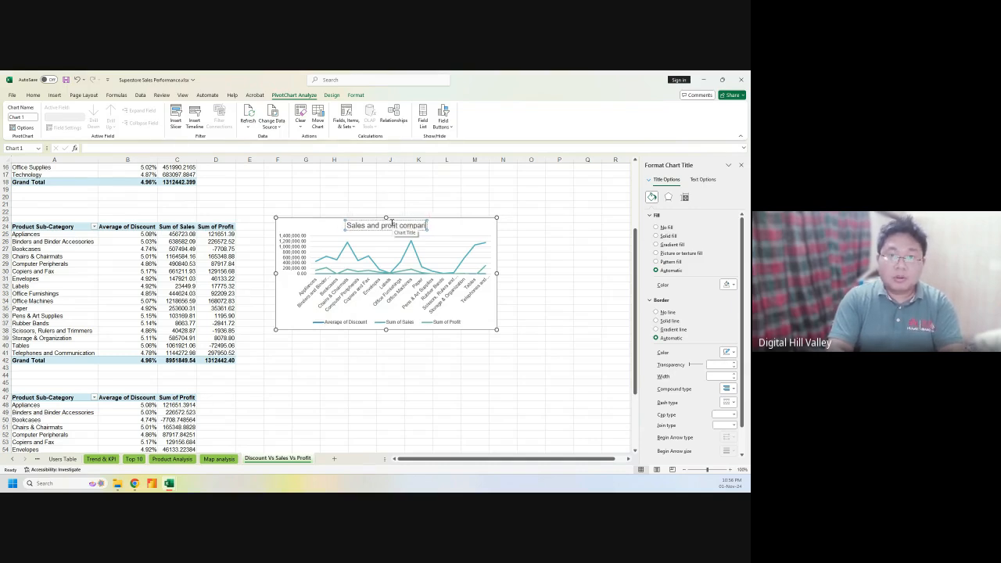
{"action": "type", "text": "e"}
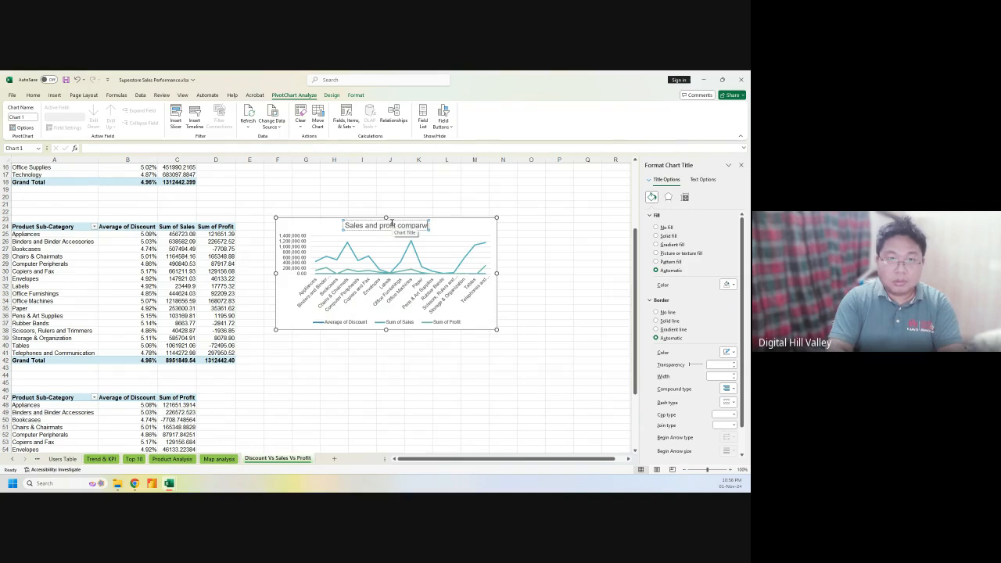
{"action": "type", "text": "d to"}
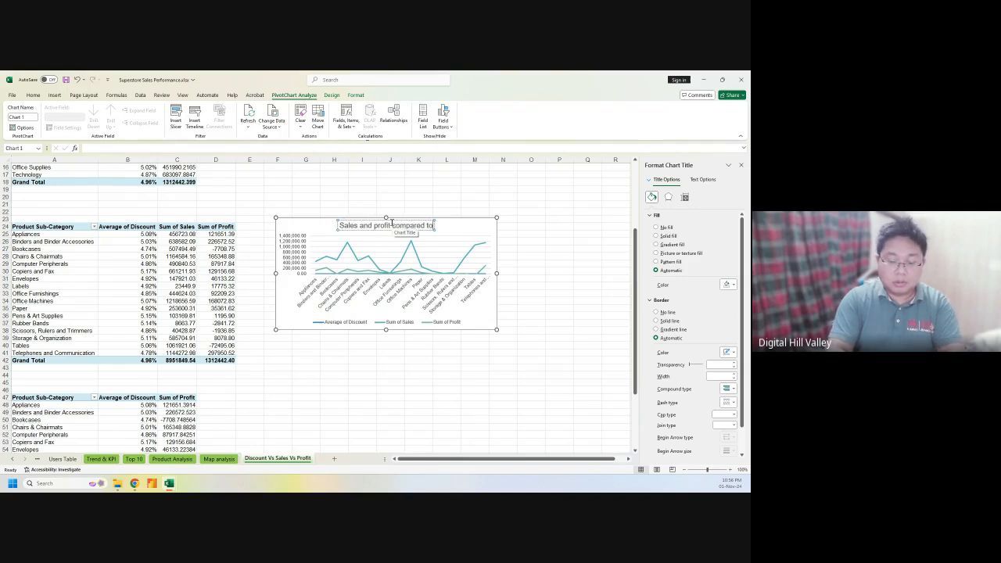
{"action": "type", "text": " discount"}
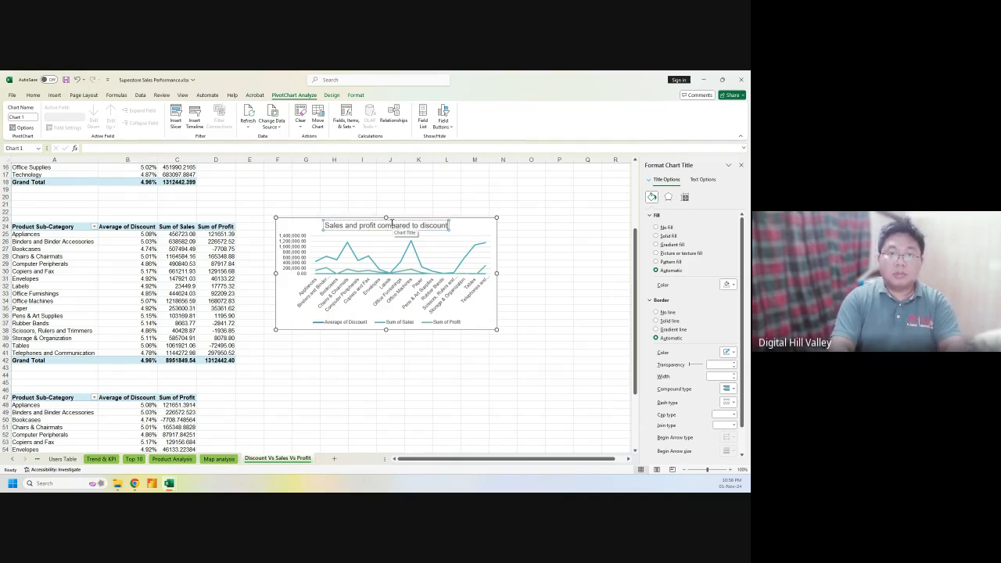
{"action": "left_click", "coordinate": [502, 353]}
{"action": "left_click", "coordinate": [474, 324]}
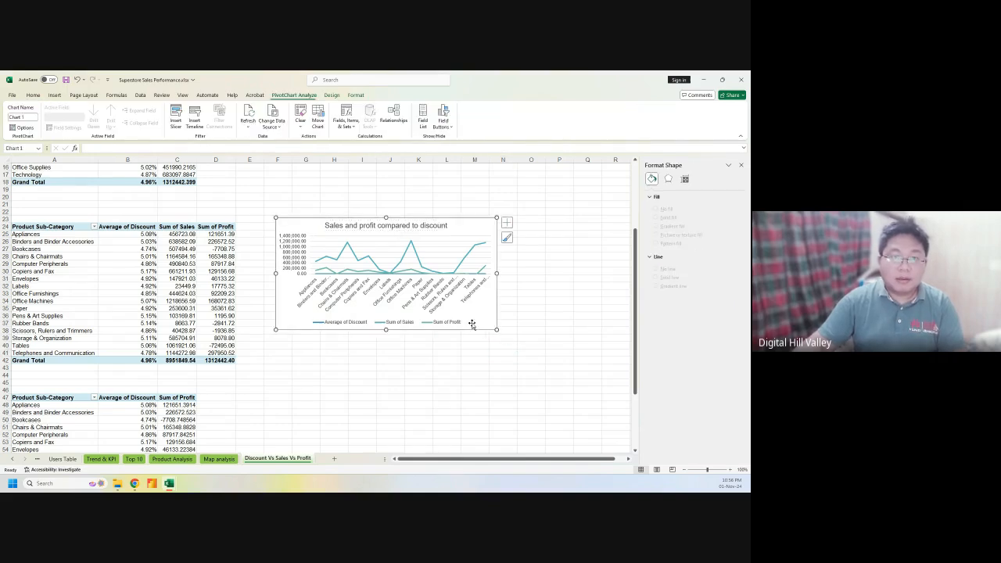
Rename the Sum of Profit value field to Total Profit
{"action": "double_click", "coordinate": [208, 227]}
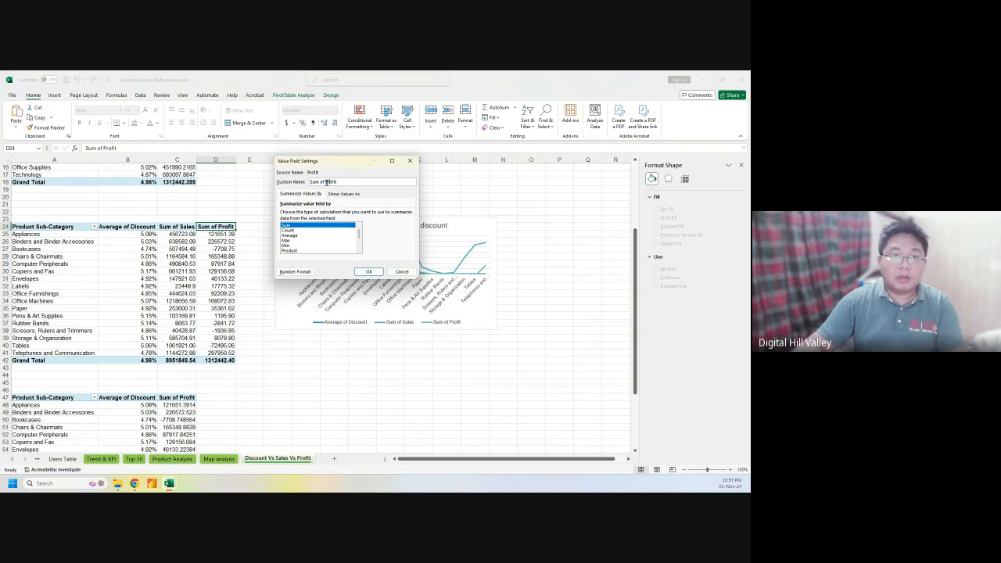
{"action": "type", "text": "Profit"}
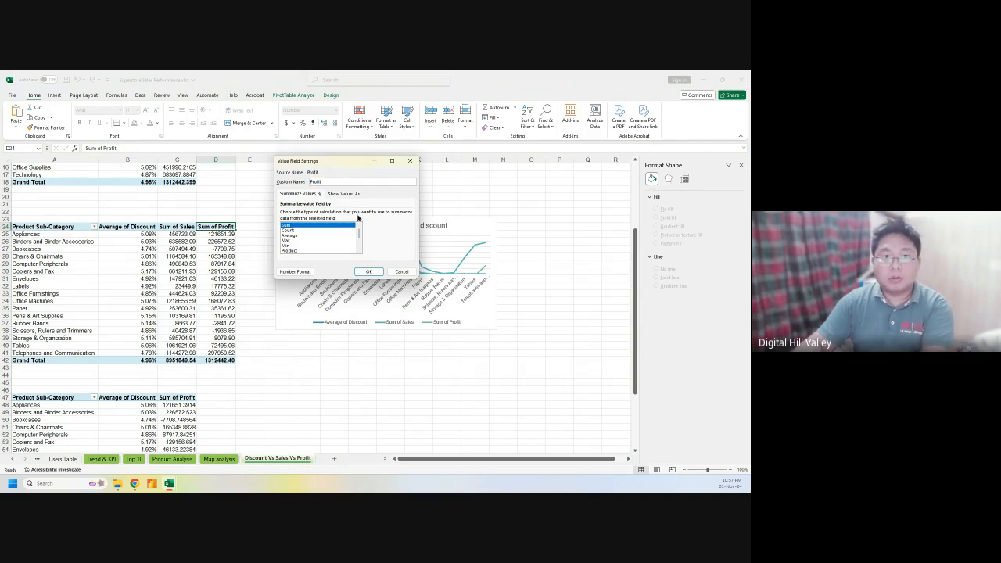
{"action": "left_click", "coordinate": [362, 272]}
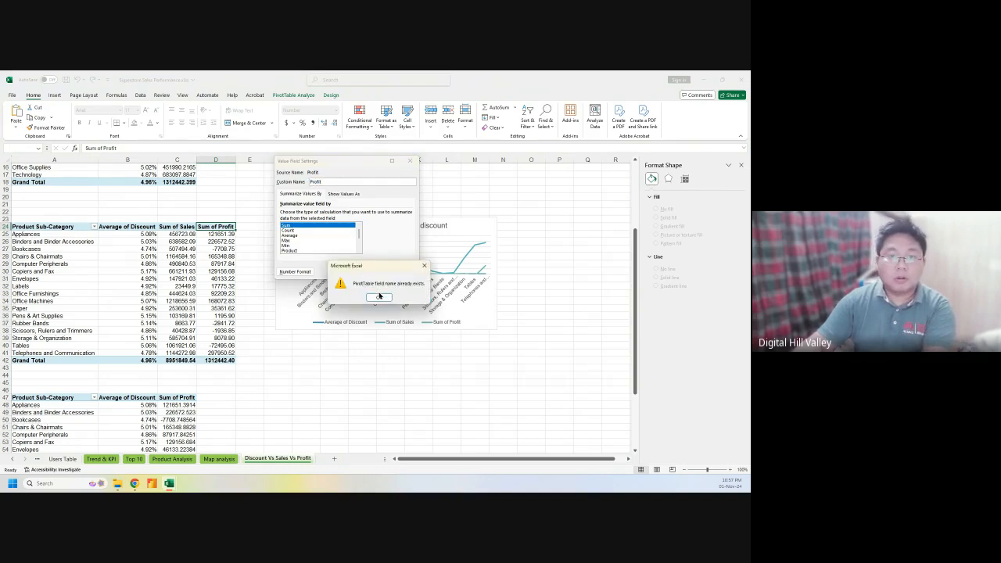
{"action": "left_click", "coordinate": [377, 297]}
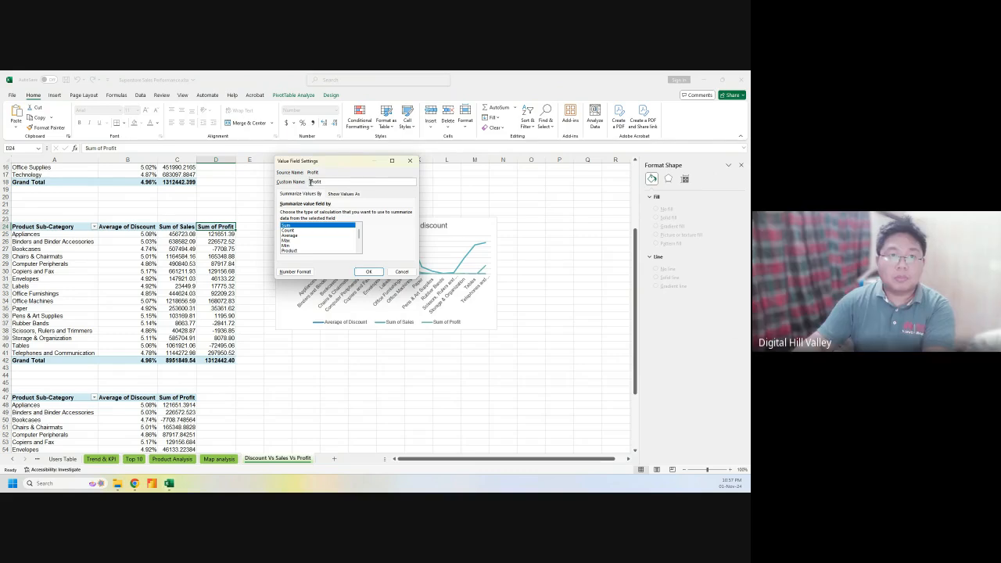
{"action": "type", "text": "Total"}
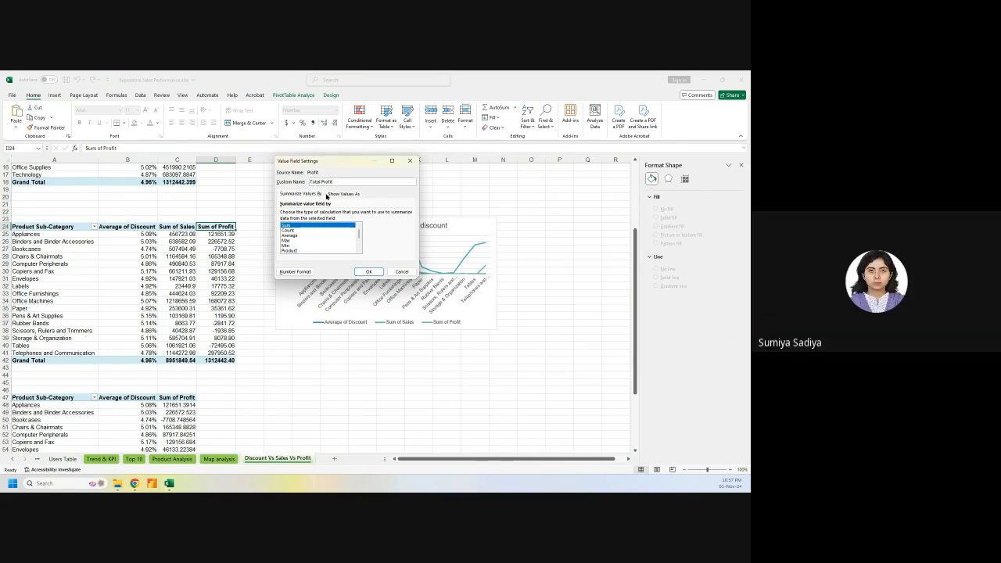
{"action": "left_click", "coordinate": [368, 272]}
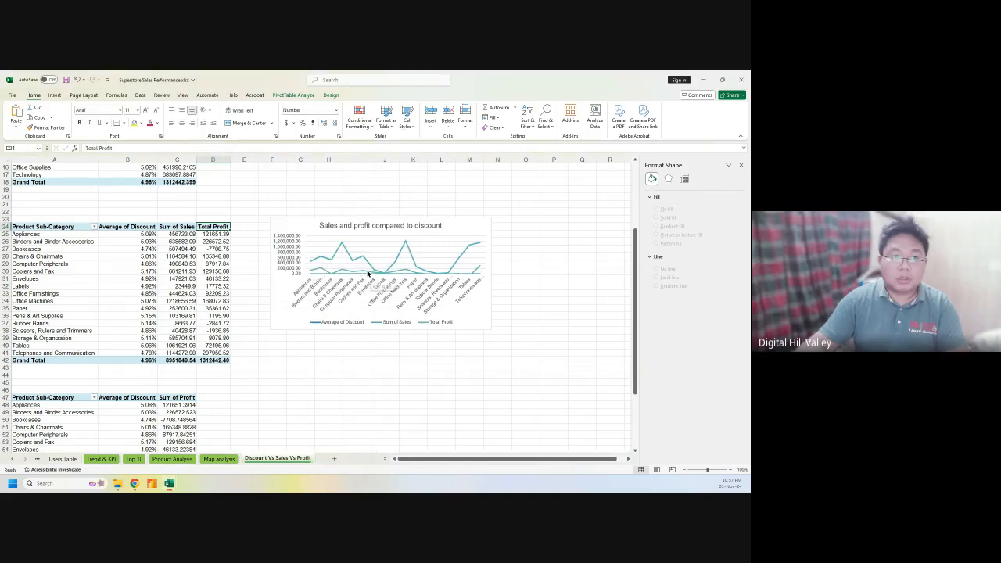
Rename the Sum of Sales value field to Total Sales
{"action": "double_click", "coordinate": [173, 227]}
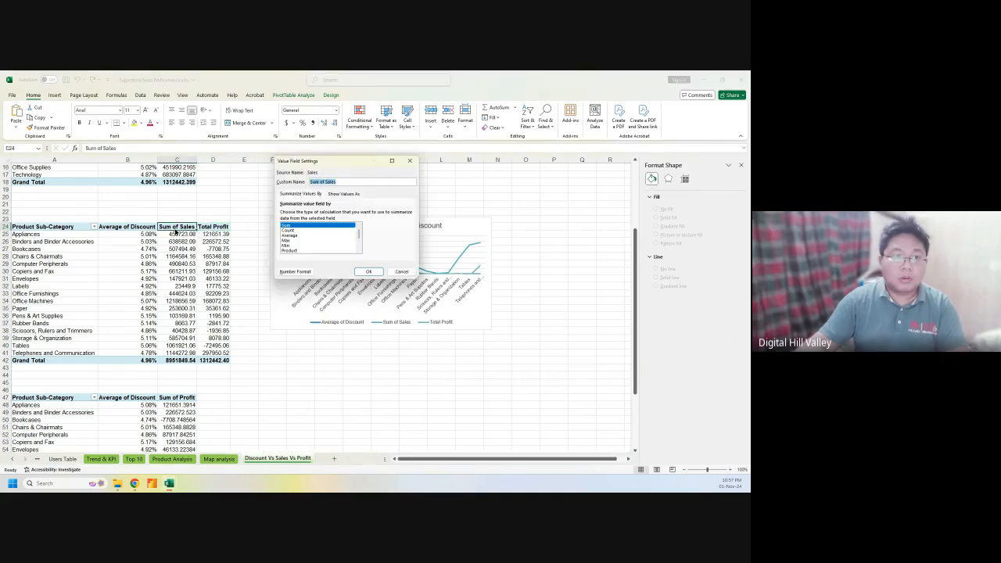
{"action": "left_click", "coordinate": [321, 183]}
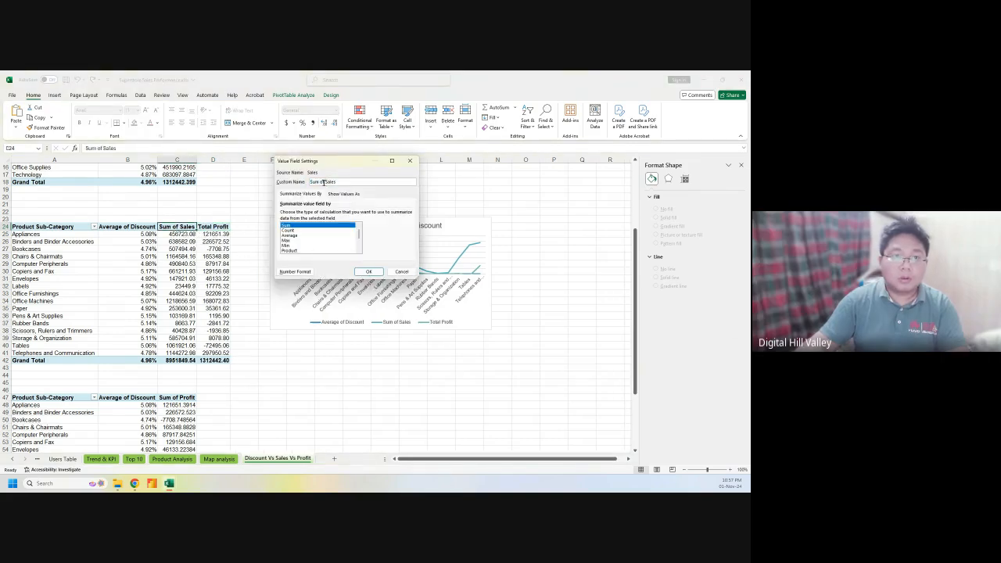
{"action": "left_click_drag", "start_coordinate": [326, 183], "coordinate": [309, 183]}
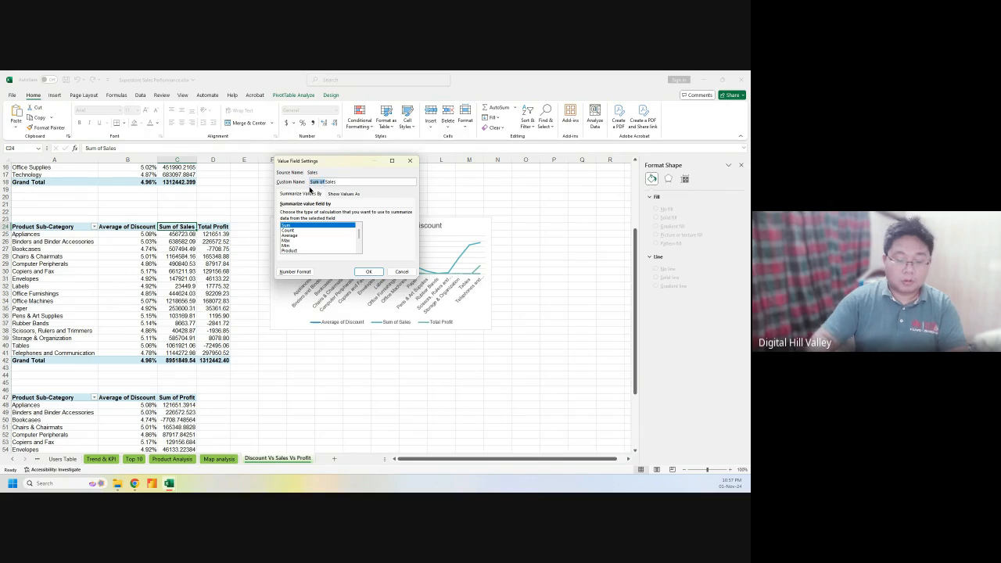
{"action": "type", "text": "Total"}
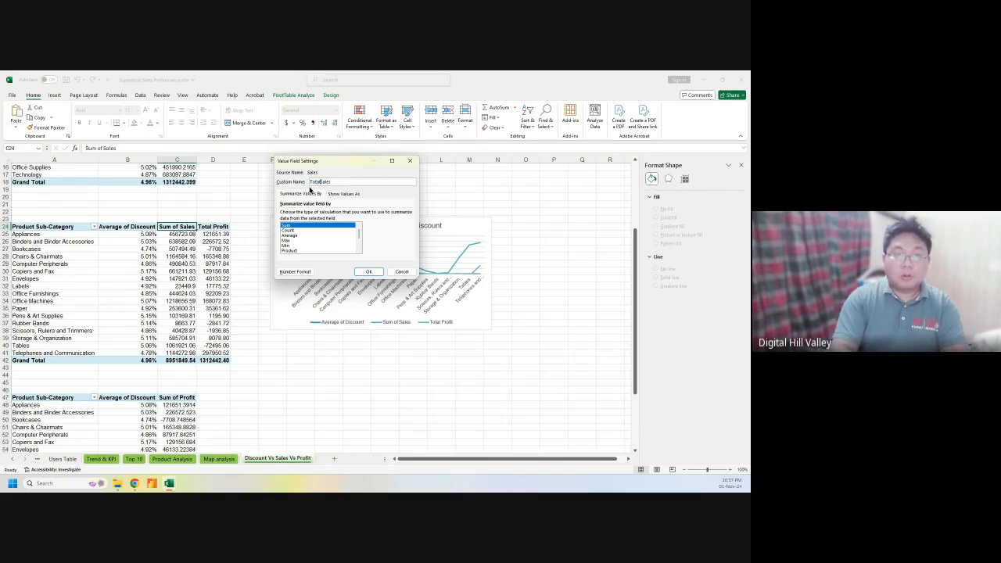
{"action": "left_click", "coordinate": [368, 271]}
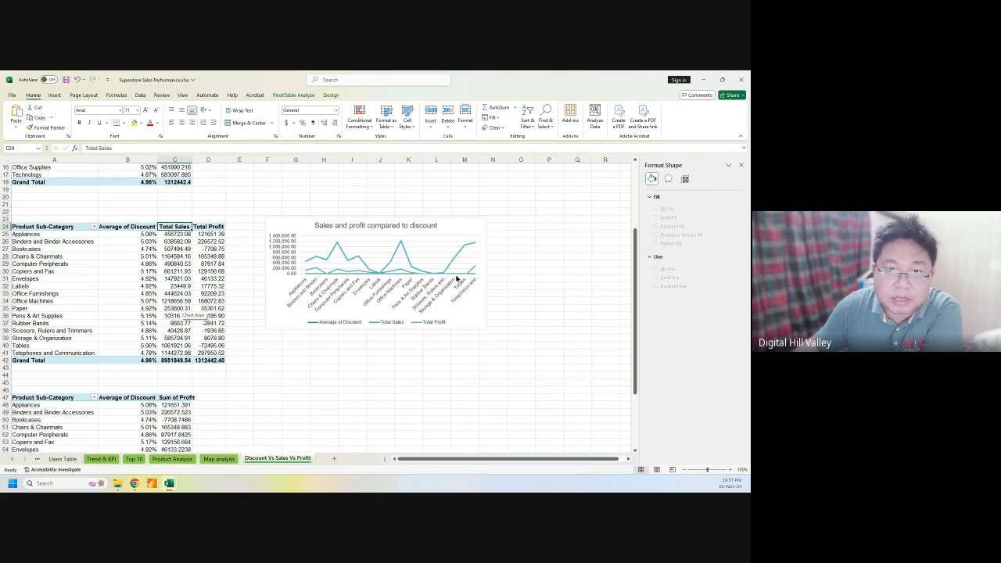
{"action": "mouse_move", "coordinate": [453, 277]}
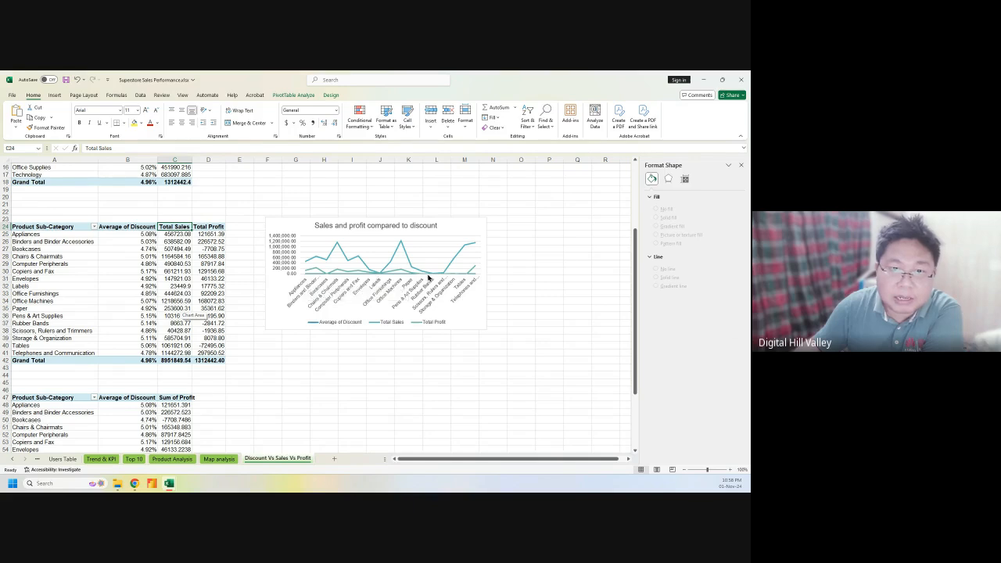
{"action": "mouse_move", "coordinate": [476, 276]}
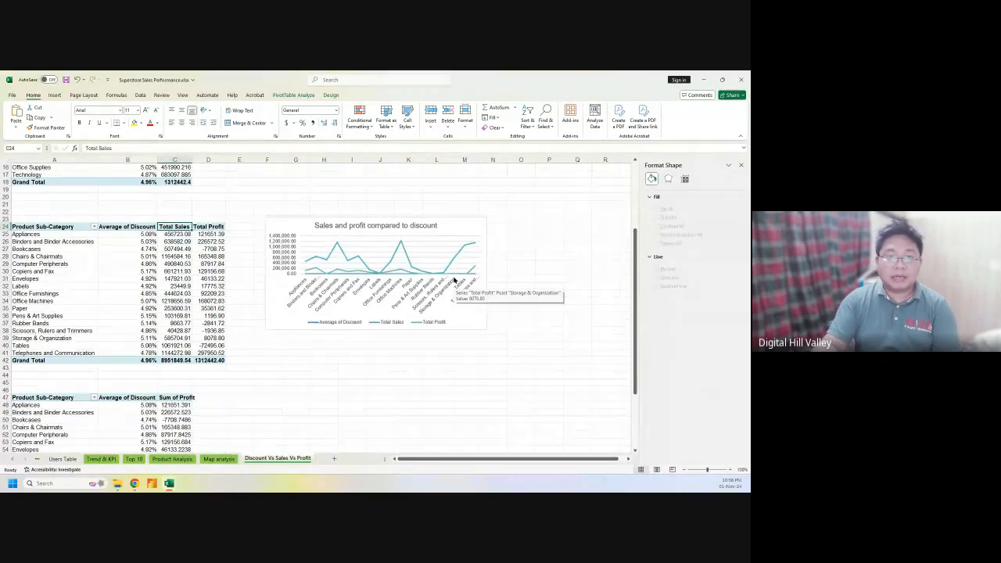
Change the Average of Discount field's custom name to Total Discount in Value Field Settings
{"action": "double_click", "coordinate": [127, 226]}
{"action": "left_click", "coordinate": [329, 182]}
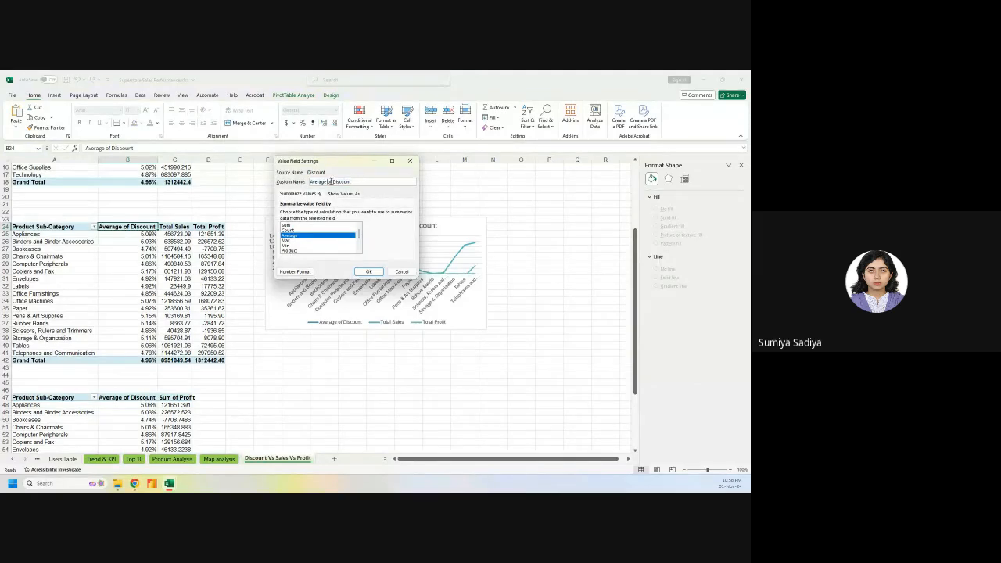
{"action": "left_click_drag", "start_coordinate": [332, 182], "coordinate": [295, 183]}
{"action": "key", "text": "BackSpace"}
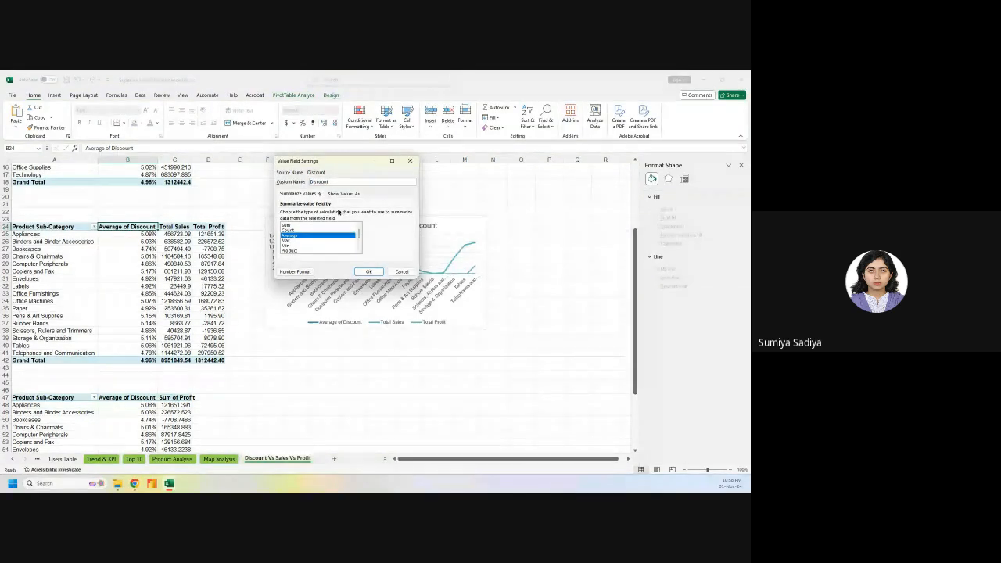
{"action": "left_click", "coordinate": [369, 272]}
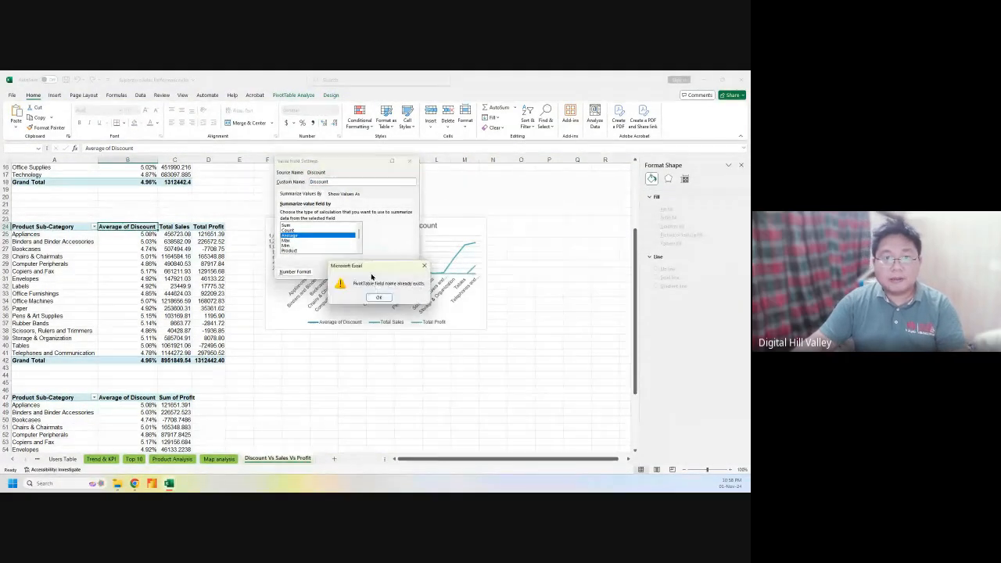
{"action": "left_click", "coordinate": [374, 296]}
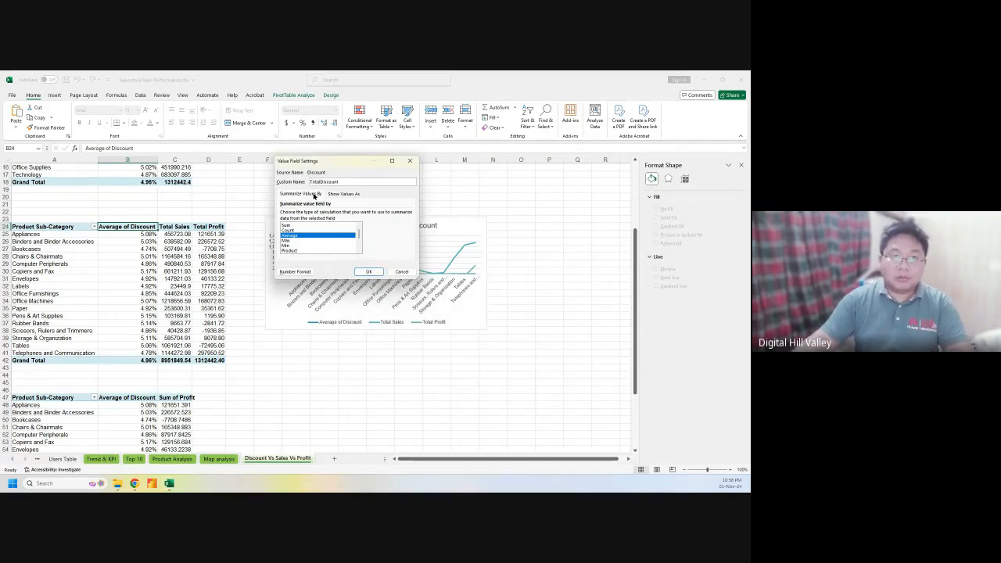
{"action": "left_click", "coordinate": [368, 271]}
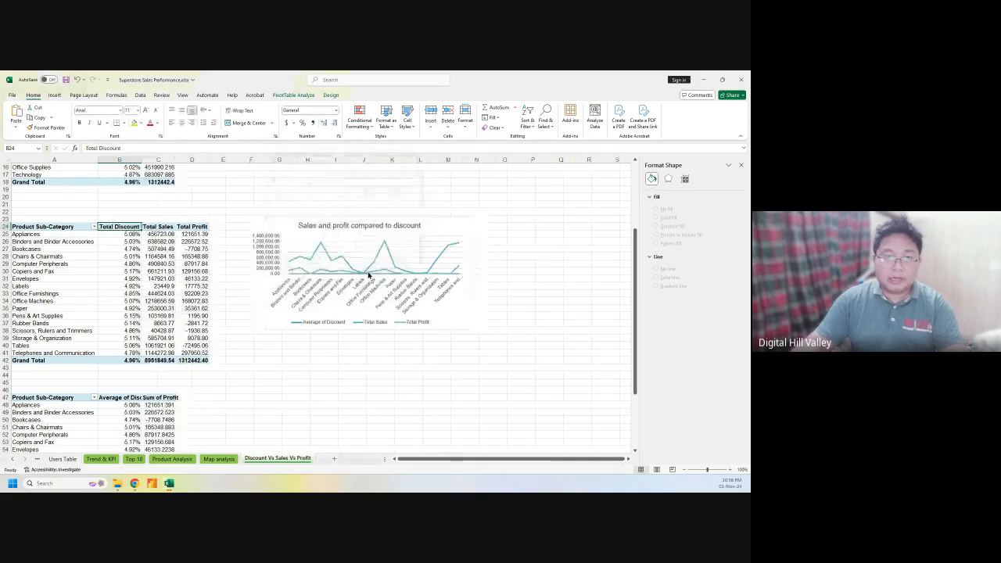
Reselect the Sales and profit chart and show its Chart Elements list
{"action": "left_click", "coordinate": [327, 322]}
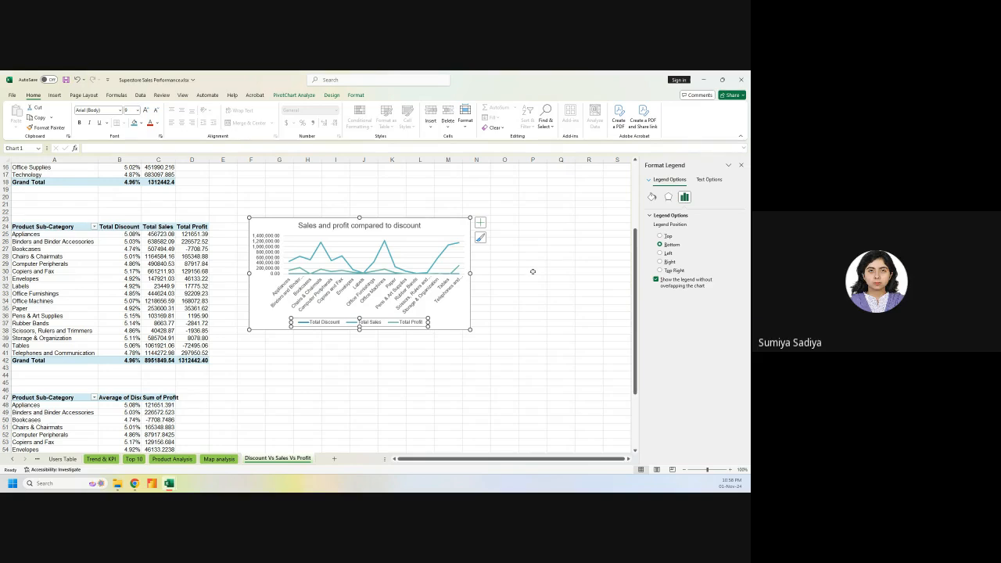
{"action": "left_click", "coordinate": [516, 294]}
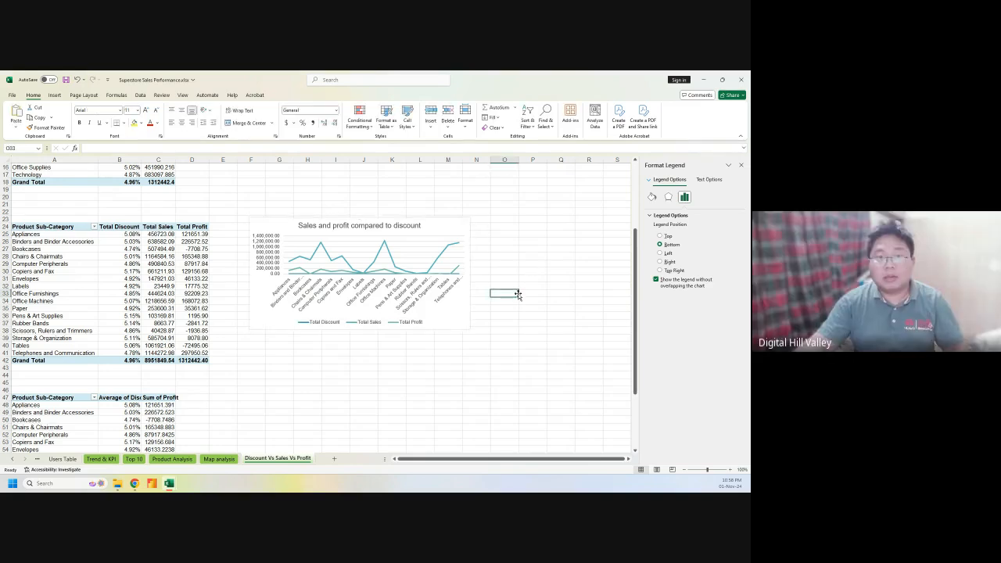
{"action": "left_click_drag", "start_coordinate": [472, 314], "coordinate": [471, 310]}
{"action": "left_click", "coordinate": [459, 315]}
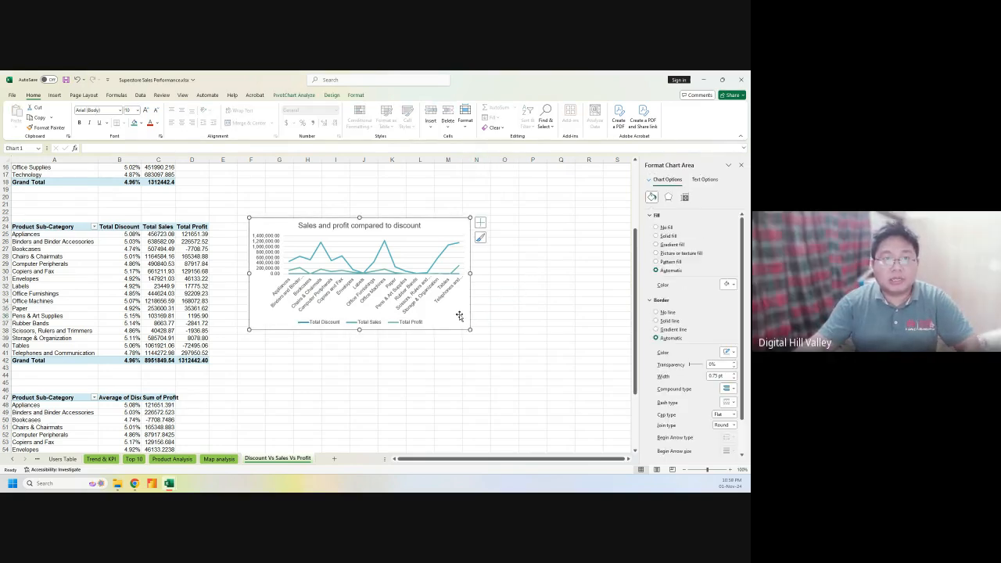
{"action": "left_click", "coordinate": [480, 223]}
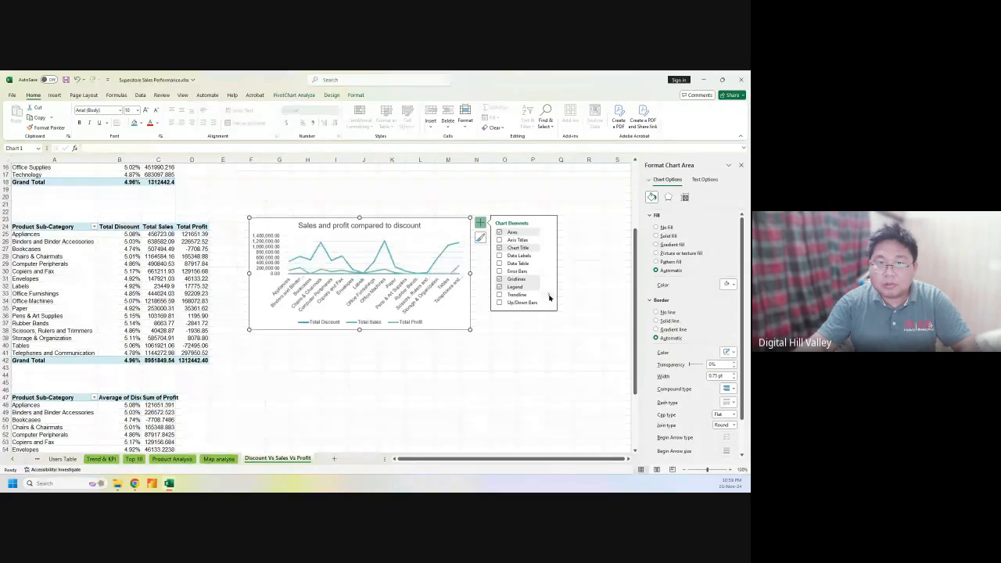
Apply chart Style 3 from the Design gallery, adding line markers and removing gridlines
{"action": "left_click", "coordinate": [291, 95]}
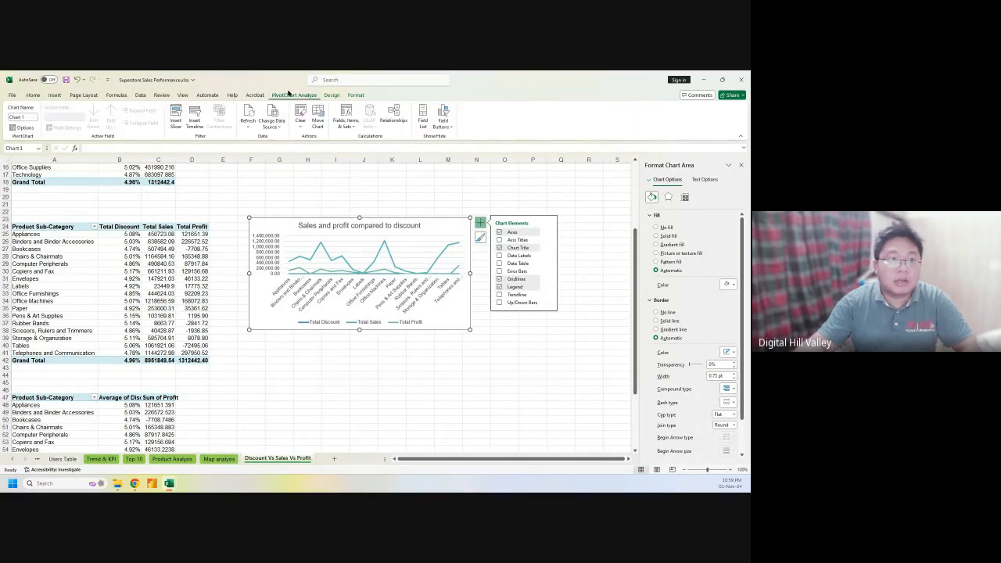
{"action": "left_click", "coordinate": [332, 94]}
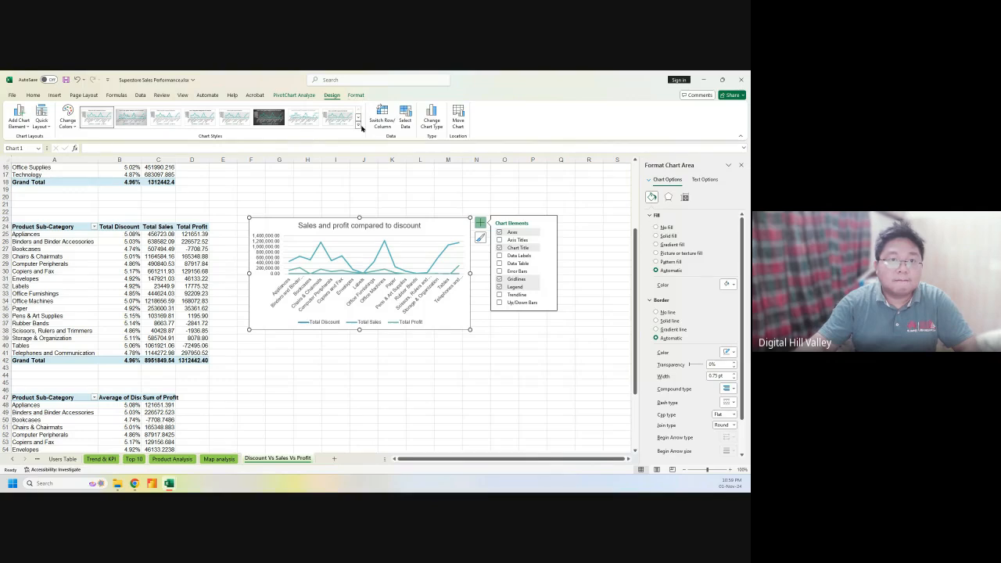
{"action": "left_click", "coordinate": [358, 128]}
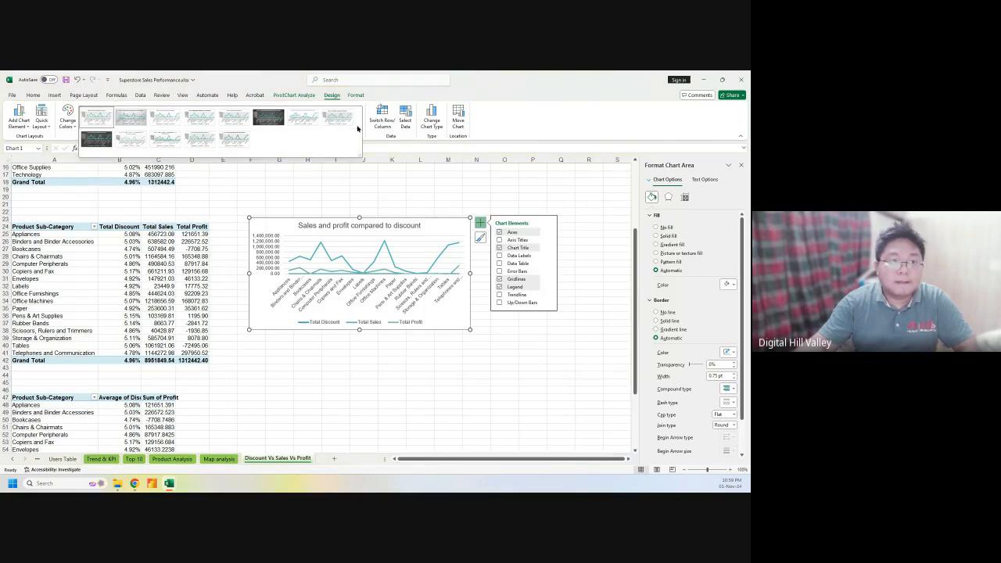
{"action": "left_click", "coordinate": [245, 76]}
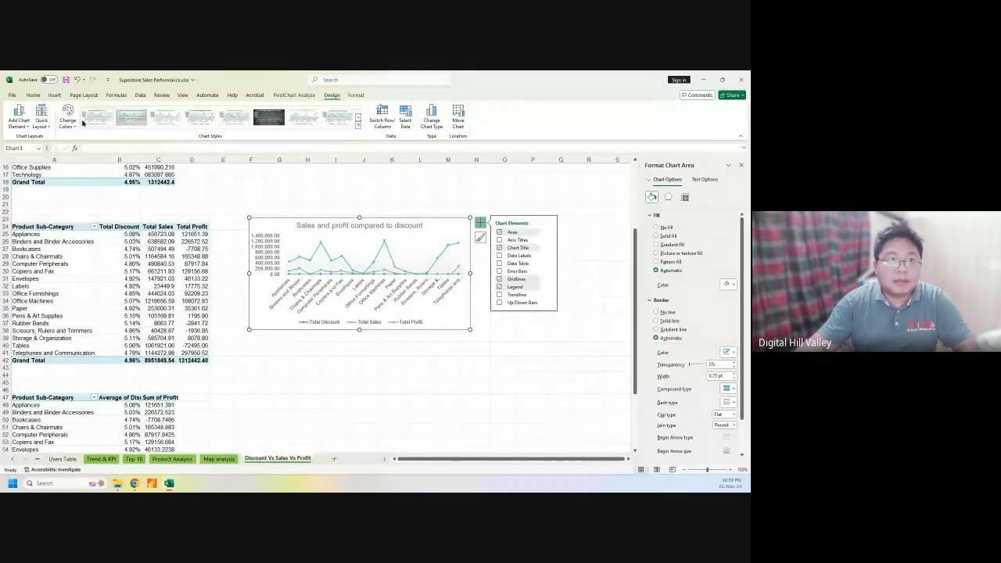
{"action": "left_click", "coordinate": [159, 123]}
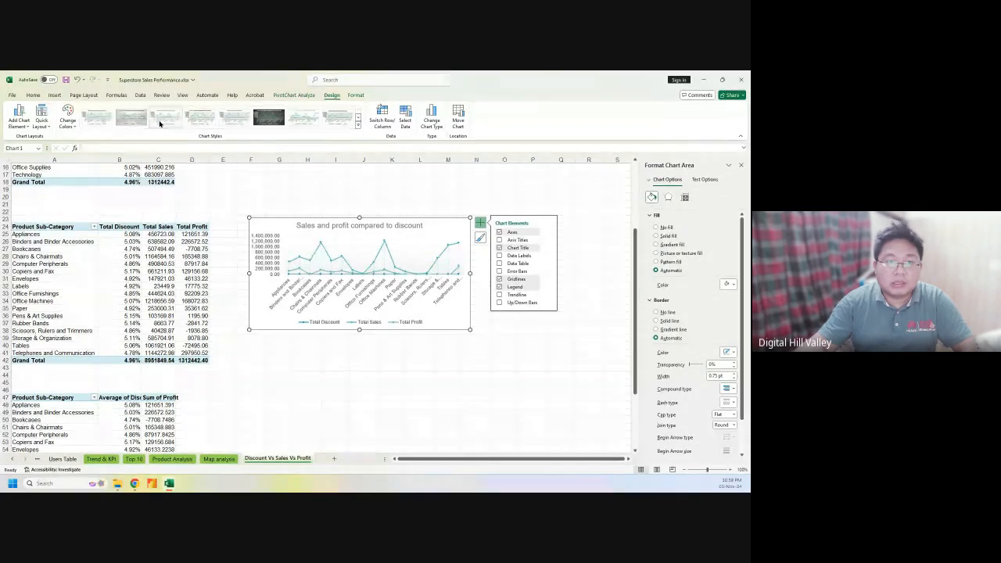
{"action": "left_click", "coordinate": [318, 323]}
{"action": "left_click", "coordinate": [117, 227]}
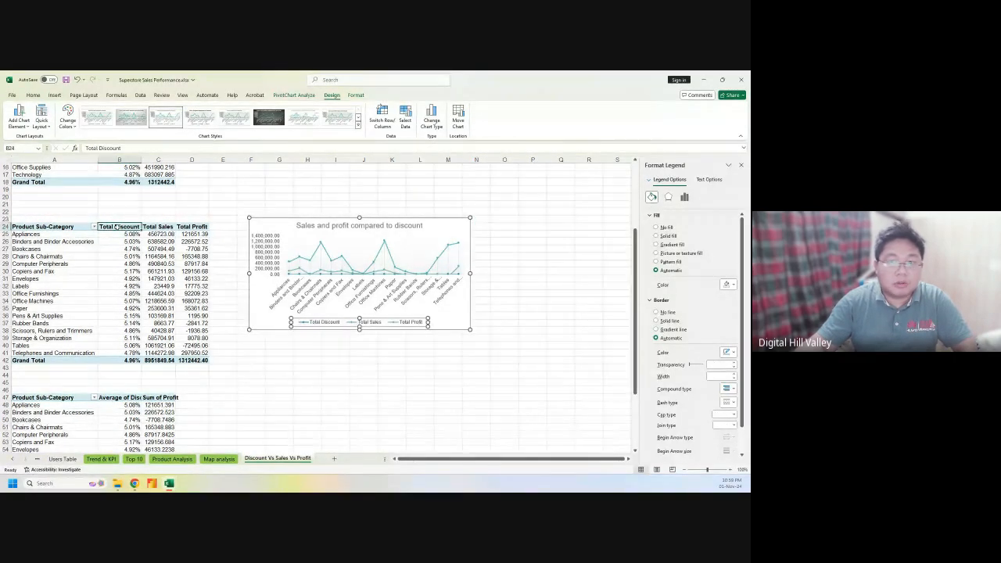
Remove the Total Discount field from the Values area using the PivotChart Field List
{"action": "right_click", "coordinate": [130, 294]}
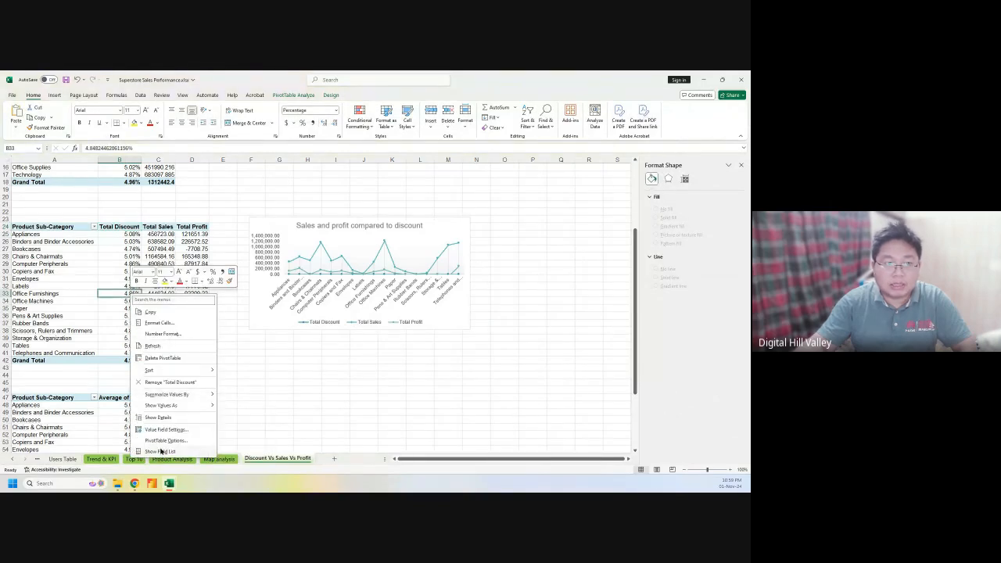
{"action": "left_click", "coordinate": [160, 451]}
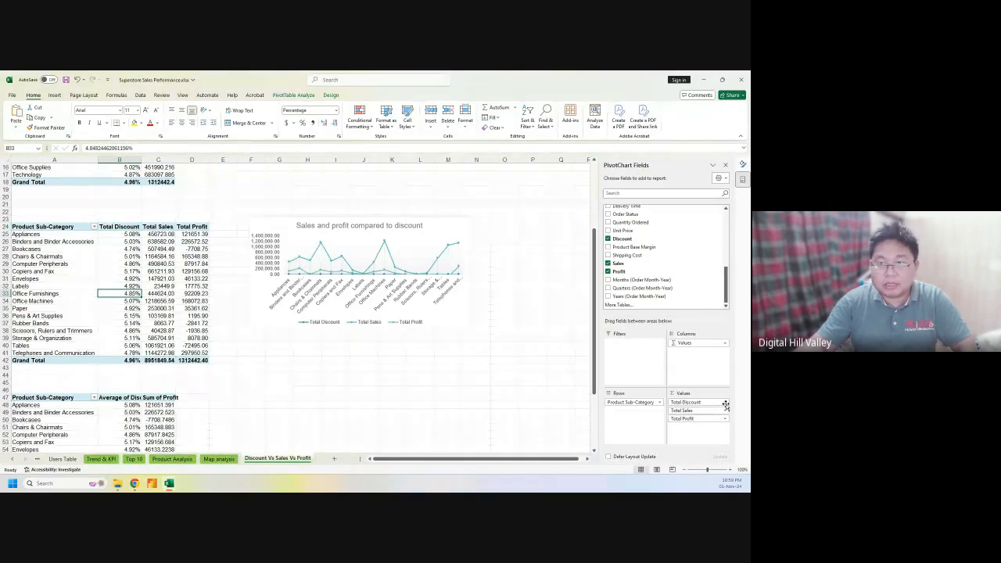
{"action": "left_click", "coordinate": [724, 401]}
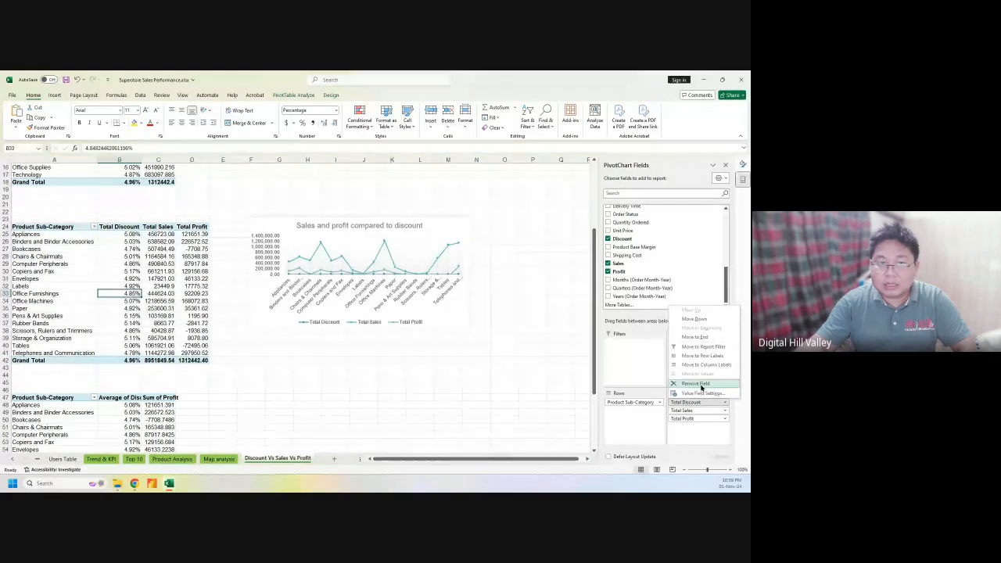
{"action": "left_click", "coordinate": [697, 383]}
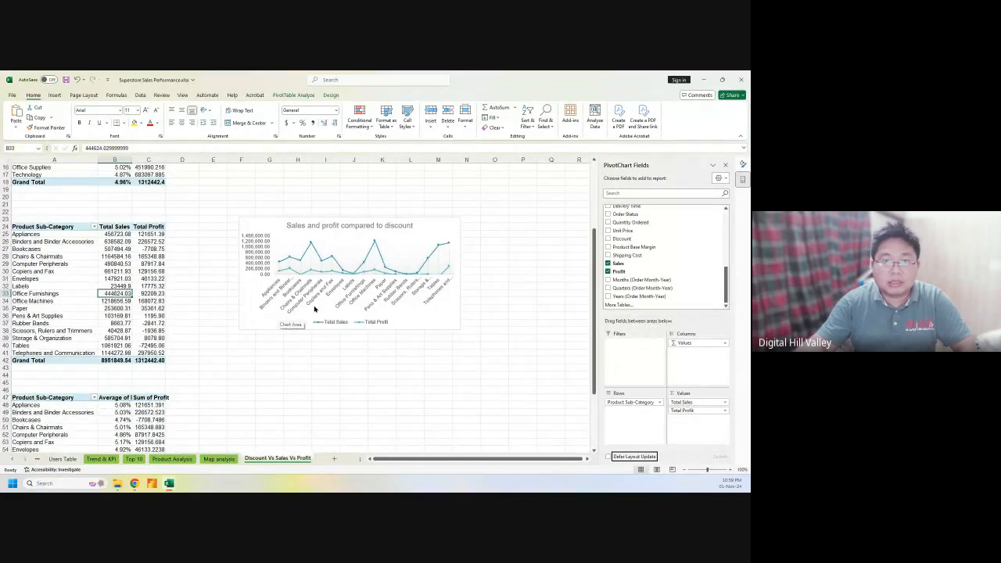
{"action": "left_click", "coordinate": [463, 358]}
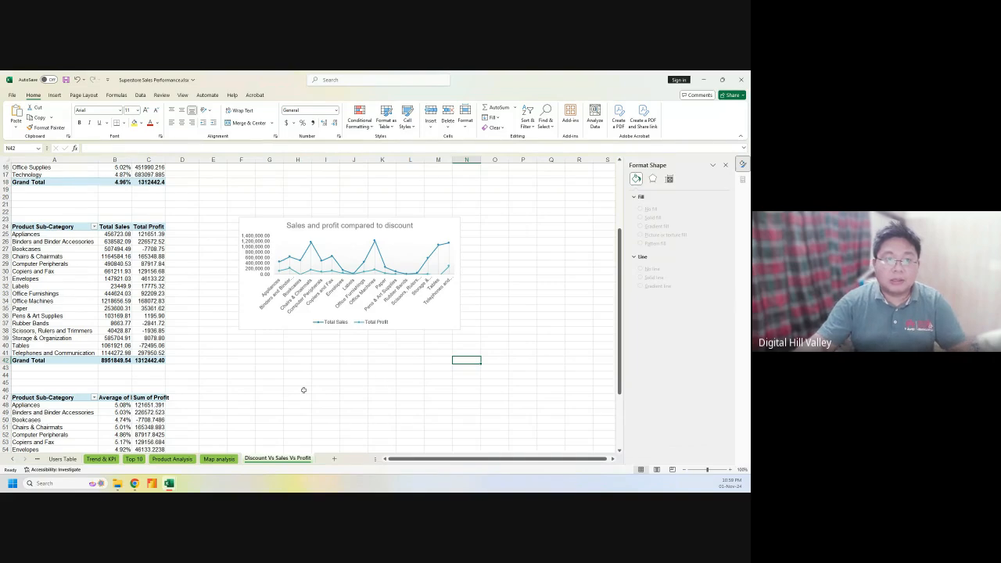
Select the second pivot's sub-category names (A47:A64) together with its Sum of Profit values (C47:C64)
{"action": "scroll", "coordinate": [303, 389], "scroll_direction": "down", "scroll_amount": 2}
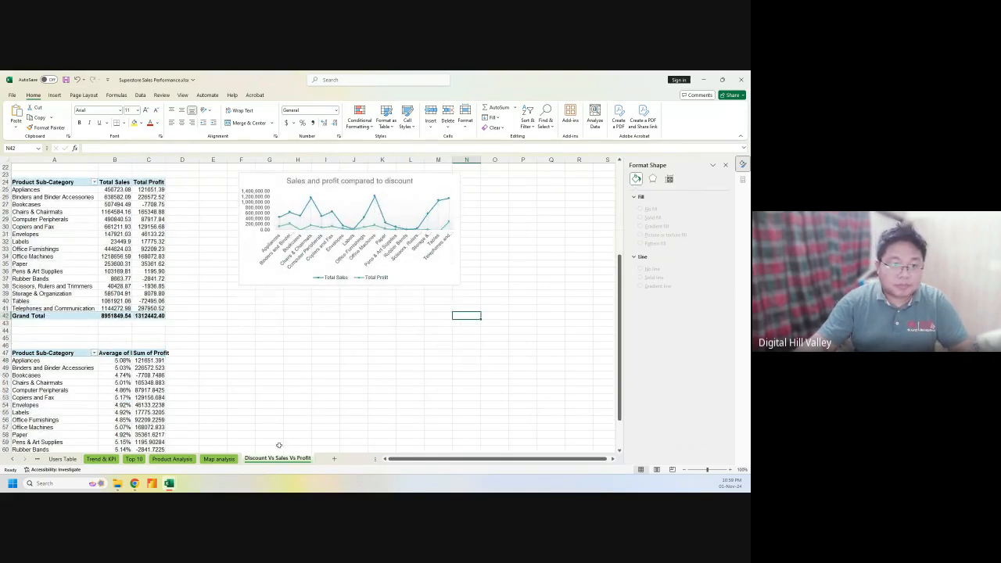
{"action": "scroll", "coordinate": [296, 357], "scroll_direction": "down", "scroll_amount": 3}
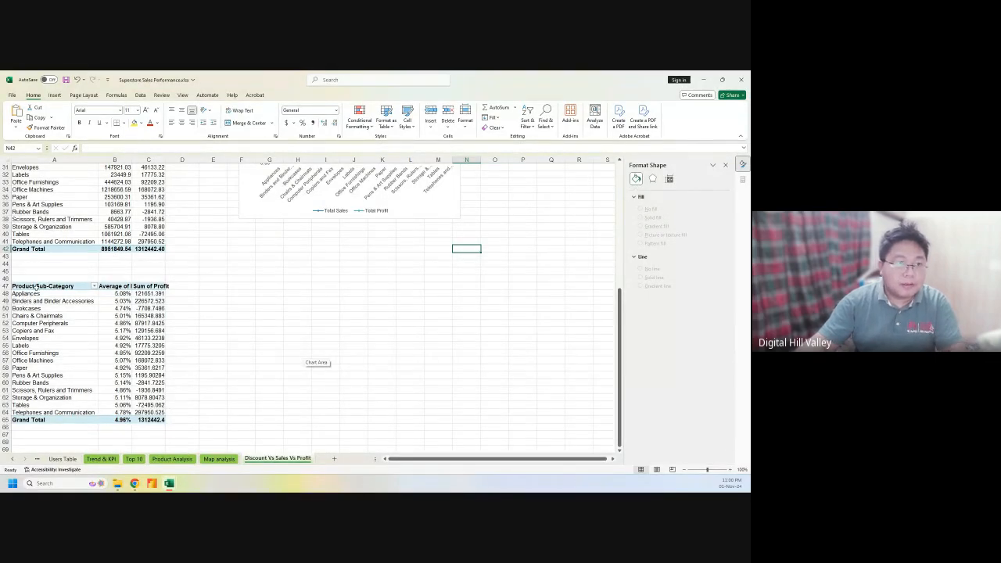
{"action": "left_click_drag", "start_coordinate": [36, 288], "coordinate": [36, 412]}
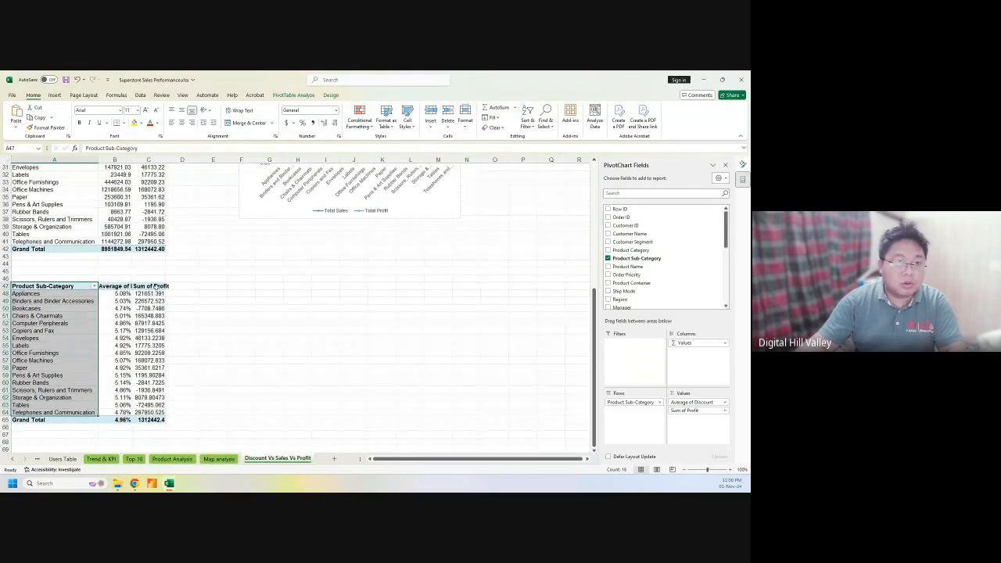
{"action": "left_click_drag", "start_coordinate": [154, 286], "coordinate": [149, 412]}
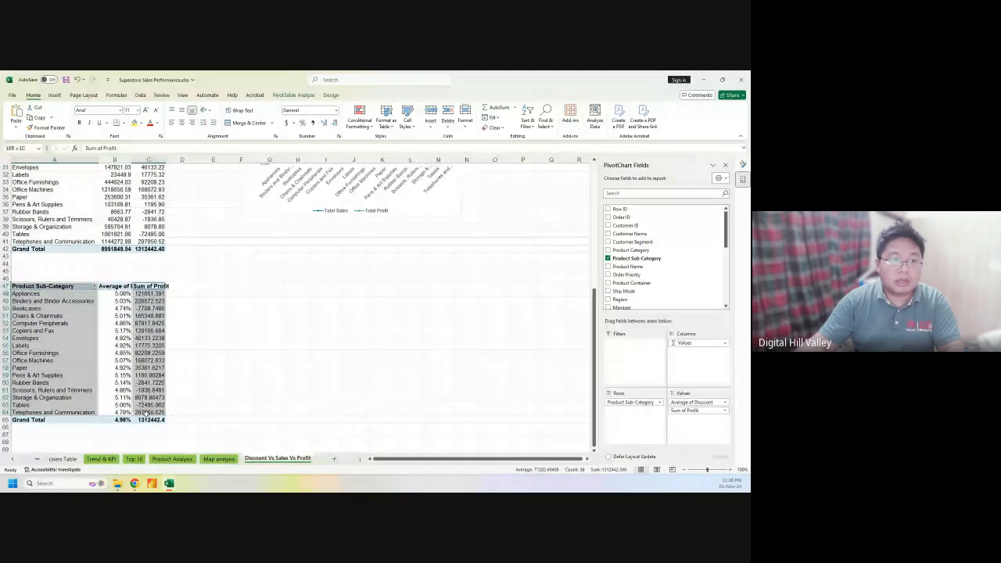
{"action": "left_click", "coordinate": [54, 95]}
Open the recommended charts and preview the Area variants: Stacked, 100% Stacked and 3-D 100% Stacked
{"action": "left_click", "coordinate": [236, 119]}
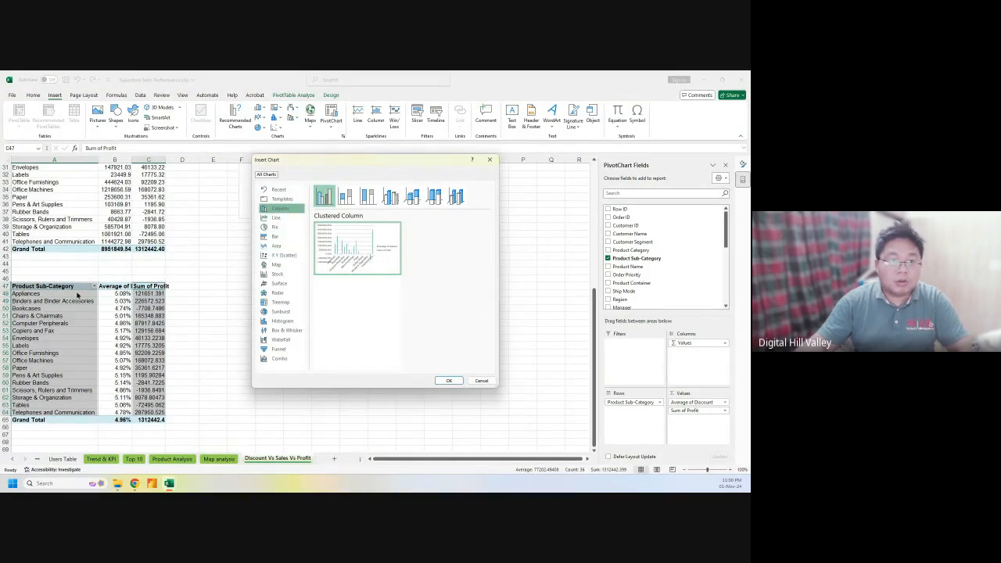
{"action": "left_click", "coordinate": [278, 247]}
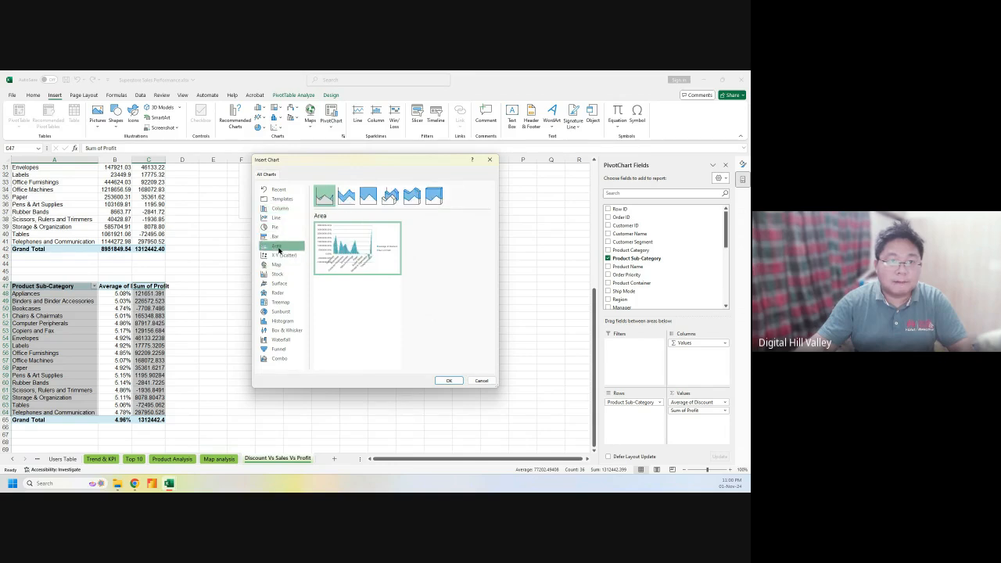
{"action": "left_click", "coordinate": [368, 198]}
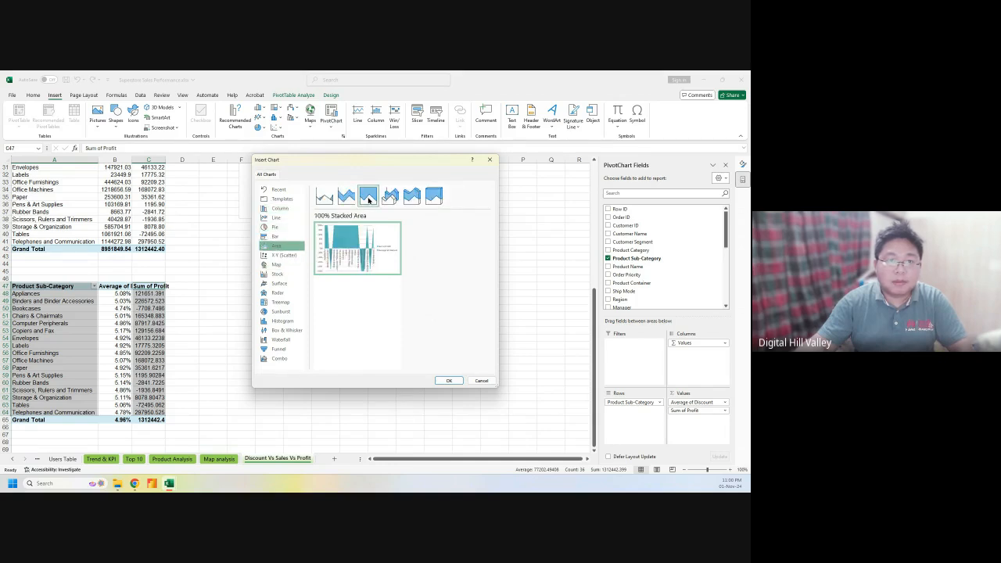
{"action": "left_click", "coordinate": [346, 197]}
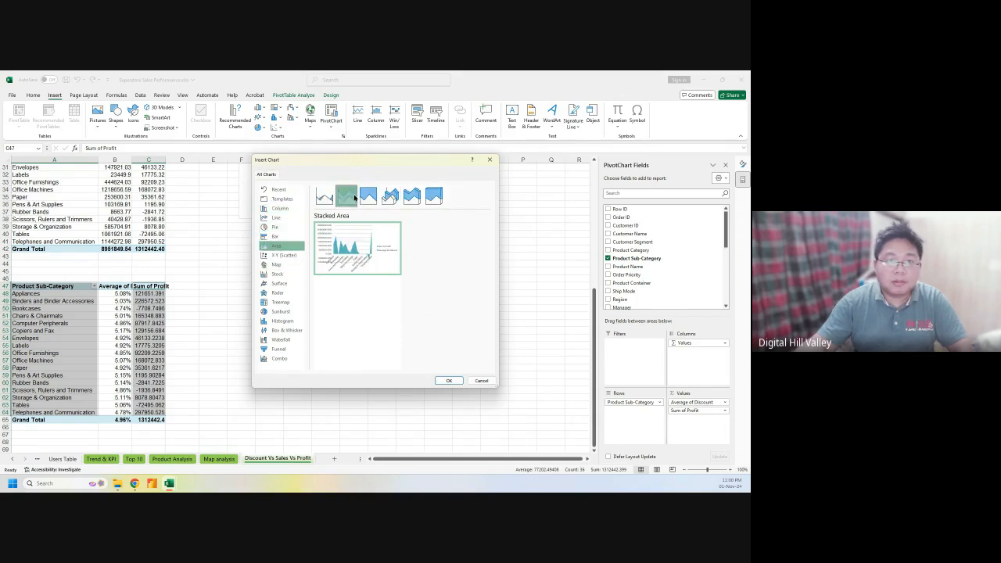
{"action": "left_click", "coordinate": [365, 197]}
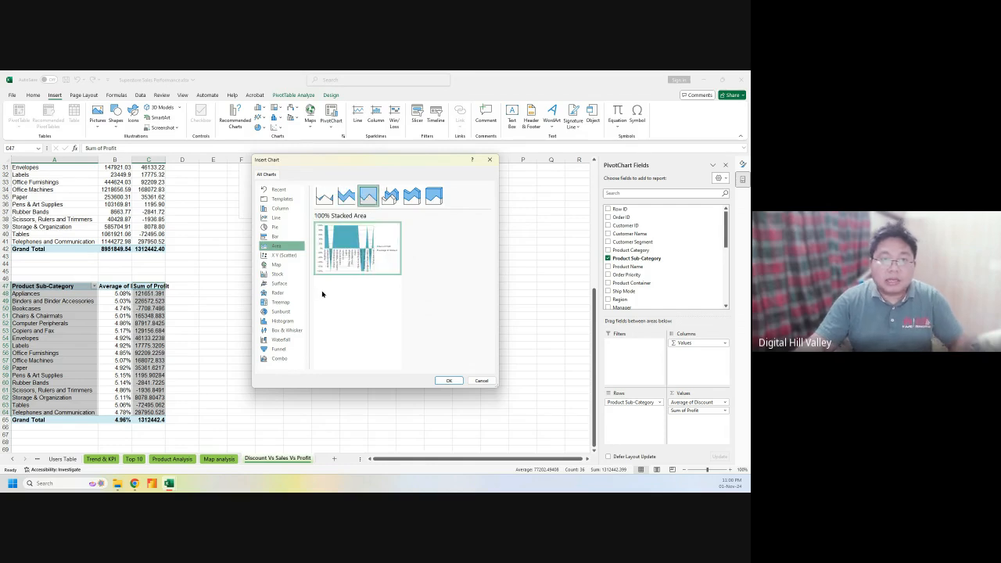
{"action": "mouse_move", "coordinate": [343, 267]}
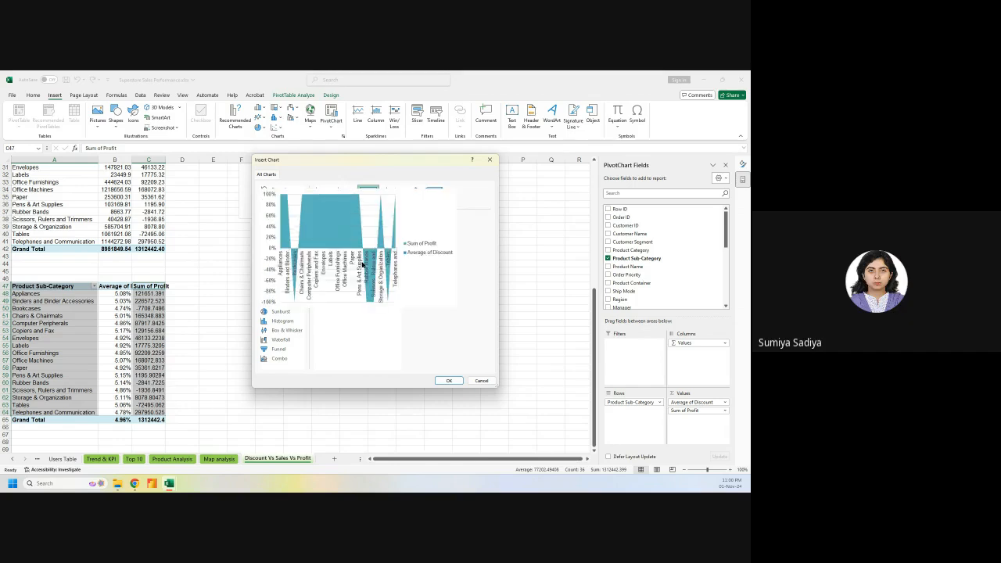
{"action": "mouse_move", "coordinate": [381, 227]}
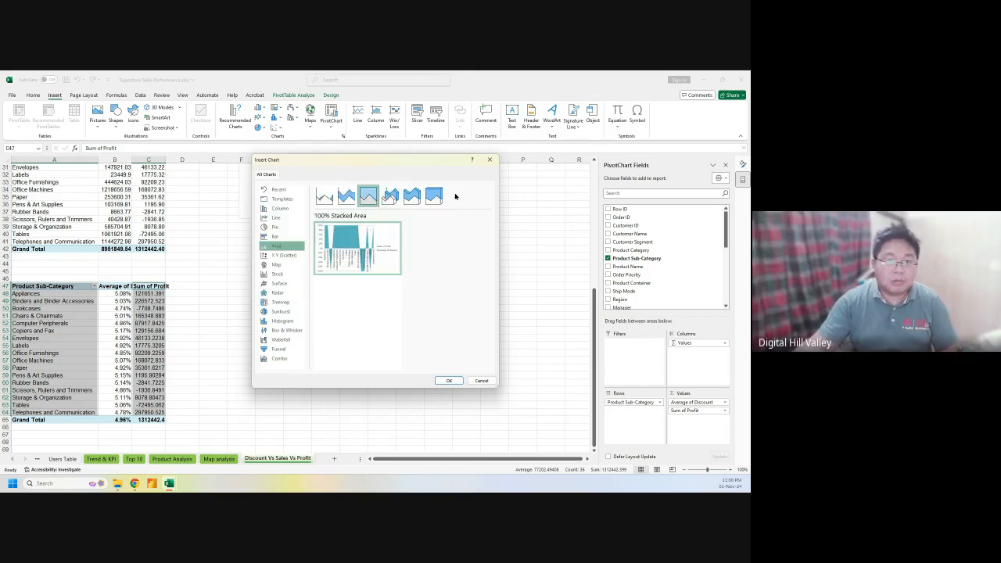
{"action": "left_click", "coordinate": [436, 197]}
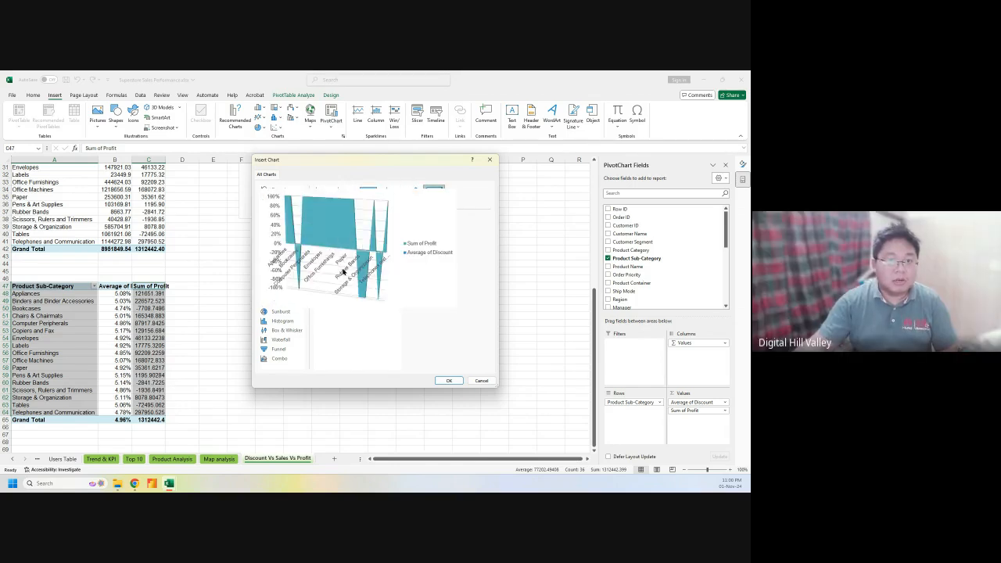
{"action": "left_click", "coordinate": [280, 246]}
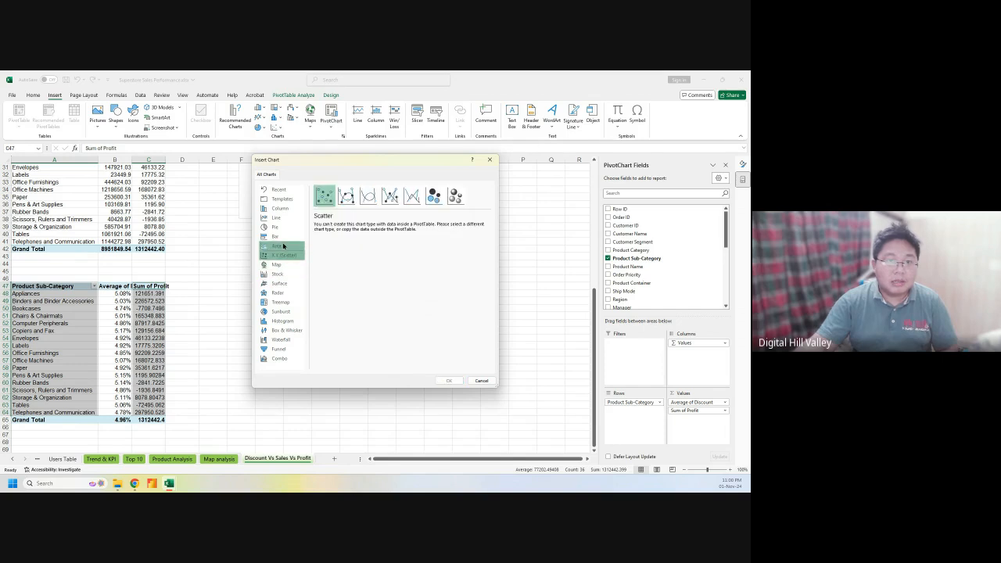
Preview the selected data as Bar, Pie and Line charts
{"action": "left_click", "coordinate": [278, 236]}
{"action": "left_click", "coordinate": [283, 227]}
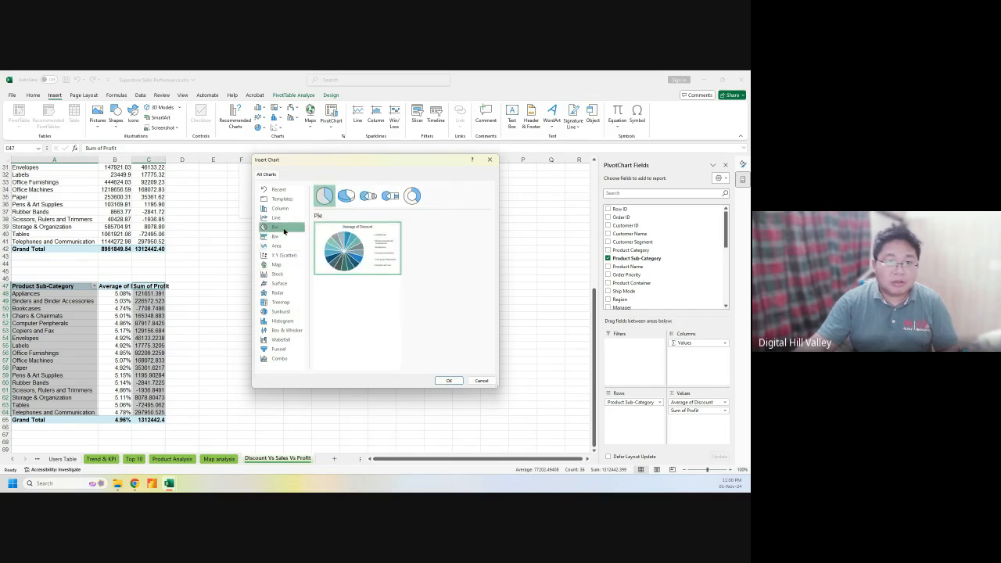
{"action": "left_click", "coordinate": [281, 218]}
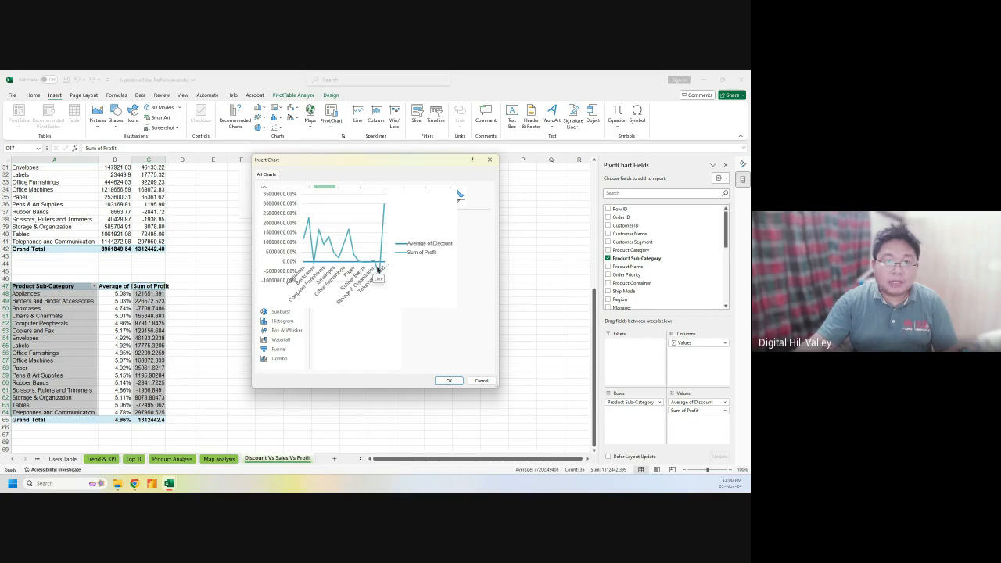
{"action": "mouse_move", "coordinate": [380, 272]}
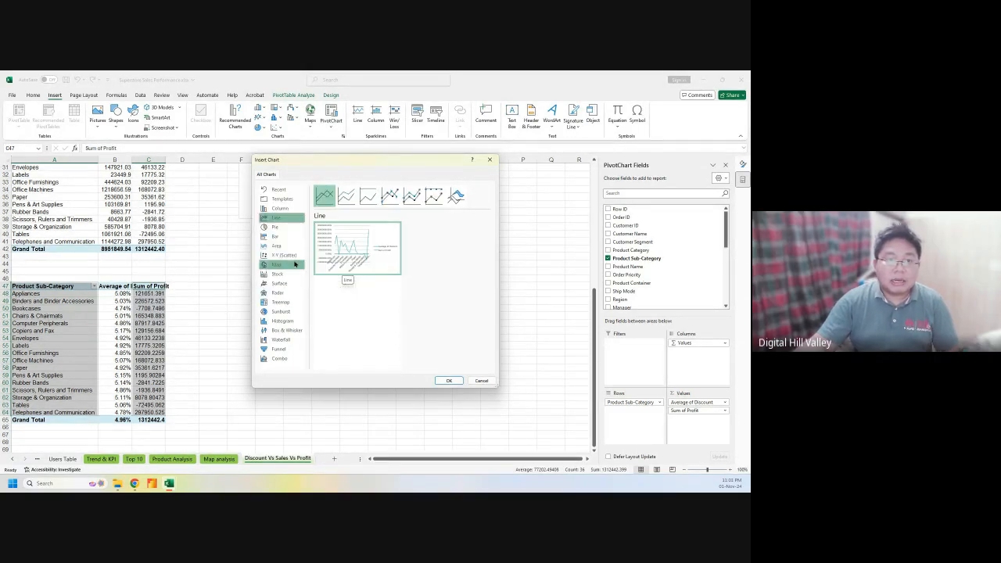
{"action": "mouse_move", "coordinate": [325, 260]}
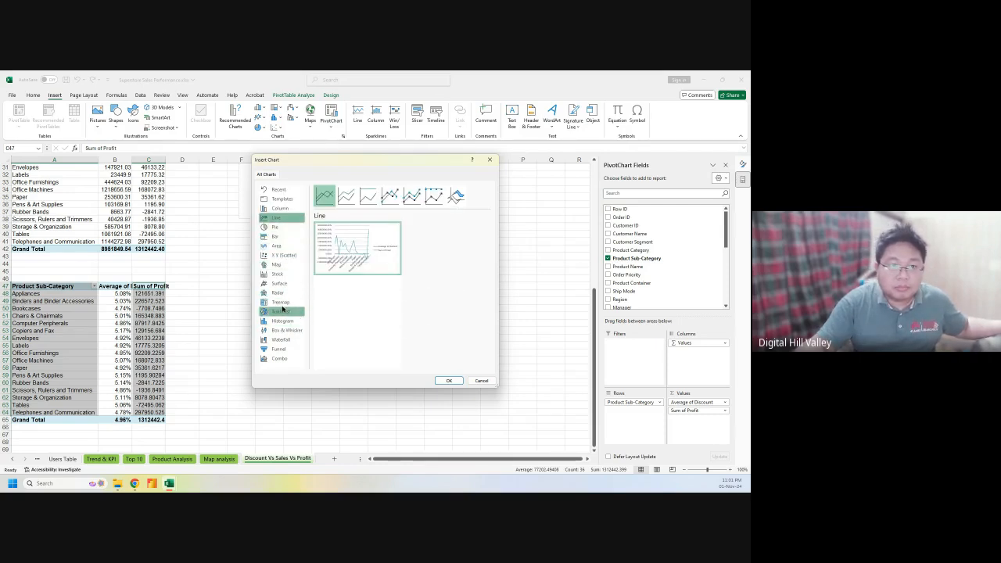
Cycle through Funnel, Histogram, Radar, Scatter and other chart types, then choose clustered Column
{"action": "left_click", "coordinate": [288, 349]}
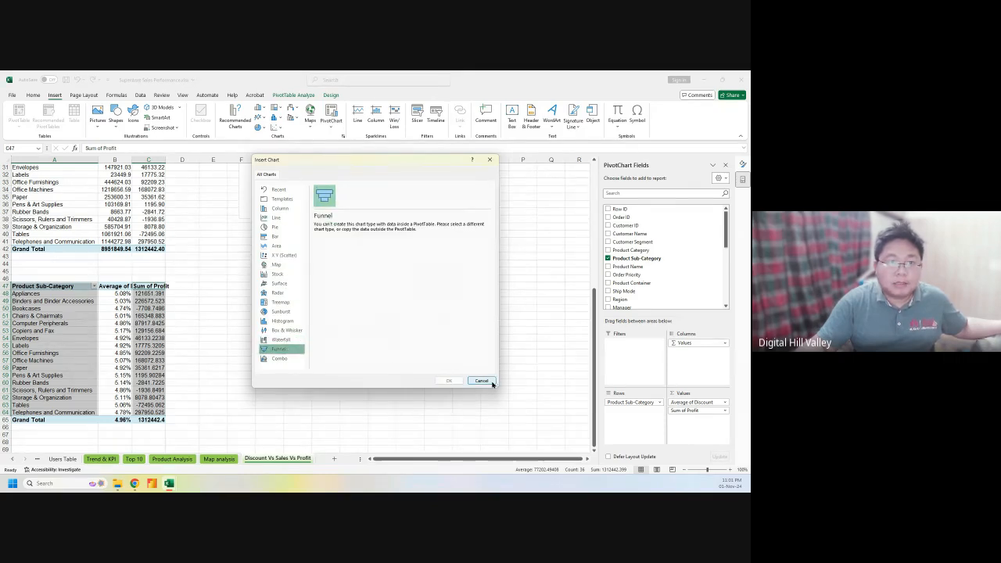
{"action": "left_click", "coordinate": [286, 330]}
{"action": "left_click", "coordinate": [283, 322]}
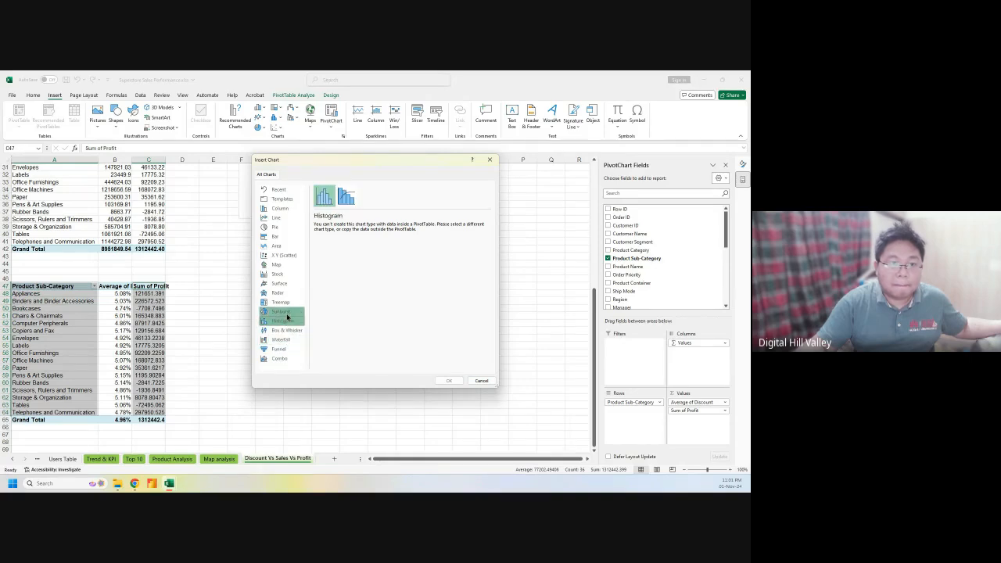
{"action": "left_click", "coordinate": [287, 313]}
{"action": "left_click", "coordinate": [285, 302]}
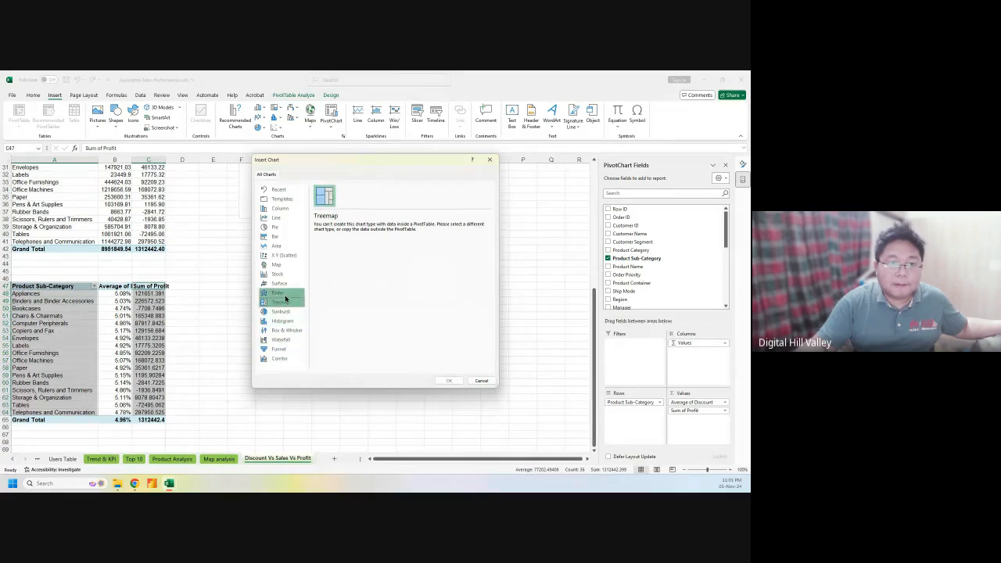
{"action": "left_click", "coordinate": [284, 293]}
{"action": "left_click", "coordinate": [283, 283]}
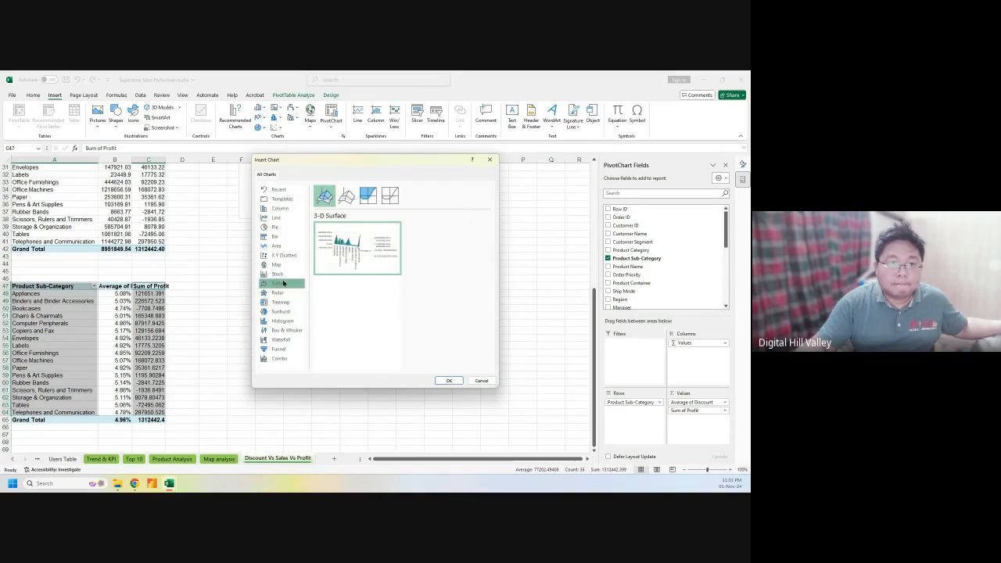
{"action": "left_click", "coordinate": [283, 273]}
{"action": "left_click", "coordinate": [284, 264]}
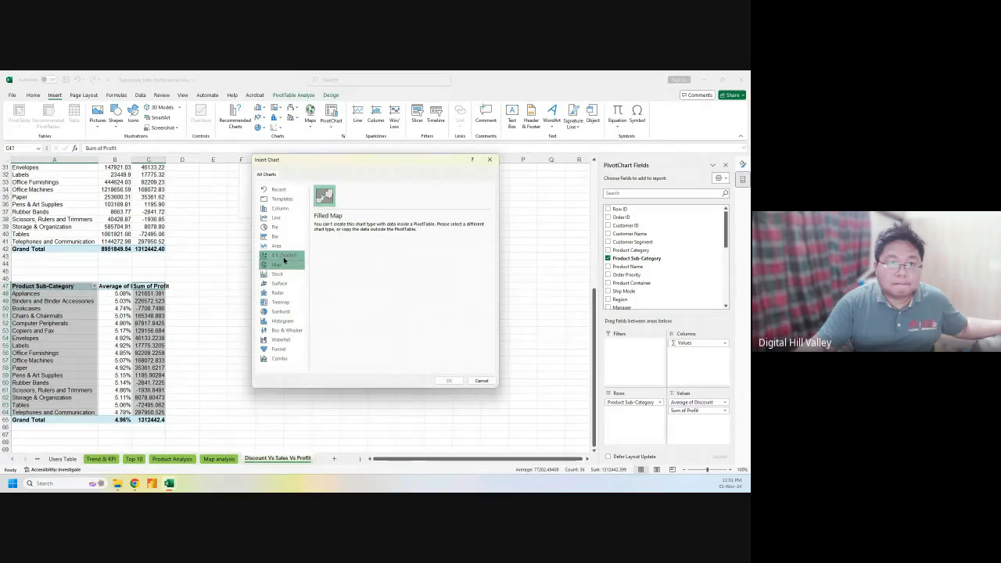
{"action": "left_click", "coordinate": [283, 254]}
{"action": "left_click", "coordinate": [284, 246]}
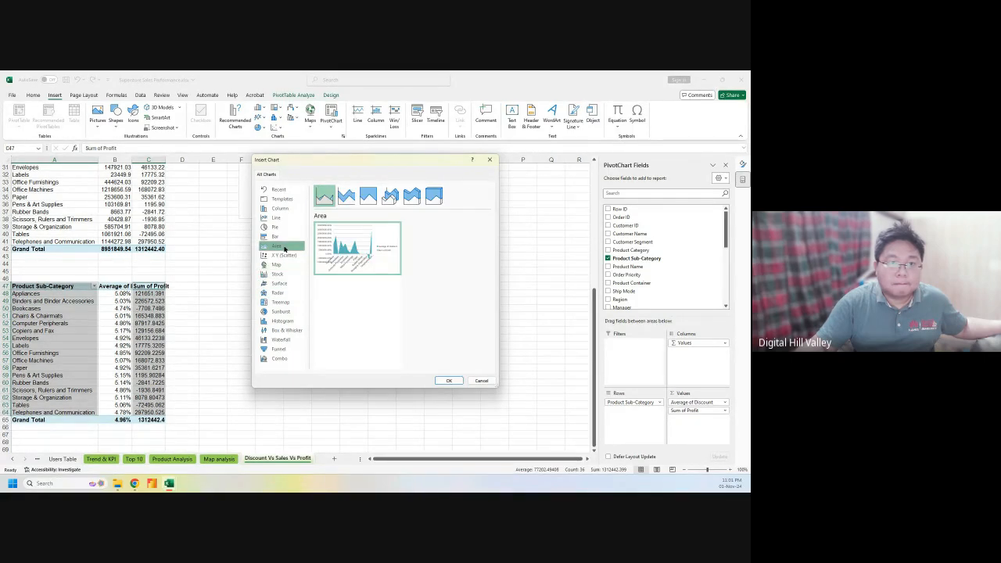
{"action": "left_click", "coordinate": [284, 237]}
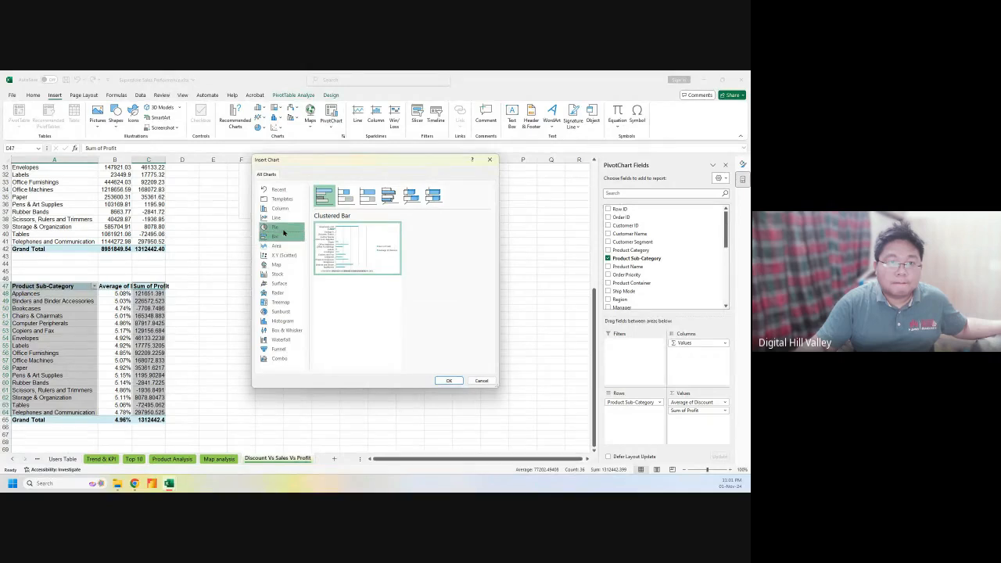
{"action": "left_click", "coordinate": [283, 226]}
{"action": "left_click", "coordinate": [283, 220]}
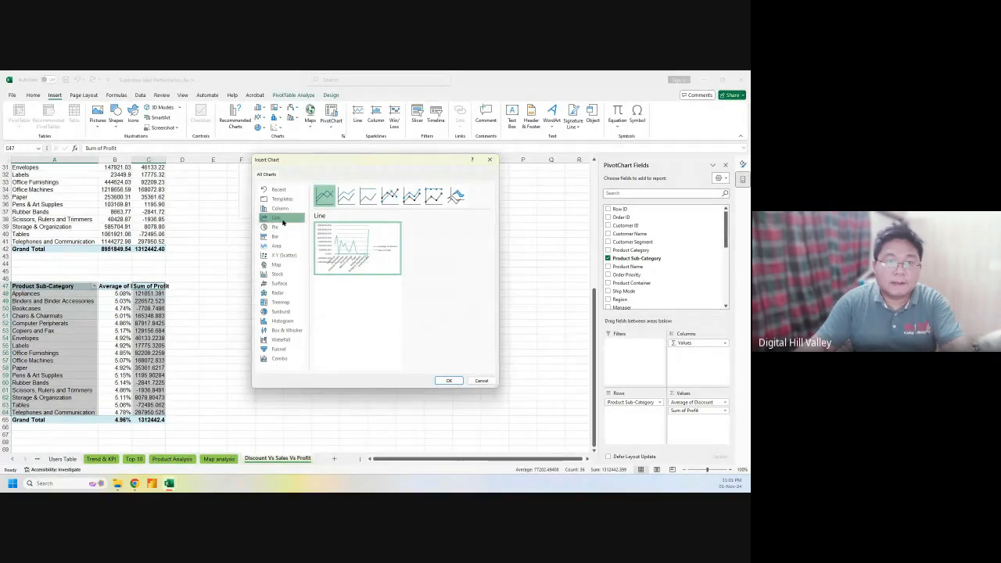
{"action": "left_click", "coordinate": [282, 209]}
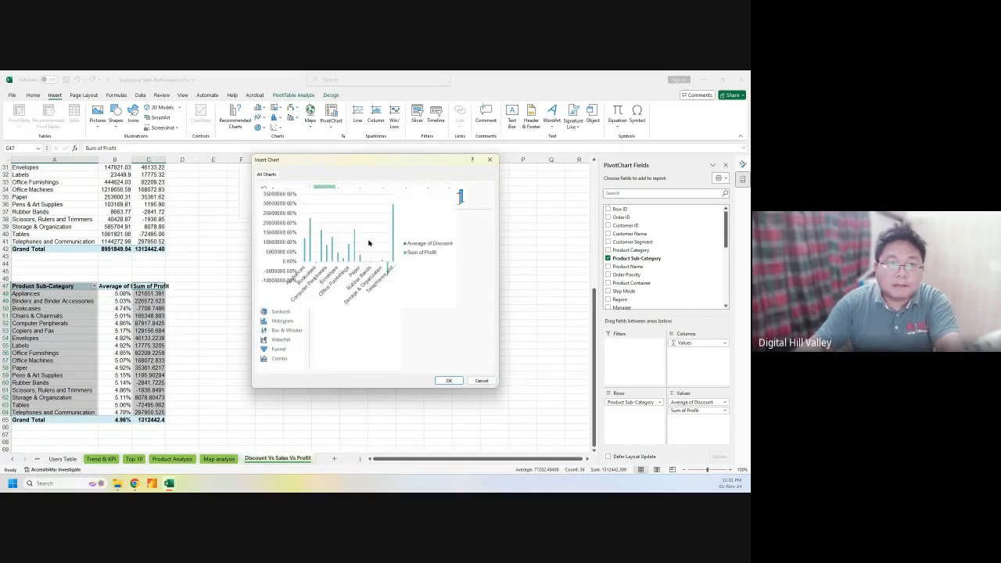
Insert the clustered column PivotChart, hide its field buttons and field list, and put the legend at the bottom
{"action": "left_click", "coordinate": [448, 380]}
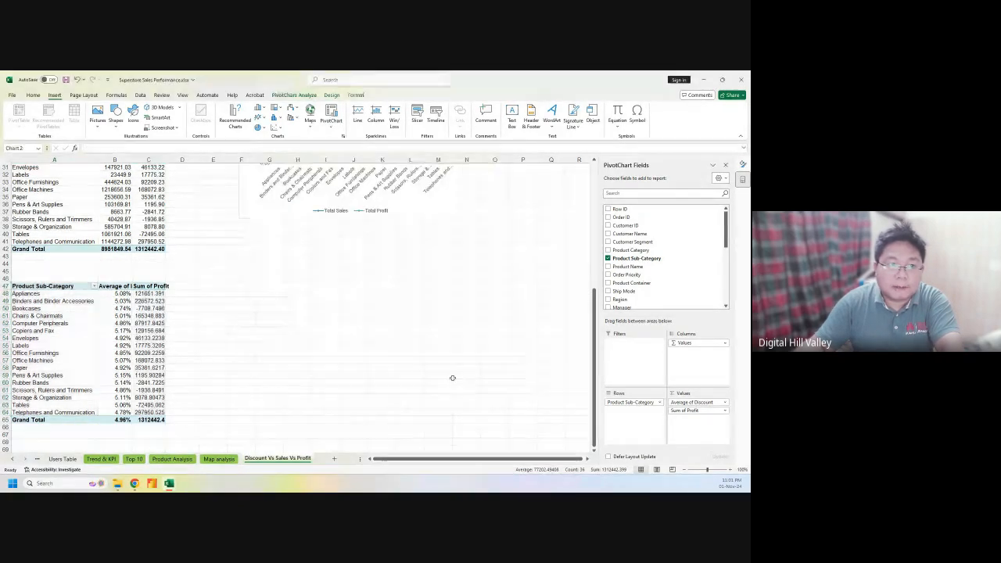
{"action": "left_click", "coordinate": [442, 118]}
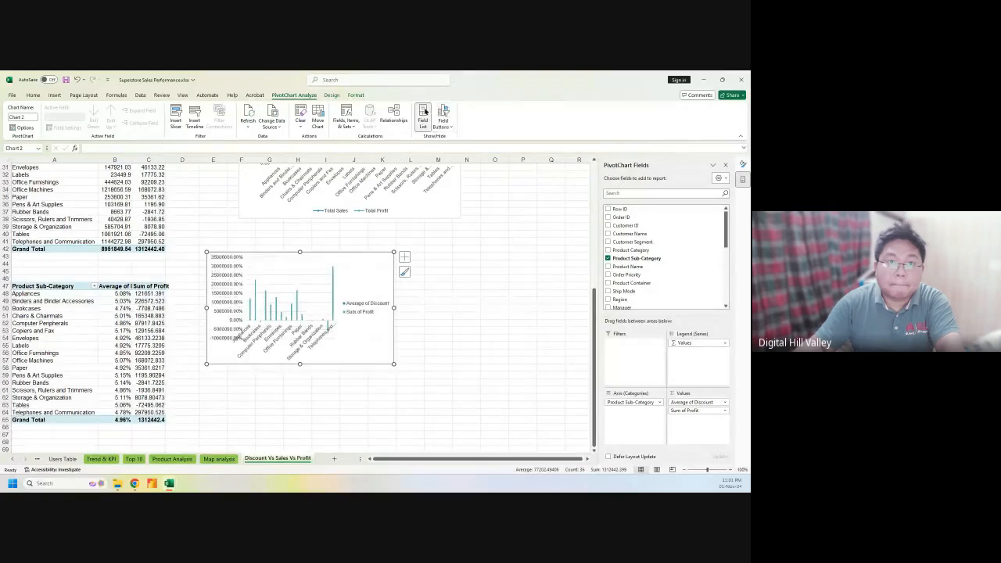
{"action": "left_click", "coordinate": [422, 117]}
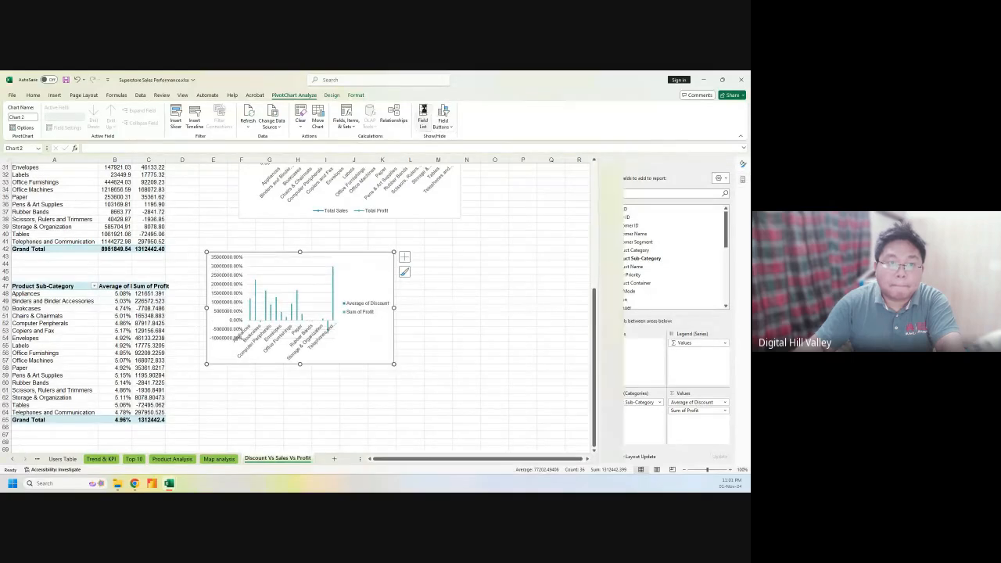
{"action": "left_click", "coordinate": [404, 257]}
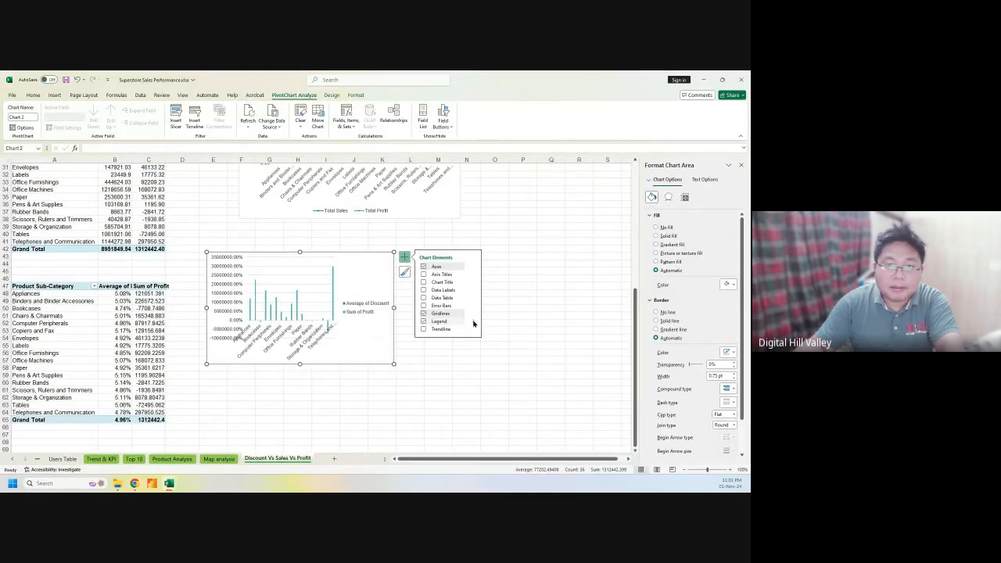
{"action": "mouse_move", "coordinate": [473, 323]}
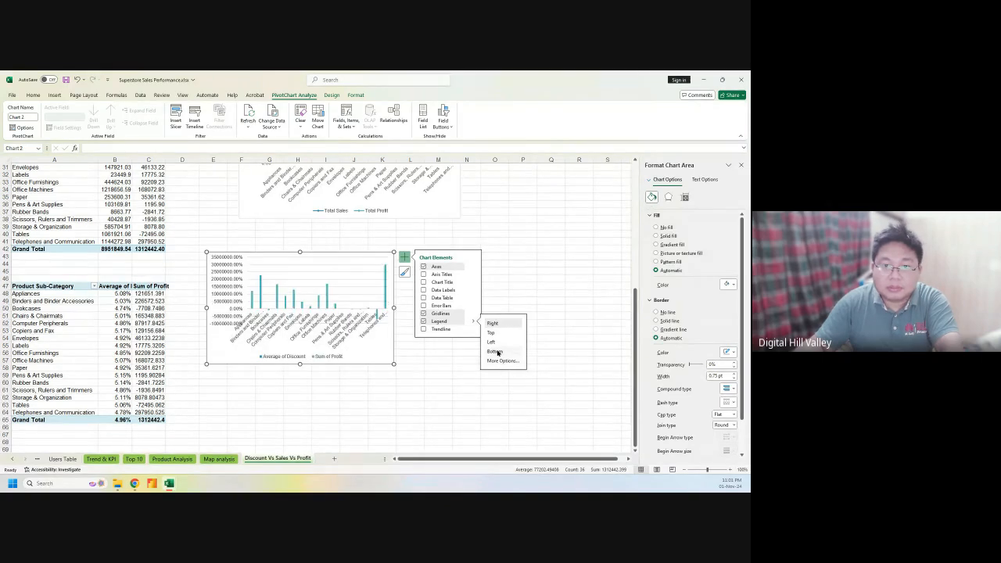
{"action": "left_click", "coordinate": [495, 352]}
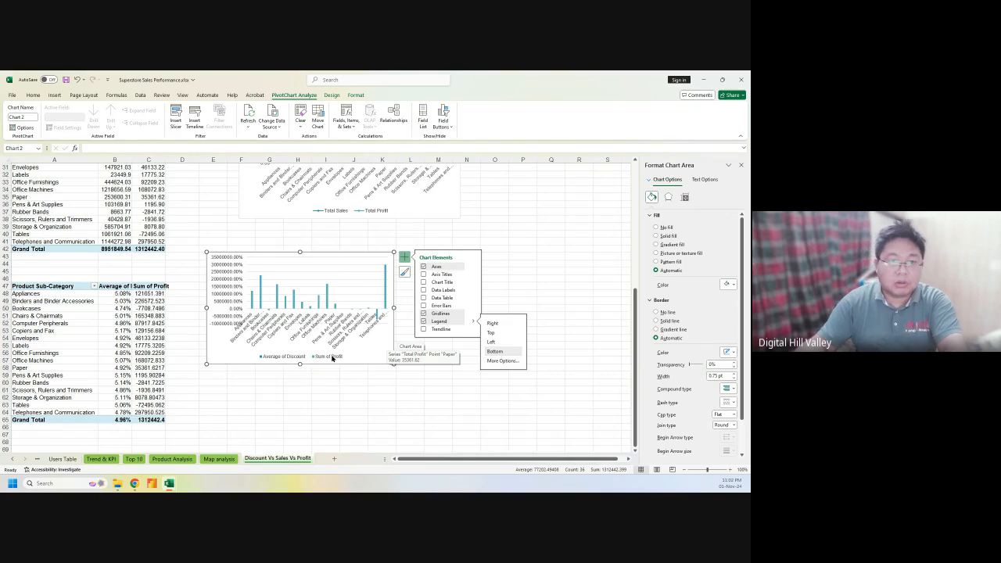
{"action": "left_click", "coordinate": [417, 383]}
Widen the discount-and-profit chart and move it slightly lower on the sheet
{"action": "left_click", "coordinate": [417, 383]}
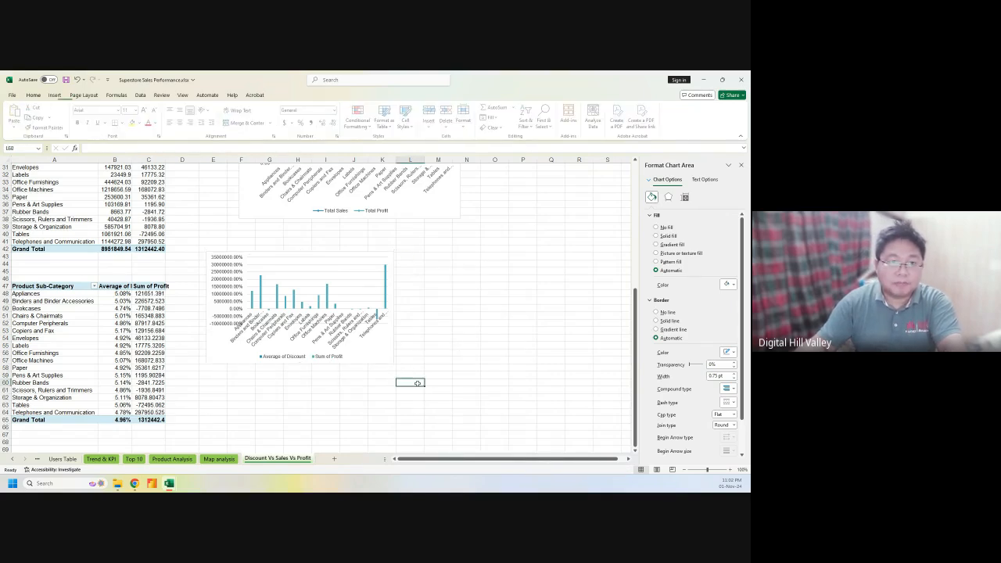
{"action": "left_click", "coordinate": [383, 253]}
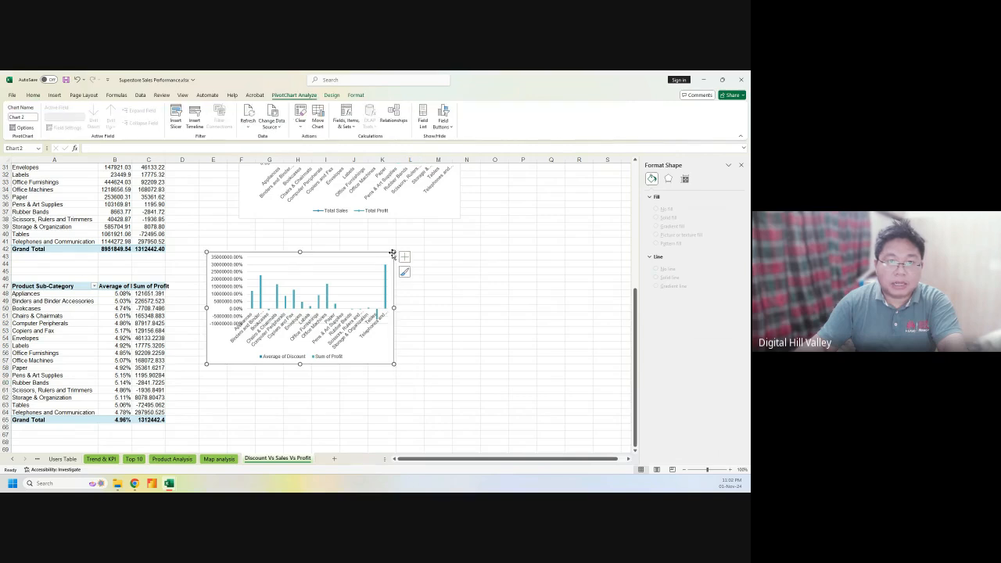
{"action": "left_click_drag", "start_coordinate": [392, 252], "coordinate": [451, 251]}
{"action": "left_click_drag", "start_coordinate": [383, 253], "coordinate": [386, 263]}
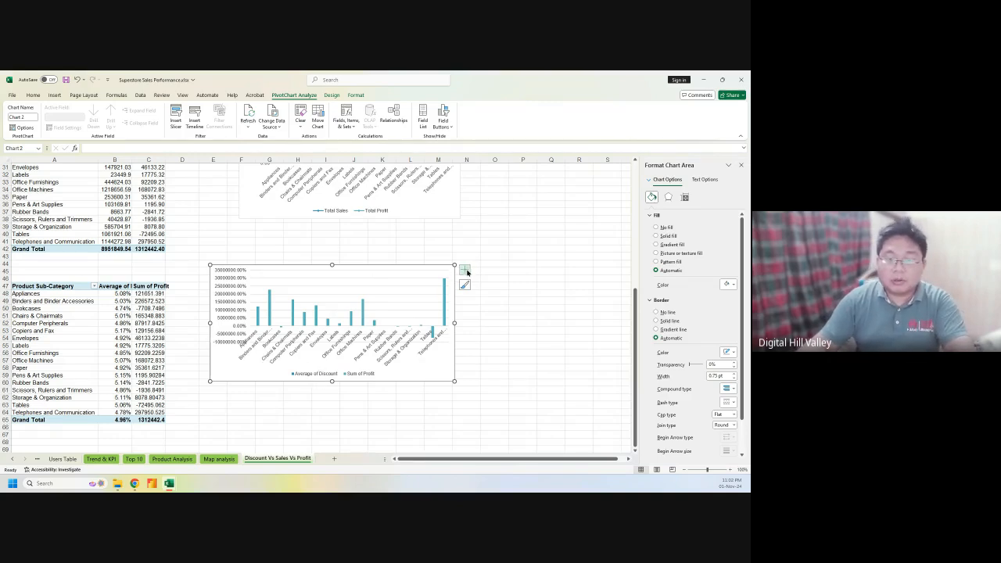
{"action": "left_click", "coordinate": [704, 181]}
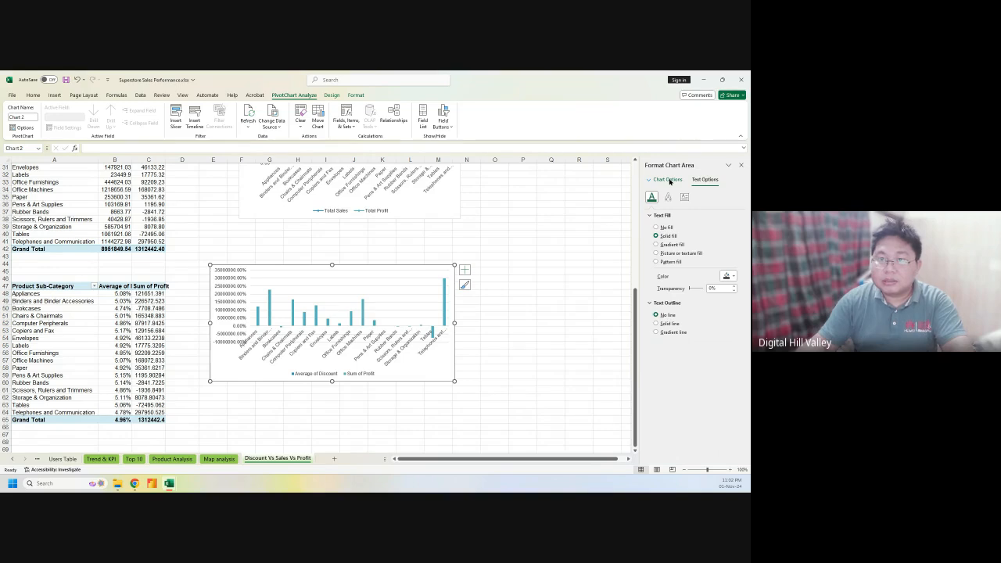
Look over the chart area's fill, line and effects settings, then select the vertical value axis
{"action": "left_click", "coordinate": [668, 179]}
{"action": "scroll", "coordinate": [683, 338], "scroll_direction": "down", "scroll_amount": 2}
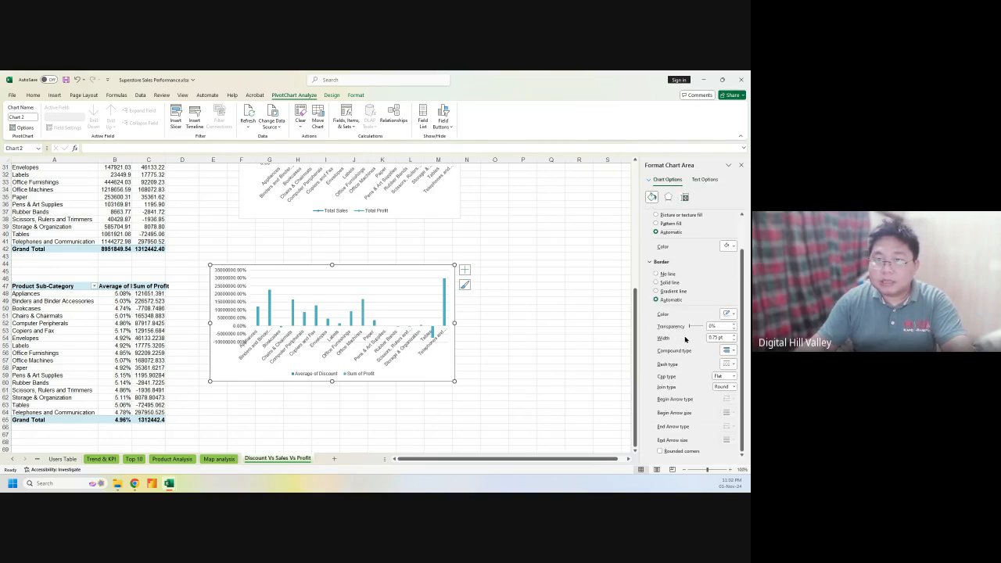
{"action": "scroll", "coordinate": [676, 393], "scroll_direction": "up", "scroll_amount": 2}
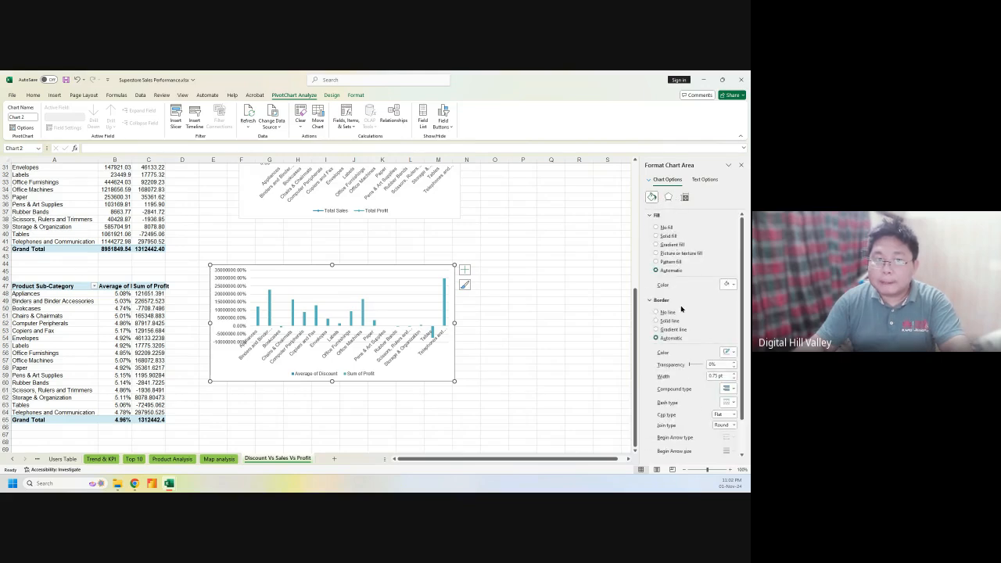
{"action": "scroll", "coordinate": [665, 352], "scroll_direction": "down", "scroll_amount": 2}
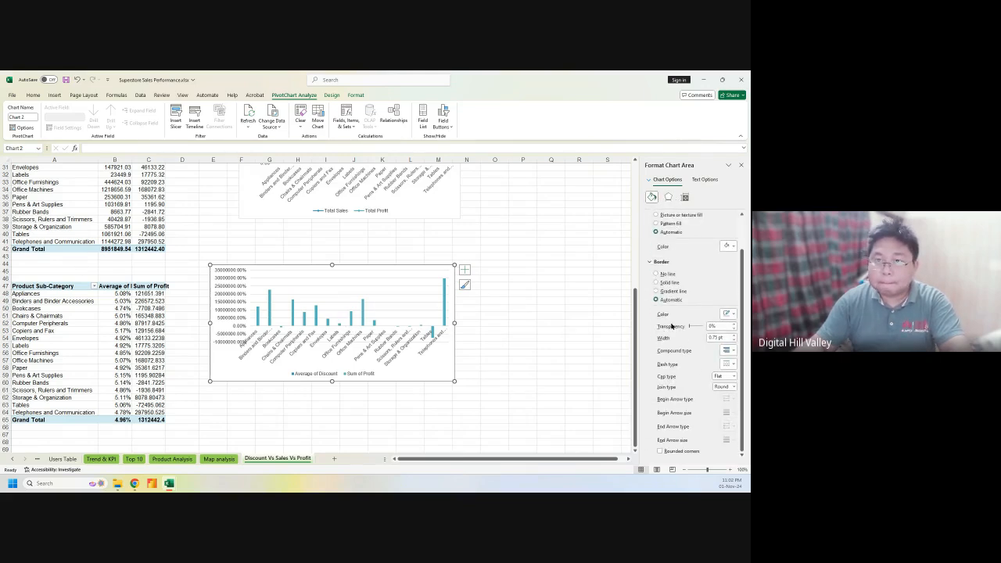
{"action": "left_click", "coordinate": [667, 197]}
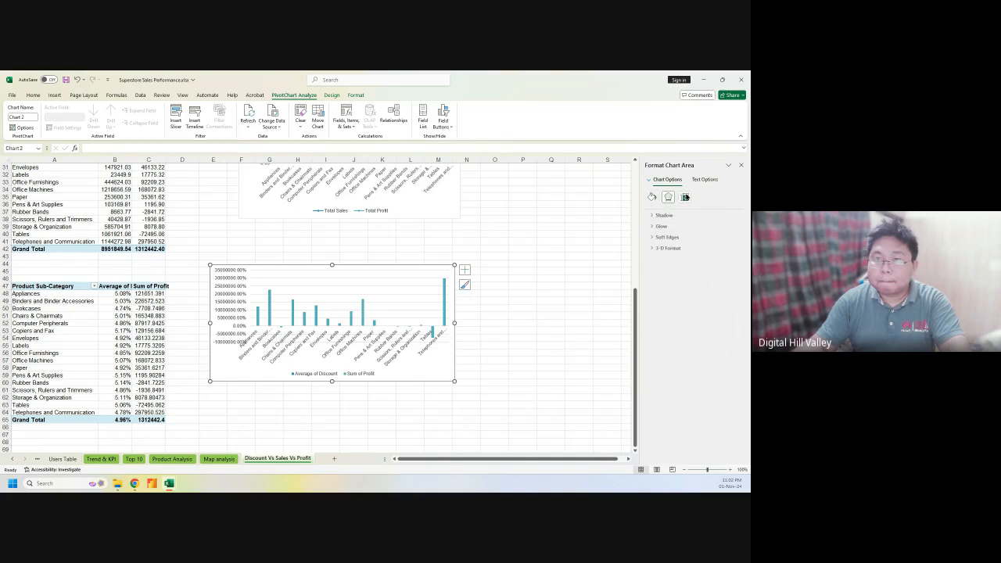
{"action": "left_click", "coordinate": [651, 197]}
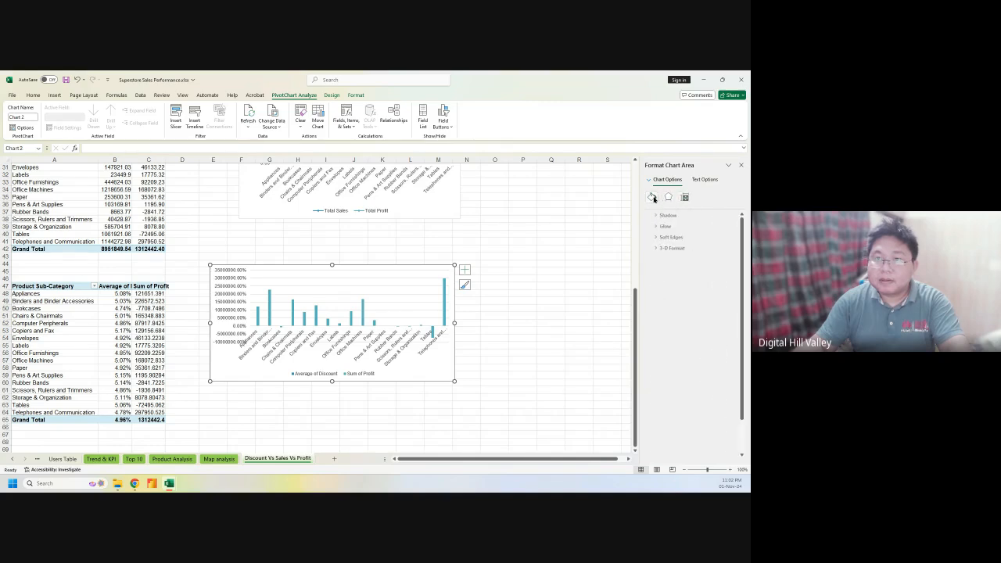
{"action": "scroll", "coordinate": [695, 329], "scroll_direction": "down", "scroll_amount": 2}
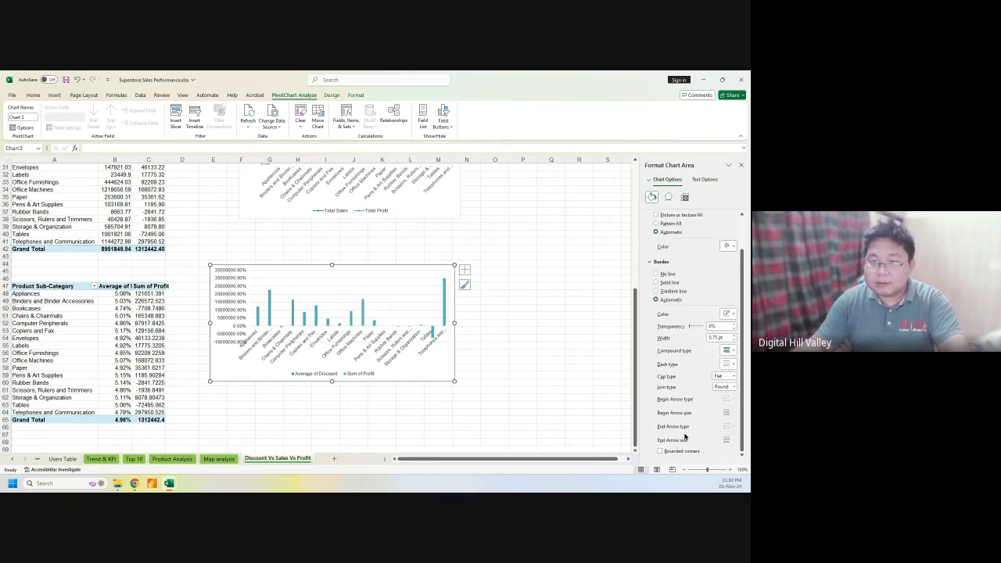
{"action": "left_click", "coordinate": [241, 307]}
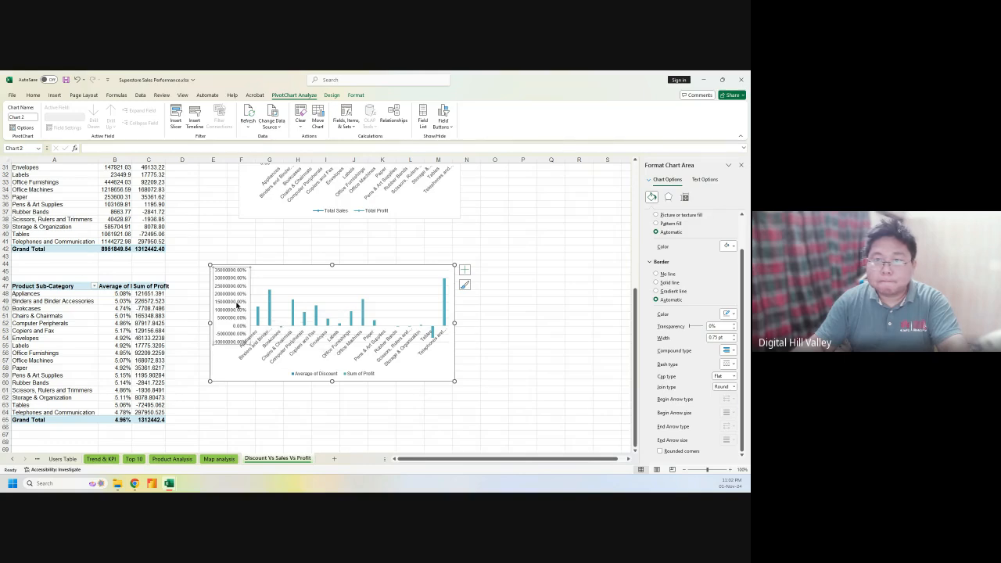
Change the value axis number category from percentage to Number with two decimals
{"action": "left_click", "coordinate": [700, 198]}
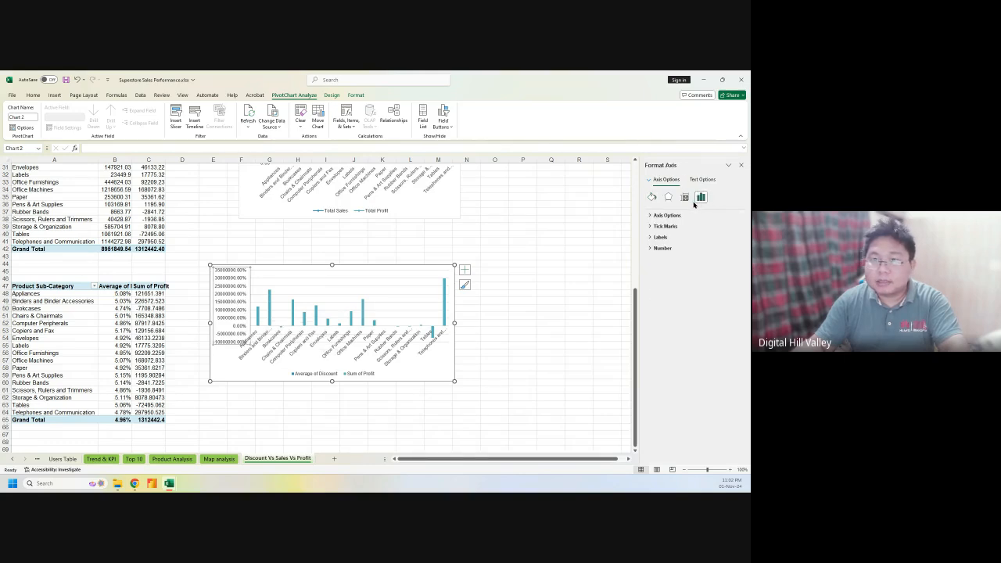
{"action": "left_click", "coordinate": [662, 249]}
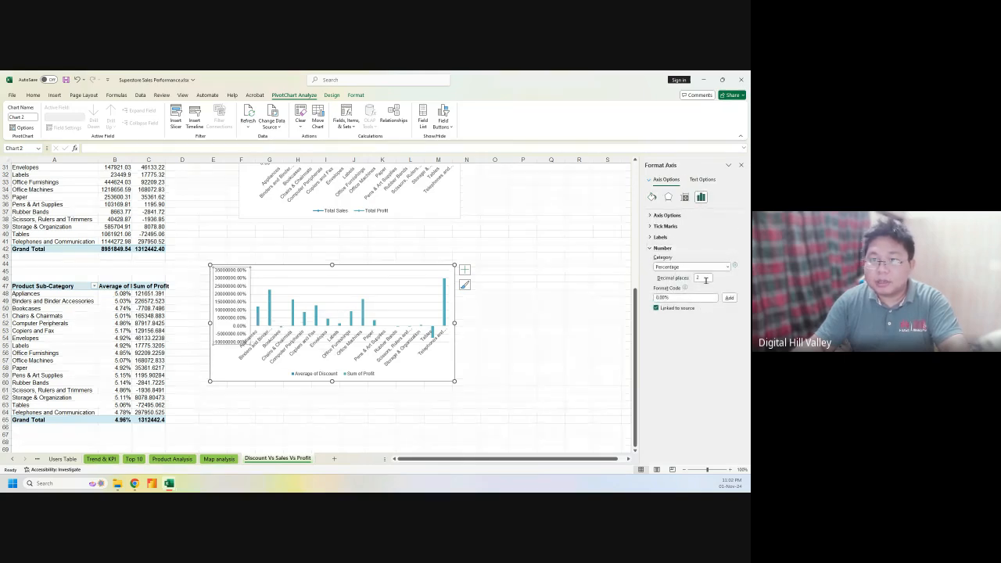
{"action": "left_click", "coordinate": [692, 266]}
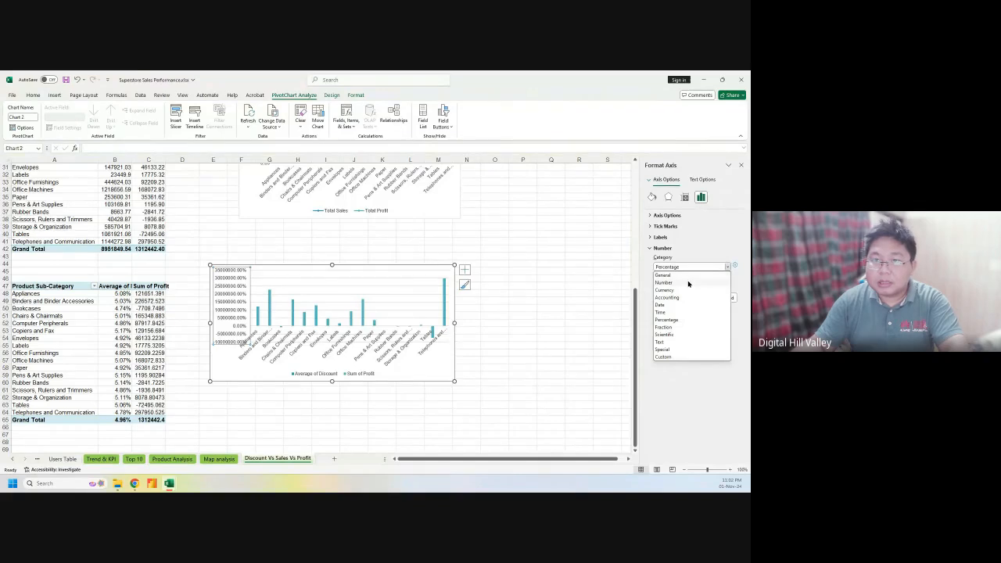
{"action": "left_click", "coordinate": [687, 282]}
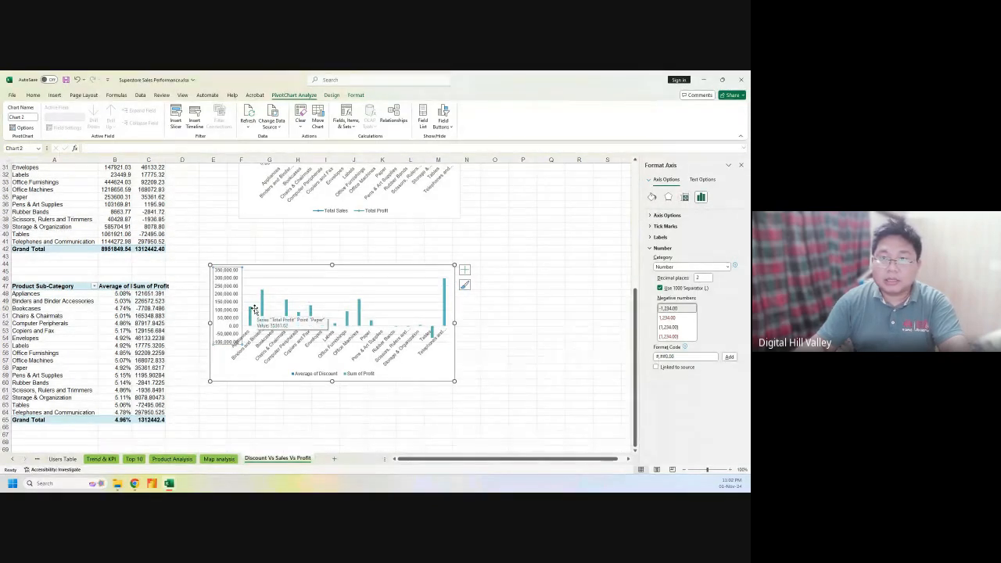
{"action": "left_click", "coordinate": [651, 198]}
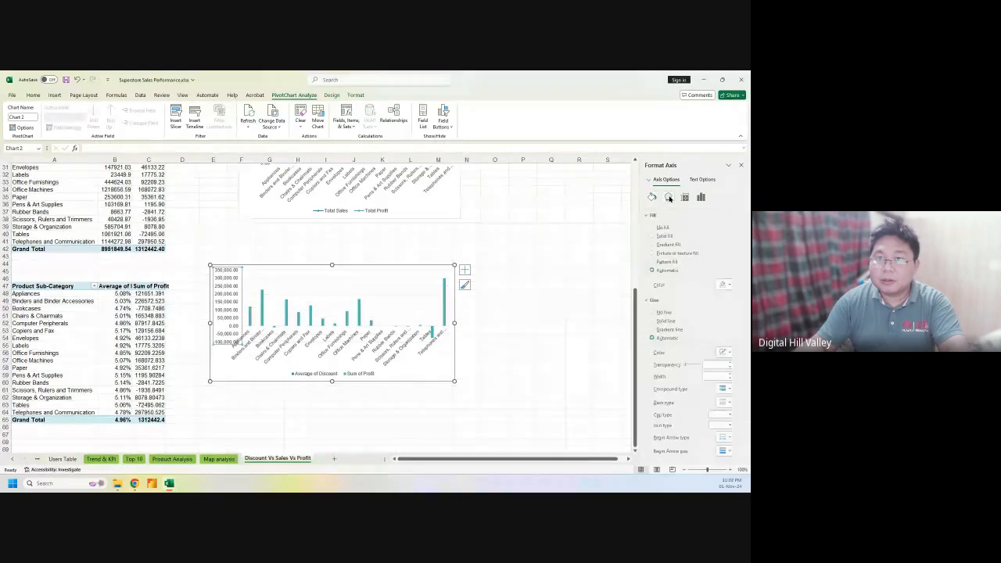
{"action": "left_click", "coordinate": [669, 198]}
{"action": "left_click", "coordinate": [684, 197]}
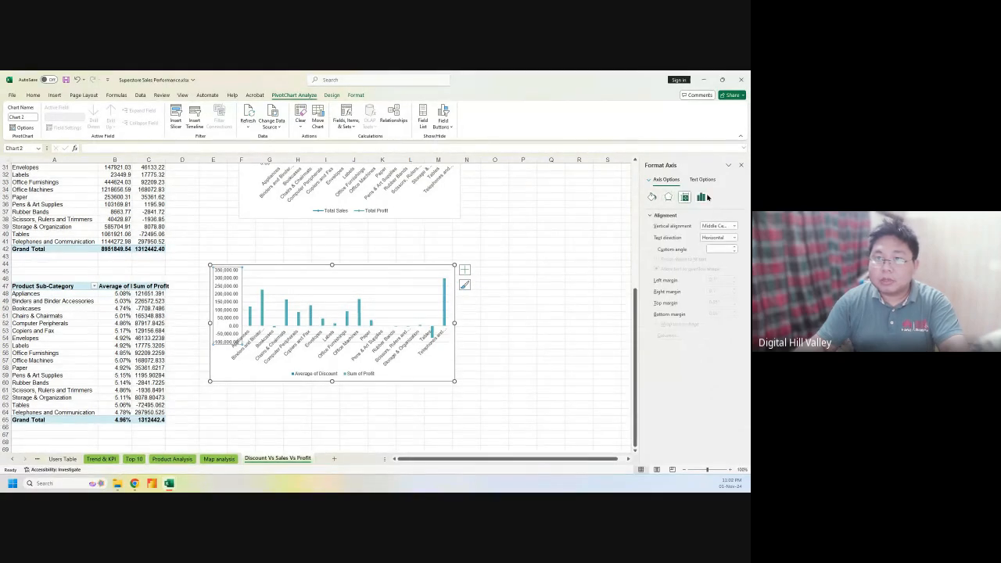
{"action": "left_click", "coordinate": [701, 197]}
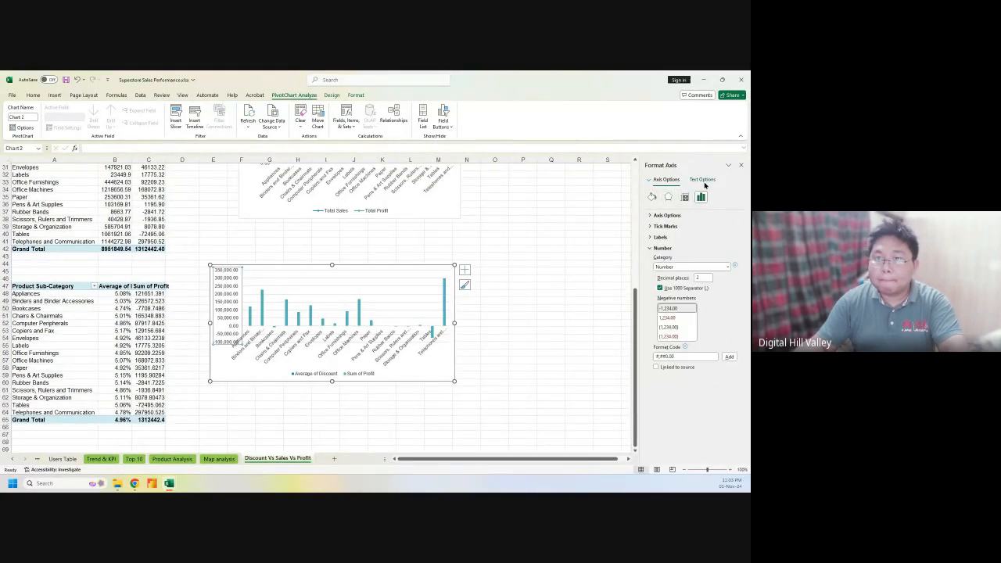
{"action": "left_click", "coordinate": [692, 215]}
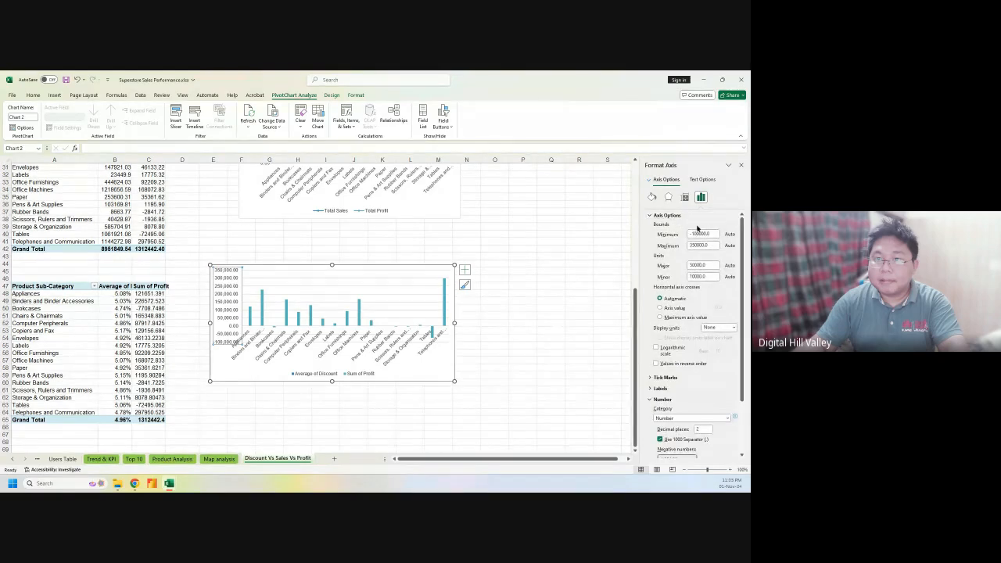
Set the value axis Minimum bound to 0
{"action": "double_click", "coordinate": [702, 233]}
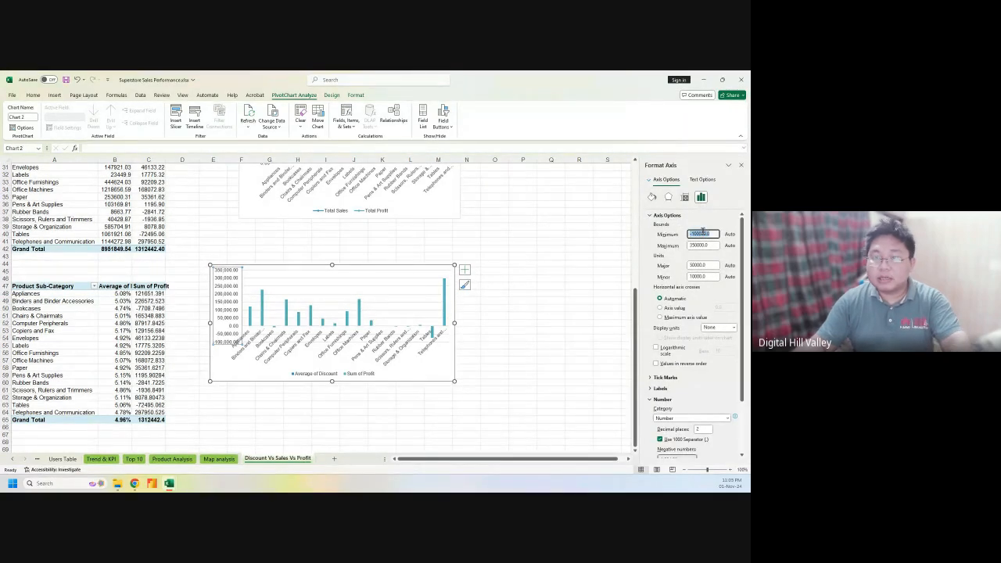
{"action": "type", "text": "0"}
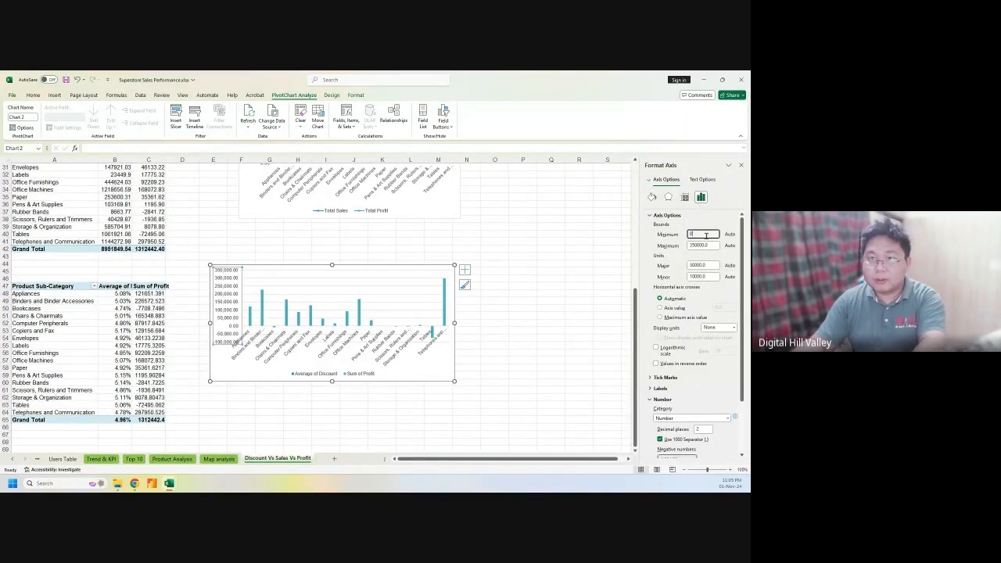
{"action": "key", "text": "Return"}
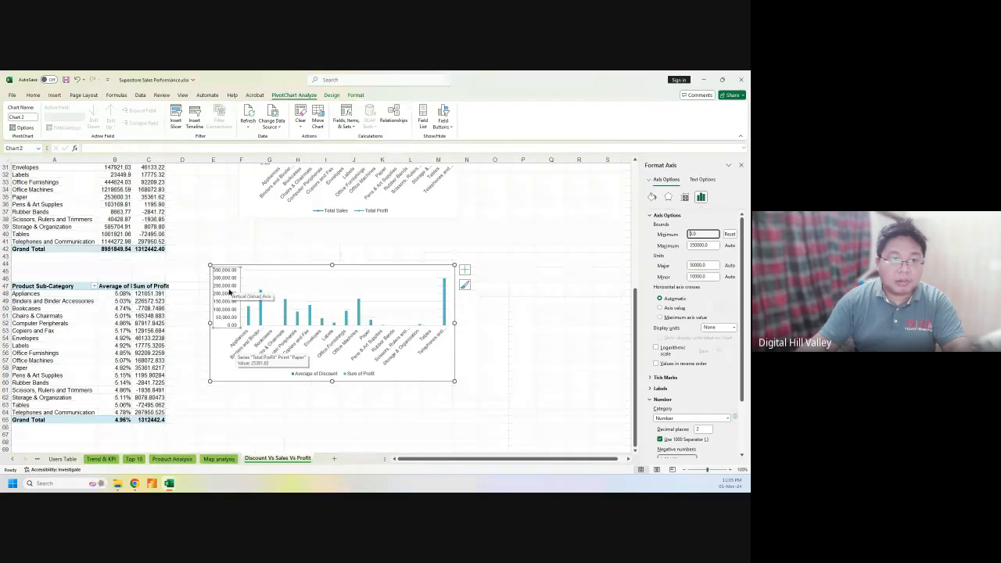
{"action": "left_click", "coordinate": [351, 238]}
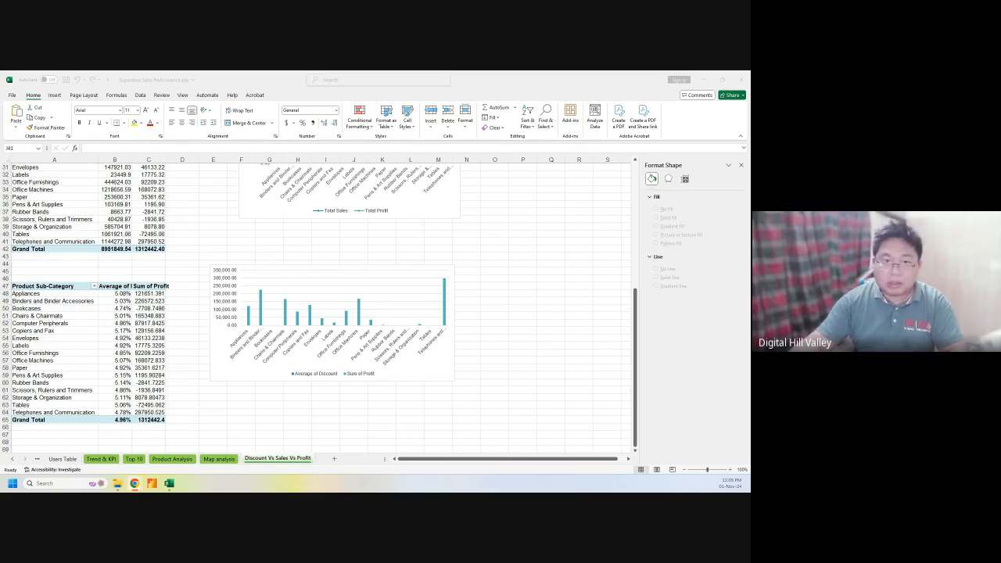
Reselect the value axis, then open the saved Notepad note with the million/thousand format code
{"action": "left_click", "coordinate": [220, 292]}
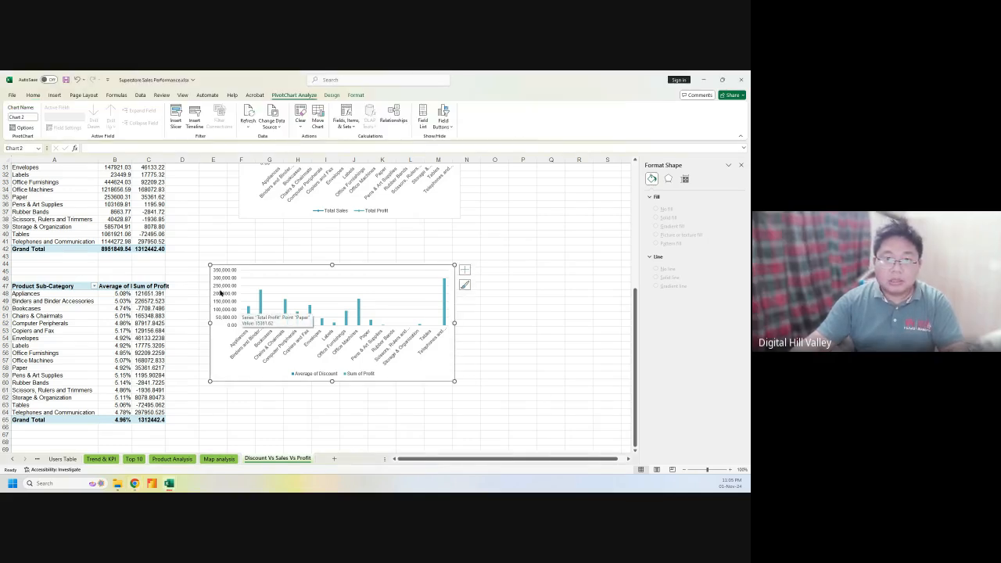
{"action": "scroll", "coordinate": [666, 379], "scroll_direction": "down", "scroll_amount": 2}
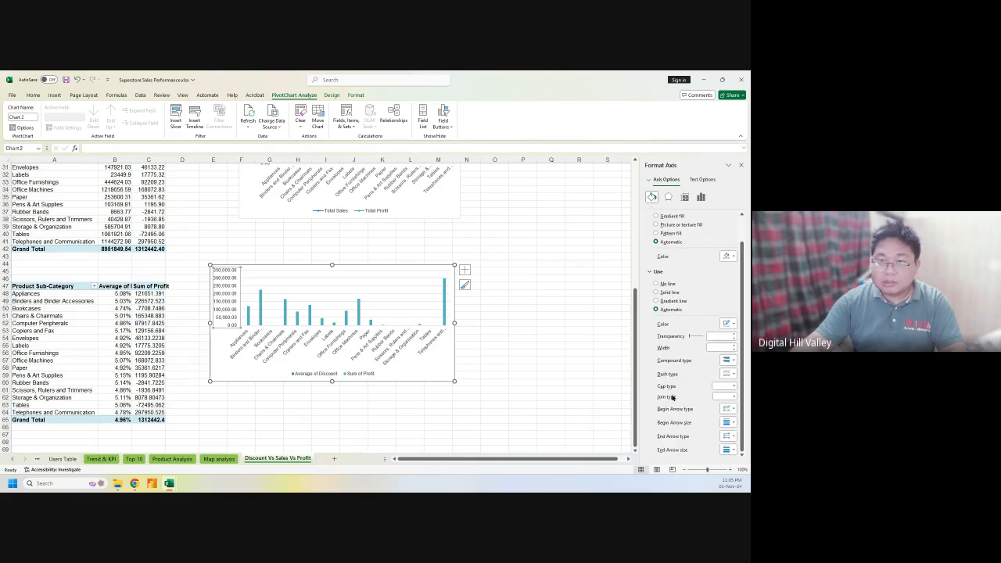
{"action": "scroll", "coordinate": [694, 325], "scroll_direction": "up", "scroll_amount": 2}
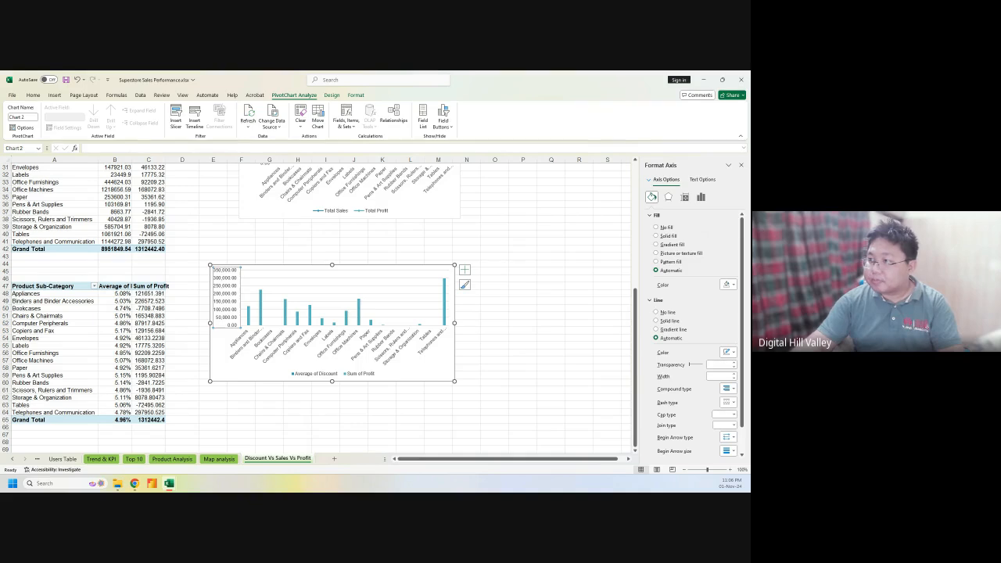
{"action": "key", "text": "alt+Tab"}
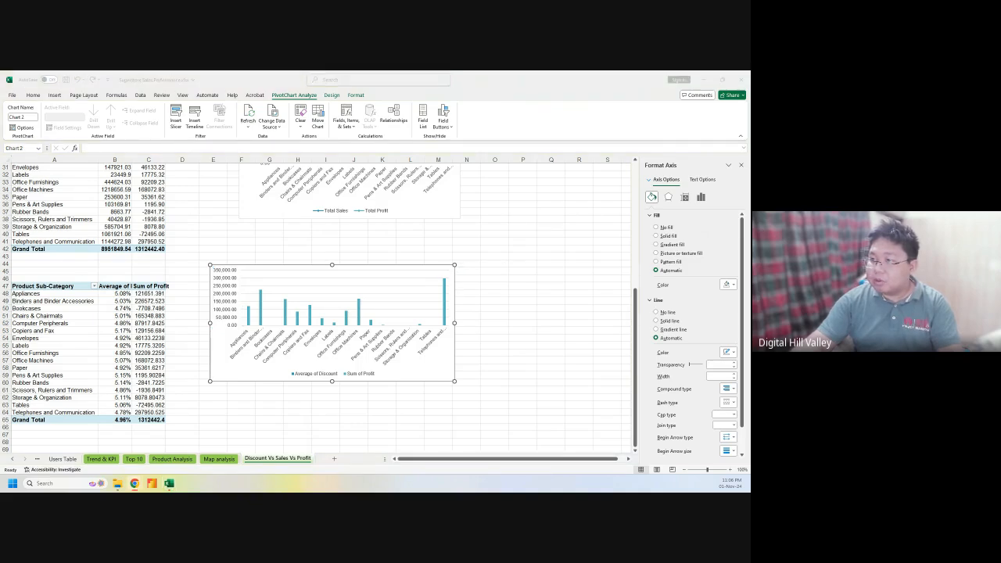
{"action": "left_click", "coordinate": [77, 479]}
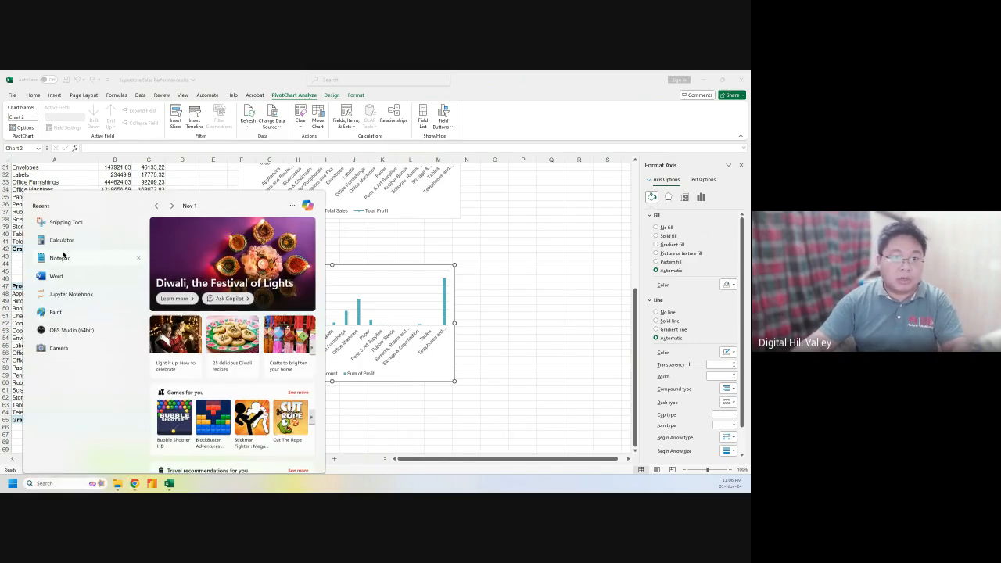
{"action": "left_click", "coordinate": [61, 254]}
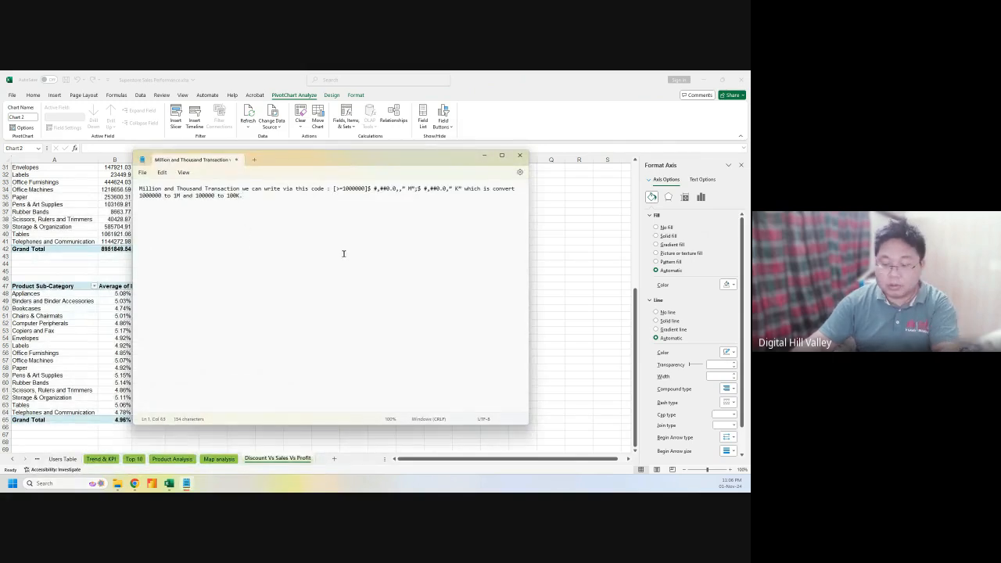
Move the K/M format code onto its own line in the note and select it
{"action": "key", "text": "Return"}
{"action": "key", "text": "Return"}
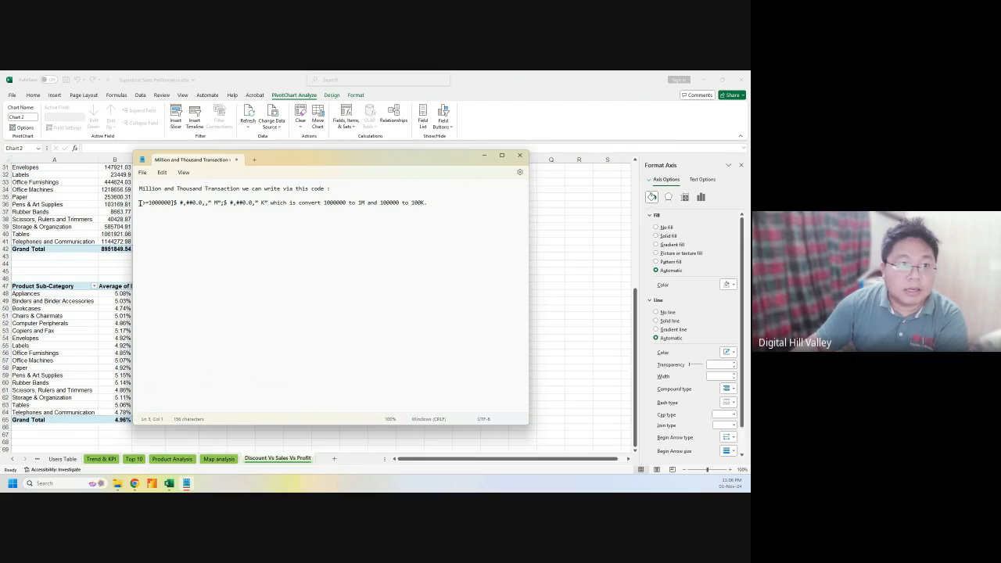
{"action": "left_click_drag", "start_coordinate": [139, 204], "coordinate": [270, 204]}
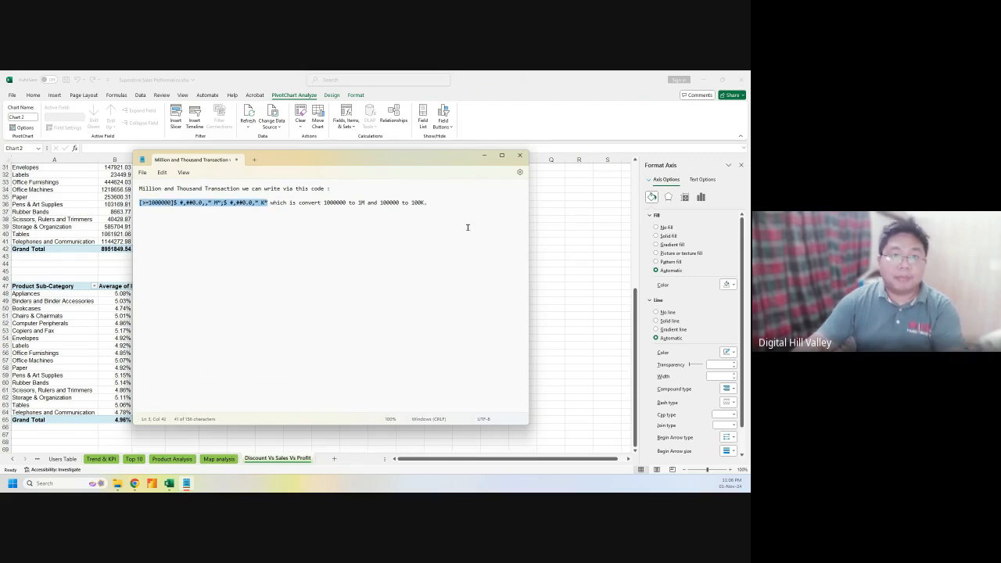
{"action": "left_click", "coordinate": [546, 312]}
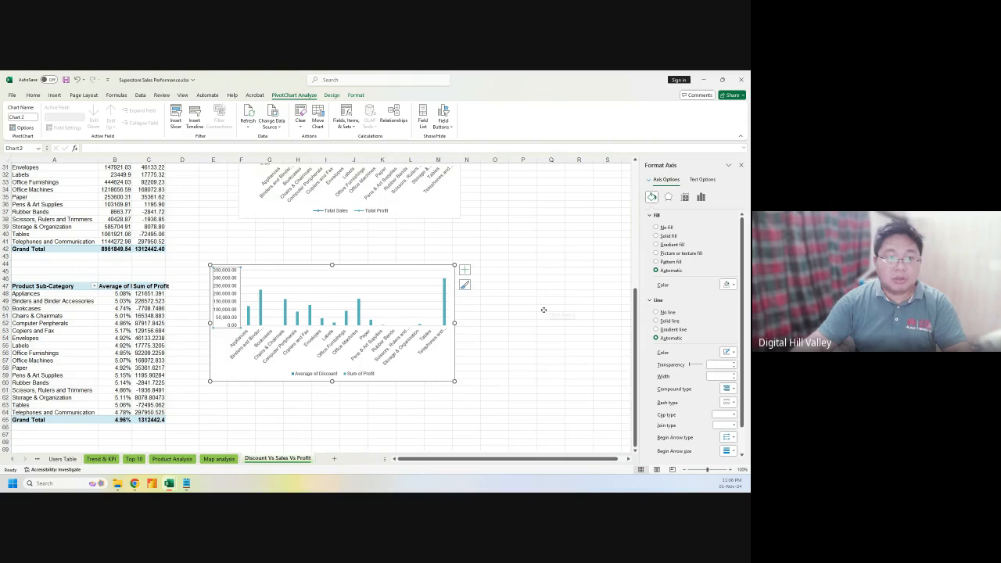
{"action": "left_click", "coordinate": [187, 483]}
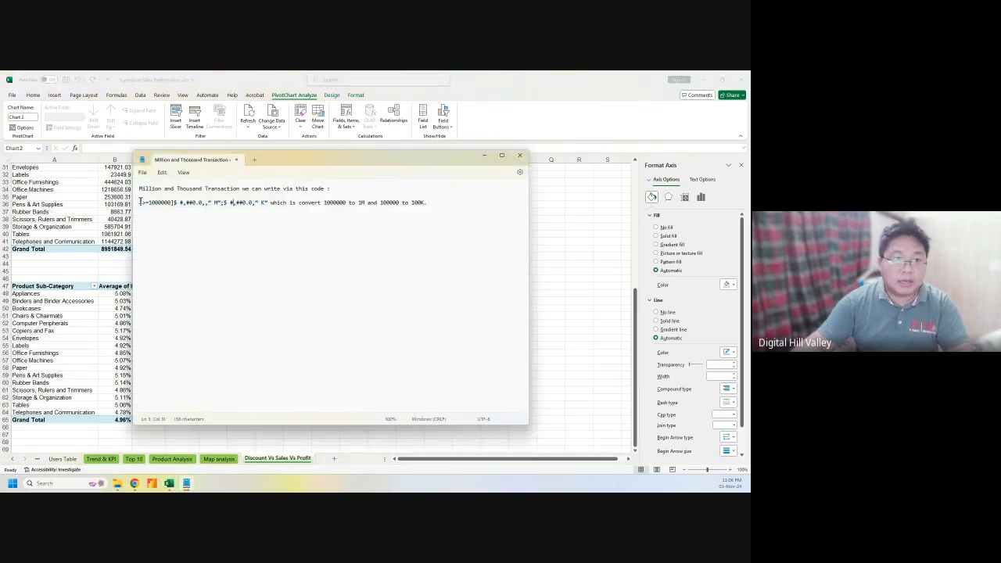
{"action": "left_click_drag", "start_coordinate": [140, 201], "coordinate": [268, 205]}
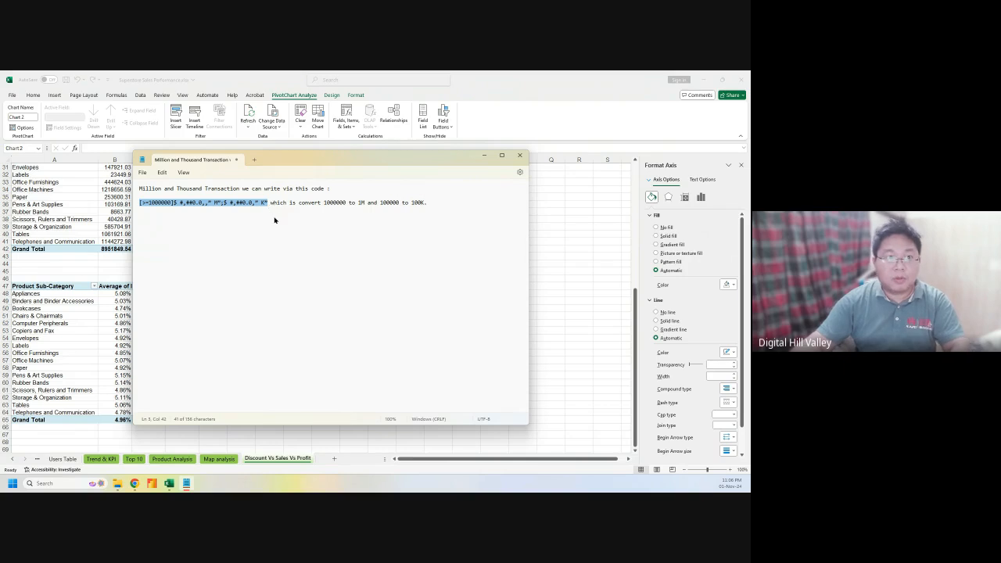
{"action": "left_click", "coordinate": [553, 335]}
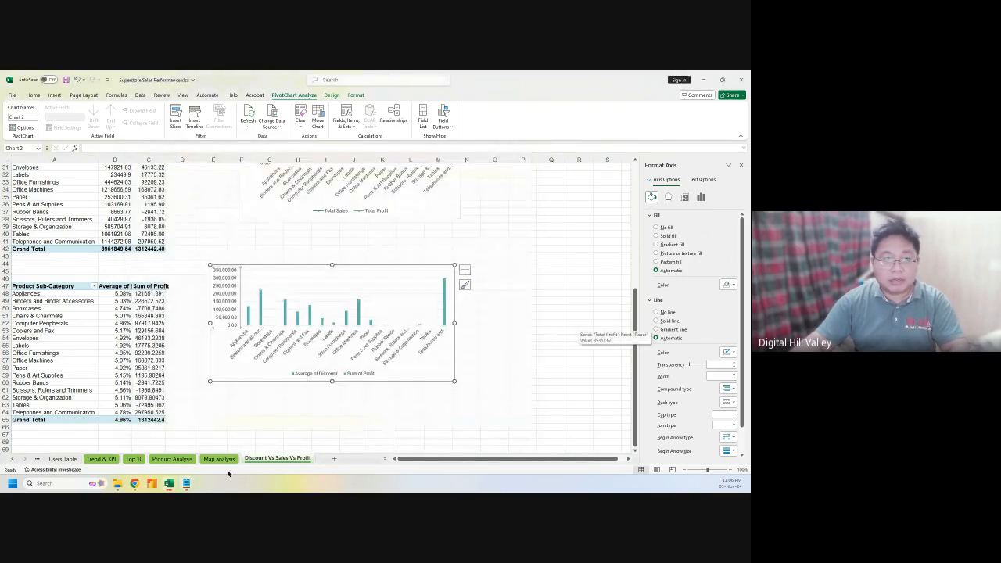
Save the note as 'Million and Thousand Transaction.txt' in Batch 03-04 > Microsoft Excel > Class 03
{"action": "left_click", "coordinate": [186, 483]}
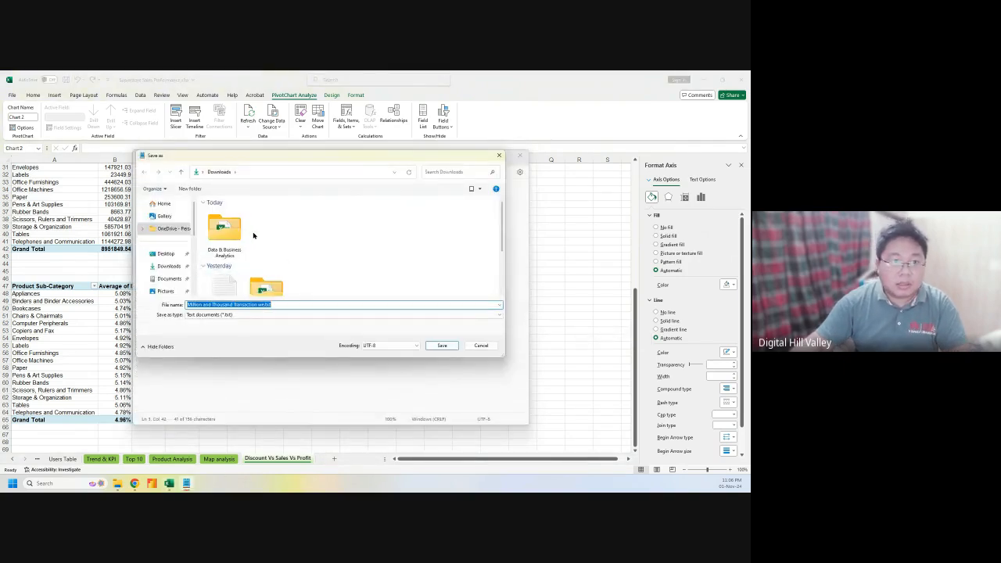
{"action": "double_click", "coordinate": [225, 227]}
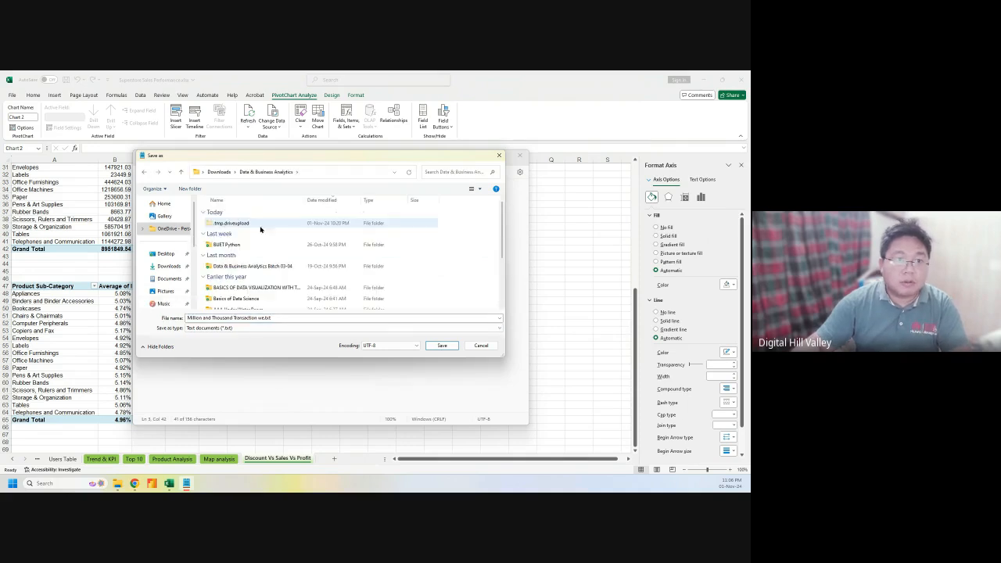
{"action": "double_click", "coordinate": [239, 266]}
{"action": "left_click", "coordinate": [238, 225]}
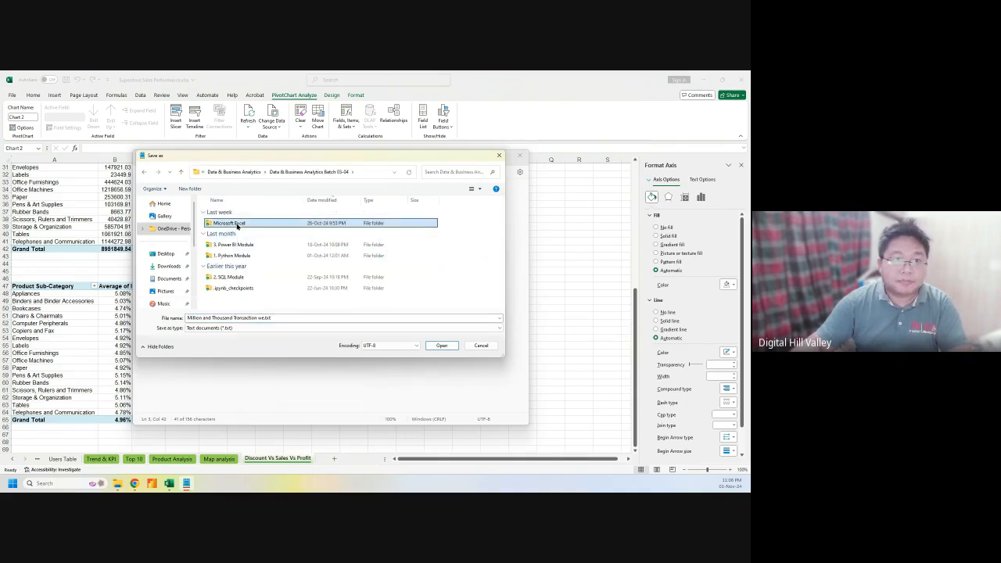
{"action": "double_click", "coordinate": [226, 223]}
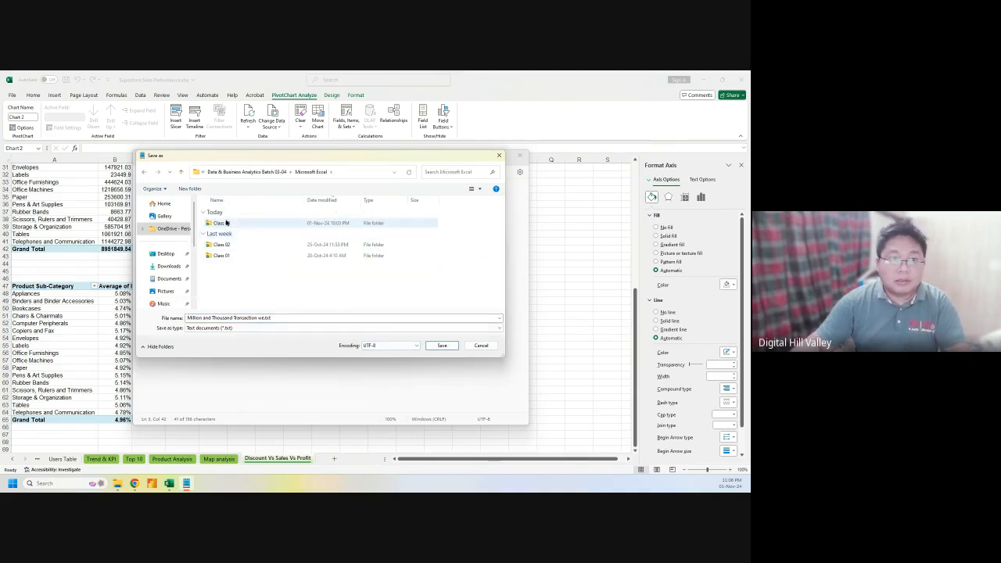
{"action": "double_click", "coordinate": [226, 223]}
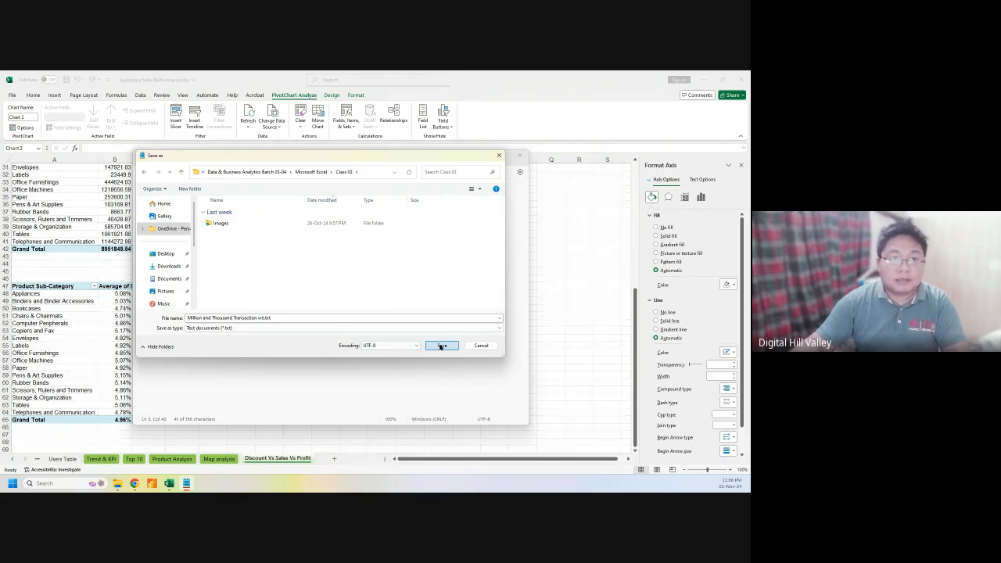
{"action": "left_click", "coordinate": [441, 346]}
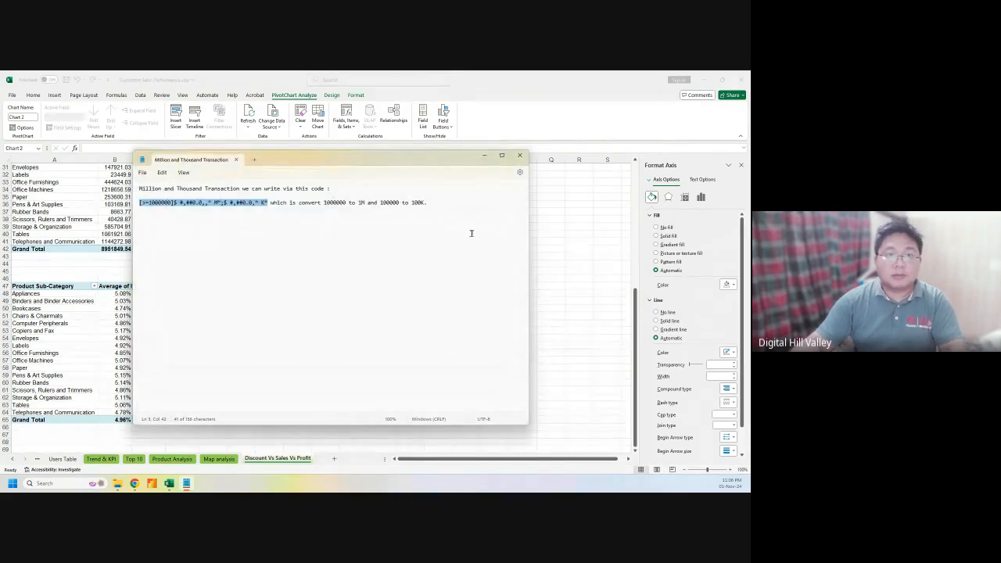
Paste the custom dollar M/K format code into the value axis number format and add it
{"action": "left_click", "coordinate": [522, 155]}
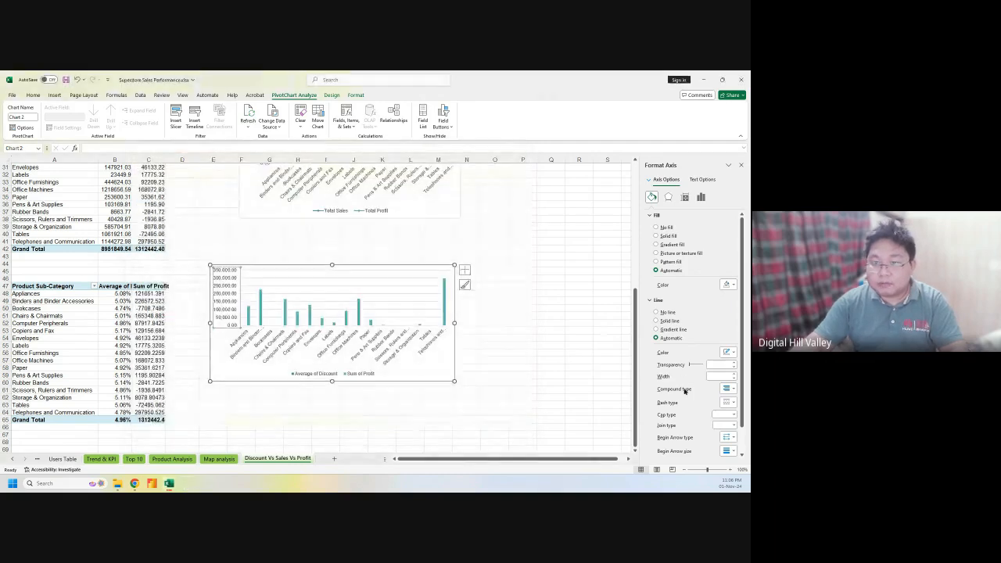
{"action": "left_click", "coordinate": [701, 197]}
{"action": "left_click", "coordinate": [662, 248]}
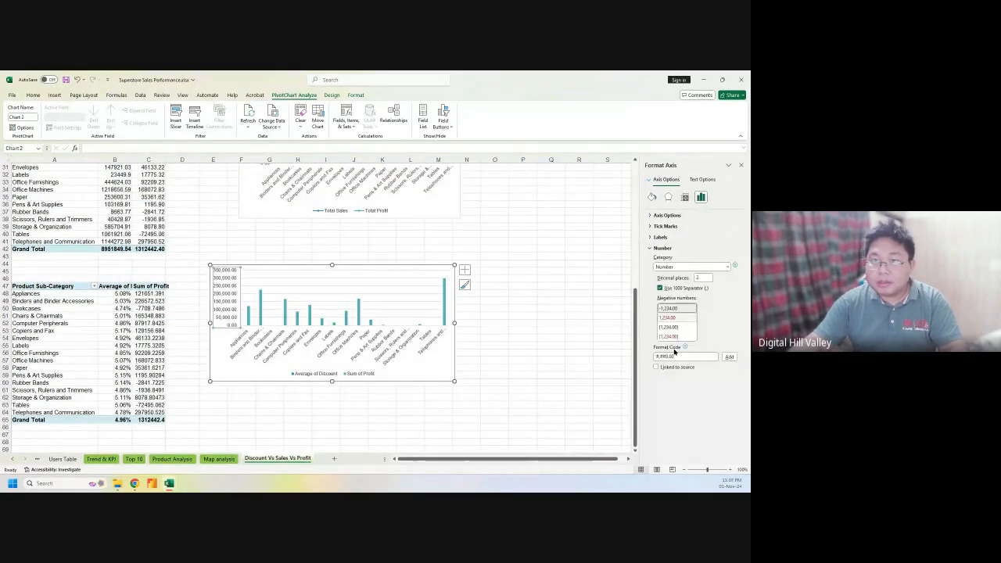
{"action": "left_click", "coordinate": [677, 355]}
{"action": "key", "text": "ctrl+a"}
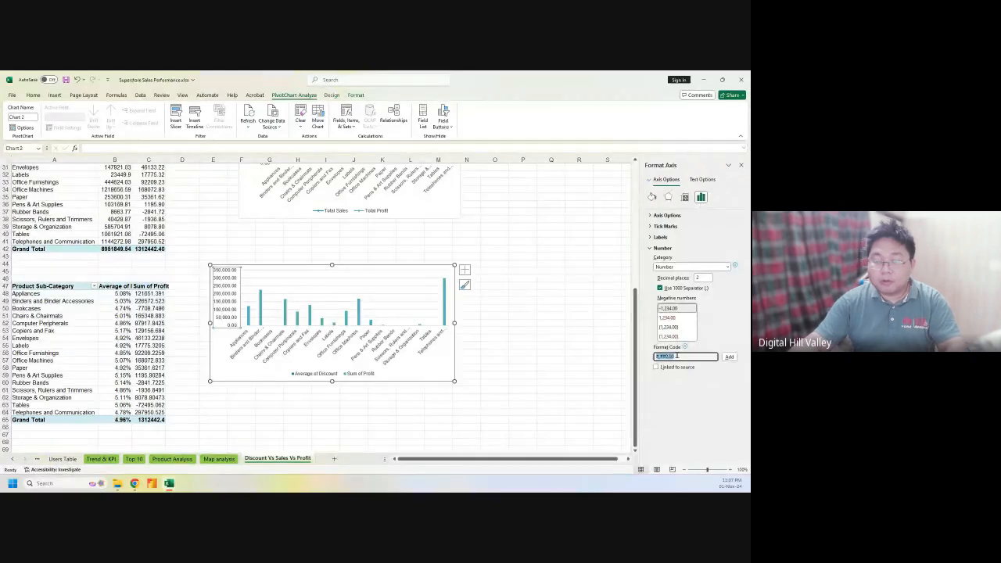
{"action": "type", "text": "$ #,##0.0, \" M\";$ #,##0.0, \" K\""}
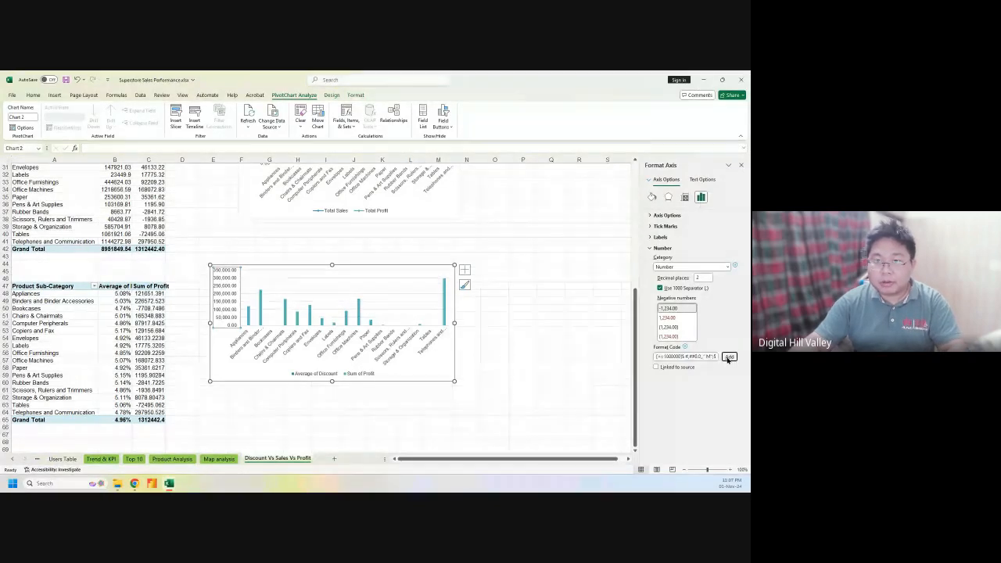
{"action": "left_click", "coordinate": [728, 357]}
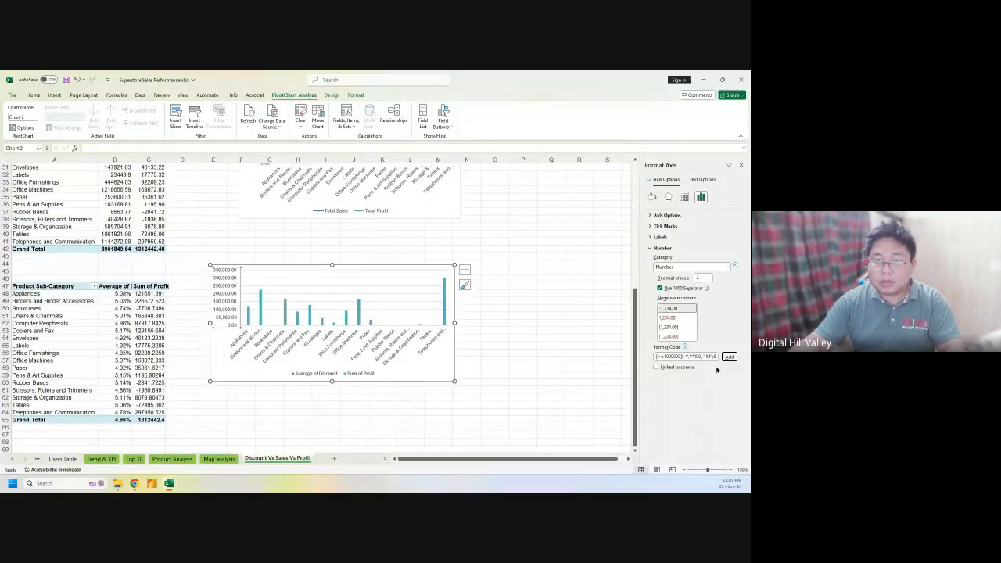
Switch the value axis number category to Currency and re-apply the custom M/K code
{"action": "left_click", "coordinate": [691, 267]}
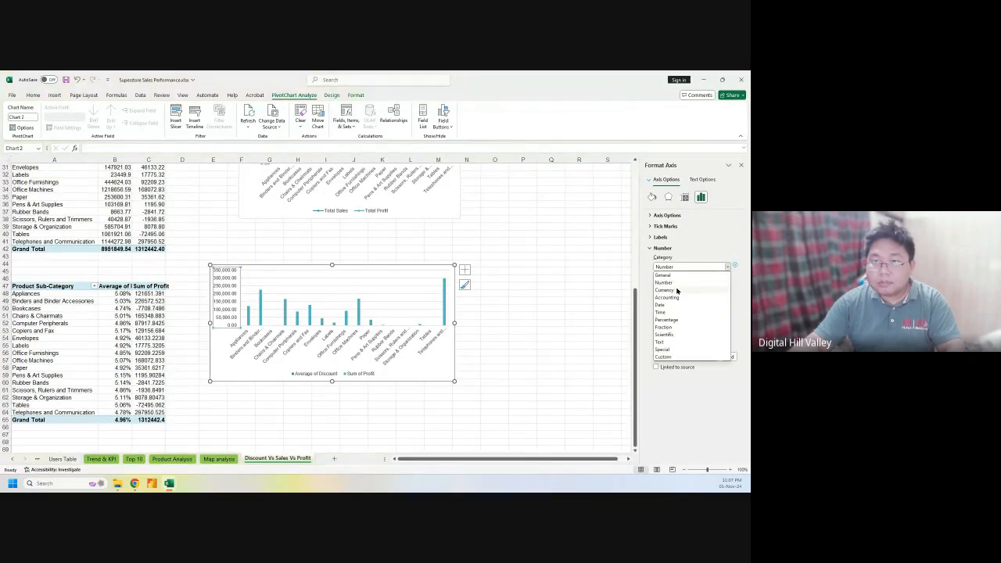
{"action": "left_click", "coordinate": [708, 248]}
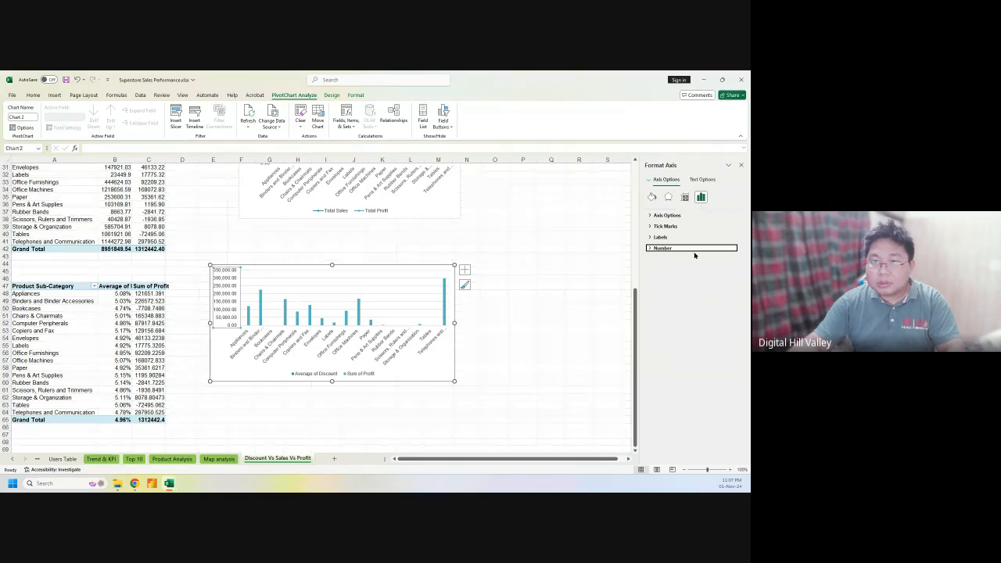
{"action": "left_click", "coordinate": [684, 248]}
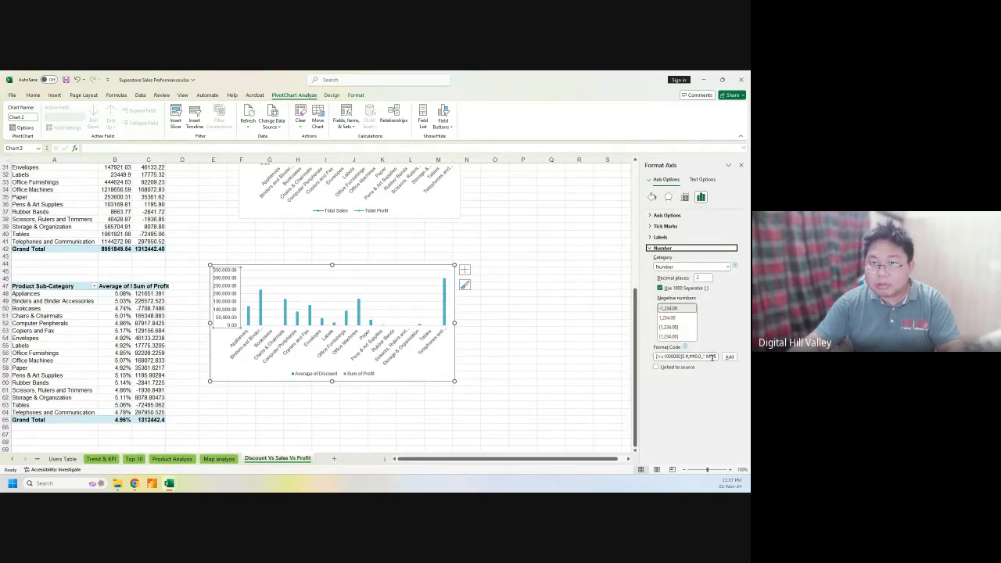
{"action": "left_click", "coordinate": [676, 269]}
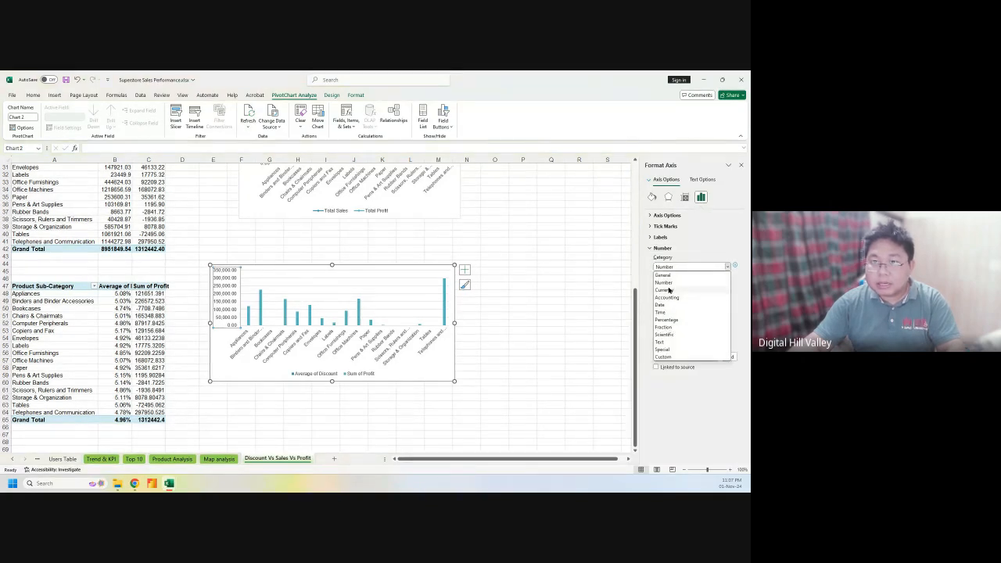
{"action": "left_click", "coordinate": [669, 290]}
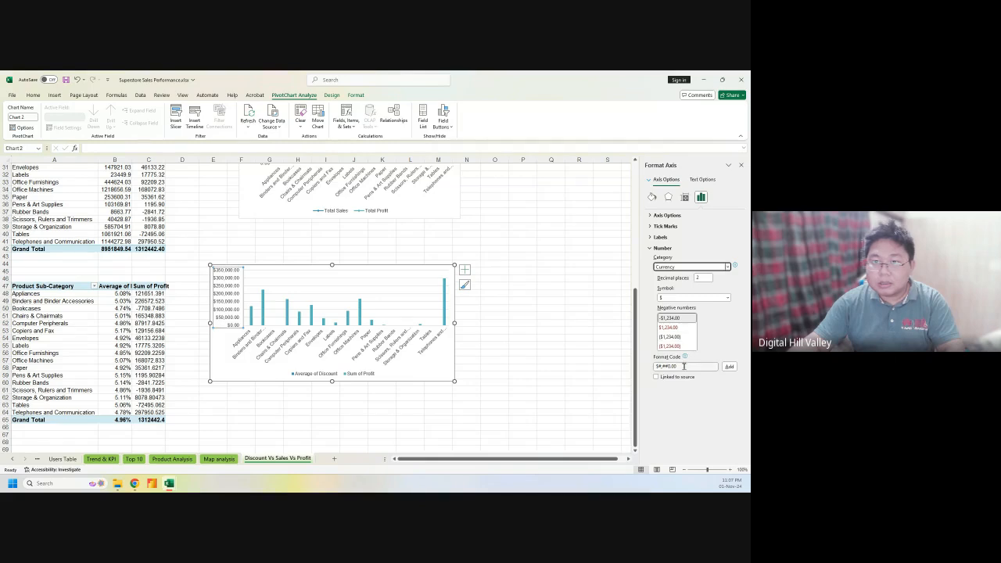
{"action": "left_click", "coordinate": [684, 366]}
{"action": "key", "text": "ctrl+a"}
{"action": "type", "text": "$ #,##0.0,,\" M\";$ #,##0.0,\" K\""}
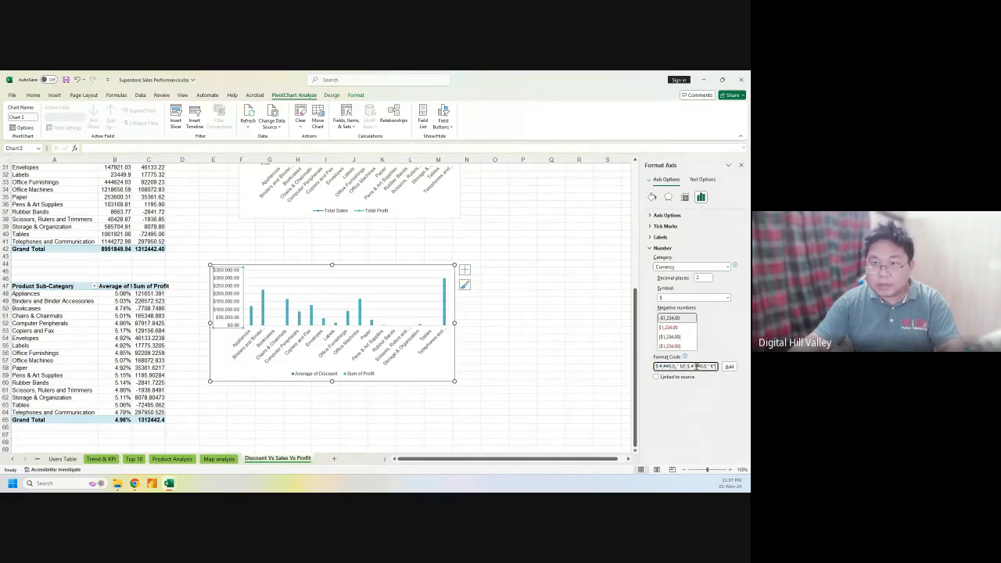
{"action": "left_click", "coordinate": [728, 366]}
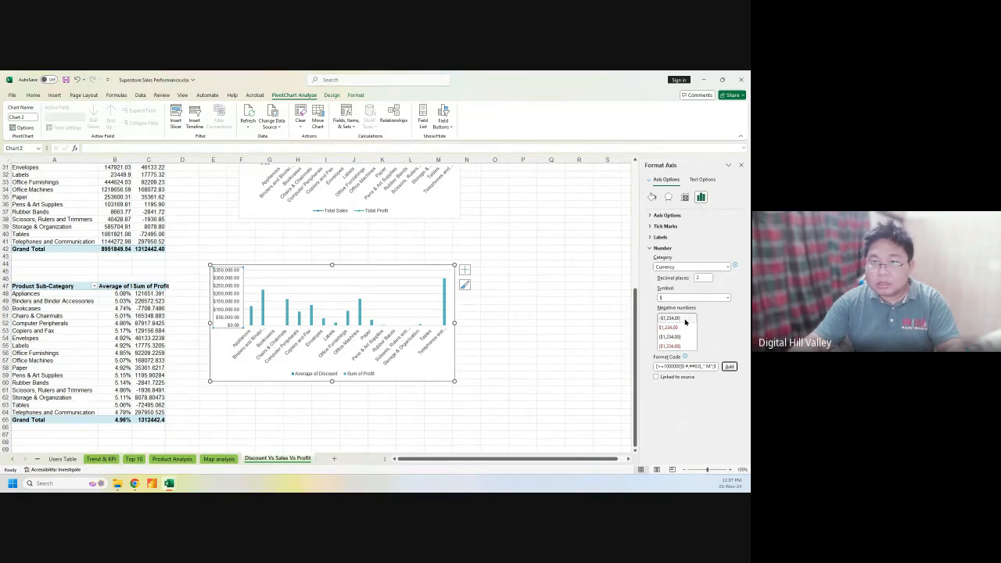
Give the Currency axis format the plain negative-number style and the $ symbol
{"action": "left_click", "coordinate": [685, 321]}
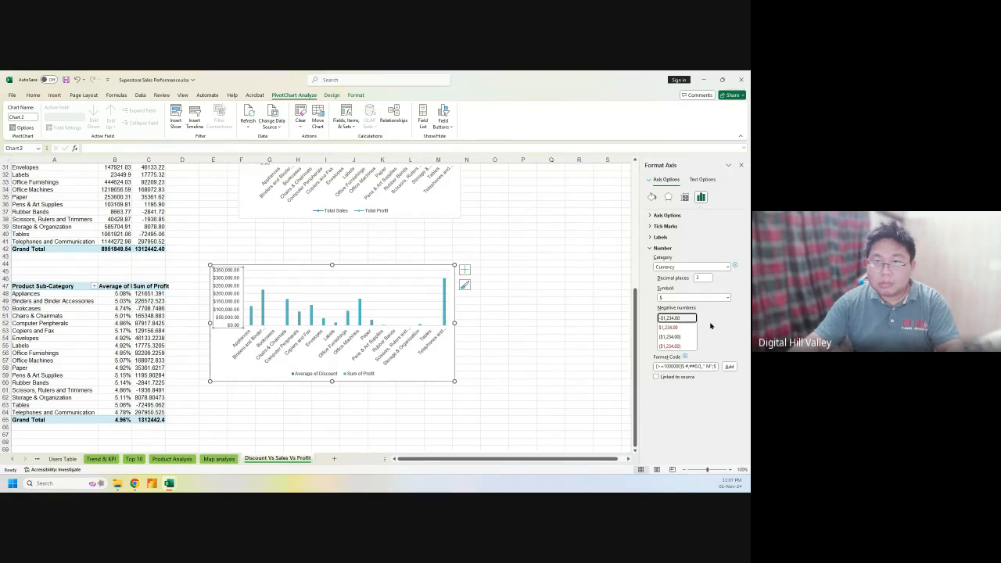
{"action": "left_click", "coordinate": [727, 298]}
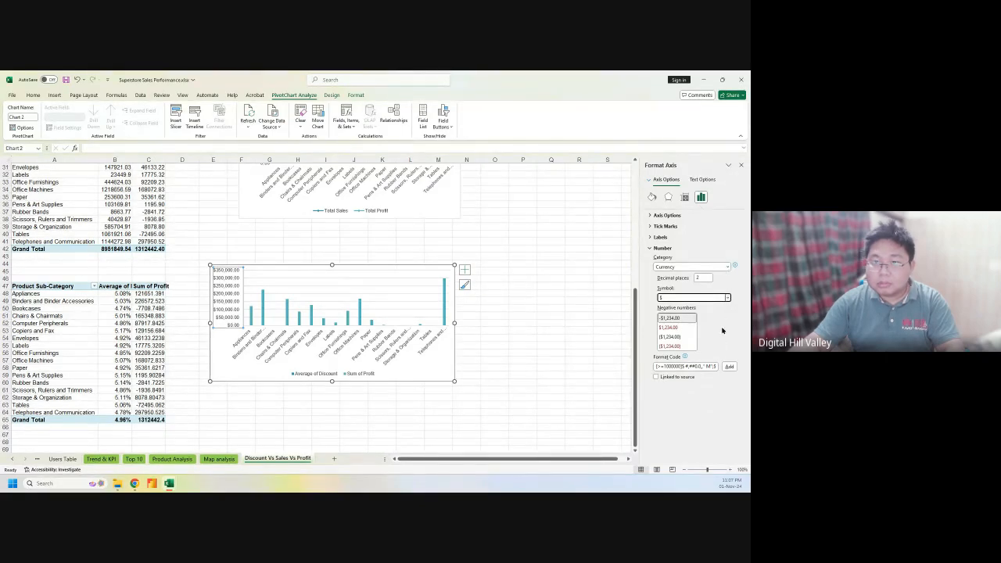
{"action": "left_click", "coordinate": [680, 366]}
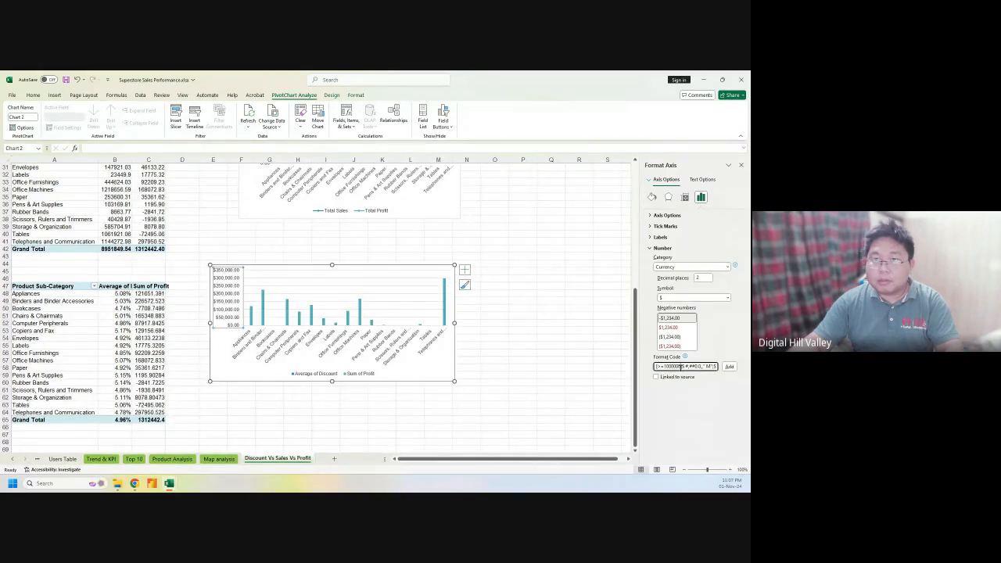
{"action": "left_click", "coordinate": [730, 367]}
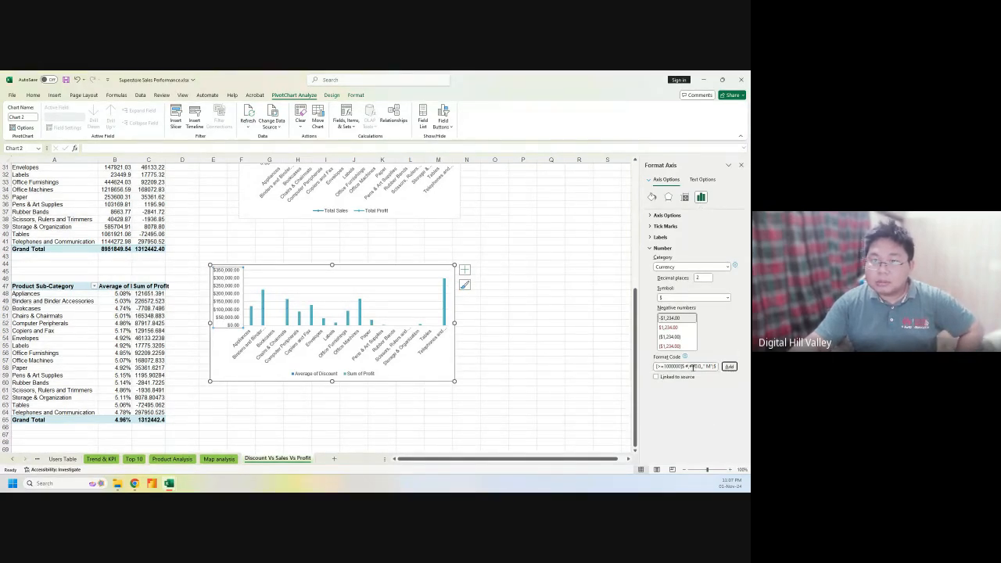
{"action": "triple_click", "coordinate": [693, 366]}
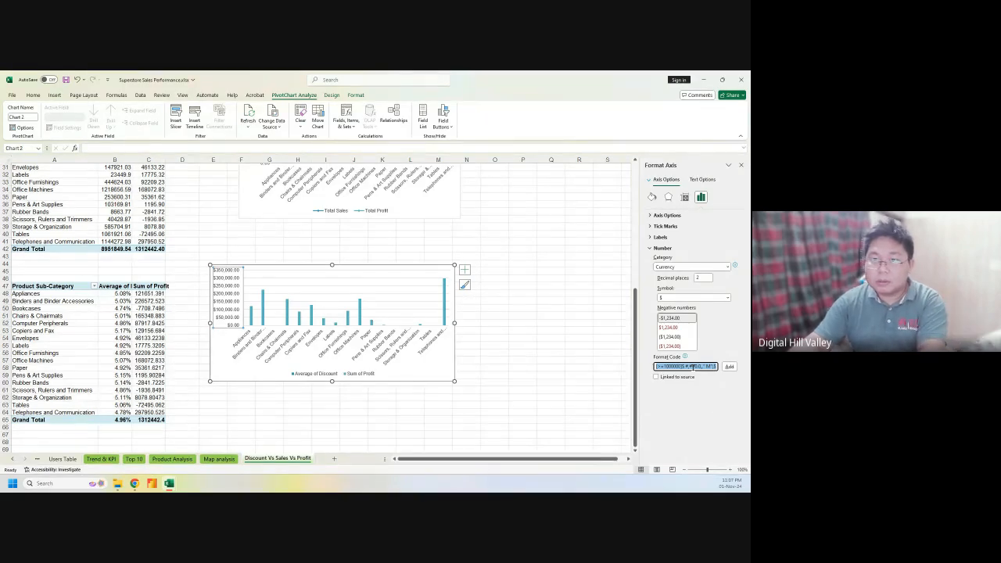
{"action": "left_click", "coordinate": [702, 267]}
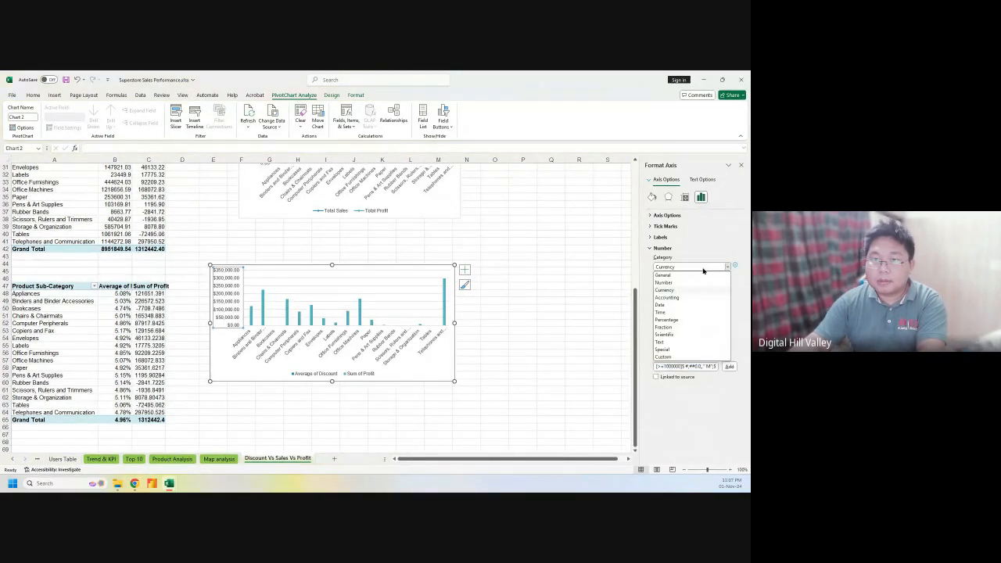
Apply the Custom format $#,###,"K" so the value axis reads $50 K to $350 K
{"action": "left_click", "coordinate": [663, 357]}
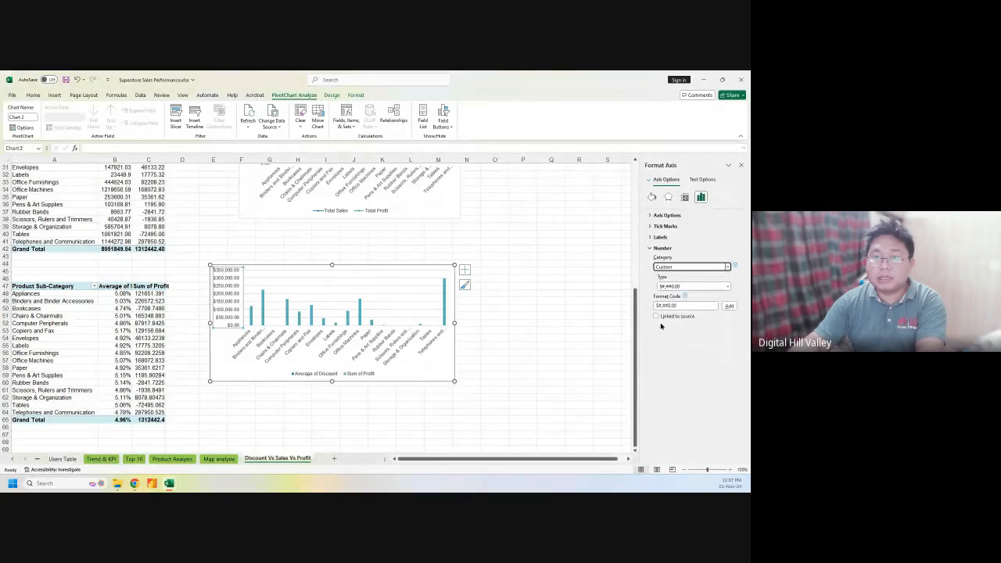
{"action": "triple_click", "coordinate": [685, 306]}
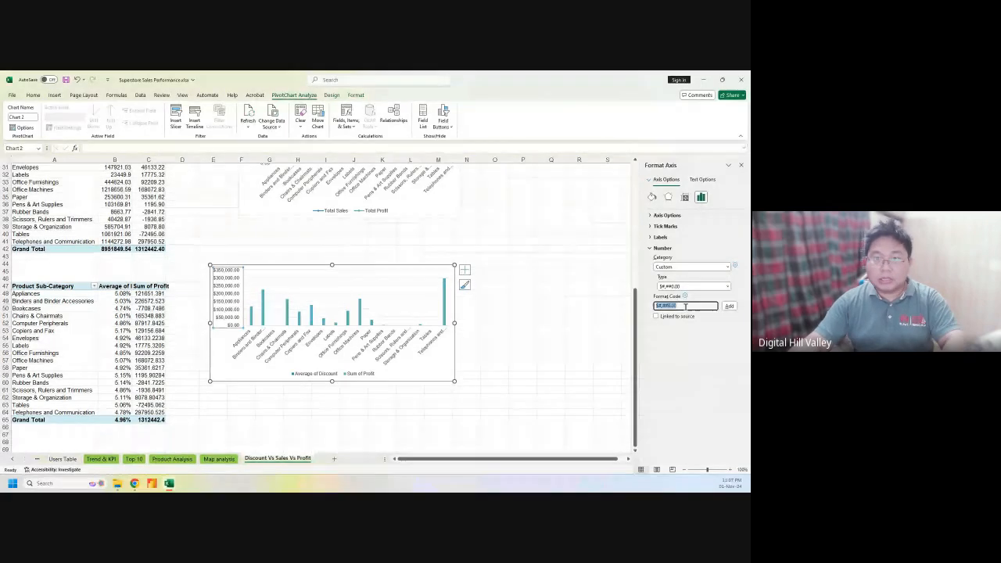
{"action": "type", "text": "$ #,##0.0,,\"M\";$ #,##0.0,\"K\""}
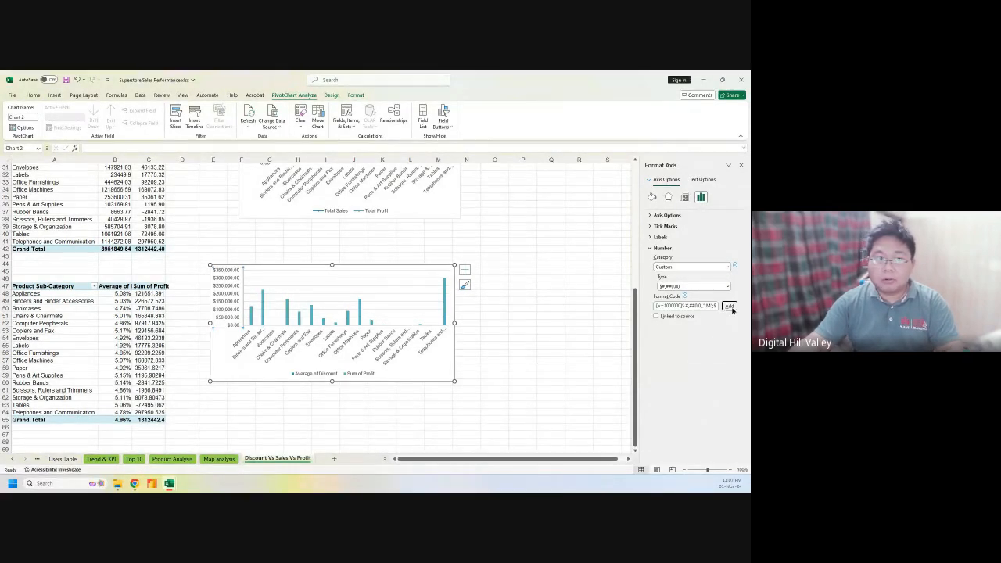
{"action": "left_click", "coordinate": [720, 286]}
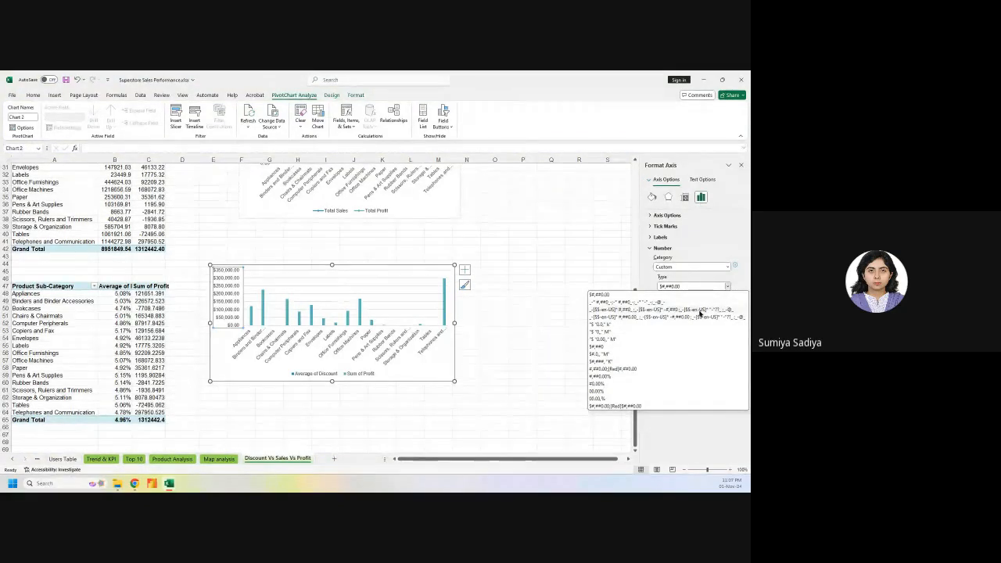
{"action": "left_click", "coordinate": [635, 407]}
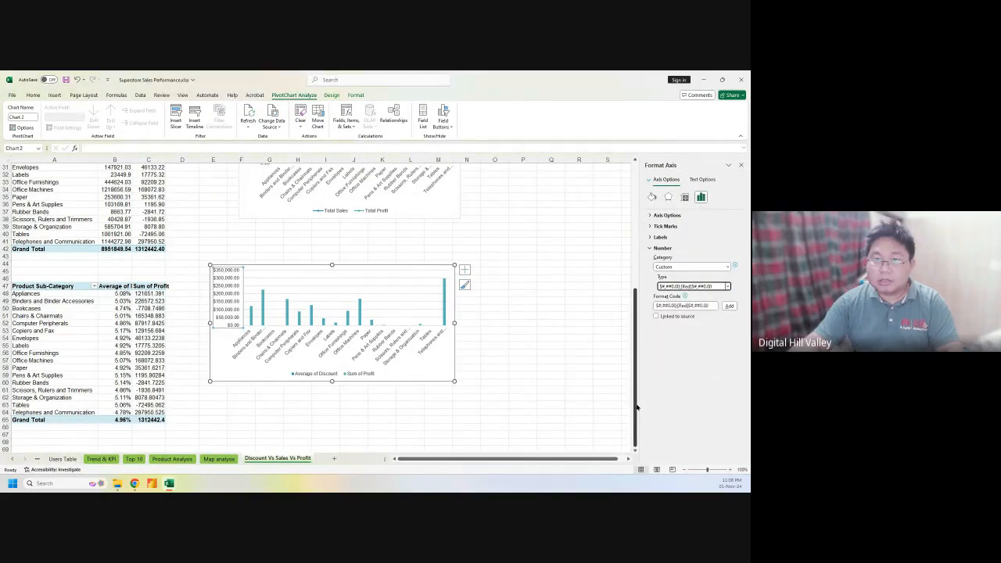
{"action": "left_click", "coordinate": [721, 287]}
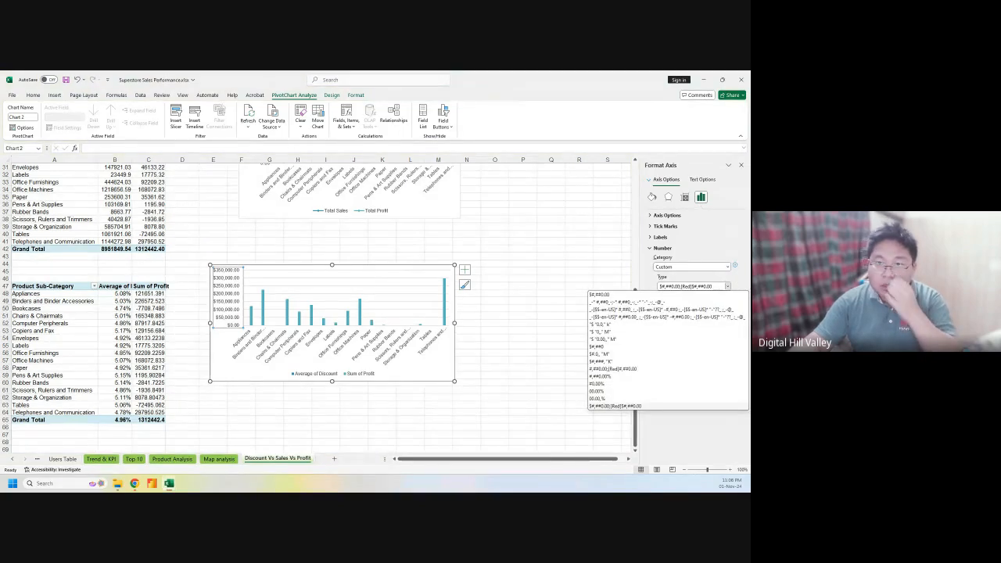
{"action": "left_click", "coordinate": [734, 278]}
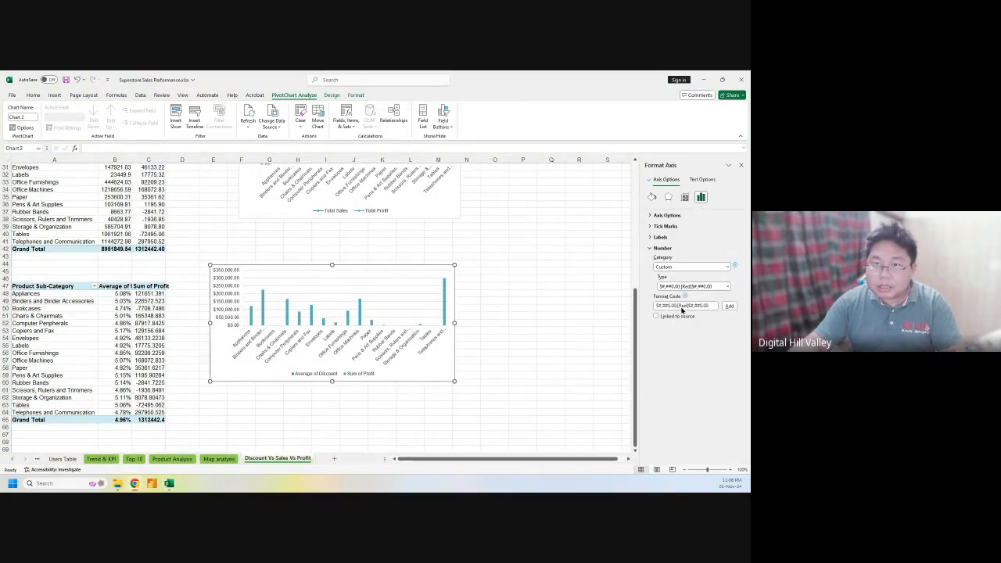
{"action": "left_click", "coordinate": [722, 287]}
{"action": "left_click", "coordinate": [725, 287]}
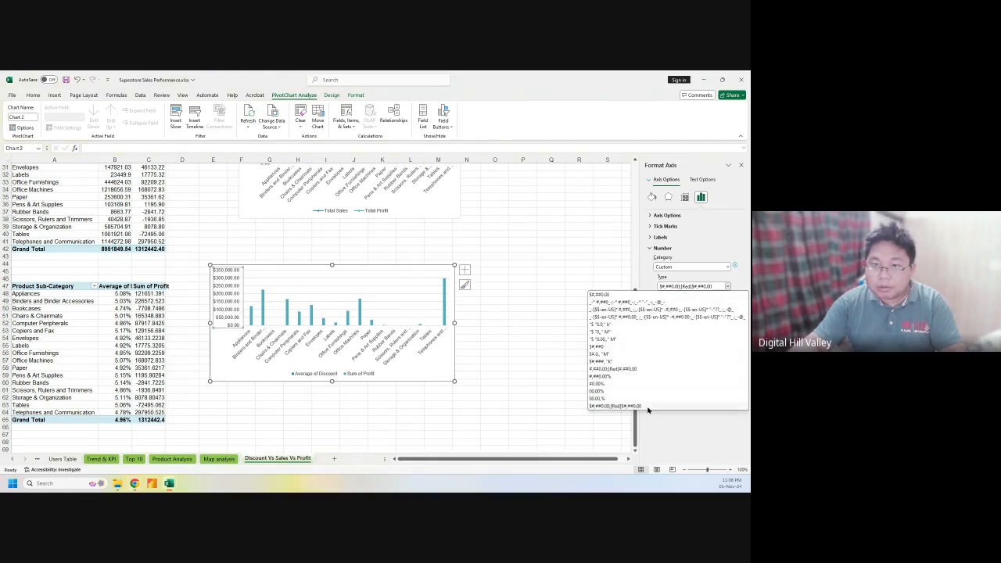
{"action": "left_click", "coordinate": [627, 361]}
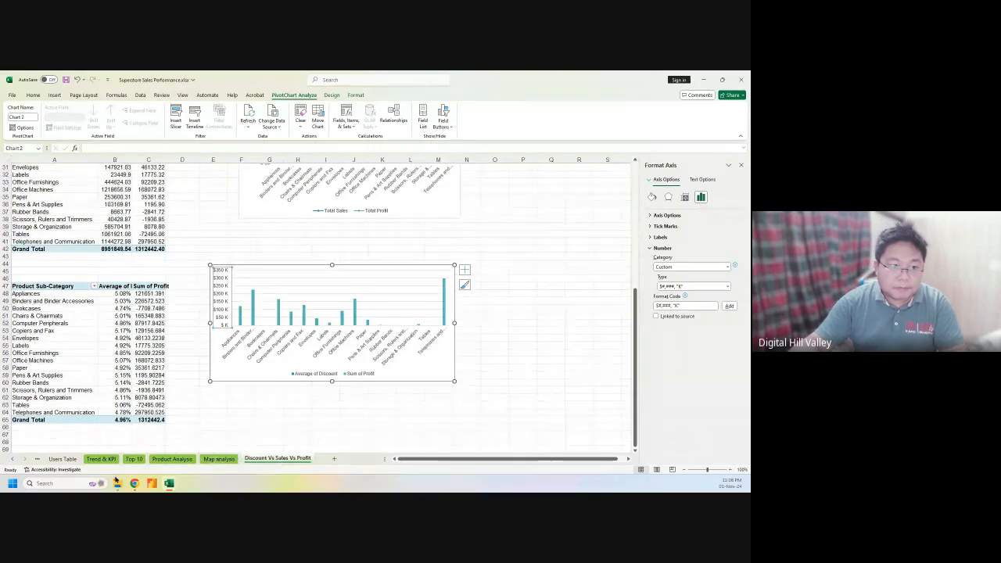
{"action": "mouse_move", "coordinate": [118, 483]}
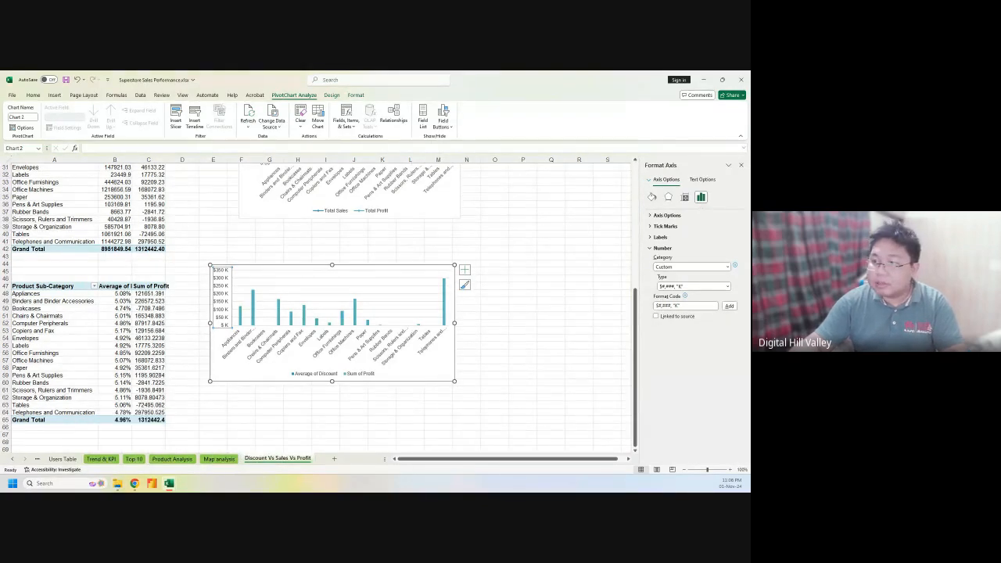
{"action": "left_click", "coordinate": [117, 483]}
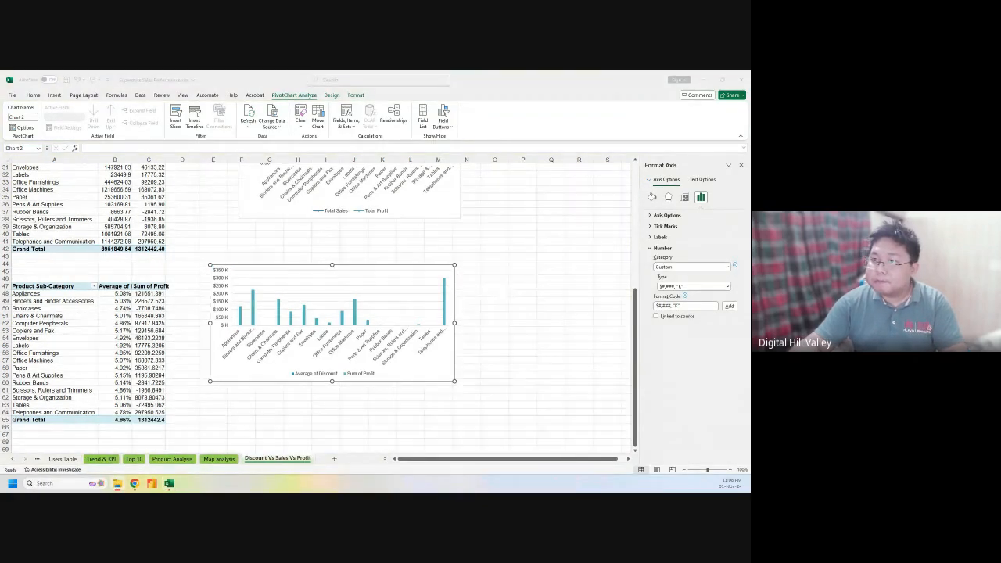
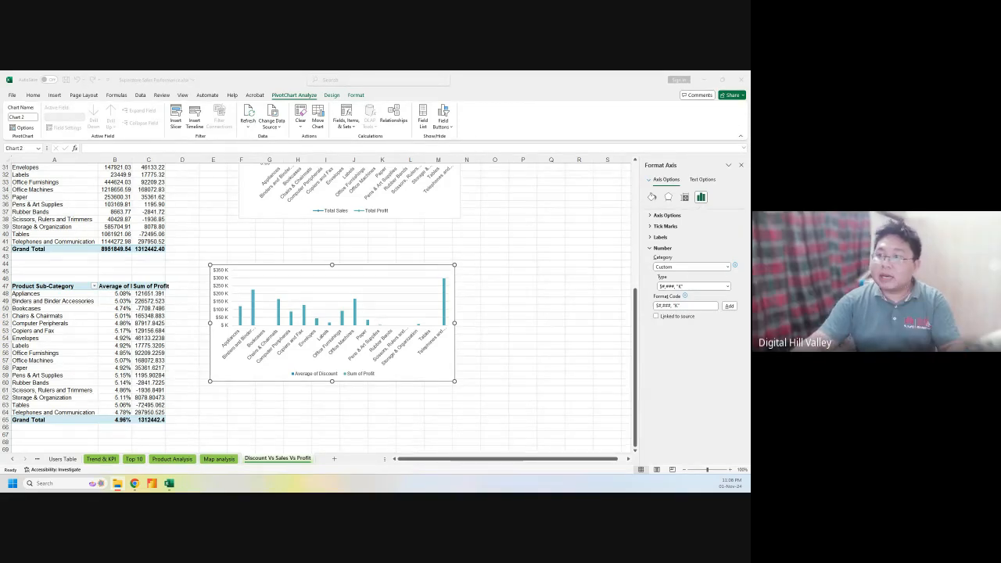
Copy the [>=1000000] million/thousand format code from the Notepad note, then minimize Notepad
{"action": "key", "text": "alt+Tab"}
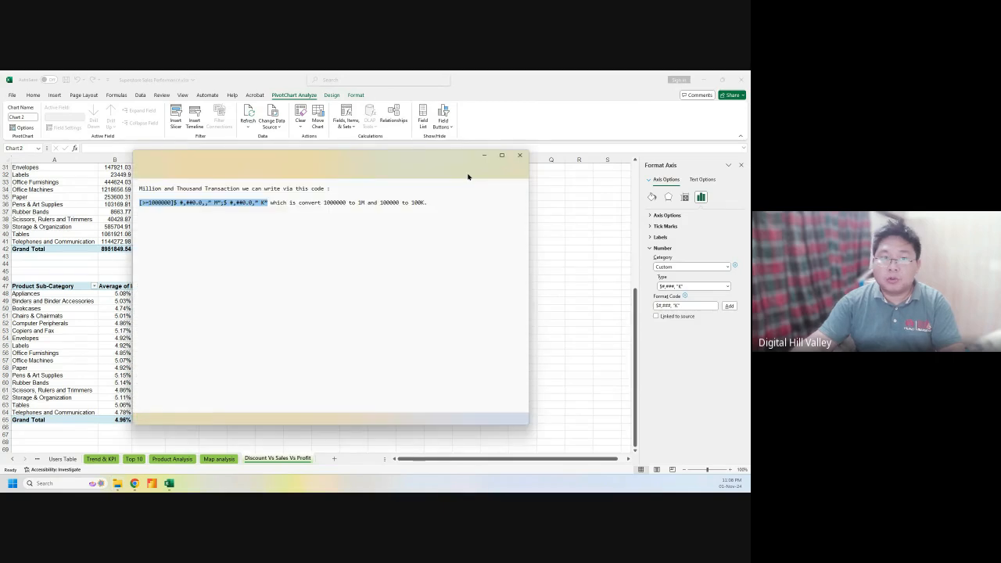
{"action": "left_click", "coordinate": [268, 203]}
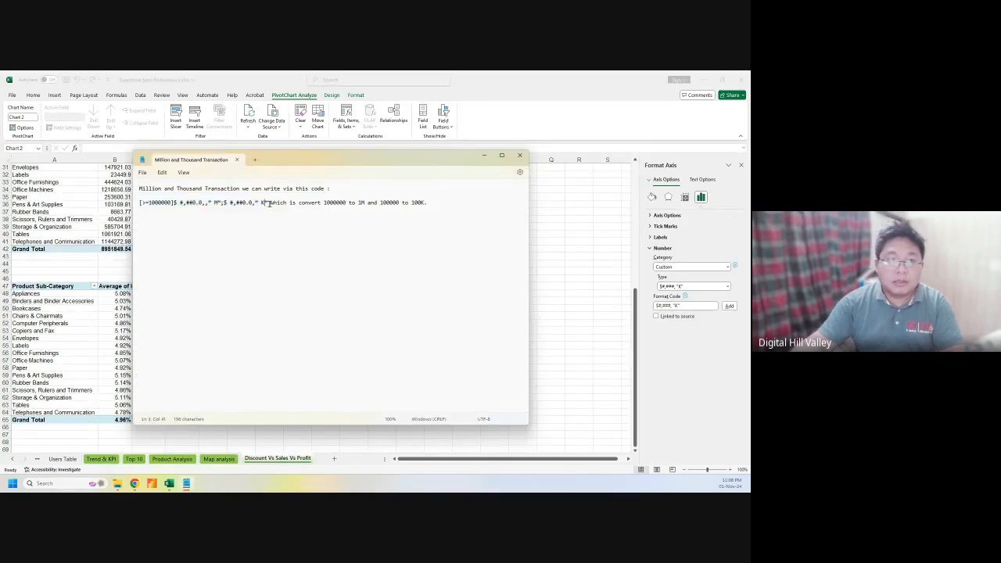
{"action": "left_click_drag", "start_coordinate": [269, 203], "coordinate": [140, 206]}
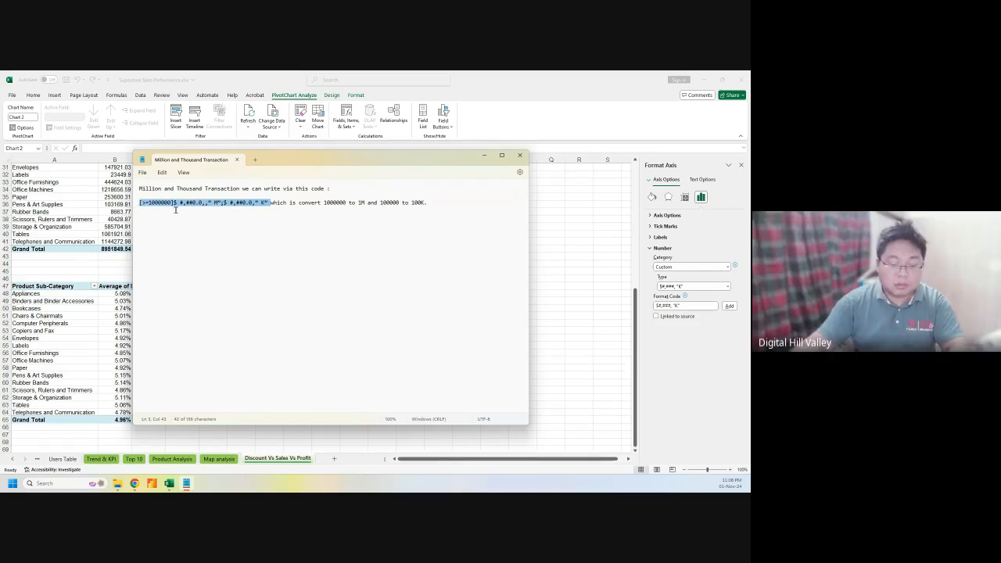
{"action": "left_click", "coordinate": [208, 209]}
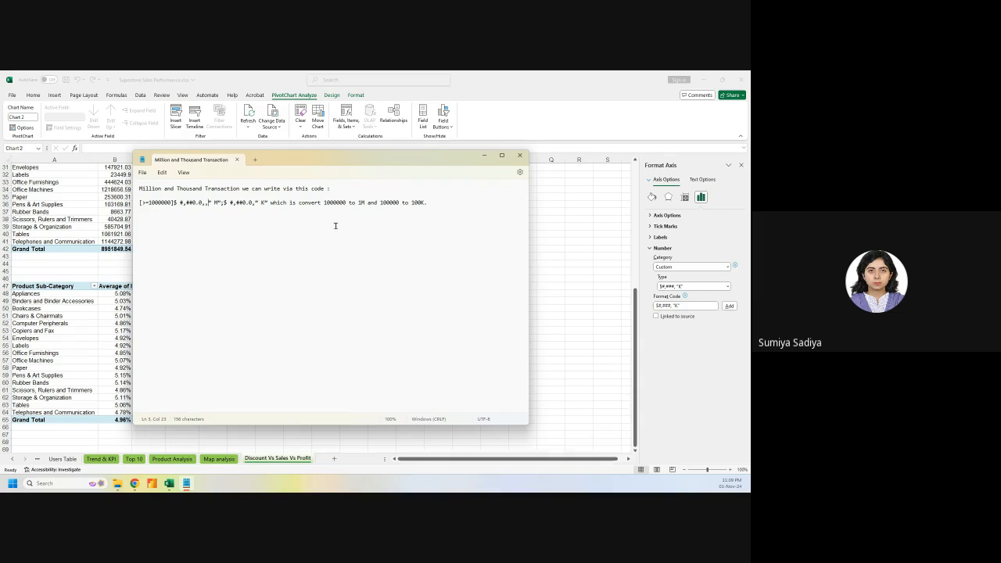
{"action": "left_click", "coordinate": [483, 155]}
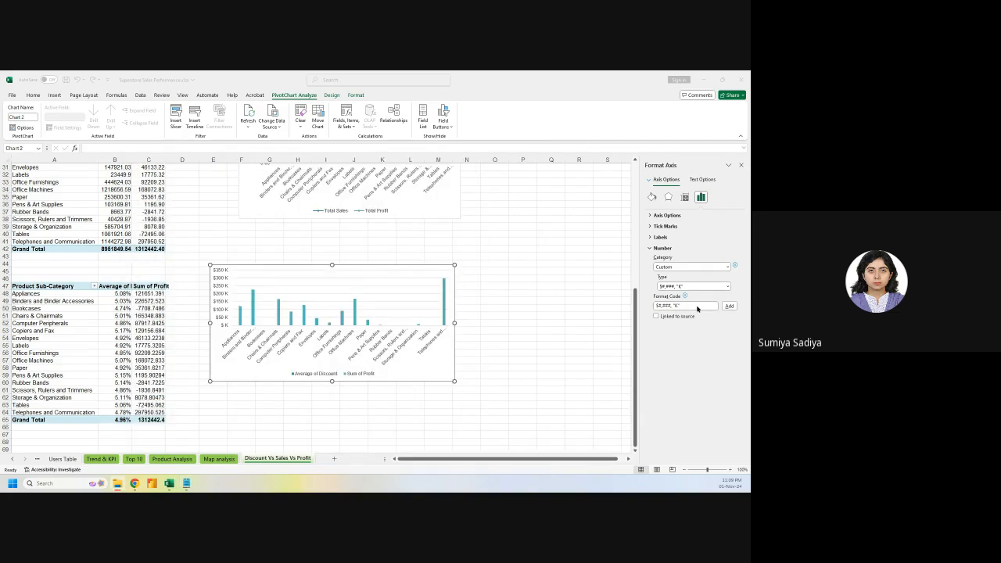
Paste the M/K code into the axis Format Code, pick $#,###,"K", and nudge the chart up
{"action": "left_click", "coordinate": [697, 309]}
{"action": "left_click_drag", "start_coordinate": [697, 307], "coordinate": [655, 308]}
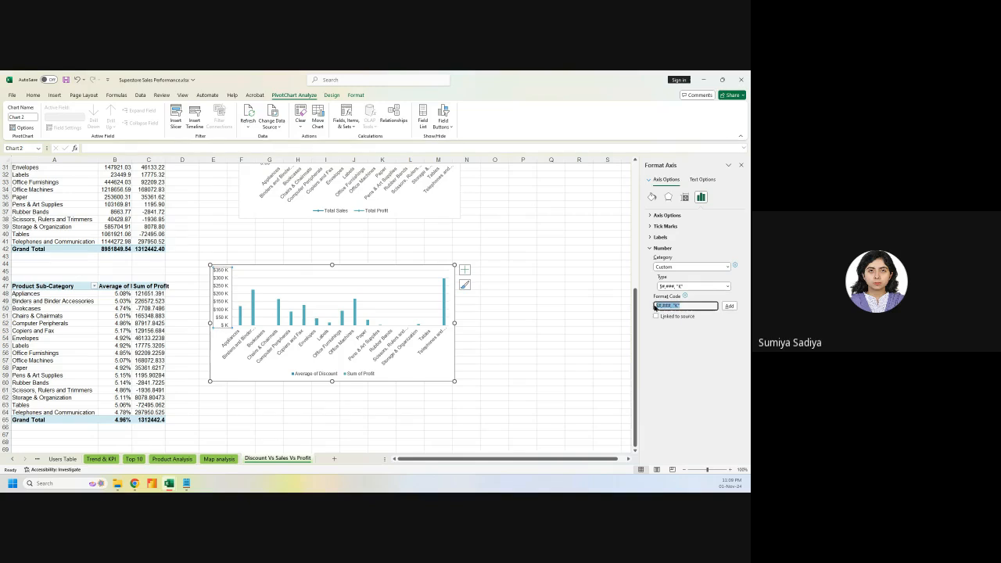
{"action": "key", "text": "ctrl+v"}
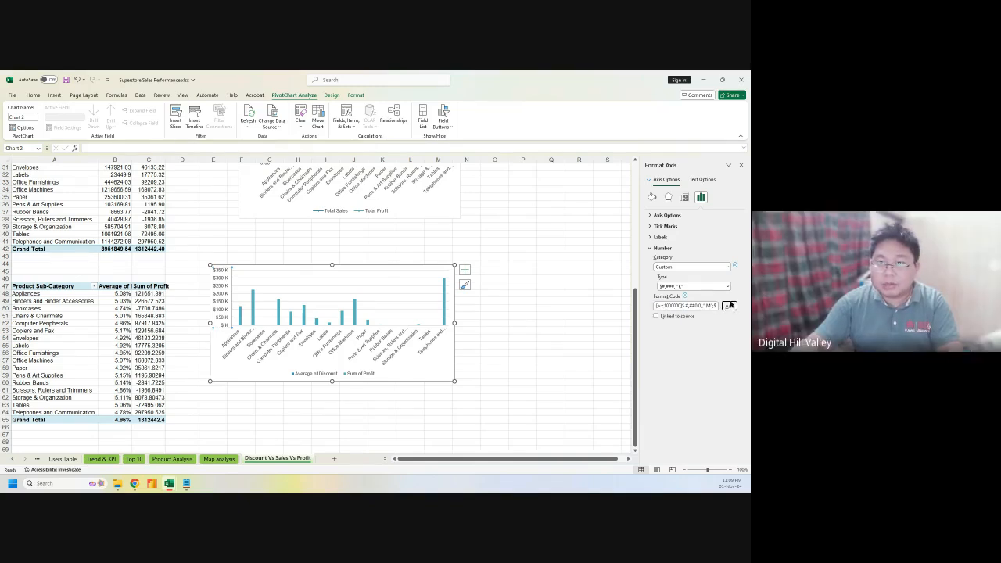
{"action": "left_click", "coordinate": [726, 287]}
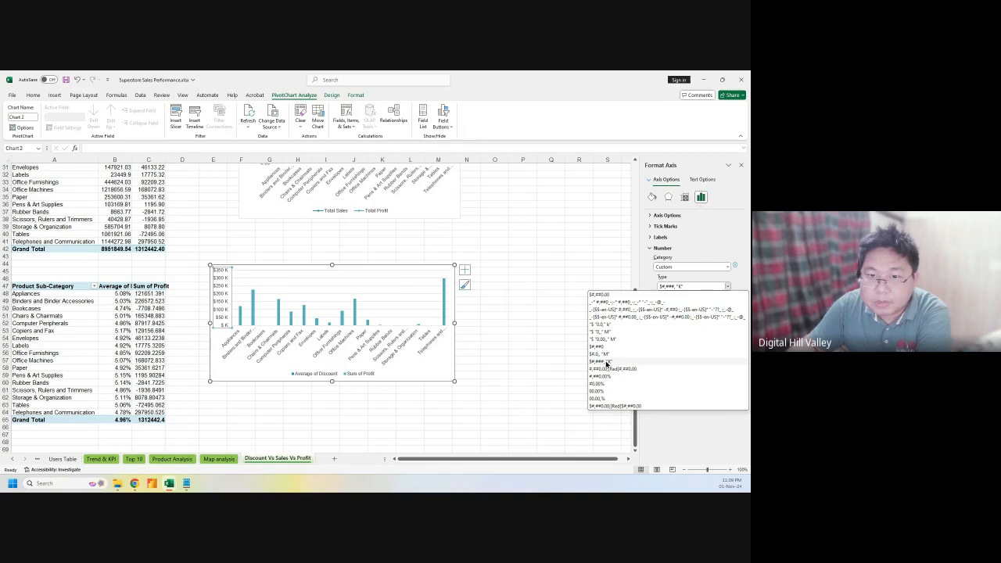
{"action": "left_click", "coordinate": [605, 362]}
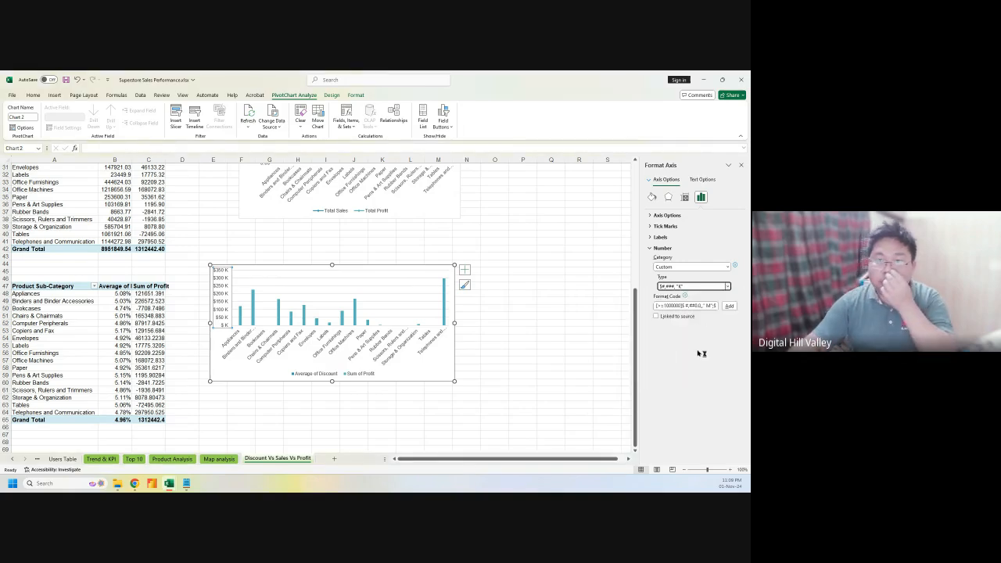
{"action": "left_click", "coordinate": [706, 307]}
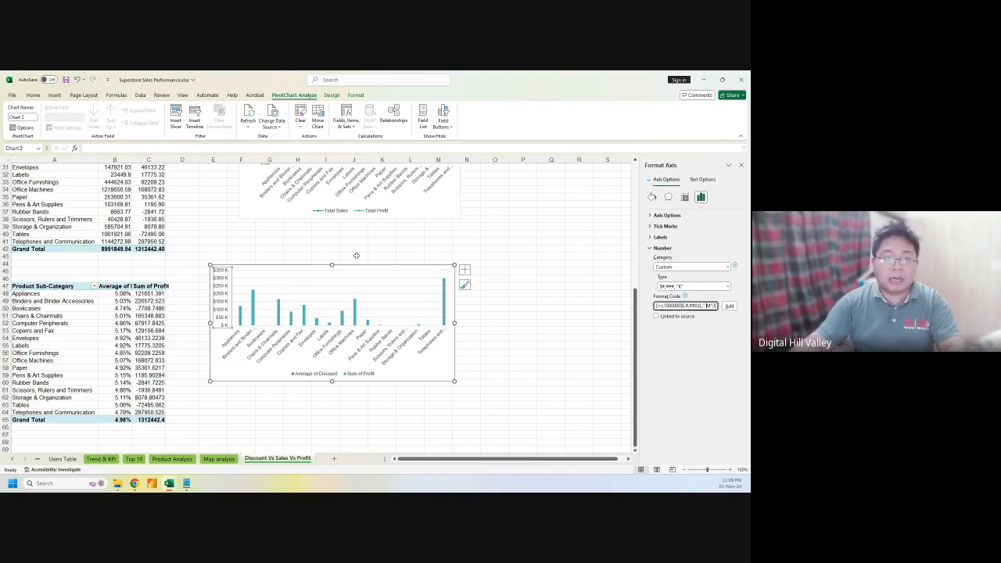
{"action": "left_click_drag", "start_coordinate": [355, 256], "coordinate": [356, 241]}
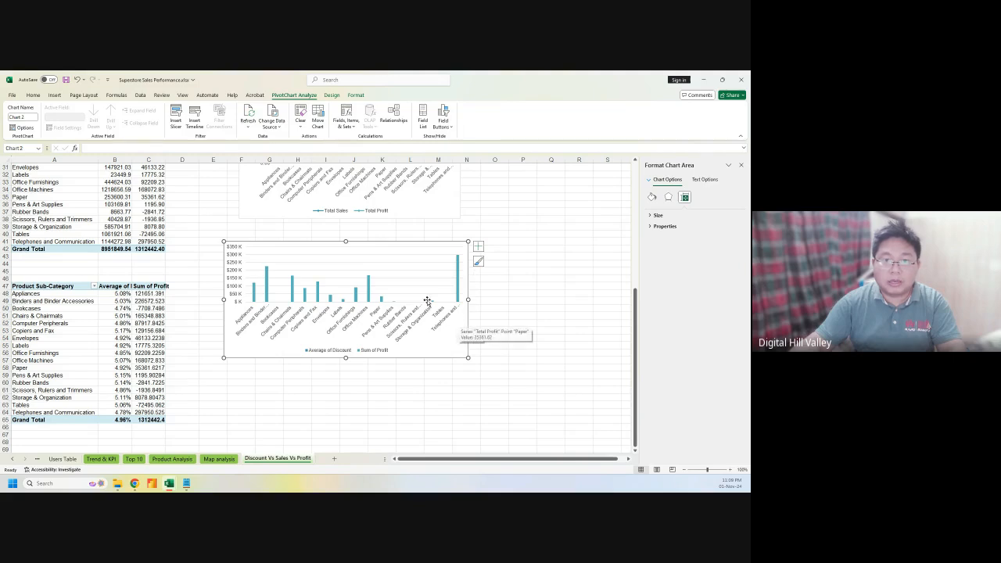
Reduce the Sum of Profit columns' gap width to 0% so they sit side by side
{"action": "left_click", "coordinate": [458, 287]}
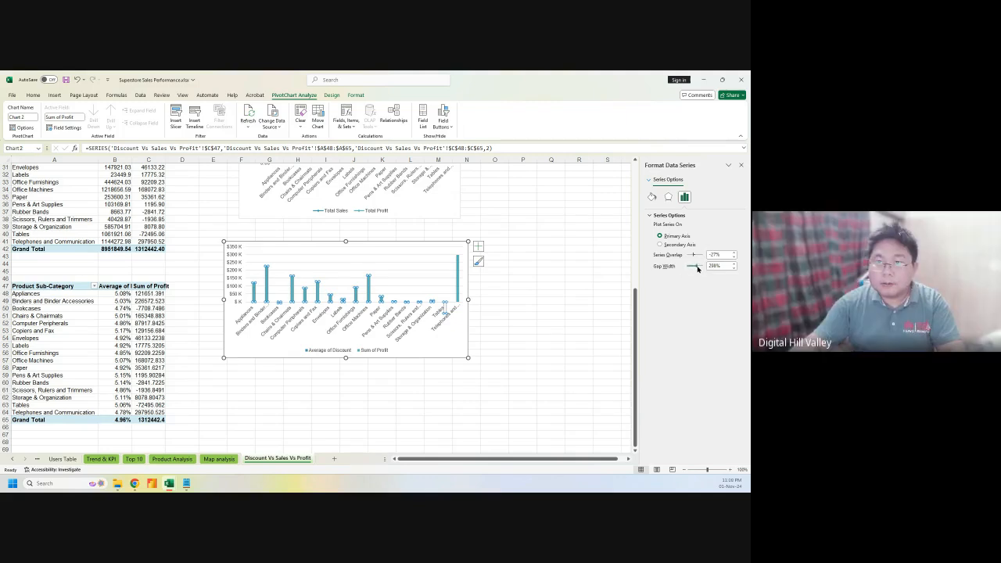
{"action": "left_click_drag", "start_coordinate": [699, 268], "coordinate": [688, 267]}
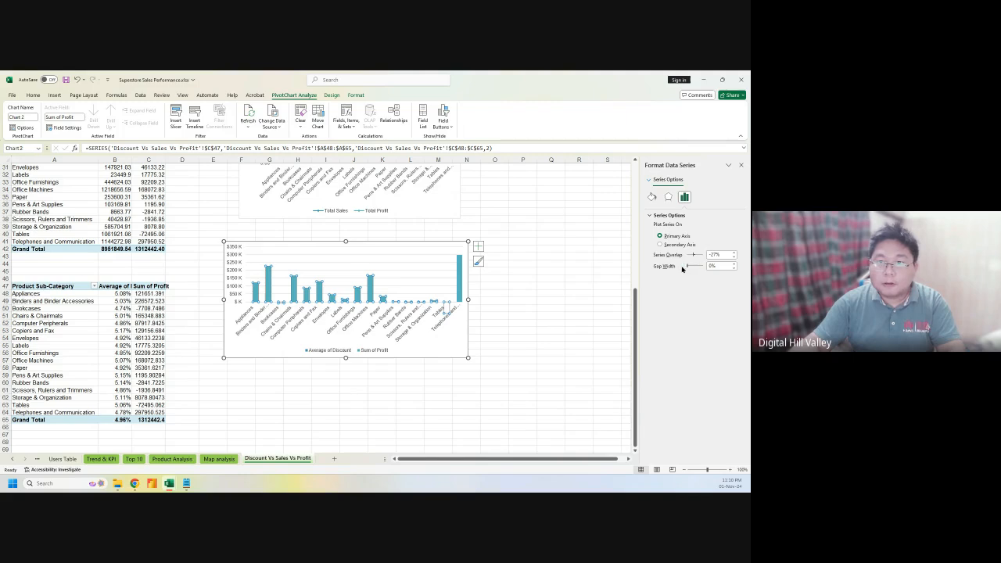
{"action": "left_click", "coordinate": [545, 306]}
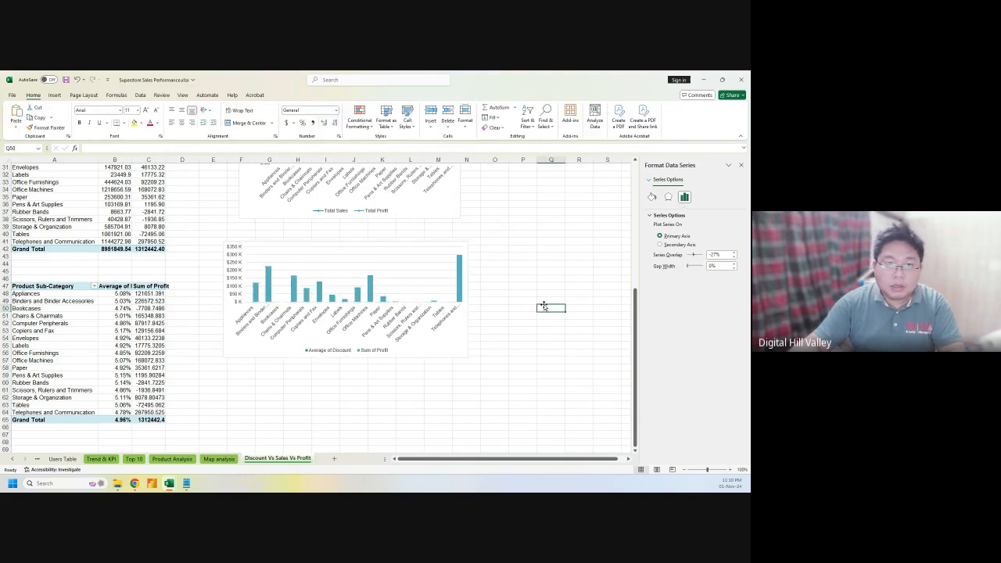
Add a sheet named Dashboard after Discount Vs Sales Vs Profit and close the Format Shape pane
{"action": "left_click", "coordinate": [518, 286]}
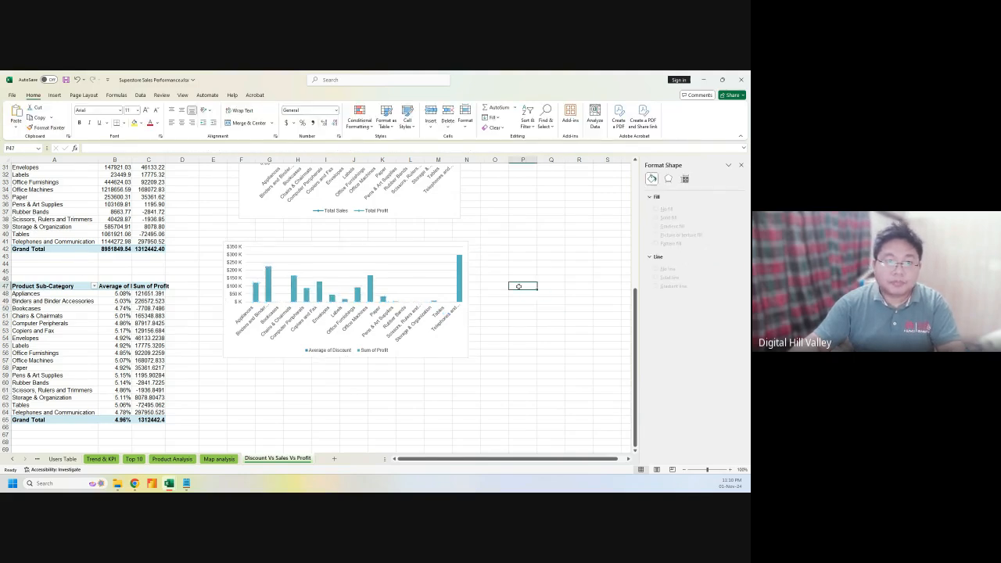
{"action": "scroll", "coordinate": [519, 286], "scroll_direction": "up", "scroll_amount": 5}
{"action": "scroll", "coordinate": [518, 286], "scroll_direction": "up", "scroll_amount": 5}
{"action": "scroll", "coordinate": [518, 286], "scroll_direction": "down", "scroll_amount": 12}
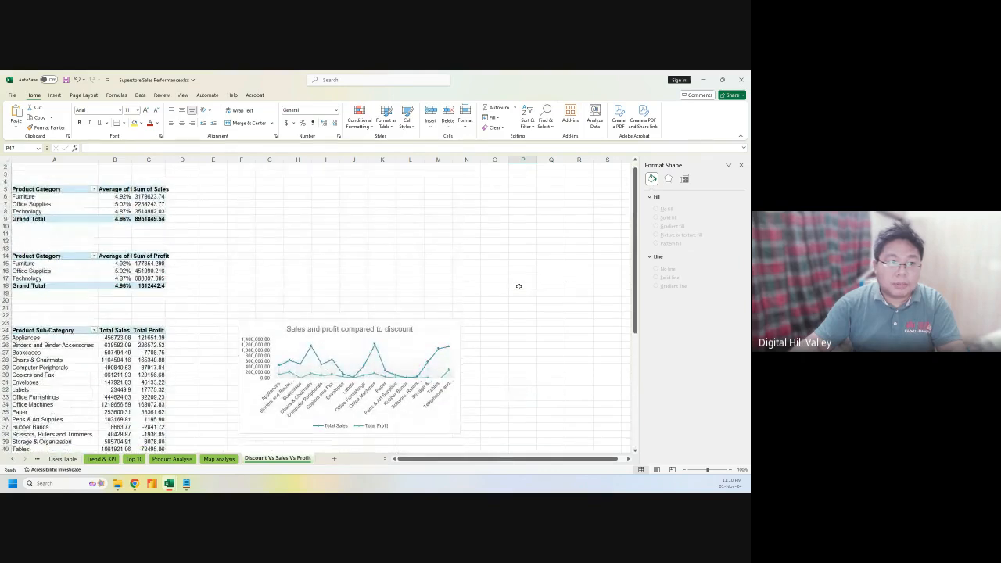
{"action": "scroll", "coordinate": [518, 291], "scroll_direction": "down", "scroll_amount": 3}
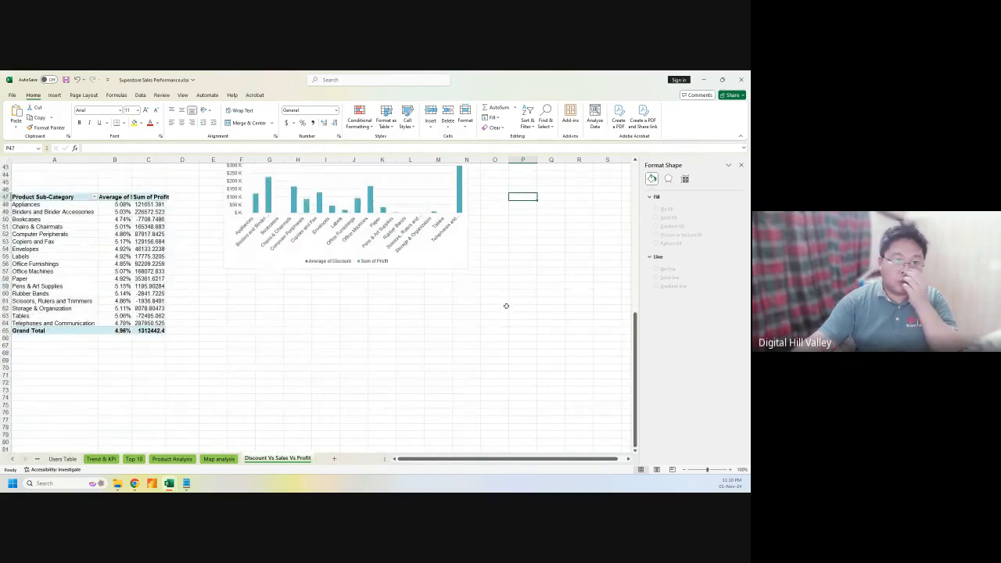
{"action": "scroll", "coordinate": [512, 296], "scroll_direction": "up", "scroll_amount": 9}
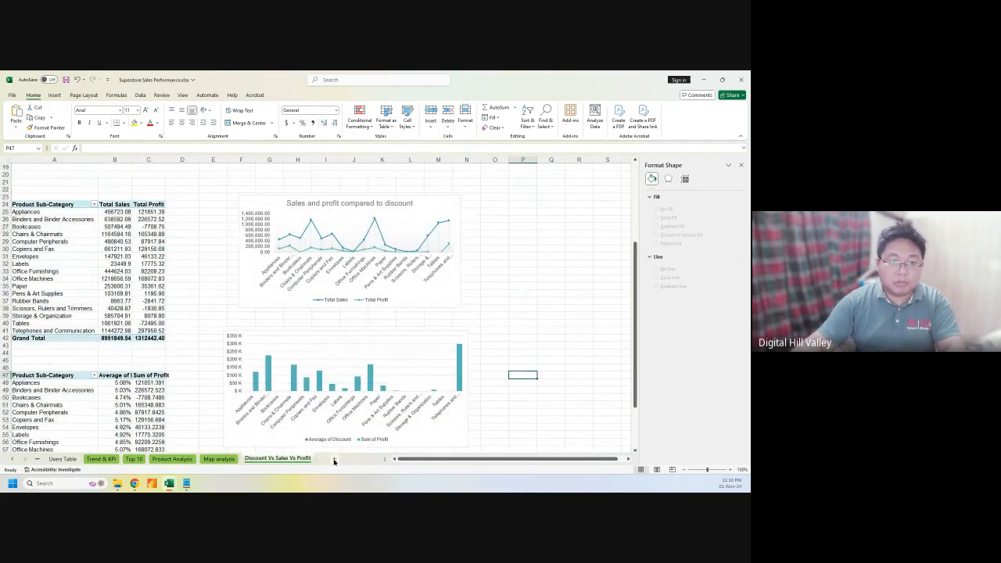
{"action": "left_click", "coordinate": [334, 458]}
{"action": "double_click", "coordinate": [328, 459]}
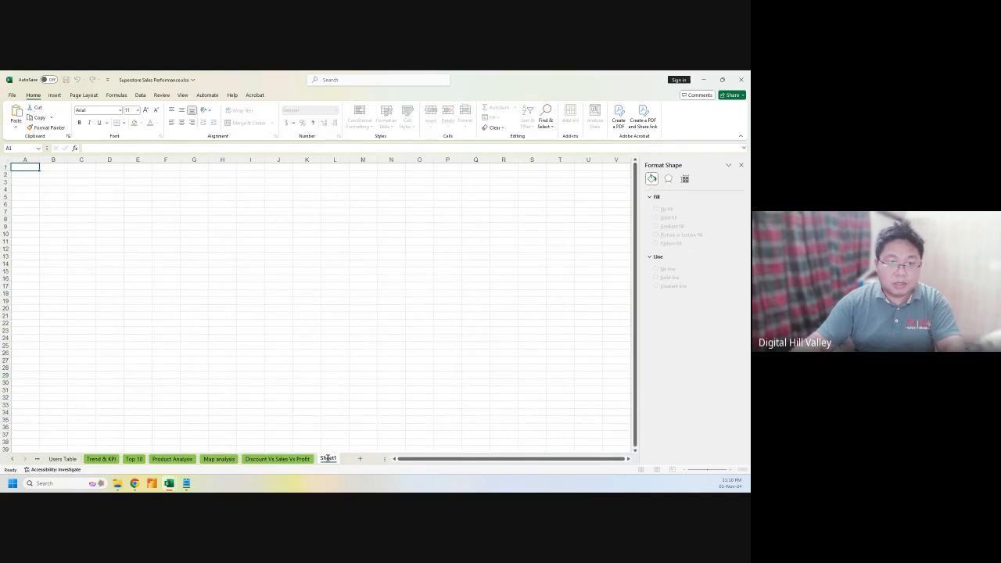
{"action": "type", "text": "D"}
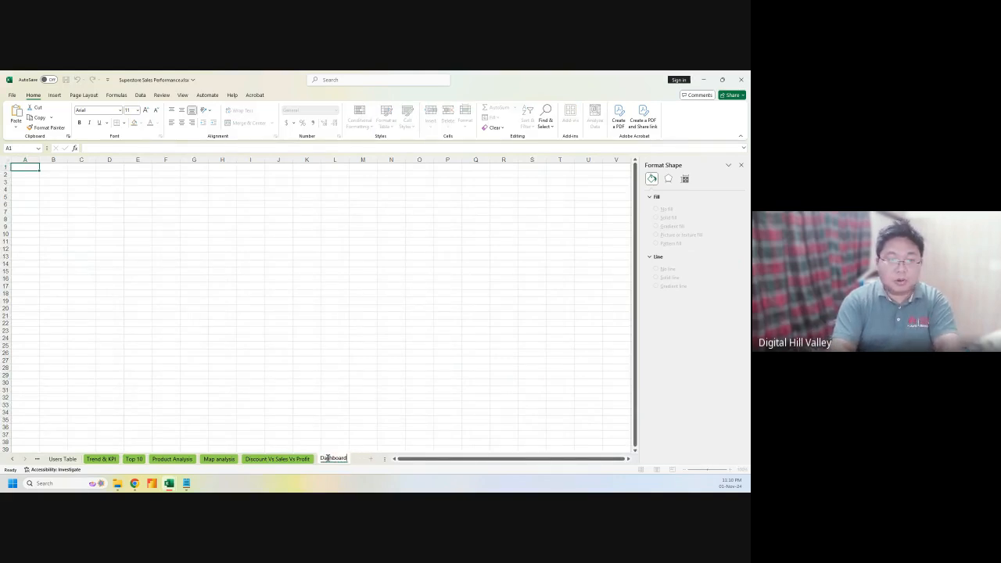
{"action": "type", "text": "ashboard"}
{"action": "key", "text": "Return"}
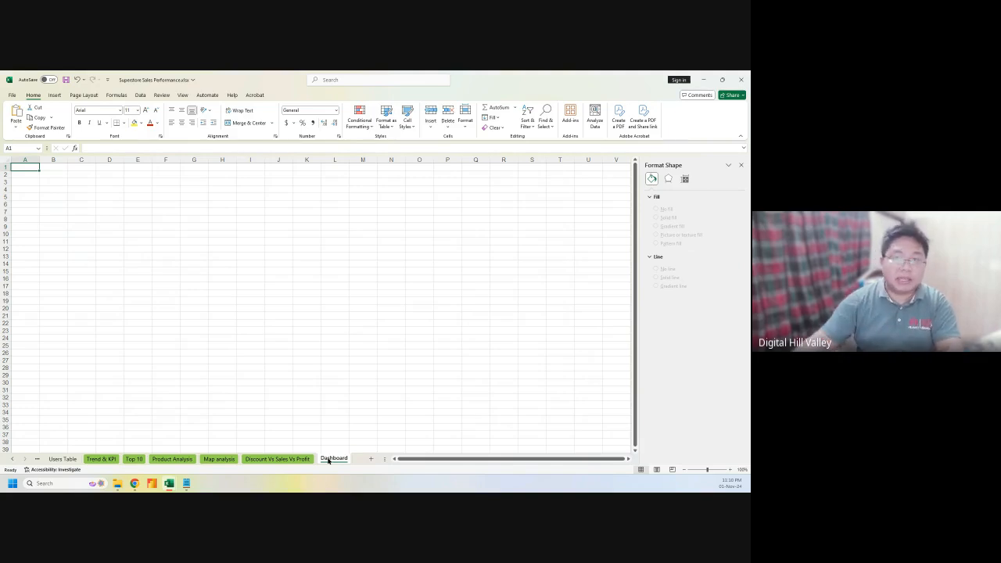
{"action": "left_click", "coordinate": [740, 166]}
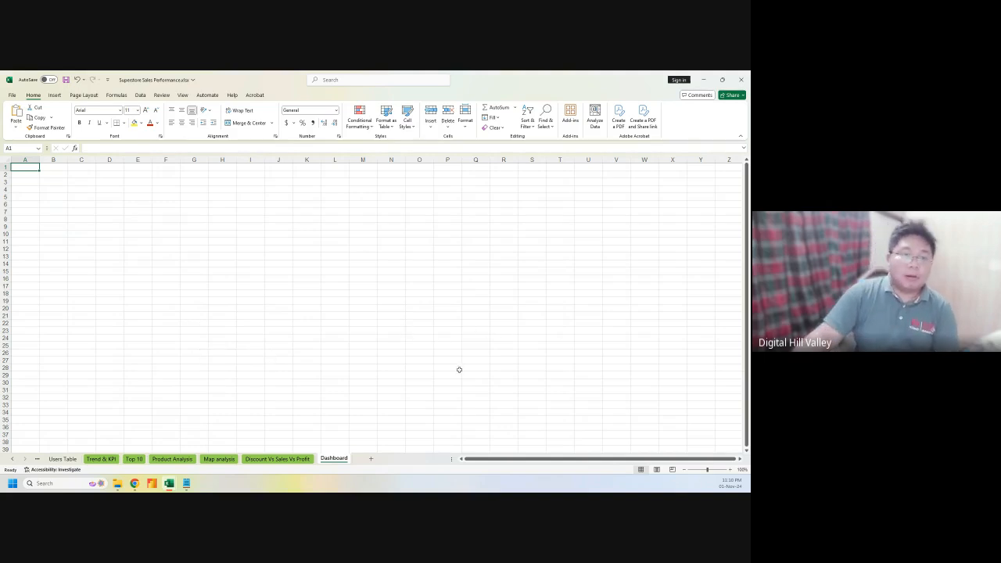
Draw a blue rectangle on the Dashboard sheet and place it over columns E–F, rows 3–8
{"action": "left_click", "coordinate": [159, 181]}
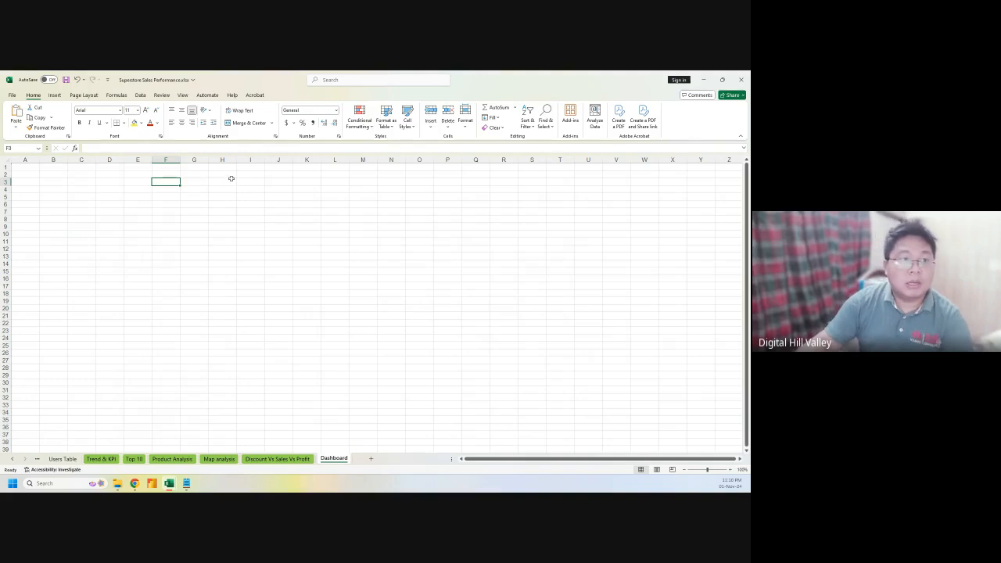
{"action": "left_click", "coordinate": [57, 96]}
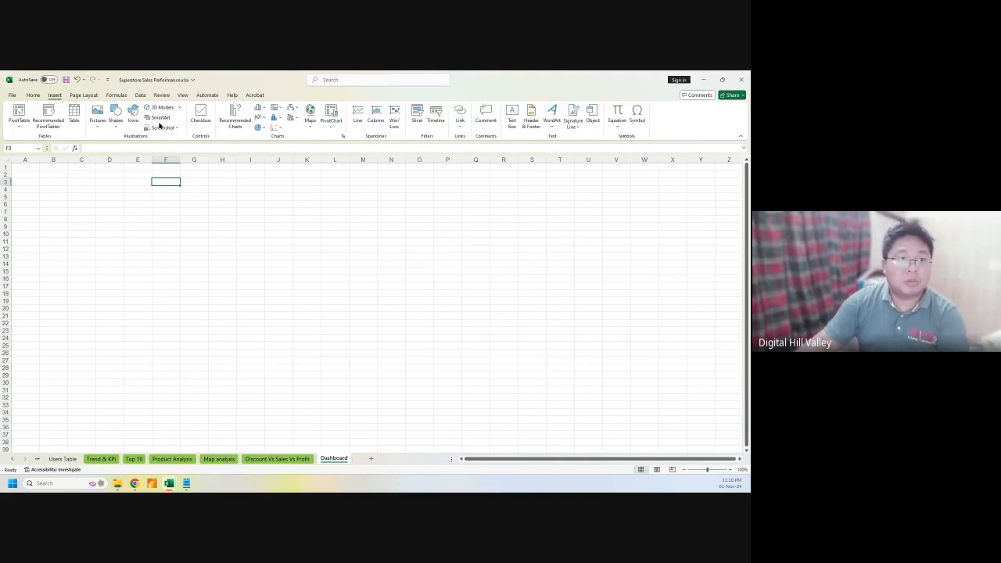
{"action": "left_click", "coordinate": [111, 124]}
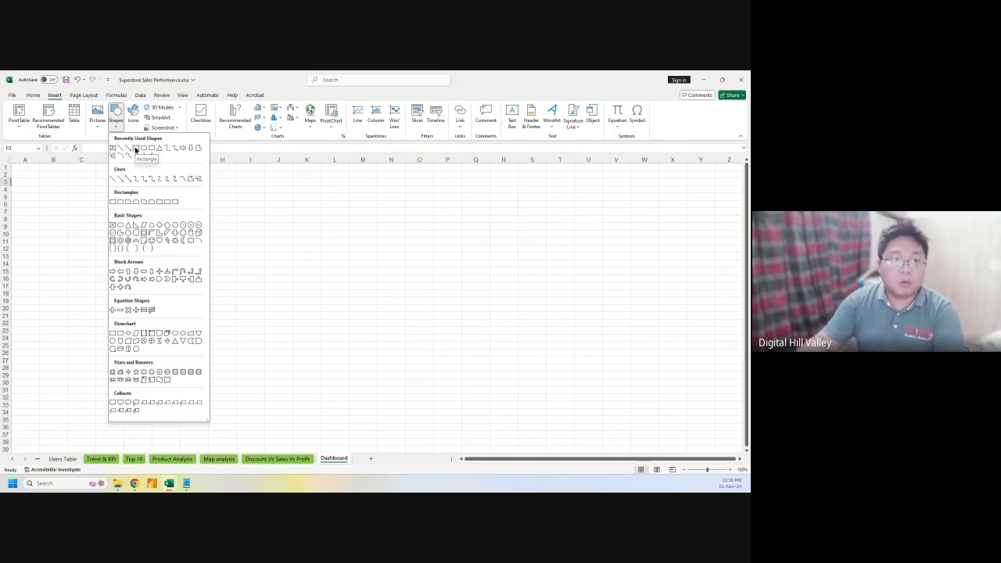
{"action": "left_click", "coordinate": [119, 202]}
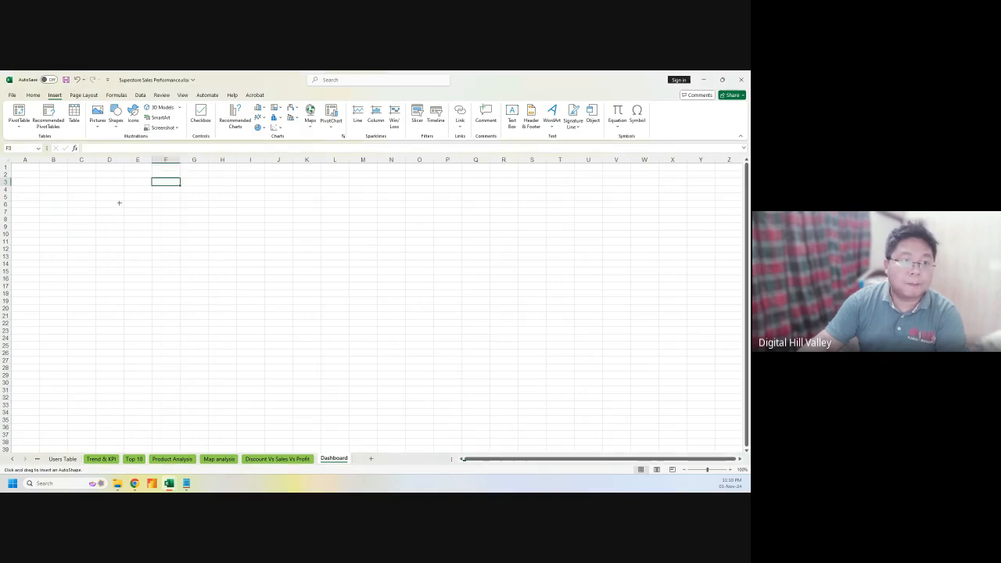
{"action": "left_click_drag", "start_coordinate": [145, 206], "coordinate": [183, 243]}
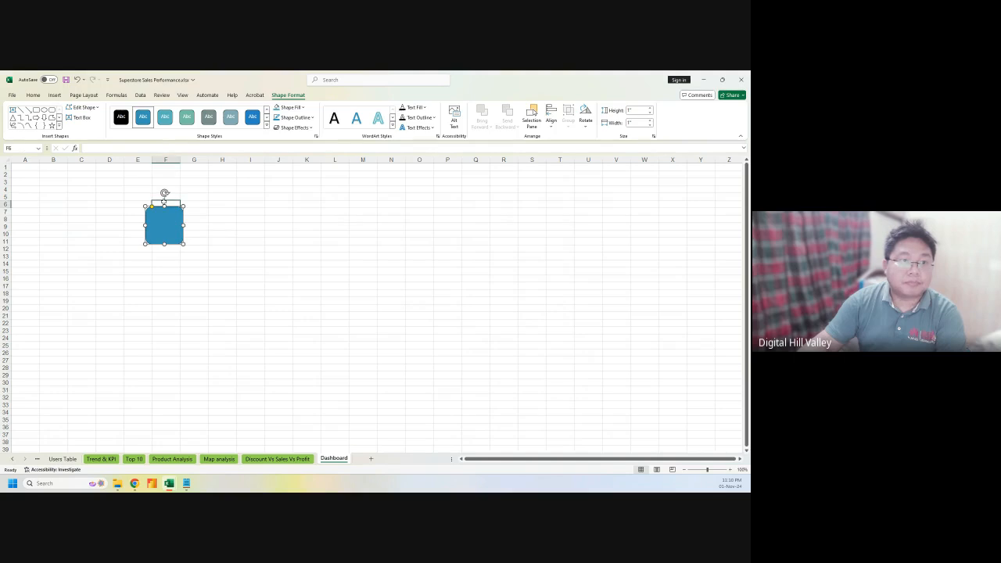
{"action": "left_click", "coordinate": [164, 202]}
{"action": "left_click_drag", "start_coordinate": [165, 223], "coordinate": [156, 197]}
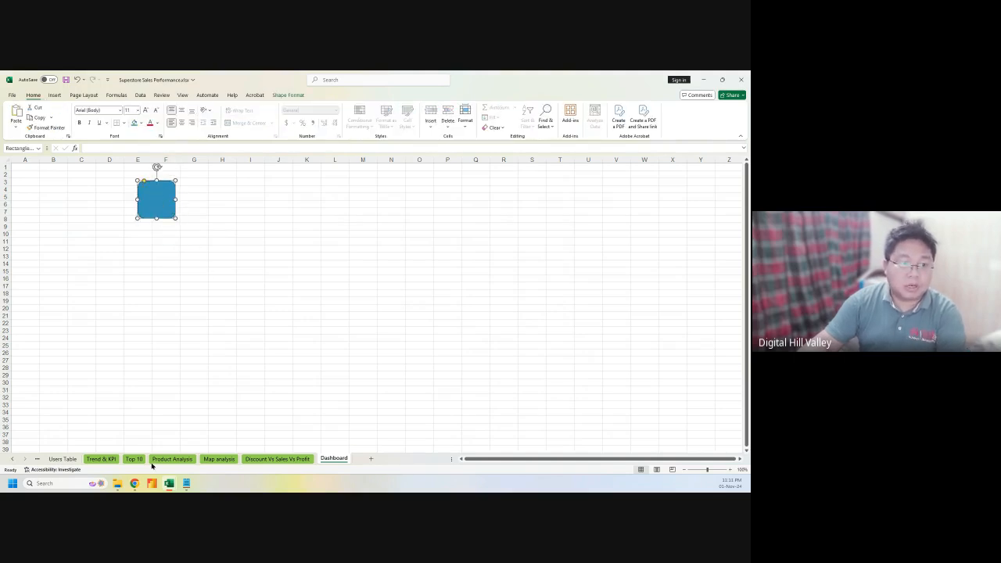
On the Trend & KPI sheet, turn on the pivot table's field list
{"action": "left_click", "coordinate": [100, 459]}
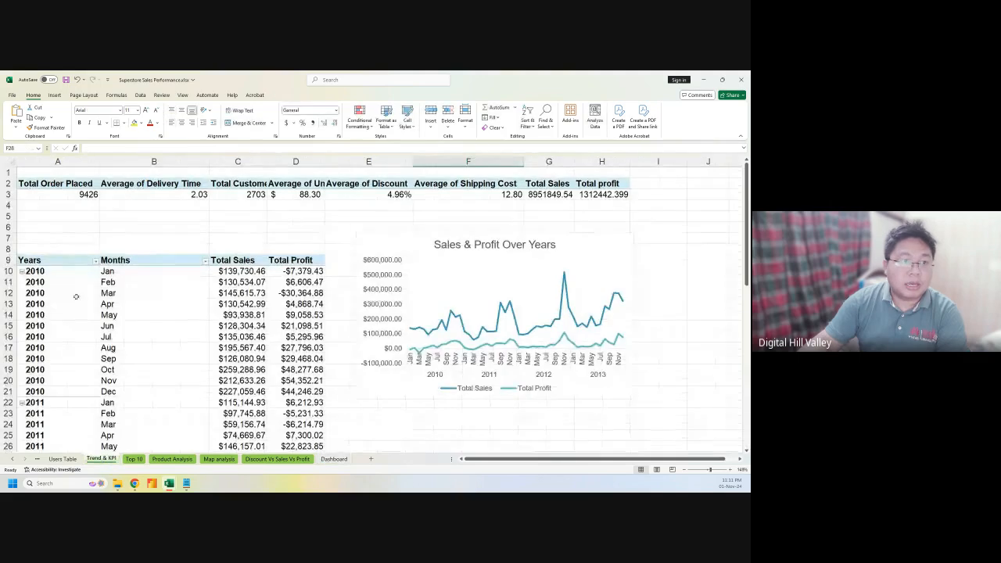
{"action": "left_click", "coordinate": [70, 195]}
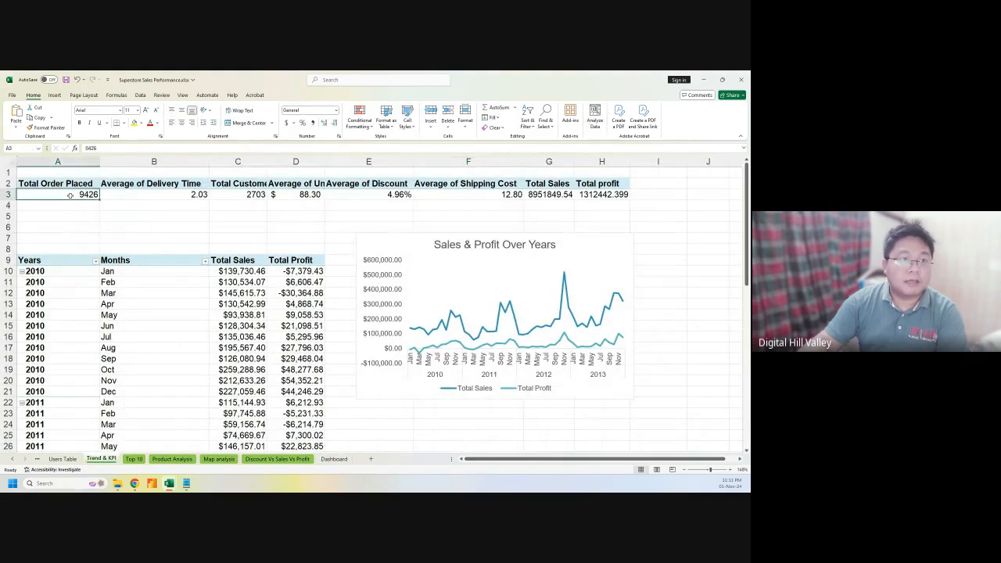
{"action": "left_click", "coordinate": [134, 195]}
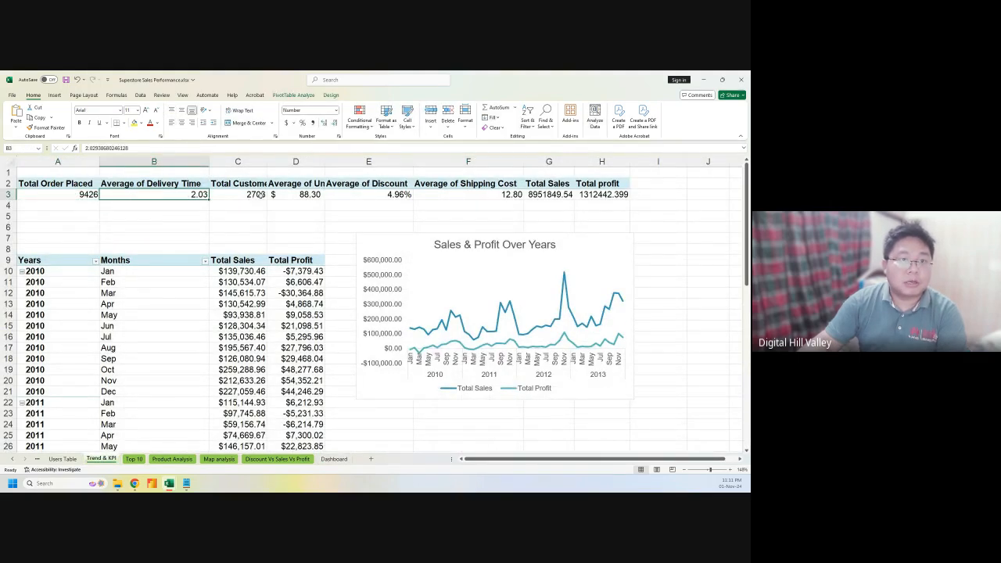
{"action": "left_click", "coordinate": [71, 185]}
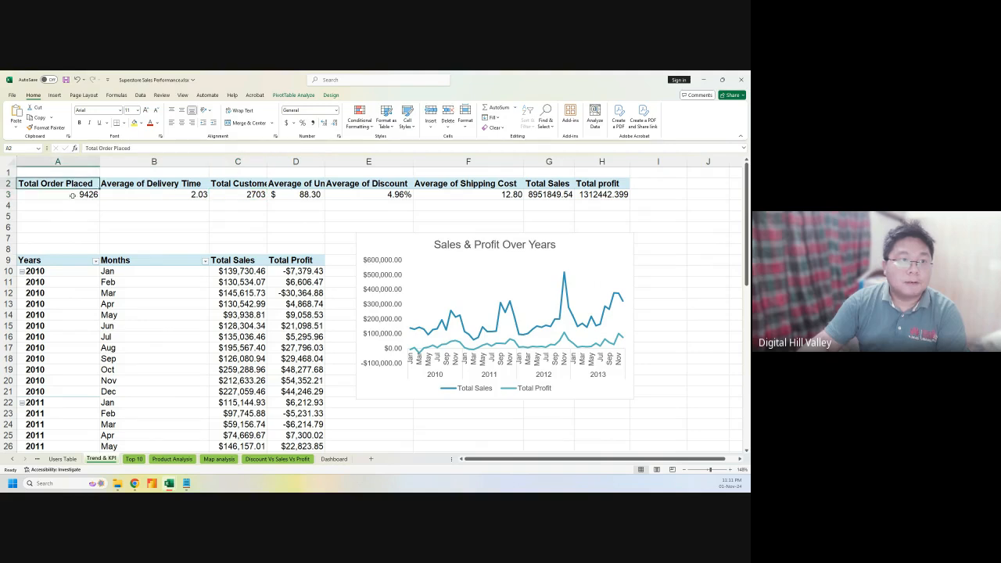
{"action": "right_click", "coordinate": [72, 196]}
{"action": "mouse_move", "coordinate": [142, 274]}
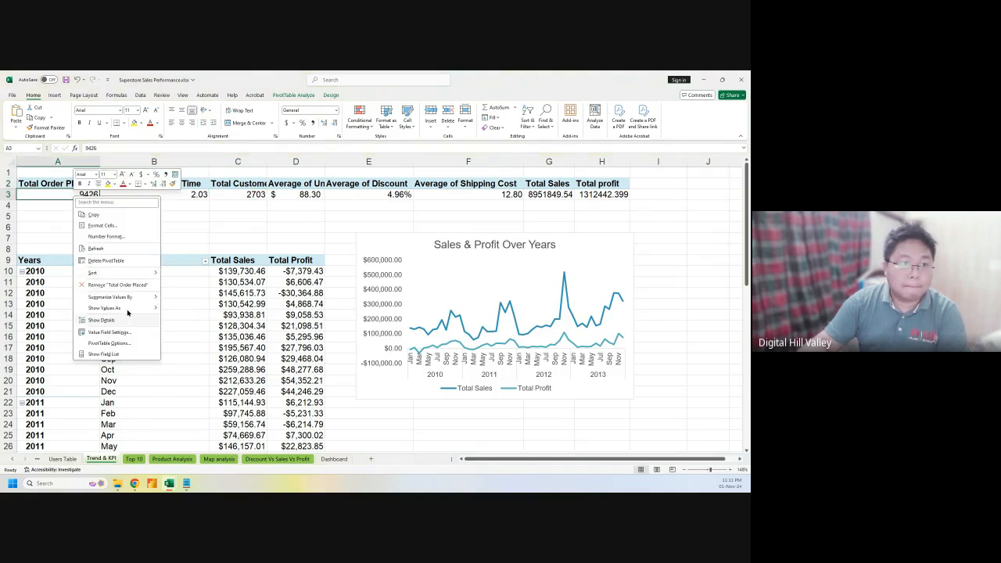
{"action": "mouse_move", "coordinate": [129, 310]}
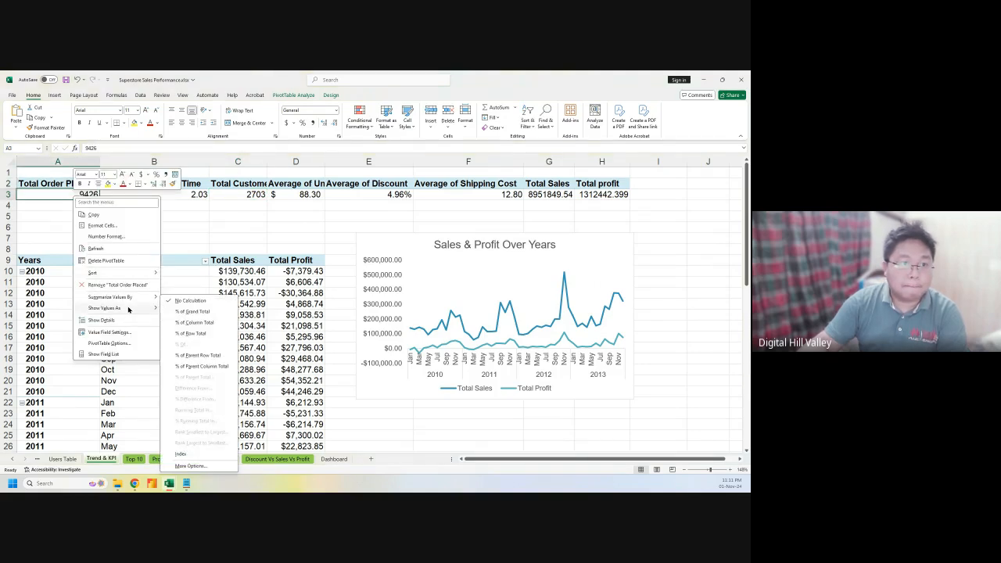
{"action": "left_click", "coordinate": [107, 354]}
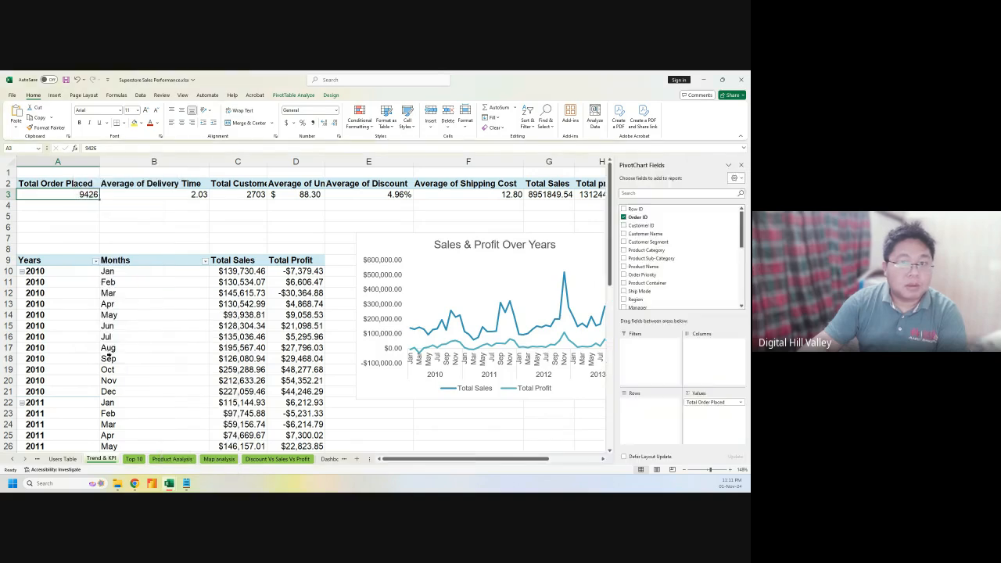
Copy the Total Order Placed label and 9426 from A2:A3 into the Dashboard rectangle
{"action": "left_click", "coordinate": [68, 185]}
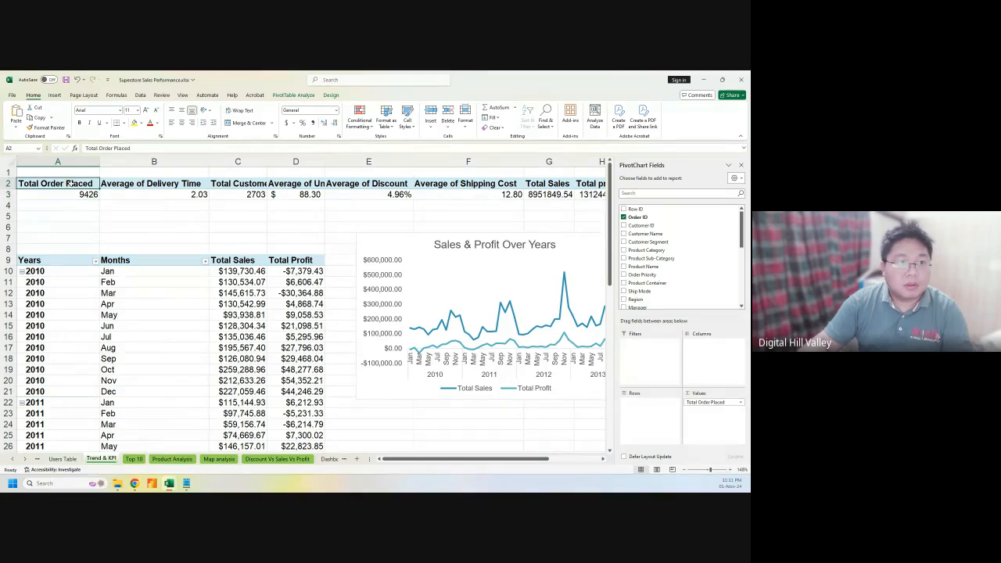
{"action": "left_click_drag", "start_coordinate": [72, 183], "coordinate": [76, 194]}
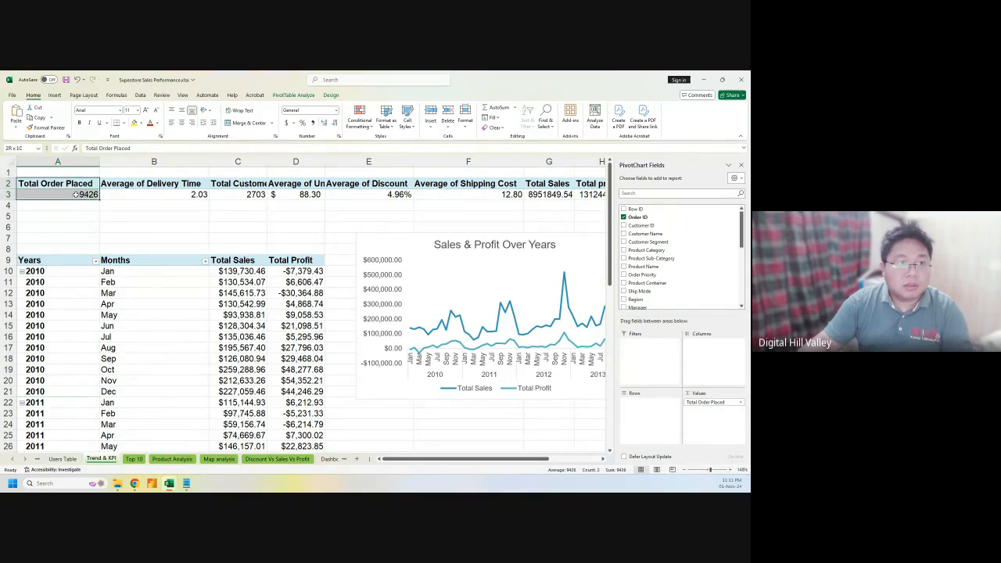
{"action": "key", "text": "ctrl+c"}
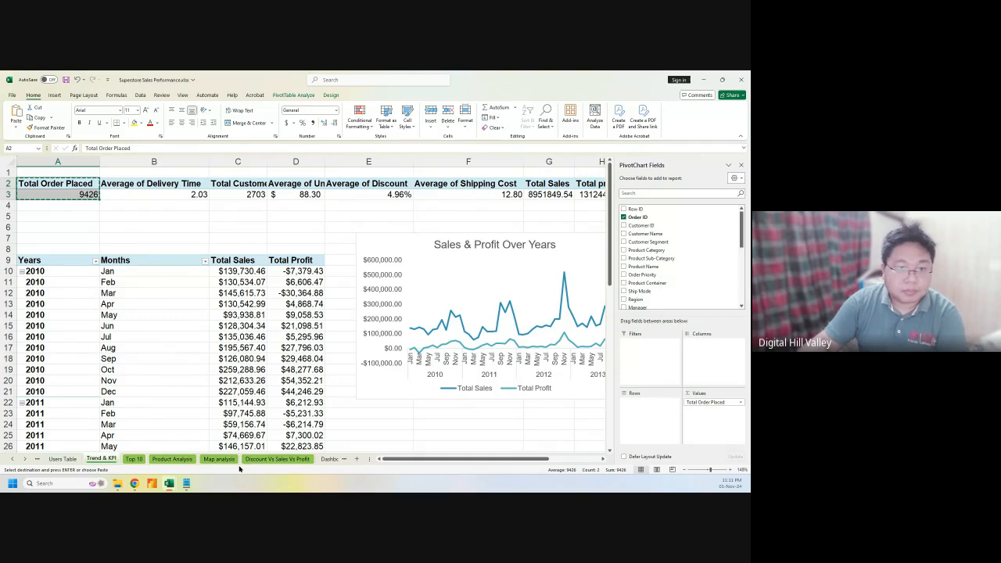
{"action": "left_click", "coordinate": [330, 458]}
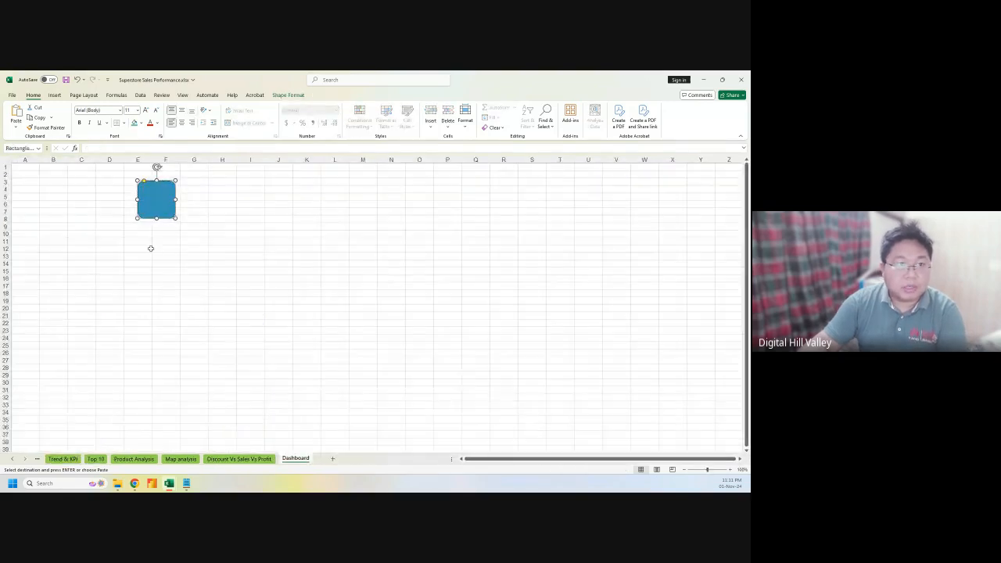
{"action": "left_click", "coordinate": [157, 197]}
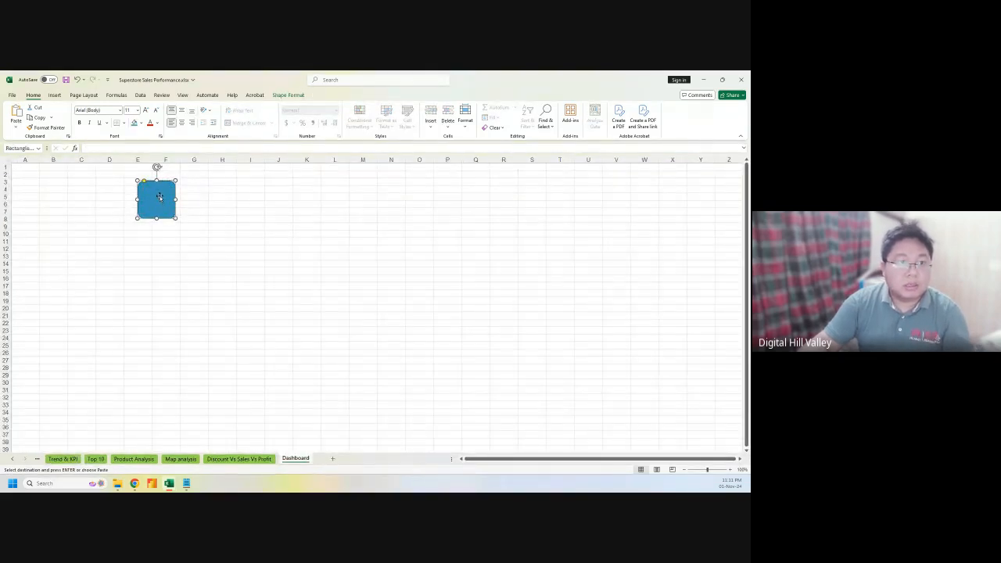
{"action": "key", "text": "ctrl+v"}
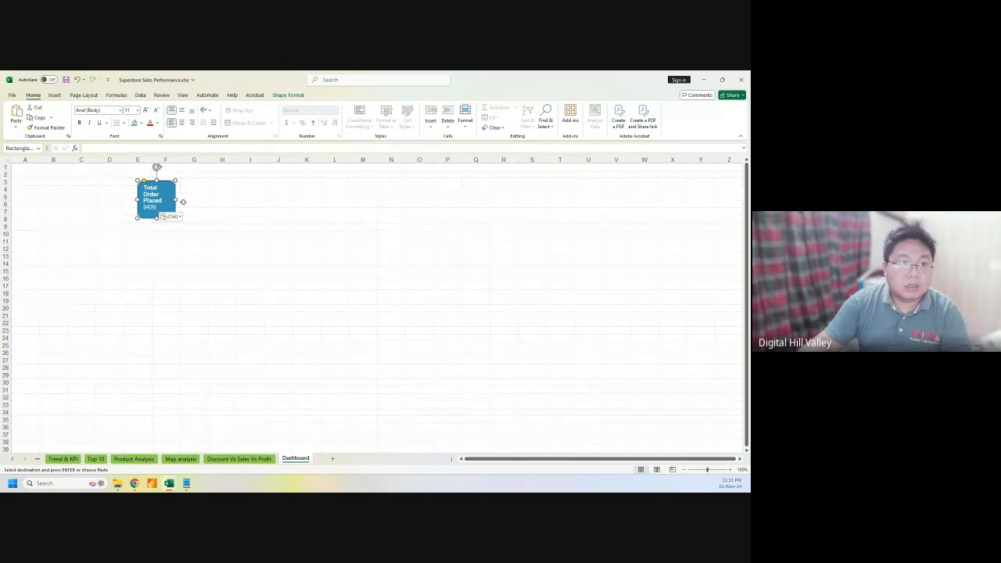
Widen the card and put 9426 on its own line below Total Order Placed
{"action": "left_click", "coordinate": [175, 217]}
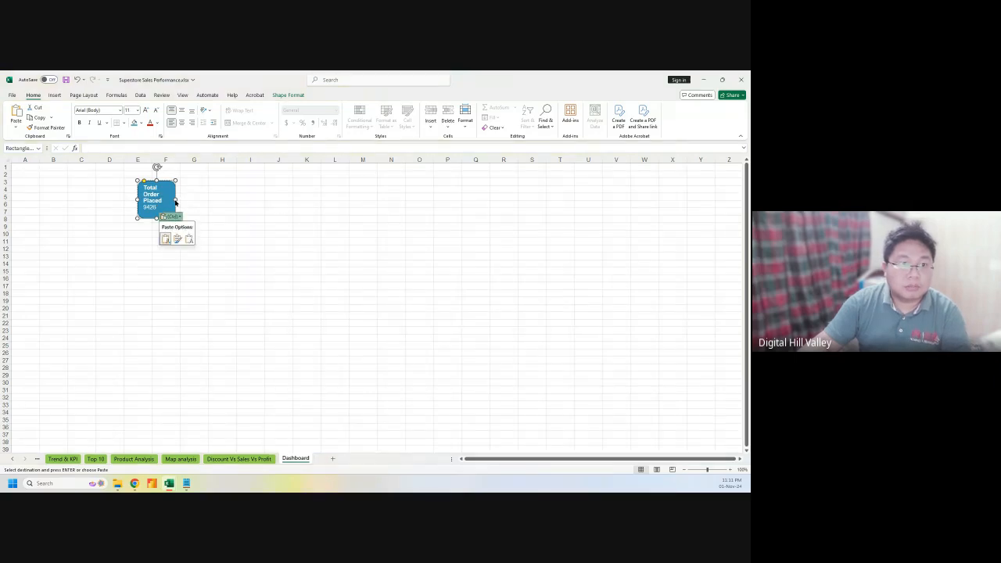
{"action": "left_click", "coordinate": [176, 200]}
{"action": "left_click_drag", "start_coordinate": [175, 200], "coordinate": [246, 212]}
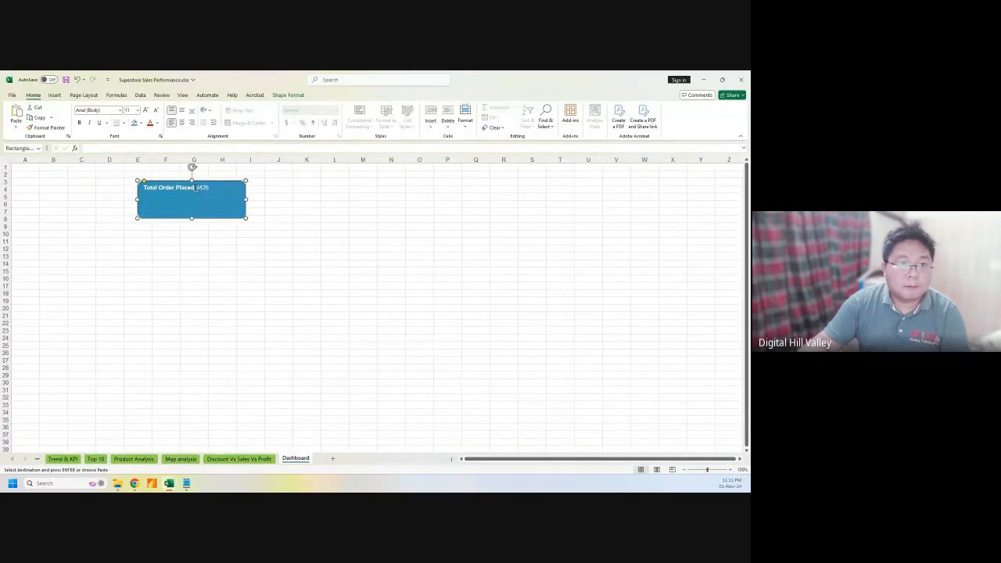
{"action": "key", "text": "Return"}
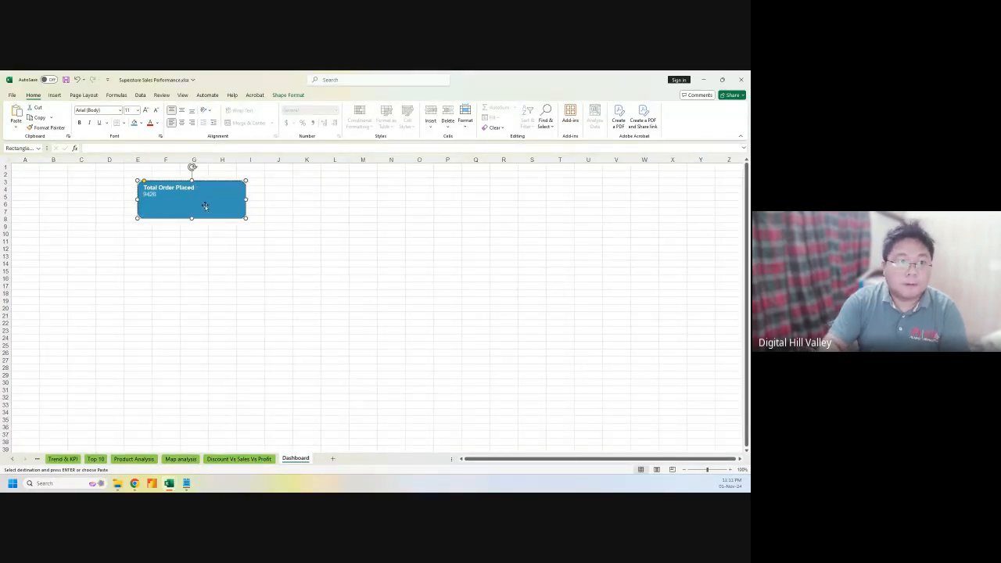
Centre the card's text horizontally and vertically at 18 pt, and move the card up-left
{"action": "key", "text": "ctrl+a"}
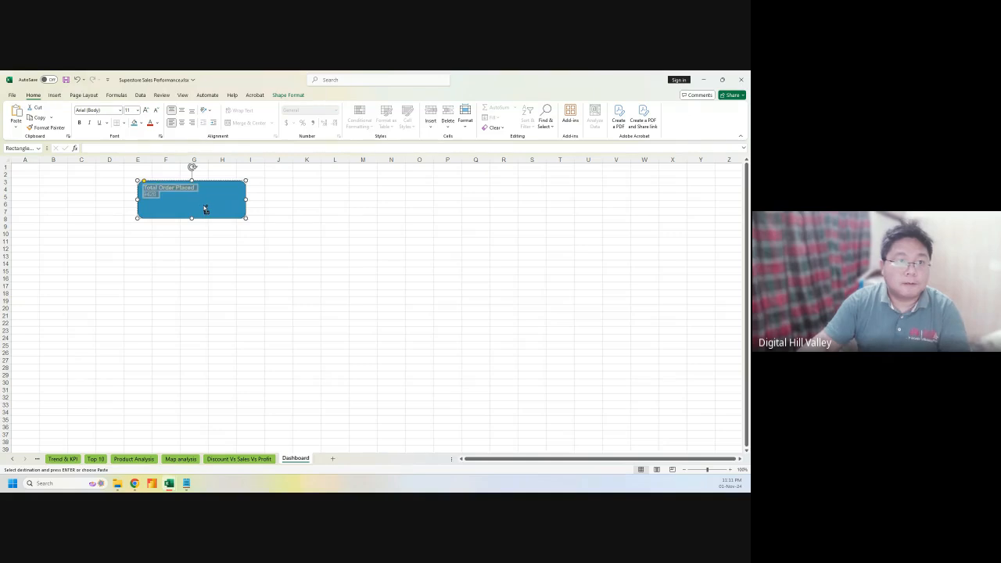
{"action": "left_click", "coordinate": [183, 122]}
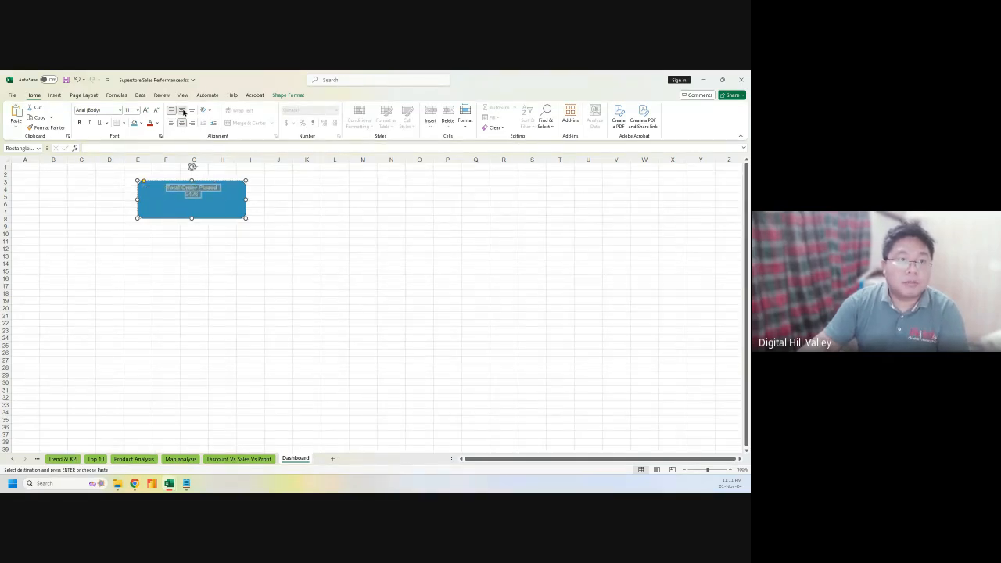
{"action": "left_click", "coordinate": [182, 111]}
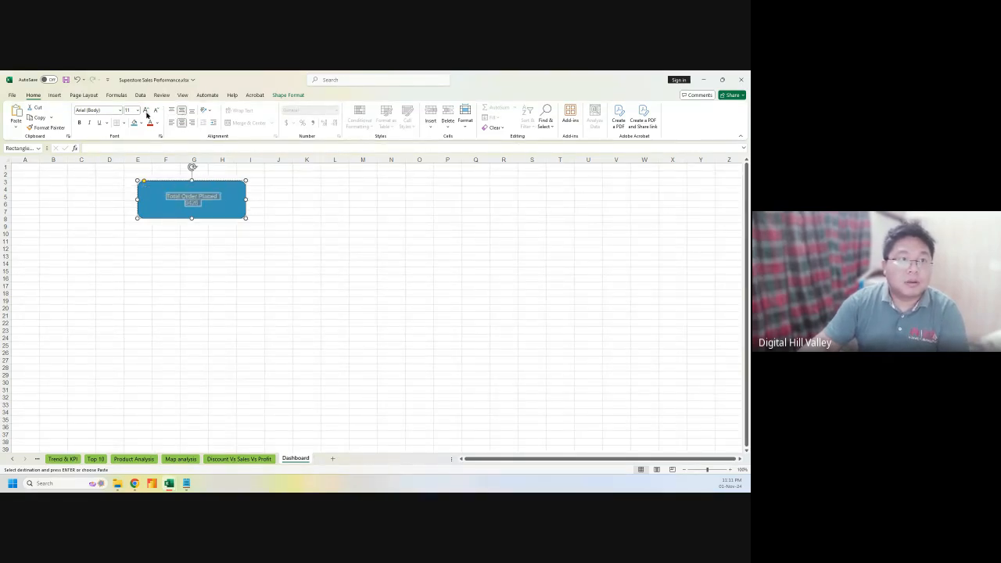
{"action": "left_click", "coordinate": [146, 113]}
{"action": "left_click", "coordinate": [146, 114]}
{"action": "left_click", "coordinate": [146, 113]}
{"action": "left_click", "coordinate": [146, 114]}
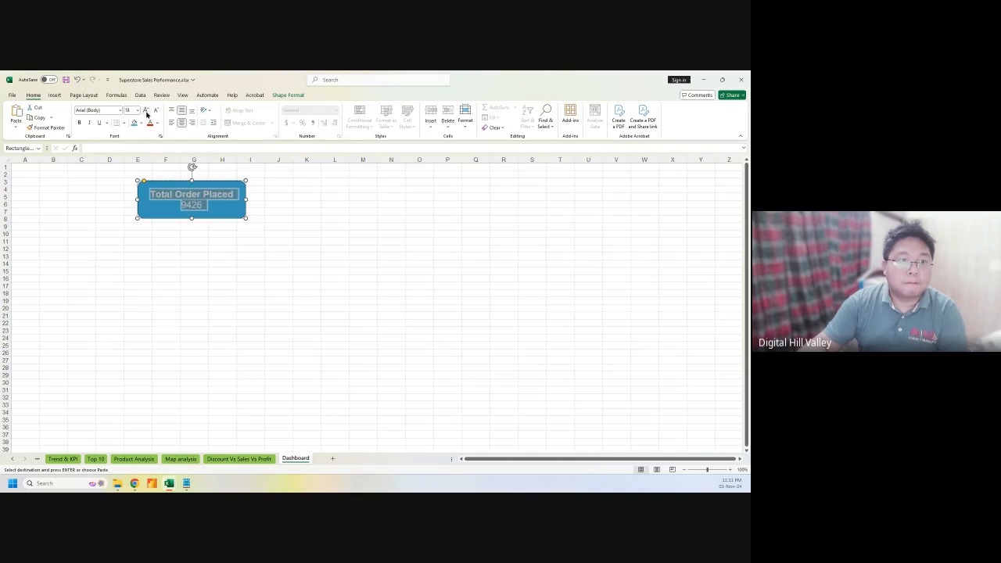
{"action": "left_click", "coordinate": [203, 182]}
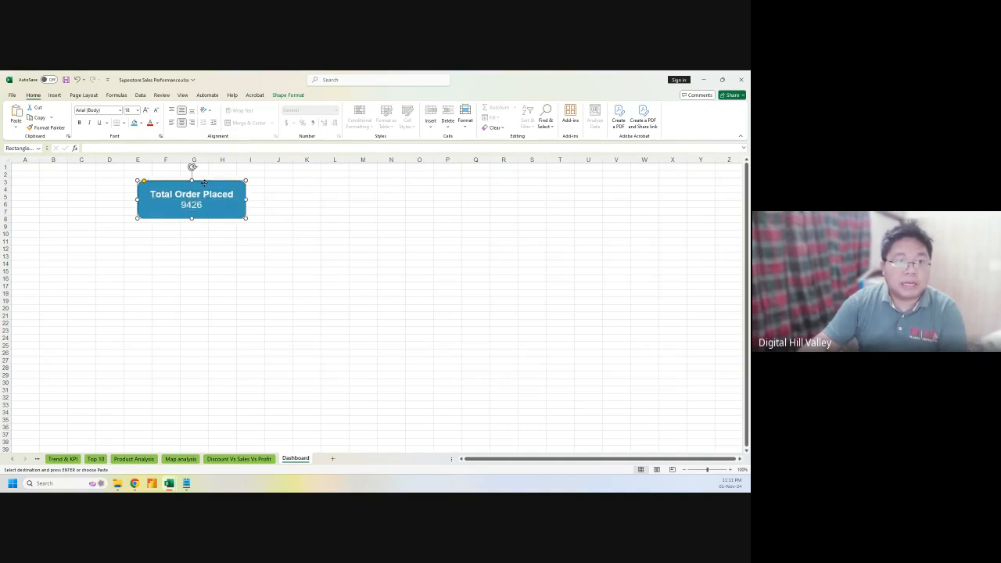
{"action": "left_click_drag", "start_coordinate": [203, 182], "coordinate": [169, 177]}
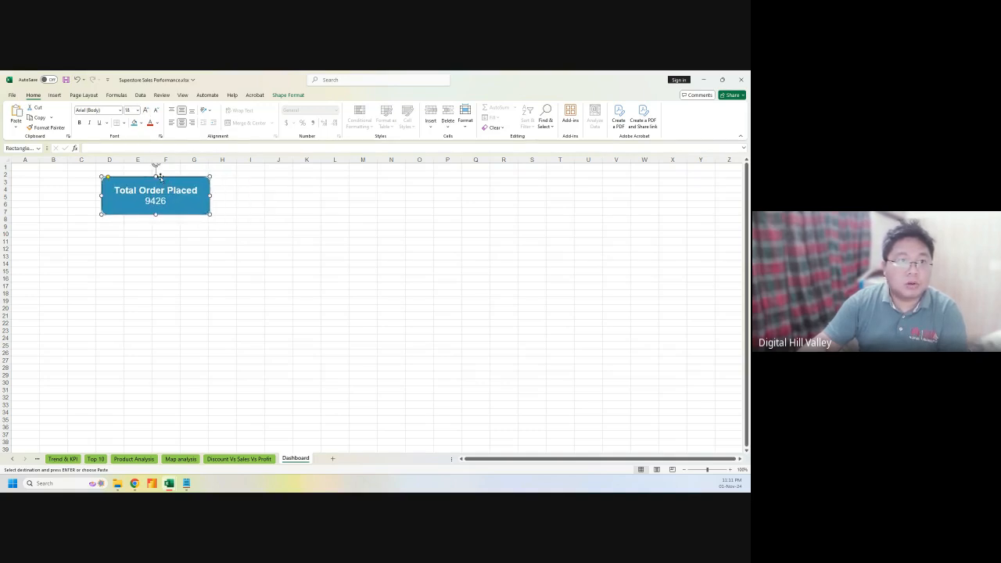
{"action": "left_click", "coordinate": [283, 95]}
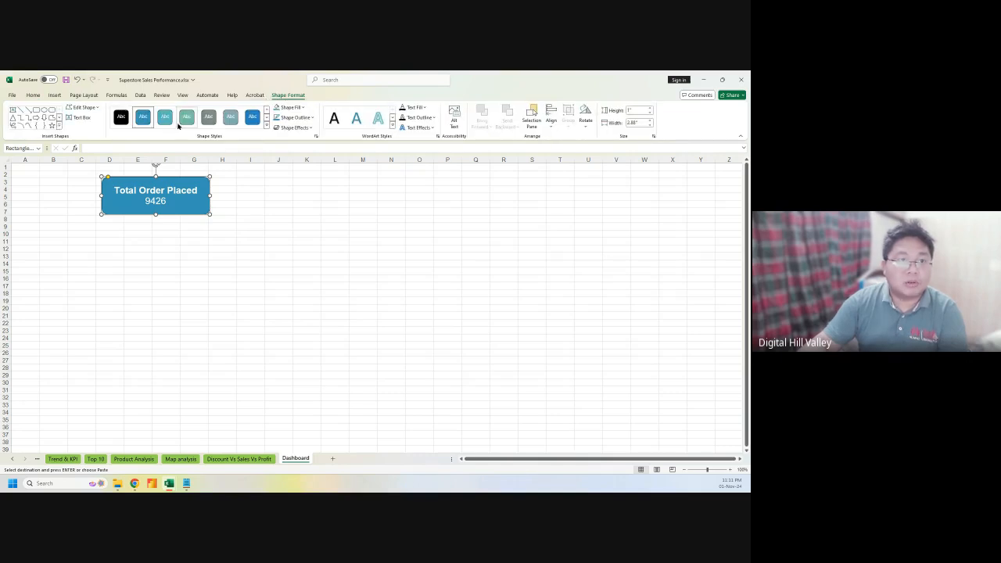
Browse shape styles and fill colours without applying, then resize the card to 1.16" × 2.7"
{"action": "left_click", "coordinate": [265, 125]}
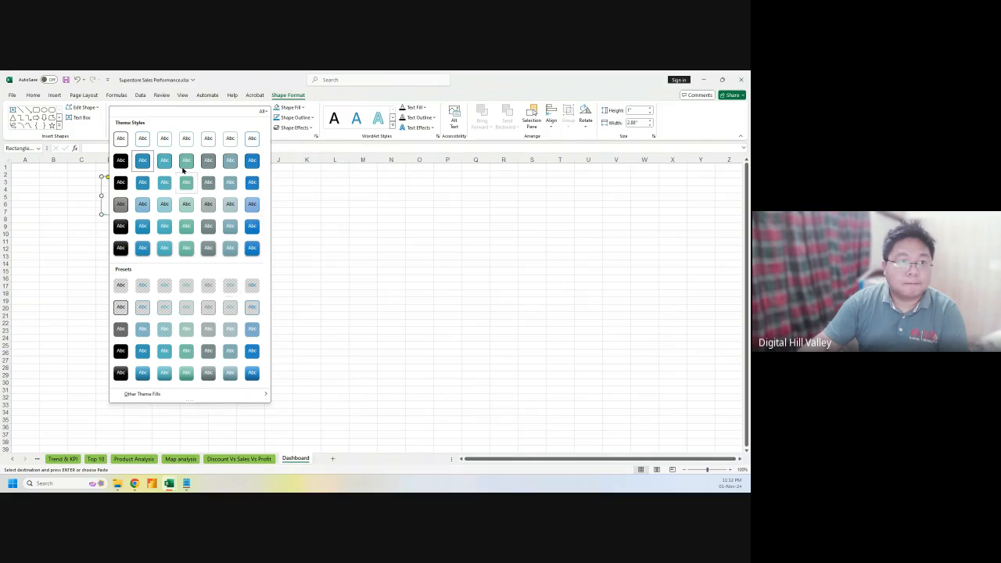
{"action": "left_click", "coordinate": [330, 98]}
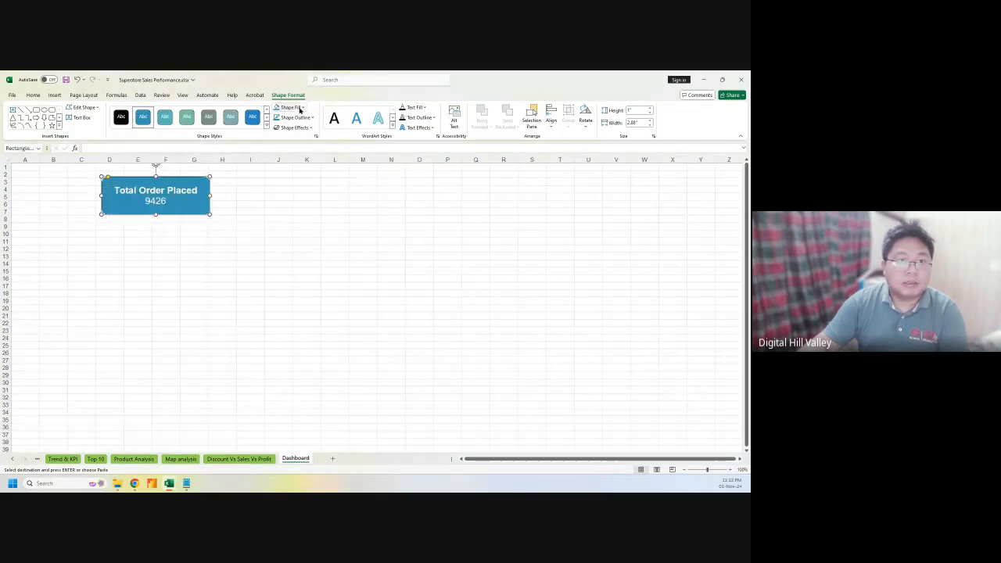
{"action": "left_click", "coordinate": [300, 111]}
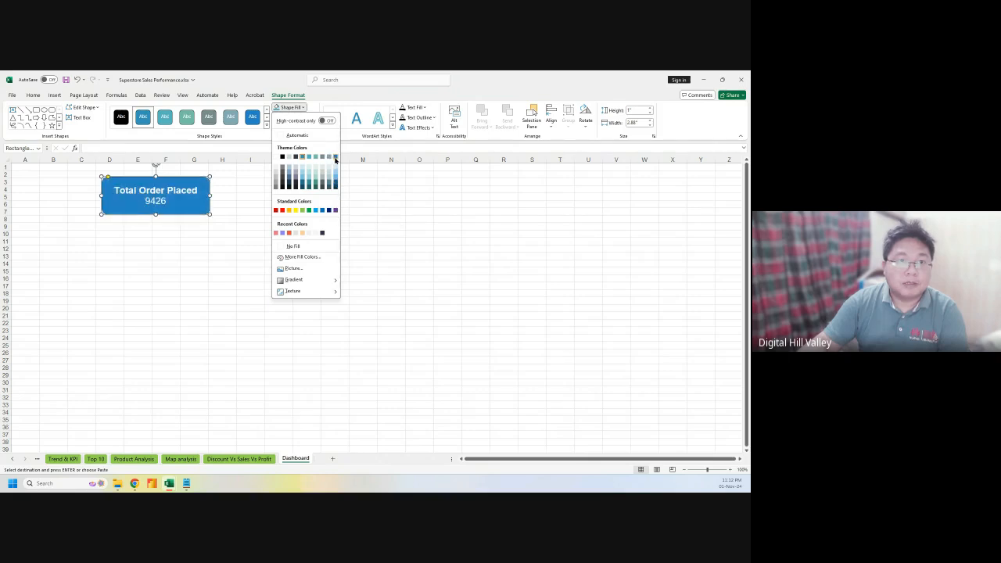
{"action": "left_click", "coordinate": [208, 212]}
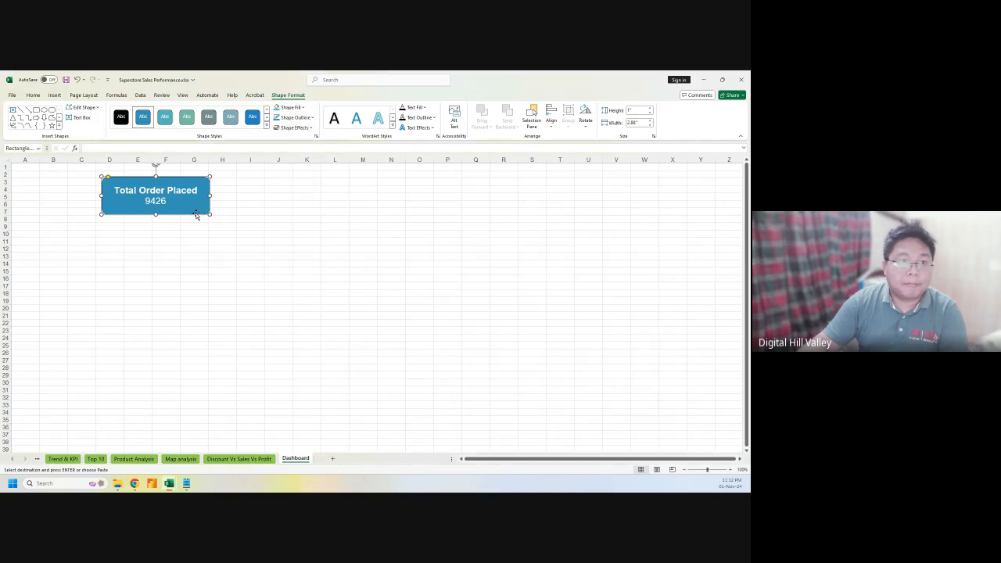
{"action": "mouse_move", "coordinate": [207, 213]}
{"action": "left_mouse_down"}
{"action": "mouse_move", "coordinate": [191, 210]}
{"action": "mouse_move", "coordinate": [204, 220]}
{"action": "left_mouse_up"}
Paste four copies of the Total Order Placed card and spread them across the sheet
{"action": "key", "text": "ctrl+v"}
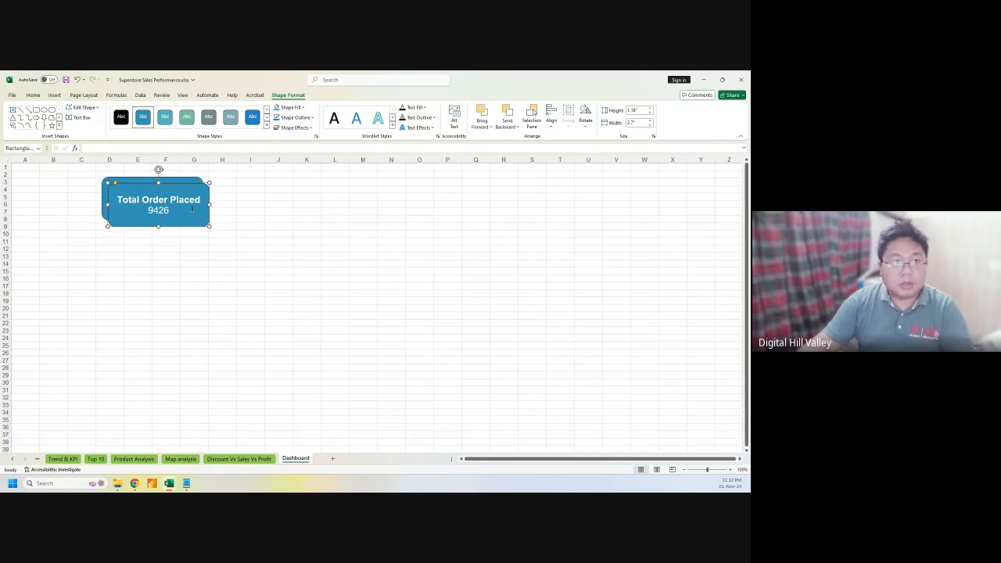
{"action": "key", "text": "ctrl+v"}
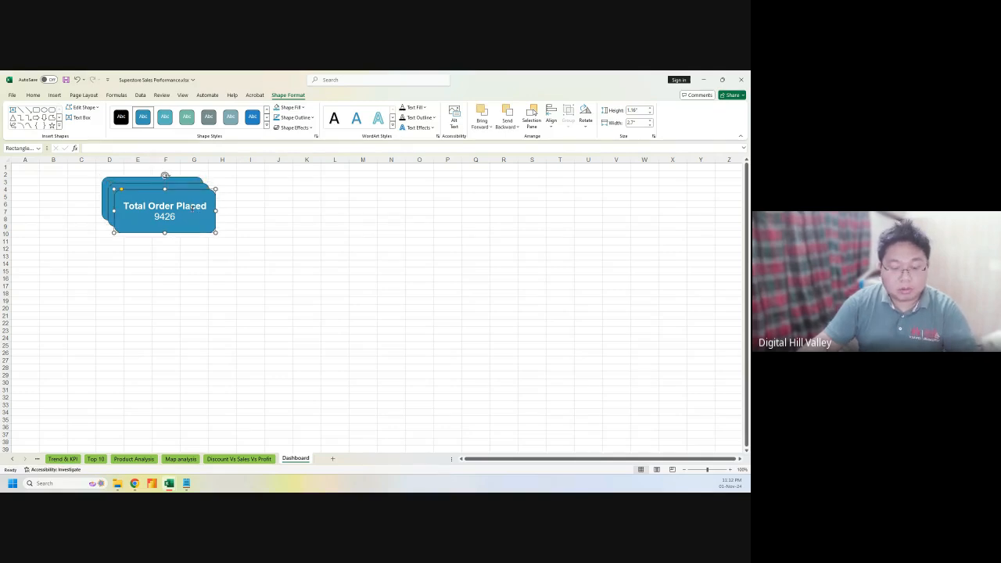
{"action": "key", "text": "ctrl+v"}
{"action": "key", "text": "ctrl+v"}
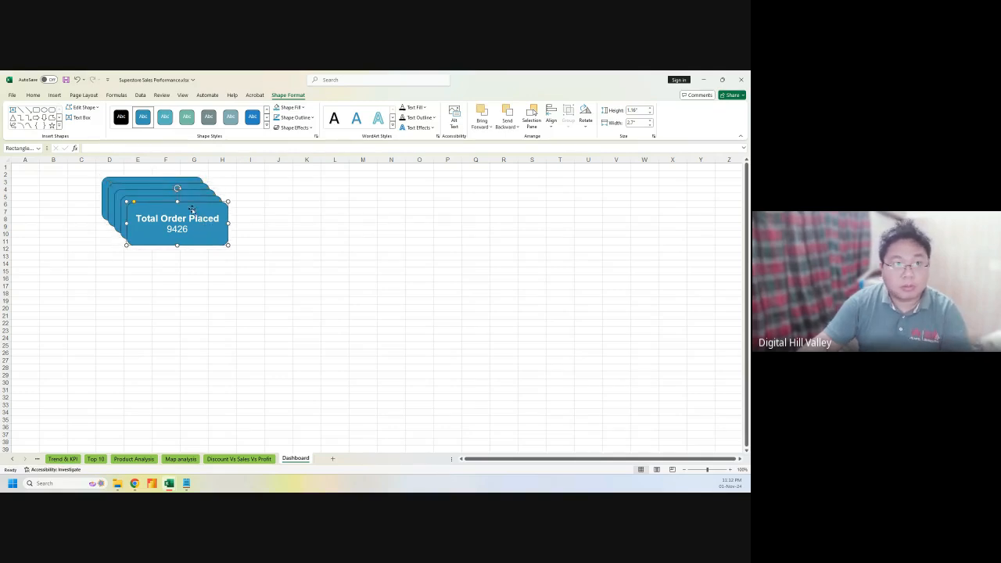
{"action": "left_click_drag", "start_coordinate": [193, 204], "coordinate": [673, 182]}
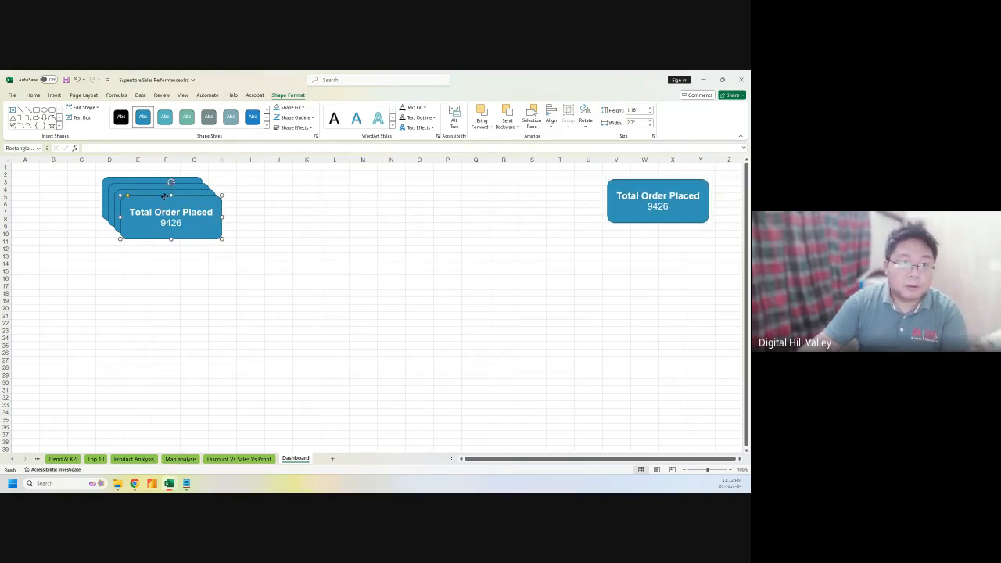
{"action": "left_click_drag", "start_coordinate": [165, 194], "coordinate": [332, 184]}
{"action": "left_click_drag", "start_coordinate": [161, 191], "coordinate": [474, 186]}
{"action": "left_click_drag", "start_coordinate": [129, 191], "coordinate": [56, 177]}
Line up the five cards in a single row spanning columns E to Z
{"action": "left_click_drag", "start_coordinate": [206, 188], "coordinate": [169, 176]}
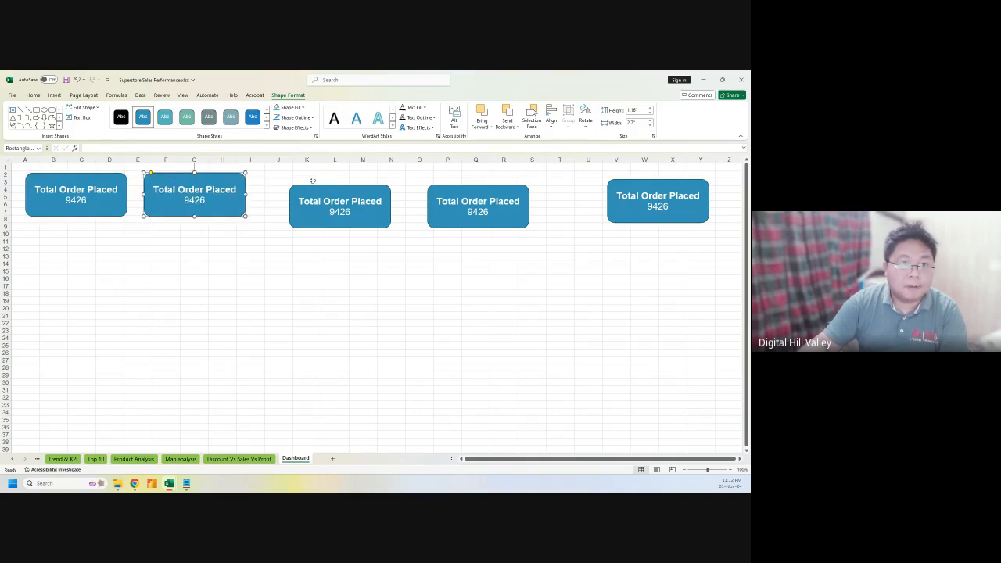
{"action": "left_click_drag", "start_coordinate": [328, 185], "coordinate": [304, 172]}
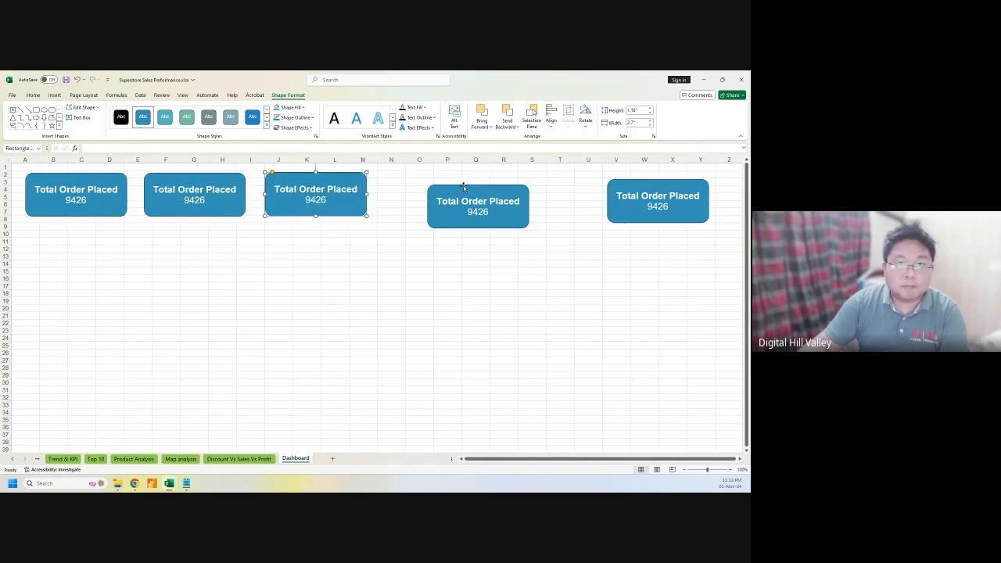
{"action": "left_click_drag", "start_coordinate": [463, 187], "coordinate": [517, 177]}
{"action": "left_click_drag", "start_coordinate": [647, 181], "coordinate": [669, 175]}
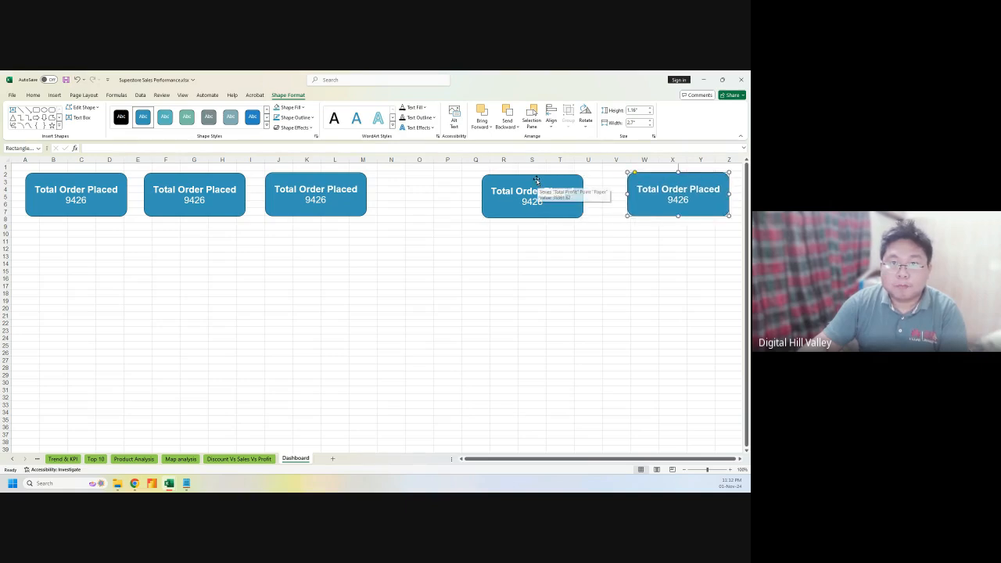
{"action": "left_click_drag", "start_coordinate": [538, 188], "coordinate": [563, 177]}
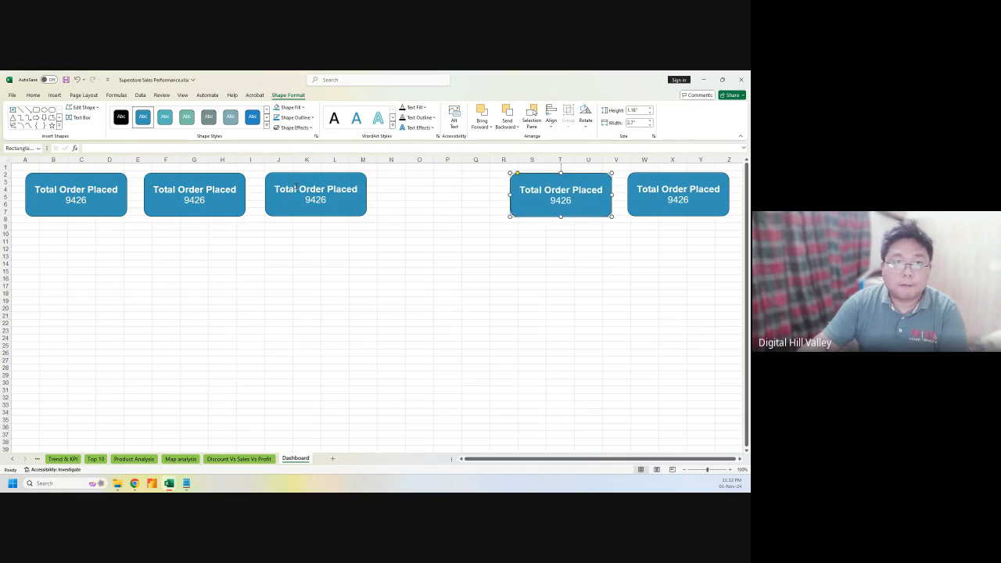
{"action": "left_click_drag", "start_coordinate": [305, 179], "coordinate": [422, 179]}
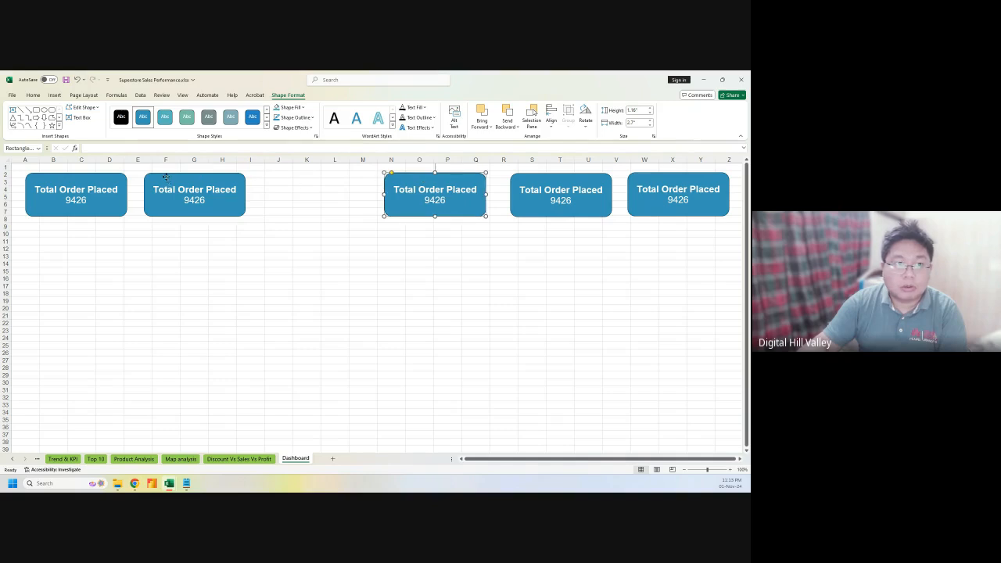
{"action": "left_click_drag", "start_coordinate": [167, 179], "coordinate": [282, 177]}
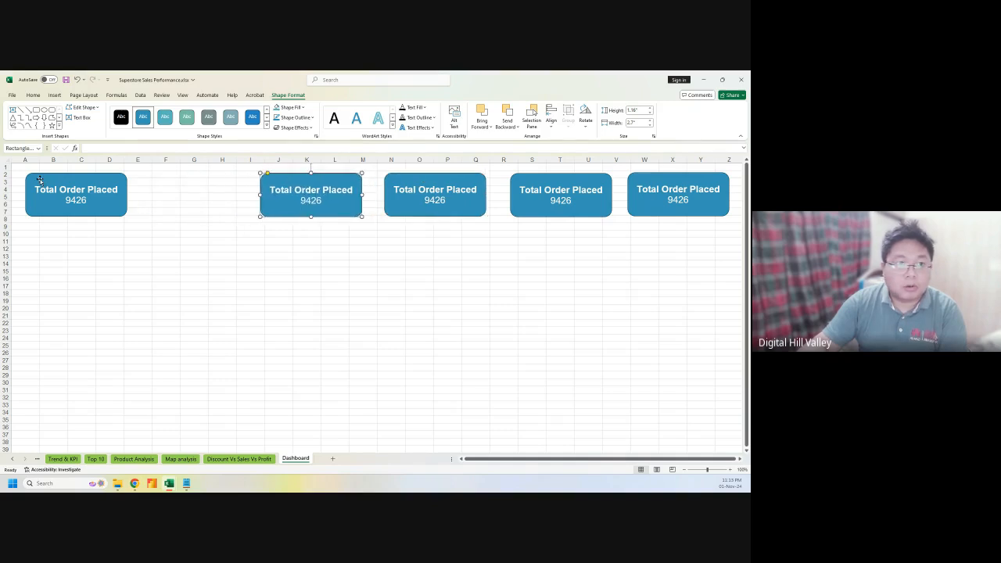
{"action": "left_click_drag", "start_coordinate": [46, 177], "coordinate": [160, 176]}
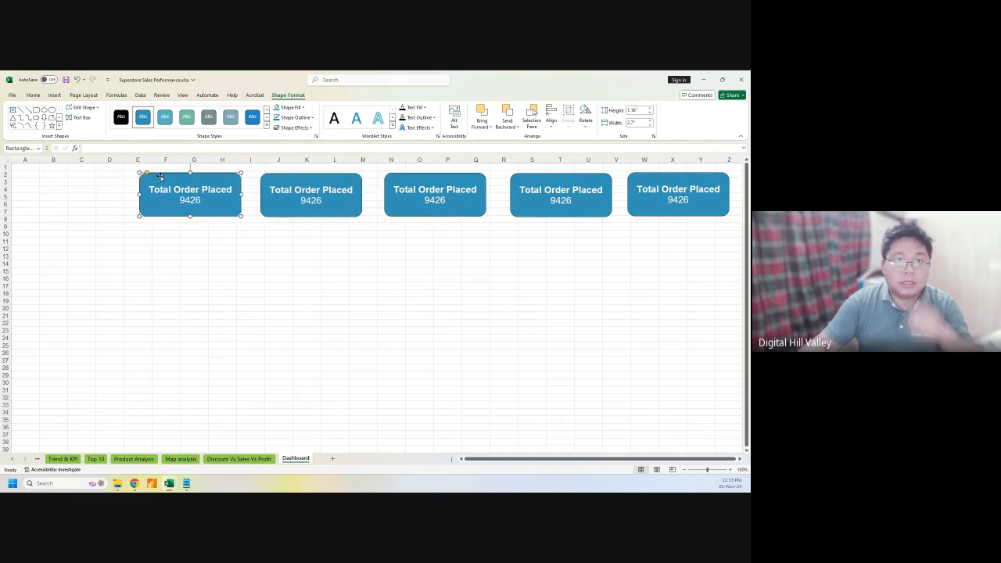
Distribute the five cards horizontally, align their middles, and shift the row to columns D–Y
{"action": "left_click", "coordinate": [278, 178], "text": "ctrl"}
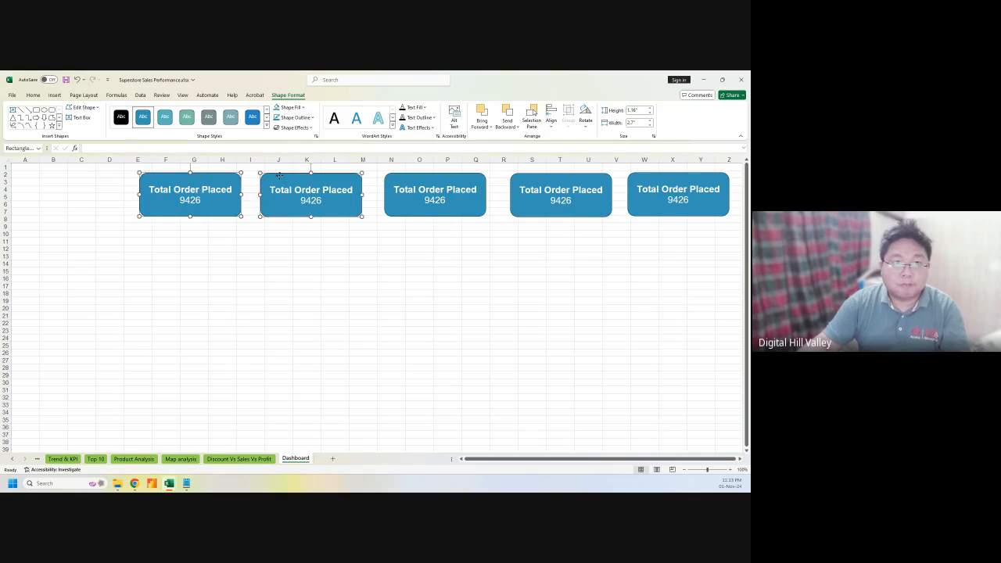
{"action": "left_click", "coordinate": [451, 177], "text": "ctrl"}
{"action": "left_click", "coordinate": [513, 180], "text": "ctrl"}
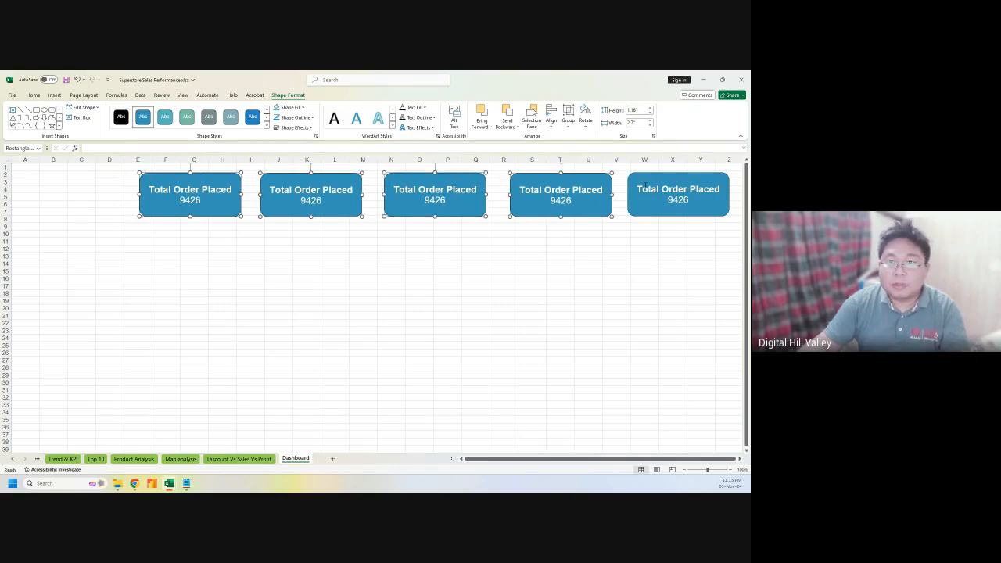
{"action": "left_click", "coordinate": [653, 182], "text": "ctrl"}
{"action": "left_click", "coordinate": [551, 118]}
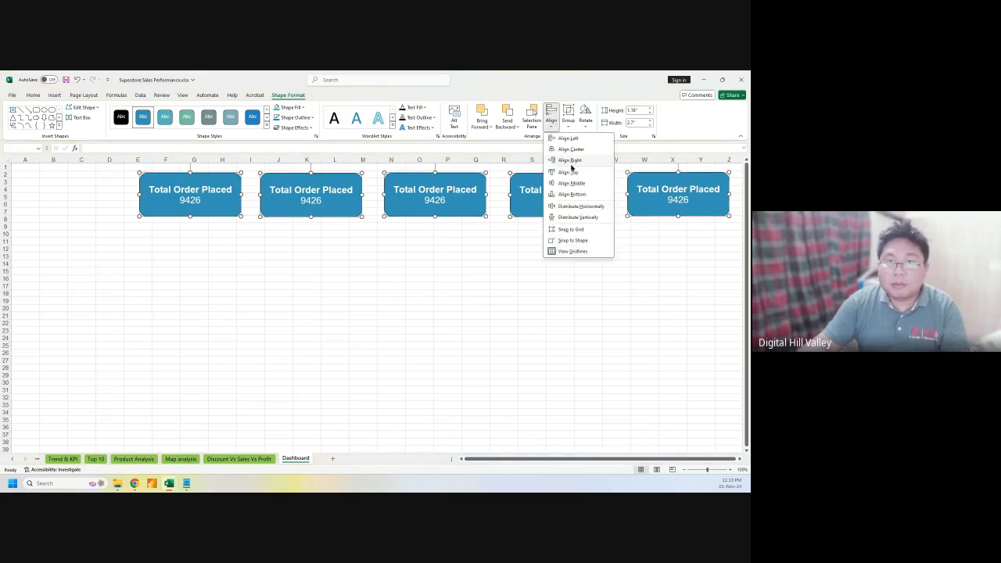
{"action": "left_click", "coordinate": [579, 206]}
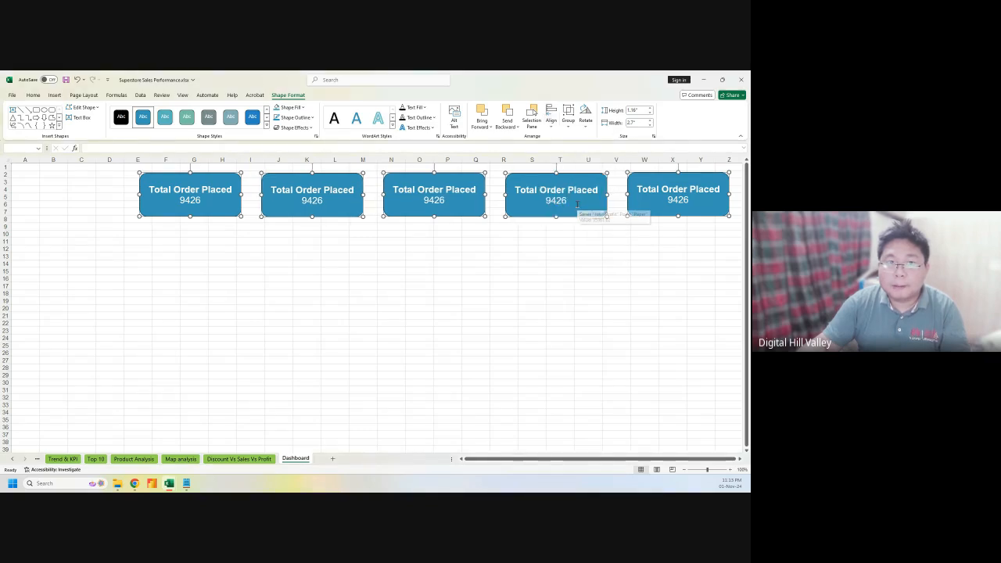
{"action": "left_click", "coordinate": [552, 119]}
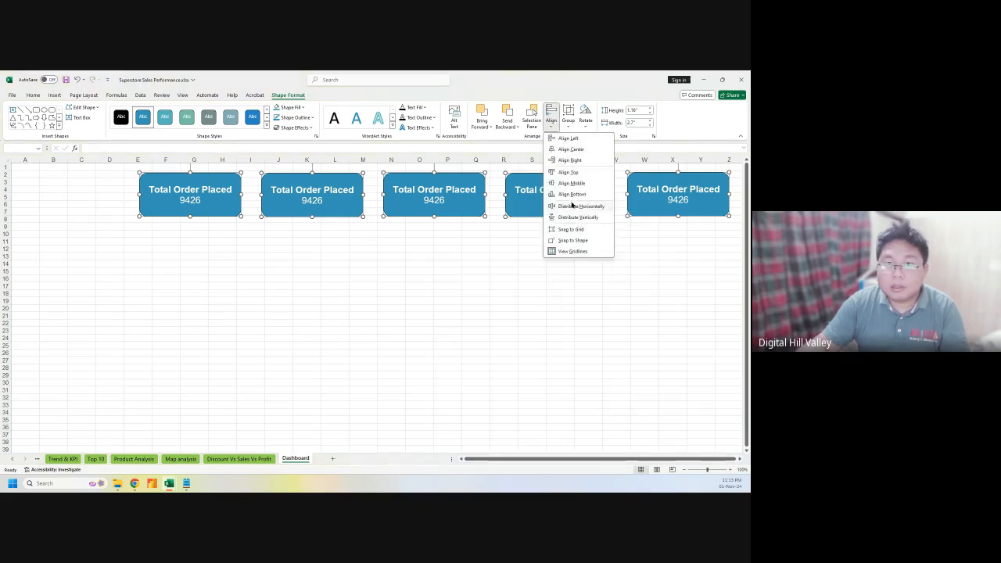
{"action": "left_click", "coordinate": [570, 183]}
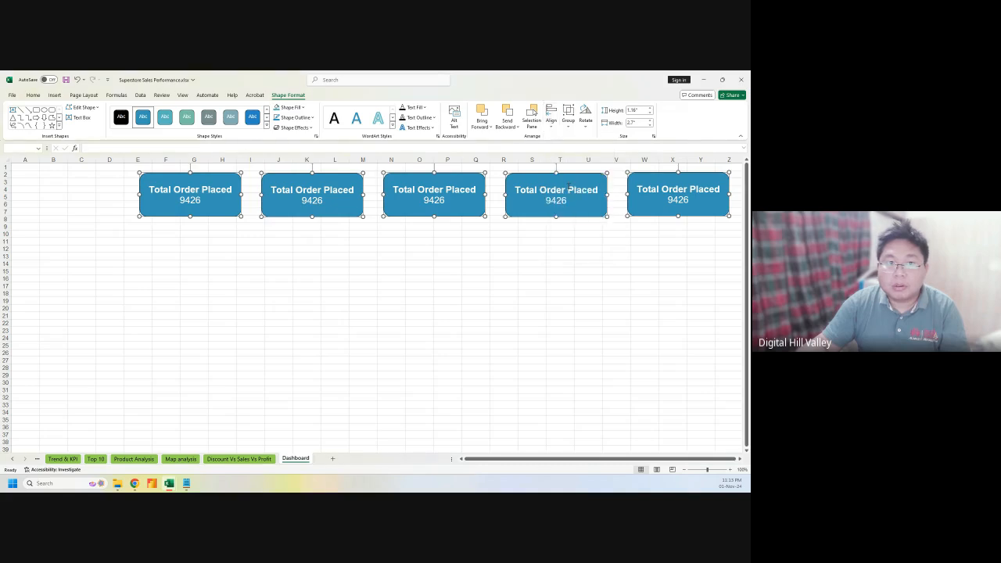
{"action": "left_click_drag", "start_coordinate": [529, 178], "coordinate": [508, 180]}
{"action": "left_click", "coordinate": [176, 347]}
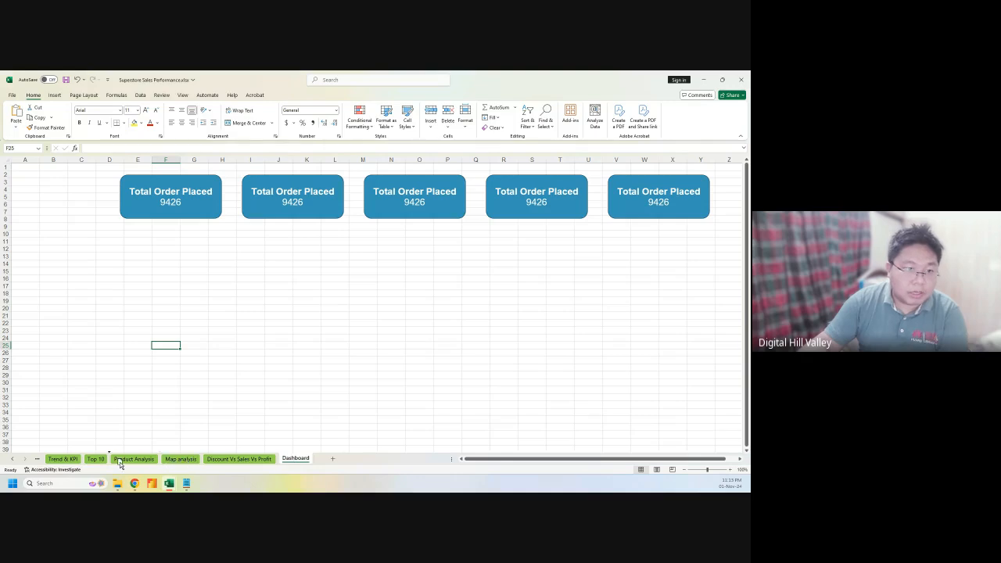
Move the Dashboard tab after Trend & KPI and copy the Average of Delivery Time header and value
{"action": "left_click_drag", "start_coordinate": [87, 462], "coordinate": [88, 463]}
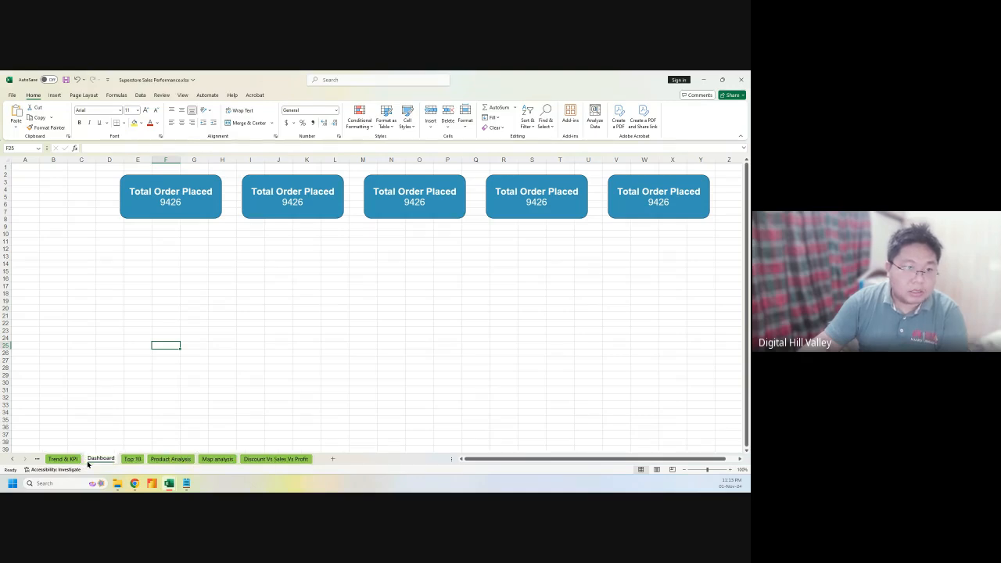
{"action": "left_click", "coordinate": [66, 459]}
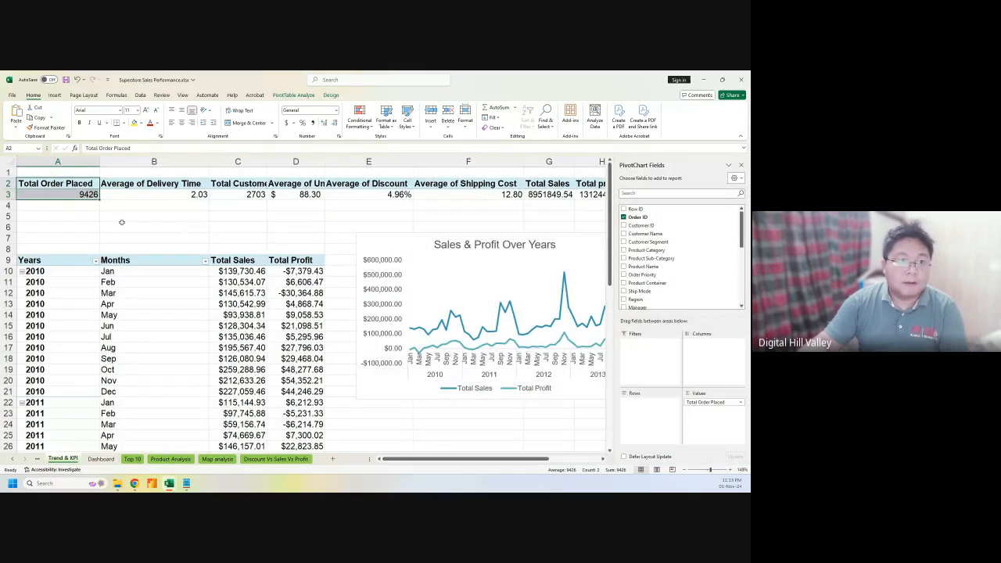
{"action": "left_click_drag", "start_coordinate": [160, 183], "coordinate": [156, 194]}
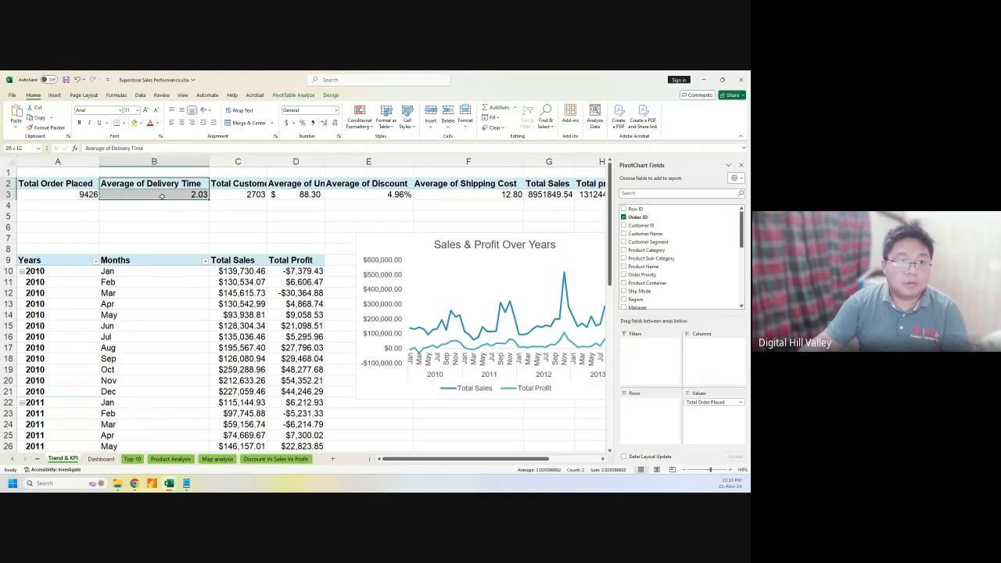
{"action": "key", "text": "ctrl+c"}
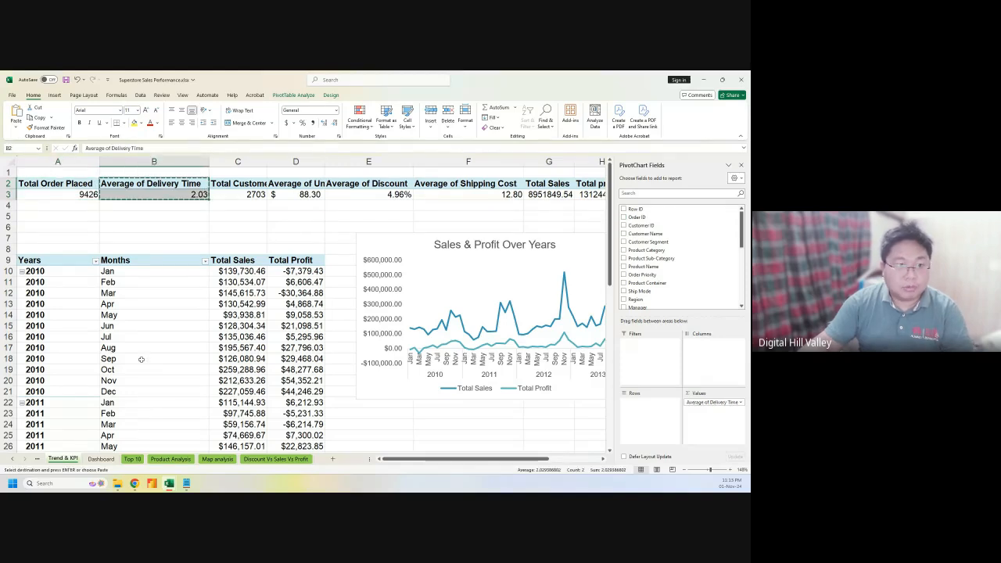
Paste Average of Delivery Time into the second card, keeping its formatting, with 2.03 on its own line
{"action": "left_click", "coordinate": [100, 459]}
{"action": "left_click", "coordinate": [292, 194]}
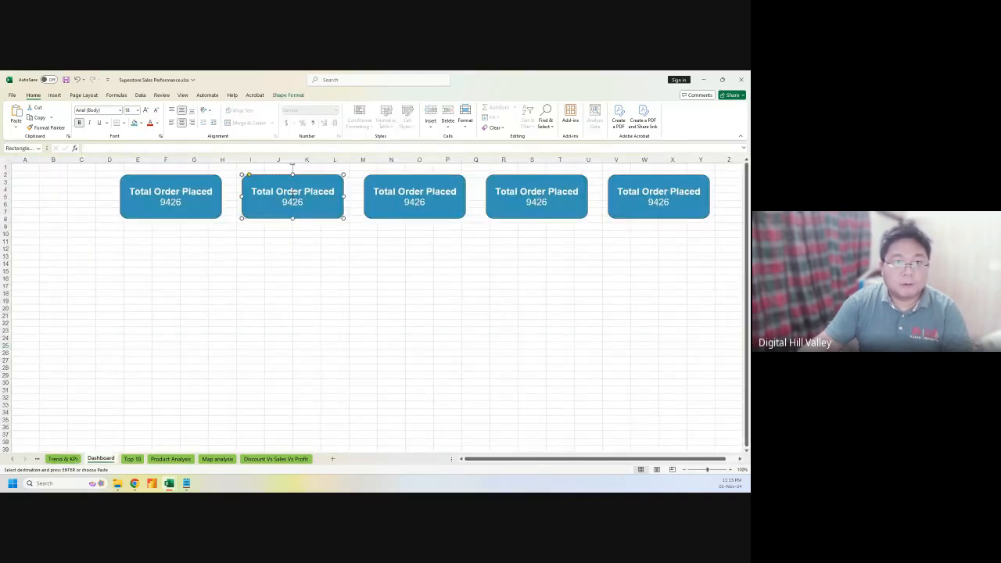
{"action": "key", "text": "ctrl+a"}
{"action": "key", "text": "ctrl+v"}
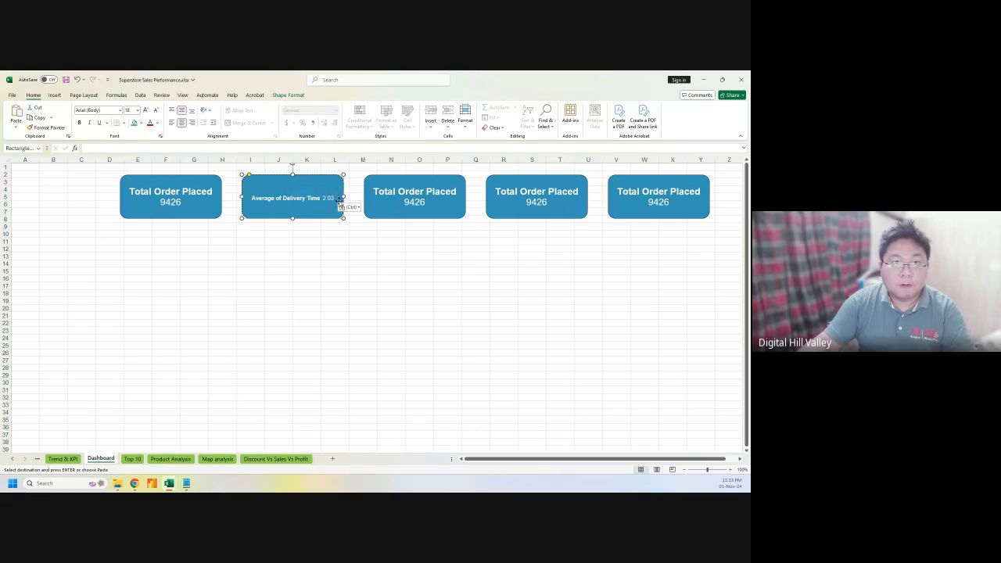
{"action": "left_click", "coordinate": [348, 206]}
{"action": "left_click", "coordinate": [368, 231]}
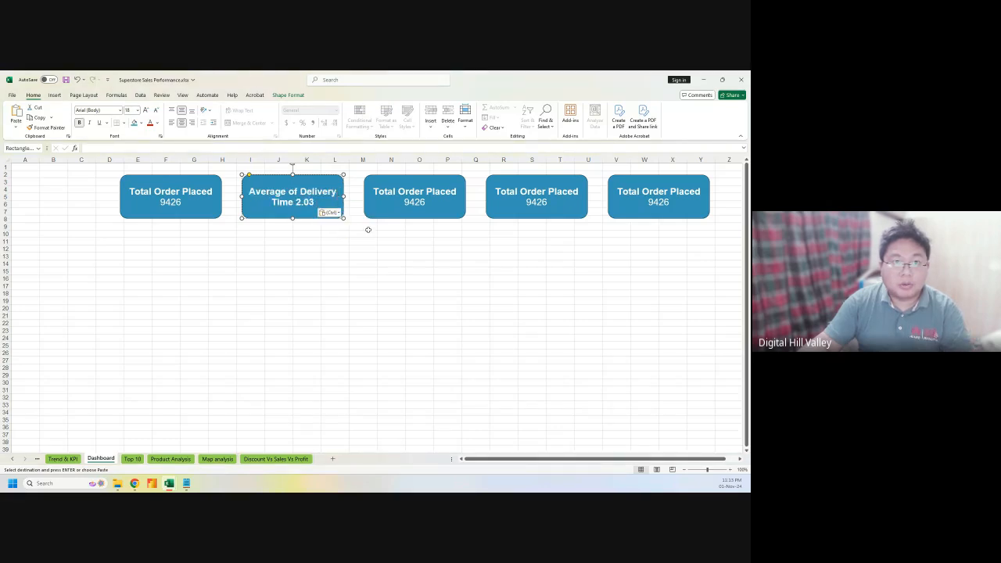
{"action": "left_click", "coordinate": [295, 203]}
{"action": "key", "text": "Return"}
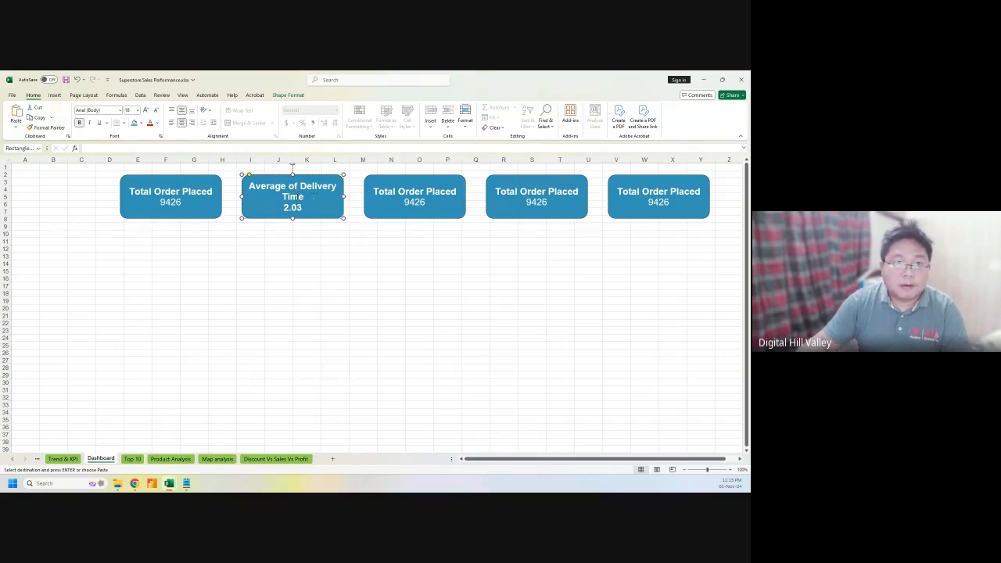
Set the Average of Delivery Time label to font size 14
{"action": "left_click_drag", "start_coordinate": [313, 197], "coordinate": [251, 187]}
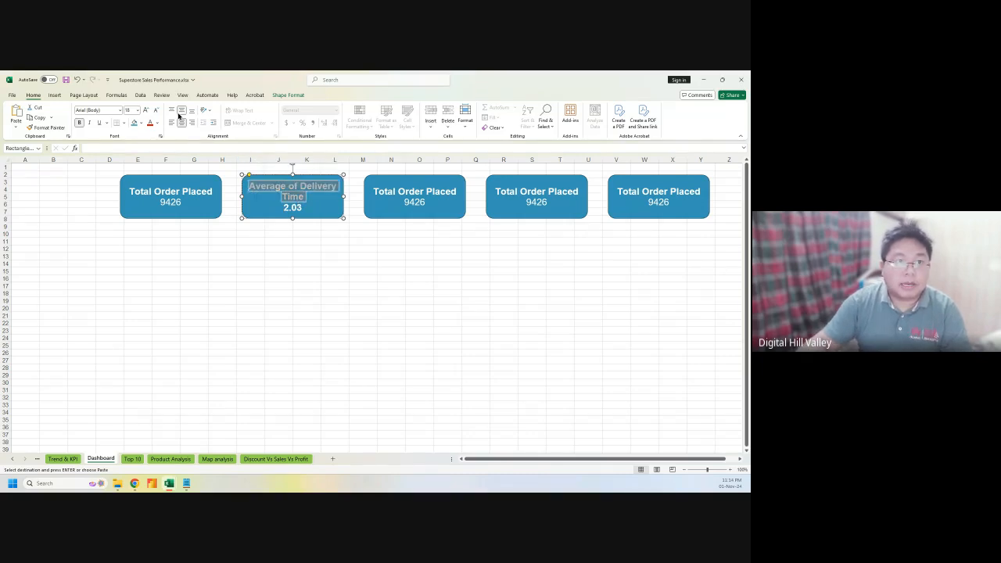
{"action": "left_click", "coordinate": [155, 111]}
{"action": "left_click", "coordinate": [155, 111]}
{"action": "left_click", "coordinate": [155, 110]}
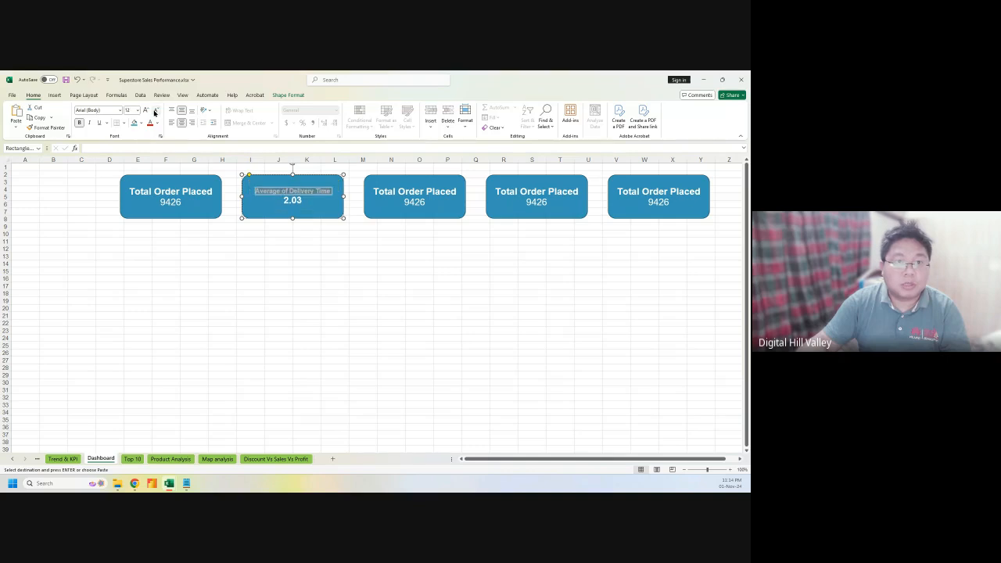
{"action": "left_click", "coordinate": [143, 111]}
{"action": "left_click", "coordinate": [144, 110]}
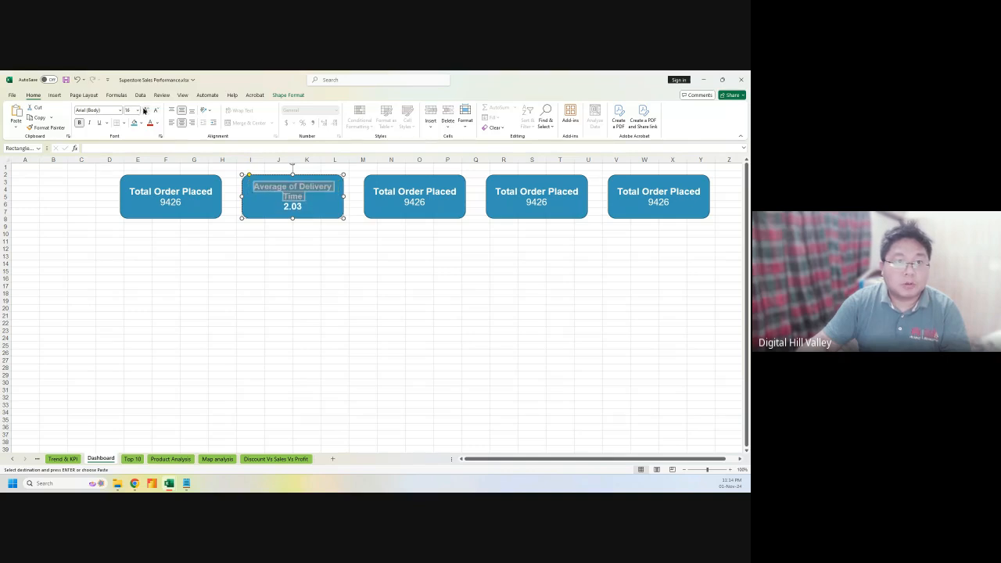
{"action": "left_click", "coordinate": [154, 110]}
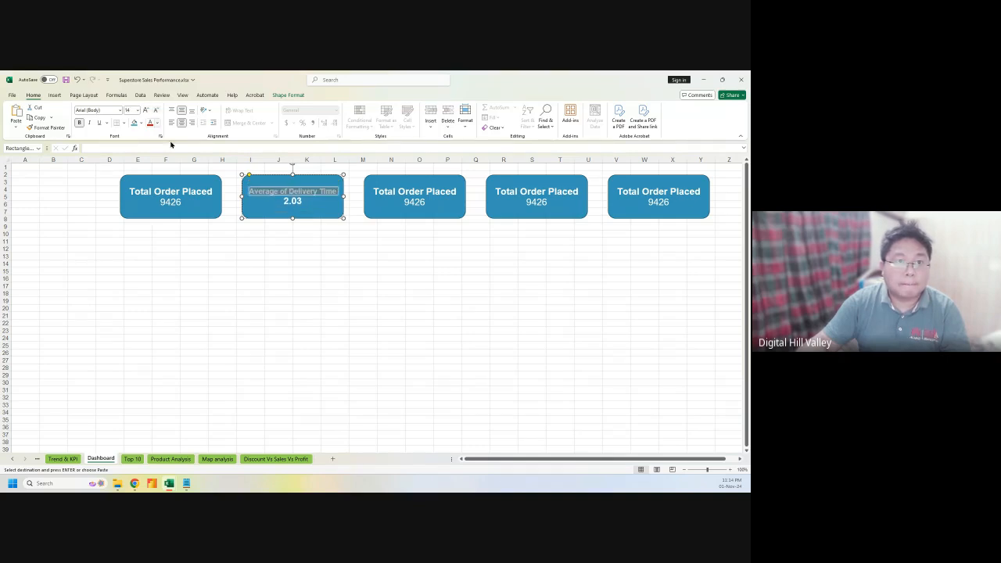
{"action": "left_click", "coordinate": [256, 292]}
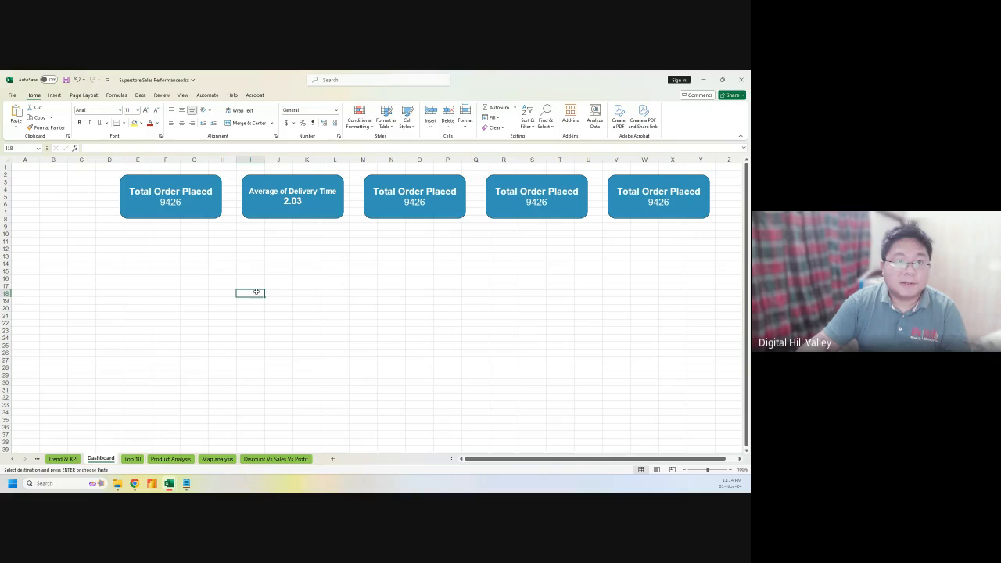
{"action": "left_click", "coordinate": [306, 317]}
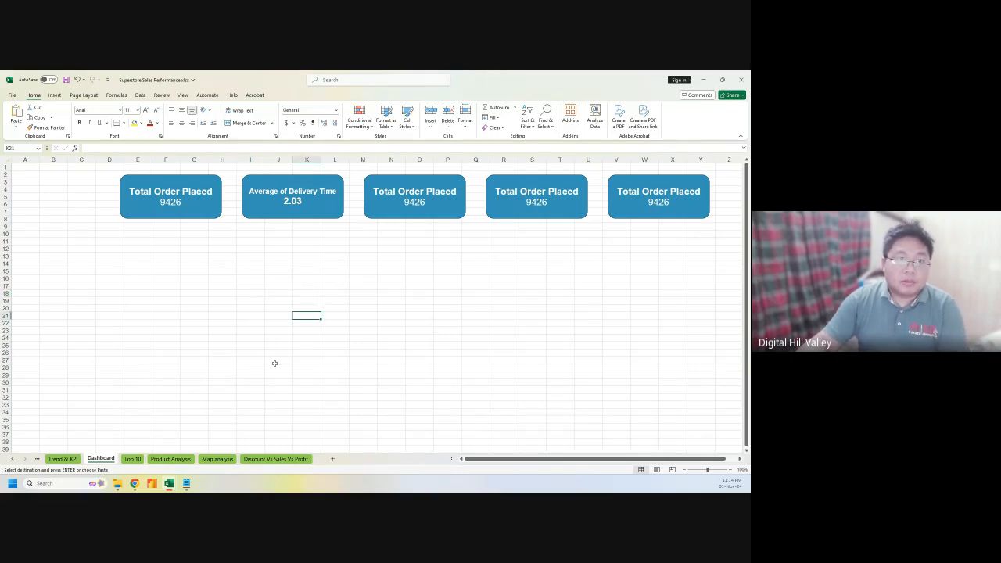
Copy the Total Sales header and value from the Trend & KPI sheet
{"action": "left_click", "coordinate": [76, 461]}
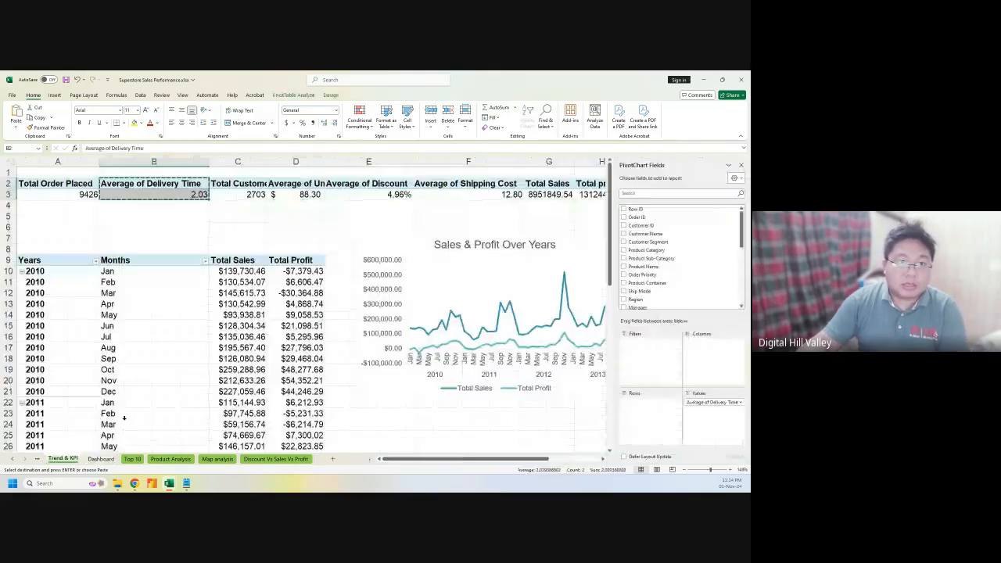
{"action": "left_click", "coordinate": [246, 182]}
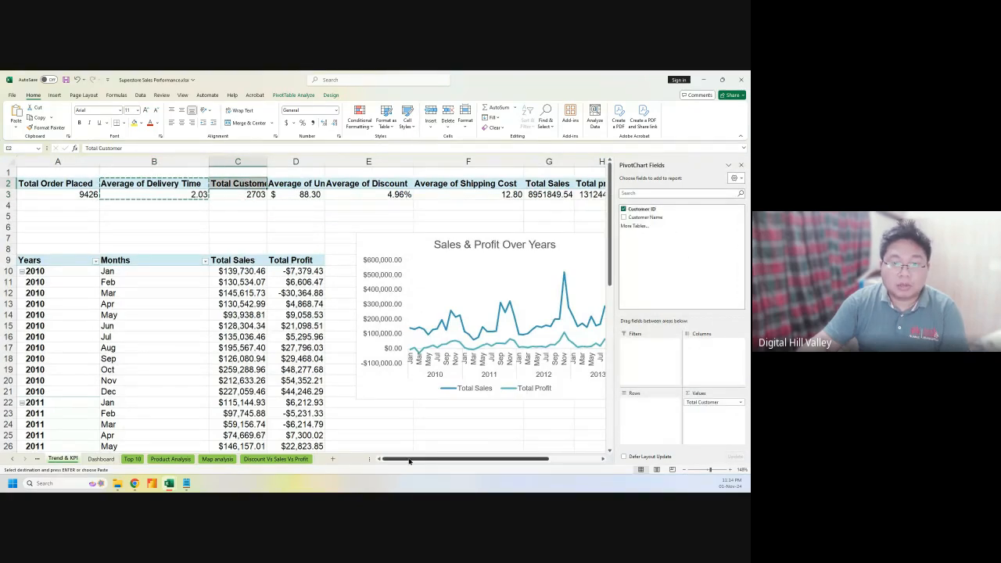
{"action": "left_click_drag", "start_coordinate": [413, 459], "coordinate": [476, 462]}
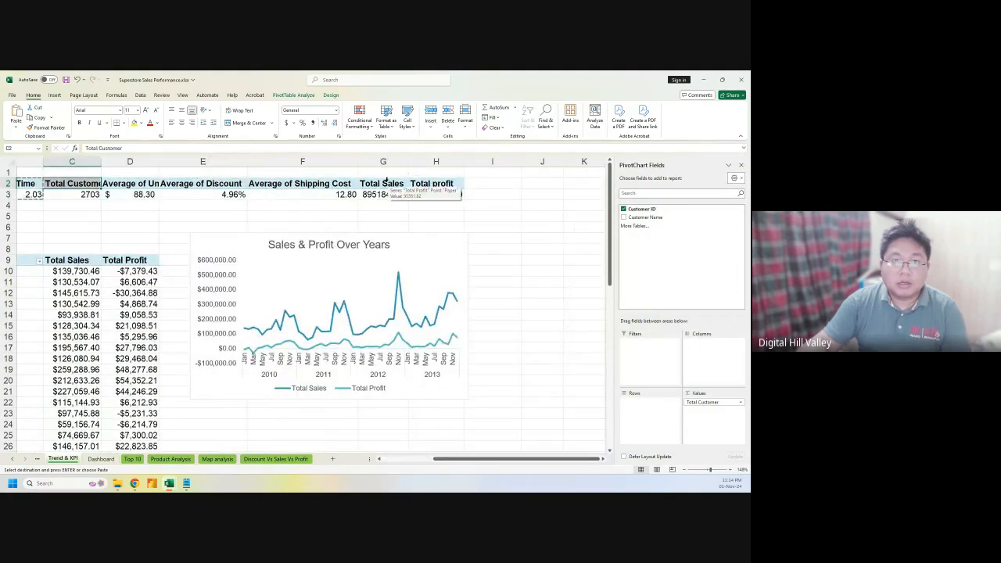
{"action": "left_click", "coordinate": [346, 184]}
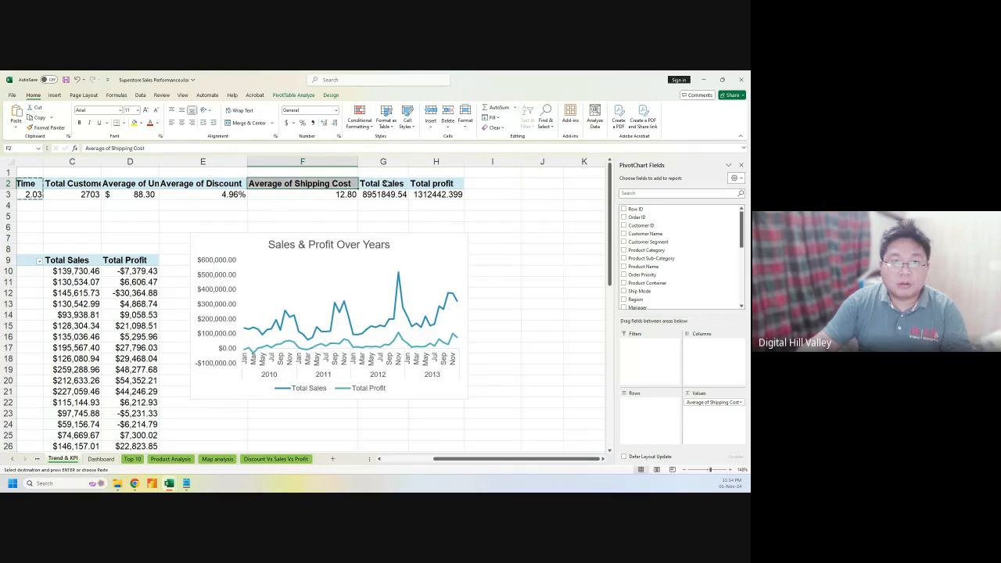
{"action": "left_click", "coordinate": [384, 181]}
{"action": "left_click_drag", "start_coordinate": [384, 183], "coordinate": [385, 194]}
{"action": "key", "text": "ctrl+c"}
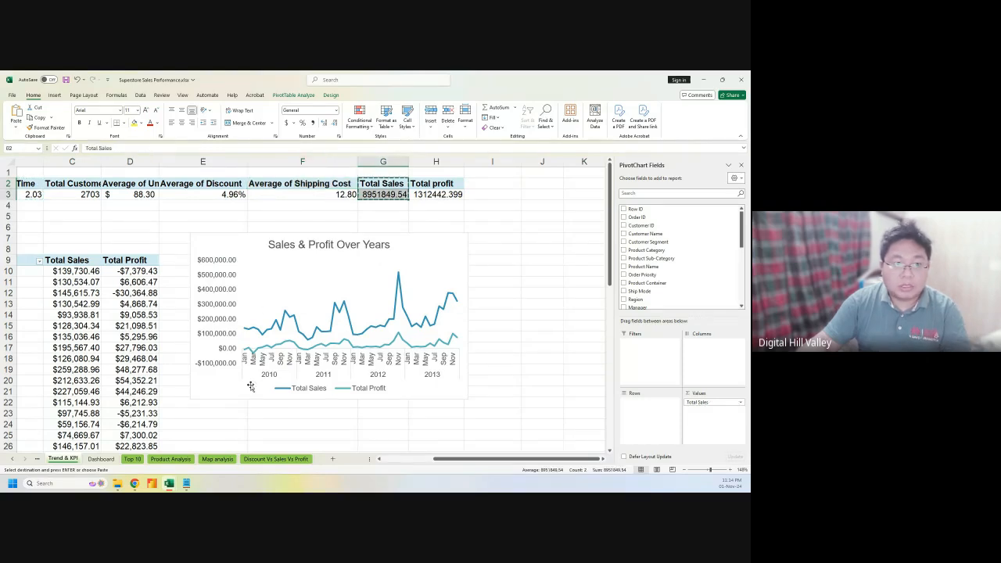
Replace the third Dashboard card's text with Total Sales 8951849.54 using Keep Text Only
{"action": "left_click", "coordinate": [100, 459]}
{"action": "left_click", "coordinate": [419, 202]}
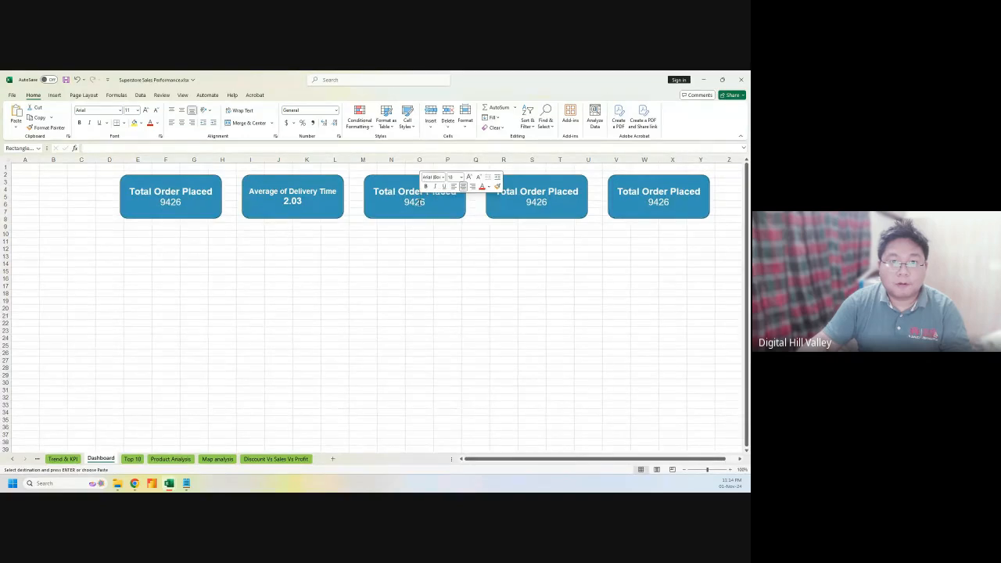
{"action": "left_click", "coordinate": [417, 192]}
{"action": "left_click", "coordinate": [412, 193]}
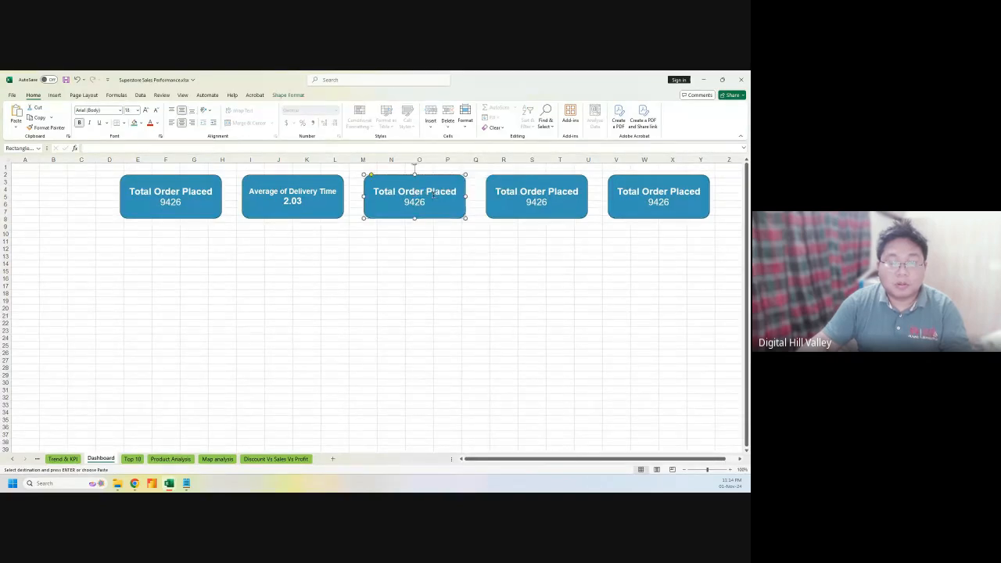
{"action": "key", "text": "ctrl+a"}
{"action": "key", "text": "ctrl+v"}
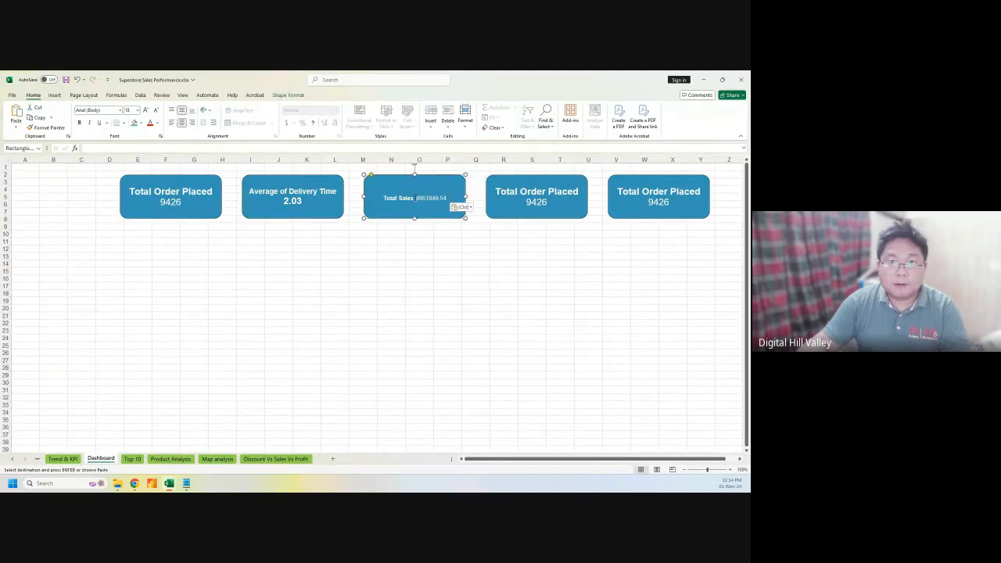
{"action": "left_click", "coordinate": [467, 208]}
{"action": "left_click", "coordinate": [479, 230]}
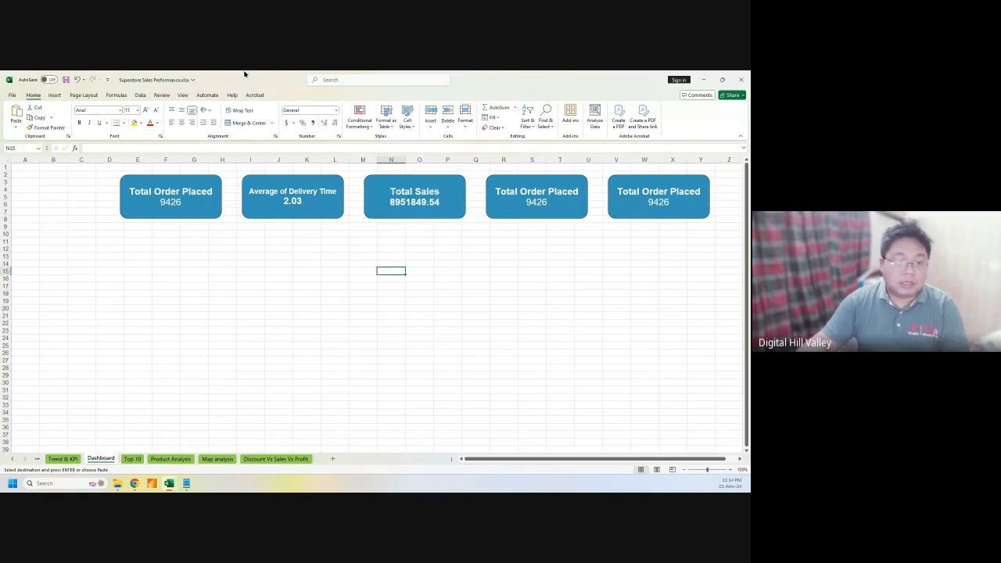
Copy the Total profit heading and value into the fourth Dashboard card
{"action": "left_click", "coordinate": [63, 459]}
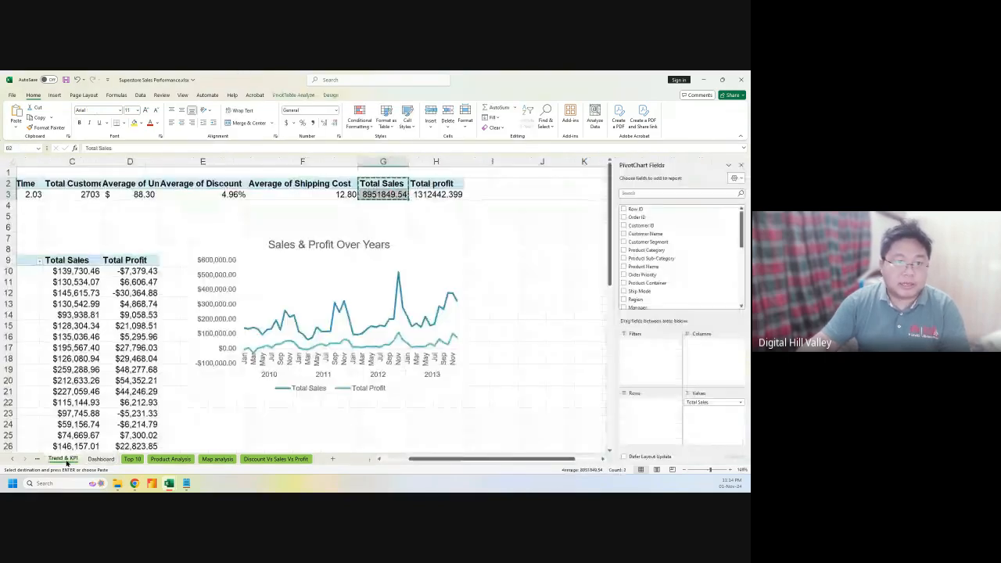
{"action": "left_click_drag", "start_coordinate": [430, 183], "coordinate": [436, 194]}
{"action": "key", "text": "ctrl+c"}
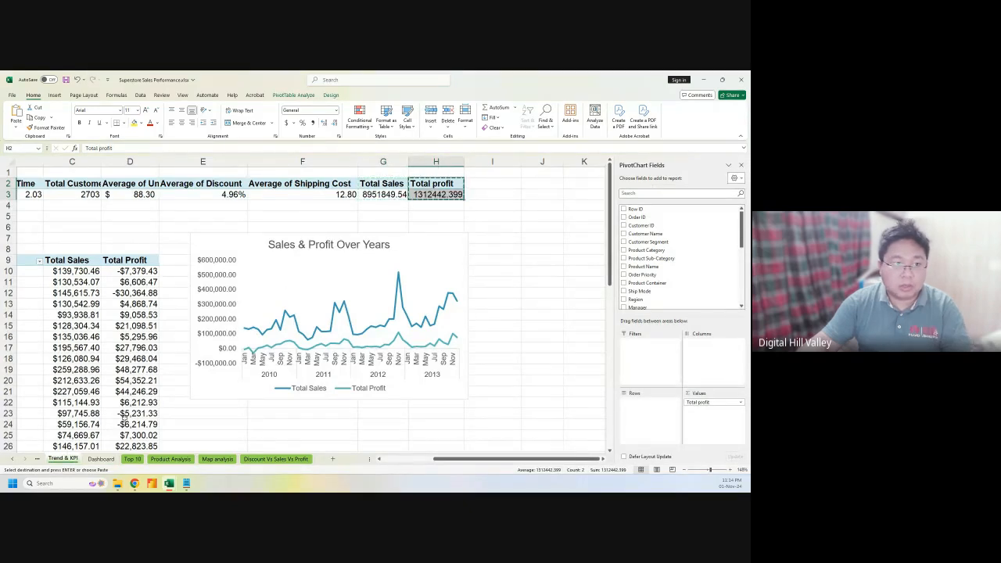
{"action": "left_click", "coordinate": [105, 459]}
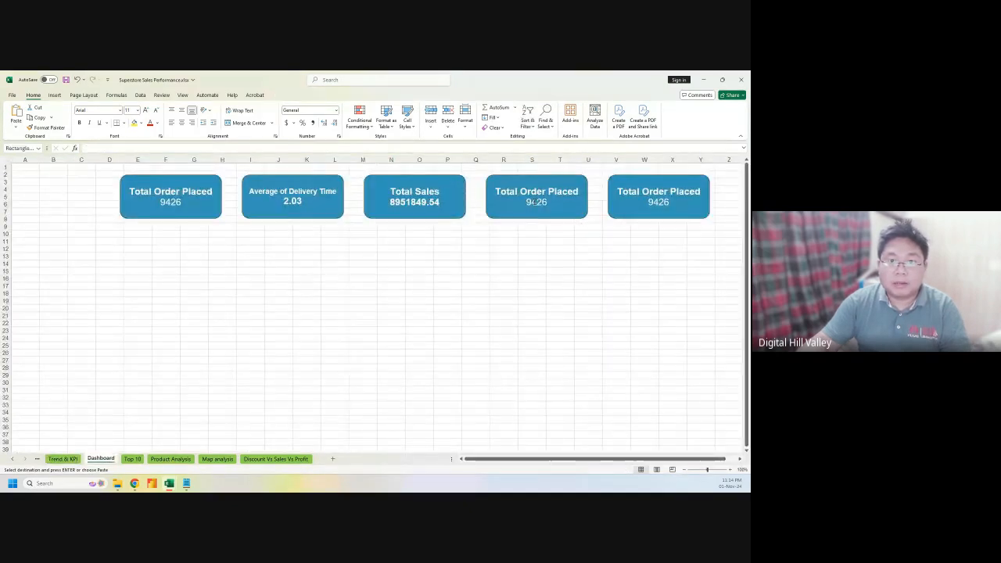
{"action": "left_click", "coordinate": [534, 203]}
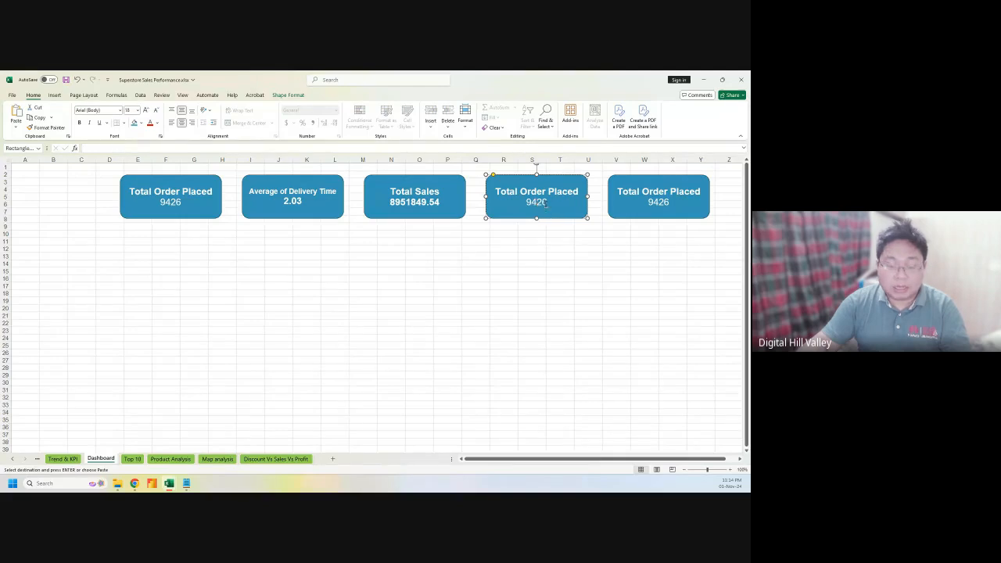
{"action": "key", "text": "ctrl+a"}
{"action": "key", "text": "ctrl+v"}
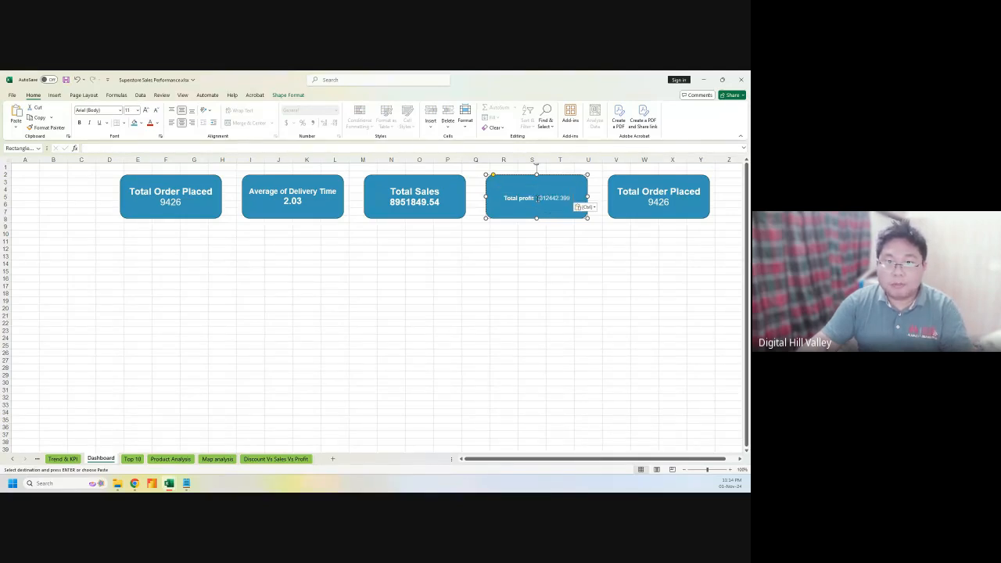
Undo the manual line edits and re-paste Total profit 1312442.39 as text only
{"action": "key", "text": "Return"}
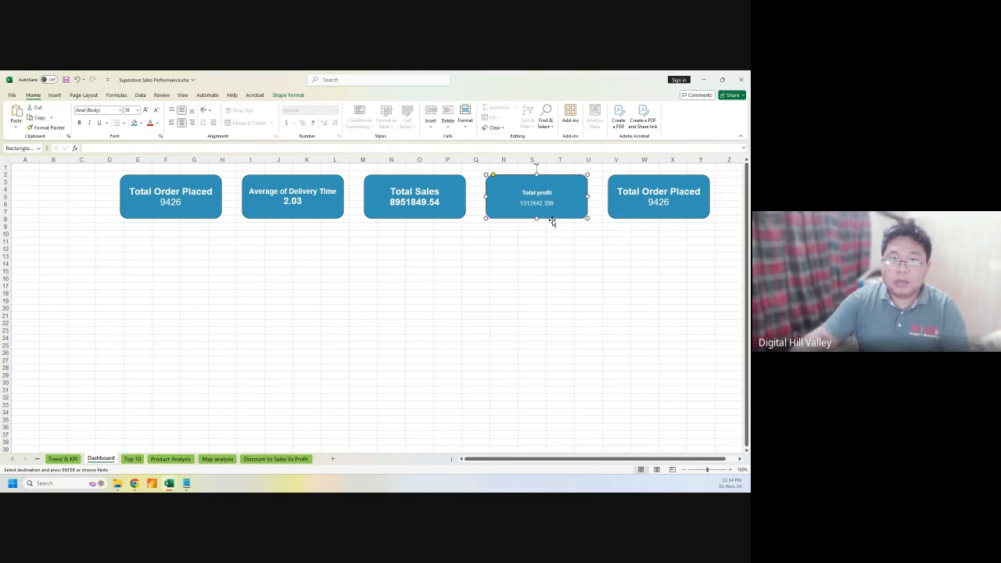
{"action": "key", "text": "BackSpace"}
{"action": "type", "text": ": 1312442.398"}
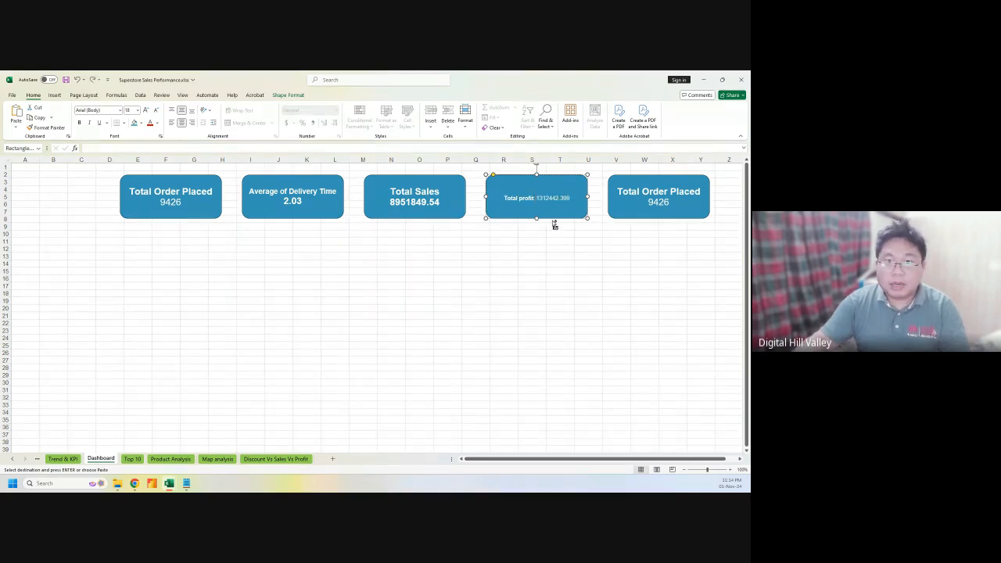
{"action": "key", "text": "ctrl+z"}
{"action": "key", "text": "ctrl+v"}
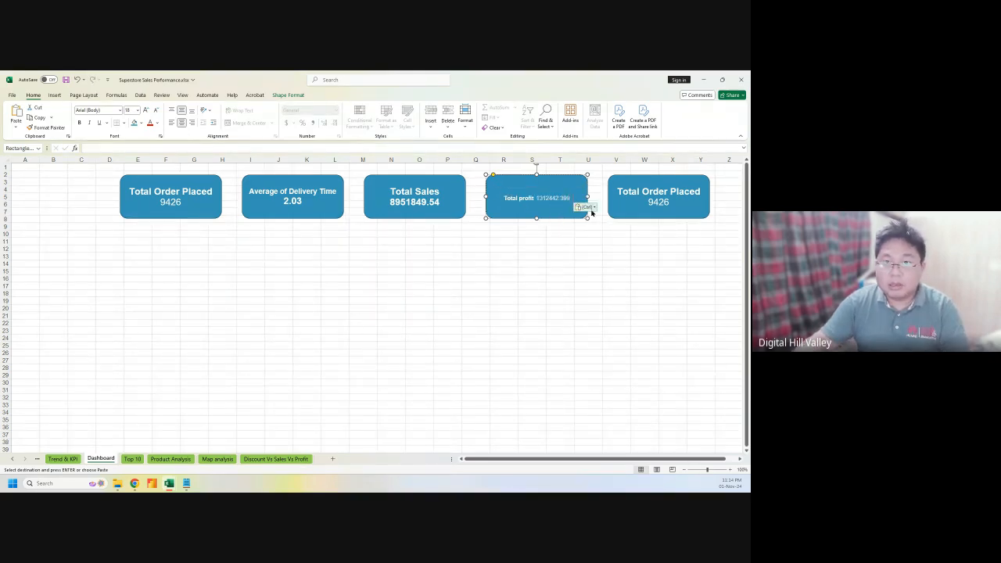
{"action": "left_click", "coordinate": [587, 207]}
{"action": "left_click", "coordinate": [603, 229]}
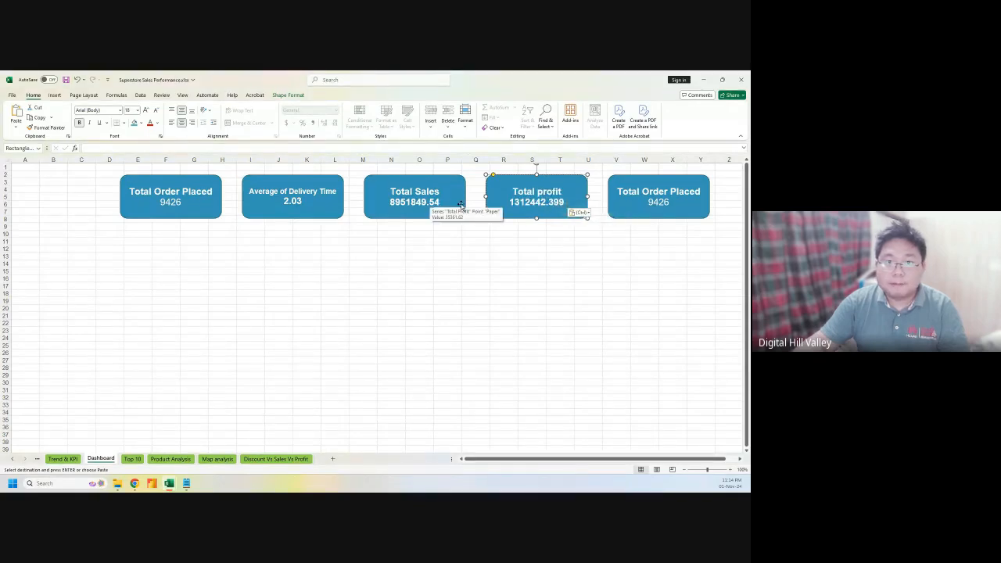
Delete the trailing 9 from the profit value and deselect the card
{"action": "left_click", "coordinate": [534, 201]}
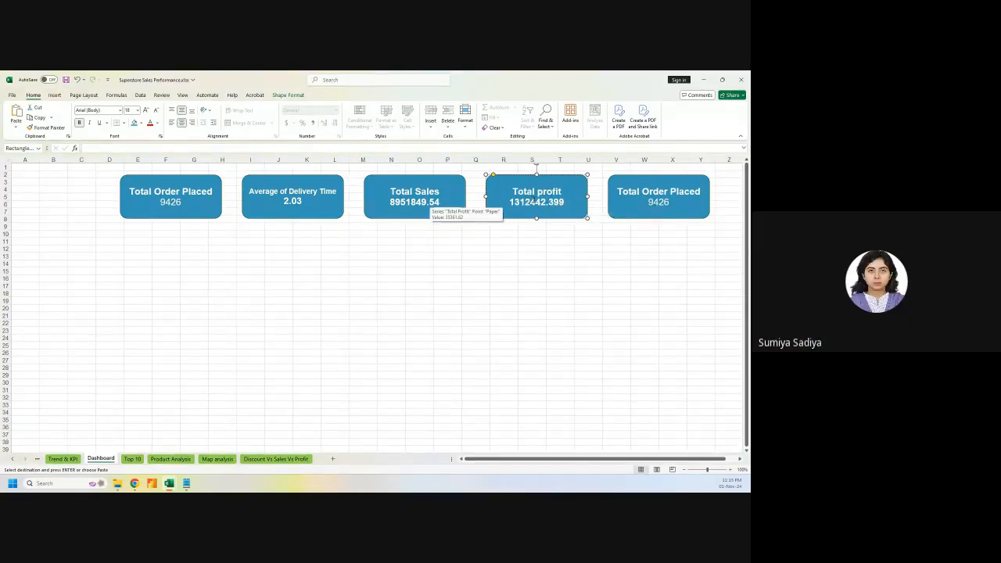
{"action": "key", "text": "BackSpace"}
{"action": "left_click", "coordinate": [505, 300]}
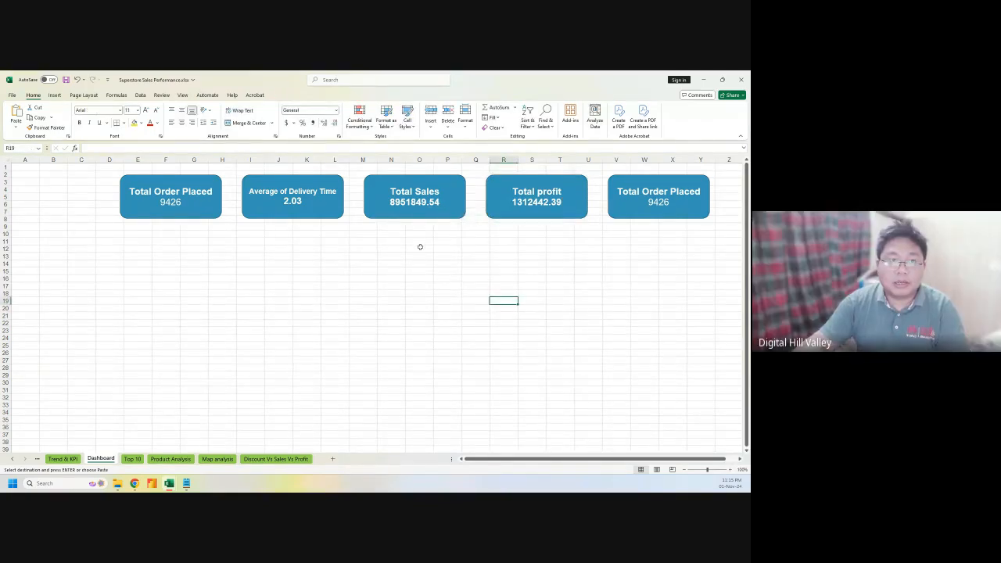
{"action": "left_click", "coordinate": [514, 202]}
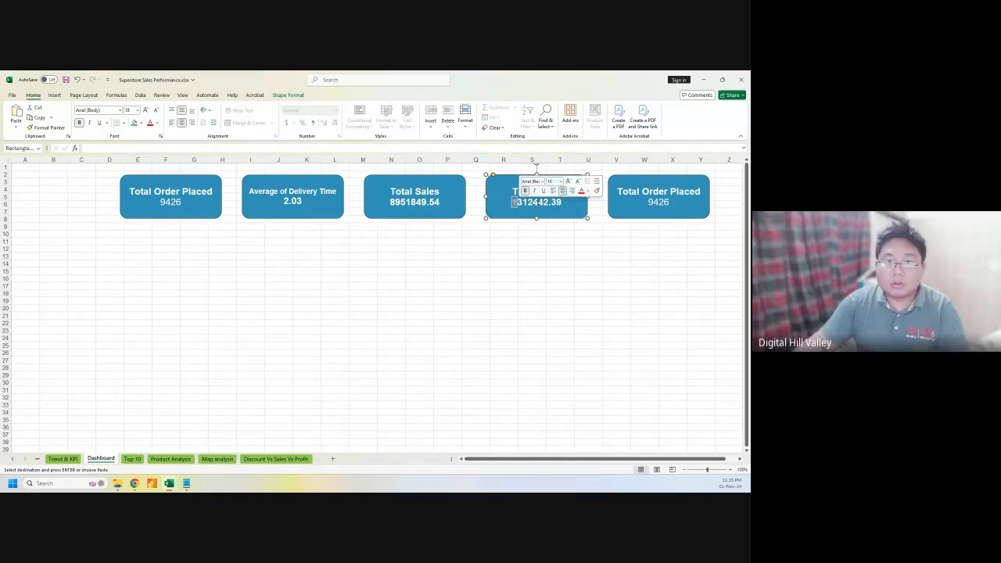
{"action": "left_click", "coordinate": [504, 256]}
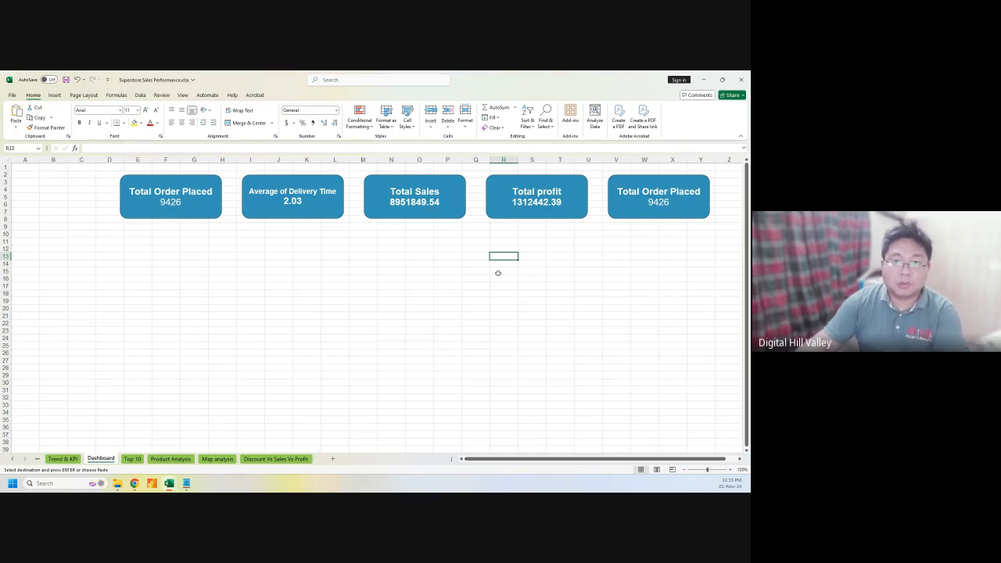
Copy the Total Customer heading and value from the Trend & KPI sheet
{"action": "left_click", "coordinate": [69, 460]}
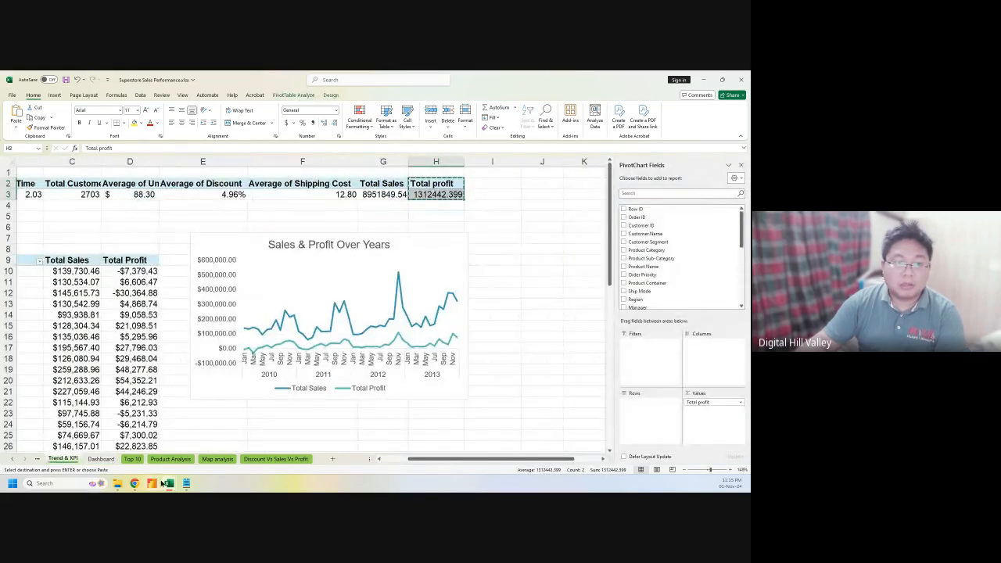
{"action": "left_click", "coordinate": [100, 458]}
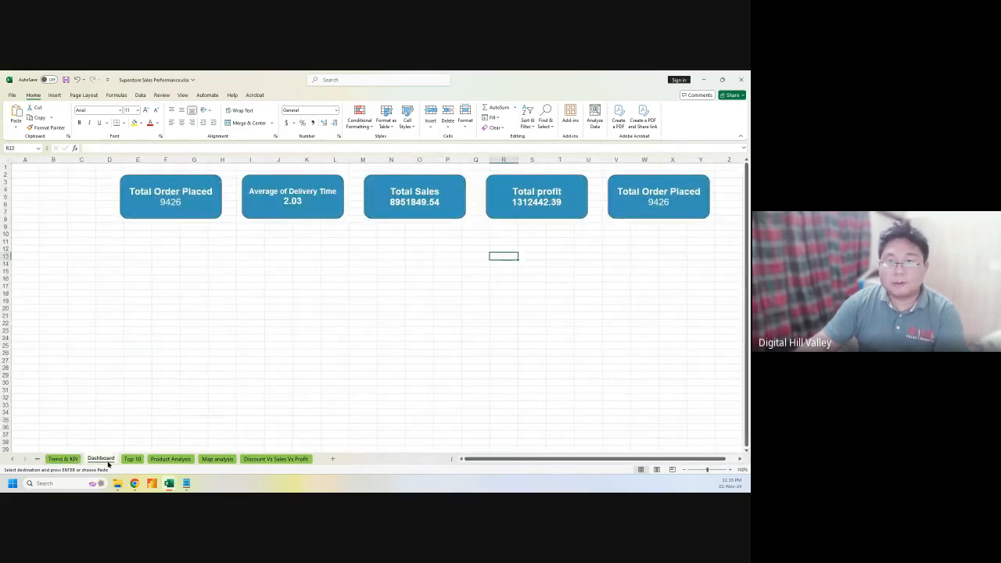
{"action": "left_click", "coordinate": [63, 459]}
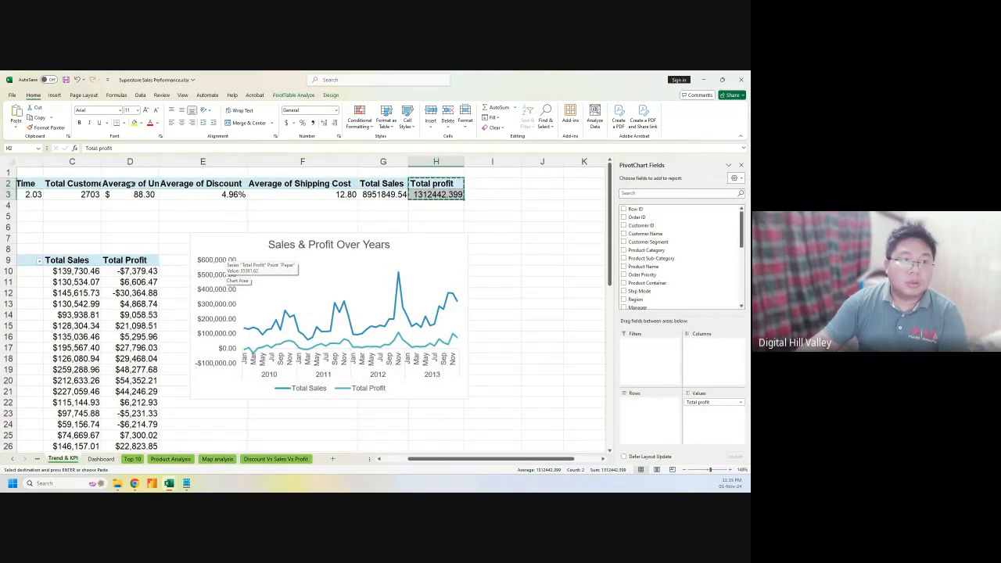
{"action": "left_click_drag", "start_coordinate": [72, 184], "coordinate": [81, 193]}
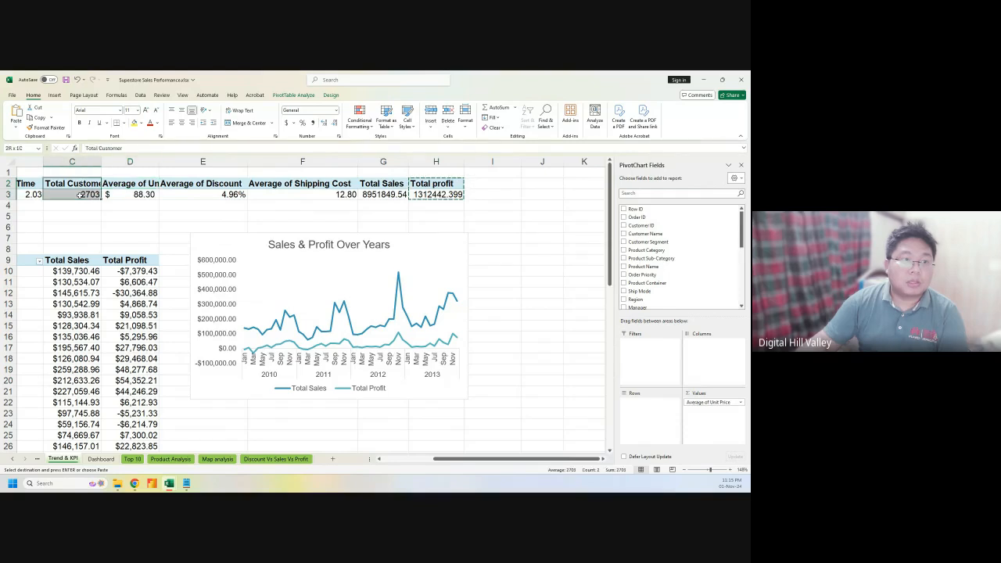
{"action": "key", "text": "ctrl+c"}
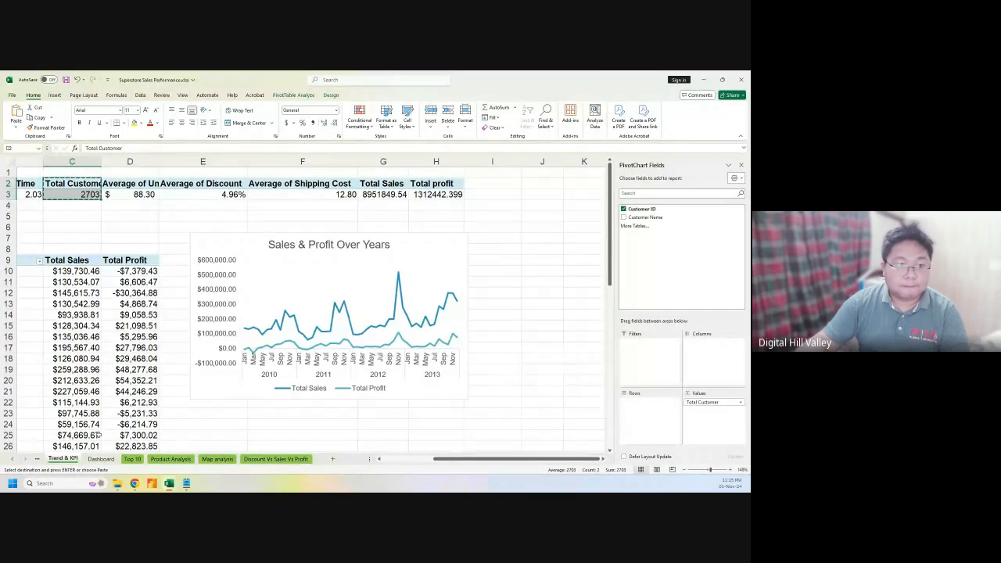
Replace the fifth Dashboard card's text with Total Customer 2703 using Keep Text Only
{"action": "left_click", "coordinate": [109, 460]}
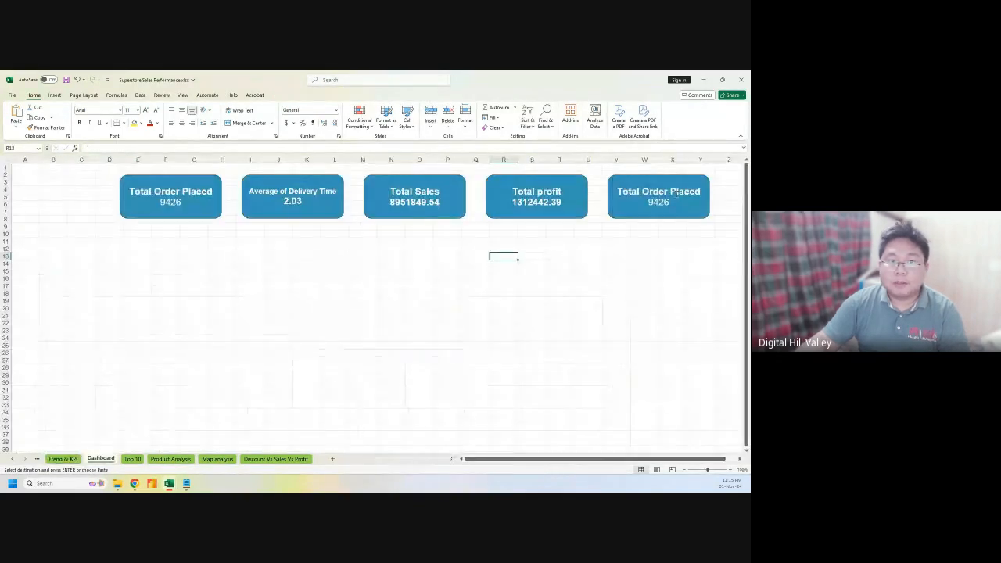
{"action": "double_click", "coordinate": [675, 197]}
{"action": "key", "text": "ctrl+a"}
{"action": "key", "text": "ctrl+v"}
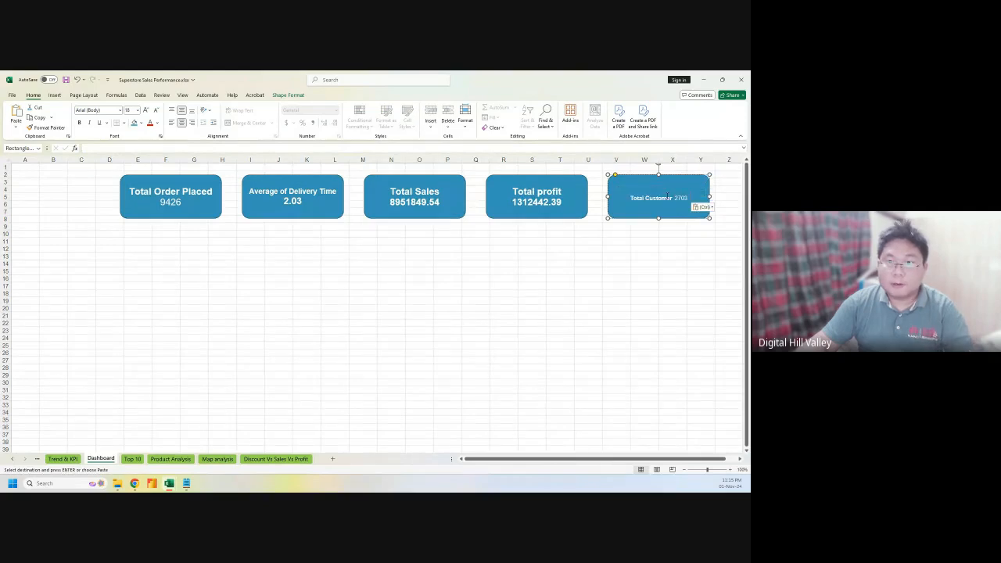
{"action": "left_click", "coordinate": [720, 229]}
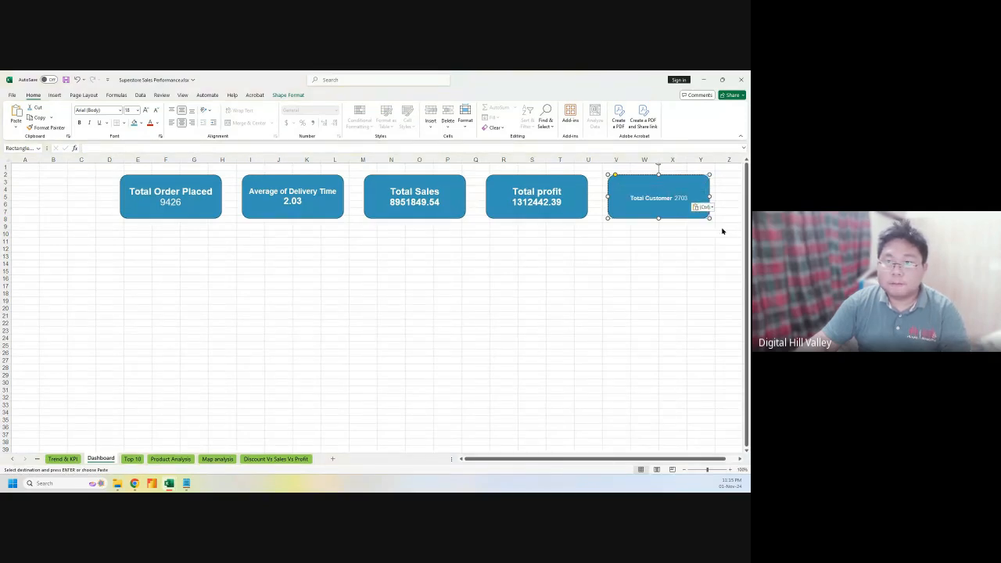
{"action": "left_click", "coordinate": [560, 293]}
{"action": "left_click", "coordinate": [536, 208]}
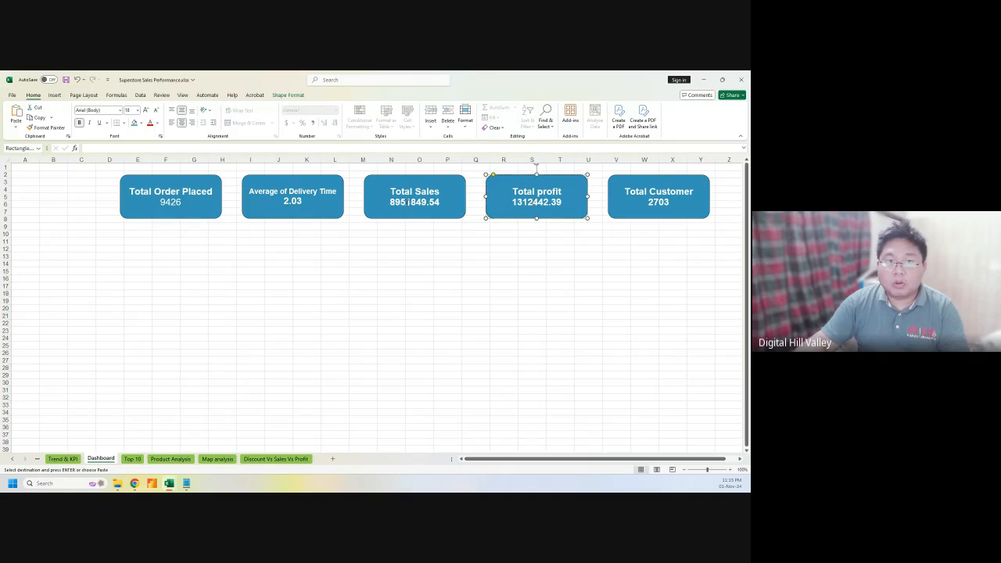
{"action": "left_click", "coordinate": [425, 202]}
Shorten the Total Sales value from 8951849.54 to 8.9M on its own line
{"action": "left_click_drag", "start_coordinate": [440, 203], "coordinate": [401, 203]}
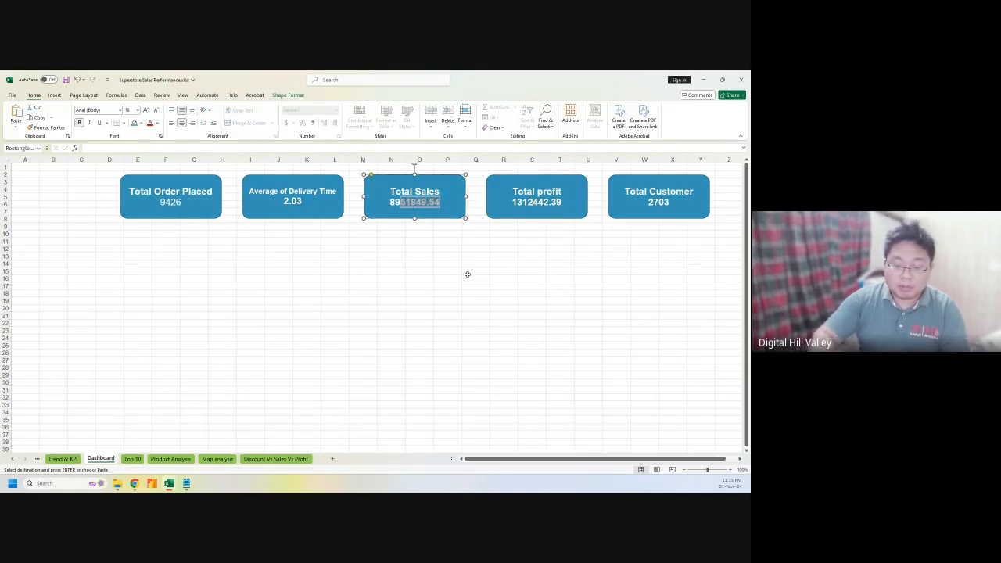
{"action": "type", "text": "M"}
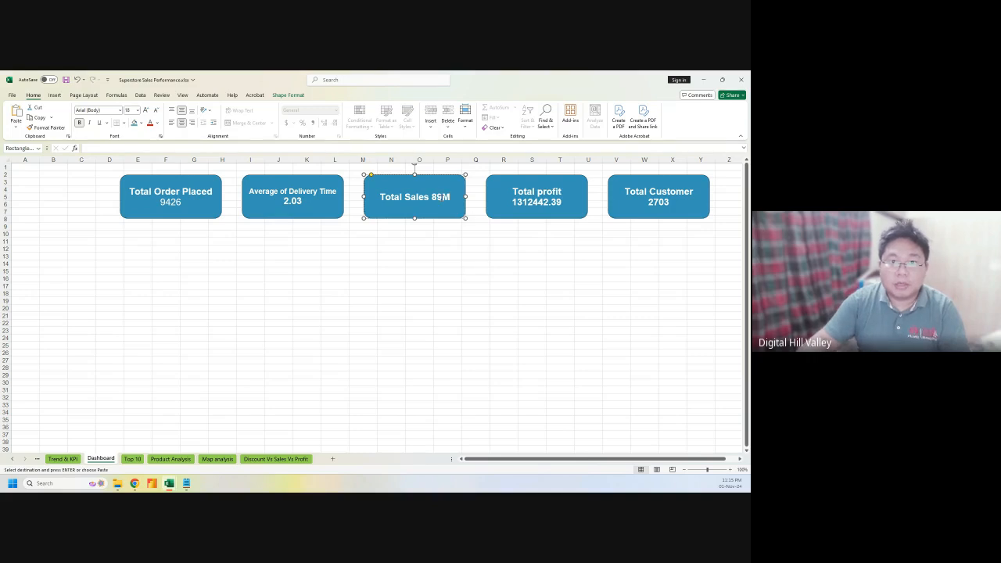
{"action": "left_click", "coordinate": [434, 196]}
{"action": "key", "text": "Return"}
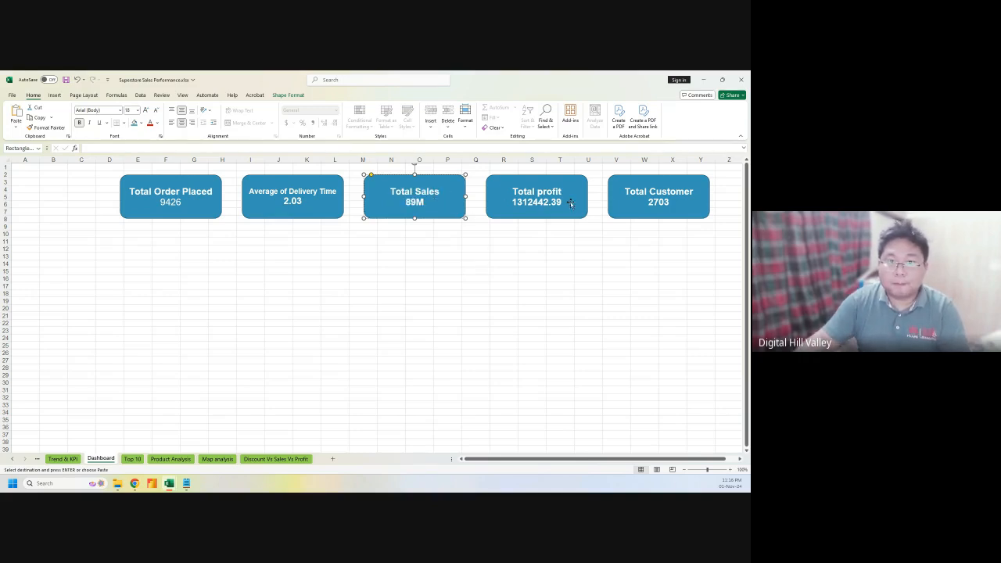
{"action": "key", "text": "ctrl+z"}
{"action": "key", "text": "ctrl+z"}
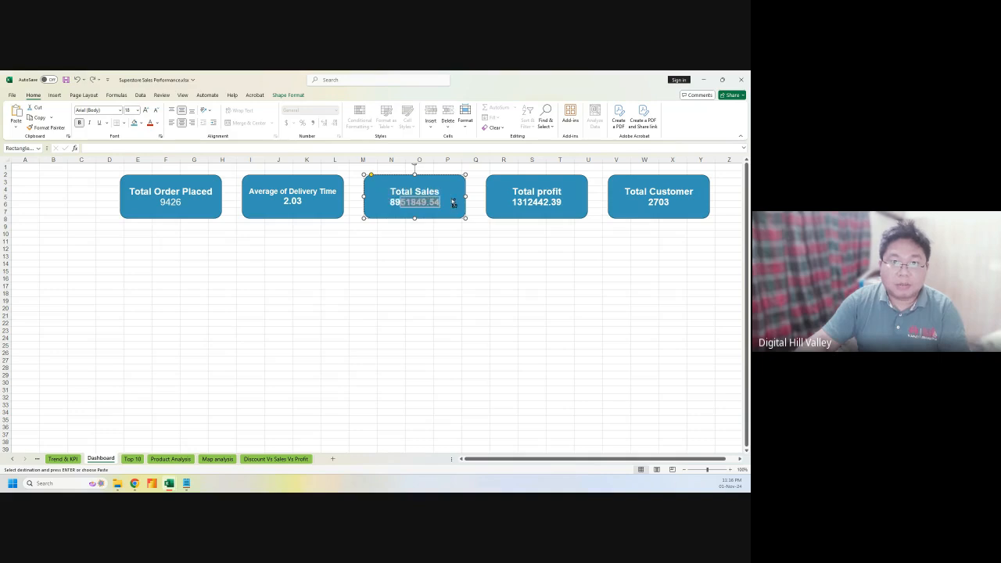
{"action": "left_click", "coordinate": [423, 202]}
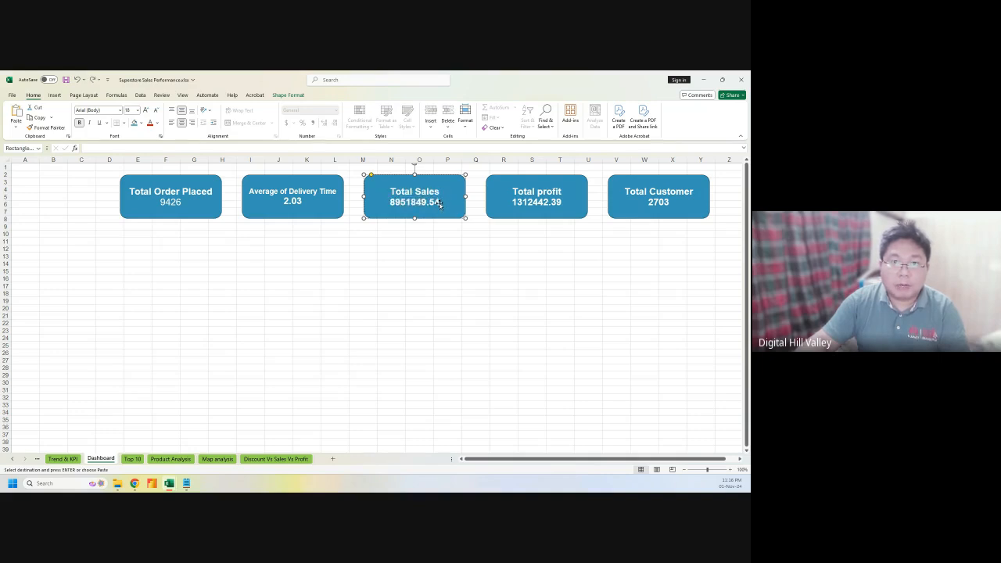
{"action": "left_click_drag", "start_coordinate": [439, 201], "coordinate": [401, 202]}
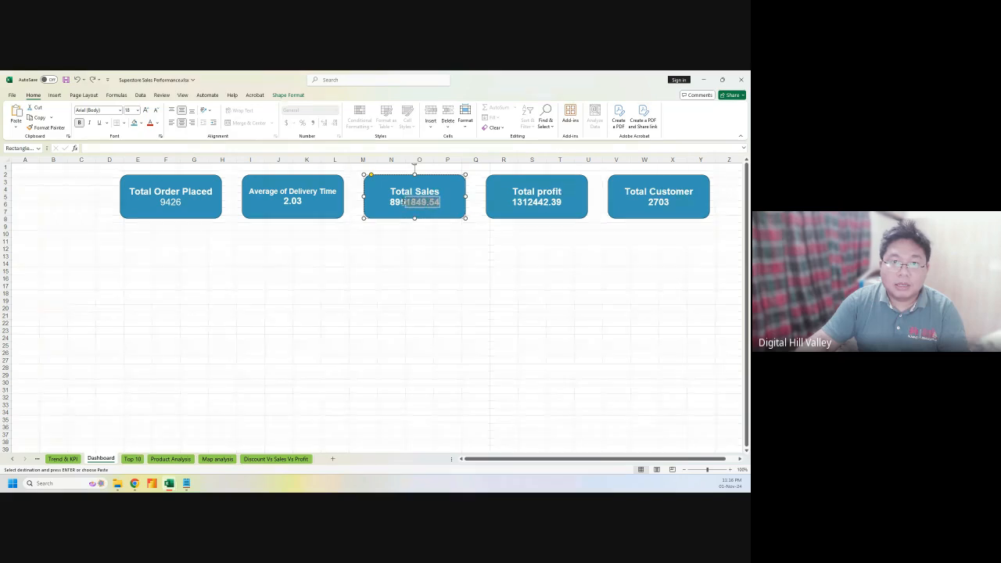
{"action": "key", "text": "BackSpace"}
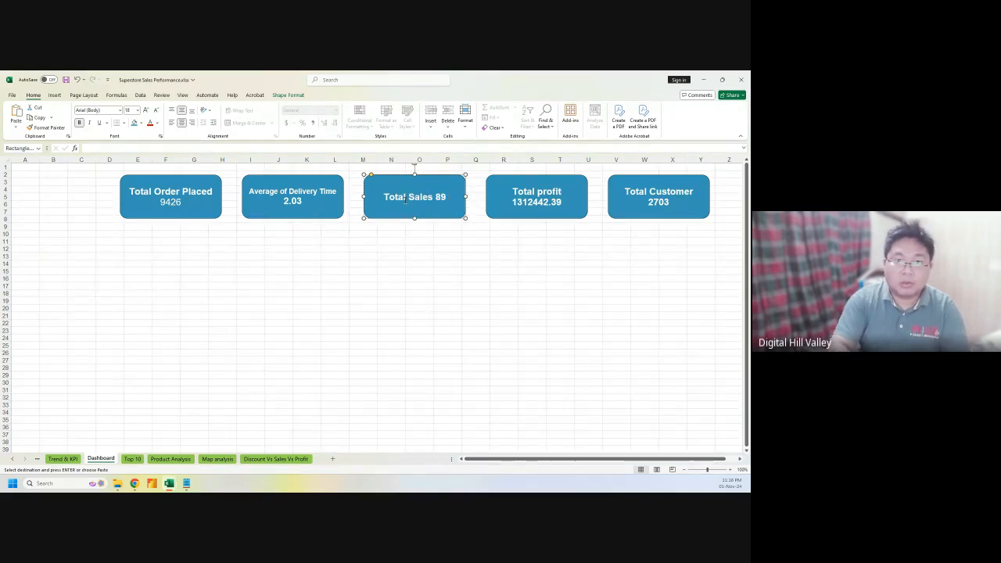
{"action": "type", "text": "M"}
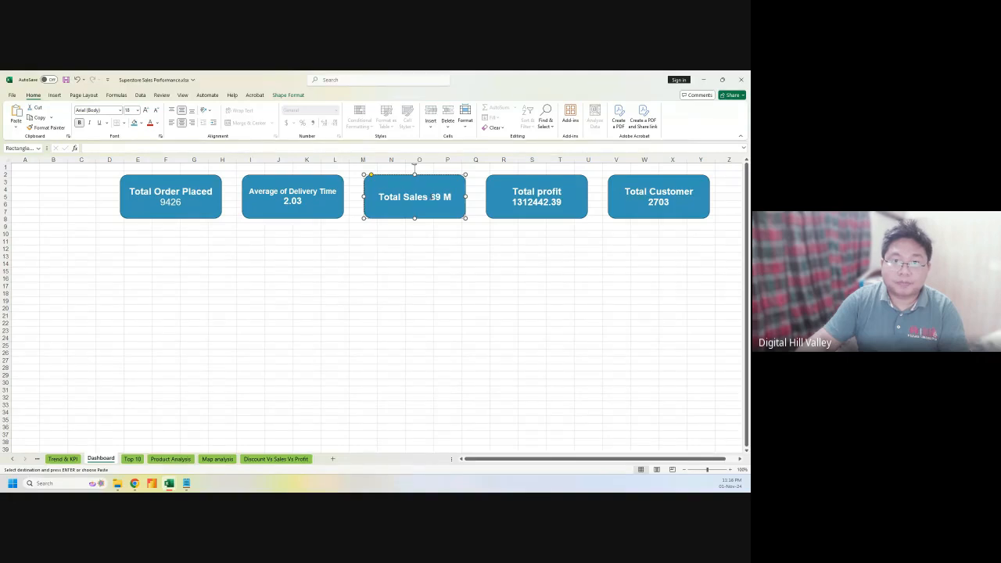
{"action": "key", "text": "Return"}
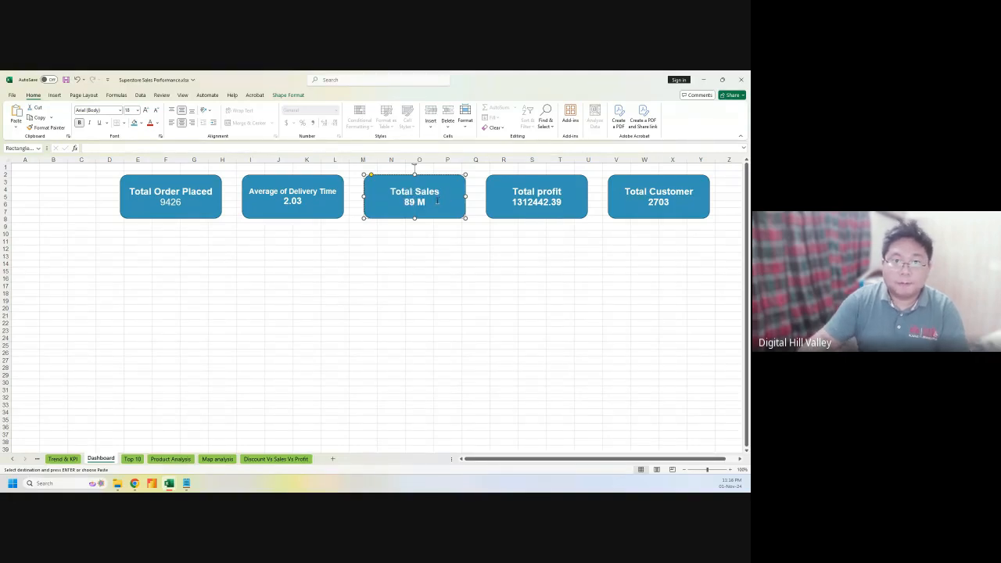
{"action": "key", "text": "BackSpace"}
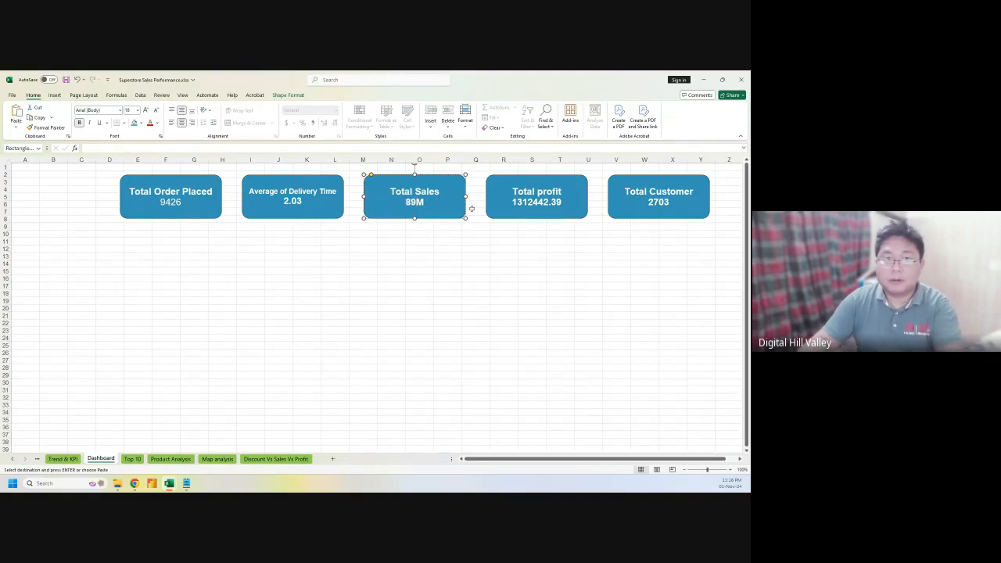
Select the value text in the Total profit card
{"action": "left_click", "coordinate": [531, 201]}
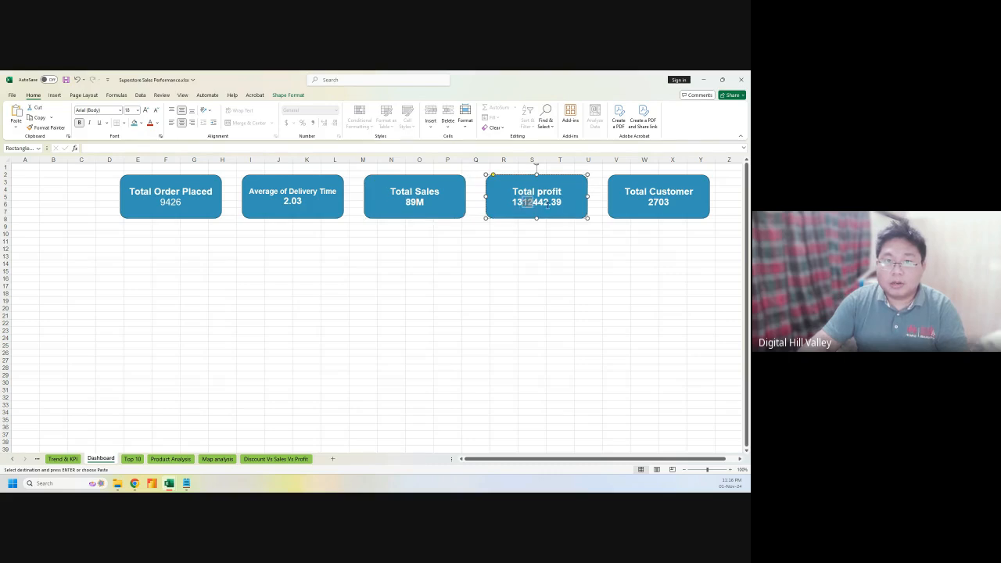
{"action": "mouse_move", "coordinate": [512, 201]}
{"action": "left_mouse_down"}
{"action": "mouse_move", "coordinate": [562, 204]}
{"action": "mouse_move", "coordinate": [512, 203]}
{"action": "left_mouse_up"}
{"action": "left_click", "coordinate": [559, 202]}
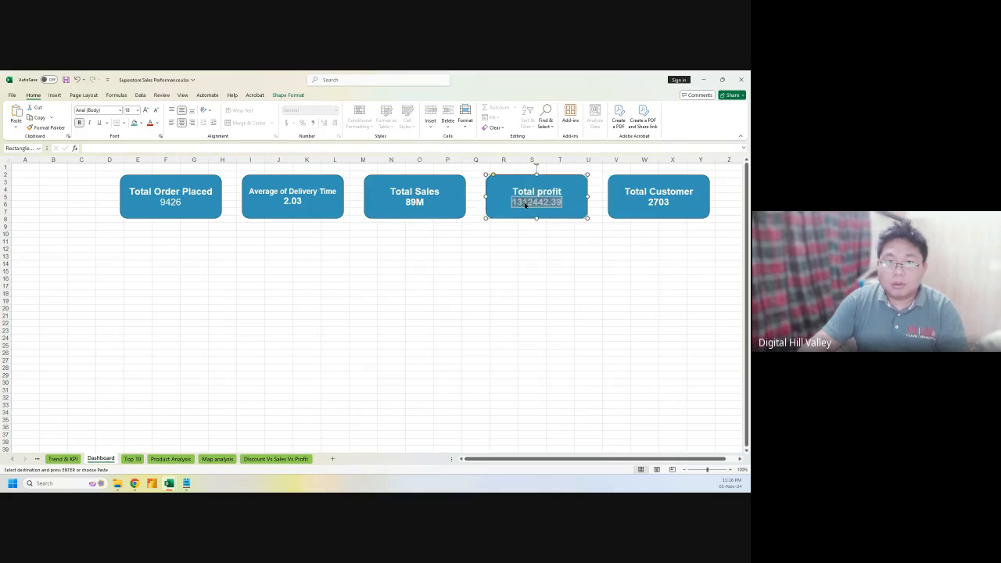
{"action": "left_click", "coordinate": [525, 203]}
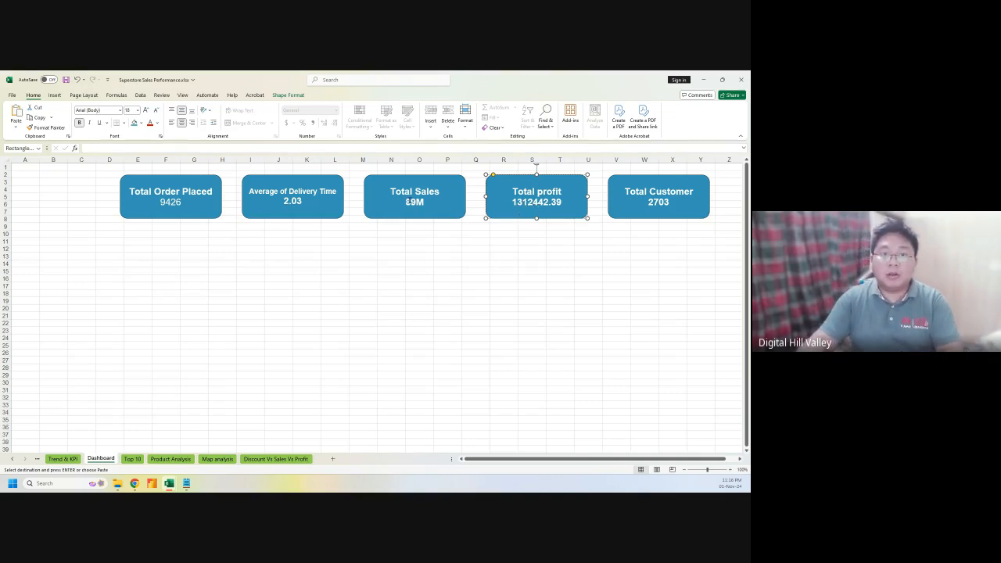
{"action": "left_click", "coordinate": [407, 202]}
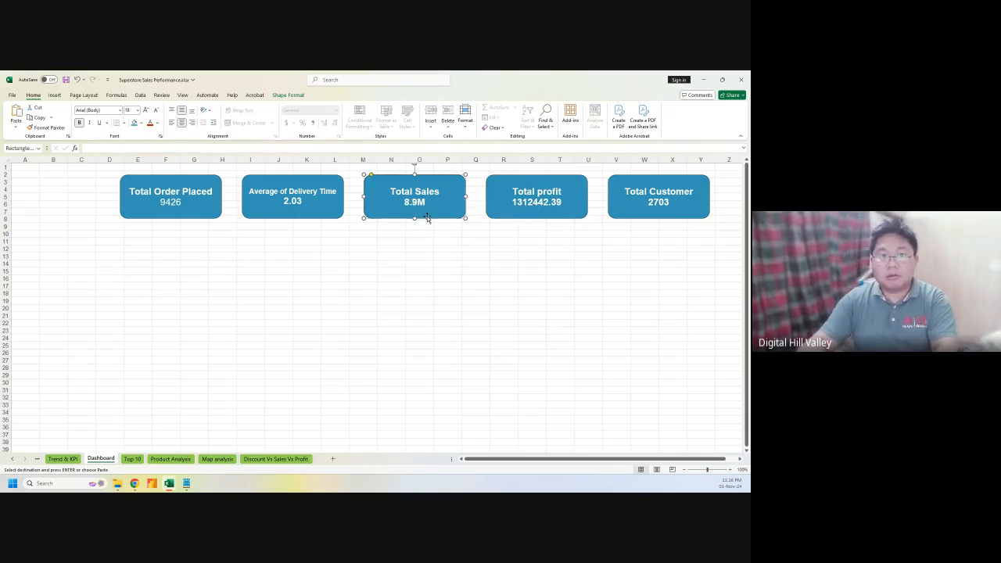
{"action": "left_click", "coordinate": [531, 202]}
Replace 1312442.39 in the Total profit card with 1.3M on its own line
{"action": "left_click_drag", "start_coordinate": [512, 202], "coordinate": [561, 202]}
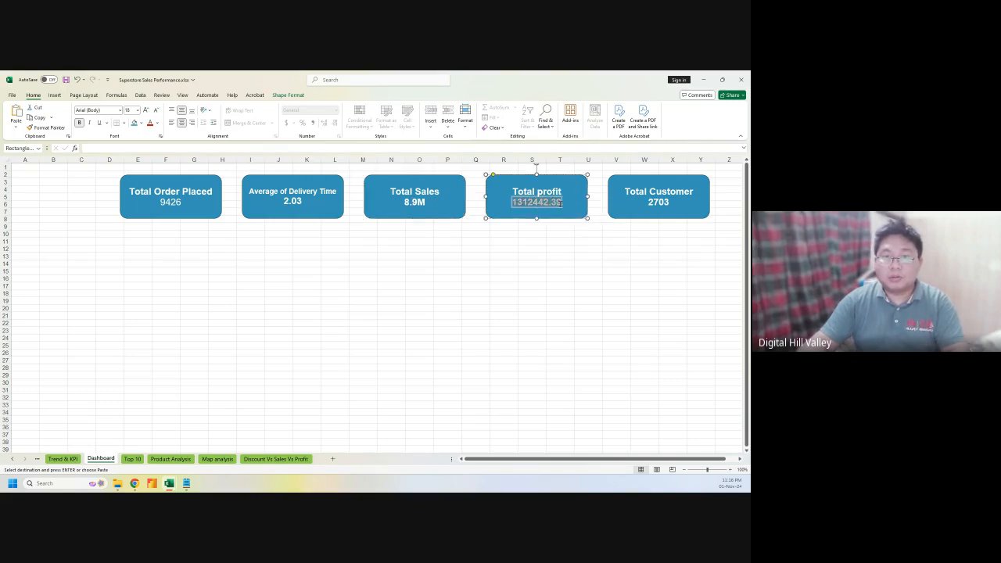
{"action": "type", "text": "1."}
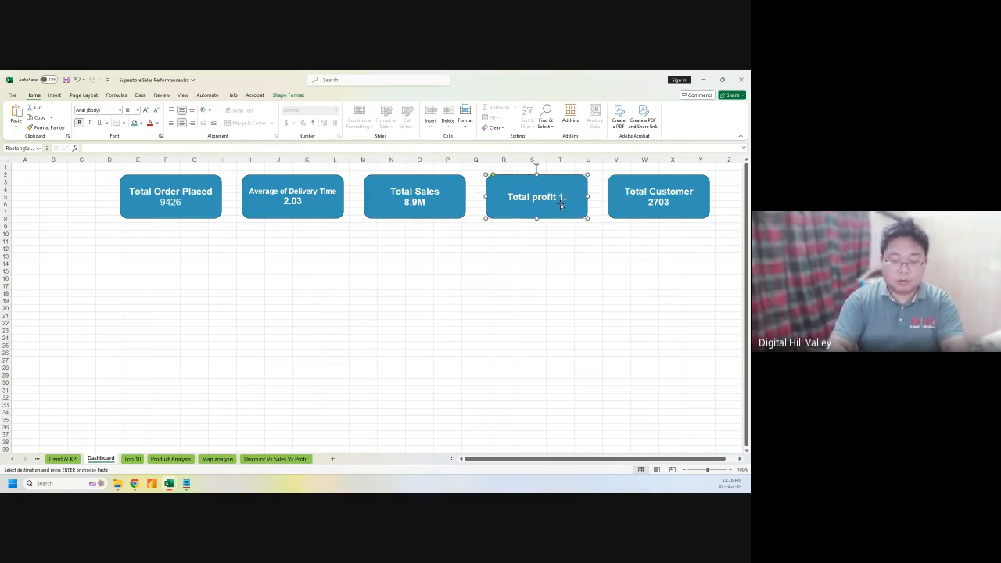
{"action": "type", "text": "3M"}
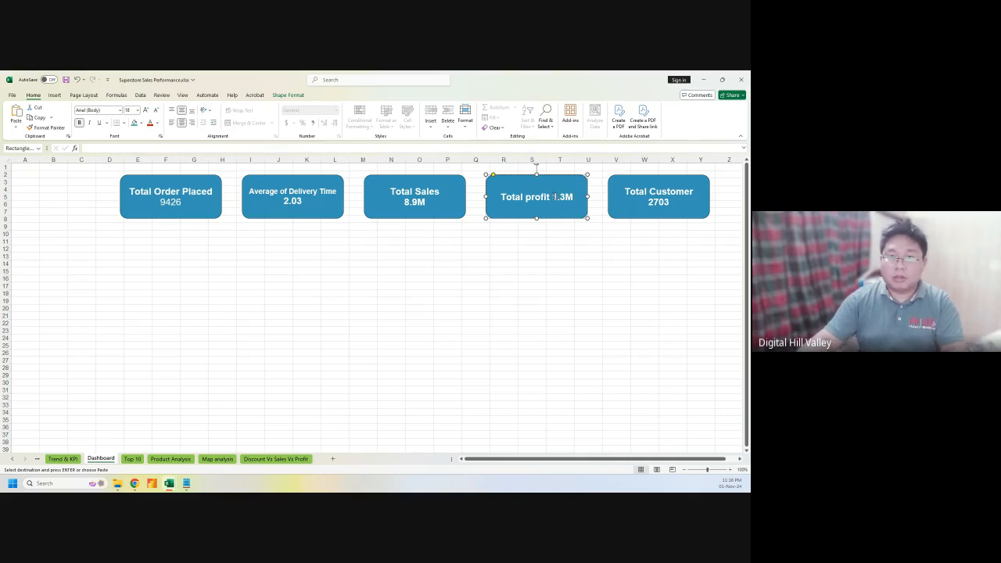
{"action": "key", "text": "Return"}
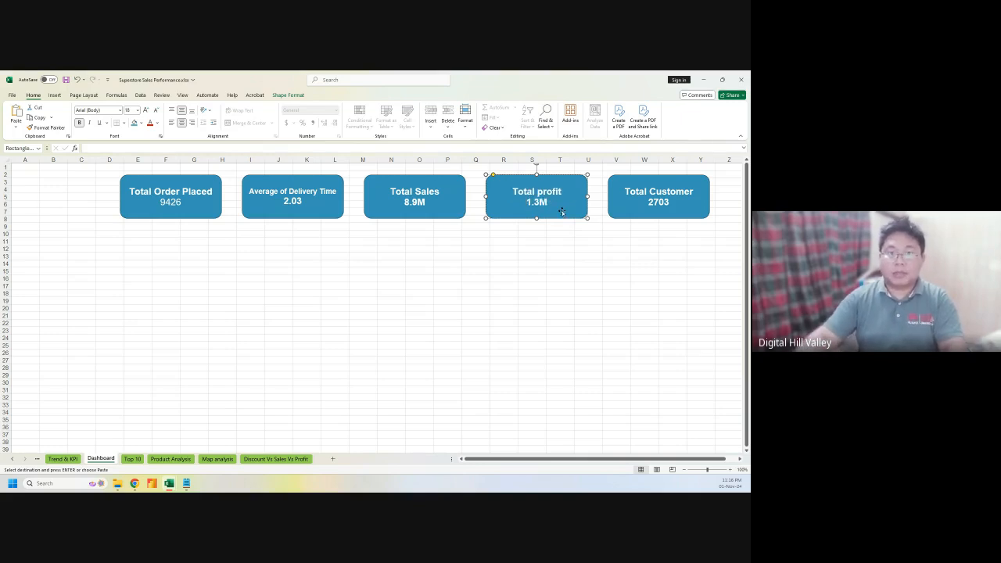
{"action": "left_click", "coordinate": [483, 257]}
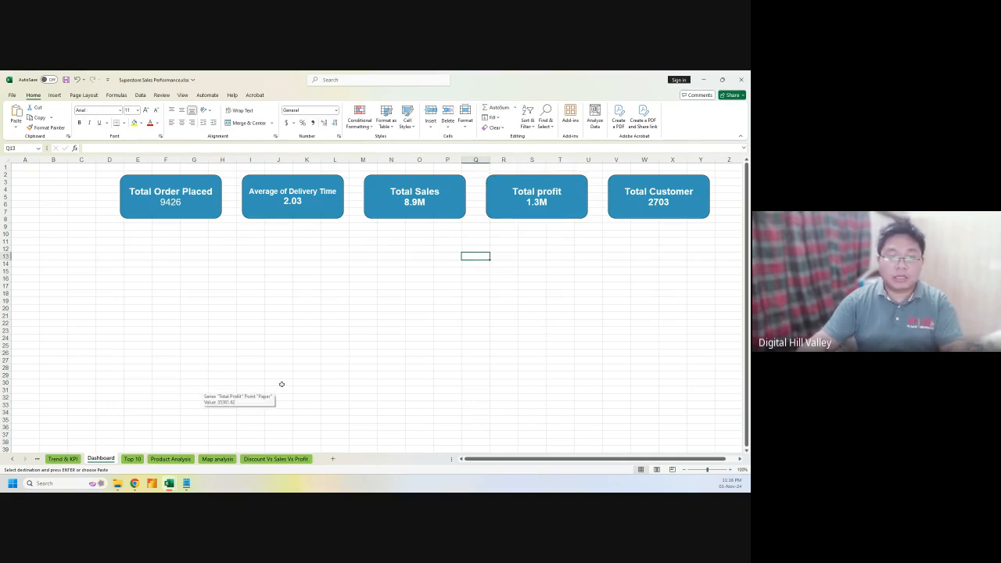
{"action": "left_click", "coordinate": [656, 202]}
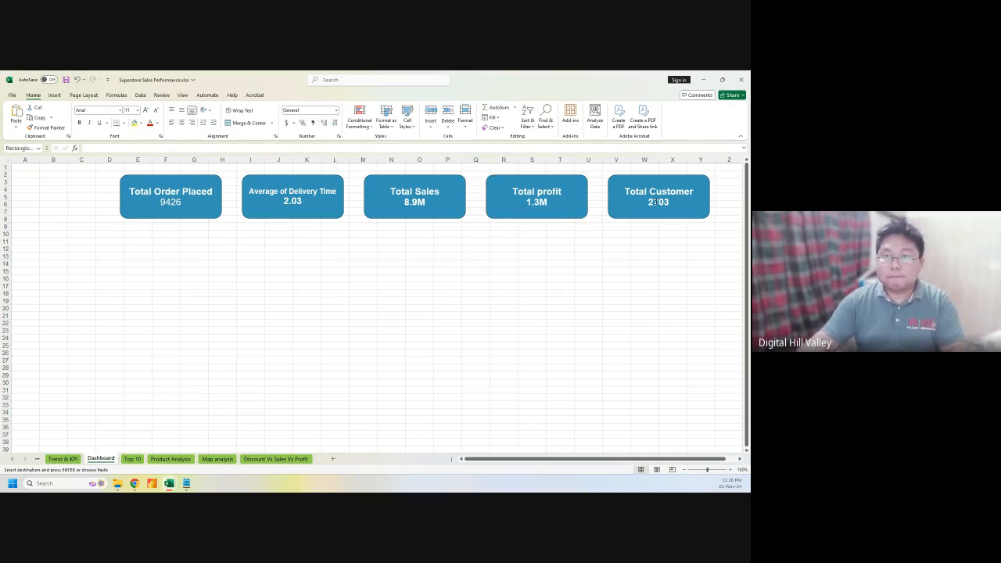
{"action": "left_click", "coordinate": [395, 278]}
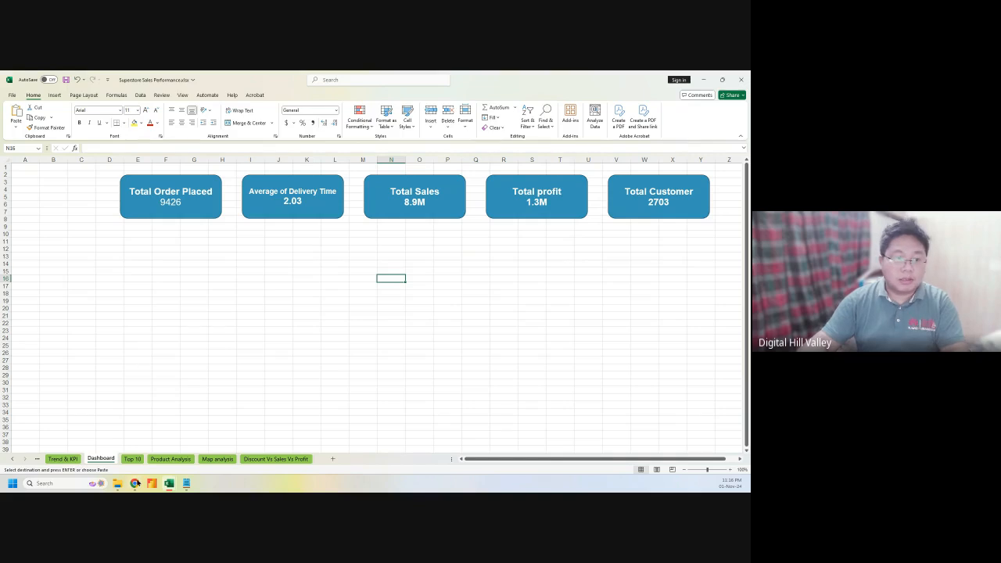
Copy the Sales & Profit Over Years chart to Dashboard cell C21 and format its value axis
{"action": "left_click", "coordinate": [63, 459]}
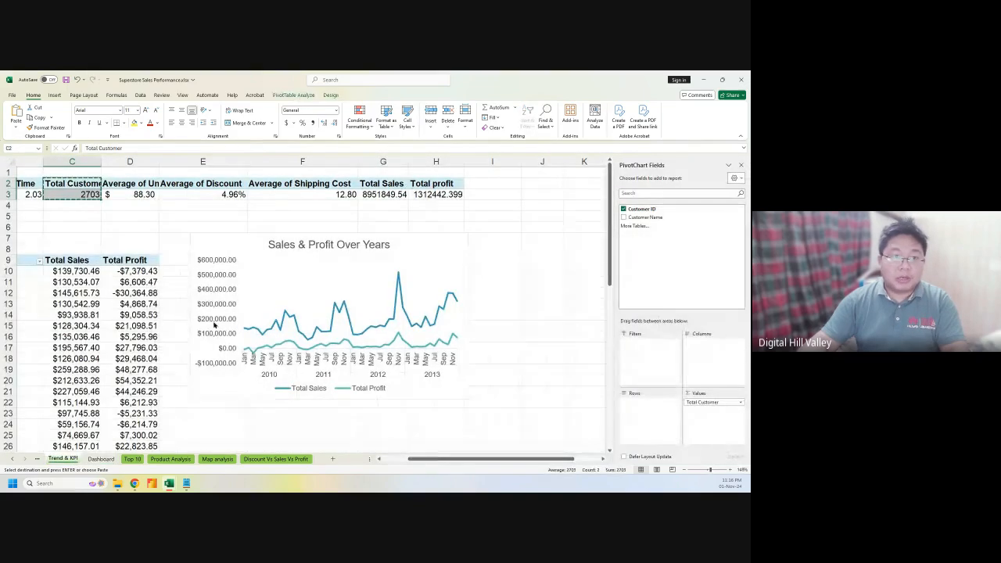
{"action": "left_click", "coordinate": [258, 243]}
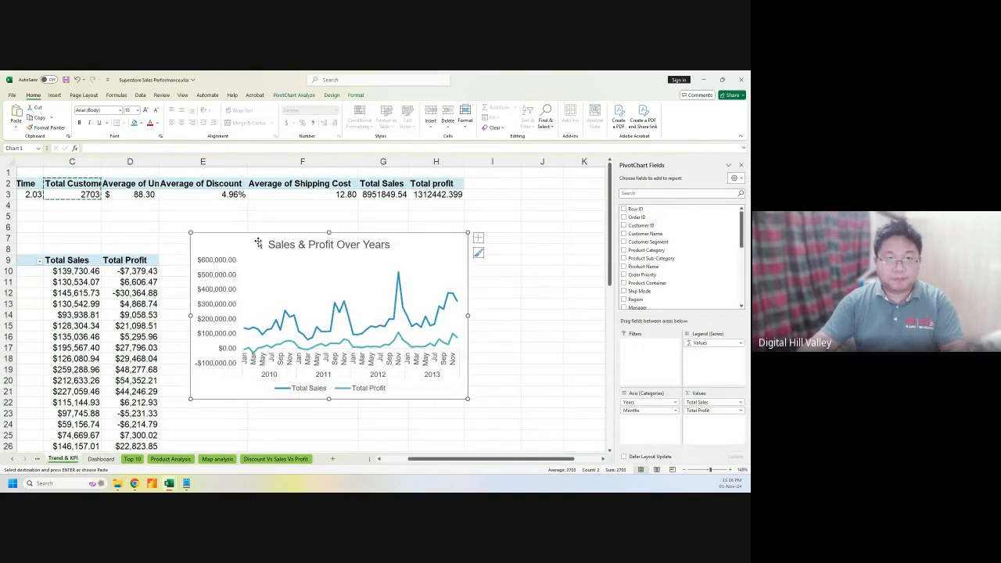
{"action": "key", "text": "Escape"}
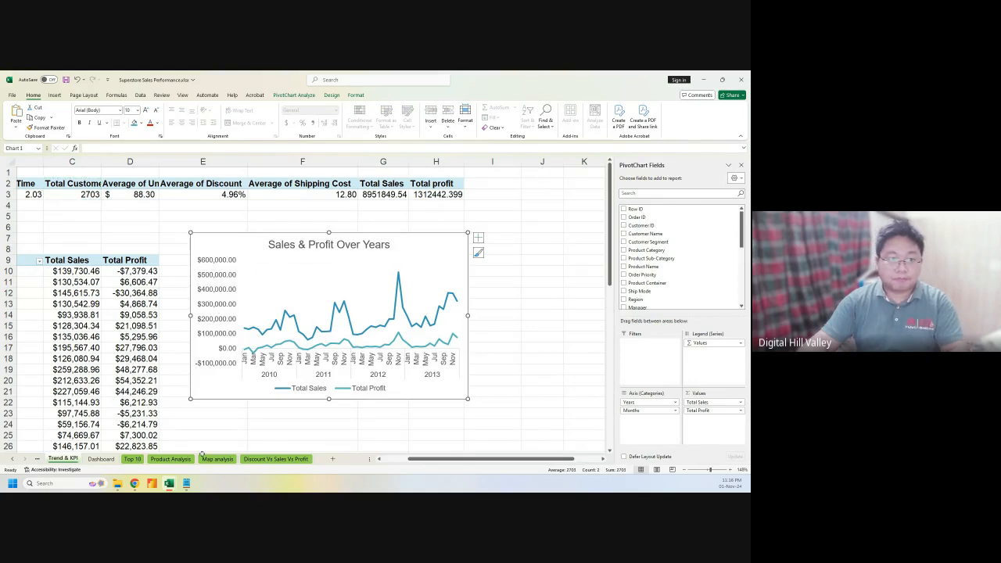
{"action": "left_click", "coordinate": [95, 460]}
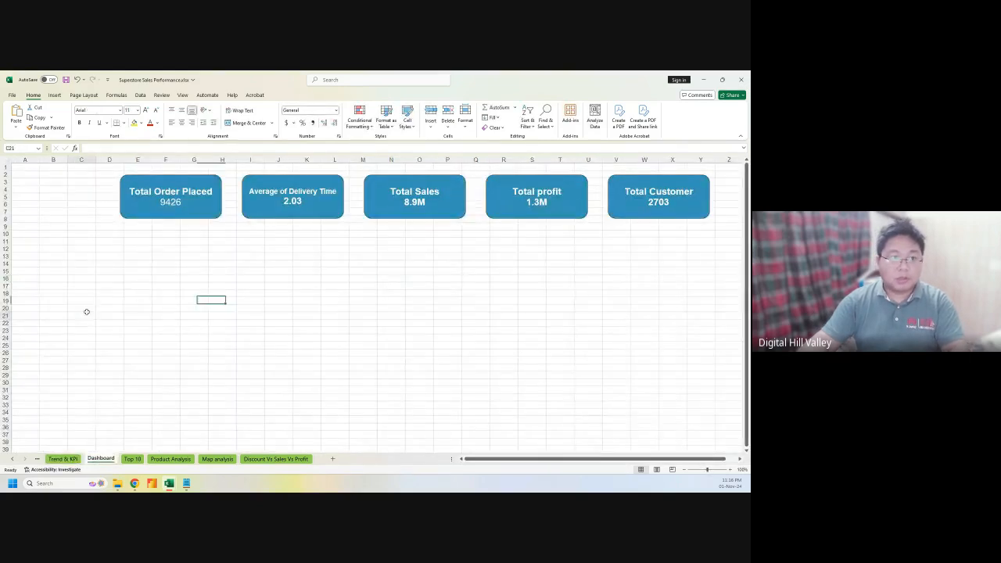
{"action": "left_click", "coordinate": [87, 312]}
{"action": "key", "text": "ctrl+v"}
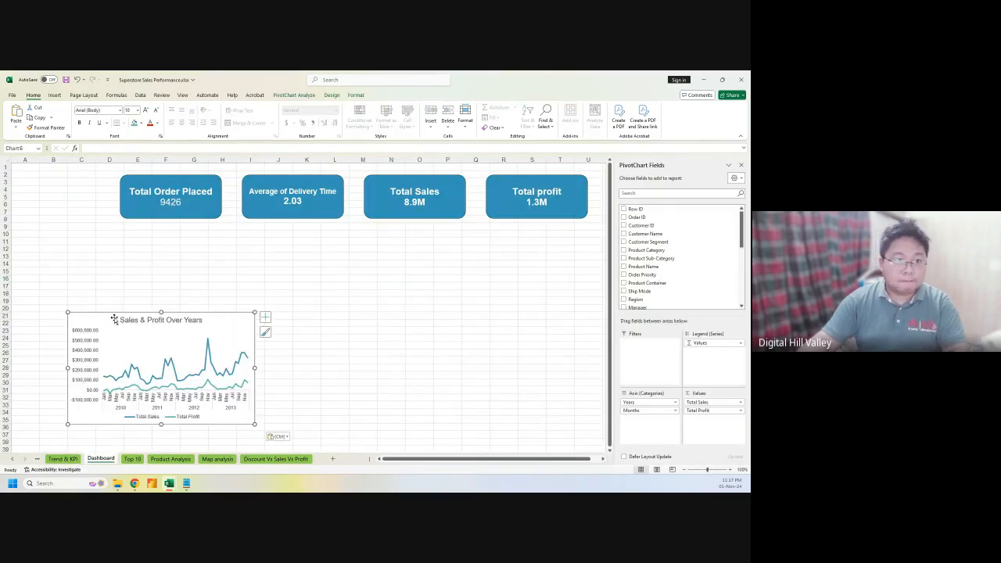
{"action": "left_click", "coordinate": [86, 331]}
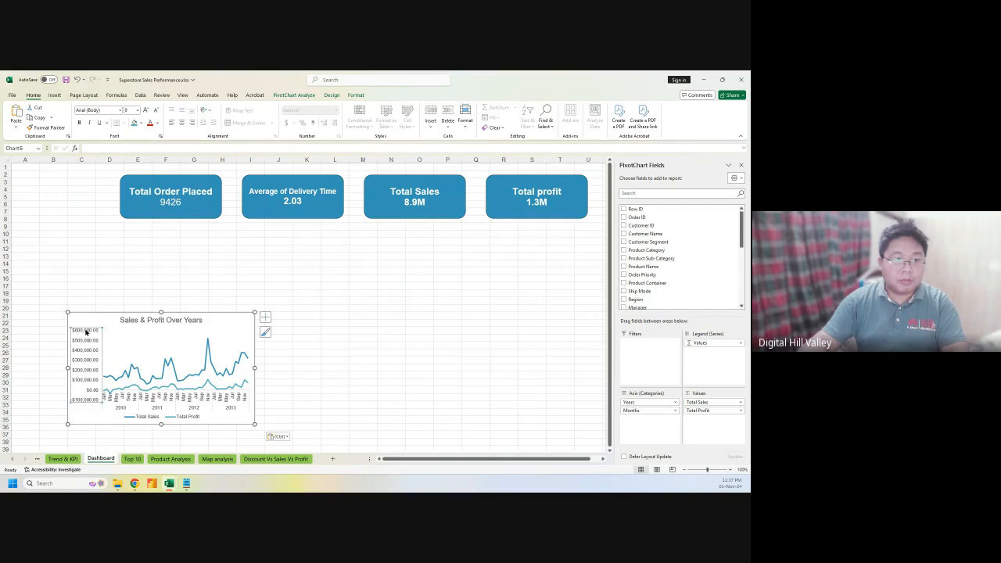
{"action": "double_click", "coordinate": [86, 331]}
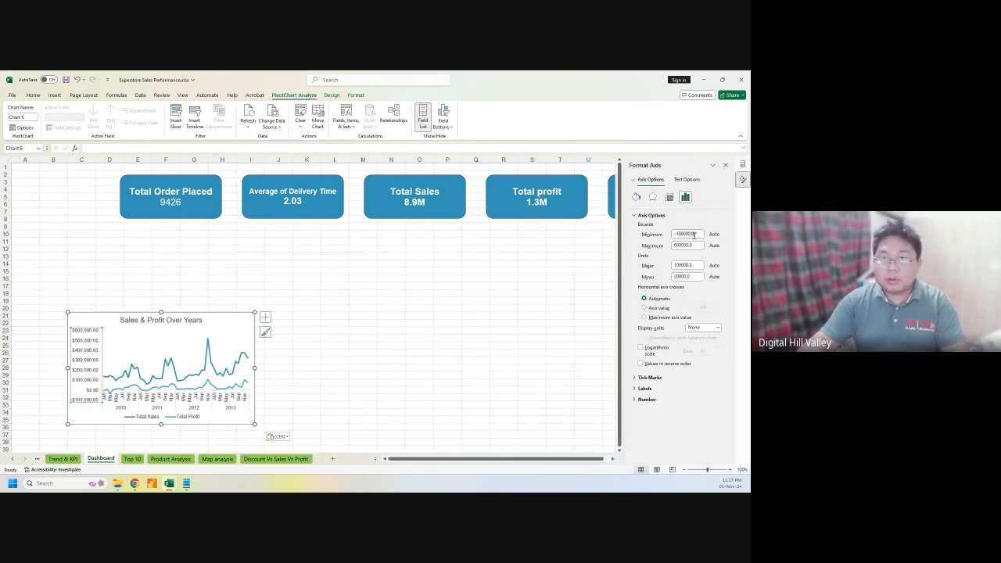
Set the value axis minimum bound to 0 and its number category to Currency
{"action": "double_click", "coordinate": [698, 234]}
{"action": "type", "text": "0"}
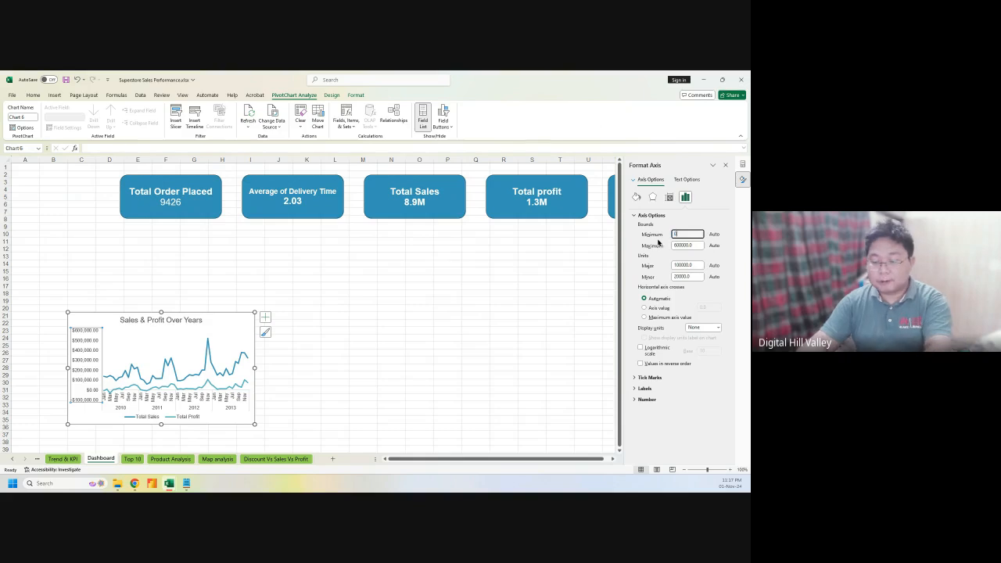
{"action": "key", "text": "Return"}
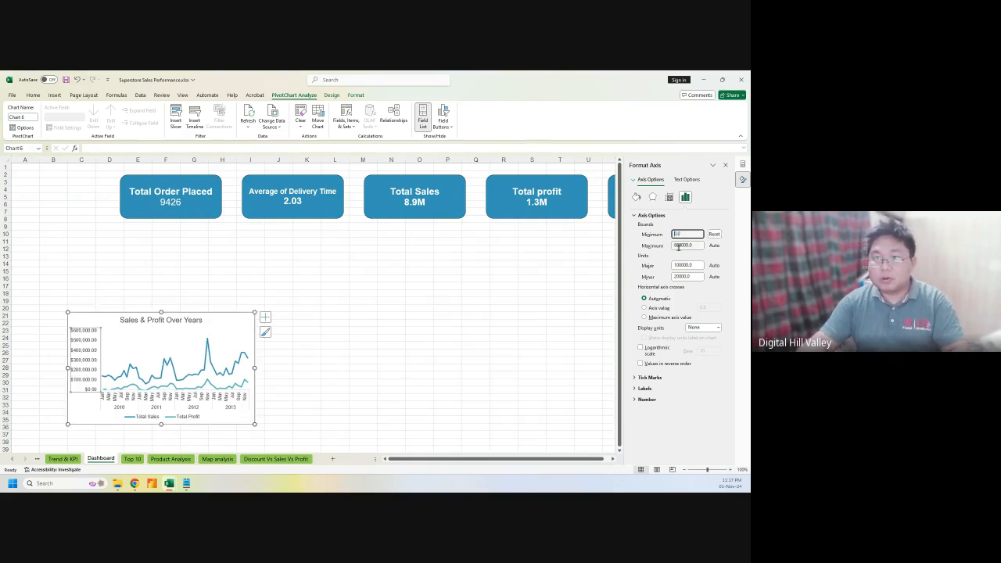
{"action": "left_click", "coordinate": [687, 198]}
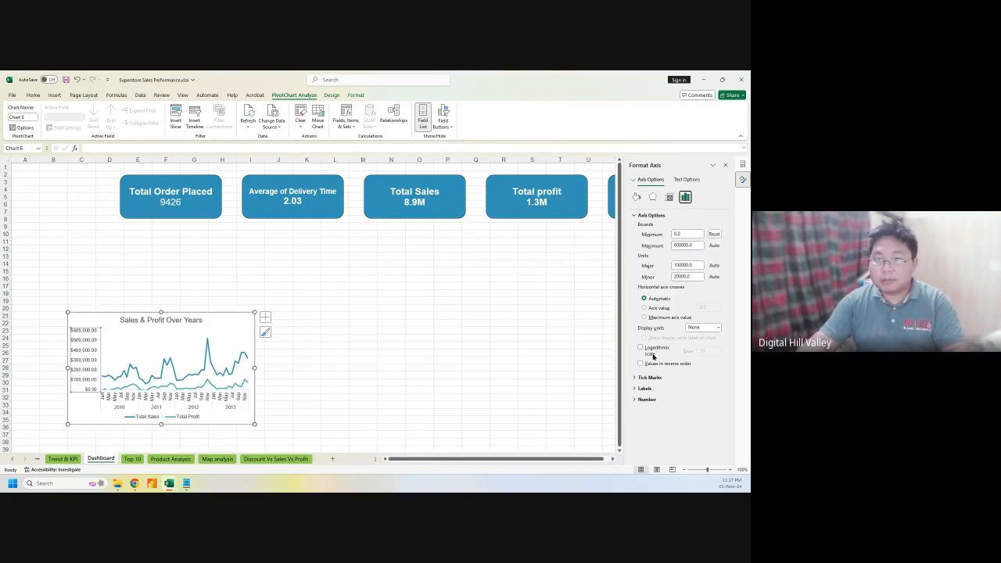
{"action": "left_click", "coordinate": [646, 399]}
{"action": "scroll", "coordinate": [681, 403], "scroll_direction": "down", "scroll_amount": 1}
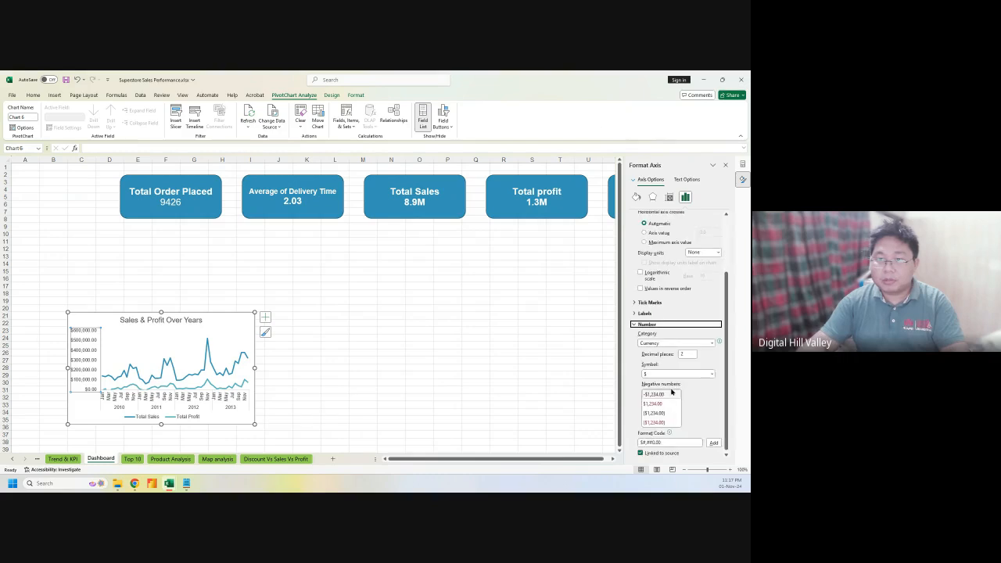
{"action": "left_click", "coordinate": [686, 341]}
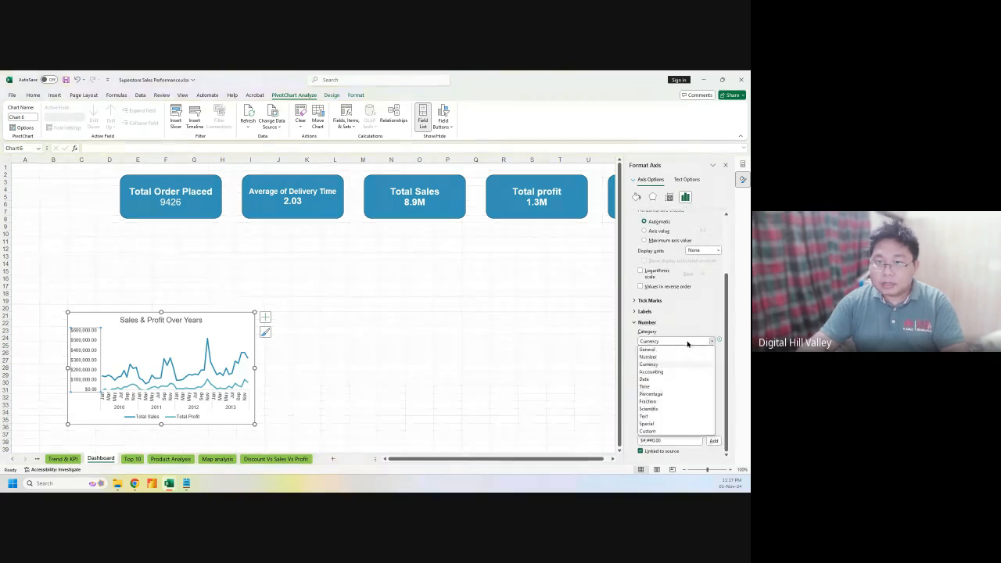
{"action": "left_click", "coordinate": [687, 341]}
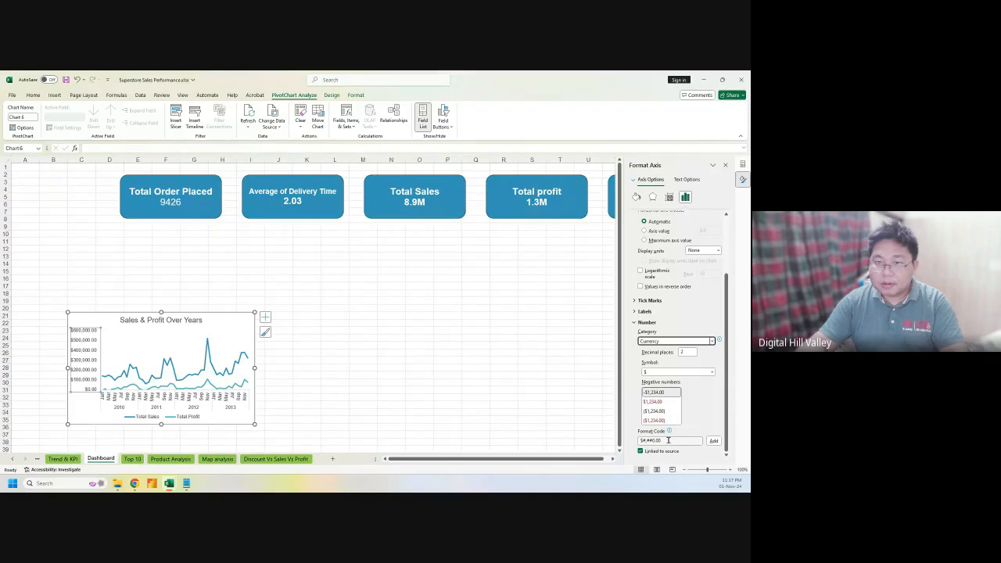
{"action": "left_click_drag", "start_coordinate": [669, 440], "coordinate": [637, 440]}
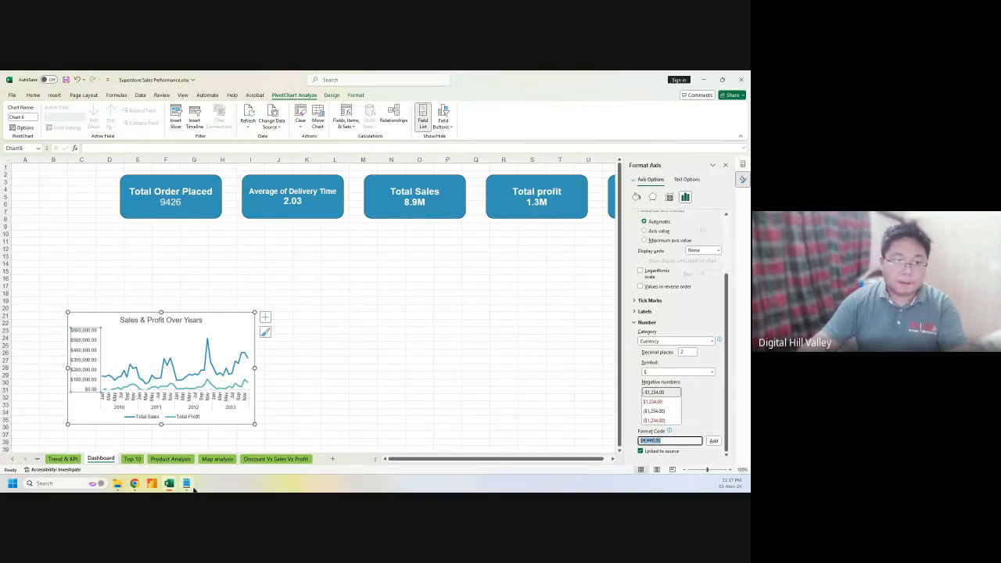
Select the million/thousand format code in the Notepad note and return to Excel
{"action": "left_click", "coordinate": [187, 484]}
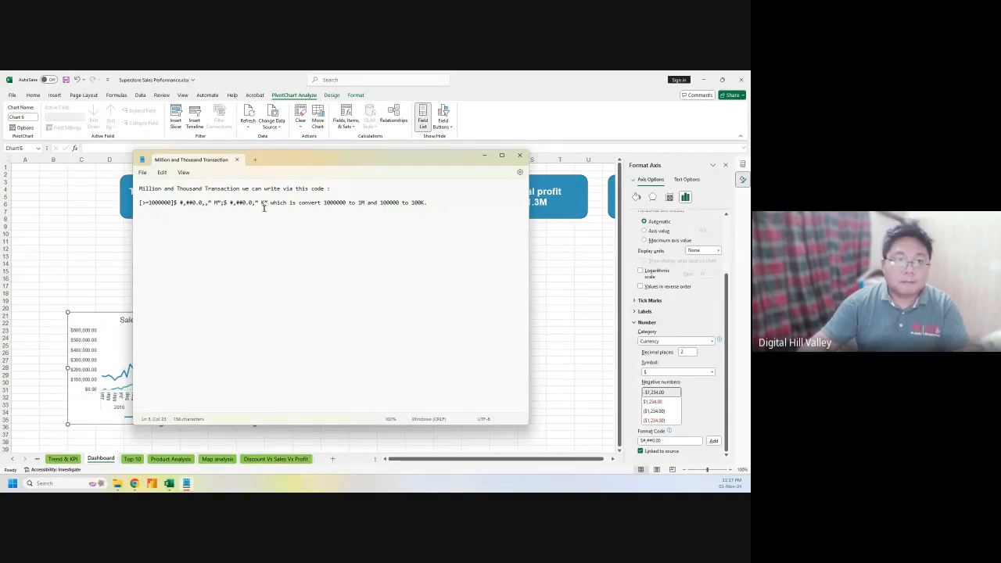
{"action": "left_click_drag", "start_coordinate": [270, 202], "coordinate": [139, 203]}
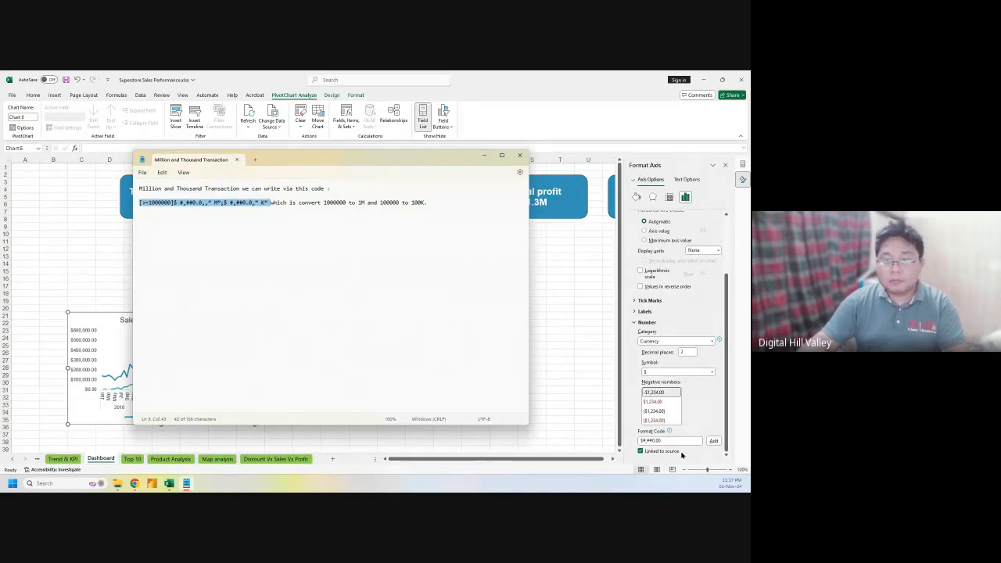
{"action": "left_click", "coordinate": [675, 442]}
Add the pasted format code and apply the Custom $#,###, "K" axis format
{"action": "triple_click", "coordinate": [668, 441]}
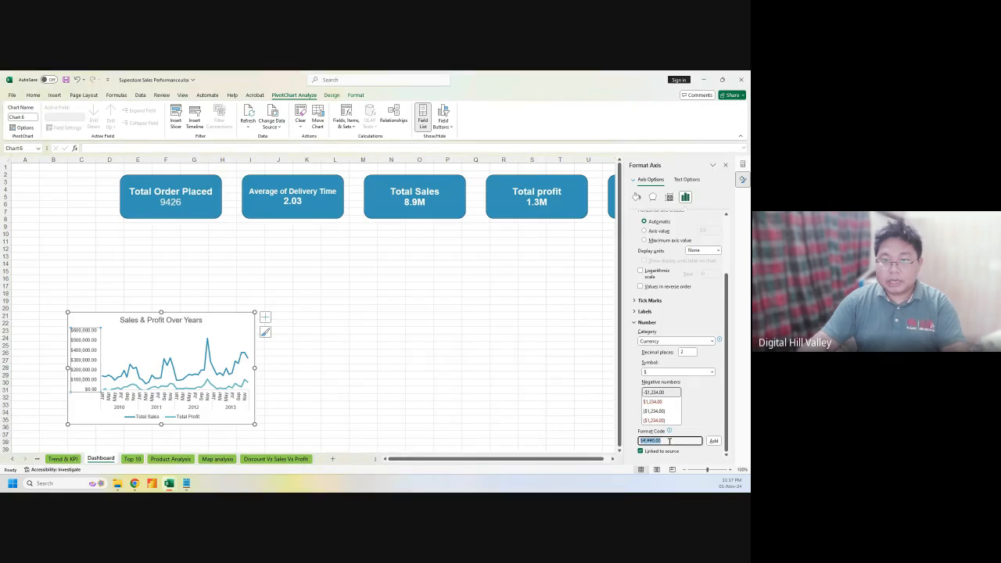
{"action": "key", "text": "ctrl+v"}
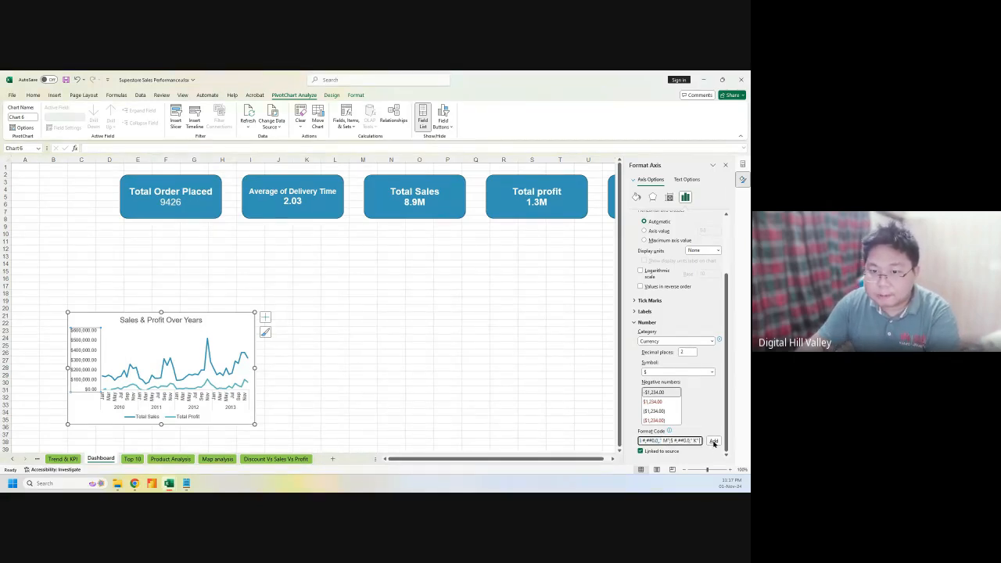
{"action": "left_click", "coordinate": [713, 441]}
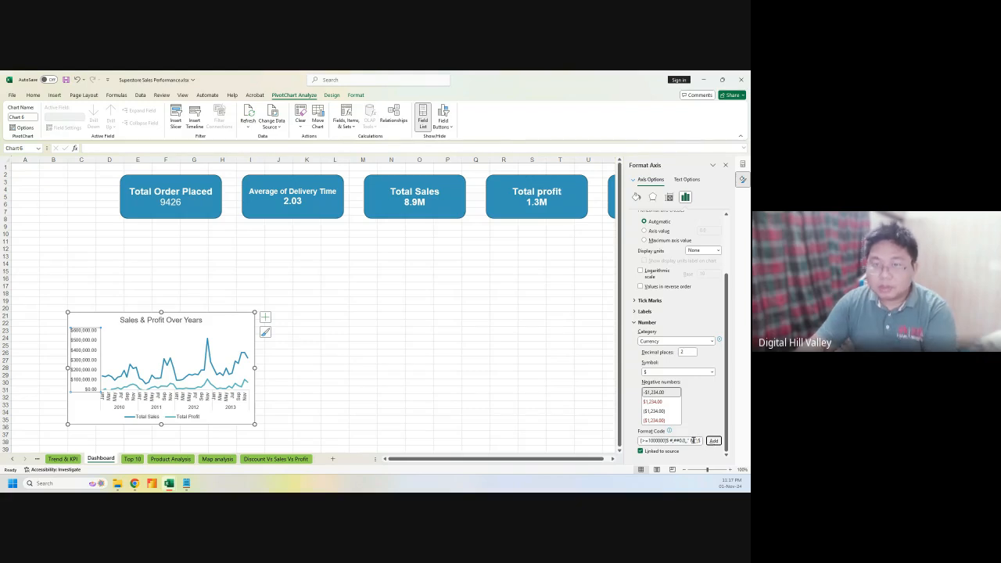
{"action": "left_click", "coordinate": [691, 440]}
{"action": "left_click", "coordinate": [678, 342]}
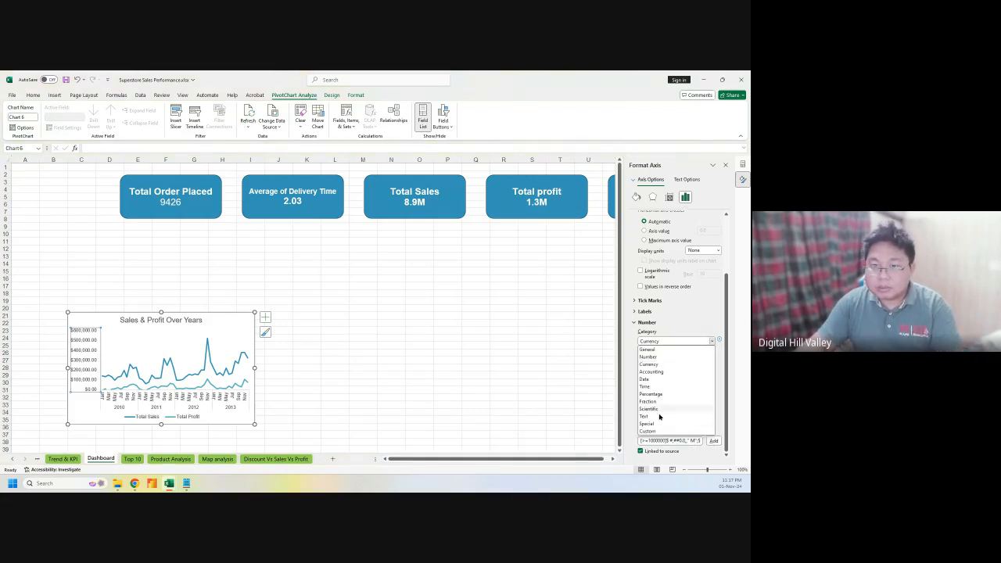
{"action": "left_click", "coordinate": [655, 432]}
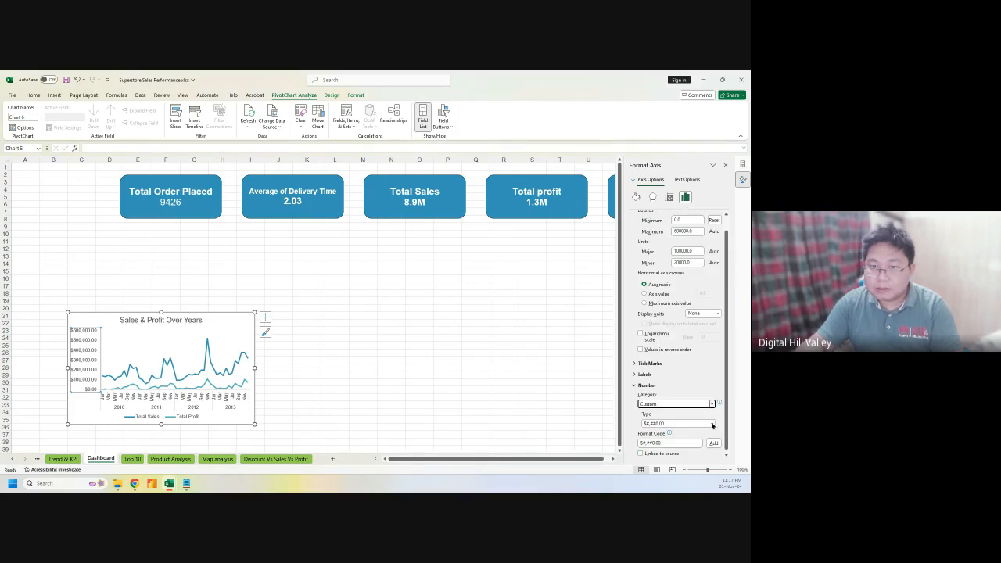
{"action": "left_click", "coordinate": [711, 423]}
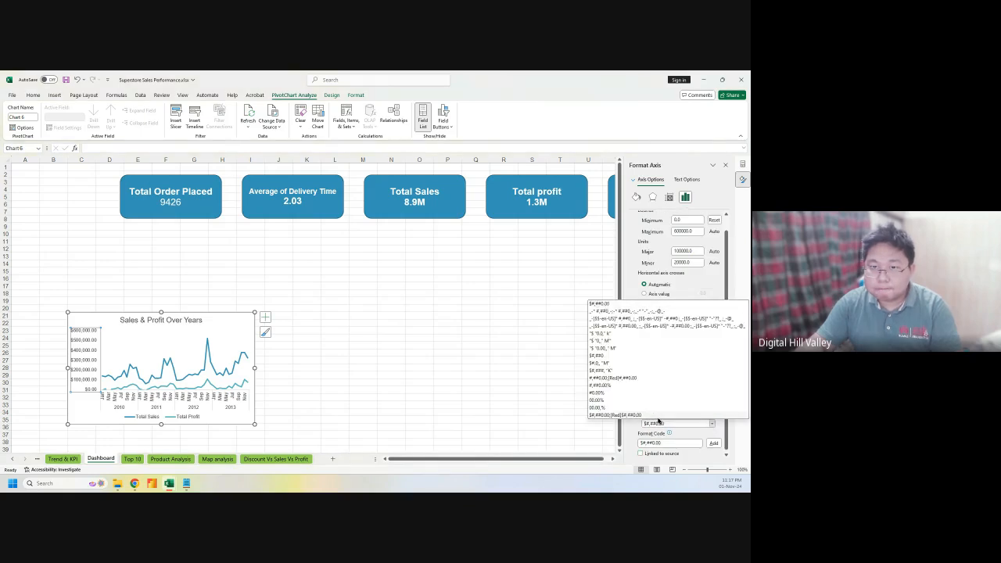
{"action": "left_click", "coordinate": [623, 373]}
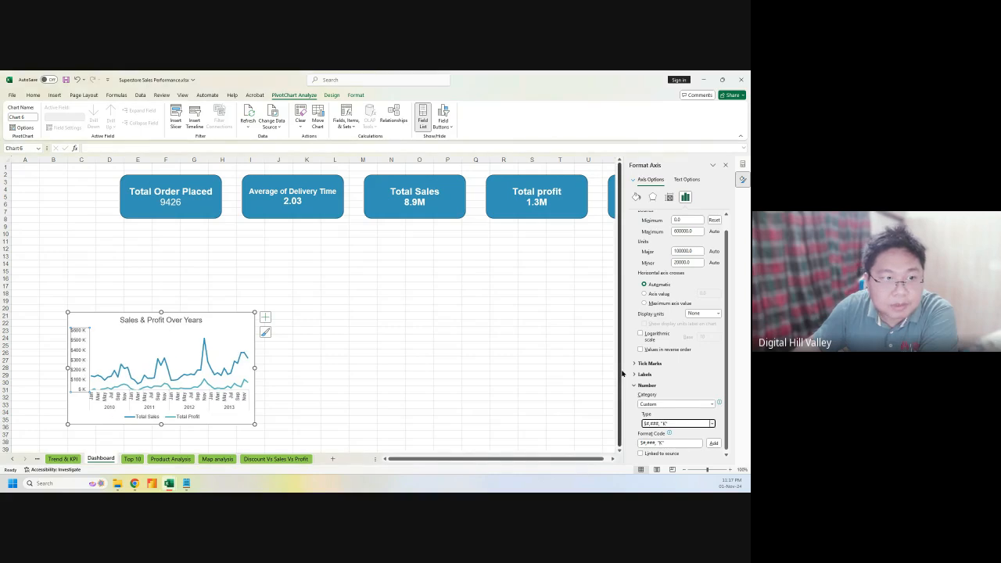
Move the chart up just below the KPI cards, nudged slightly right
{"action": "left_click", "coordinate": [114, 304]}
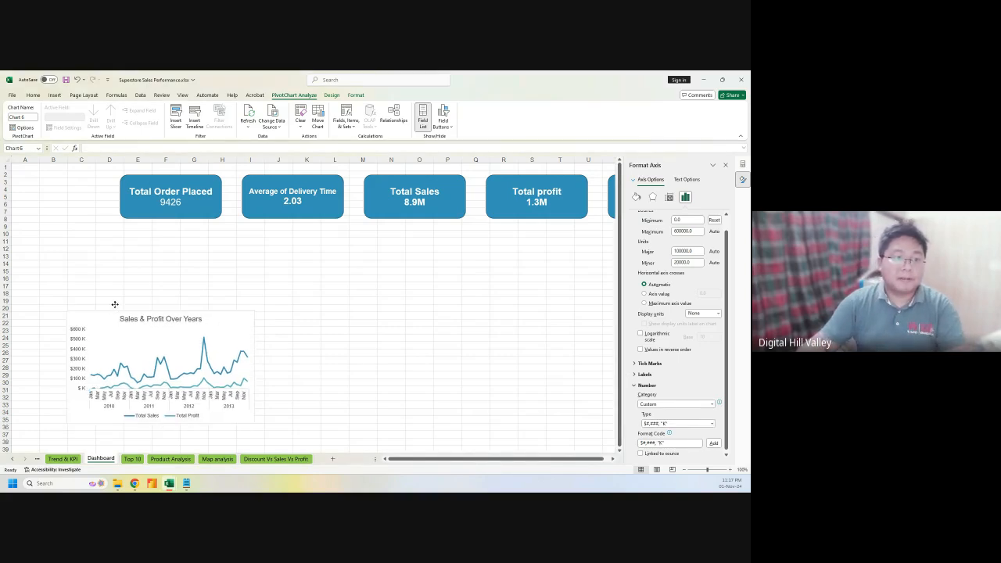
{"action": "left_click_drag", "start_coordinate": [114, 304], "coordinate": [70, 236]}
{"action": "left_click_drag", "start_coordinate": [70, 236], "coordinate": [128, 235]}
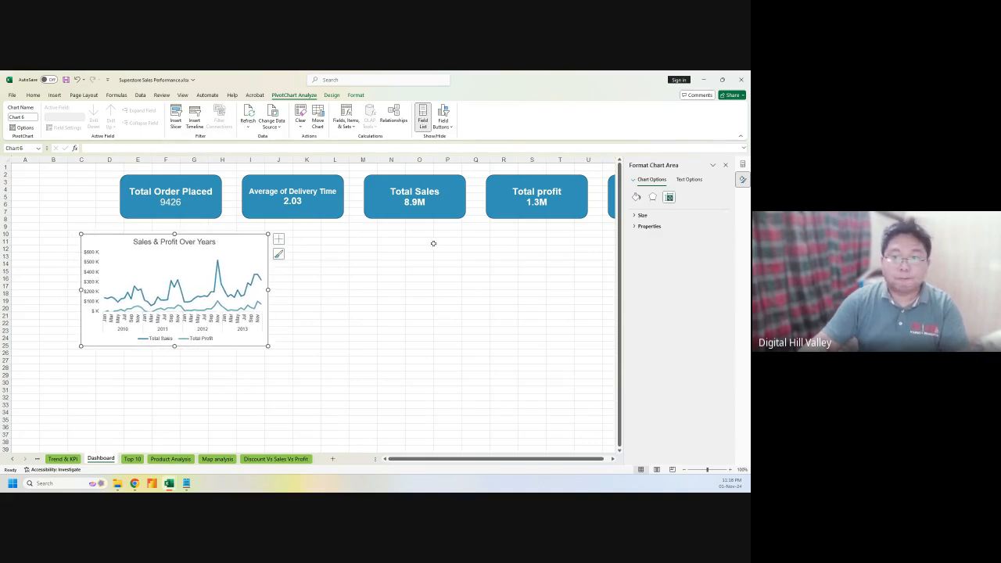
Give the chart area a black drop shadow under Effects > Shadow
{"action": "left_click", "coordinate": [642, 216]}
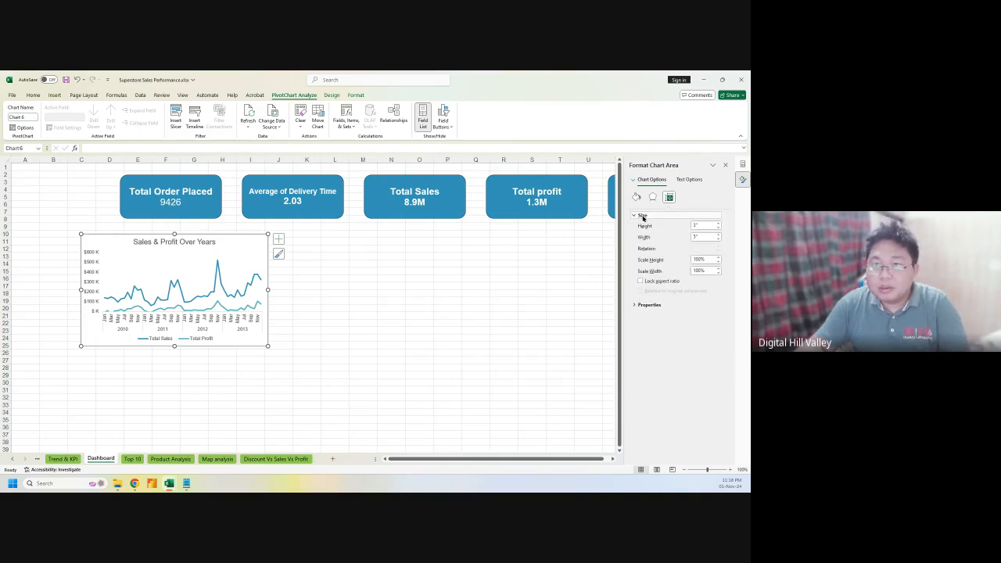
{"action": "left_click", "coordinate": [635, 197]}
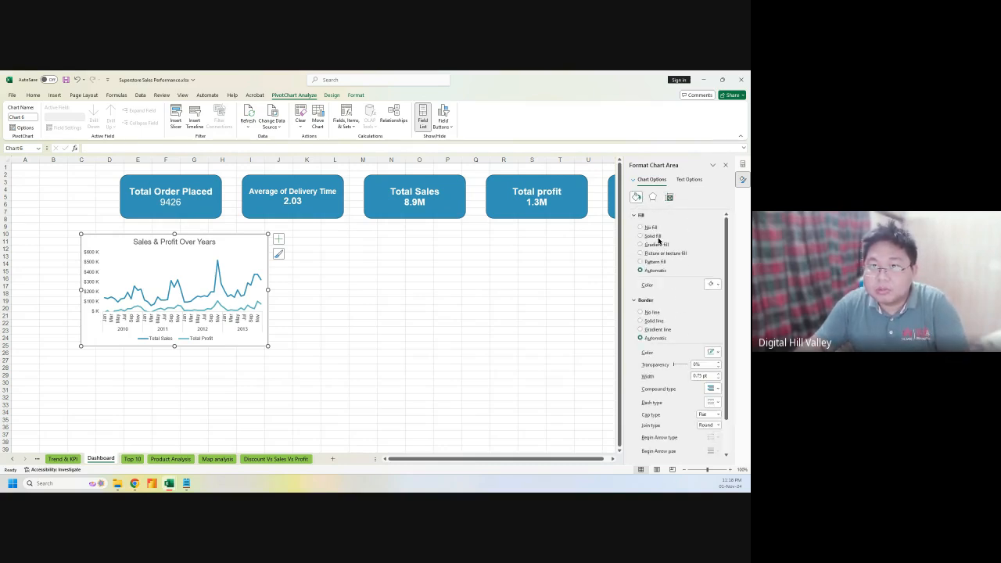
{"action": "left_click", "coordinate": [652, 197]}
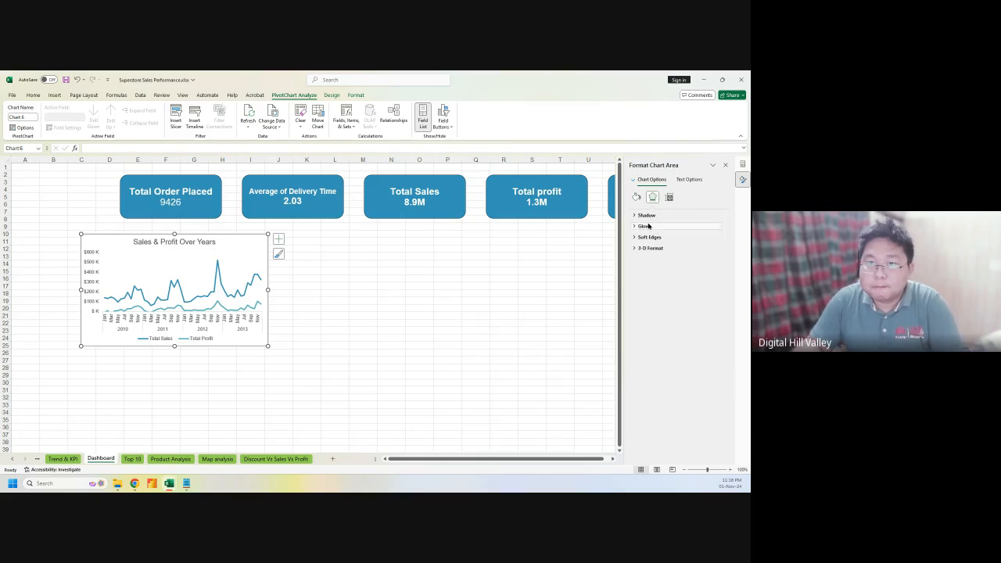
{"action": "left_click", "coordinate": [646, 216]}
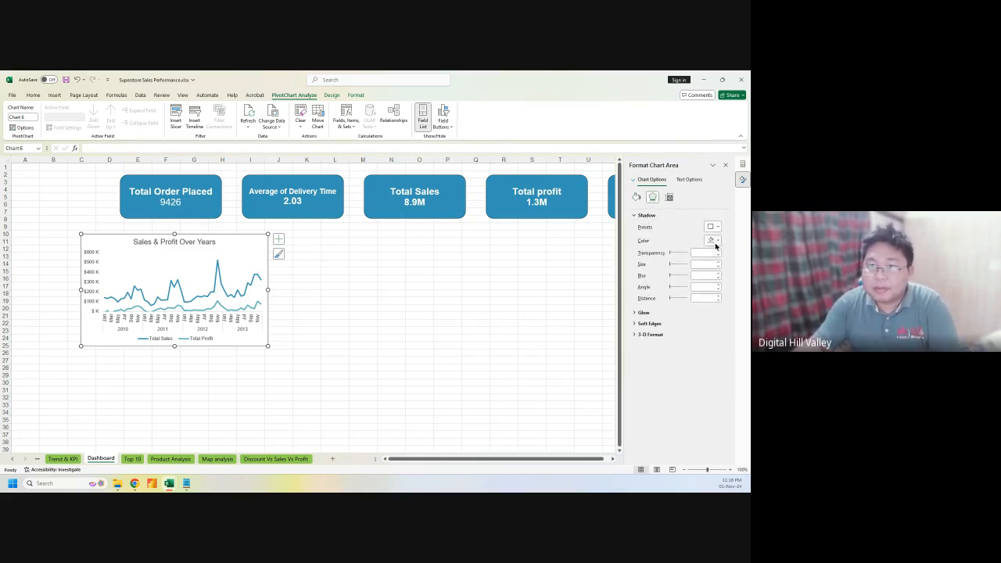
{"action": "left_click", "coordinate": [715, 242]}
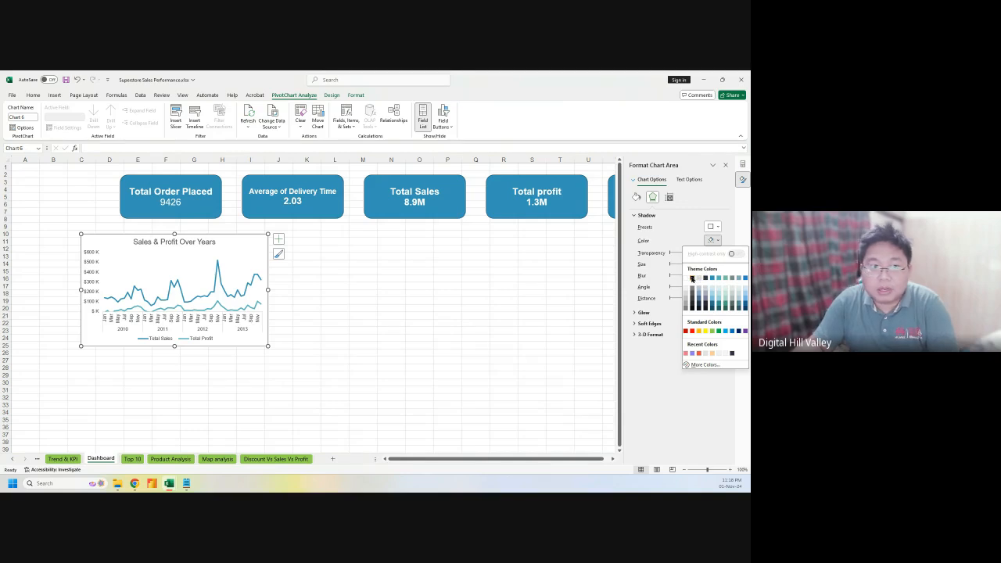
{"action": "left_click", "coordinate": [691, 279]}
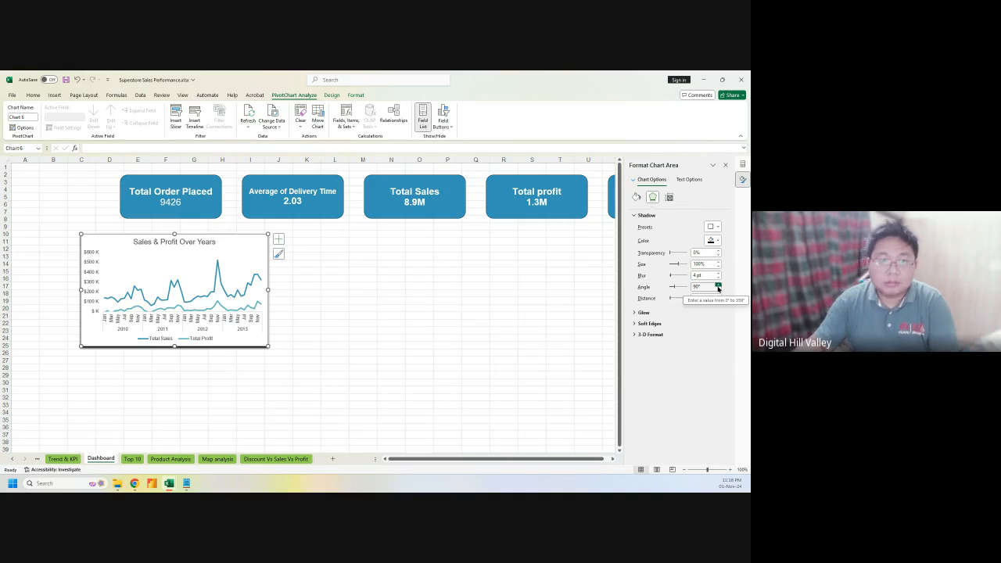
Shift the chart slightly to the left beneath the KPI cards
{"action": "left_click", "coordinate": [344, 264]}
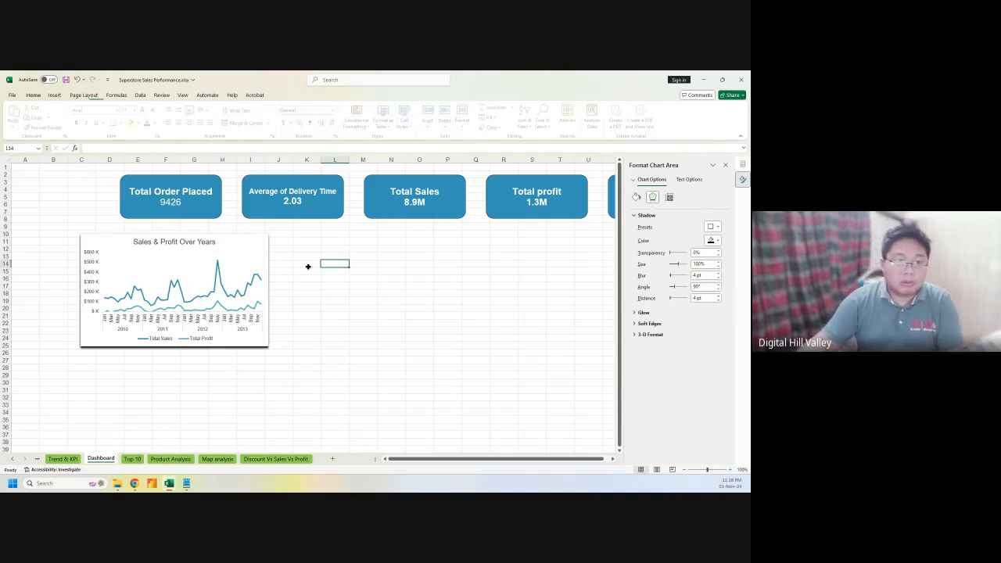
{"action": "left_click", "coordinate": [199, 240]}
{"action": "left_click", "coordinate": [235, 236]}
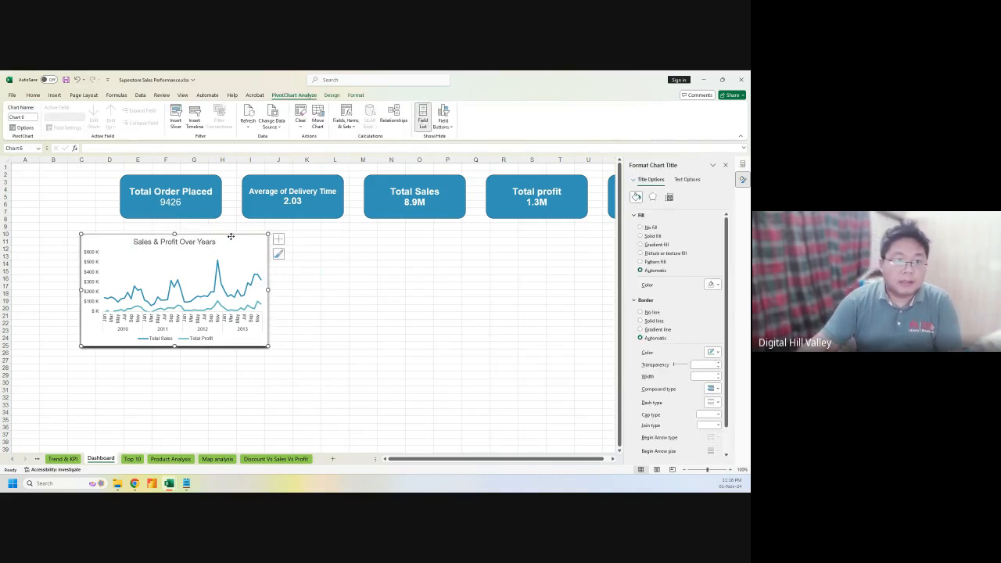
{"action": "left_click_drag", "start_coordinate": [237, 235], "coordinate": [224, 232]}
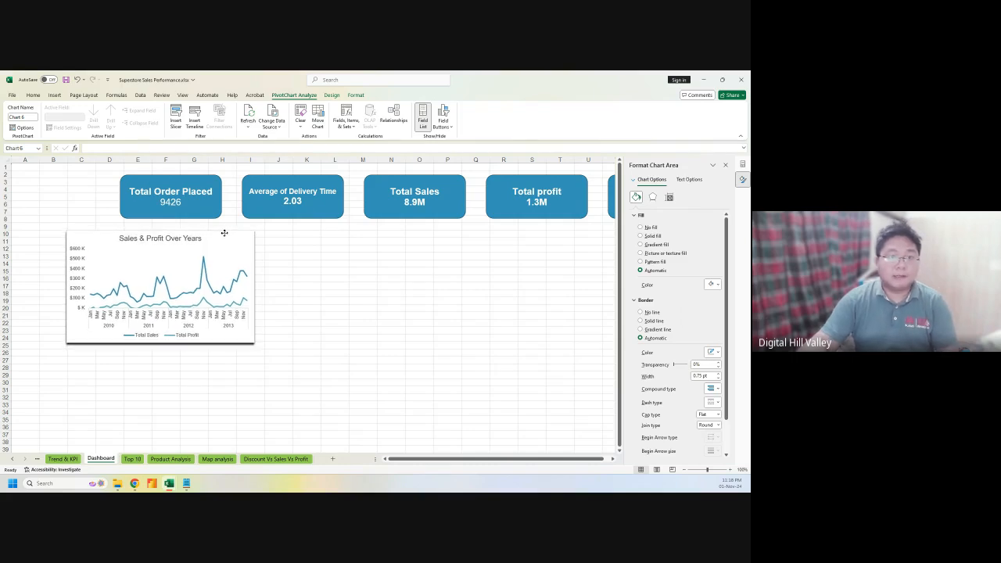
{"action": "left_click", "coordinate": [330, 270]}
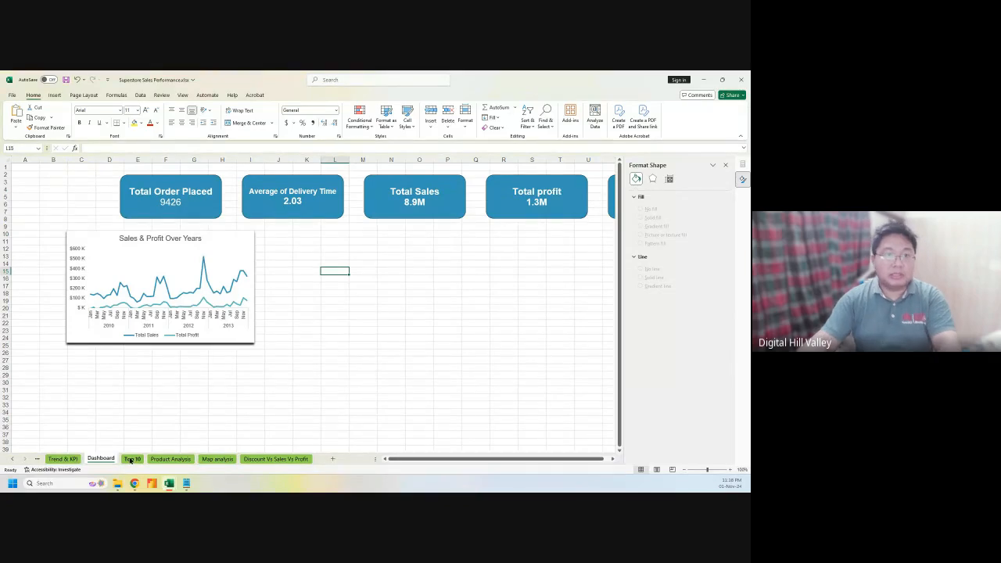
Copy the Top 10 Products table from the Top 10 sheet onto the Dashboard starting at cell K10
{"action": "left_click", "coordinate": [132, 459]}
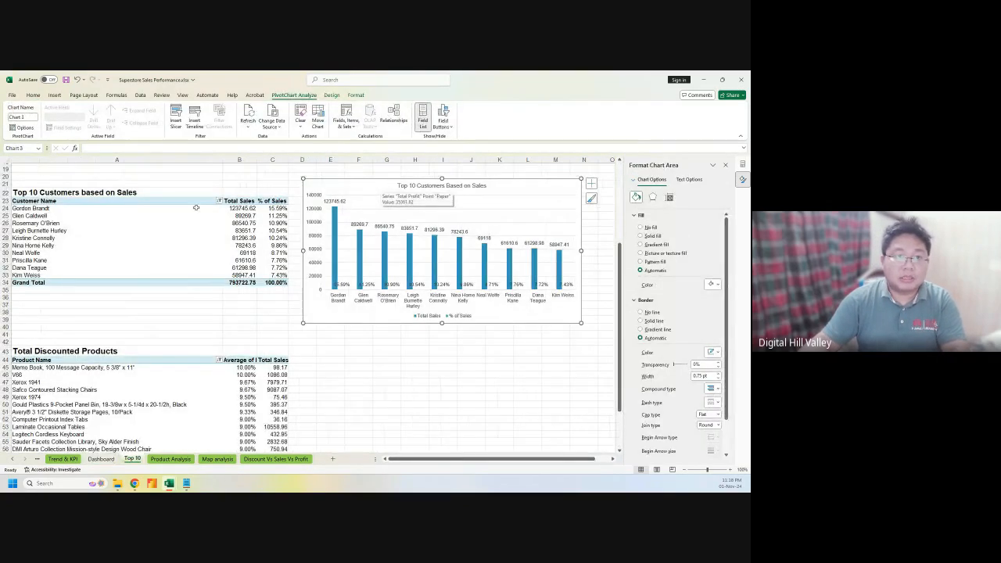
{"action": "scroll", "coordinate": [392, 207], "scroll_direction": "up", "scroll_amount": 6}
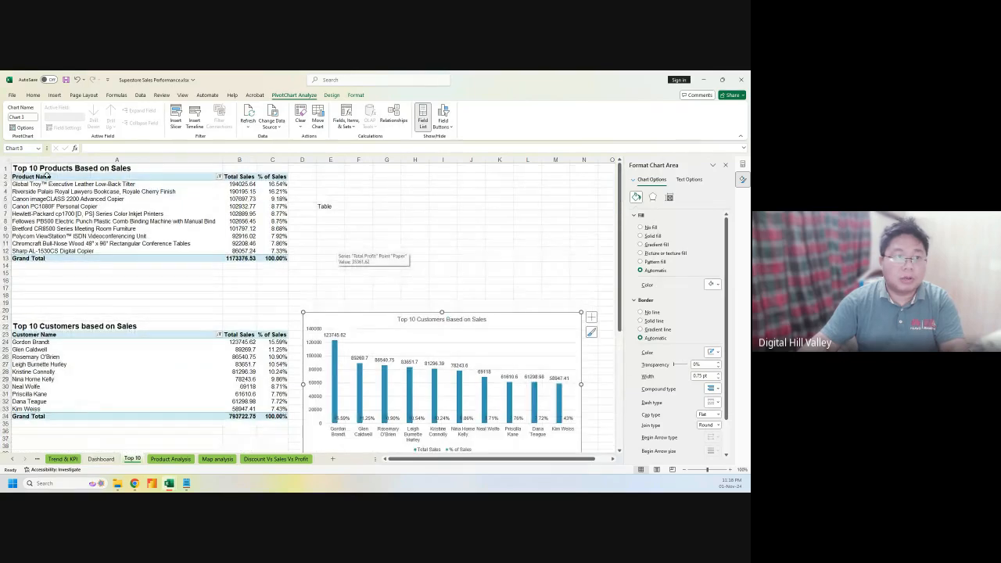
{"action": "left_click_drag", "start_coordinate": [195, 177], "coordinate": [263, 258]}
{"action": "key", "text": "ctrl+c"}
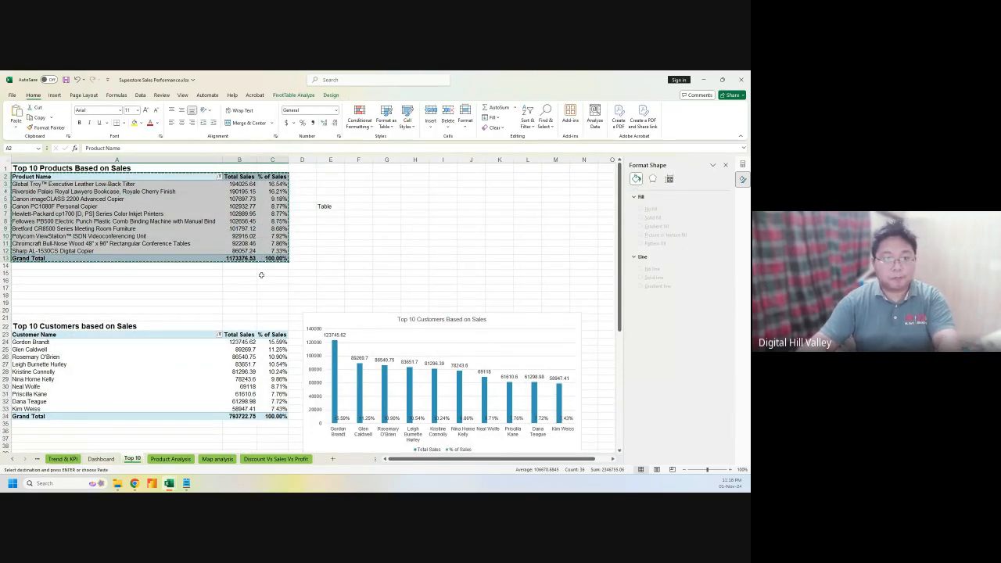
{"action": "left_click", "coordinate": [101, 458]}
{"action": "left_click", "coordinate": [353, 336]}
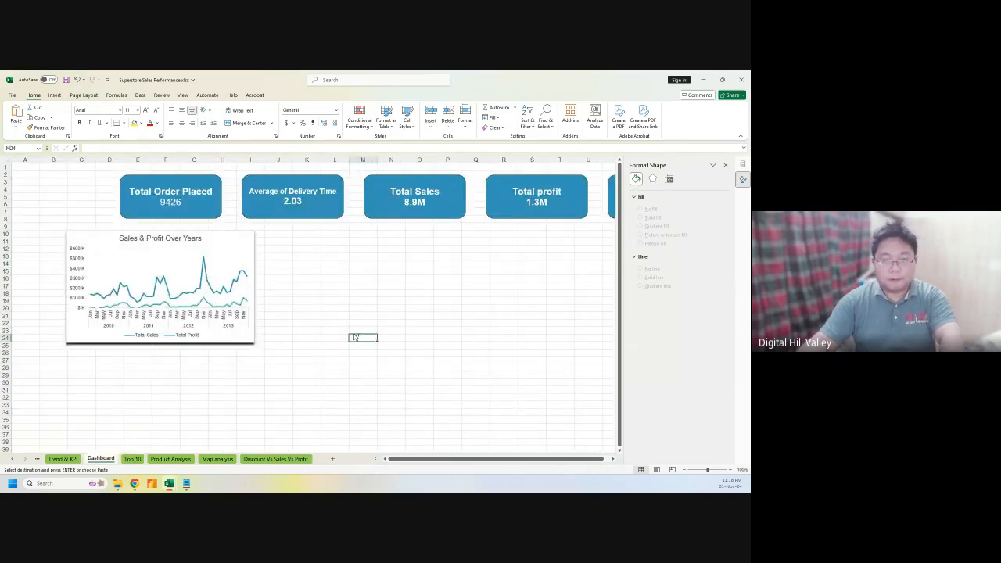
{"action": "key", "text": "ctrl+v"}
{"action": "left_click_drag", "start_coordinate": [386, 337], "coordinate": [426, 422]}
{"action": "left_click", "coordinate": [369, 357]}
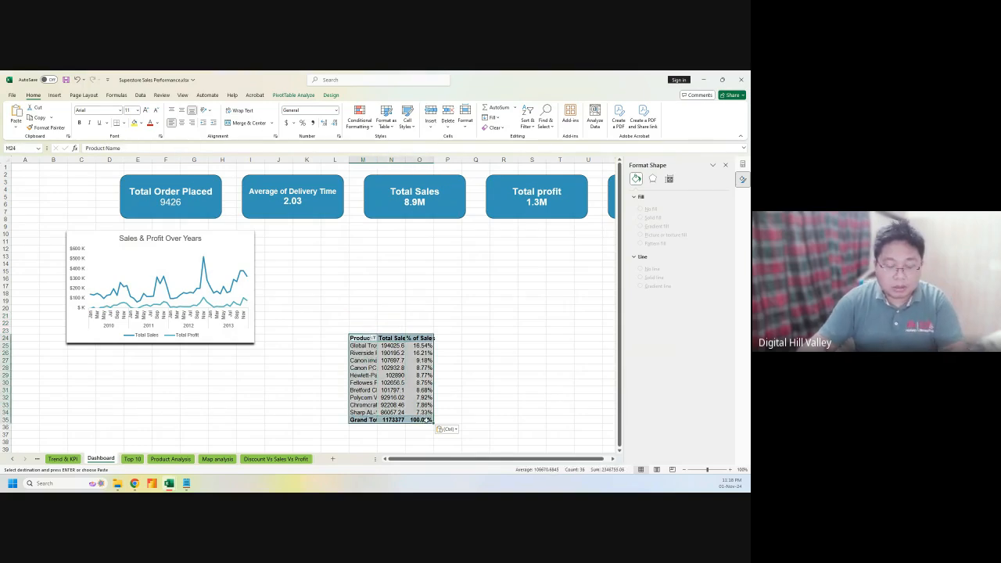
{"action": "key", "text": "ctrl+x"}
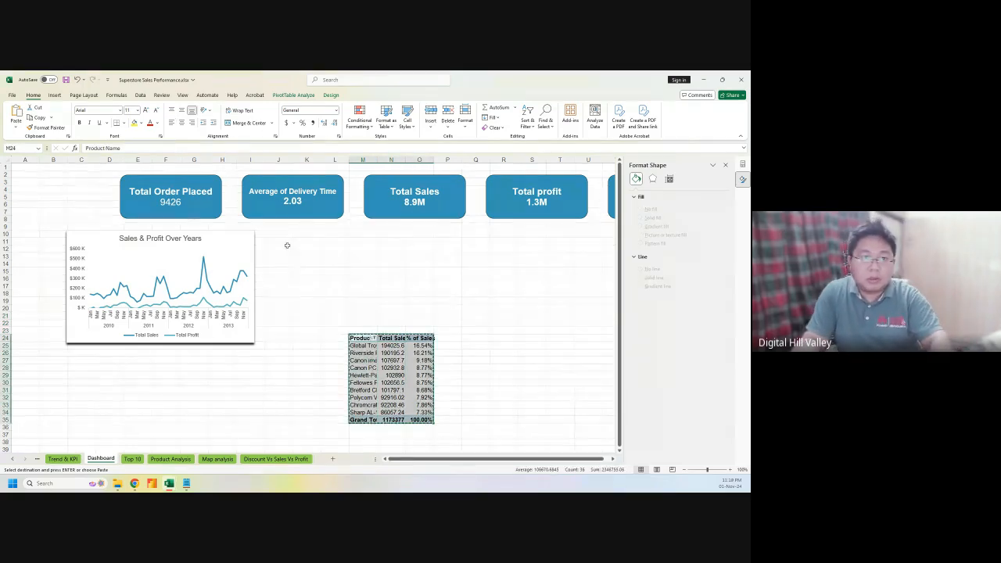
{"action": "left_click", "coordinate": [308, 234]}
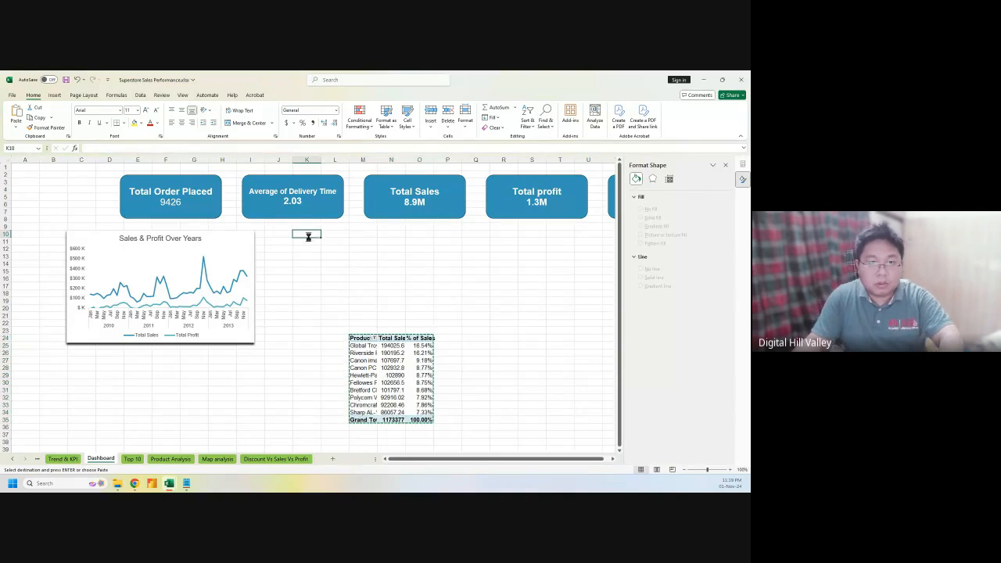
{"action": "key", "text": "ctrl+v"}
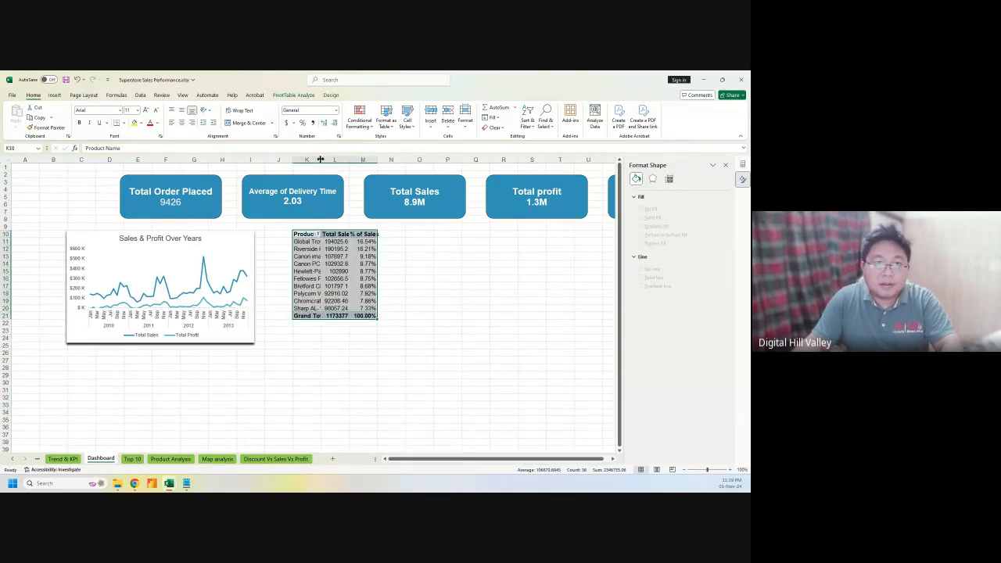
Widen column K for full product names, autofit column M for % of Sales, and narrow column L
{"action": "left_click_drag", "start_coordinate": [321, 160], "coordinate": [435, 162]}
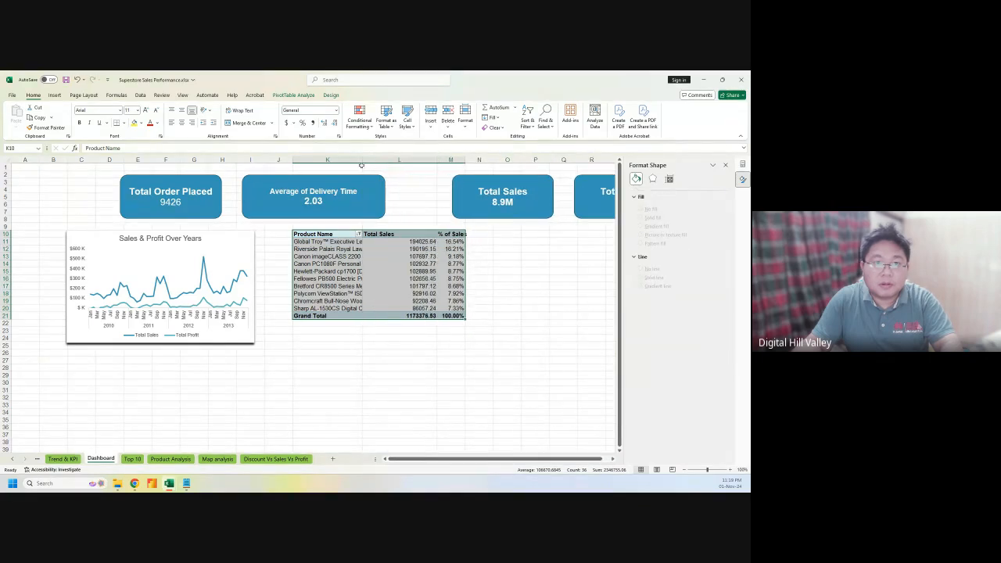
{"action": "left_click_drag", "start_coordinate": [361, 165], "coordinate": [454, 162]}
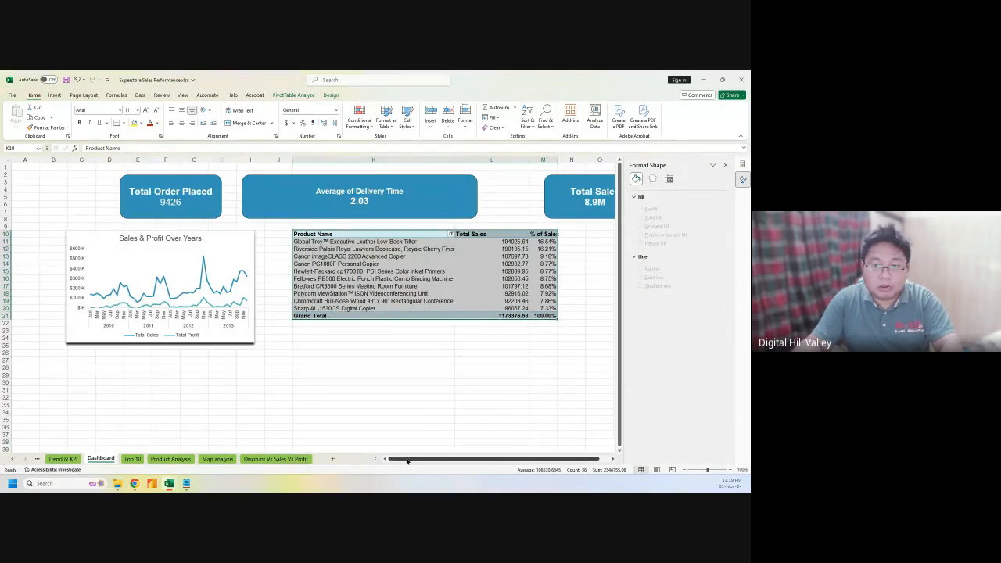
{"action": "left_click_drag", "start_coordinate": [406, 462], "coordinate": [460, 461]}
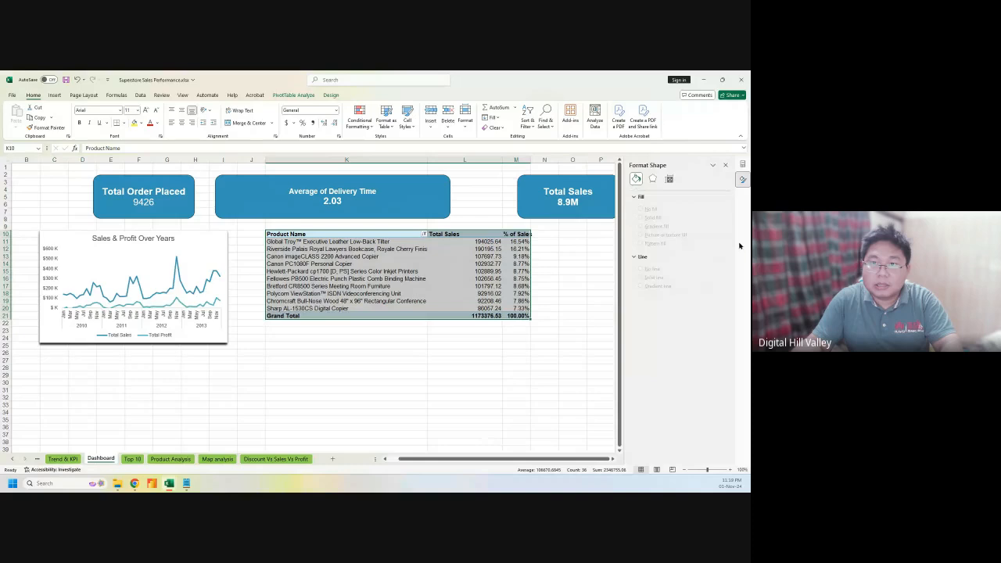
{"action": "left_click", "coordinate": [724, 166]}
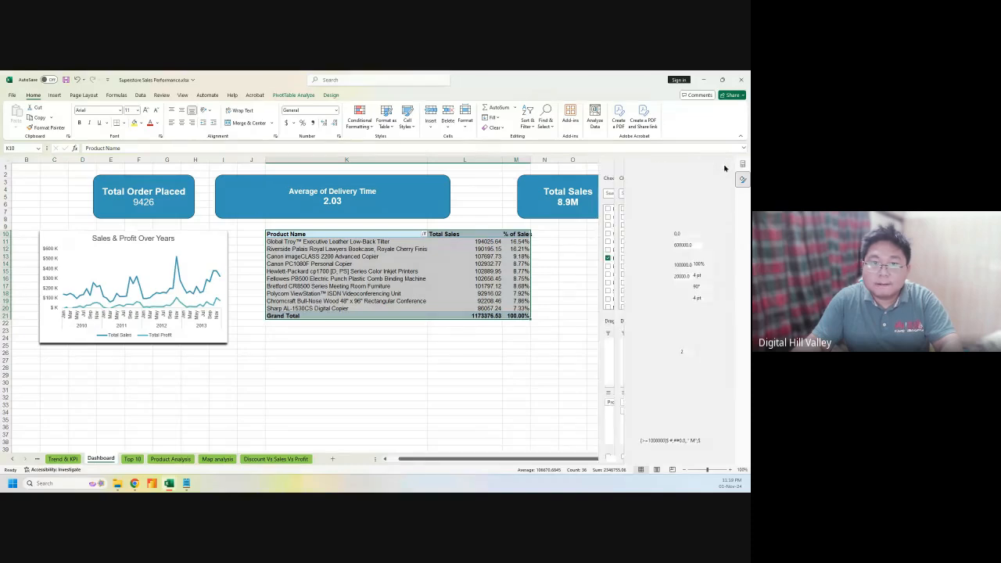
{"action": "double_click", "coordinate": [529, 159]}
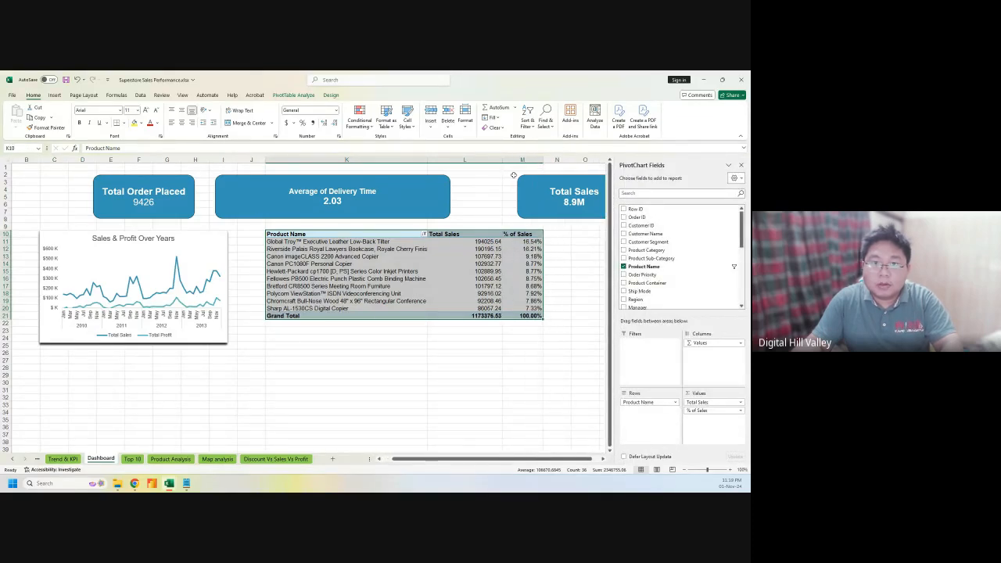
{"action": "left_click_drag", "start_coordinate": [502, 161], "coordinate": [469, 161]}
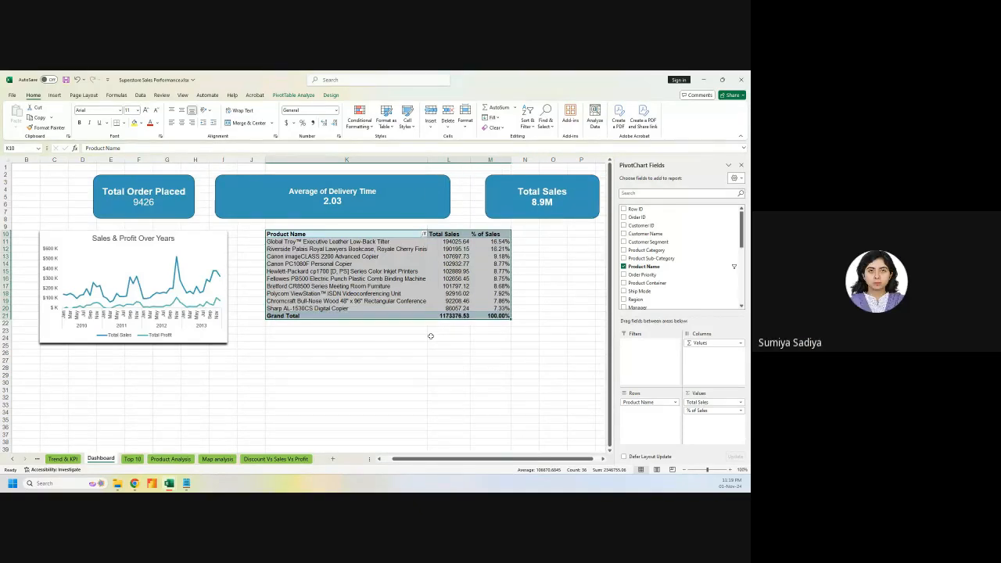
Narrow the Delivery Time and Total Sales cards and line up Total Sales and Total profit beside them
{"action": "left_click", "coordinate": [321, 337]}
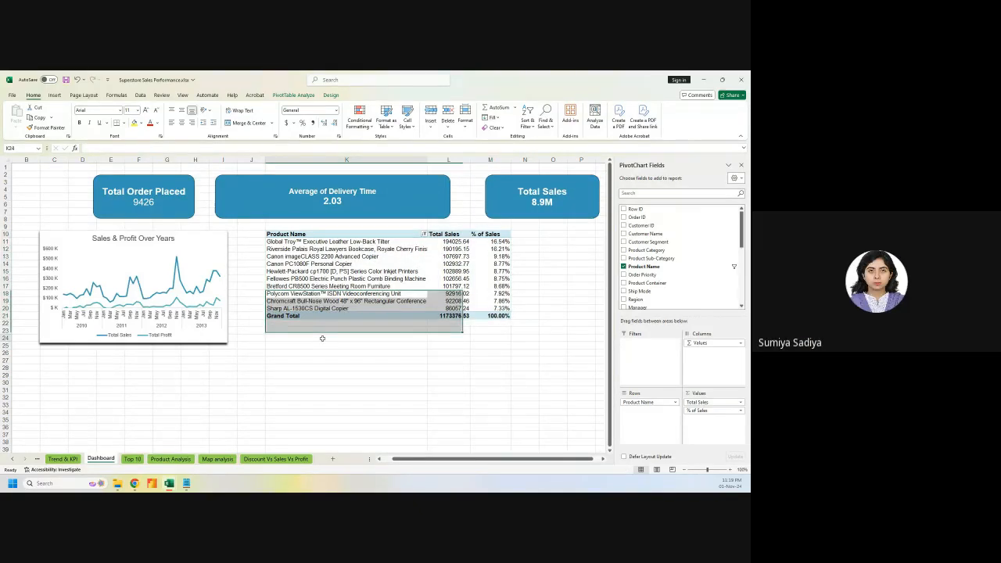
{"action": "left_click", "coordinate": [365, 180]}
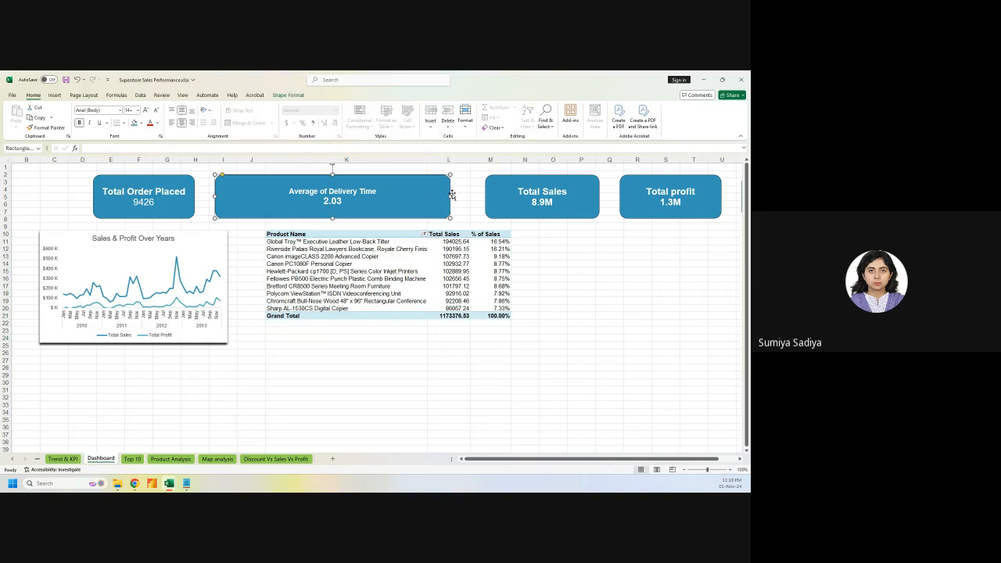
{"action": "left_click_drag", "start_coordinate": [452, 197], "coordinate": [320, 197]}
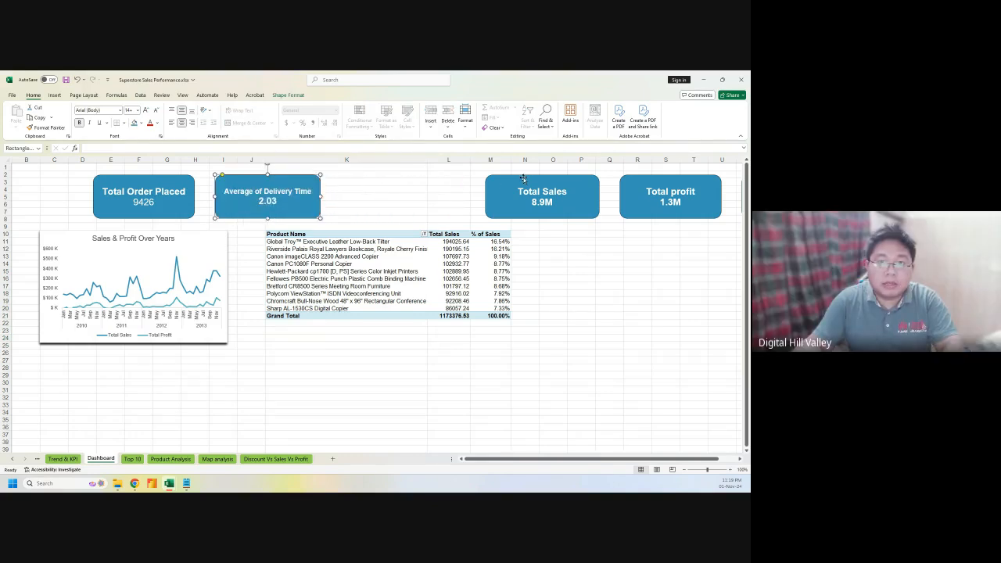
{"action": "left_click_drag", "start_coordinate": [522, 180], "coordinate": [367, 179]}
{"action": "left_click_drag", "start_coordinate": [446, 197], "coordinate": [435, 197]}
{"action": "left_click_drag", "start_coordinate": [658, 178], "coordinate": [491, 179]}
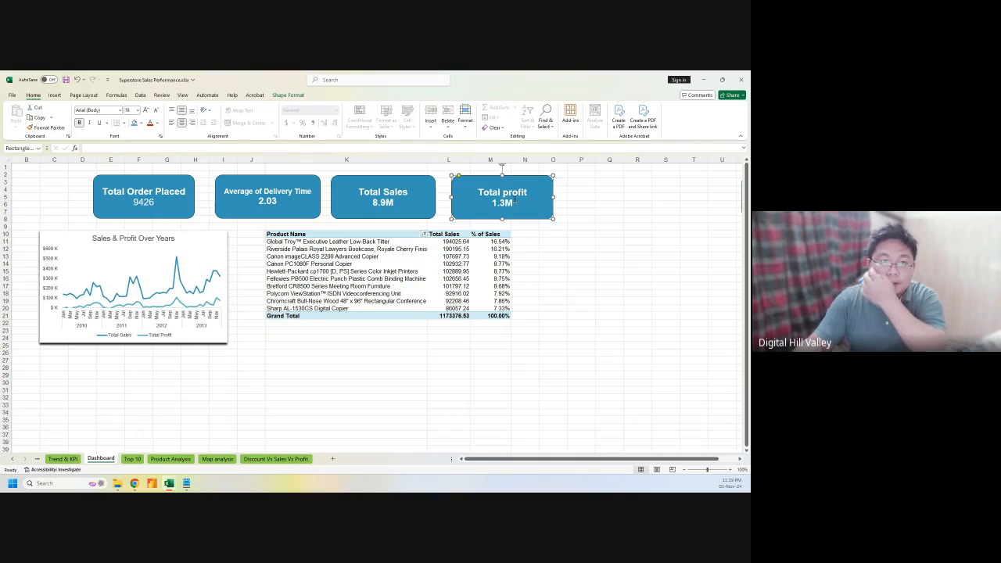
{"action": "left_click", "coordinate": [364, 360]}
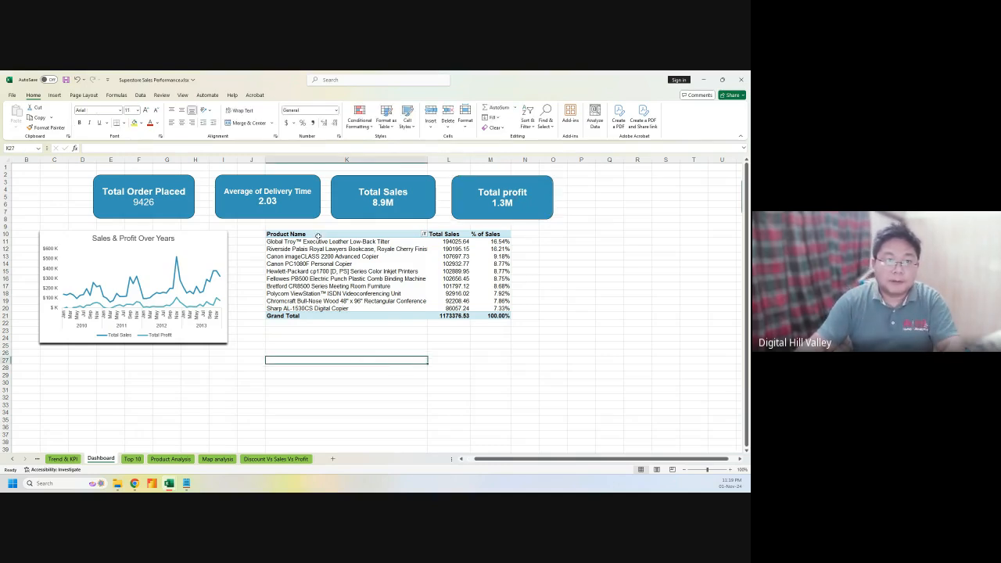
Insert a blank row at row 8 above the chart and table
{"action": "right_click", "coordinate": [5, 220]}
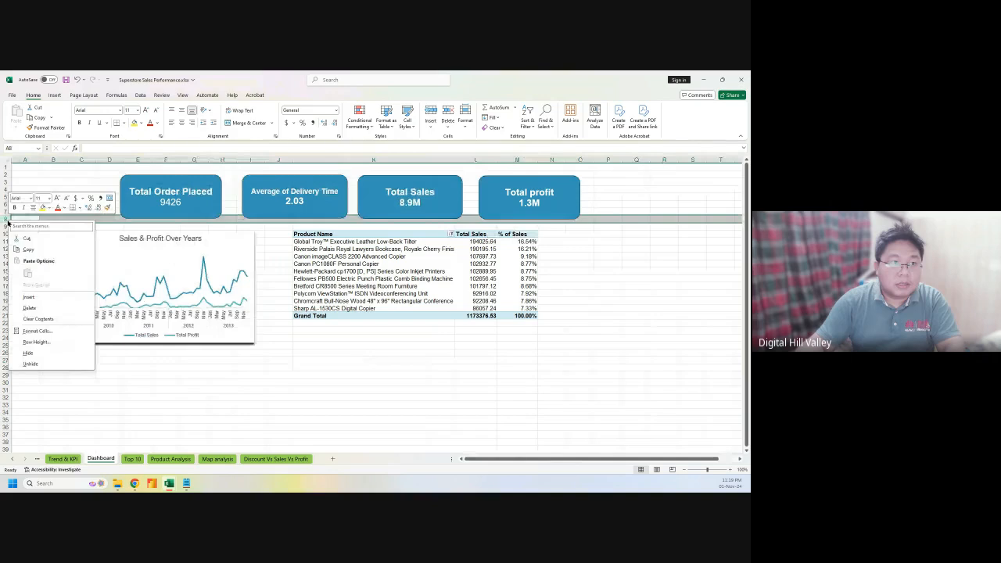
{"action": "left_click", "coordinate": [43, 298]}
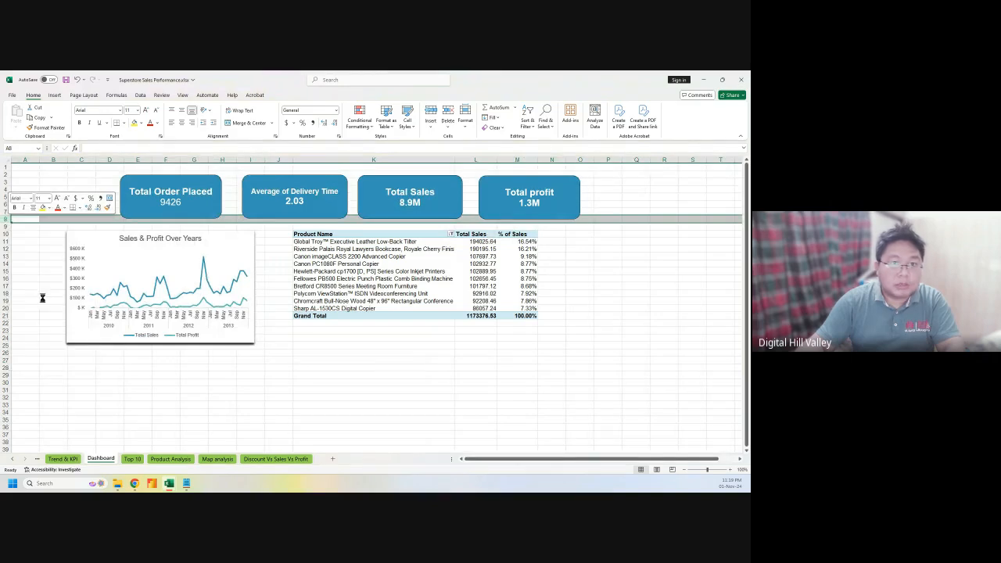
{"action": "left_click", "coordinate": [406, 231]}
Shorten the Total Order Placed, Average of Delivery Time, Total Sales and Total profit cards to equal heights
{"action": "left_click", "coordinate": [175, 222]}
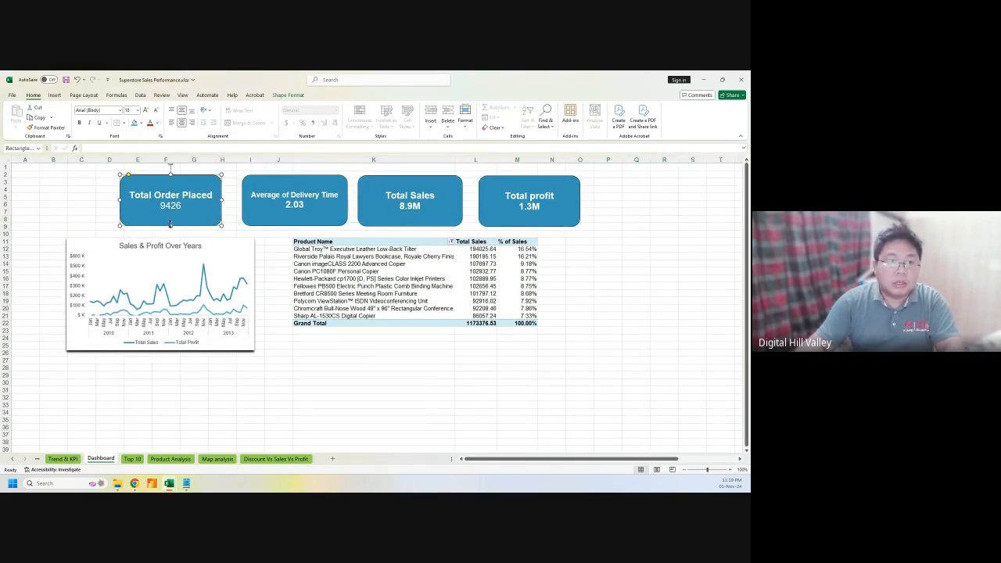
{"action": "left_click_drag", "start_coordinate": [170, 225], "coordinate": [169, 218]}
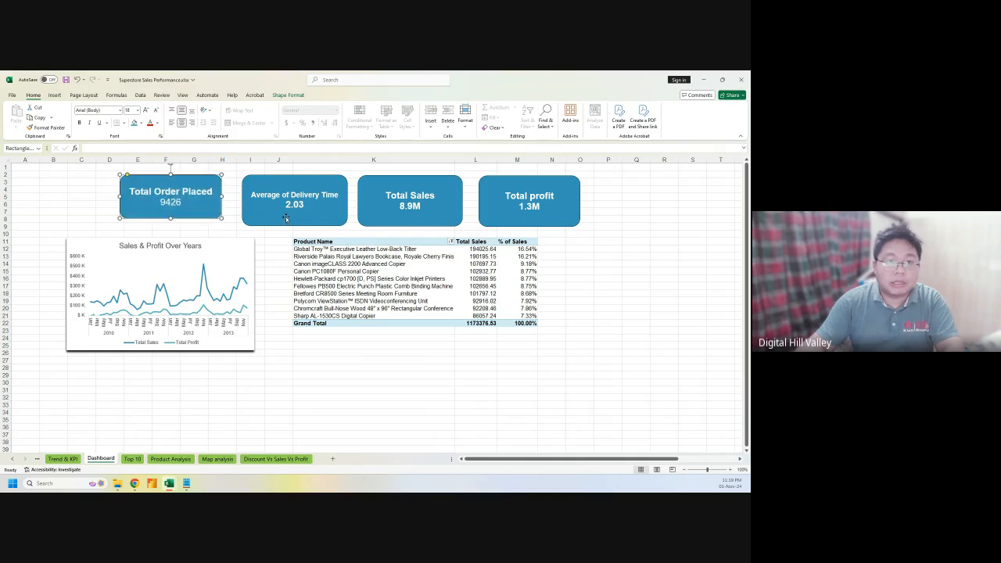
{"action": "left_click", "coordinate": [295, 224]}
{"action": "left_click_drag", "start_coordinate": [296, 225], "coordinate": [295, 218]}
{"action": "left_click", "coordinate": [412, 223]}
{"action": "left_click_drag", "start_coordinate": [410, 225], "coordinate": [410, 220]}
{"action": "left_click", "coordinate": [514, 223]}
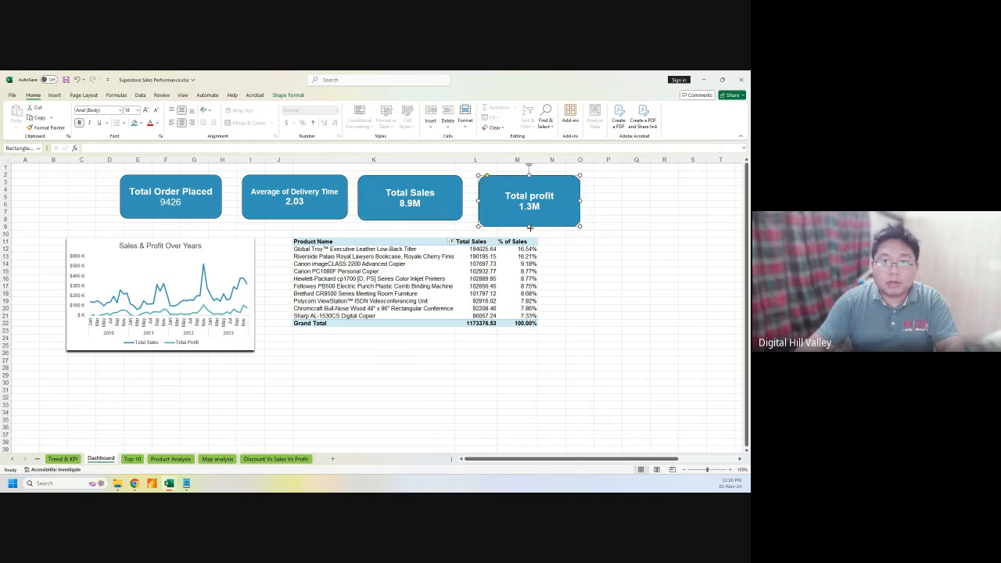
{"action": "left_click_drag", "start_coordinate": [530, 227], "coordinate": [530, 222]}
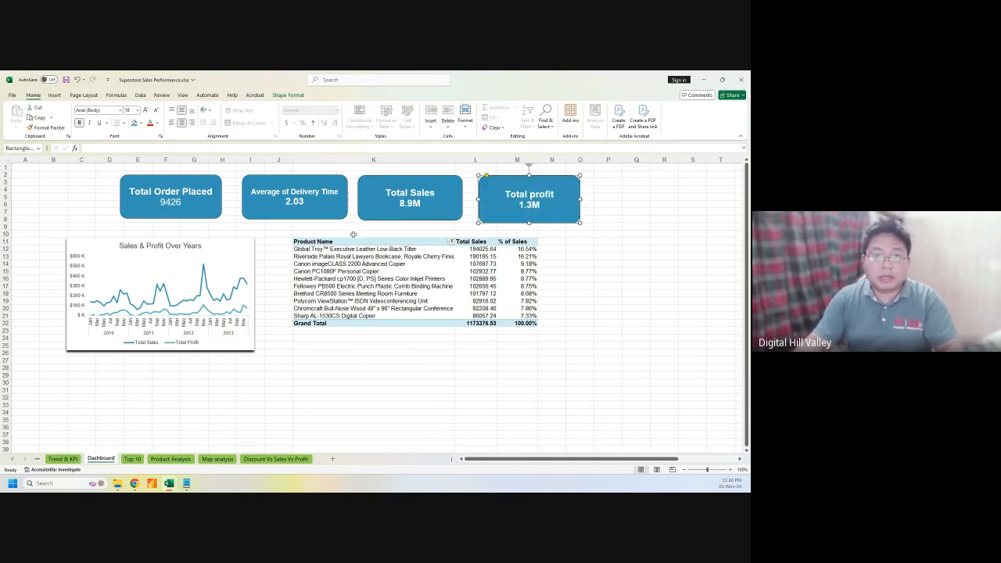
{"action": "left_click_drag", "start_coordinate": [353, 234], "coordinate": [524, 236]}
Merge K10:M10 and enter the title 'Top 10 Products Over Sales'
{"action": "left_click", "coordinate": [239, 123]}
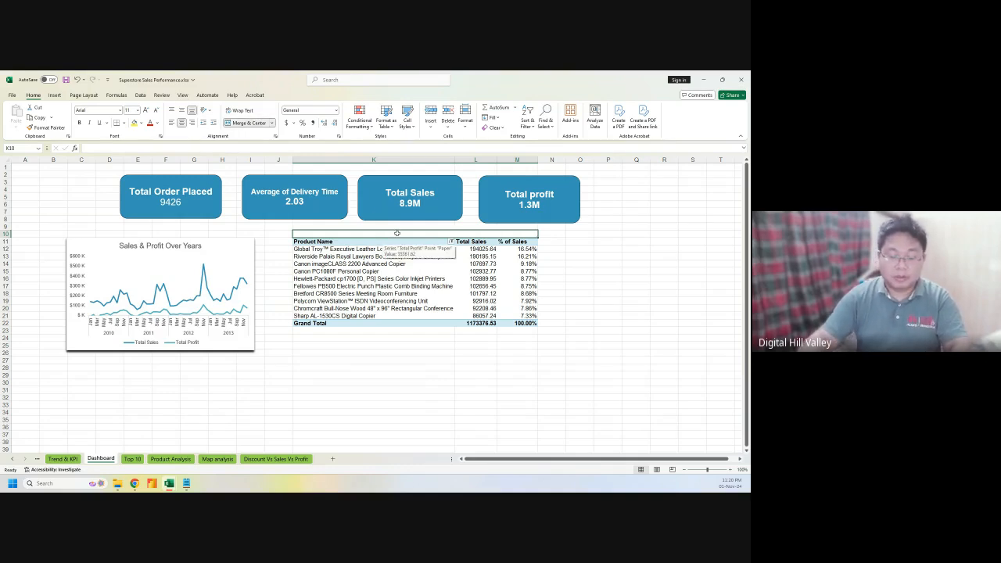
{"action": "type", "text": "Top"}
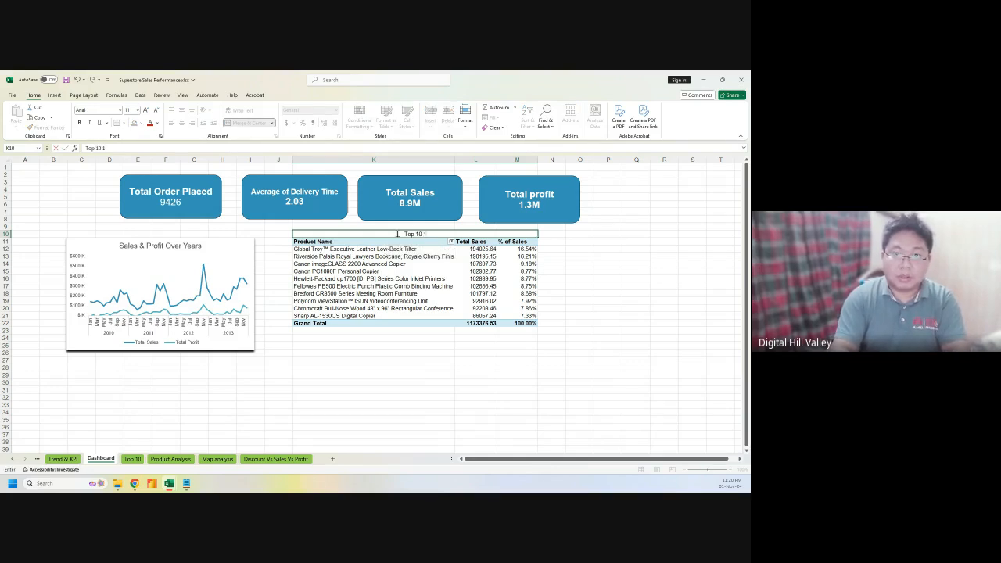
{"action": "type", "text": "10 Produc"}
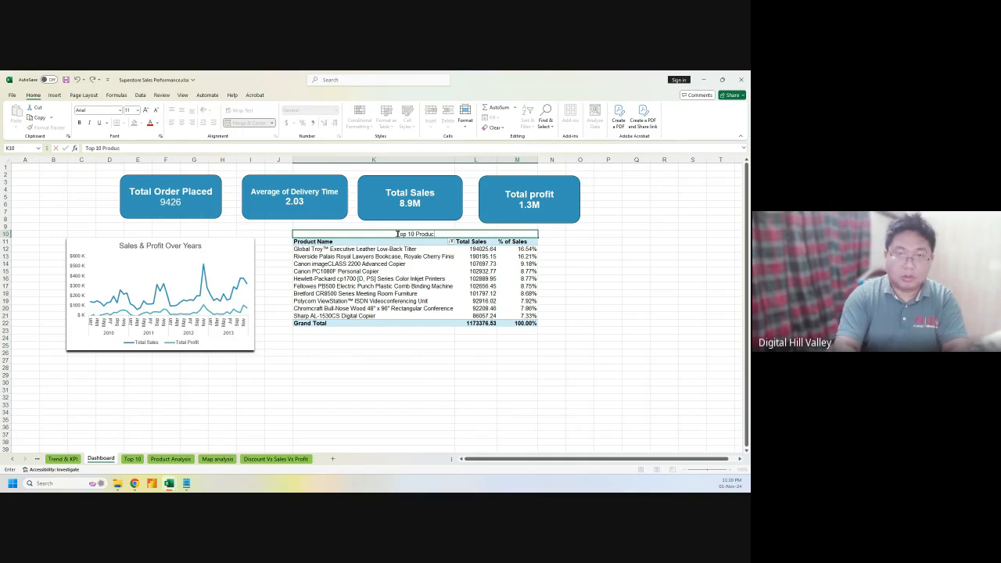
{"action": "type", "text": "ts"}
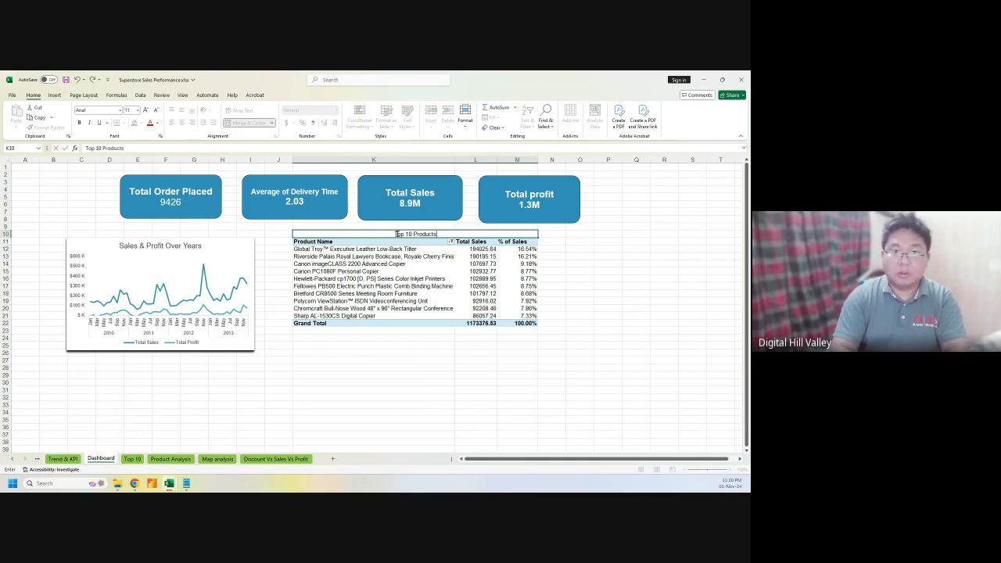
{"action": "type", "text": " Over"}
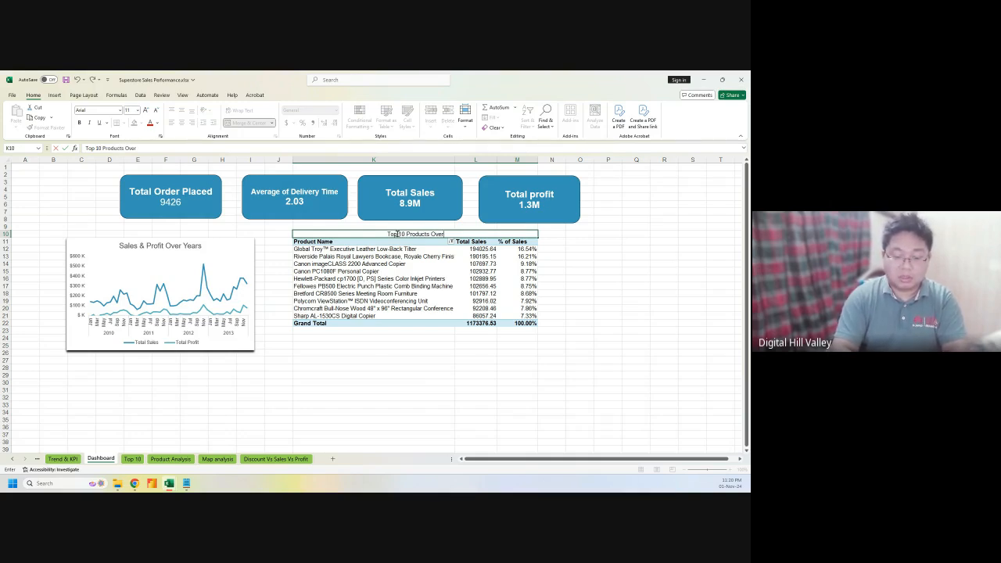
{"action": "type", "text": " Sales"}
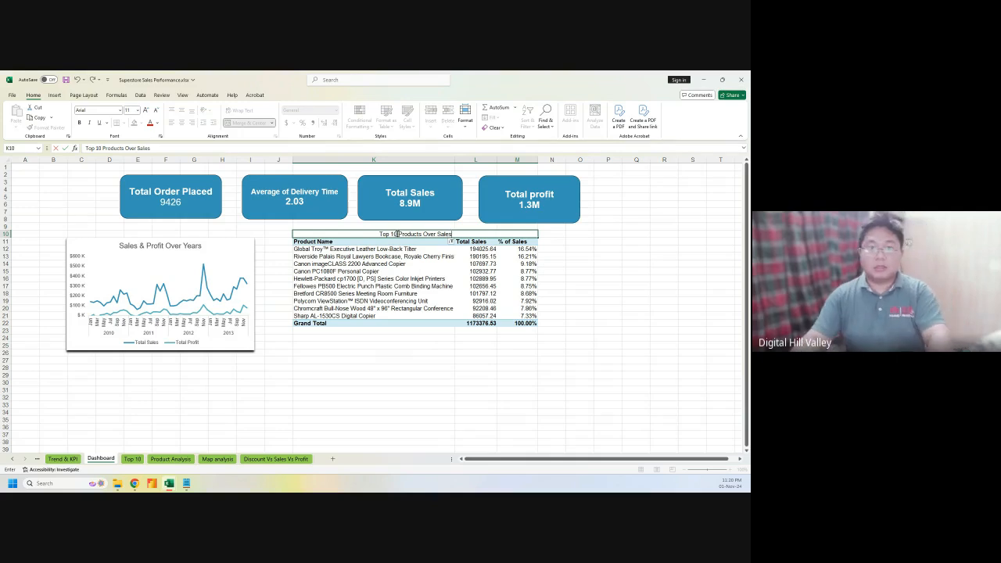
Make the title bold, enlarge its font two steps, and give it a light blue fill
{"action": "triple_click", "coordinate": [397, 234]}
{"action": "left_click", "coordinate": [79, 123]}
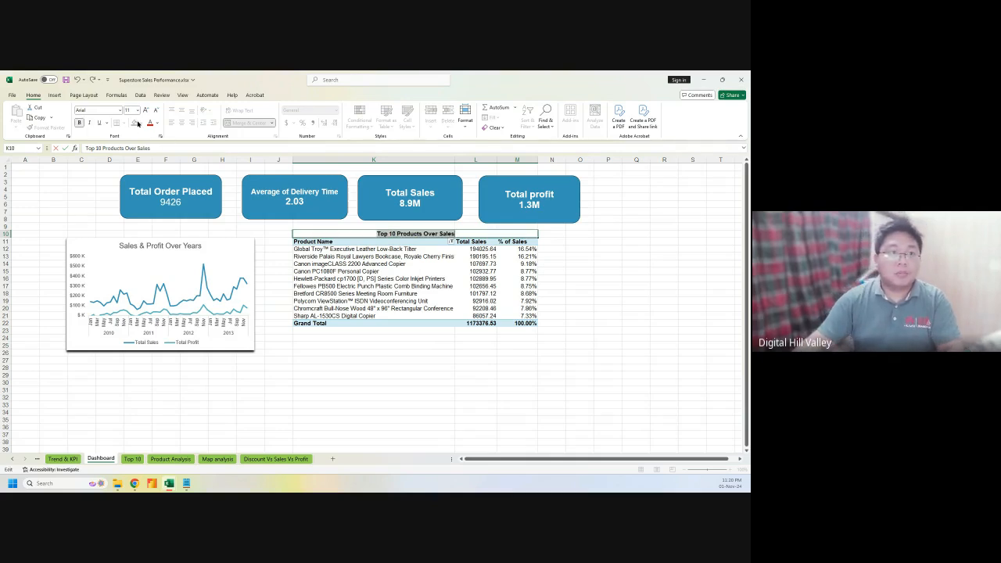
{"action": "left_click", "coordinate": [145, 111]}
{"action": "left_click", "coordinate": [145, 111]}
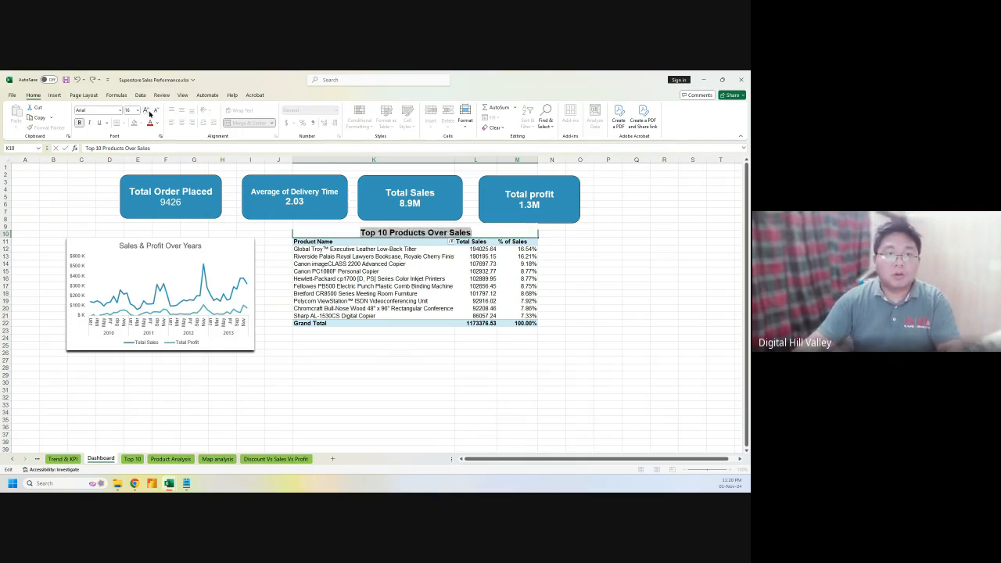
{"action": "left_click", "coordinate": [158, 123]}
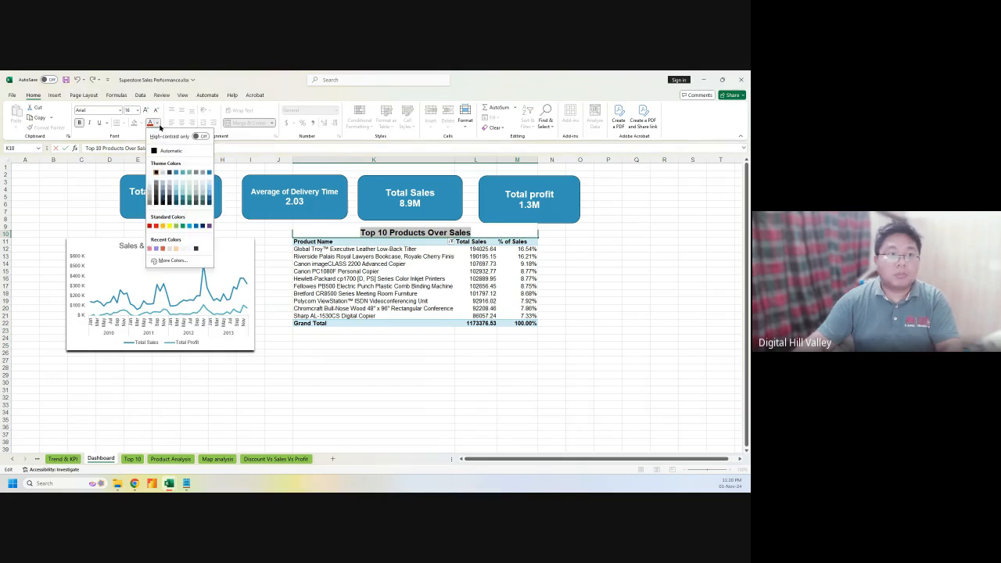
{"action": "left_click", "coordinate": [139, 125]}
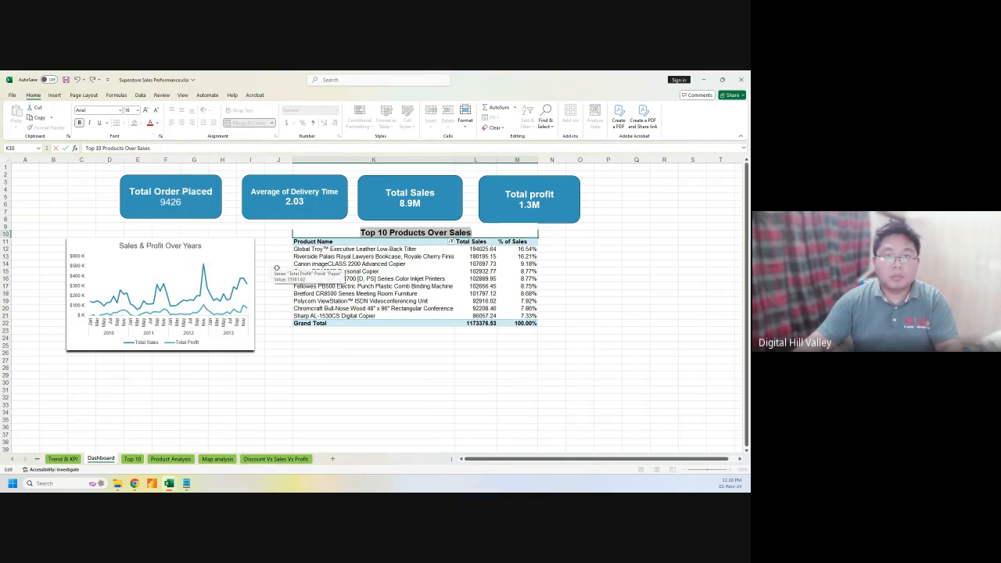
{"action": "left_click", "coordinate": [570, 273]}
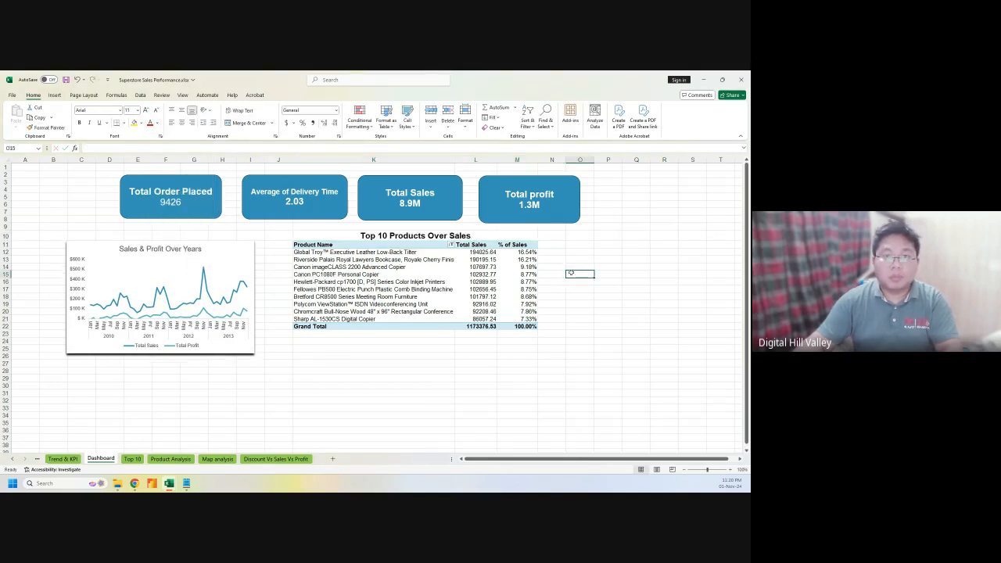
{"action": "left_click", "coordinate": [350, 239]}
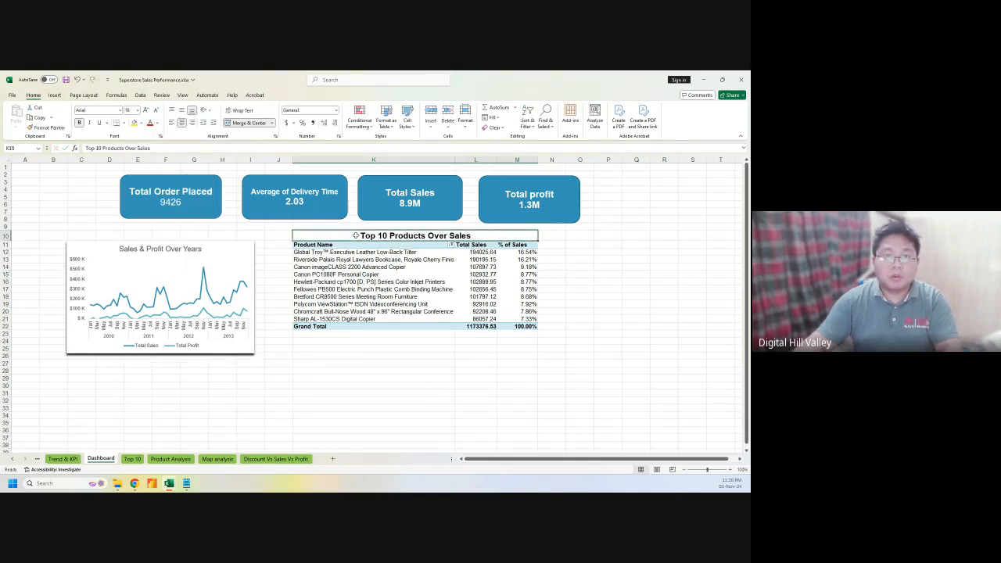
{"action": "left_click", "coordinate": [141, 124]}
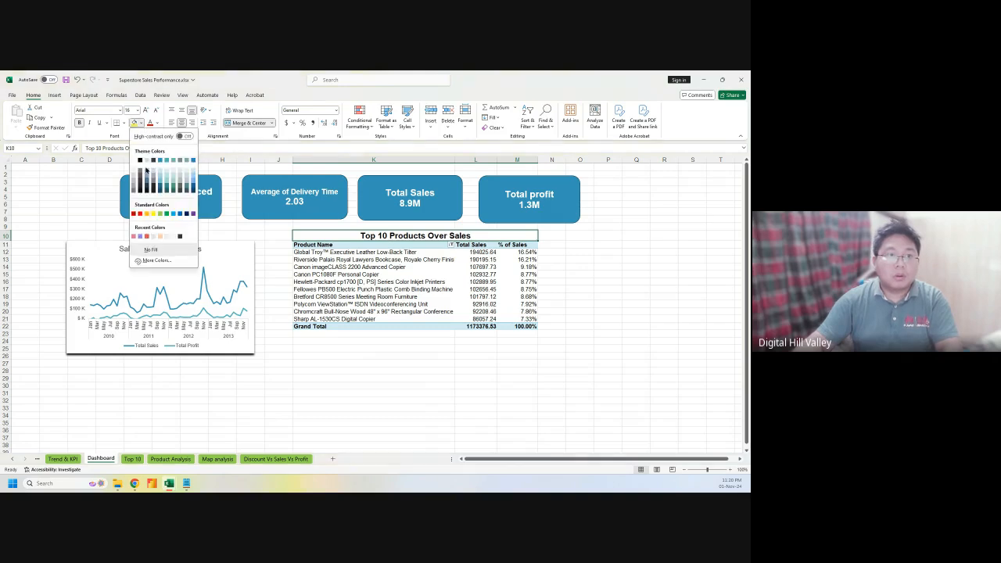
{"action": "left_click", "coordinate": [194, 173]}
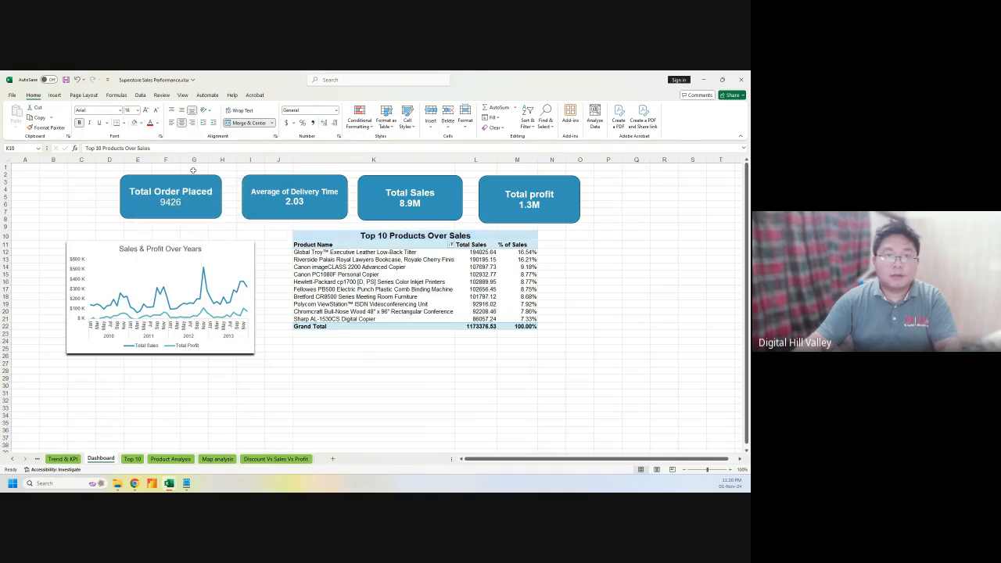
{"action": "left_click", "coordinate": [367, 393]}
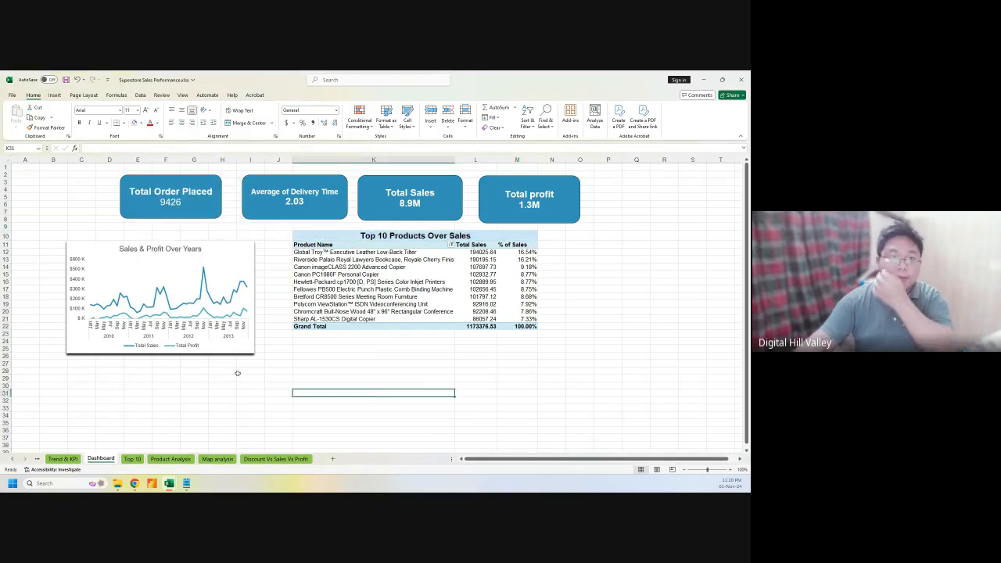
Shrink the Sales & Profit chart to fit beside the Top 10 Products table and close the PivotChart Fields pane
{"action": "left_click", "coordinate": [159, 261]}
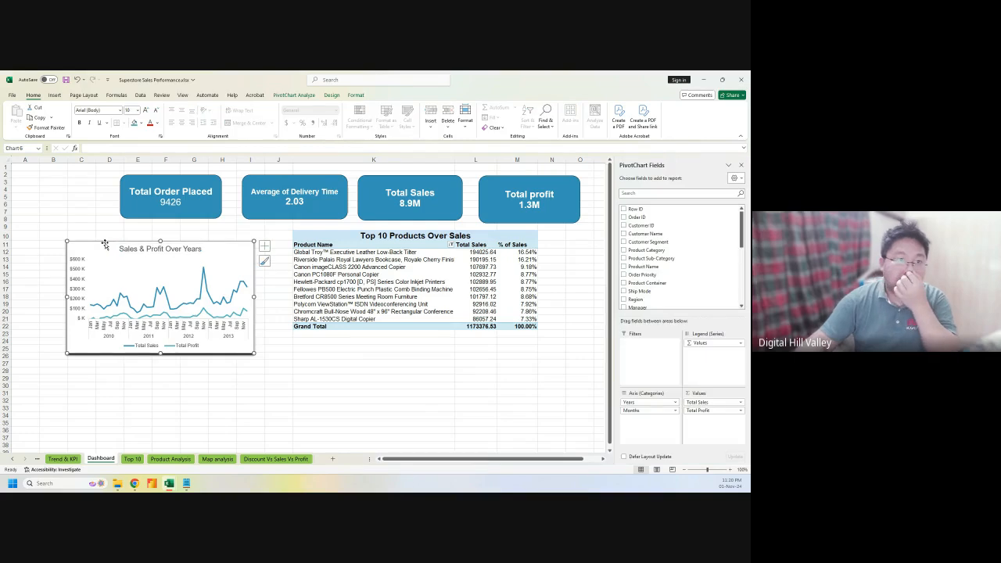
{"action": "left_click_drag", "start_coordinate": [108, 242], "coordinate": [136, 231]}
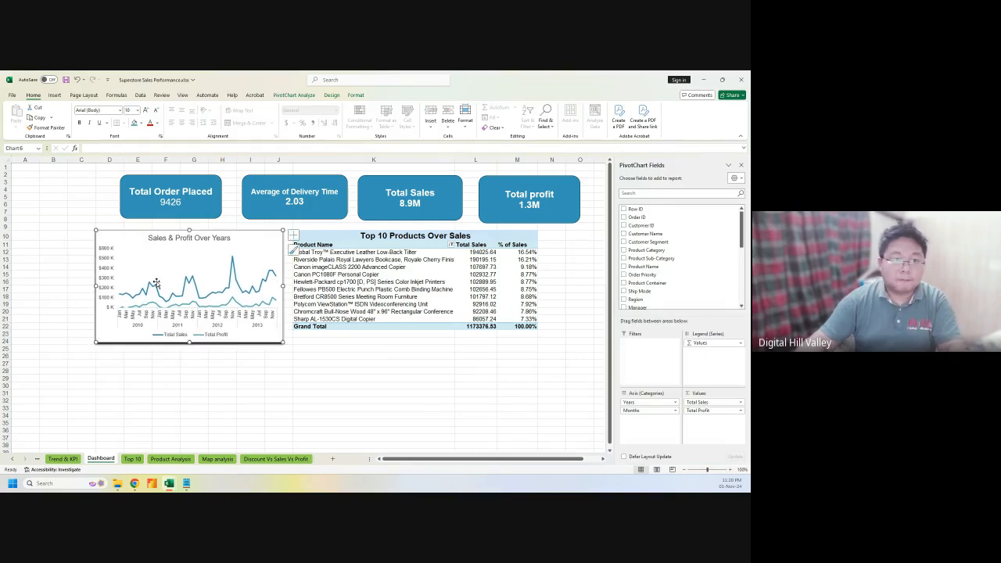
{"action": "left_click_drag", "start_coordinate": [282, 341], "coordinate": [285, 343]}
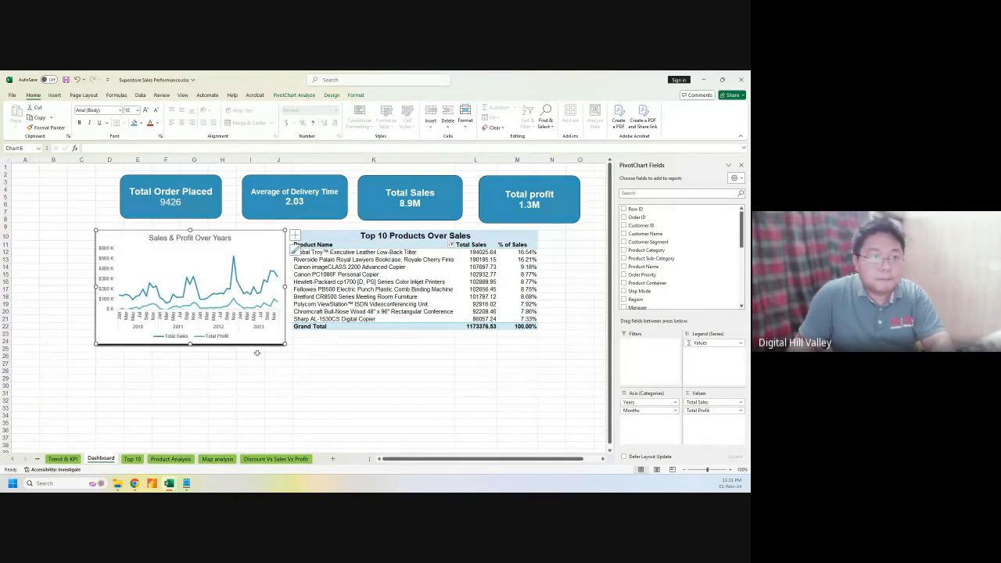
{"action": "left_click_drag", "start_coordinate": [96, 344], "coordinate": [106, 335]}
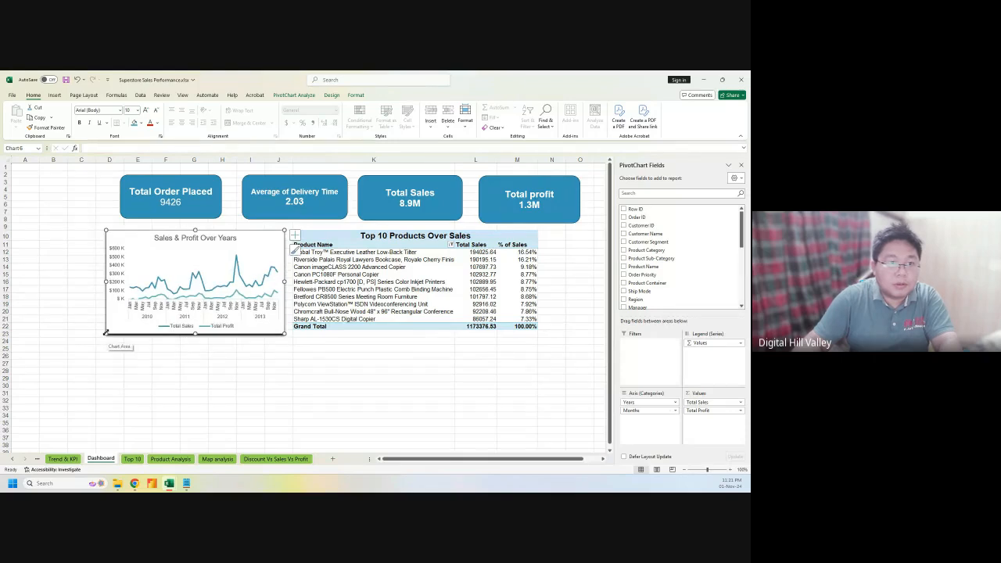
{"action": "left_click_drag", "start_coordinate": [122, 238], "coordinate": [118, 239]}
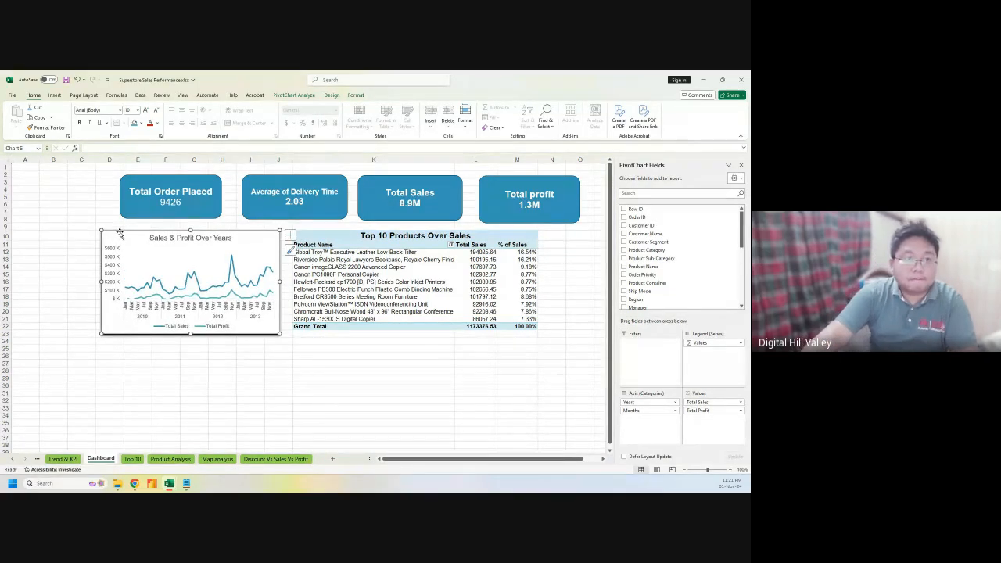
{"action": "left_click", "coordinate": [740, 165]}
{"action": "left_click", "coordinate": [369, 414]}
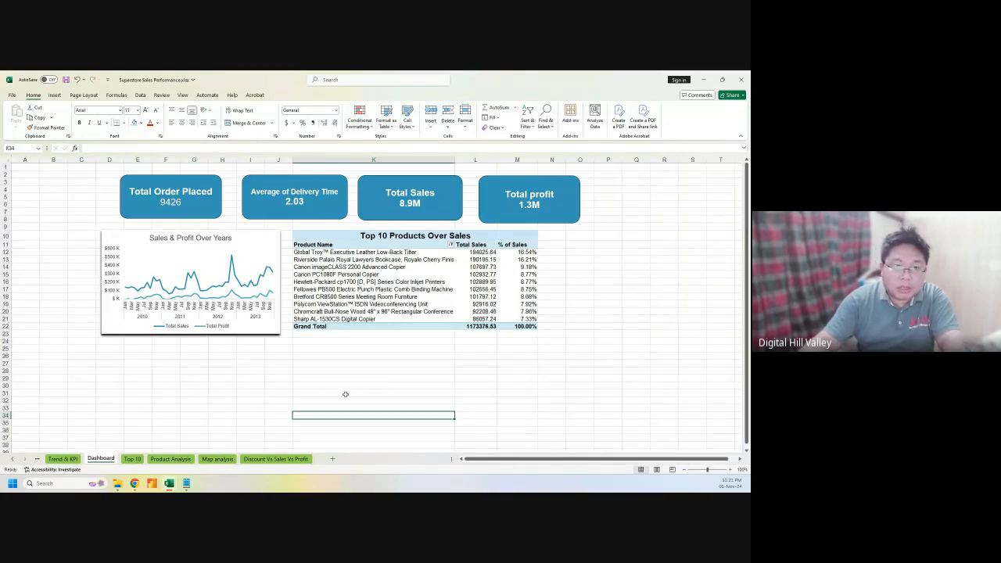
Remove the Top 10 Customers chart from the Top 10 sheet and return to the Dashboard
{"action": "left_click", "coordinate": [124, 459]}
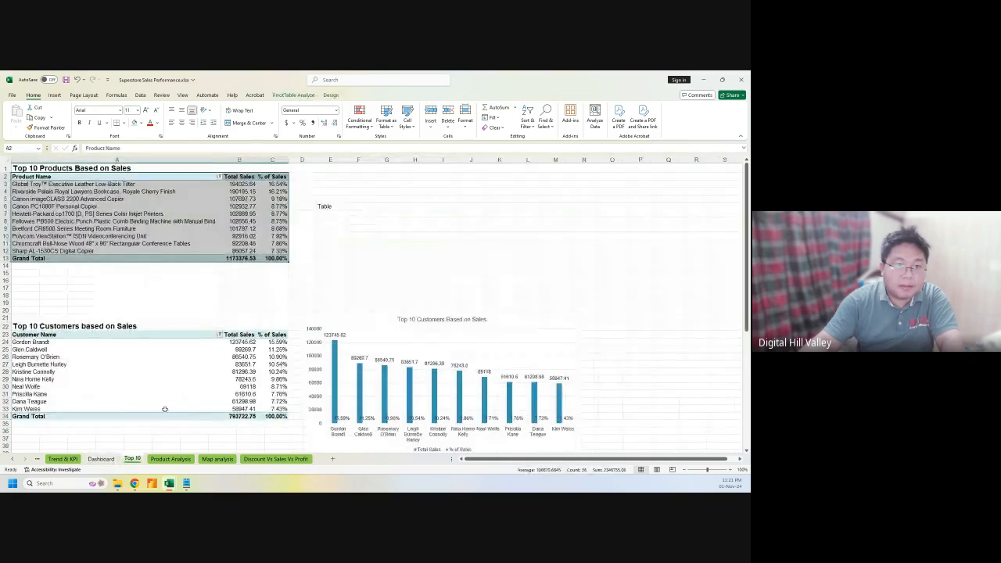
{"action": "scroll", "coordinate": [355, 260], "scroll_direction": "down", "scroll_amount": 2}
{"action": "left_click", "coordinate": [355, 277]}
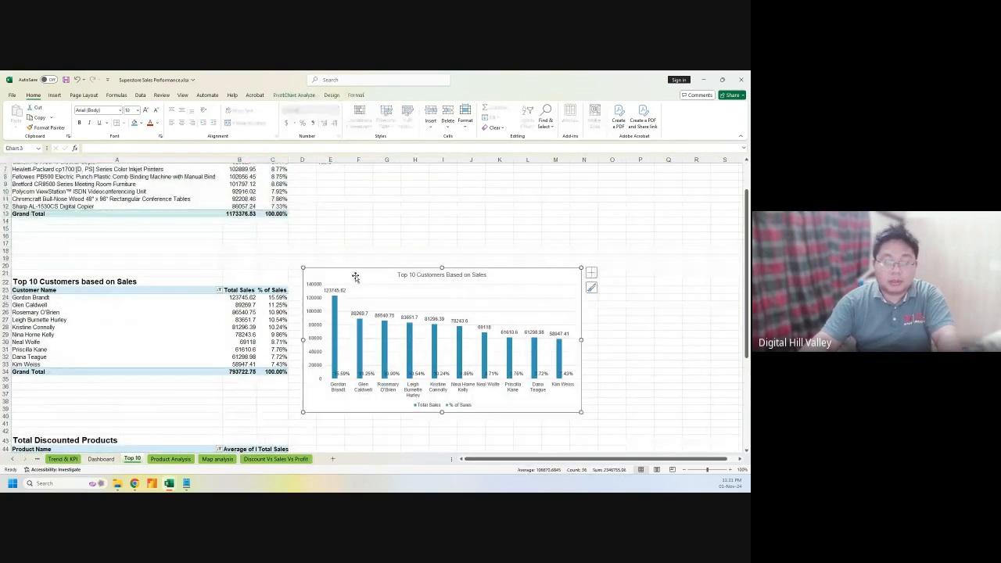
{"action": "key", "text": "Delete"}
{"action": "scroll", "coordinate": [335, 320], "scroll_direction": "down", "scroll_amount": 10}
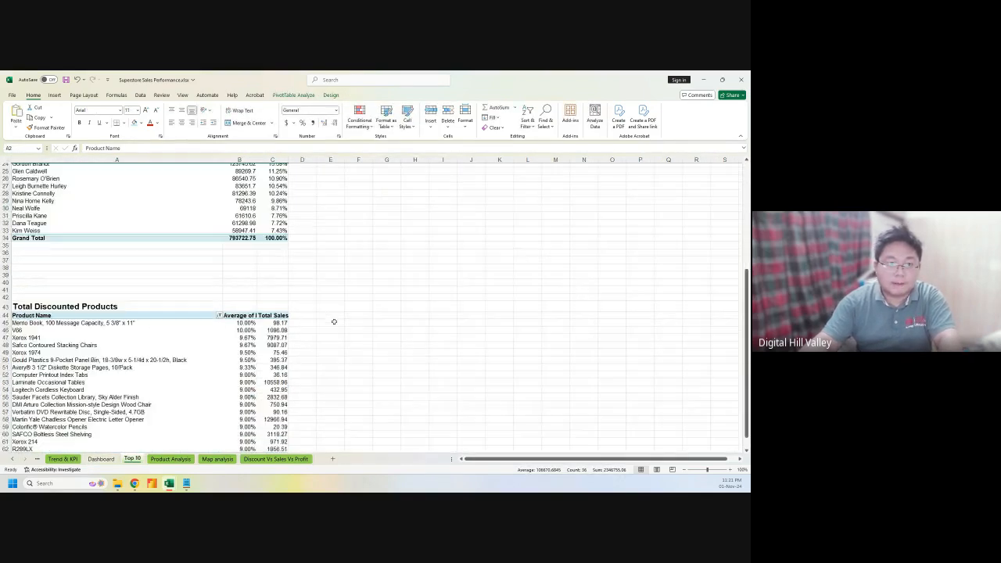
{"action": "scroll", "coordinate": [337, 334], "scroll_direction": "down", "scroll_amount": 5}
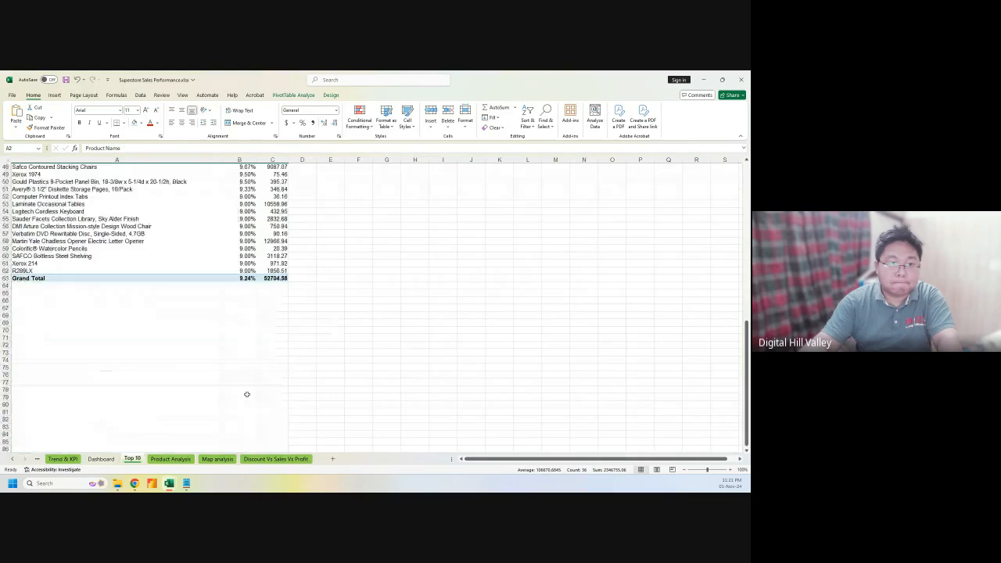
{"action": "left_click", "coordinate": [109, 459]}
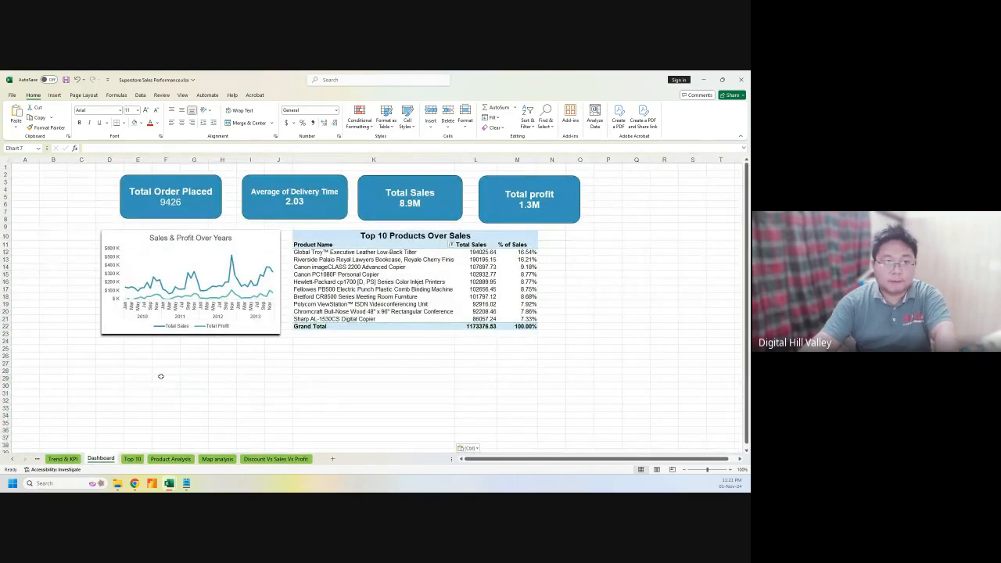
Place the Top 10 Customers chart under the Sales & Profit chart and make it smaller
{"action": "left_click", "coordinate": [203, 378]}
{"action": "left_click_drag", "start_coordinate": [203, 377], "coordinate": [152, 340]}
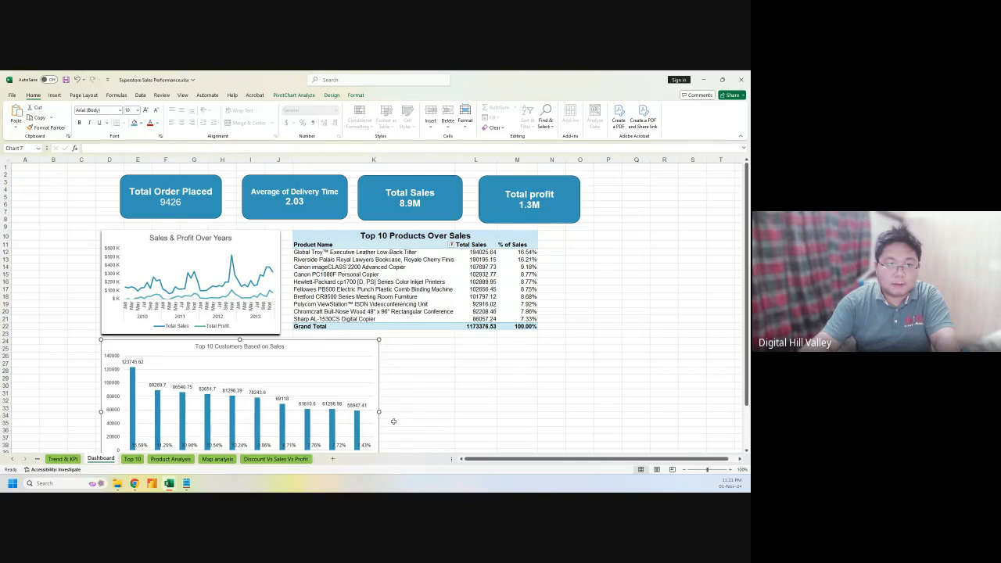
{"action": "scroll", "coordinate": [387, 423], "scroll_direction": "down", "scroll_amount": 3}
{"action": "left_click_drag", "start_coordinate": [379, 416], "coordinate": [334, 394]}
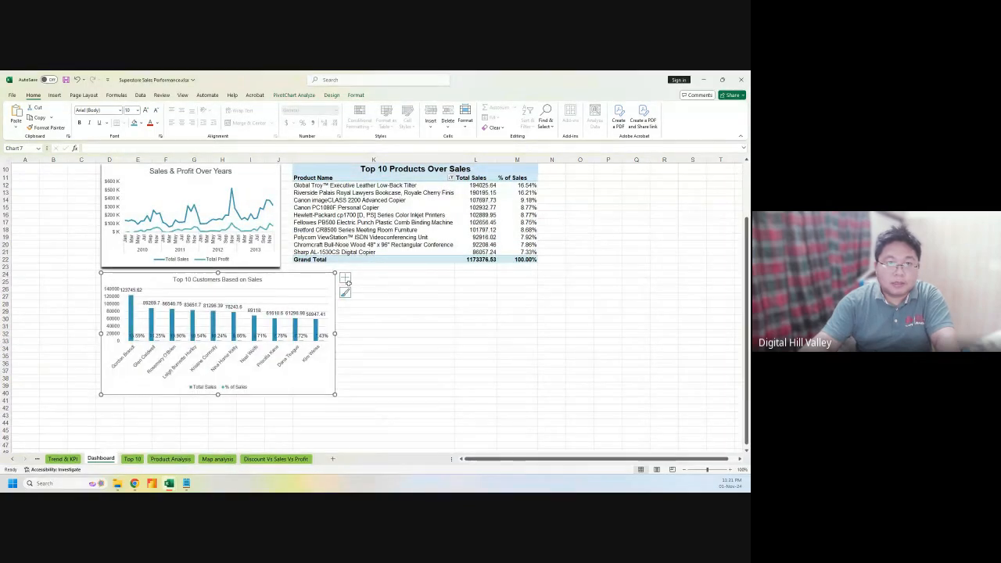
Delete the % of Sales data labels from the Top 10 Customers chart
{"action": "left_click", "coordinate": [344, 277]}
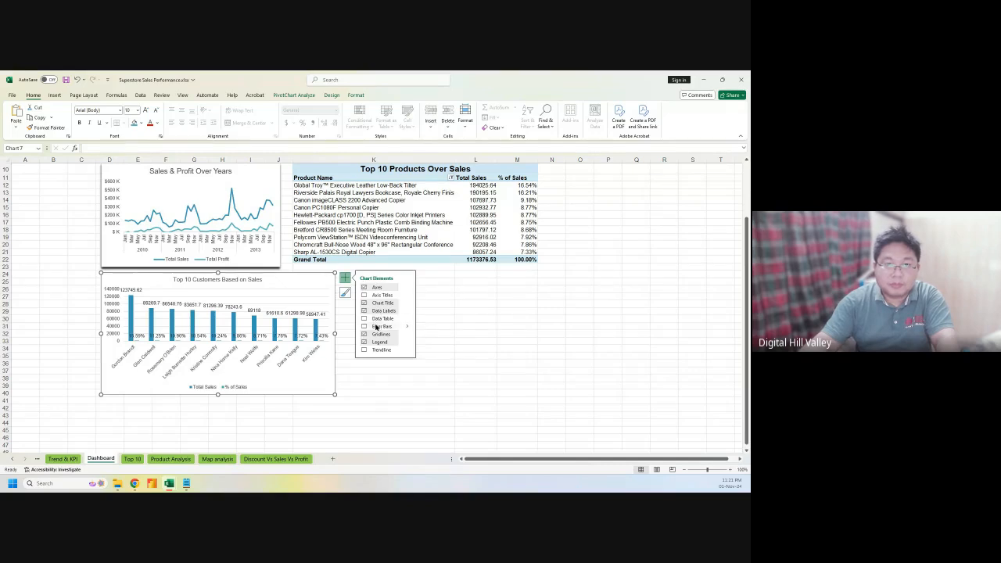
{"action": "left_click", "coordinate": [289, 336]}
{"action": "key", "text": "Delete"}
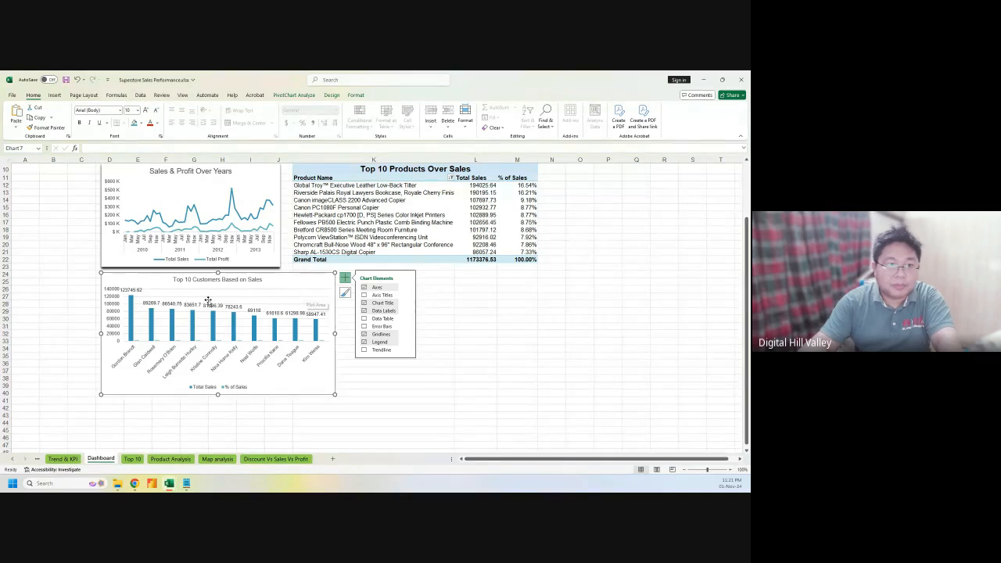
{"action": "left_click", "coordinate": [110, 296]}
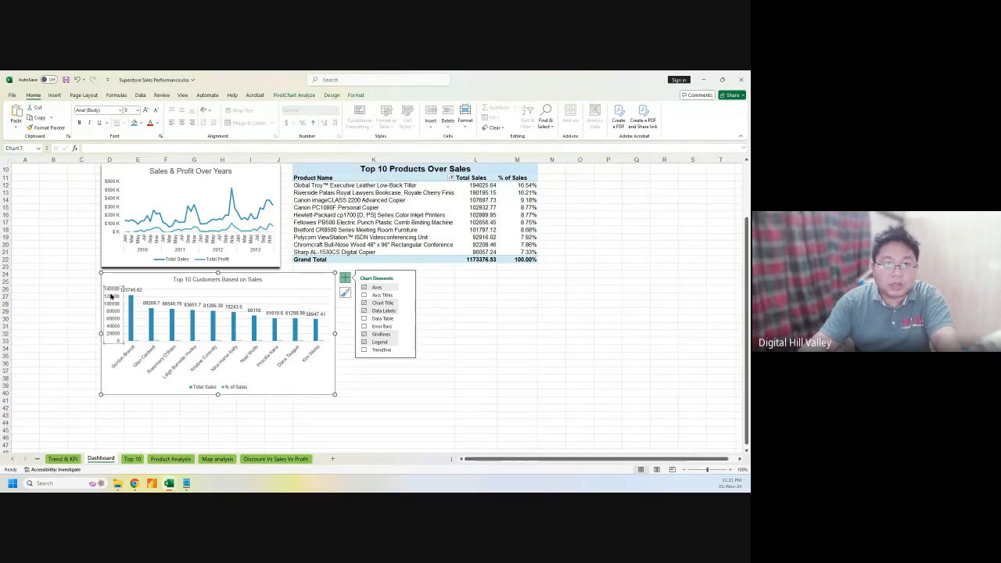
Give the customers chart's value axis the custom format $#,###, "K" so it reads up to $140 K
{"action": "double_click", "coordinate": [111, 296]}
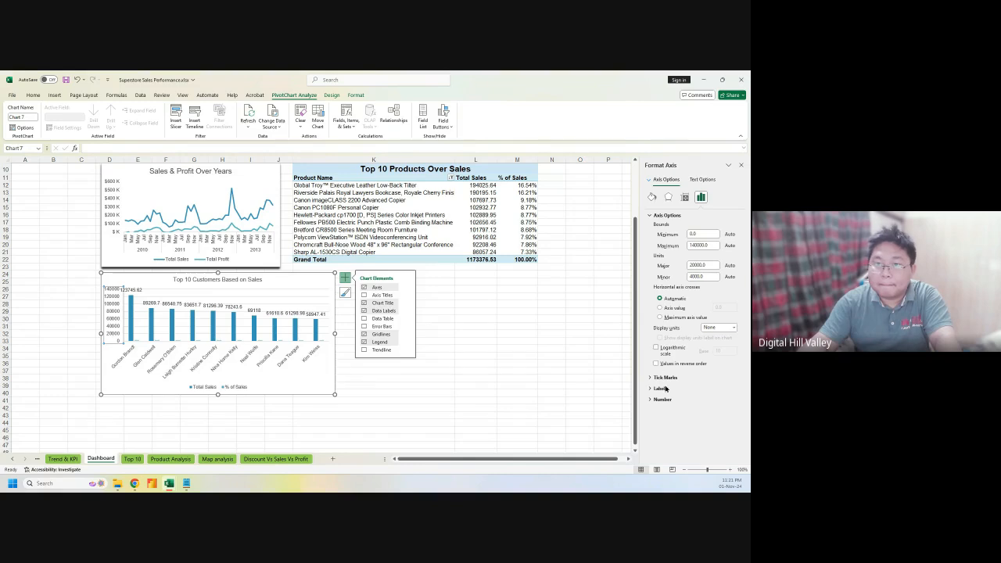
{"action": "left_click", "coordinate": [664, 399]}
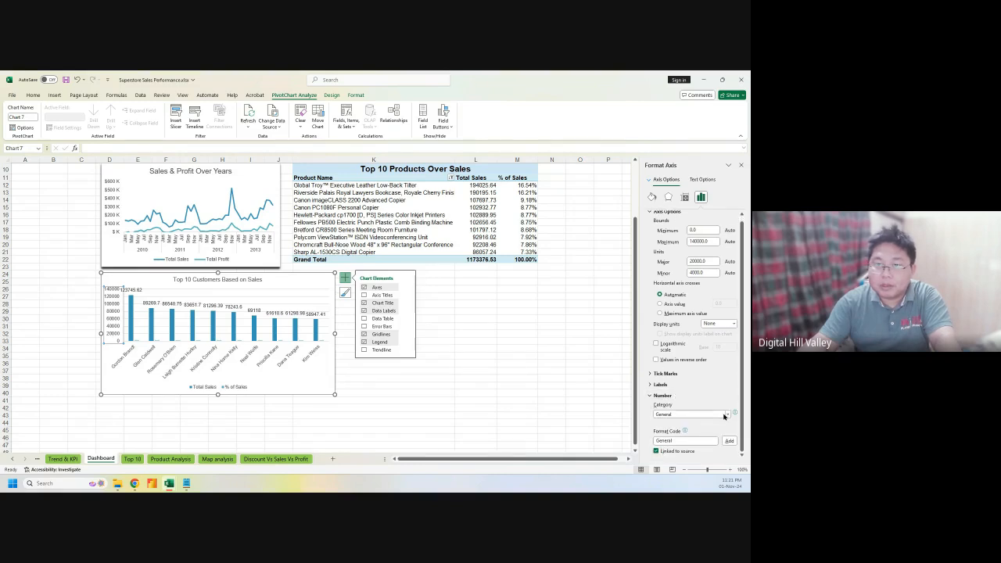
{"action": "left_click", "coordinate": [723, 414]}
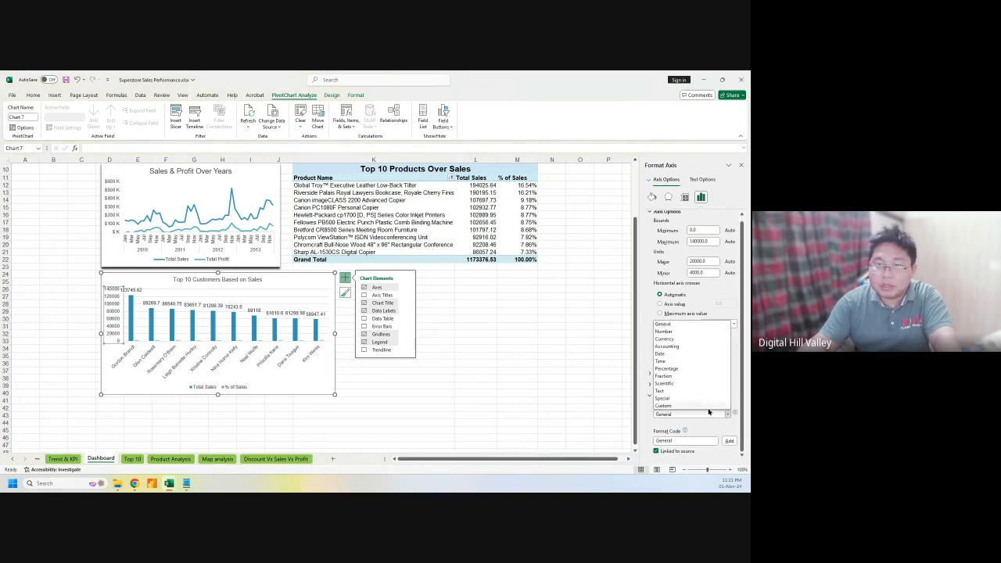
{"action": "left_click", "coordinate": [699, 406]}
{"action": "left_click", "coordinate": [713, 435]}
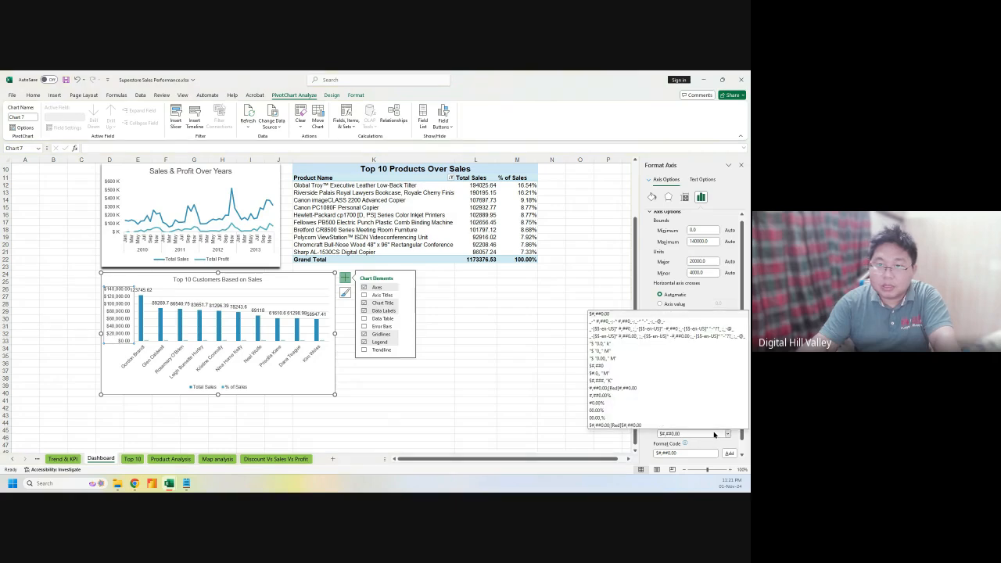
{"action": "left_click", "coordinate": [614, 380]}
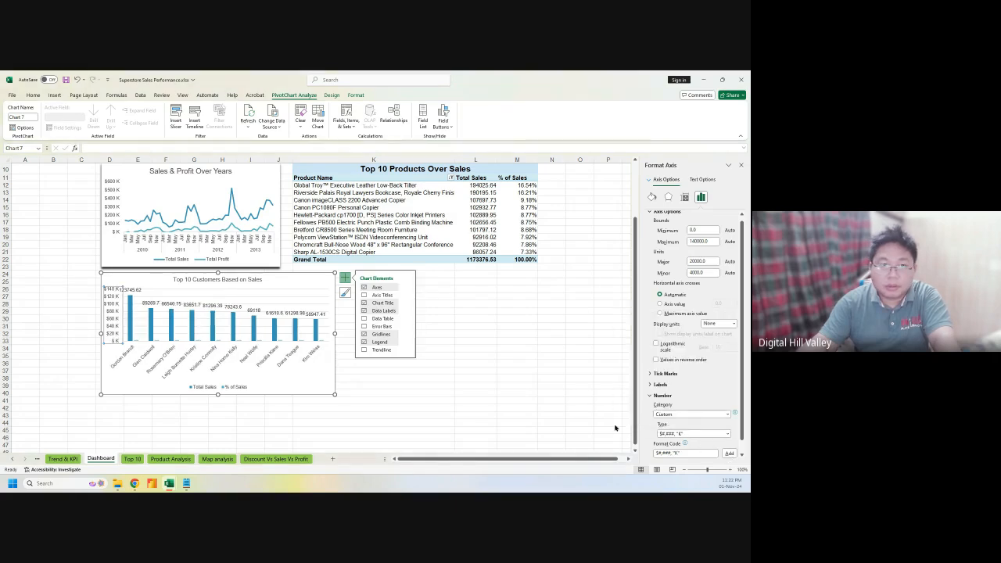
{"action": "left_click", "coordinate": [138, 290]}
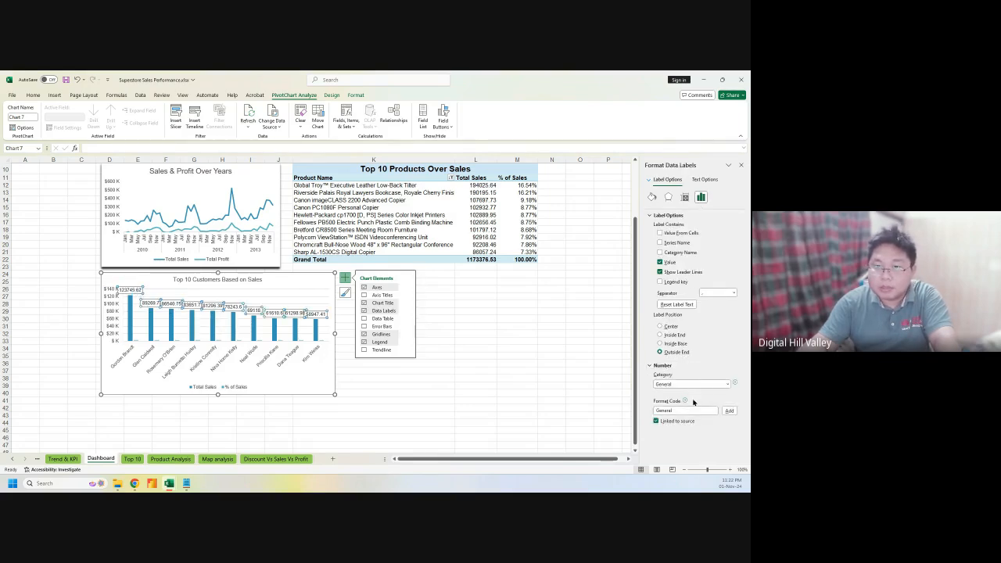
Apply the custom $#,###, "K" format to the column labels, showing $124 K down to $59 K
{"action": "left_click", "coordinate": [688, 384]}
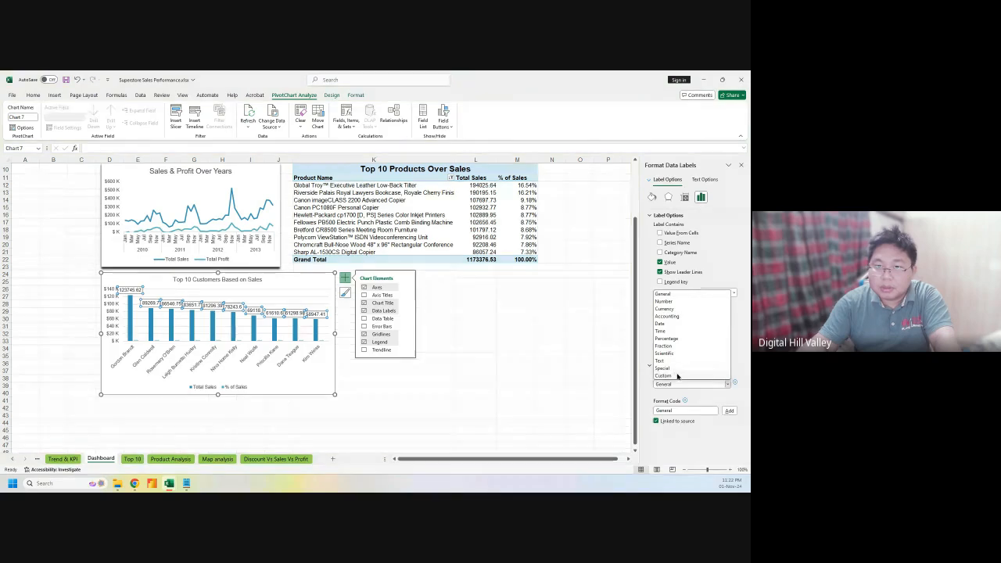
{"action": "left_click", "coordinate": [678, 376]}
{"action": "left_click", "coordinate": [692, 404]}
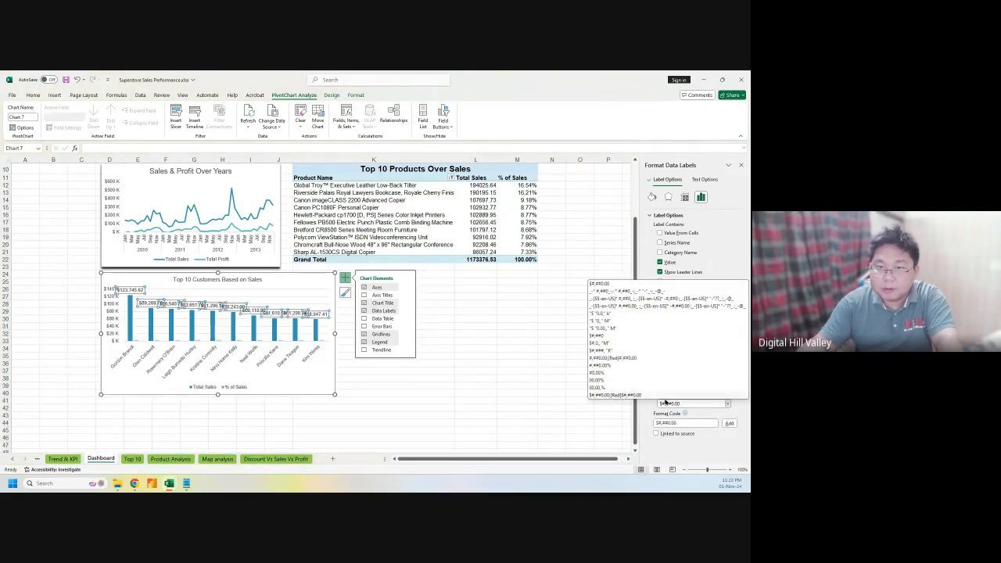
{"action": "left_click", "coordinate": [600, 350]}
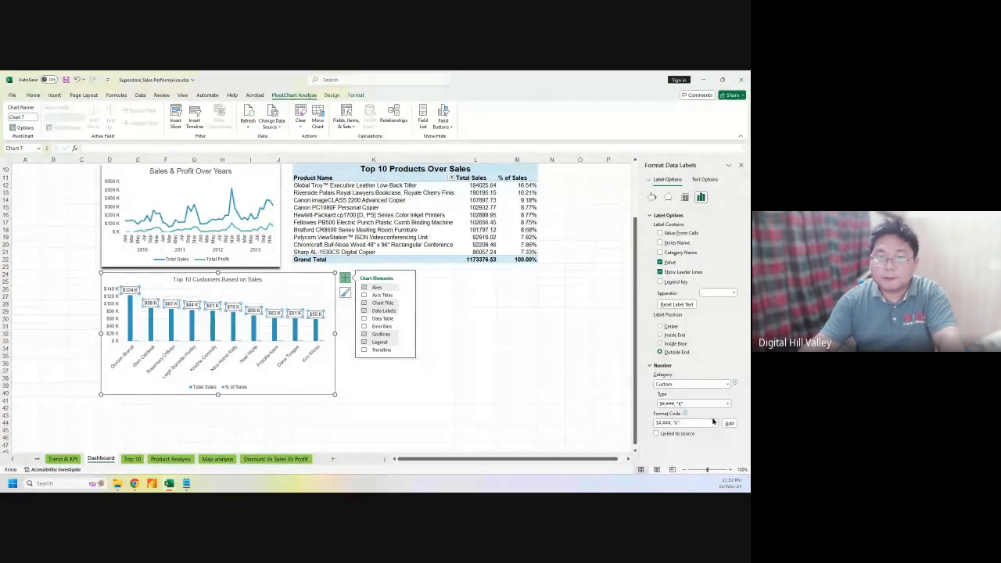
{"action": "left_click", "coordinate": [361, 413]}
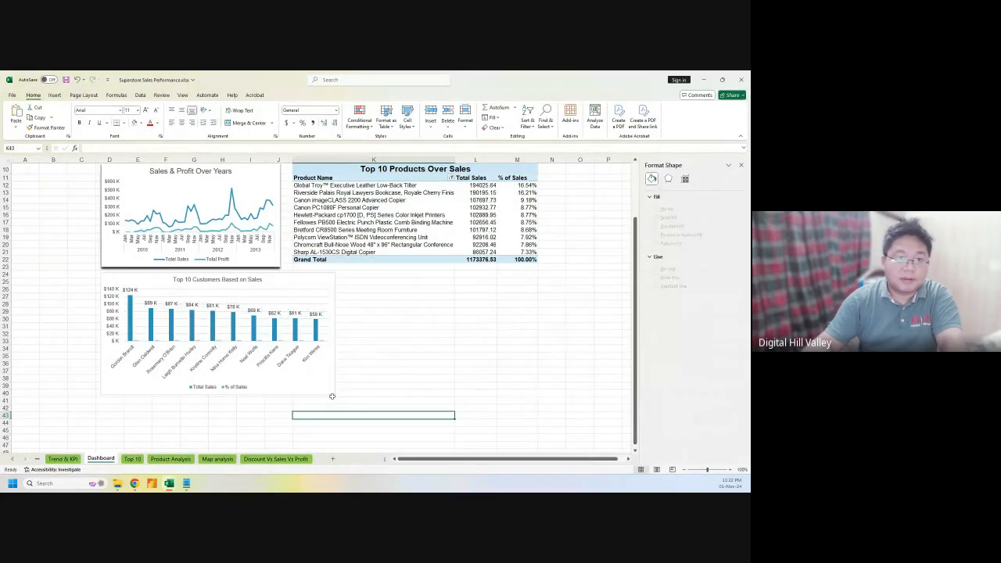
Move the Top 10 Customers chart beneath the Top 10 Products table, right of the Sales & Profit chart
{"action": "left_click", "coordinate": [331, 393]}
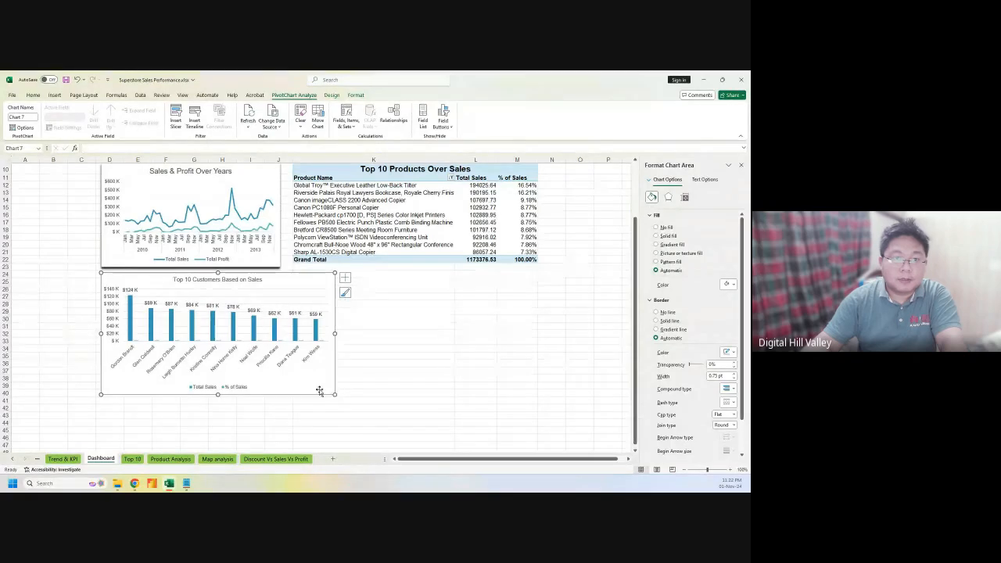
{"action": "left_click_drag", "start_coordinate": [315, 387], "coordinate": [537, 394]}
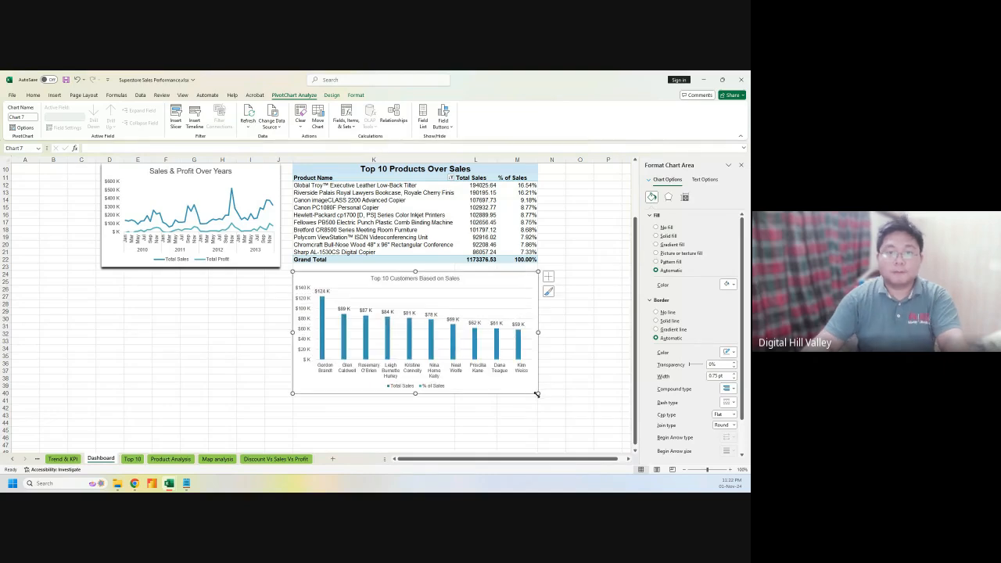
{"action": "left_click", "coordinate": [550, 400]}
{"action": "scroll", "coordinate": [591, 384], "scroll_direction": "up", "scroll_amount": 3}
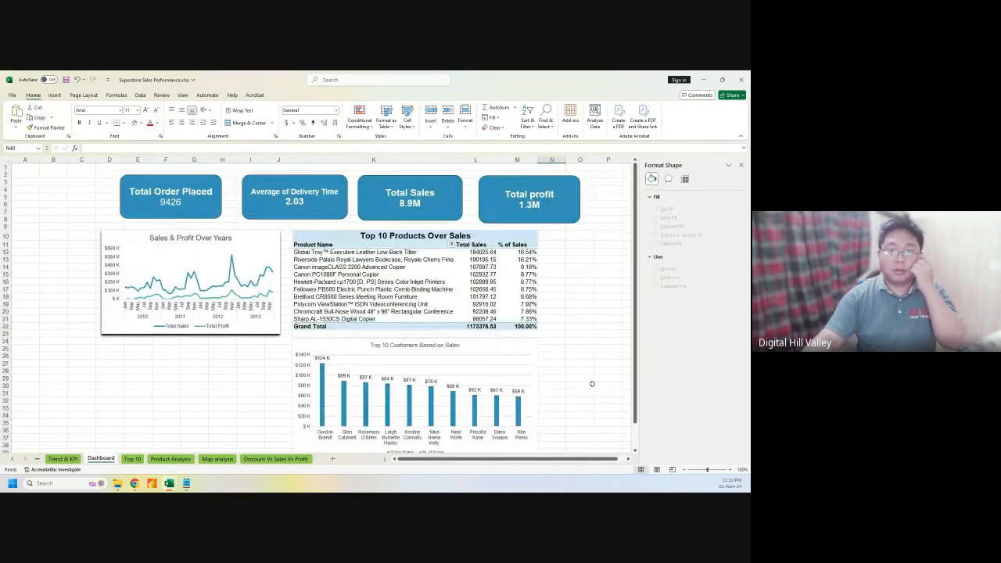
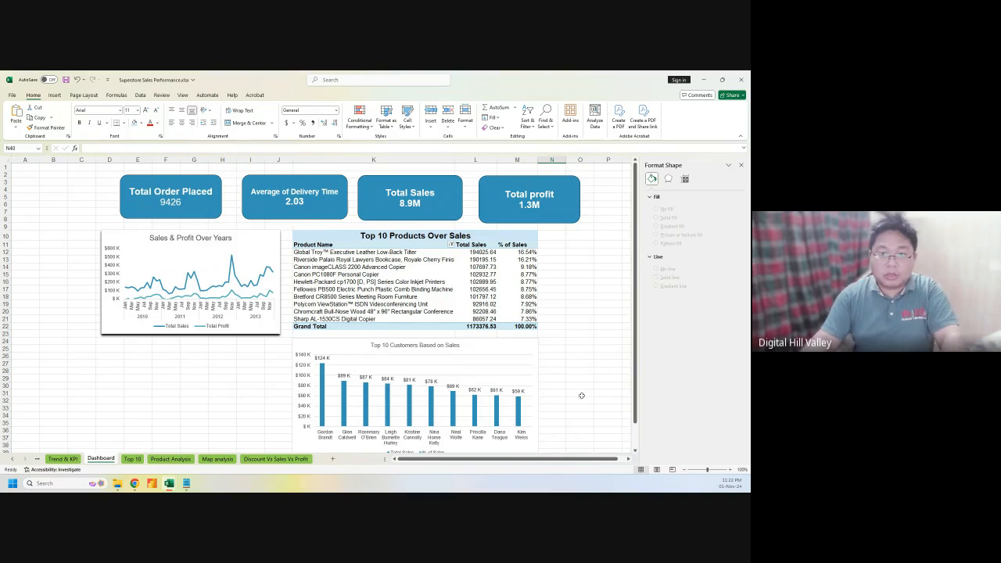
Nudge the Top 10 Customers chart into place and close the Format Shape pane
{"action": "scroll", "coordinate": [581, 395], "scroll_direction": "down", "scroll_amount": 1}
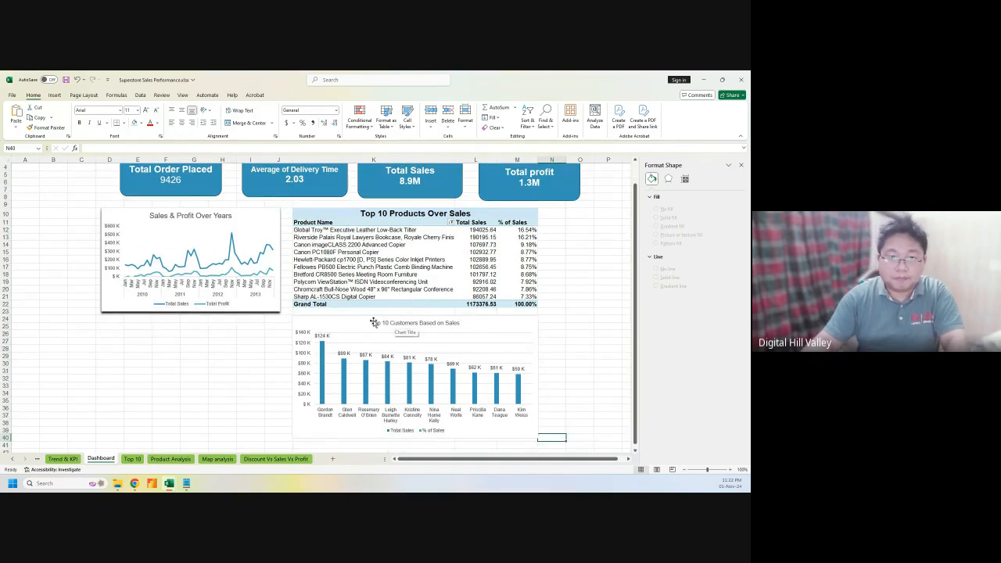
{"action": "left_click_drag", "start_coordinate": [356, 320], "coordinate": [356, 317]}
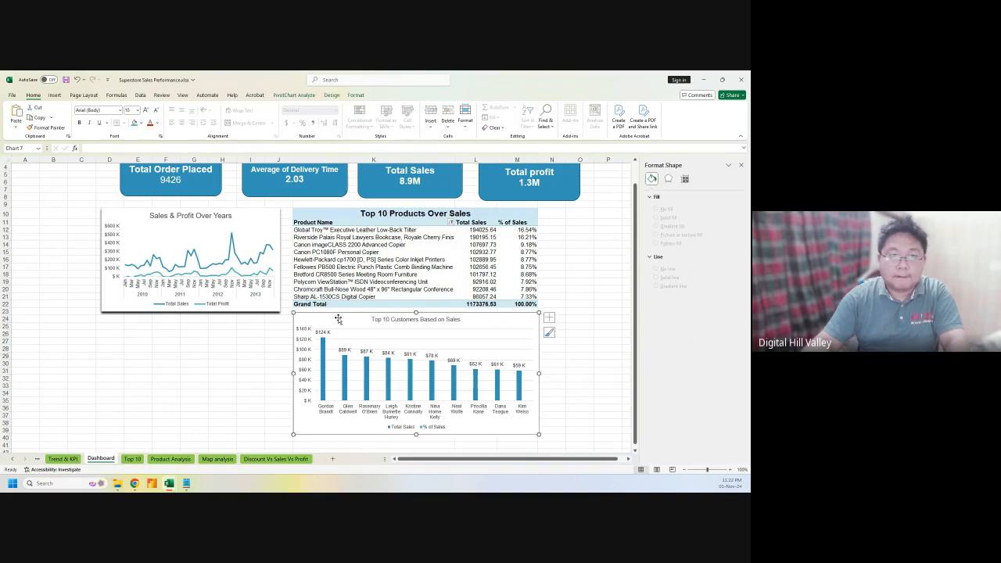
{"action": "left_click", "coordinate": [571, 378]}
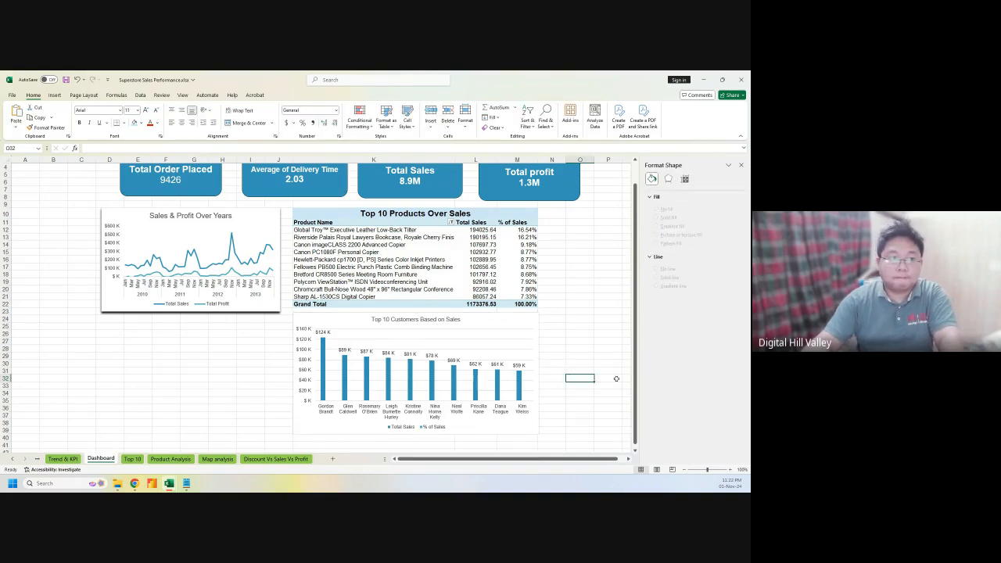
{"action": "scroll", "coordinate": [616, 378], "scroll_direction": "up", "scroll_amount": 1}
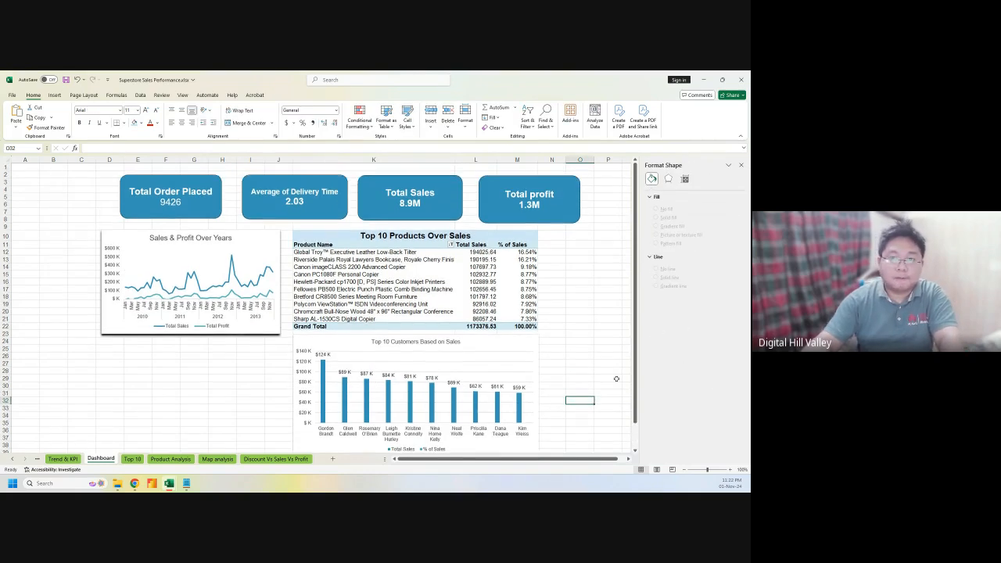
{"action": "left_click", "coordinate": [741, 168]}
{"action": "scroll", "coordinate": [592, 357], "scroll_direction": "down", "scroll_amount": 1}
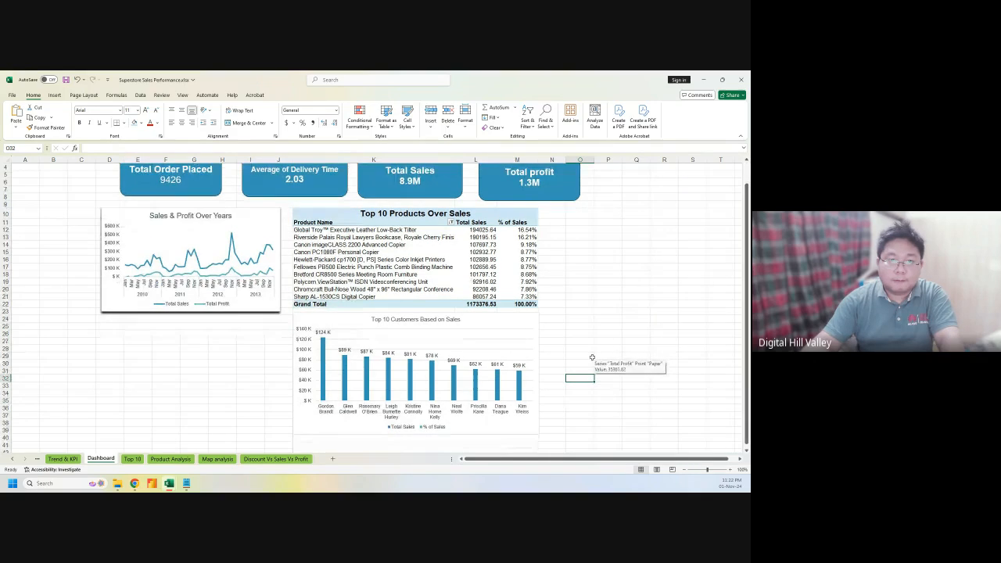
{"action": "scroll", "coordinate": [592, 357], "scroll_direction": "up", "scroll_amount": 1}
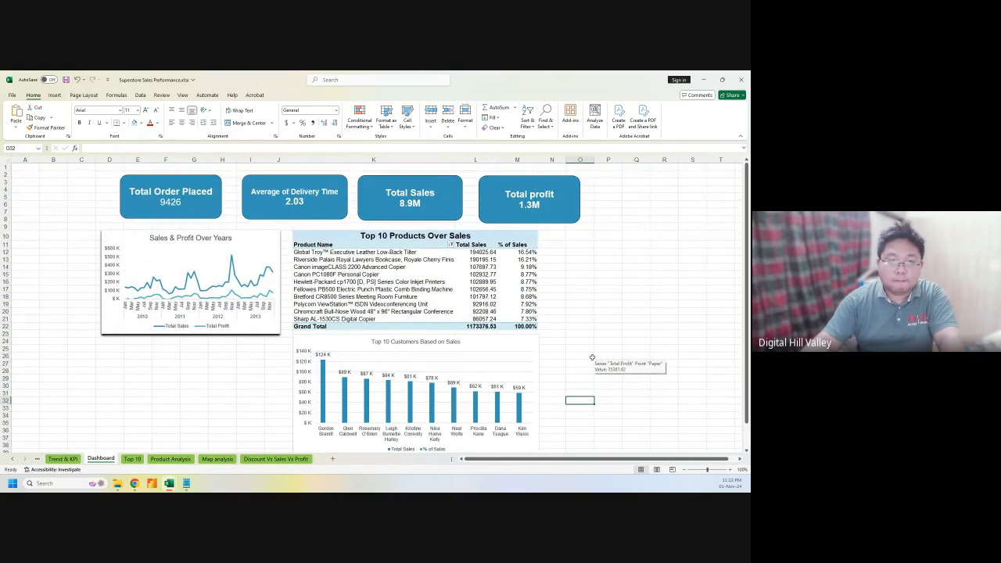
Widen the Sales & Profit Over Years chart to the left and raise its bottom edge slightly
{"action": "left_click", "coordinate": [240, 337]}
{"action": "left_click", "coordinate": [131, 302]}
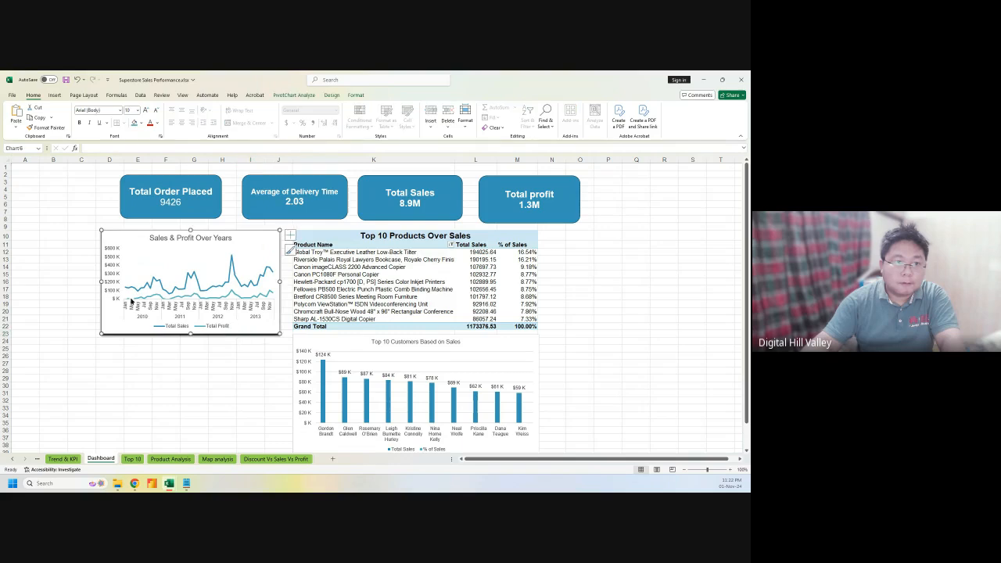
{"action": "left_click_drag", "start_coordinate": [102, 281], "coordinate": [84, 281]}
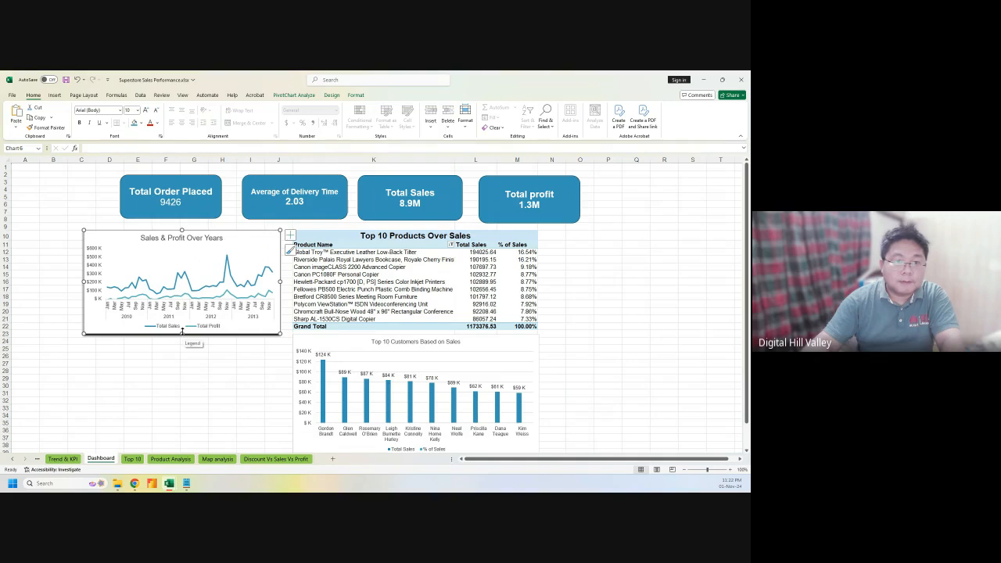
{"action": "left_click_drag", "start_coordinate": [181, 331], "coordinate": [182, 329]}
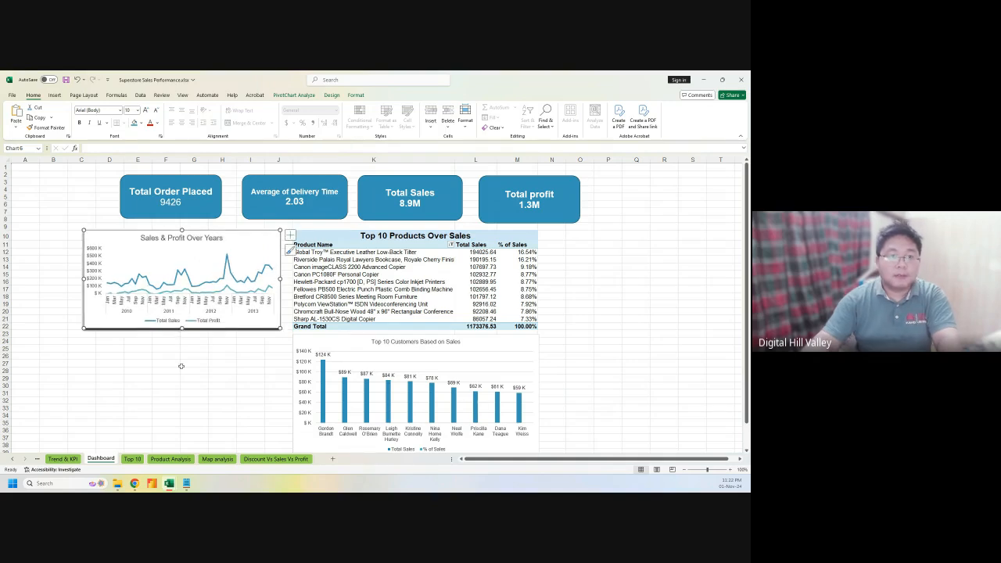
{"action": "left_click", "coordinate": [184, 363]}
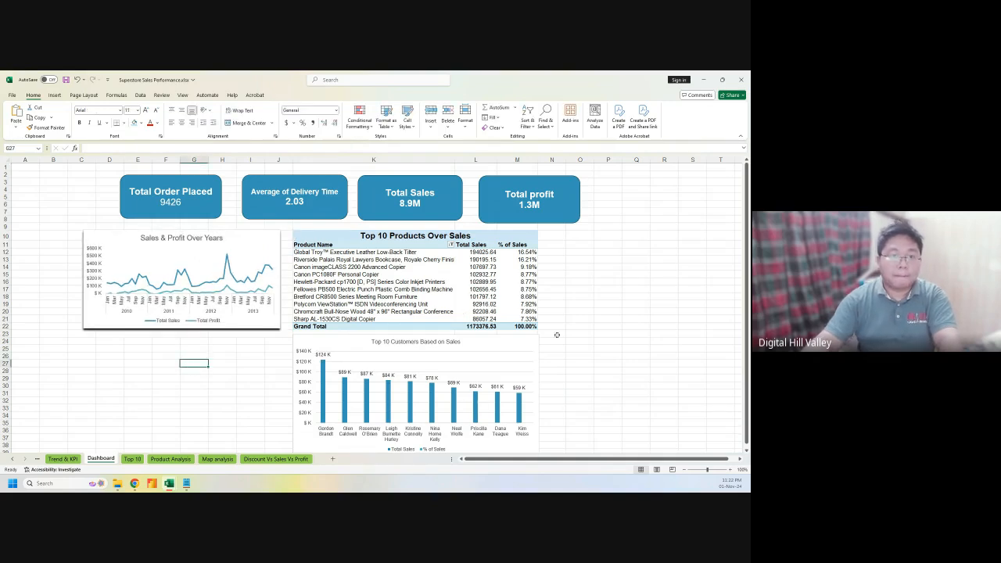
Move the product category treemap from Product Analysis onto the Dashboard
{"action": "left_click", "coordinate": [132, 458]}
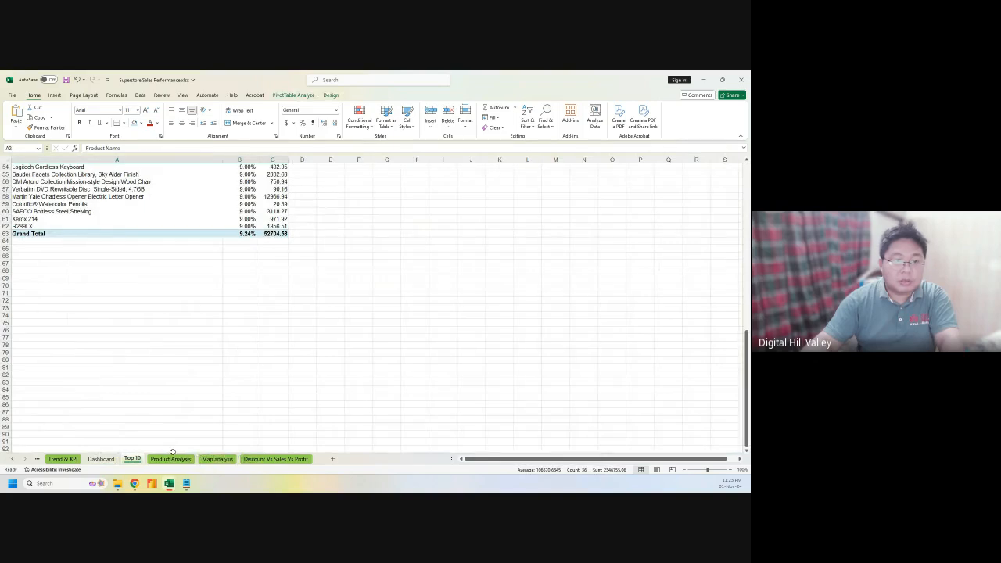
{"action": "left_click", "coordinate": [173, 459]}
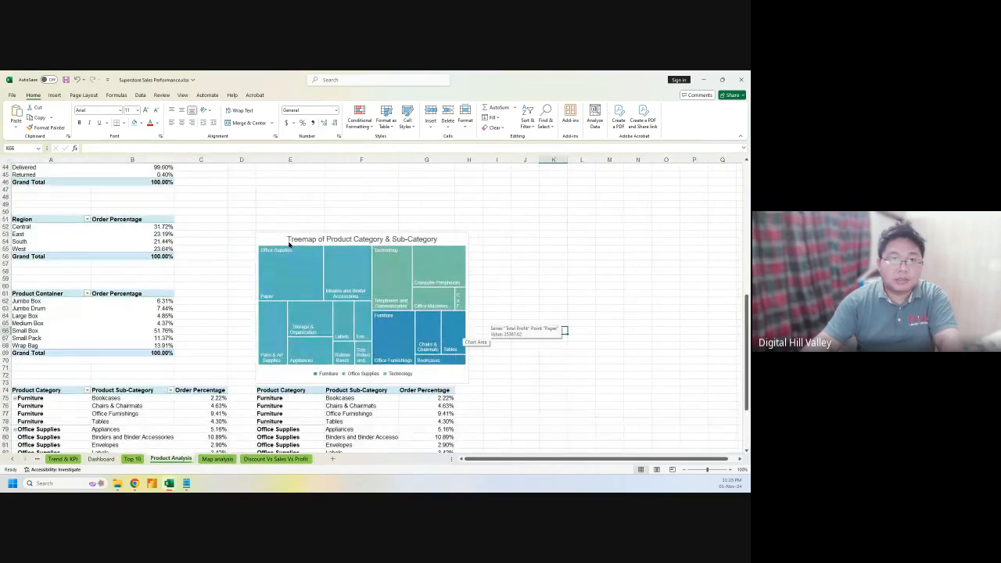
{"action": "left_click", "coordinate": [285, 240]}
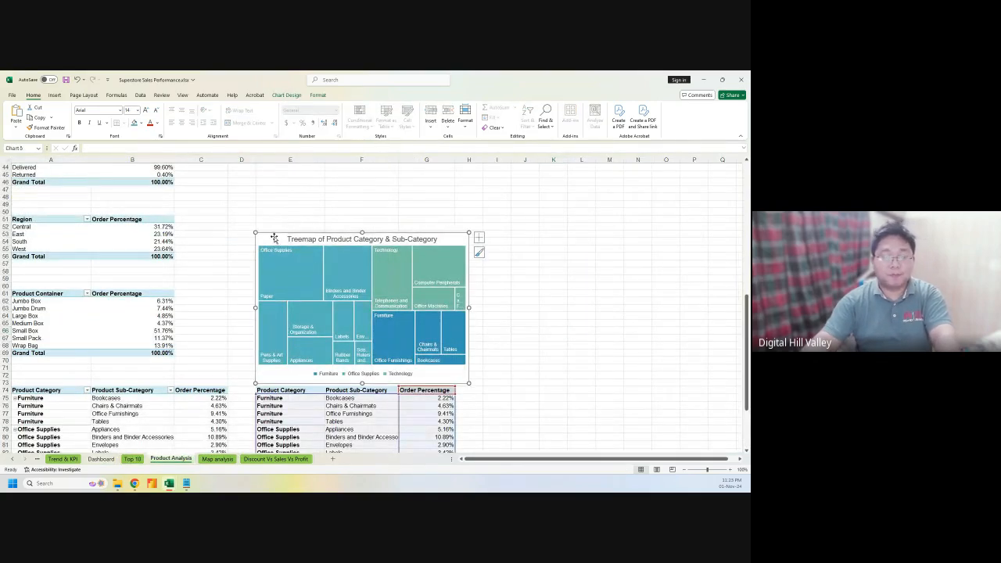
{"action": "key", "text": "Delete"}
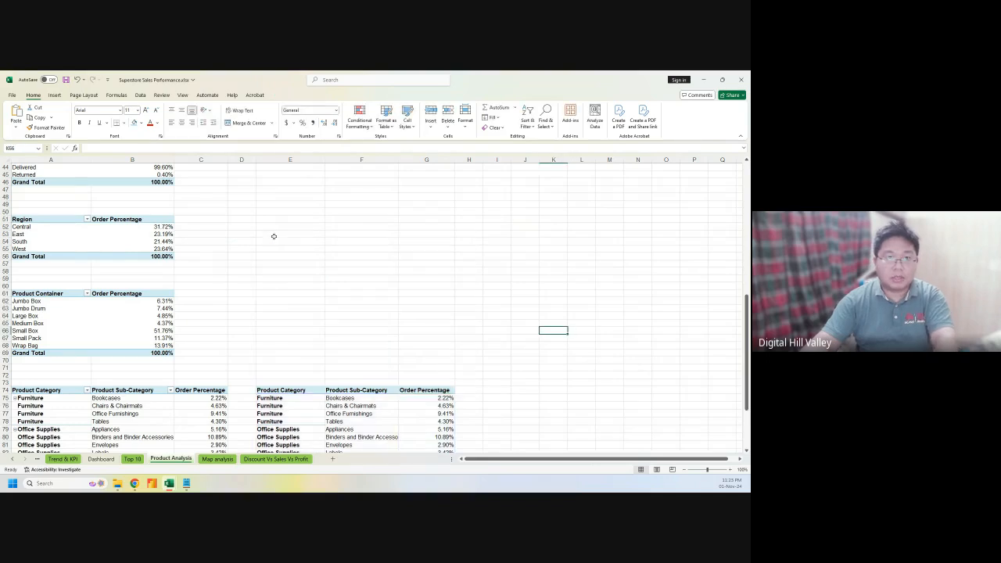
{"action": "left_click", "coordinate": [269, 459]}
{"action": "left_click", "coordinate": [101, 459]}
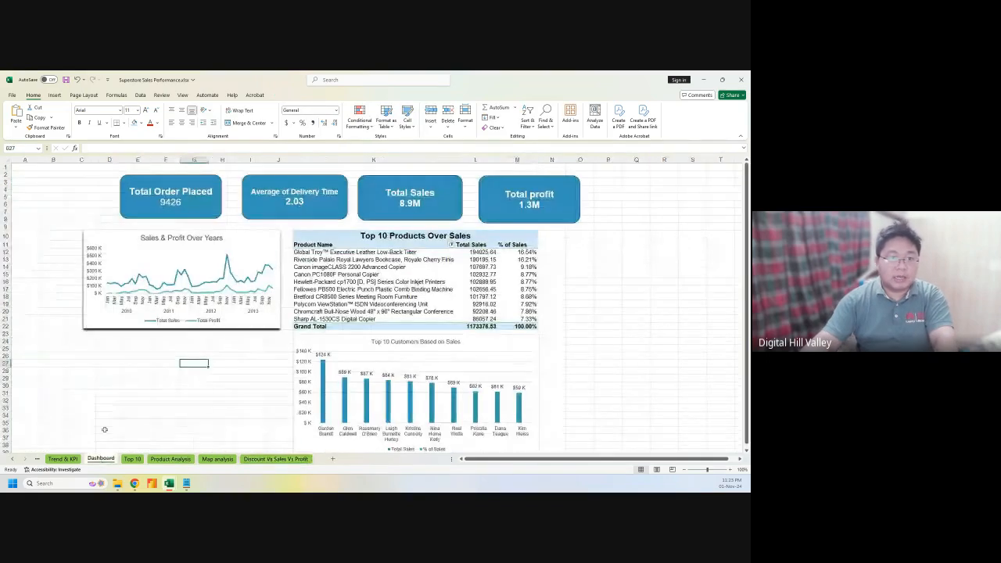
{"action": "key", "text": "ctrl+v"}
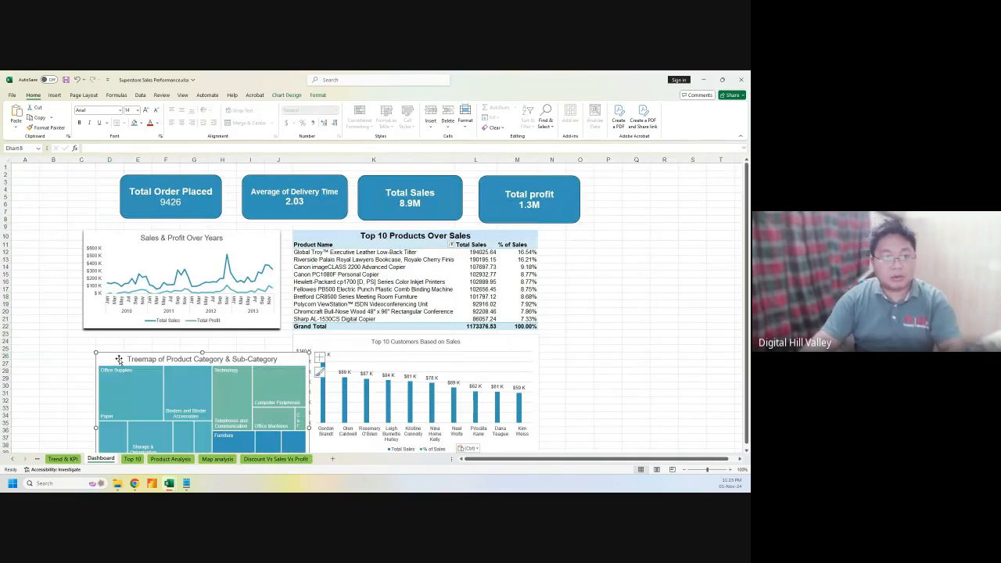
Place the treemap under the Sales & Profit chart, matching its width and shortening it
{"action": "left_click_drag", "start_coordinate": [119, 359], "coordinate": [90, 337]}
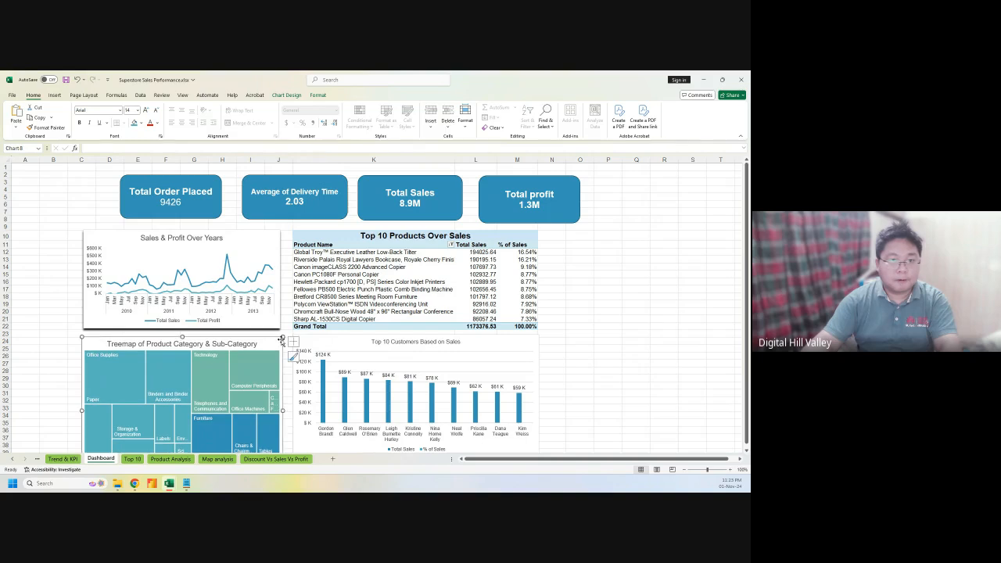
{"action": "left_click_drag", "start_coordinate": [280, 336], "coordinate": [268, 340]}
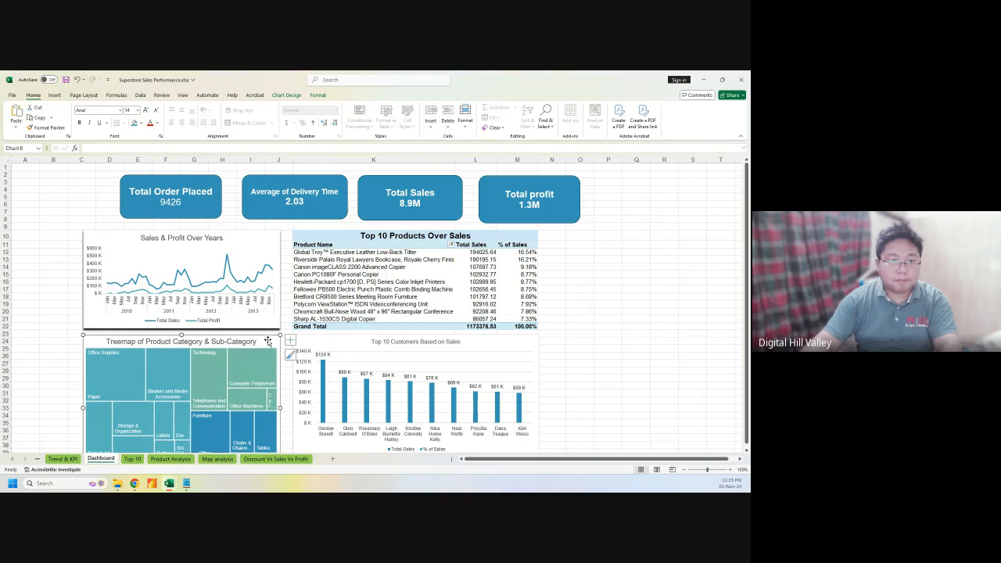
{"action": "scroll", "coordinate": [297, 367], "scroll_direction": "down", "scroll_amount": 2}
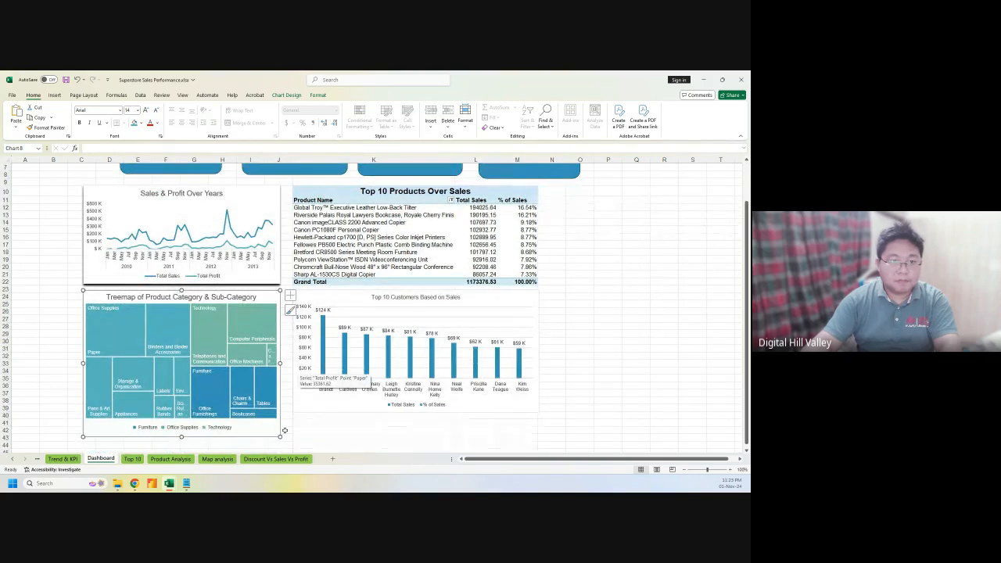
{"action": "left_click_drag", "start_coordinate": [279, 438], "coordinate": [279, 413]}
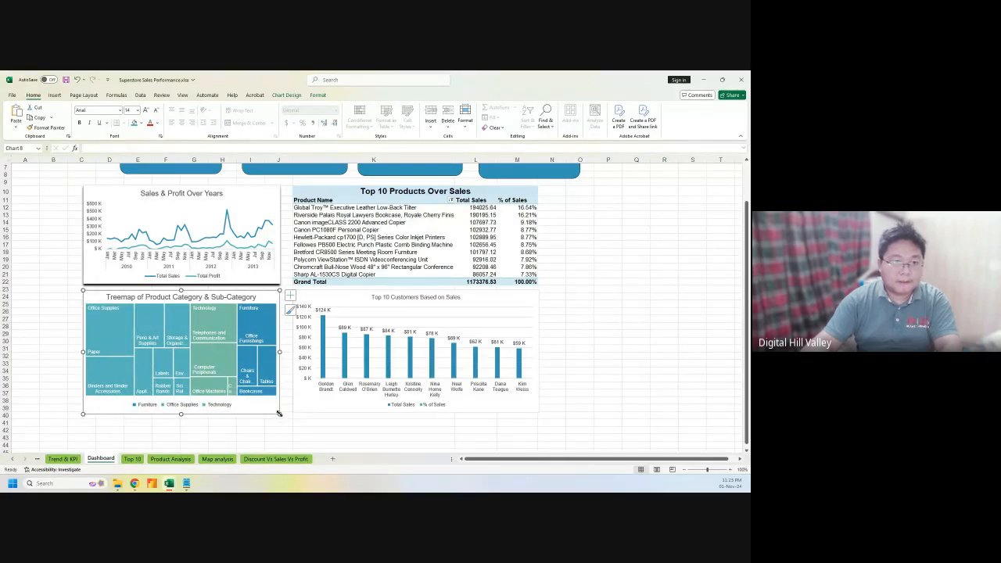
{"action": "left_click", "coordinate": [114, 438]}
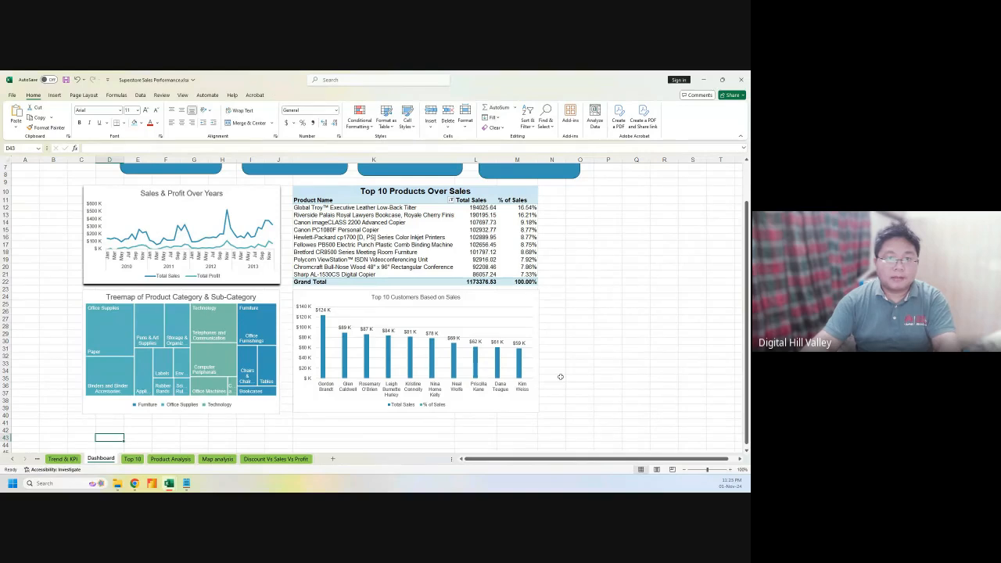
{"action": "scroll", "coordinate": [560, 377], "scroll_direction": "up", "scroll_amount": 2}
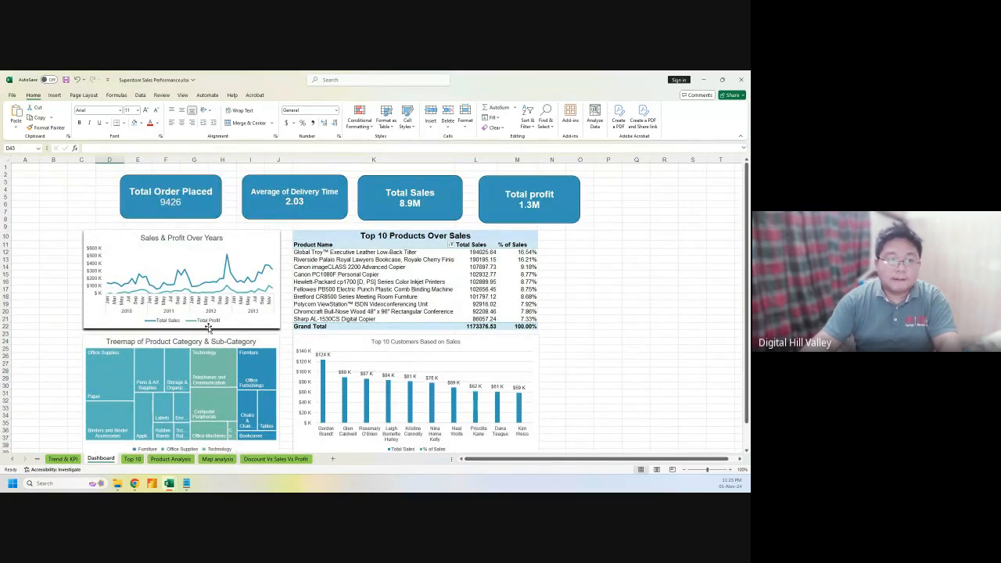
Copy the pivot's state names and profit values into the Map analysis sheet starting at E47
{"action": "left_click", "coordinate": [201, 459]}
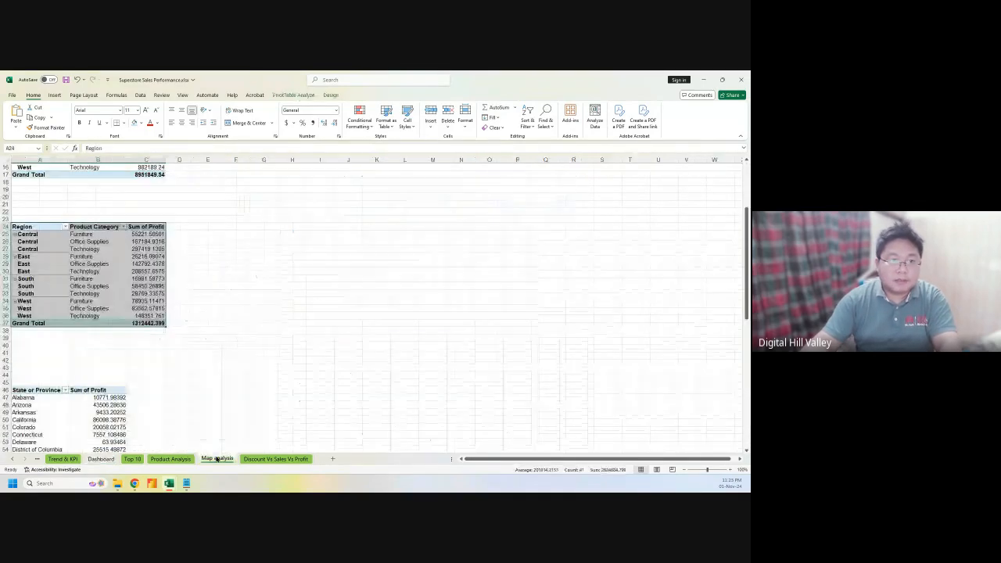
{"action": "scroll", "coordinate": [231, 395], "scroll_direction": "down", "scroll_amount": 17}
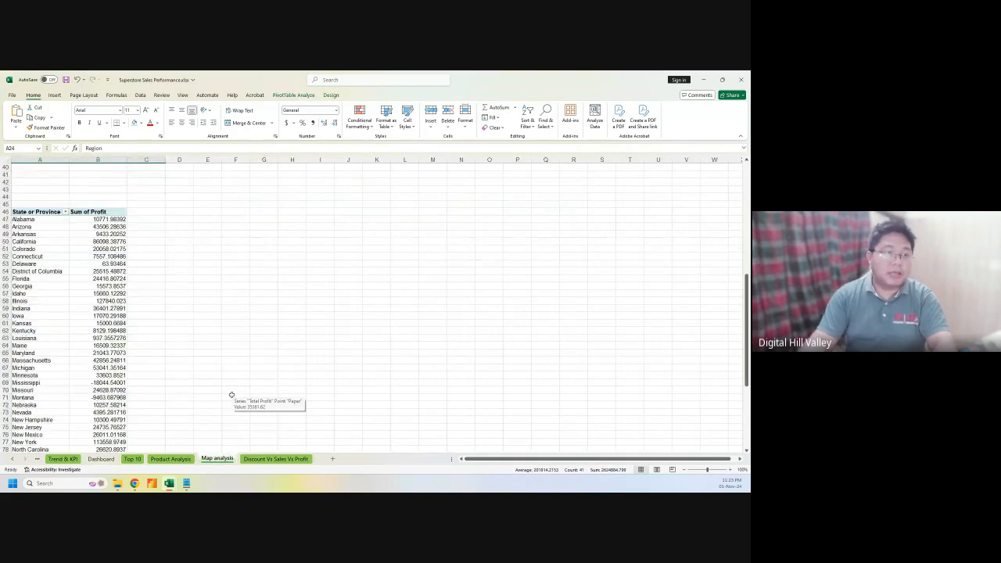
{"action": "scroll", "coordinate": [231, 395], "scroll_direction": "up", "scroll_amount": 8}
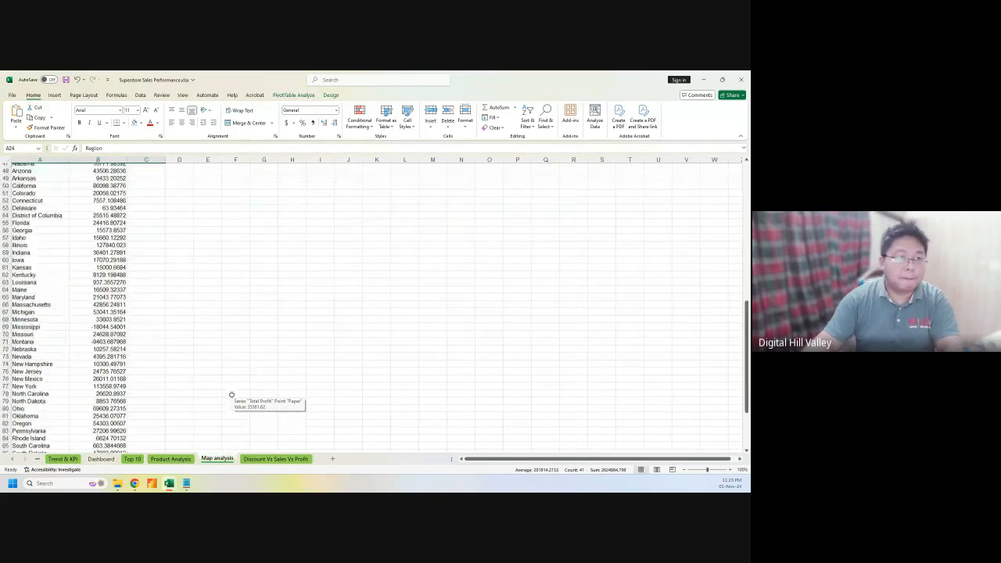
{"action": "left_click_drag", "start_coordinate": [31, 197], "coordinate": [104, 431]}
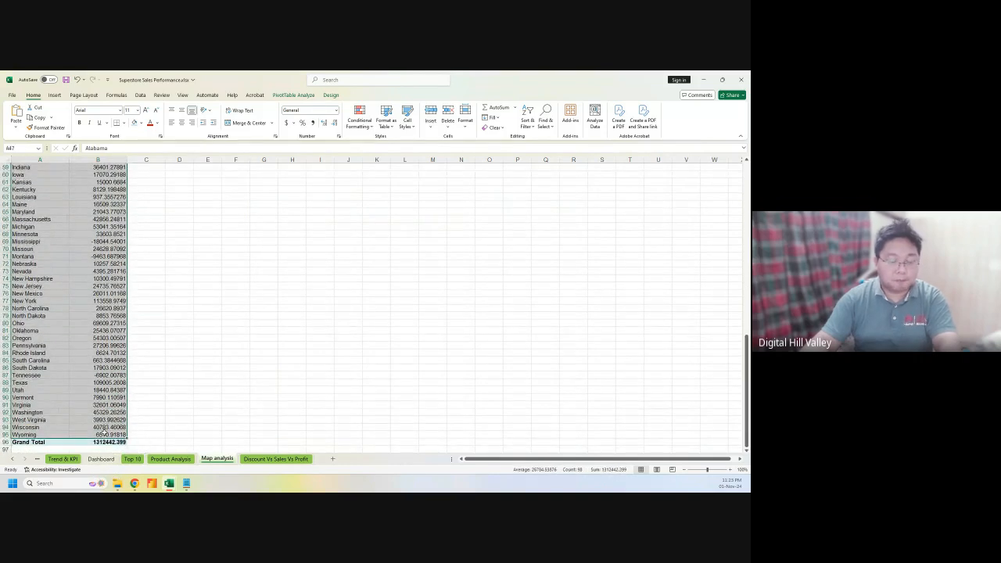
{"action": "key", "text": "ctrl+c"}
{"action": "scroll", "coordinate": [103, 431], "scroll_direction": "up", "scroll_amount": 10}
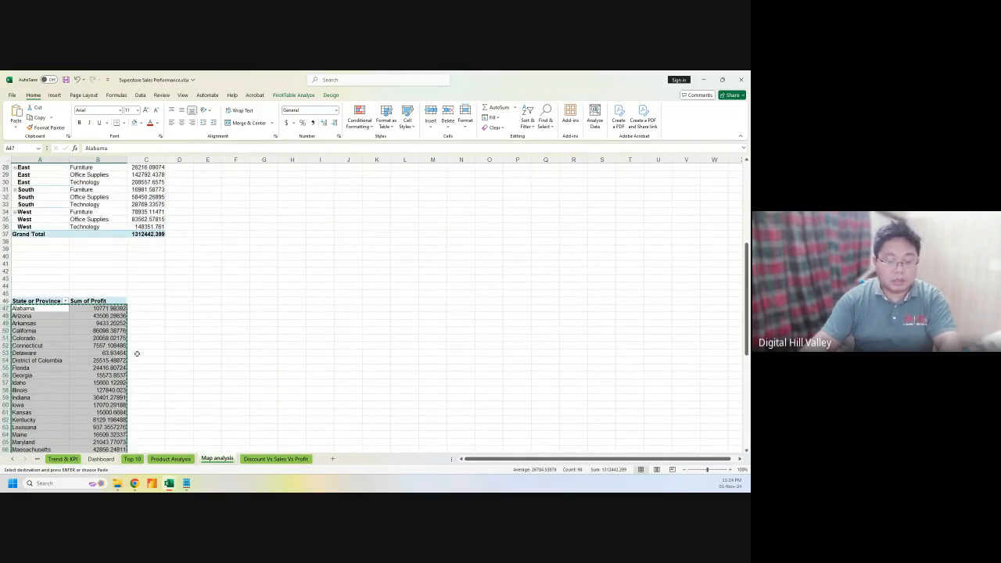
{"action": "left_click", "coordinate": [188, 307]}
{"action": "left_click", "coordinate": [202, 307]}
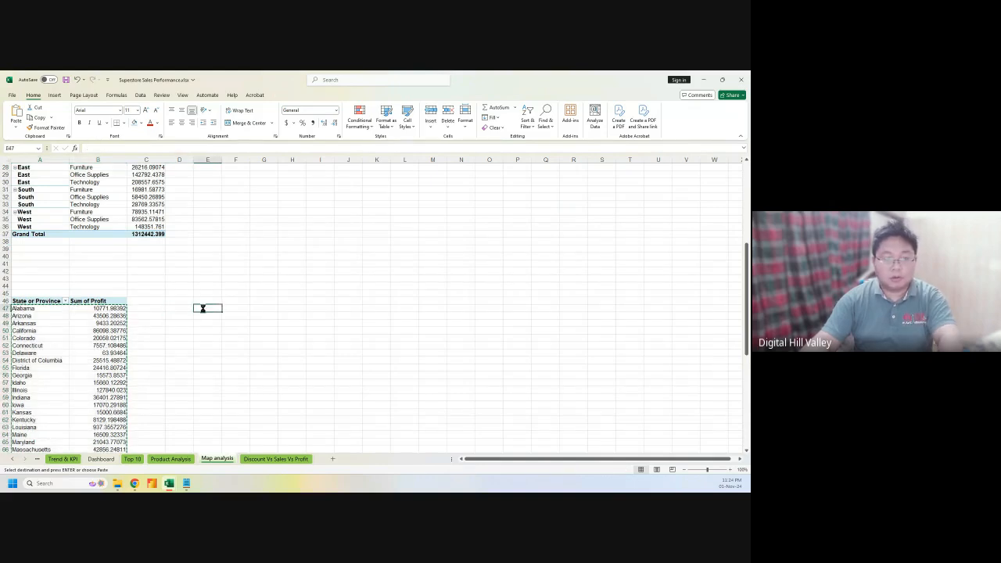
{"action": "key", "text": "ctrl+v"}
Copy the pivot headers from A46:B46 into E46:F46 as State or Province and Sum of Profit
{"action": "left_click", "coordinate": [201, 300]}
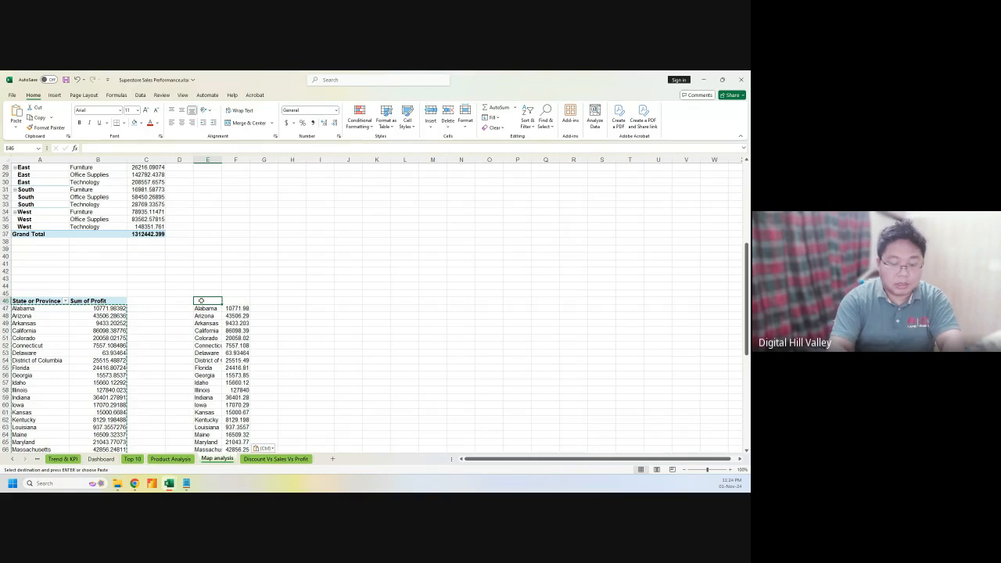
{"action": "type", "text": "Stae"}
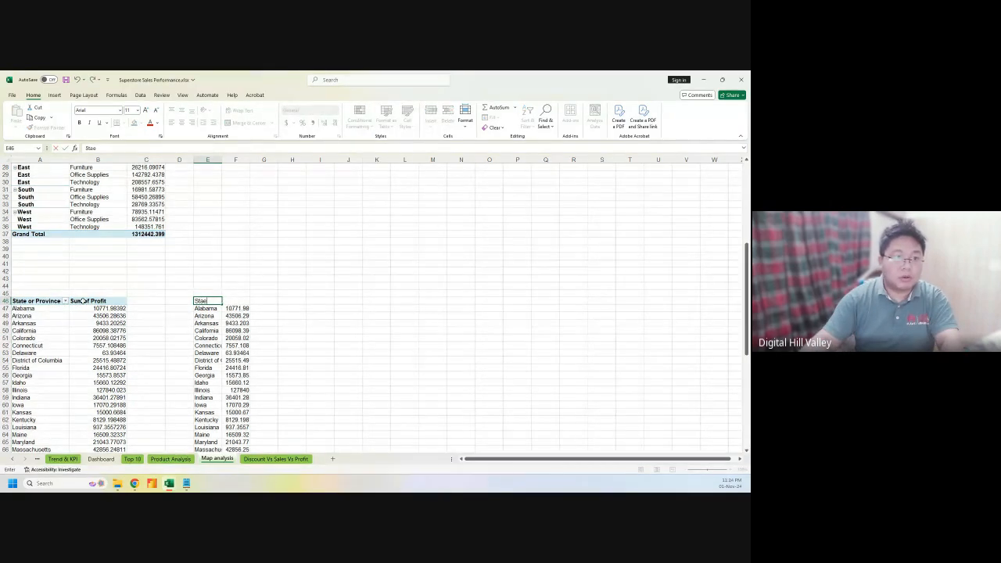
{"action": "left_click", "coordinate": [55, 301]}
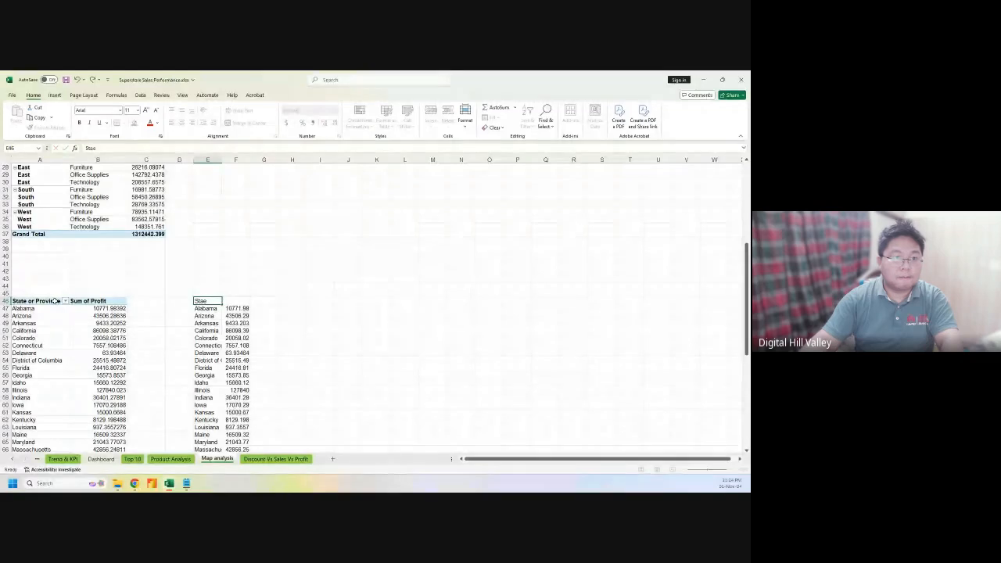
{"action": "left_click_drag", "start_coordinate": [76, 301], "coordinate": [83, 301]}
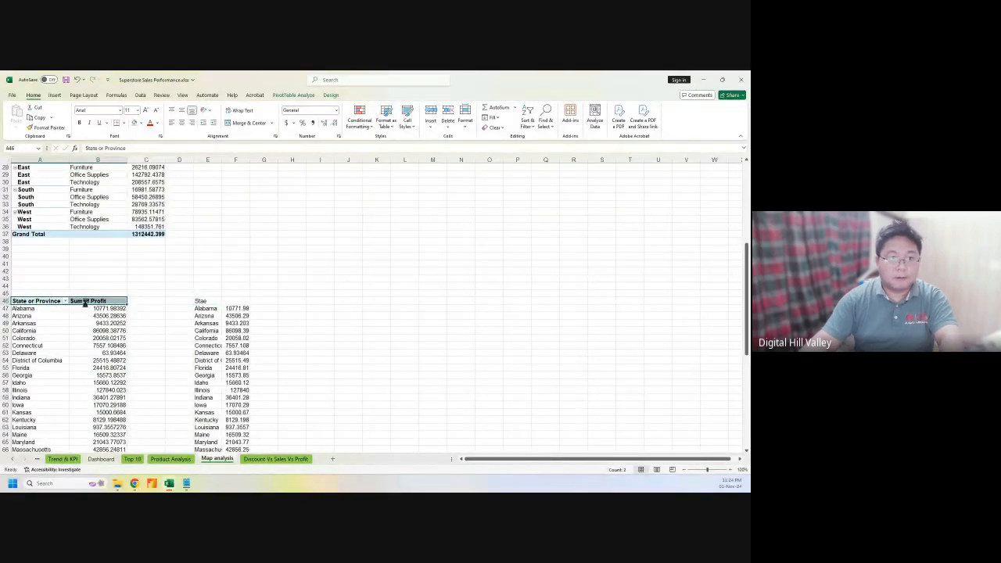
{"action": "key", "text": "ctrl+c"}
{"action": "left_click_drag", "start_coordinate": [199, 300], "coordinate": [227, 299]}
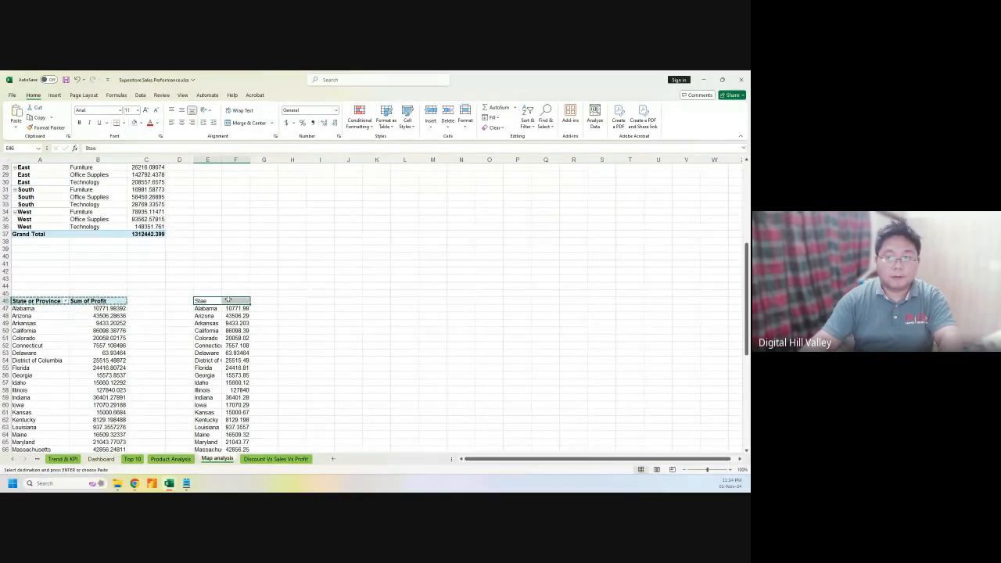
{"action": "key", "text": "ctrl+v"}
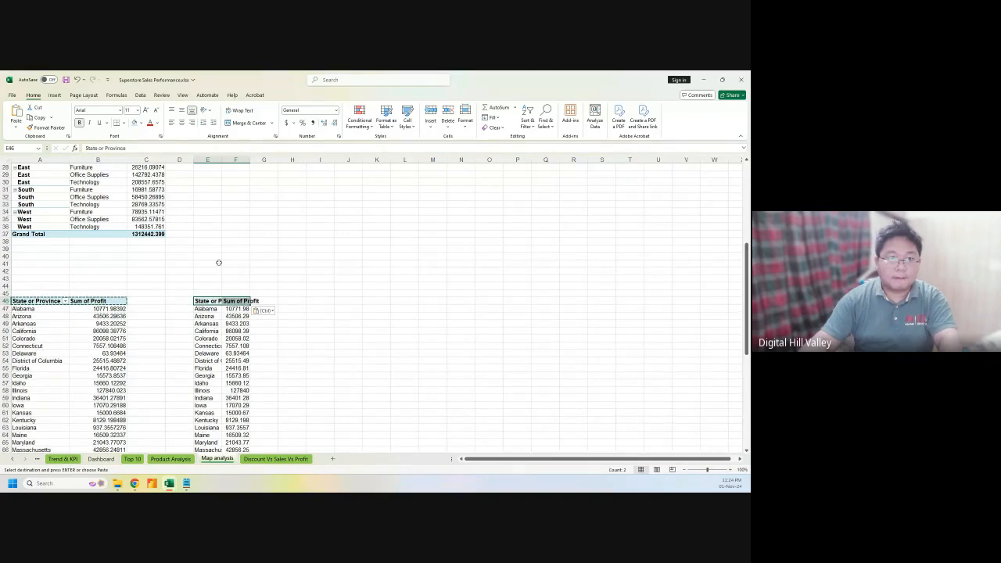
Widen columns E and F to show full values and select the E–F data range
{"action": "left_click_drag", "start_coordinate": [222, 162], "coordinate": [303, 159]}
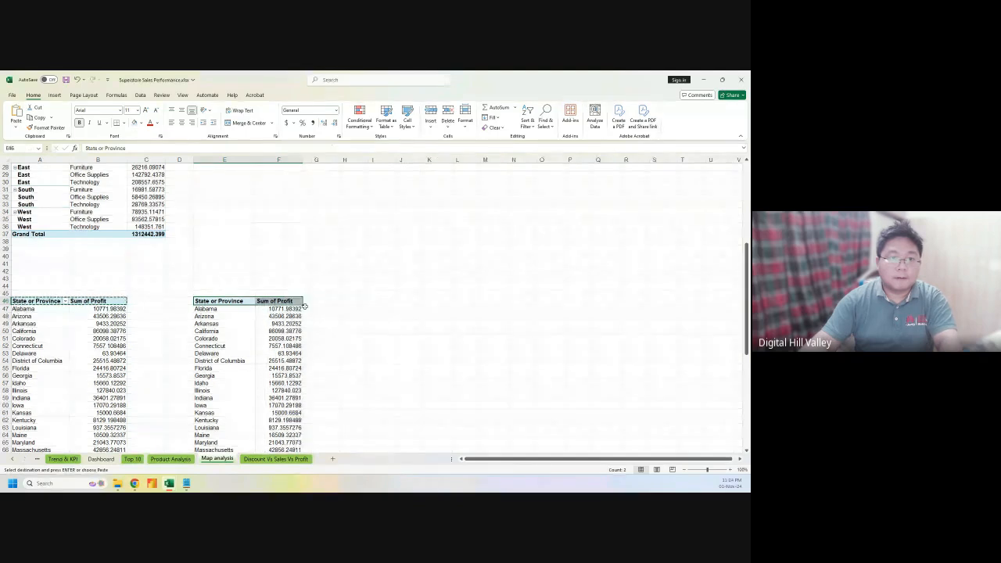
{"action": "left_click", "coordinate": [303, 323]}
{"action": "left_click_drag", "start_coordinate": [224, 303], "coordinate": [283, 443]}
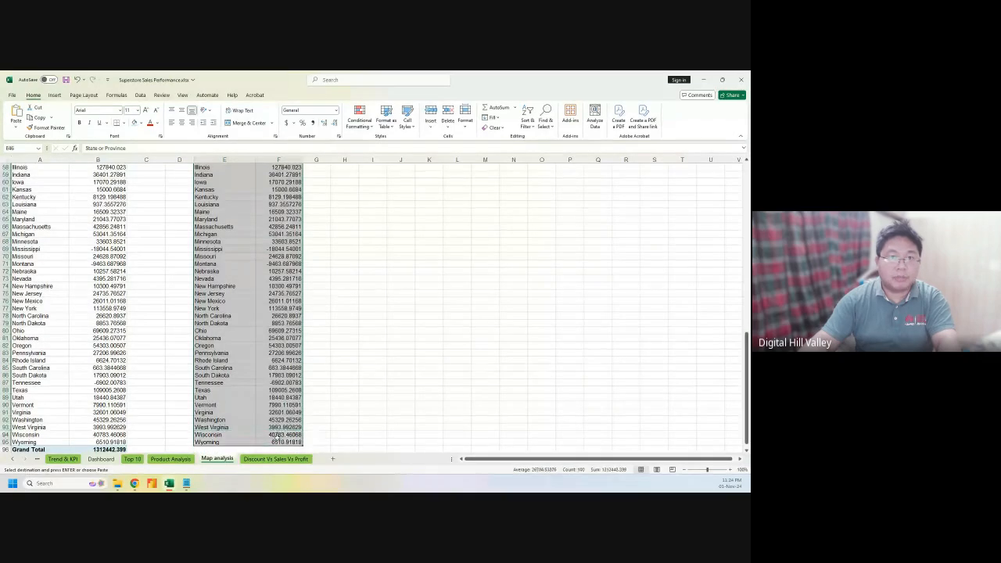
Insert a recommended Filled Map of Sum of Profit by state, placed and enlarged beside the table
{"action": "left_click", "coordinate": [56, 94]}
{"action": "left_click", "coordinate": [235, 116]}
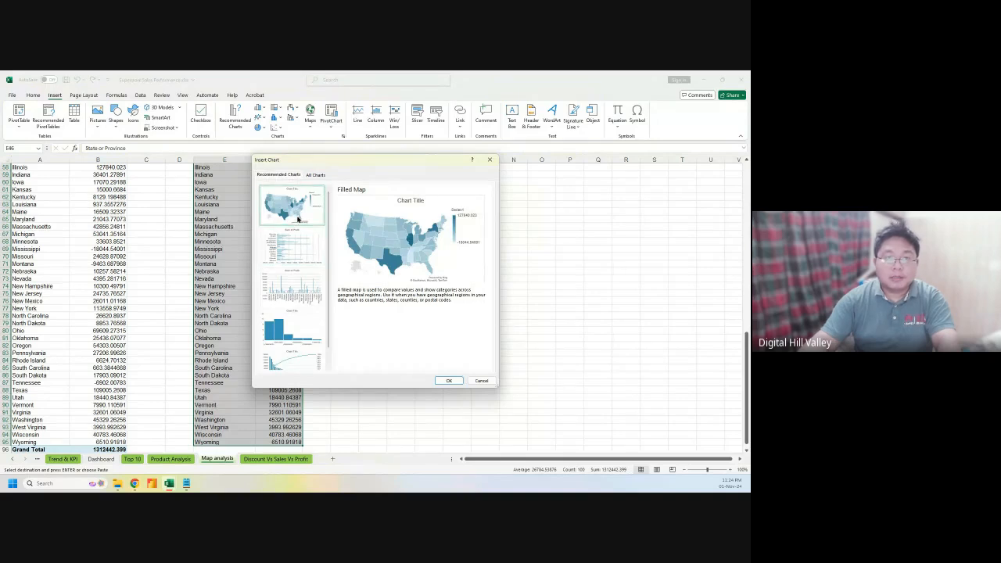
{"action": "left_click", "coordinate": [449, 380]}
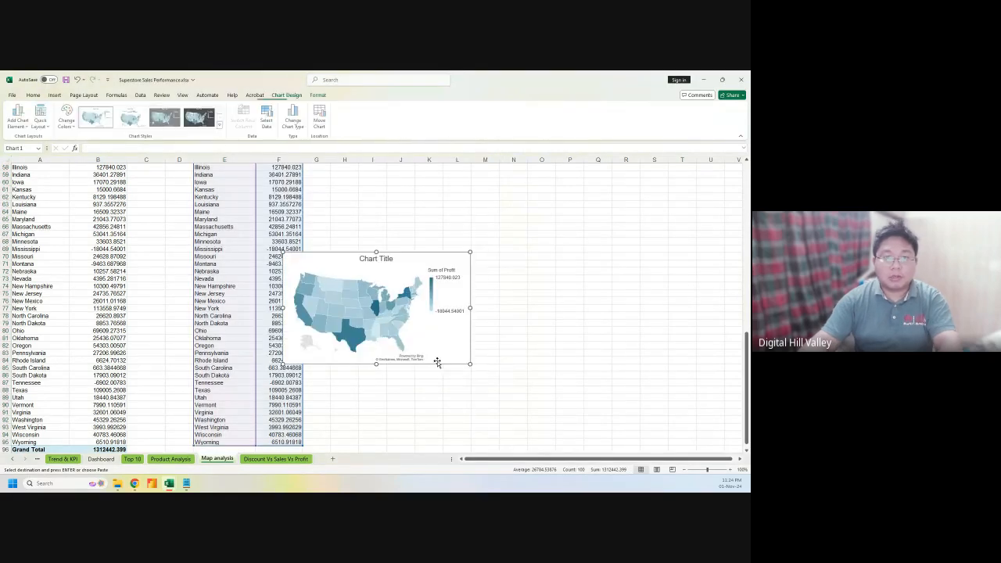
{"action": "scroll", "coordinate": [536, 357], "scroll_direction": "up", "scroll_amount": 3}
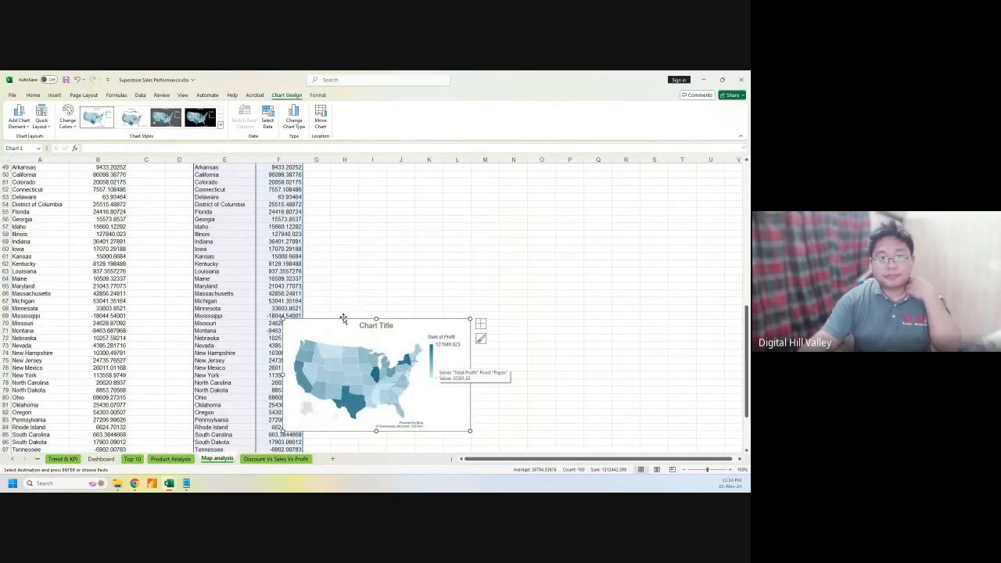
{"action": "left_click_drag", "start_coordinate": [342, 318], "coordinate": [393, 219]}
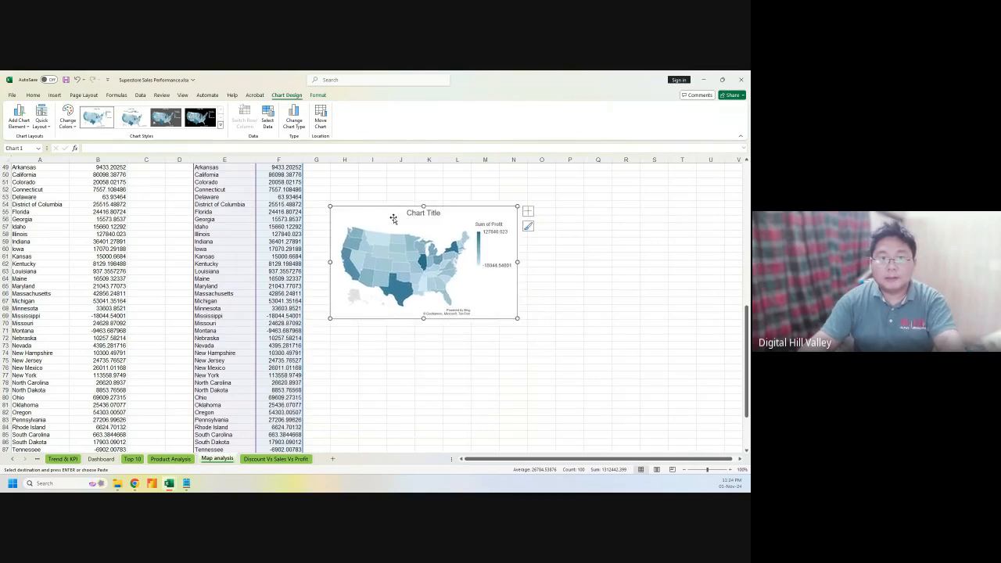
{"action": "left_click_drag", "start_coordinate": [515, 318], "coordinate": [559, 354]}
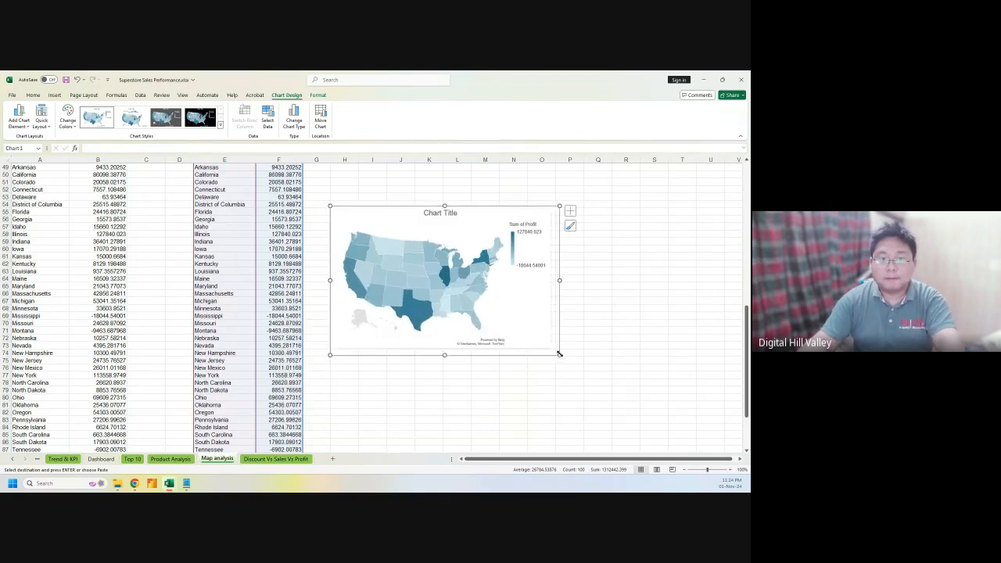
{"action": "left_click", "coordinate": [569, 210]}
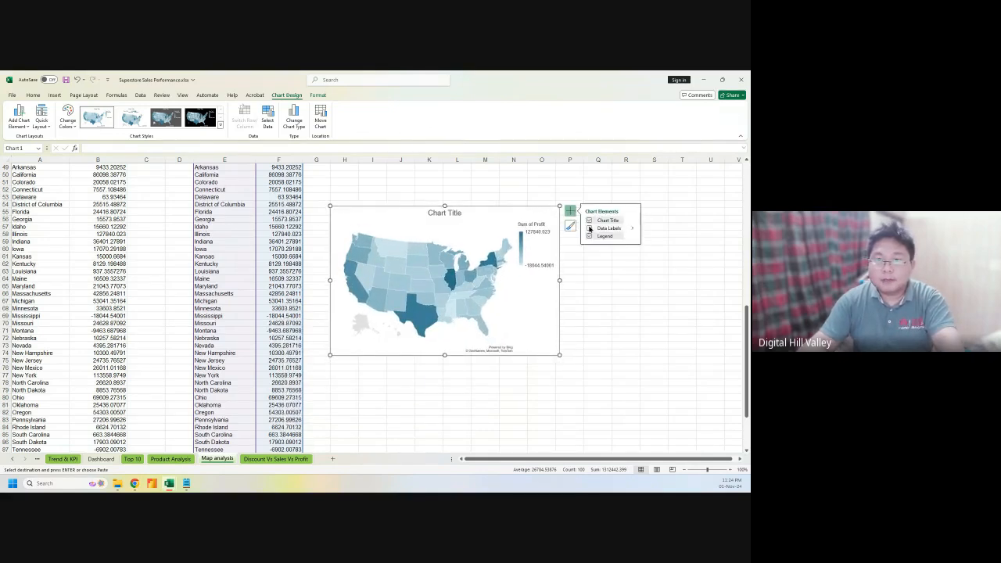
Add state data labels to the map using the custom $#,###,"K" format, e.g. $169 K
{"action": "left_click", "coordinate": [589, 229]}
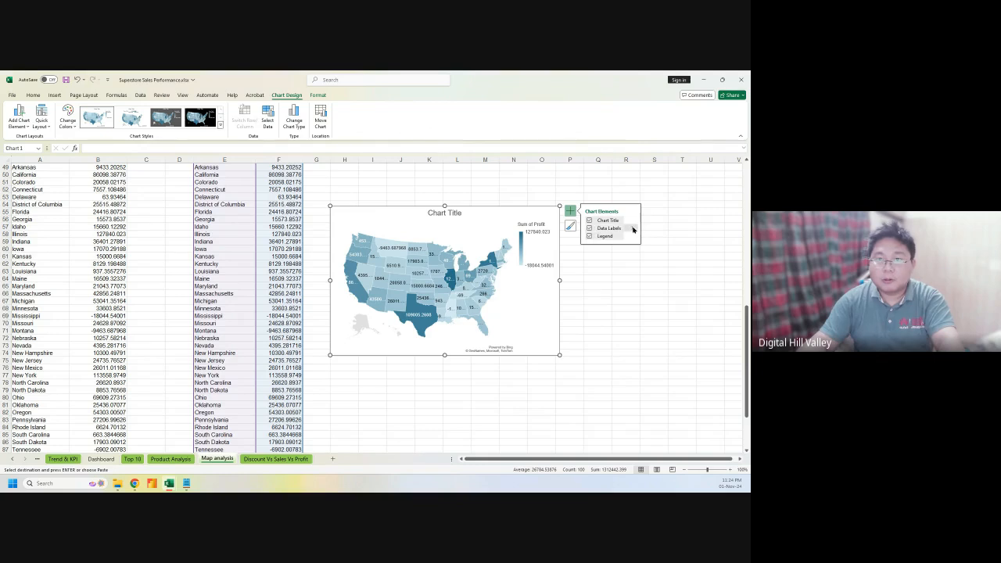
{"action": "left_click", "coordinate": [633, 229]}
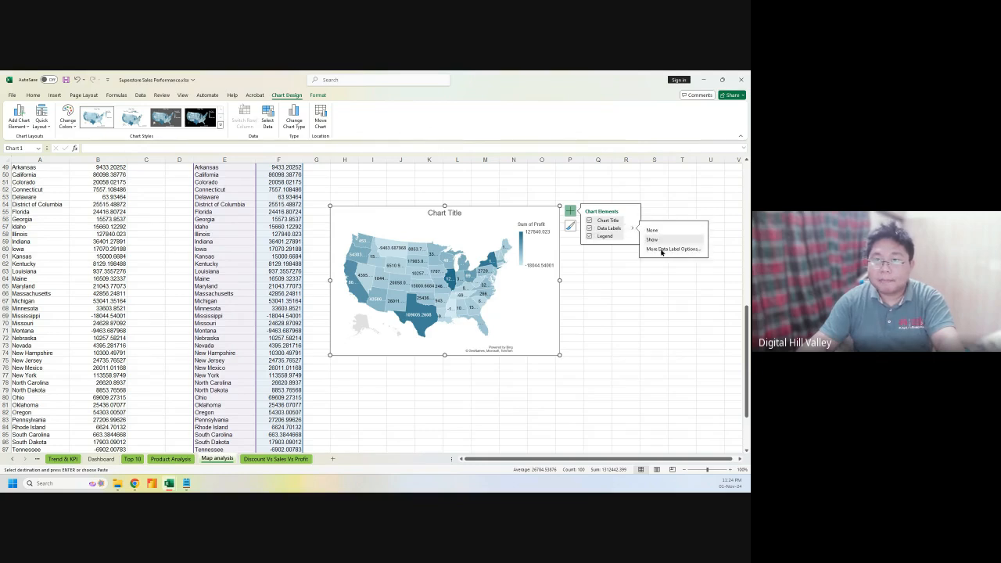
{"action": "left_click", "coordinate": [661, 249]}
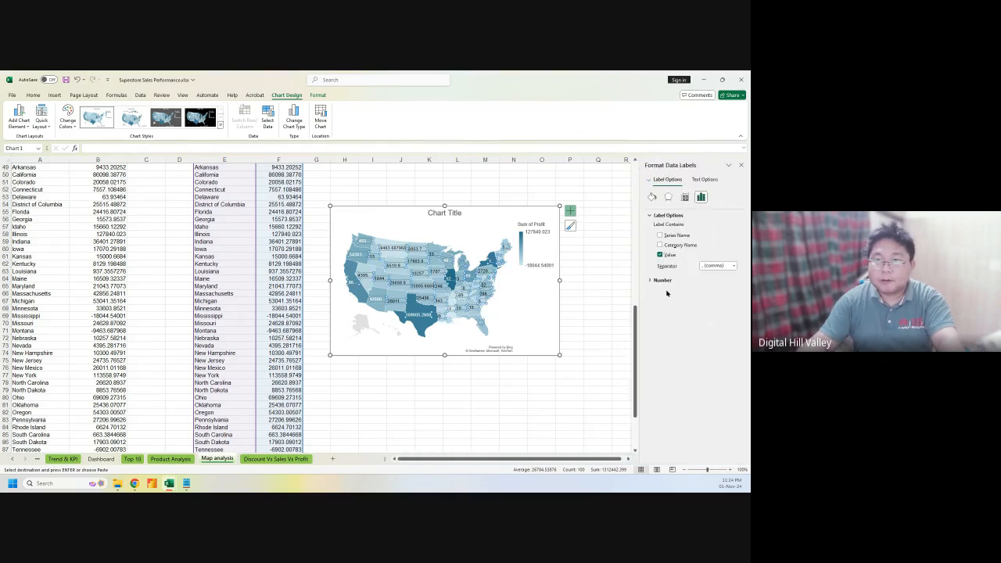
{"action": "left_click", "coordinate": [662, 280]}
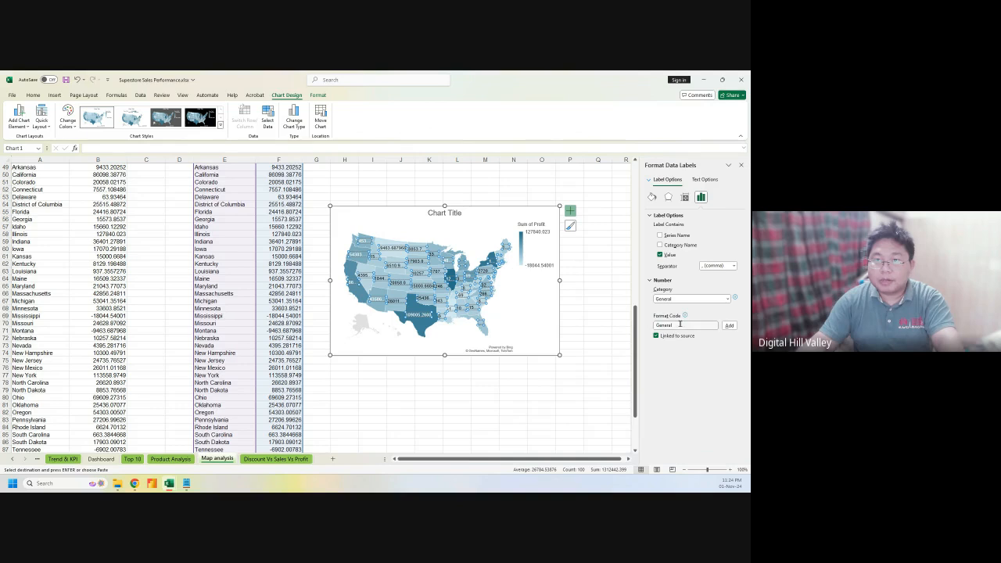
{"action": "left_click", "coordinate": [727, 298]}
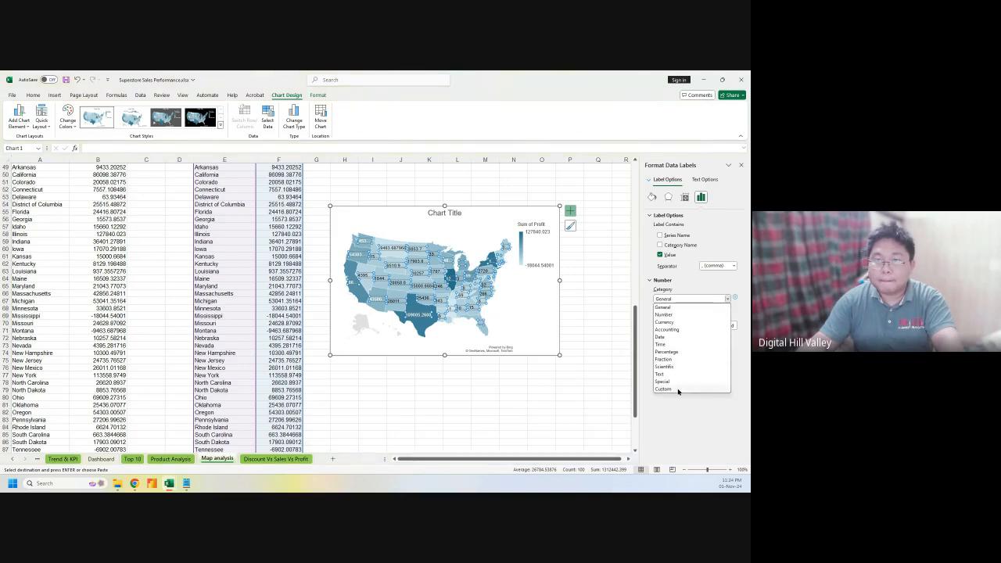
{"action": "left_click", "coordinate": [676, 390]}
{"action": "left_click", "coordinate": [727, 318]}
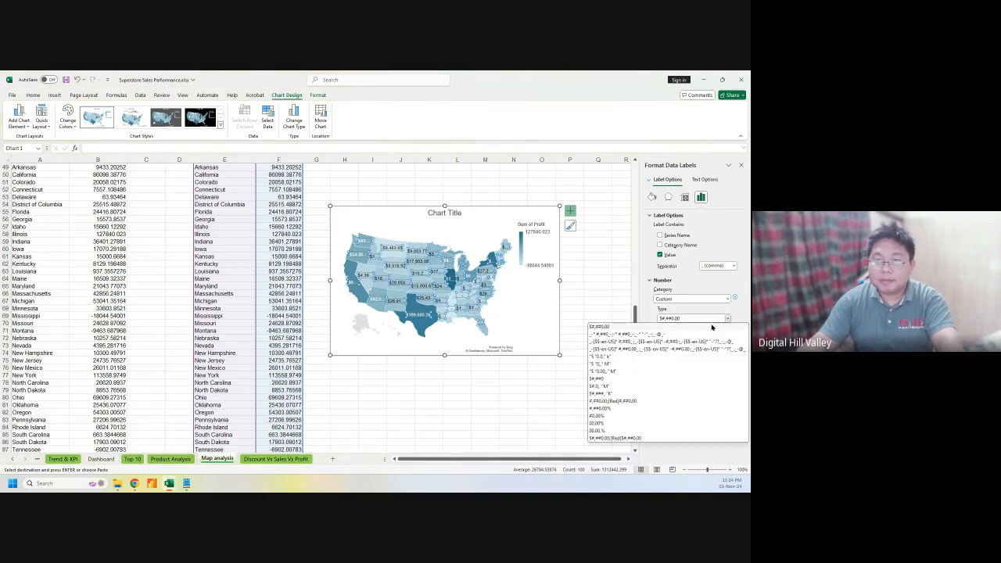
{"action": "left_click", "coordinate": [639, 394]}
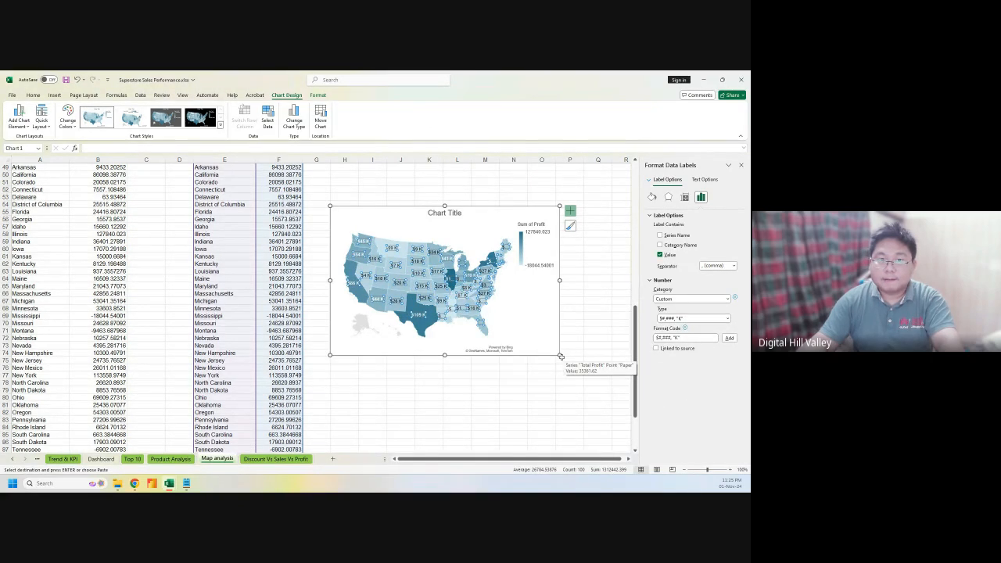
{"action": "left_click", "coordinate": [551, 351]}
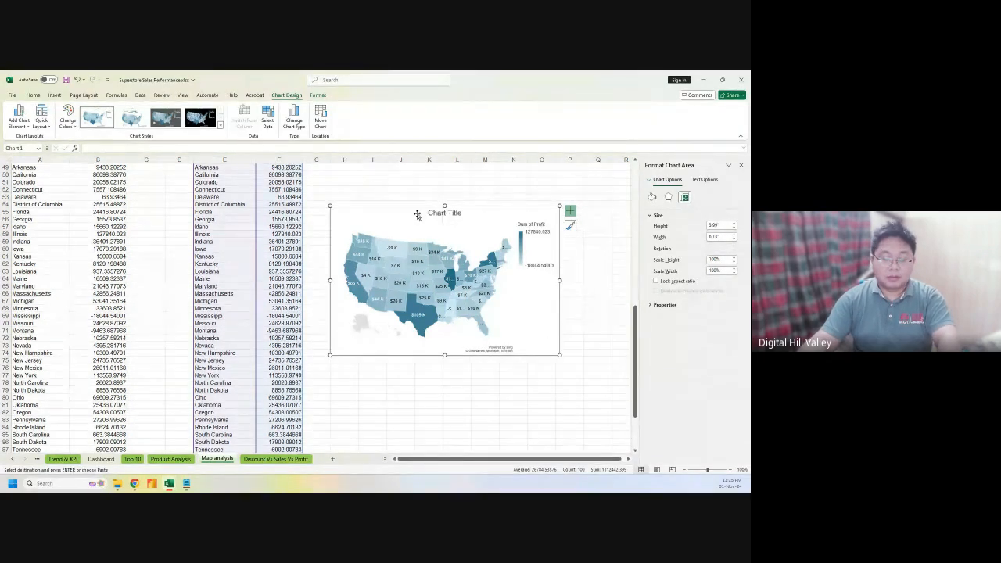
Move the map chart from Map analysis onto the Dashboard at cell P25
{"action": "key", "text": "ctrl+x"}
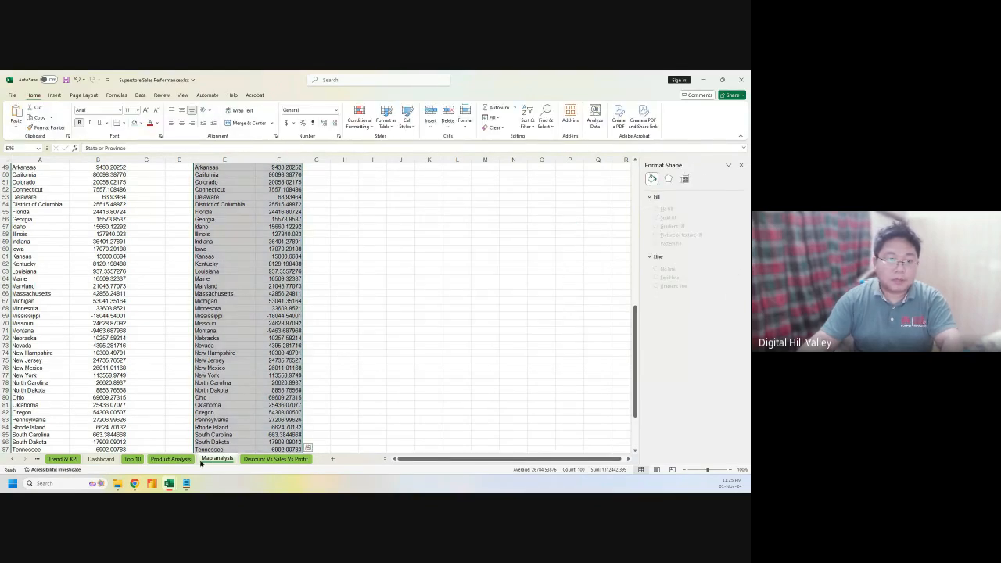
{"action": "left_click", "coordinate": [114, 459]}
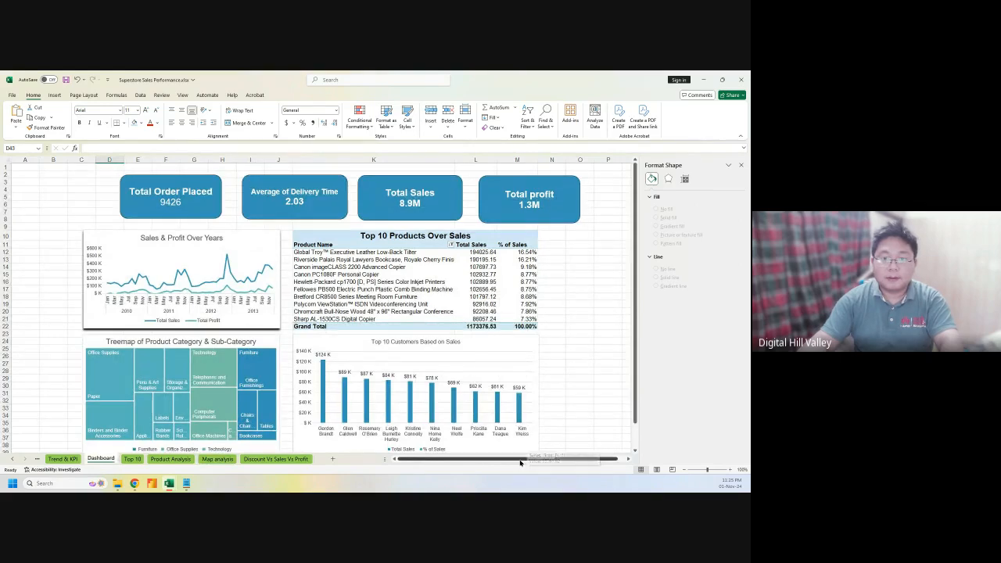
{"action": "left_click_drag", "start_coordinate": [521, 462], "coordinate": [569, 466]}
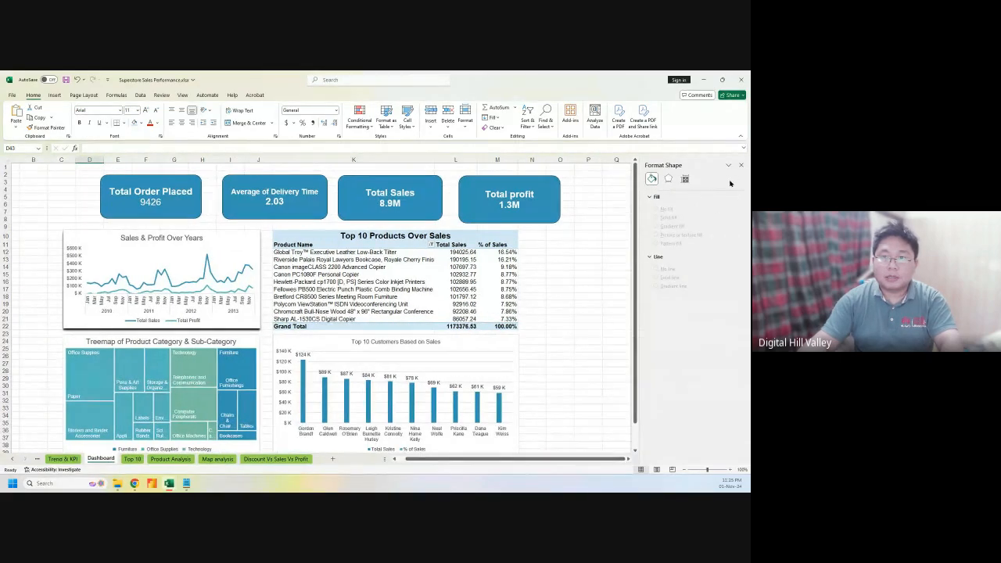
{"action": "left_click", "coordinate": [739, 165]}
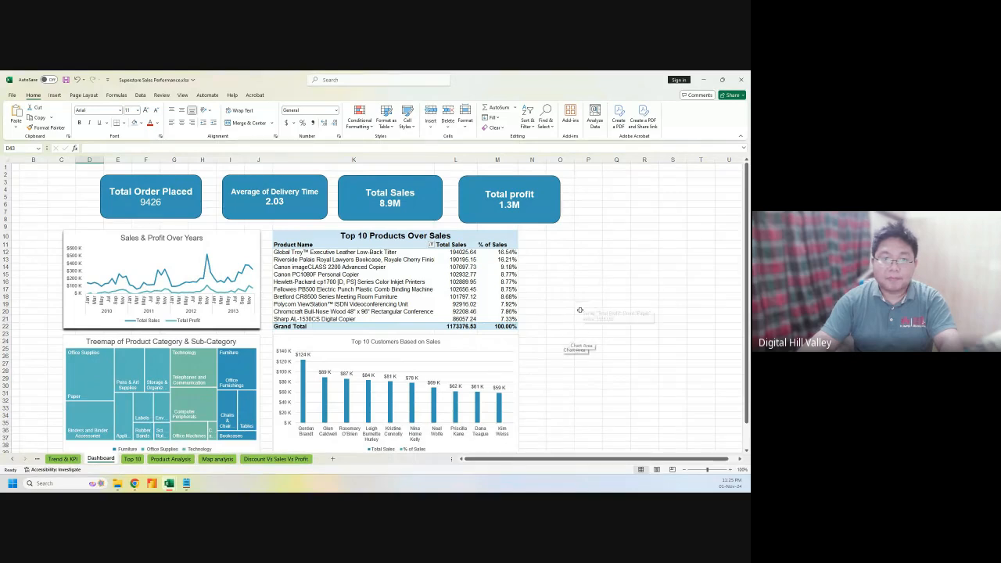
{"action": "left_click", "coordinate": [586, 347]}
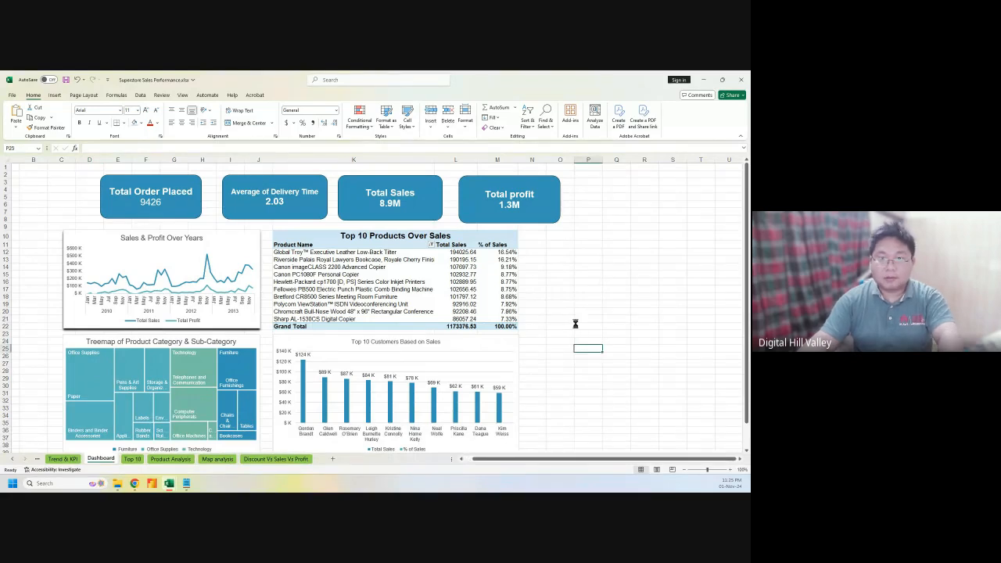
{"action": "key", "text": "ctrl+v"}
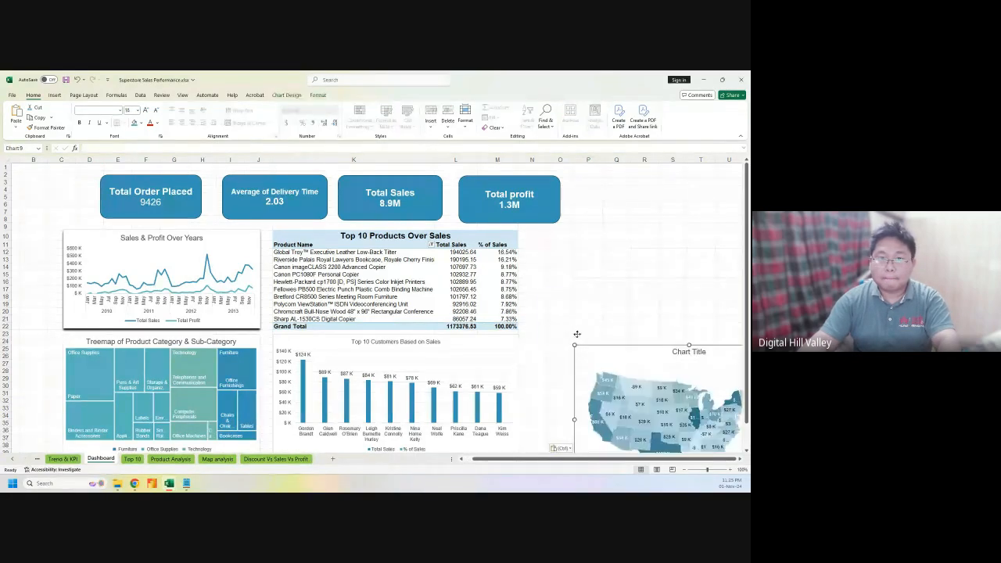
Position the map beside the Top 10 Products table, shrinking it and shifting it slightly left
{"action": "left_click_drag", "start_coordinate": [582, 334], "coordinate": [538, 234]}
{"action": "left_click_drag", "start_coordinate": [575, 459], "coordinate": [585, 460]}
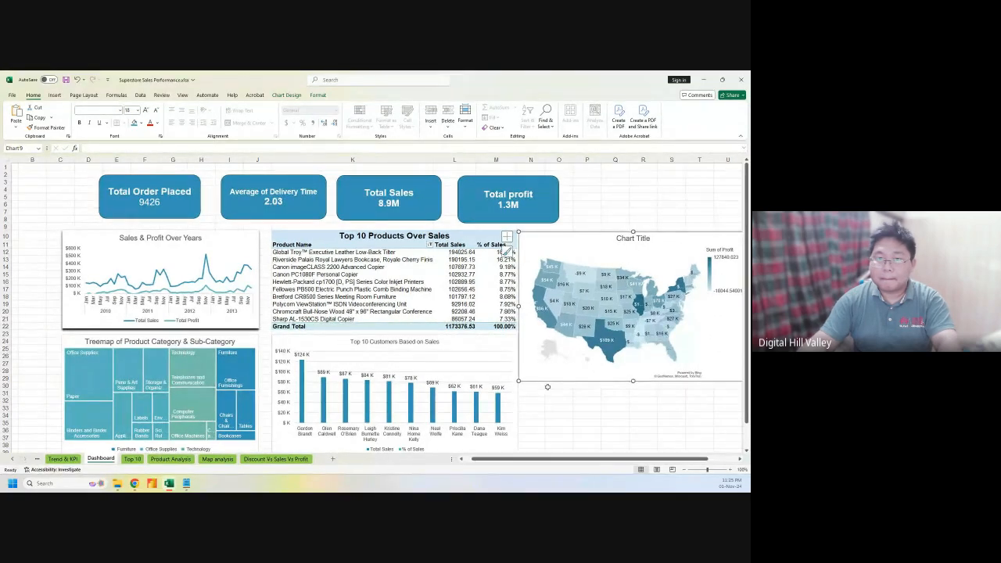
{"action": "left_click_drag", "start_coordinate": [518, 381], "coordinate": [546, 368]}
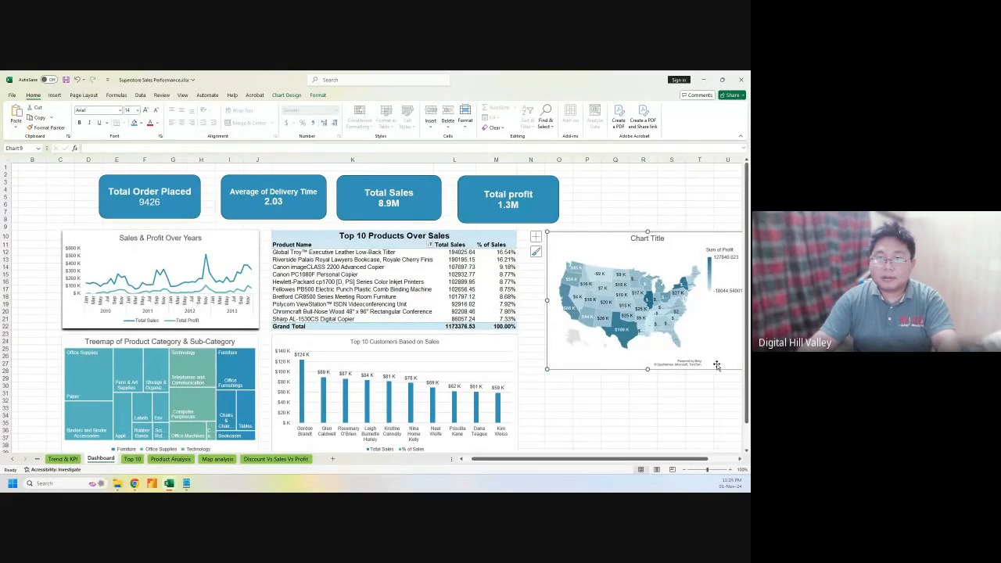
{"action": "left_click_drag", "start_coordinate": [716, 360], "coordinate": [690, 364]}
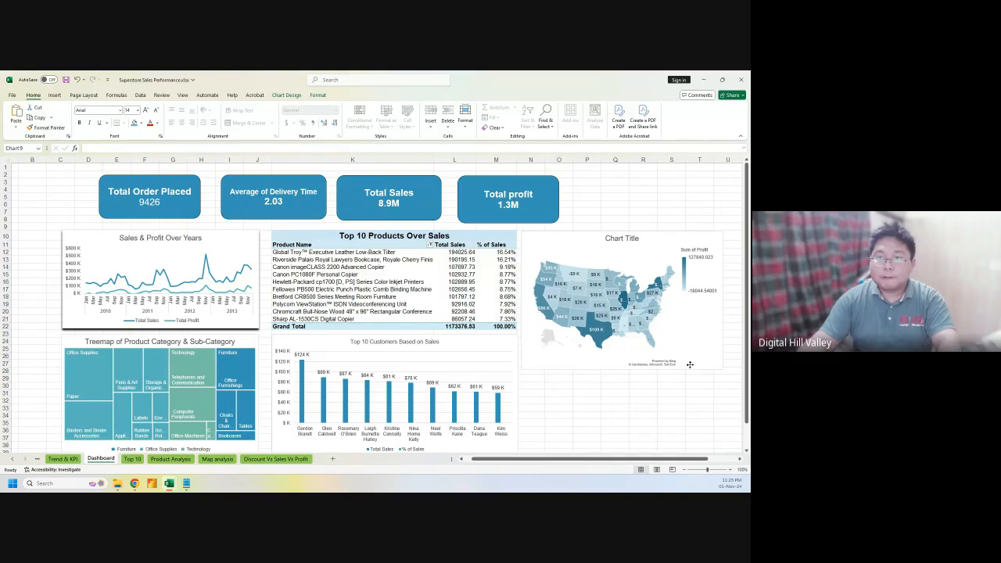
Apply chart Style 2 to the profit map and view its colour palette options
{"action": "left_click", "coordinate": [733, 237]}
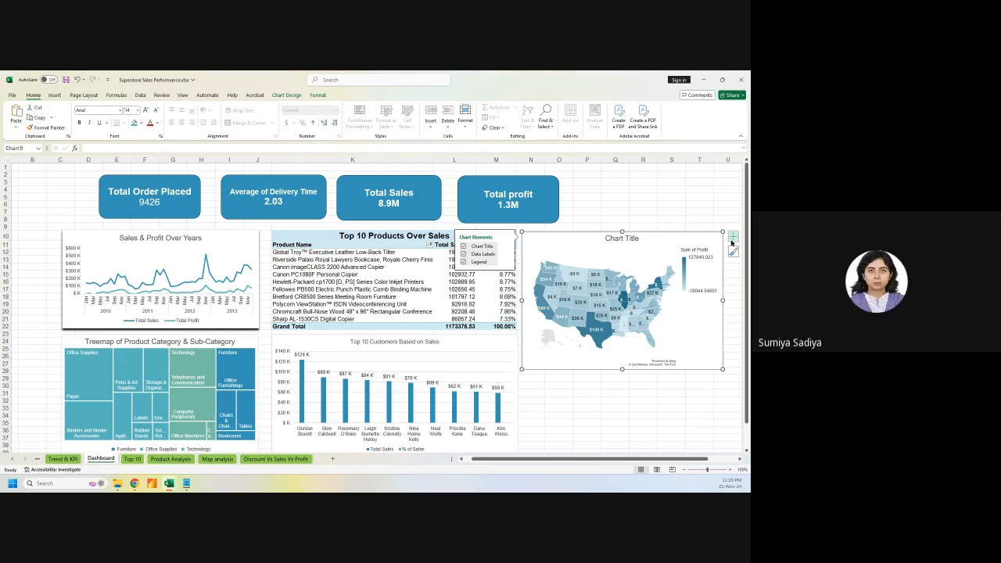
{"action": "left_click", "coordinate": [734, 237]}
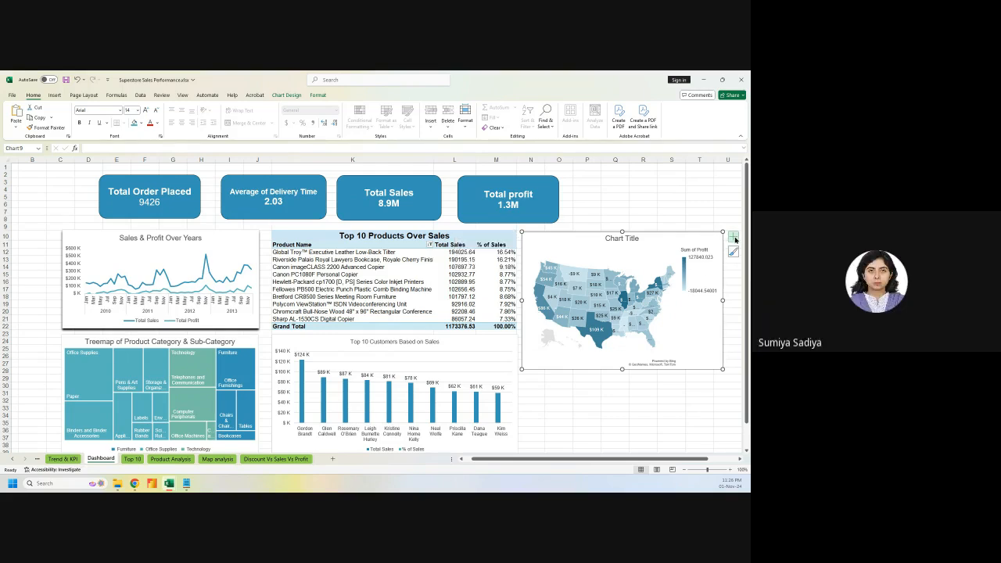
{"action": "left_click", "coordinate": [734, 238]}
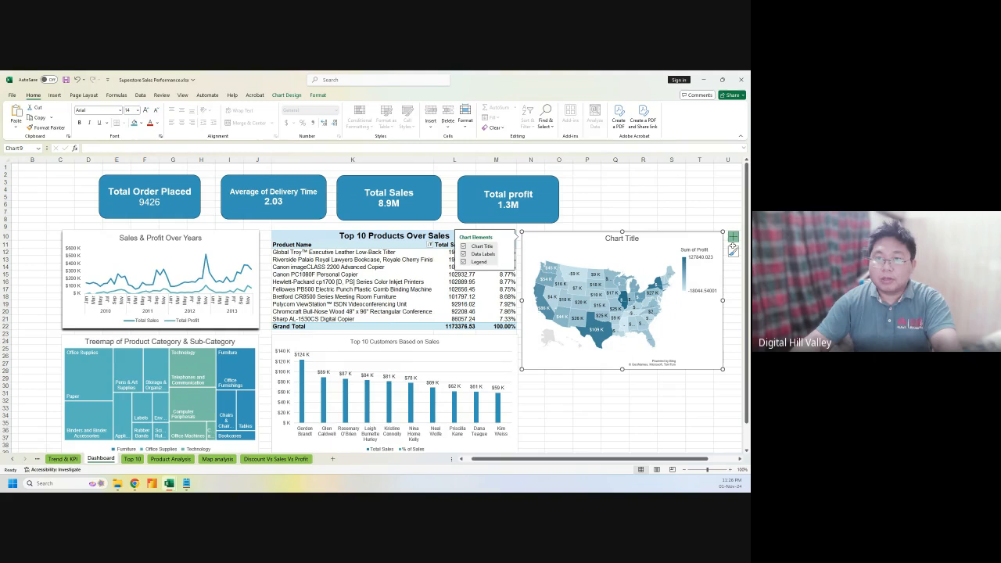
{"action": "left_click", "coordinate": [733, 252]}
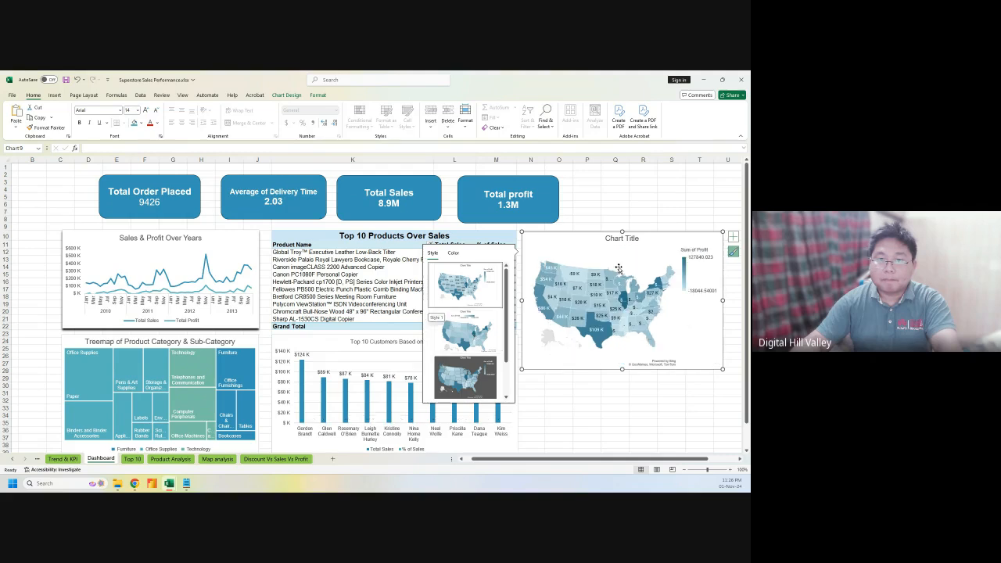
{"action": "left_click", "coordinate": [466, 325]}
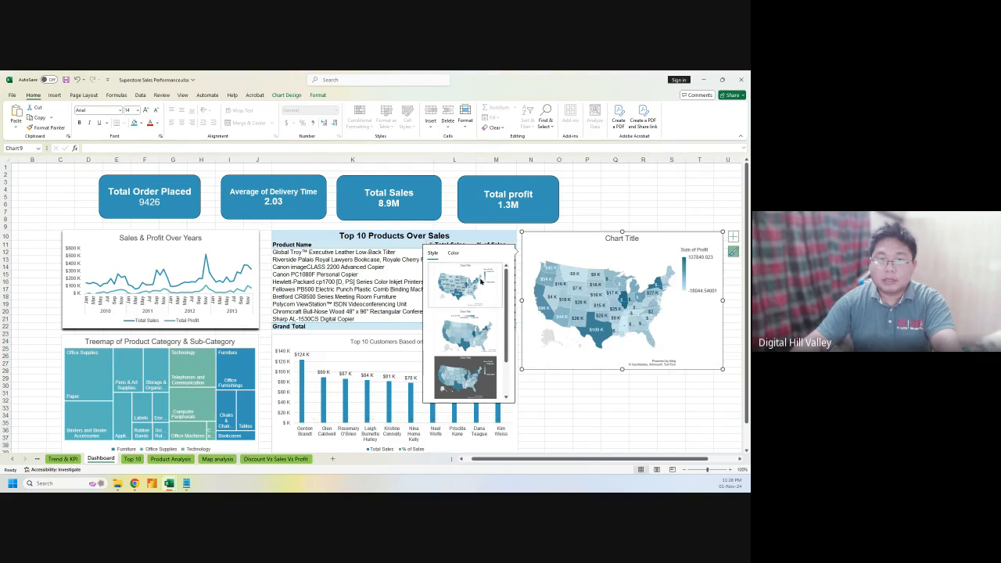
{"action": "left_click", "coordinate": [453, 253]}
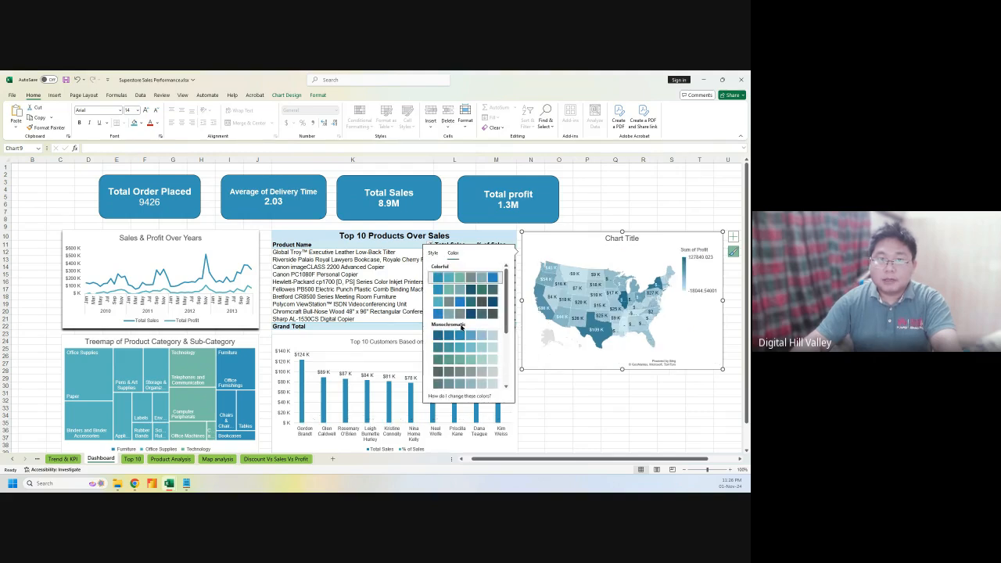
{"action": "scroll", "coordinate": [467, 367], "scroll_direction": "down", "scroll_amount": 5}
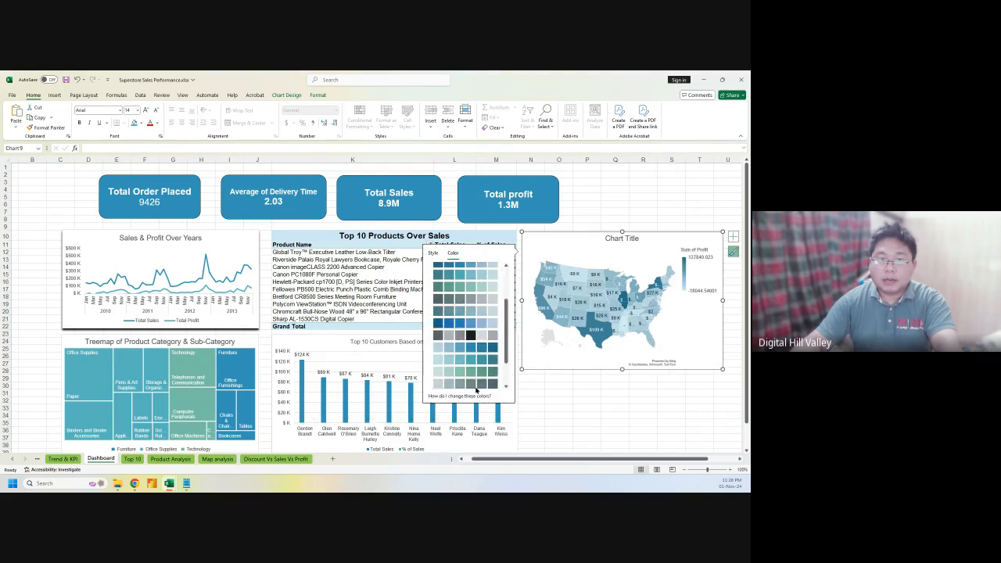
Replace the map's placeholder title with 'Total Sales by State or Provice'
{"action": "left_click", "coordinate": [627, 239]}
{"action": "triple_click", "coordinate": [627, 240]}
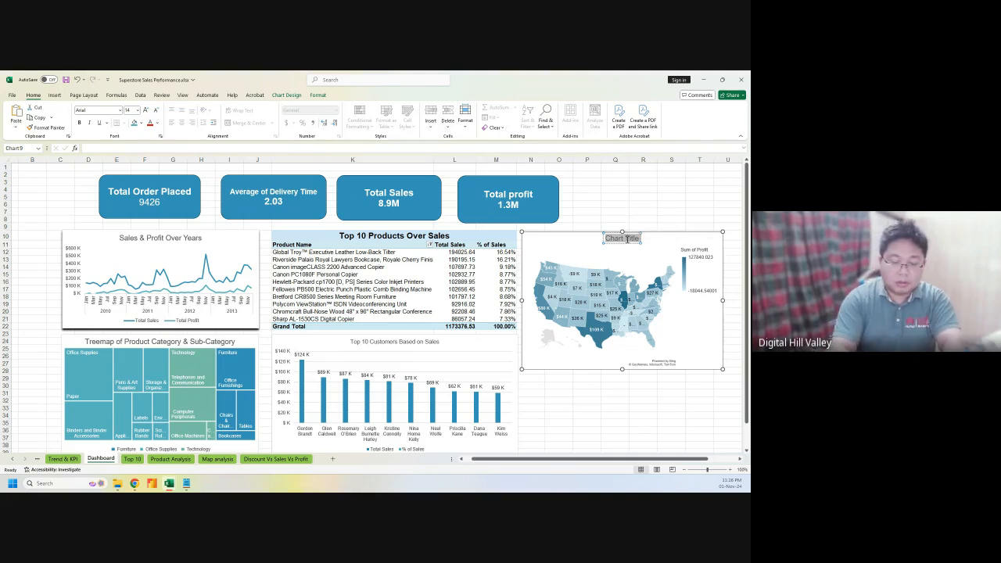
{"action": "type", "text": "Total"}
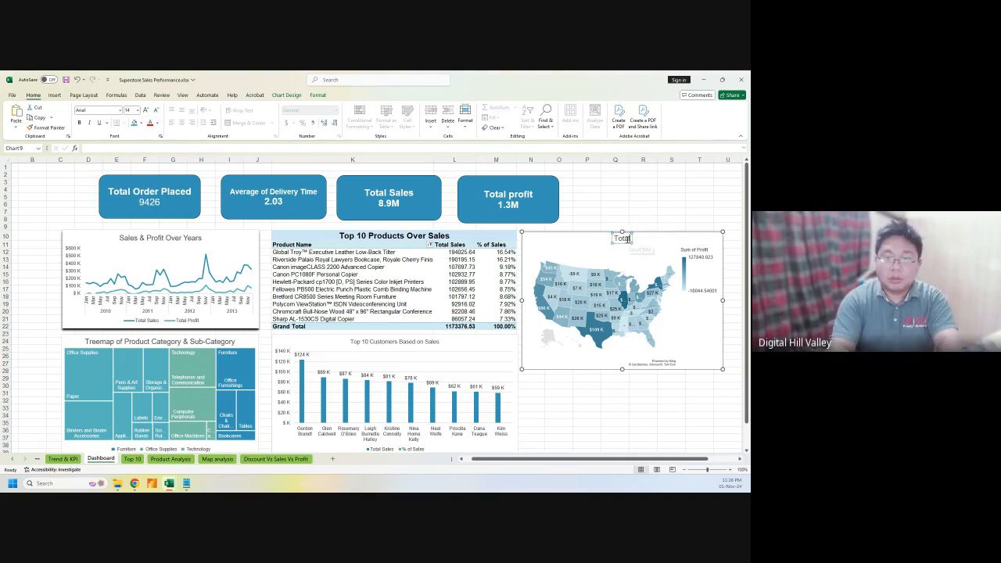
{"action": "type", "text": " Sales"}
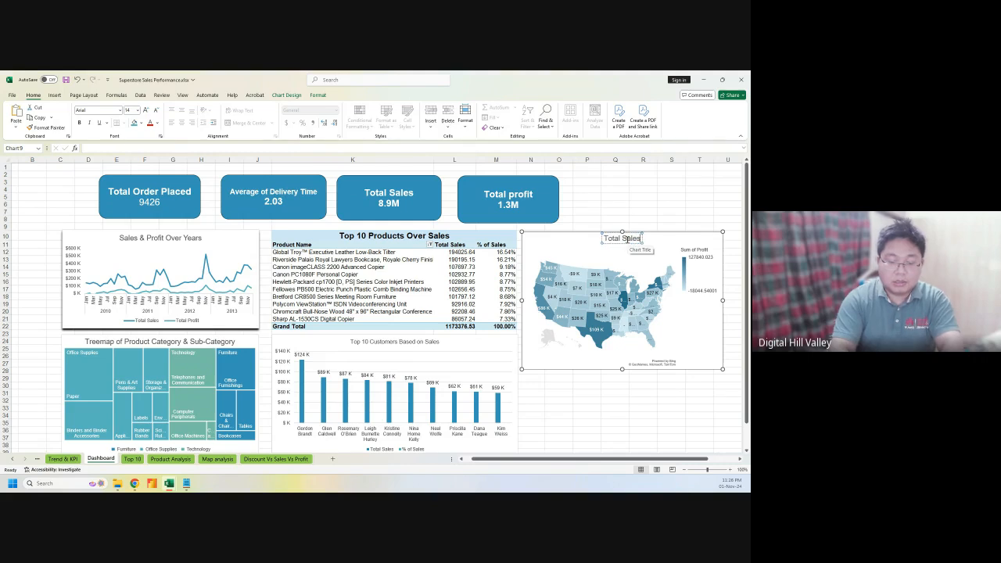
{"action": "type", "text": " by State"}
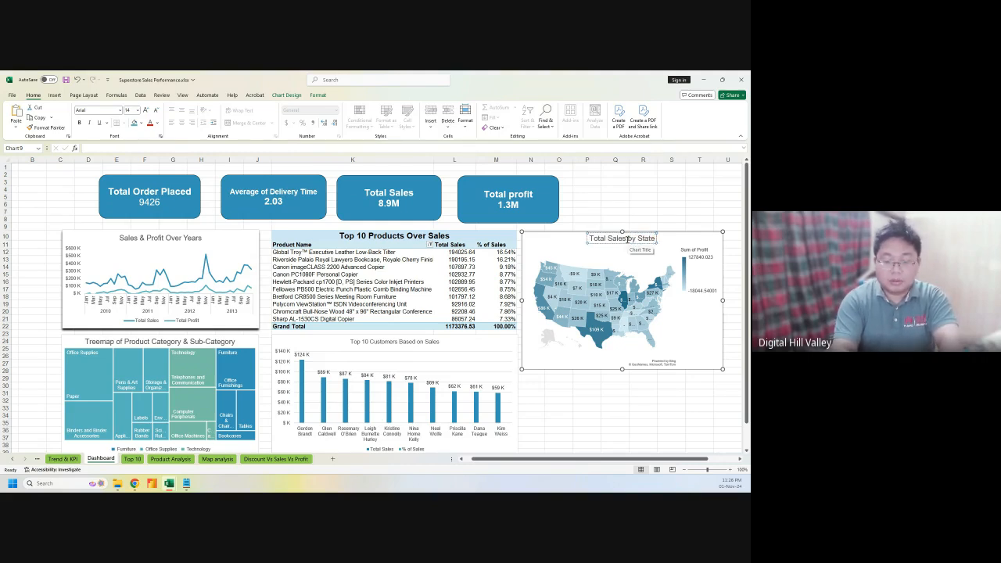
{"action": "type", "text": " or Provic"}
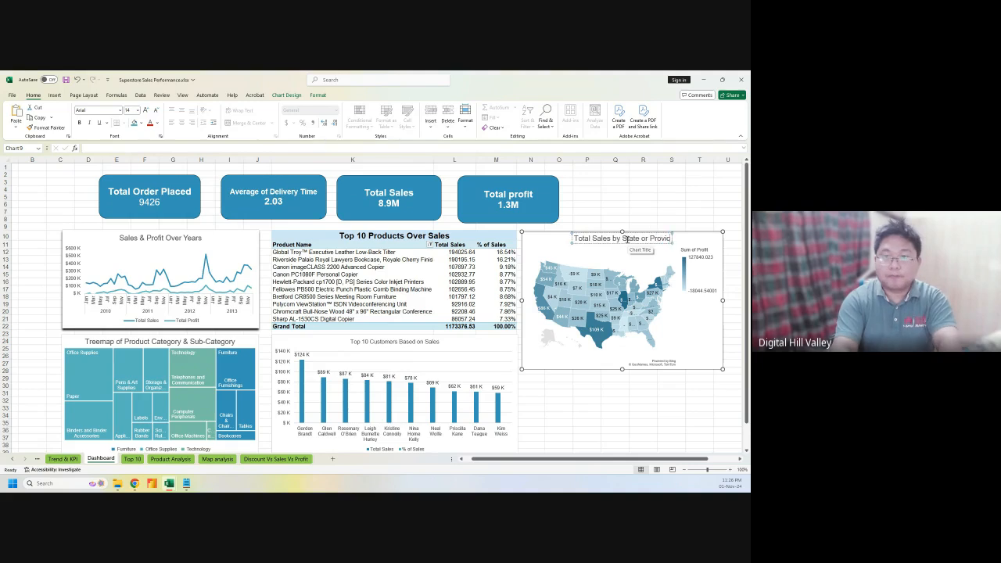
{"action": "type", "text": "e"}
{"action": "left_click", "coordinate": [594, 428]}
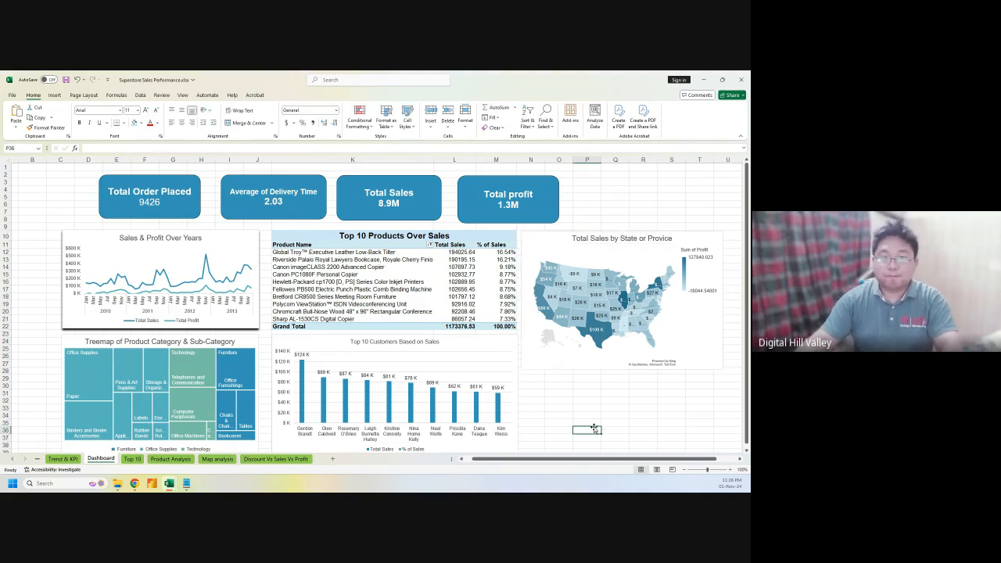
Make the Top 10 Customers chart narrower from its right edge
{"action": "scroll", "coordinate": [582, 424], "scroll_direction": "down", "scroll_amount": 3}
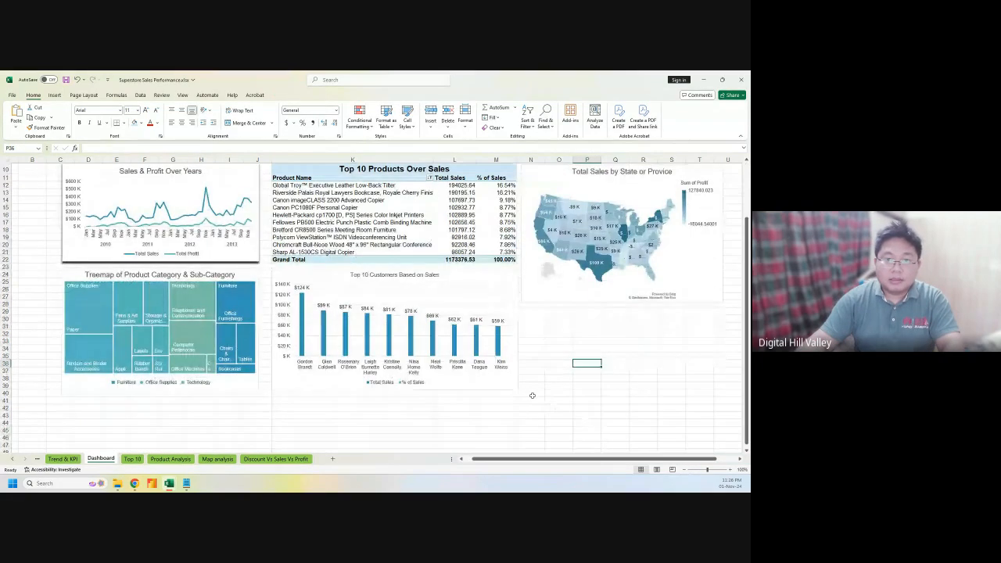
{"action": "left_click", "coordinate": [514, 389]}
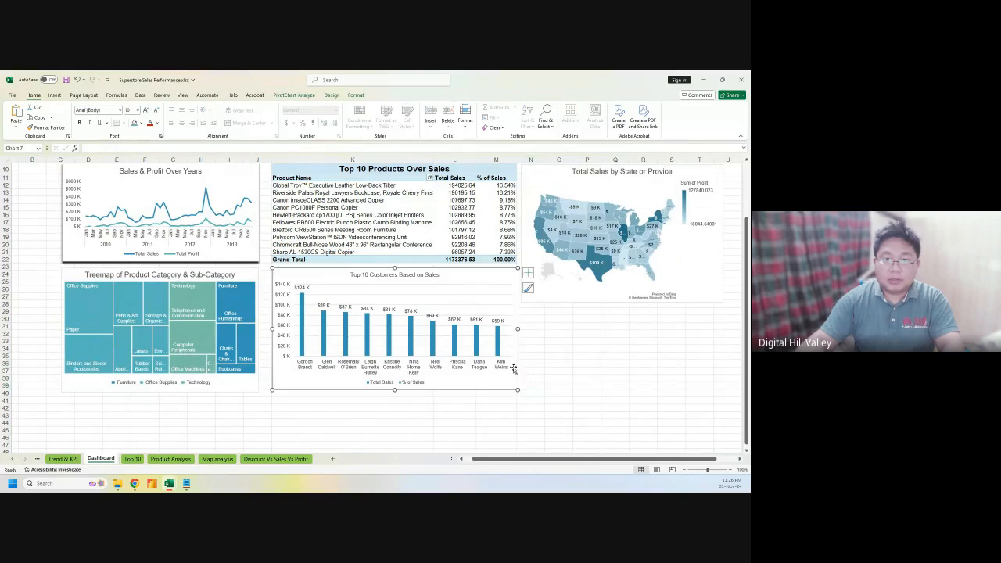
{"action": "left_click_drag", "start_coordinate": [517, 329], "coordinate": [470, 330]}
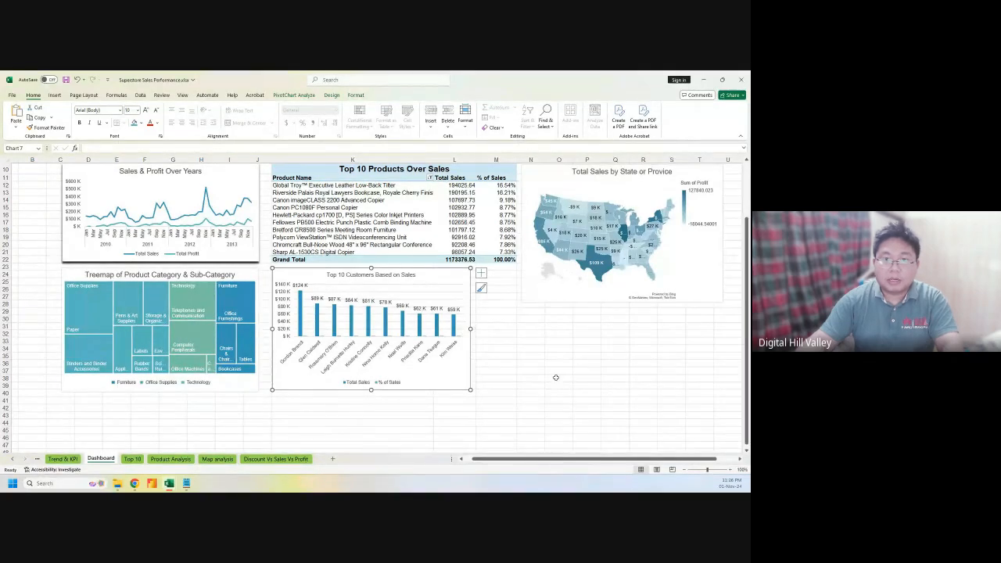
{"action": "scroll", "coordinate": [555, 377], "scroll_direction": "up", "scroll_amount": 2}
Move the state sales map below the Top 10 Products table and resize it beside the customers chart
{"action": "left_click", "coordinate": [539, 213]}
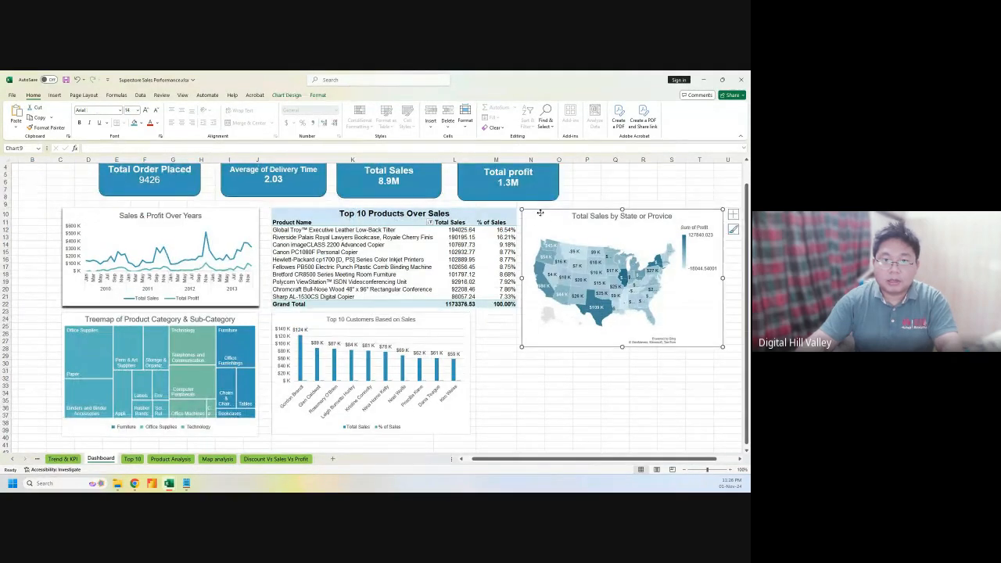
{"action": "left_click_drag", "start_coordinate": [540, 213], "coordinate": [494, 314]}
{"action": "scroll", "coordinate": [698, 374], "scroll_direction": "down", "scroll_amount": 2}
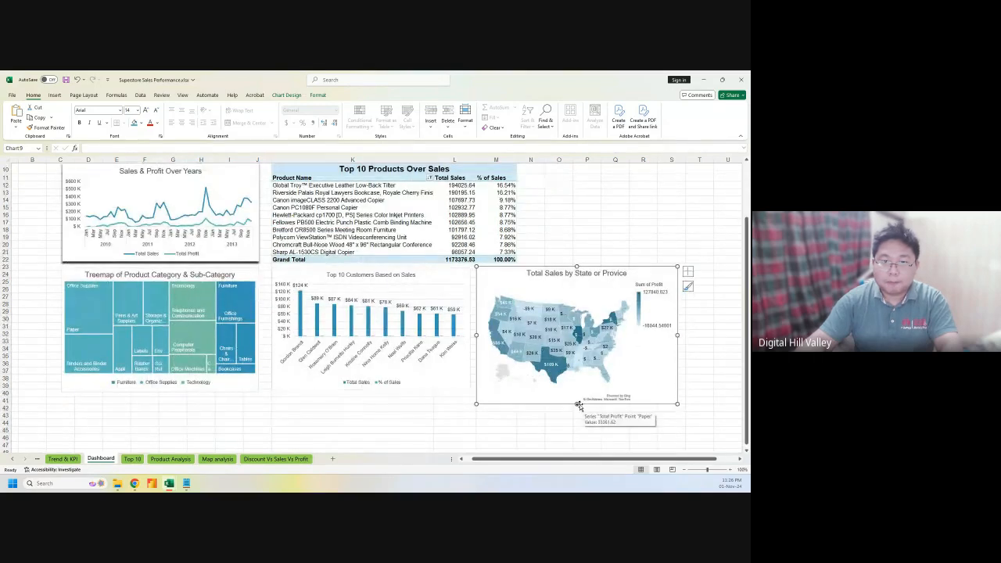
{"action": "left_click_drag", "start_coordinate": [577, 402], "coordinate": [577, 391]}
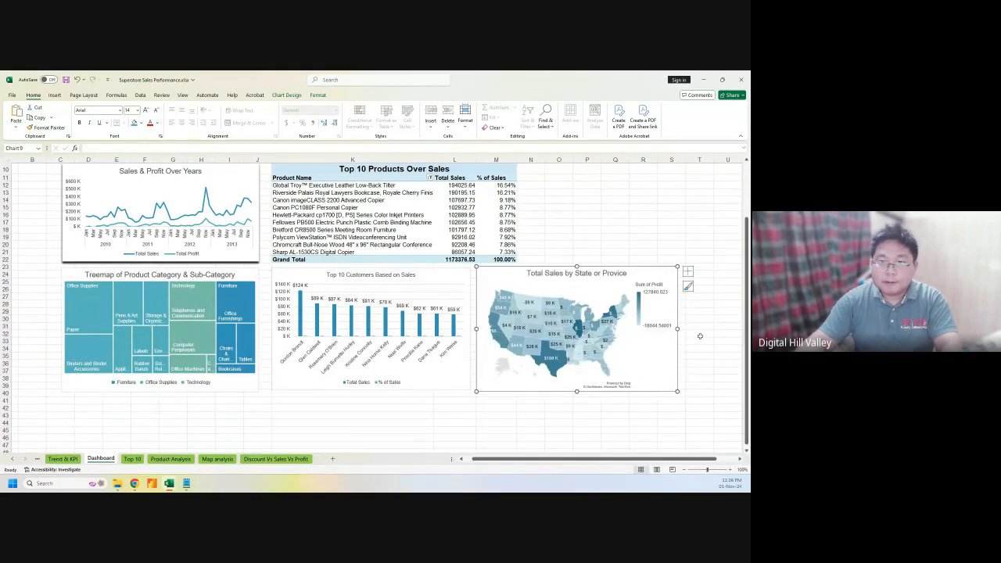
{"action": "left_click_drag", "start_coordinate": [677, 328], "coordinate": [733, 332]}
{"action": "left_click_drag", "start_coordinate": [536, 460], "coordinate": [557, 461]}
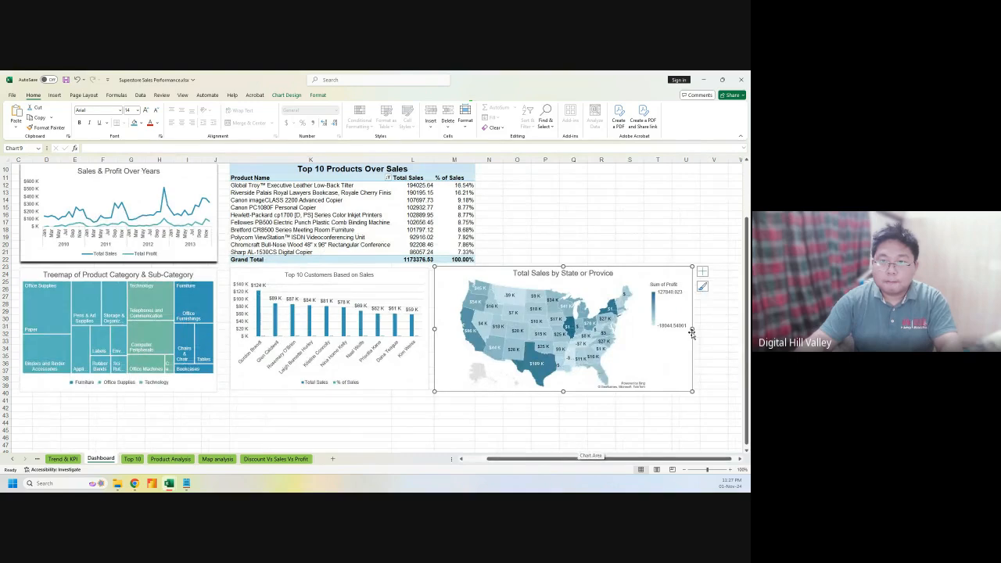
{"action": "left_click_drag", "start_coordinate": [691, 332], "coordinate": [687, 333]}
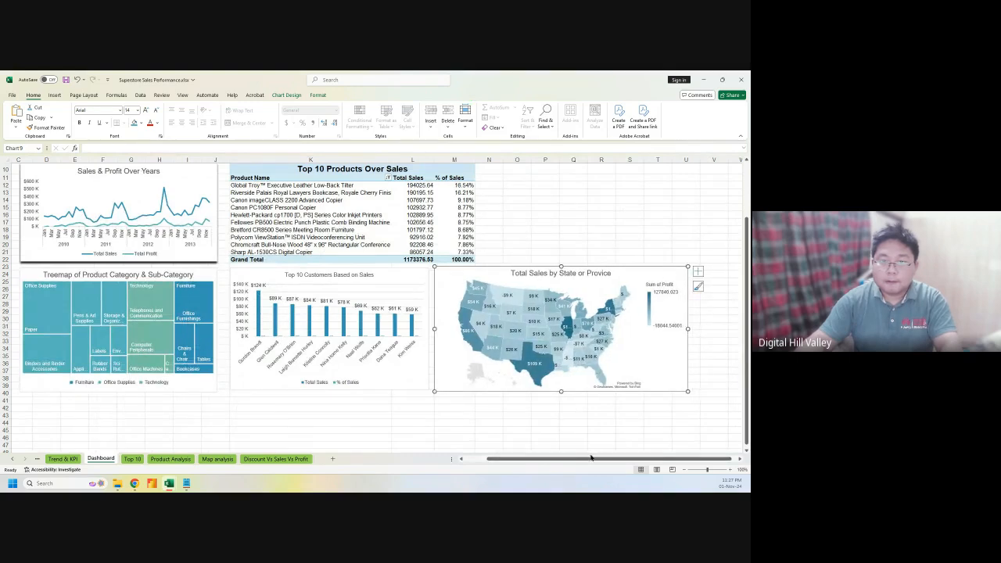
{"action": "left_click_drag", "start_coordinate": [591, 457], "coordinate": [534, 461]}
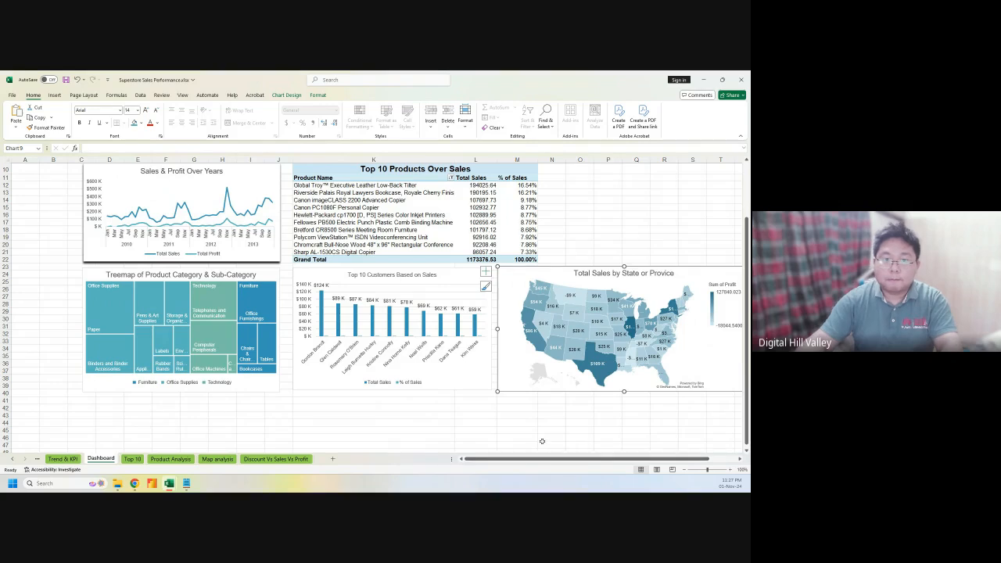
{"action": "scroll", "coordinate": [505, 386], "scroll_direction": "up", "scroll_amount": 2}
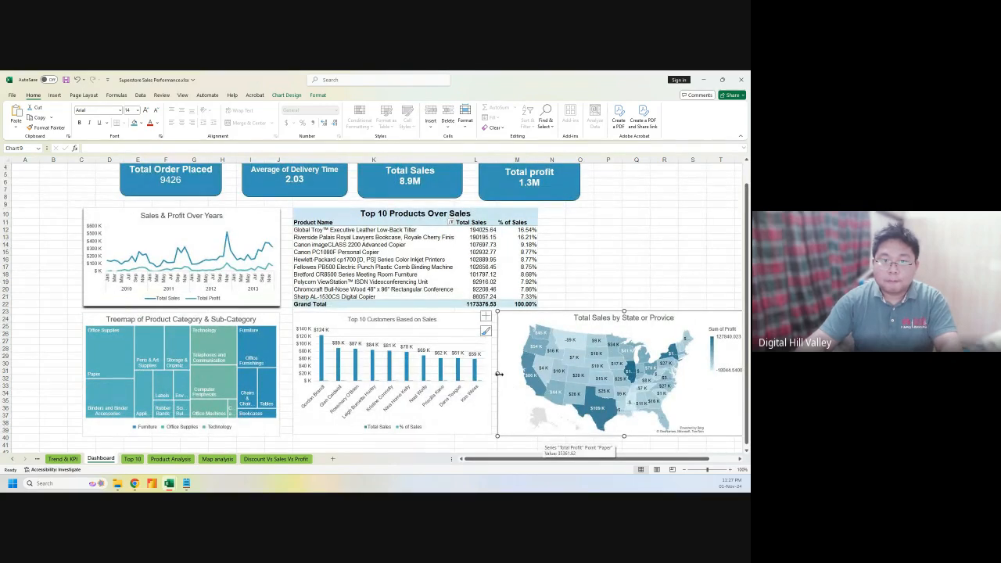
{"action": "left_click_drag", "start_coordinate": [498, 374], "coordinate": [501, 373]}
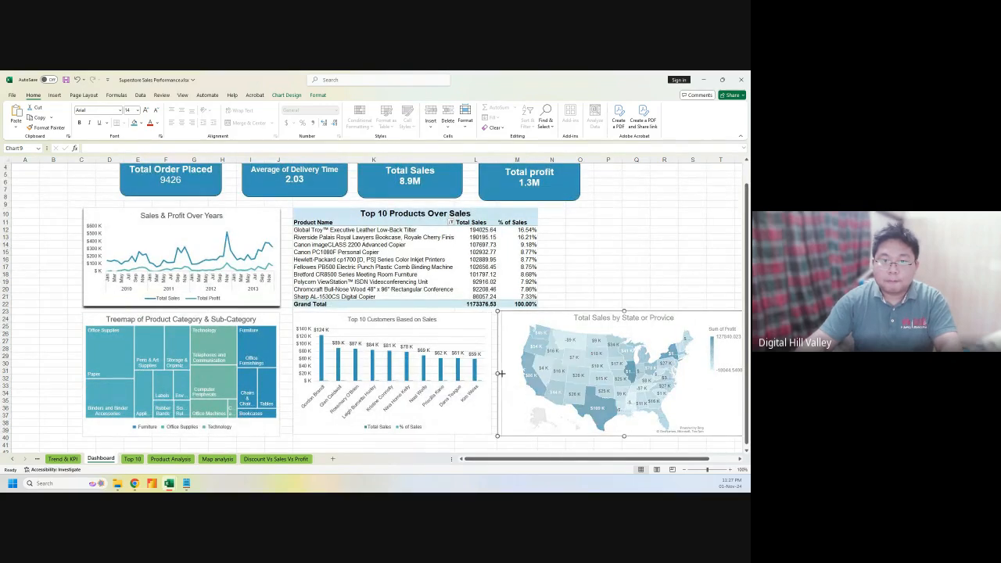
{"action": "left_click", "coordinate": [579, 275]}
{"action": "scroll", "coordinate": [594, 312], "scroll_direction": "up", "scroll_amount": 1}
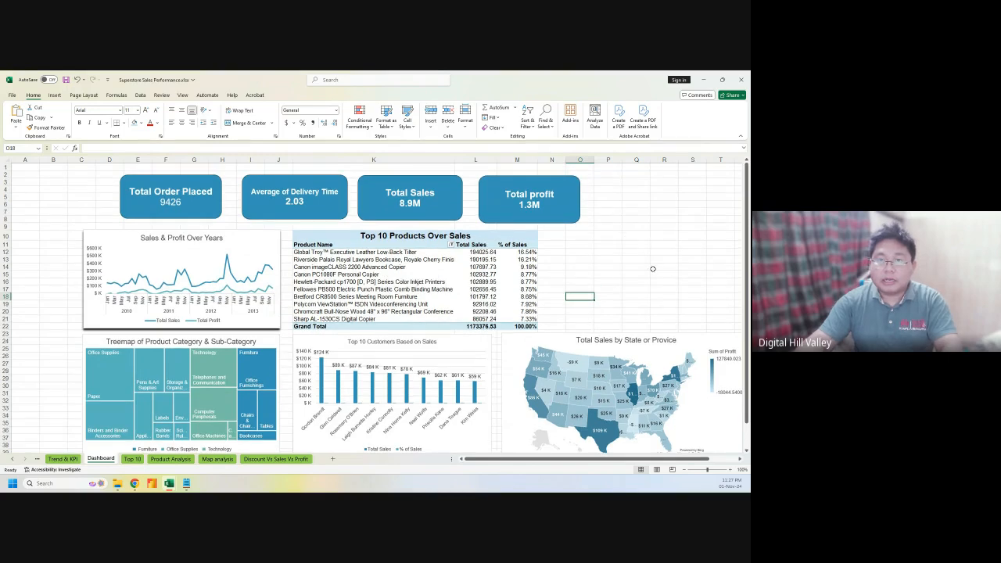
Shift the Total Order Placed, Average of Delivery Time, Total Sales and Total profit cards leftward together
{"action": "left_click", "coordinate": [179, 180]}
{"action": "left_click_drag", "start_coordinate": [179, 180], "coordinate": [141, 178]}
{"action": "left_click_drag", "start_coordinate": [261, 176], "coordinate": [213, 175]}
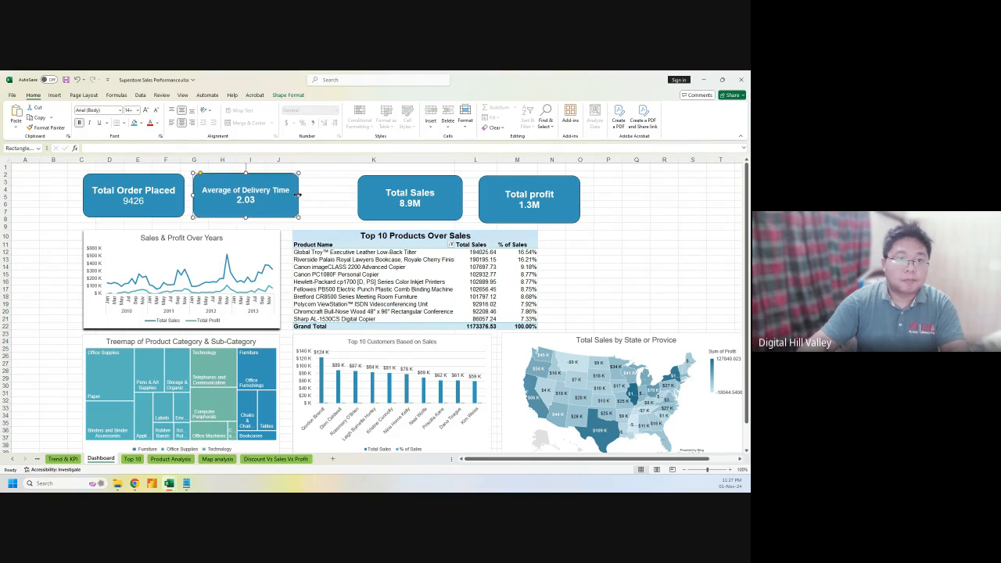
{"action": "left_click_drag", "start_coordinate": [297, 196], "coordinate": [293, 196]}
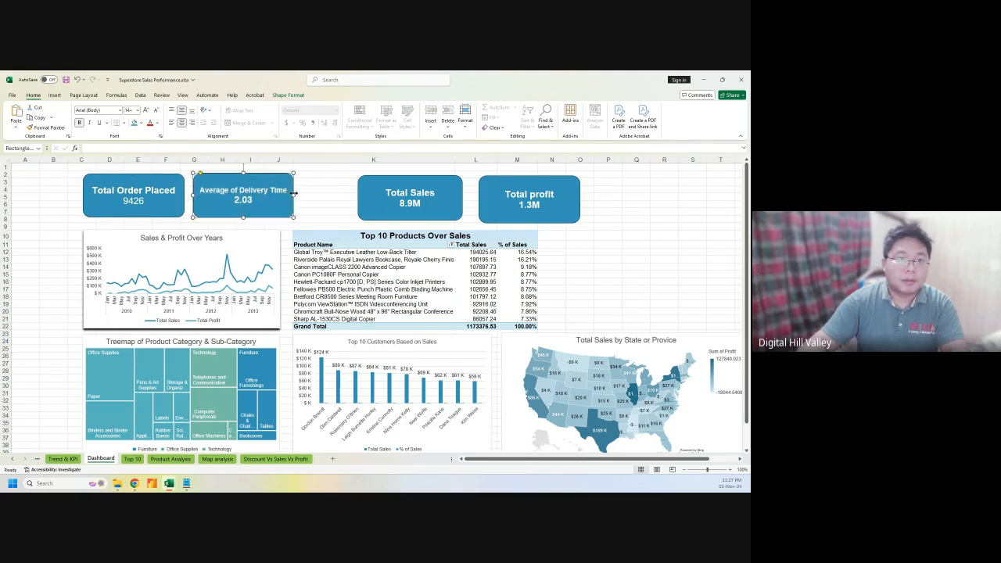
{"action": "left_click_drag", "start_coordinate": [373, 180], "coordinate": [316, 176]}
{"action": "left_click_drag", "start_coordinate": [529, 178], "coordinate": [487, 172]}
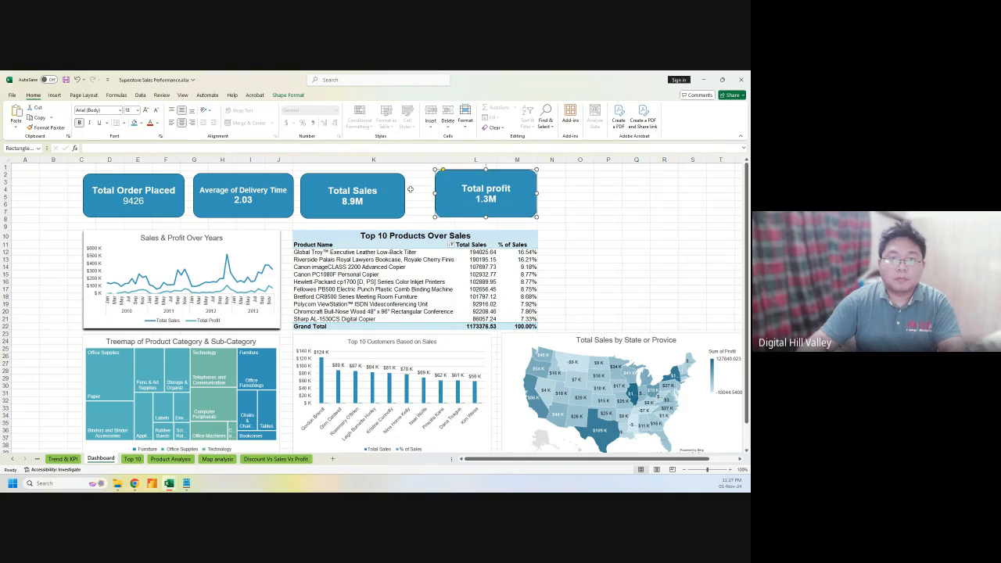
Distribute the four KPI cards horizontally, align their middles, and drop them slightly lower
{"action": "left_click", "coordinate": [379, 191], "text": "ctrl"}
{"action": "left_click", "coordinate": [243, 196], "text": "ctrl"}
{"action": "left_click", "coordinate": [133, 195], "text": "ctrl"}
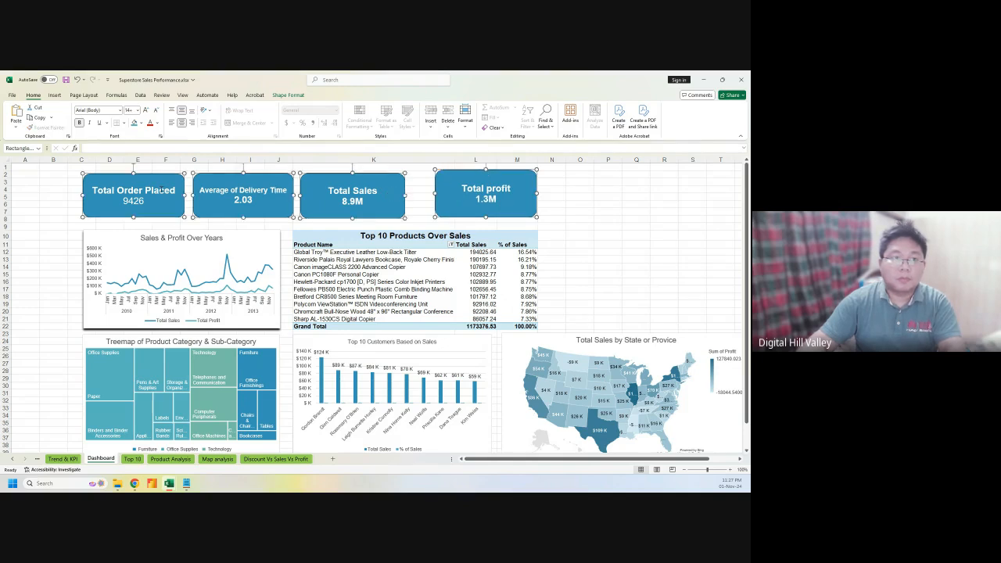
{"action": "left_click", "coordinate": [294, 97]}
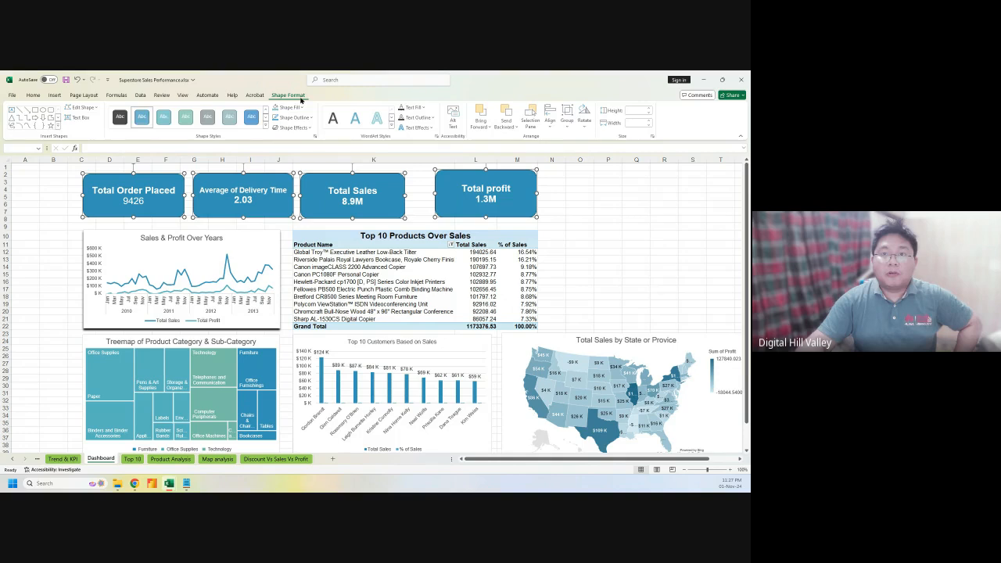
{"action": "left_click", "coordinate": [551, 115]}
{"action": "left_click", "coordinate": [579, 206]}
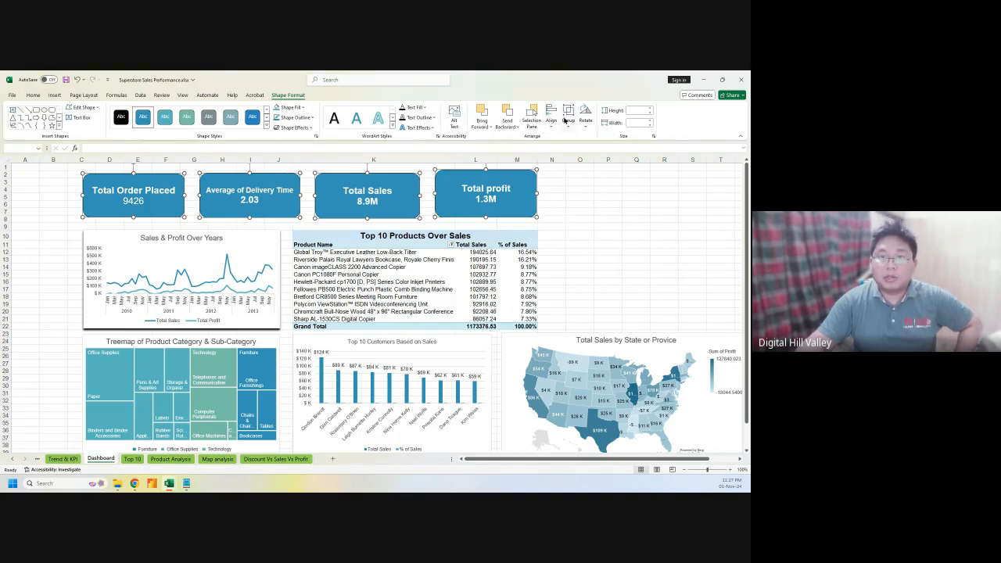
{"action": "left_click", "coordinate": [550, 119]}
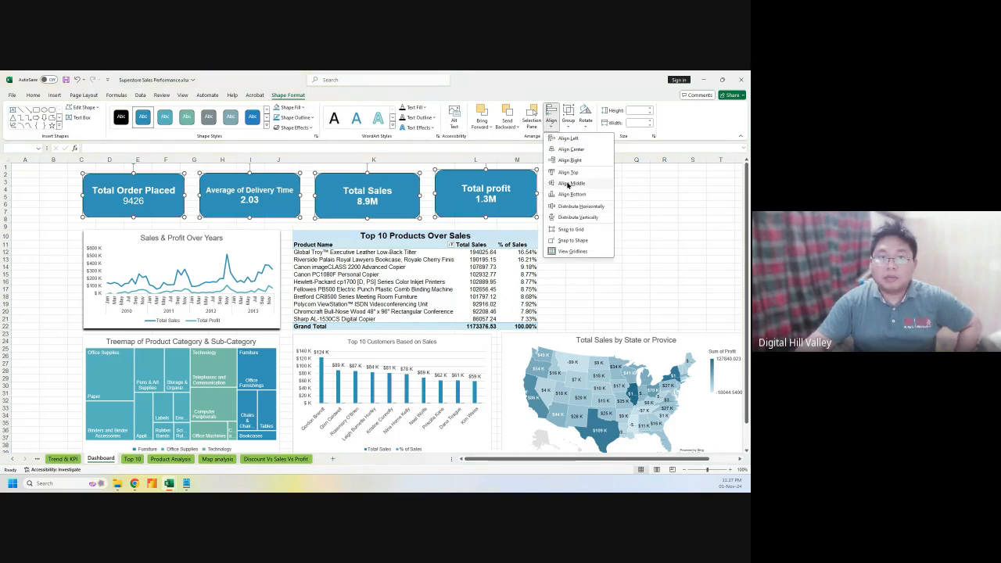
{"action": "left_click", "coordinate": [570, 183]}
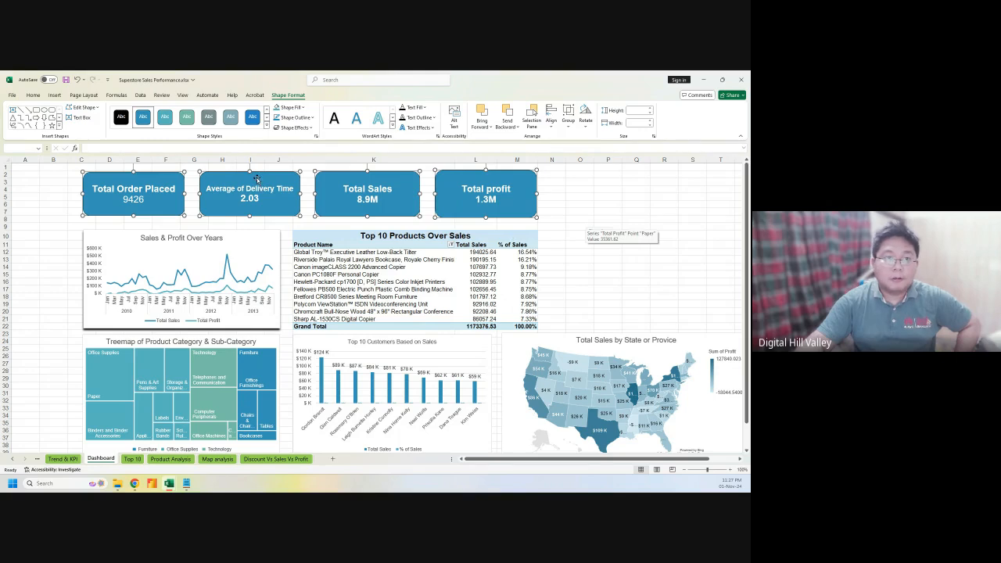
{"action": "left_click_drag", "start_coordinate": [256, 177], "coordinate": [256, 185]}
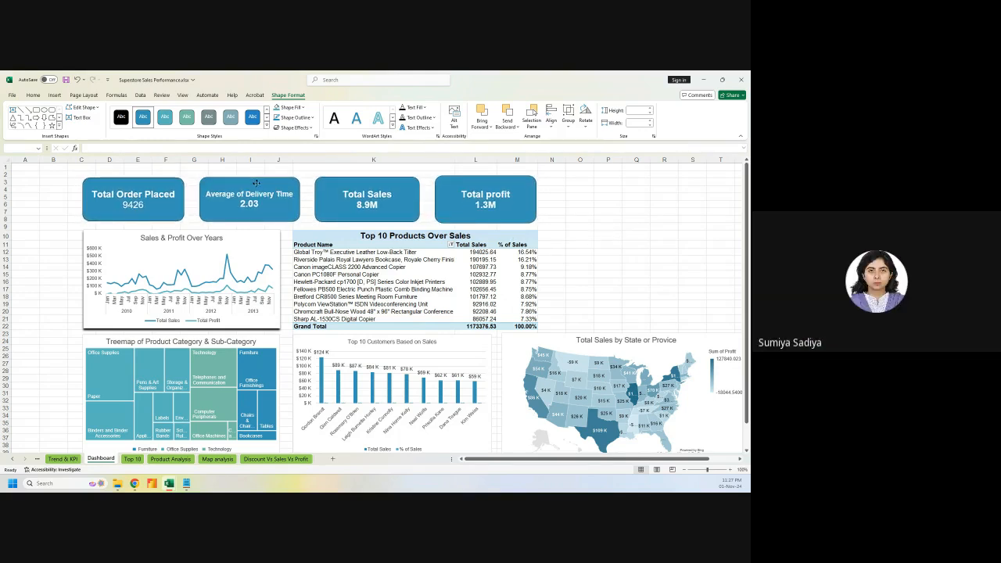
{"action": "left_click_drag", "start_coordinate": [256, 184], "coordinate": [256, 185]}
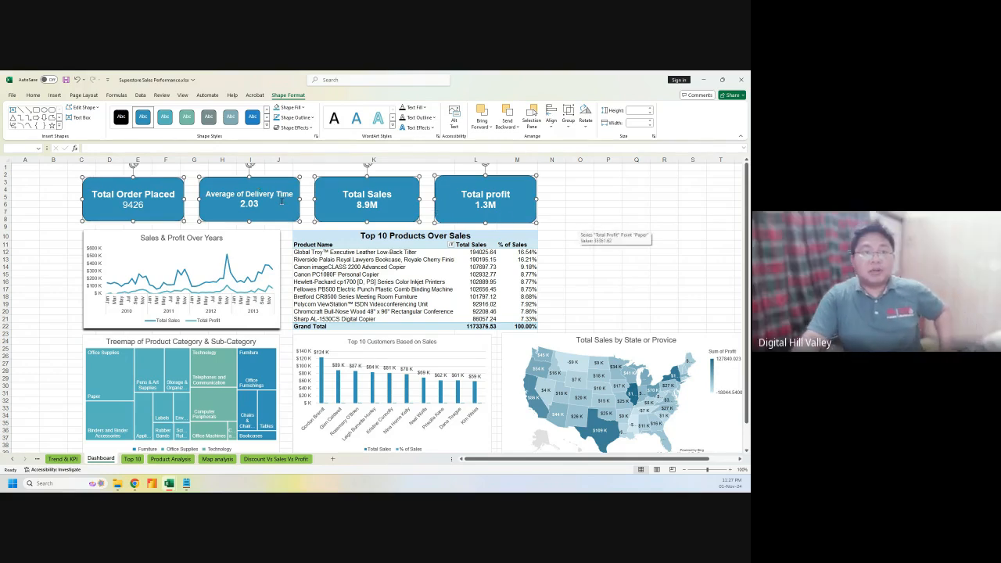
{"action": "left_click", "coordinate": [588, 204]}
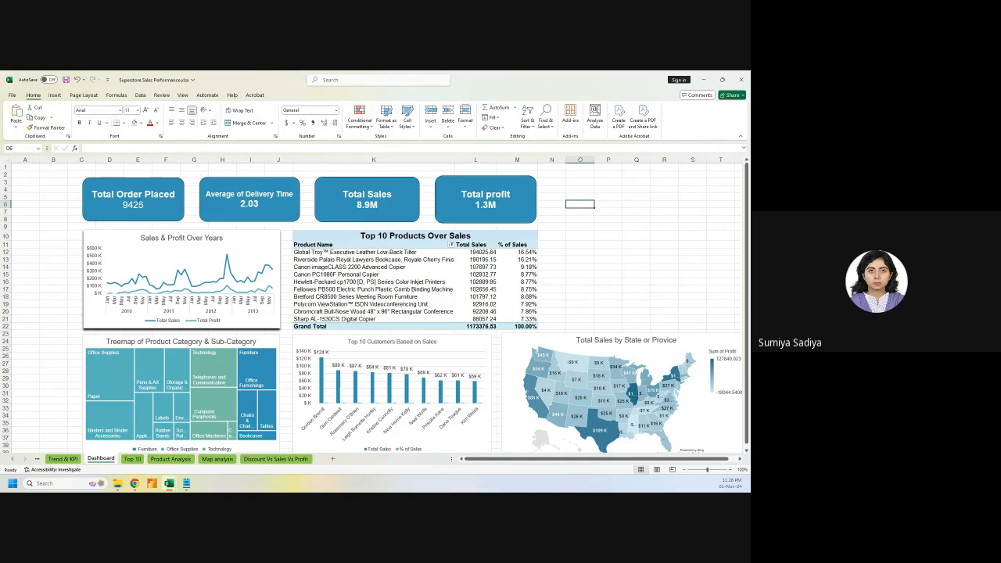
Reselect all four KPI cards and nudge them slightly right and down as a group
{"action": "left_click", "coordinate": [119, 202]}
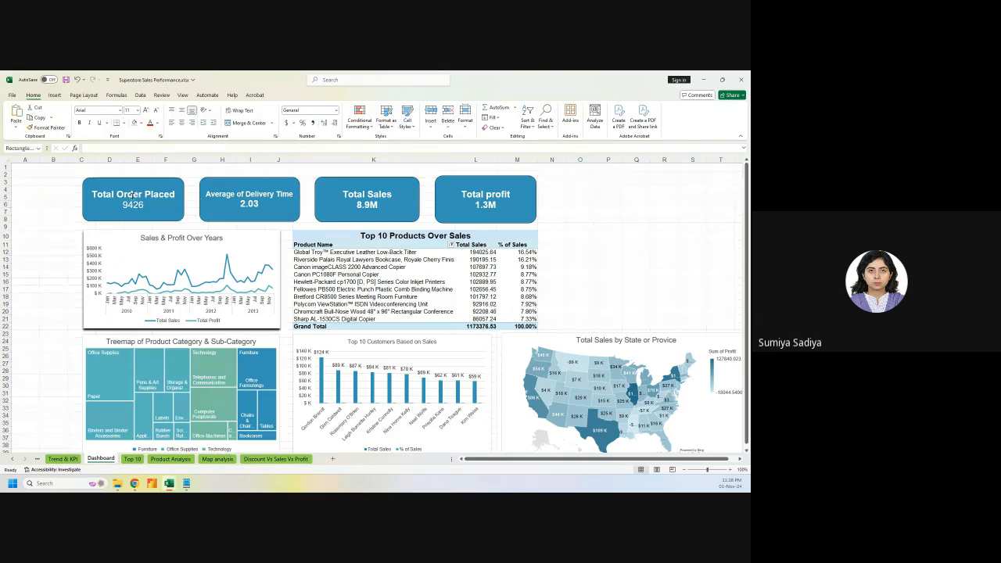
{"action": "left_click", "coordinate": [248, 196], "text": "ctrl"}
{"action": "left_click", "coordinate": [369, 196], "text": "ctrl"}
{"action": "left_click", "coordinate": [464, 195], "text": "ctrl"}
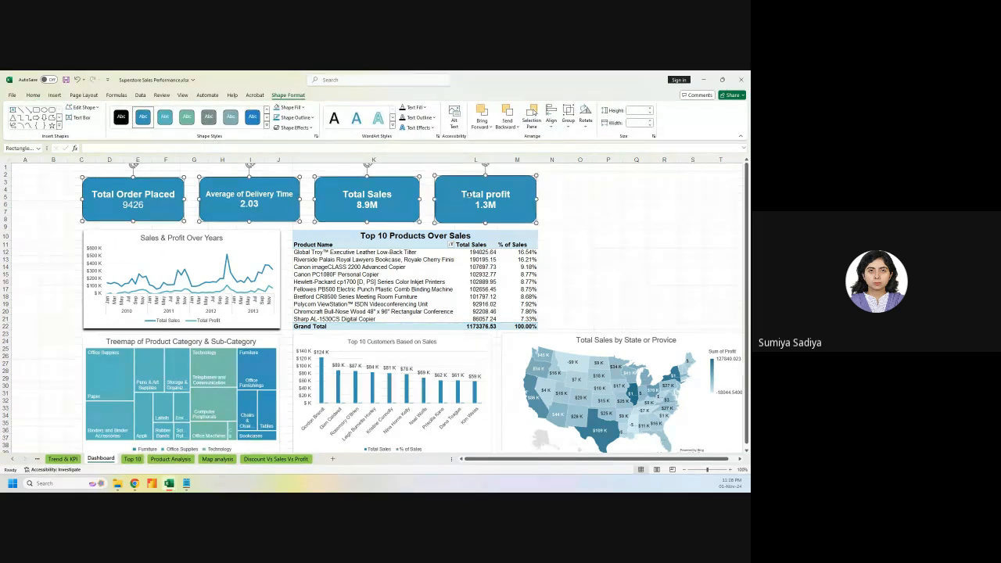
{"action": "left_click", "coordinate": [120, 197]}
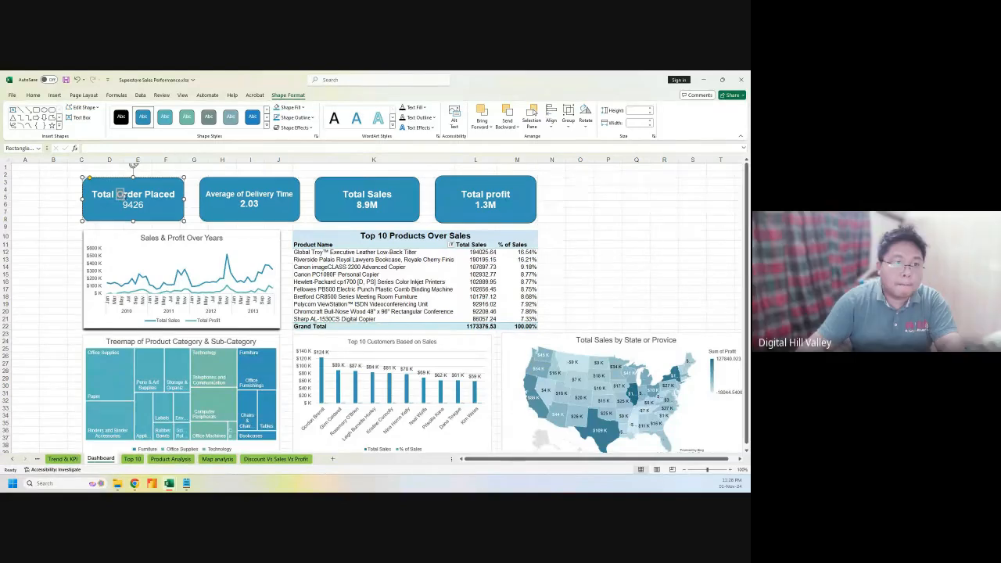
{"action": "left_click", "coordinate": [24, 226]}
{"action": "left_click", "coordinate": [102, 196]}
{"action": "left_click", "coordinate": [248, 196], "text": "ctrl"}
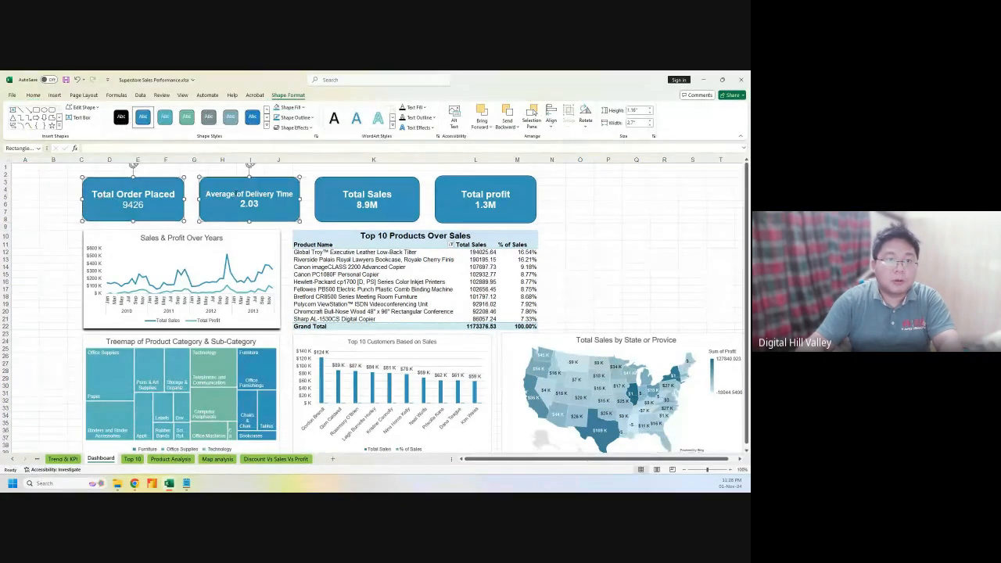
{"action": "left_click", "coordinate": [361, 190], "text": "ctrl"}
{"action": "left_click", "coordinate": [473, 189], "text": "ctrl"}
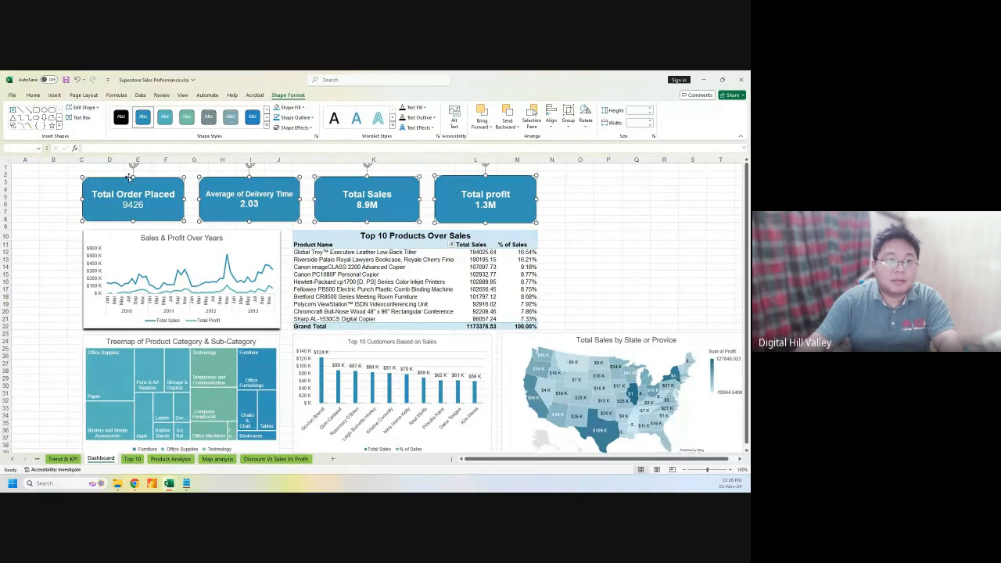
{"action": "left_click_drag", "start_coordinate": [128, 177], "coordinate": [130, 177]}
Cut the Sales and profit compared to discount line chart and select Dashboard cell P6
{"action": "left_click", "coordinate": [639, 225]}
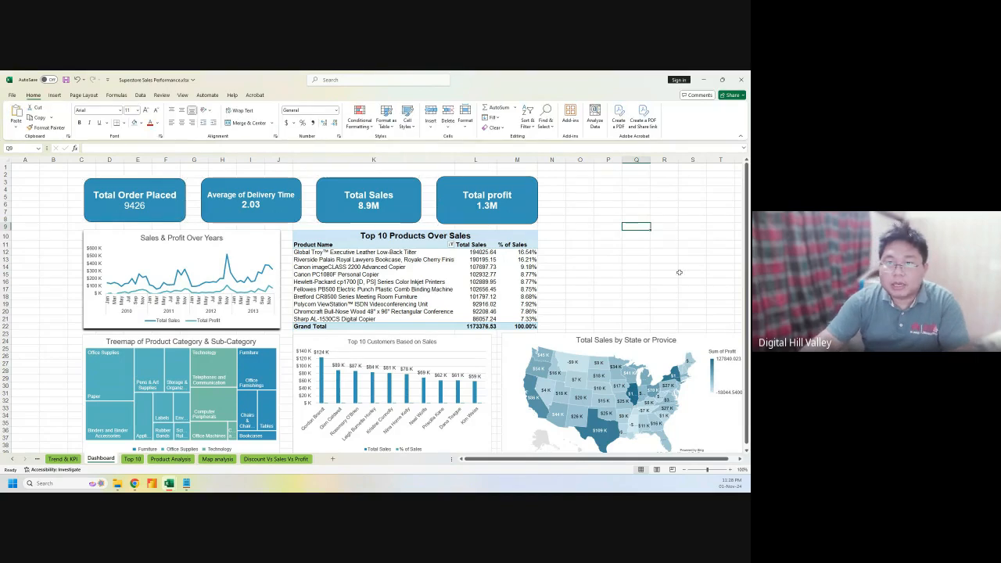
{"action": "left_click", "coordinate": [266, 458]}
{"action": "scroll", "coordinate": [385, 332], "scroll_direction": "down", "scroll_amount": 2}
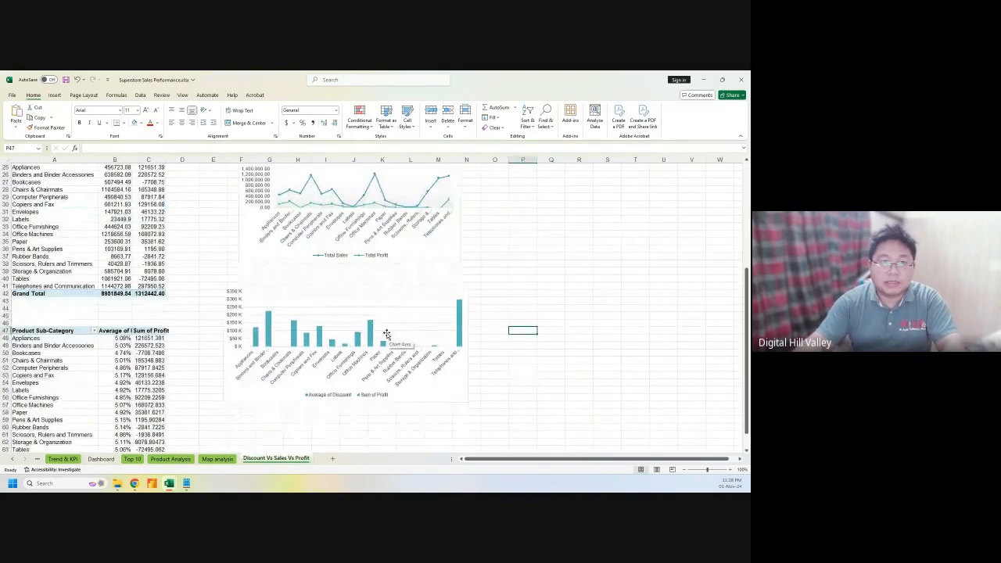
{"action": "scroll", "coordinate": [386, 334], "scroll_direction": "down", "scroll_amount": 3}
{"action": "scroll", "coordinate": [386, 334], "scroll_direction": "up", "scroll_amount": 5}
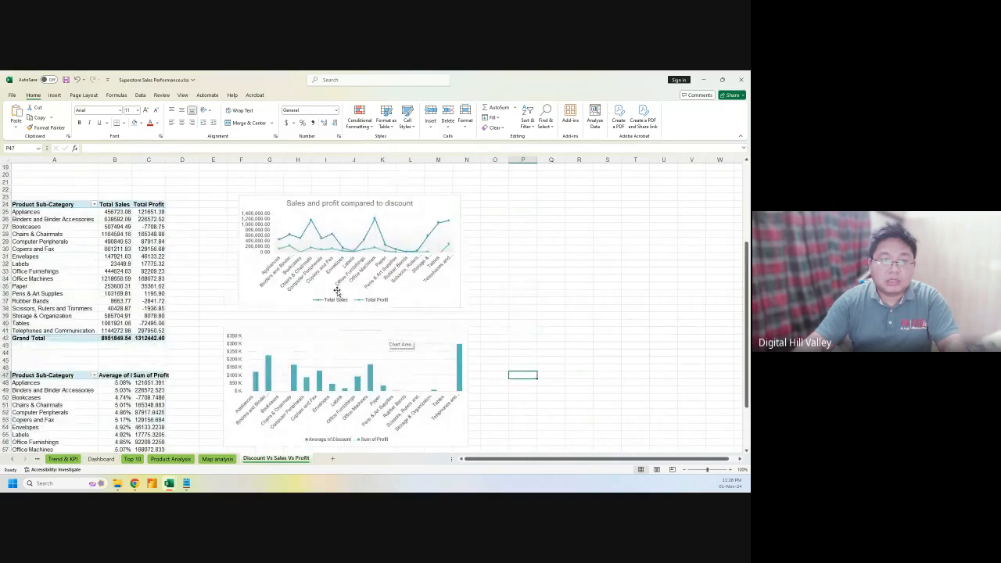
{"action": "left_click", "coordinate": [269, 200]}
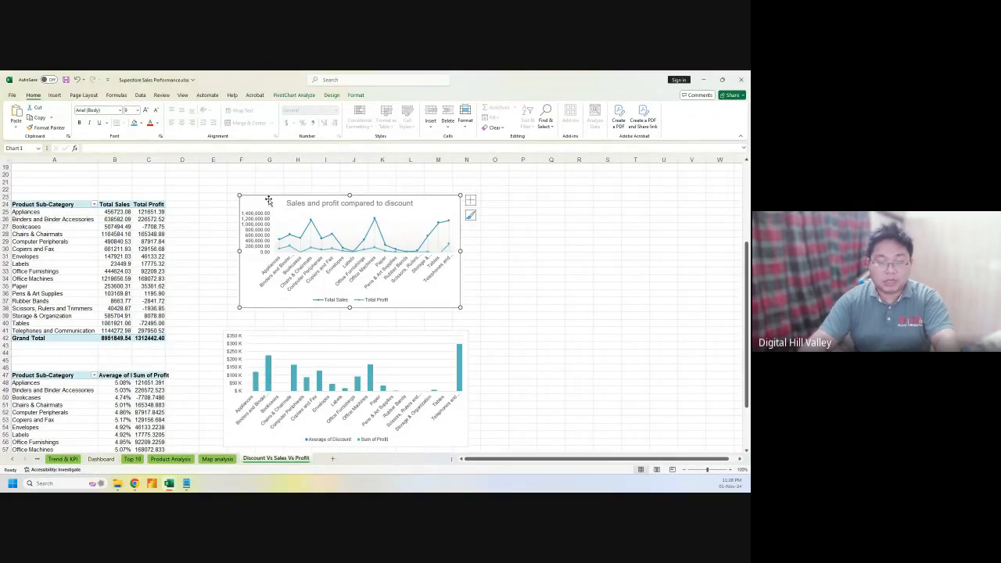
{"action": "key", "text": "Delete"}
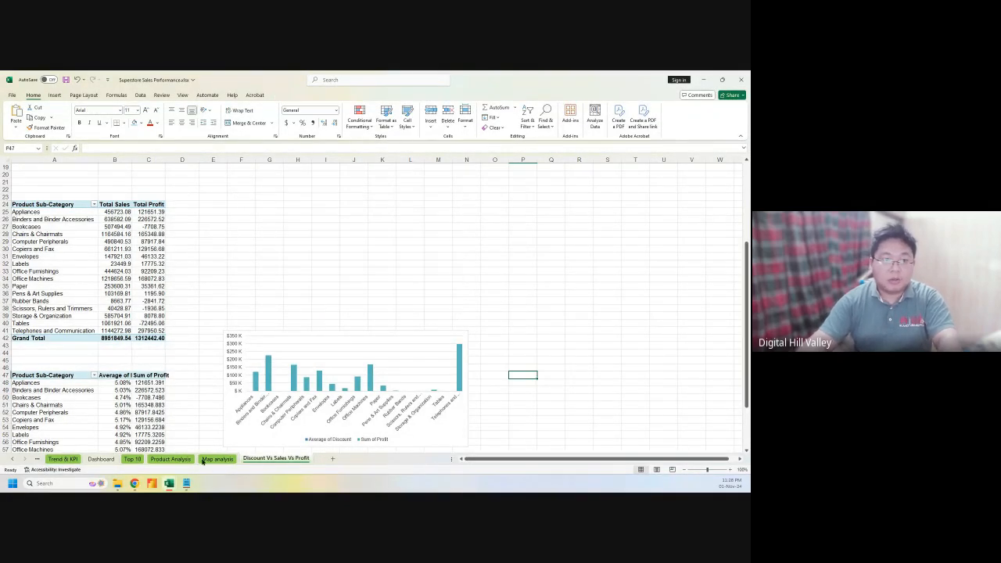
{"action": "left_click", "coordinate": [100, 458]}
{"action": "left_click", "coordinate": [607, 205]}
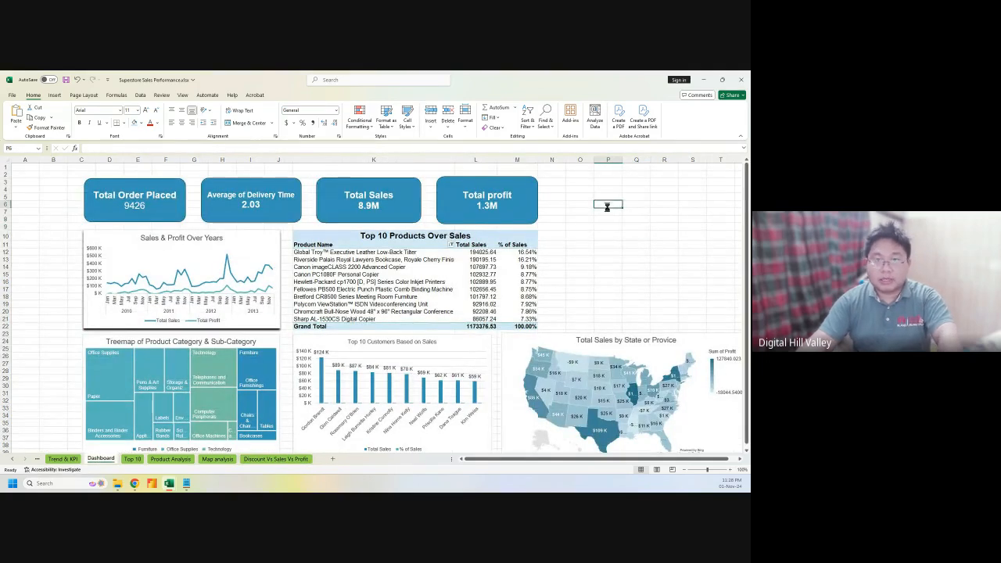
Paste the discount line chart onto the Dashboard and resize it to sit above the state map
{"action": "key", "text": "ctrl+v"}
{"action": "left_click_drag", "start_coordinate": [607, 204], "coordinate": [566, 184]}
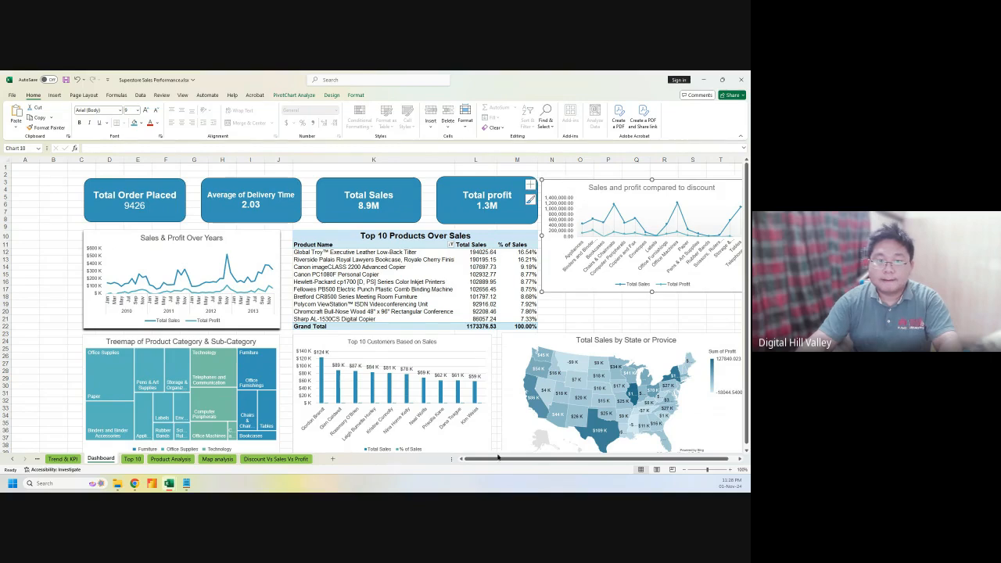
{"action": "left_click_drag", "start_coordinate": [496, 458], "coordinate": [503, 458]}
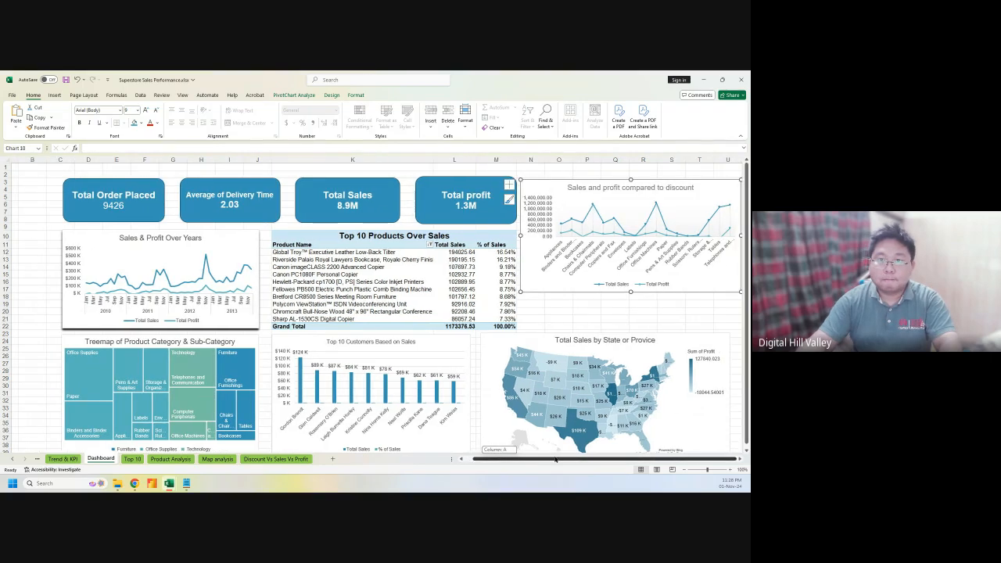
{"action": "left_click_drag", "start_coordinate": [740, 235], "coordinate": [666, 235]}
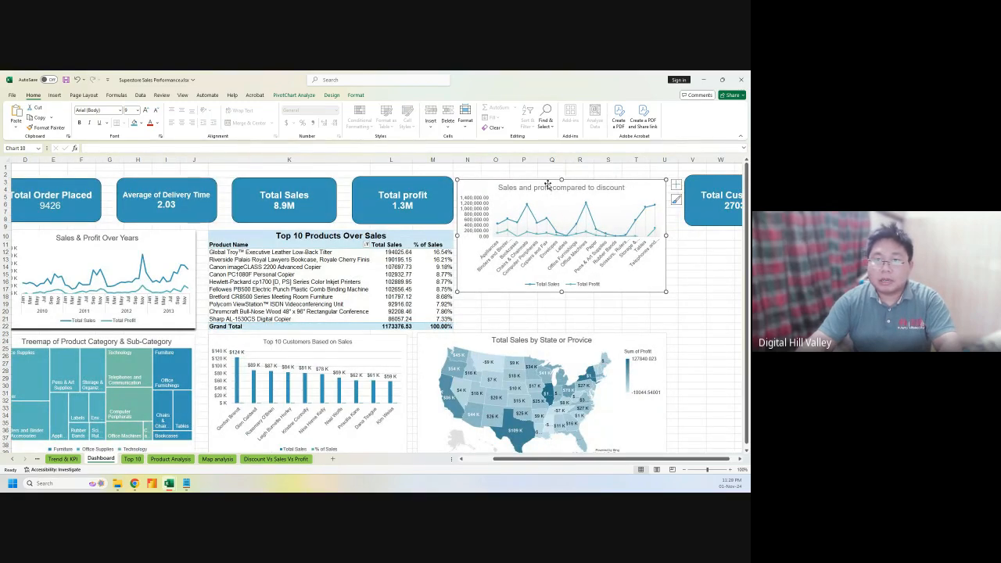
{"action": "mouse_move", "coordinate": [548, 188]}
{"action": "left_mouse_down"}
{"action": "mouse_move", "coordinate": [550, 218]}
{"action": "mouse_move", "coordinate": [544, 183]}
{"action": "left_mouse_up"}
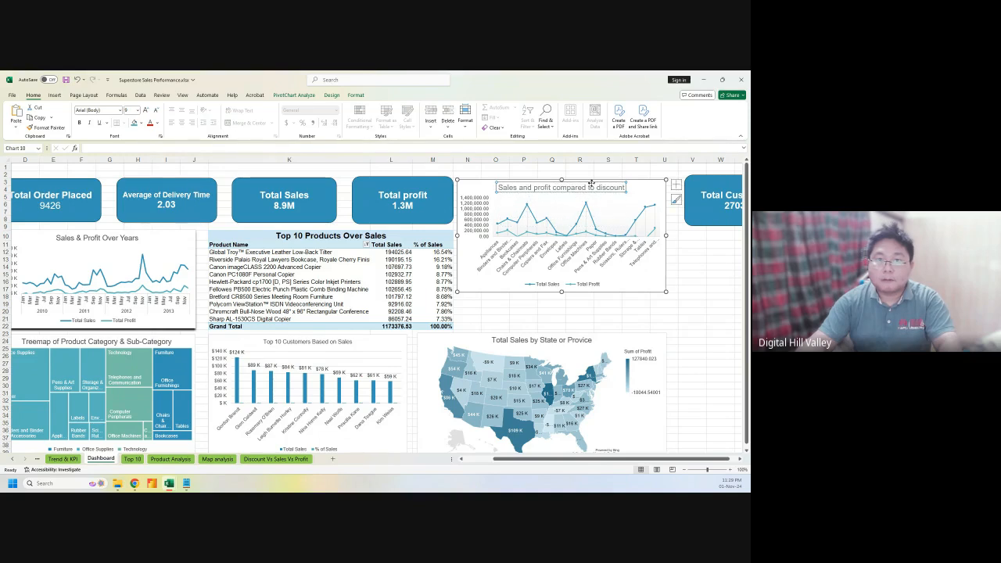
{"action": "left_click_drag", "start_coordinate": [636, 184], "coordinate": [638, 224]}
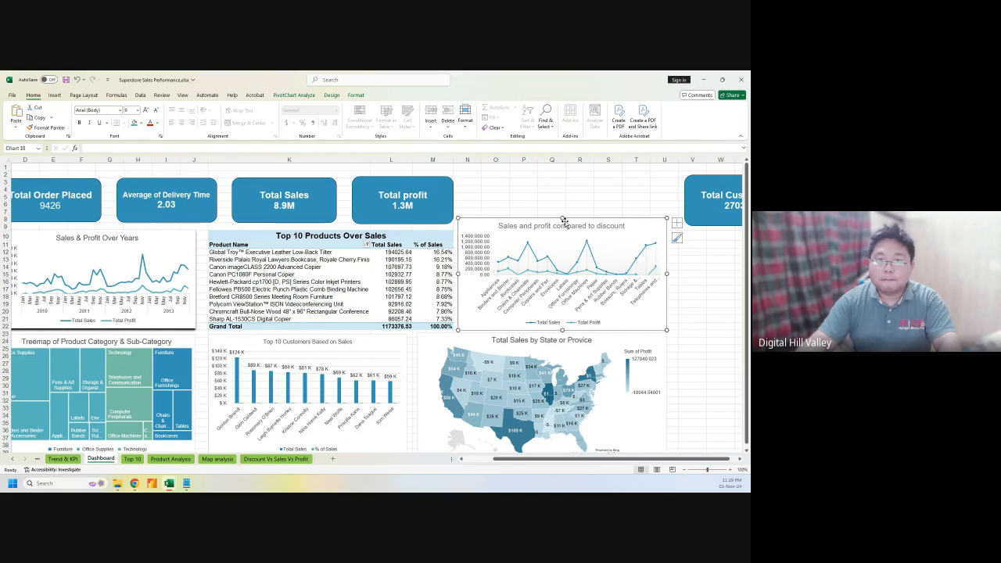
{"action": "left_click_drag", "start_coordinate": [562, 220], "coordinate": [561, 232]}
Move the Total Customer 2703 card into the KPI row beside Total profit
{"action": "left_click", "coordinate": [700, 181]}
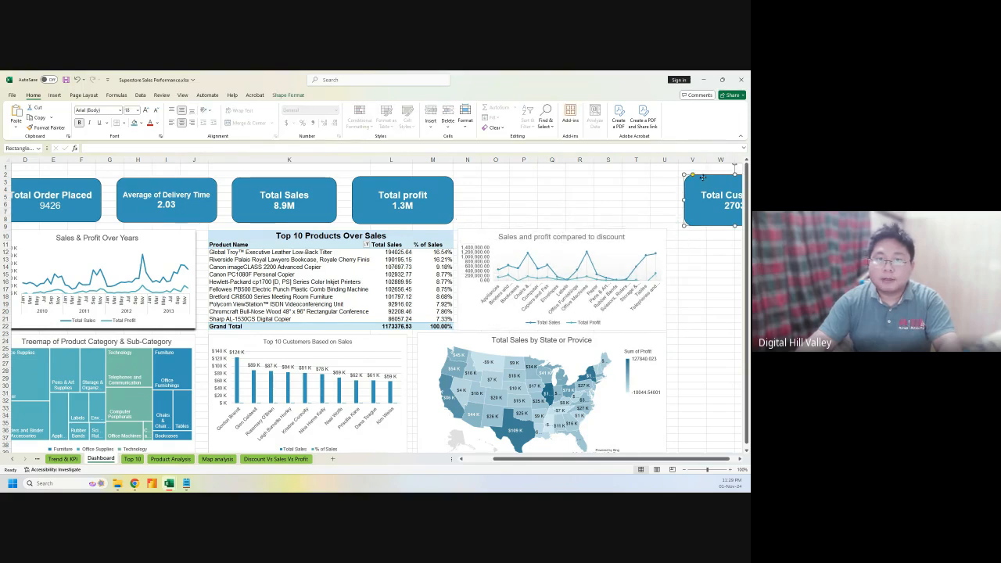
{"action": "left_click_drag", "start_coordinate": [702, 177], "coordinate": [488, 178]}
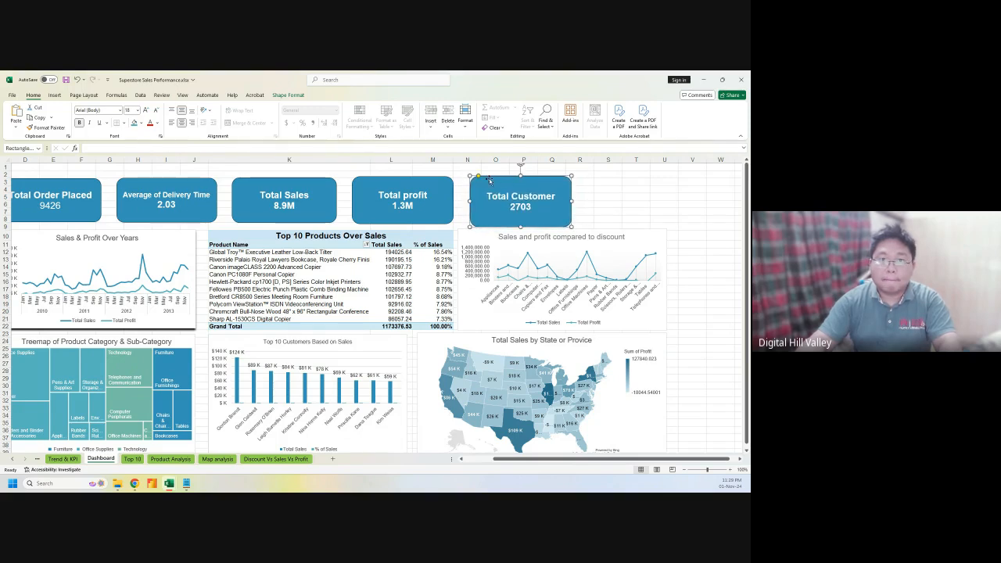
{"action": "left_click", "coordinate": [659, 207]}
{"action": "left_click_drag", "start_coordinate": [522, 462], "coordinate": [508, 463]}
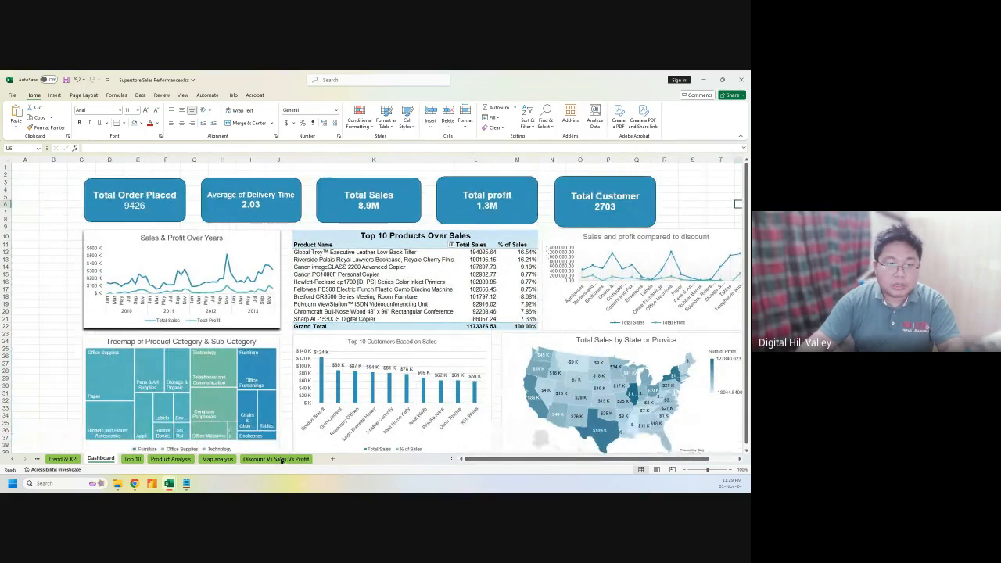
Look through the Discount Vs Sales Vs Profit, Top 10 and Product Analysis sheets, then return to Dashboard
{"action": "left_click", "coordinate": [275, 458]}
{"action": "scroll", "coordinate": [334, 372], "scroll_direction": "down", "scroll_amount": 7}
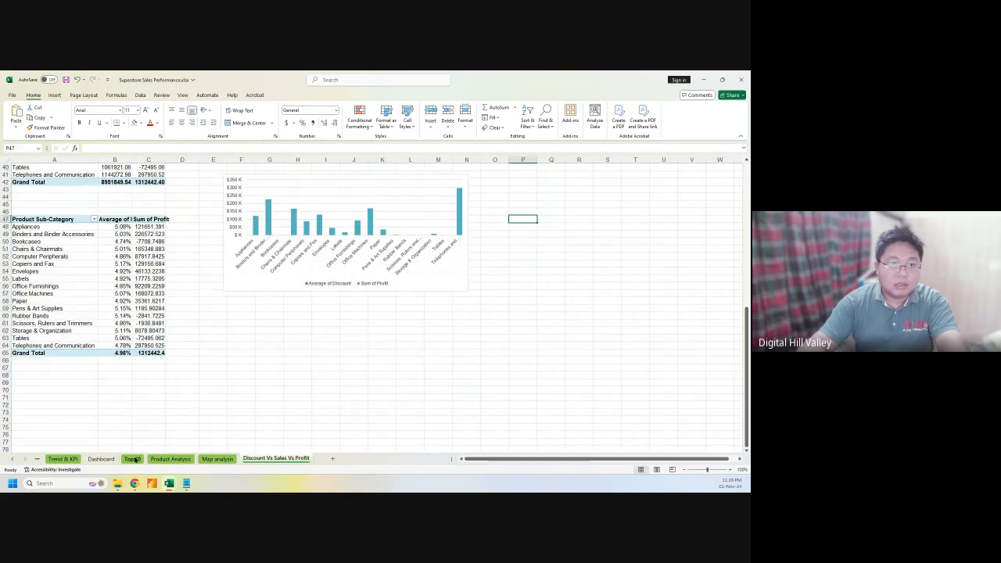
{"action": "left_click", "coordinate": [133, 459]}
{"action": "scroll", "coordinate": [263, 369], "scroll_direction": "up", "scroll_amount": 5}
{"action": "scroll", "coordinate": [263, 369], "scroll_direction": "up", "scroll_amount": 5}
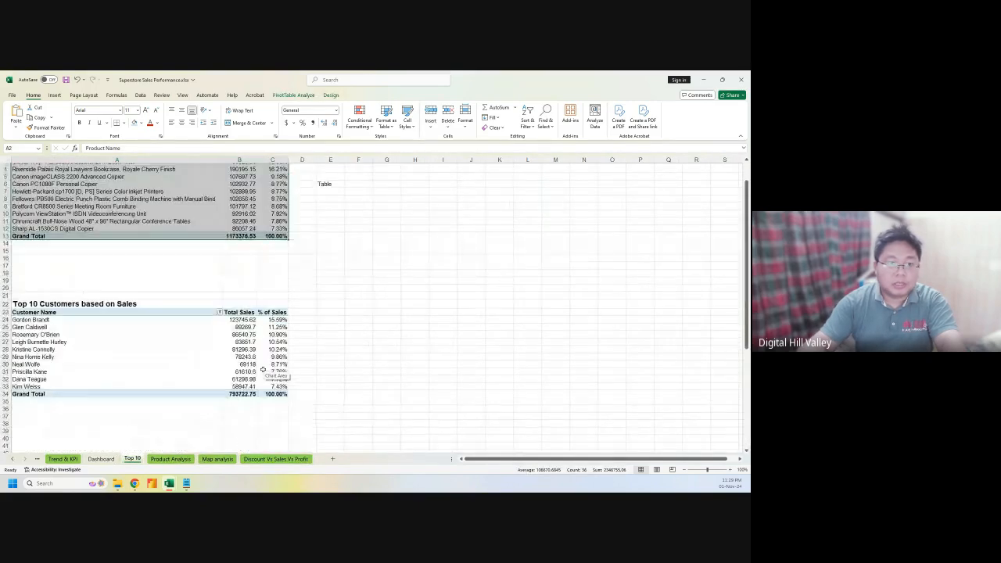
{"action": "left_click", "coordinate": [171, 459]}
{"action": "scroll", "coordinate": [312, 389], "scroll_direction": "up", "scroll_amount": 14}
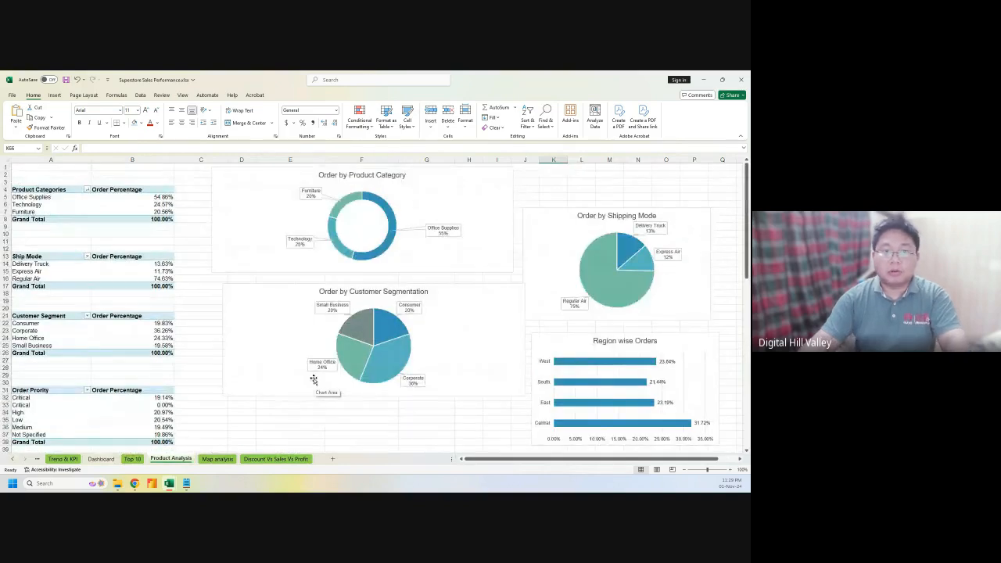
{"action": "left_click", "coordinate": [101, 459]}
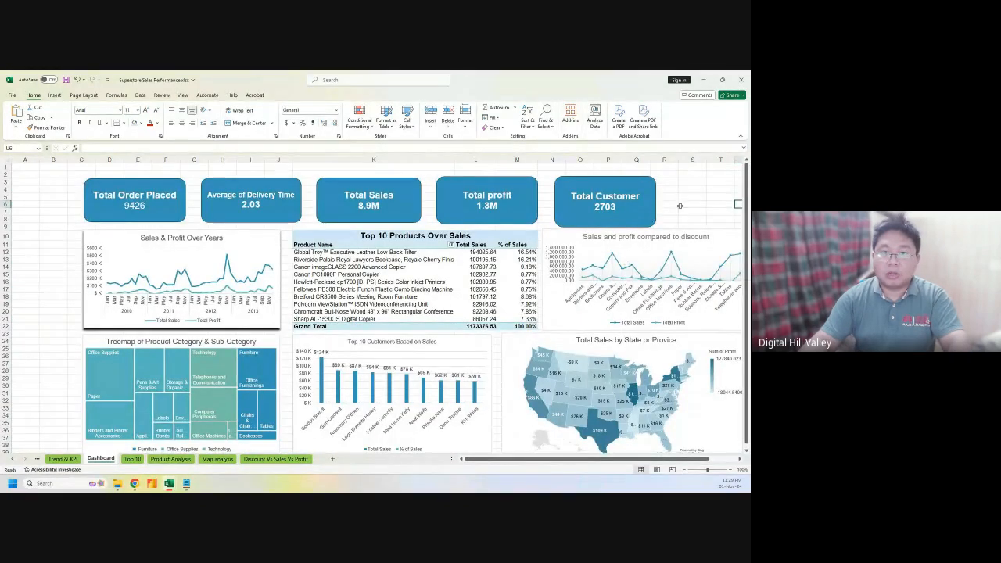
Rename the Dashboard sheet to 'Executive Dashboard'
{"action": "double_click", "coordinate": [104, 459]}
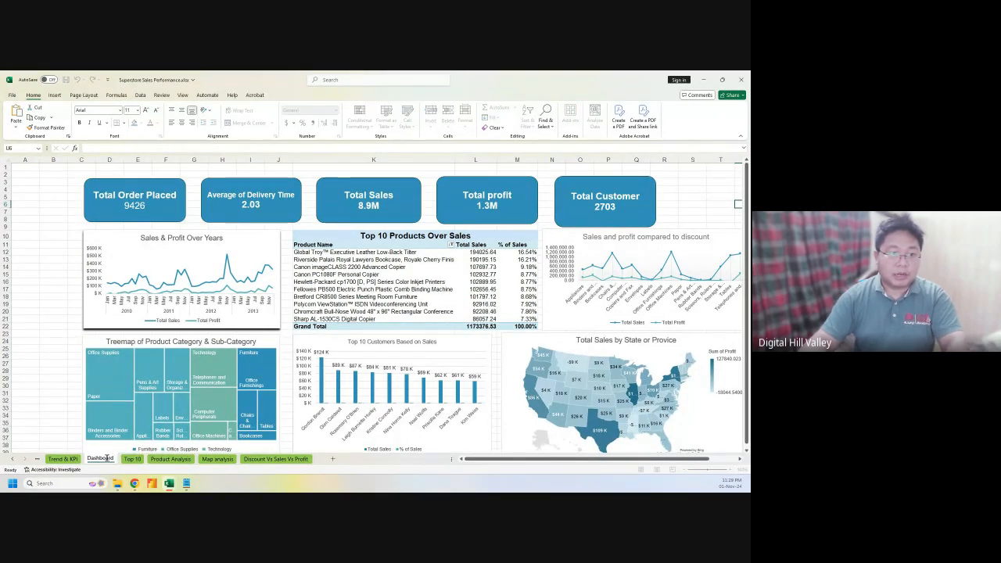
{"action": "type", "text": "Exec"}
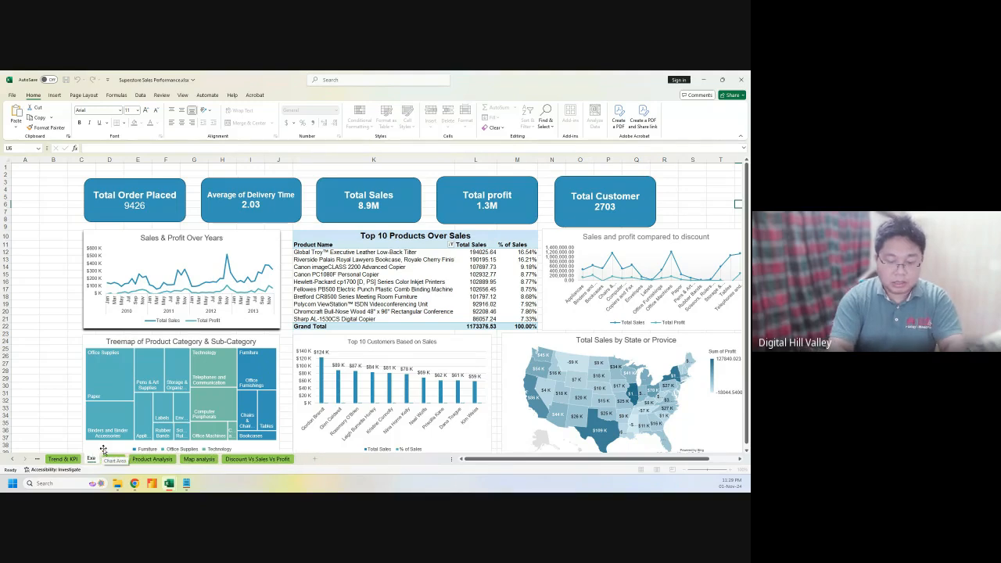
{"action": "type", "text": "utive D"}
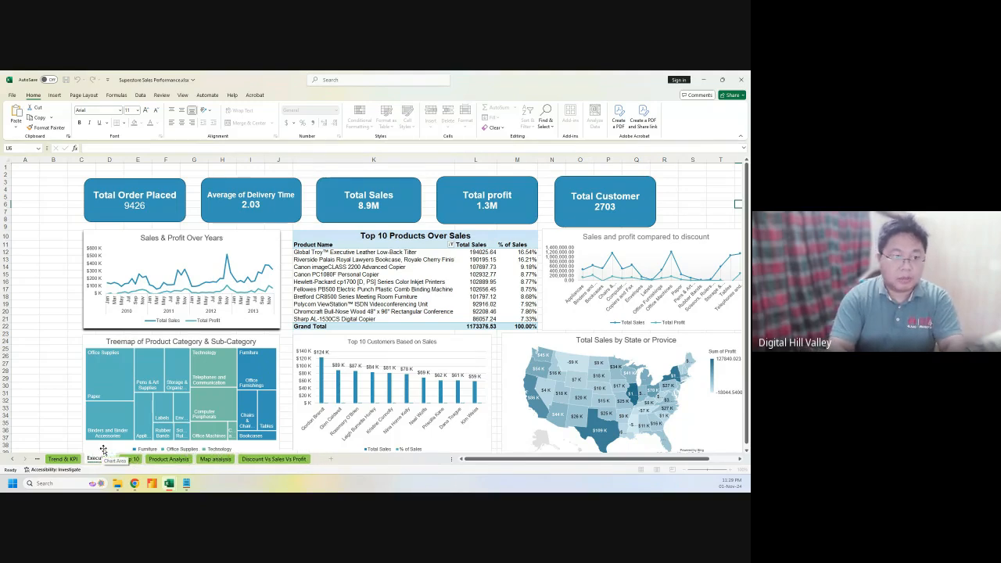
{"action": "type", "text": "ashboard"}
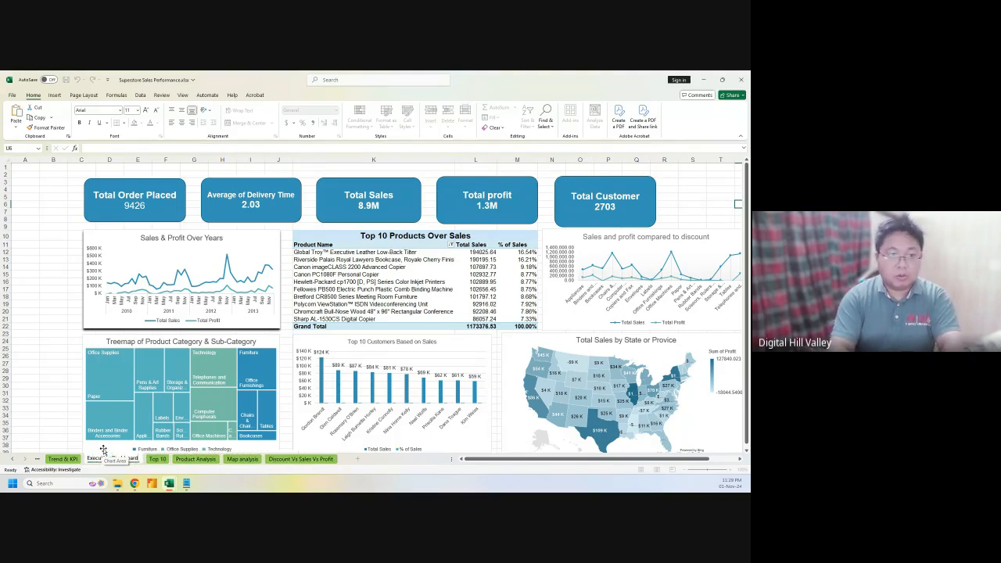
{"action": "key", "text": "Return"}
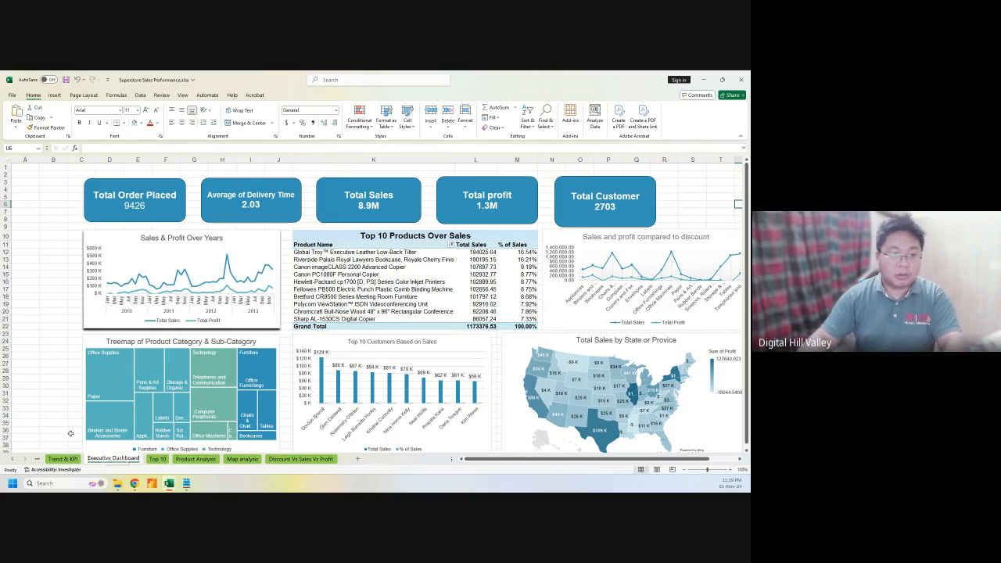
Add a new blank sheet and name it 'Product Analysis Dashboard'
{"action": "left_click", "coordinate": [356, 458]}
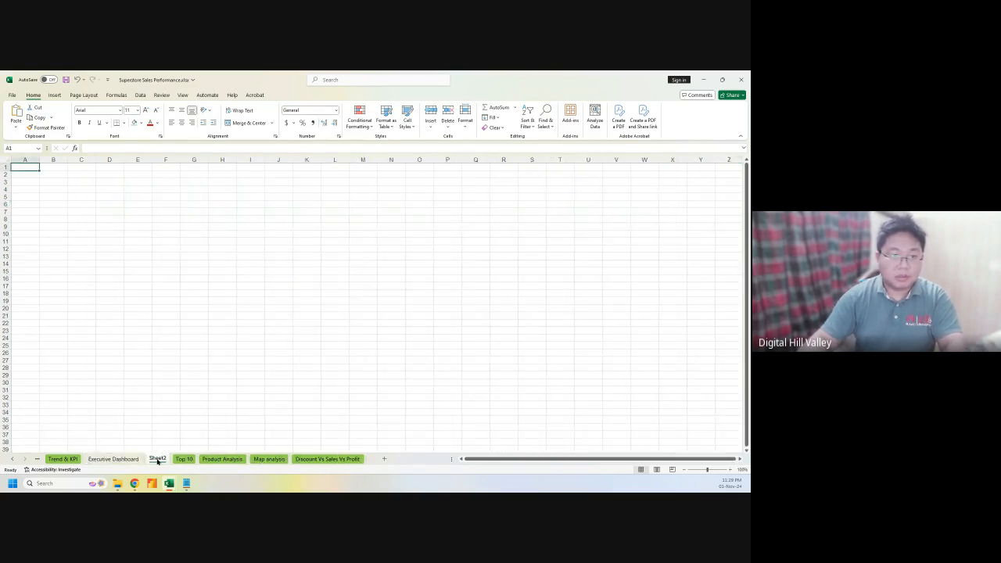
{"action": "double_click", "coordinate": [157, 460]}
{"action": "left_click", "coordinate": [157, 459]}
{"action": "double_click", "coordinate": [155, 449]}
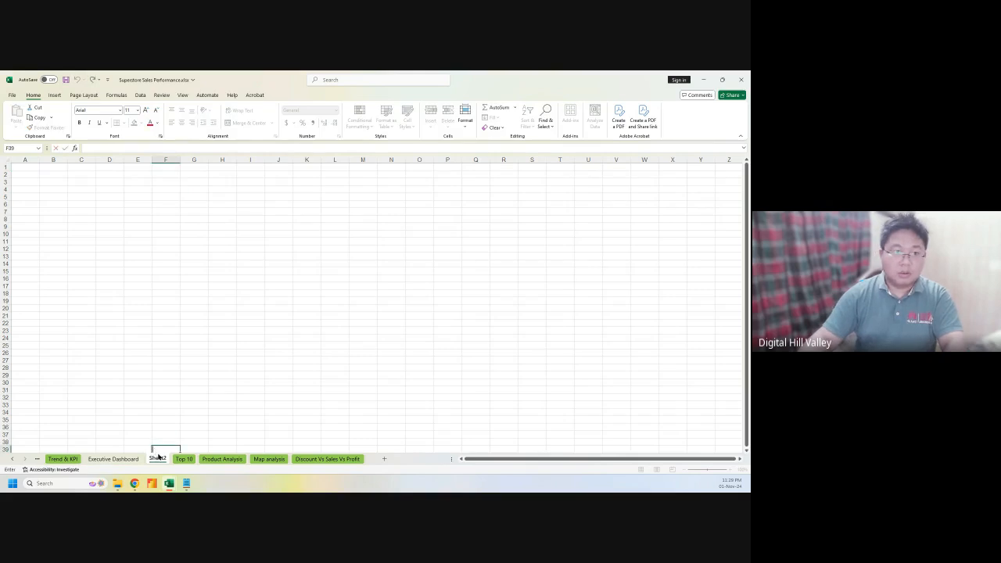
{"action": "left_click", "coordinate": [158, 458]}
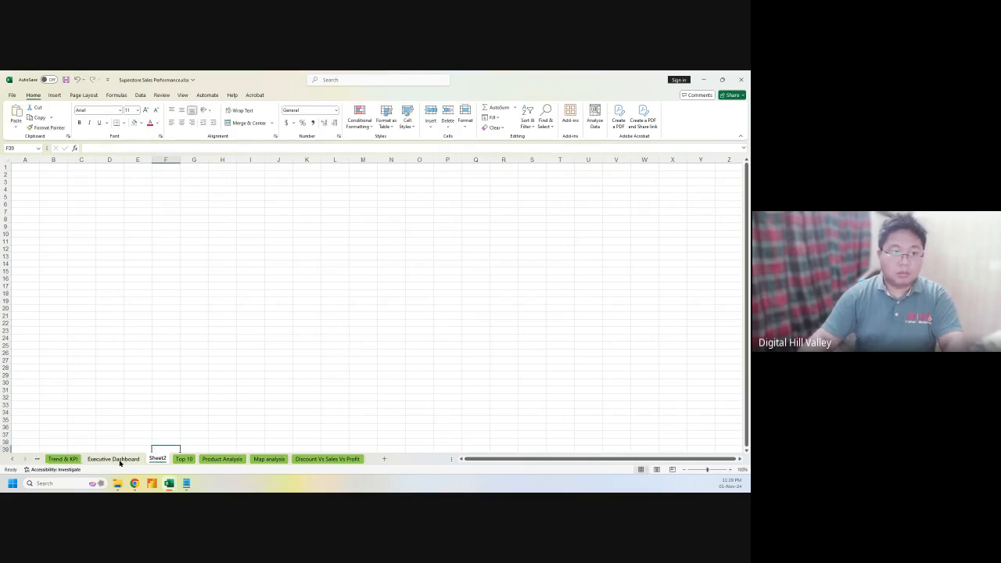
{"action": "left_click", "coordinate": [120, 460]}
{"action": "left_click", "coordinate": [157, 458]}
{"action": "double_click", "coordinate": [162, 459]}
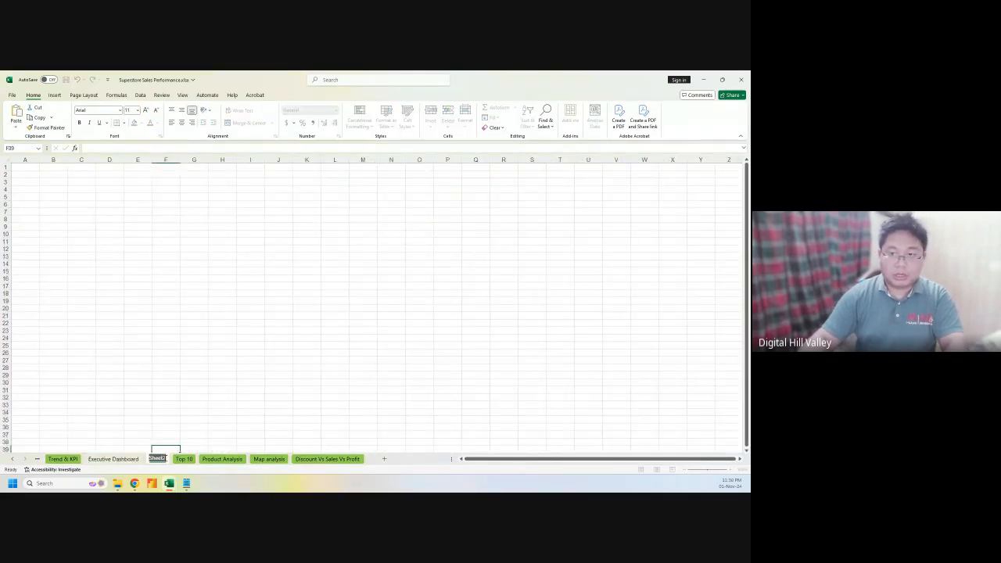
{"action": "type", "text": "Prod"}
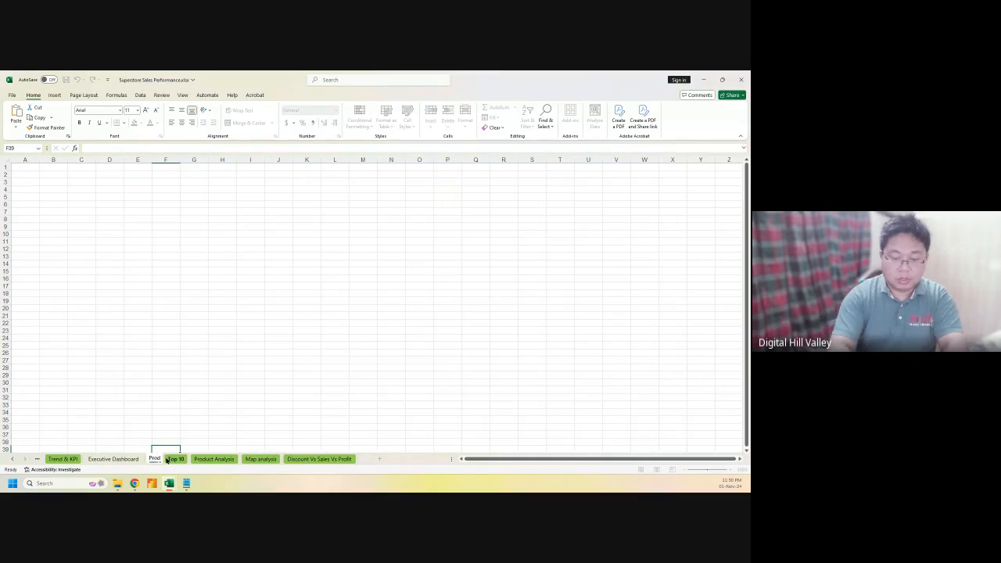
{"action": "type", "text": "uct Anal"}
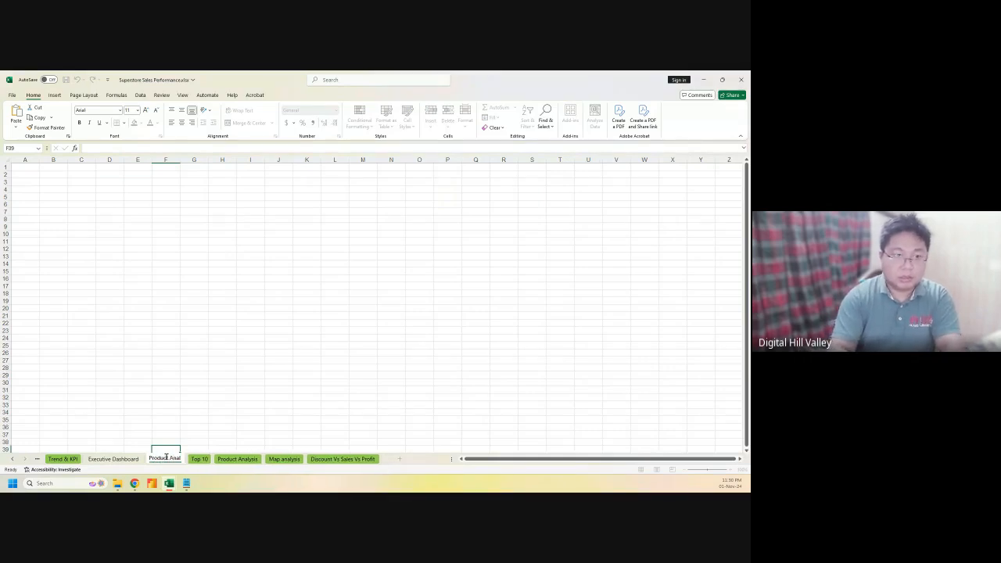
{"action": "key", "text": "BackSpace"}
{"action": "key", "text": "BackSpace"}
{"action": "key", "text": "BackSpace"}
{"action": "key", "text": "BackSpace"}
{"action": "key", "text": "BackSpace"}
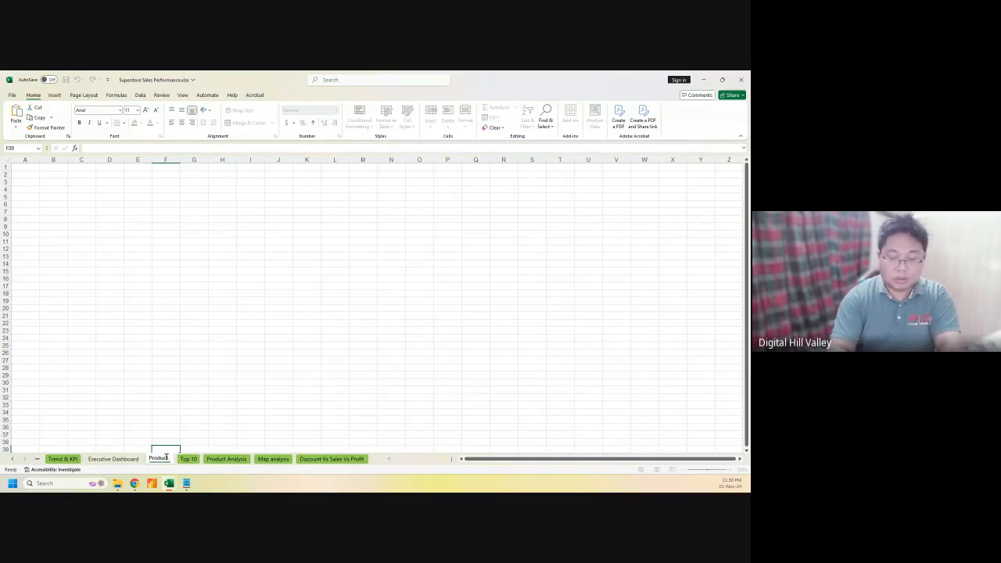
{"action": "type", "text": "Analysis"}
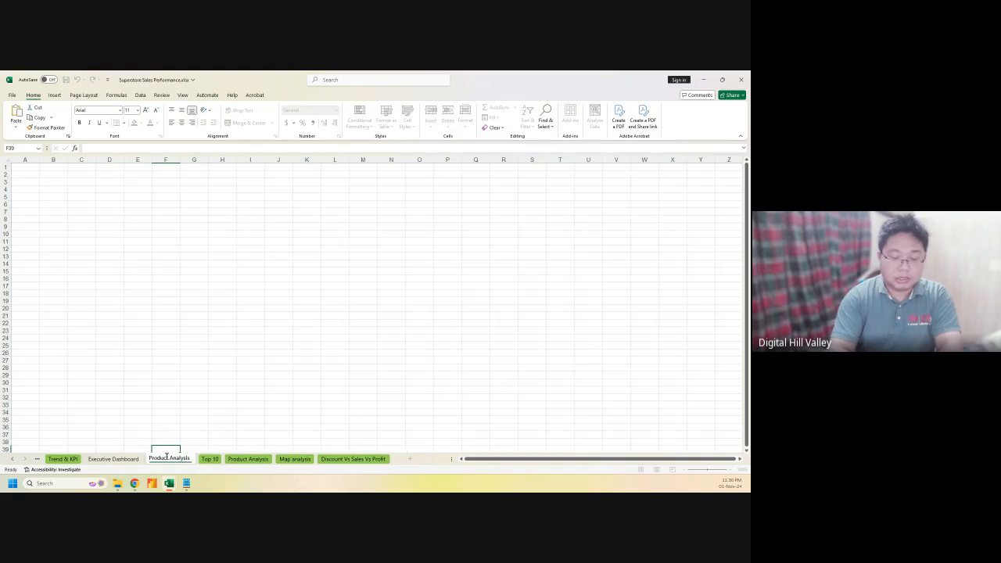
{"action": "type", "text": " Dashboard"}
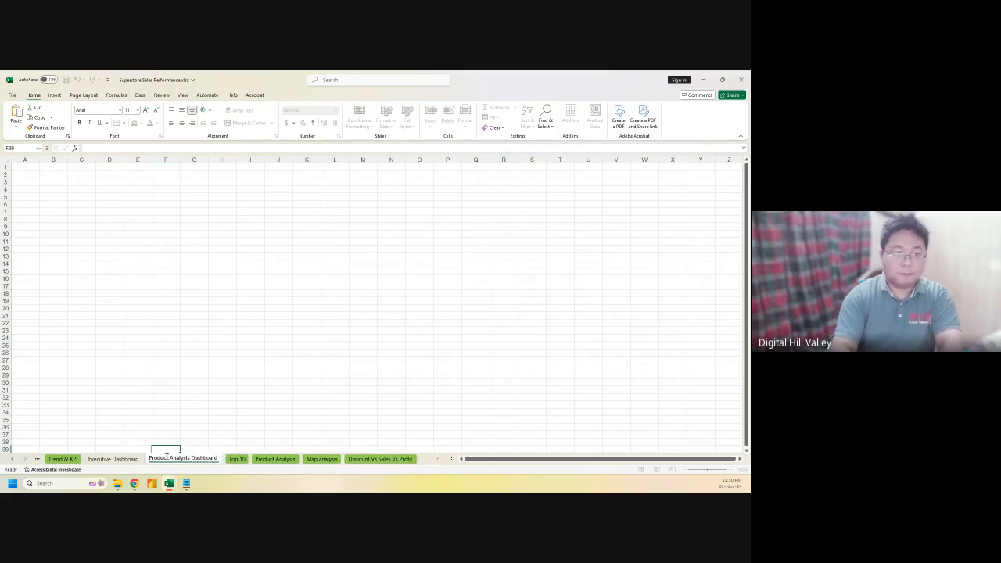
{"action": "left_click", "coordinate": [194, 404]}
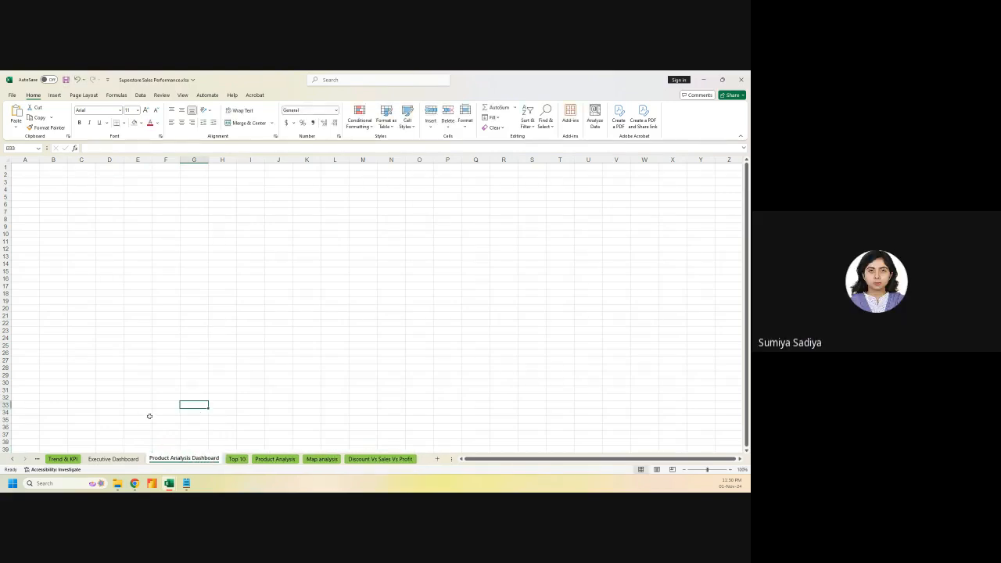
Compare the blank Product Analysis Dashboard with the Executive Dashboard, finishing on Executive Dashboard
{"action": "left_click", "coordinate": [125, 458]}
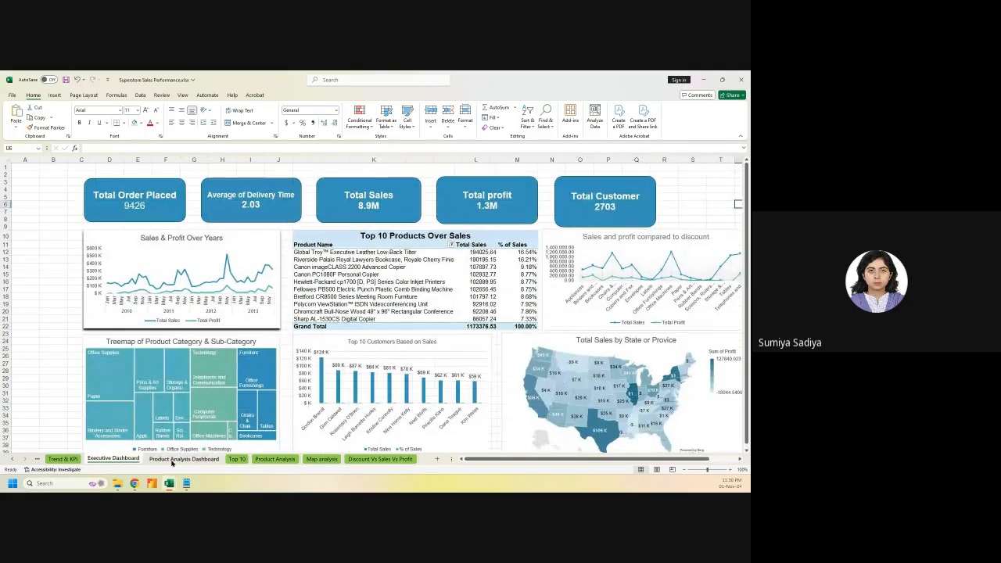
{"action": "left_click", "coordinate": [172, 460]}
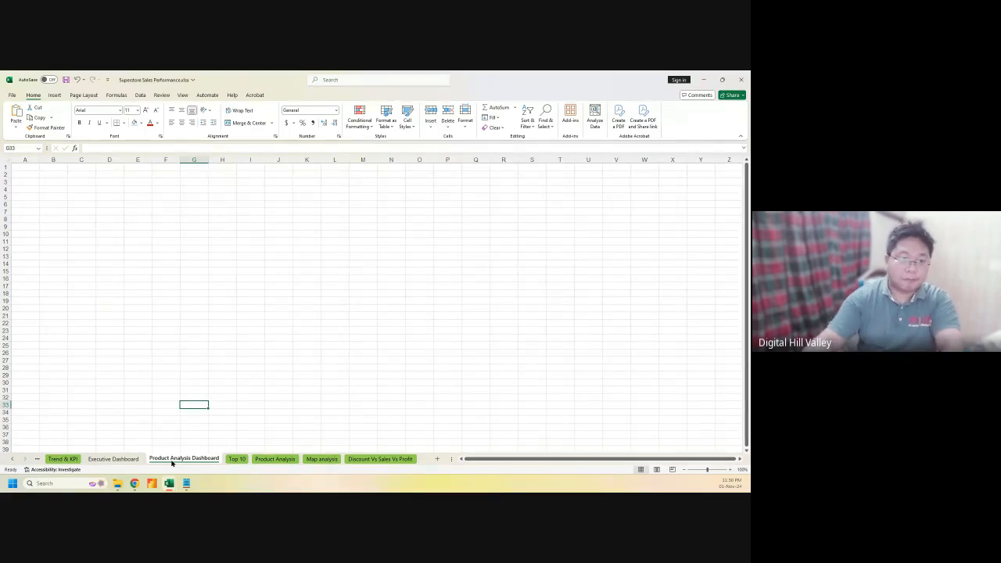
{"action": "left_click", "coordinate": [81, 211]}
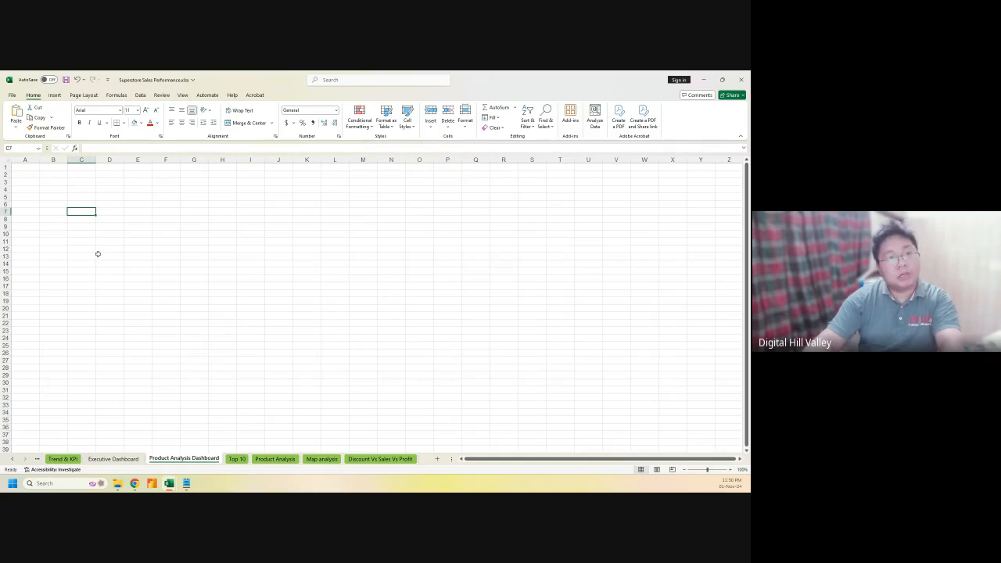
{"action": "left_click", "coordinate": [114, 458]}
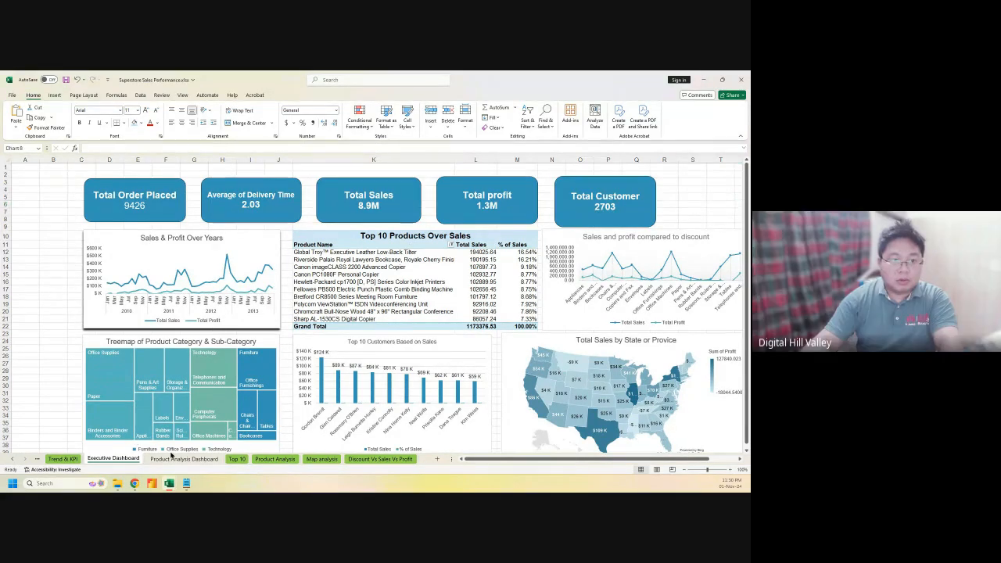
{"action": "left_click", "coordinate": [180, 458]}
{"action": "left_click", "coordinate": [104, 427]}
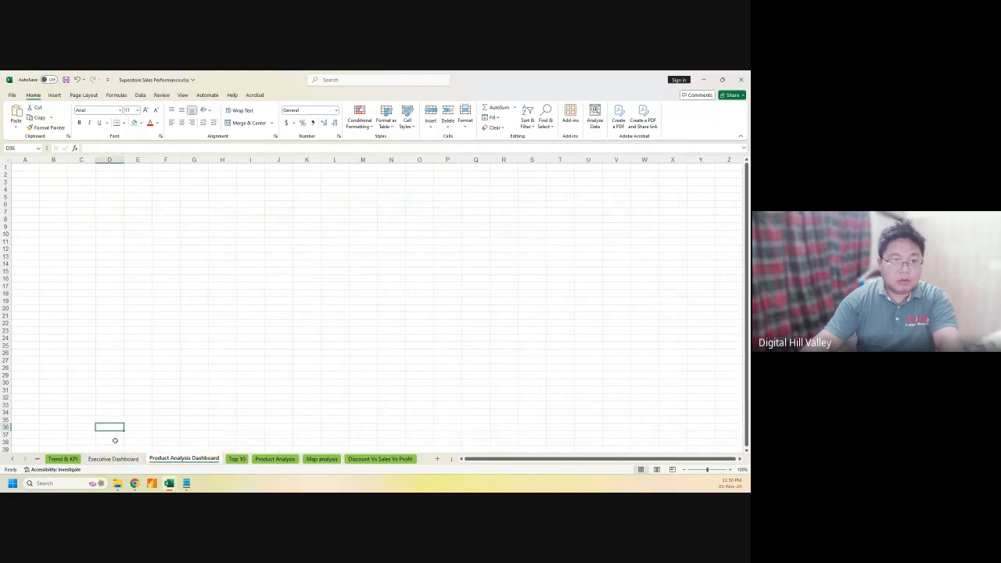
{"action": "left_click", "coordinate": [117, 459]}
{"action": "left_click", "coordinate": [152, 458]}
{"action": "left_click", "coordinate": [77, 419]}
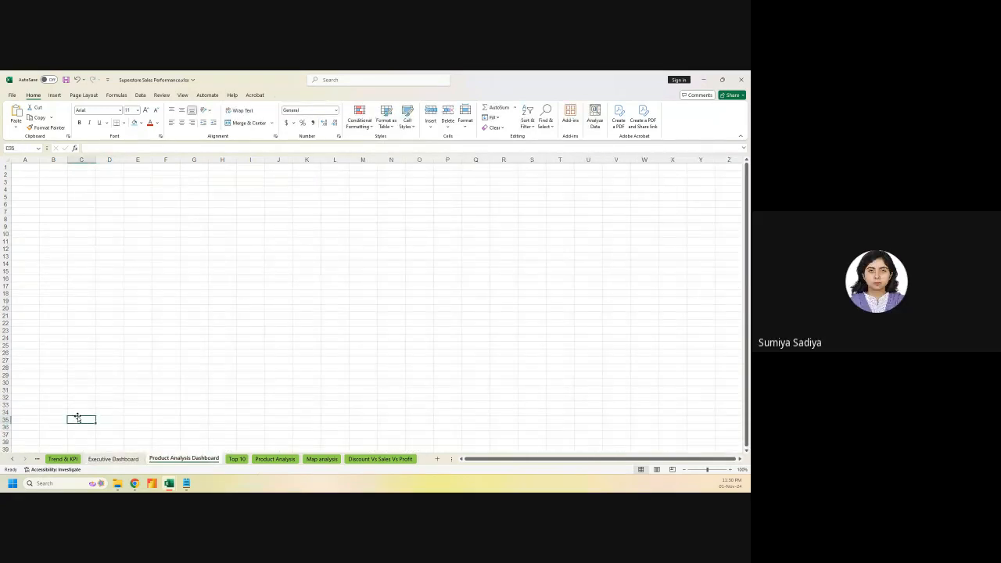
{"action": "left_click", "coordinate": [125, 459]}
{"action": "left_click", "coordinate": [152, 459]}
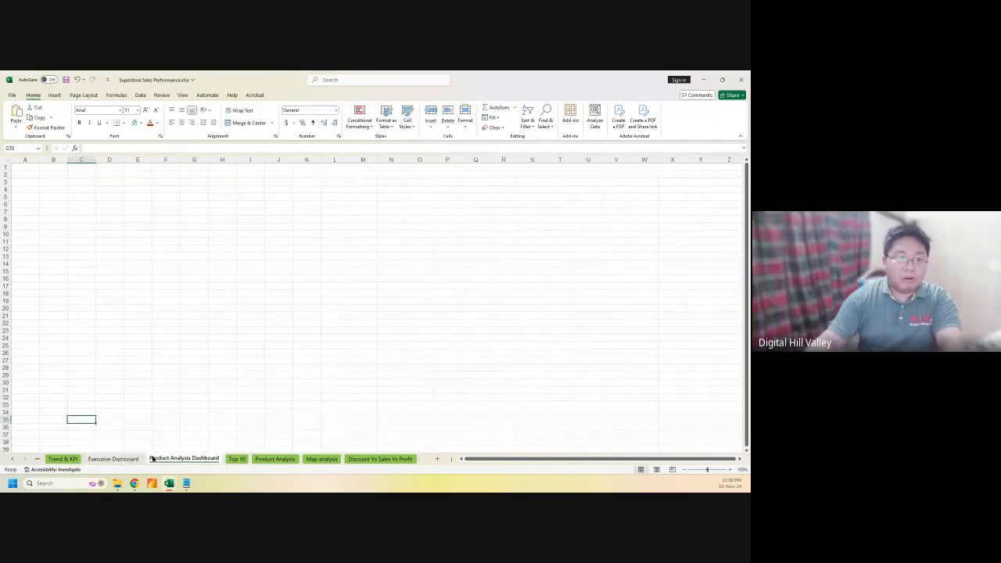
{"action": "left_click", "coordinate": [114, 459]}
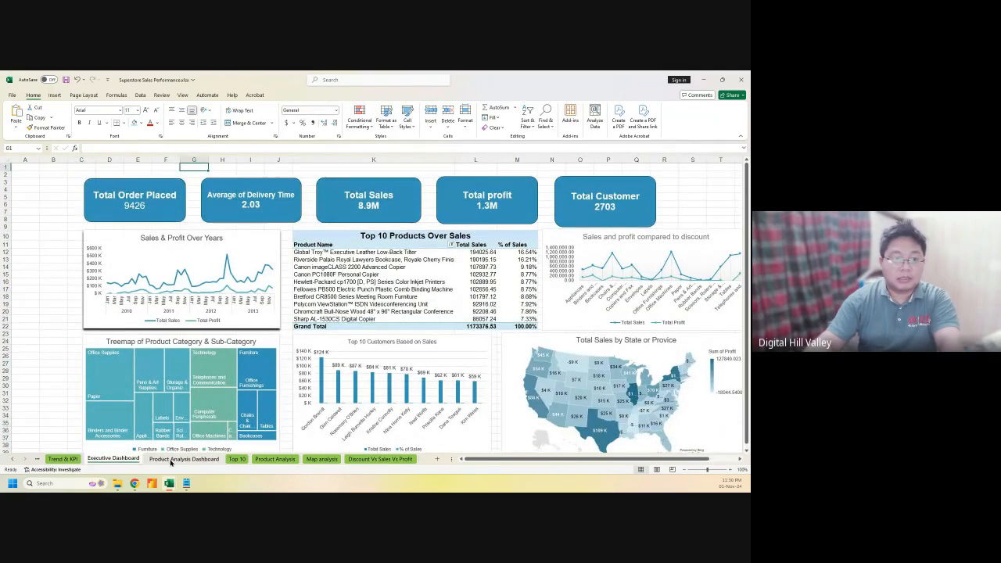
{"action": "left_click", "coordinate": [172, 459]}
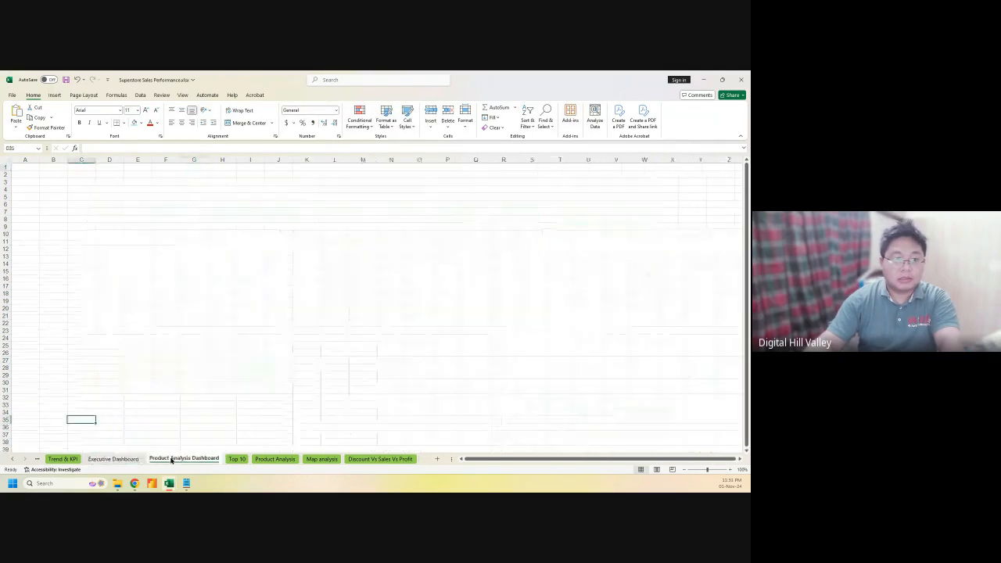
{"action": "left_click", "coordinate": [113, 462]}
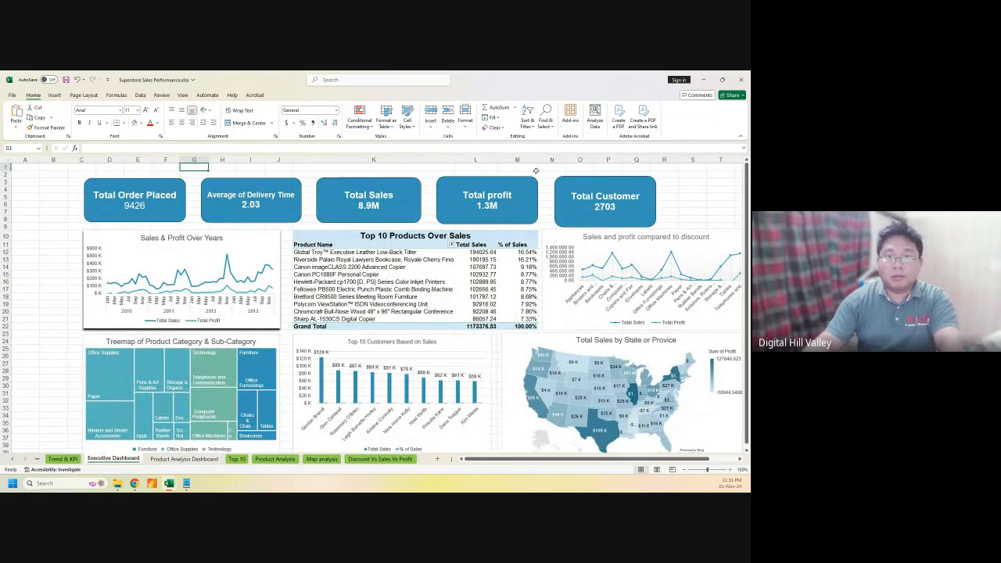
{"action": "left_click", "coordinate": [447, 166]}
{"action": "left_click", "coordinate": [461, 167]}
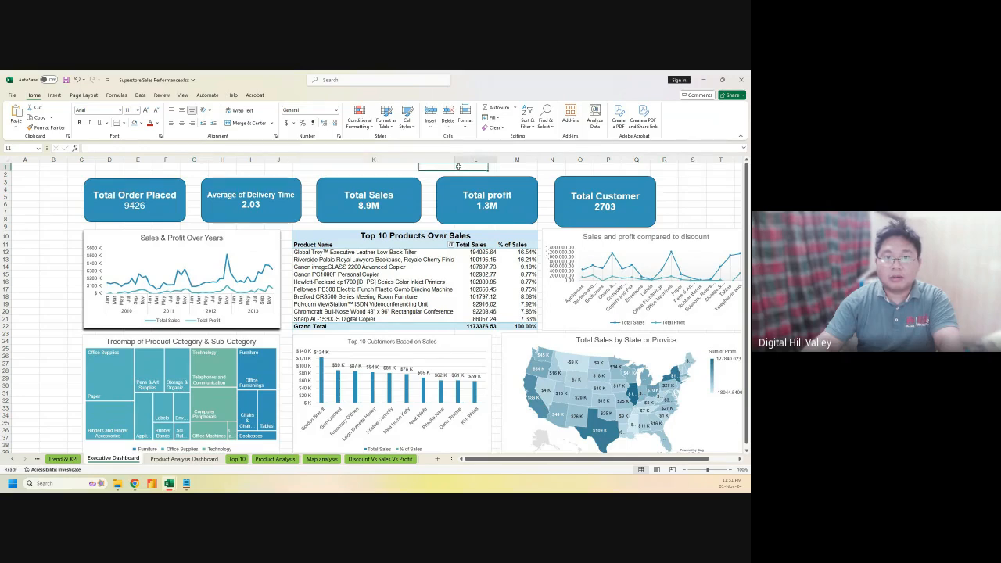
Select the Total Customer 2703 card at the right end of the KPI row
{"action": "left_click", "coordinate": [574, 183]}
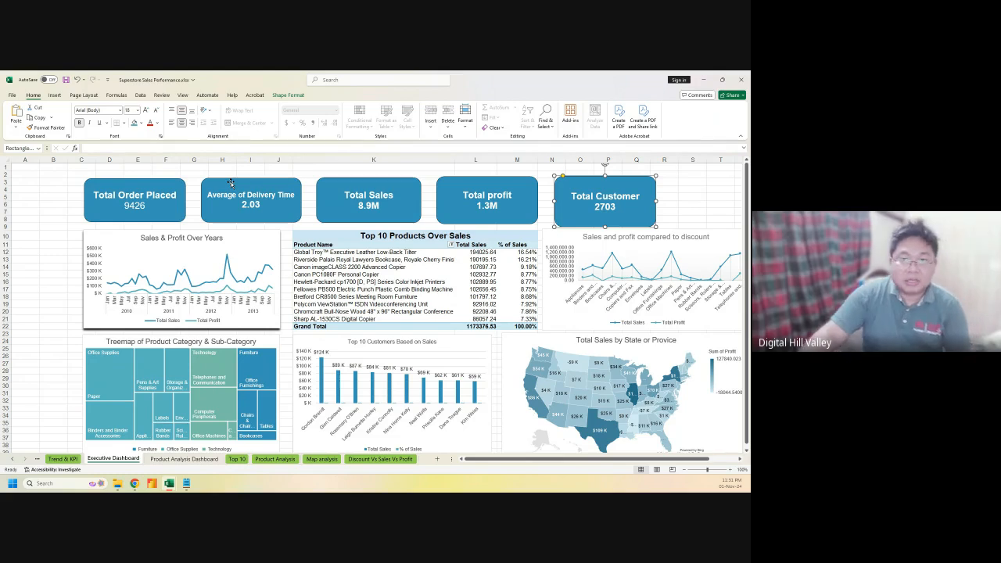
Make the Total Customer card slightly shorter and nudge it left to match the Total profit card
{"action": "left_click", "coordinate": [479, 180]}
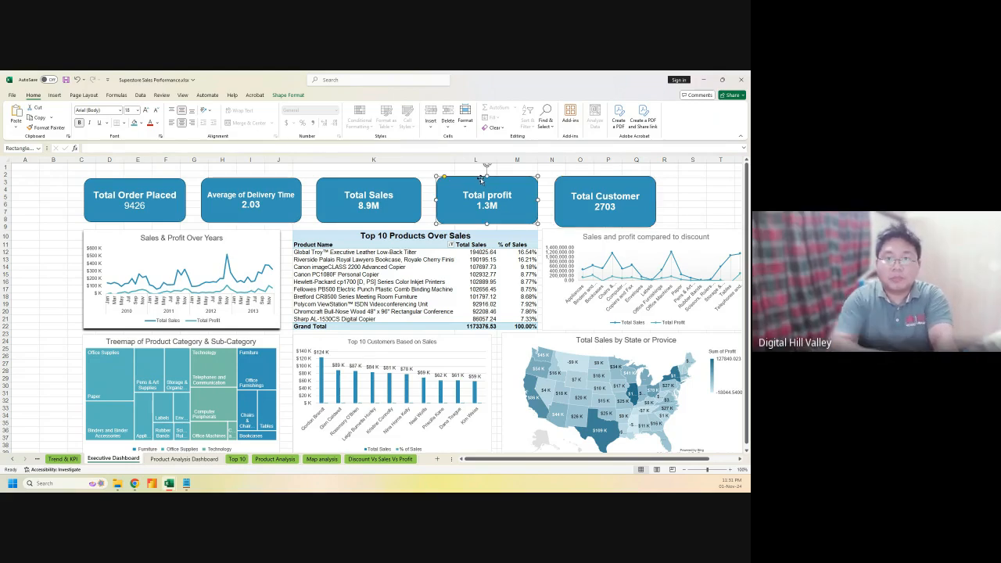
{"action": "left_click", "coordinate": [582, 180]}
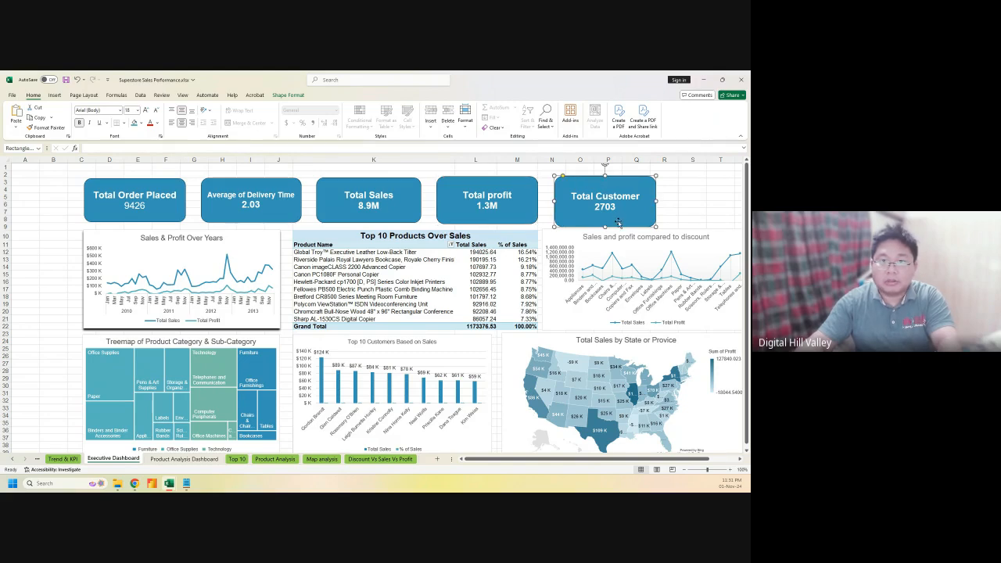
{"action": "left_click_drag", "start_coordinate": [605, 226], "coordinate": [605, 221]}
{"action": "left_click_drag", "start_coordinate": [590, 179], "coordinate": [587, 179]}
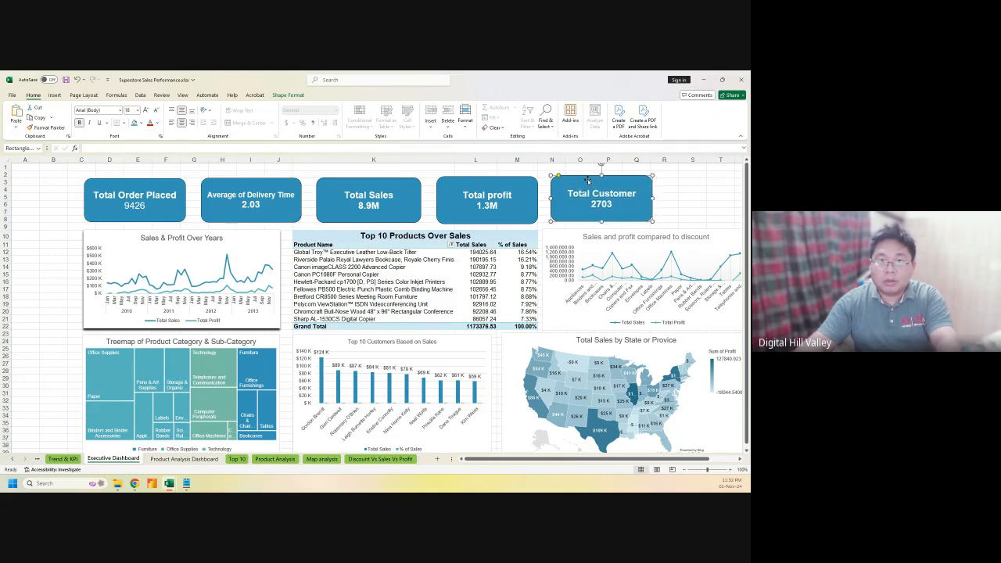
{"action": "left_click", "coordinate": [545, 187]}
{"action": "left_click", "coordinate": [545, 182]}
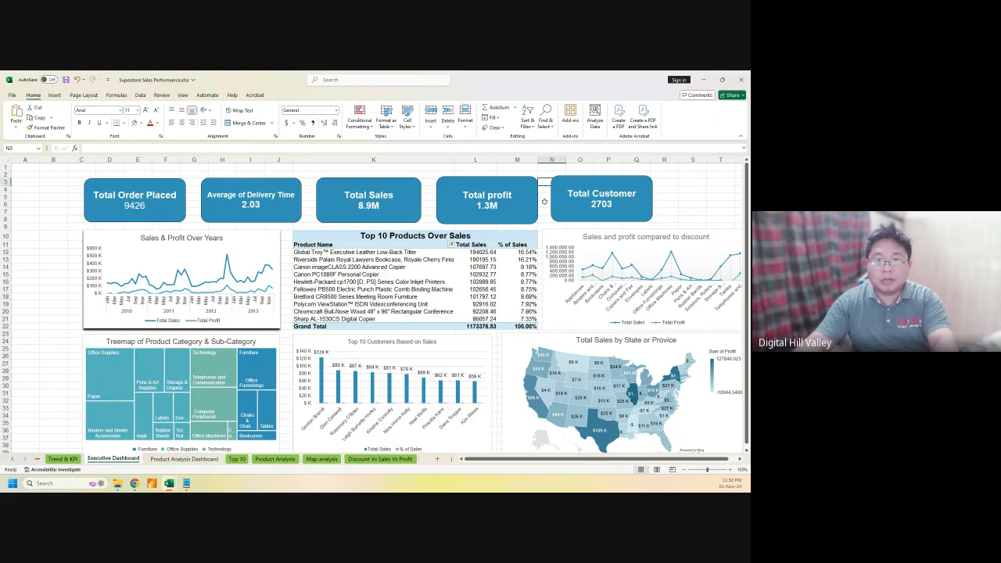
{"action": "left_click", "coordinate": [586, 183]}
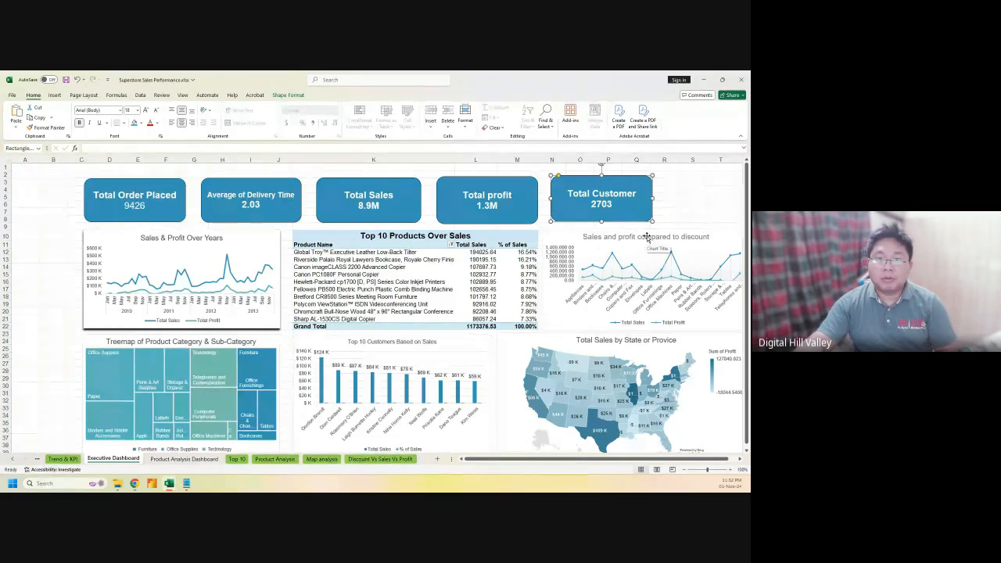
{"action": "left_click", "coordinate": [174, 459]}
{"action": "left_click", "coordinate": [107, 458]}
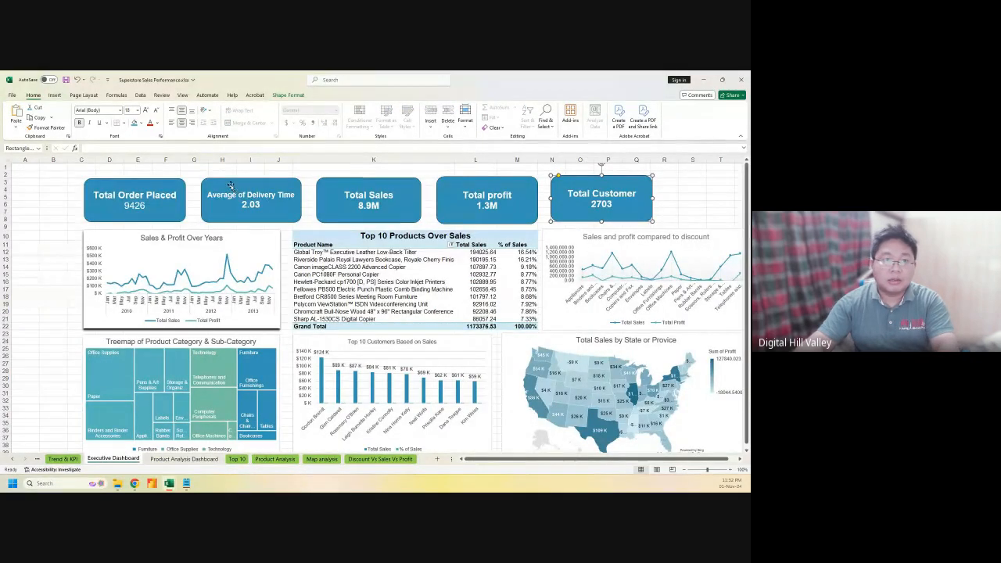
Copy the Average of Delivery Time 2.03 card onto the Product Analysis Dashboard near cell D3
{"action": "left_click", "coordinate": [233, 193]}
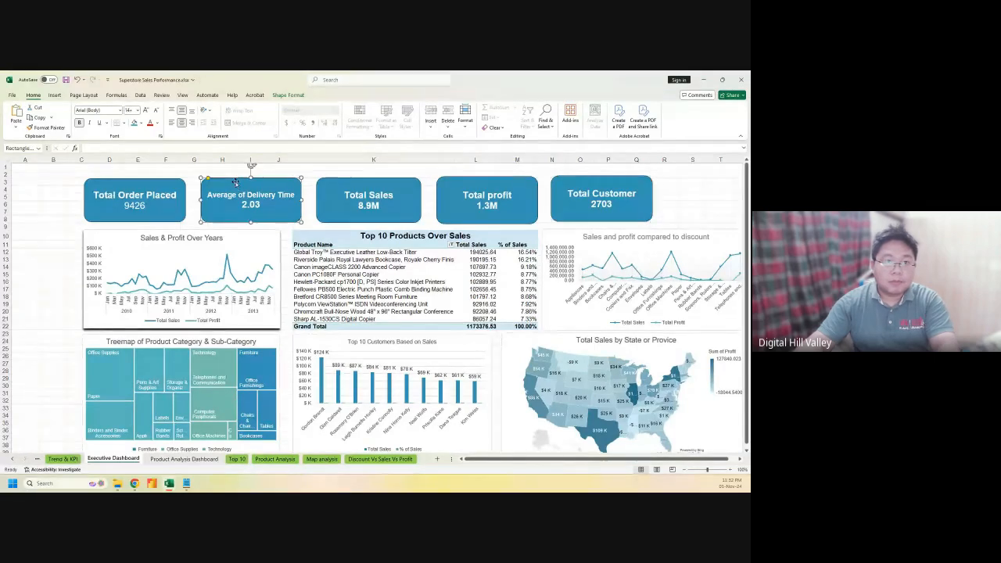
{"action": "key", "text": "Delete"}
{"action": "left_click", "coordinate": [170, 460]}
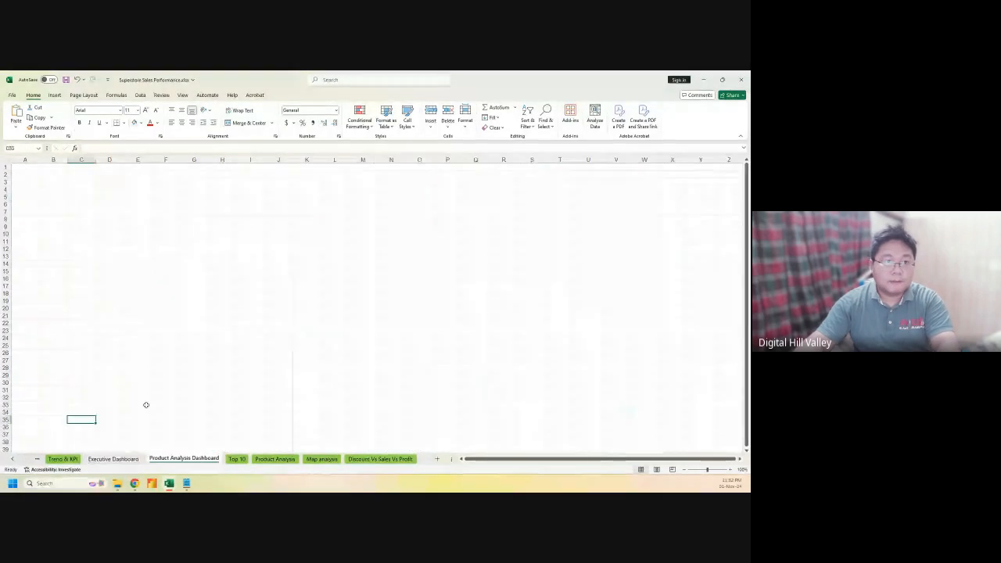
{"action": "left_click", "coordinate": [122, 182]}
{"action": "key", "text": "ctrl+v"}
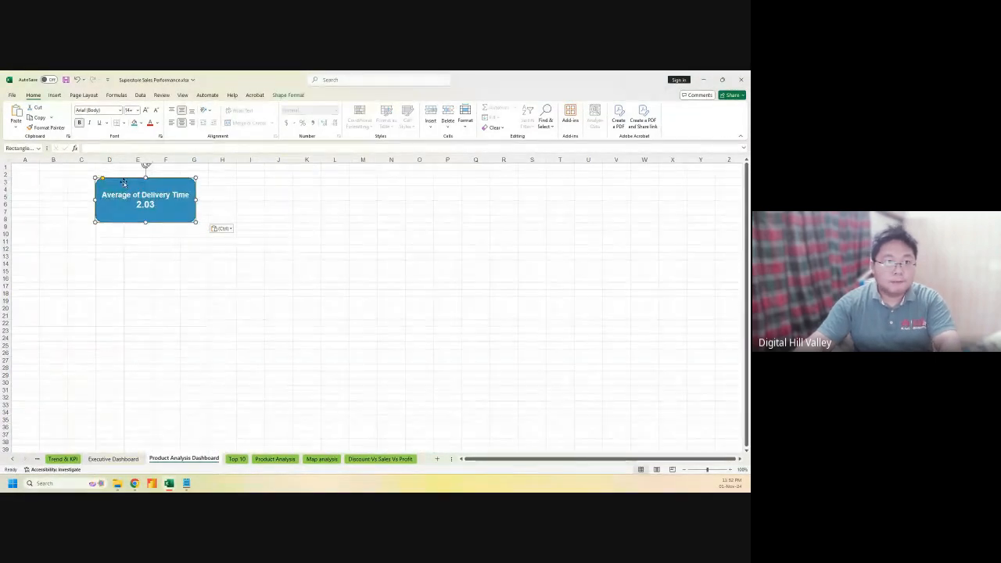
{"action": "left_click_drag", "start_coordinate": [133, 189], "coordinate": [122, 185]}
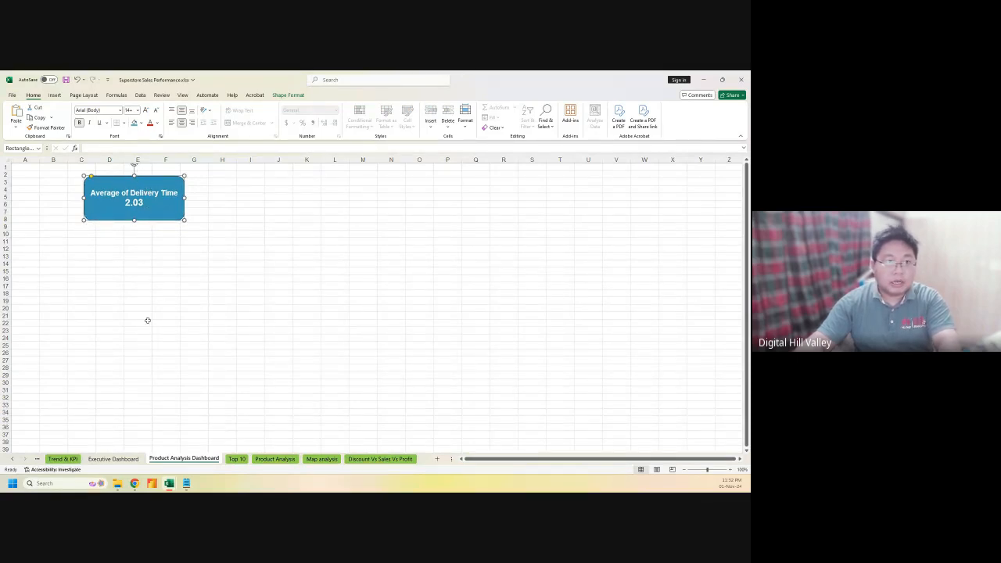
On Trend & KPI, select the Average of Unit Price label and value cells
{"action": "left_click", "coordinate": [69, 458]}
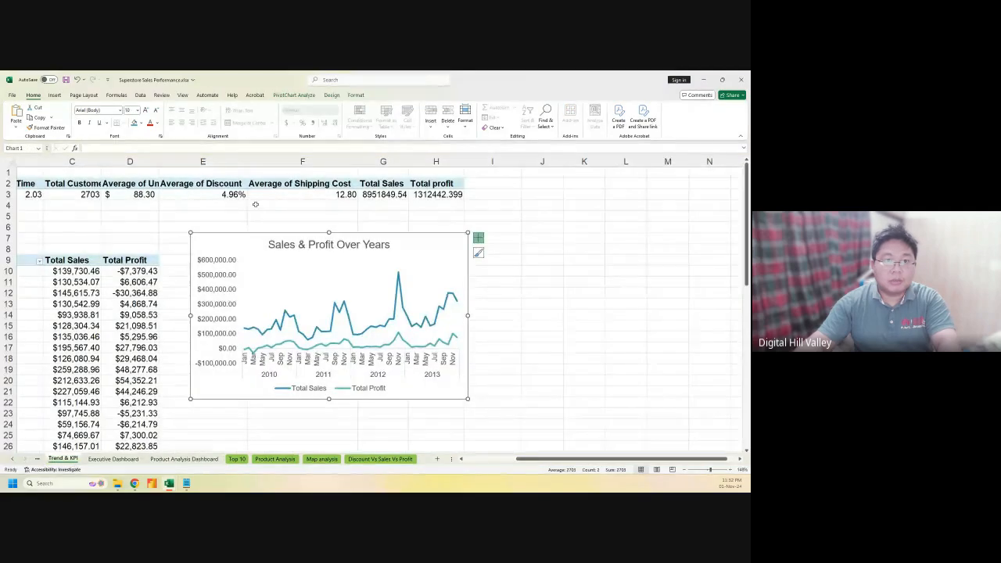
{"action": "left_click", "coordinate": [291, 182]}
{"action": "left_click_drag", "start_coordinate": [291, 183], "coordinate": [299, 197]}
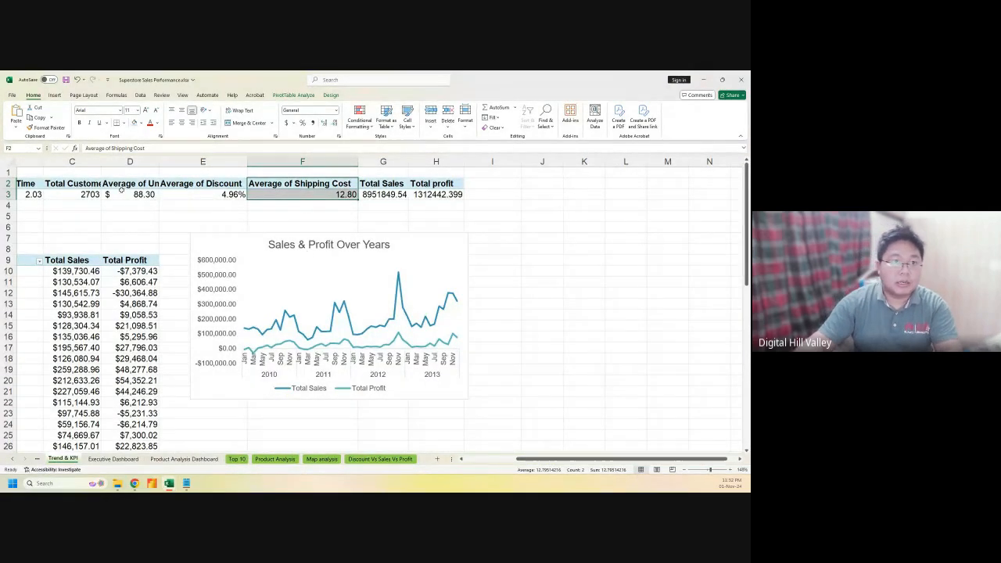
{"action": "left_click_drag", "start_coordinate": [125, 185], "coordinate": [122, 197]}
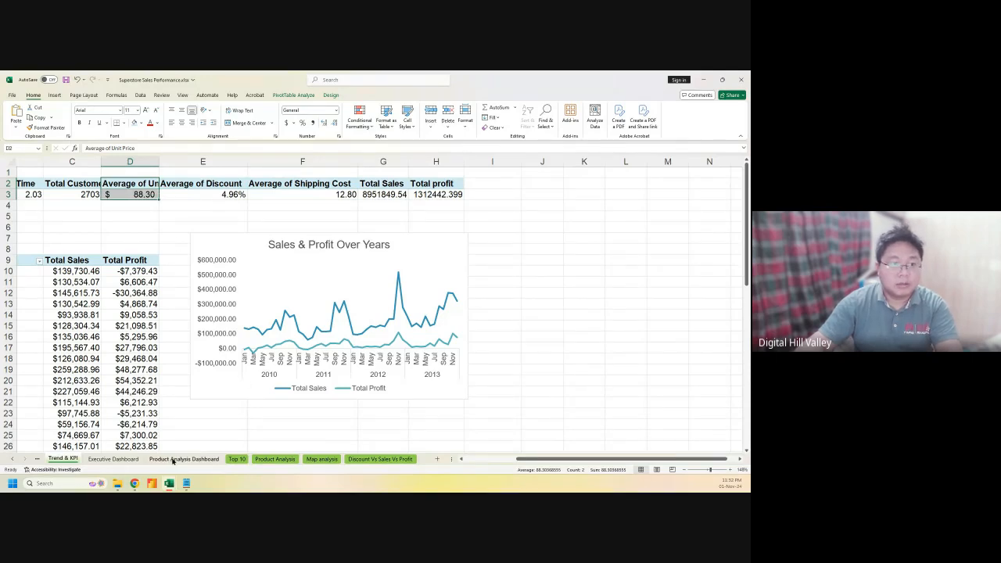
Duplicate the delivery time card into a middle card spanning columns H–K
{"action": "left_click", "coordinate": [184, 458]}
{"action": "left_click_drag", "start_coordinate": [162, 176], "coordinate": [413, 183]}
{"action": "left_click_drag", "start_coordinate": [151, 189], "coordinate": [270, 191]}
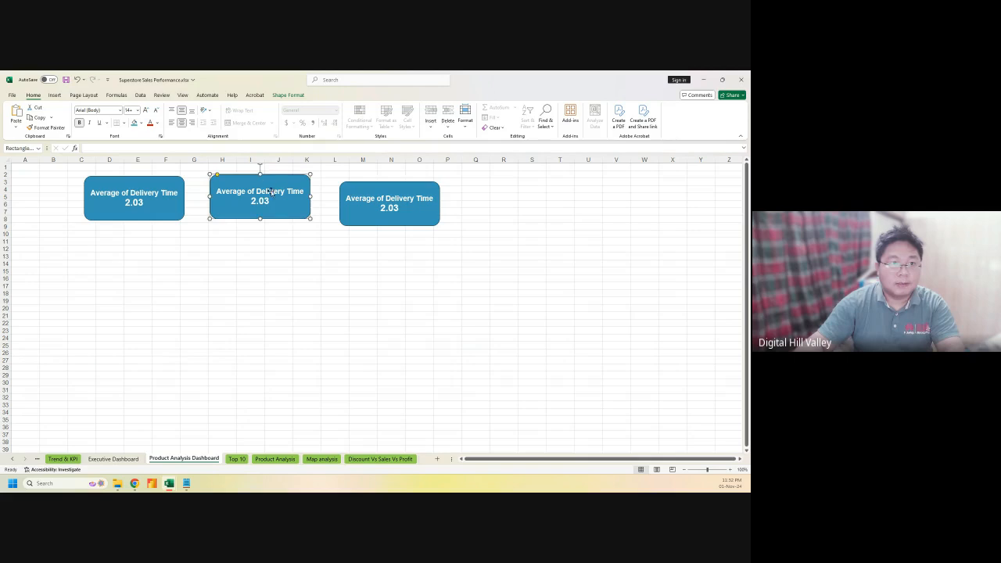
Make the middle card read 'Average of Unit Price' over '$ 88.30', keeping bold formatting
{"action": "left_click", "coordinate": [76, 458]}
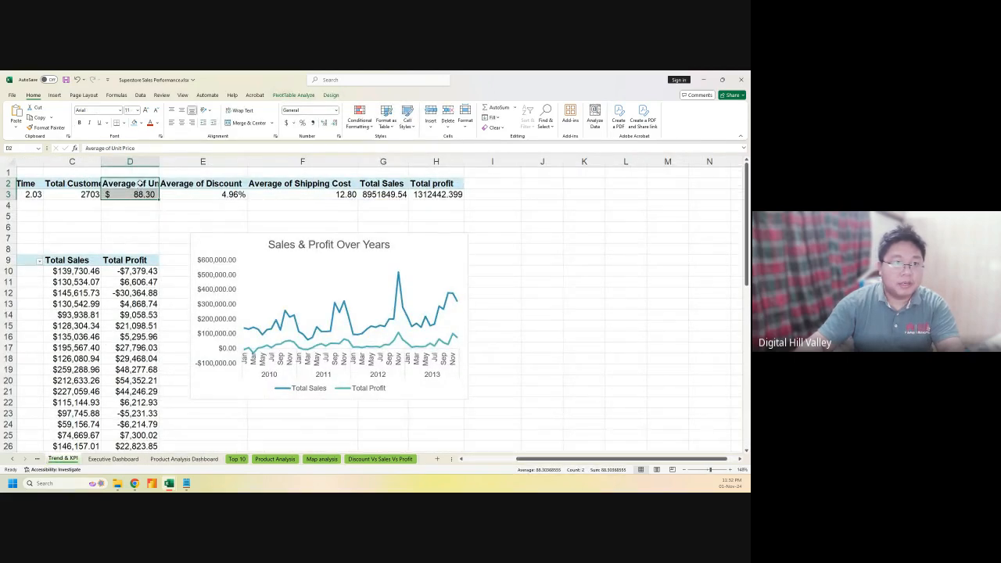
{"action": "key", "text": "ctrl+c"}
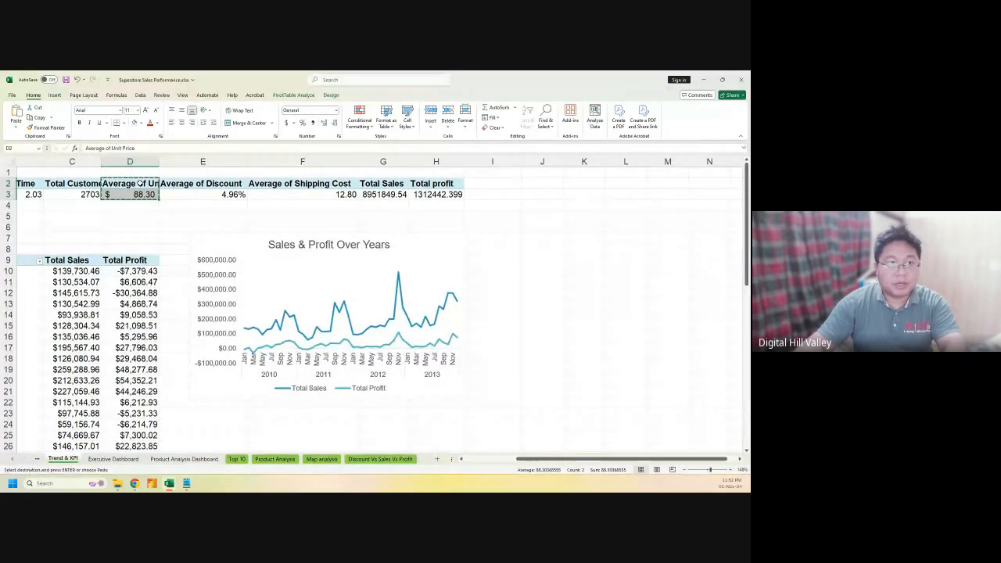
{"action": "left_click", "coordinate": [166, 460]}
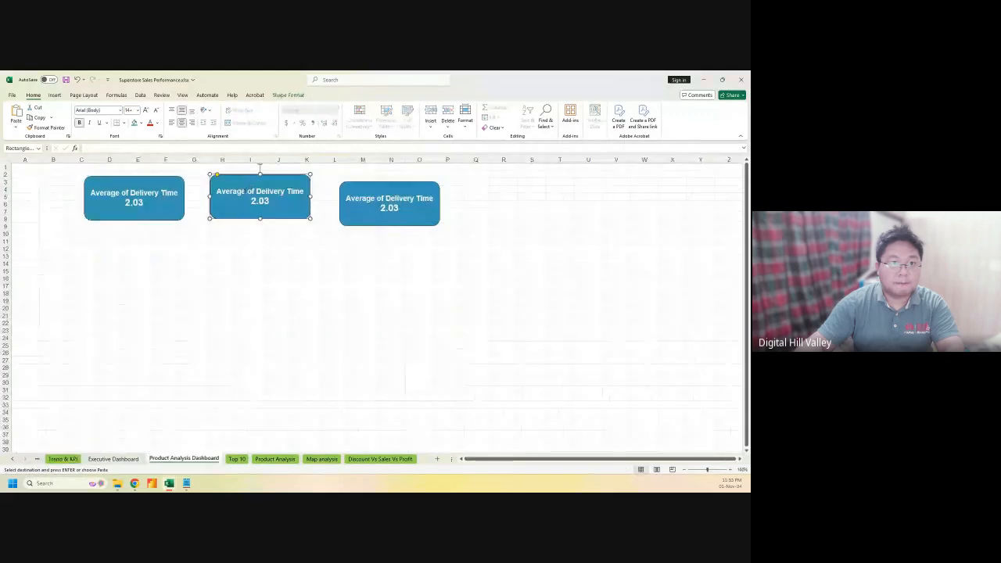
{"action": "double_click", "coordinate": [249, 193]}
{"action": "left_click", "coordinate": [258, 201]}
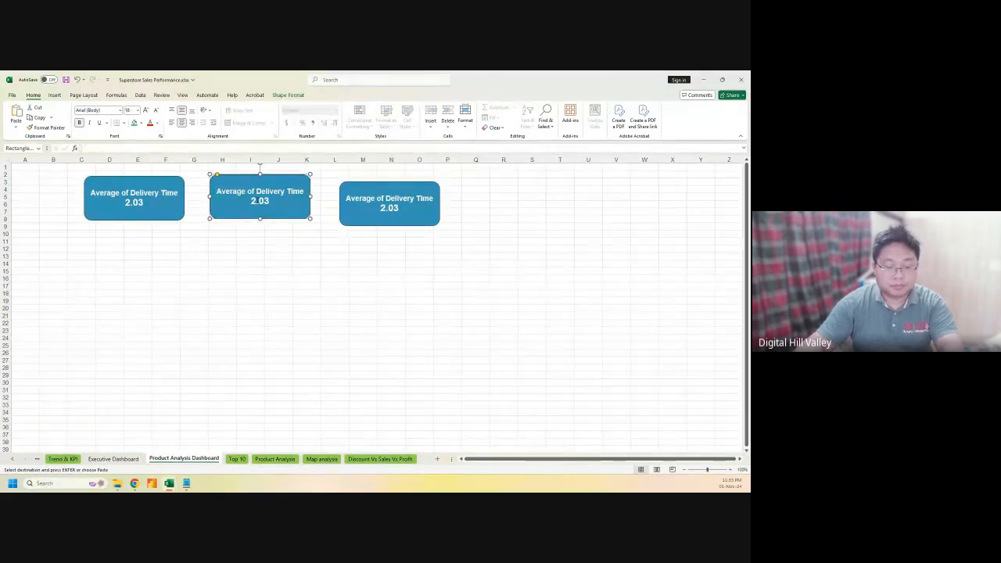
{"action": "key", "text": "ctrl+a"}
{"action": "key", "text": "ctrl+v"}
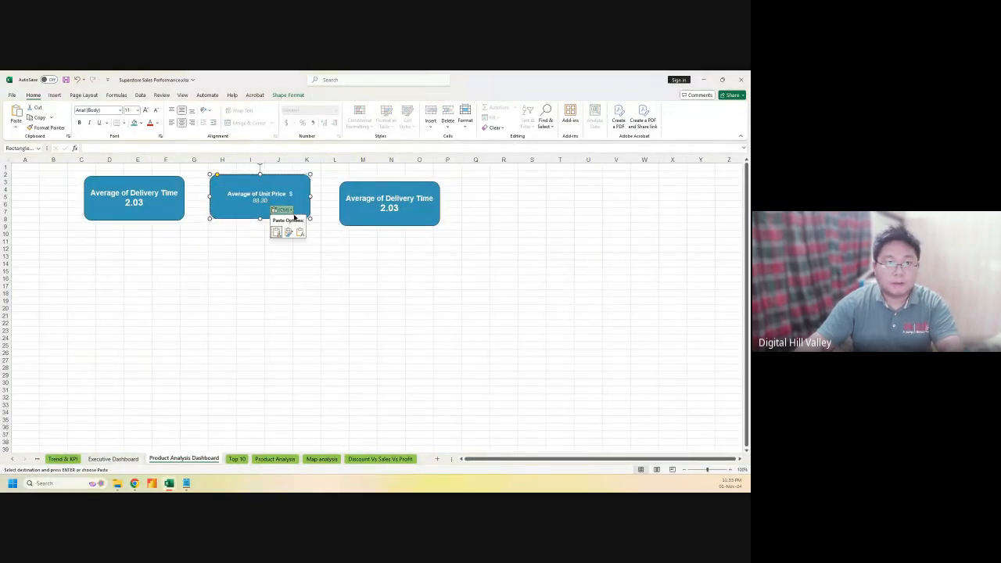
{"action": "left_click", "coordinate": [299, 233]}
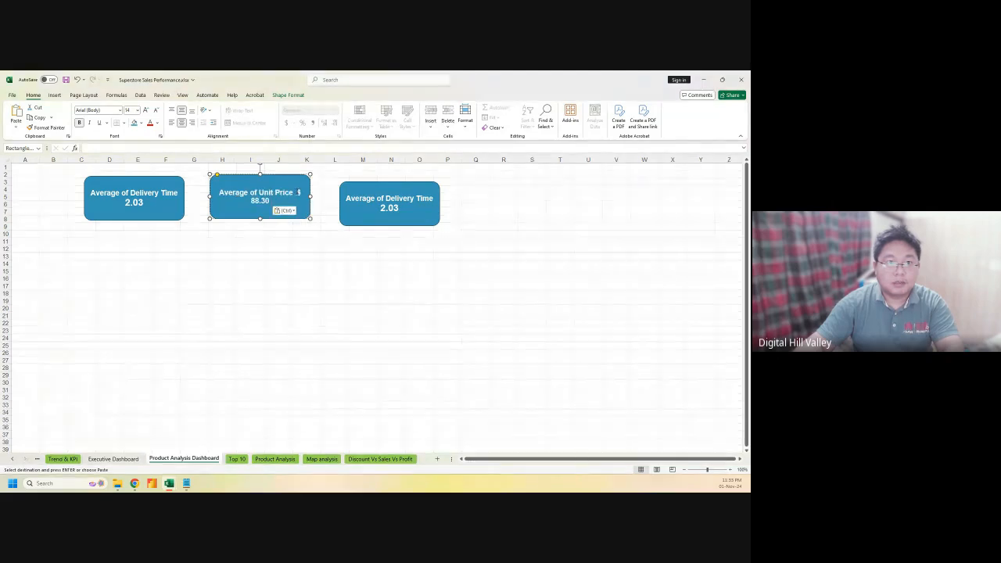
{"action": "left_click", "coordinate": [298, 192]}
{"action": "key", "text": "Return"}
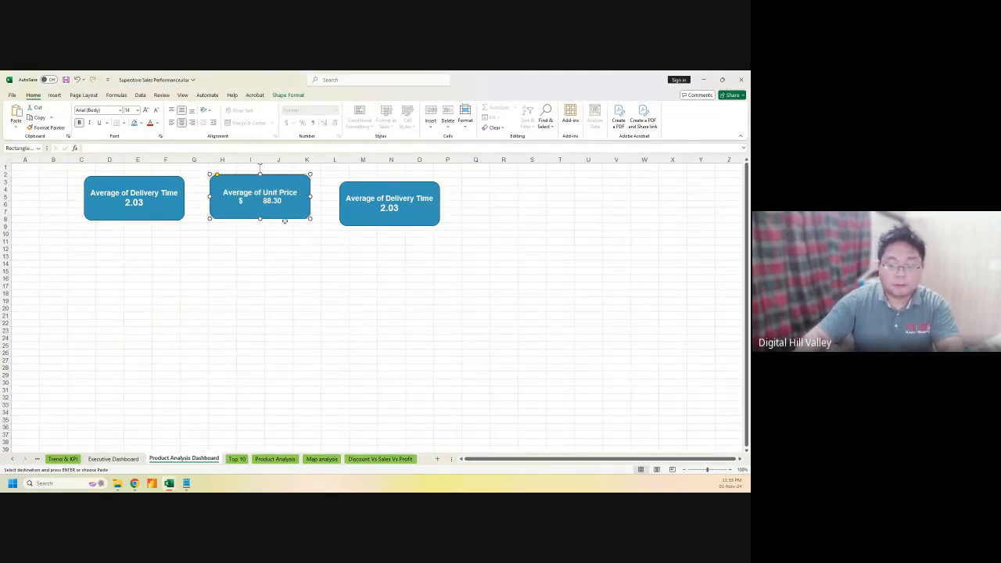
{"action": "key", "text": "BackSpace"}
{"action": "key", "text": "BackSpace"}
{"action": "key", "text": "BackSpace"}
{"action": "key", "text": "BackSpace"}
{"action": "key", "text": "BackSpace"}
{"action": "key", "text": "BackSpace"}
{"action": "key", "text": "BackSpace"}
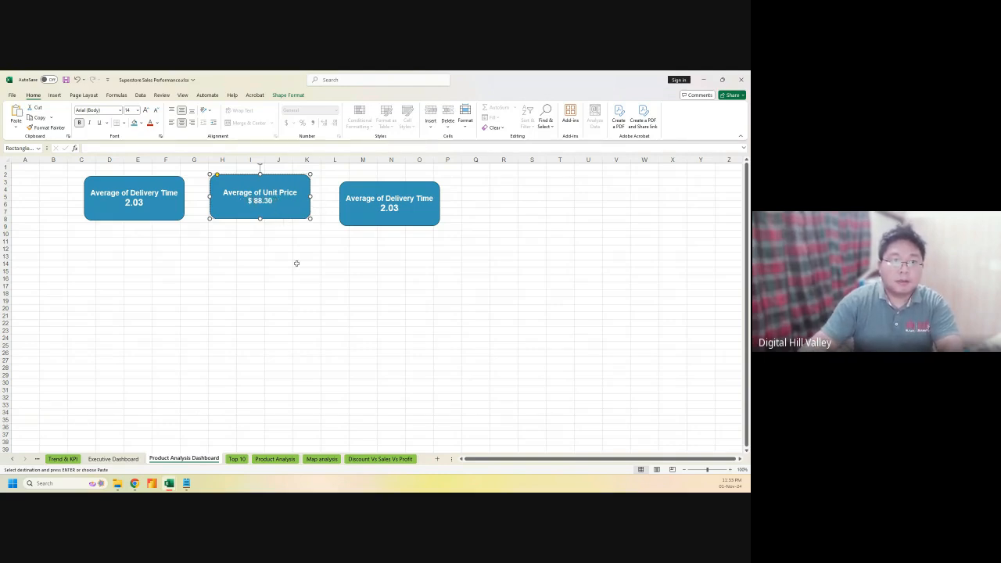
{"action": "left_click", "coordinate": [66, 460]}
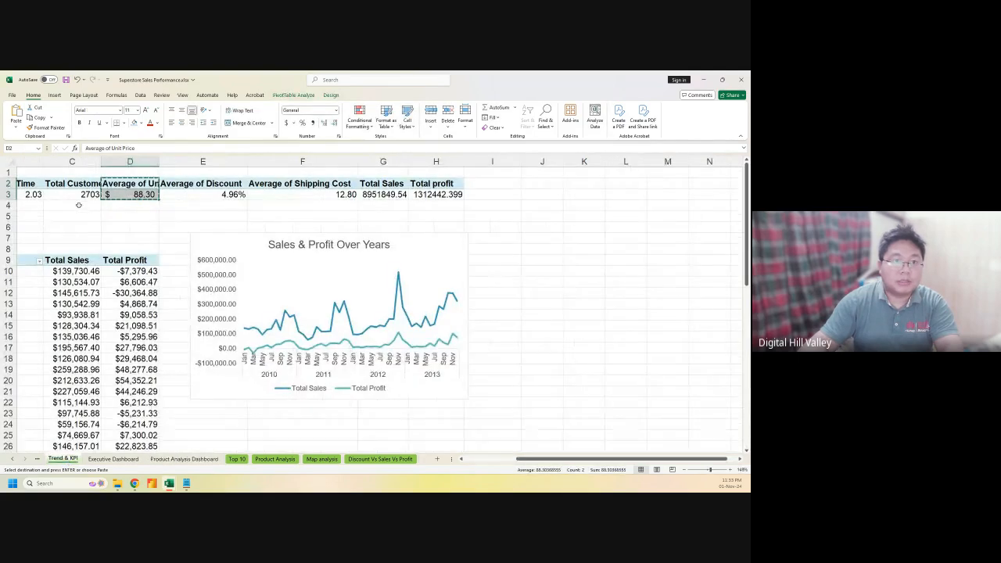
Make the third card read Average of Discount 4.96%, keeping bold formatting, and align it with the others
{"action": "left_click", "coordinate": [199, 194]}
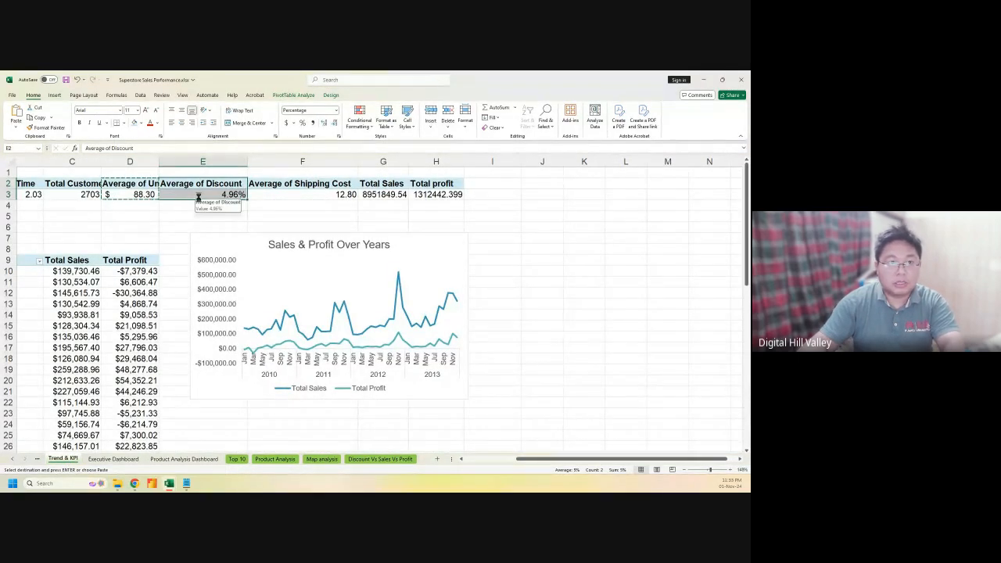
{"action": "key", "text": "ctrl+c"}
{"action": "left_click", "coordinate": [184, 459]}
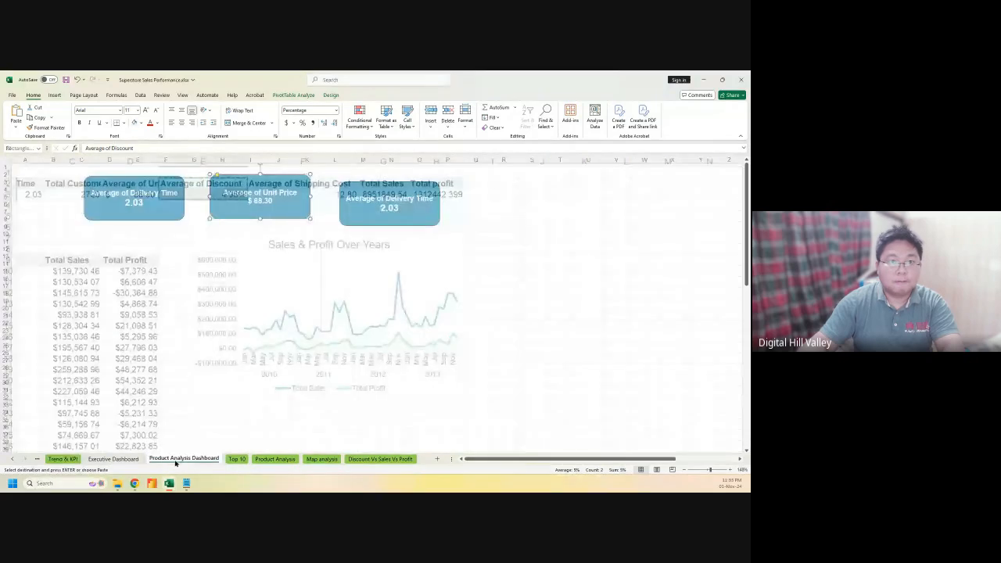
{"action": "double_click", "coordinate": [382, 202]}
{"action": "key", "text": "ctrl+a"}
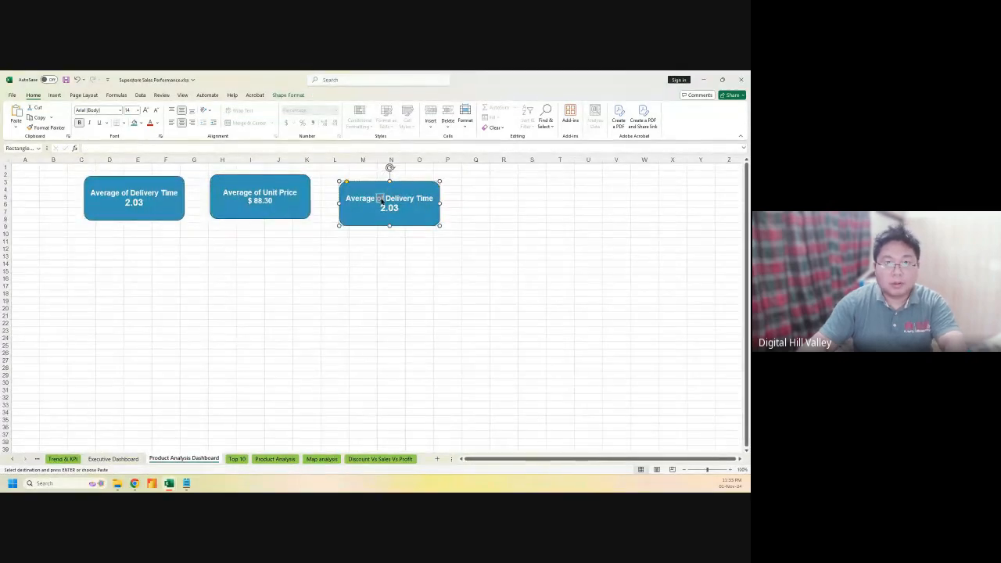
{"action": "key", "text": "ctrl+v"}
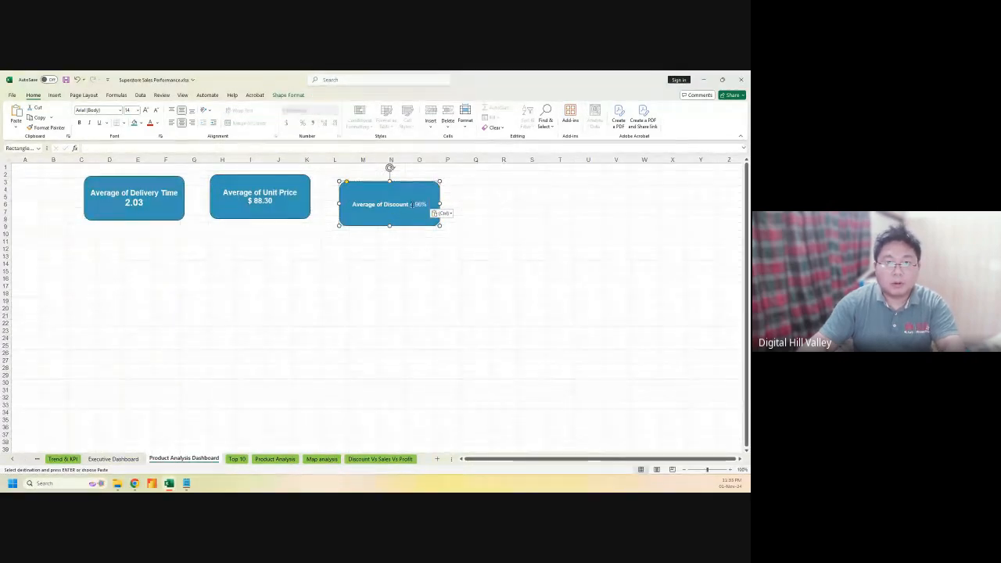
{"action": "left_click", "coordinate": [453, 216]}
{"action": "left_click", "coordinate": [460, 231]}
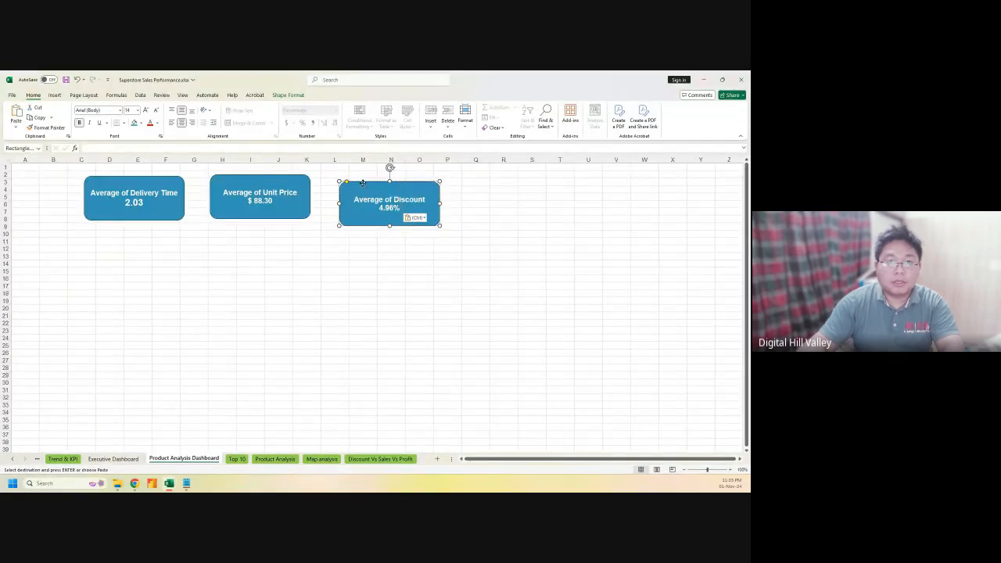
{"action": "left_click_drag", "start_coordinate": [362, 183], "coordinate": [346, 175]}
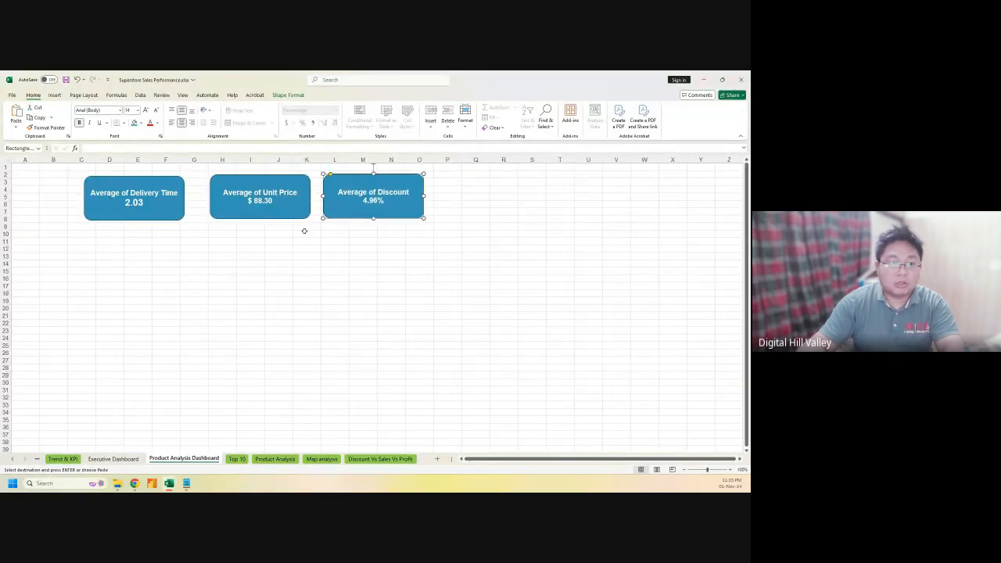
{"action": "left_click", "coordinate": [63, 458]}
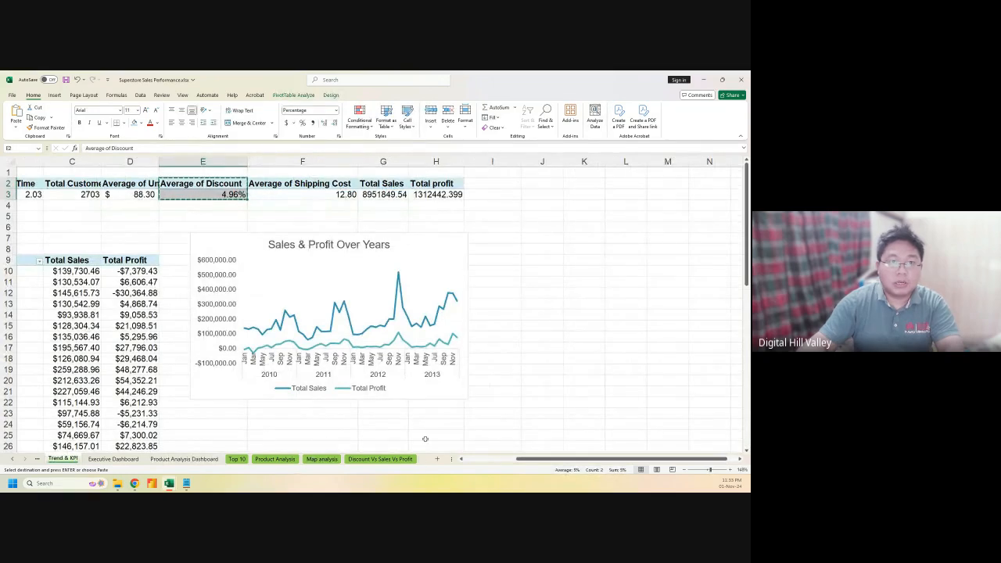
Duplicate the Average of Discount card, move it right, and paste 'Average of Shipping Cost 12.80' into it
{"action": "left_click_drag", "start_coordinate": [301, 182], "coordinate": [300, 196]}
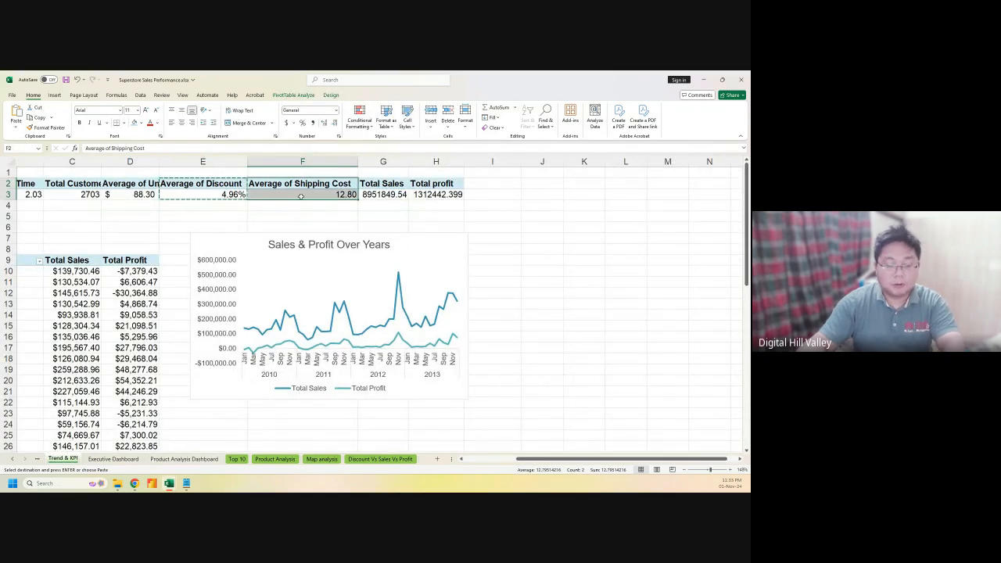
{"action": "left_click", "coordinate": [184, 458]}
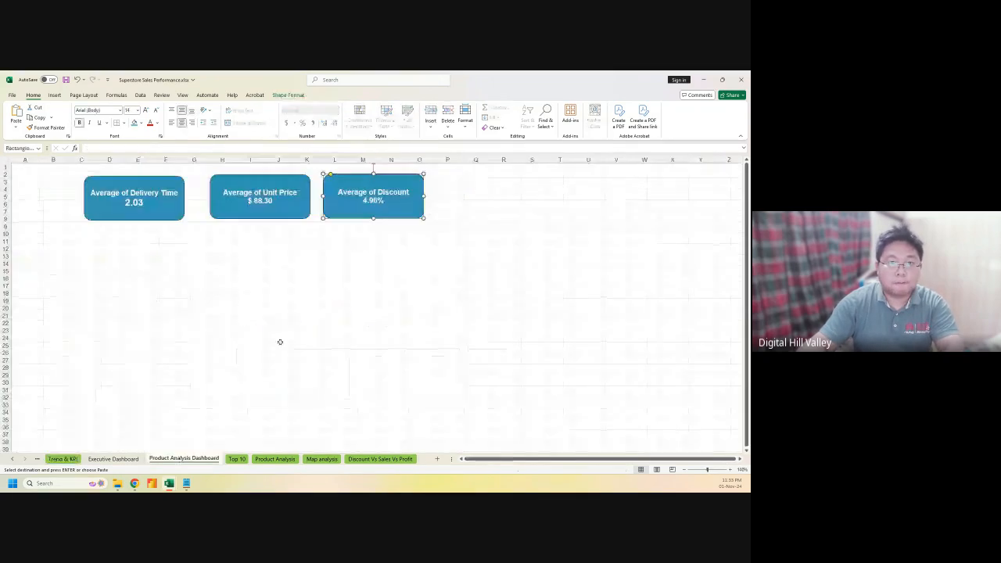
{"action": "left_click", "coordinate": [504, 264]}
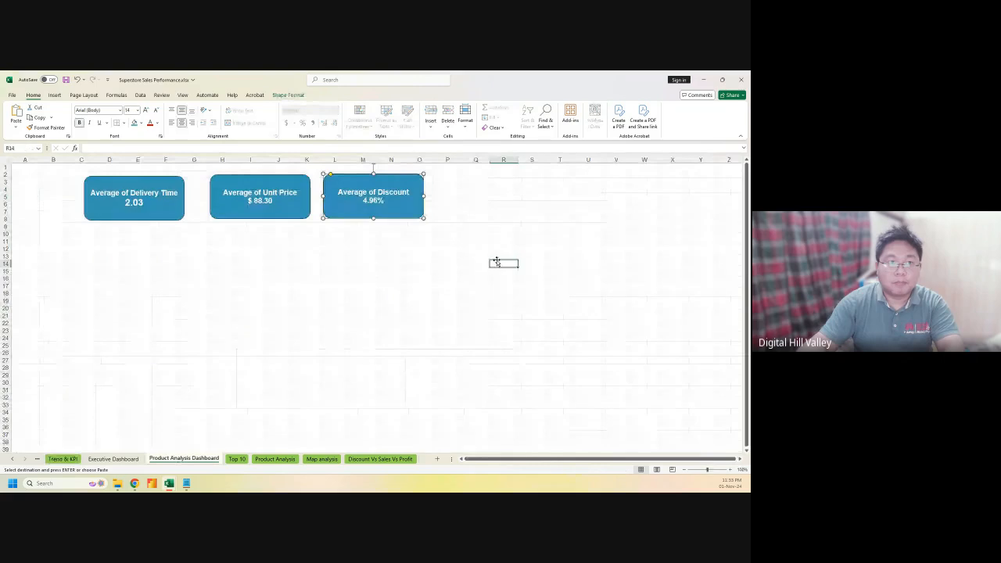
{"action": "left_click", "coordinate": [390, 181]}
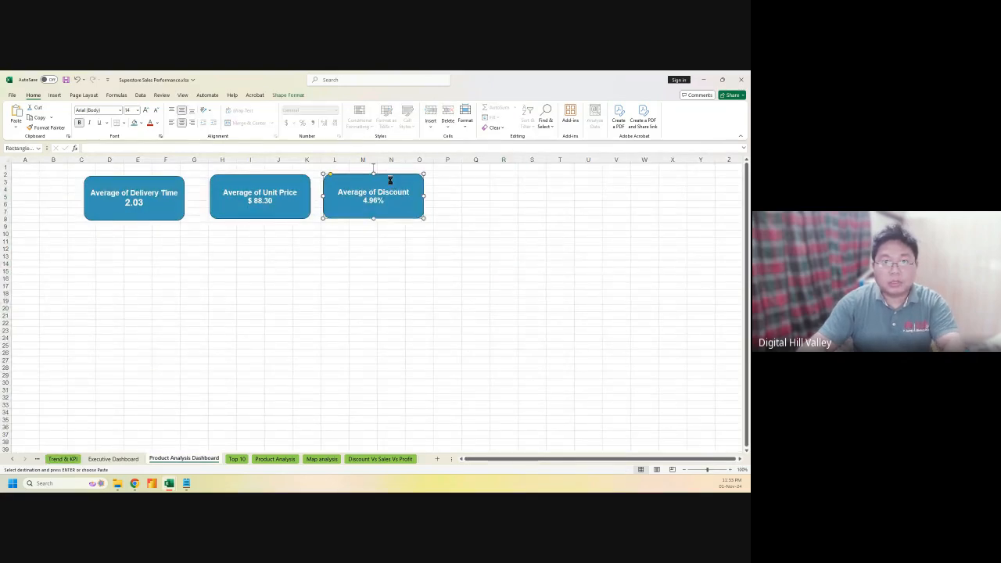
{"action": "key", "text": "ctrl+v"}
{"action": "left_click_drag", "start_coordinate": [392, 185], "coordinate": [505, 185]}
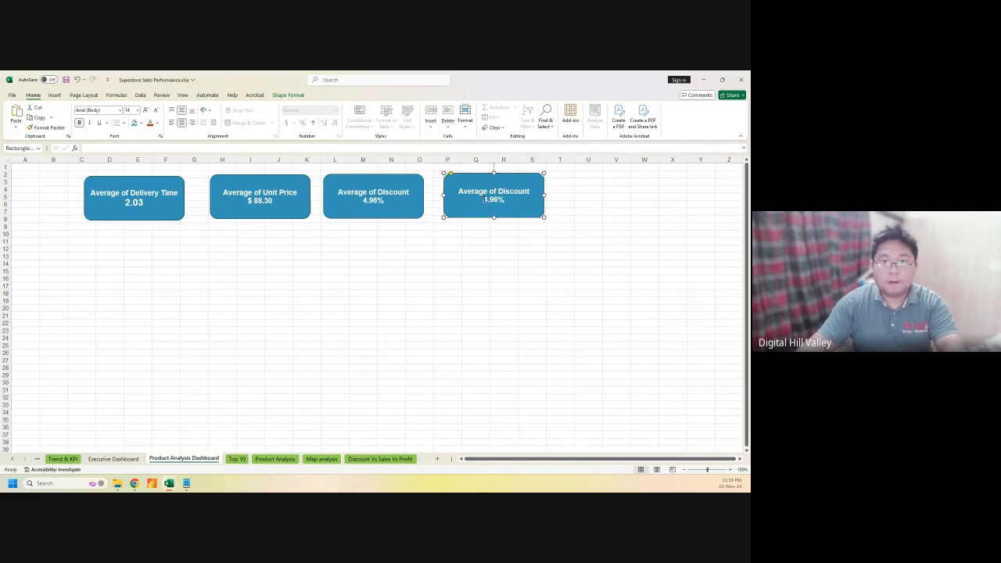
{"action": "triple_click", "coordinate": [497, 199]}
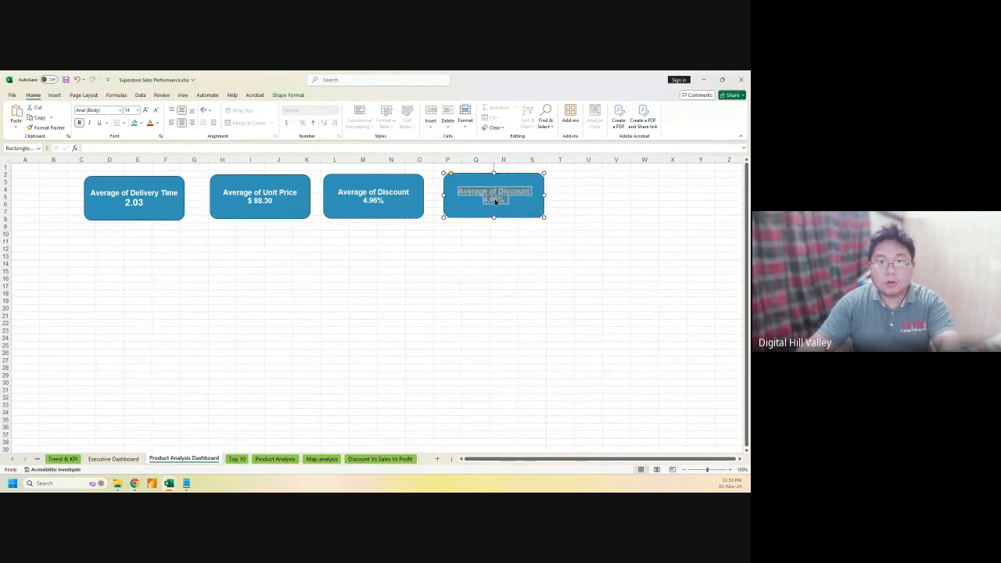
{"action": "key", "text": "super+v"}
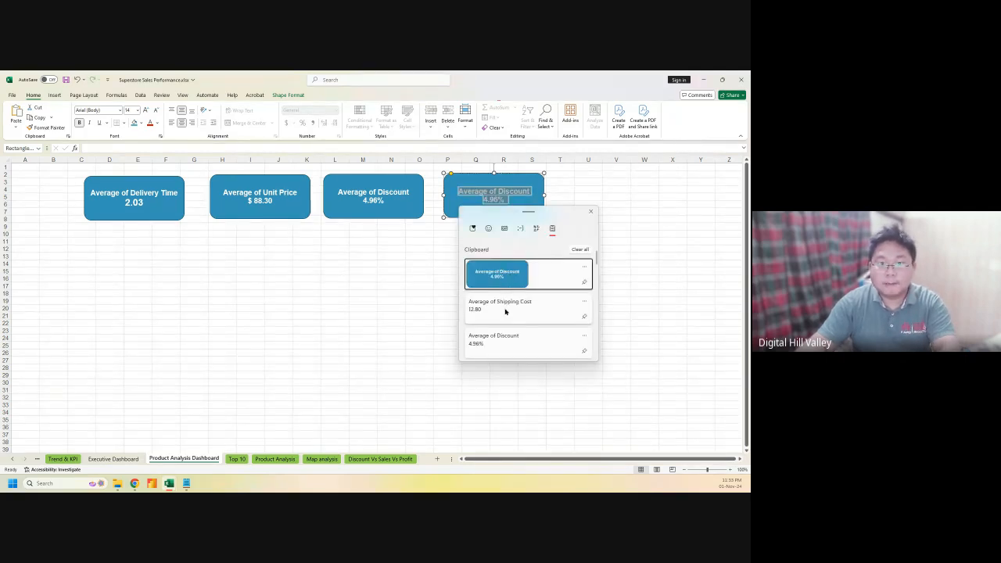
{"action": "left_click", "coordinate": [505, 309]}
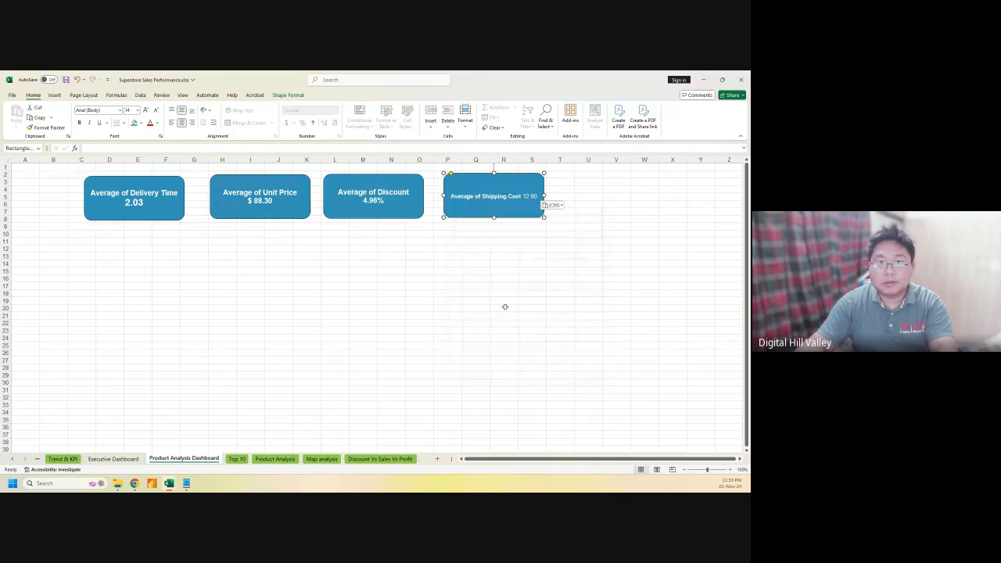
{"action": "left_click", "coordinate": [555, 206]}
{"action": "left_click", "coordinate": [549, 222]}
Set the shipping cost card's text to 14 pt and put 12.80 on its own line
{"action": "left_click", "coordinate": [526, 196]}
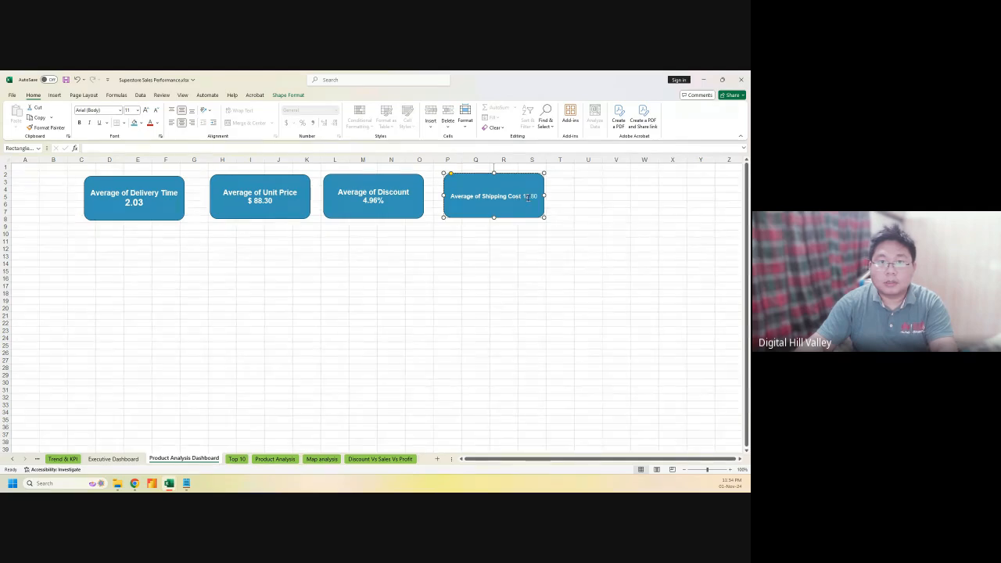
{"action": "left_click", "coordinate": [374, 195]}
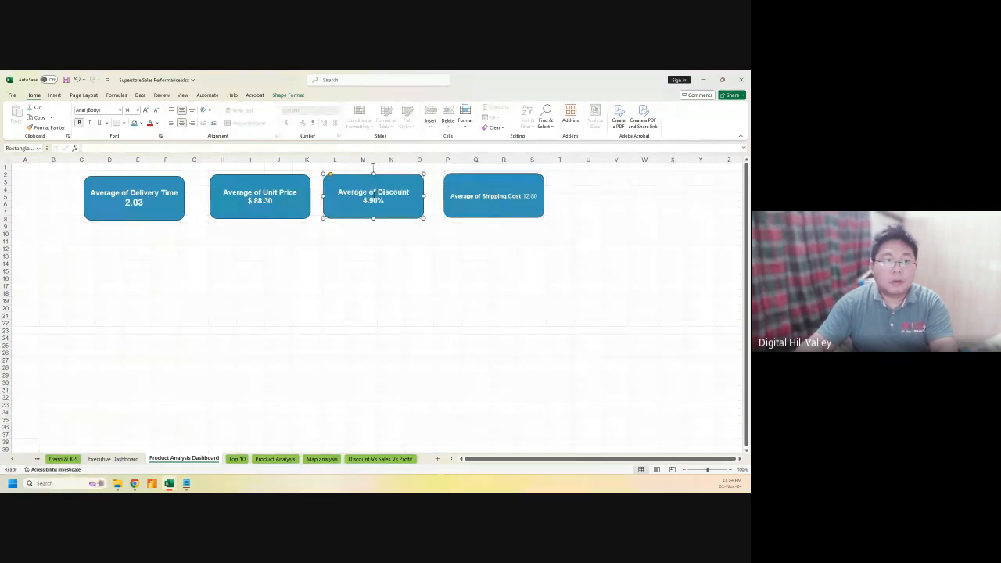
{"action": "left_click", "coordinate": [481, 197]}
{"action": "triple_click", "coordinate": [482, 197]}
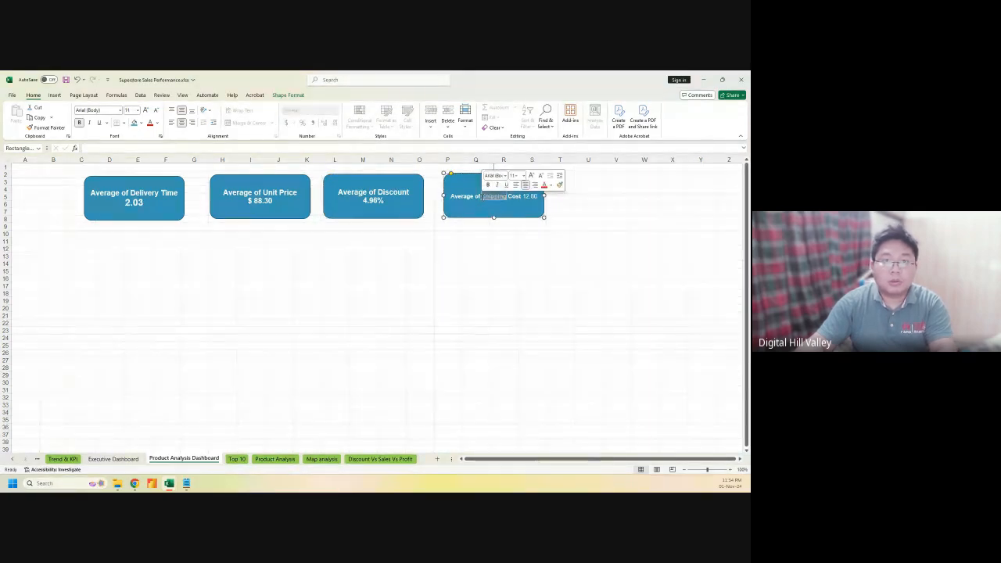
{"action": "left_click", "coordinate": [146, 110]}
{"action": "left_click", "coordinate": [147, 110]}
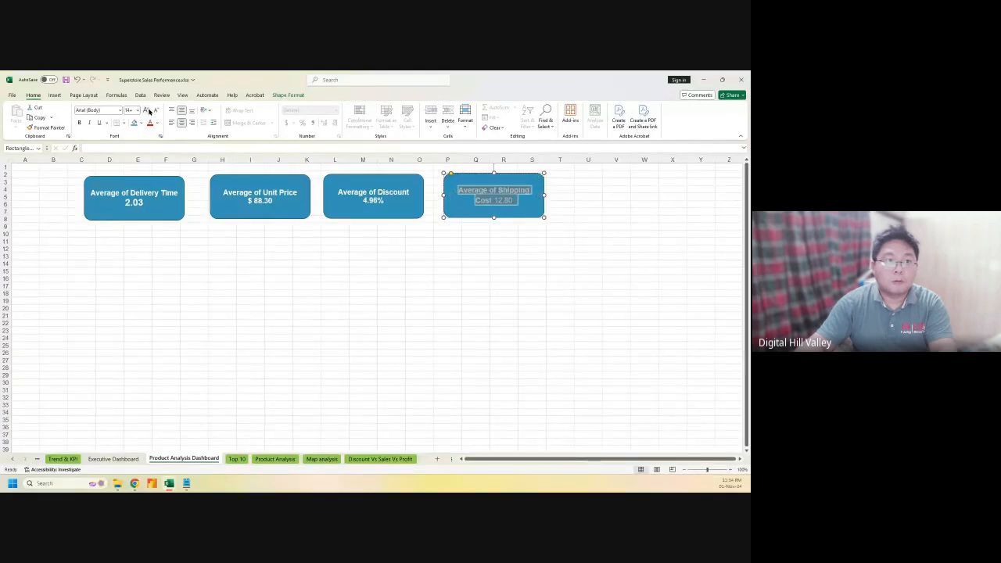
{"action": "left_click", "coordinate": [493, 203]}
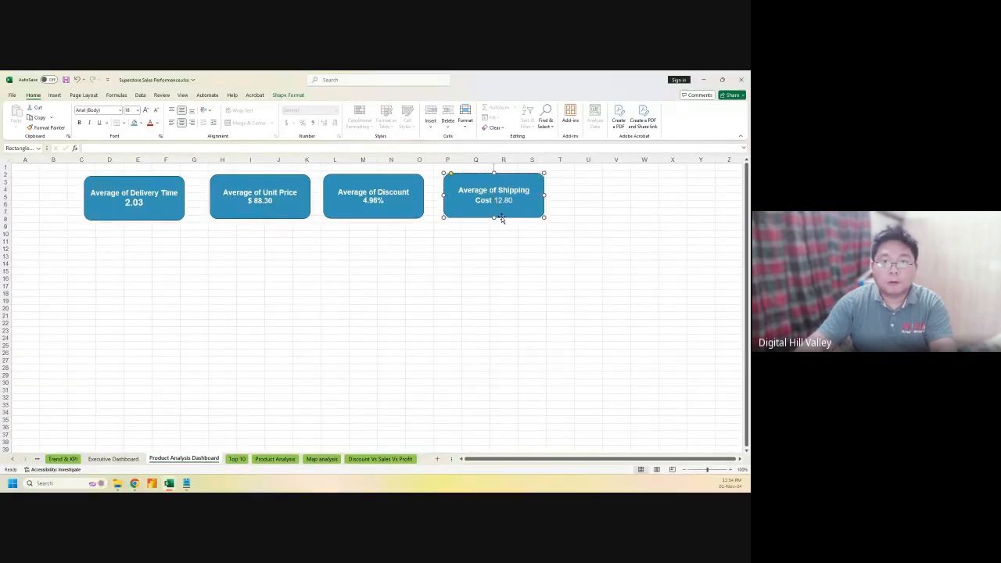
{"action": "key", "text": "Return"}
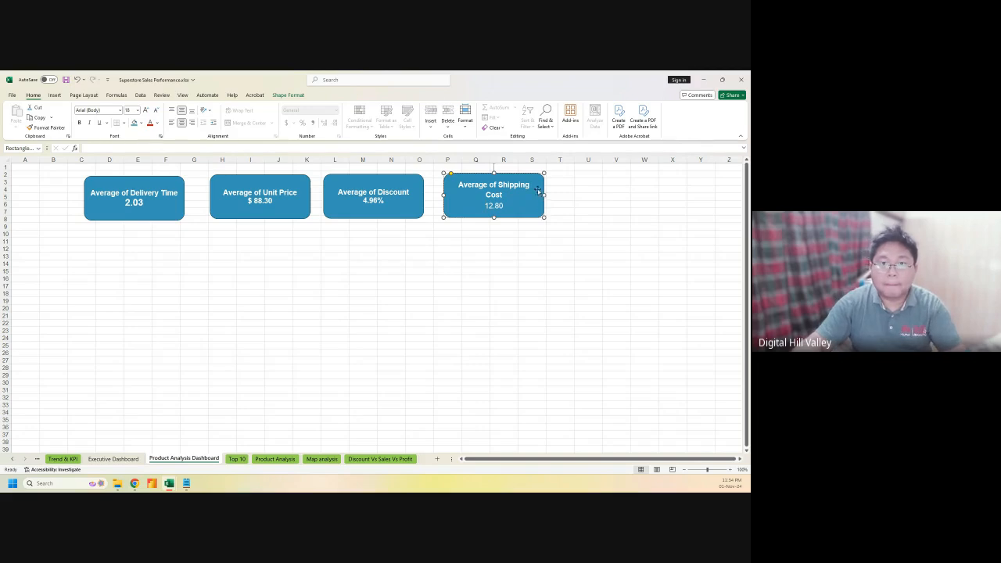
{"action": "left_click", "coordinate": [319, 293]}
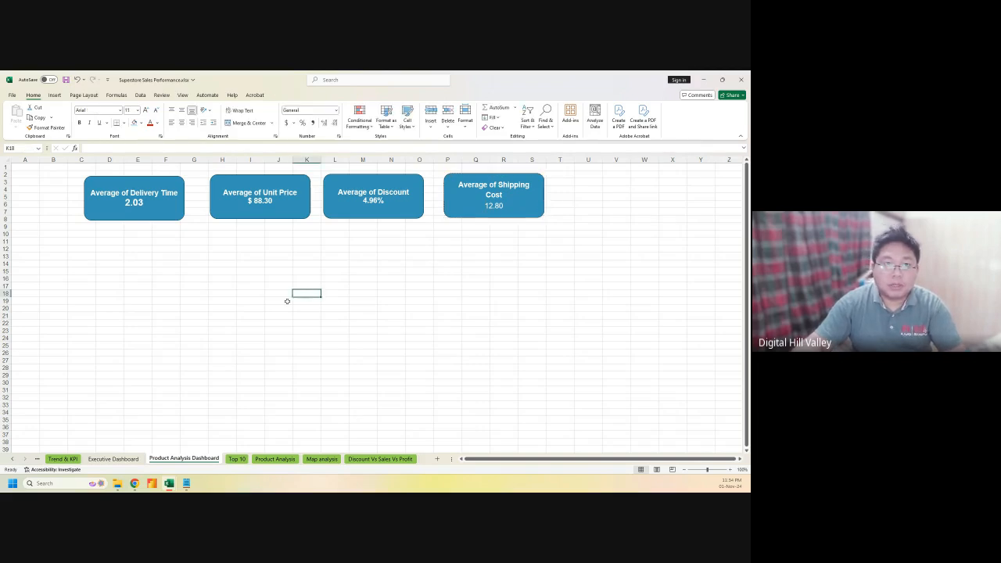
Flip between the Trend & KPI, Executive Dashboard and Product Analysis Dashboard sheets, ending on Executive Dashboard
{"action": "left_click", "coordinate": [62, 459]}
{"action": "scroll", "coordinate": [298, 371], "scroll_direction": "up", "scroll_amount": 4}
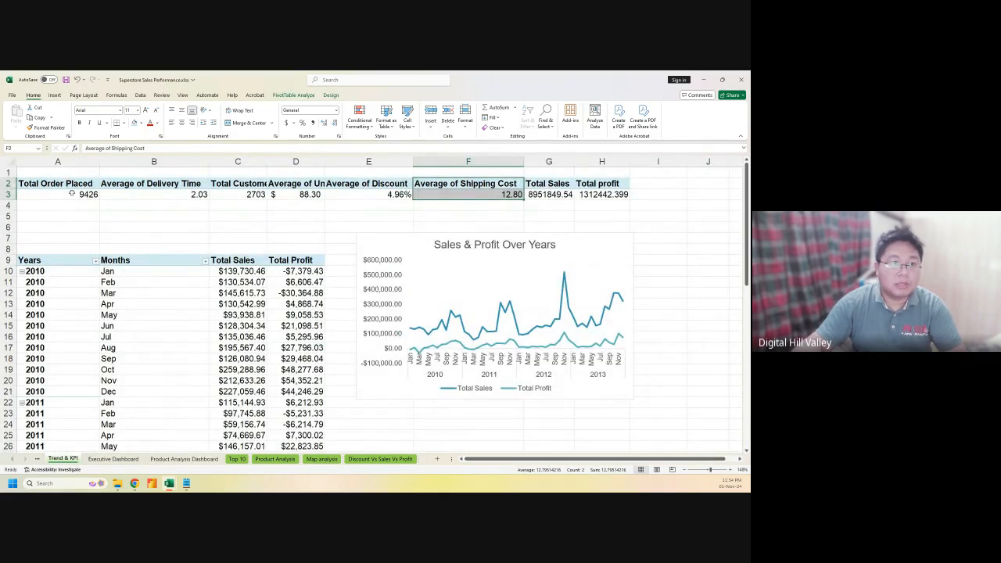
{"action": "left_click", "coordinate": [112, 458]}
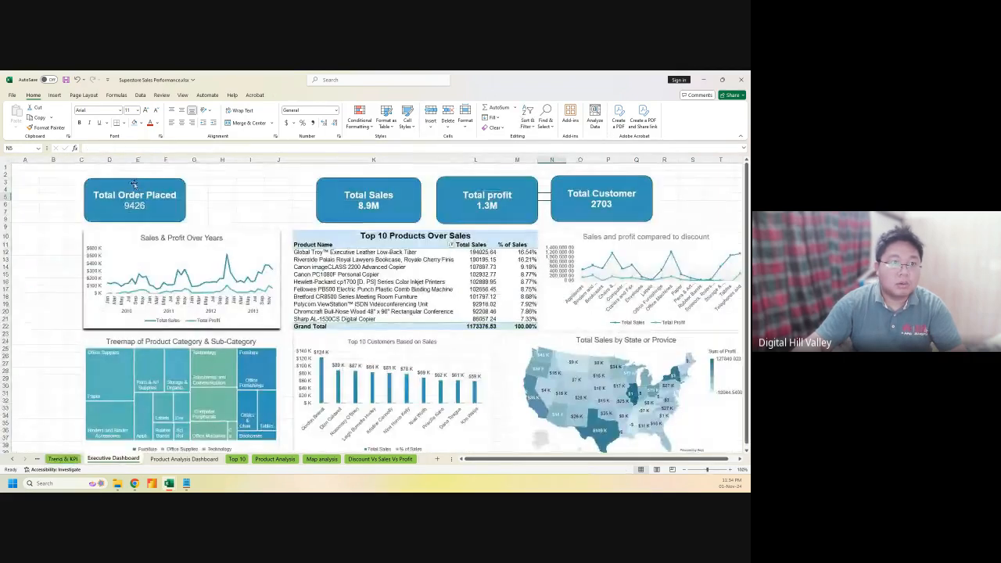
{"action": "left_click", "coordinate": [62, 458]}
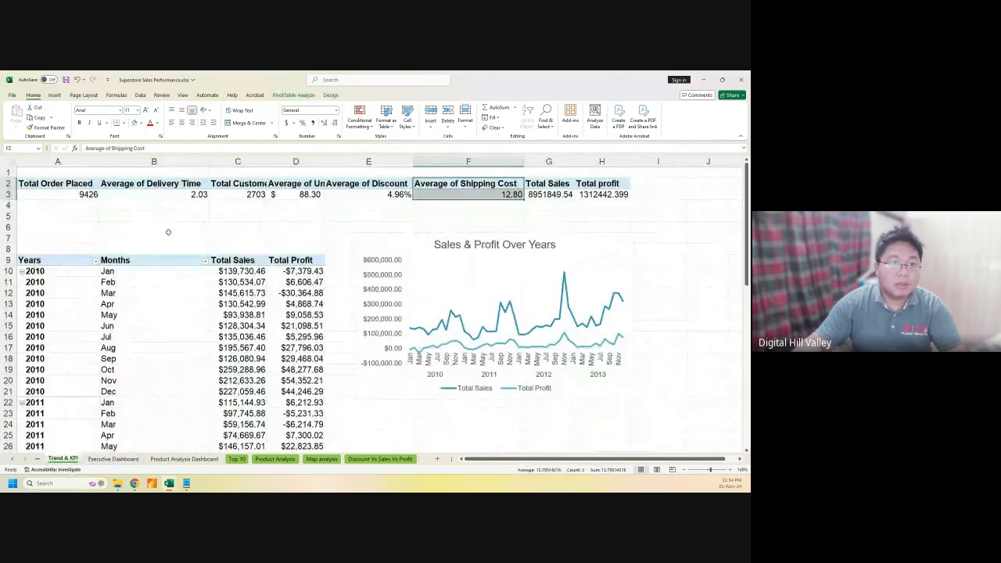
{"action": "left_click", "coordinate": [113, 459]}
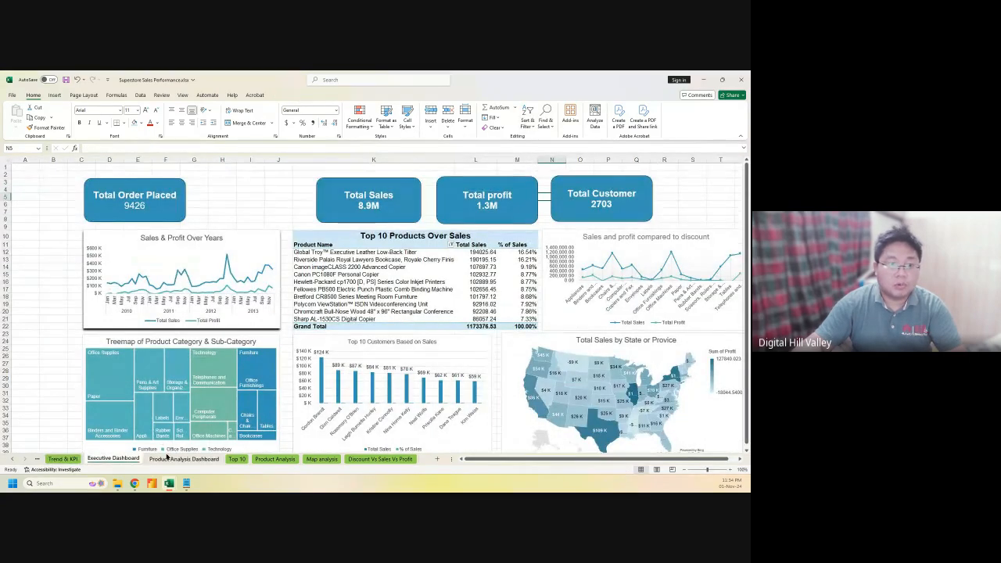
{"action": "left_click", "coordinate": [171, 458]}
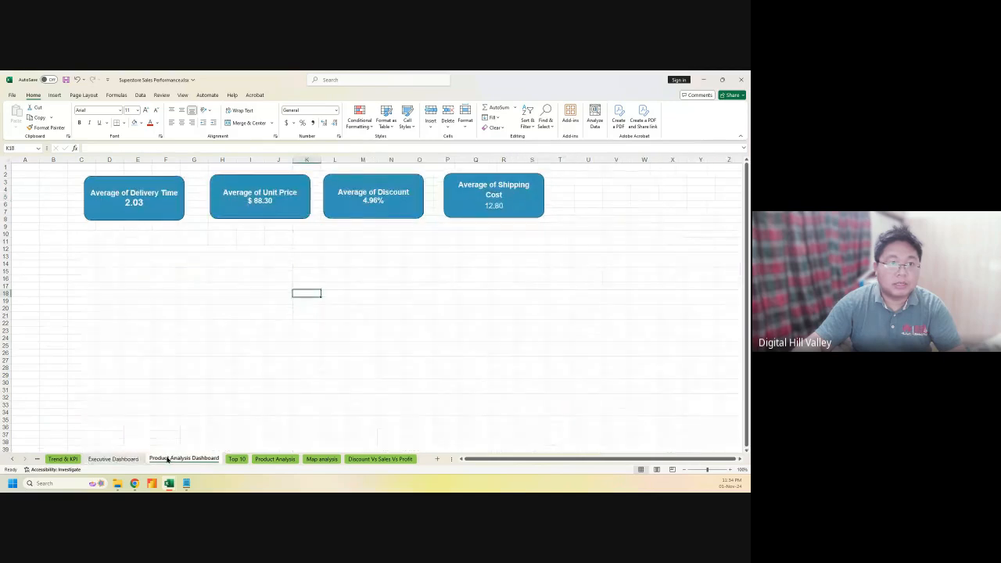
{"action": "left_click", "coordinate": [64, 459]}
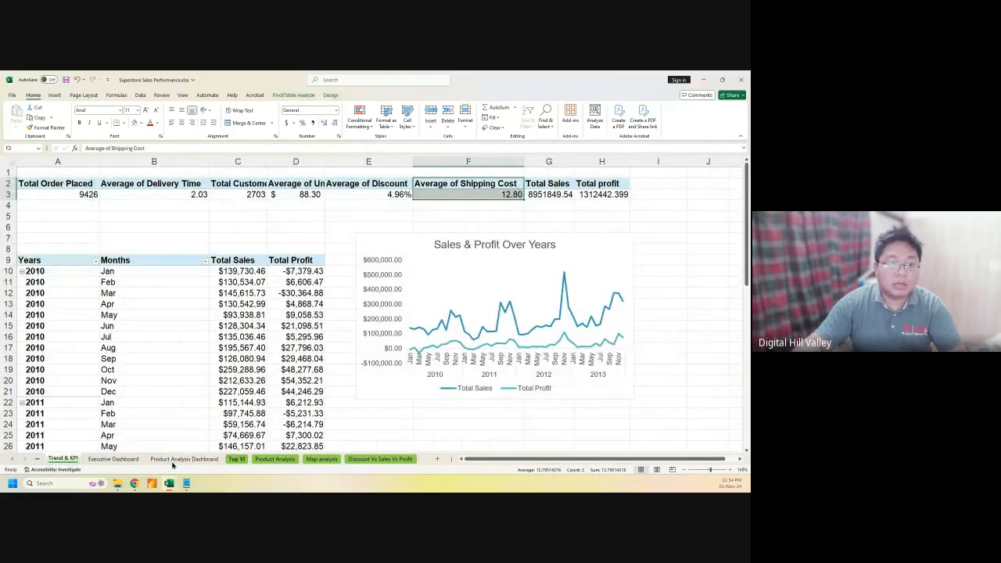
{"action": "left_click", "coordinate": [118, 460]}
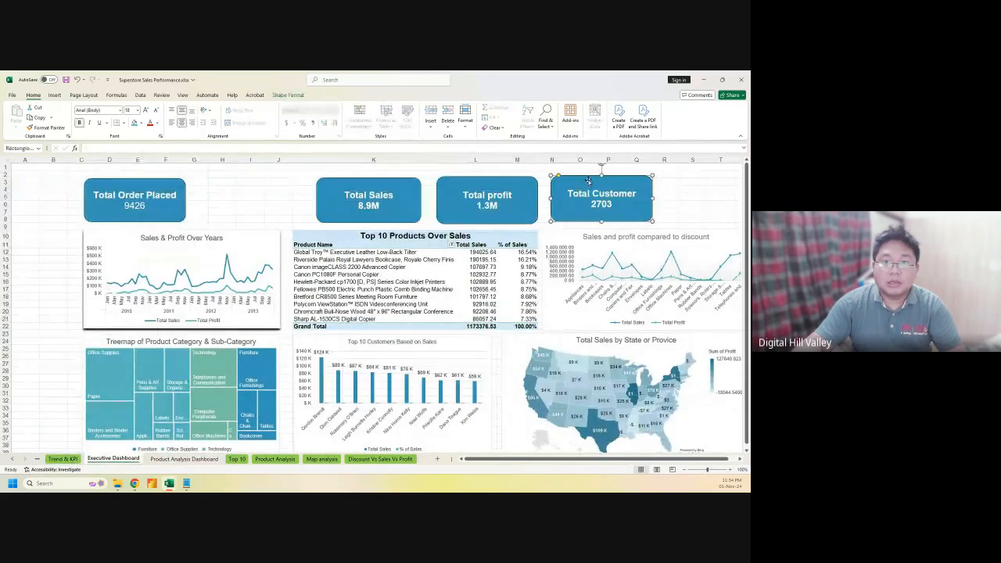
Retitle the first KPI card 'Total Order' and line up the Total Customer card beside it
{"action": "left_click_drag", "start_coordinate": [576, 185], "coordinate": [234, 182]}
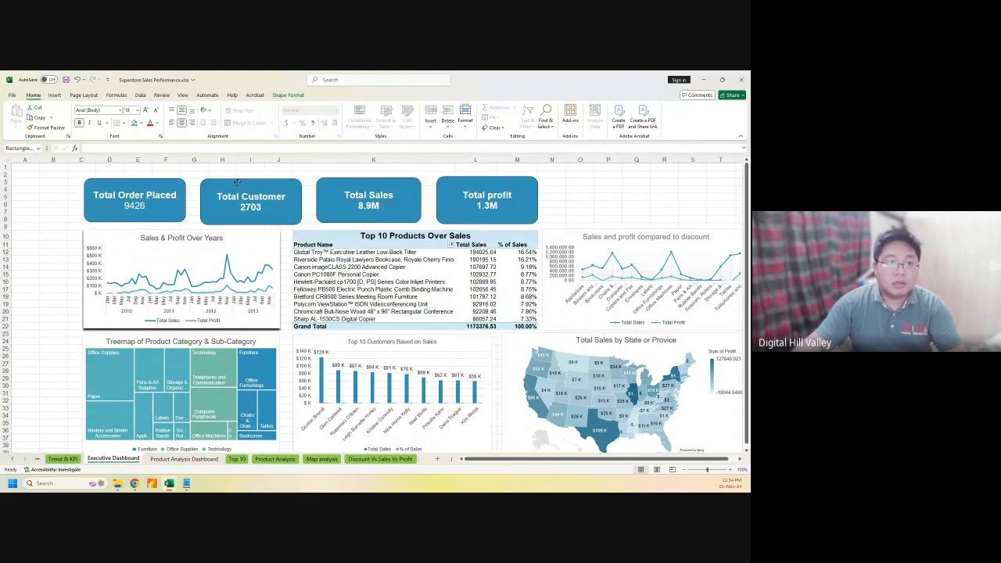
{"action": "left_click", "coordinate": [147, 194]}
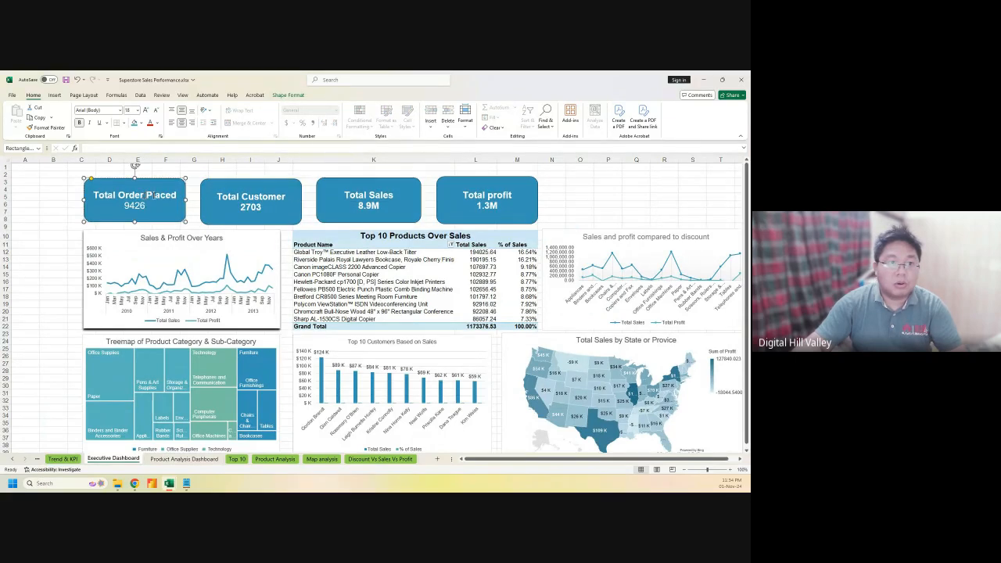
{"action": "left_click_drag", "start_coordinate": [118, 194], "coordinate": [178, 195]}
{"action": "key", "text": "BackSpace"}
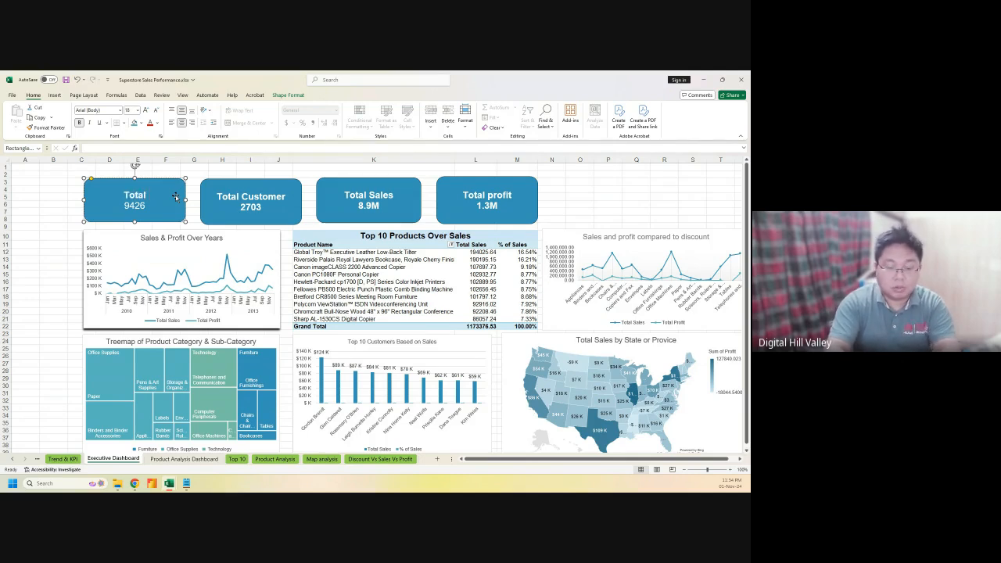
{"action": "type", "text": "Orders"}
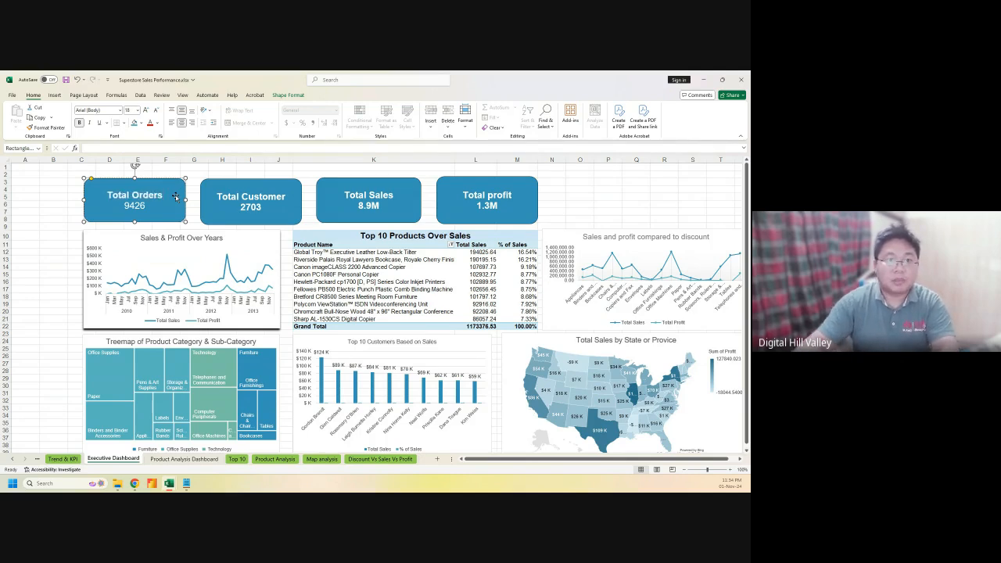
{"action": "left_click", "coordinate": [287, 196]}
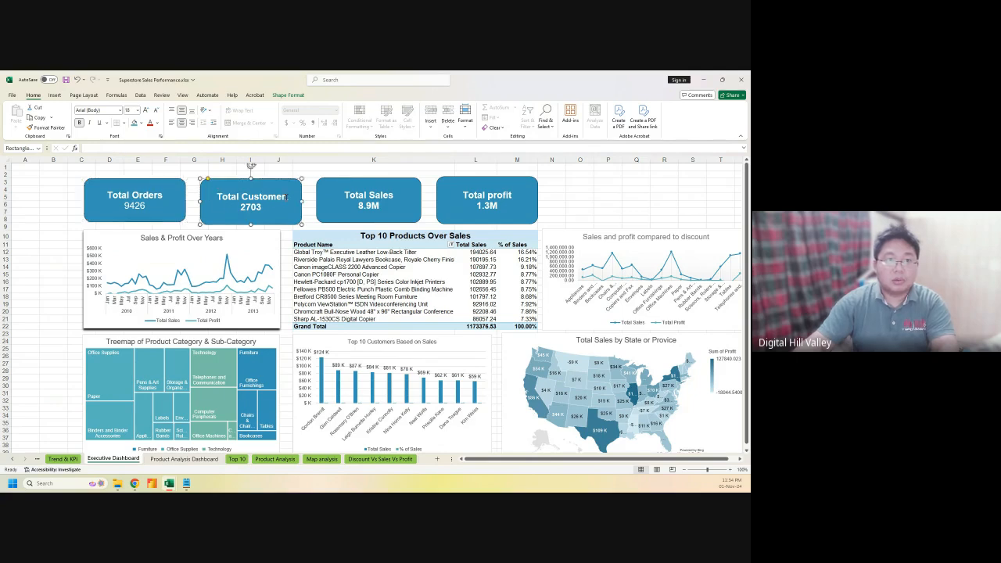
{"action": "left_click", "coordinate": [162, 195]}
{"action": "key", "text": "BackSpace"}
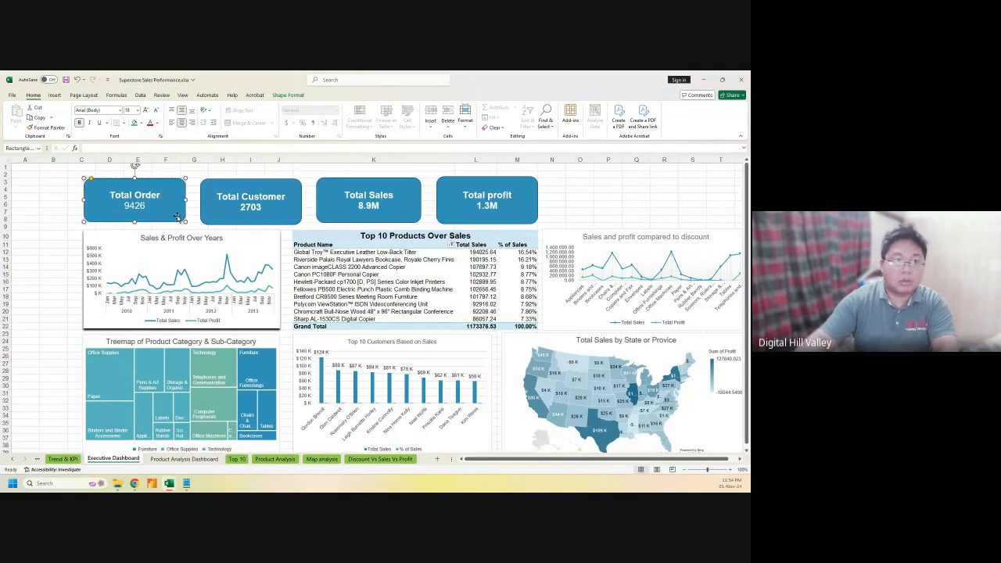
{"action": "left_click_drag", "start_coordinate": [245, 181], "coordinate": [244, 178]}
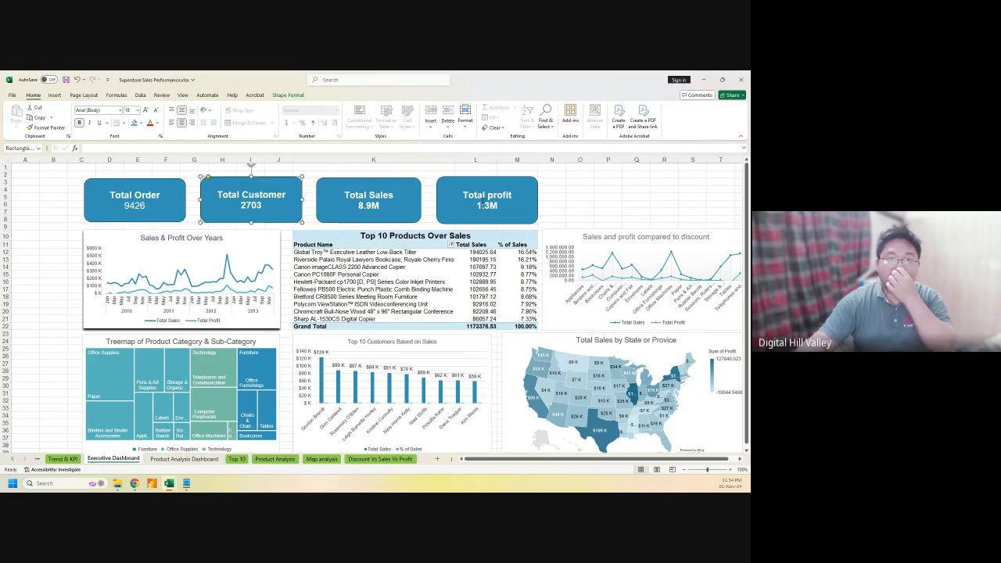
Shift the Total profit card slightly right so the four KPI cards align evenly
{"action": "left_click", "coordinate": [69, 459]}
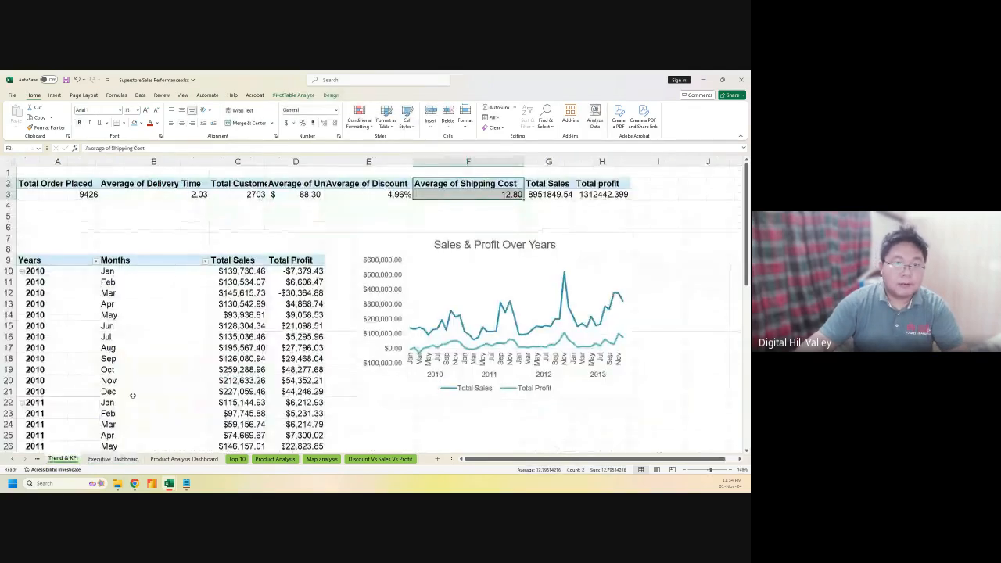
{"action": "left_click", "coordinate": [183, 458]}
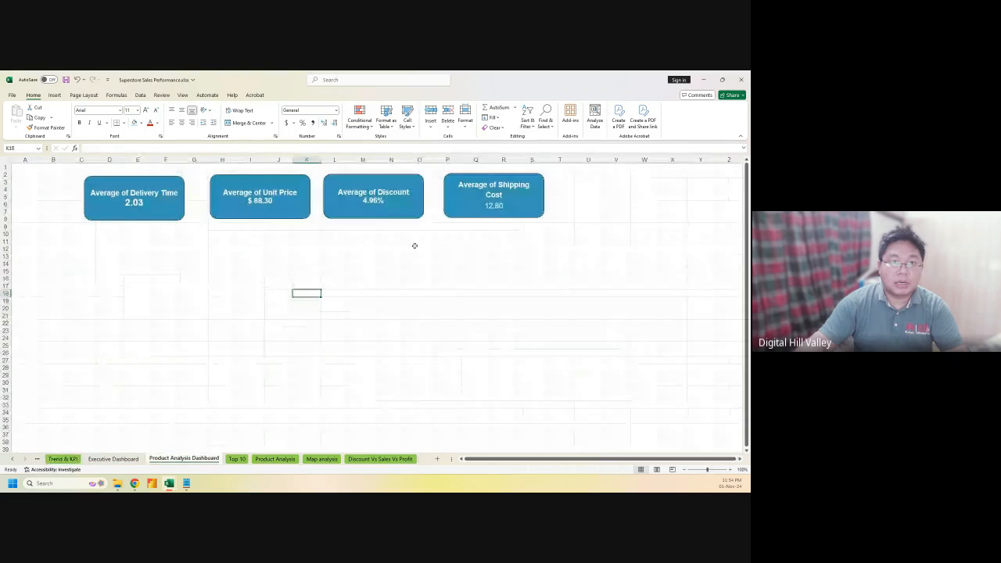
{"action": "left_click", "coordinate": [110, 459]}
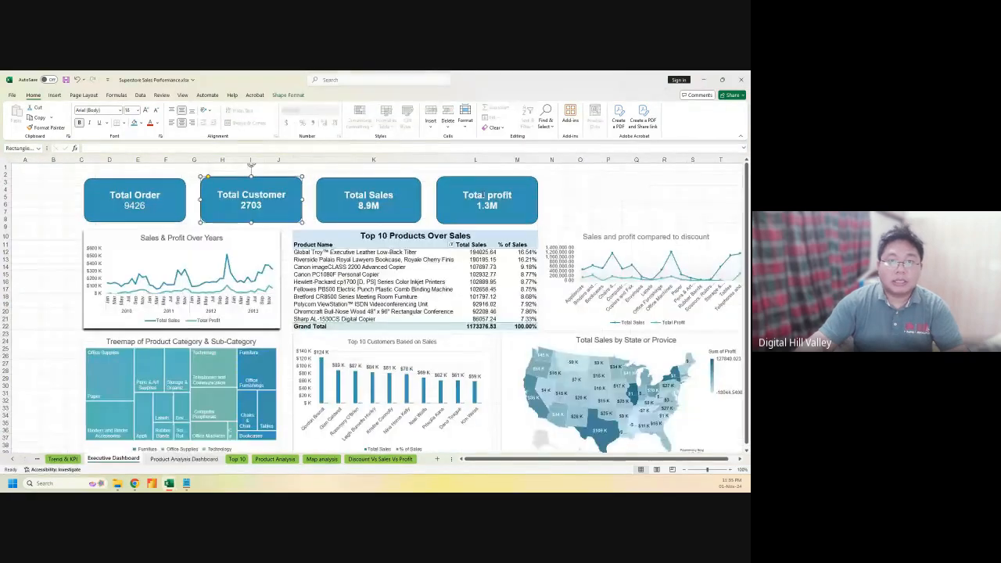
{"action": "left_click", "coordinate": [384, 183]}
{"action": "left_click", "coordinate": [507, 180]}
{"action": "mouse_move", "coordinate": [507, 180]}
{"action": "left_mouse_down"}
{"action": "mouse_move", "coordinate": [607, 181]}
{"action": "mouse_move", "coordinate": [513, 180]}
{"action": "left_mouse_up"}
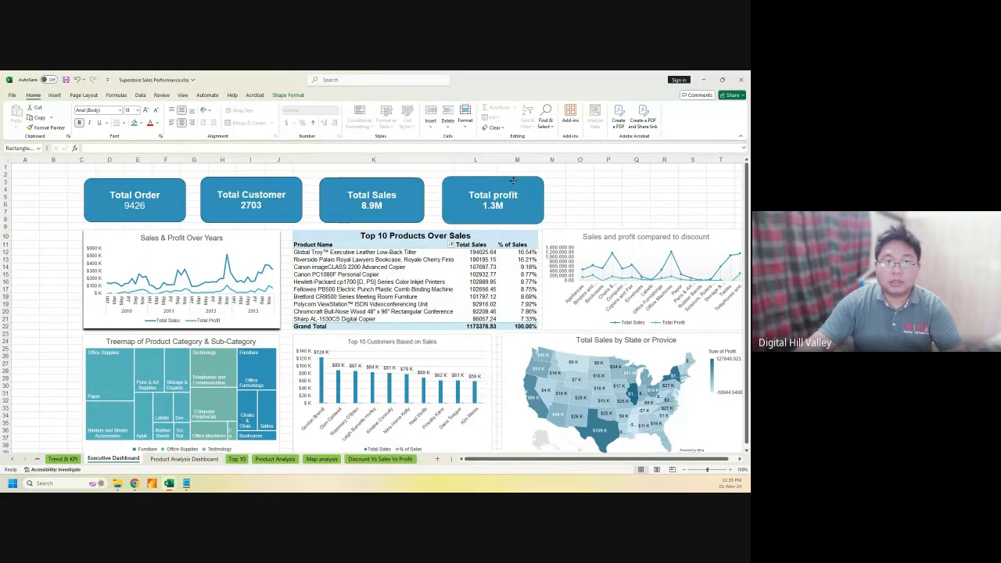
{"action": "left_click_drag", "start_coordinate": [628, 188], "coordinate": [629, 167]}
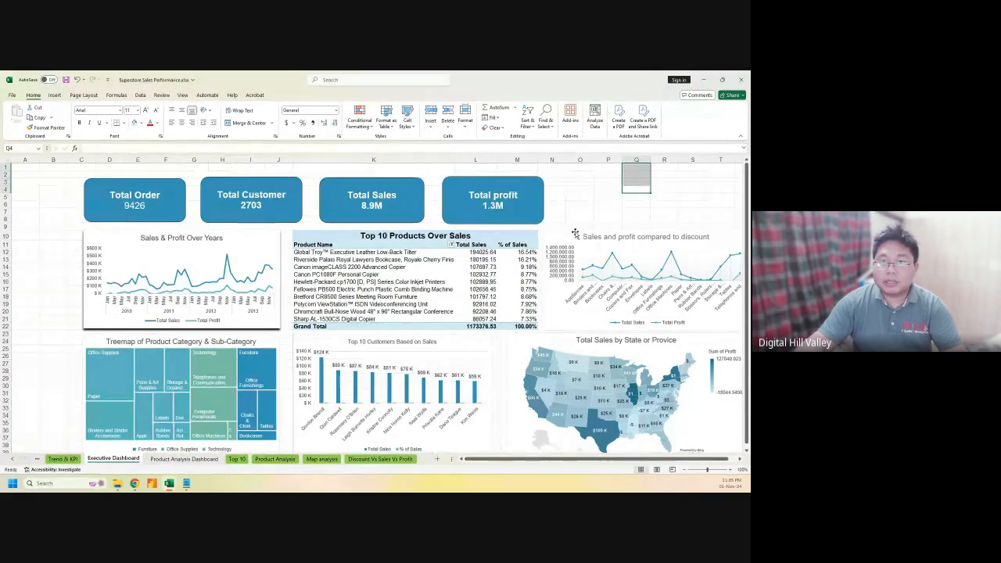
{"action": "left_click", "coordinate": [570, 232]}
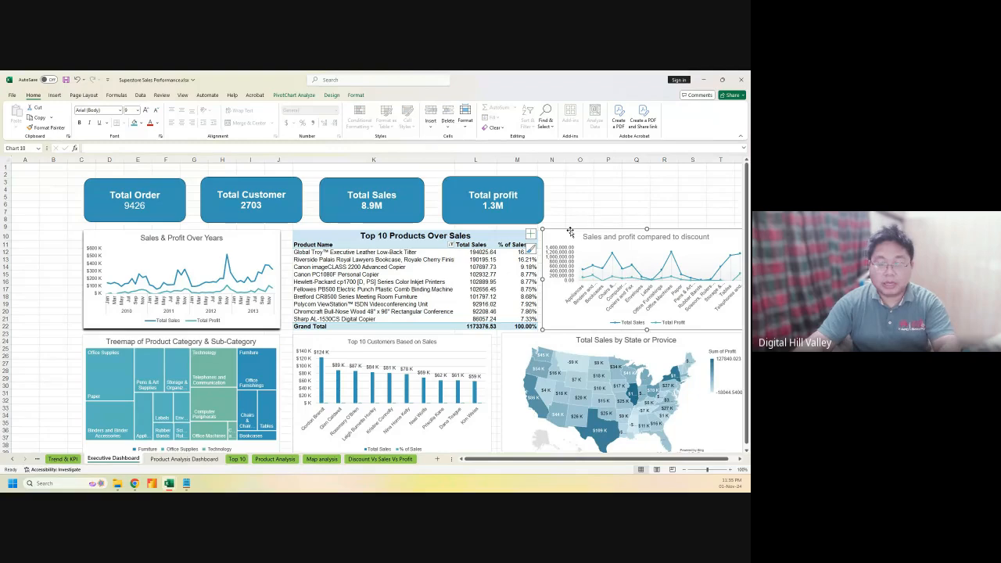
Move the discount line chart from the Executive Dashboard onto the Product Analysis Dashboard near E14
{"action": "key", "text": "Delete"}
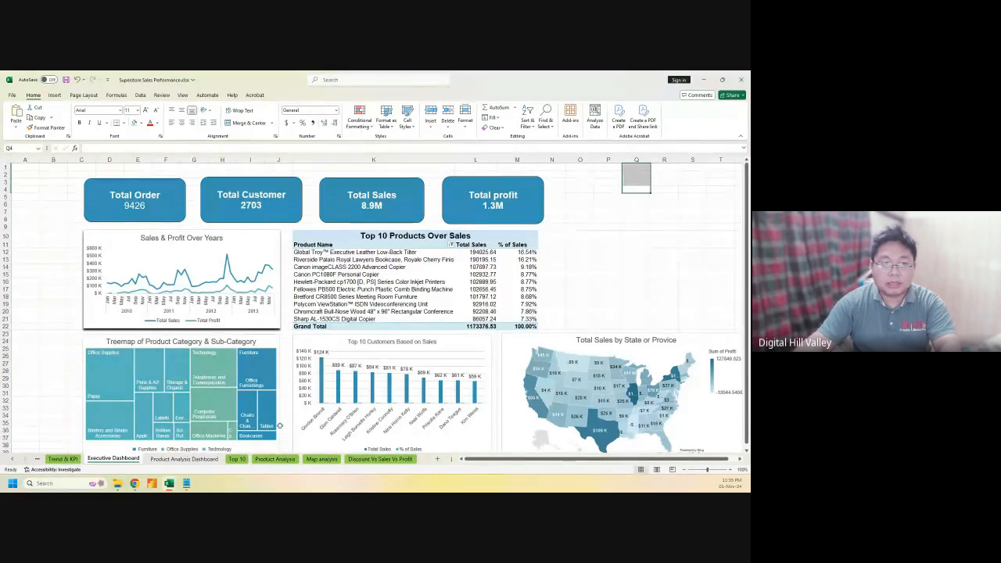
{"action": "left_click", "coordinate": [184, 459]}
{"action": "left_click", "coordinate": [128, 263]}
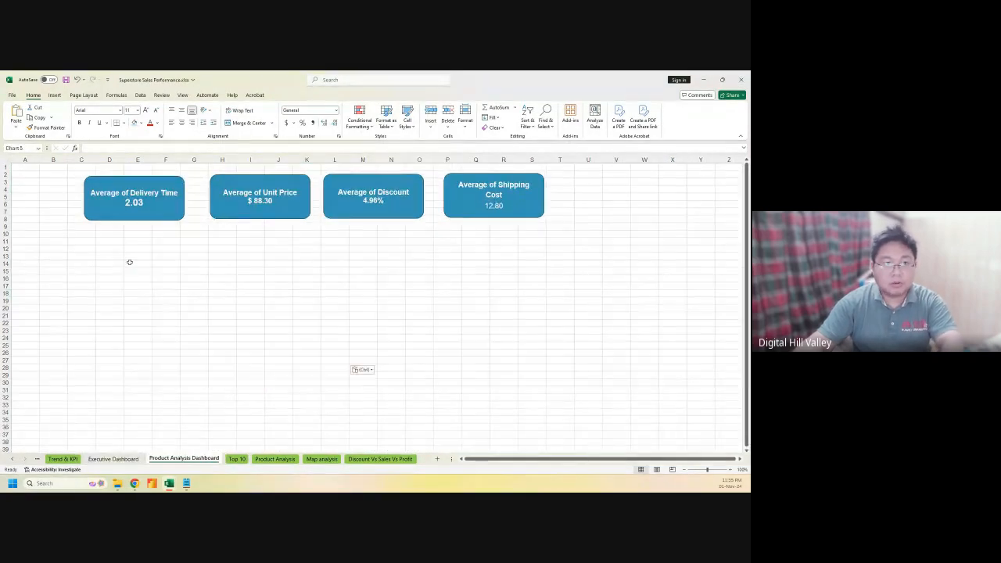
{"action": "key", "text": "ctrl+v"}
{"action": "left_click_drag", "start_coordinate": [157, 266], "coordinate": [120, 234]}
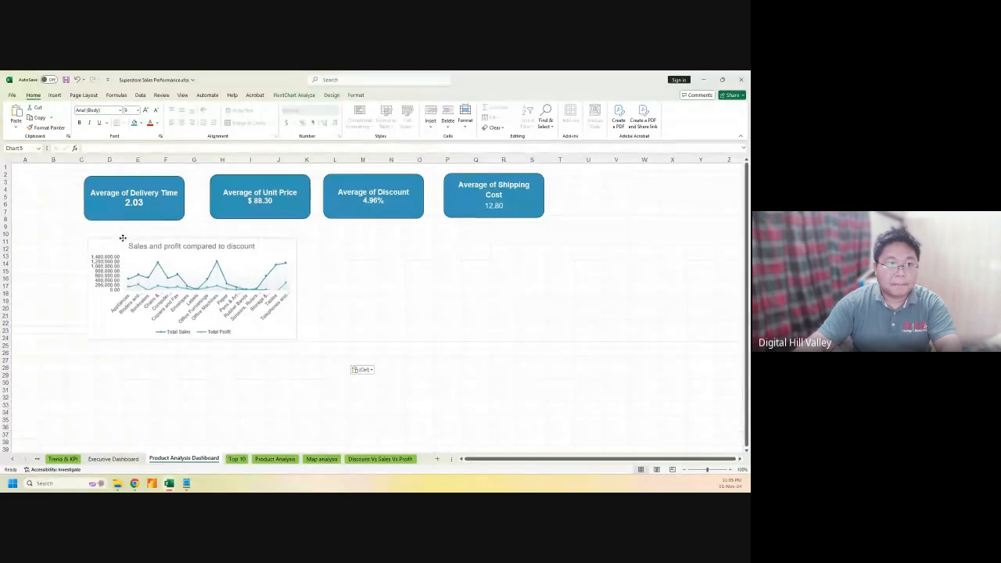
Move the treemap onto the Product Analysis Dashboard, placing it beside the line chart
{"action": "left_click", "coordinate": [113, 459]}
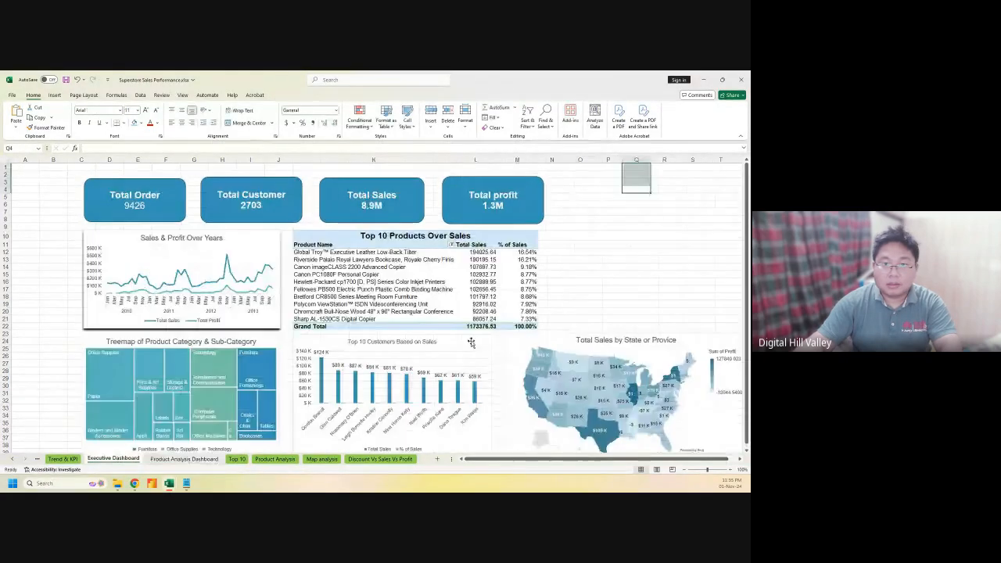
{"action": "scroll", "coordinate": [469, 341], "scroll_direction": "down", "scroll_amount": 2}
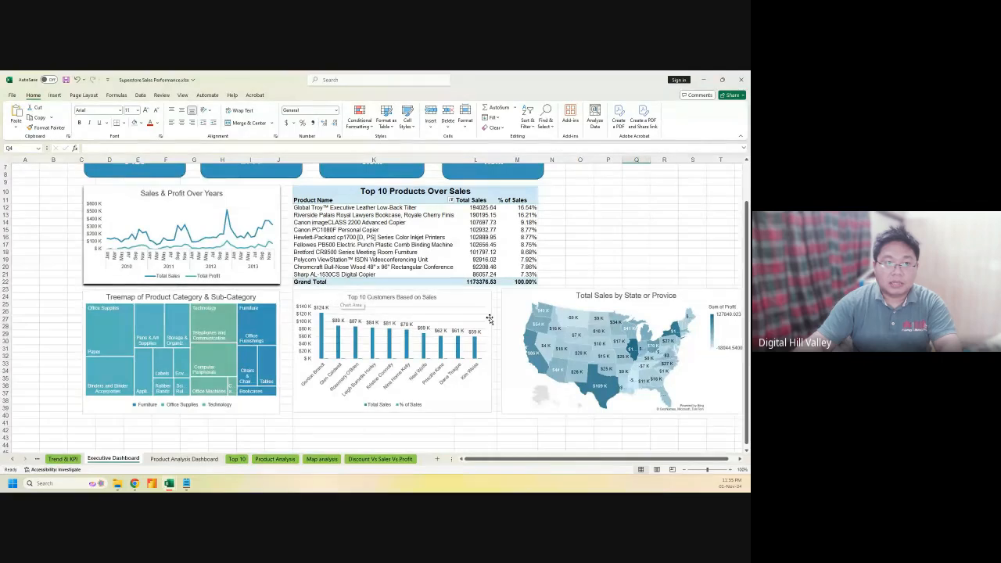
{"action": "left_click", "coordinate": [94, 296]}
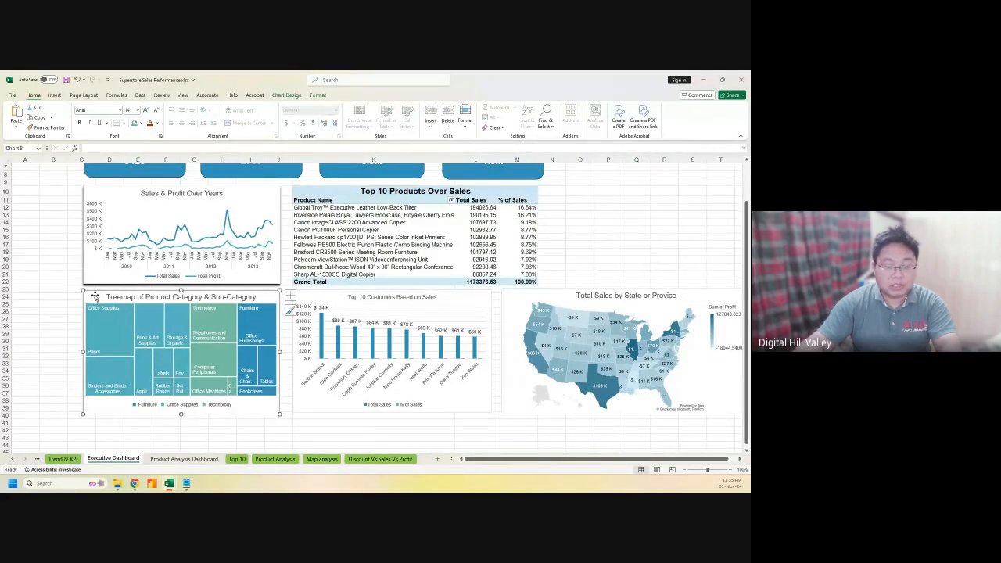
{"action": "key", "text": "Delete"}
{"action": "left_click", "coordinate": [184, 458]}
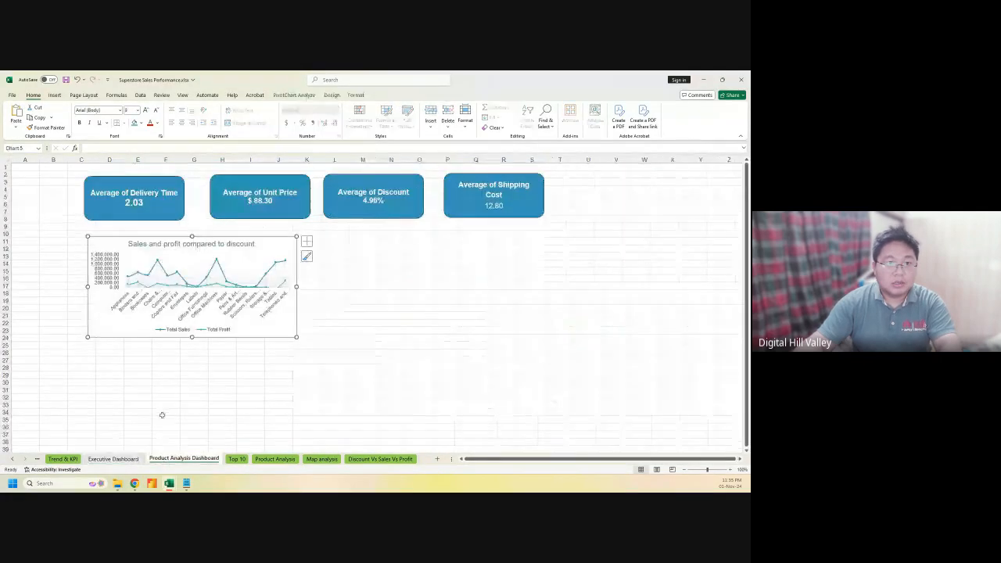
{"action": "left_click", "coordinate": [324, 378]}
{"action": "key", "text": "ctrl+v"}
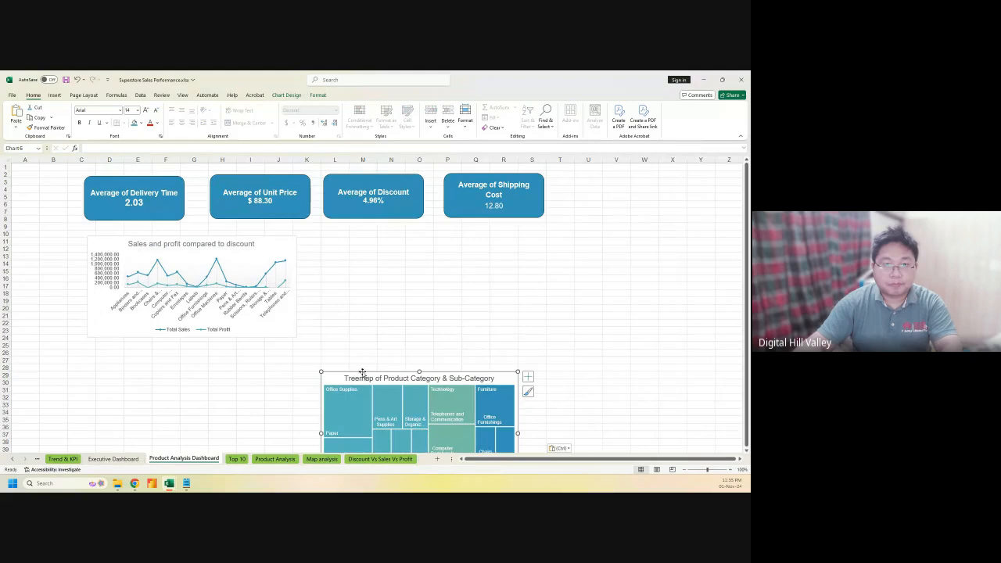
{"action": "left_click_drag", "start_coordinate": [352, 378], "coordinate": [338, 230]}
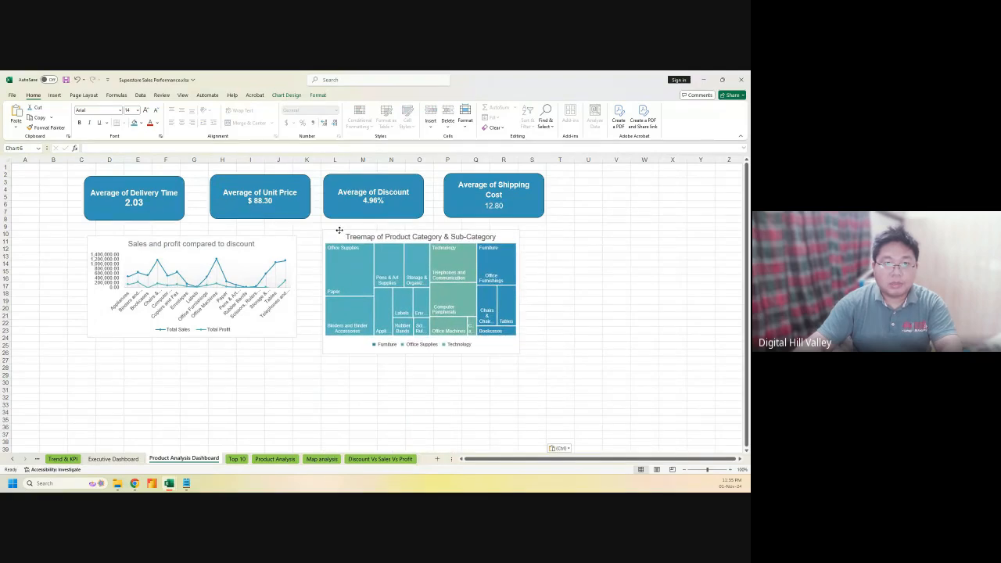
{"action": "left_click", "coordinate": [121, 458]}
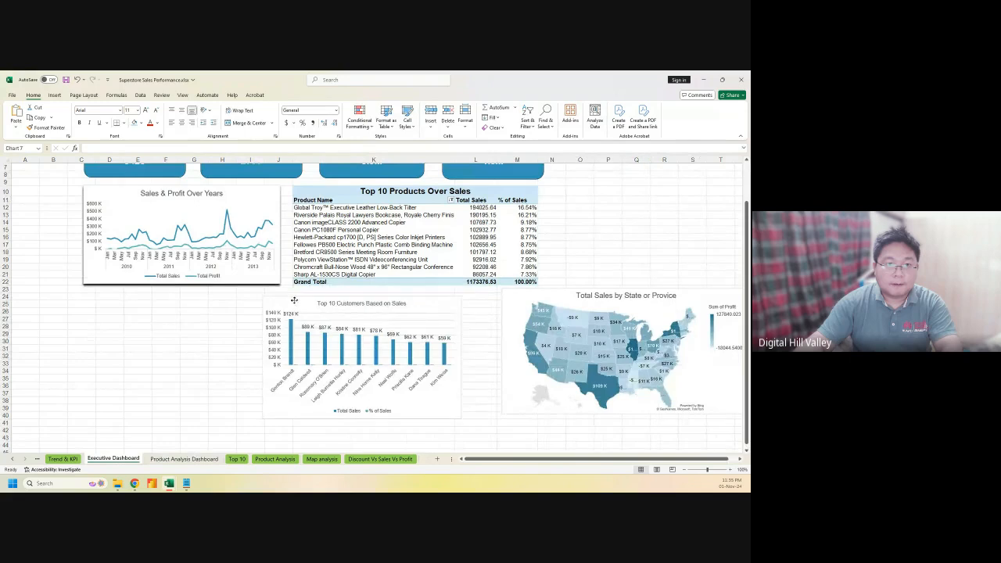
Place Top 10 Customers under the line chart and the state map under the top-10 table, aligned
{"action": "left_click_drag", "start_coordinate": [294, 300], "coordinate": [112, 298]}
{"action": "left_click_drag", "start_coordinate": [520, 300], "coordinate": [317, 297]}
{"action": "left_click", "coordinate": [616, 349]}
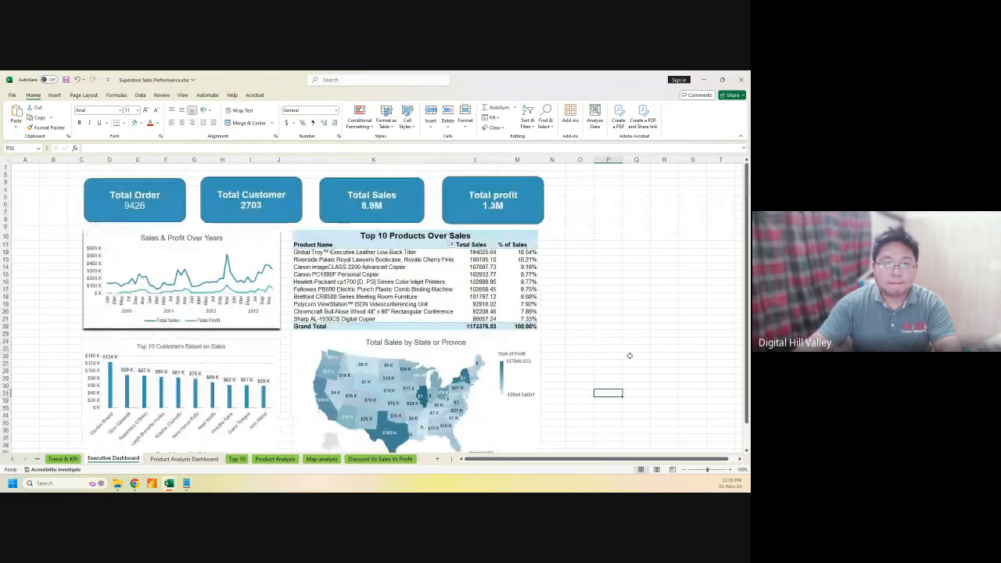
{"action": "scroll", "coordinate": [617, 349], "scroll_direction": "up", "scroll_amount": 2}
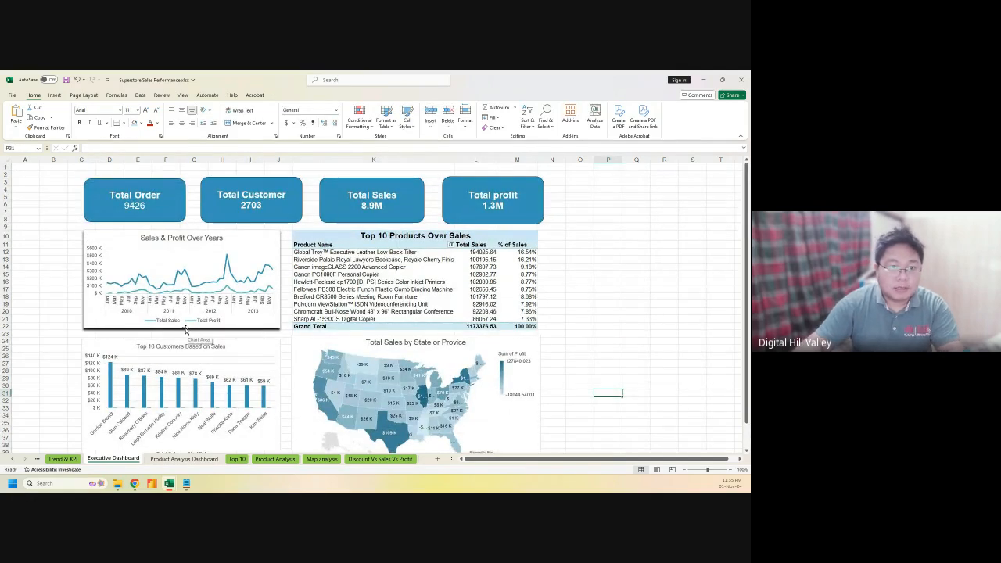
{"action": "left_click_drag", "start_coordinate": [115, 343], "coordinate": [115, 338]}
{"action": "left_click_drag", "start_coordinate": [319, 337], "coordinate": [319, 339]}
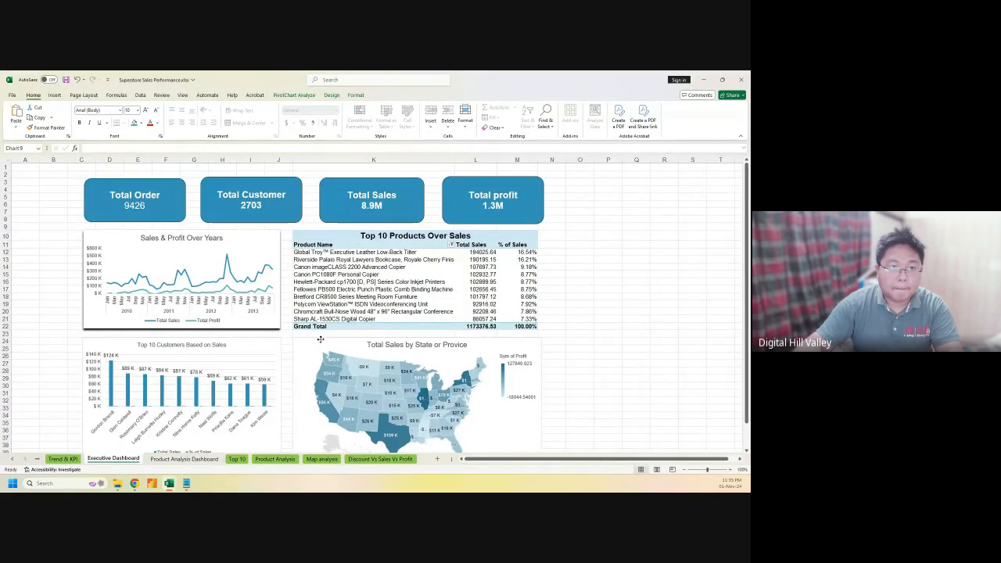
{"action": "left_click", "coordinate": [656, 311]}
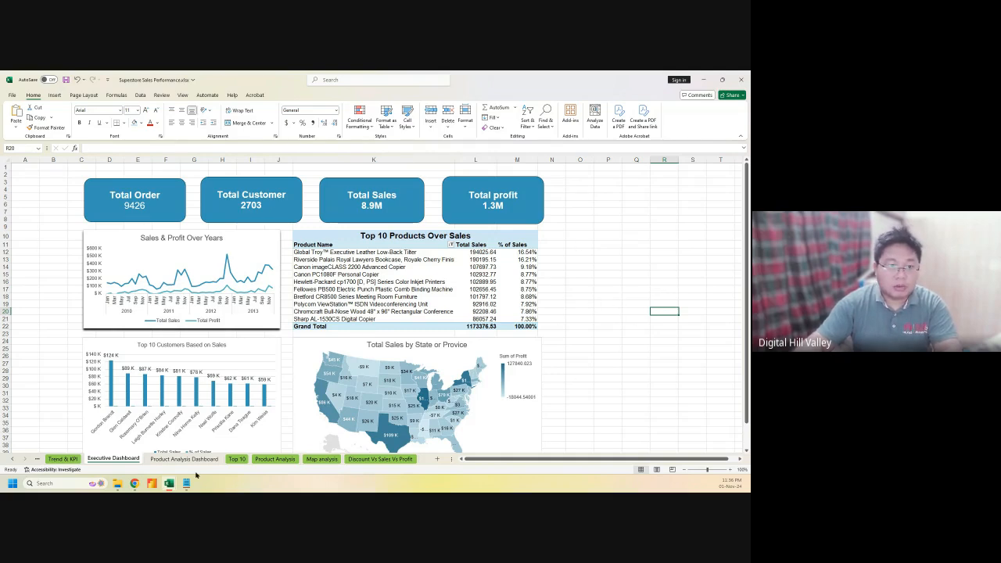
Move the Order by Product Category donut onto the dashboard below the line chart and narrow it
{"action": "left_click", "coordinate": [236, 459]}
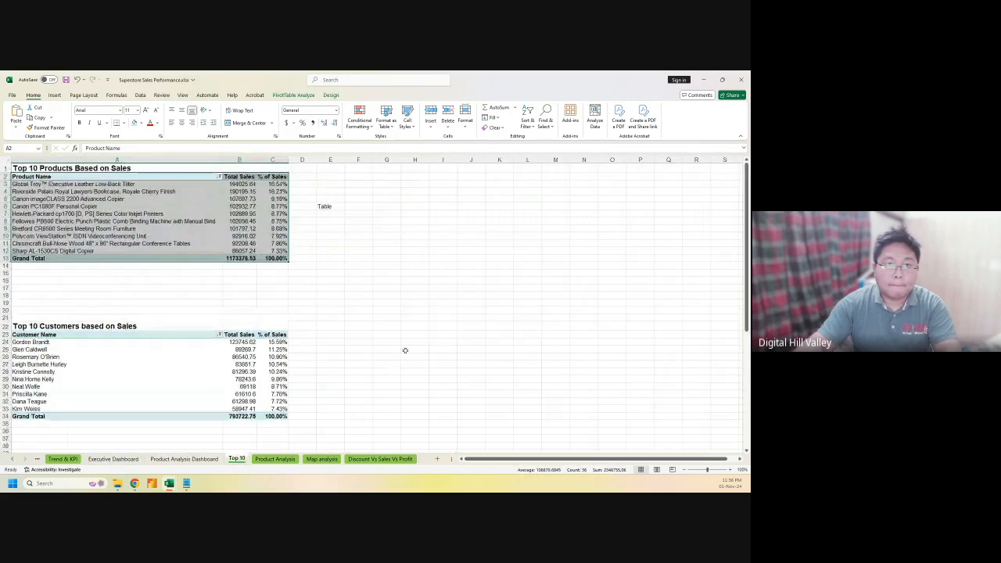
{"action": "left_click", "coordinate": [275, 459]}
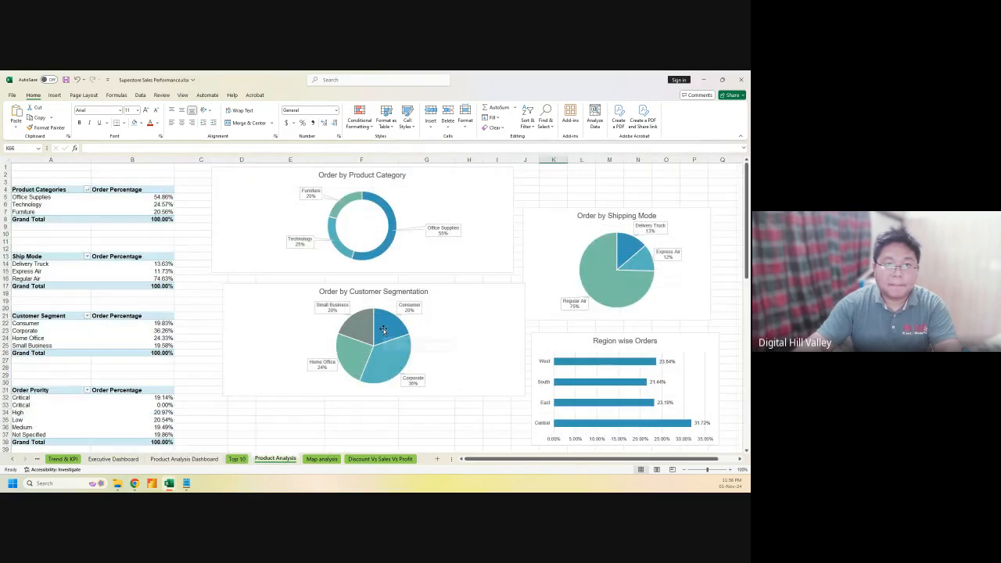
{"action": "left_click", "coordinate": [276, 169]}
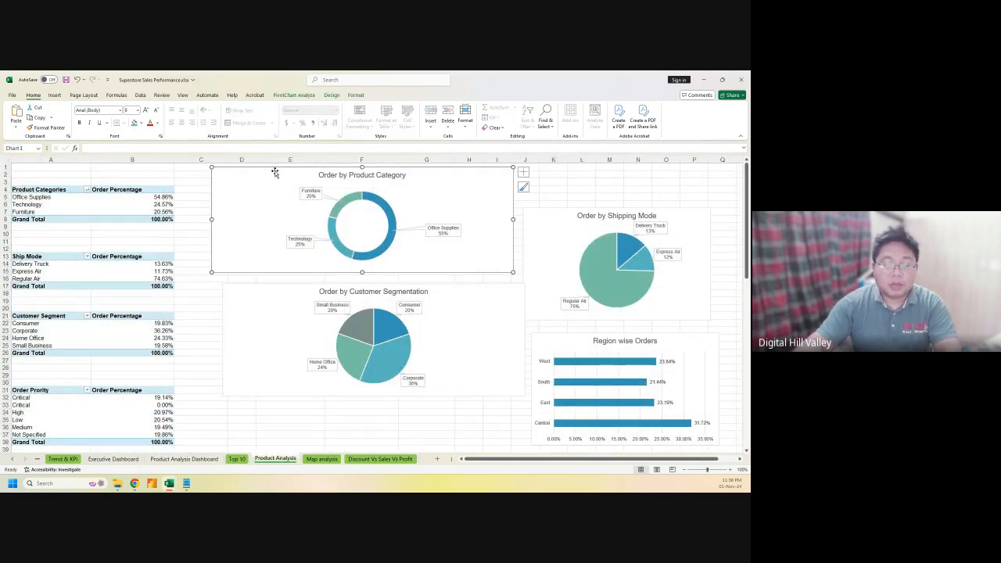
{"action": "left_click", "coordinate": [523, 172]}
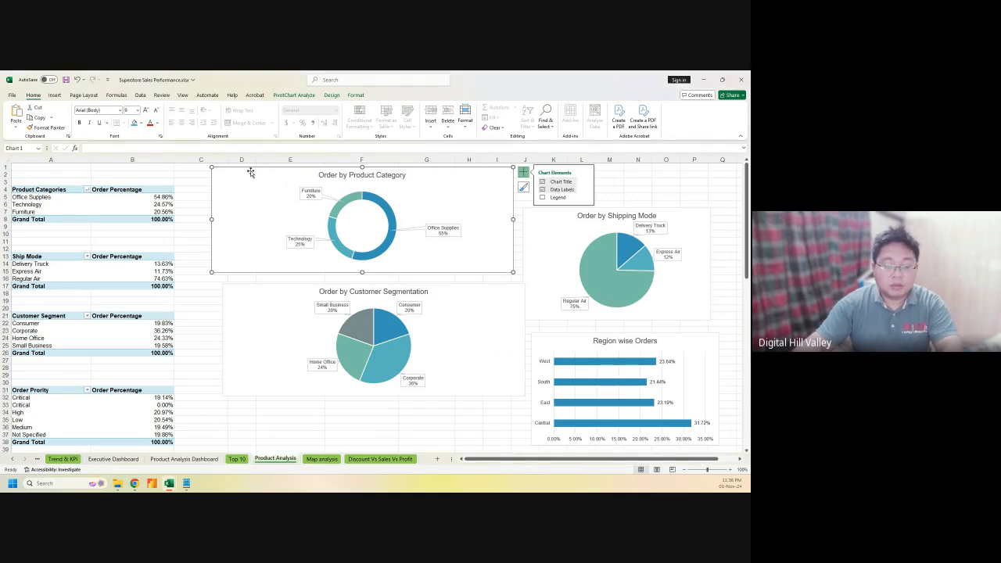
{"action": "key", "text": "Delete"}
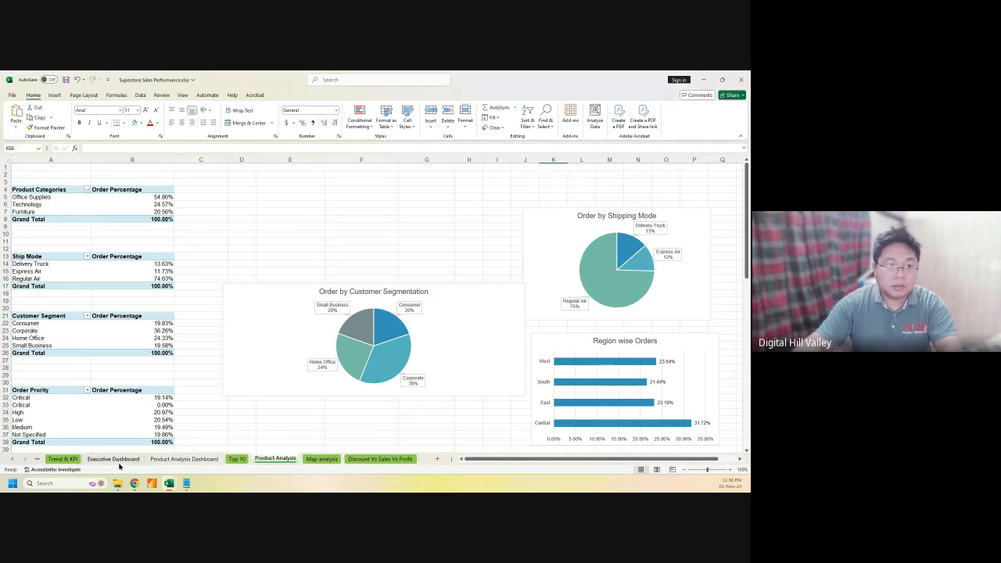
{"action": "left_click", "coordinate": [163, 461]}
{"action": "left_click", "coordinate": [585, 303]}
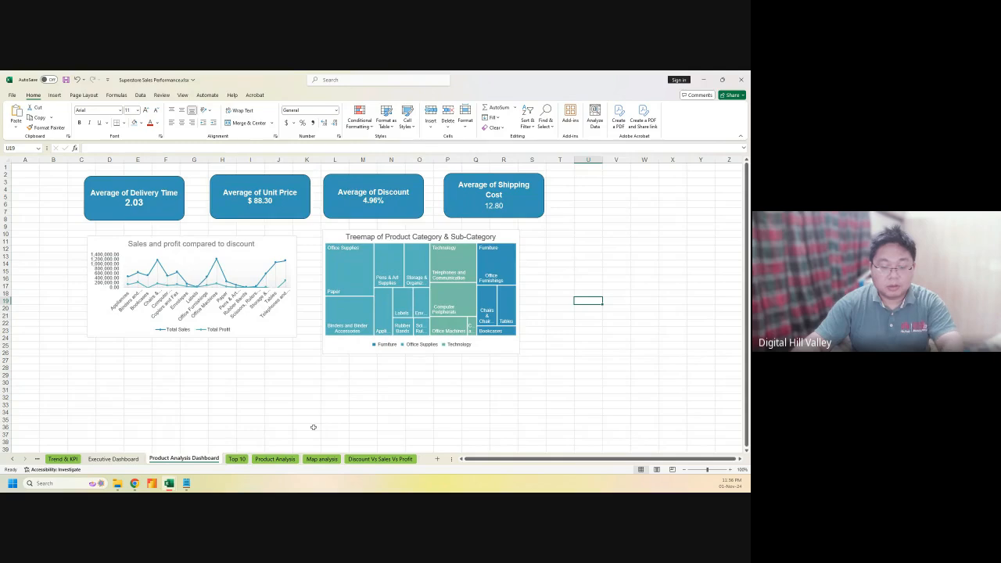
{"action": "key", "text": "ctrl+v"}
{"action": "left_click_drag", "start_coordinate": [618, 303], "coordinate": [133, 349]}
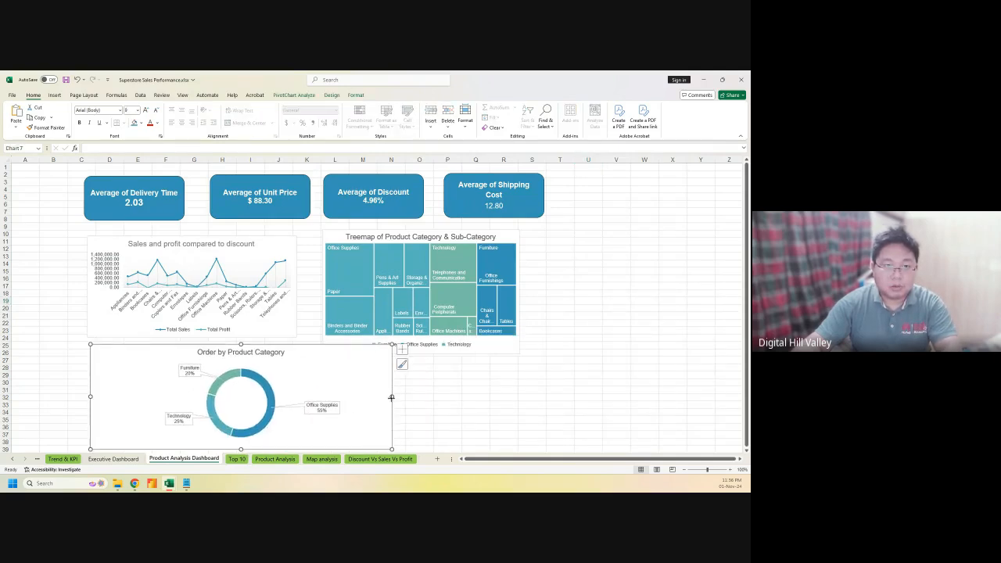
{"action": "left_click_drag", "start_coordinate": [391, 397], "coordinate": [247, 397]}
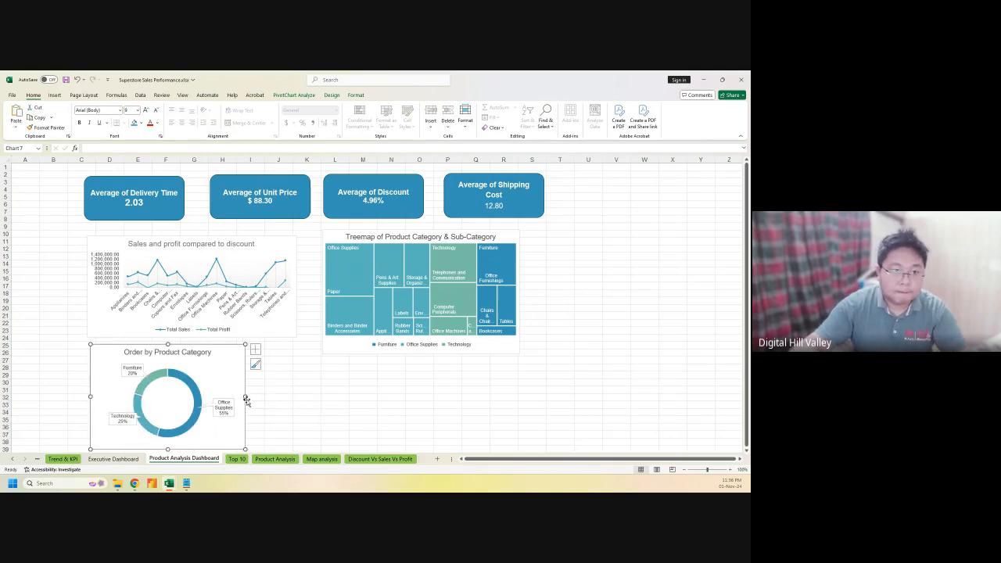
{"action": "left_click_drag", "start_coordinate": [245, 397], "coordinate": [222, 397]}
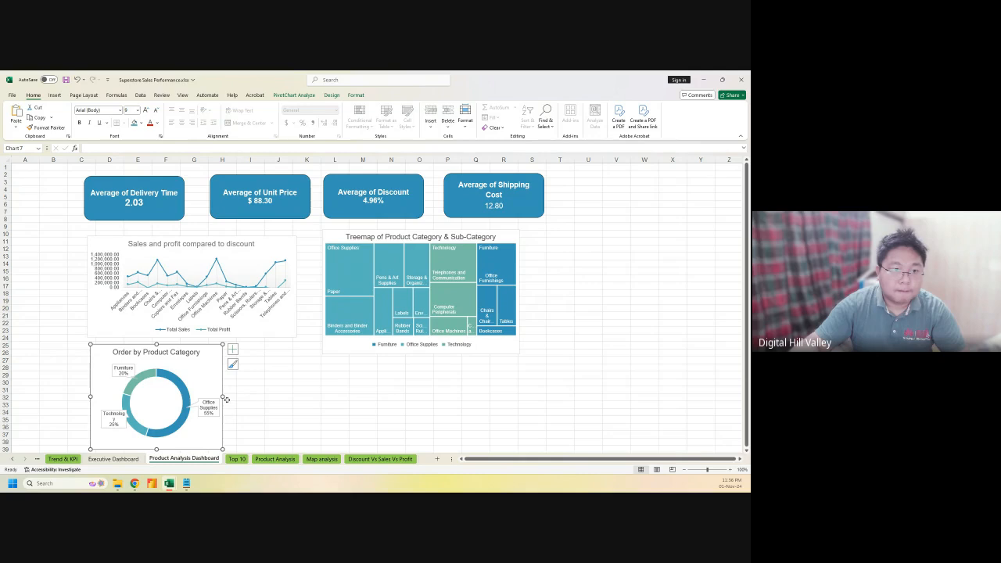
{"action": "left_click", "coordinate": [250, 420]}
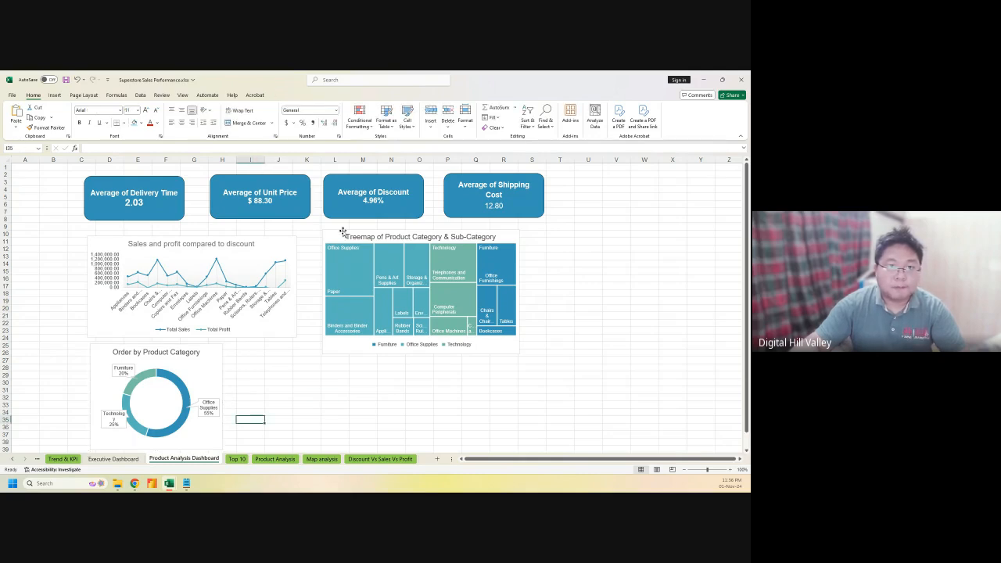
Widen the treemap and line chart and raise both so their tops align
{"action": "left_click_drag", "start_coordinate": [338, 236], "coordinate": [343, 228]}
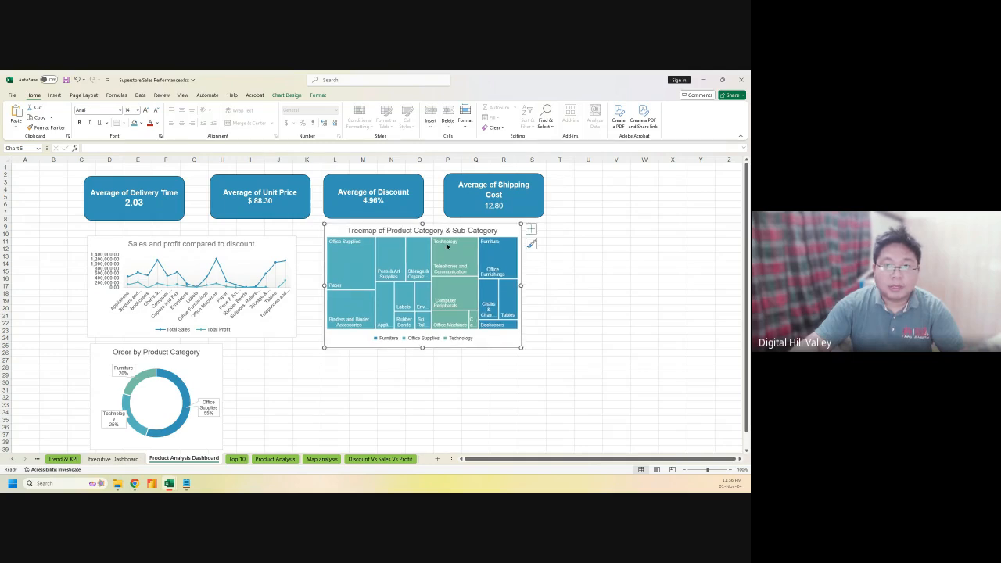
{"action": "left_click_drag", "start_coordinate": [521, 286], "coordinate": [546, 285]}
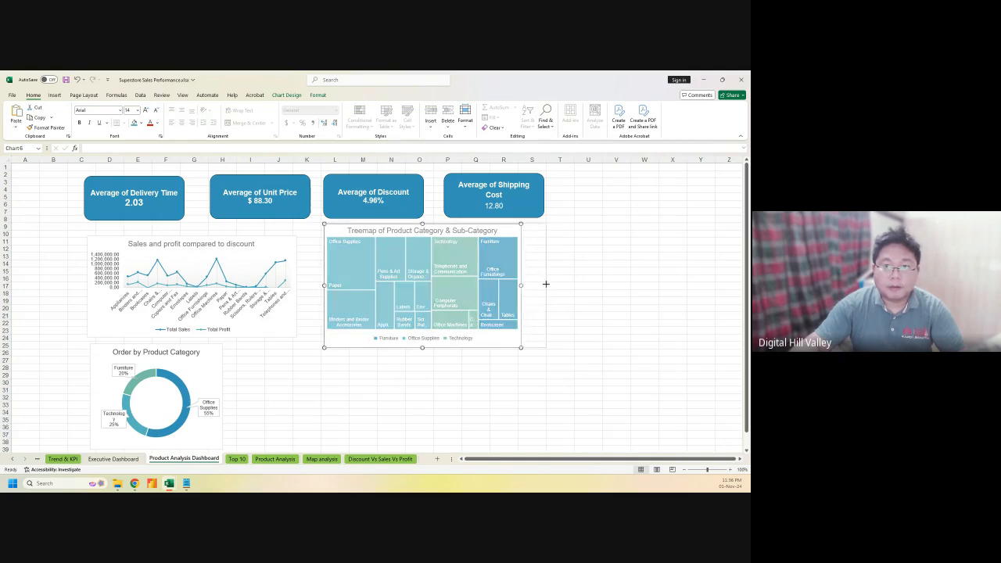
{"action": "left_click", "coordinate": [296, 289]}
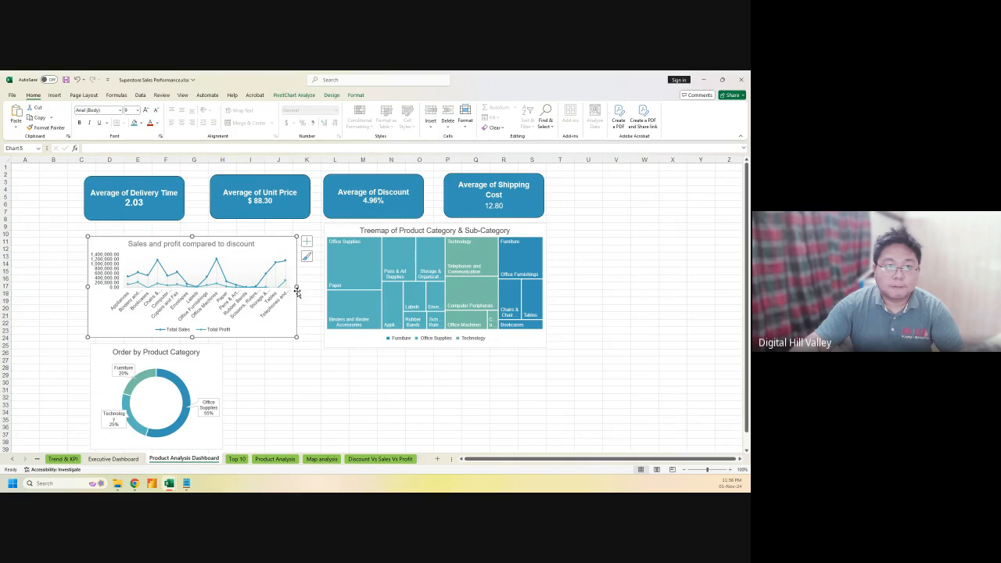
{"action": "left_click_drag", "start_coordinate": [297, 287], "coordinate": [312, 287]}
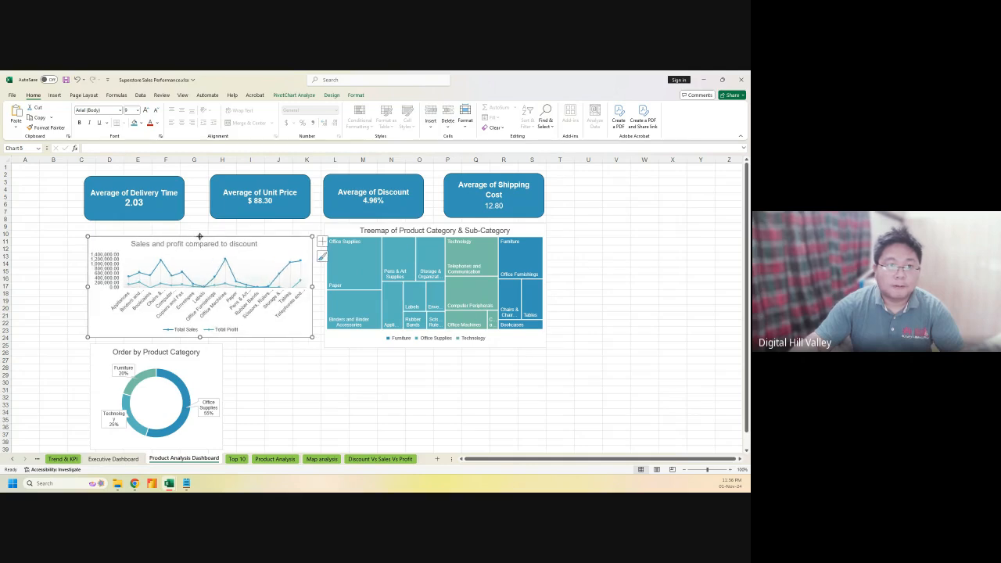
{"action": "left_click_drag", "start_coordinate": [200, 236], "coordinate": [202, 223]}
{"action": "left_click", "coordinate": [436, 227]}
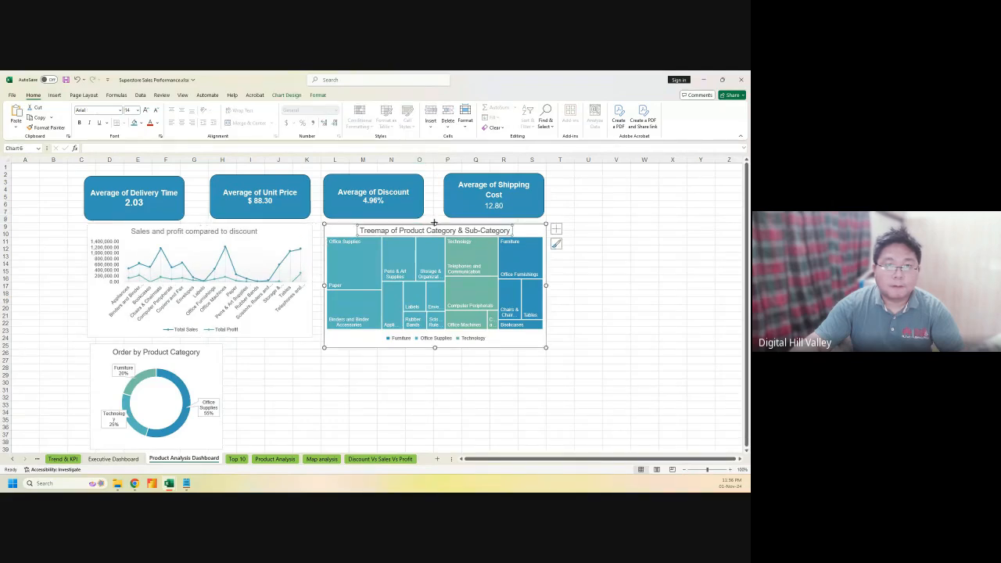
{"action": "left_click_drag", "start_coordinate": [434, 224], "coordinate": [434, 223]}
{"action": "left_click", "coordinate": [365, 421]}
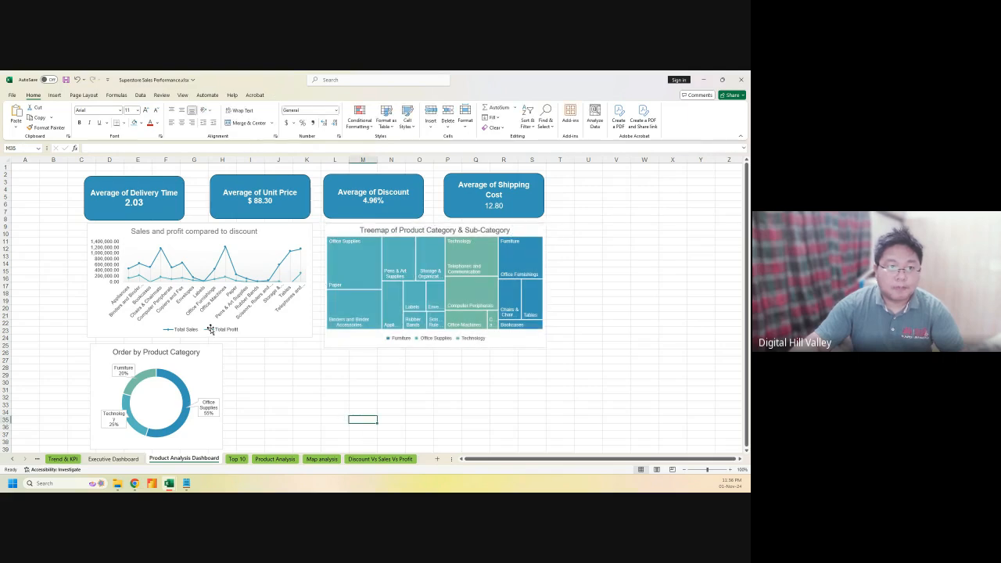
Make the line chart taller and nudge the donut chart up slightly
{"action": "left_click", "coordinate": [219, 339]}
{"action": "left_click_drag", "start_coordinate": [199, 337], "coordinate": [155, 353]}
{"action": "left_click", "coordinate": [167, 347]}
{"action": "left_click", "coordinate": [182, 360]}
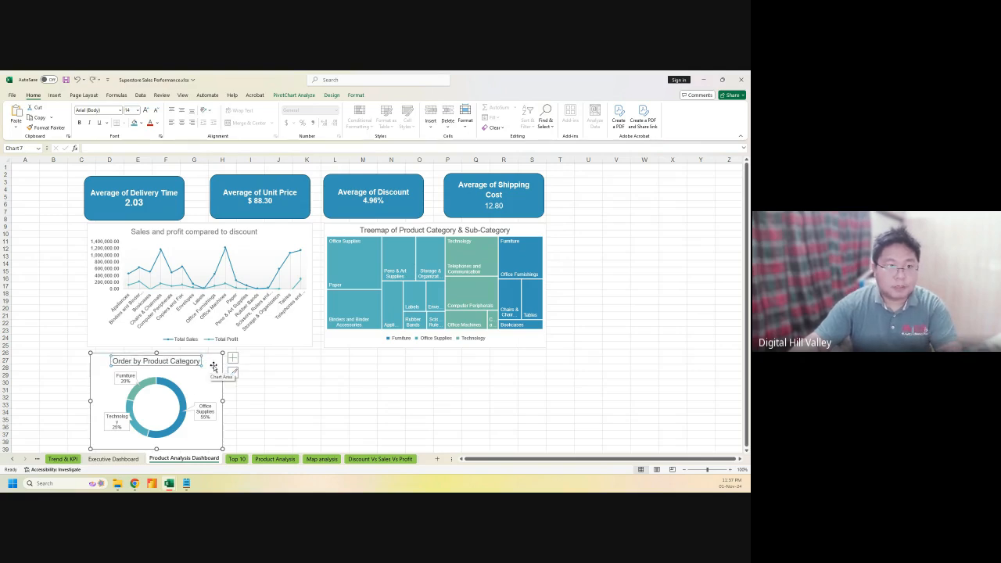
{"action": "left_click_drag", "start_coordinate": [212, 360], "coordinate": [205, 356]}
{"action": "left_click", "coordinate": [278, 381]}
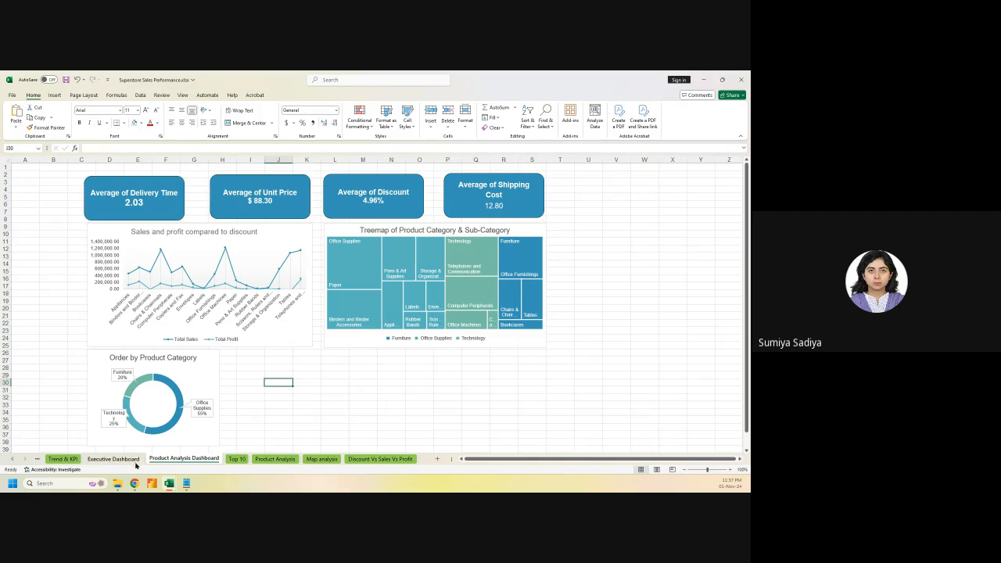
Flip through the Trend & KPI and Executive Dashboard sheets, ending on Product Analysis
{"action": "left_click", "coordinate": [69, 458]}
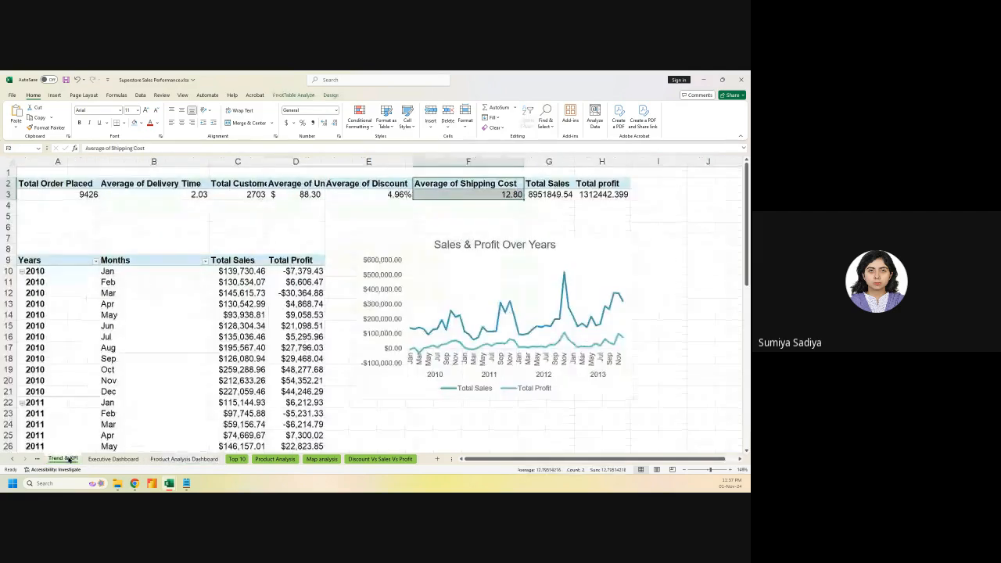
{"action": "left_click", "coordinate": [117, 459]}
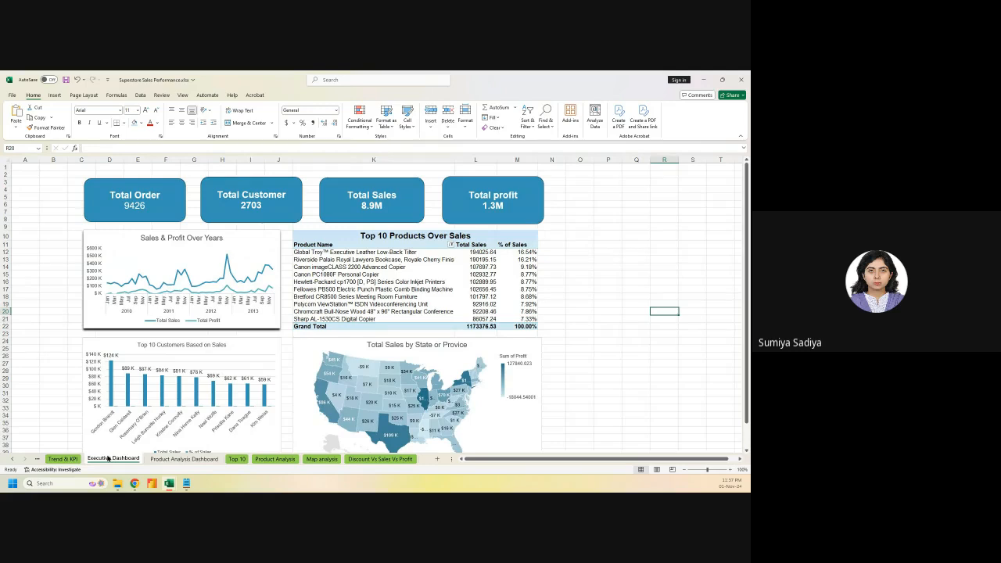
{"action": "left_click", "coordinate": [65, 459]}
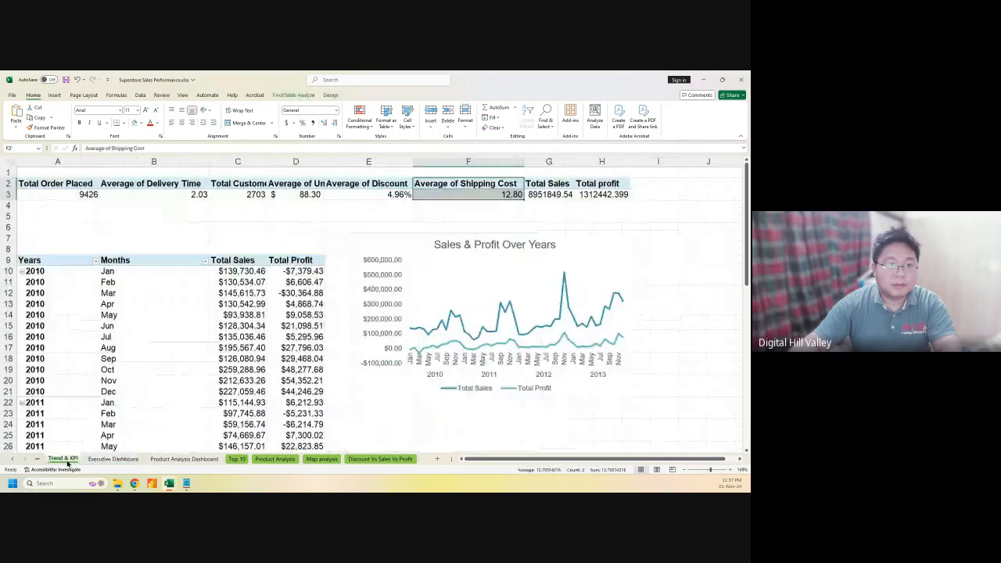
{"action": "left_click", "coordinate": [274, 459]}
Move the Order by Customer Segmentation chart from Product Analysis to the Executive Dashboard beside the Top 10 table
{"action": "left_click", "coordinate": [295, 293]}
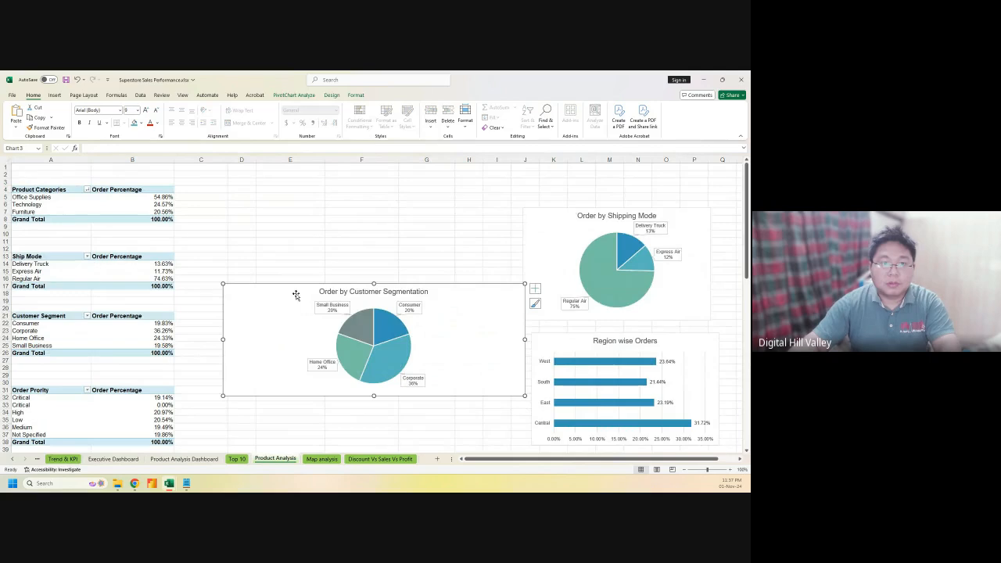
{"action": "key", "text": "Delete"}
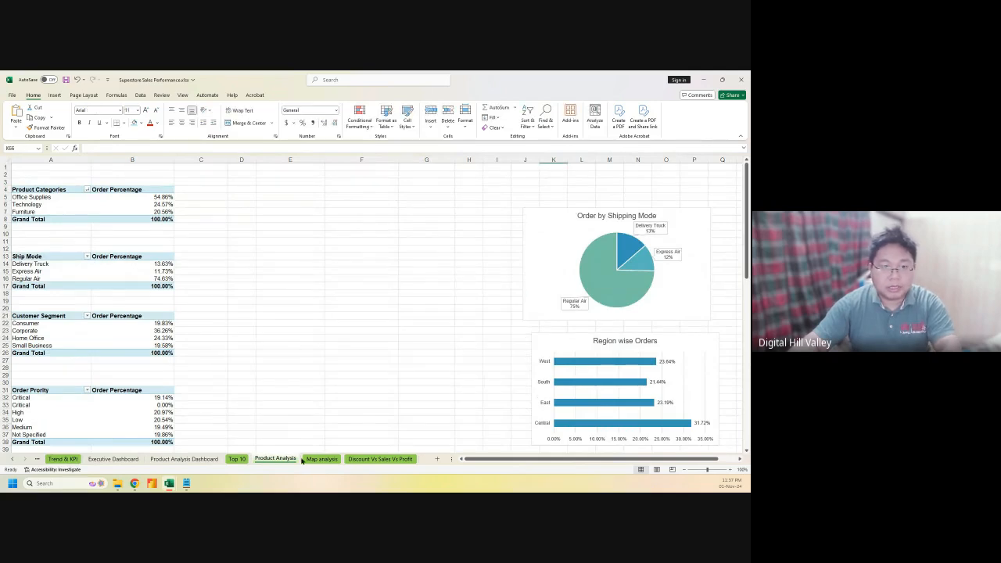
{"action": "left_click", "coordinate": [113, 459]}
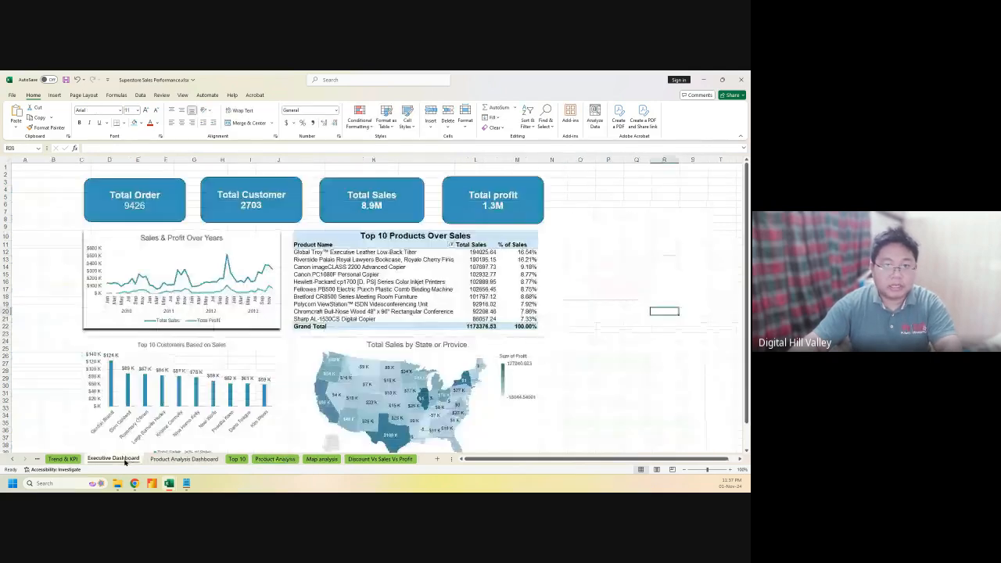
{"action": "left_click", "coordinate": [608, 272]}
{"action": "key", "text": "ctrl+v"}
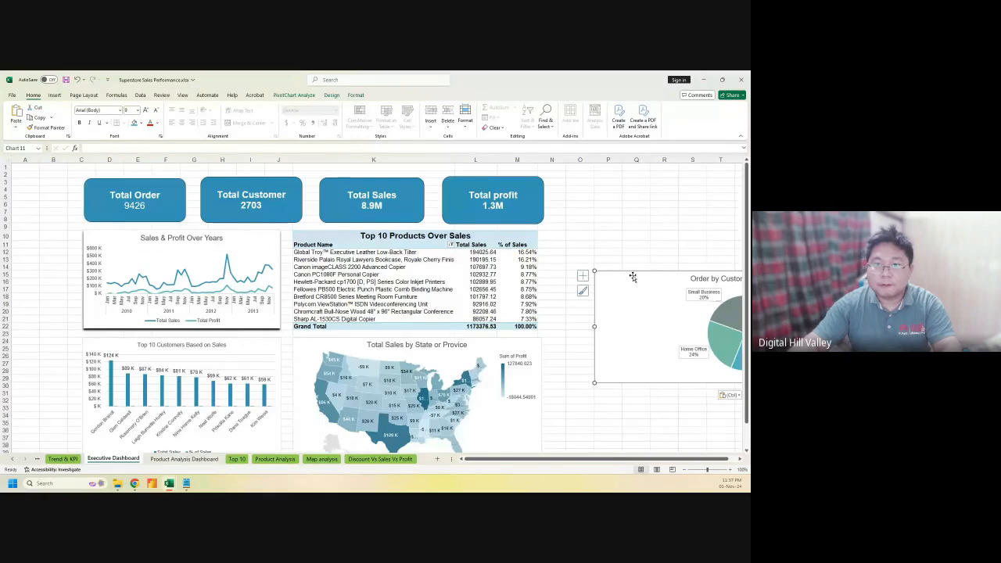
{"action": "left_click_drag", "start_coordinate": [613, 274], "coordinate": [513, 283]}
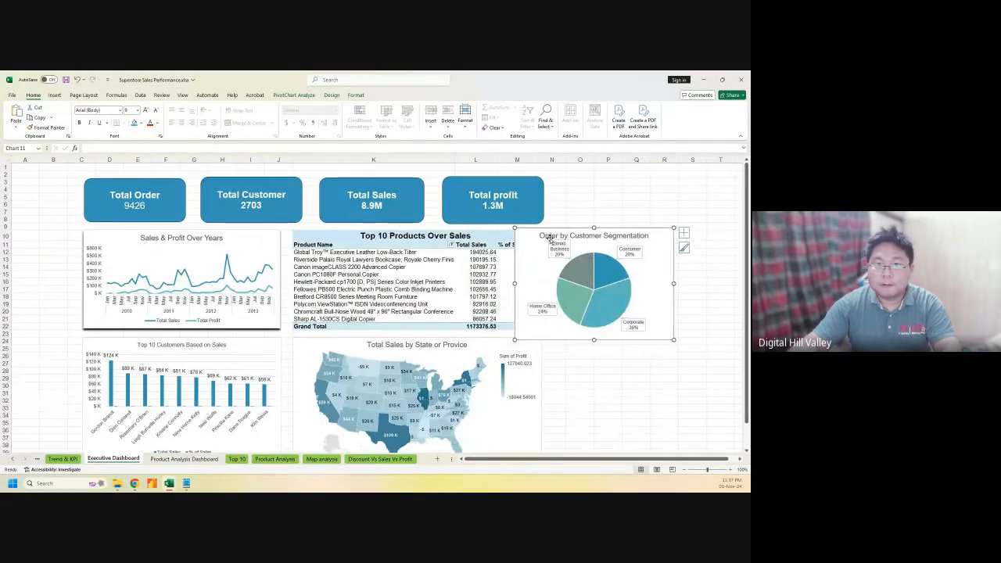
Reposition the Customer Segmentation pie beside the table, making it wider and slightly shorter
{"action": "left_click_drag", "start_coordinate": [529, 236], "coordinate": [558, 237]}
{"action": "left_click_drag", "start_coordinate": [703, 285], "coordinate": [685, 286]}
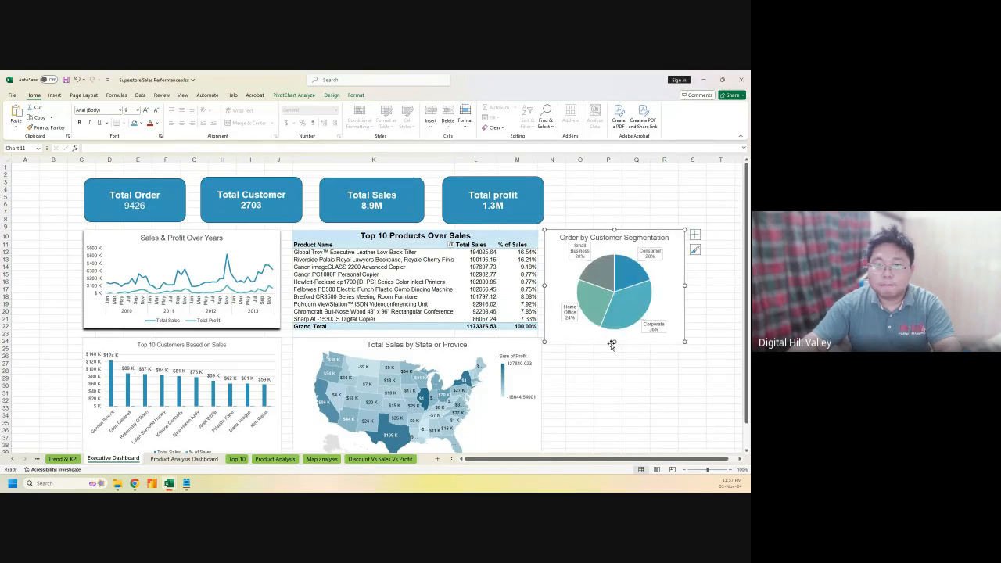
{"action": "left_click_drag", "start_coordinate": [614, 341], "coordinate": [614, 329]}
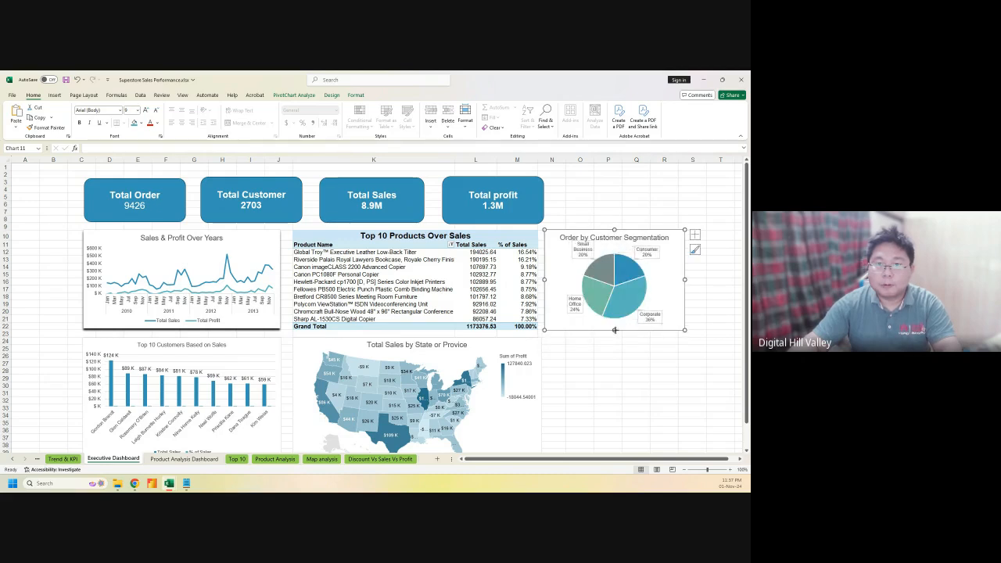
{"action": "left_click_drag", "start_coordinate": [614, 330], "coordinate": [615, 345]}
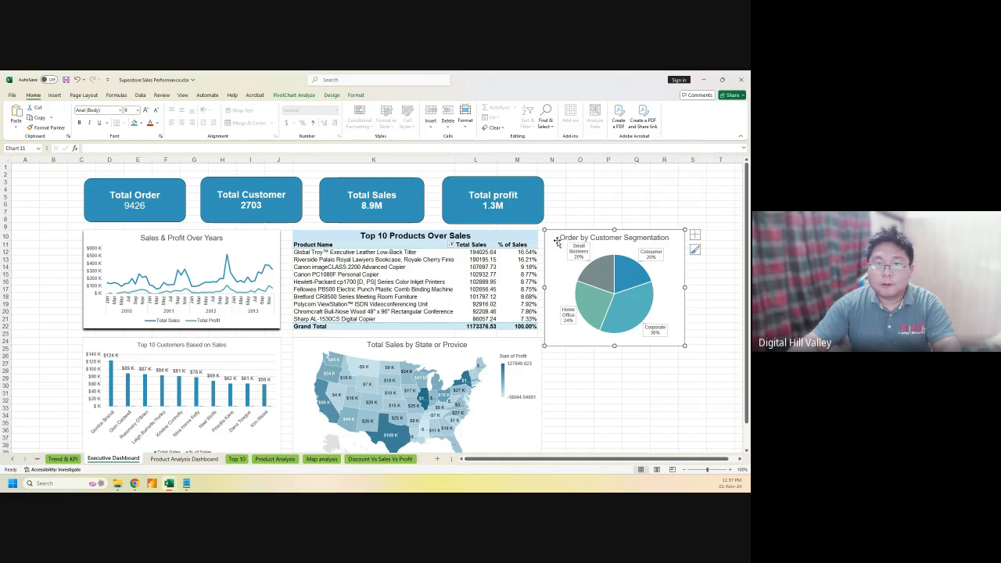
{"action": "left_click_drag", "start_coordinate": [557, 242], "coordinate": [570, 187]}
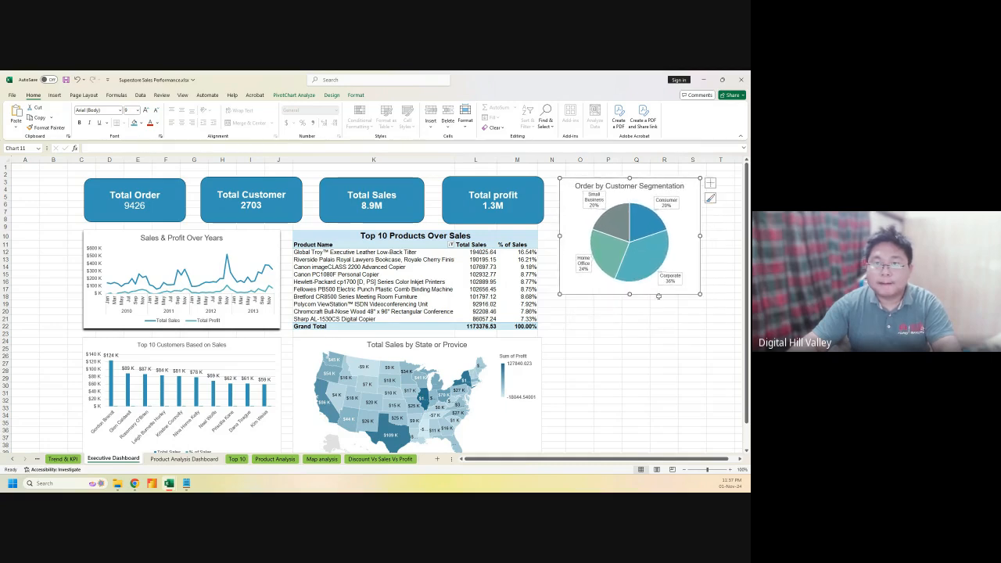
{"action": "left_click_drag", "start_coordinate": [573, 225], "coordinate": [563, 236]}
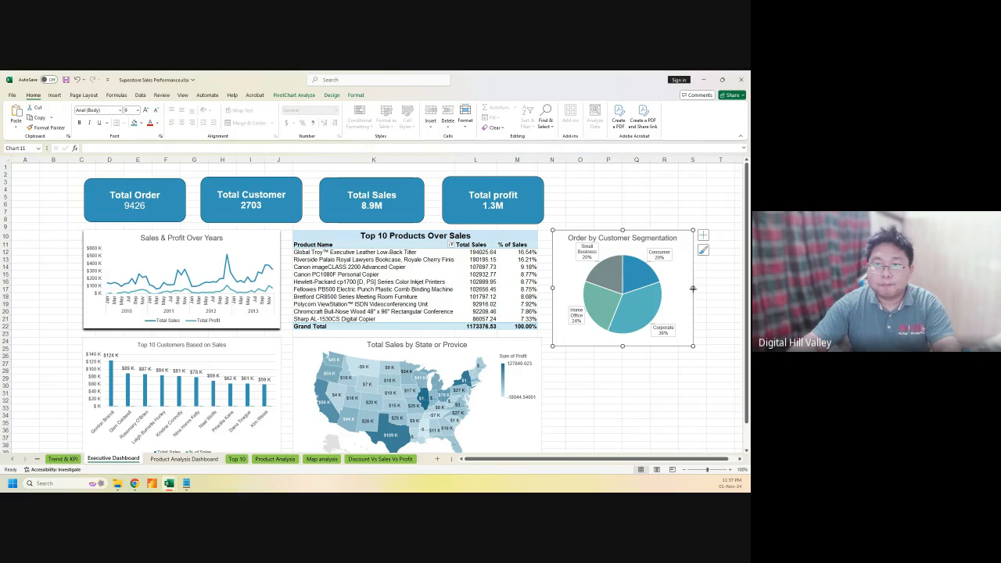
{"action": "left_click_drag", "start_coordinate": [692, 289], "coordinate": [719, 288]}
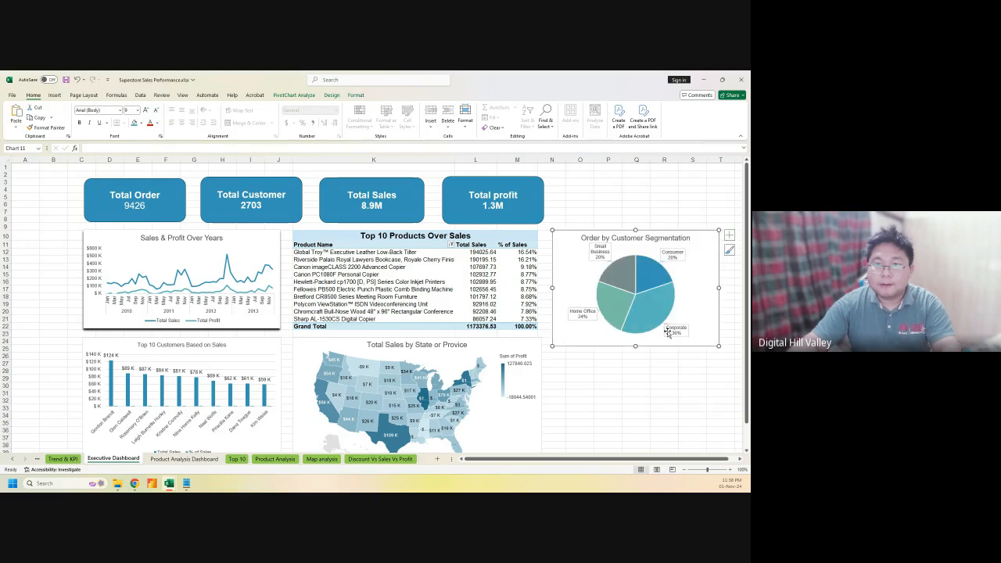
{"action": "left_click_drag", "start_coordinate": [635, 345], "coordinate": [635, 336]}
{"action": "left_click", "coordinate": [636, 369]}
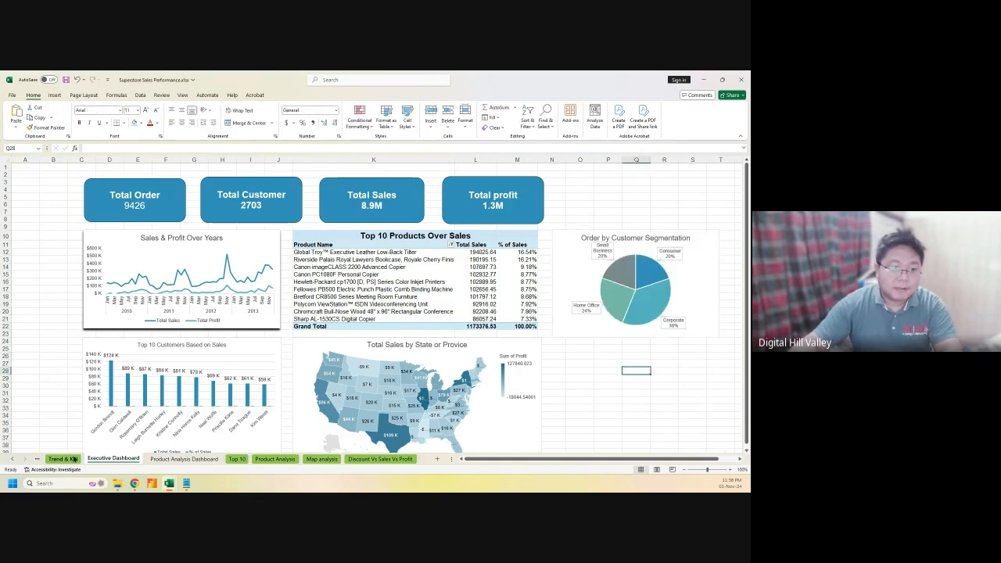
Move the Order by Shipping Mode pie from Product Analysis to the Executive Dashboard at P27
{"action": "left_click", "coordinate": [314, 461]}
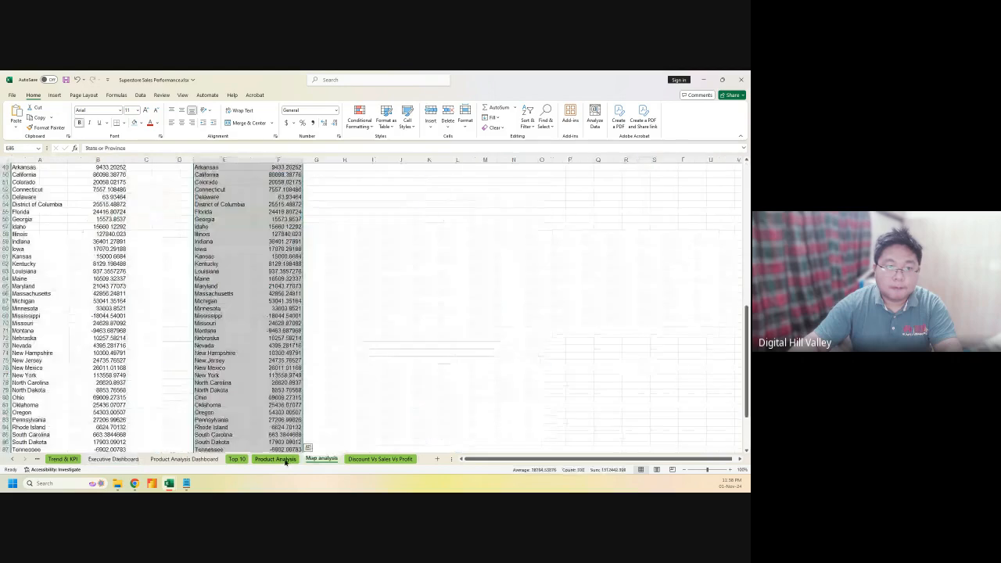
{"action": "left_click", "coordinate": [275, 458]}
{"action": "left_click", "coordinate": [557, 213]}
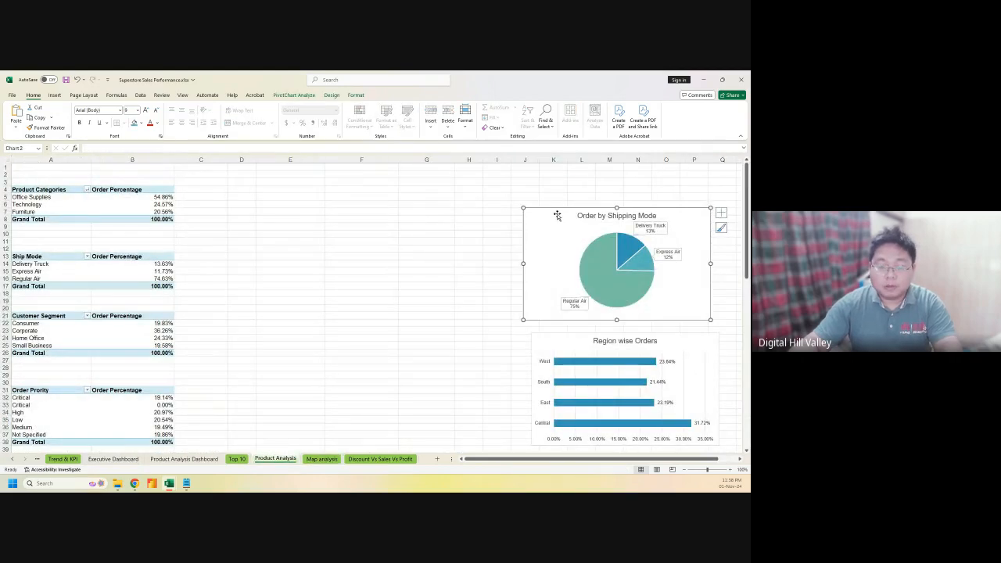
{"action": "key", "text": "ctrl+x"}
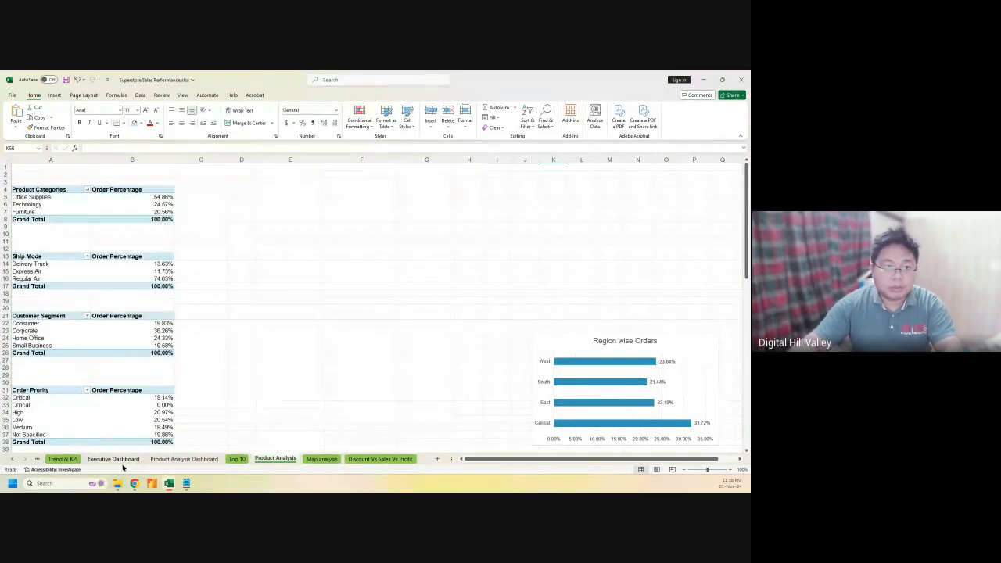
{"action": "left_click", "coordinate": [113, 459]}
{"action": "left_click", "coordinate": [608, 363]}
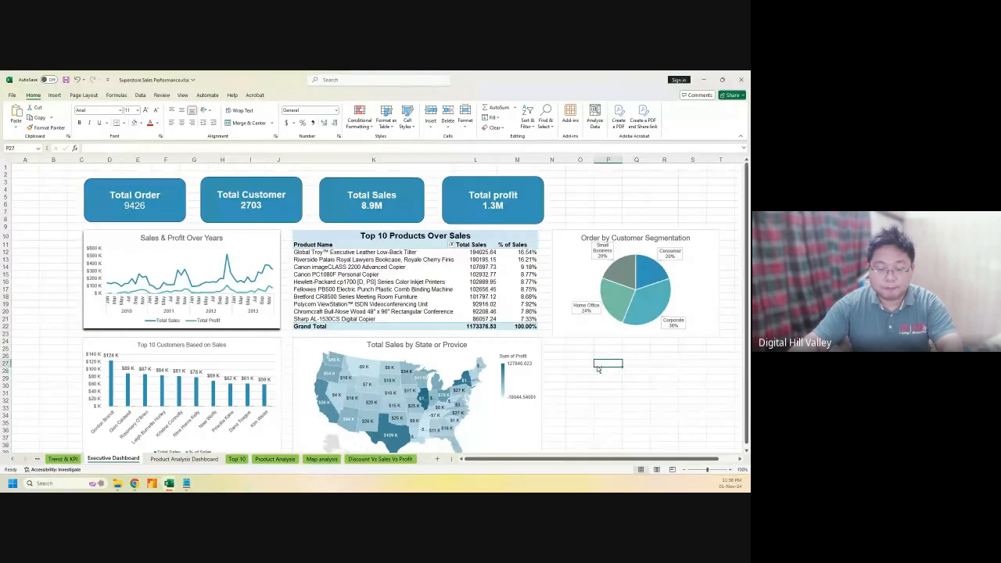
{"action": "key", "text": "ctrl+v"}
{"action": "left_click_drag", "start_coordinate": [618, 365], "coordinate": [492, 336]}
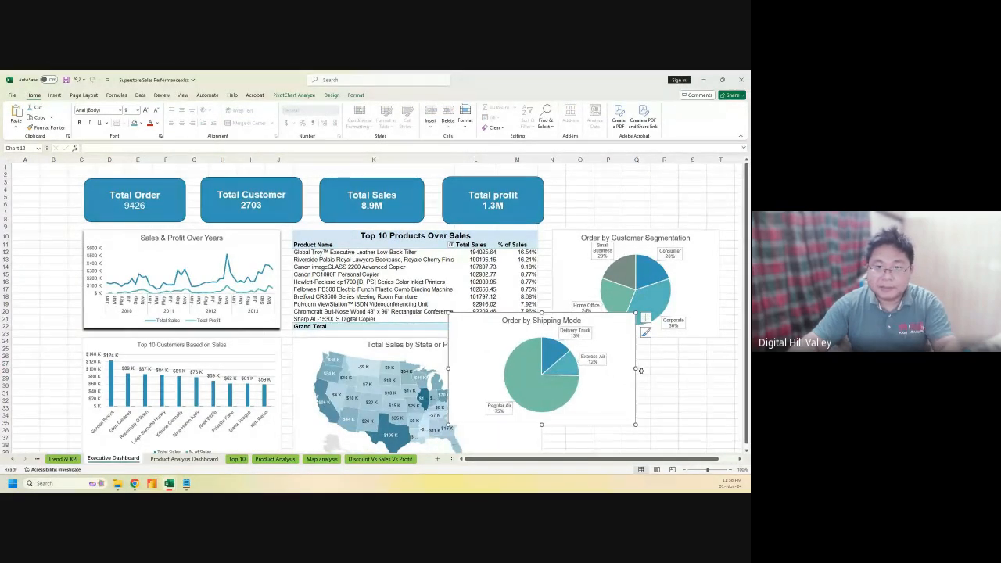
Resize the Shipping Mode pie and position it in the right-hand column near the segmentation pie
{"action": "left_click_drag", "start_coordinate": [637, 369], "coordinate": [582, 367]}
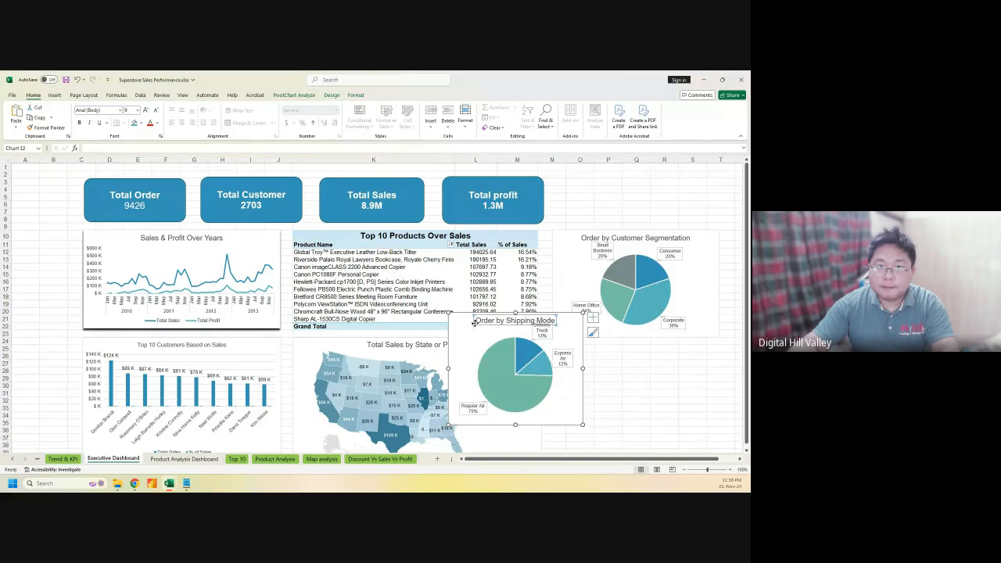
{"action": "left_click", "coordinate": [475, 322]}
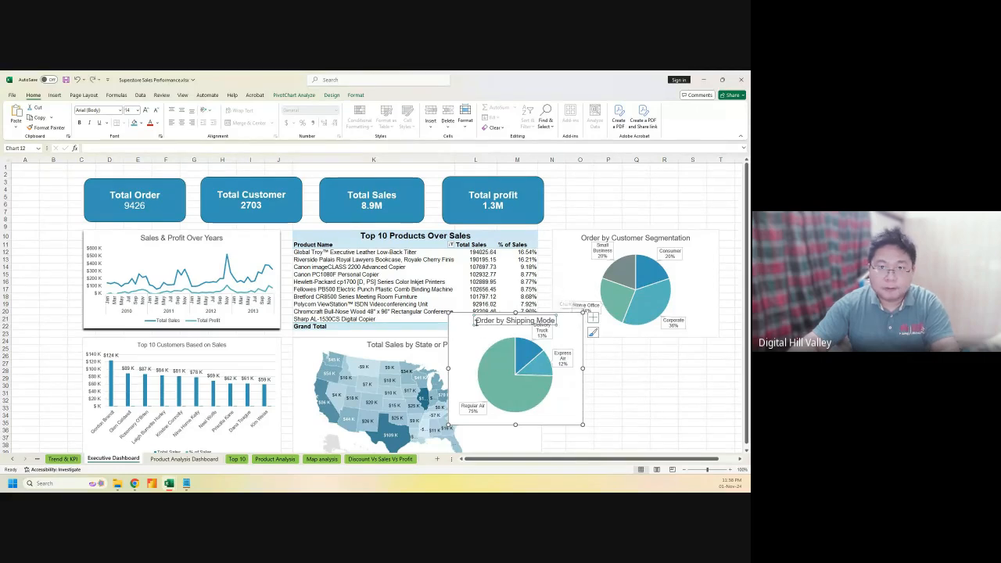
{"action": "left_click_drag", "start_coordinate": [452, 322], "coordinate": [565, 236]}
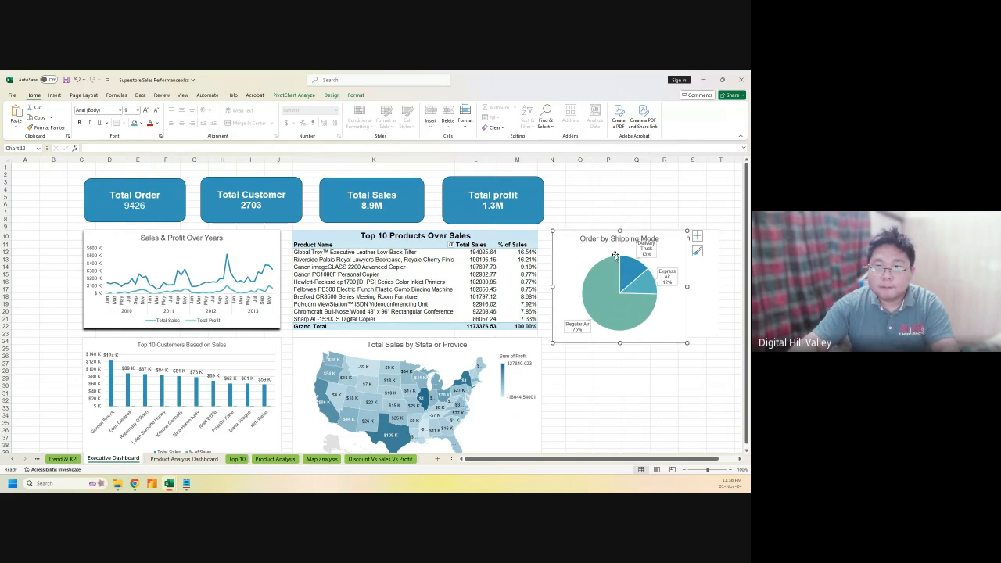
{"action": "left_click_drag", "start_coordinate": [686, 285], "coordinate": [719, 287]}
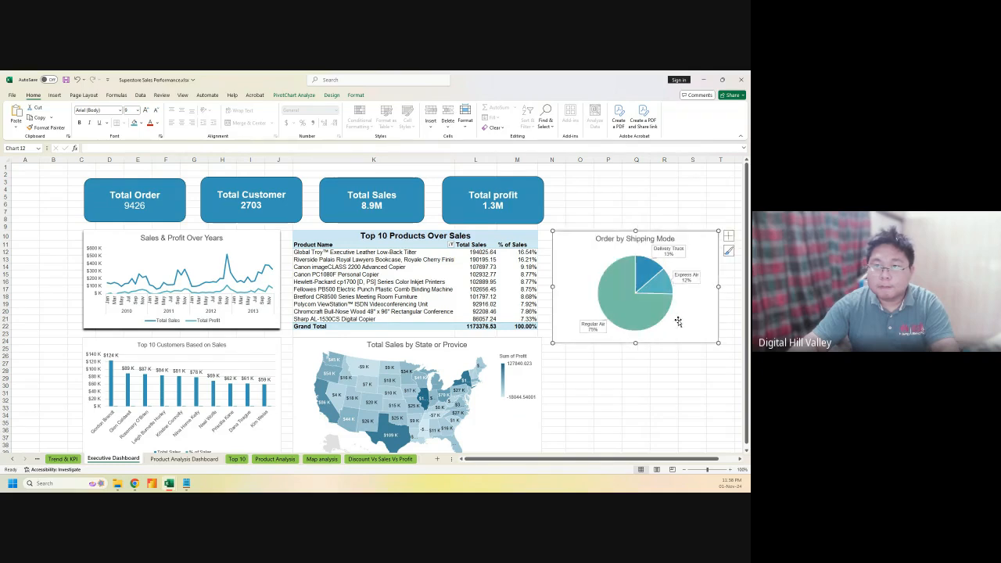
{"action": "mouse_move", "coordinate": [636, 342]}
{"action": "left_mouse_down"}
{"action": "mouse_move", "coordinate": [636, 325]}
{"action": "mouse_move", "coordinate": [637, 337]}
{"action": "left_mouse_up"}
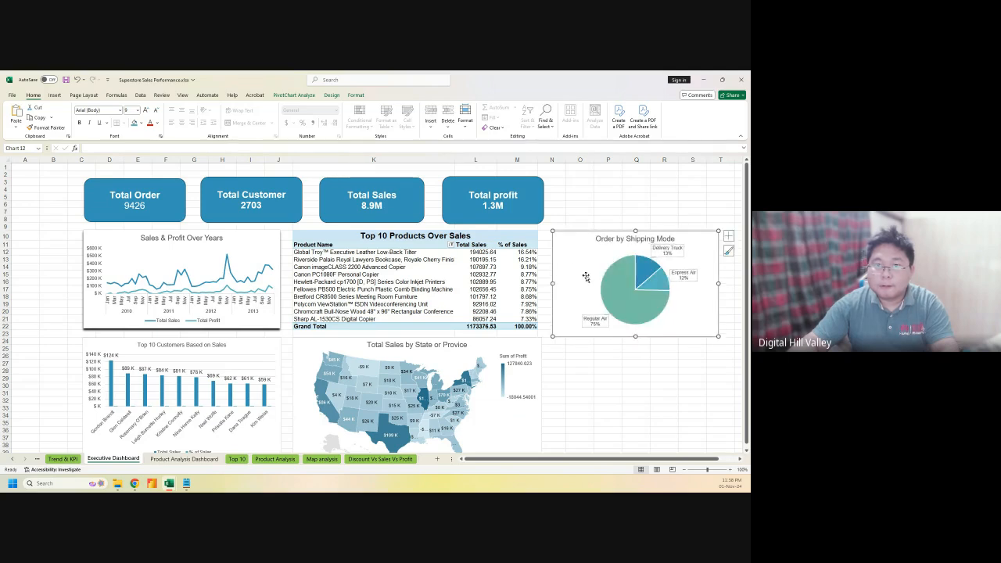
{"action": "left_click_drag", "start_coordinate": [572, 241], "coordinate": [582, 178]}
Swap the pies so Shipping Mode is top-right and Customer Segmentation bottom-right
{"action": "left_click_drag", "start_coordinate": [559, 294], "coordinate": [561, 399]}
{"action": "left_click_drag", "start_coordinate": [581, 177], "coordinate": [571, 238]}
{"action": "left_click_drag", "start_coordinate": [634, 337], "coordinate": [634, 330]}
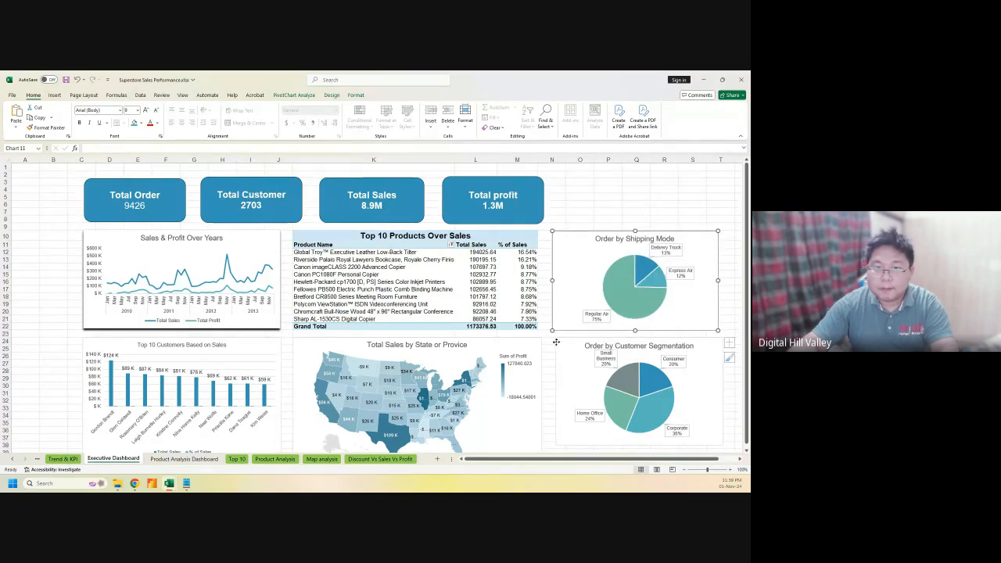
{"action": "left_click_drag", "start_coordinate": [558, 344], "coordinate": [555, 344]}
{"action": "left_click", "coordinate": [609, 206]}
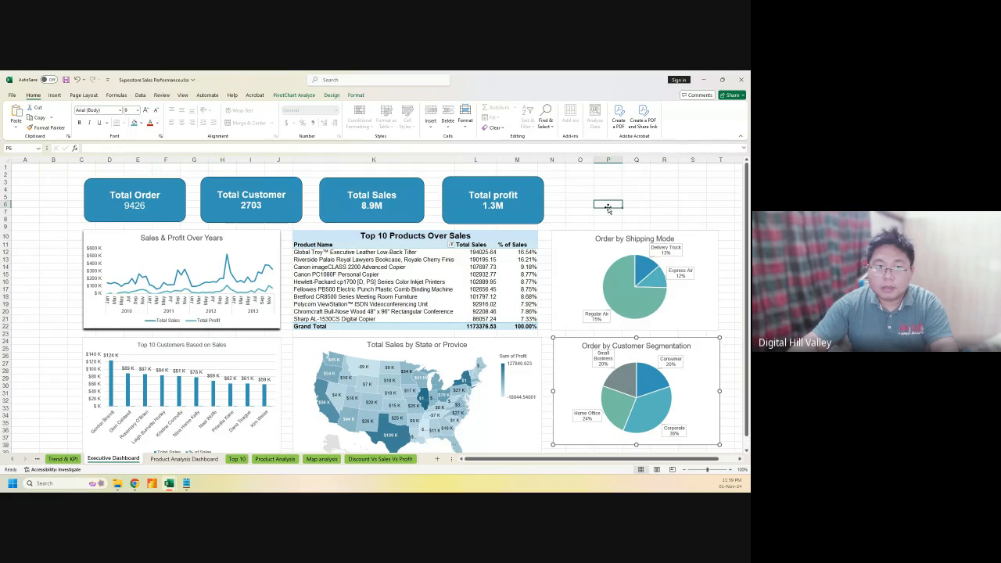
Make the state map slightly narrower, then switch to the Product Analysis sheet
{"action": "left_click", "coordinate": [537, 382]}
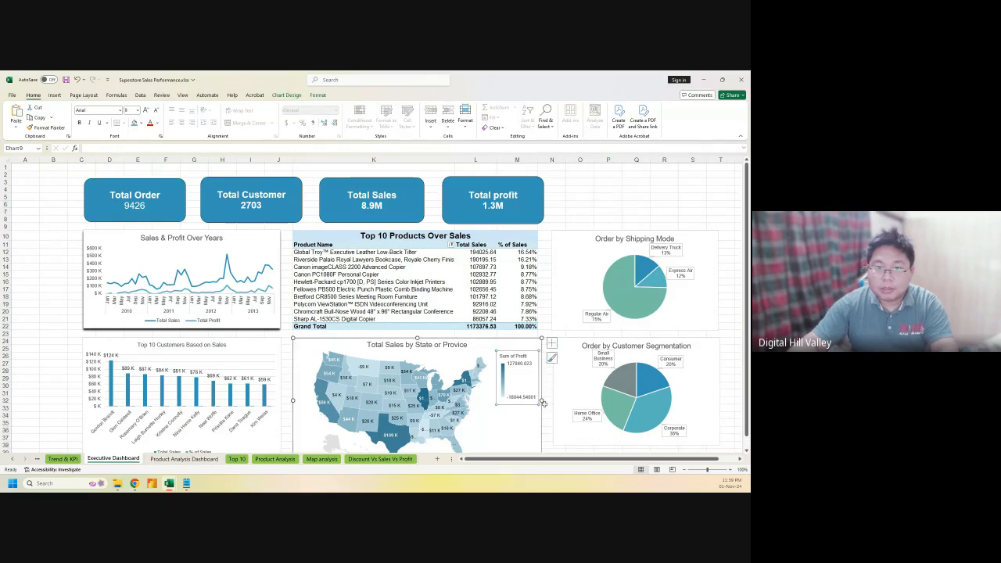
{"action": "left_click", "coordinate": [539, 413]}
{"action": "left_click_drag", "start_coordinate": [540, 400], "coordinate": [535, 399]}
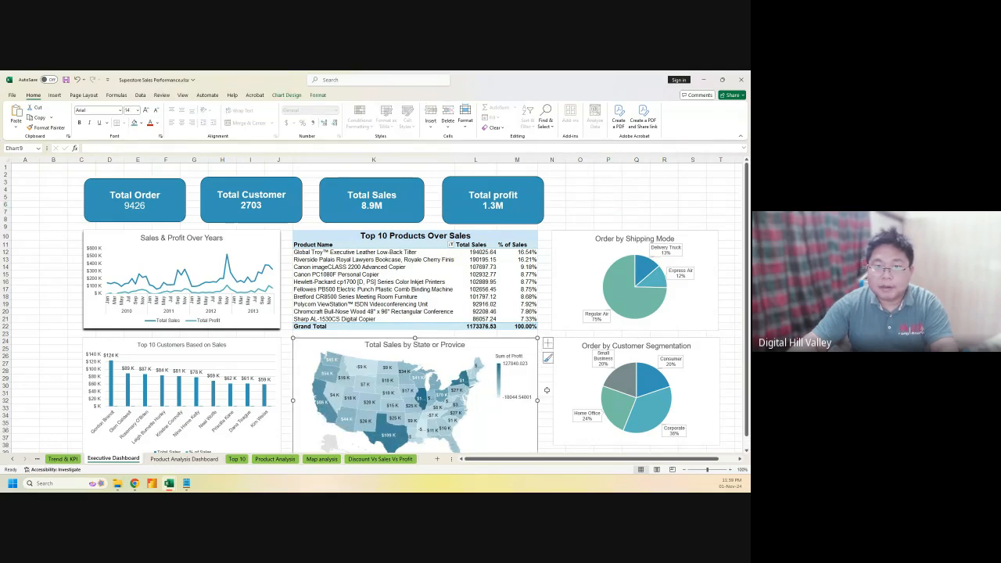
{"action": "left_click", "coordinate": [607, 219]}
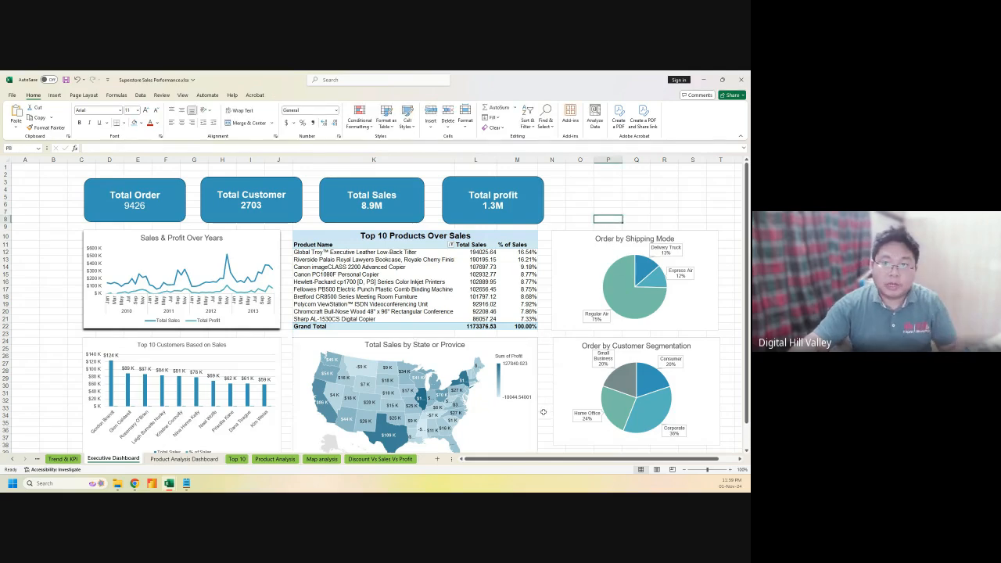
{"action": "left_click", "coordinate": [319, 459]}
{"action": "left_click", "coordinate": [288, 460]}
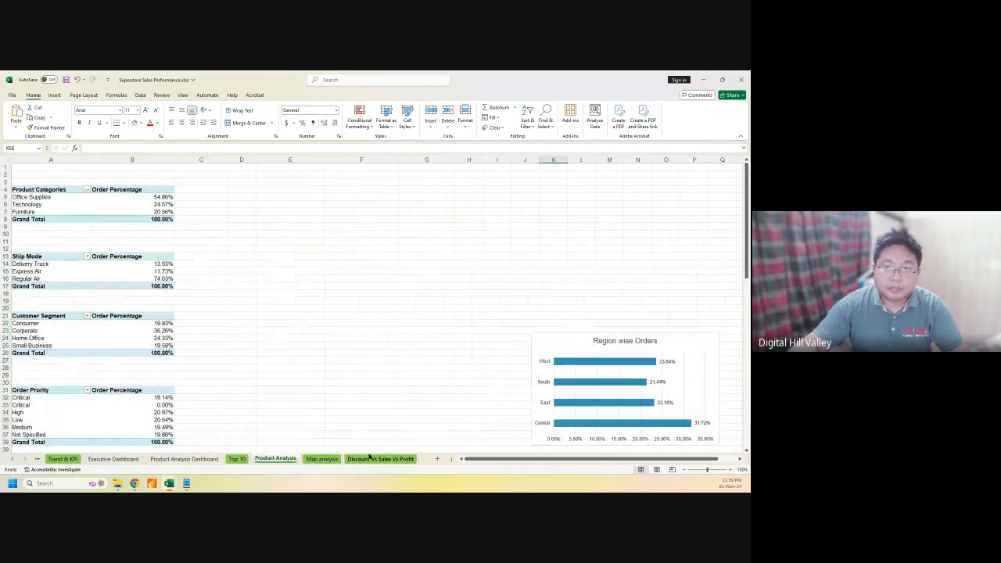
Move the Region wise Orders chart onto the Product Analysis Dashboard sheet
{"action": "left_click", "coordinate": [541, 341]}
{"action": "key", "text": "Delete"}
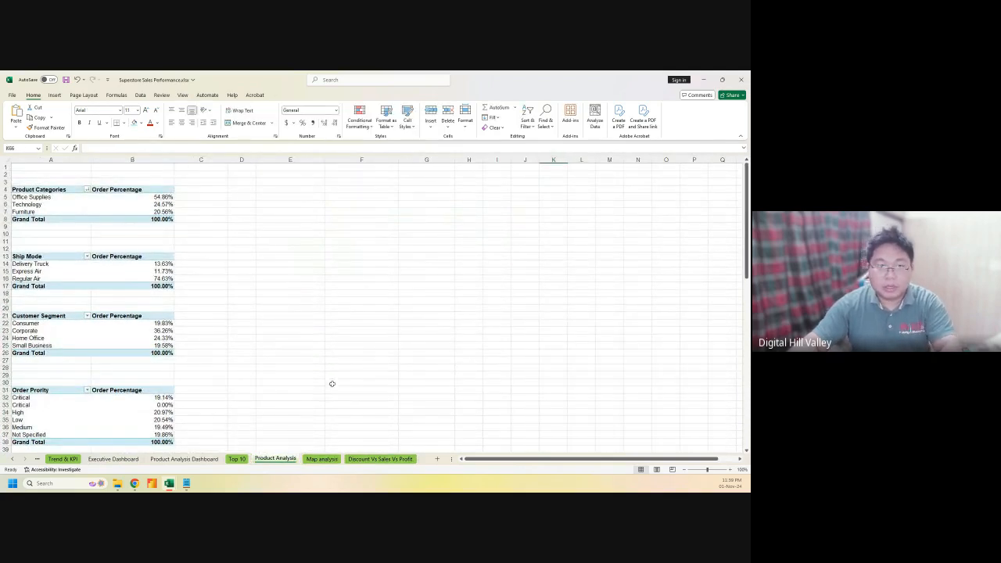
{"action": "left_click", "coordinate": [170, 460]}
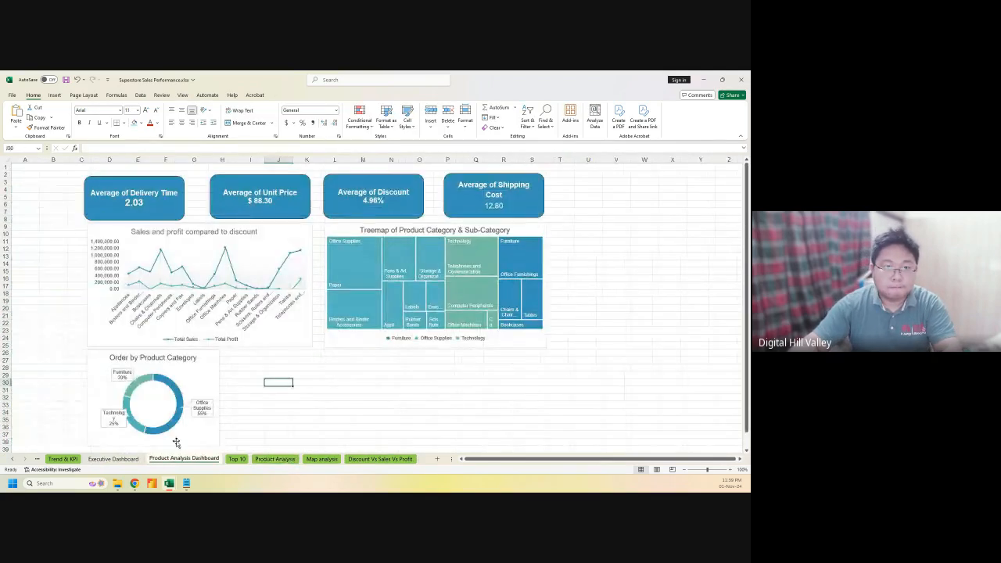
{"action": "left_click", "coordinate": [380, 369]}
{"action": "key", "text": "ctrl+v"}
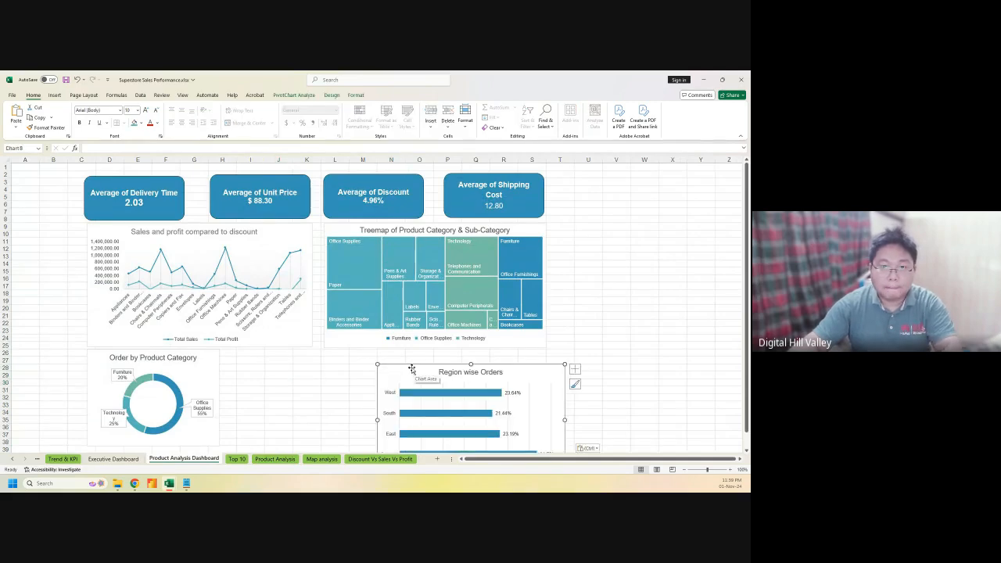
Place the Region wise Orders chart beside the sales-and-profit chart and enlarge it, with the treemap shifted below
{"action": "left_click_drag", "start_coordinate": [410, 358], "coordinate": [591, 207]}
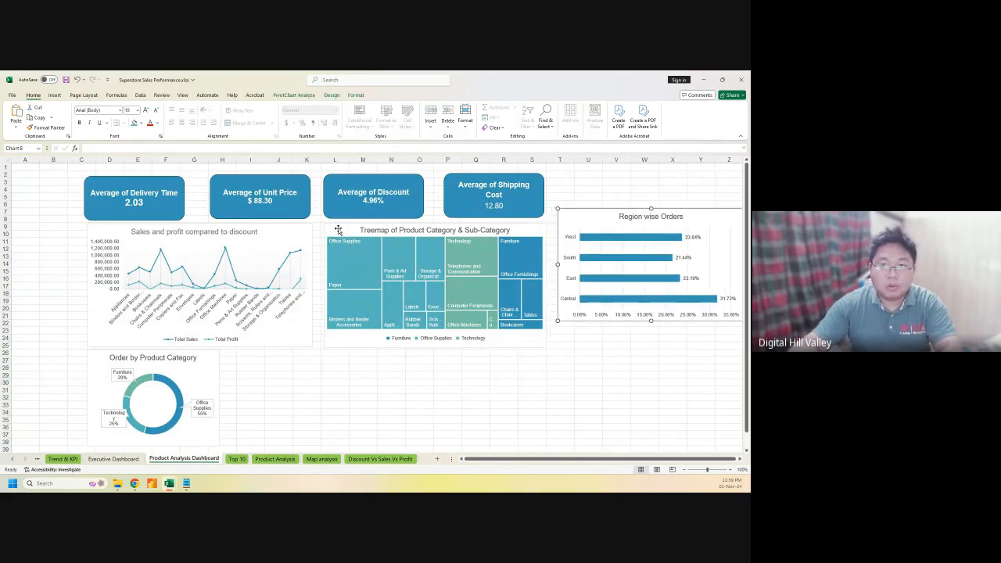
{"action": "left_click_drag", "start_coordinate": [338, 229], "coordinate": [331, 350]}
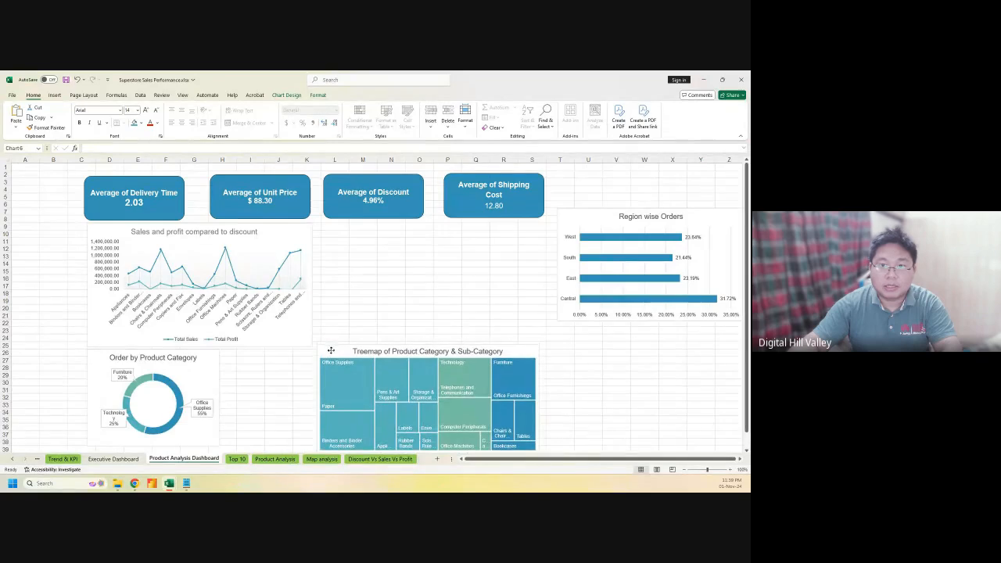
{"action": "left_click_drag", "start_coordinate": [578, 214], "coordinate": [343, 227]}
{"action": "left_click_drag", "start_coordinate": [509, 334], "coordinate": [512, 345]}
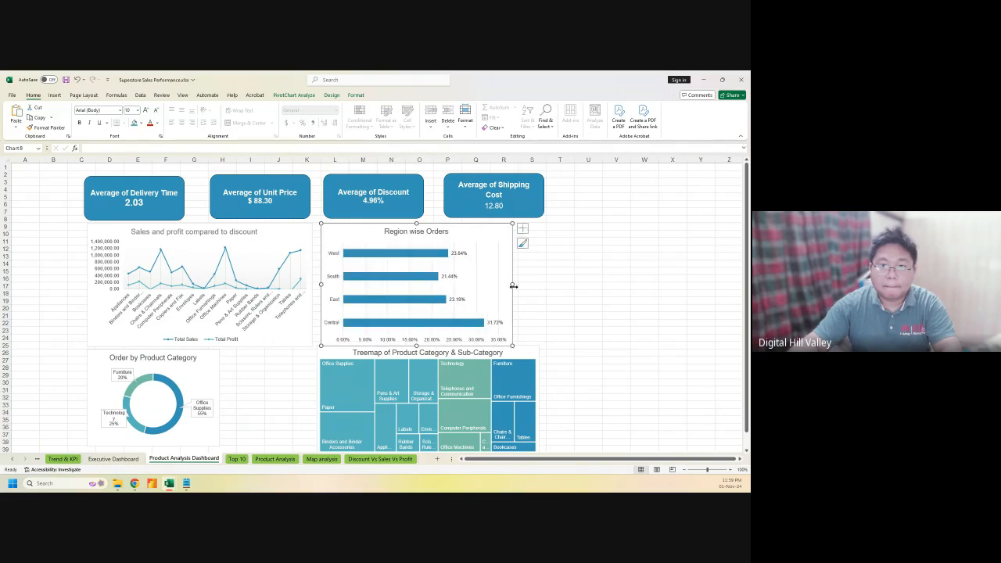
{"action": "left_click_drag", "start_coordinate": [514, 286], "coordinate": [545, 286]}
{"action": "left_click", "coordinate": [616, 307]}
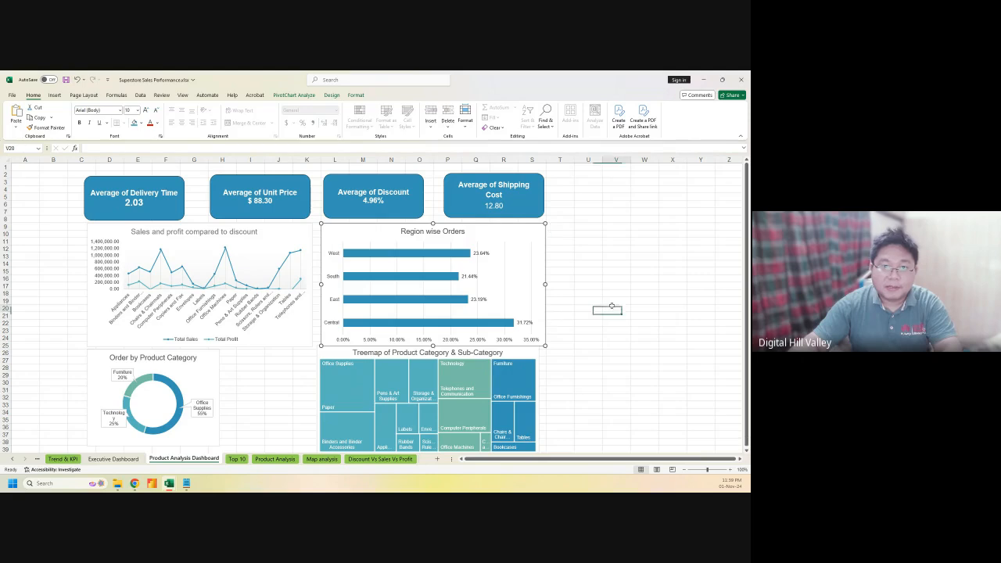
Resize and nudge the treemap to fit the grid beneath the top charts
{"action": "left_click", "coordinate": [334, 349]}
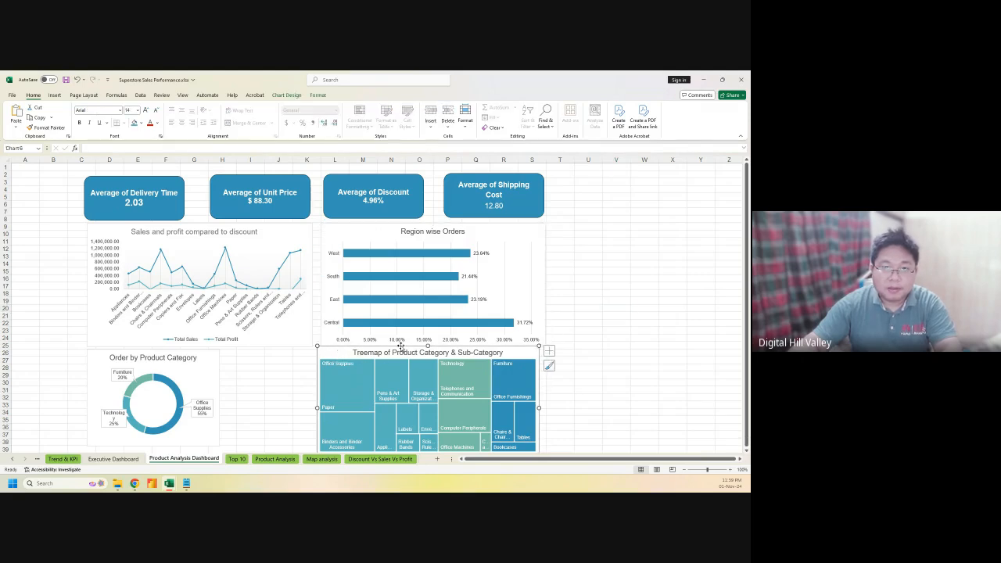
{"action": "left_click_drag", "start_coordinate": [428, 345], "coordinate": [428, 349]}
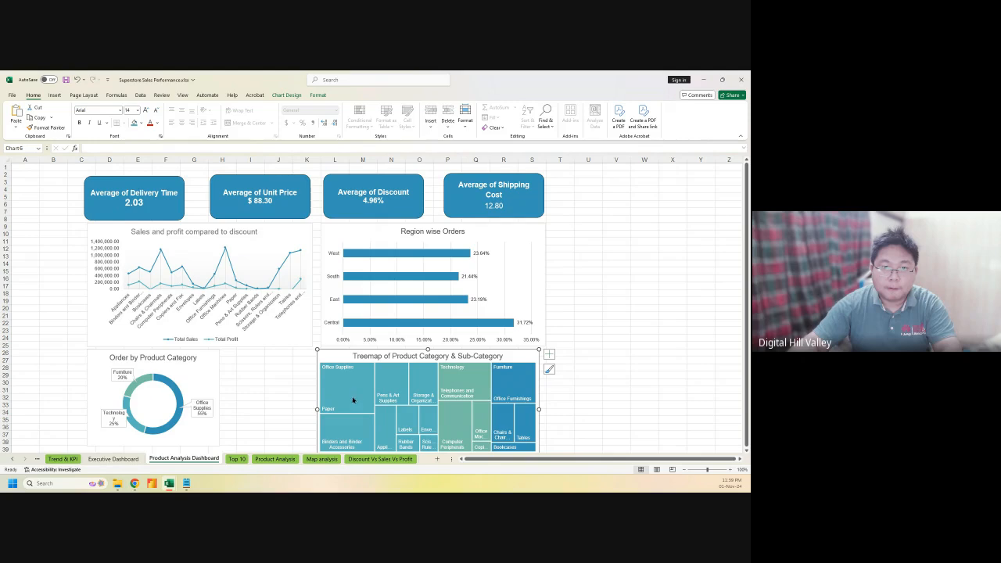
{"action": "left_click_drag", "start_coordinate": [344, 354], "coordinate": [352, 354]}
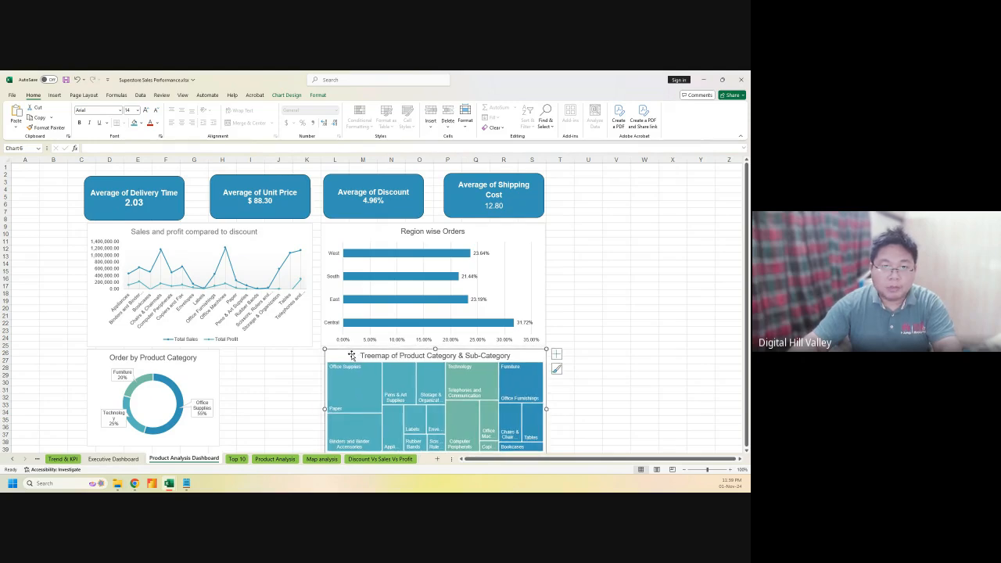
{"action": "left_click_drag", "start_coordinate": [323, 409], "coordinate": [320, 408]}
{"action": "left_click", "coordinate": [304, 410]}
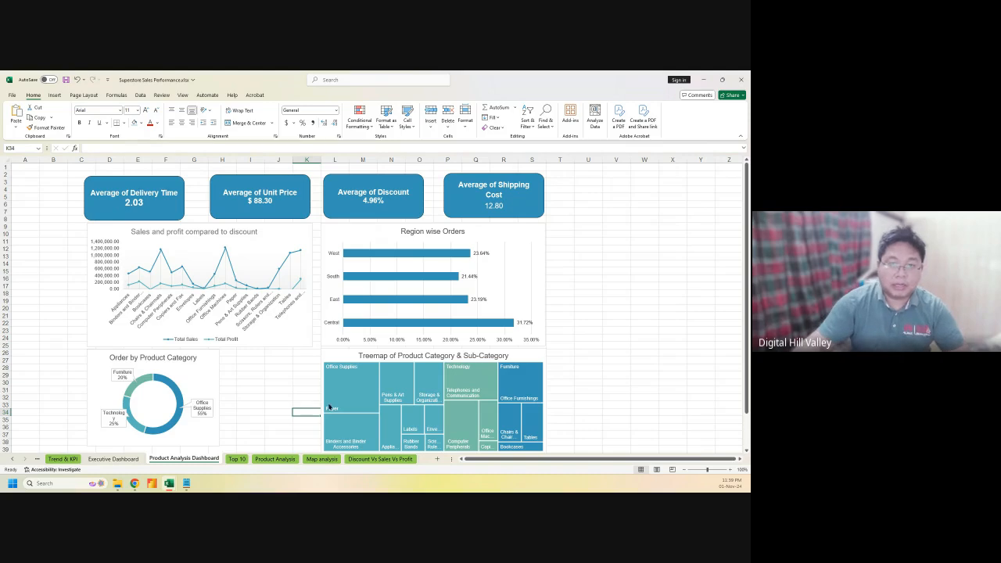
Review the finished Product Analysis Dashboard, then return to the Executive Dashboard sheet
{"action": "scroll", "coordinate": [615, 410], "scroll_direction": "down", "scroll_amount": 3}
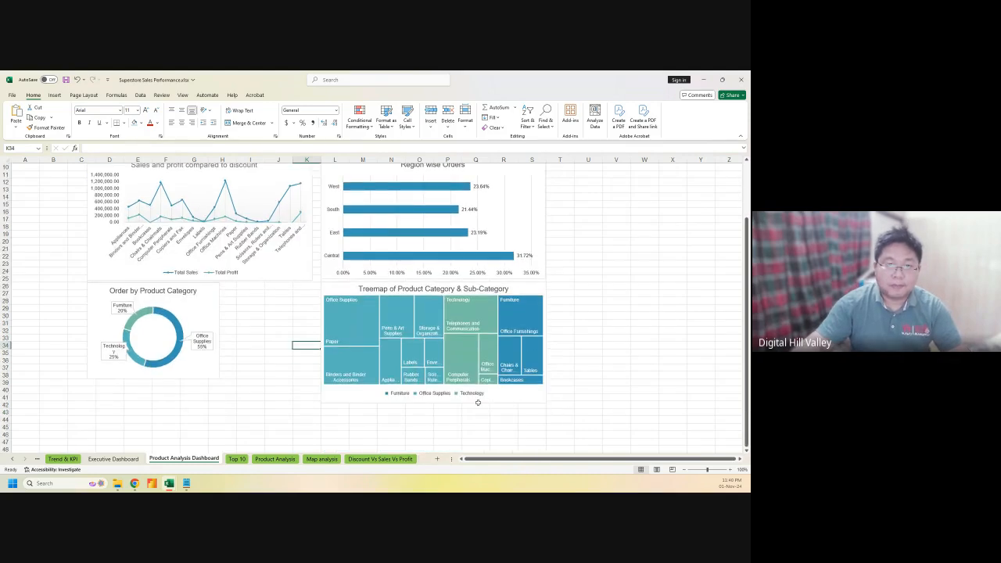
{"action": "scroll", "coordinate": [534, 410], "scroll_direction": "up", "scroll_amount": 2}
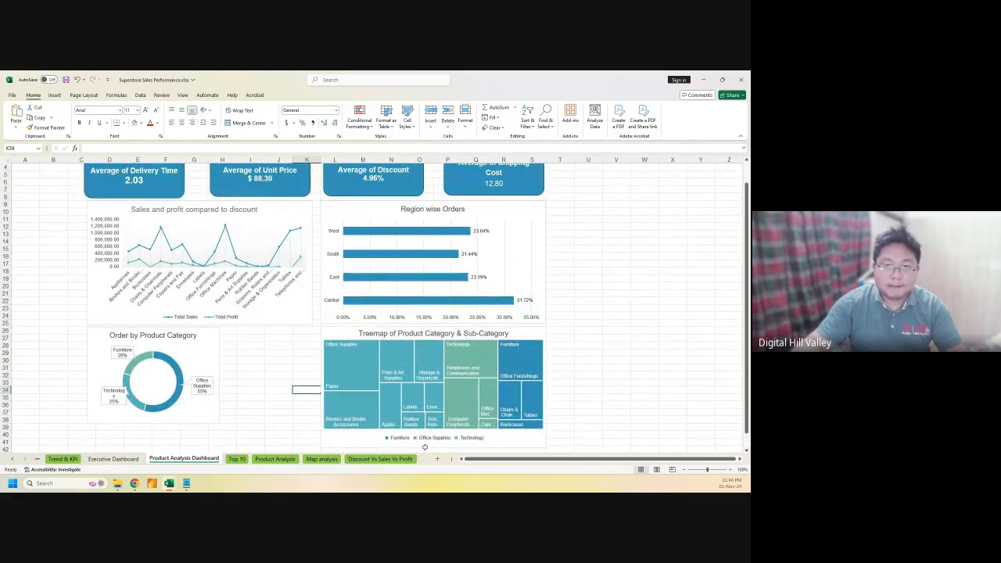
{"action": "scroll", "coordinate": [551, 425], "scroll_direction": "up", "scroll_amount": 1}
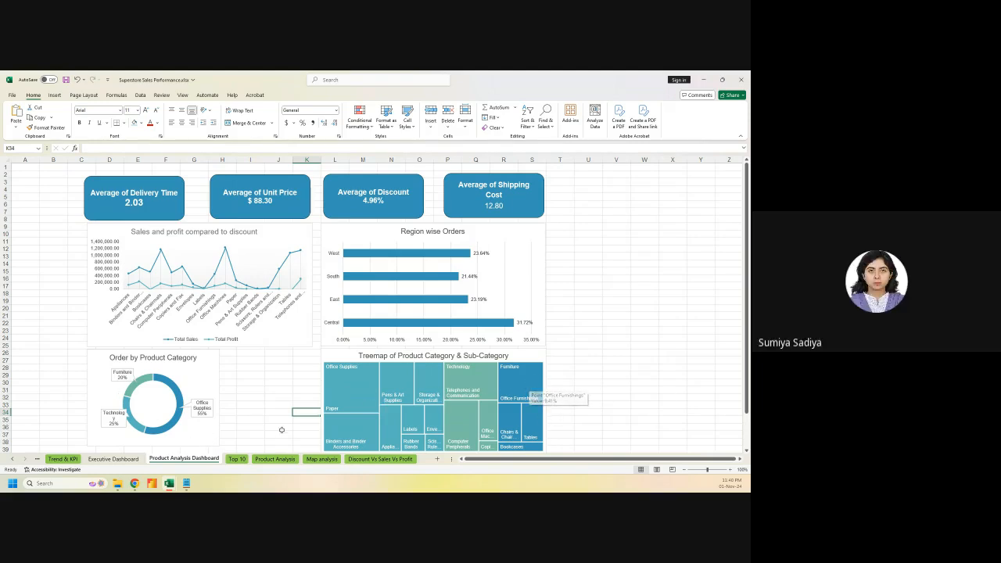
{"action": "left_click", "coordinate": [117, 459]}
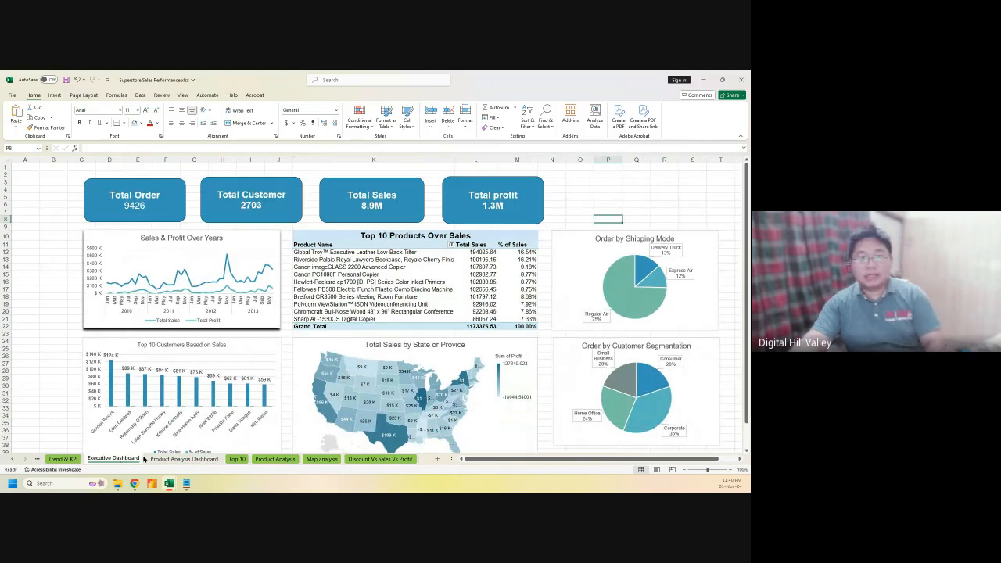
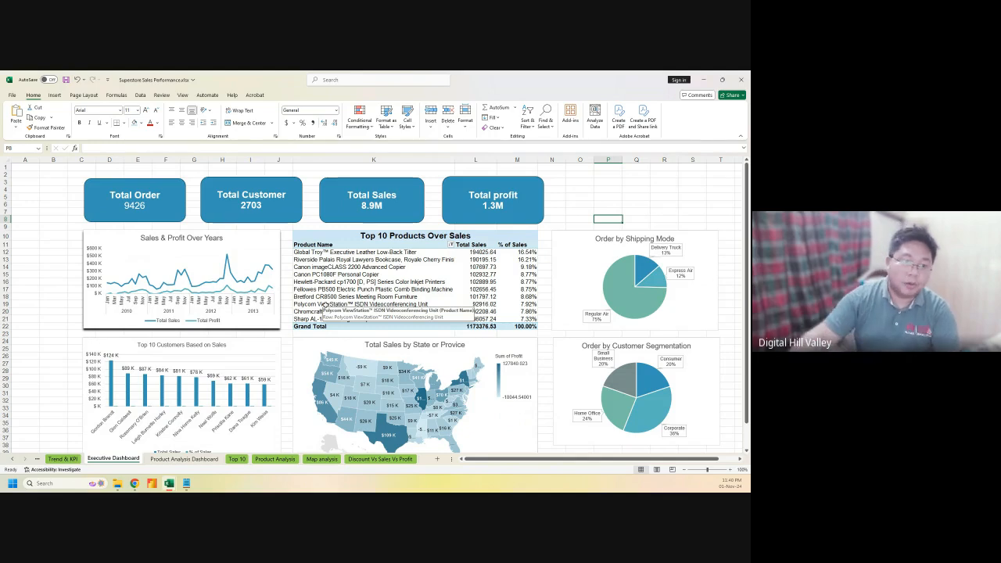
Cut the discount-and-profit bar chart from the Discount Vs Sales Vs Profit sheet
{"action": "left_click", "coordinate": [200, 459]}
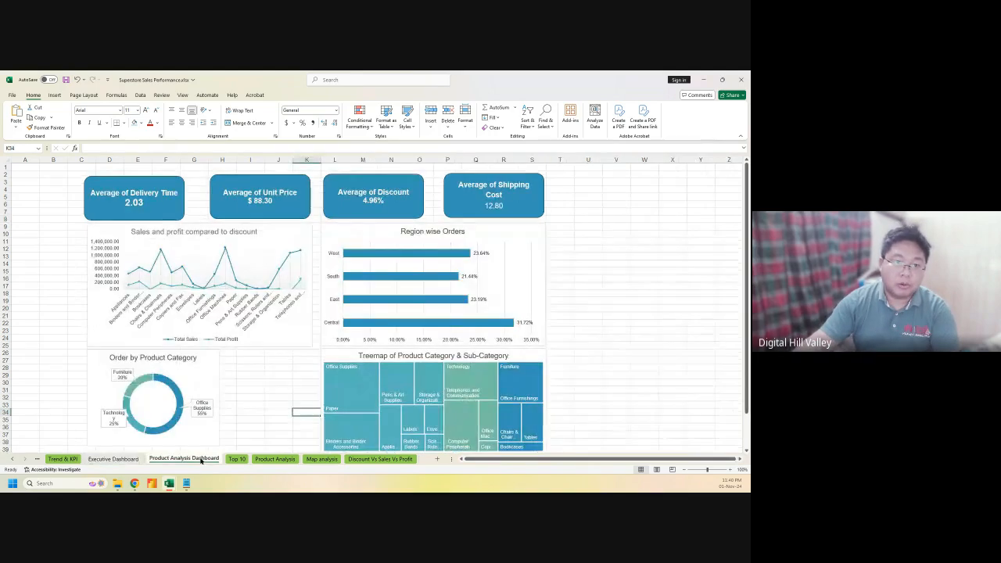
{"action": "left_click", "coordinate": [234, 459]}
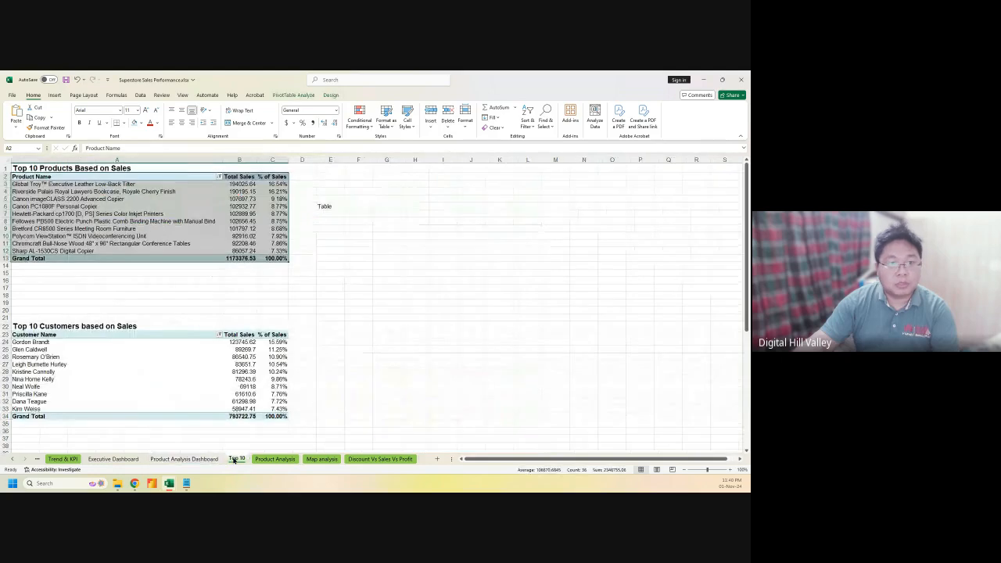
{"action": "left_click", "coordinate": [364, 459]}
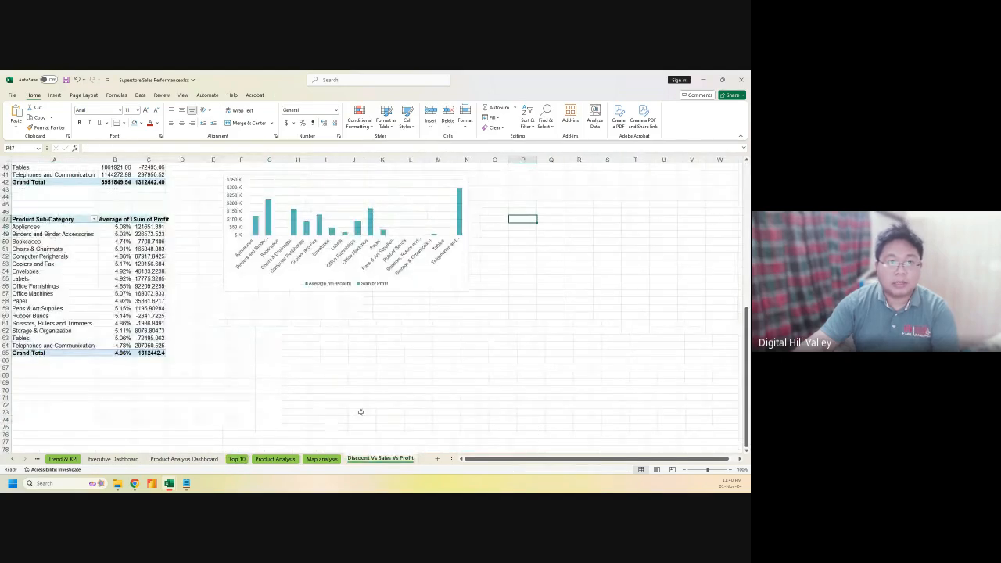
{"action": "scroll", "coordinate": [360, 412], "scroll_direction": "up", "scroll_amount": 3}
{"action": "left_click", "coordinate": [262, 245]}
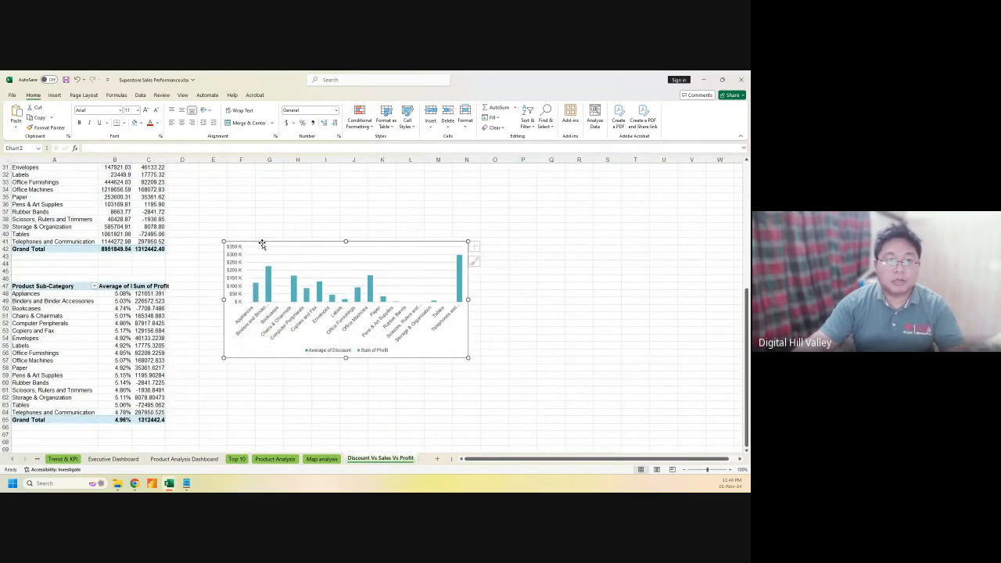
{"action": "key", "text": "Delete"}
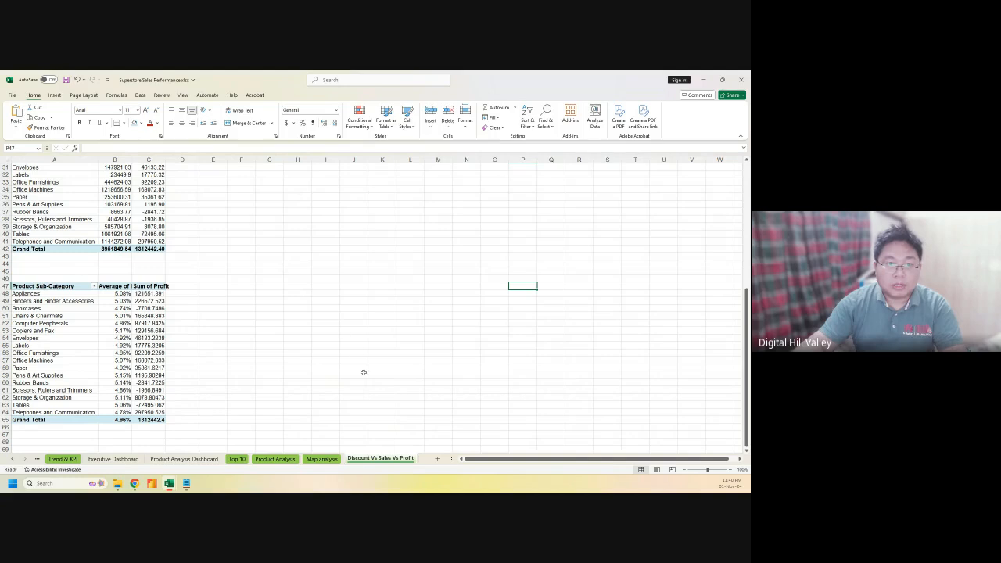
Move the donut aside and paste the bar chart below the line chart on Product Analysis Dashboard
{"action": "left_click", "coordinate": [184, 459]}
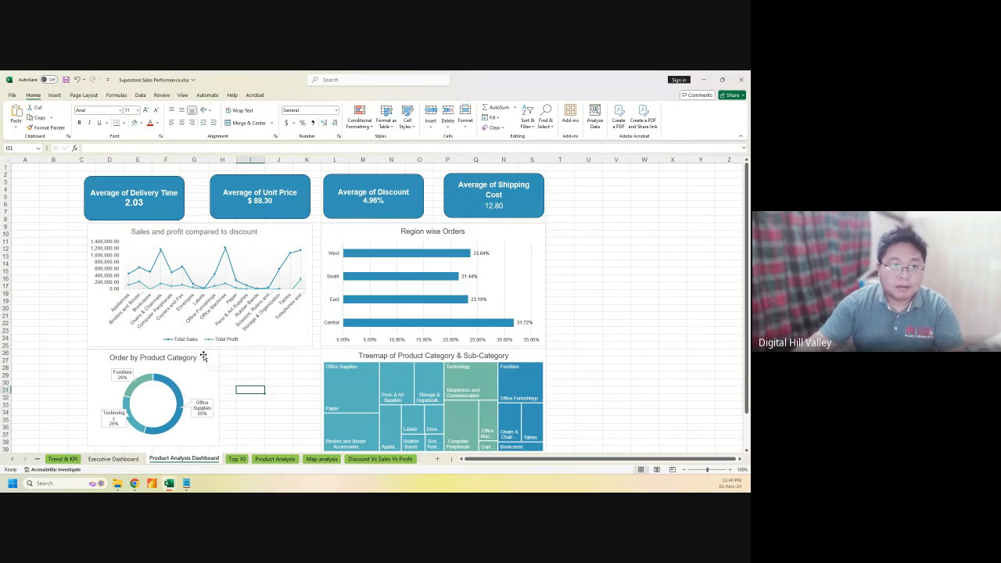
{"action": "left_click_drag", "start_coordinate": [203, 356], "coordinate": [678, 196]}
{"action": "left_click", "coordinate": [127, 413]}
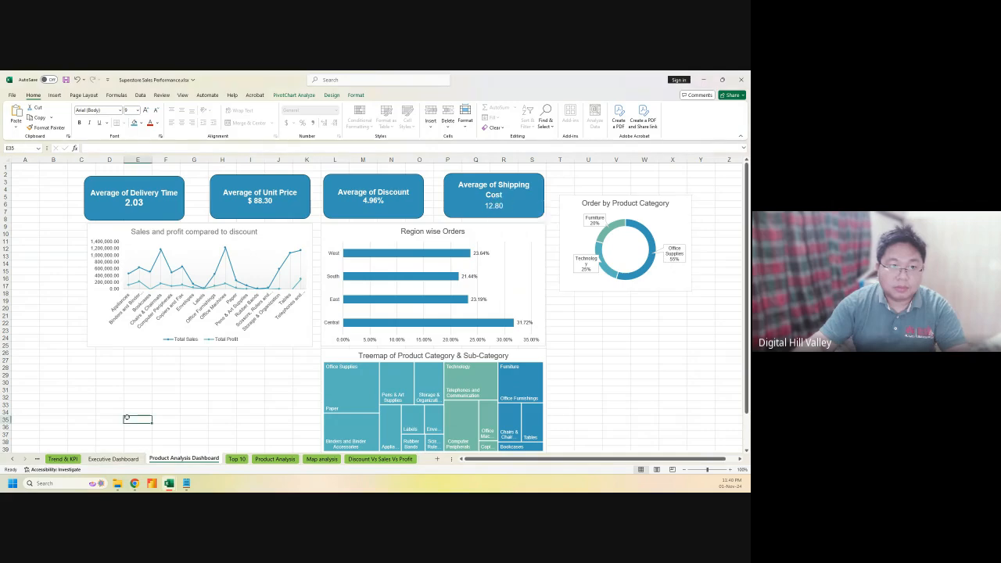
{"action": "key", "text": "ctrl+v"}
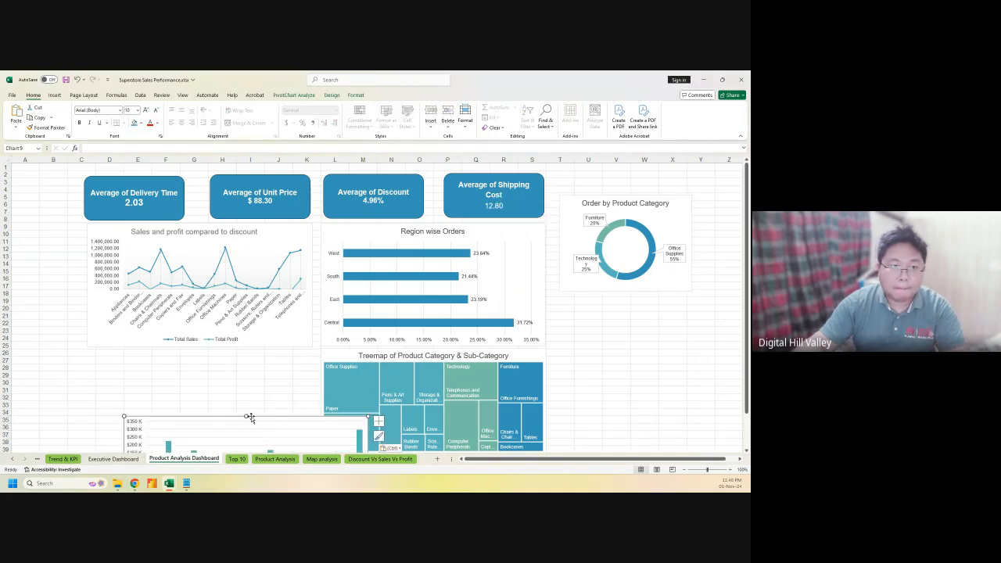
{"action": "left_click_drag", "start_coordinate": [249, 418], "coordinate": [208, 346]}
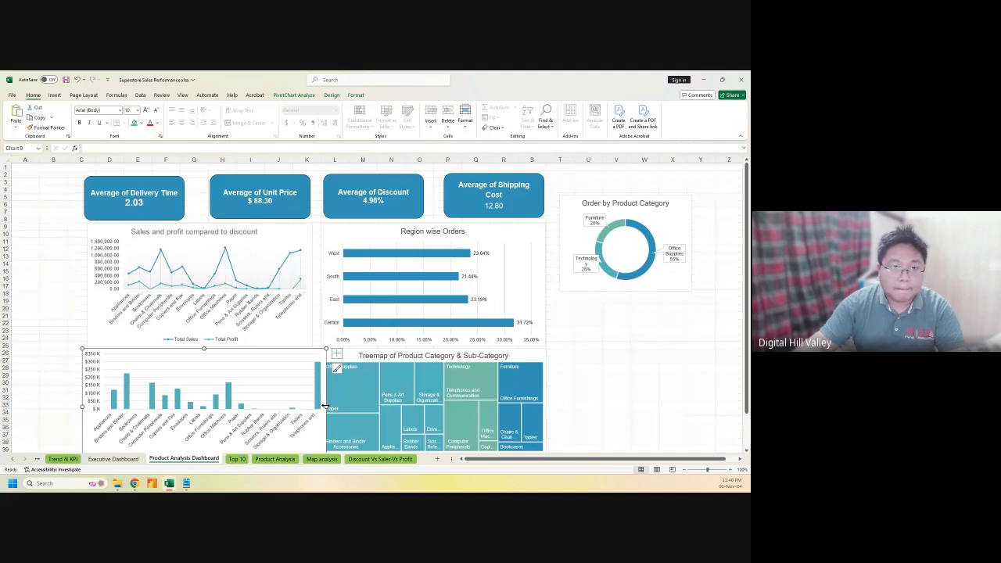
Trim the bar chart's width to fit, then cut the Order by Product Category donut chart
{"action": "left_click_drag", "start_coordinate": [325, 406], "coordinate": [311, 406]}
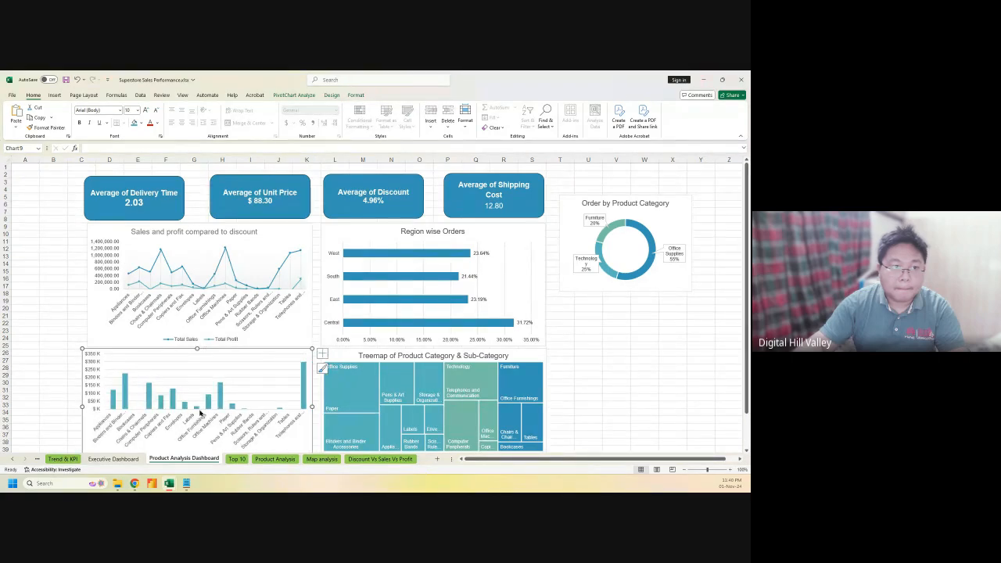
{"action": "left_click_drag", "start_coordinate": [82, 406], "coordinate": [86, 406]}
{"action": "left_click", "coordinate": [53, 390]}
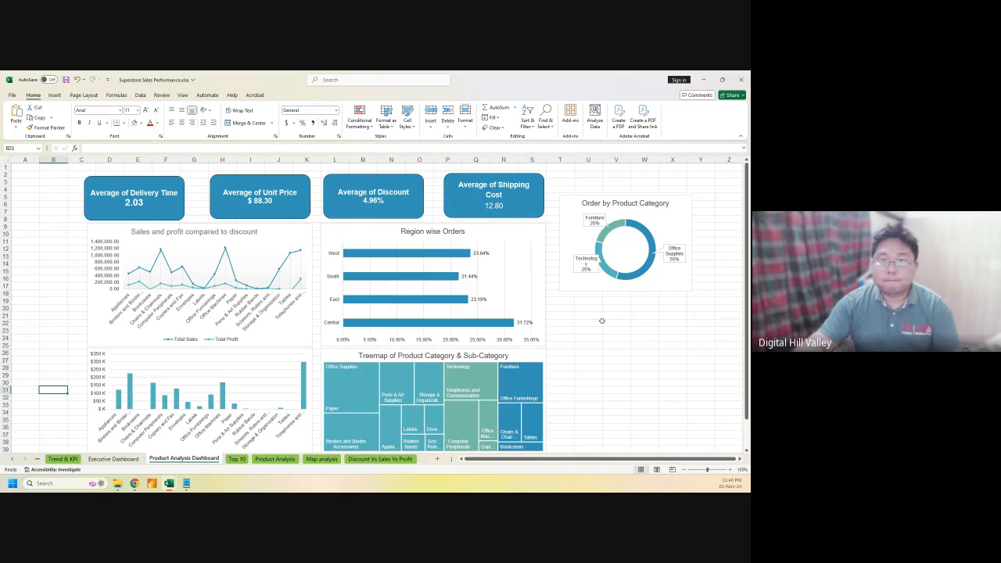
{"action": "left_click", "coordinate": [573, 201]}
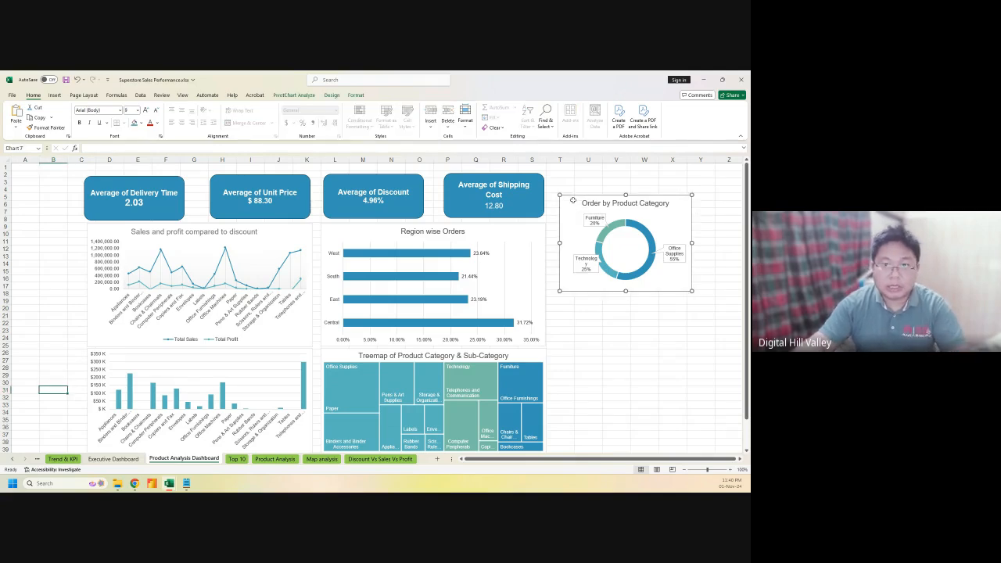
{"action": "key", "text": "Delete"}
Make the Order by Customer Segmentation pie taller on the Executive Dashboard
{"action": "left_click", "coordinate": [113, 458]}
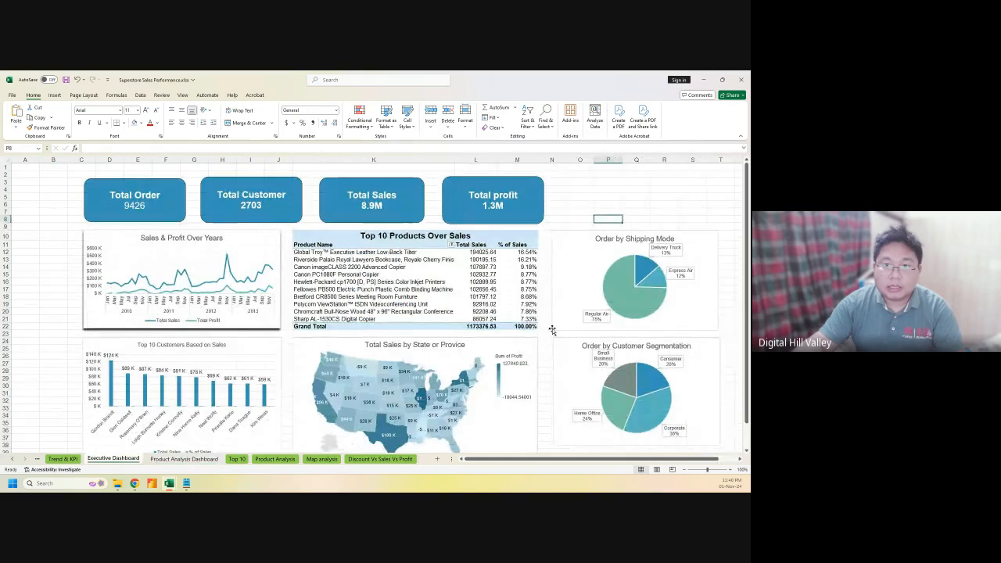
{"action": "scroll", "coordinate": [512, 401], "scroll_direction": "down", "scroll_amount": 4}
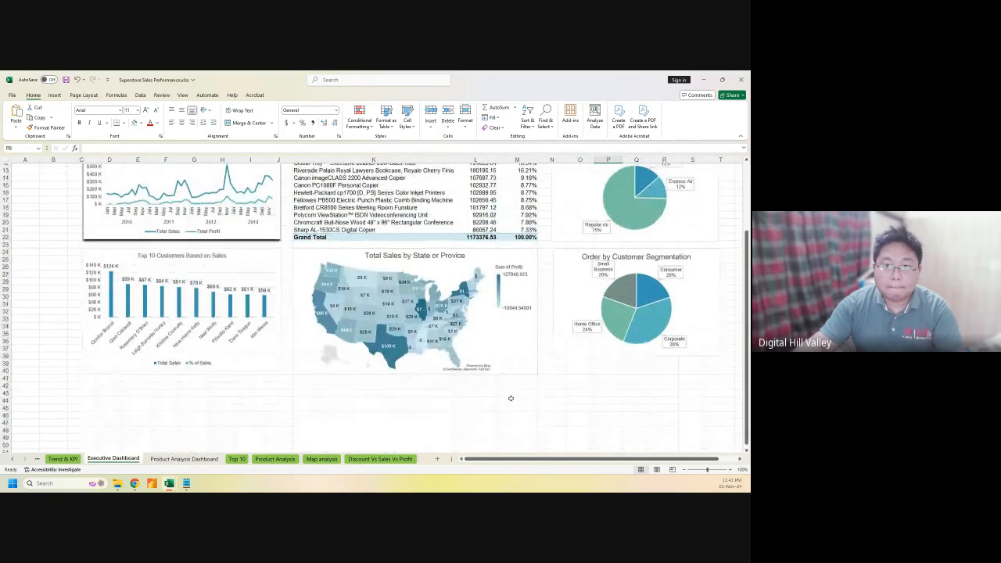
{"action": "left_click", "coordinate": [592, 352]}
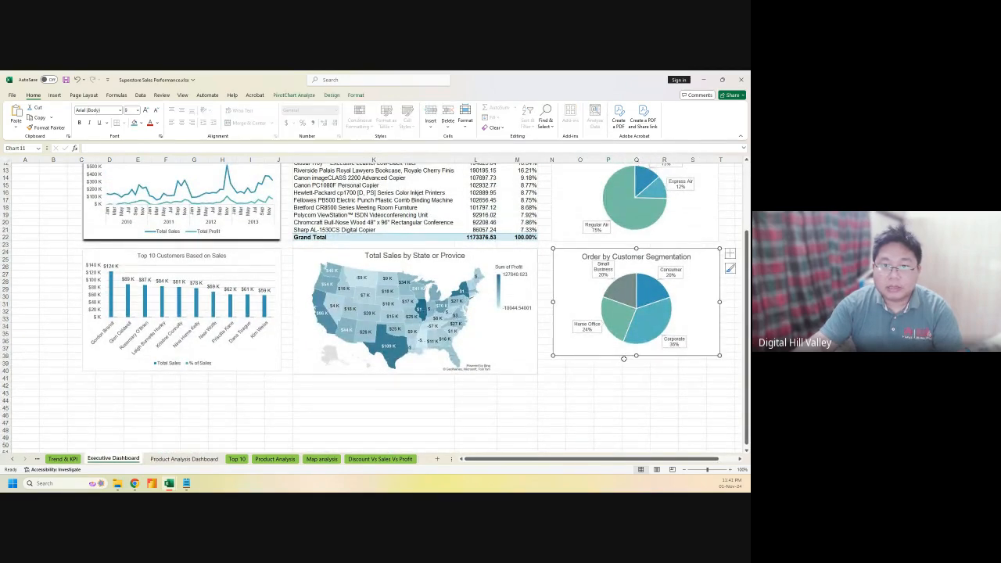
{"action": "left_click_drag", "start_coordinate": [635, 357], "coordinate": [633, 373]}
{"action": "left_click", "coordinate": [537, 401]}
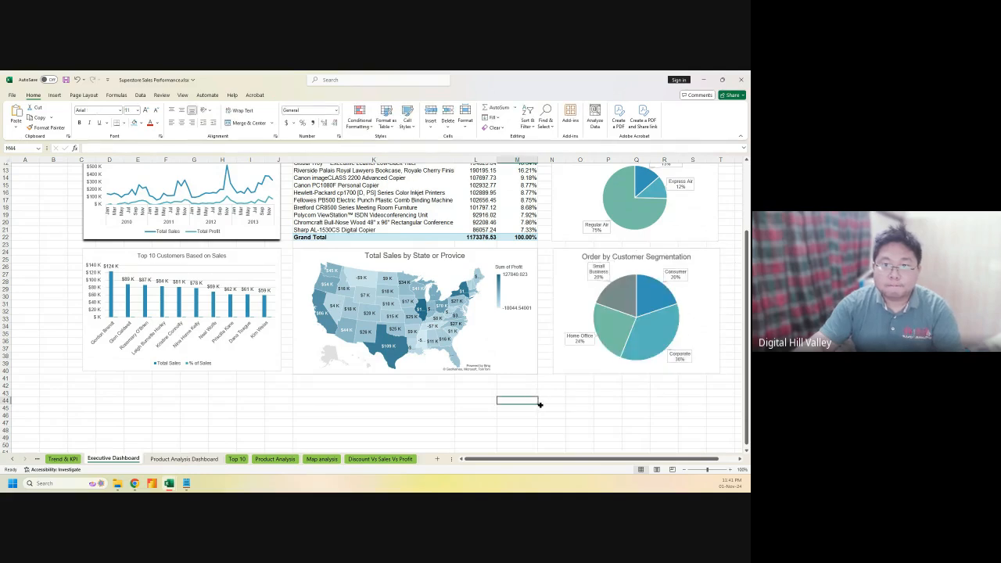
{"action": "scroll", "coordinate": [539, 404], "scroll_direction": "up", "scroll_amount": 4}
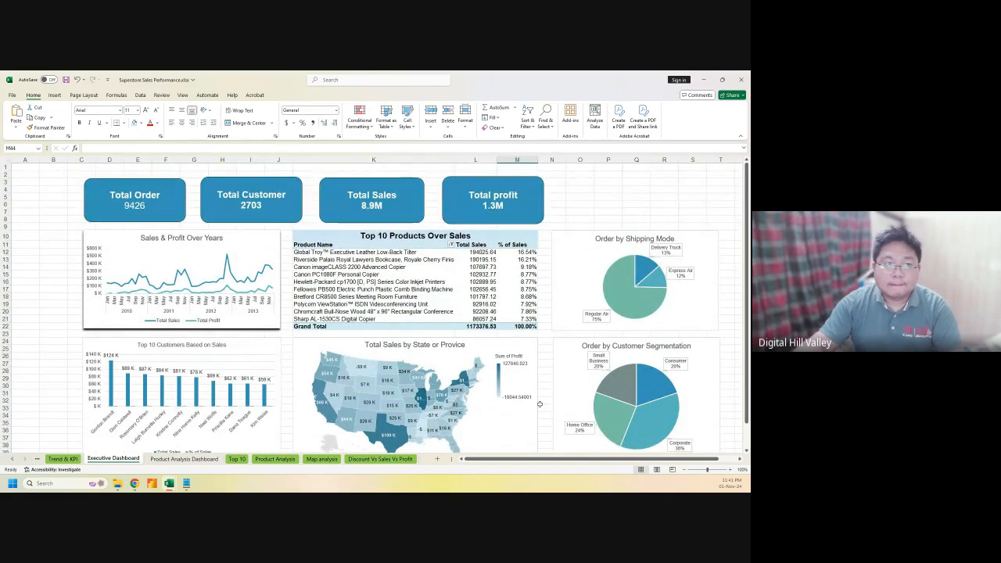
Paste the category donut beside the treemap on Product Analysis Dashboard and enlarge it
{"action": "left_click", "coordinate": [183, 458]}
{"action": "left_click", "coordinate": [591, 337]}
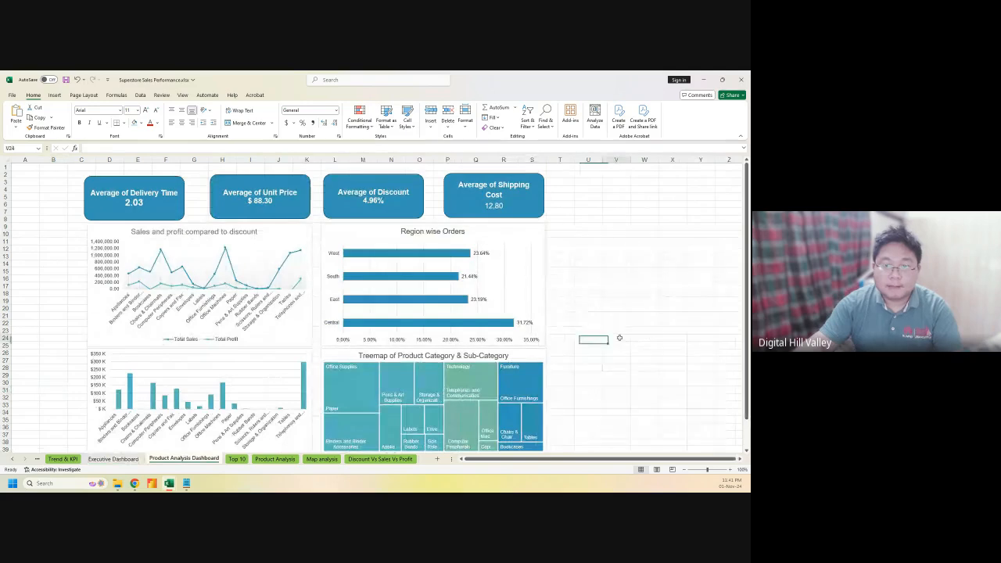
{"action": "left_click", "coordinate": [619, 338]}
{"action": "key", "text": "ctrl+v"}
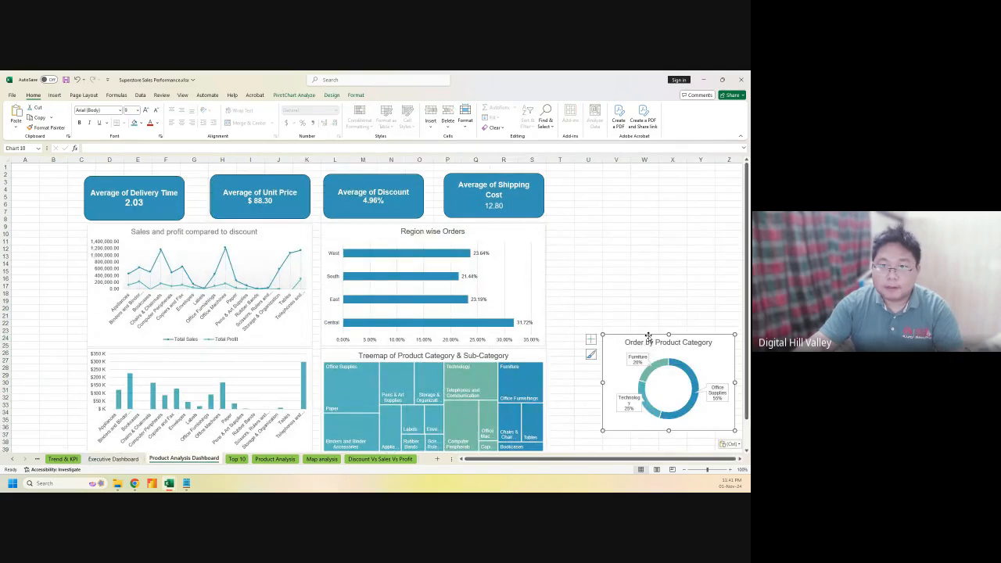
{"action": "left_click_drag", "start_coordinate": [648, 337], "coordinate": [597, 349]}
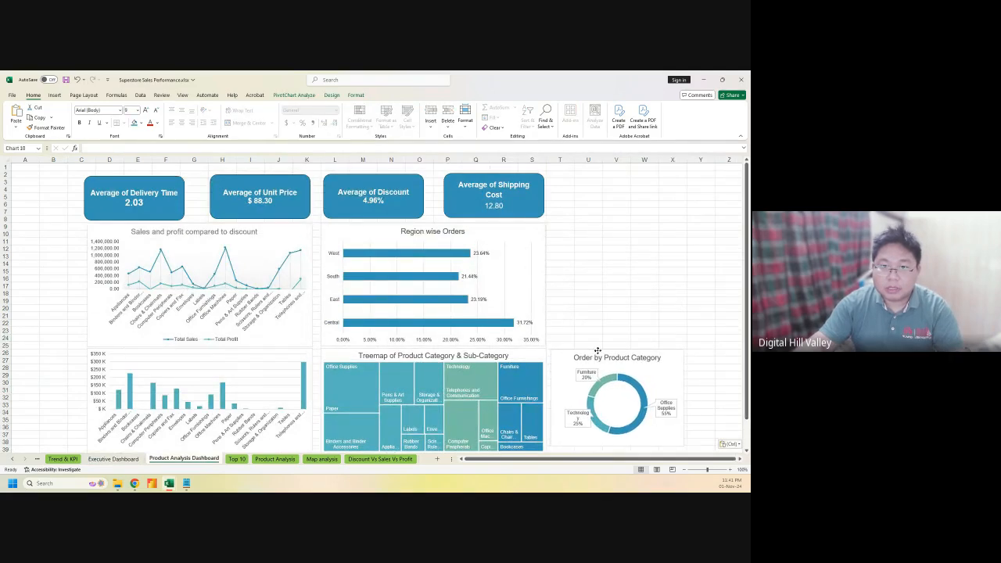
{"action": "scroll", "coordinate": [620, 422], "scroll_direction": "down", "scroll_amount": 1}
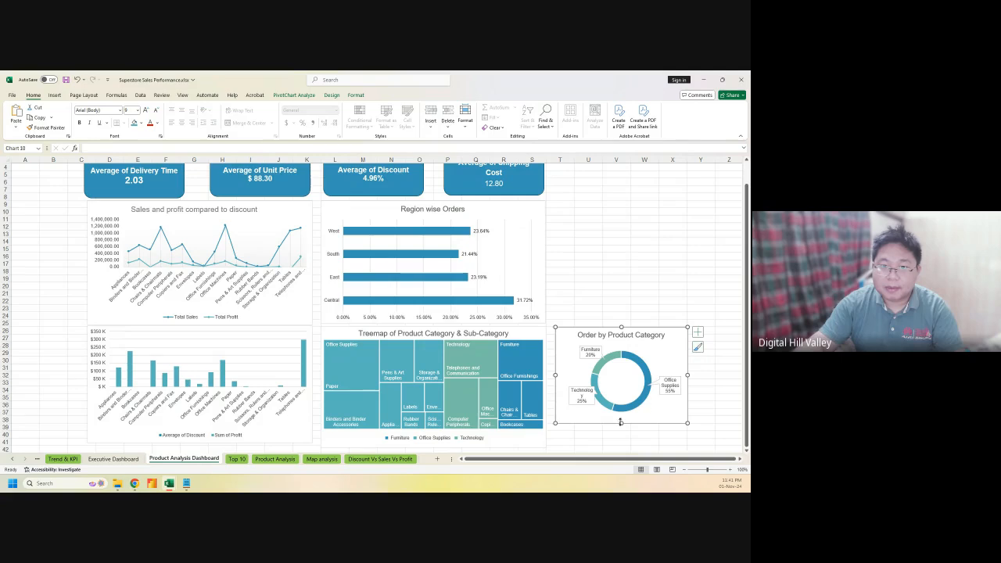
{"action": "left_click_drag", "start_coordinate": [622, 424], "coordinate": [622, 447]}
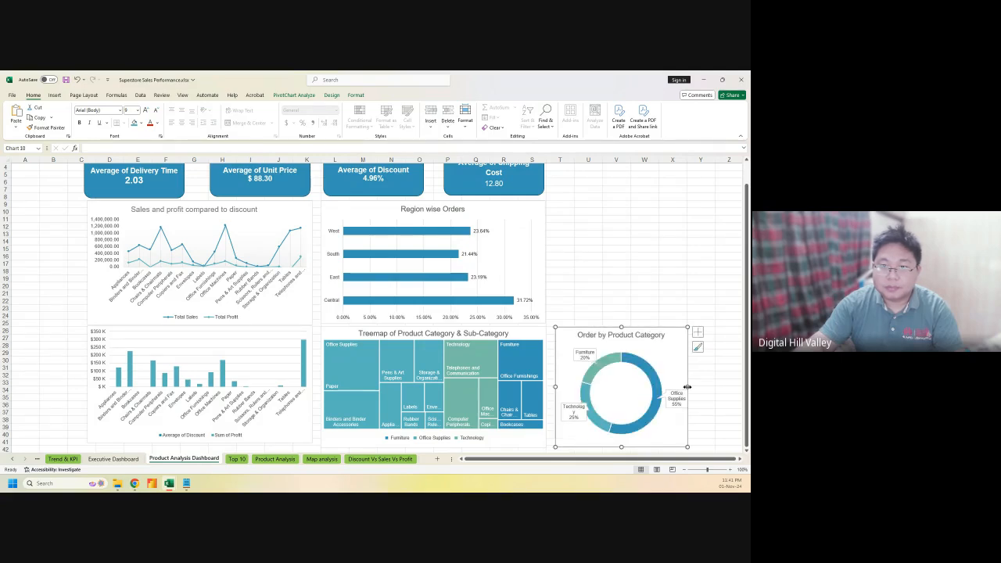
{"action": "left_click_drag", "start_coordinate": [686, 386], "coordinate": [715, 386]}
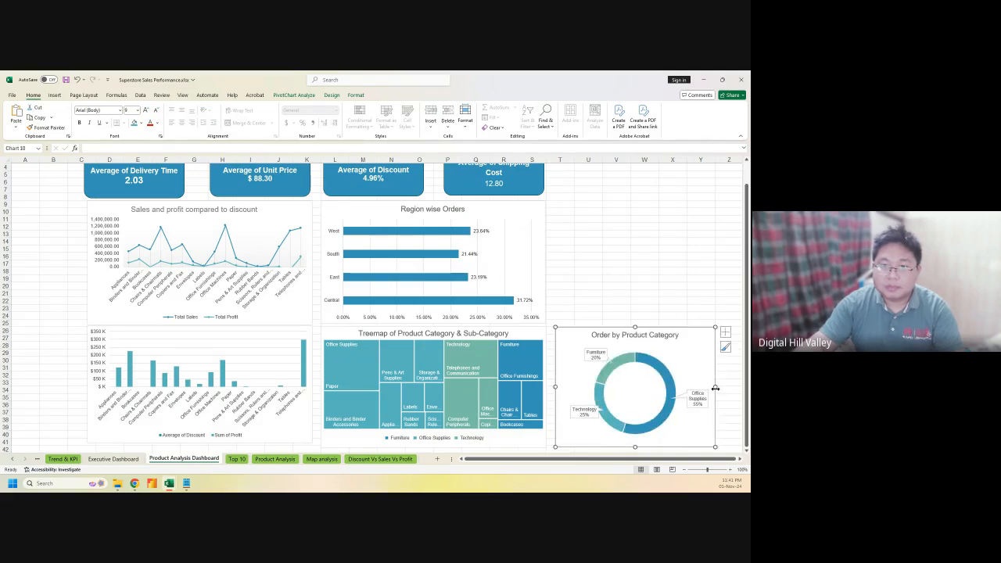
{"action": "left_click", "coordinate": [646, 292]}
{"action": "scroll", "coordinate": [646, 292], "scroll_direction": "up", "scroll_amount": 1}
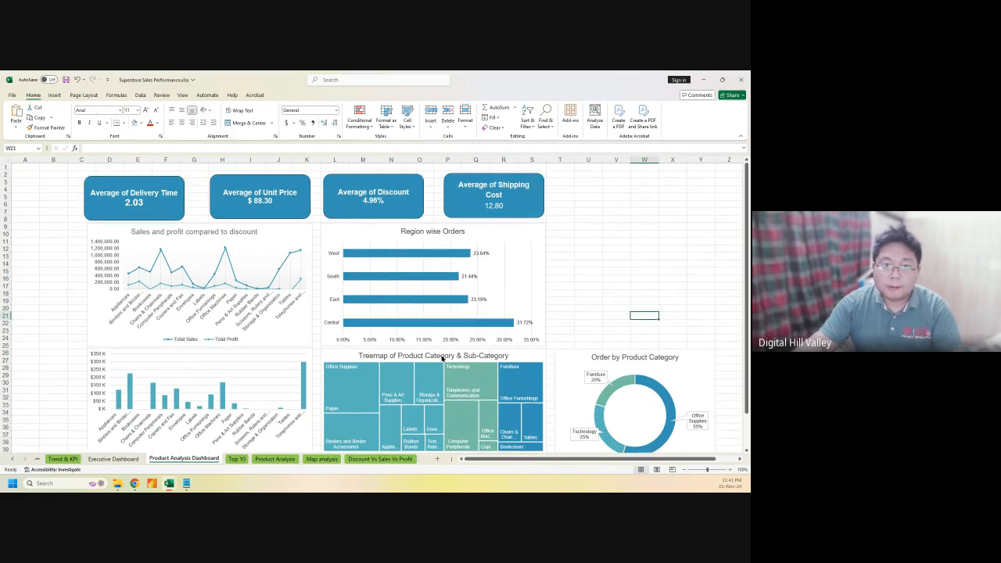
Nudge the treemap and the lower bar chart slightly down so the three charts align
{"action": "left_click", "coordinate": [376, 356]}
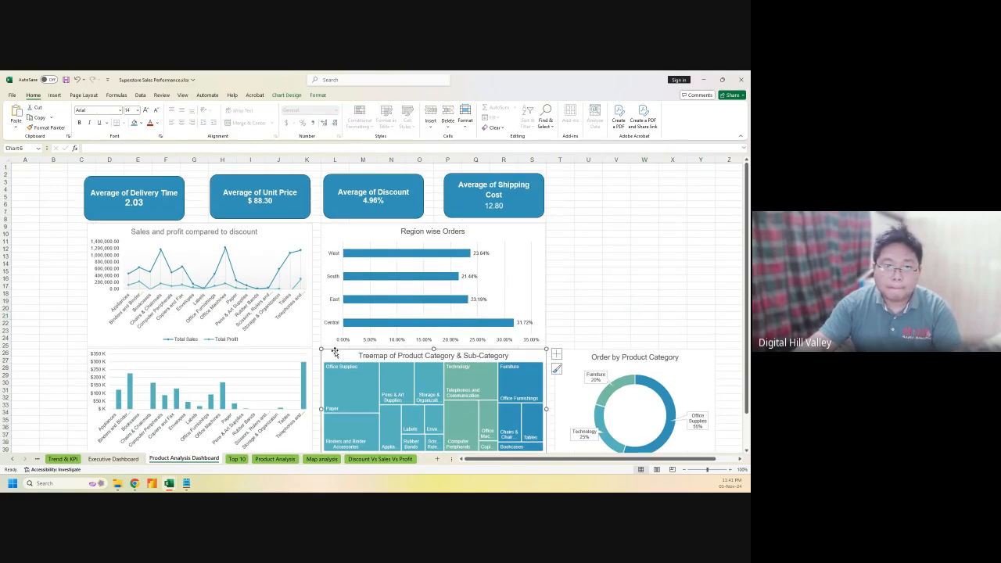
{"action": "left_click_drag", "start_coordinate": [335, 353], "coordinate": [334, 361]}
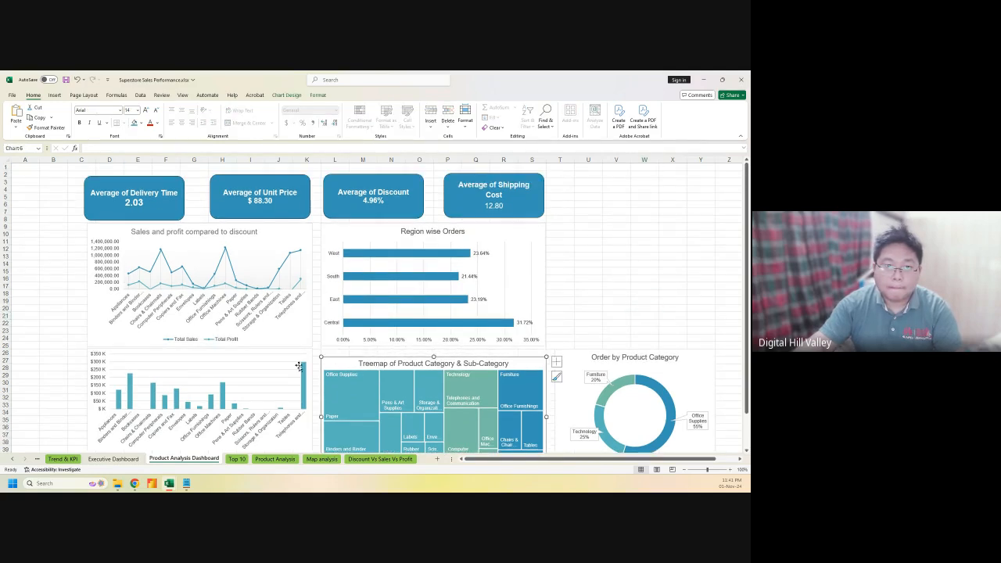
{"action": "left_click", "coordinate": [227, 356]}
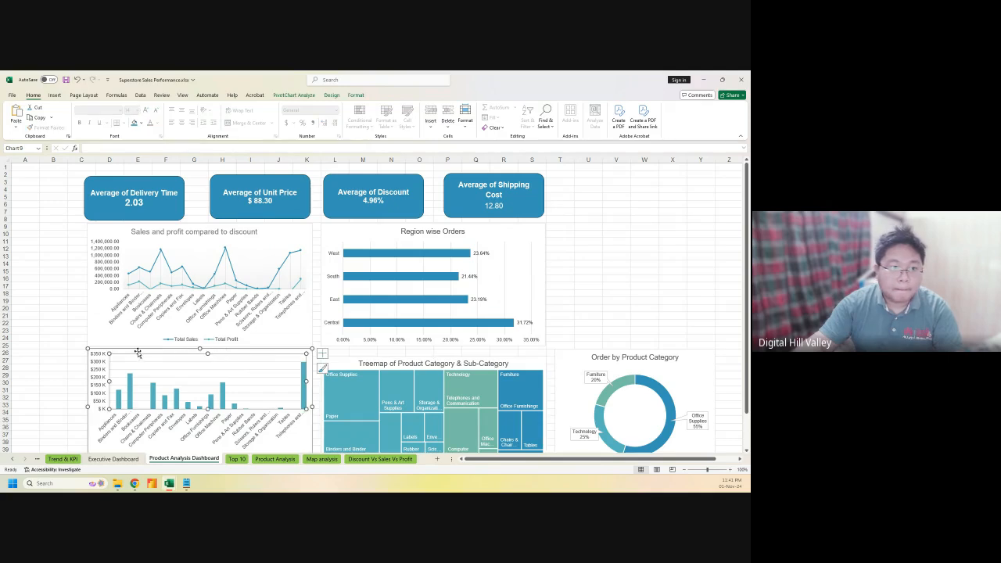
{"action": "left_click_drag", "start_coordinate": [138, 352], "coordinate": [140, 358]}
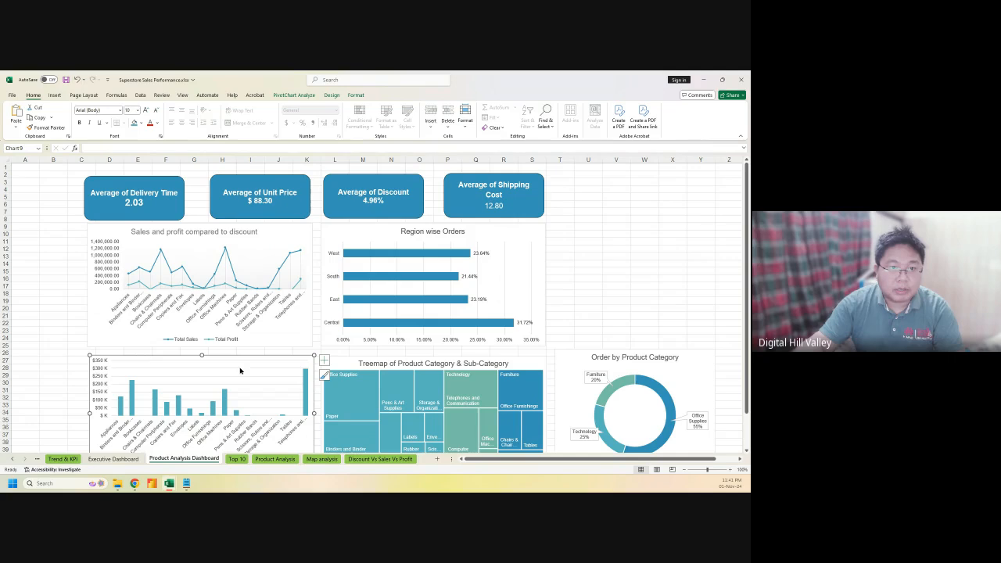
Add the chart title 'Sub Category Wise Sales' to the sub-category bar chart
{"action": "left_click", "coordinate": [324, 361]}
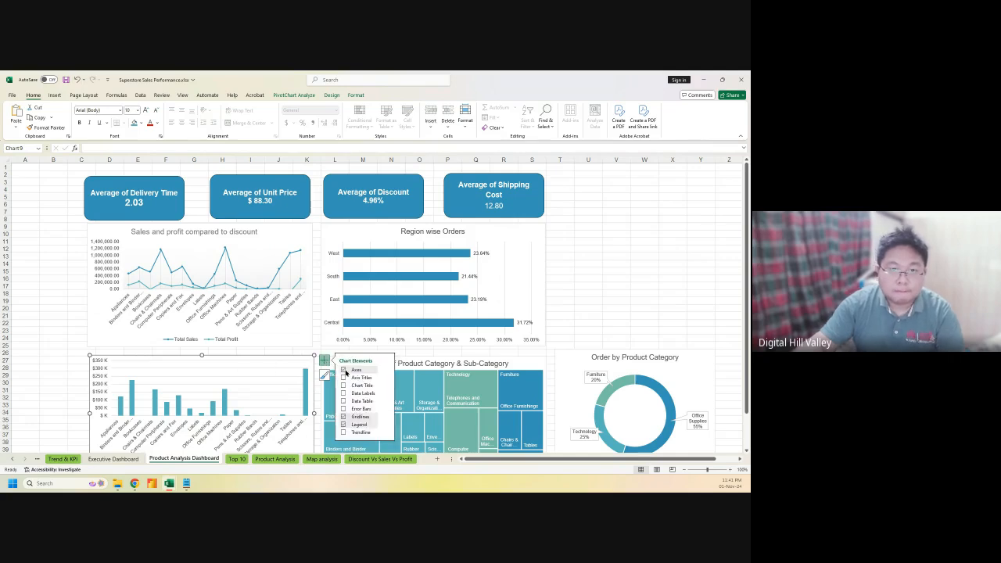
{"action": "left_click", "coordinate": [342, 386]}
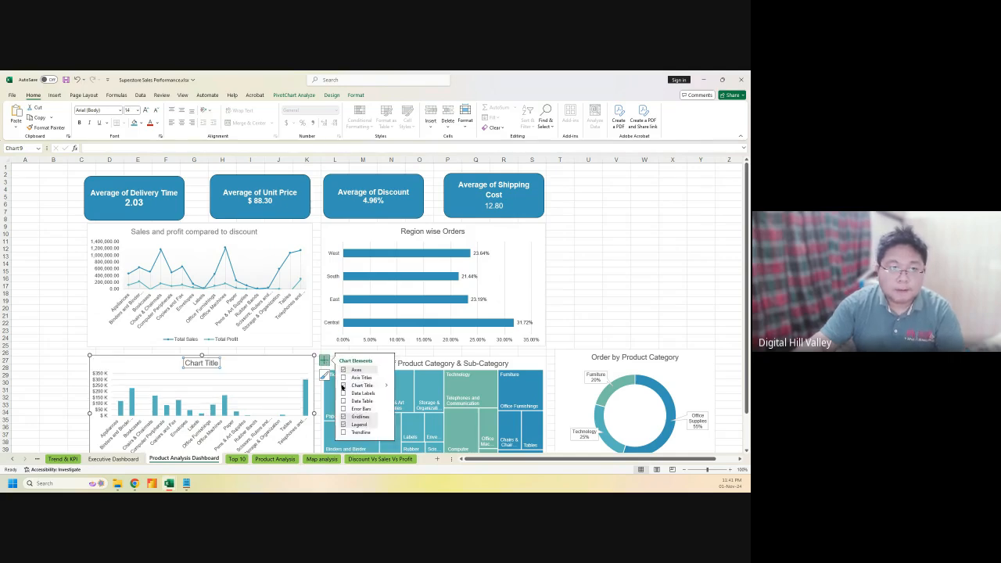
{"action": "triple_click", "coordinate": [202, 364]}
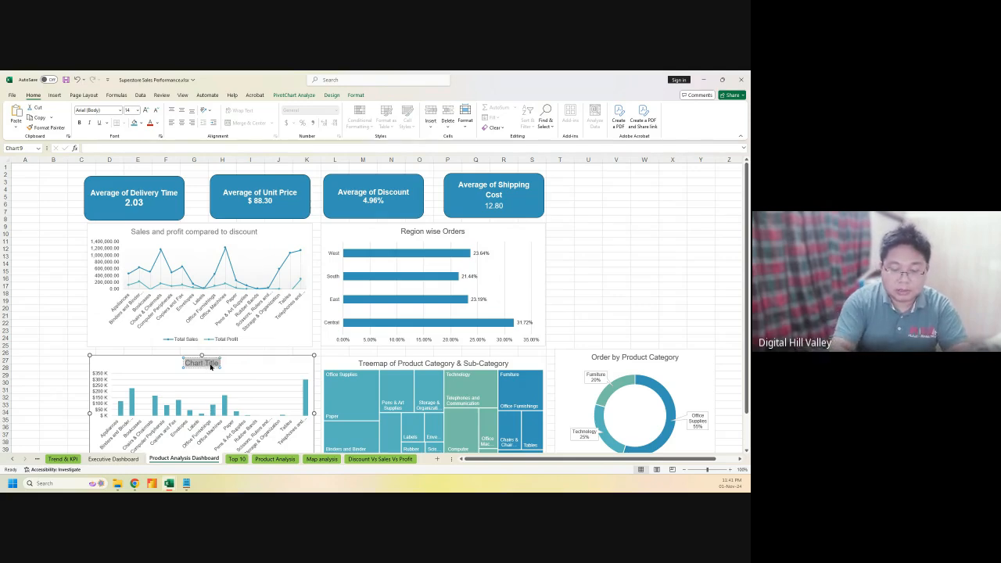
{"action": "type", "text": "Sub Cate"}
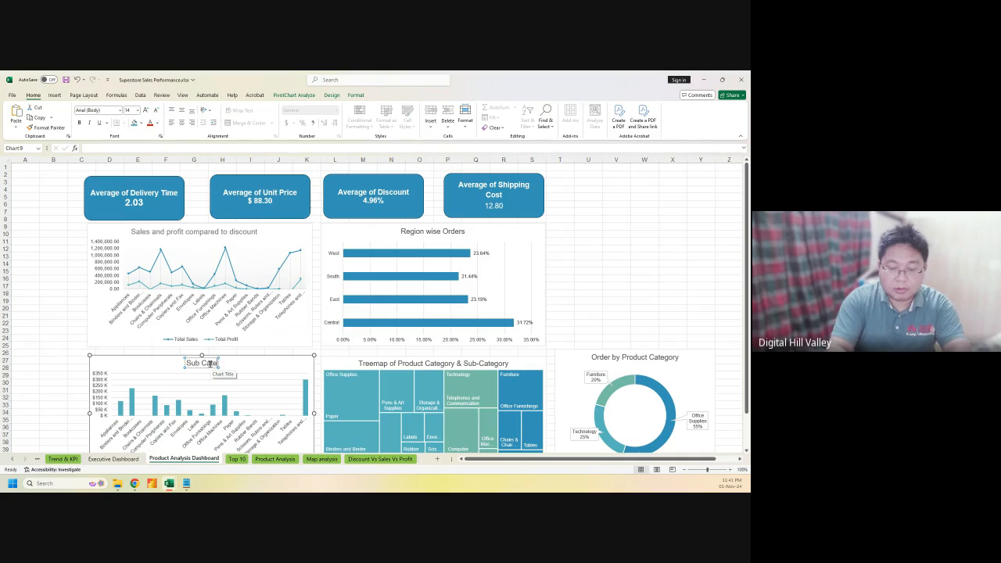
{"action": "type", "text": "gory W"}
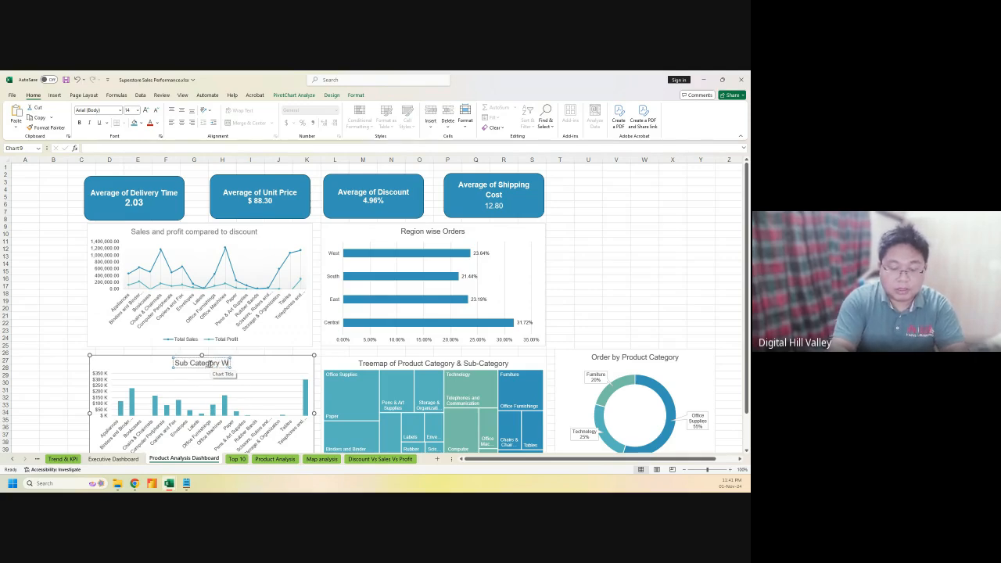
{"action": "type", "text": "ise Sales"}
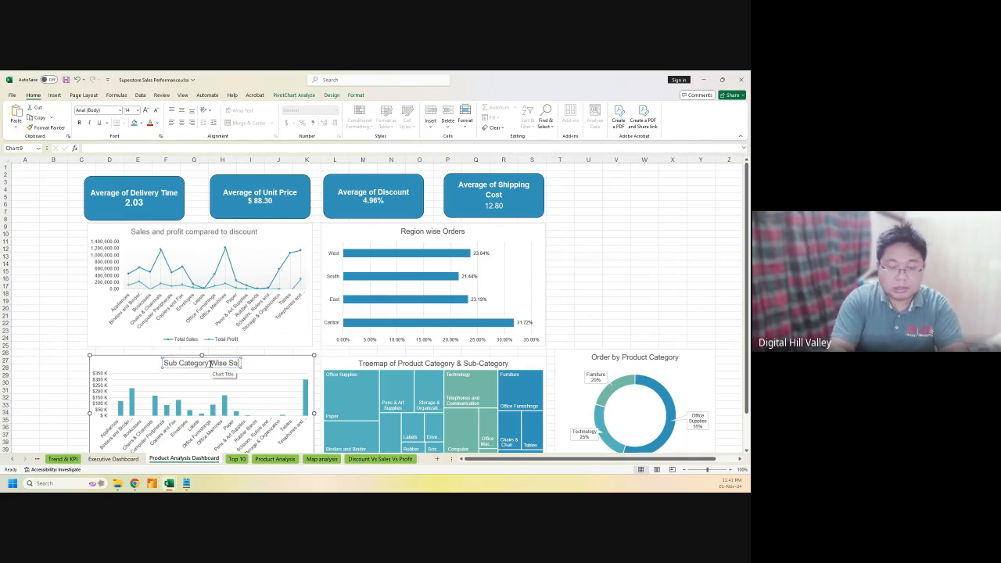
{"action": "left_click", "coordinate": [634, 274]}
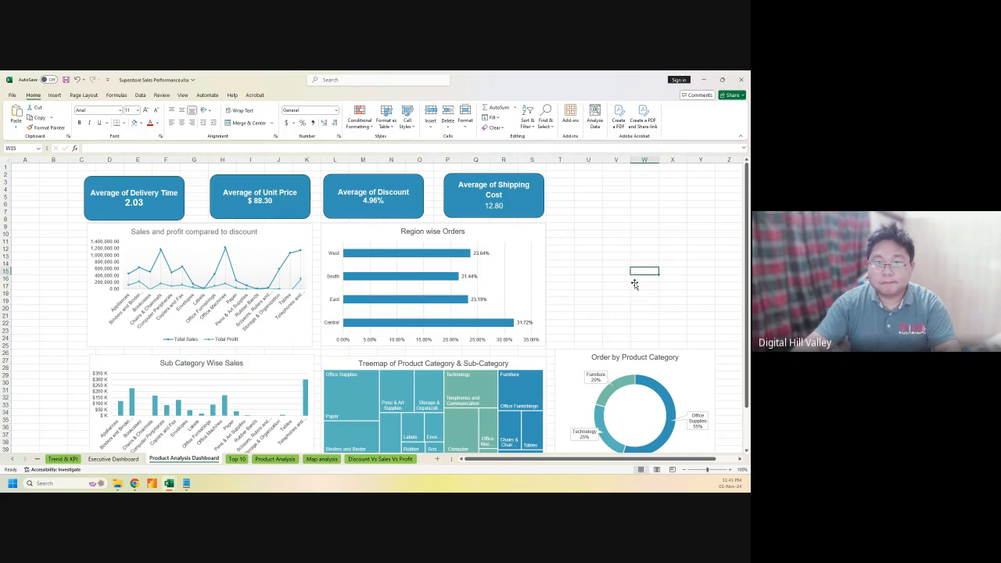
Move the Order by Product Category donut chart slightly lower
{"action": "left_click", "coordinate": [578, 358]}
{"action": "left_click_drag", "start_coordinate": [572, 353], "coordinate": [572, 359]}
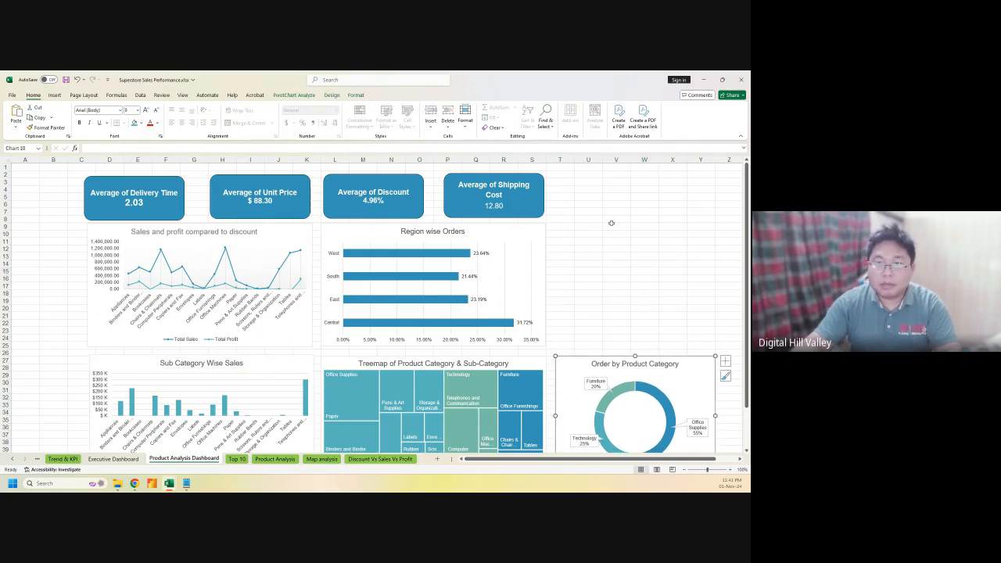
{"action": "left_click", "coordinate": [592, 319]}
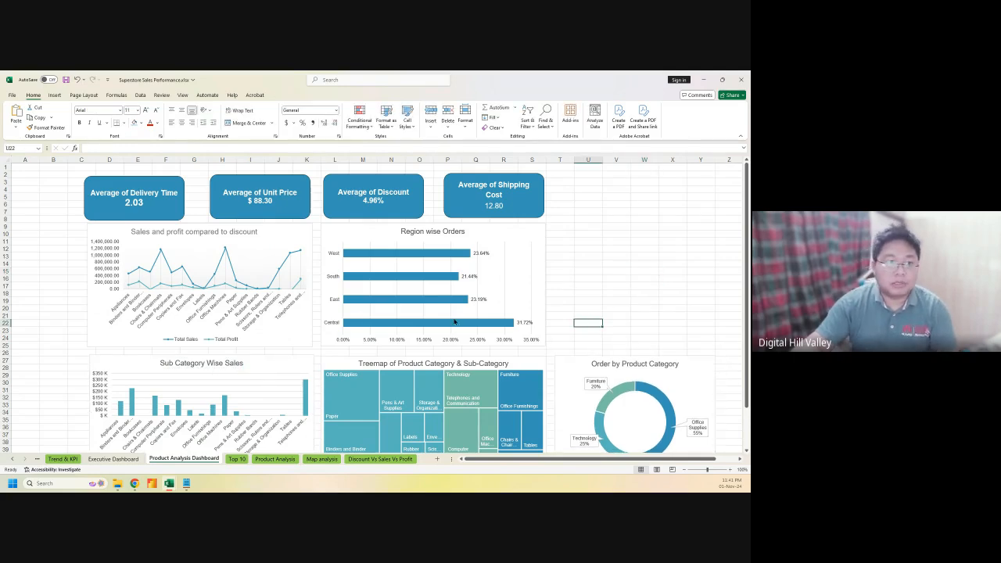
On the Executive Dashboard, show the field list for the Sales & Profit Over Years chart
{"action": "left_click", "coordinate": [113, 459]}
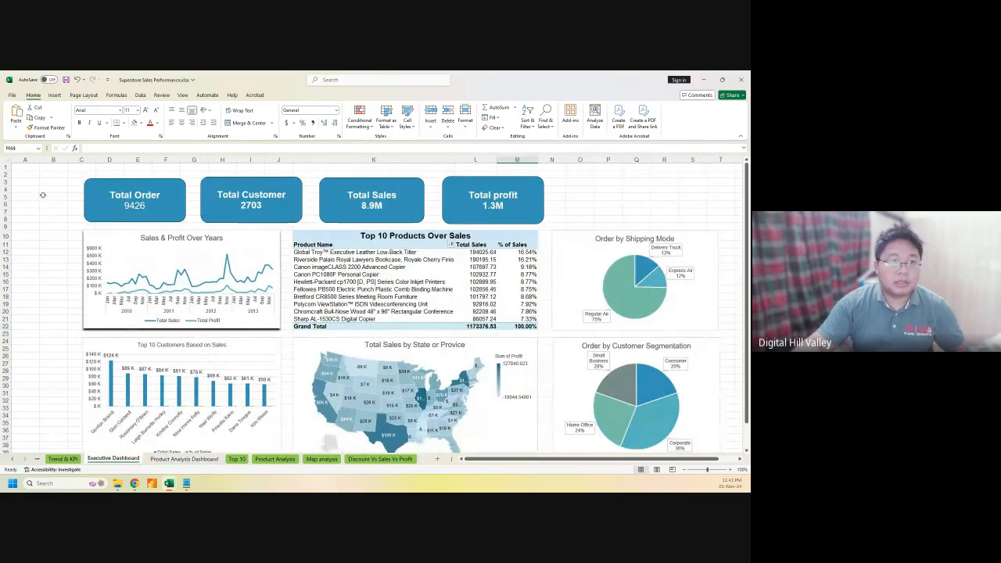
{"action": "left_click", "coordinate": [615, 191]}
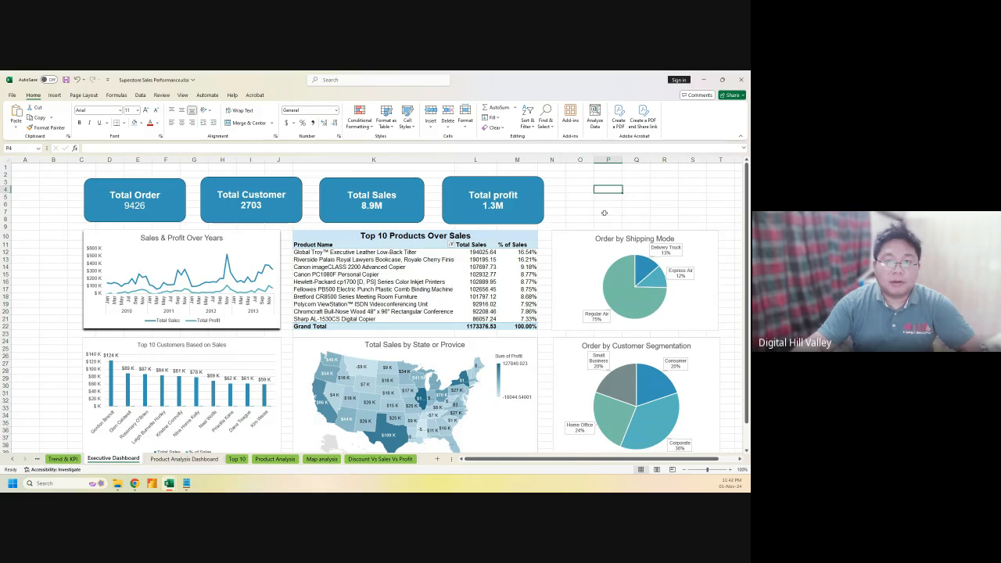
{"action": "left_click", "coordinate": [120, 229]}
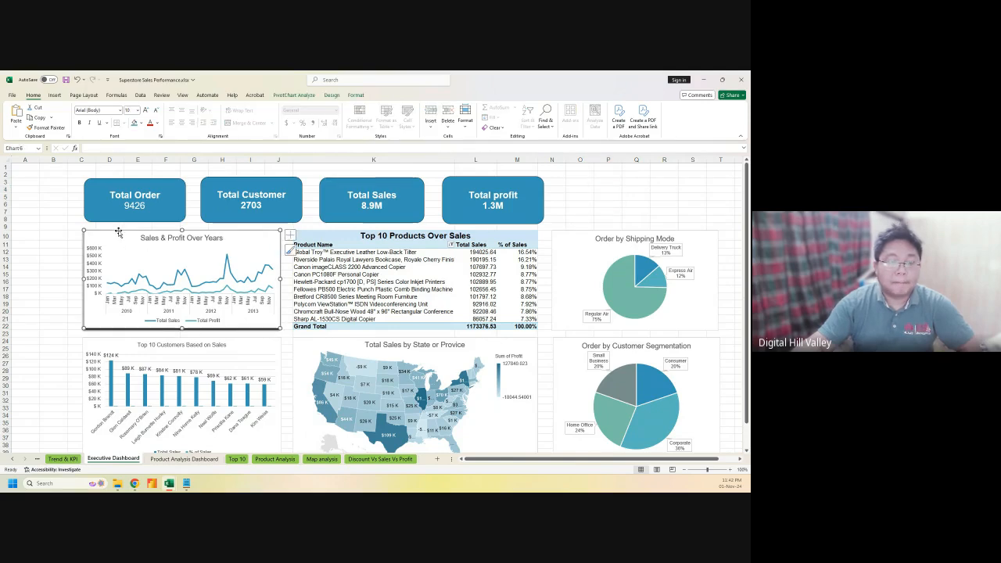
{"action": "left_click", "coordinate": [568, 207]}
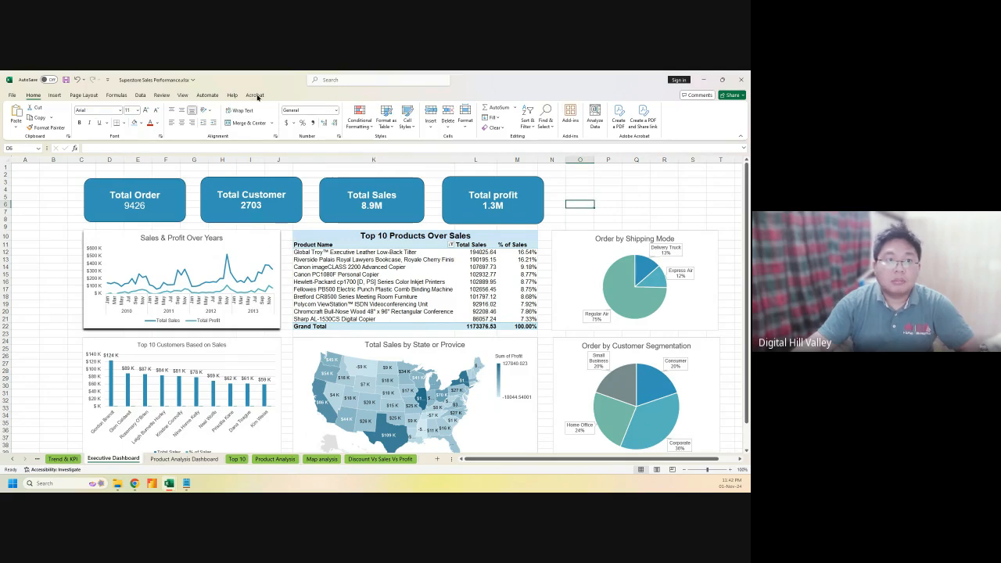
{"action": "right_click", "coordinate": [99, 239]}
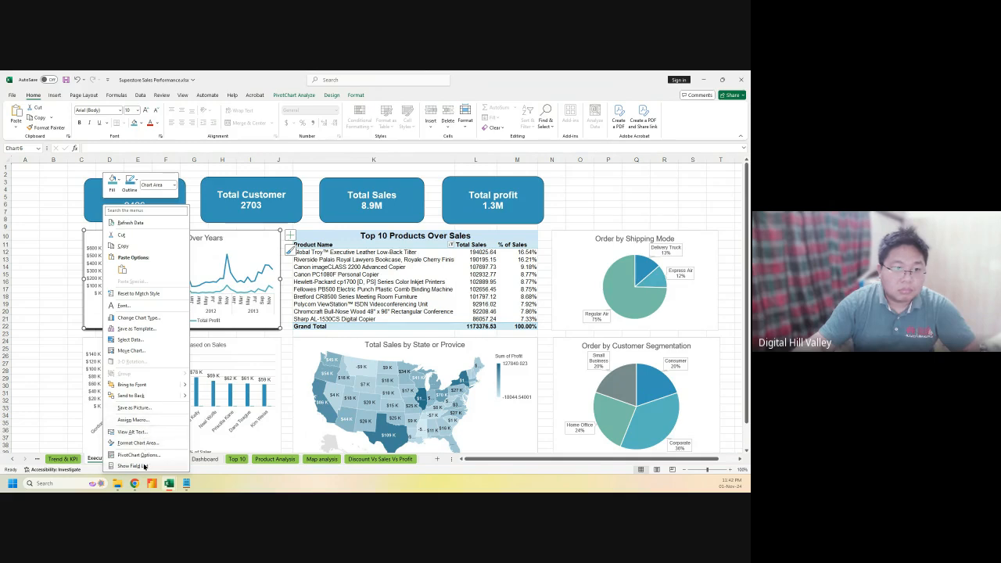
{"action": "left_click", "coordinate": [133, 466]}
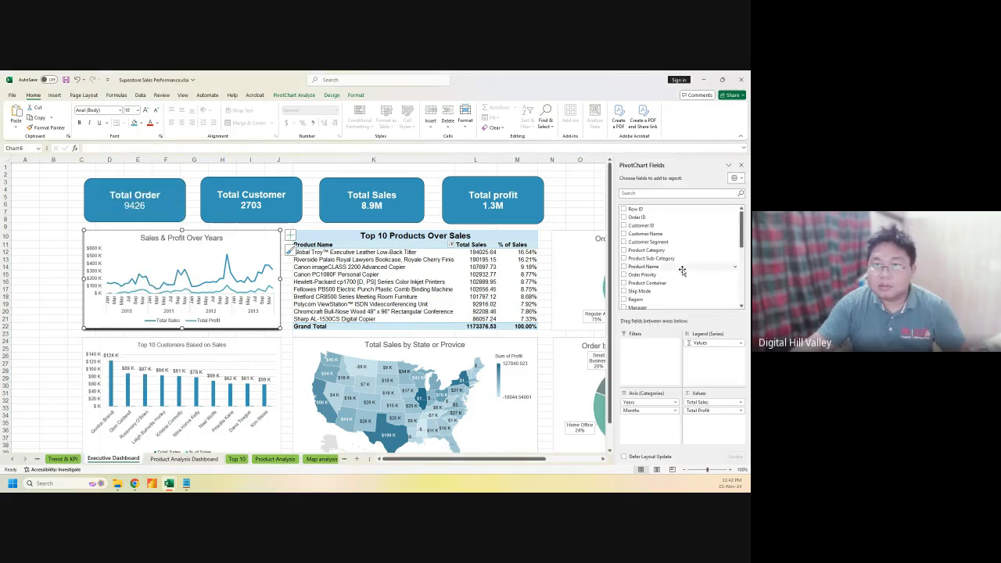
Add a Years slicer and place it beside the Total profit card
{"action": "scroll", "coordinate": [677, 265], "scroll_direction": "down", "scroll_amount": 6}
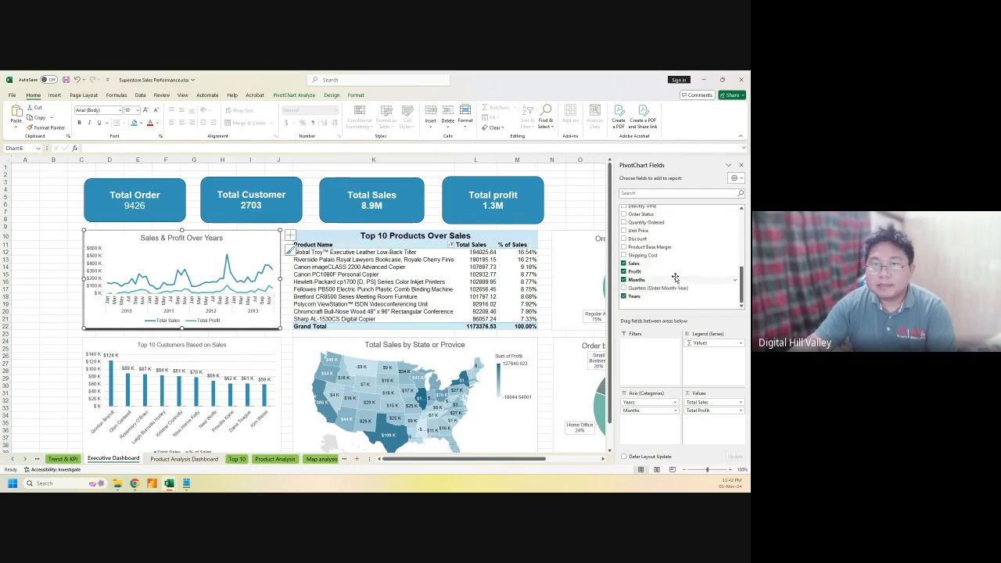
{"action": "scroll", "coordinate": [675, 276], "scroll_direction": "up", "scroll_amount": 3}
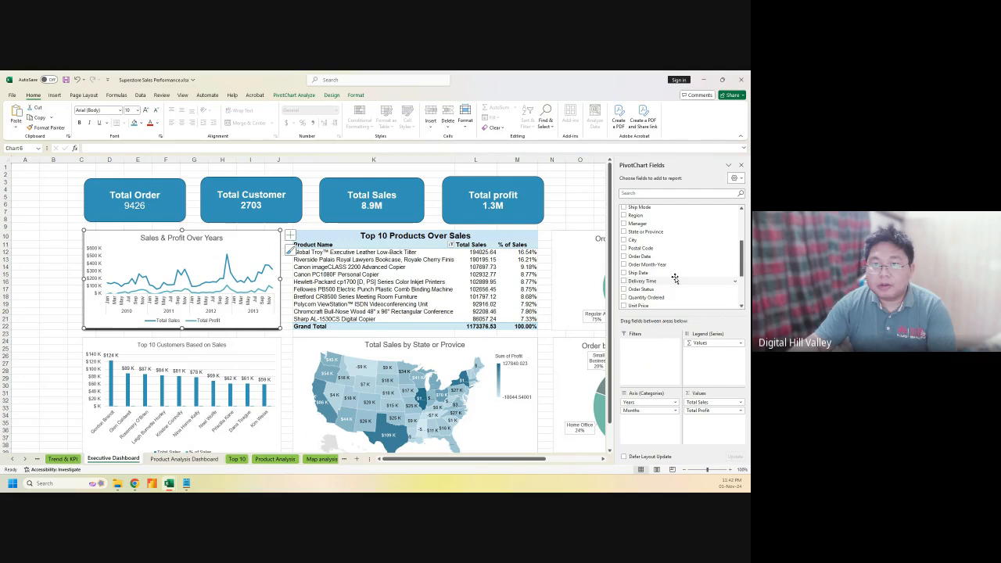
{"action": "scroll", "coordinate": [674, 279], "scroll_direction": "up", "scroll_amount": 2}
{"action": "scroll", "coordinate": [674, 281], "scroll_direction": "down", "scroll_amount": 5}
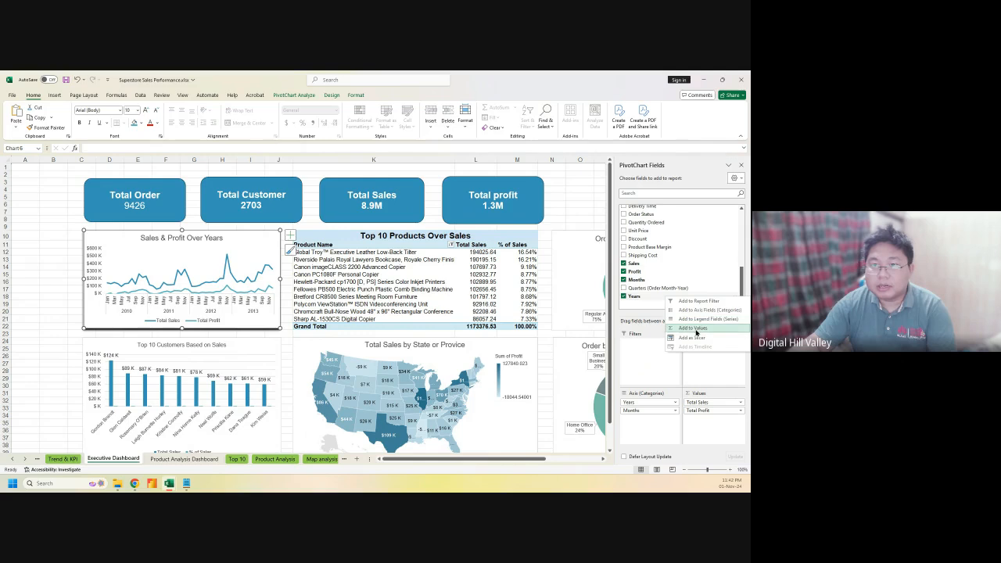
{"action": "left_click", "coordinate": [696, 338]}
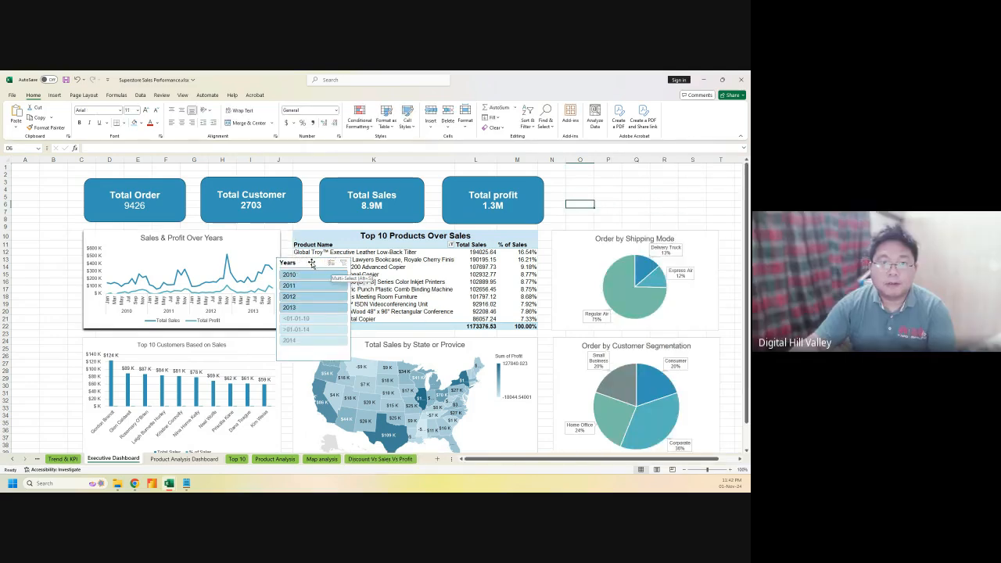
{"action": "left_click_drag", "start_coordinate": [314, 263], "coordinate": [594, 178]}
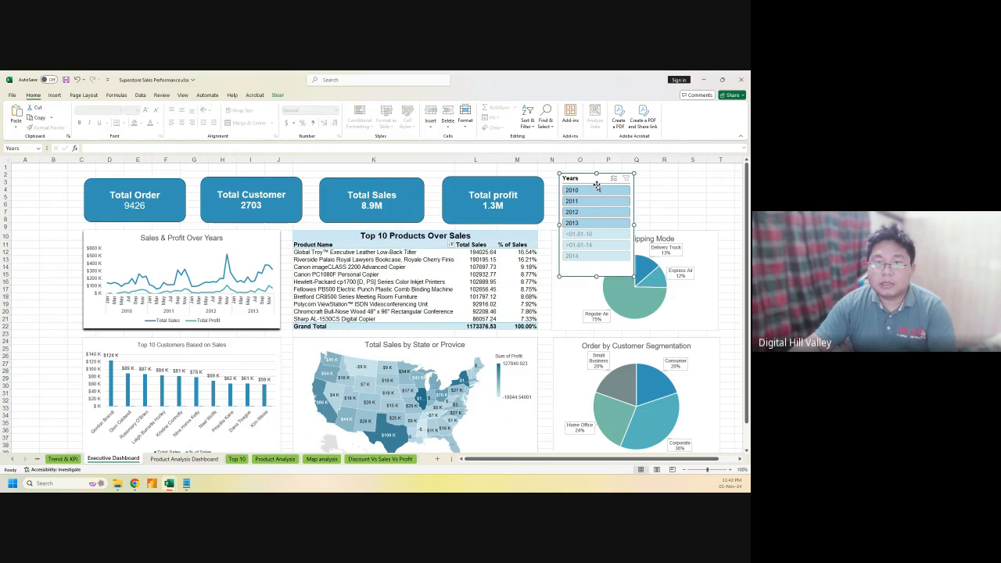
Shorten the Years slicer to about four rows so it clears the shipping-mode chart
{"action": "left_click_drag", "start_coordinate": [592, 250], "coordinate": [595, 228]}
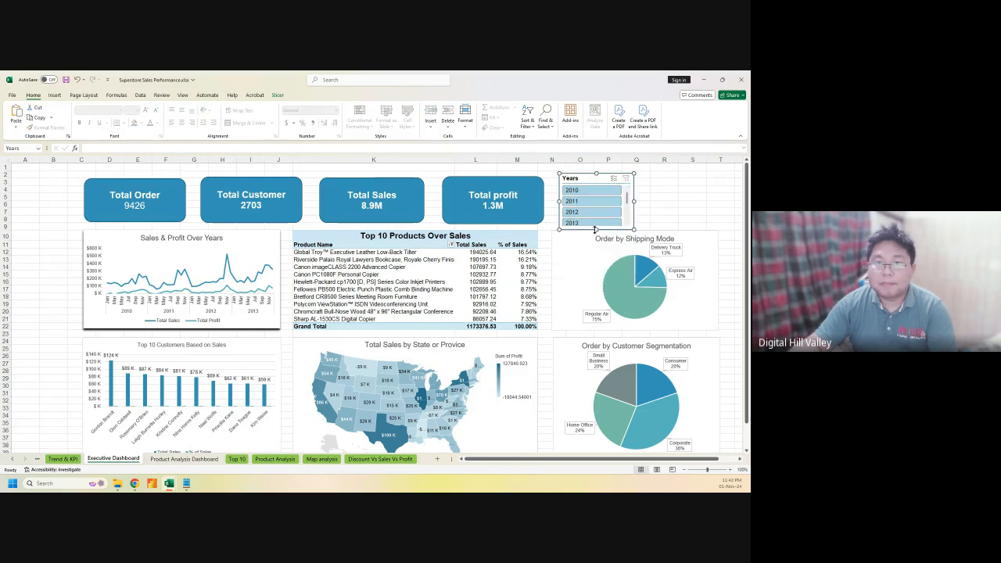
{"action": "right_click", "coordinate": [591, 180]}
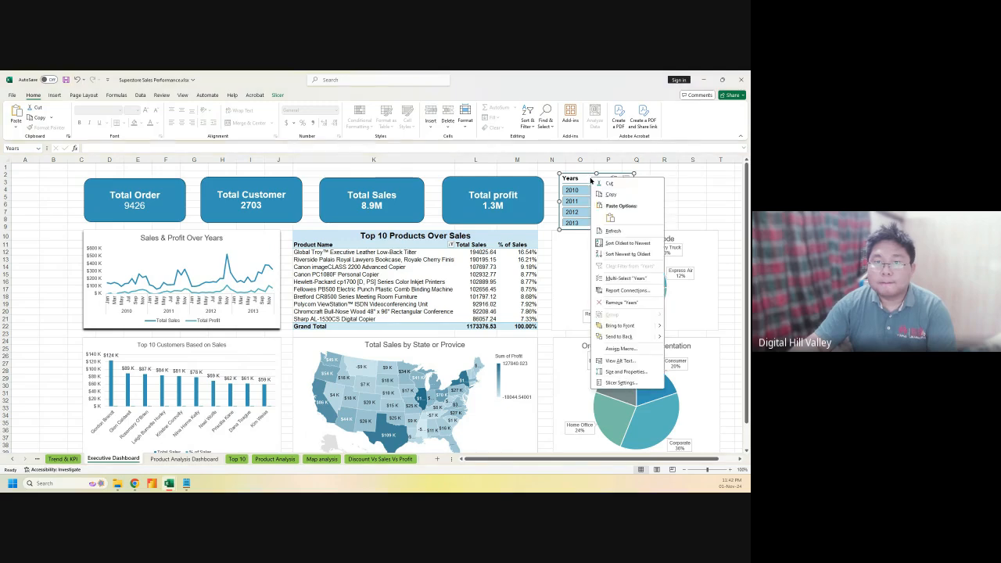
Set the Years slicer to hide items with no data and sort Descending (newest to oldest)
{"action": "left_click", "coordinate": [620, 383]}
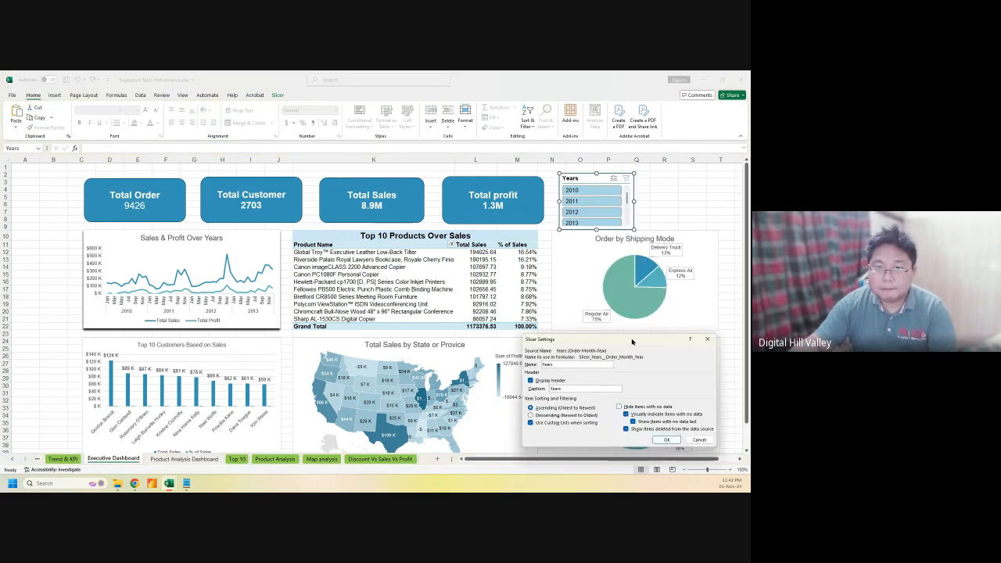
{"action": "left_click_drag", "start_coordinate": [631, 342], "coordinate": [444, 267]}
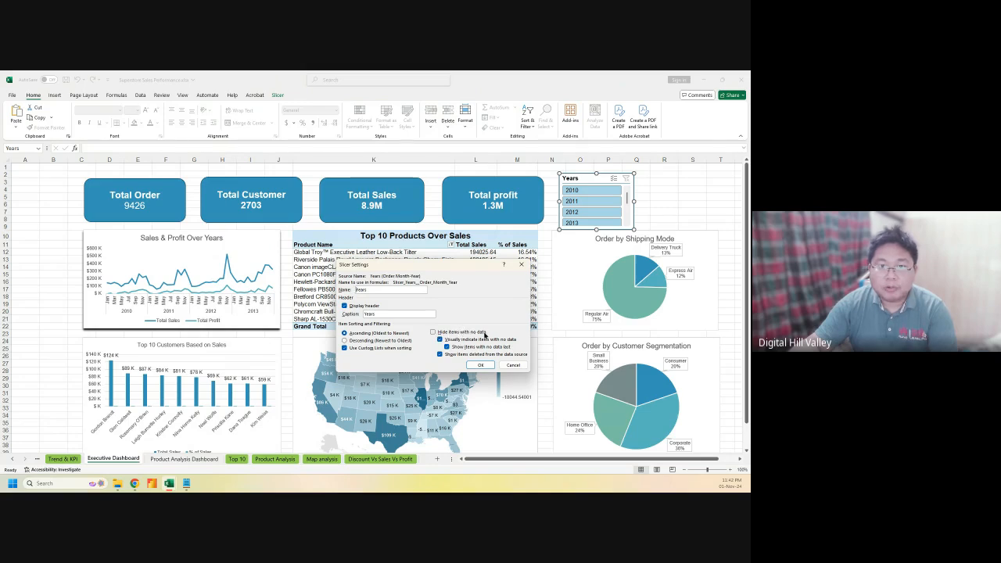
{"action": "left_click", "coordinate": [432, 332]}
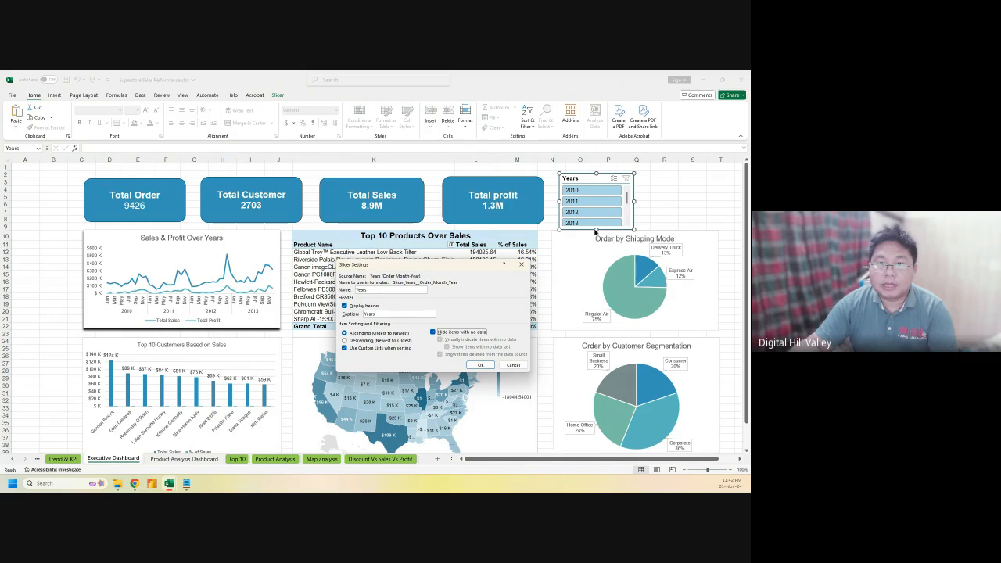
{"action": "left_click", "coordinate": [344, 340]}
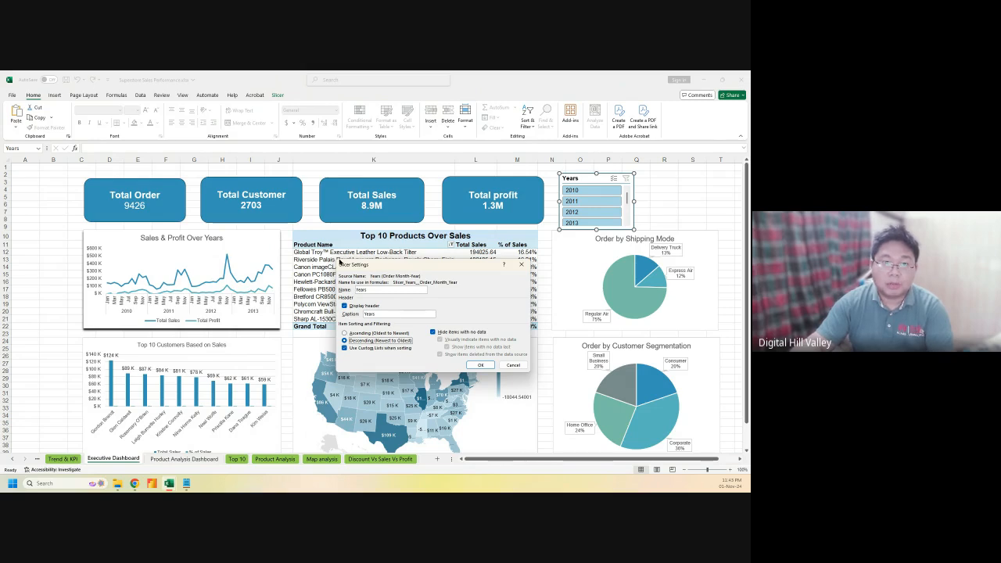
{"action": "left_click", "coordinate": [480, 365]}
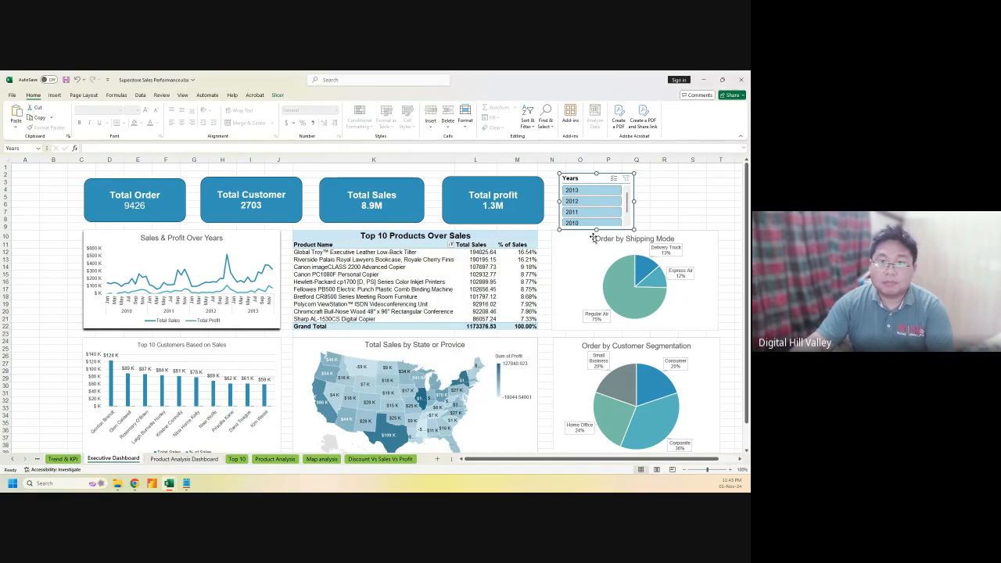
Nudge the Years slicer slightly up and left so all four years show without scrolling
{"action": "mouse_move", "coordinate": [595, 231]}
{"action": "left_mouse_down"}
{"action": "mouse_move", "coordinate": [595, 242]}
{"action": "mouse_move", "coordinate": [596, 231]}
{"action": "left_mouse_up"}
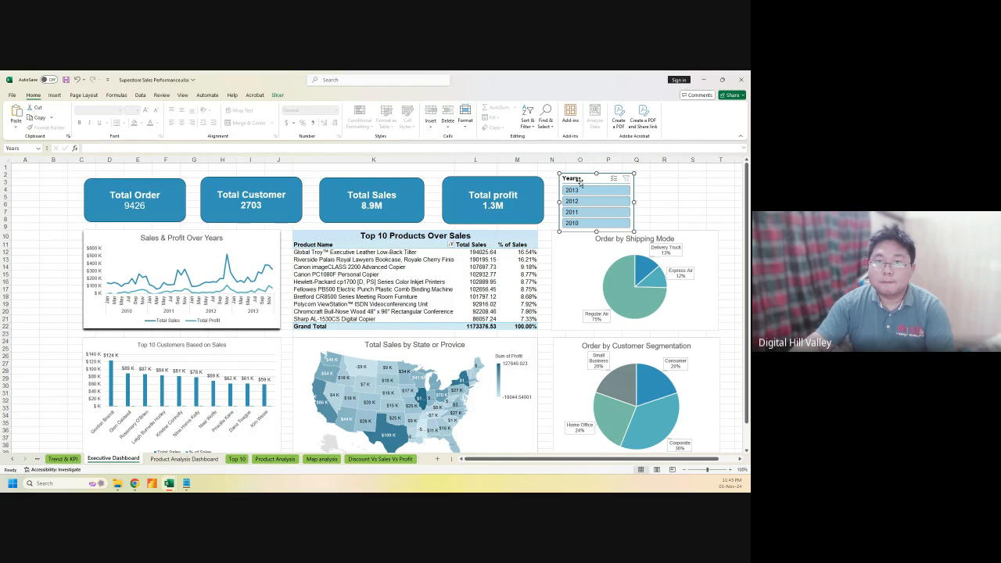
{"action": "left_click_drag", "start_coordinate": [578, 178], "coordinate": [574, 172]}
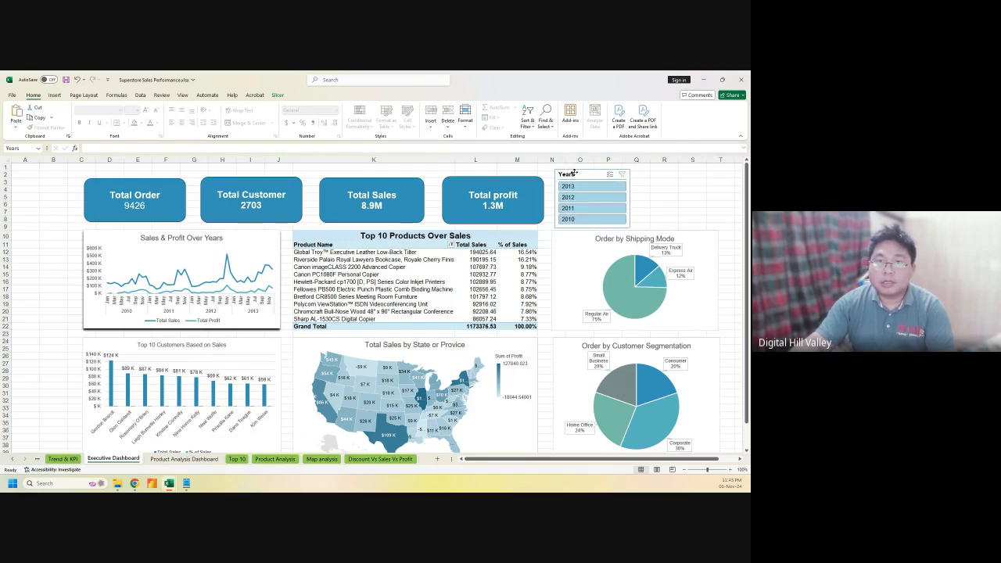
{"action": "left_click", "coordinate": [643, 188]}
{"action": "right_click", "coordinate": [580, 176]}
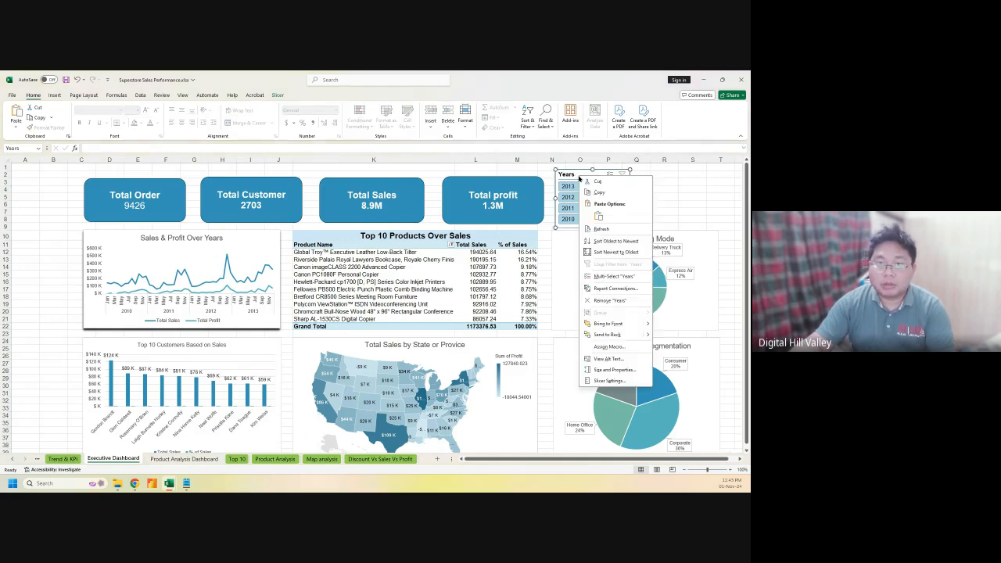
Open the Years slicer's Report Connections and enlarge the window to list all PivotTables
{"action": "left_click", "coordinate": [620, 288]}
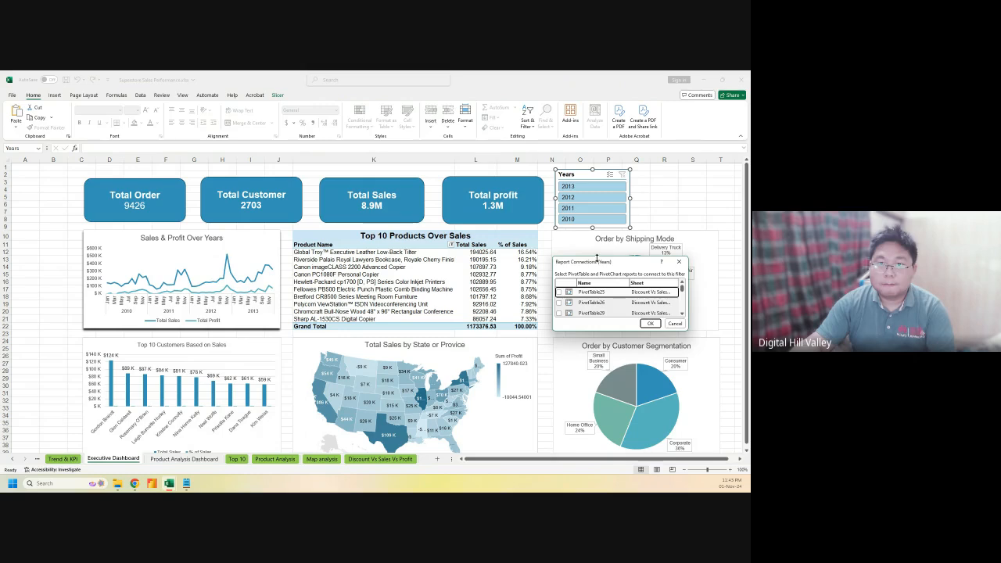
{"action": "left_click_drag", "start_coordinate": [595, 256], "coordinate": [406, 193]}
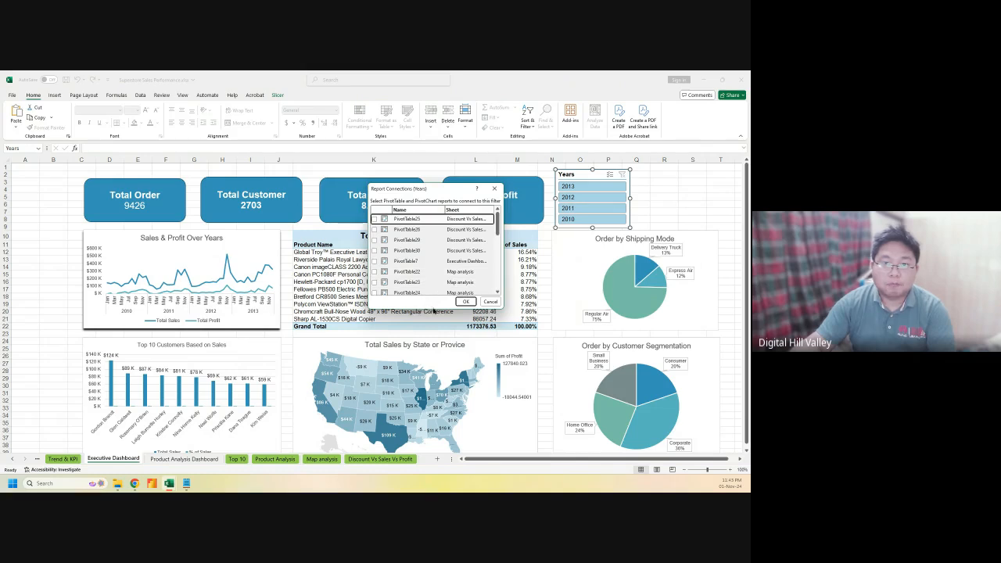
{"action": "left_click_drag", "start_coordinate": [432, 310], "coordinate": [437, 399]}
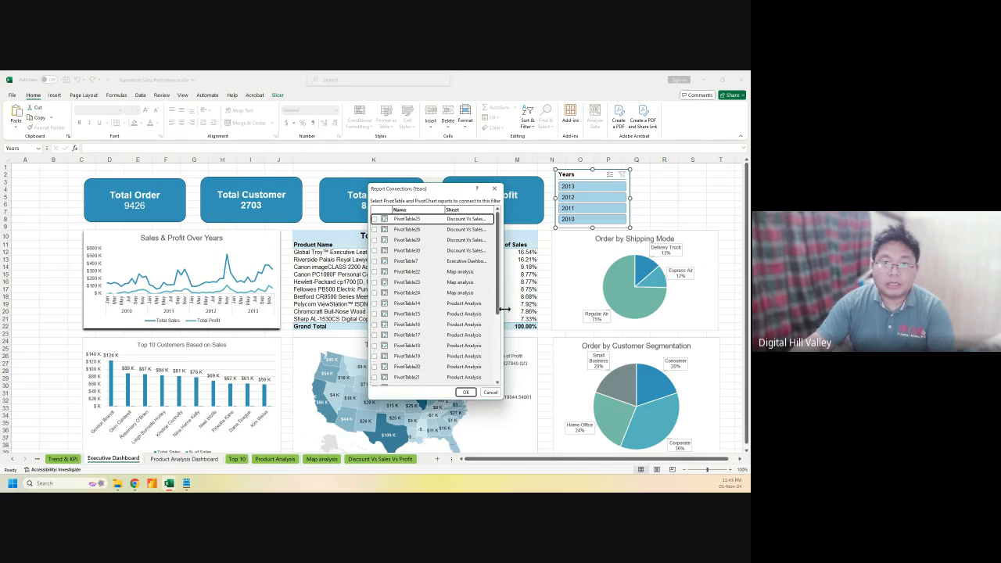
{"action": "left_click_drag", "start_coordinate": [501, 312], "coordinate": [615, 316]}
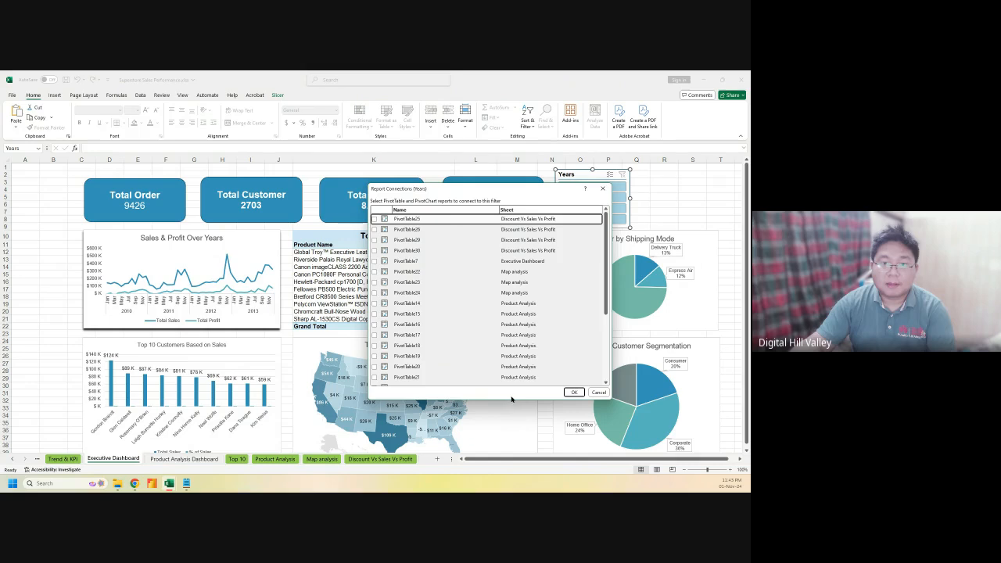
{"action": "left_click_drag", "start_coordinate": [511, 400], "coordinate": [516, 454]}
{"action": "scroll", "coordinate": [517, 386], "scroll_direction": "down", "scroll_amount": 2}
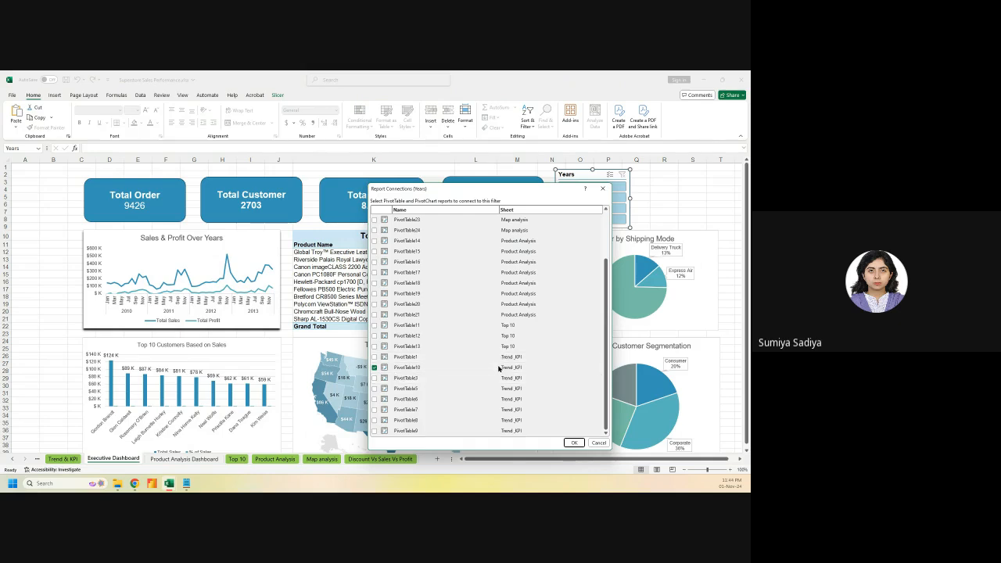
{"action": "scroll", "coordinate": [500, 361], "scroll_direction": "up", "scroll_amount": 2}
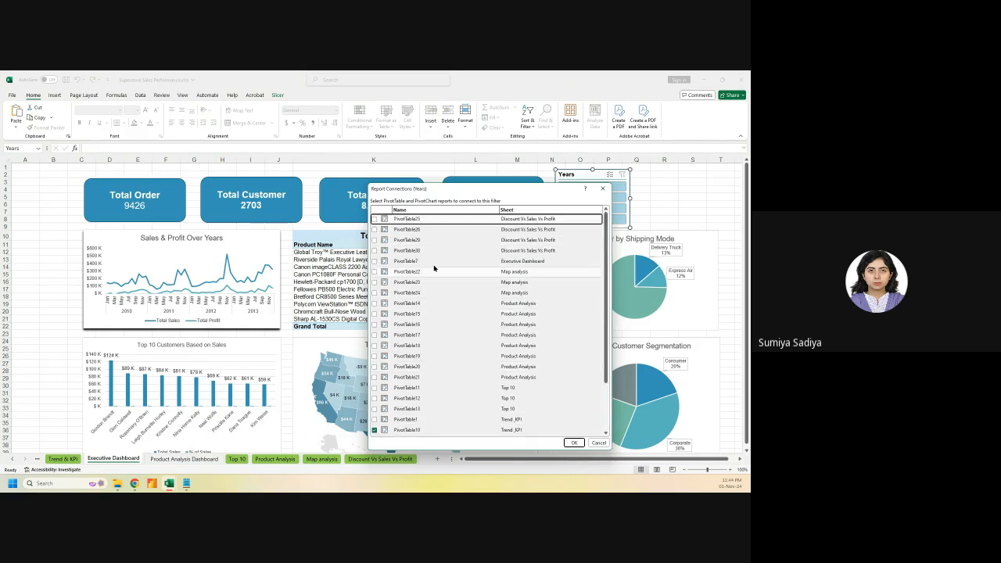
Connect PivotTable25 and Trend_KPI's PivotTable3, 5, 6, 7, 8 and 9 to the slicer
{"action": "left_click", "coordinate": [505, 220]}
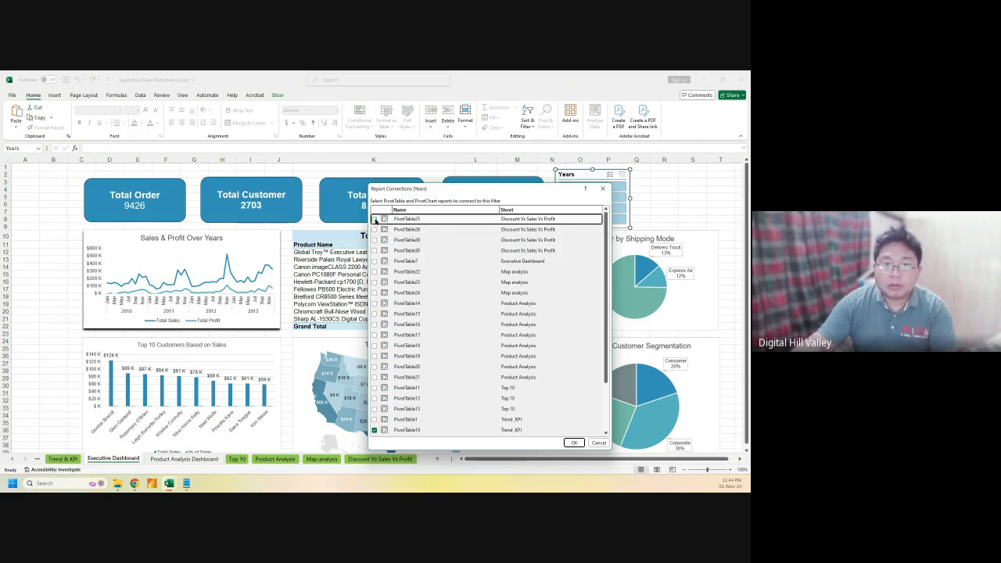
{"action": "scroll", "coordinate": [466, 355], "scroll_direction": "down", "scroll_amount": 2}
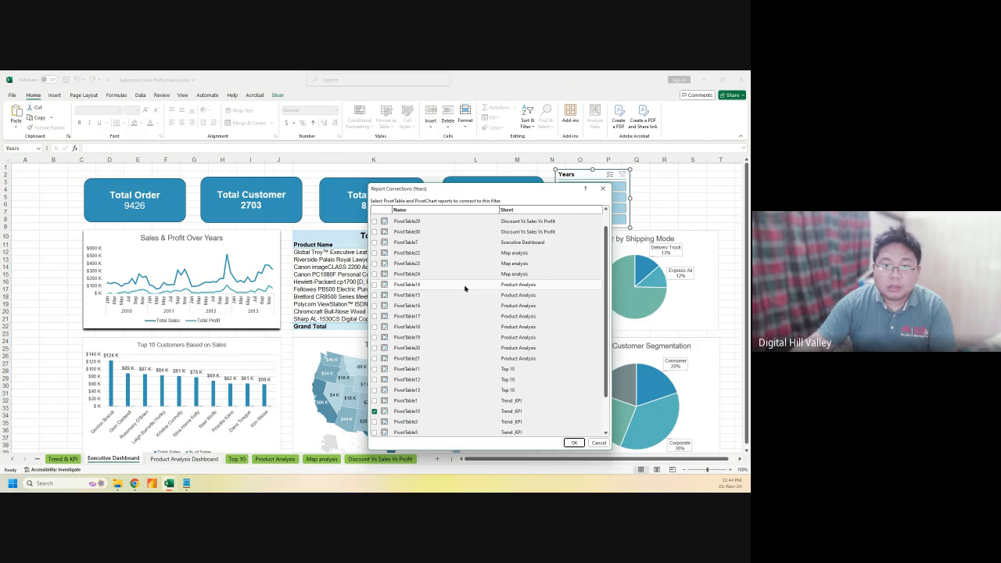
{"action": "scroll", "coordinate": [459, 394], "scroll_direction": "down", "scroll_amount": 2}
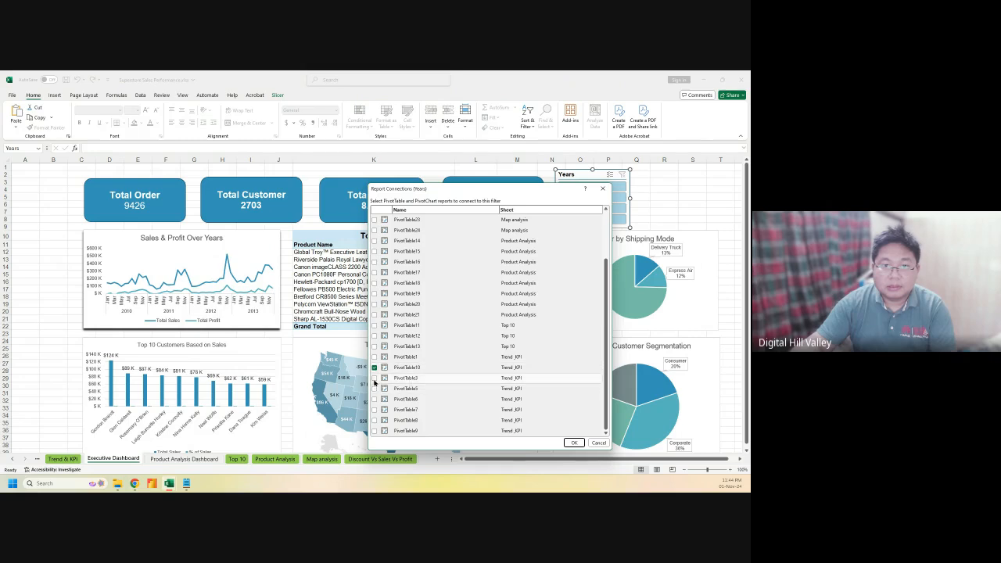
{"action": "scroll", "coordinate": [462, 365], "scroll_direction": "up", "scroll_amount": 2}
{"action": "scroll", "coordinate": [462, 365], "scroll_direction": "down", "scroll_amount": 2}
{"action": "left_click", "coordinate": [373, 378]}
{"action": "left_click", "coordinate": [373, 388]}
{"action": "left_click", "coordinate": [373, 399]}
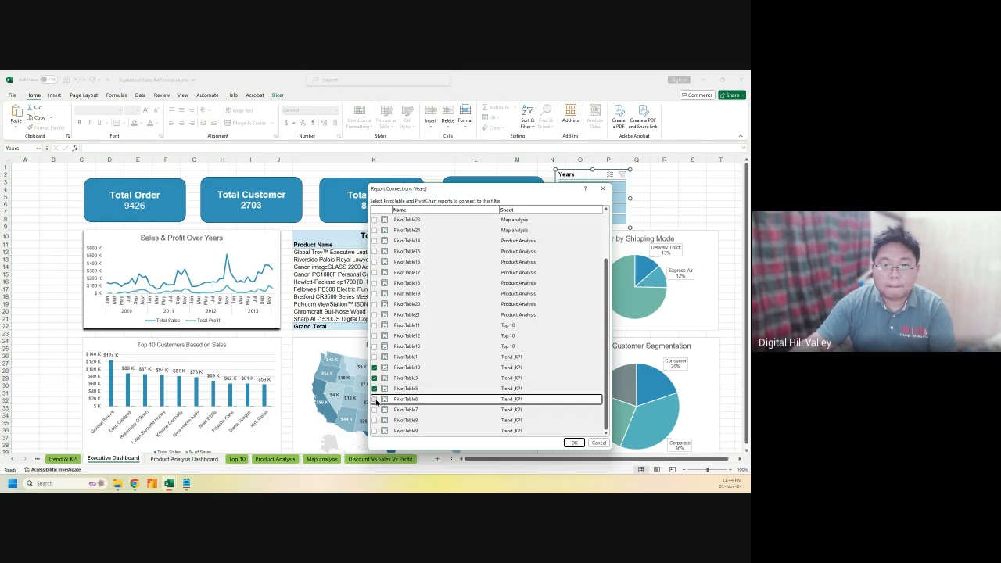
{"action": "left_click", "coordinate": [375, 410]}
{"action": "left_click", "coordinate": [374, 420]}
{"action": "left_click", "coordinate": [374, 431]}
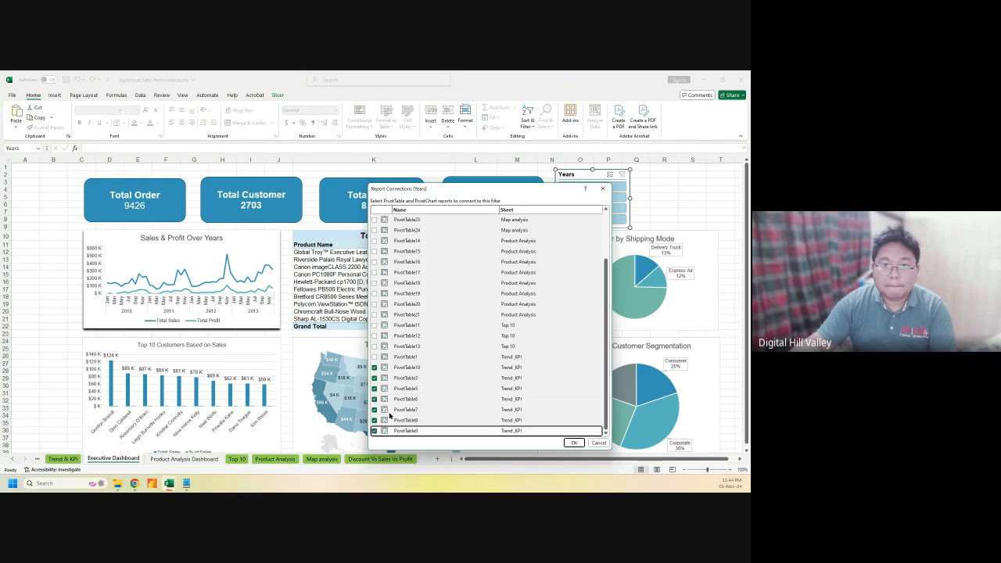
Connect PivotTable14–21, Top 10's PivotTable11–13 and Trend_KPI's PivotTable1 to the slicer
{"action": "scroll", "coordinate": [436, 374], "scroll_direction": "up", "scroll_amount": 2}
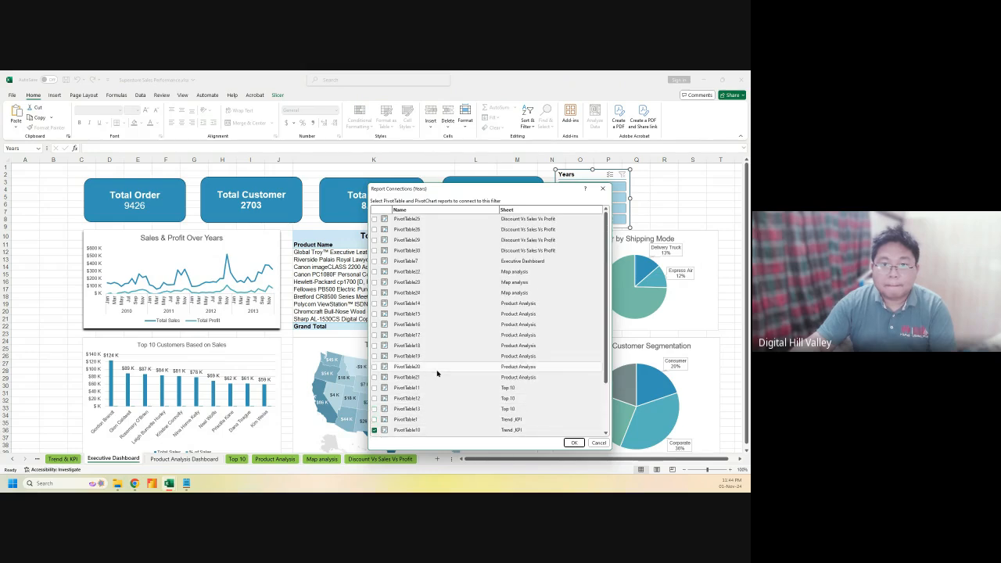
{"action": "left_click", "coordinate": [374, 303]}
{"action": "left_click", "coordinate": [375, 314]}
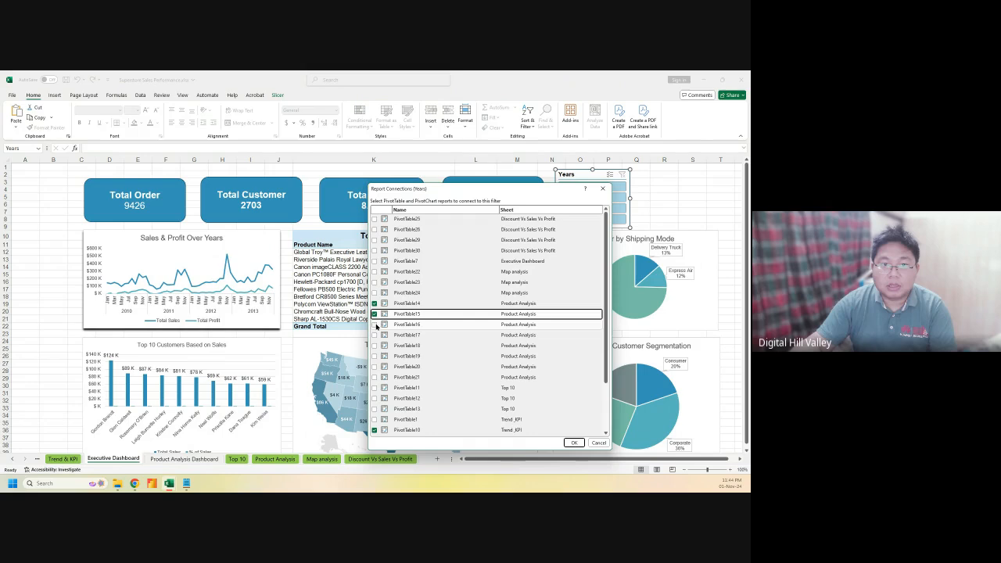
{"action": "left_click", "coordinate": [375, 324]}
{"action": "left_click", "coordinate": [374, 334]}
{"action": "left_click", "coordinate": [375, 345]}
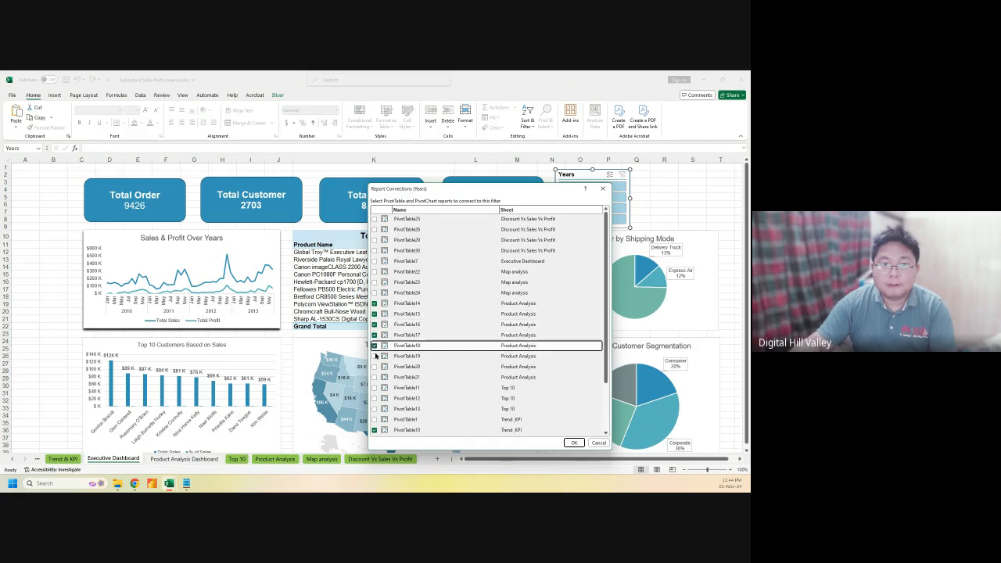
{"action": "left_click", "coordinate": [374, 356]}
{"action": "left_click", "coordinate": [374, 365]}
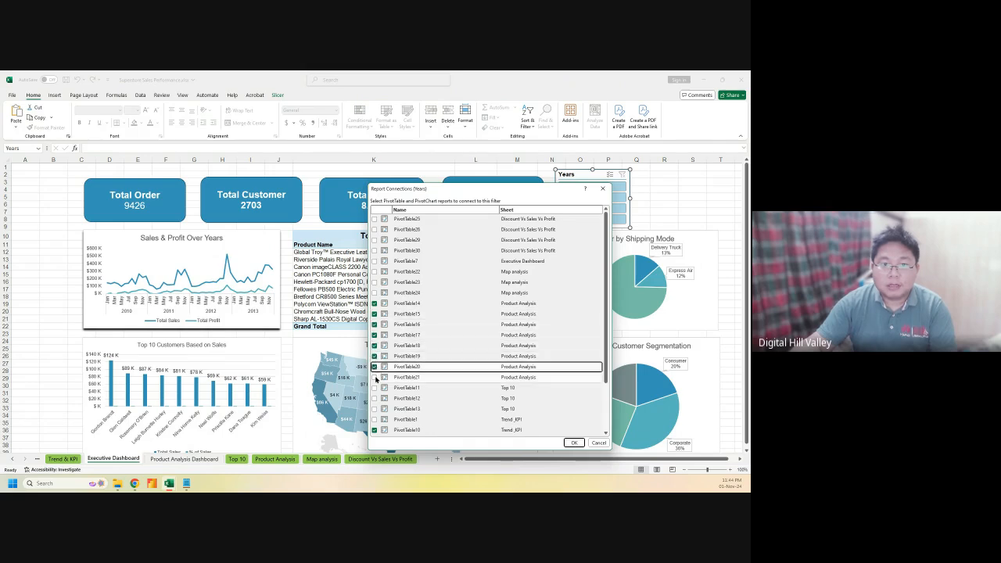
{"action": "left_click", "coordinate": [374, 376]}
{"action": "left_click", "coordinate": [374, 387]}
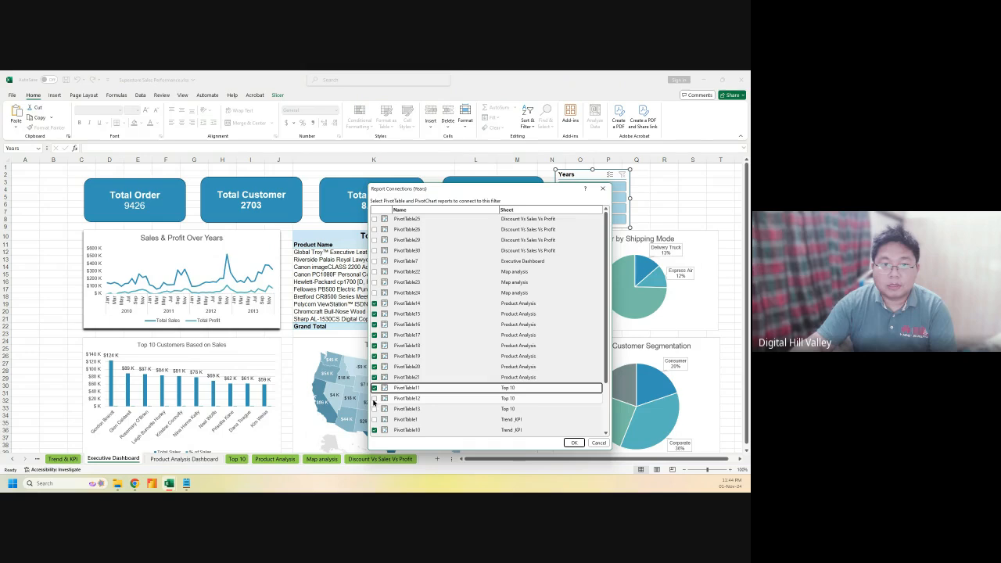
{"action": "left_click", "coordinate": [375, 398]}
{"action": "left_click", "coordinate": [375, 408]}
{"action": "left_click", "coordinate": [374, 419]}
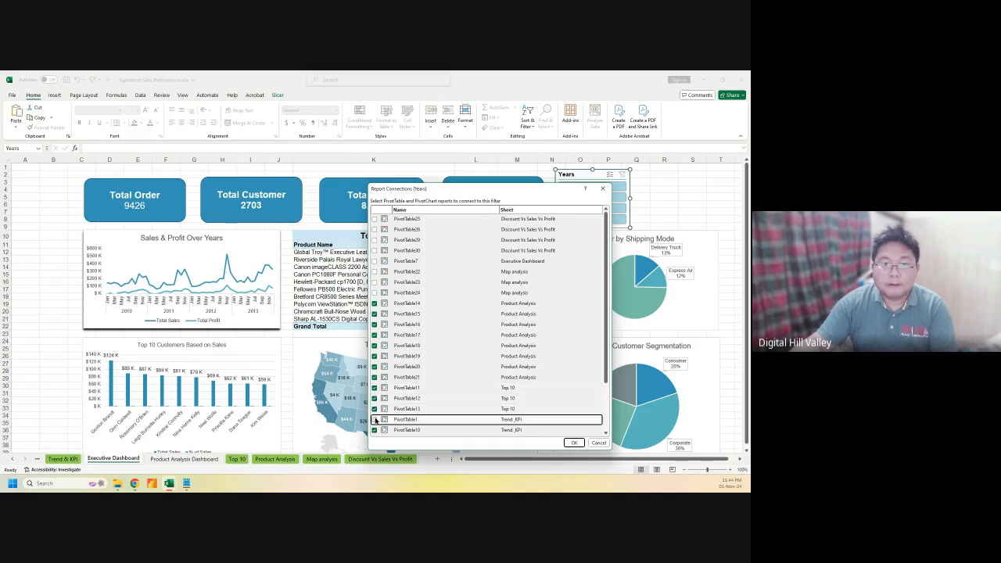
Connect Map analysis PivotTable22–24 and PivotTable7, 30, 29, 26, 25, then confirm
{"action": "left_click", "coordinate": [374, 292]}
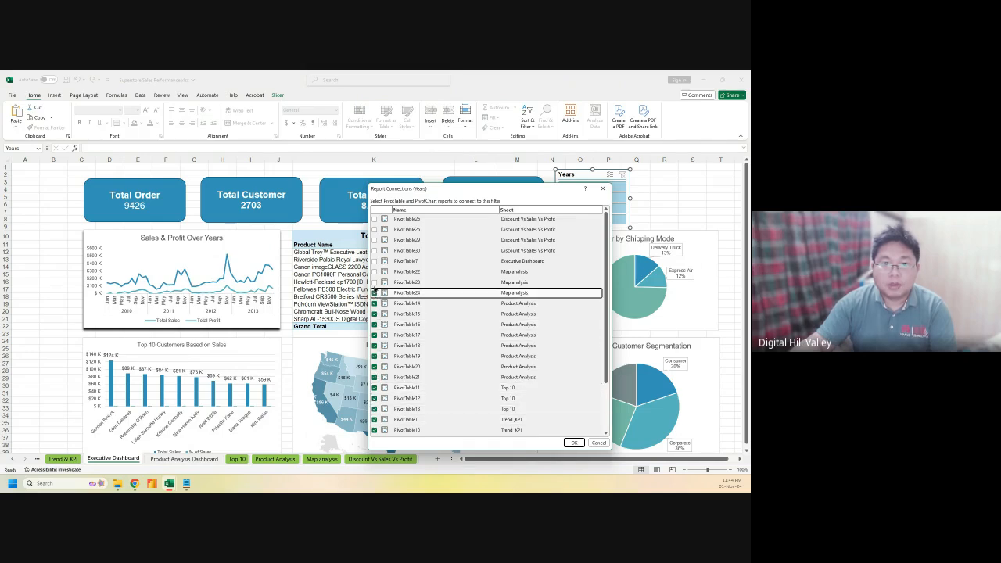
{"action": "left_click", "coordinate": [374, 282]}
{"action": "left_click", "coordinate": [375, 271]}
{"action": "left_click", "coordinate": [374, 260]}
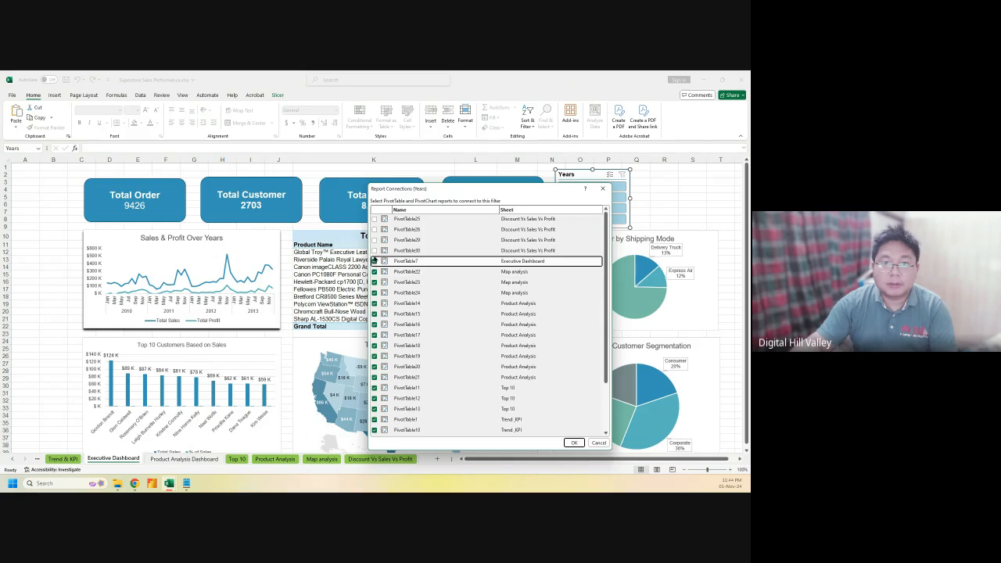
{"action": "left_click", "coordinate": [375, 251]}
{"action": "left_click", "coordinate": [375, 240]}
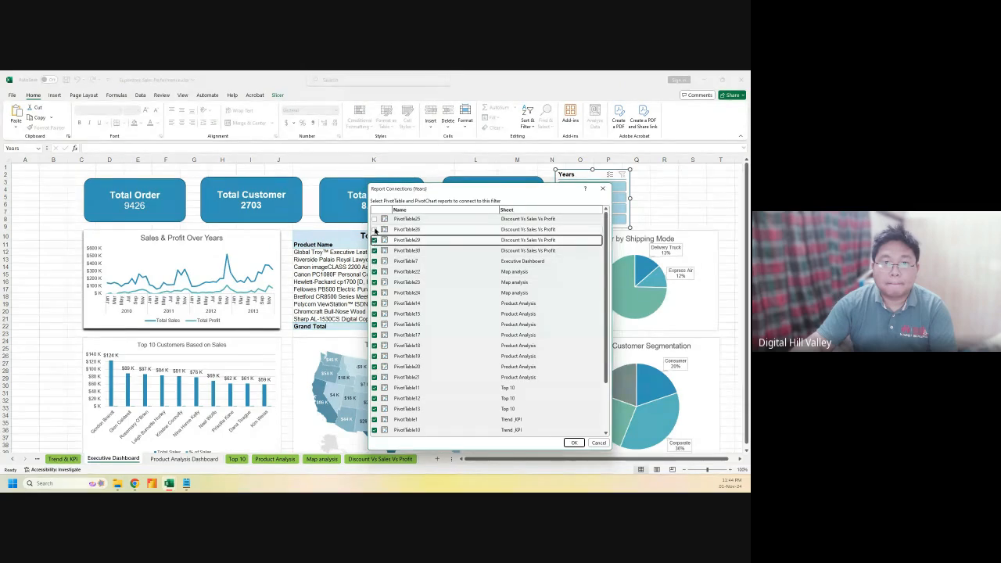
{"action": "left_click", "coordinate": [374, 229]}
{"action": "left_click", "coordinate": [374, 218]}
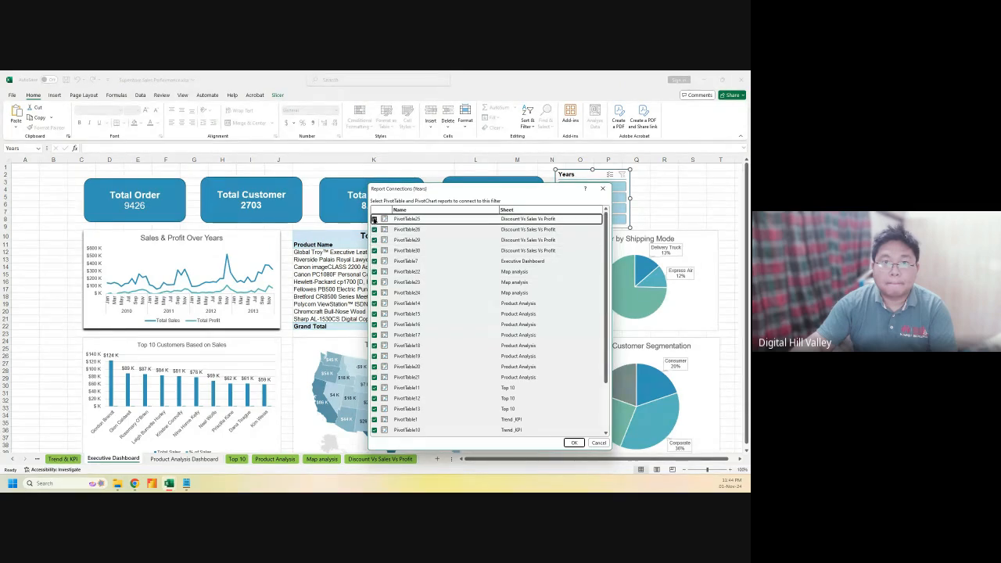
{"action": "left_click", "coordinate": [573, 442]}
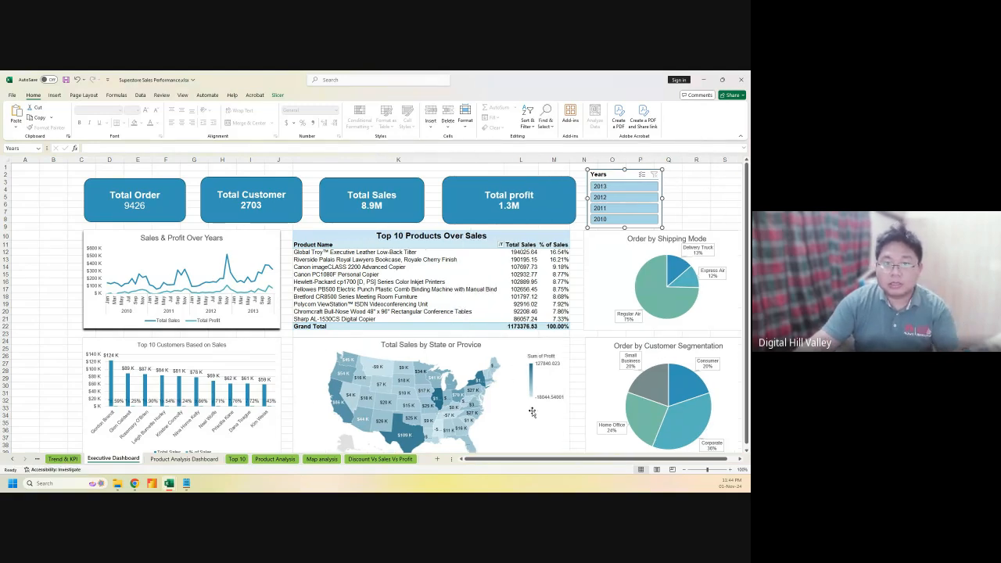
Narrow column K and the Total profit card, shifting the Years slicer left
{"action": "left_click_drag", "start_coordinate": [509, 456], "coordinate": [530, 462]}
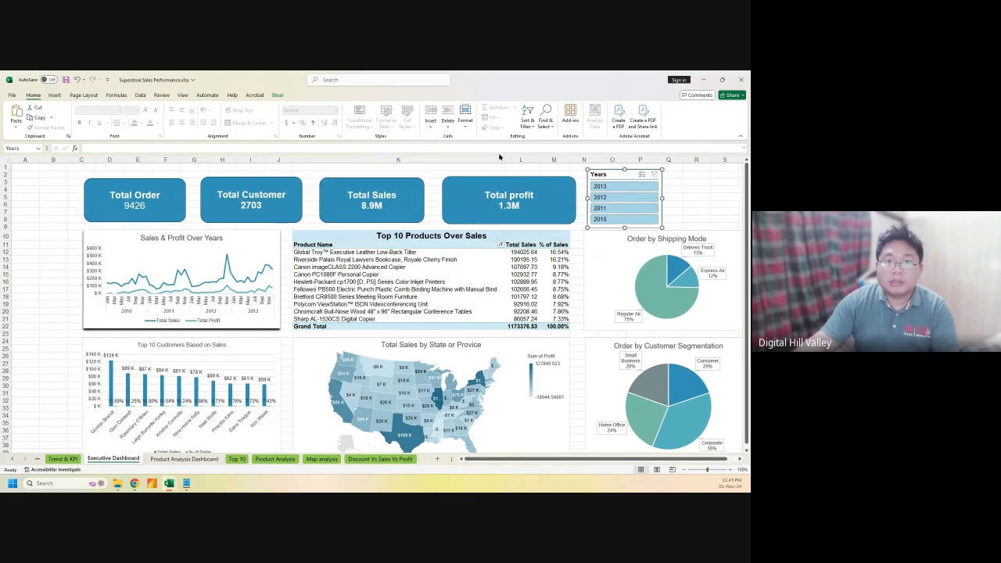
{"action": "left_click_drag", "start_coordinate": [502, 158], "coordinate": [500, 159]}
{"action": "left_click", "coordinate": [568, 188]}
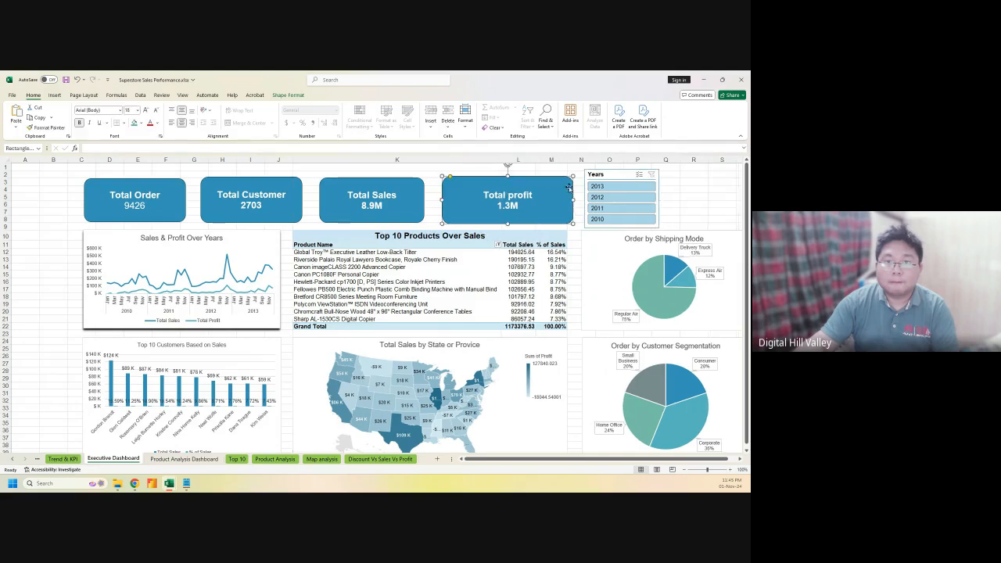
{"action": "left_click_drag", "start_coordinate": [572, 200], "coordinate": [543, 199]}
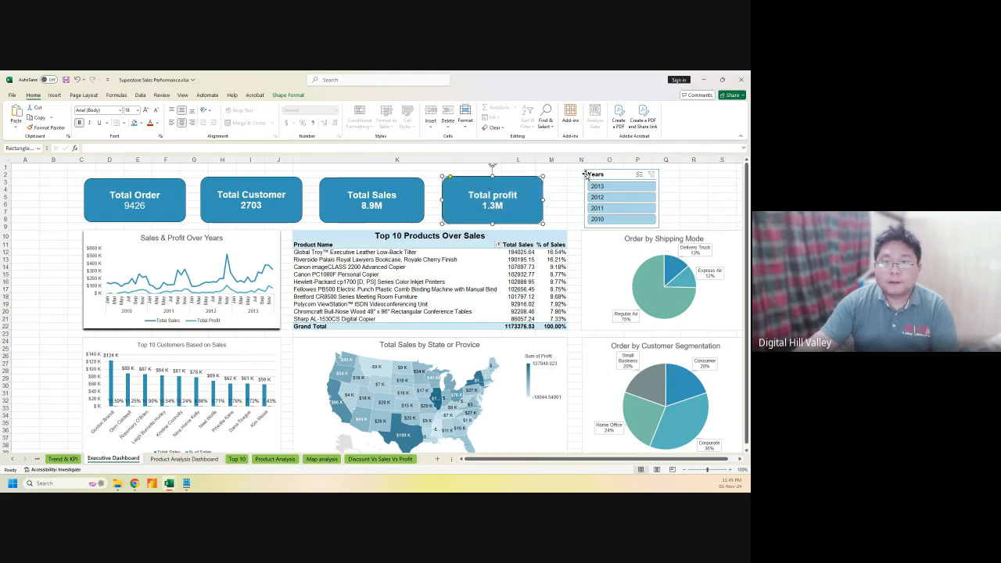
{"action": "left_click_drag", "start_coordinate": [604, 175], "coordinate": [586, 172]}
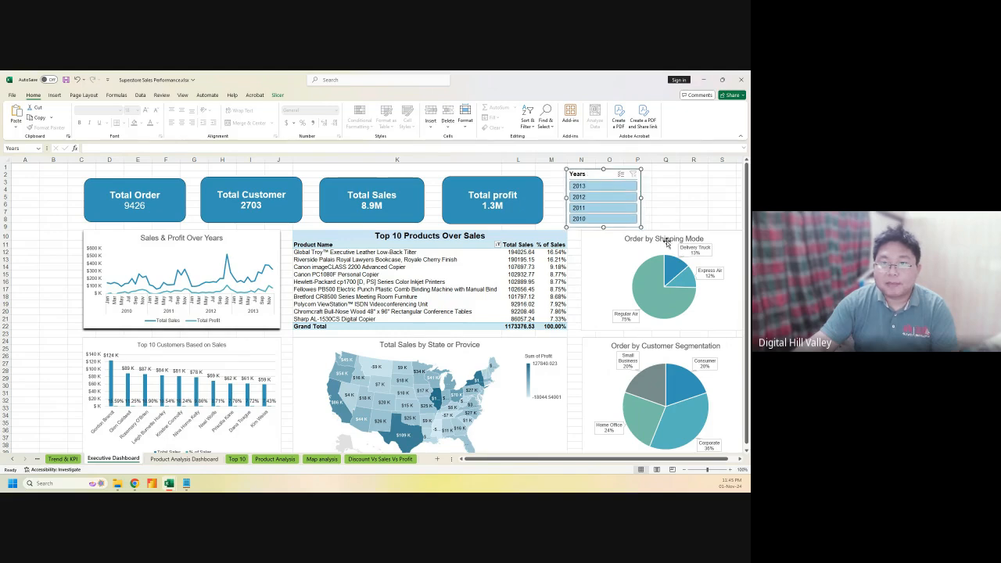
Try nudging the Order by Shipping Mode chart left, then undo the move
{"action": "left_click", "coordinate": [612, 234]}
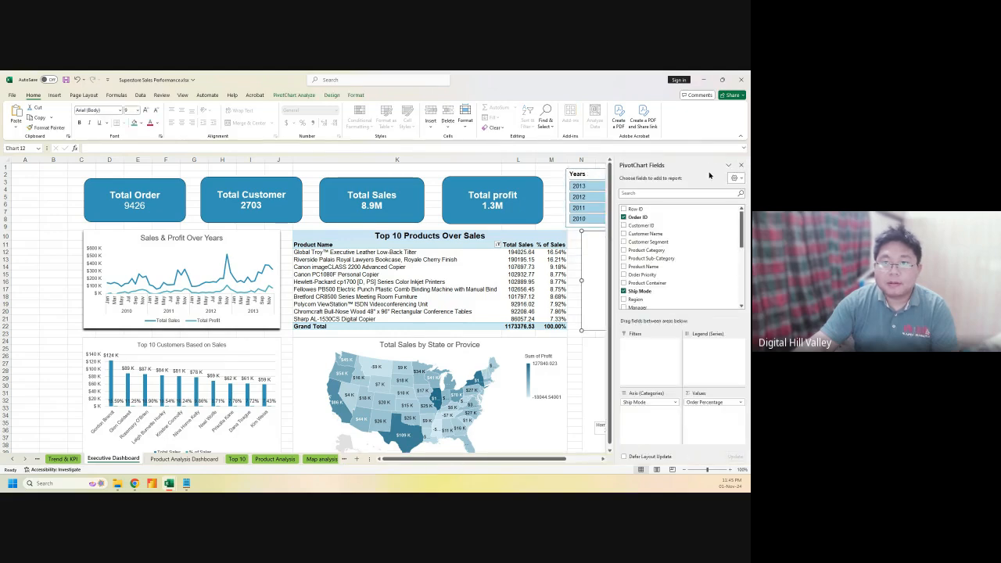
{"action": "left_click", "coordinate": [741, 165]}
{"action": "left_click_drag", "start_coordinate": [606, 236], "coordinate": [601, 234]}
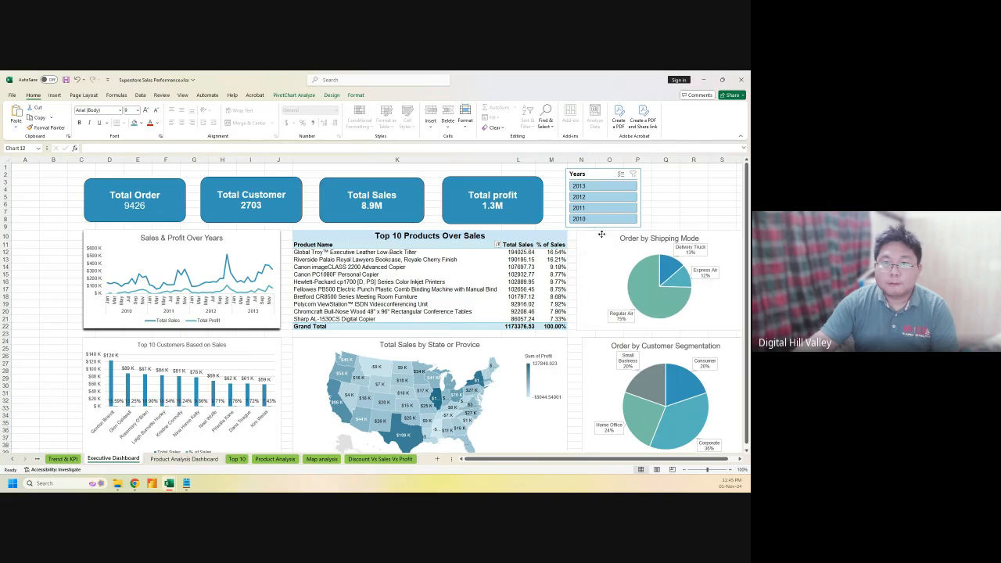
{"action": "key", "text": "ctrl+z"}
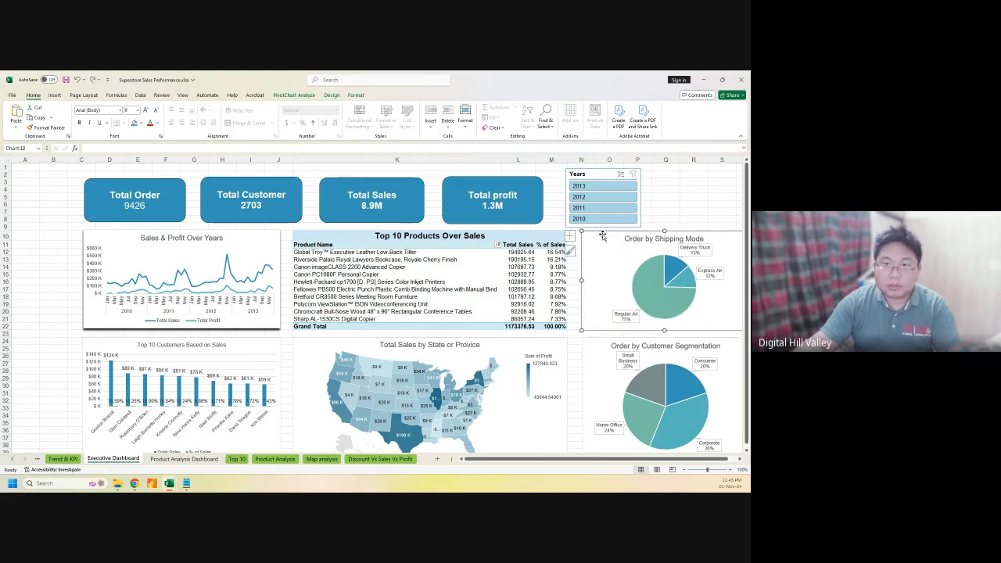
{"action": "left_click", "coordinate": [693, 197]}
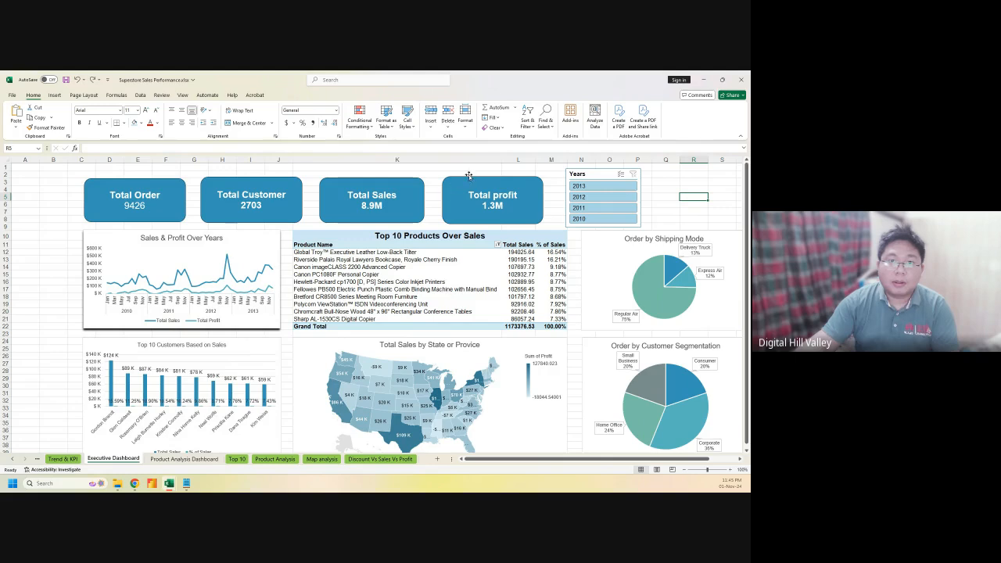
Readjust column K, widen the Total profit card to match, and shift the Years slicer right
{"action": "left_click_drag", "start_coordinate": [502, 160], "coordinate": [475, 160]}
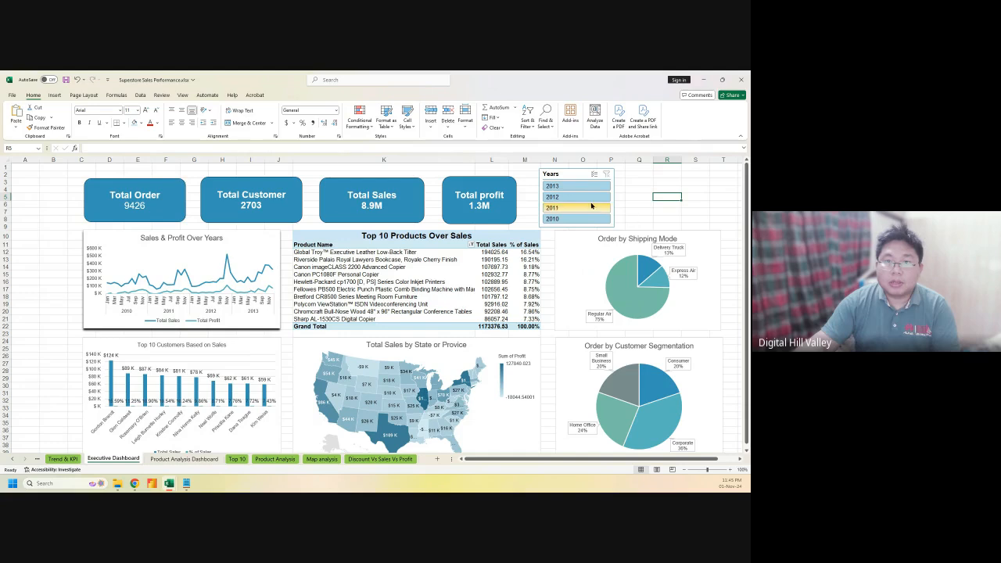
{"action": "left_click_drag", "start_coordinate": [476, 159], "coordinate": [480, 159]}
{"action": "left_click", "coordinate": [519, 203]}
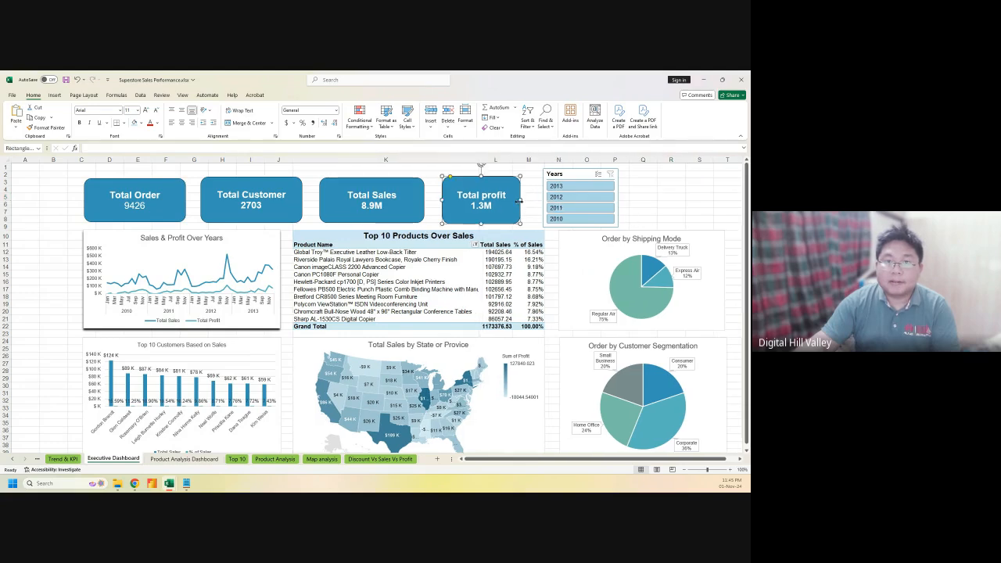
{"action": "left_click_drag", "start_coordinate": [520, 203], "coordinate": [541, 201]}
{"action": "left_click", "coordinate": [577, 171]}
{"action": "left_click_drag", "start_coordinate": [576, 171], "coordinate": [591, 171]}
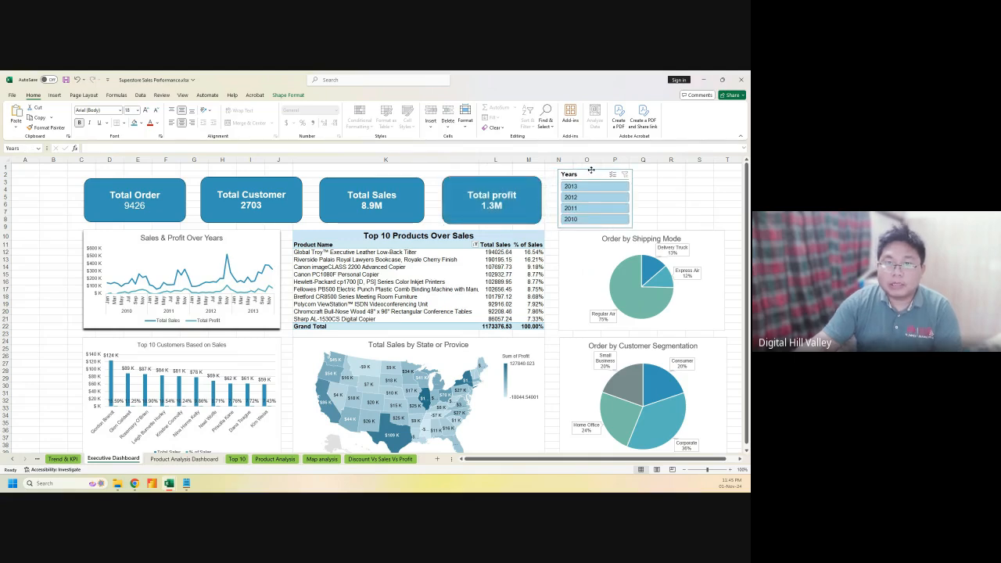
{"action": "left_click", "coordinate": [660, 207]}
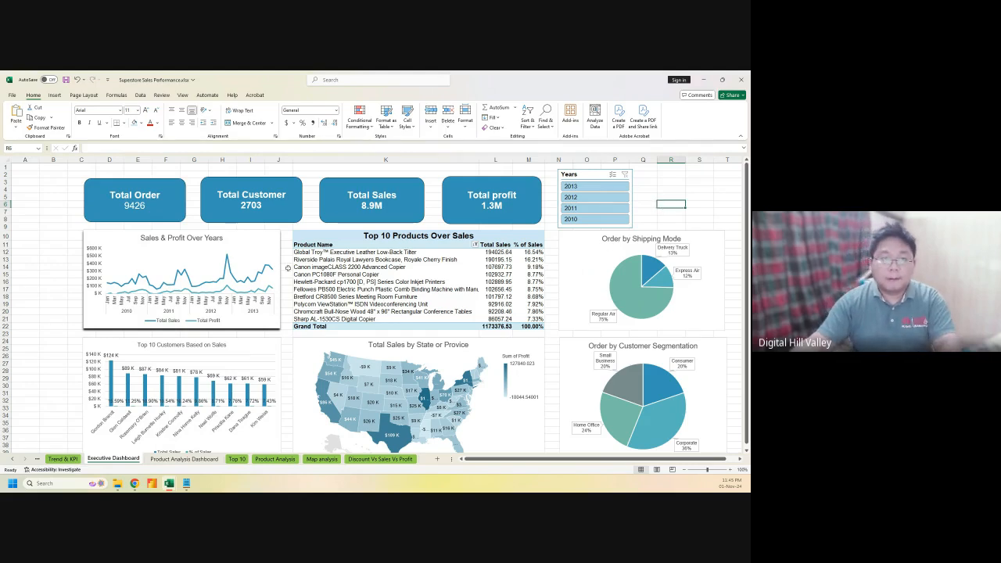
{"action": "right_click", "coordinate": [237, 240]}
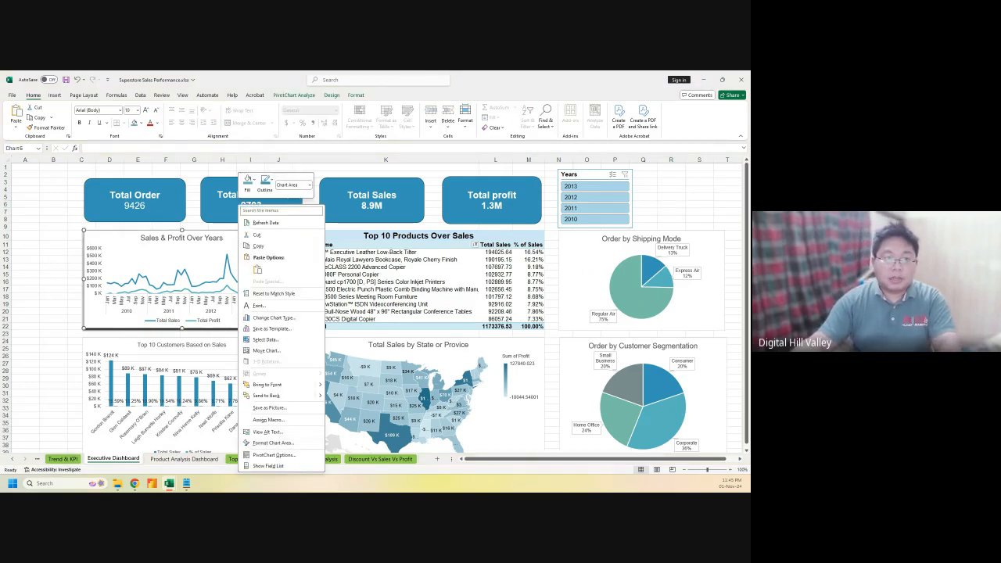
Show the Sales & Profit chart's PivotChart field list and scroll up to the Manager field
{"action": "left_click", "coordinate": [278, 465]}
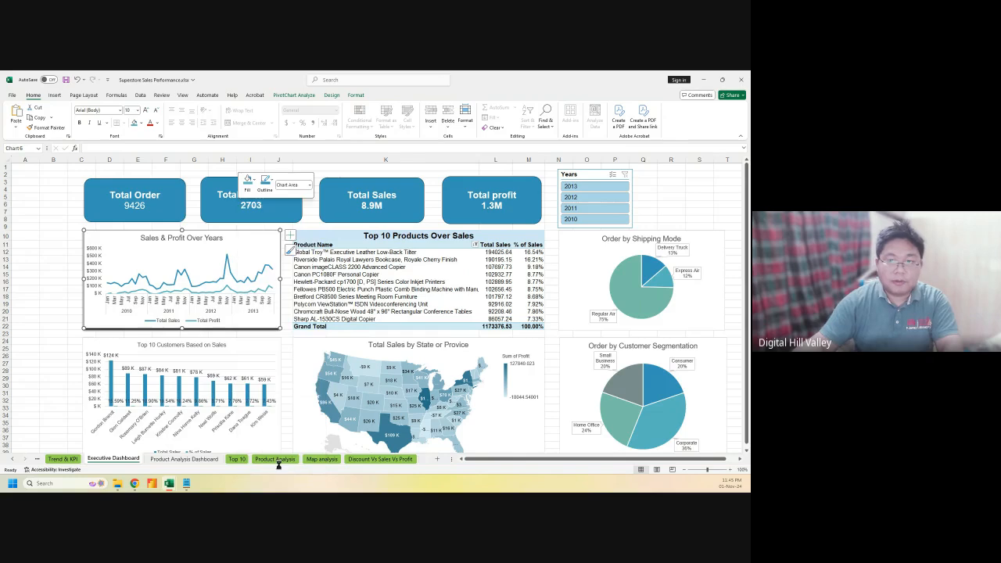
{"action": "scroll", "coordinate": [691, 280], "scroll_direction": "down", "scroll_amount": 5}
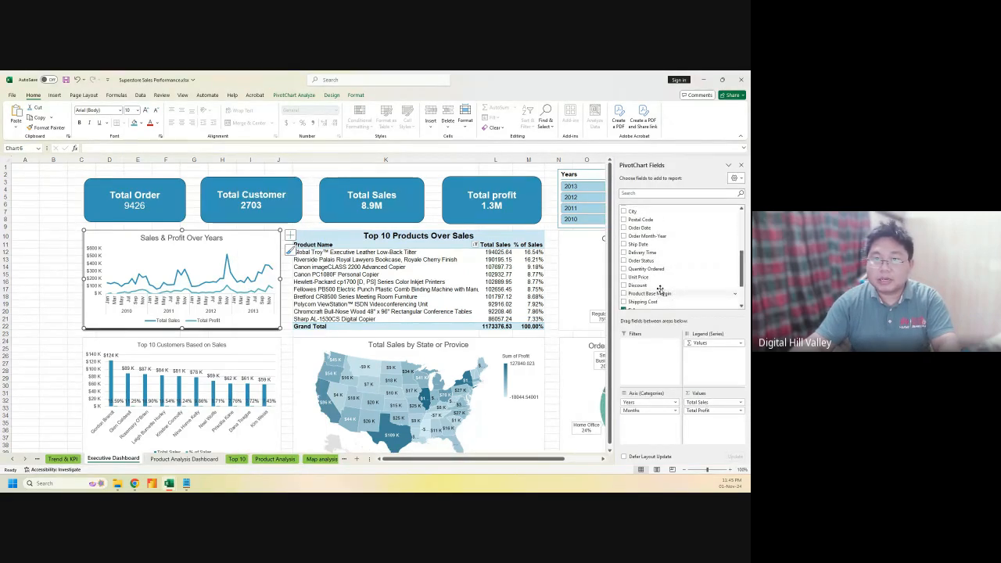
{"action": "scroll", "coordinate": [635, 286], "scroll_direction": "down", "scroll_amount": 2}
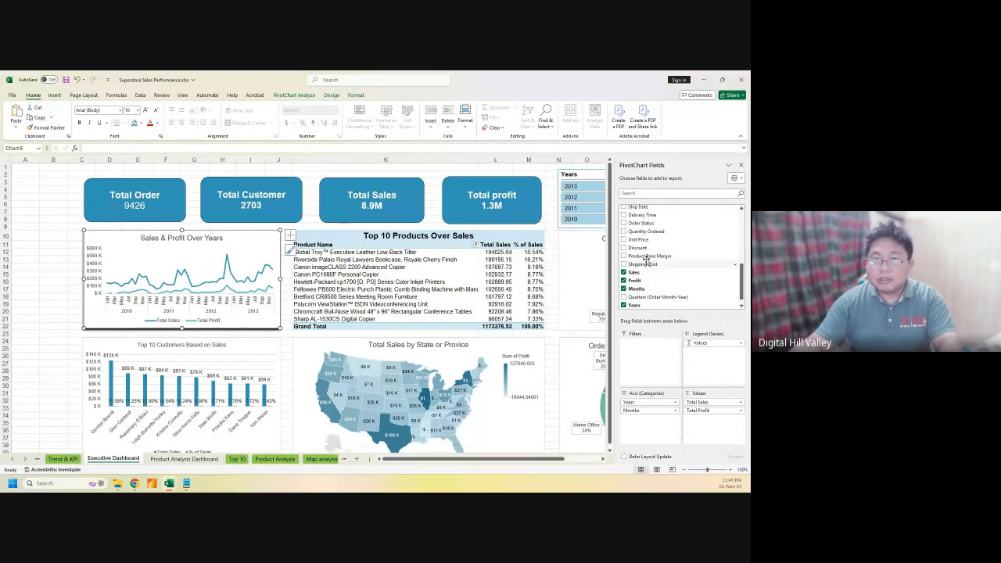
{"action": "scroll", "coordinate": [645, 254], "scroll_direction": "up", "scroll_amount": 1}
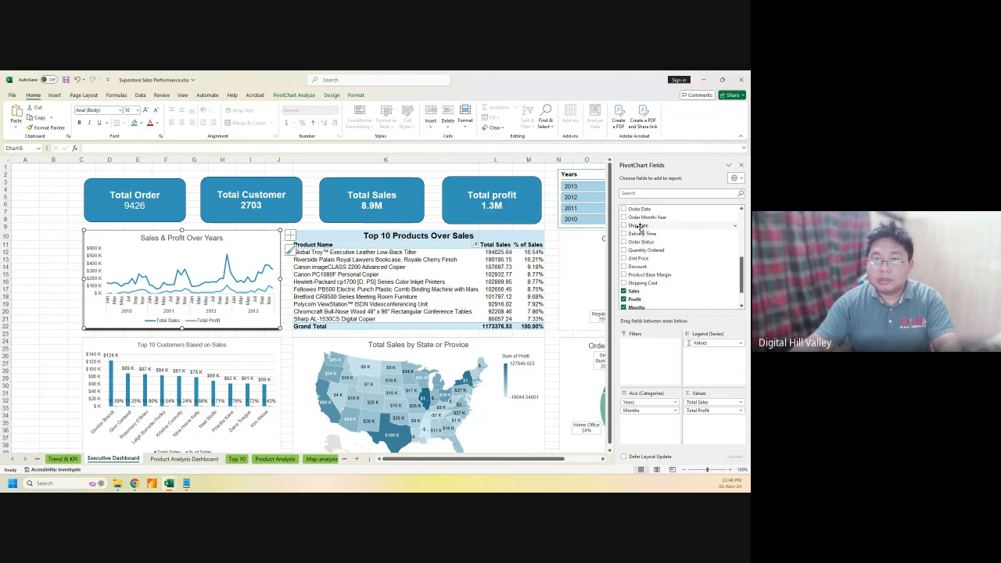
{"action": "scroll", "coordinate": [661, 262], "scroll_direction": "up", "scroll_amount": 1}
{"action": "scroll", "coordinate": [662, 262], "scroll_direction": "down", "scroll_amount": 2}
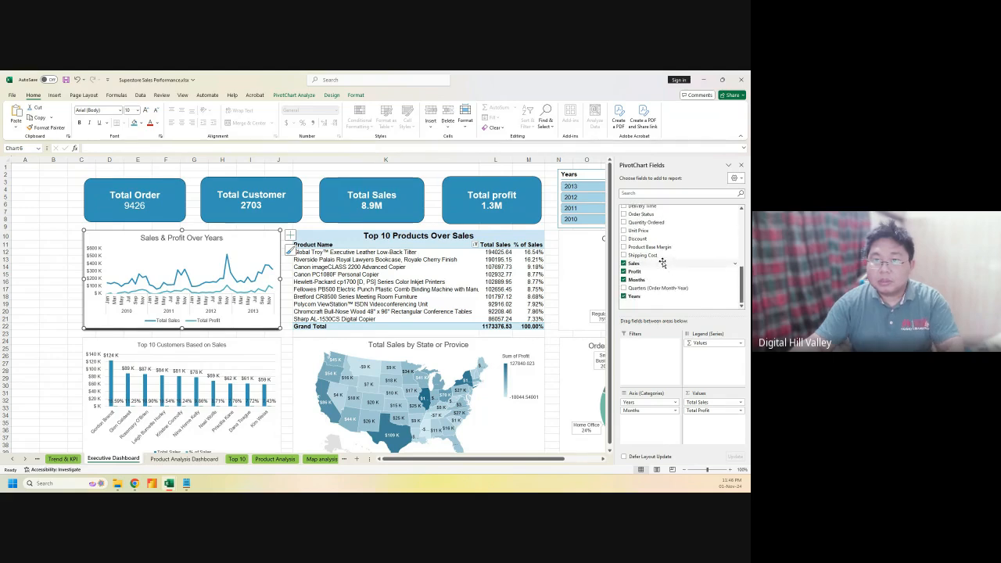
{"action": "scroll", "coordinate": [657, 286], "scroll_direction": "up", "scroll_amount": 3}
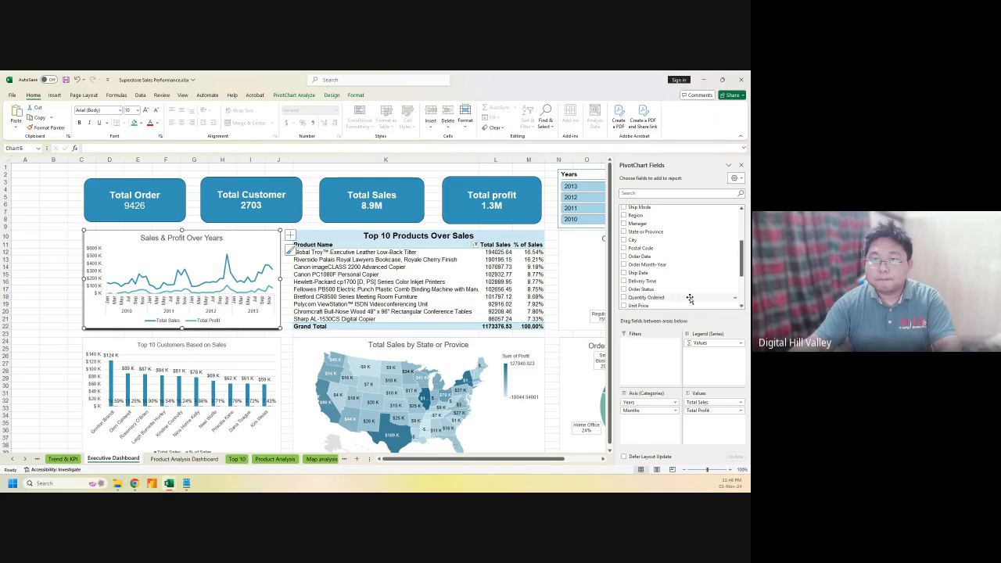
{"action": "scroll", "coordinate": [665, 283], "scroll_direction": "up", "scroll_amount": 2}
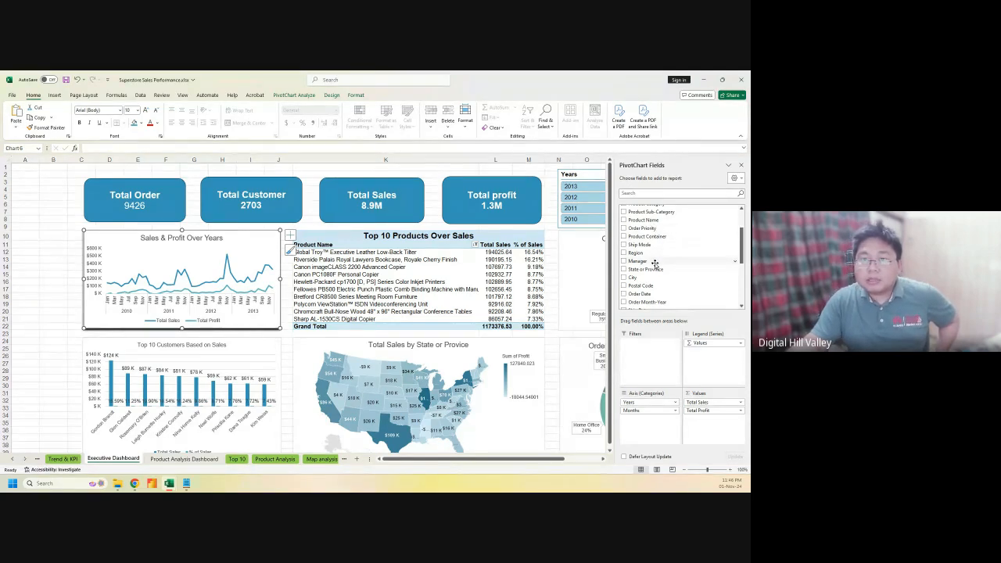
Add a Manager slicer from the field list and place it beside the Years slicer
{"action": "right_click", "coordinate": [654, 263]}
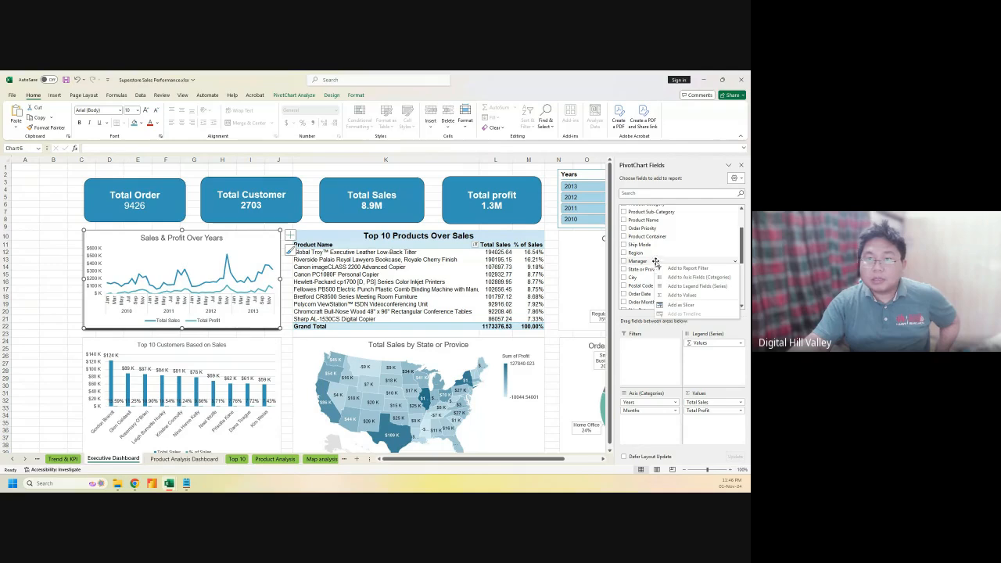
{"action": "left_click", "coordinate": [681, 305]}
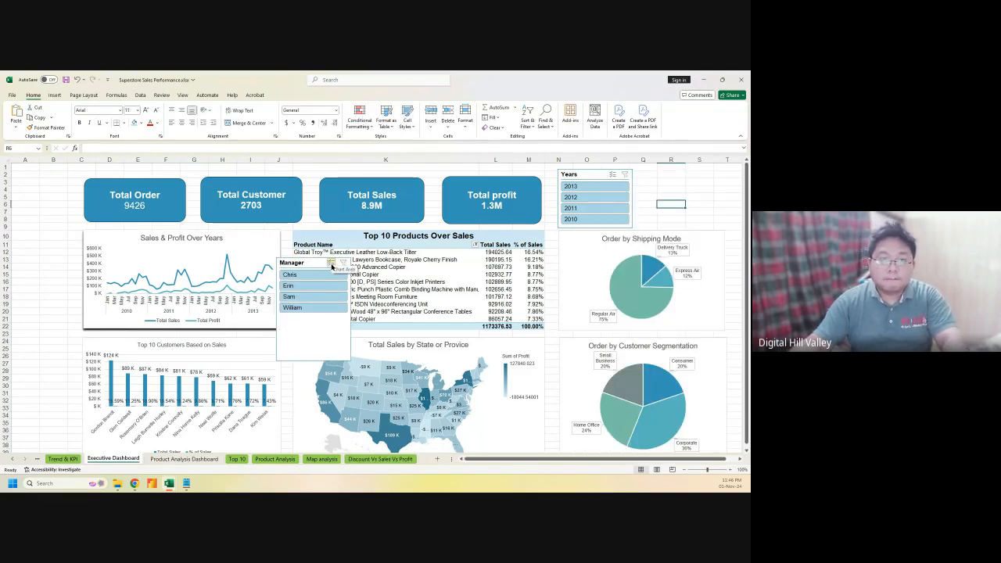
{"action": "left_click", "coordinate": [312, 353]}
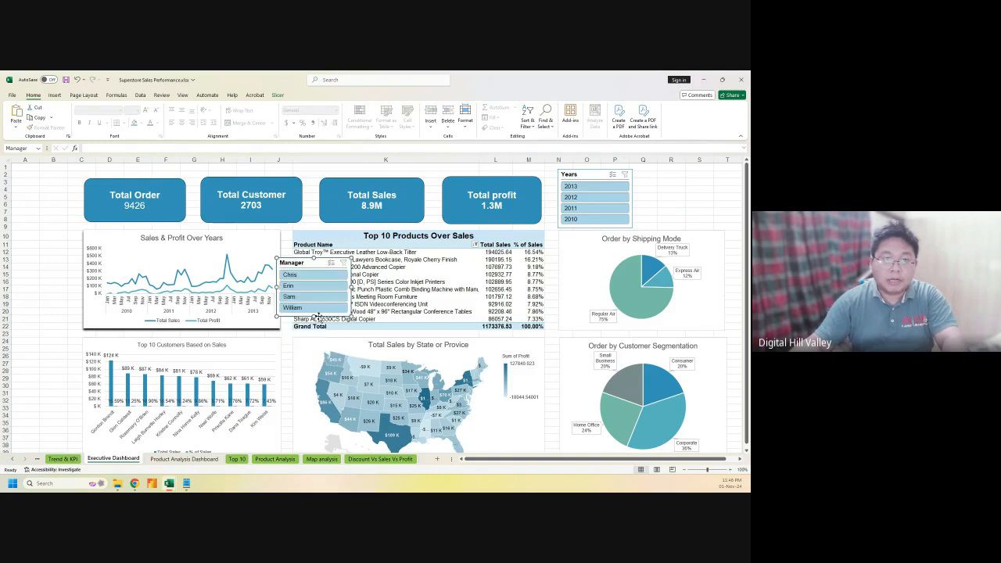
{"action": "left_click_drag", "start_coordinate": [303, 263], "coordinate": [674, 172]}
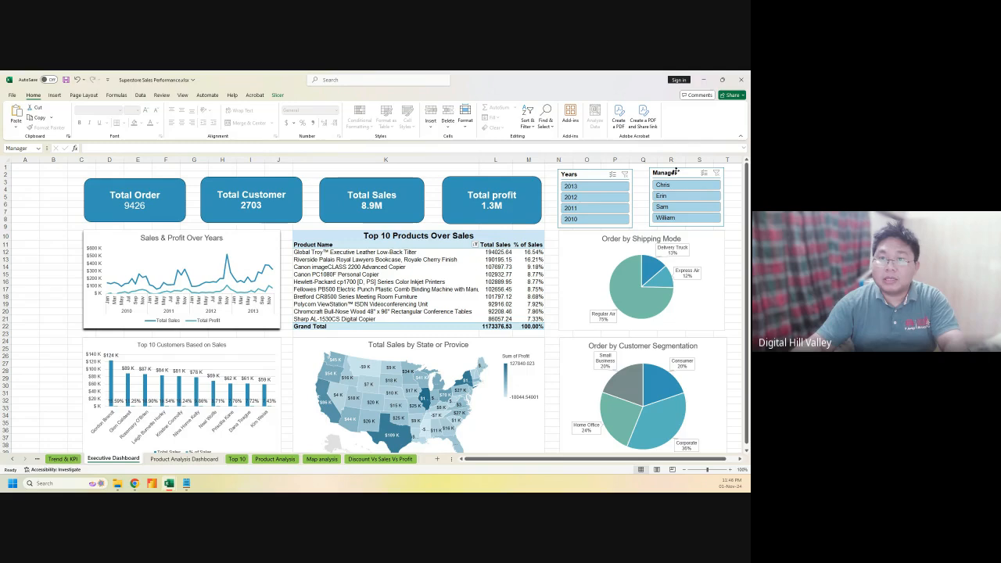
{"action": "left_click", "coordinate": [673, 173]}
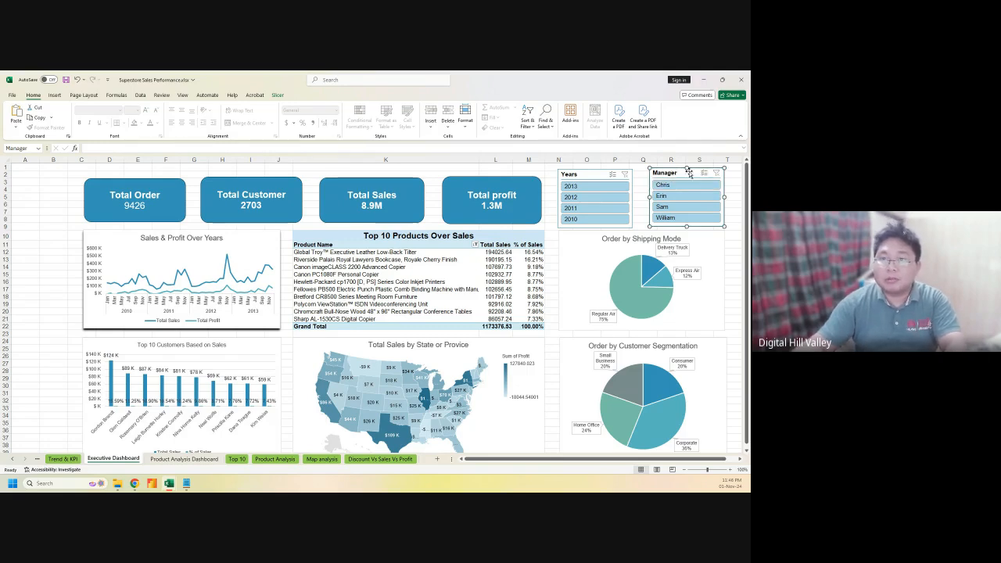
Connect the Manager slicer to PivotTable25, 26, 29, 30, 7, 22, 23 and 24
{"action": "right_click", "coordinate": [688, 173]}
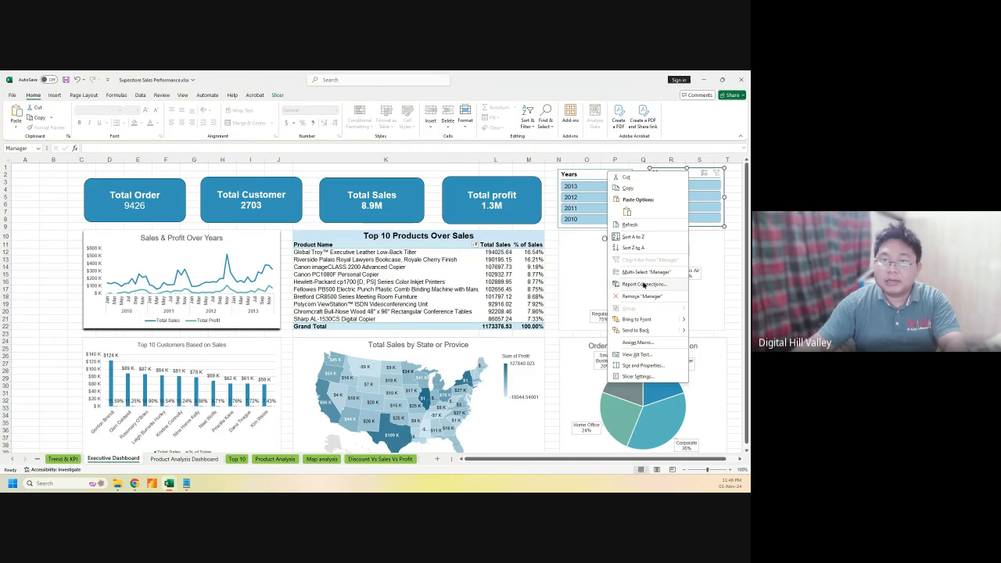
{"action": "left_click", "coordinate": [643, 284]}
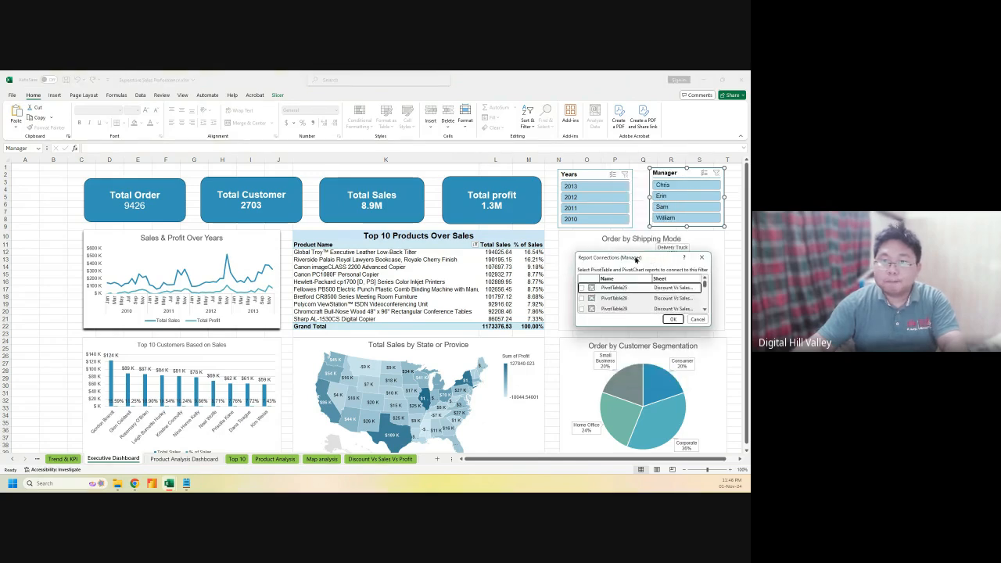
{"action": "left_click_drag", "start_coordinate": [635, 258], "coordinate": [385, 202]}
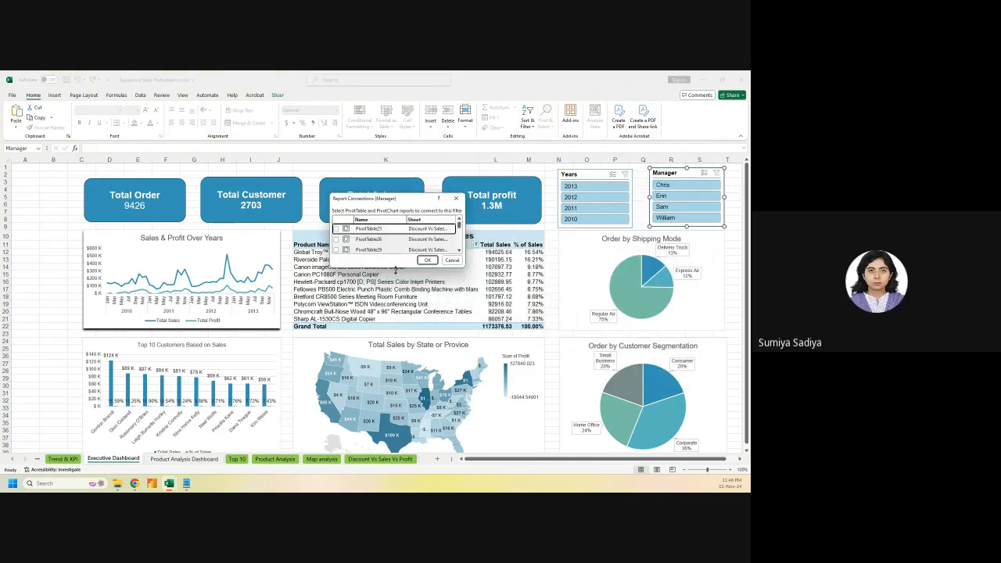
{"action": "left_click_drag", "start_coordinate": [390, 356], "coordinate": [389, 420]}
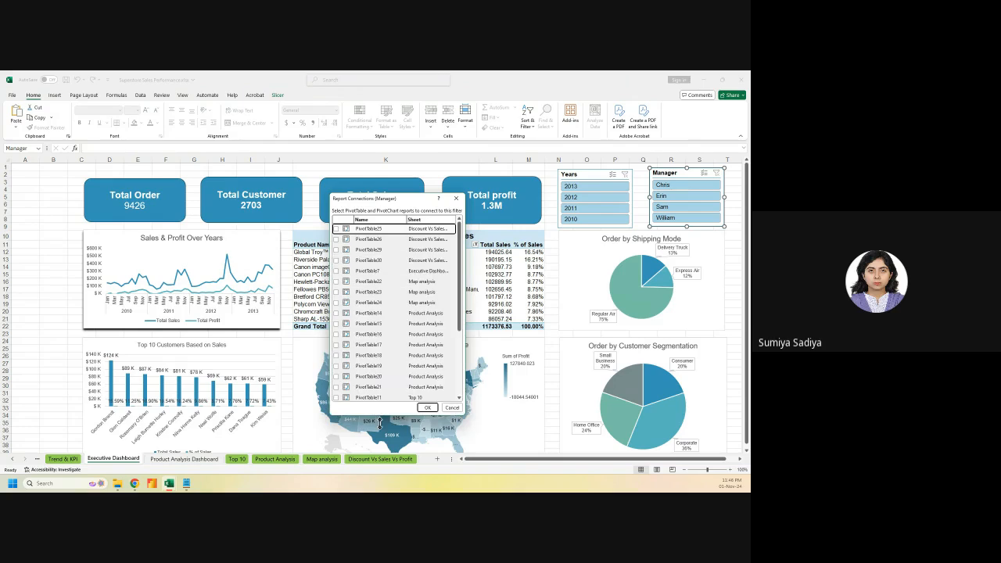
{"action": "left_click", "coordinate": [336, 229]}
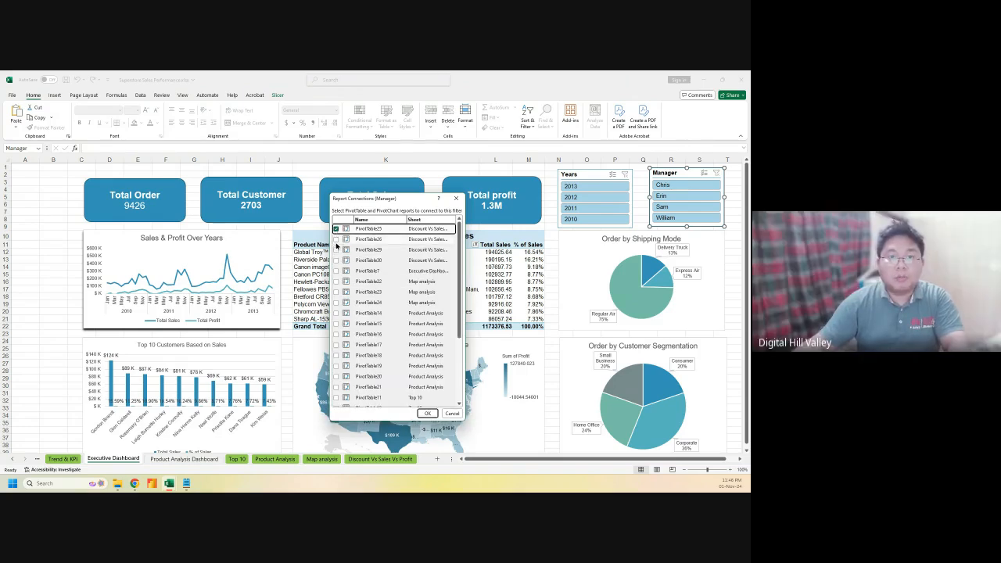
{"action": "left_click", "coordinate": [336, 239]}
{"action": "left_click", "coordinate": [336, 249]}
{"action": "left_click", "coordinate": [336, 260]}
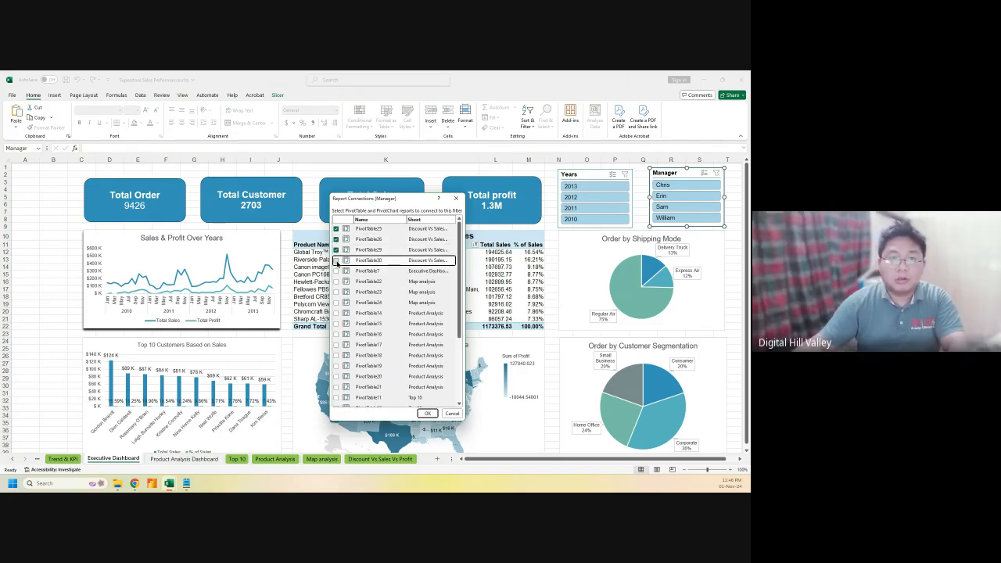
{"action": "left_click", "coordinate": [336, 270]}
{"action": "left_click", "coordinate": [336, 281]}
{"action": "left_click", "coordinate": [336, 291]}
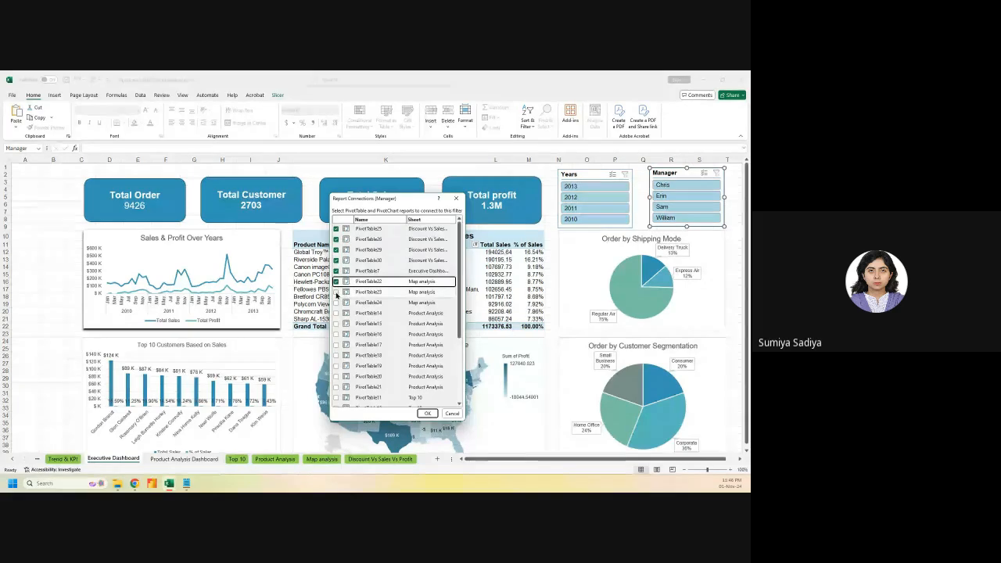
{"action": "left_click", "coordinate": [336, 303]}
Also connect PivotTable14 through PivotTable21, PivotTable11–13 and PivotTable1
{"action": "left_click", "coordinate": [336, 312]}
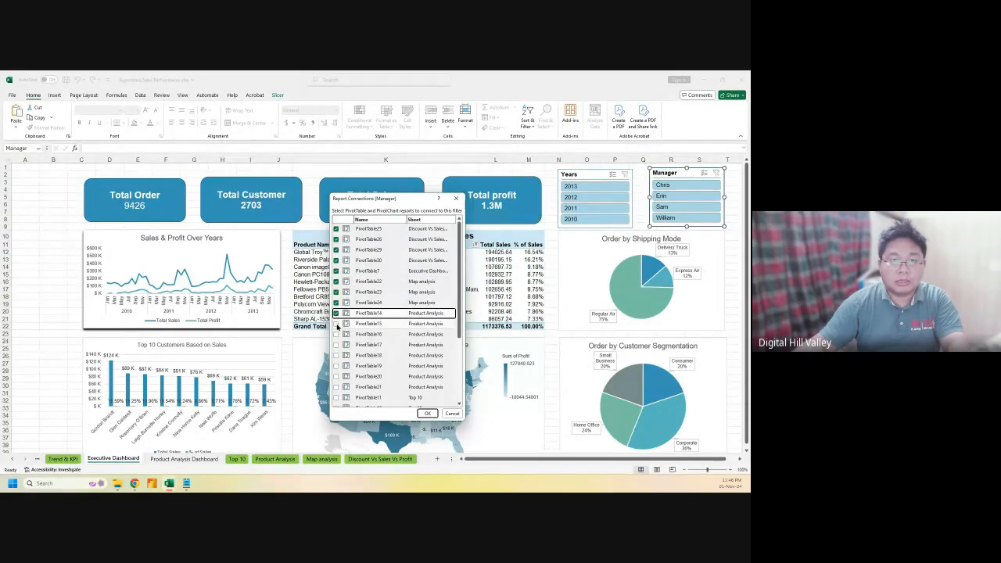
{"action": "left_click", "coordinate": [336, 323]}
{"action": "left_click", "coordinate": [336, 334]}
{"action": "left_click", "coordinate": [336, 344]}
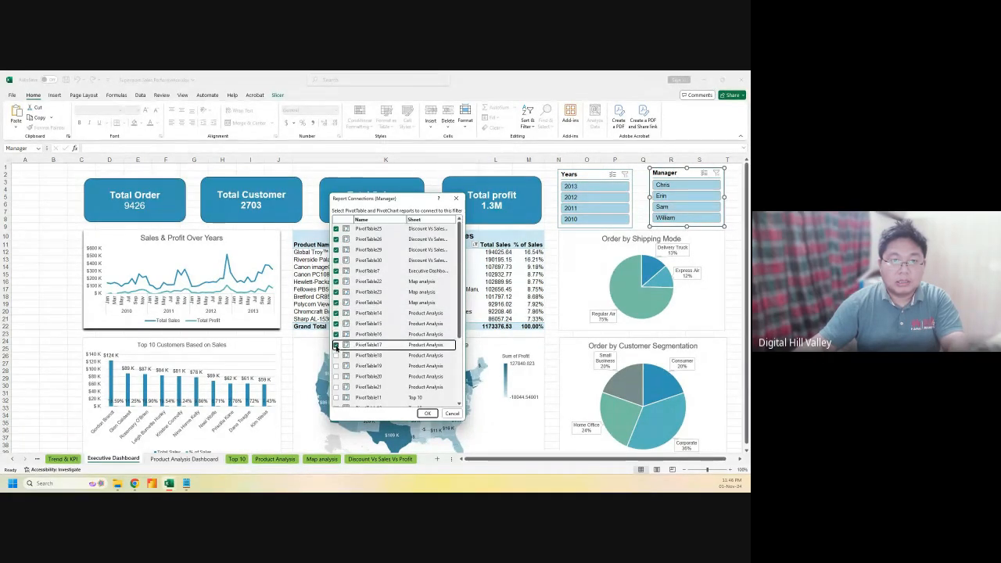
{"action": "left_click", "coordinate": [336, 355]}
{"action": "left_click", "coordinate": [336, 365]}
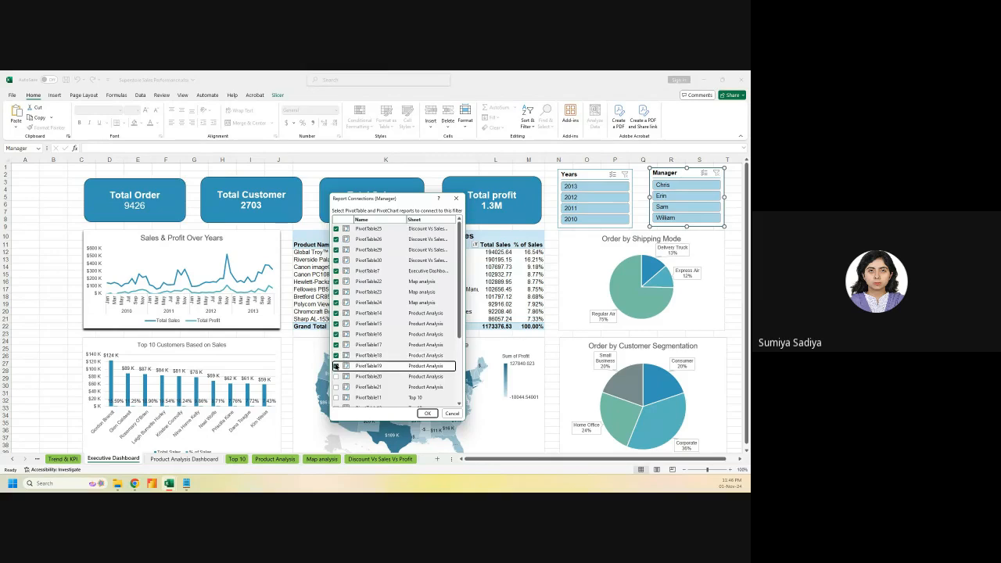
{"action": "left_click", "coordinate": [336, 376]}
{"action": "scroll", "coordinate": [338, 379], "scroll_direction": "down", "scroll_amount": 1}
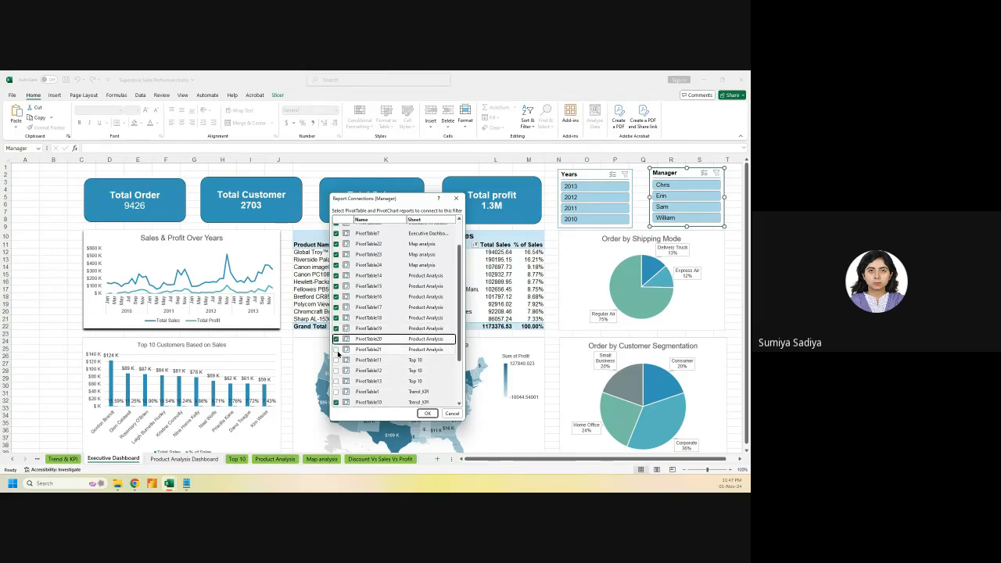
{"action": "left_click", "coordinate": [336, 349]}
{"action": "left_click", "coordinate": [336, 359]}
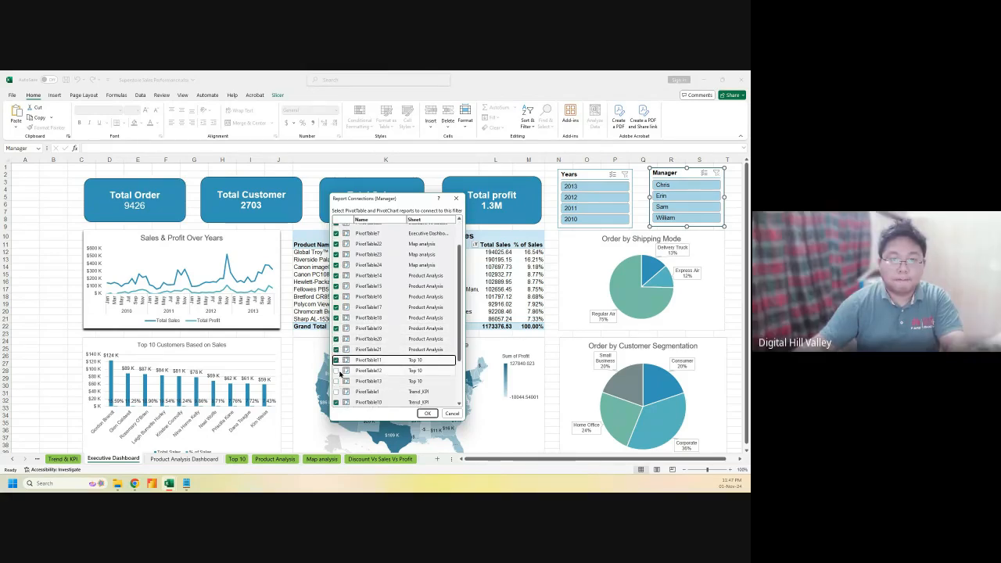
{"action": "left_click", "coordinate": [336, 370]}
{"action": "left_click", "coordinate": [336, 380]}
{"action": "left_click", "coordinate": [336, 391]}
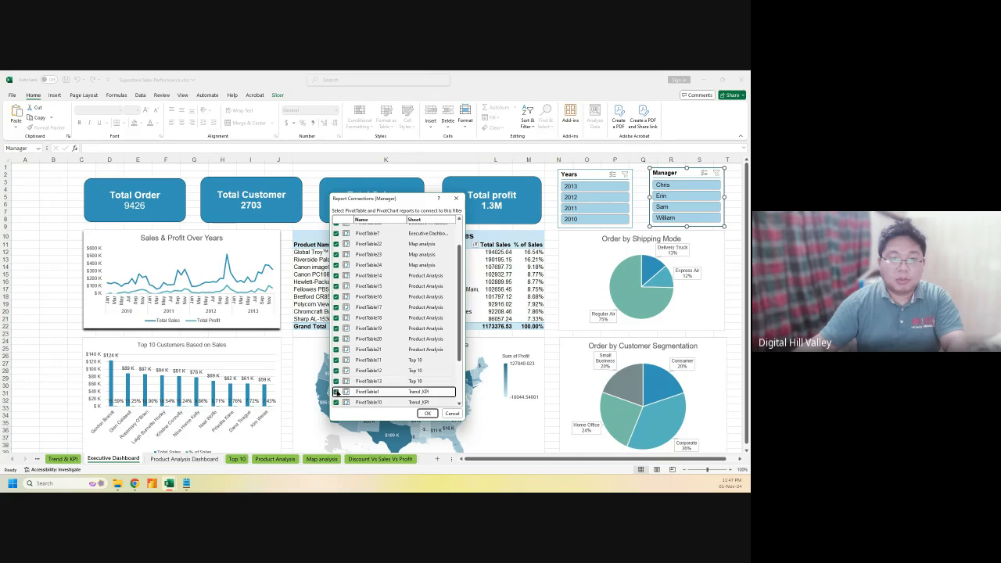
Connect PivotTable2 and the Trend_KPI pivot tables through PivotTable9, then confirm
{"action": "scroll", "coordinate": [338, 390], "scroll_direction": "down", "scroll_amount": 2}
{"action": "left_click", "coordinate": [337, 349]}
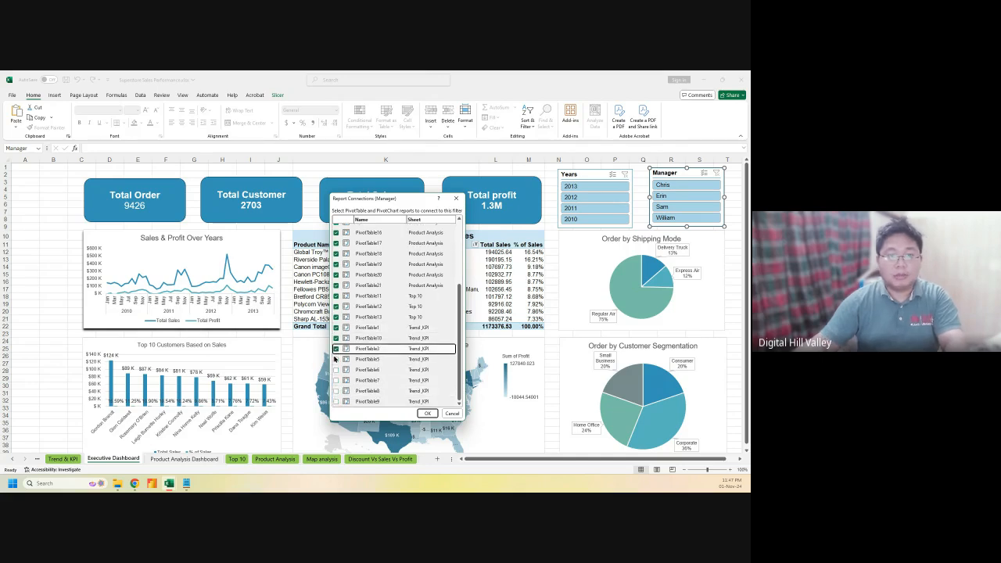
{"action": "left_click", "coordinate": [336, 359]}
{"action": "left_click", "coordinate": [336, 370]}
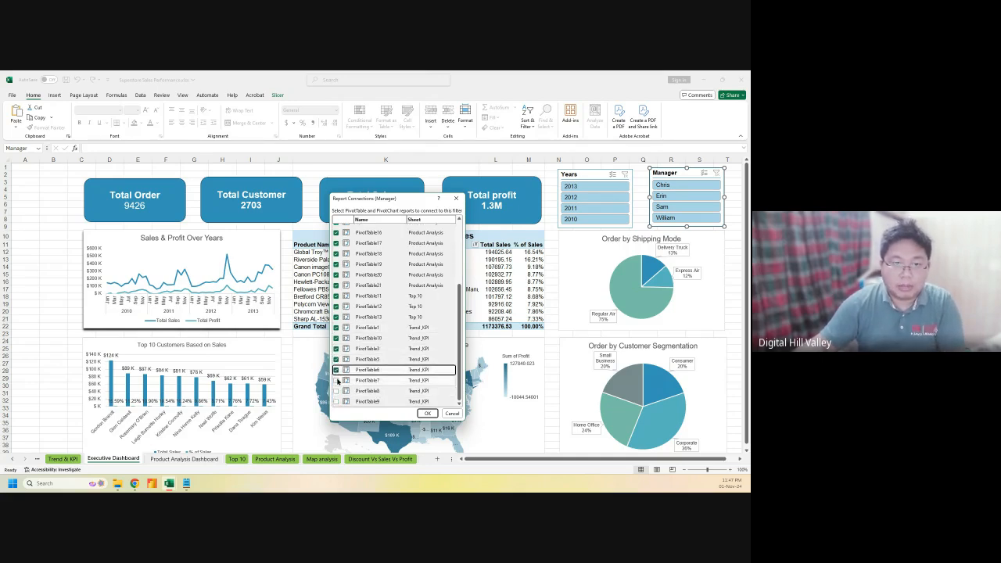
{"action": "left_click", "coordinate": [336, 380]}
{"action": "left_click", "coordinate": [336, 391]}
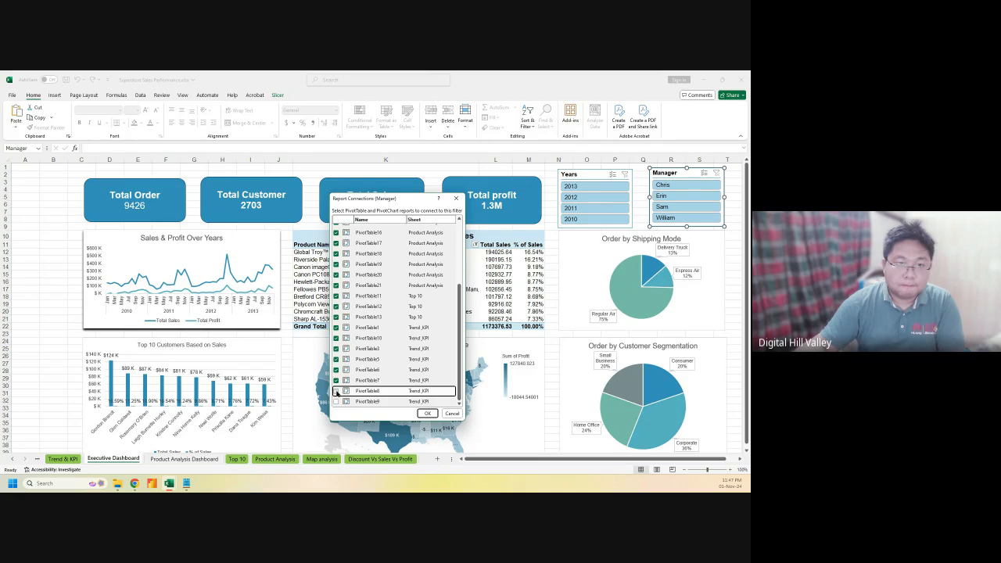
{"action": "left_click", "coordinate": [336, 401]}
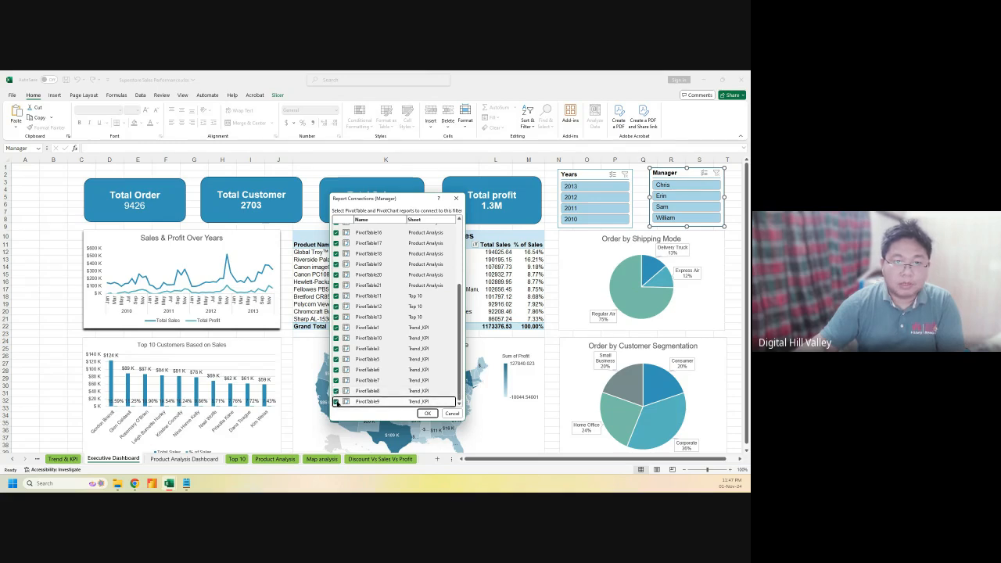
{"action": "left_click", "coordinate": [428, 414]}
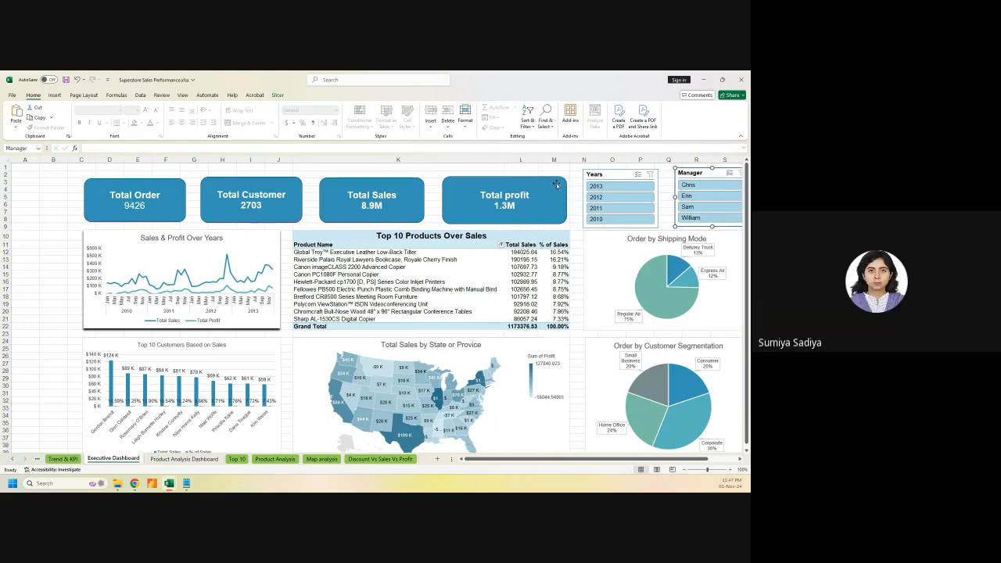
Narrow column K so the top-right slicers and charts shift left
{"action": "left_click_drag", "start_coordinate": [504, 159], "coordinate": [481, 159]}
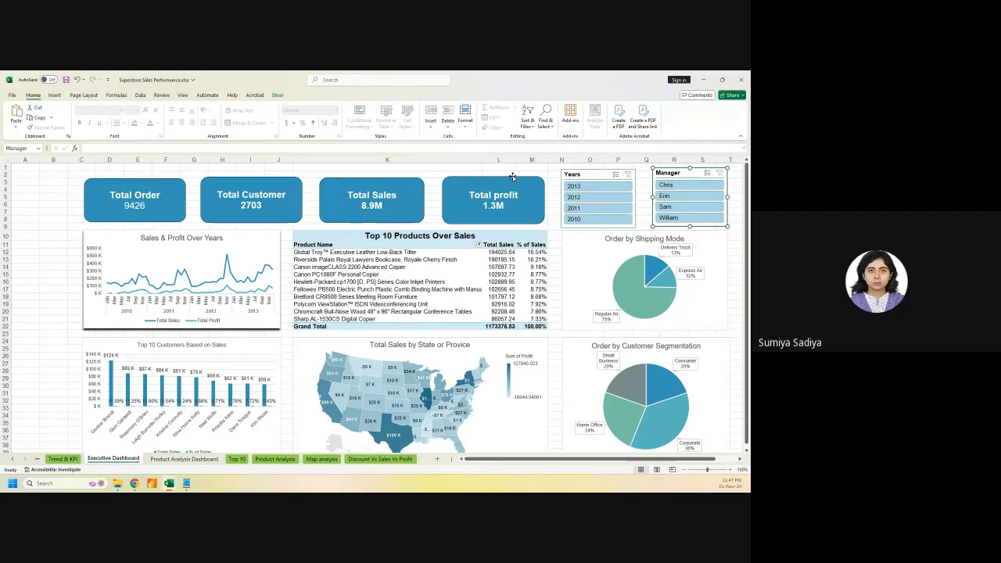
{"action": "left_click", "coordinate": [434, 172]}
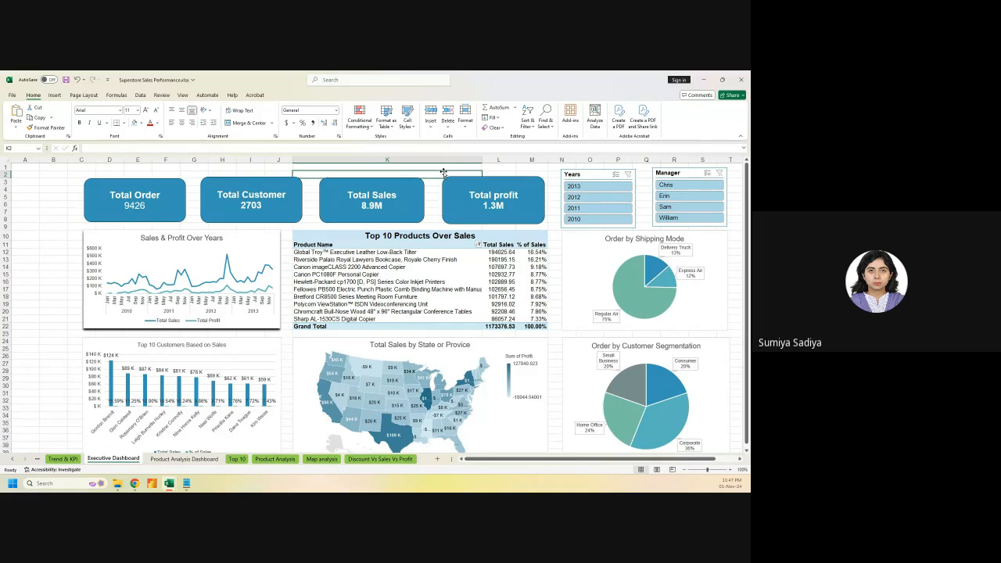
{"action": "left_click", "coordinate": [39, 222]}
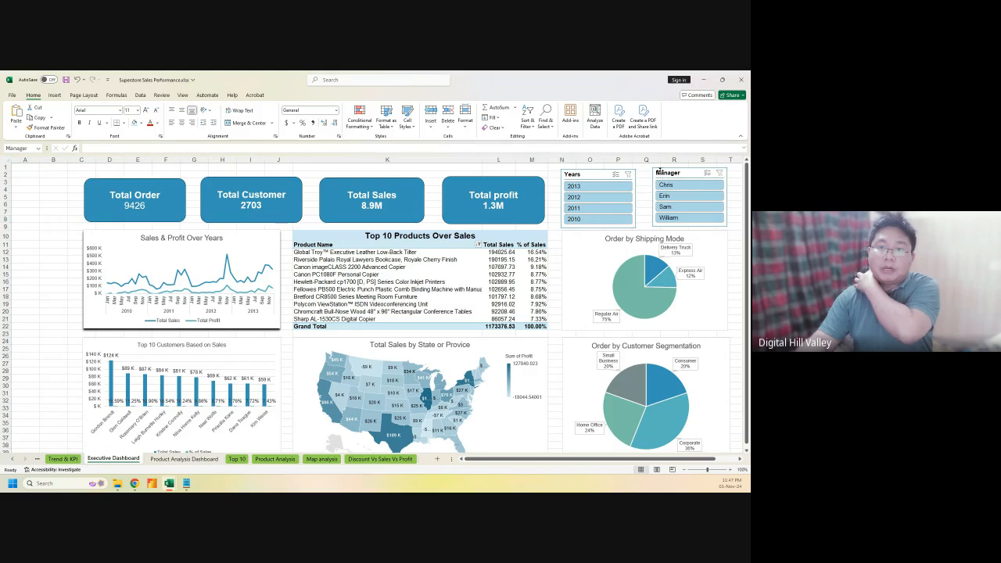
Nudge the Manager and Years slicers slightly into alignment
{"action": "left_click_drag", "start_coordinate": [660, 173], "coordinate": [659, 175]}
{"action": "left_click_drag", "start_coordinate": [572, 174], "coordinate": [571, 174]}
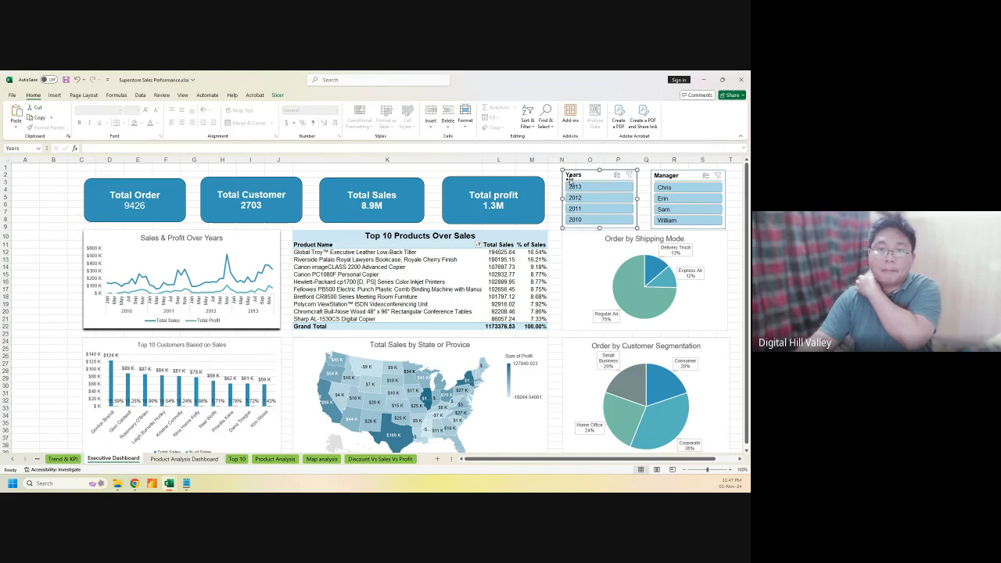
{"action": "left_click", "coordinate": [558, 183]}
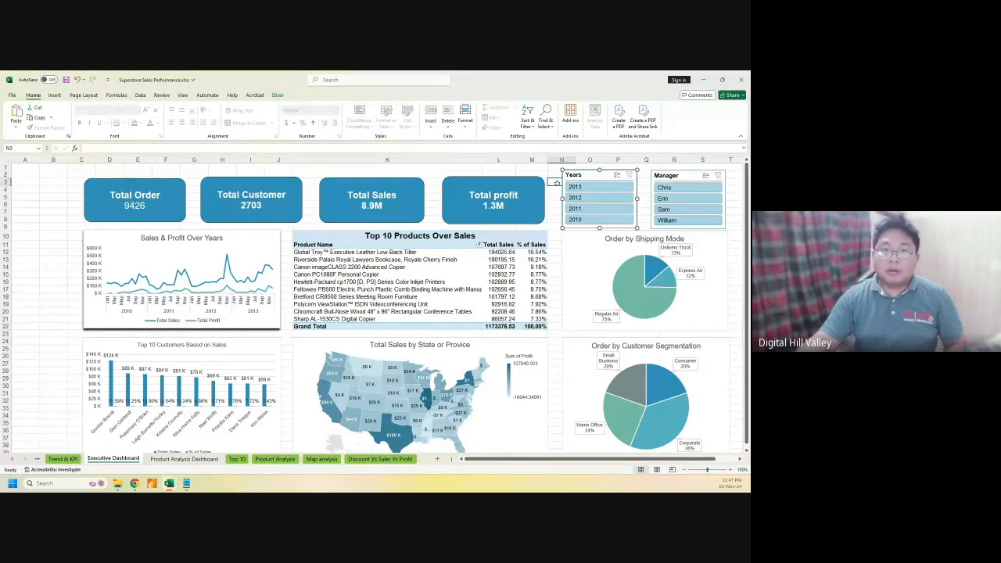
{"action": "left_click", "coordinate": [58, 228]}
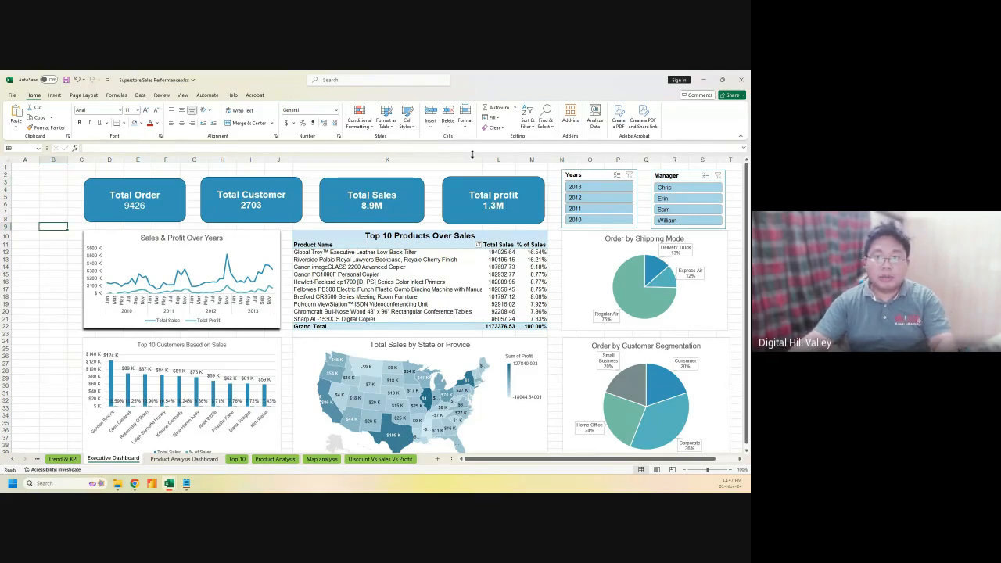
Duplicate the Years slicer with Ctrl+D, then delete the duplicate
{"action": "left_click", "coordinate": [590, 176]}
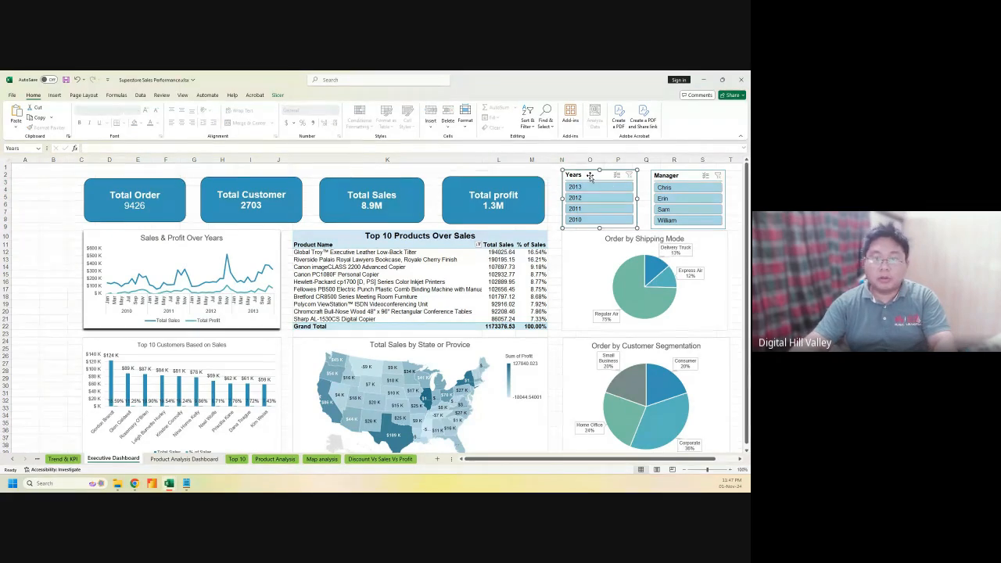
{"action": "key", "text": "ctrl+d"}
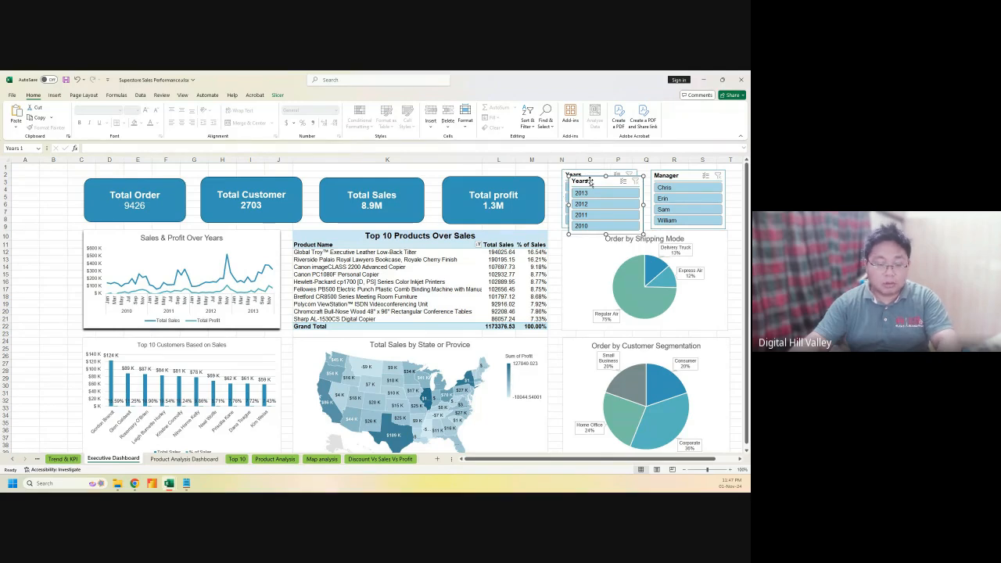
{"action": "key", "text": "Delete"}
Paste the Years slicer onto the Product Analysis Dashboard at its top right
{"action": "left_click", "coordinate": [170, 460]}
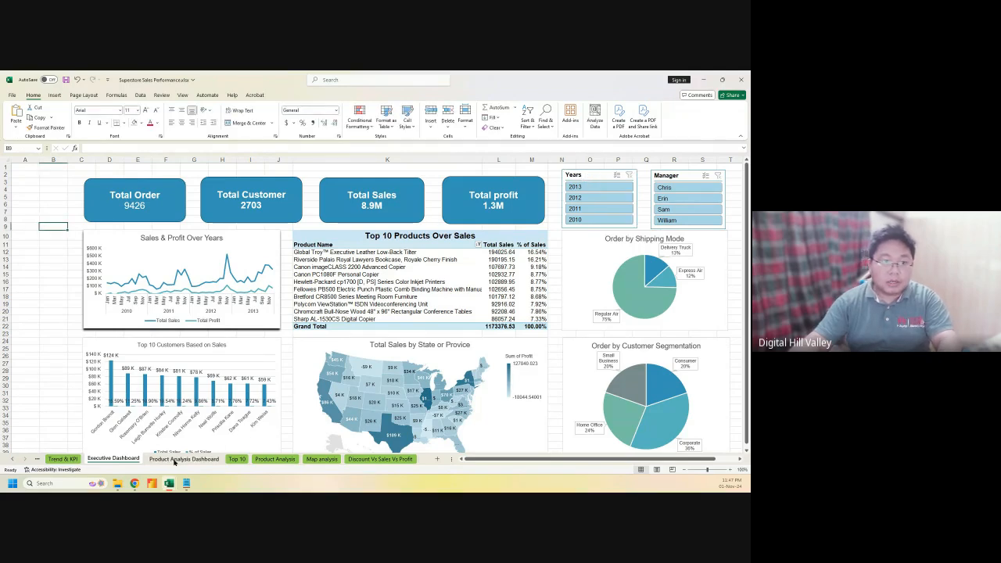
{"action": "left_click", "coordinate": [612, 248]}
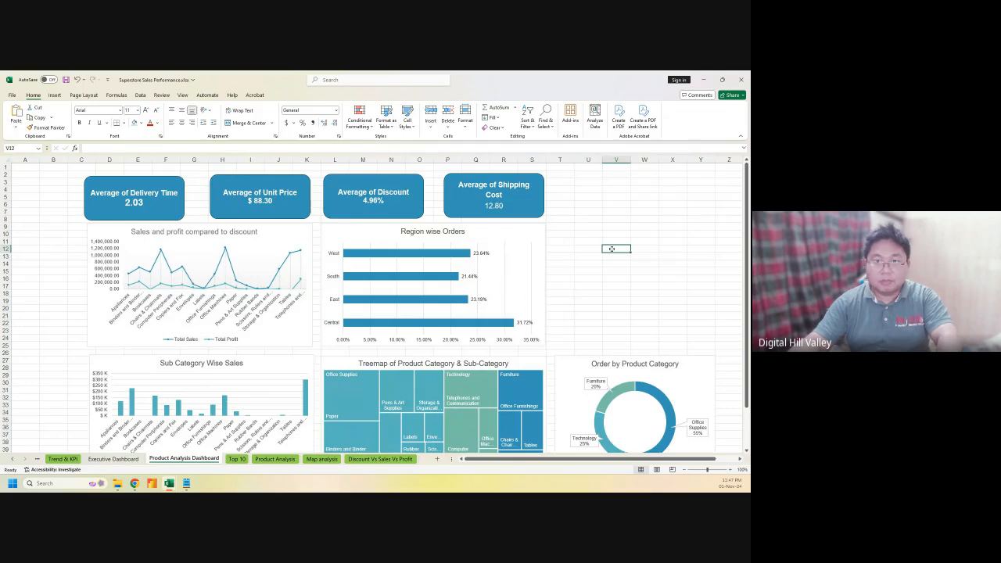
{"action": "key", "text": "ctrl+v"}
{"action": "left_click_drag", "start_coordinate": [621, 252], "coordinate": [572, 181]}
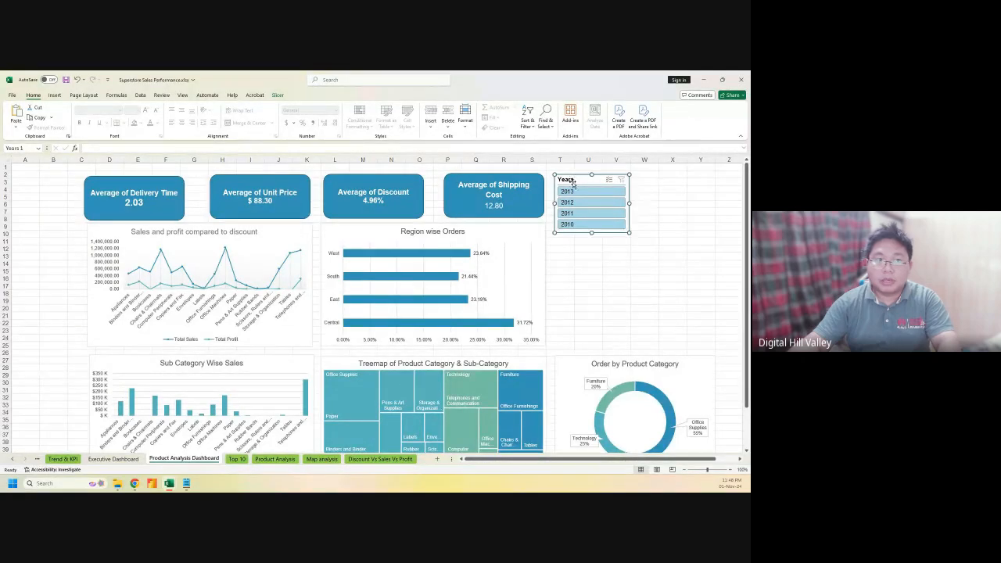
Delete the Manager slicer from the Executive Dashboard
{"action": "left_click", "coordinate": [114, 458]}
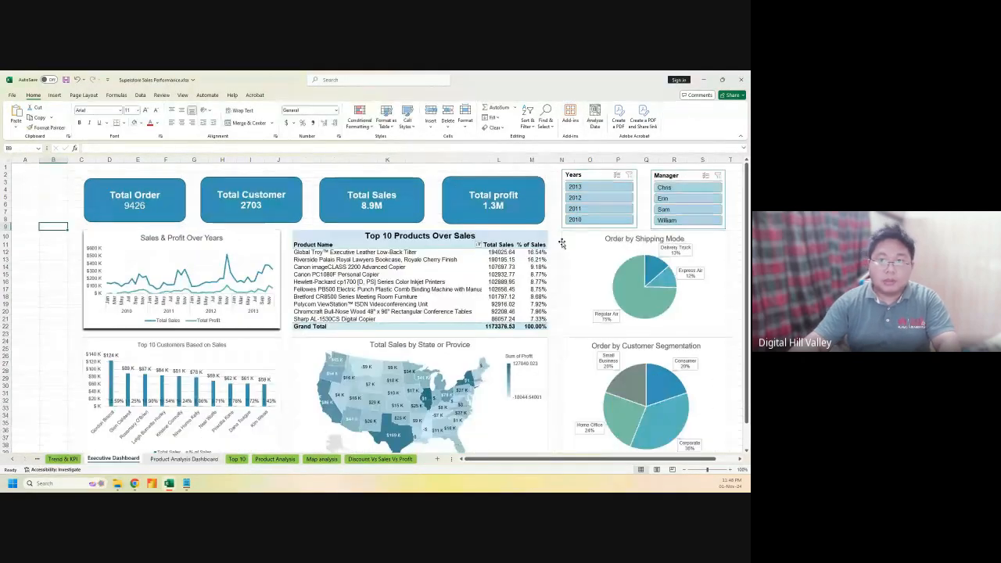
{"action": "left_click", "coordinate": [672, 178]}
{"action": "key", "text": "Escape"}
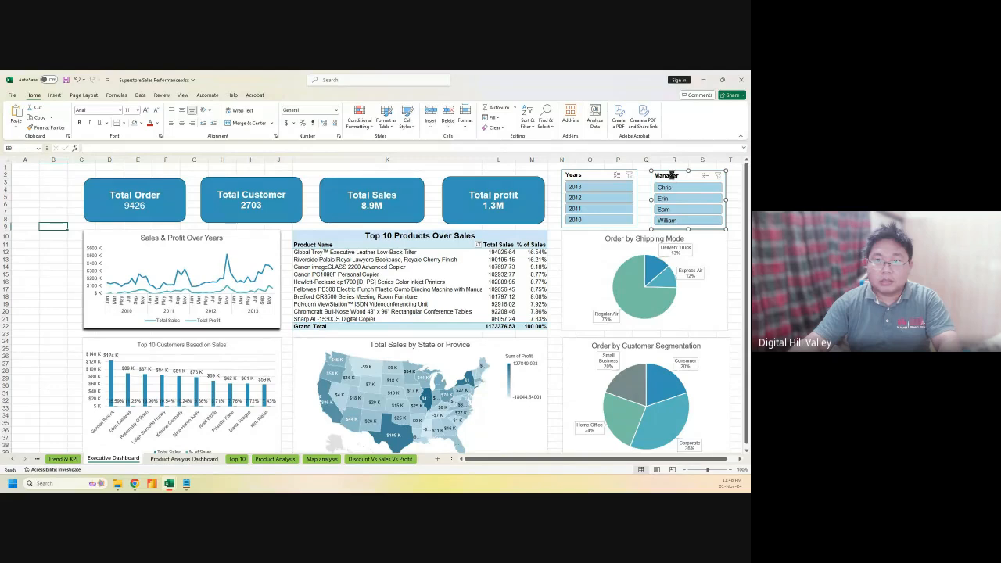
{"action": "key", "text": "Delete"}
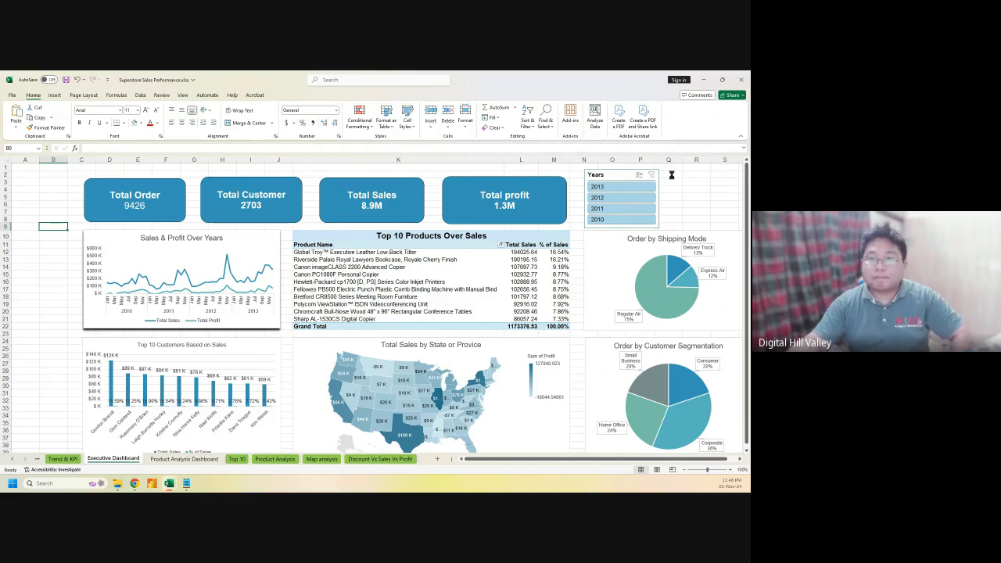
{"action": "left_click", "coordinate": [673, 180]}
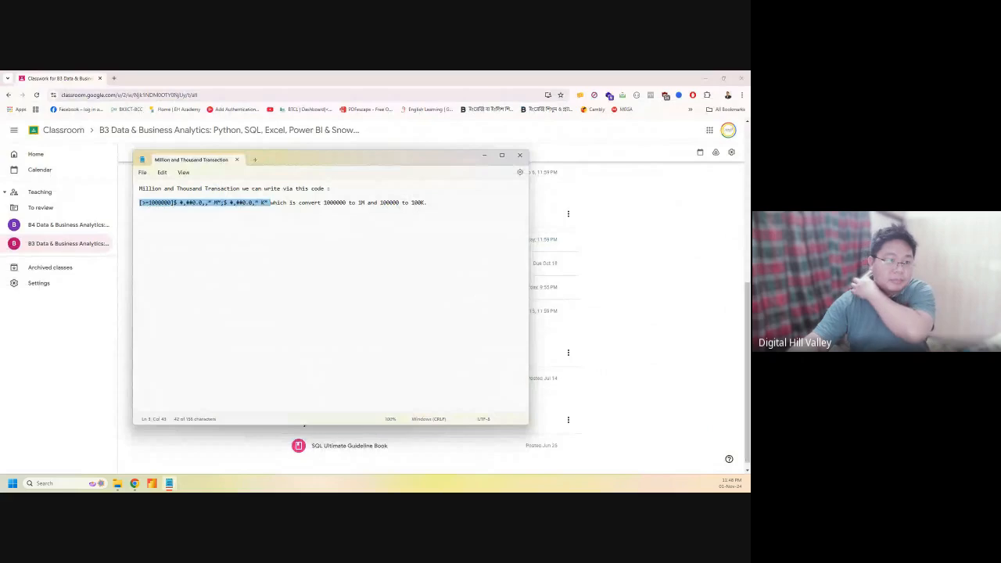
Relaunch Excel from the taskbar to reopen the recovered Superstore Sales Performance workbook
{"action": "left_click", "coordinate": [79, 486]}
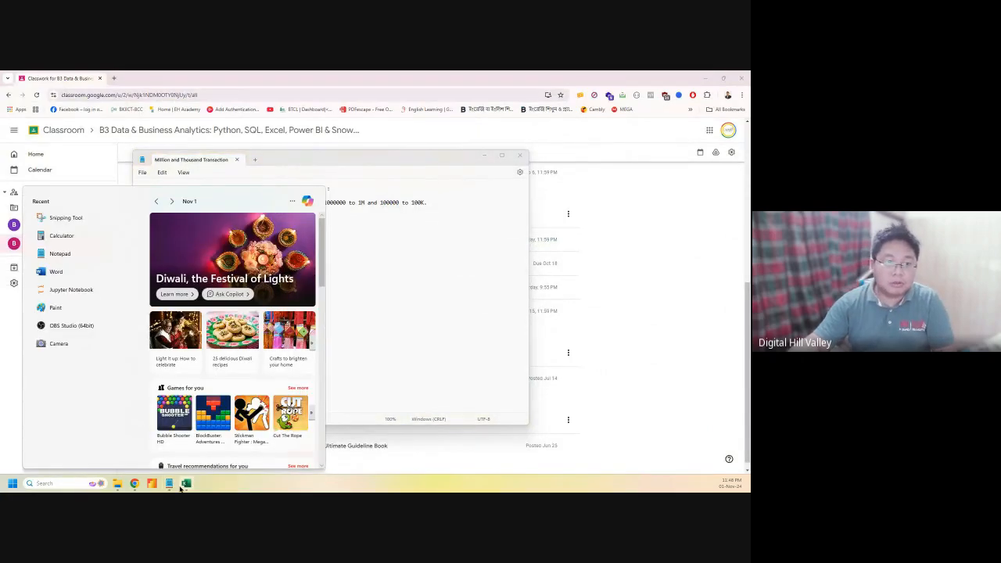
{"action": "mouse_move", "coordinate": [182, 487]}
{"action": "left_click", "coordinate": [187, 444]}
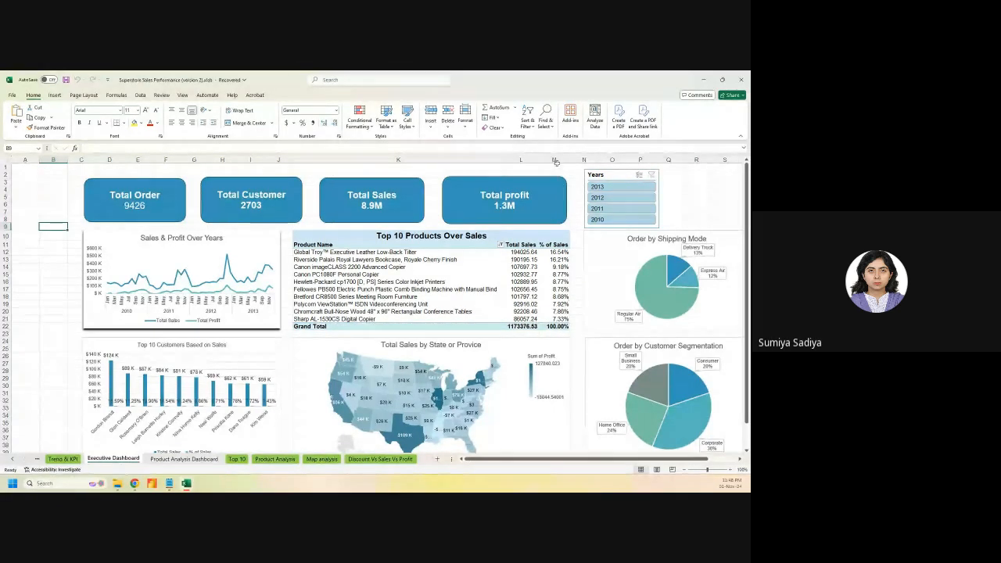
Re-add a Manager slicer via the Sales & Profit chart's field list and place it beside Years
{"action": "left_click_drag", "start_coordinate": [504, 161], "coordinate": [482, 160]}
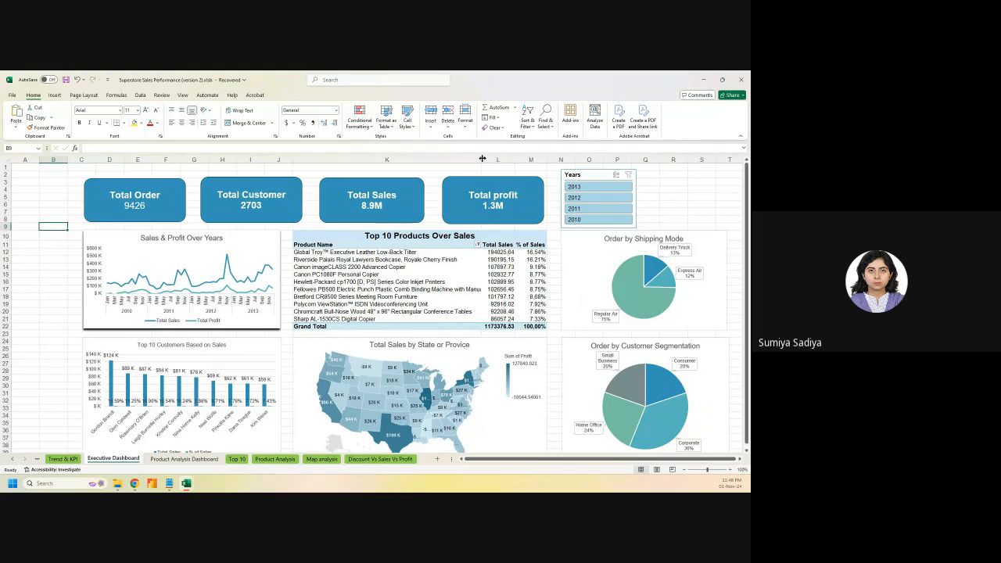
{"action": "left_click_drag", "start_coordinate": [482, 159], "coordinate": [487, 159]}
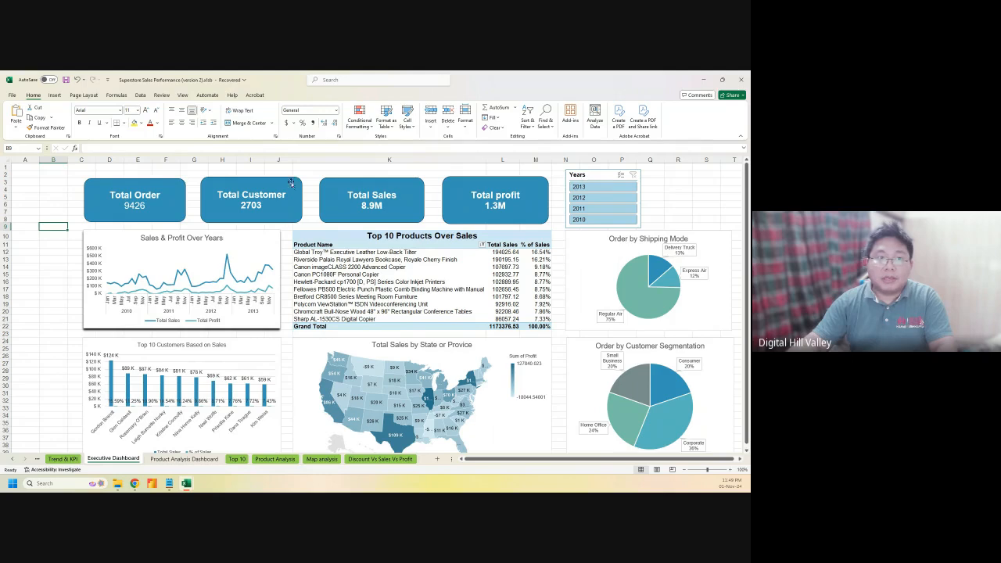
{"action": "right_click", "coordinate": [210, 234]}
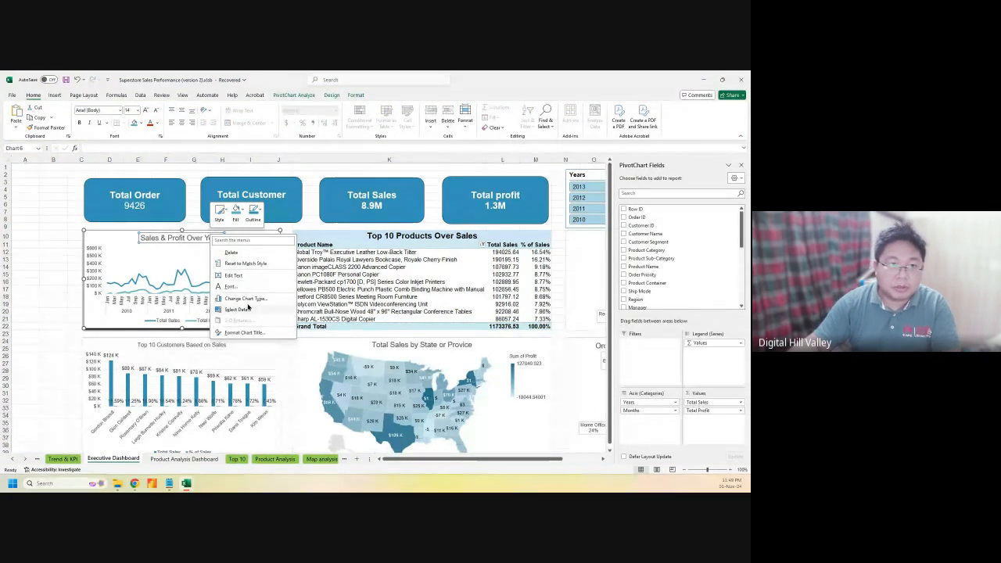
{"action": "scroll", "coordinate": [656, 266], "scroll_direction": "down", "scroll_amount": 3}
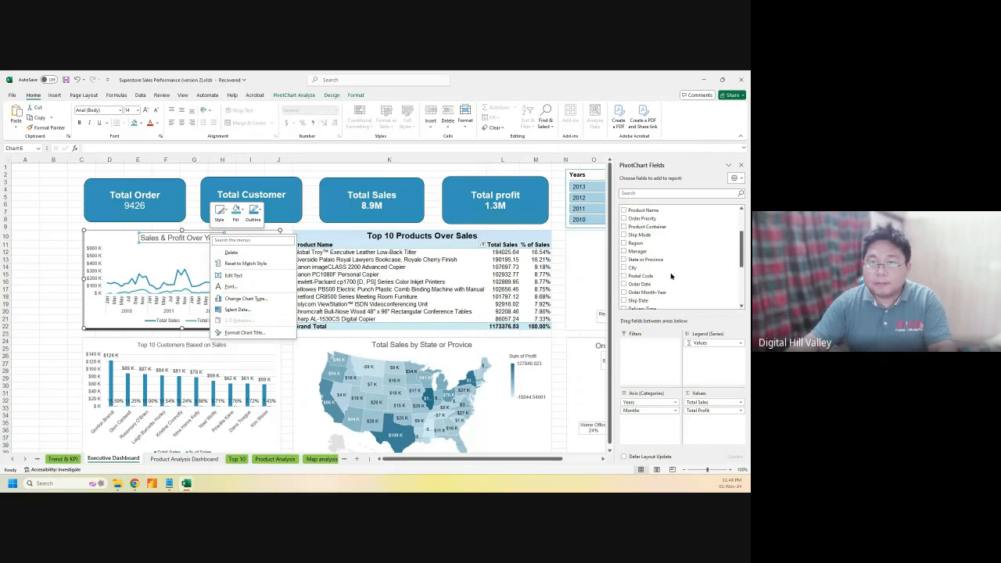
{"action": "right_click", "coordinate": [647, 253]}
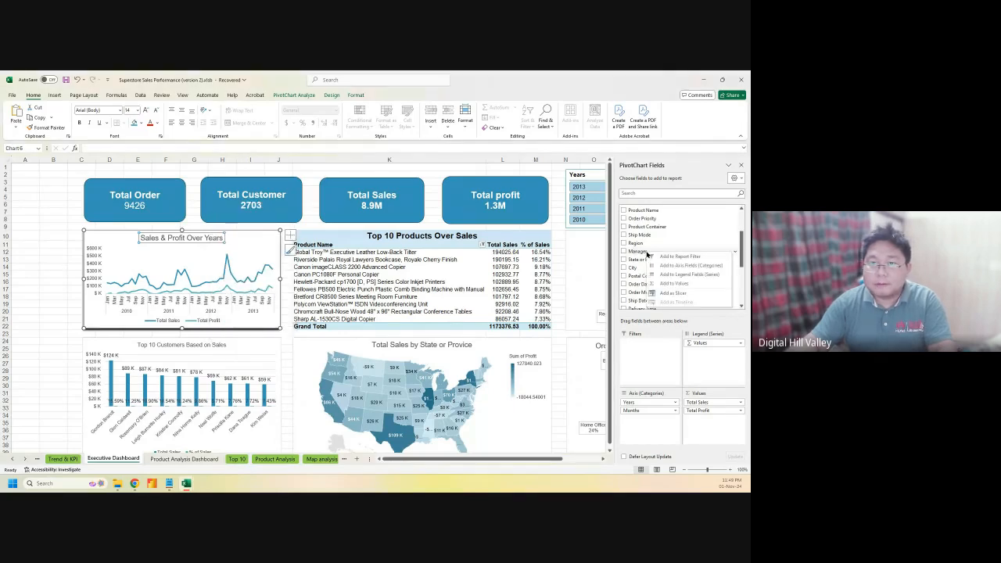
{"action": "left_click", "coordinate": [666, 291]}
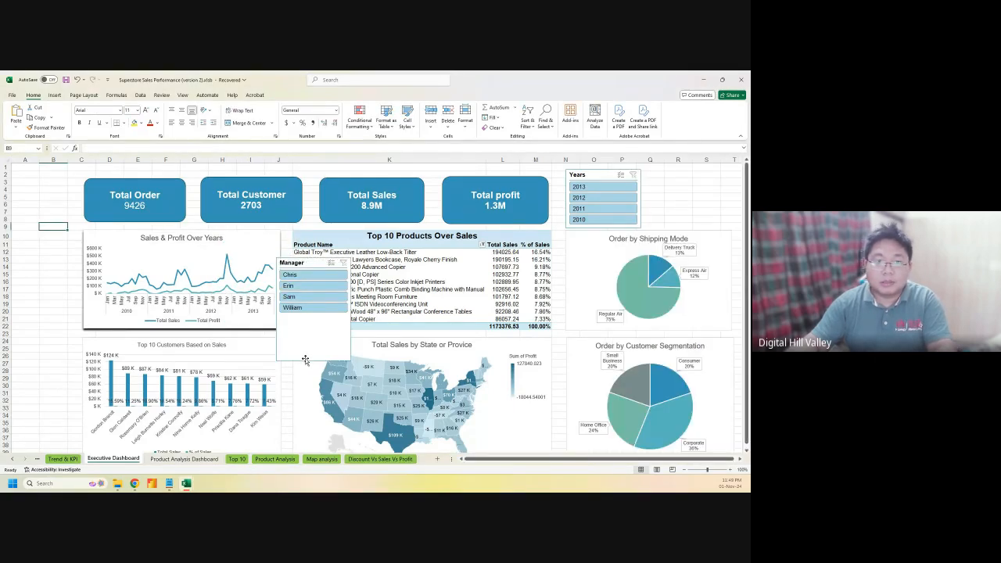
{"action": "left_click_drag", "start_coordinate": [310, 357], "coordinate": [688, 228]}
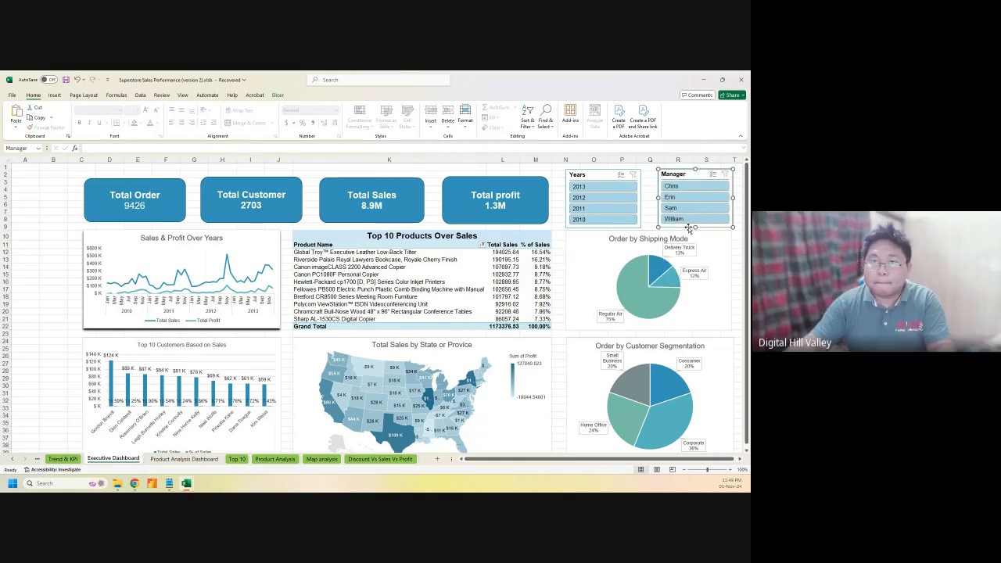
Connect the Manager slicer to PivotTable26, 29, 30, 7, 22, 23 and 24
{"action": "right_click", "coordinate": [698, 174]}
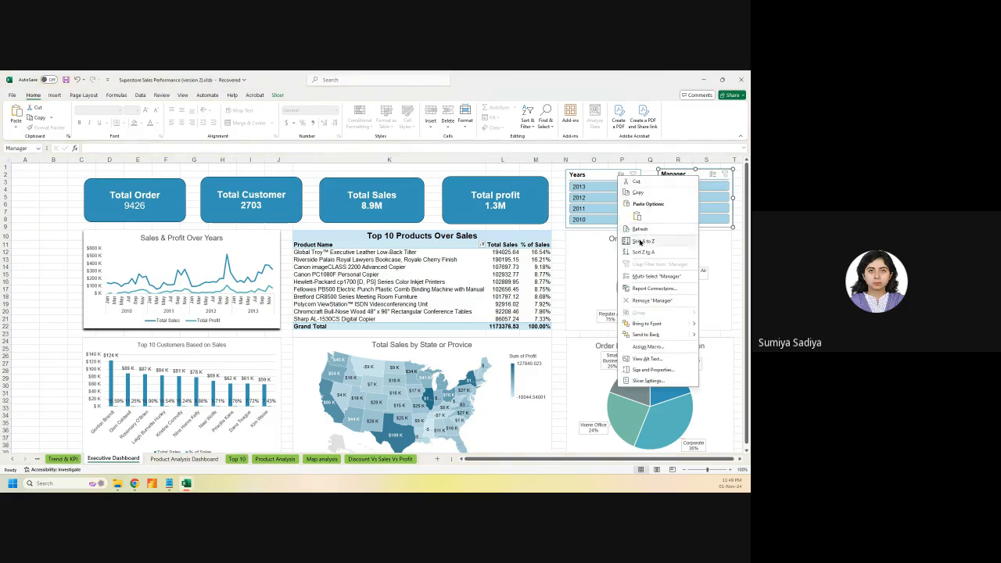
{"action": "left_click", "coordinate": [643, 289]}
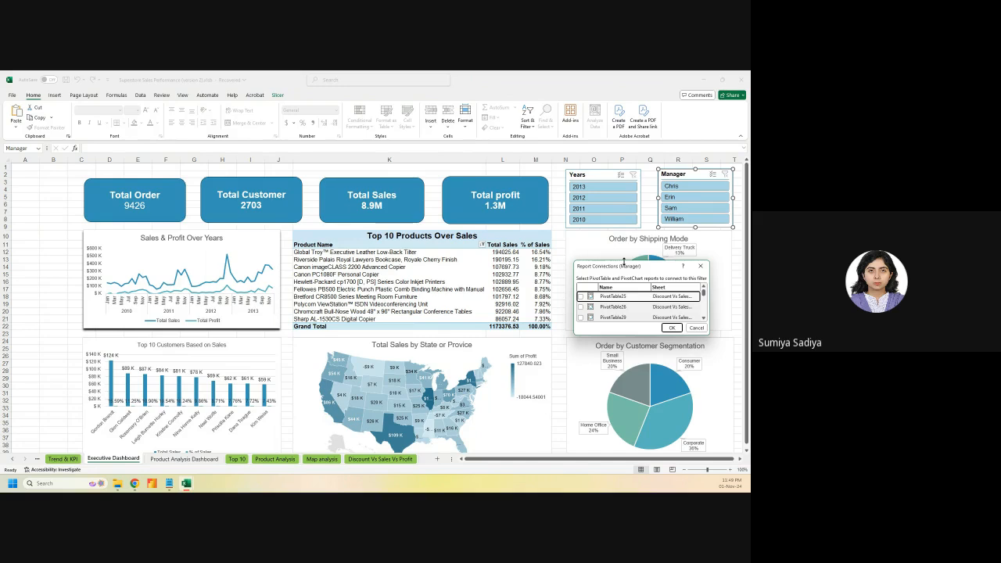
{"action": "left_click_drag", "start_coordinate": [625, 262], "coordinate": [204, 173]}
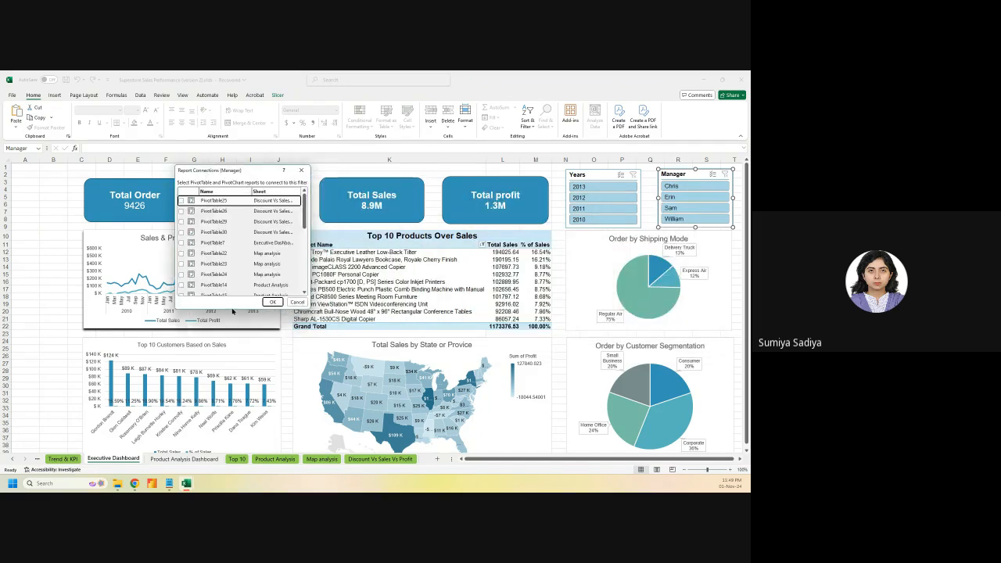
{"action": "left_click_drag", "start_coordinate": [237, 329], "coordinate": [237, 431]}
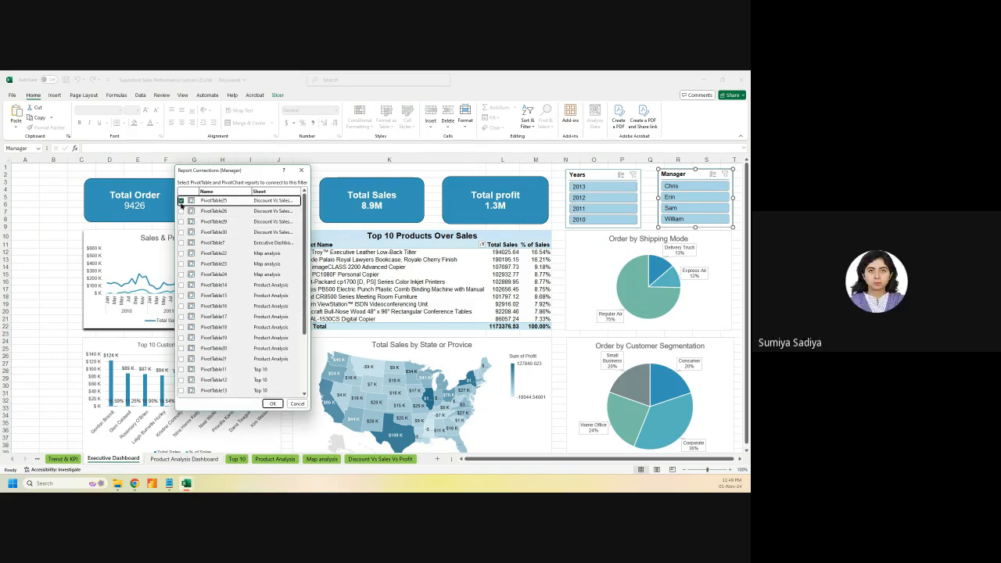
{"action": "left_click", "coordinate": [182, 211]}
{"action": "left_click", "coordinate": [182, 221]}
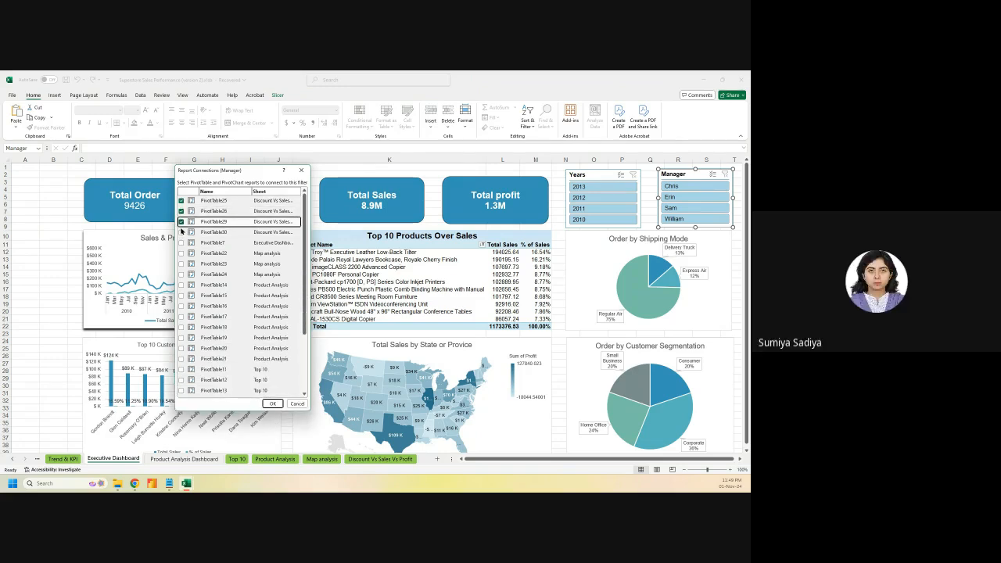
{"action": "left_click", "coordinate": [181, 232]}
{"action": "left_click", "coordinate": [181, 242]}
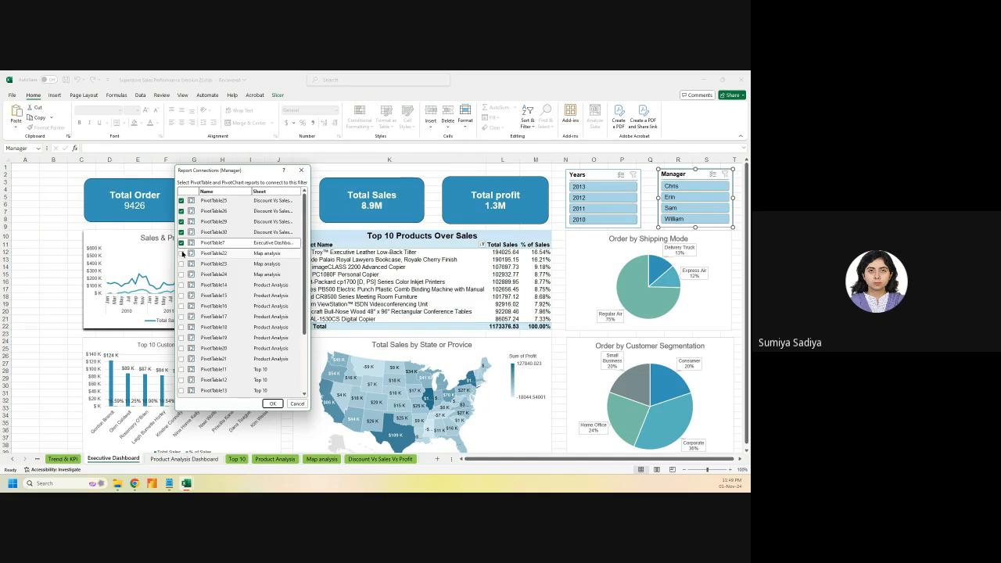
{"action": "left_click", "coordinate": [181, 253]}
{"action": "left_click", "coordinate": [182, 264]}
{"action": "left_click", "coordinate": [181, 274]}
Also connect PivotTable14 through PivotTable21 and PivotTable11–13
{"action": "left_click", "coordinate": [181, 285]}
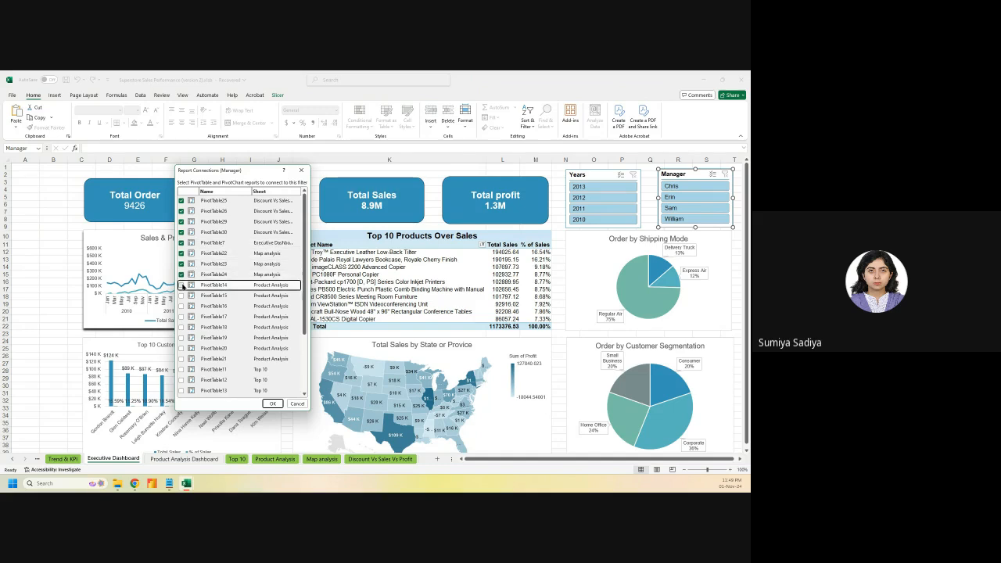
{"action": "left_click", "coordinate": [181, 295]}
{"action": "left_click", "coordinate": [182, 305]}
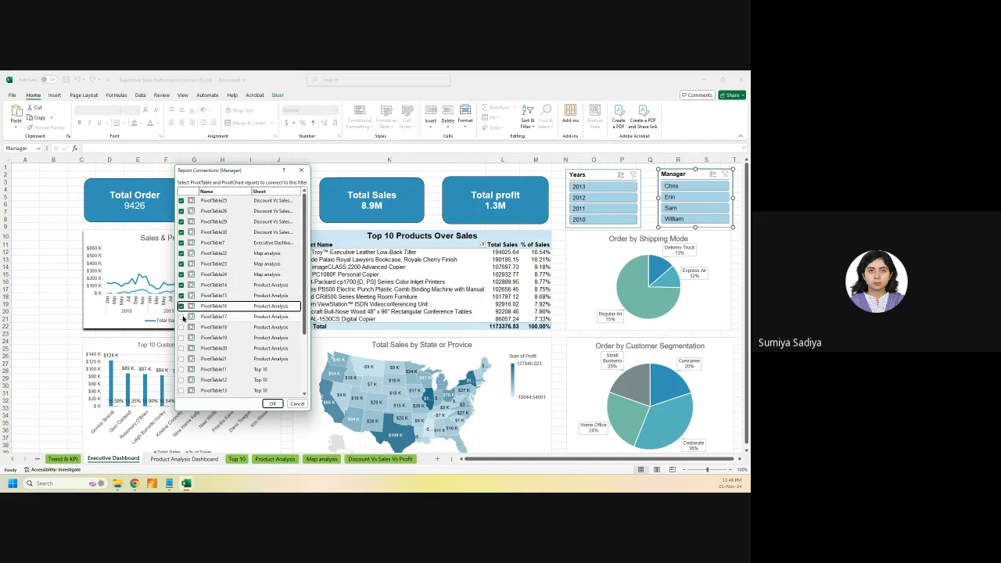
{"action": "left_click", "coordinate": [181, 317]}
{"action": "left_click", "coordinate": [181, 328]}
{"action": "left_click", "coordinate": [181, 337]}
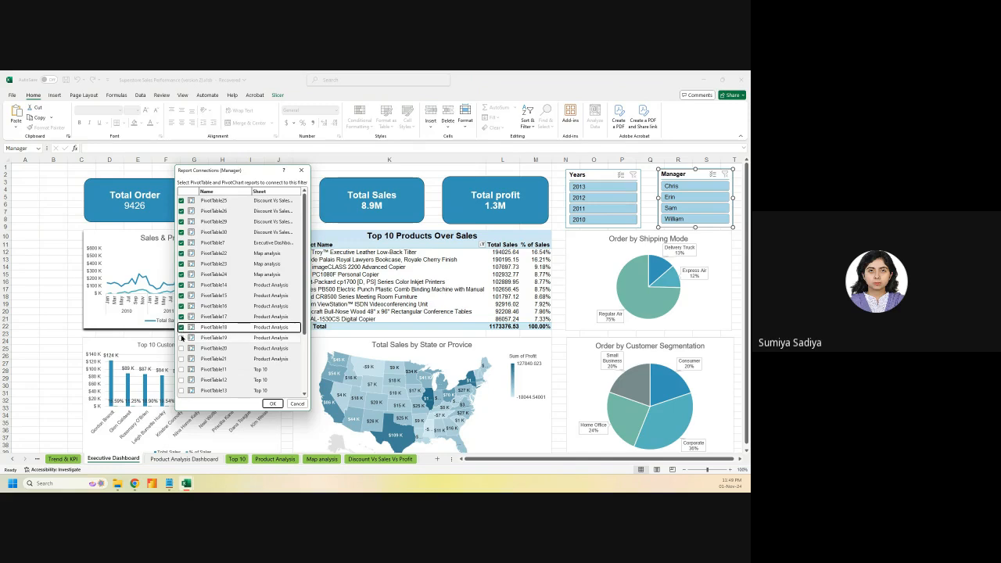
{"action": "left_click", "coordinate": [181, 348]}
{"action": "left_click", "coordinate": [181, 359]}
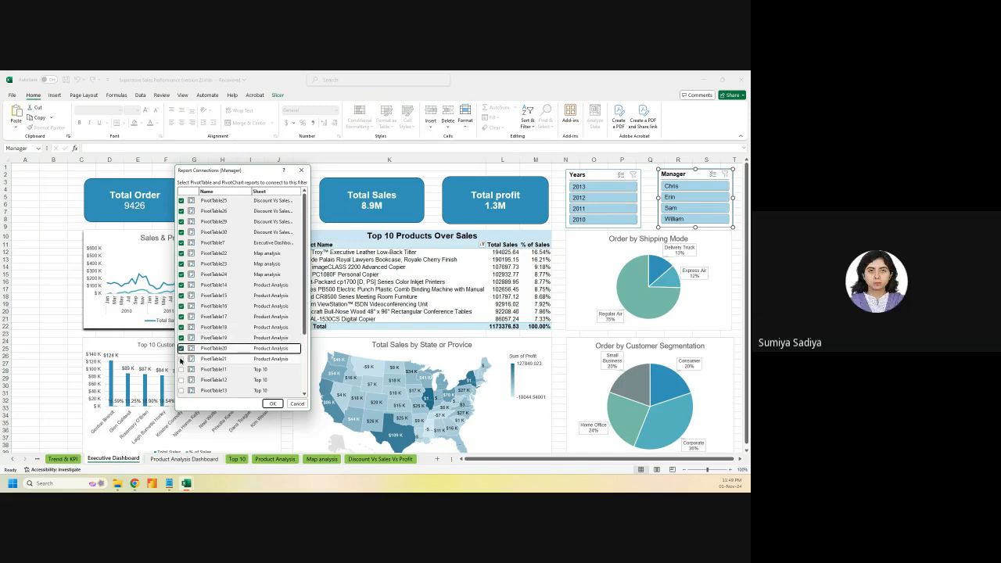
{"action": "left_click", "coordinate": [181, 368]}
{"action": "left_click", "coordinate": [181, 380]}
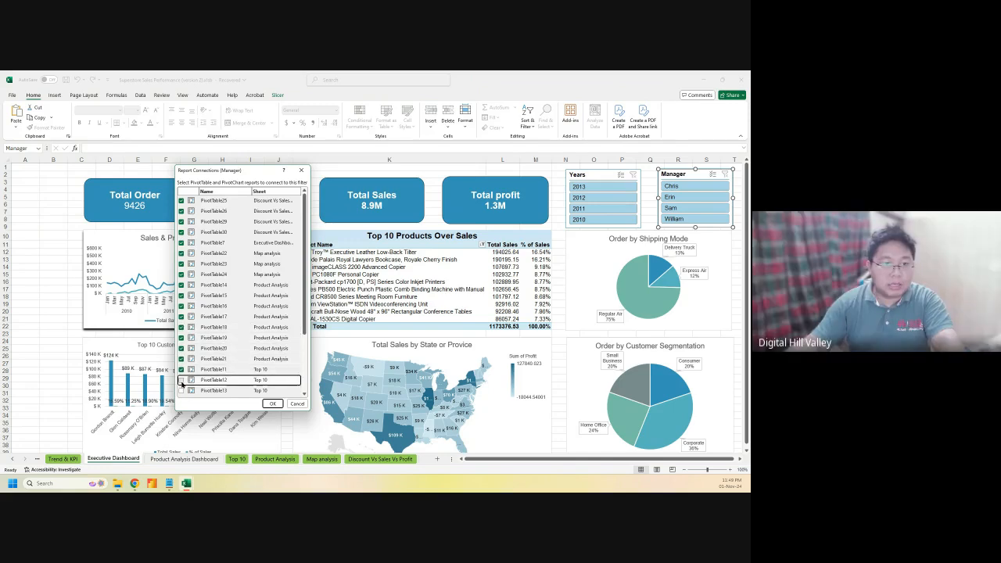
{"action": "left_click", "coordinate": [182, 390]}
Connect PivotTable1, 3 and PivotTable5–9, then apply the connections
{"action": "scroll", "coordinate": [196, 388], "scroll_direction": "down", "scroll_amount": 2}
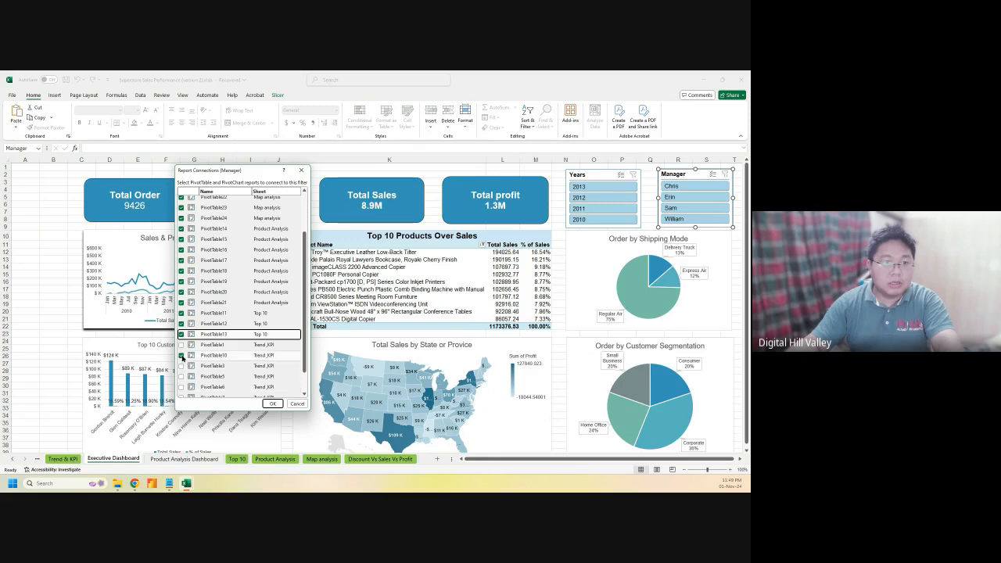
{"action": "left_click", "coordinate": [182, 344]}
{"action": "left_click", "coordinate": [181, 365]}
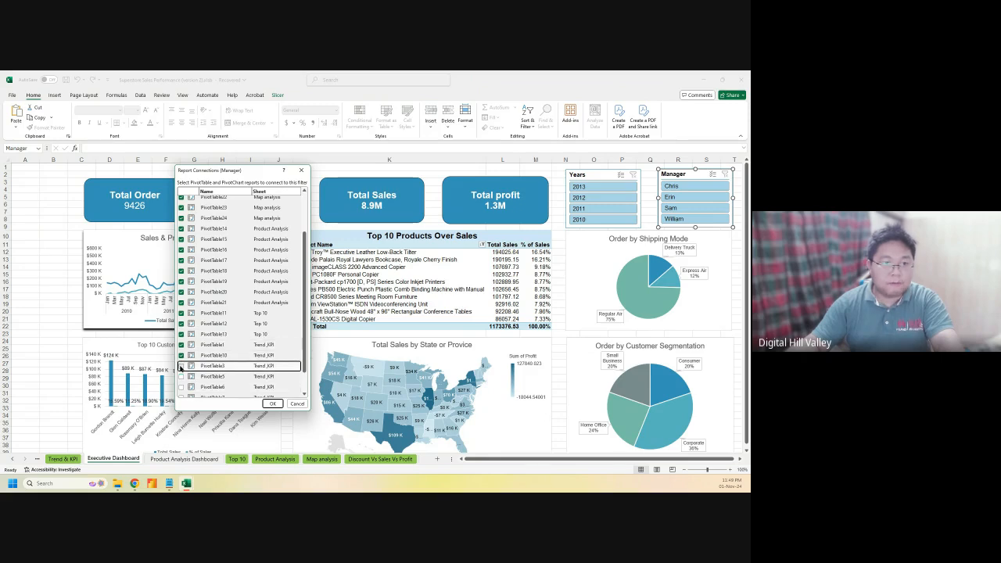
{"action": "scroll", "coordinate": [182, 365], "scroll_direction": "down", "scroll_amount": 1}
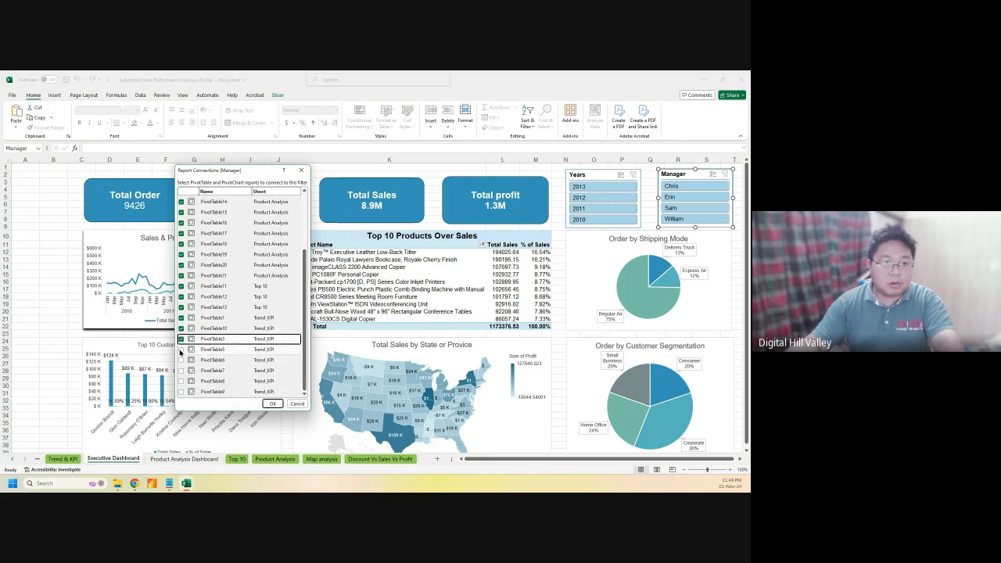
{"action": "left_click", "coordinate": [182, 349]}
{"action": "left_click", "coordinate": [182, 359]}
{"action": "left_click", "coordinate": [181, 370]}
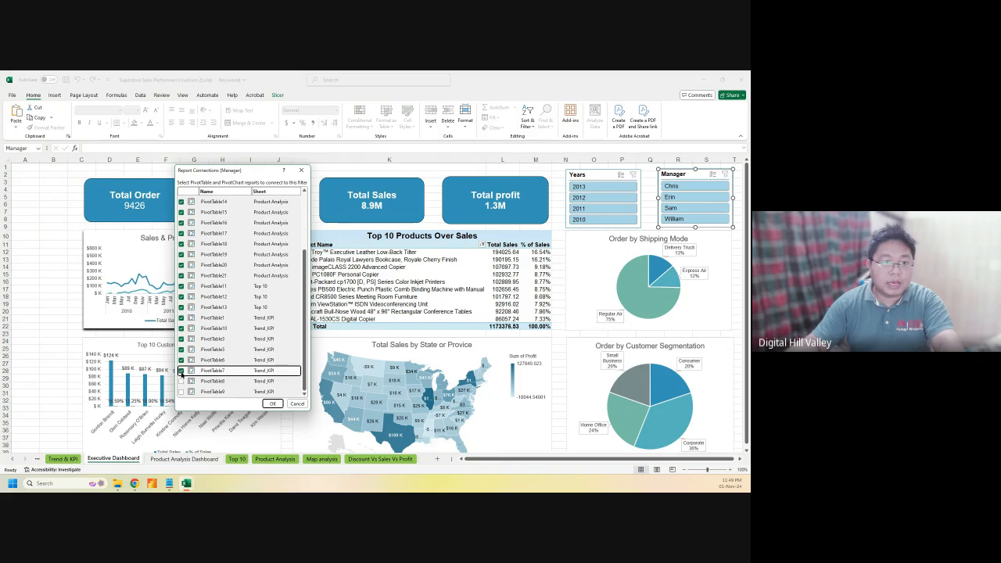
{"action": "left_click", "coordinate": [182, 381]}
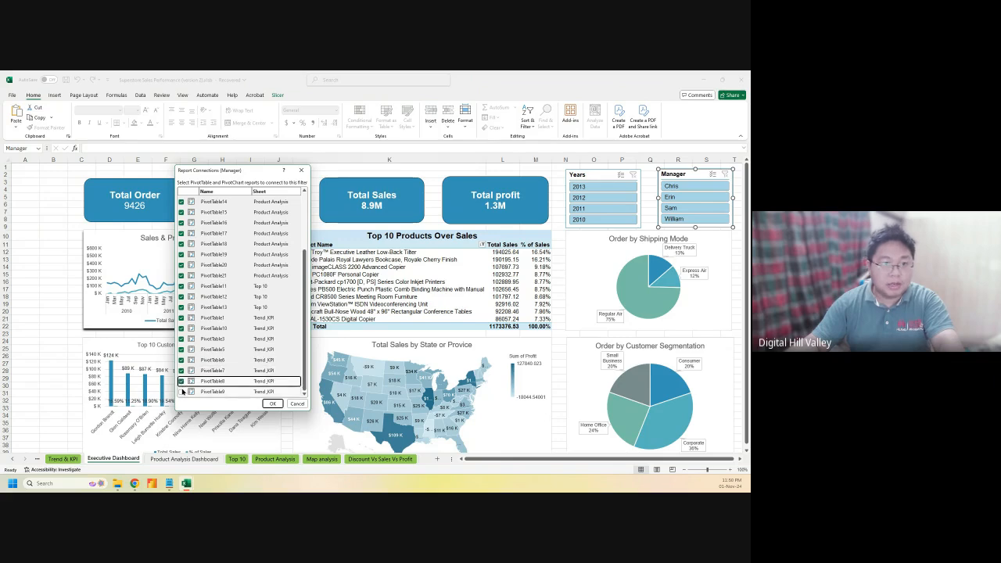
{"action": "left_click", "coordinate": [181, 391]}
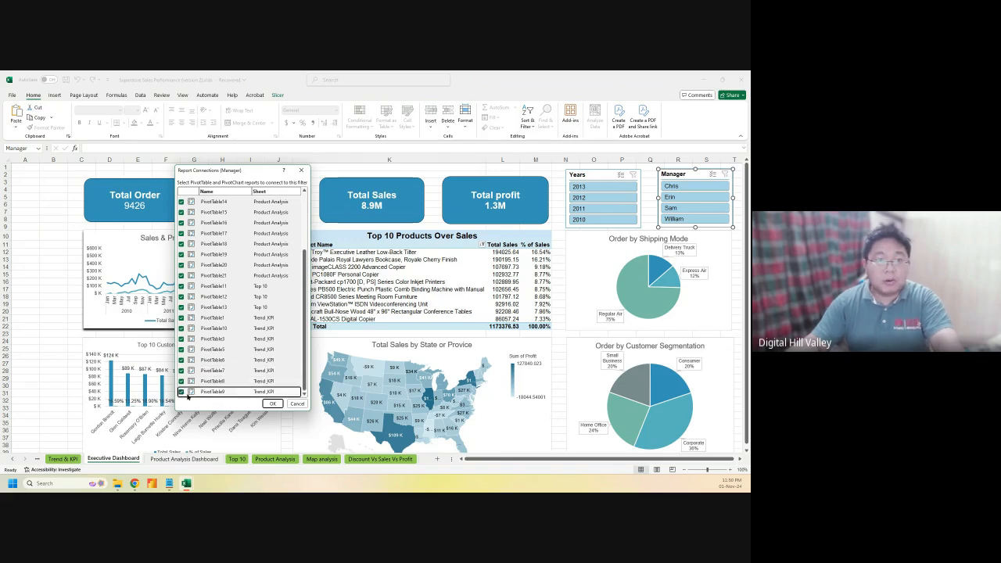
{"action": "left_click", "coordinate": [272, 403]}
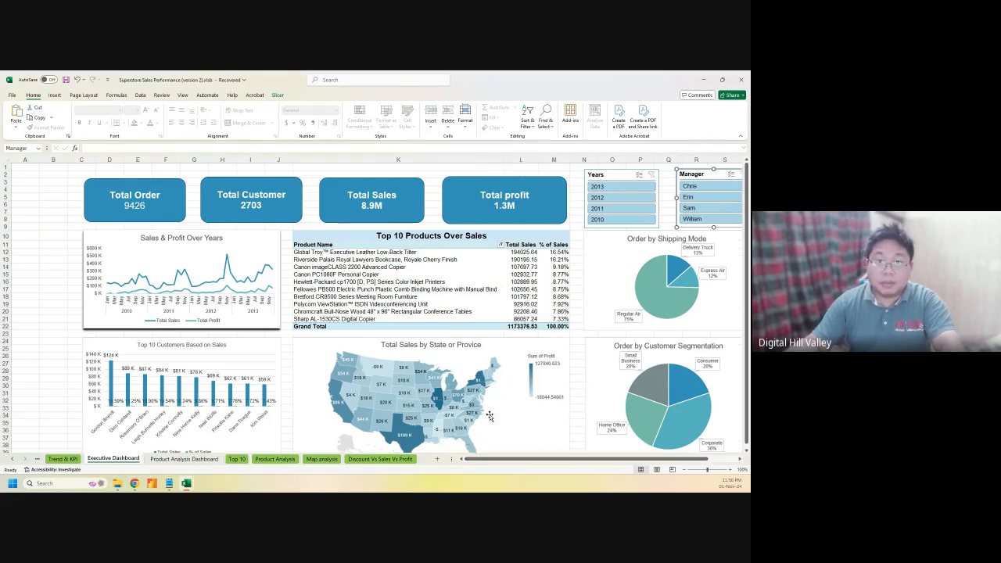
Narrow column K, delete the Top 10 Customers chart's percentage labels, and close the fields pane
{"action": "left_click_drag", "start_coordinate": [504, 160], "coordinate": [485, 163]}
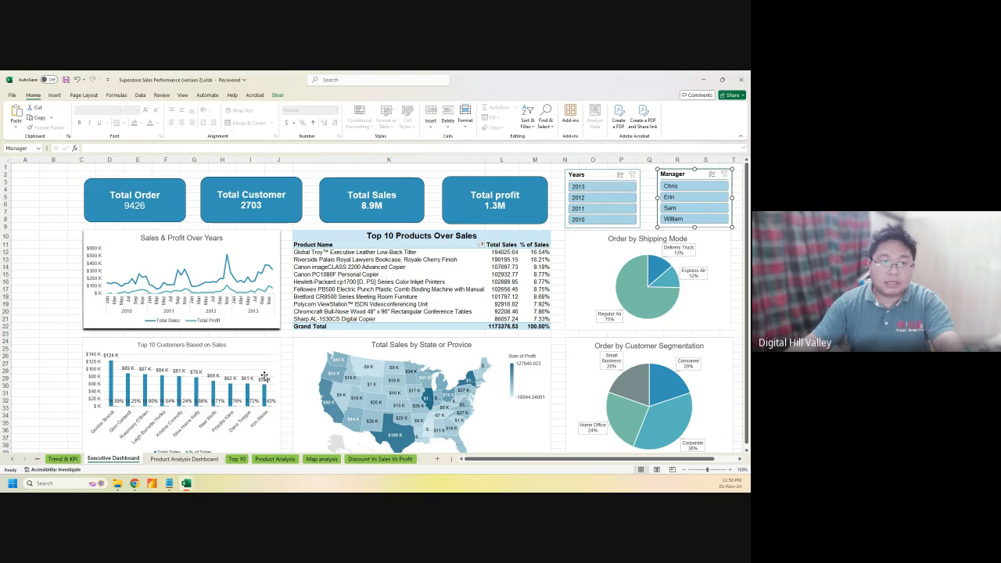
{"action": "left_click", "coordinate": [254, 399]}
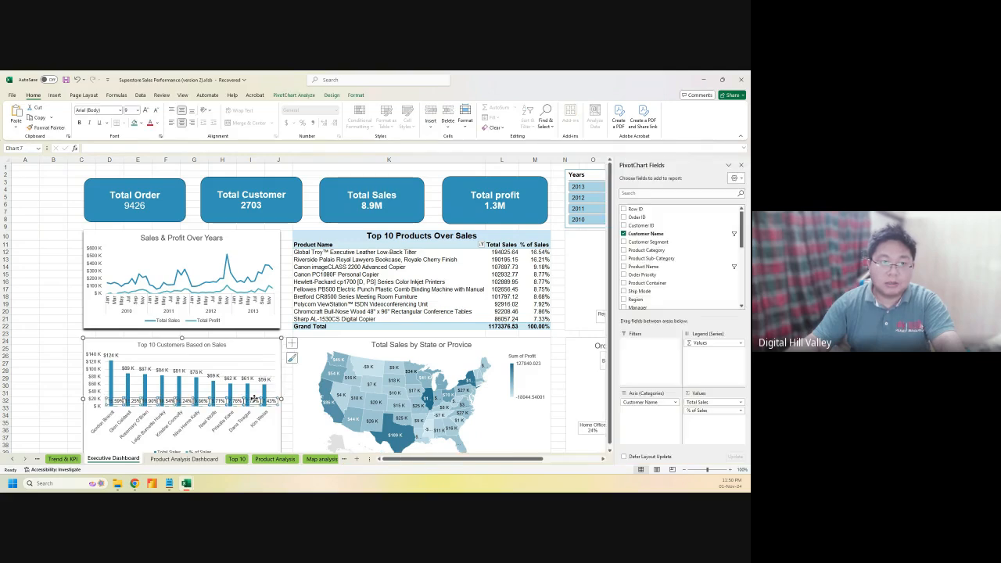
{"action": "key", "text": "Delete"}
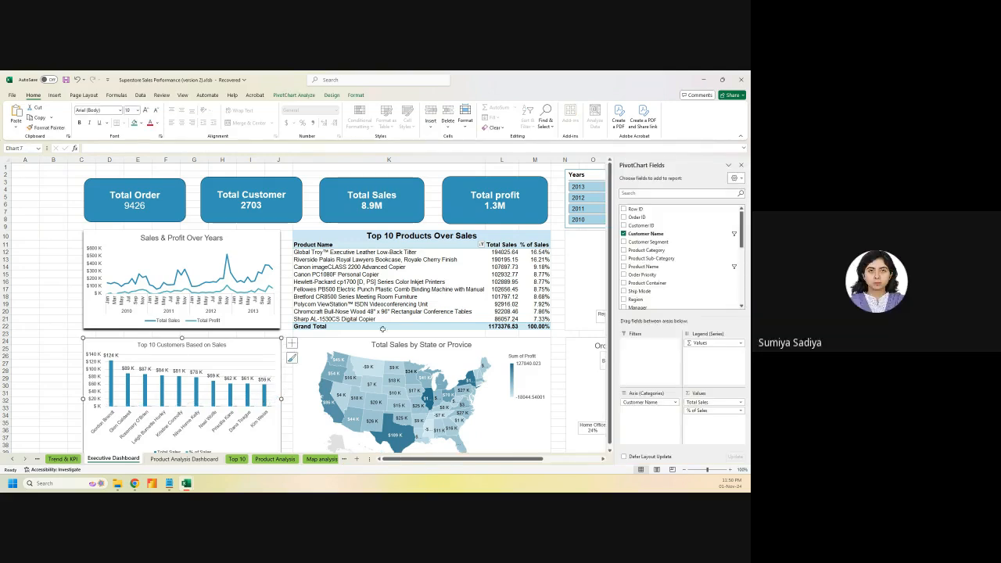
{"action": "left_click", "coordinate": [740, 165]}
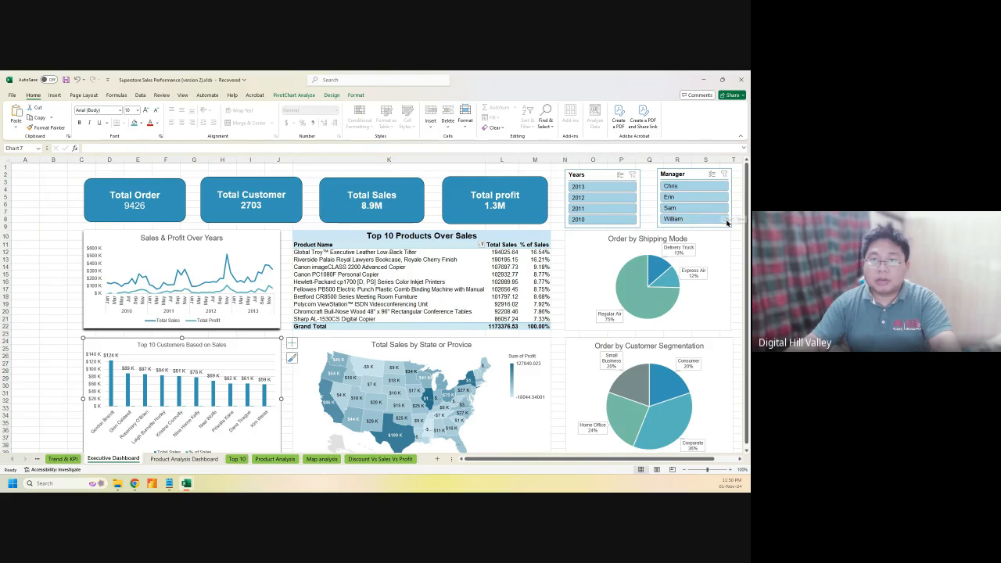
{"action": "left_click", "coordinate": [677, 173]}
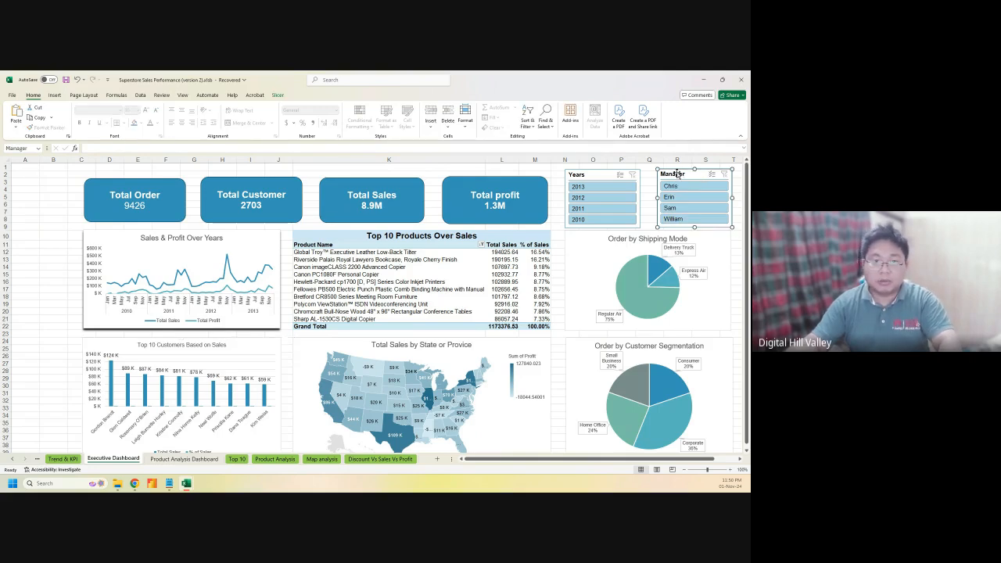
Paste the Manager slicer below the Years slicer on the Product Analysis Dashboard and make it taller
{"action": "left_click", "coordinate": [174, 458]}
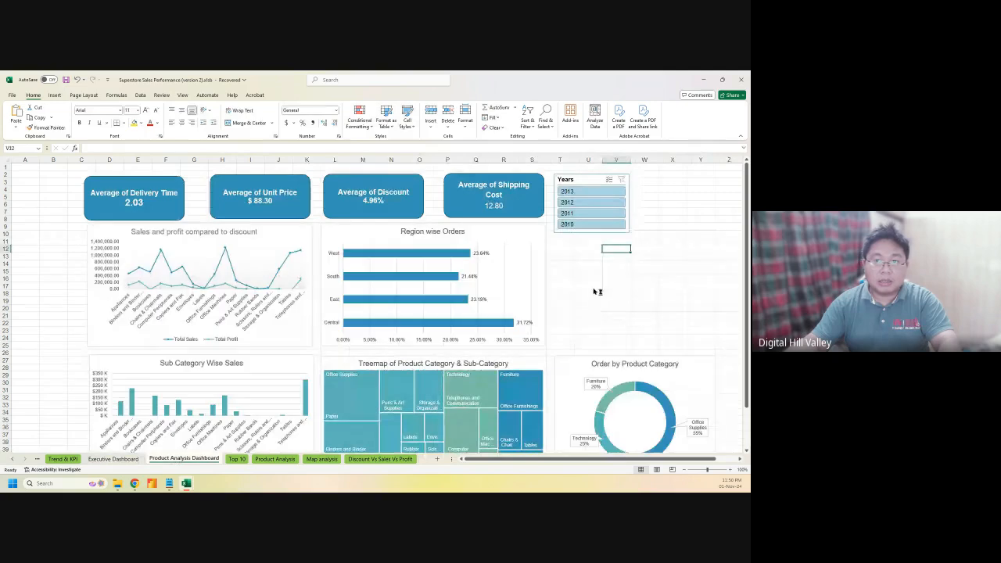
{"action": "left_click", "coordinate": [589, 284]}
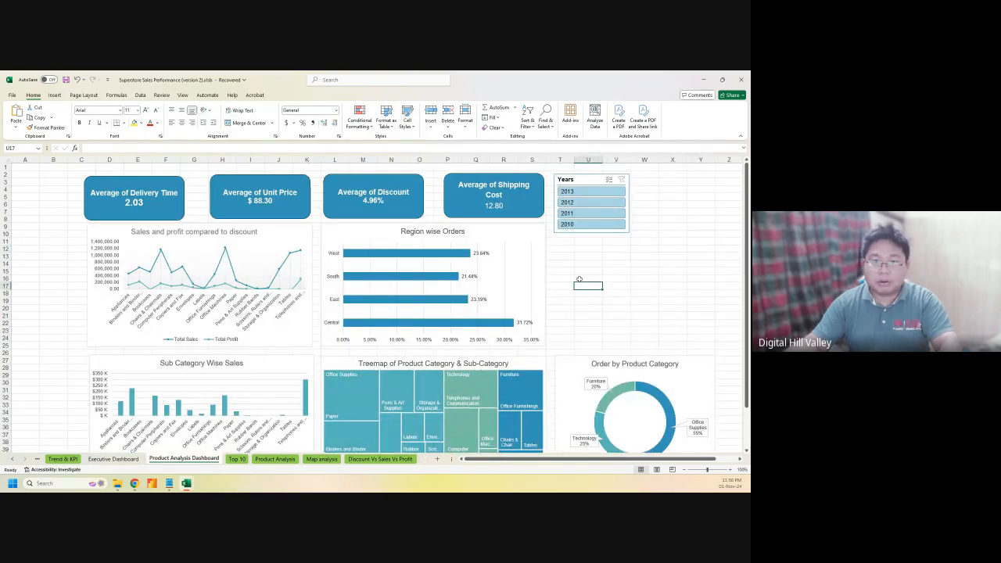
{"action": "key", "text": "ctrl+v"}
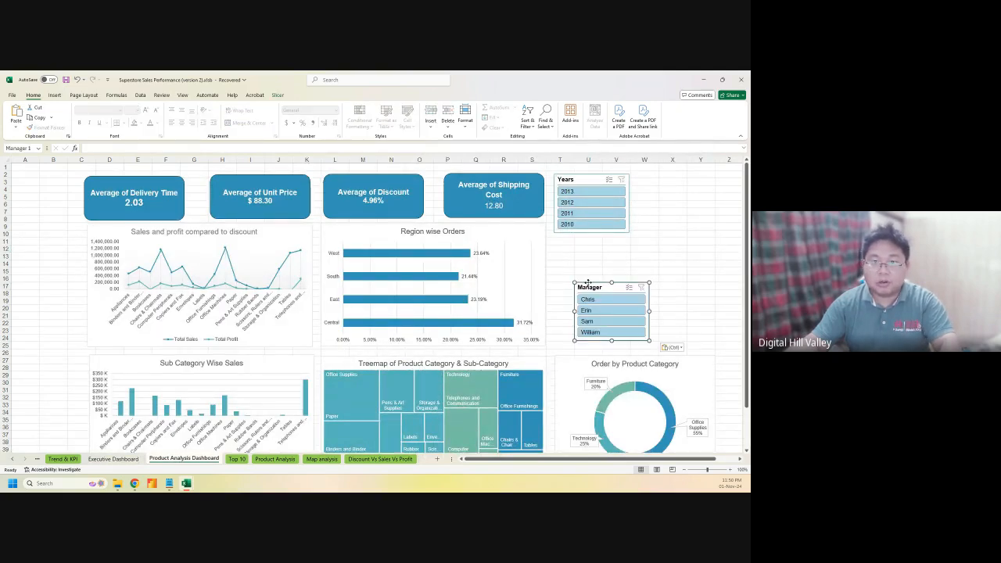
{"action": "left_click_drag", "start_coordinate": [587, 284], "coordinate": [569, 242]}
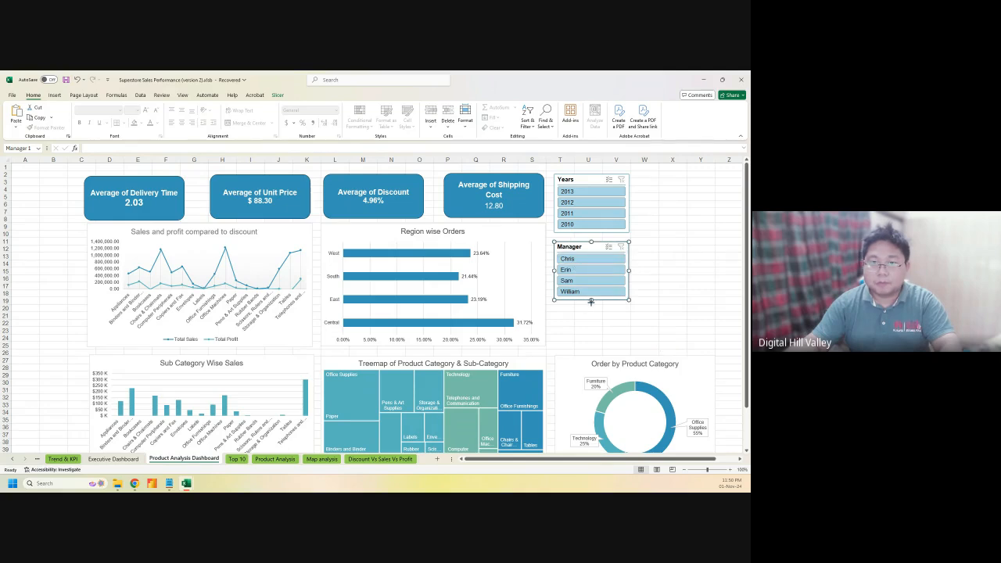
{"action": "left_click_drag", "start_coordinate": [590, 301], "coordinate": [590, 344]}
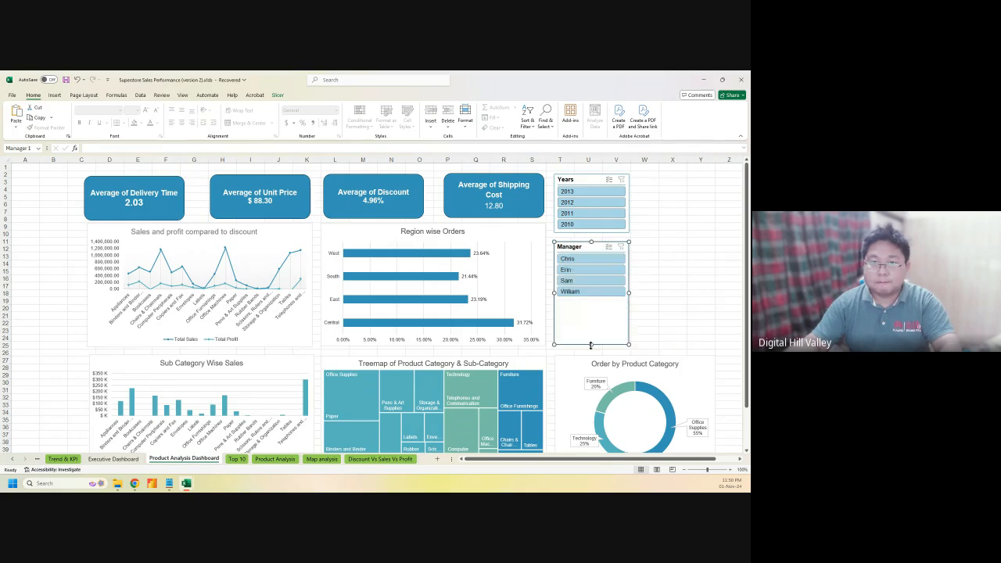
Align the Manager slicer, then return to the Product Analysis Dashboard via the Executive Dashboard
{"action": "left_click", "coordinate": [666, 315]}
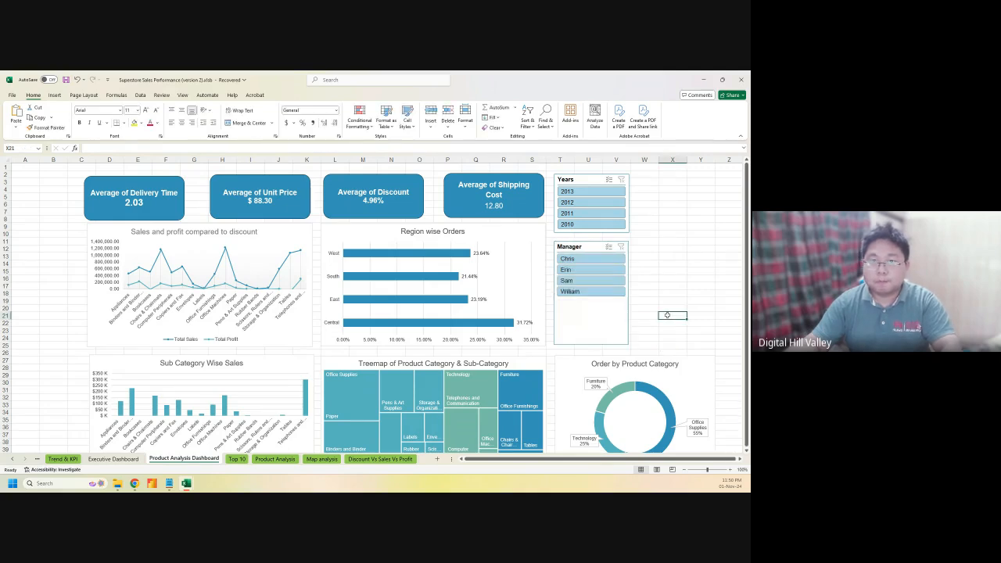
{"action": "left_click", "coordinate": [578, 245]}
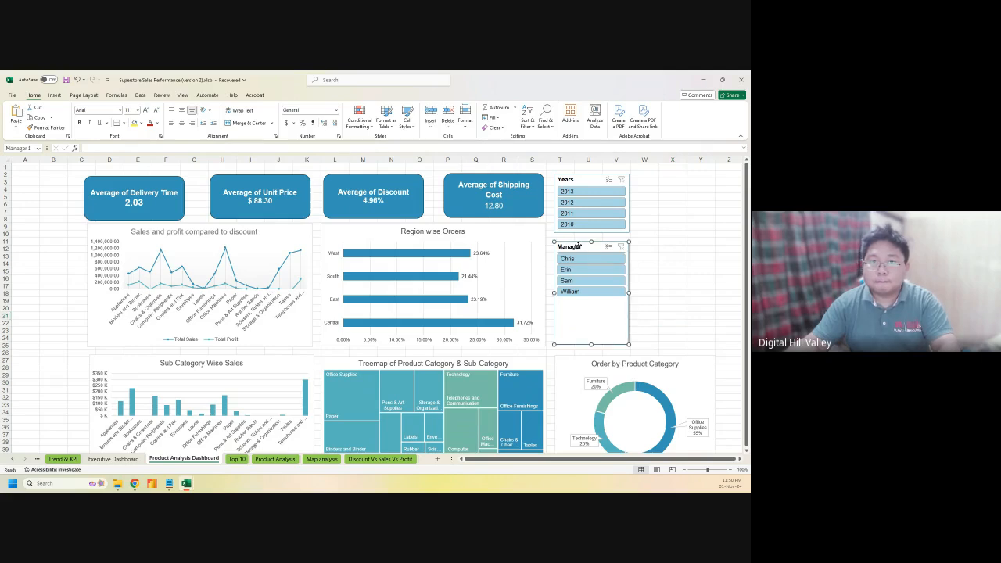
{"action": "left_click_drag", "start_coordinate": [578, 245], "coordinate": [578, 245]}
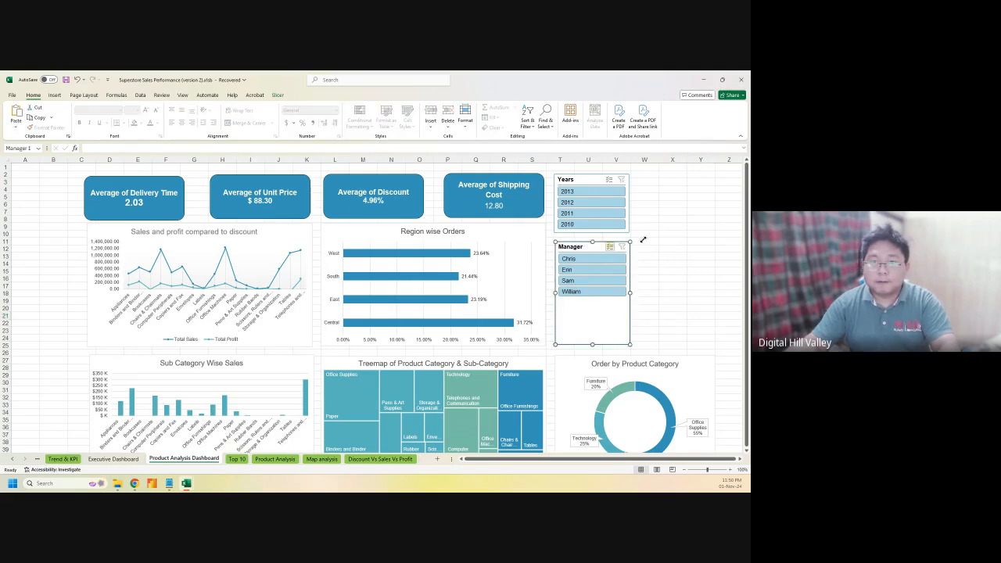
{"action": "left_click", "coordinate": [670, 233]}
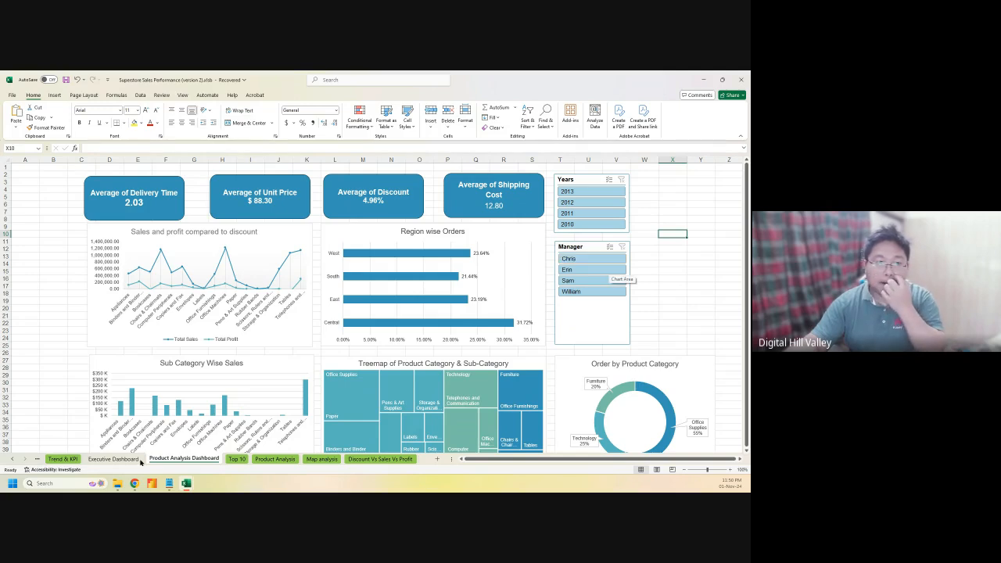
{"action": "left_click", "coordinate": [101, 461]}
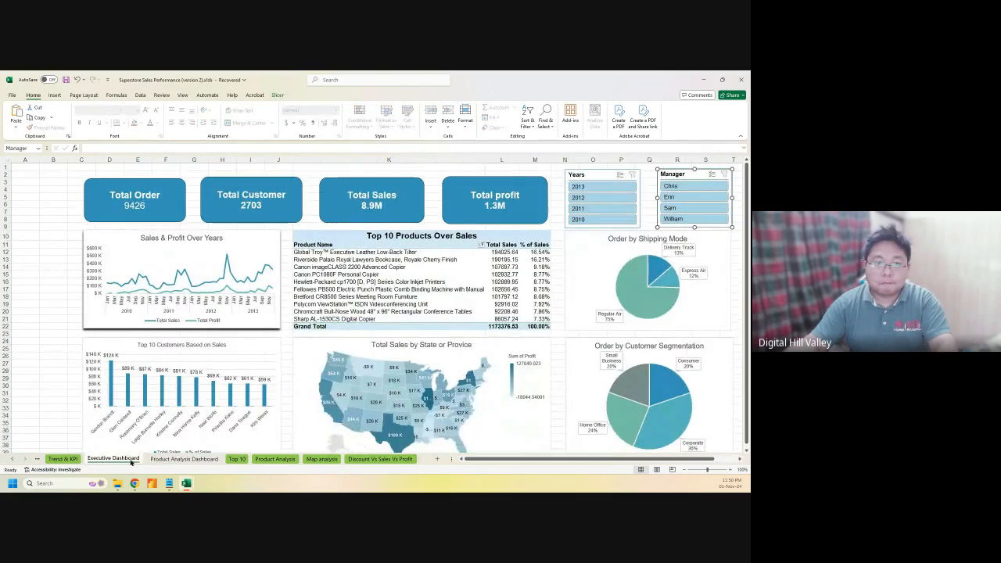
{"action": "left_click", "coordinate": [184, 459]}
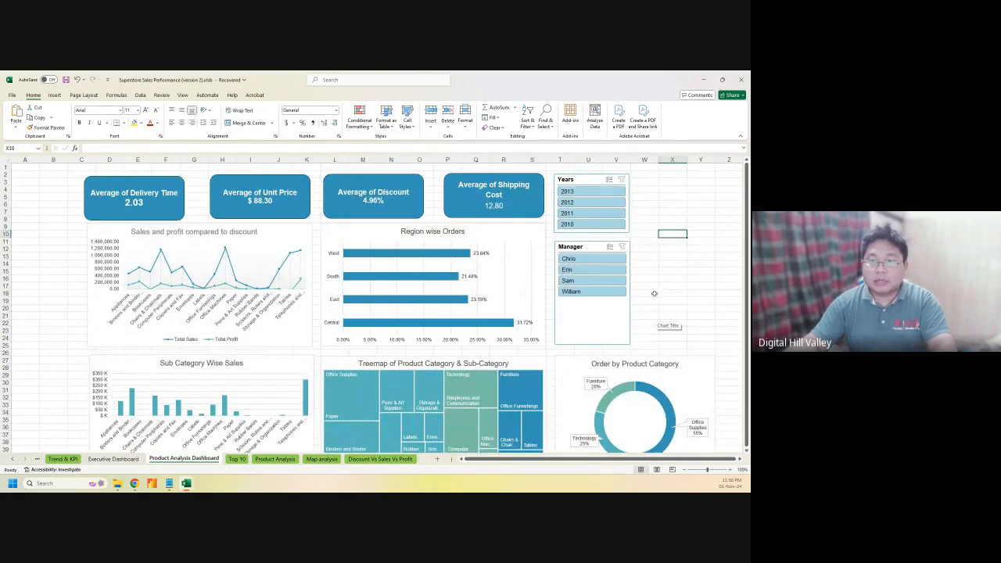
{"action": "left_click", "coordinate": [389, 459]}
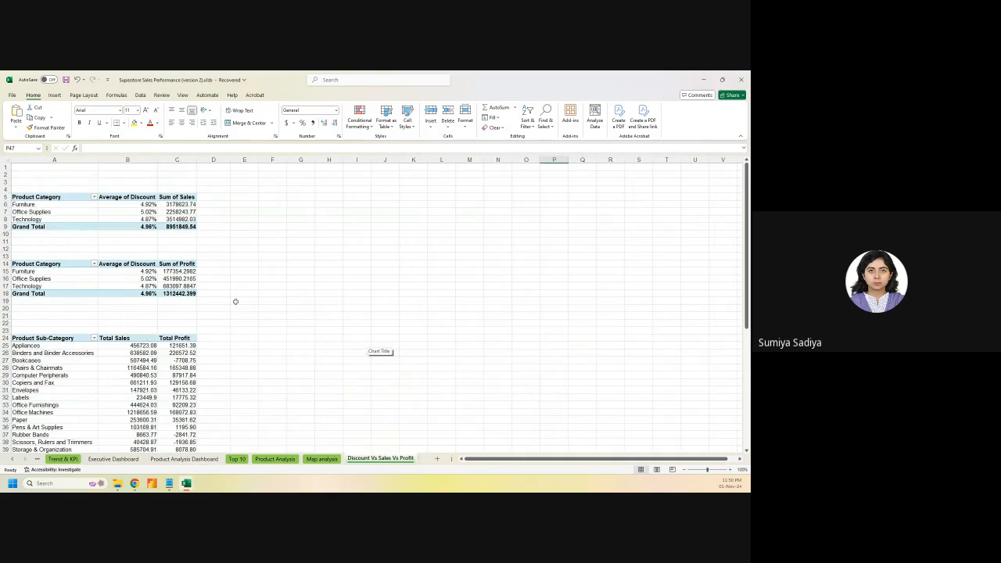
{"action": "left_click", "coordinate": [326, 459]}
{"action": "left_click", "coordinate": [355, 460]}
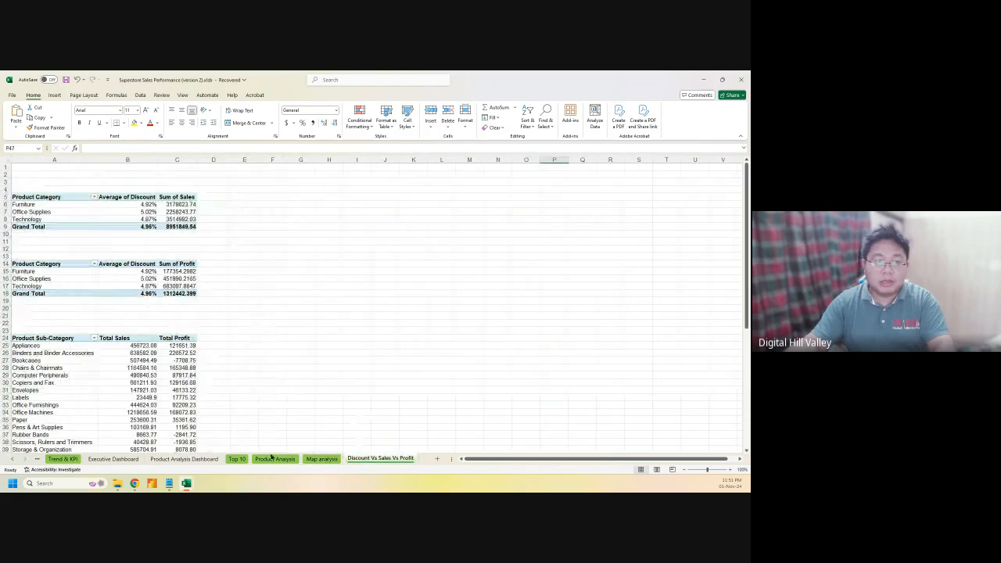
{"action": "left_click", "coordinate": [183, 458]}
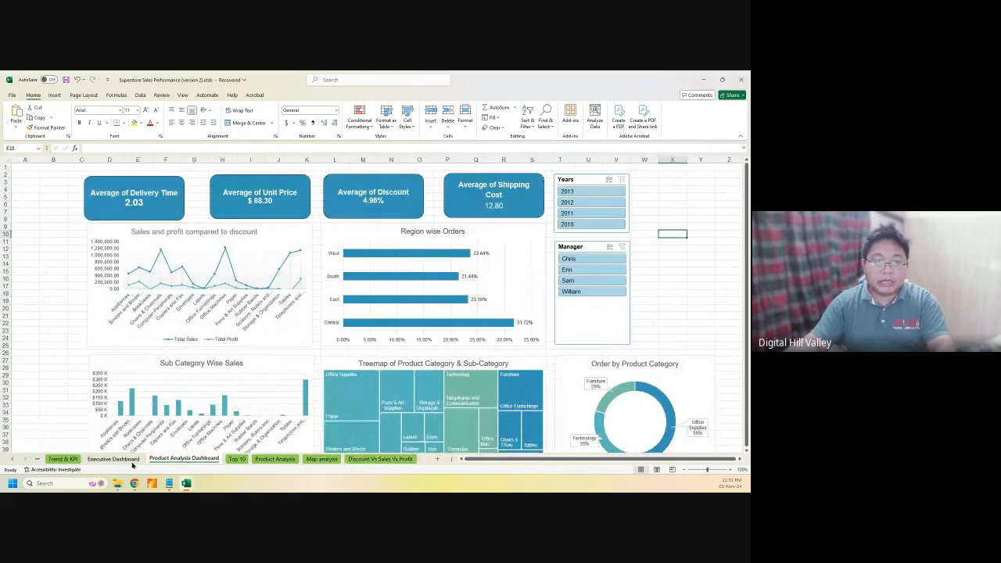
{"action": "left_click", "coordinate": [130, 460]}
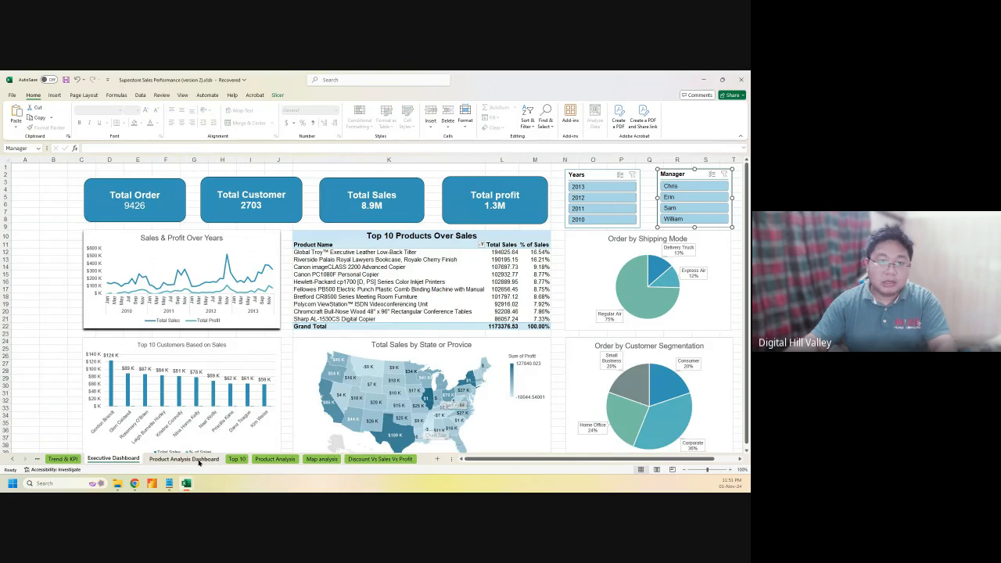
{"action": "left_click", "coordinate": [192, 459]}
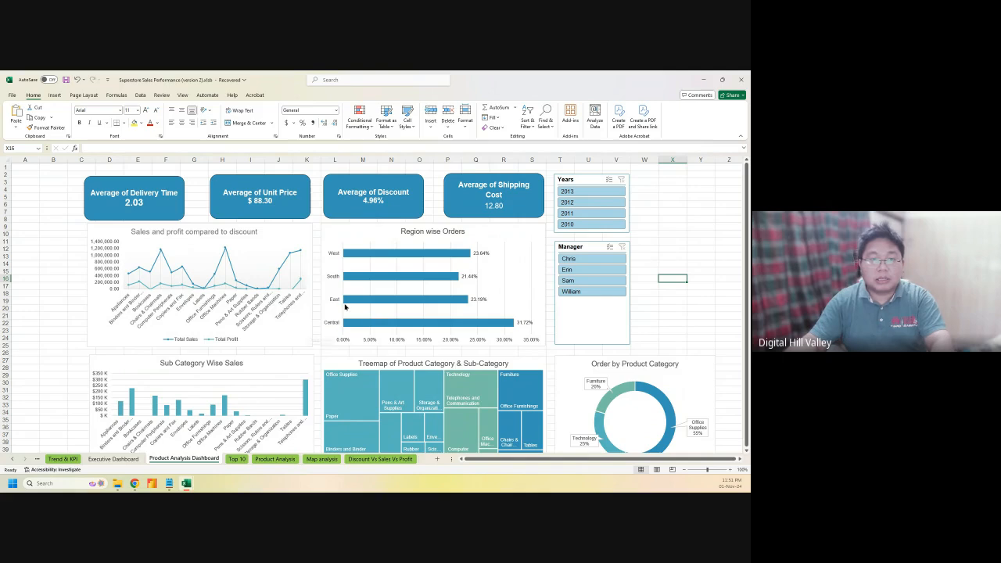
Add a State or Province slicer from the discount chart's field list
{"action": "right_click", "coordinate": [281, 299]}
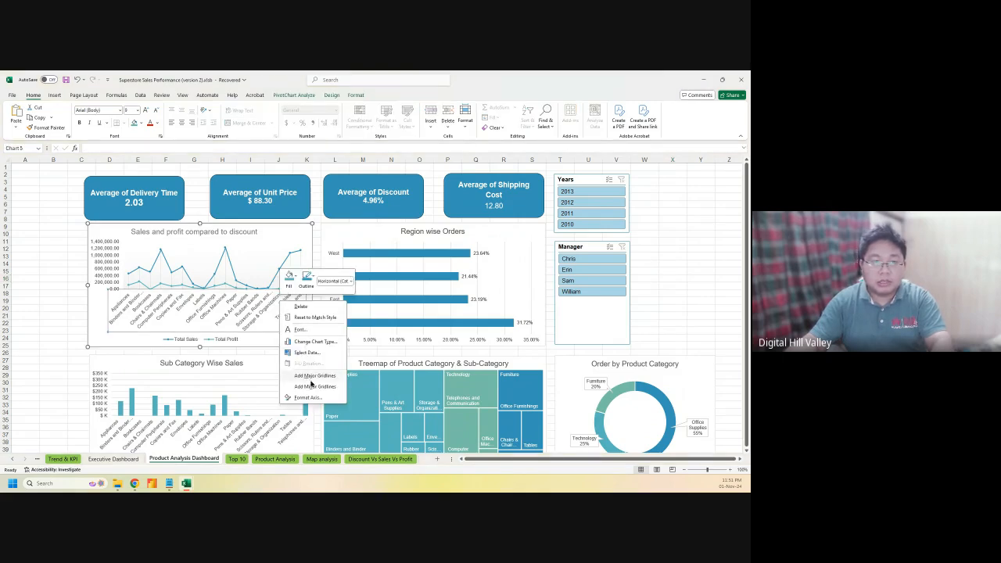
{"action": "left_click", "coordinate": [102, 342]}
{"action": "right_click", "coordinate": [101, 338]}
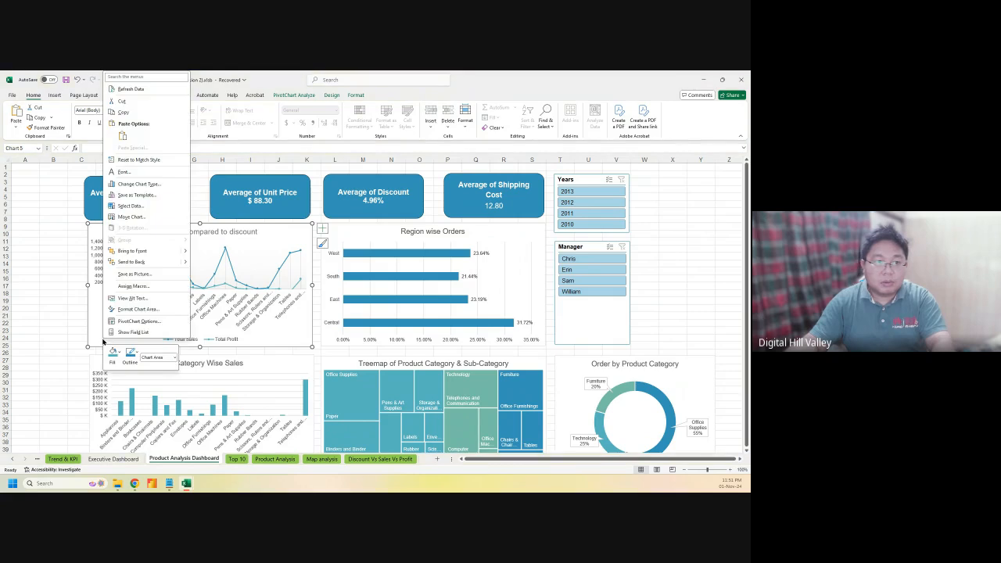
{"action": "left_click", "coordinate": [131, 331]}
{"action": "scroll", "coordinate": [680, 258], "scroll_direction": "down", "scroll_amount": 2}
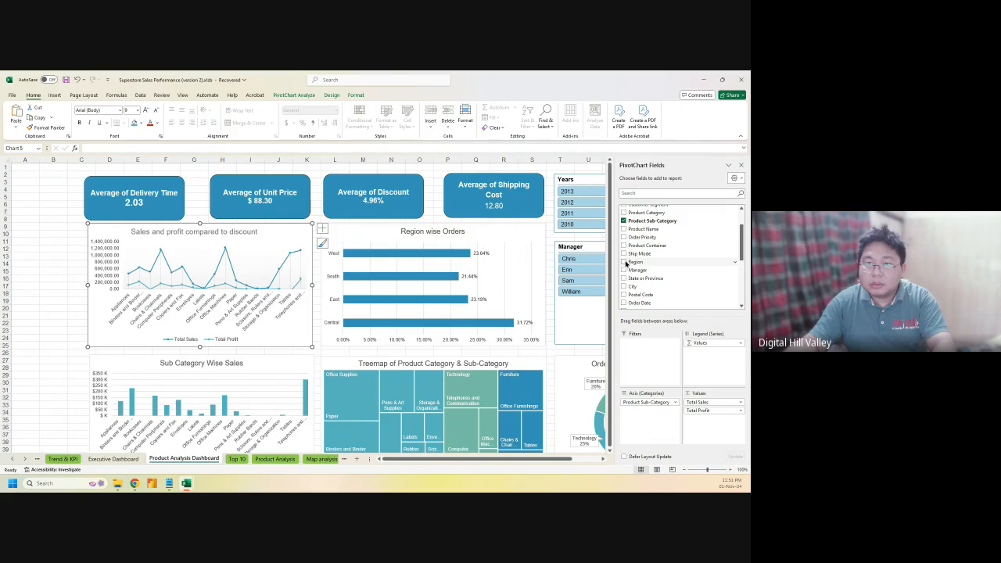
{"action": "right_click", "coordinate": [642, 278]}
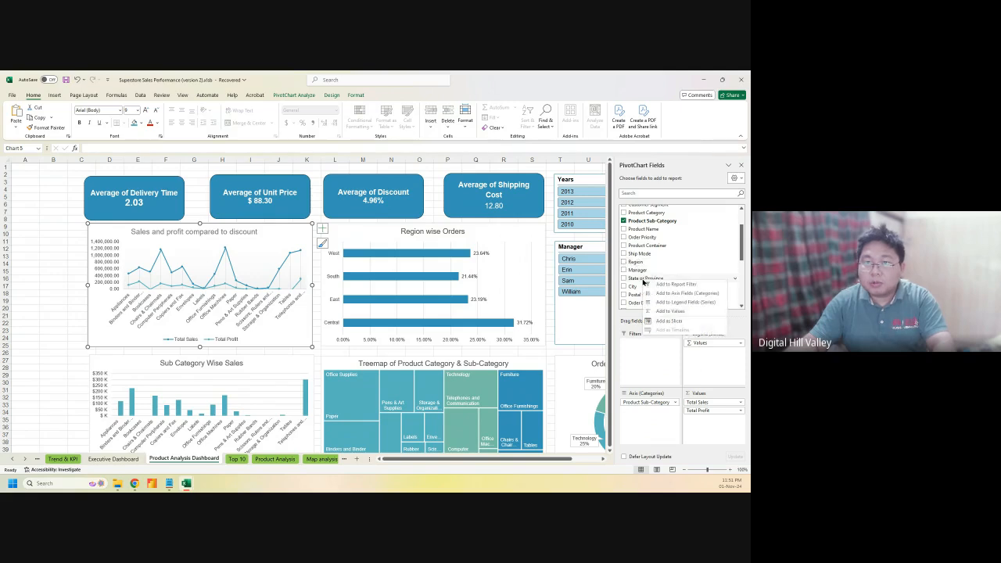
{"action": "left_click", "coordinate": [666, 321]}
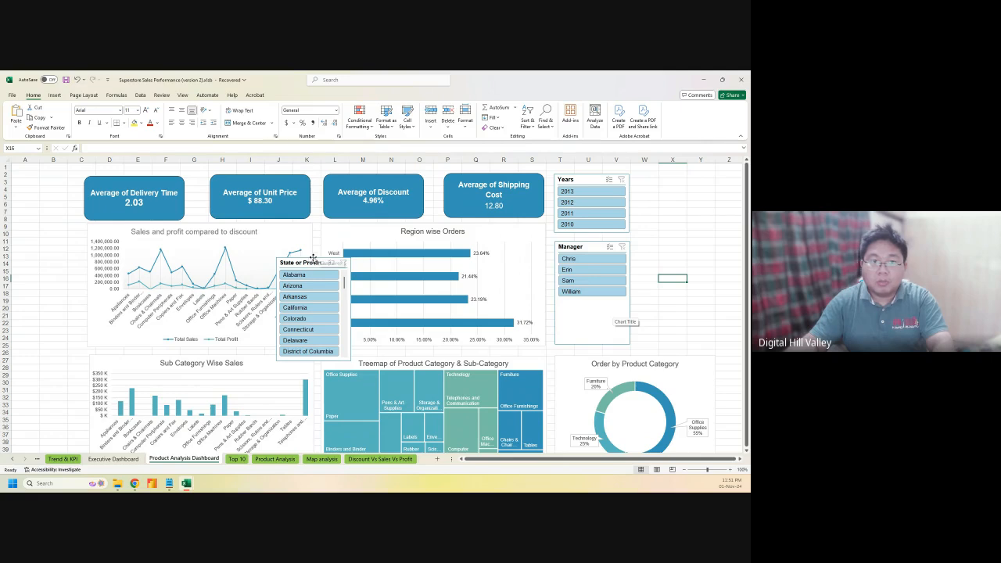
Place the State slicer beside Years, lengthen it, and match the Manager slicer's height
{"action": "left_click_drag", "start_coordinate": [312, 260], "coordinate": [666, 176]}
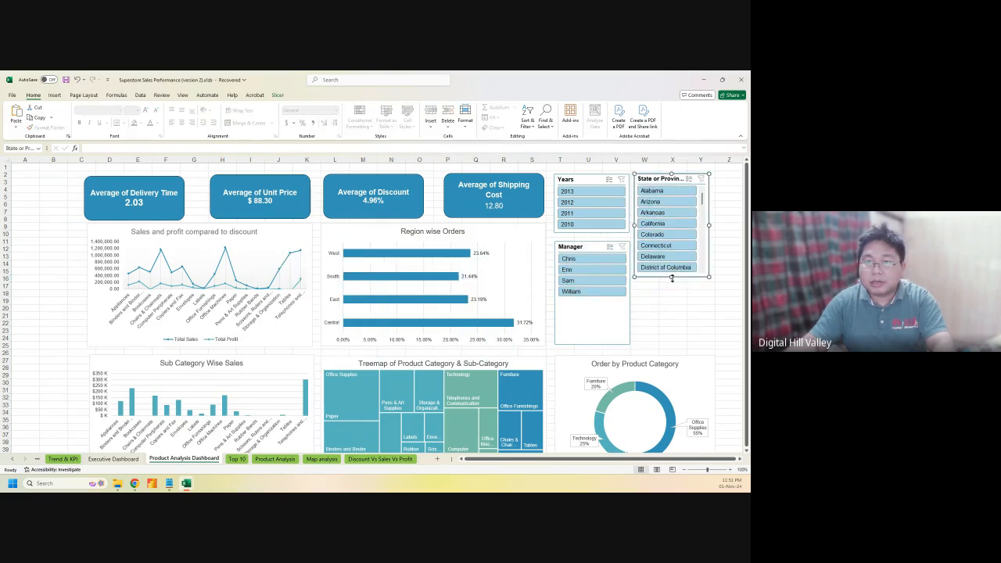
{"action": "left_click_drag", "start_coordinate": [671, 278], "coordinate": [613, 350]}
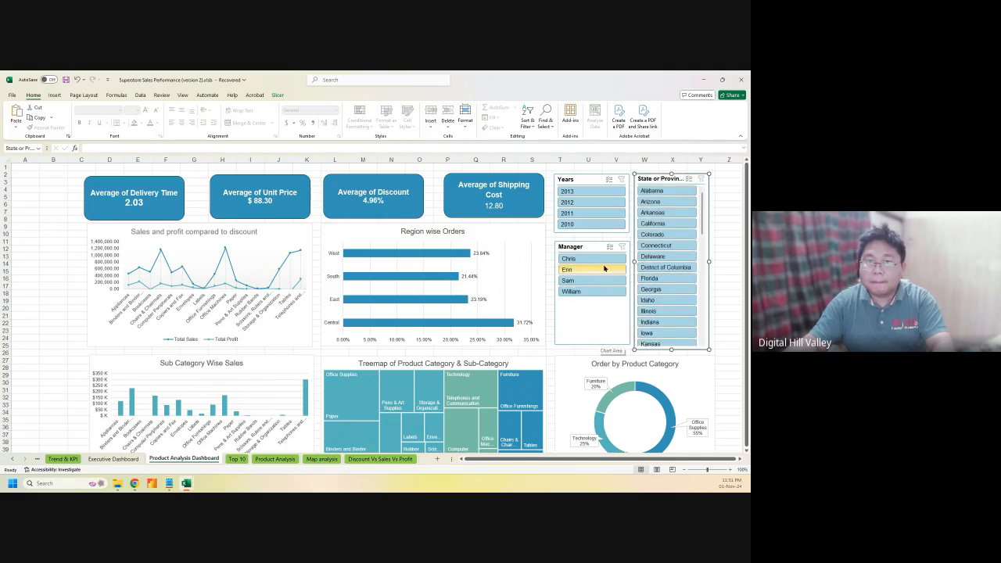
{"action": "left_click", "coordinate": [598, 336]}
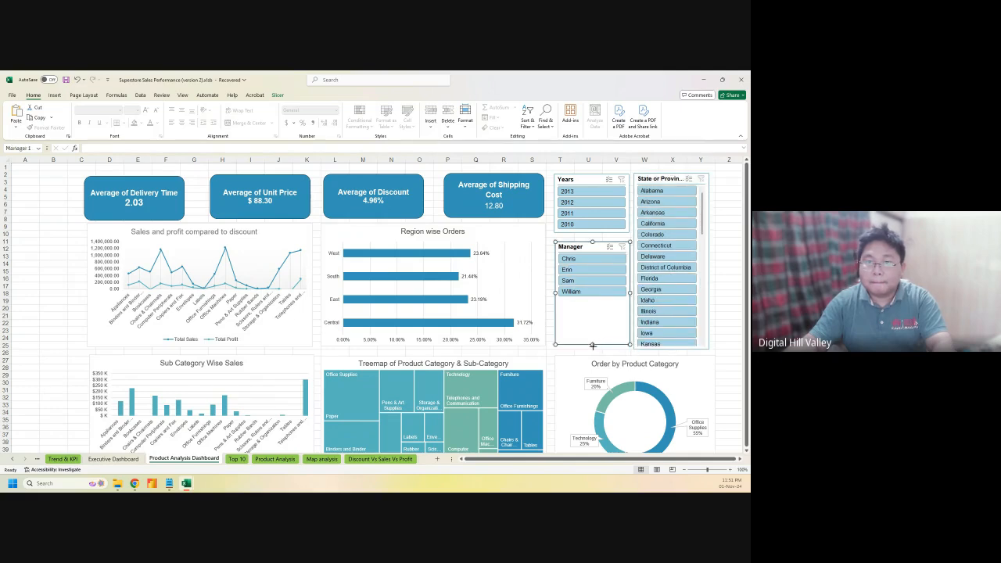
{"action": "left_click_drag", "start_coordinate": [592, 346], "coordinate": [592, 348]}
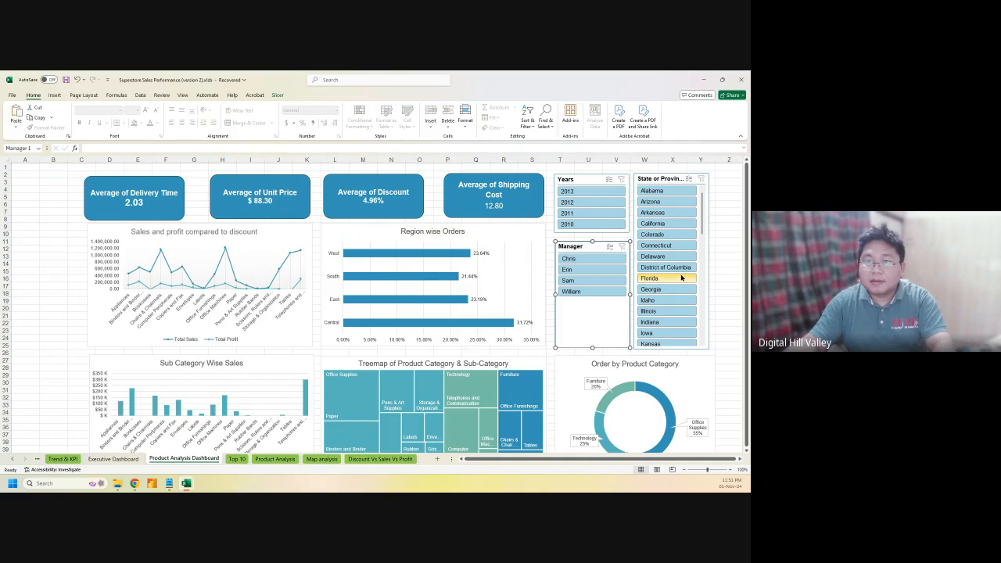
{"action": "left_click", "coordinate": [657, 179]}
Open Report Connections for the State or Province slicer and enlarge its pivot table list
{"action": "right_click", "coordinate": [657, 178]}
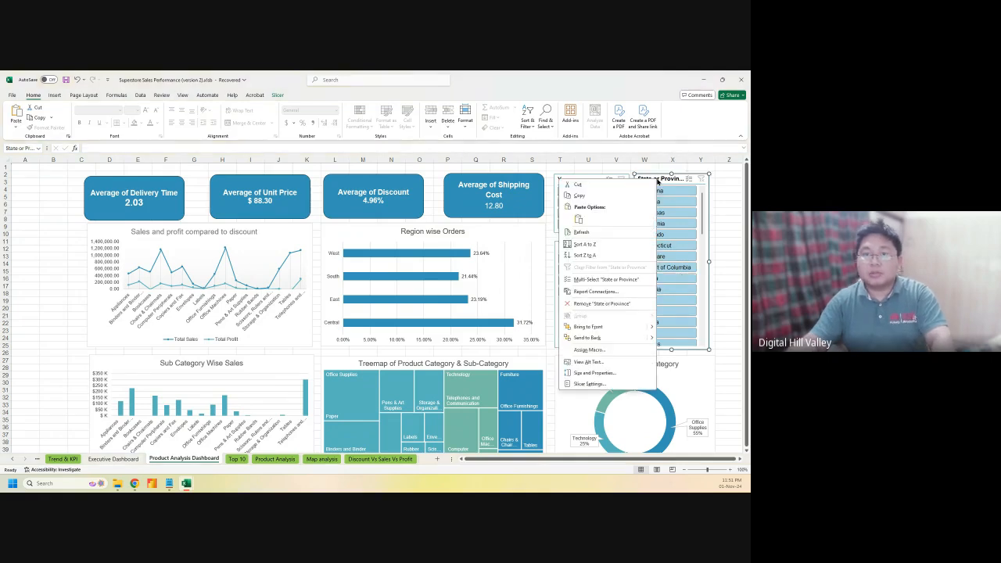
{"action": "left_click", "coordinate": [597, 292]}
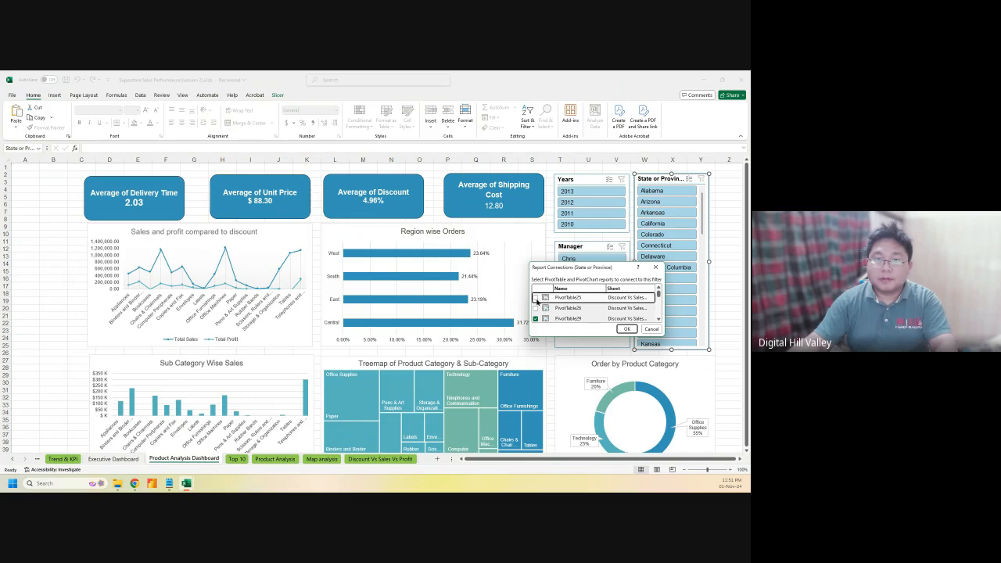
{"action": "left_click_drag", "start_coordinate": [580, 269], "coordinate": [229, 184]}
{"action": "left_click_drag", "start_coordinate": [228, 255], "coordinate": [245, 381]}
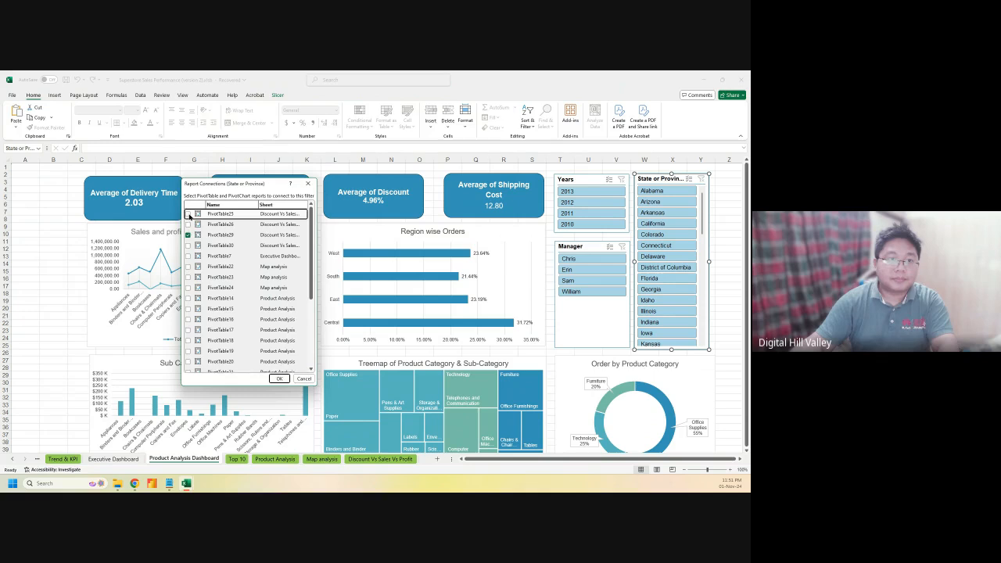
Connect the State slicer to PivotTable25, 26, 30, 7, 22–24 and 14–20
{"action": "left_click", "coordinate": [187, 214]}
{"action": "left_click", "coordinate": [188, 225]}
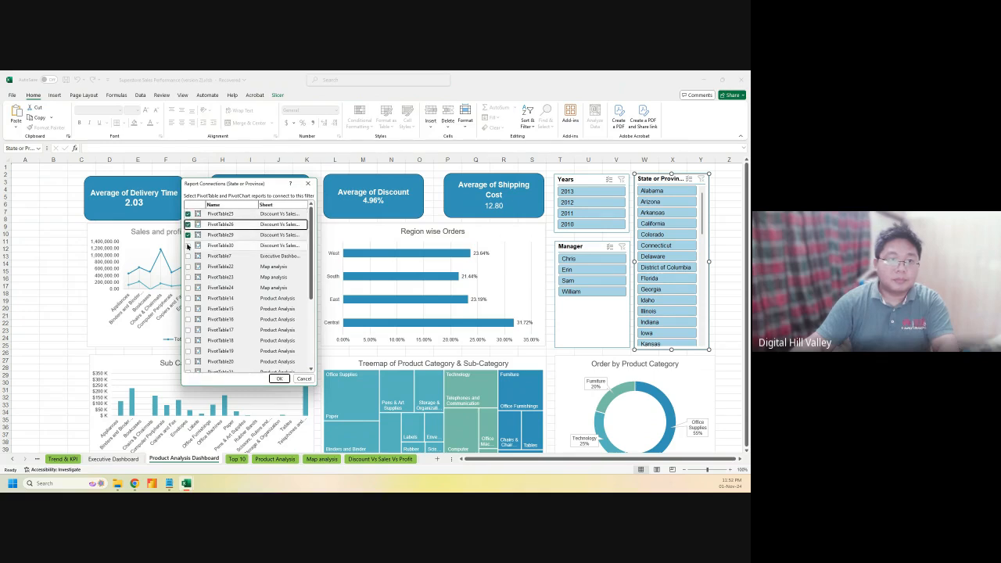
{"action": "left_click", "coordinate": [187, 245]}
{"action": "left_click", "coordinate": [188, 255]}
{"action": "left_click", "coordinate": [188, 266]}
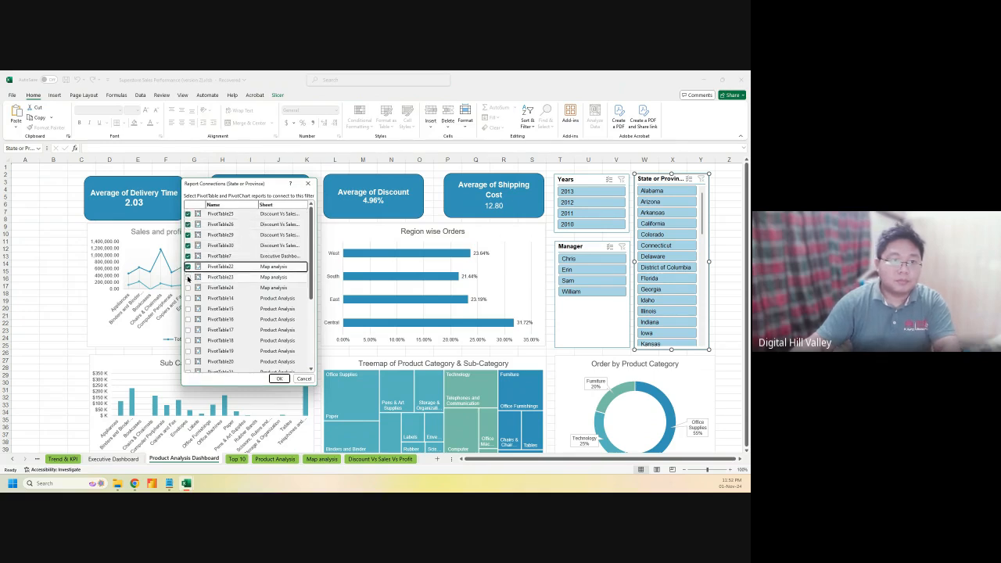
{"action": "left_click", "coordinate": [187, 277]}
{"action": "left_click", "coordinate": [187, 288]}
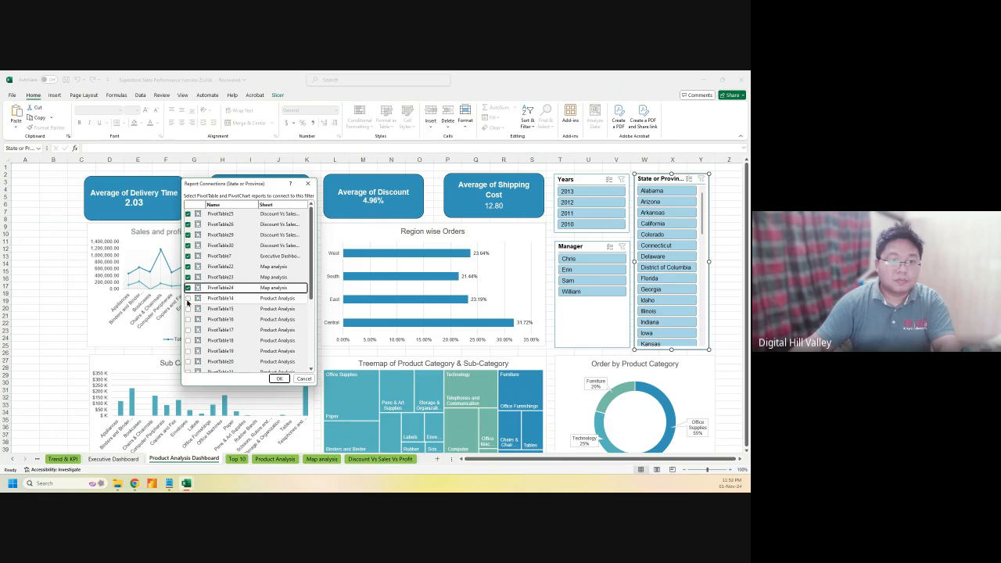
{"action": "left_click", "coordinate": [188, 298]}
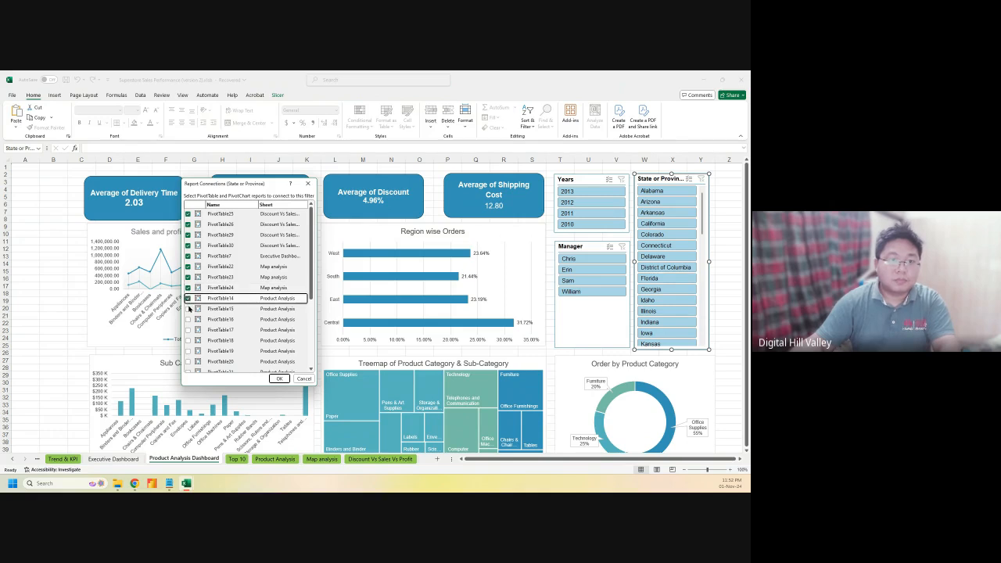
{"action": "left_click", "coordinate": [187, 308]}
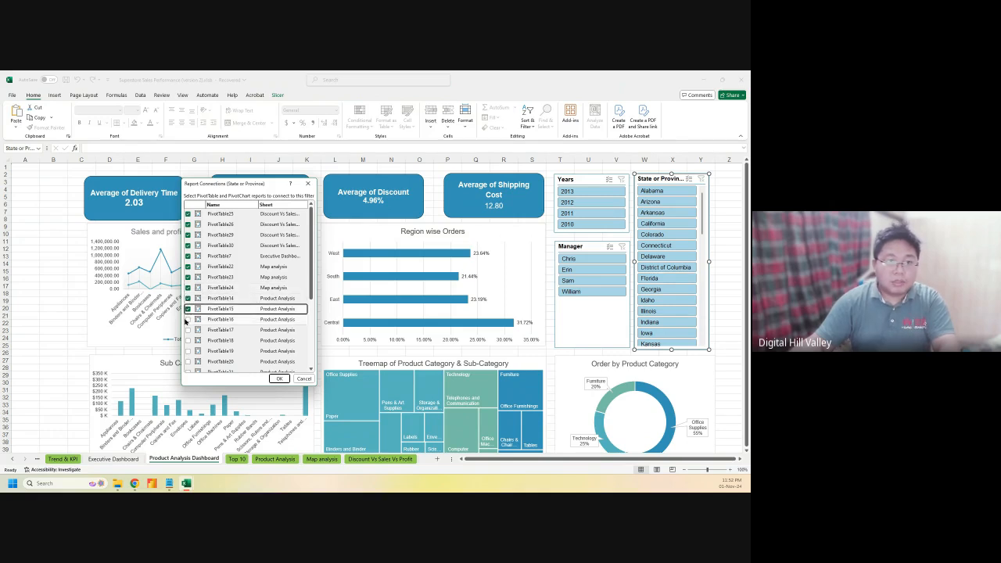
{"action": "left_click", "coordinate": [188, 319]}
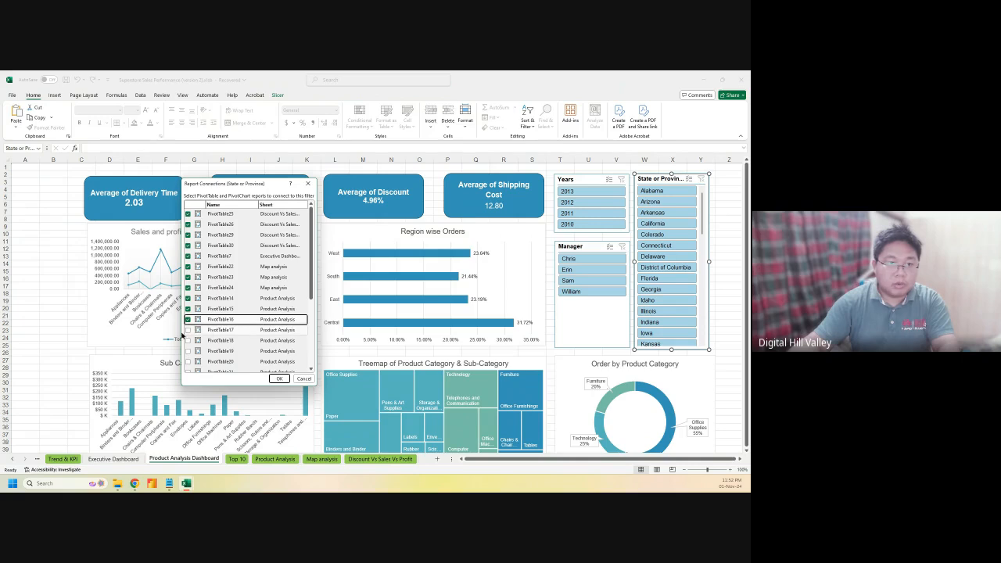
{"action": "left_click", "coordinate": [188, 330]}
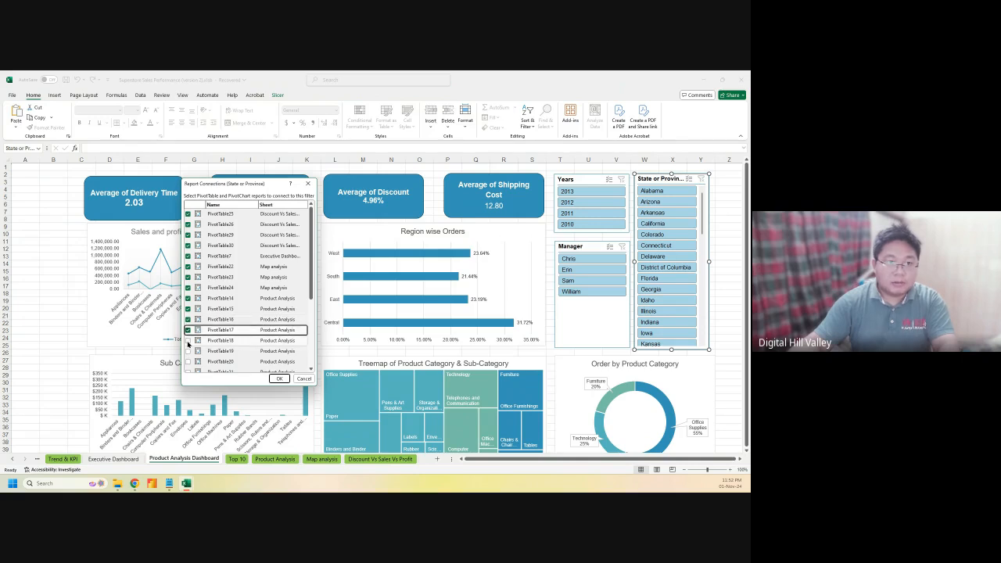
{"action": "left_click", "coordinate": [188, 340]}
{"action": "left_click", "coordinate": [188, 351]}
{"action": "left_click", "coordinate": [188, 361]}
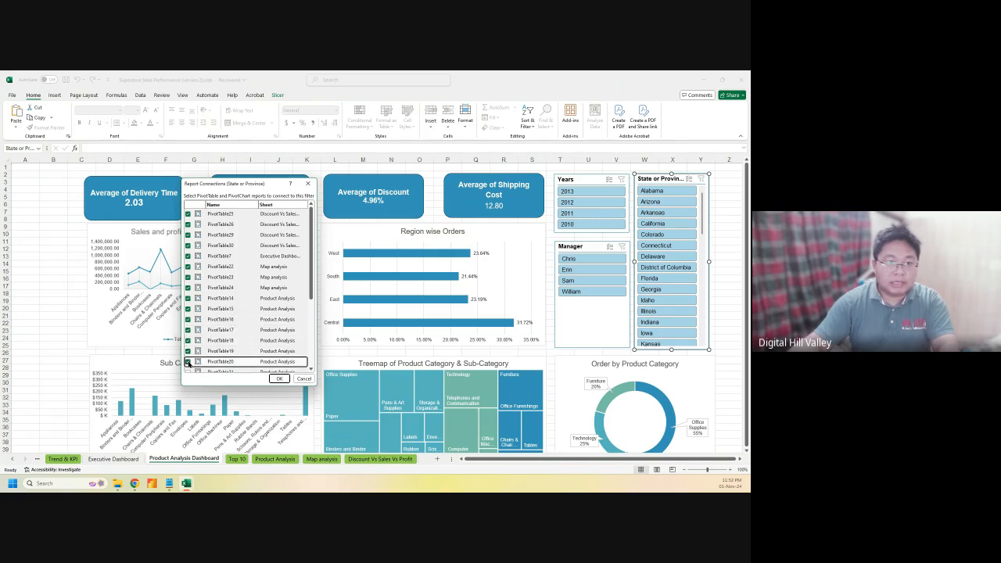
Also connect PivotTable21, 11–13, 1, 10, 3 and 5–9, then confirm the connections
{"action": "scroll", "coordinate": [187, 362], "scroll_direction": "down", "scroll_amount": 1}
{"action": "left_click", "coordinate": [188, 333]}
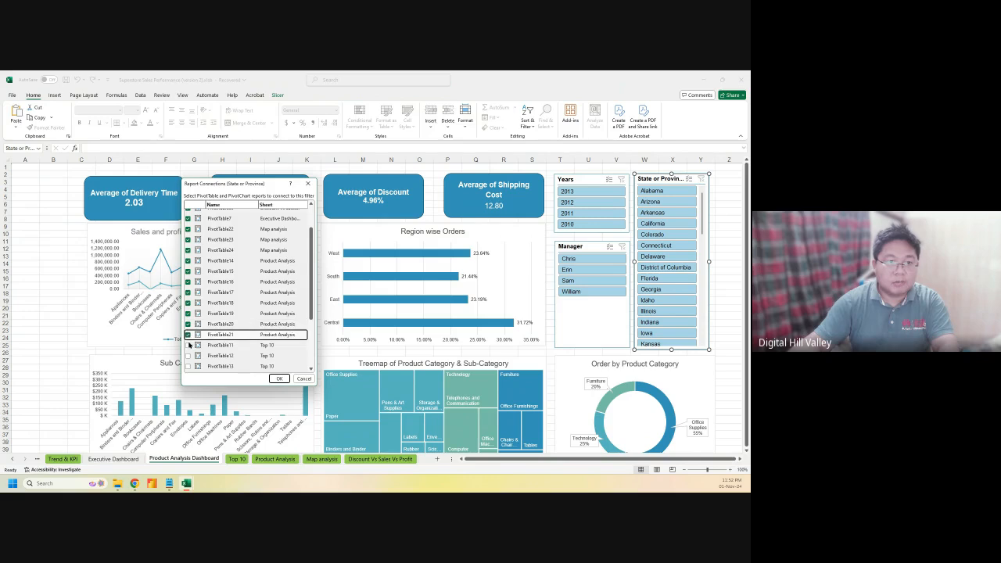
{"action": "left_click", "coordinate": [188, 345]}
{"action": "left_click", "coordinate": [187, 355]}
{"action": "scroll", "coordinate": [187, 357], "scroll_direction": "down", "scroll_amount": 1}
{"action": "scroll", "coordinate": [188, 358], "scroll_direction": "down", "scroll_amount": 1}
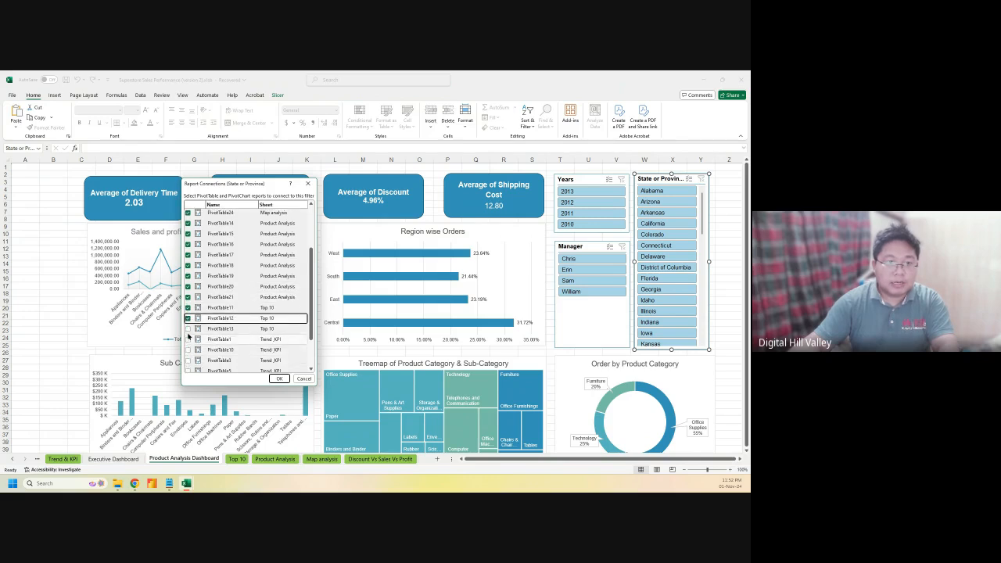
{"action": "left_click", "coordinate": [187, 328]}
{"action": "left_click", "coordinate": [187, 339]}
{"action": "left_click", "coordinate": [187, 350]}
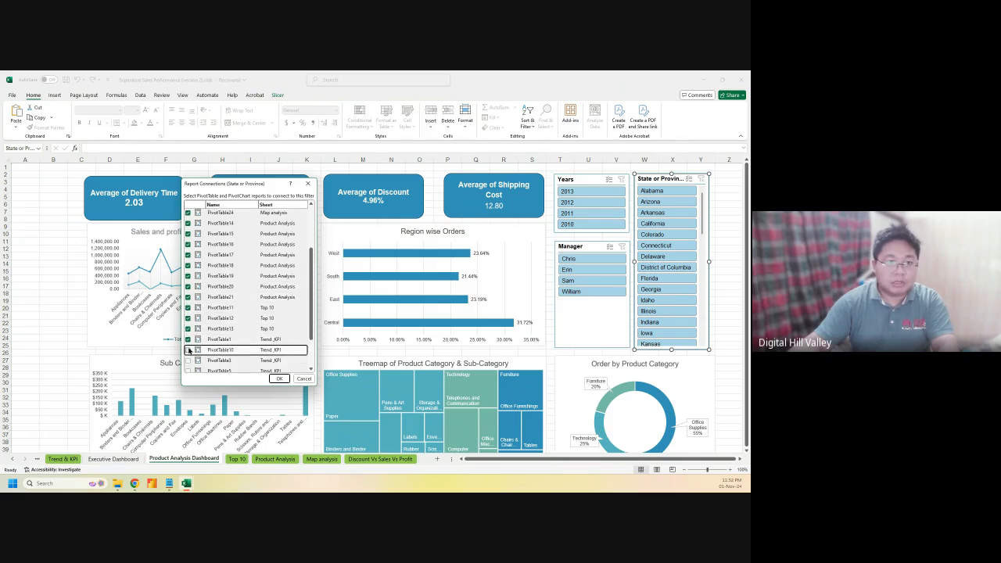
{"action": "left_click", "coordinate": [188, 361]}
{"action": "scroll", "coordinate": [188, 365], "scroll_direction": "down", "scroll_amount": 2}
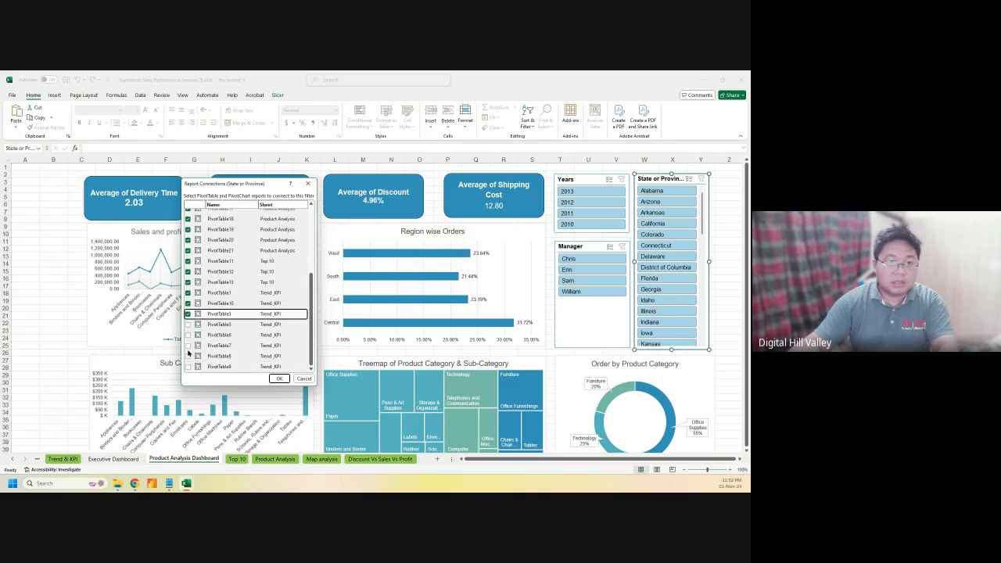
{"action": "left_click", "coordinate": [188, 323]}
{"action": "left_click", "coordinate": [187, 335]}
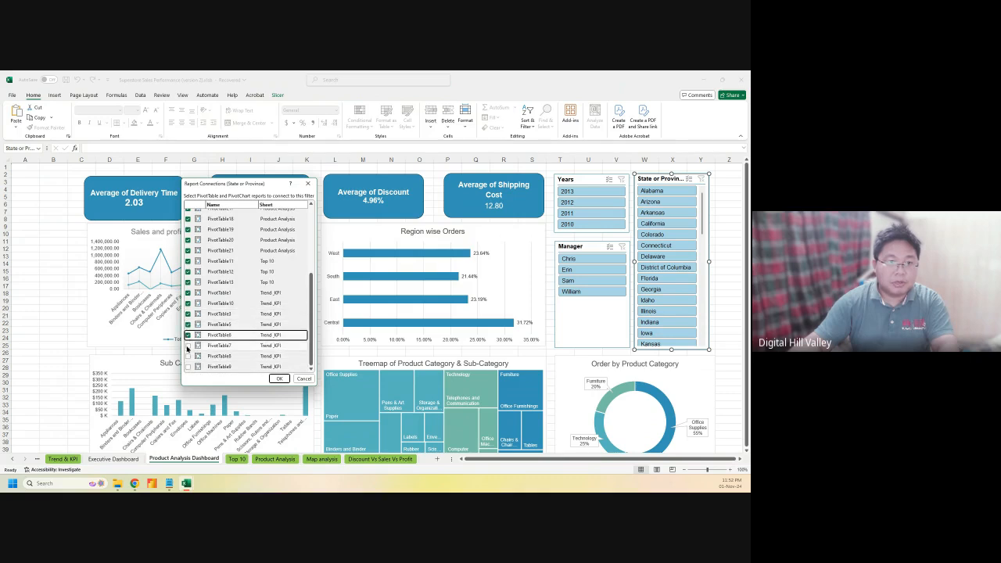
{"action": "left_click", "coordinate": [187, 345]}
{"action": "left_click", "coordinate": [188, 356]}
{"action": "left_click", "coordinate": [187, 366]}
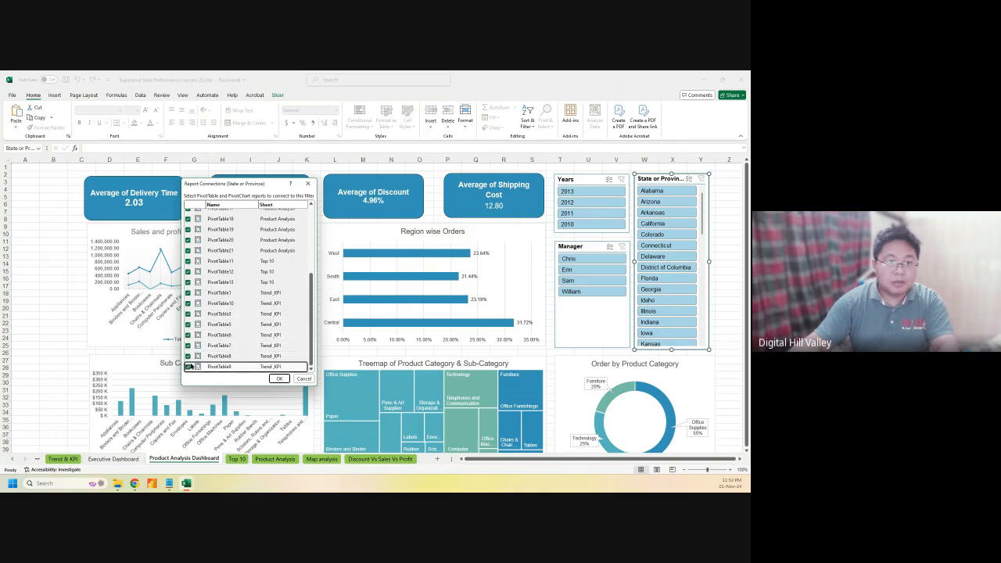
{"action": "left_click", "coordinate": [279, 377]}
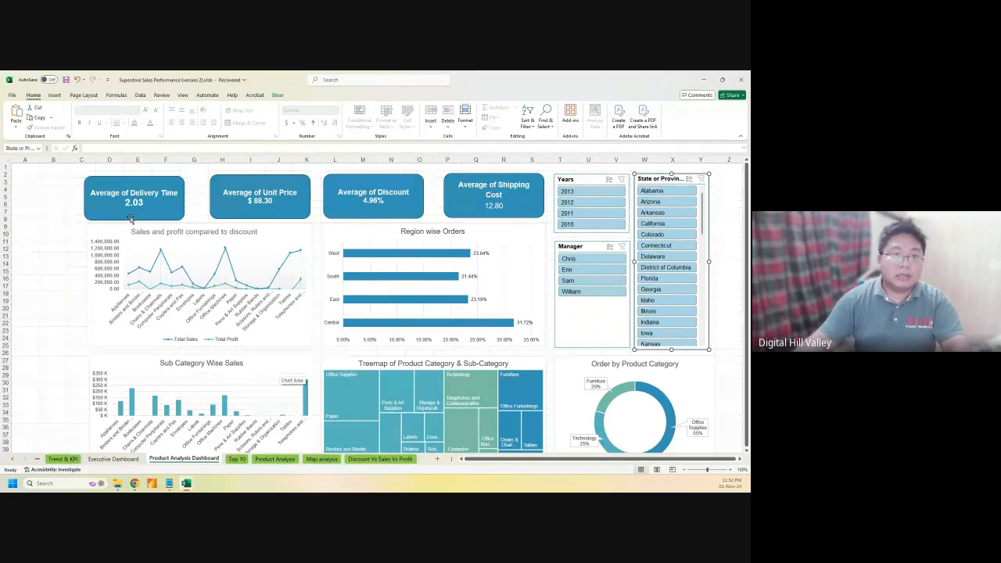
Nudge the Average of Shipping Cost card lower and the Average of Delivery Time card right
{"action": "left_click", "coordinate": [256, 182]}
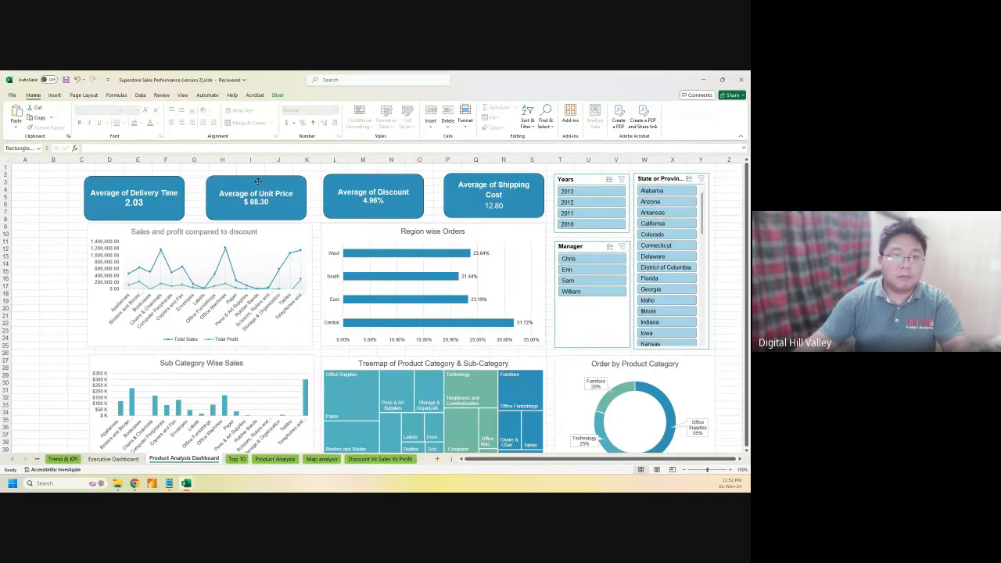
{"action": "left_click", "coordinate": [374, 182]}
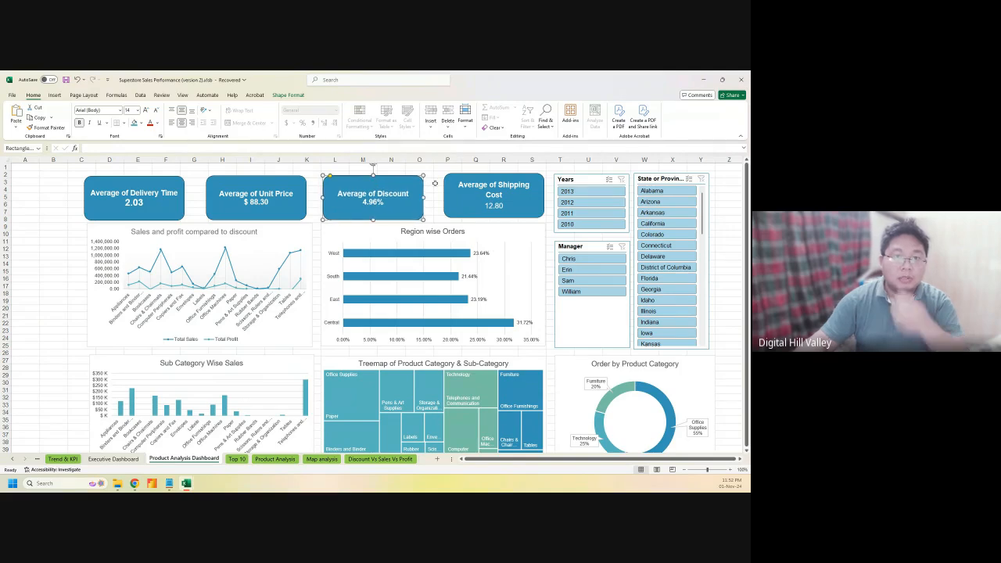
{"action": "left_click", "coordinate": [475, 180]}
{"action": "left_click_drag", "start_coordinate": [474, 178], "coordinate": [472, 181]}
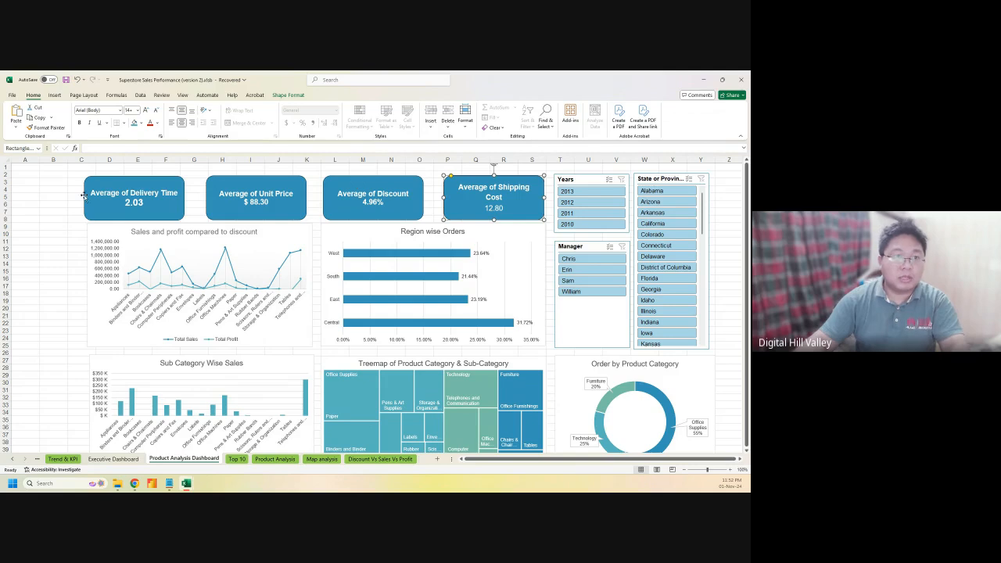
{"action": "left_click_drag", "start_coordinate": [109, 185], "coordinate": [113, 184]}
Deselect the KPI cards and switch to the Executive Dashboard sheet
{"action": "left_click", "coordinate": [45, 200]}
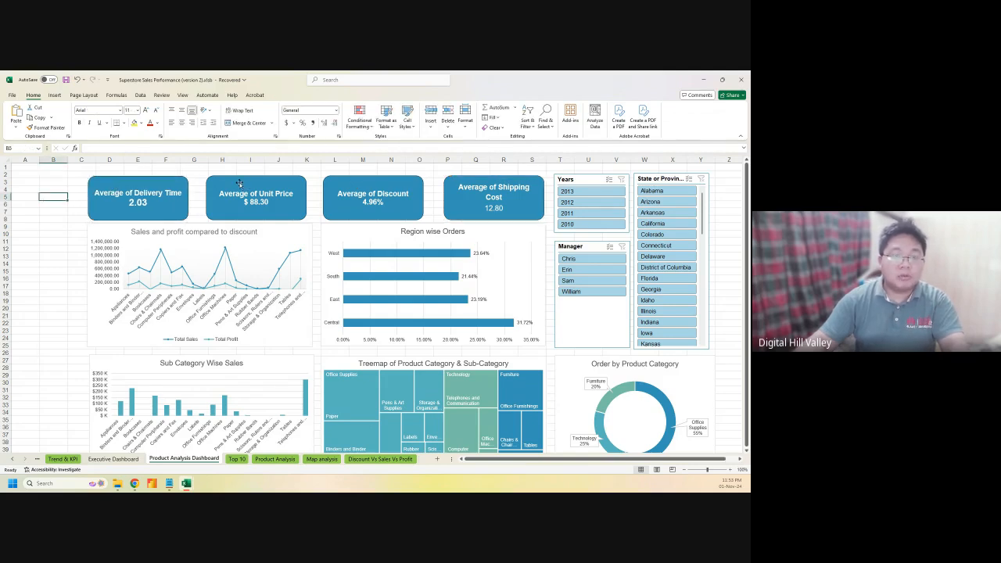
{"action": "left_click", "coordinate": [239, 184]}
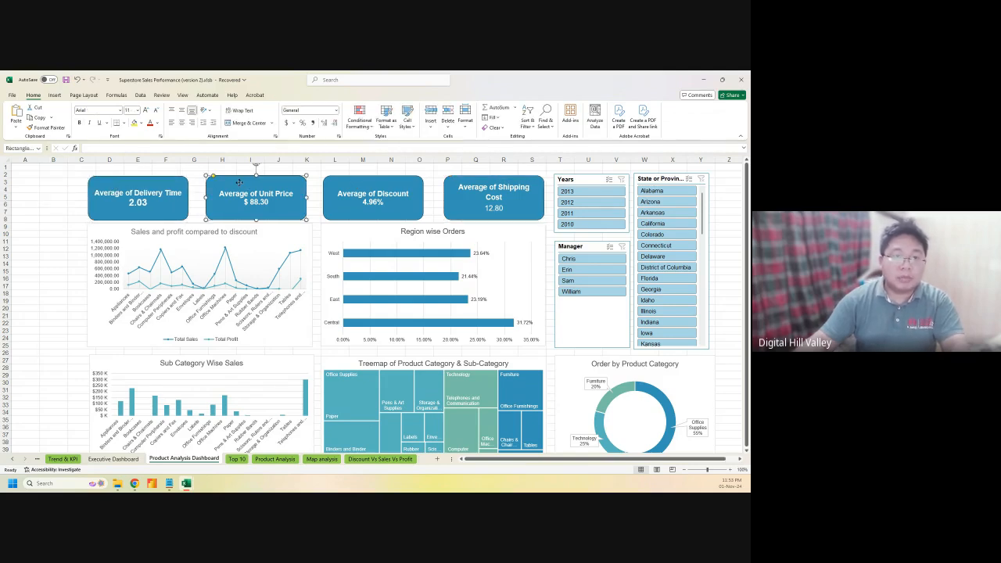
{"action": "left_click", "coordinate": [44, 221]}
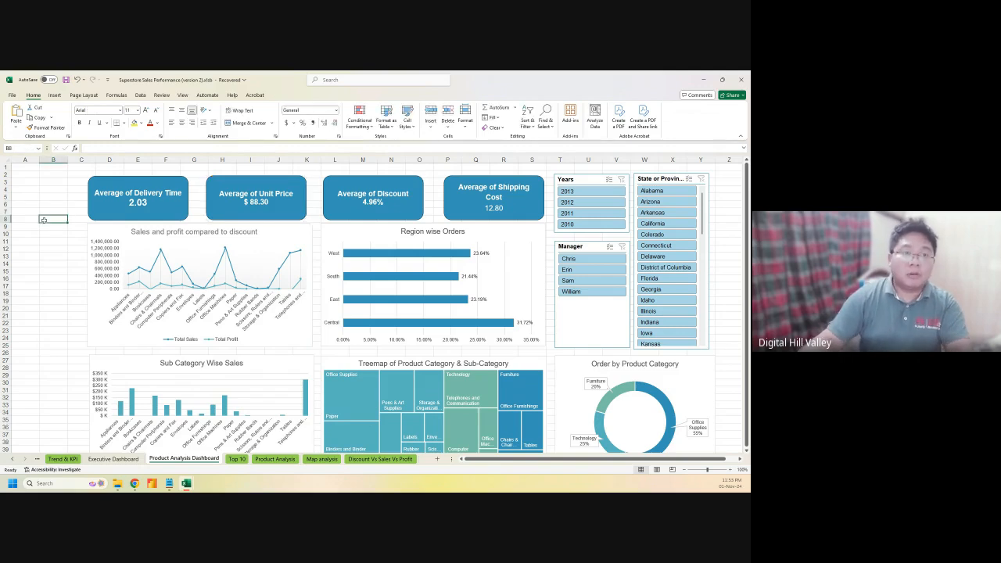
{"action": "left_click", "coordinate": [113, 458]}
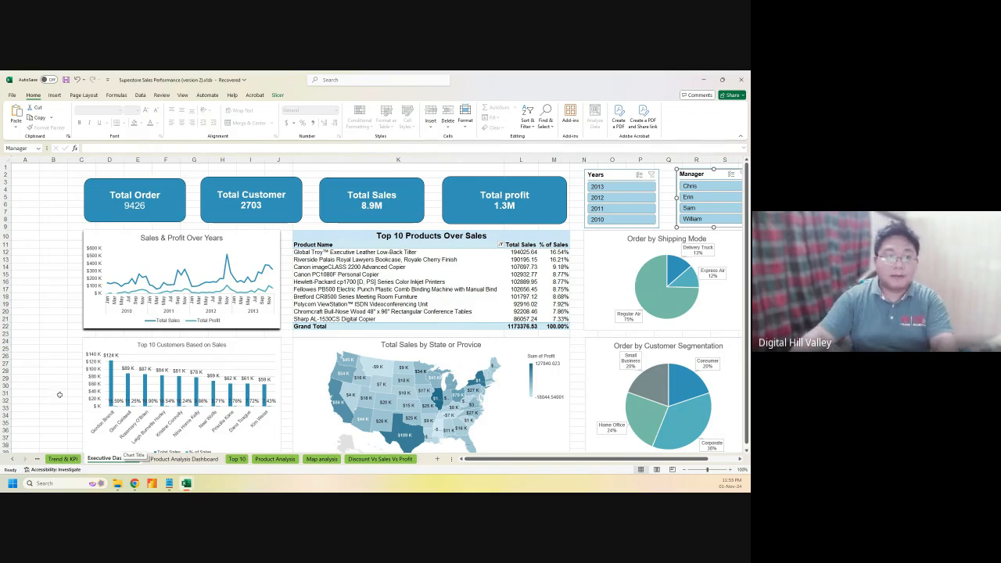
Duplicate the Total Order card with Ctrl+D and reshape the copy tall and narrow in column A
{"action": "left_click", "coordinate": [52, 267]}
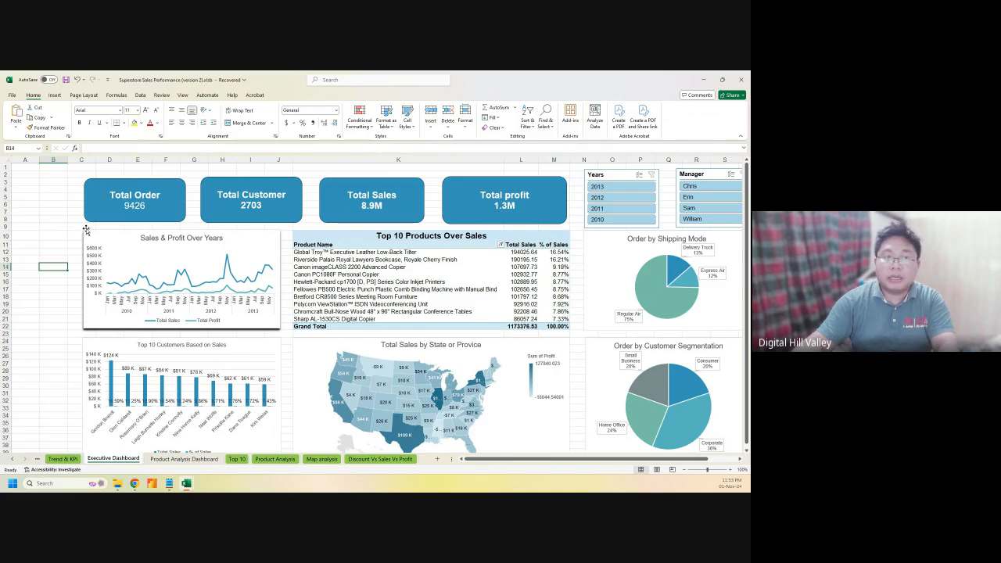
{"action": "left_click", "coordinate": [96, 187]}
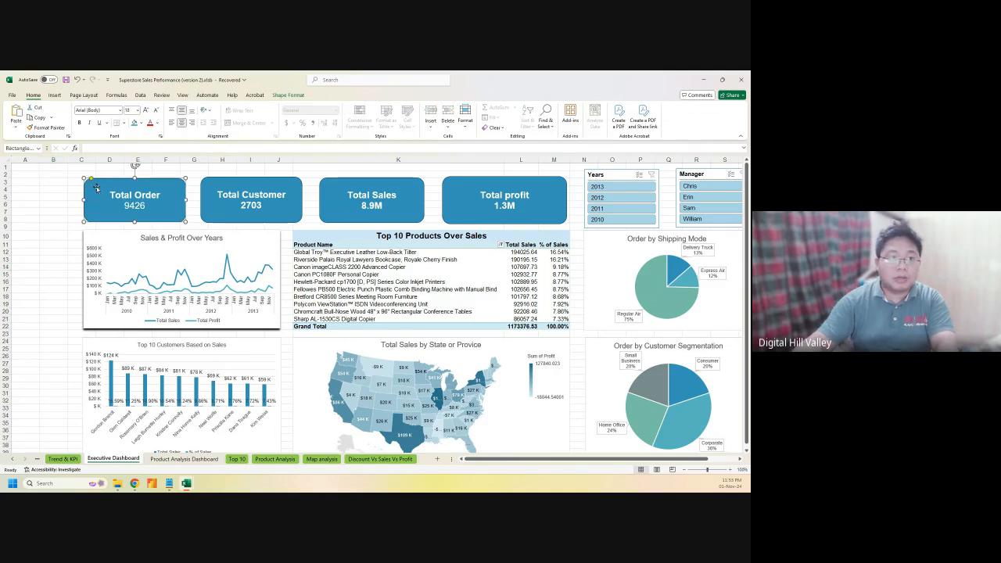
{"action": "key", "text": "ctrl+d"}
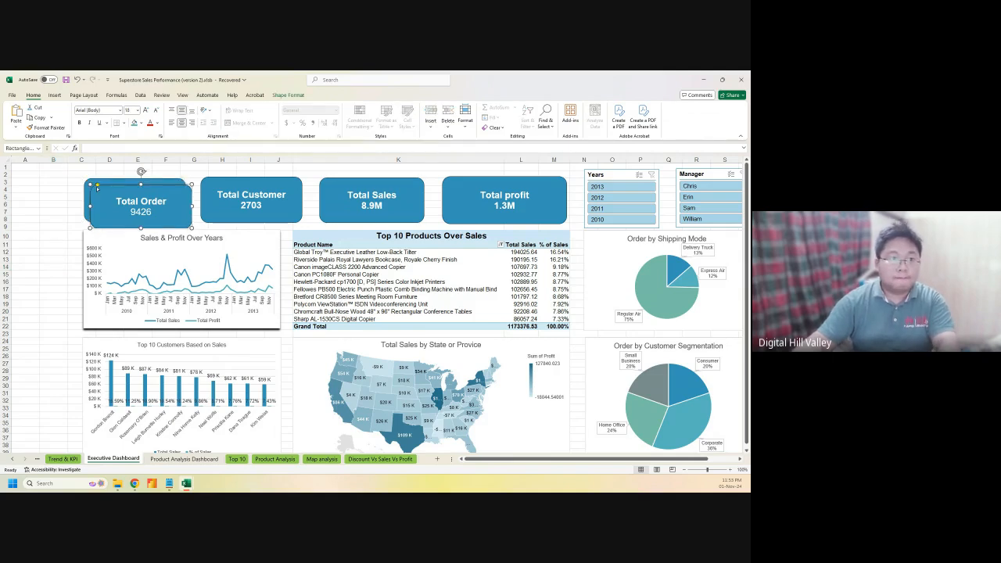
{"action": "left_click_drag", "start_coordinate": [98, 193], "coordinate": [20, 220]}
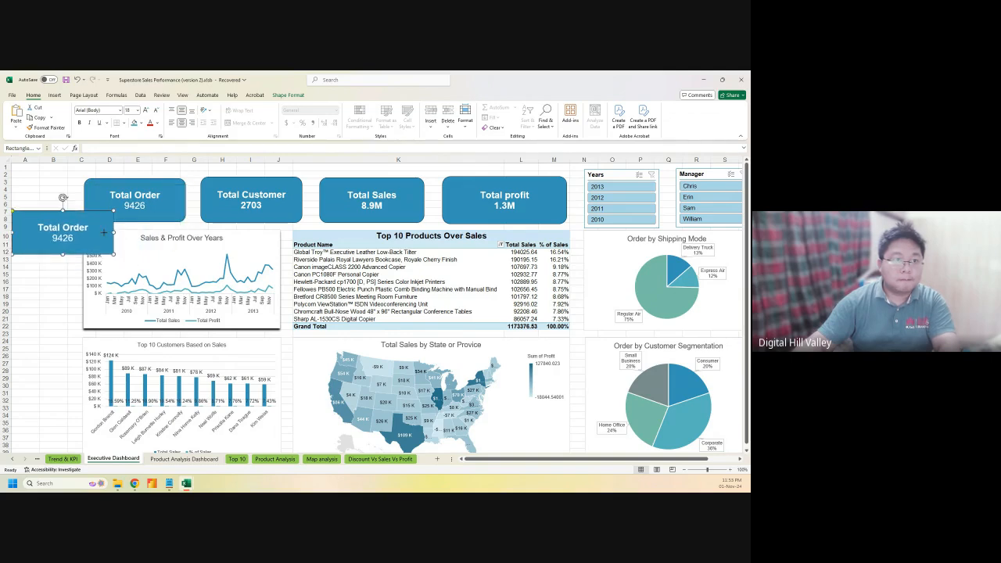
{"action": "left_click_drag", "start_coordinate": [104, 232], "coordinate": [41, 183]}
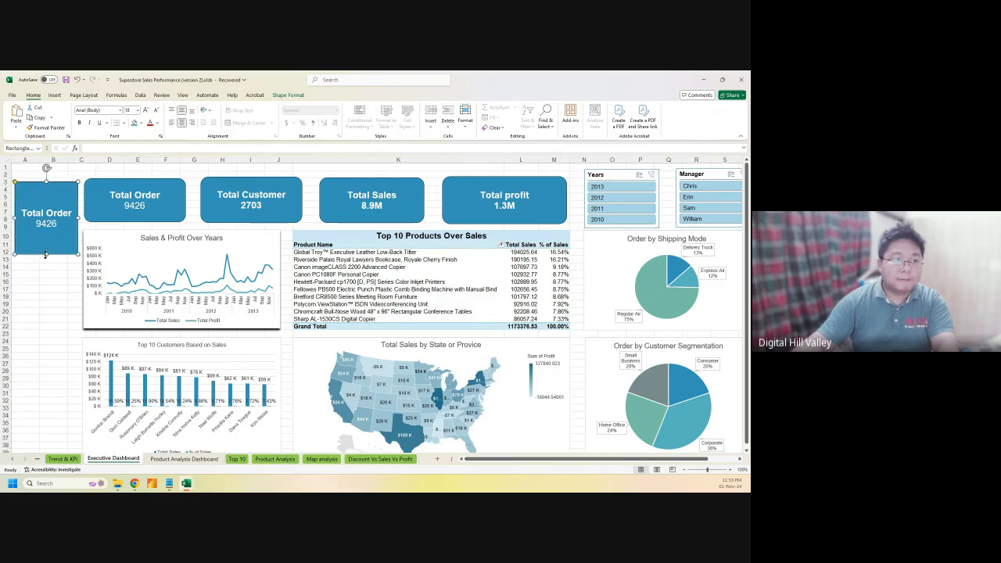
{"action": "left_click_drag", "start_coordinate": [45, 254], "coordinate": [45, 270]}
{"action": "left_click_drag", "start_coordinate": [45, 199], "coordinate": [44, 245]}
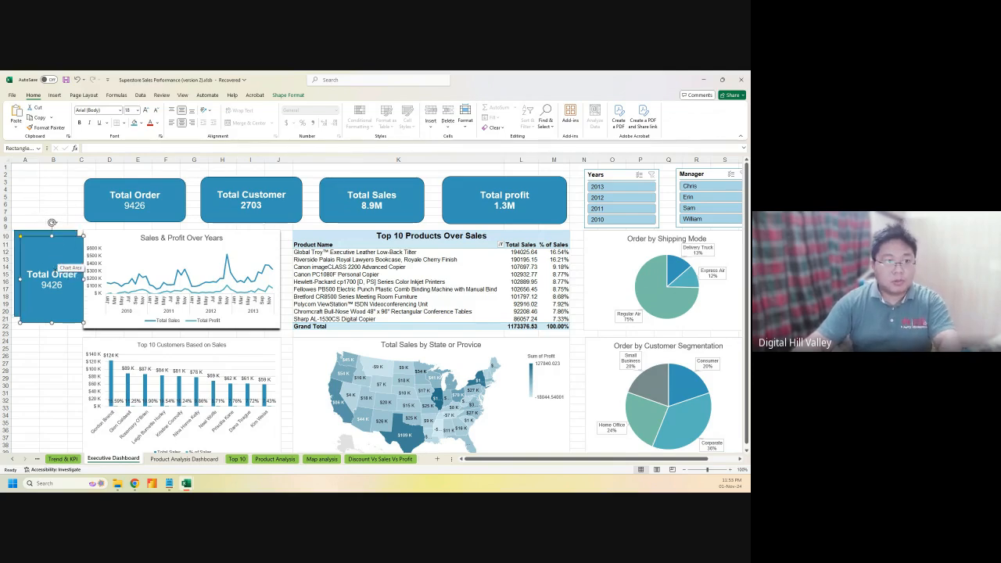
Copy the tall card twice to stack three Total Order cards, then select all three
{"action": "left_click_drag", "start_coordinate": [45, 237], "coordinate": [43, 312]}
{"action": "left_click", "coordinate": [38, 235]}
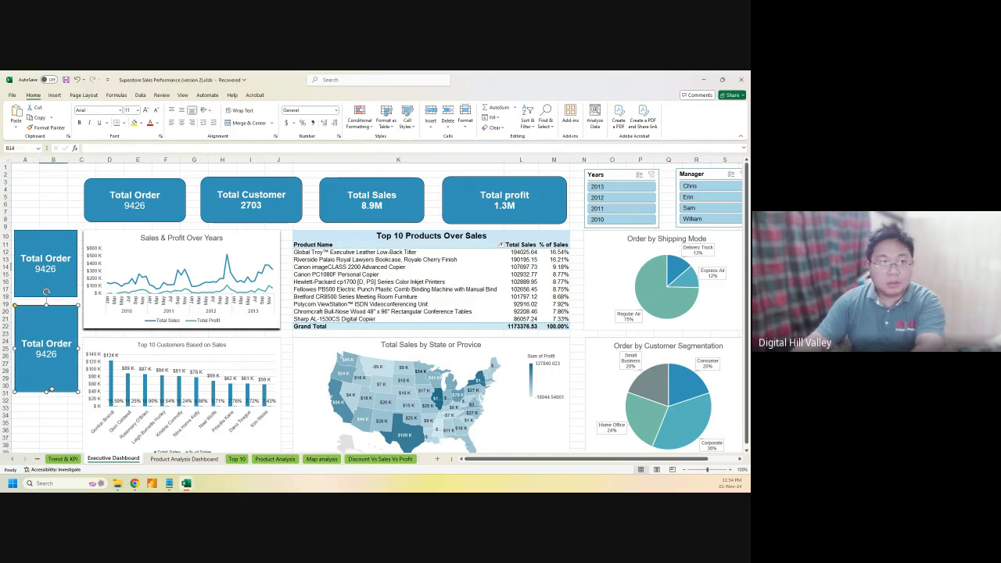
{"action": "key", "text": "Delete"}
{"action": "left_click", "coordinate": [44, 277]}
{"action": "left_click_drag", "start_coordinate": [46, 283], "coordinate": [52, 288]}
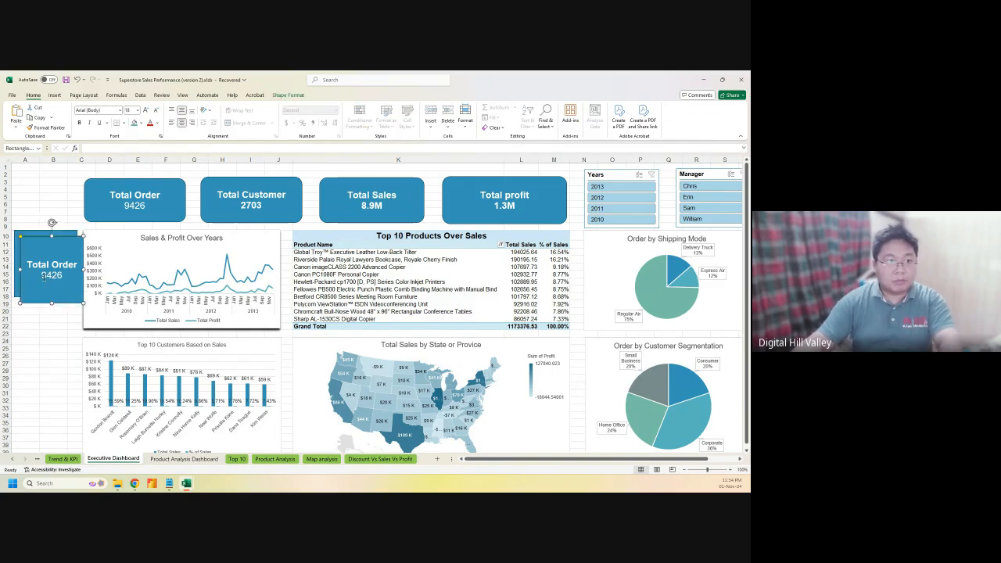
{"action": "left_click_drag", "start_coordinate": [36, 244], "coordinate": [31, 310]}
{"action": "left_click_drag", "start_coordinate": [36, 348], "coordinate": [37, 380]}
{"action": "left_click_drag", "start_coordinate": [42, 308], "coordinate": [43, 311]}
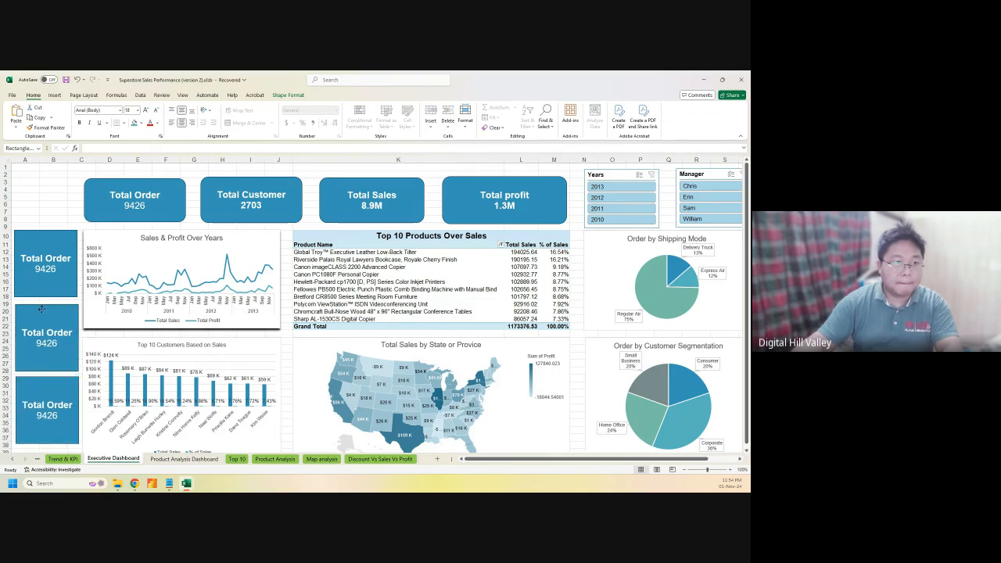
{"action": "left_click", "coordinate": [38, 243]}
{"action": "left_click", "coordinate": [31, 309], "text": "shift"}
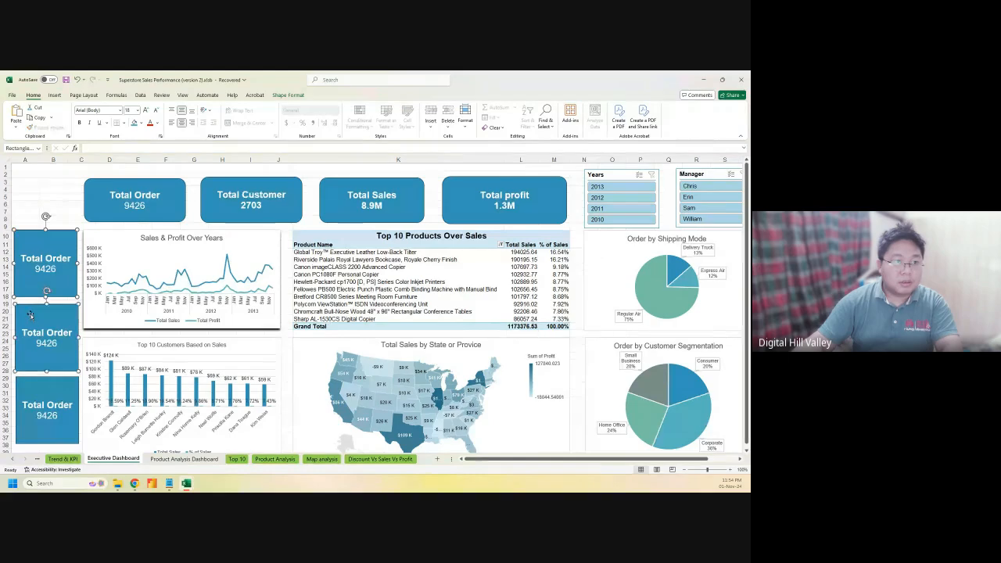
{"action": "left_click", "coordinate": [36, 379], "text": "shift"}
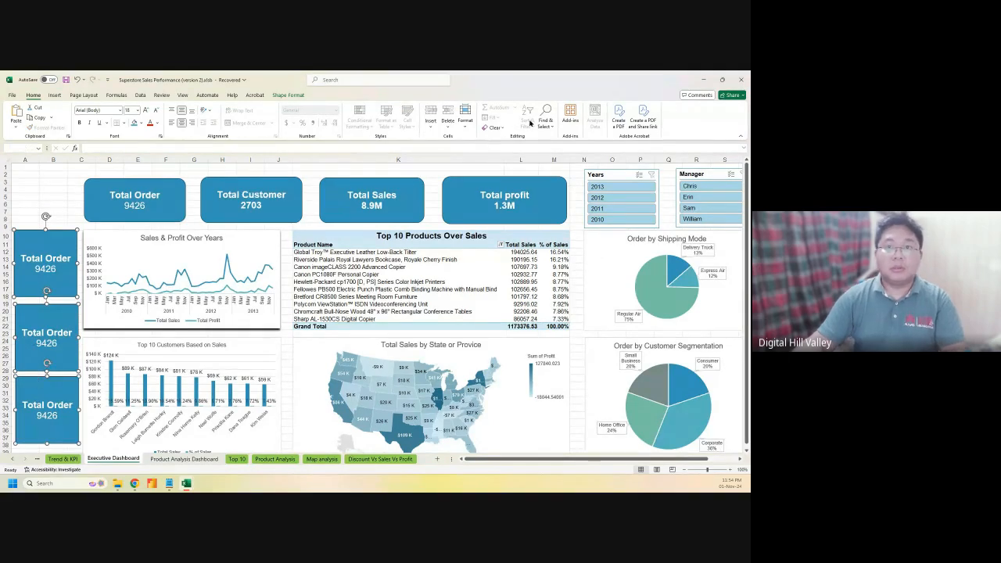
Distribute the three selected Total Order cards vertically using Shape Format Align
{"action": "left_click", "coordinate": [298, 95]}
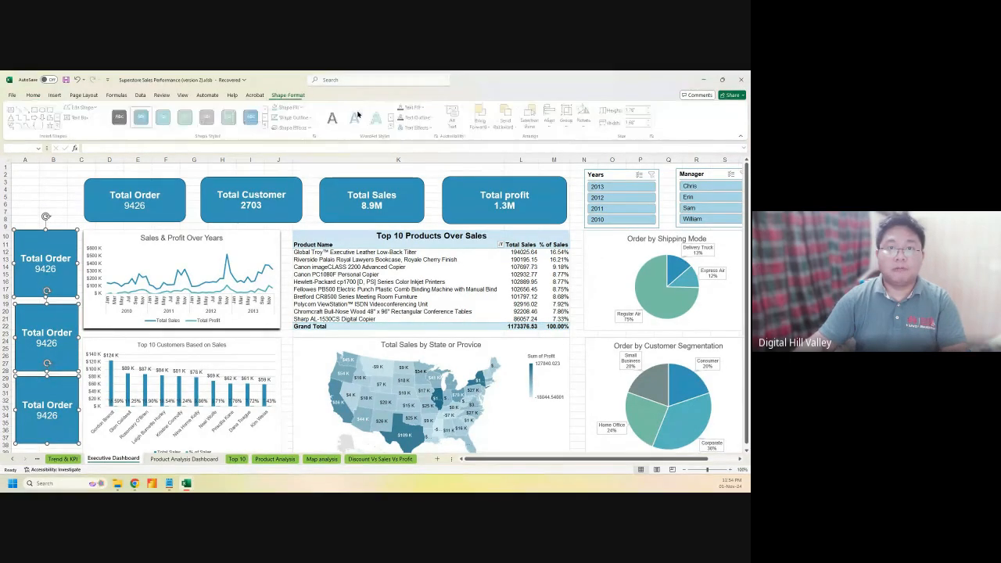
{"action": "left_click", "coordinate": [551, 119]}
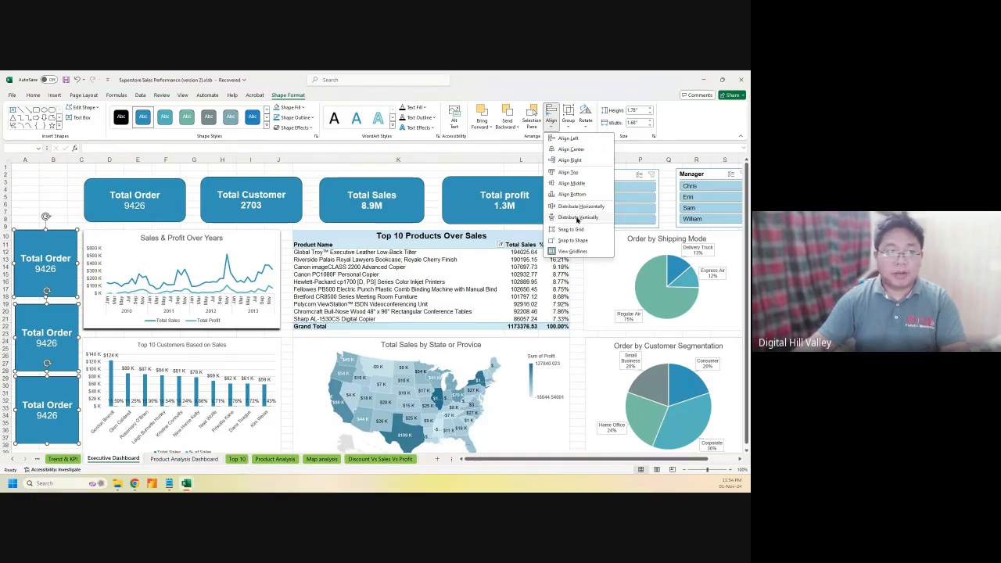
{"action": "left_click", "coordinate": [577, 218]}
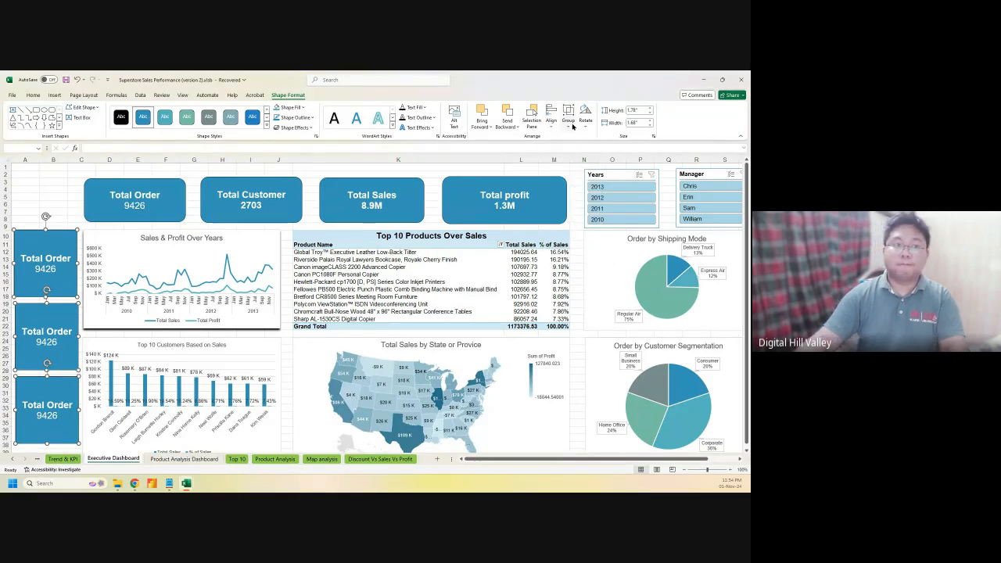
{"action": "left_click", "coordinate": [551, 123]}
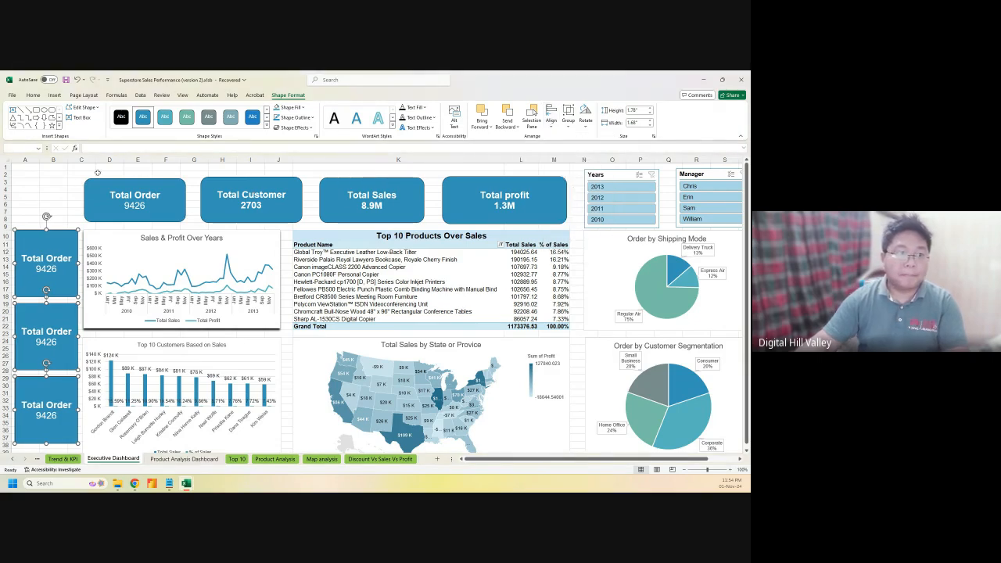
Deselect the cards, select the top card's text, and switch to another window
{"action": "left_click", "coordinate": [52, 189]}
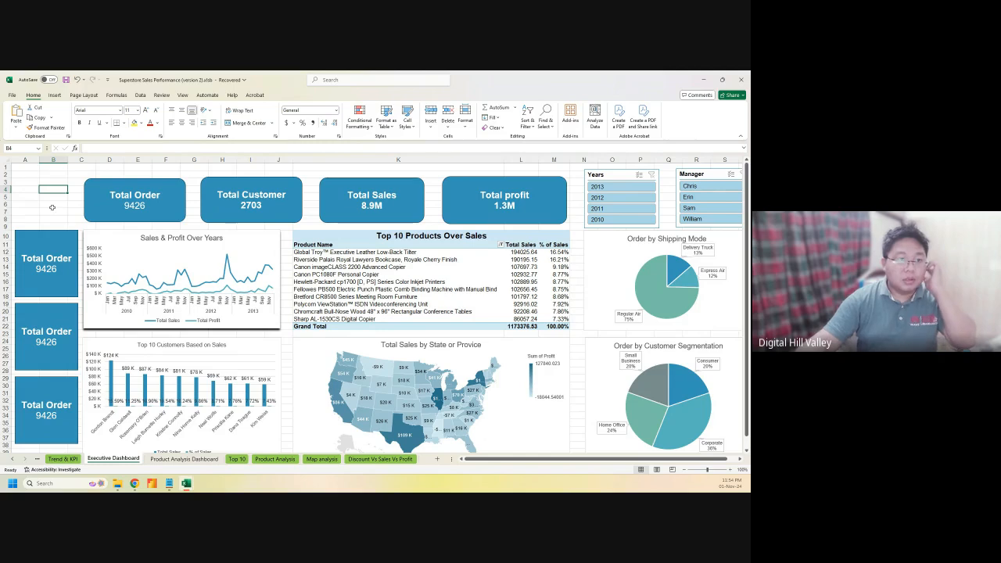
{"action": "triple_click", "coordinate": [47, 269]}
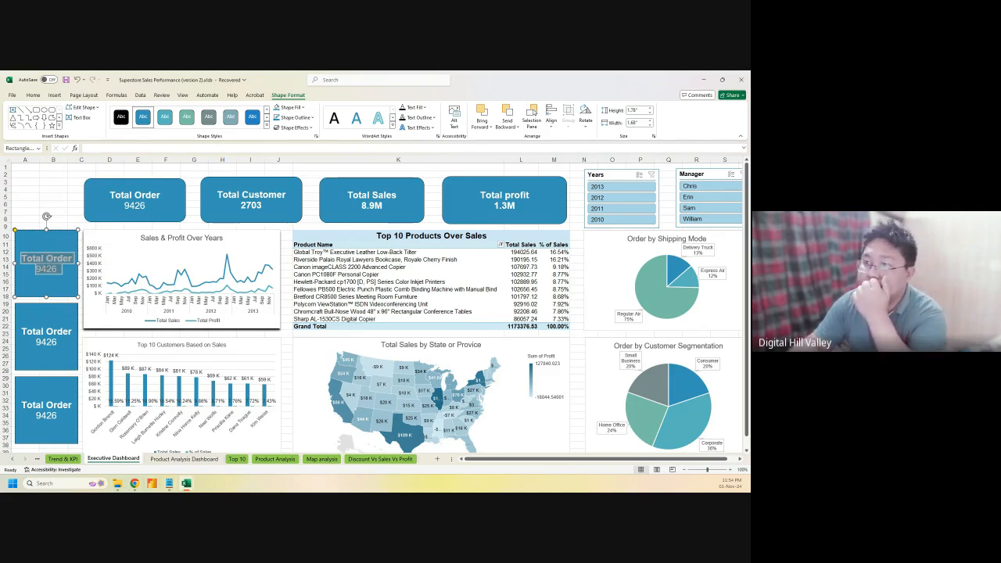
{"action": "key", "text": "alt+Tab"}
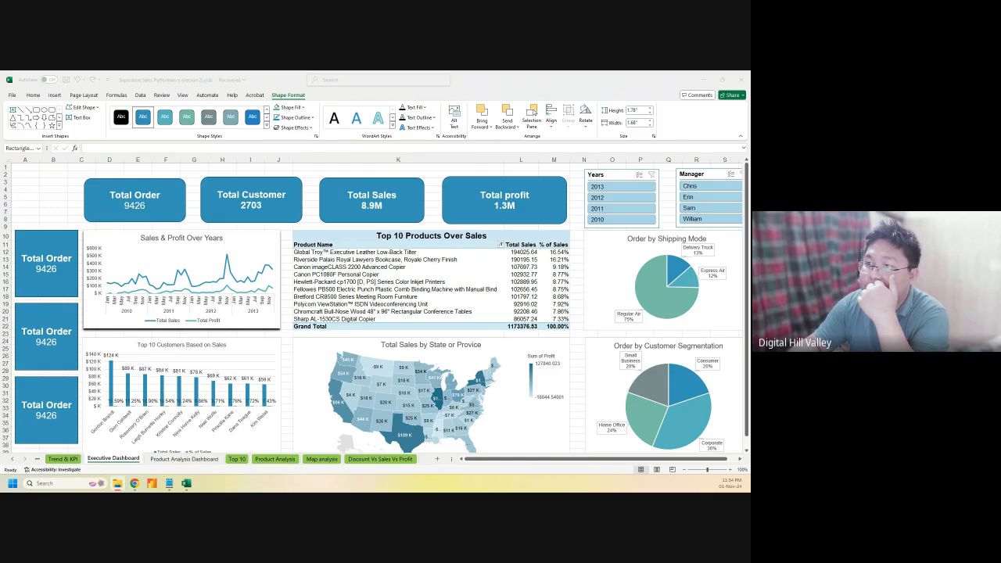
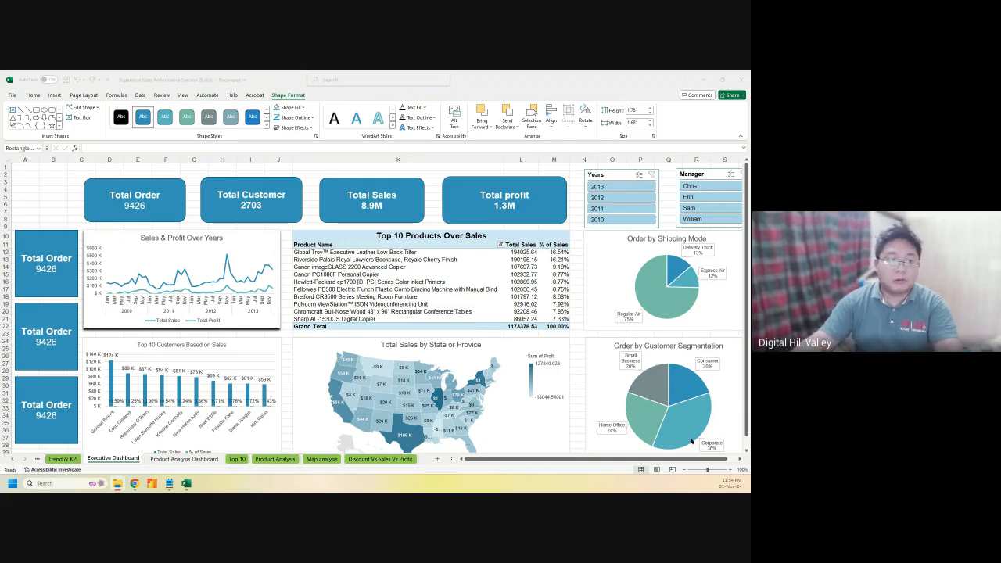
Delete the Total Order text from the top-left card, leaving an empty blue box
{"action": "left_click", "coordinate": [44, 263]}
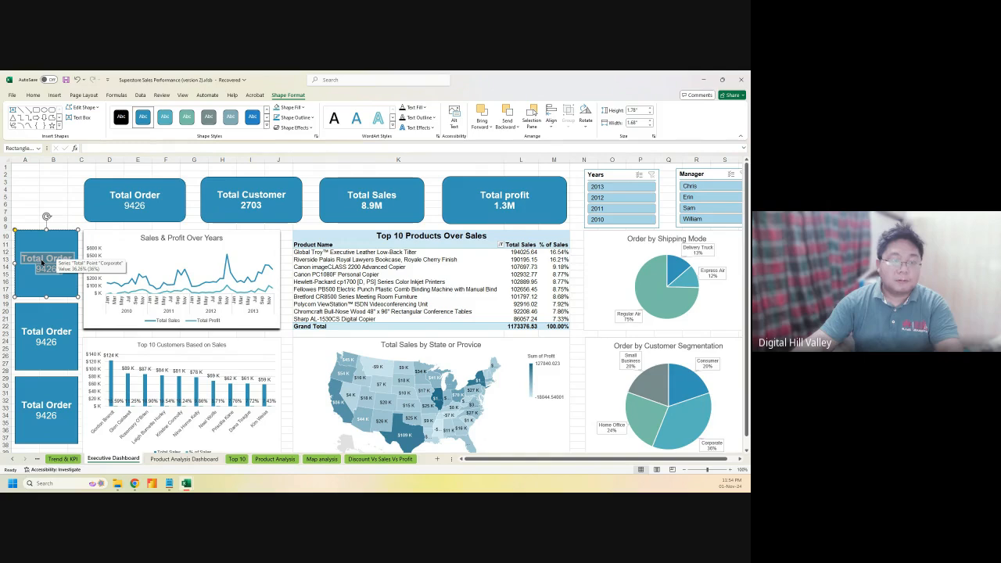
{"action": "key", "text": "Delete"}
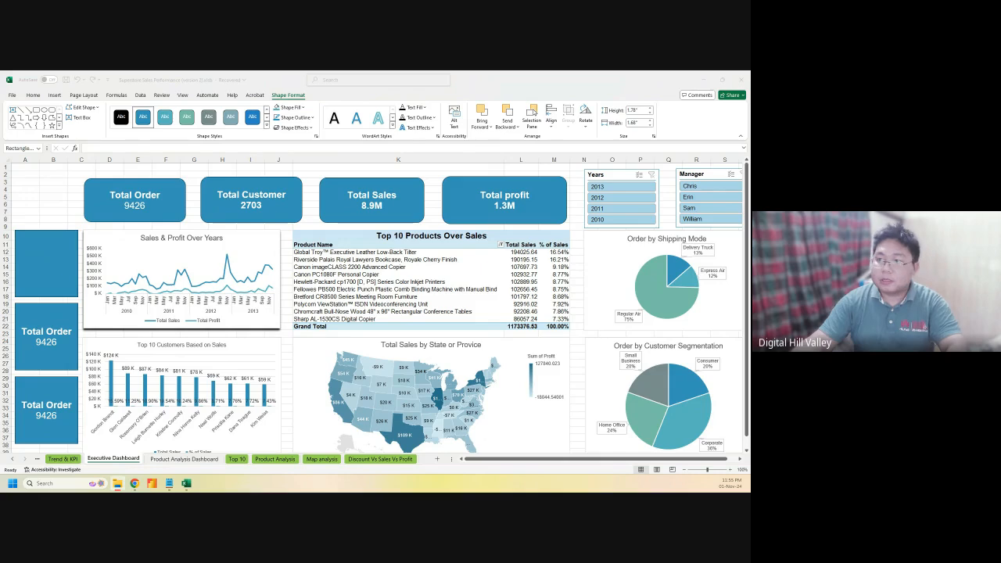
{"action": "left_click", "coordinate": [44, 262]}
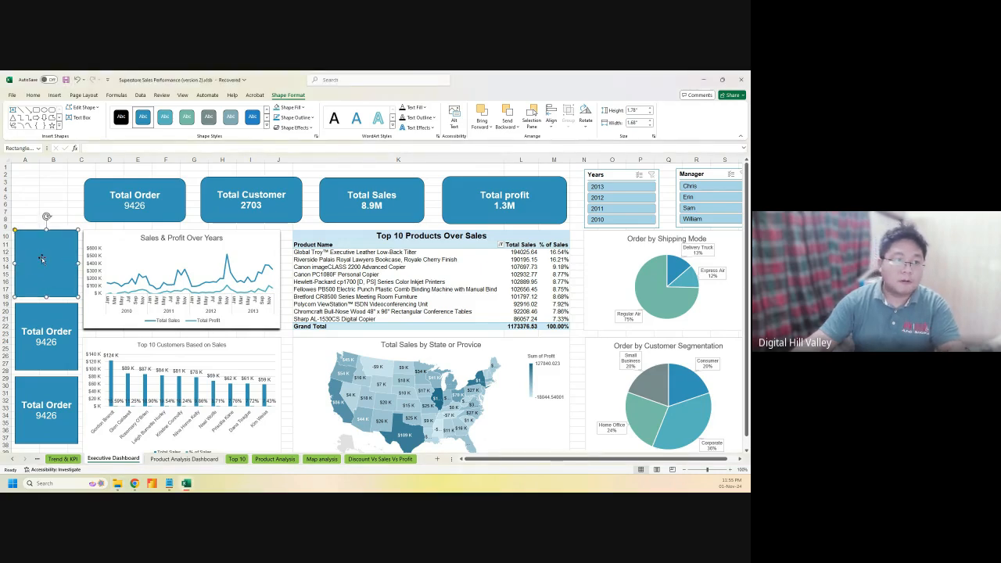
{"action": "right_click", "coordinate": [41, 256]}
{"action": "left_click", "coordinate": [36, 260]}
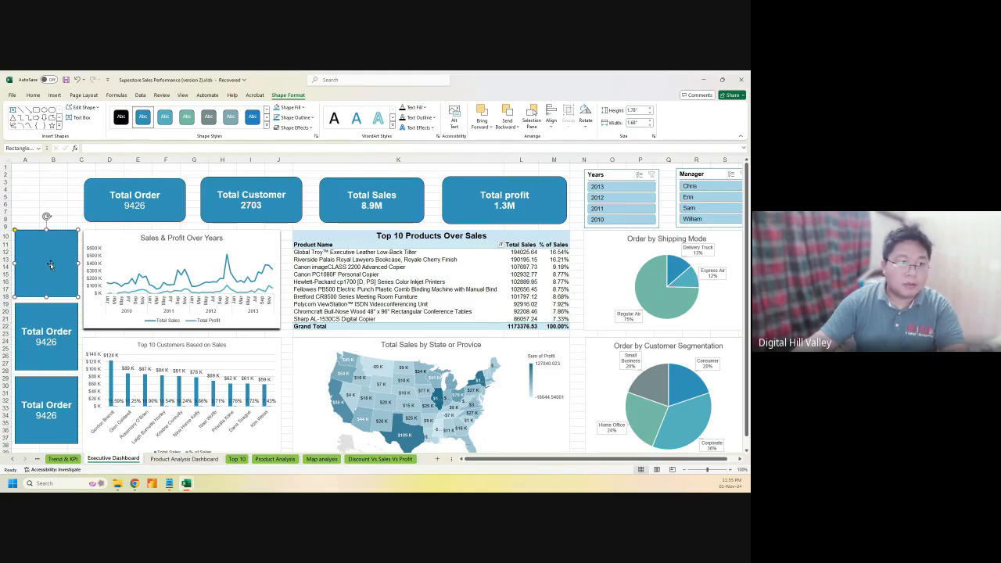
Reselect the empty blue card and look through its shape formatting options
{"action": "left_click", "coordinate": [28, 204]}
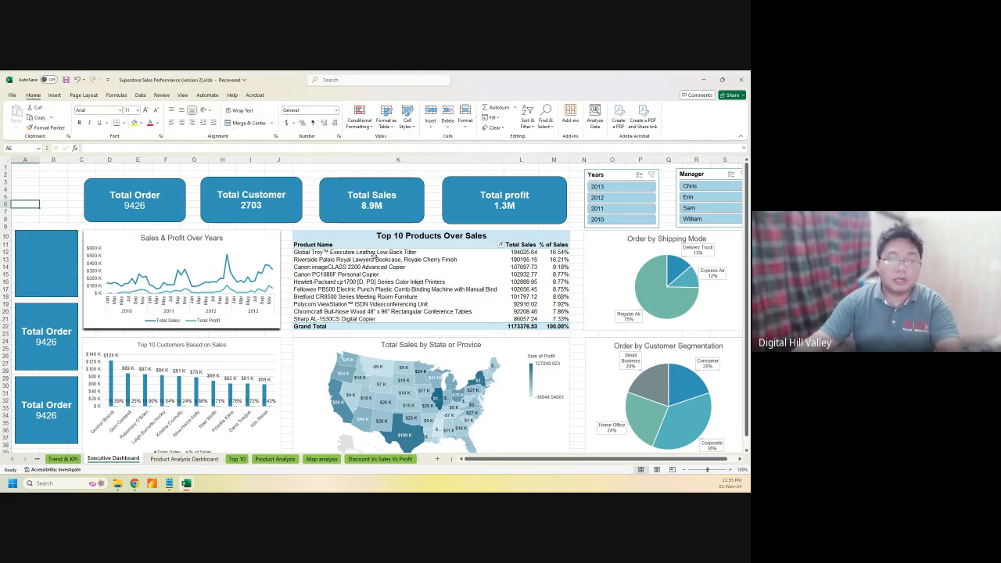
{"action": "left_click", "coordinate": [117, 484]}
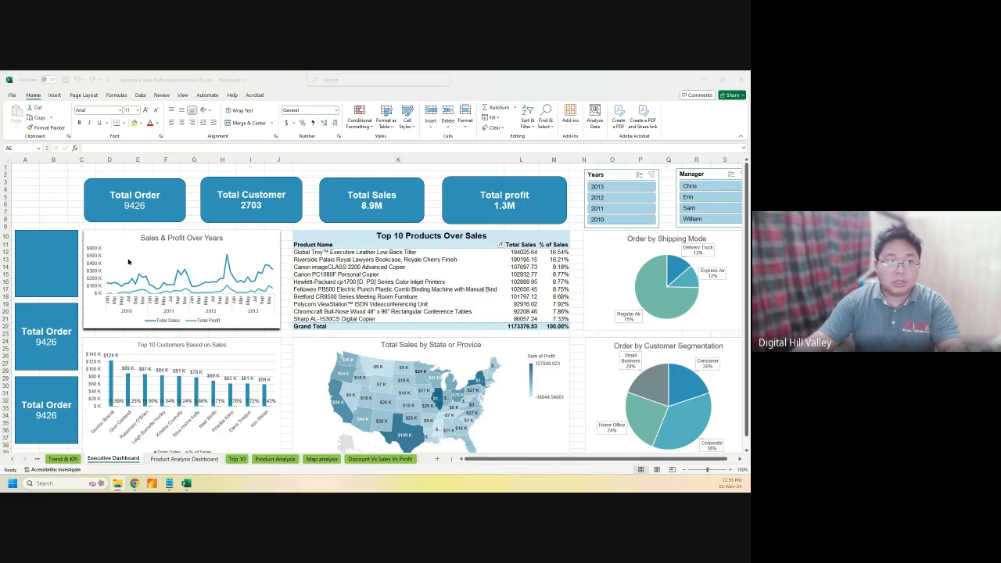
{"action": "left_click", "coordinate": [45, 220]}
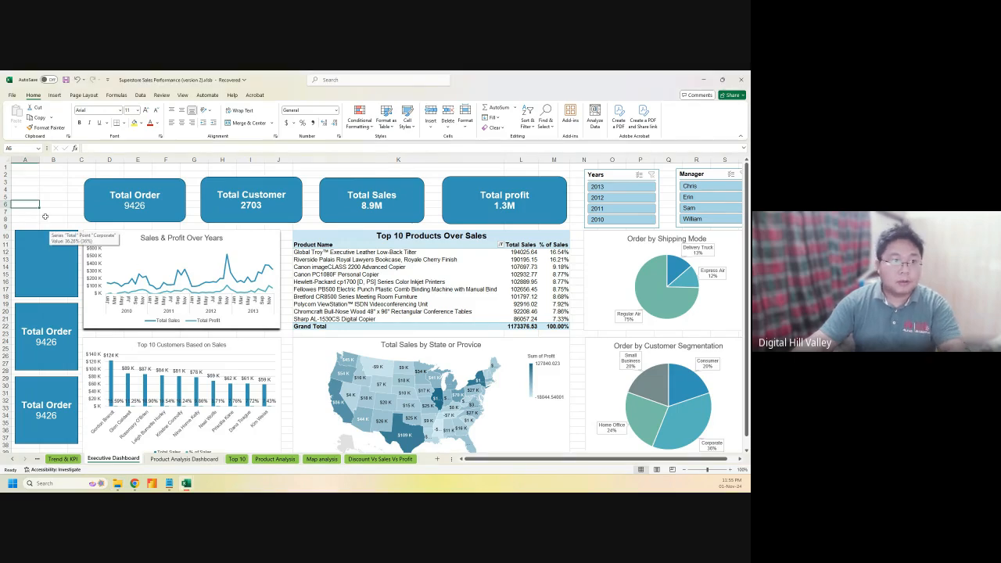
{"action": "left_click", "coordinate": [26, 256]}
{"action": "right_click", "coordinate": [36, 253]}
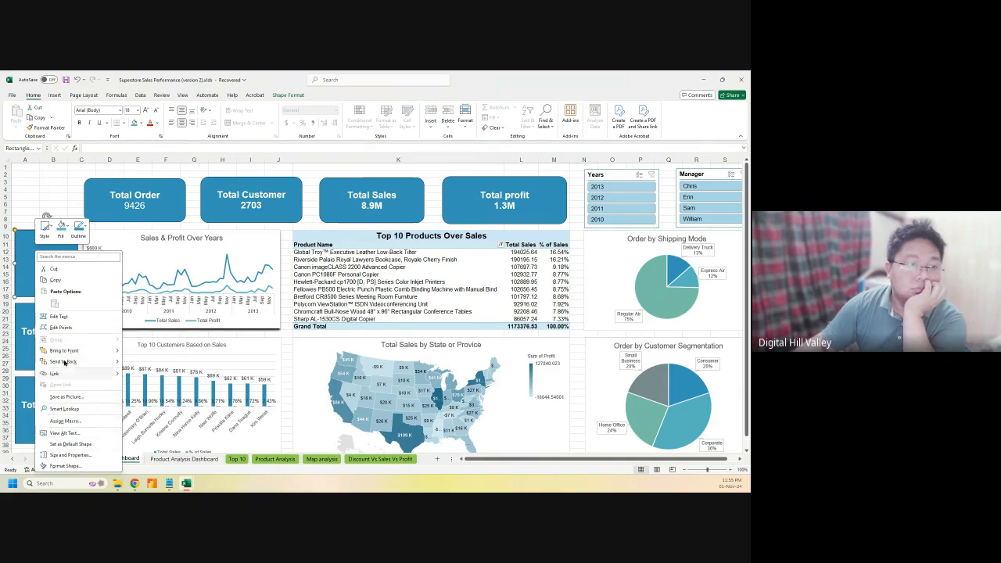
{"action": "left_click", "coordinate": [283, 94]}
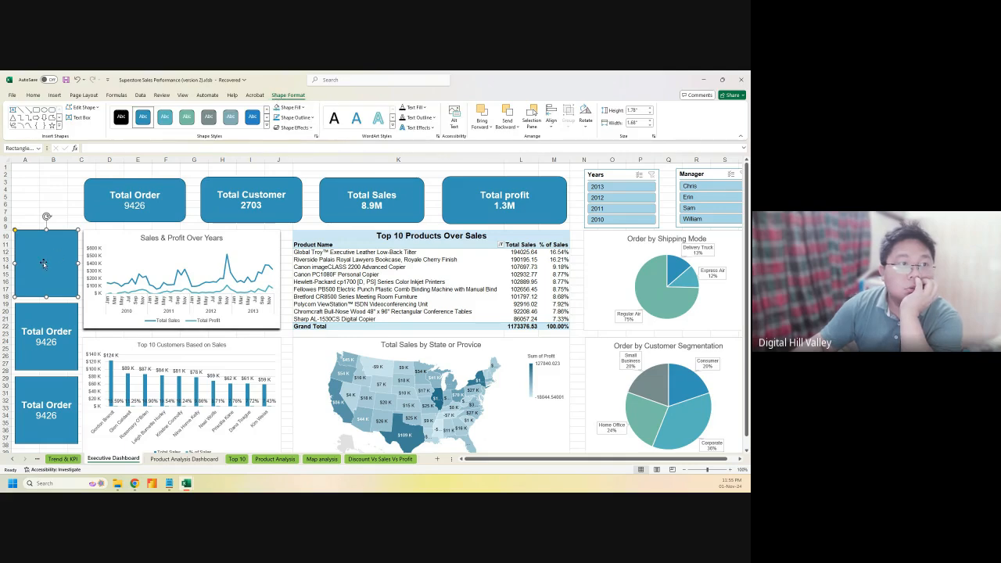
{"action": "left_click", "coordinate": [84, 107]}
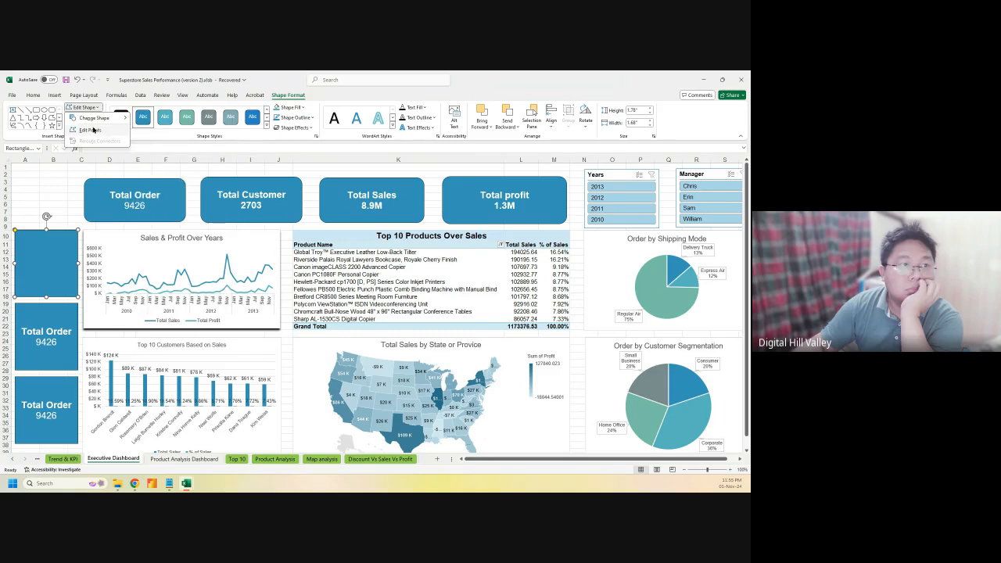
{"action": "left_click", "coordinate": [107, 94]}
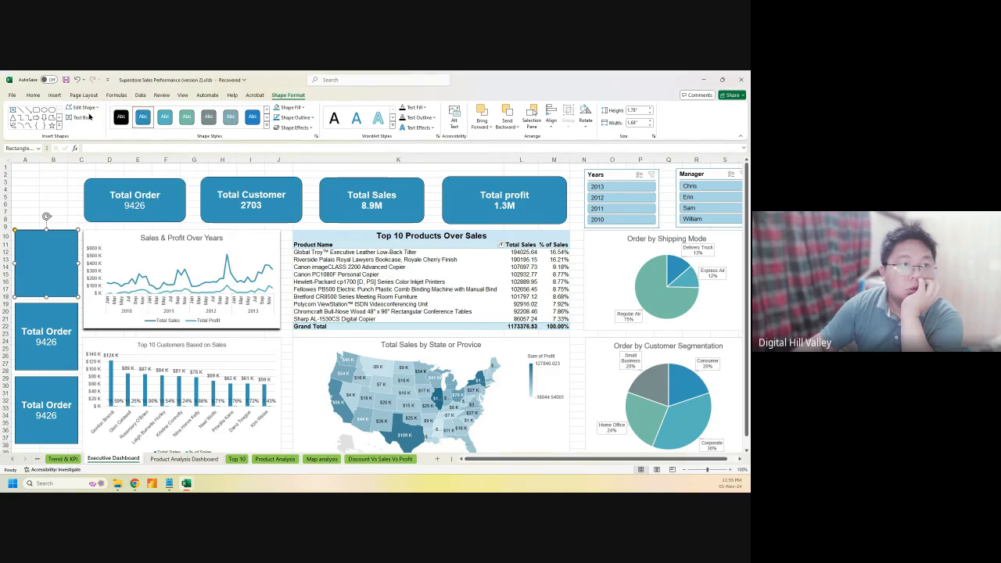
{"action": "left_click", "coordinate": [54, 95]}
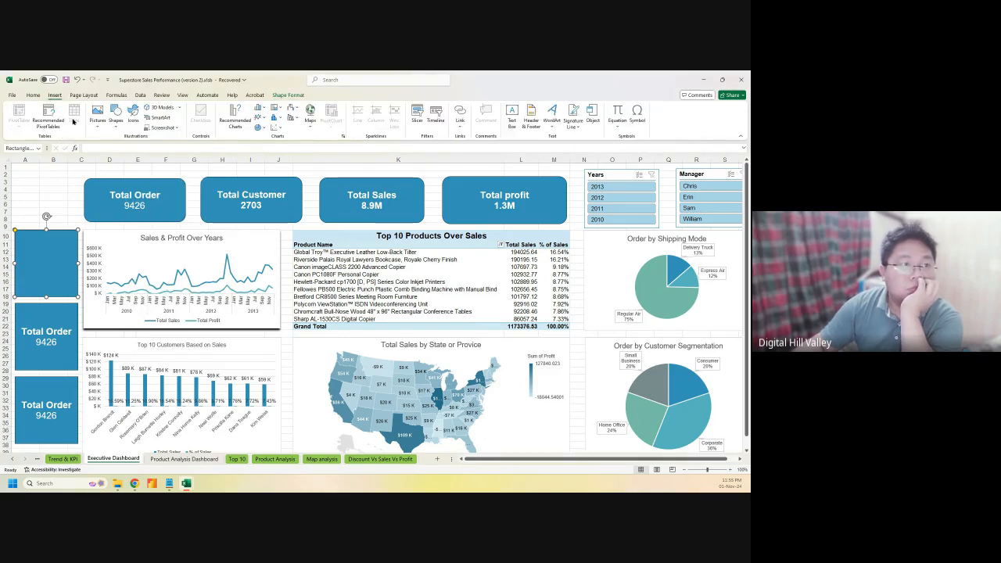
Insert shopping icon.svg from Downloads\...\Microsoft Excel\Class 03\Images onto the dashboard
{"action": "left_click", "coordinate": [99, 124]}
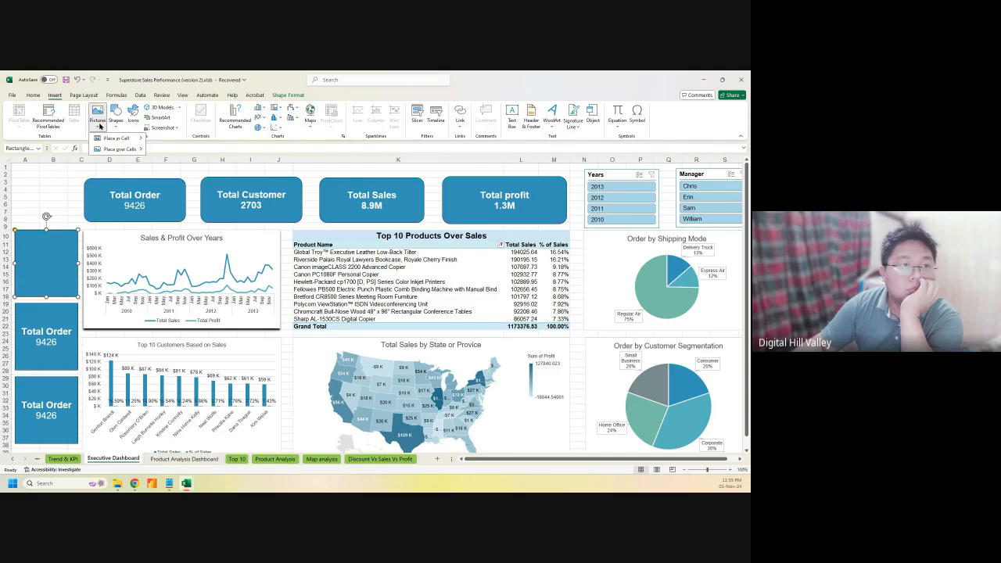
{"action": "mouse_move", "coordinate": [119, 149]}
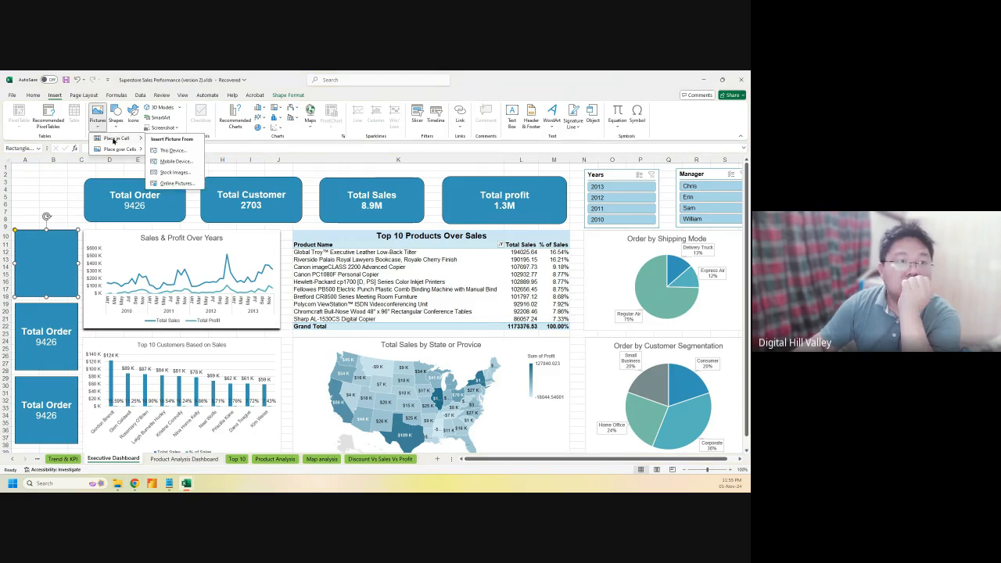
{"action": "left_click", "coordinate": [173, 151]}
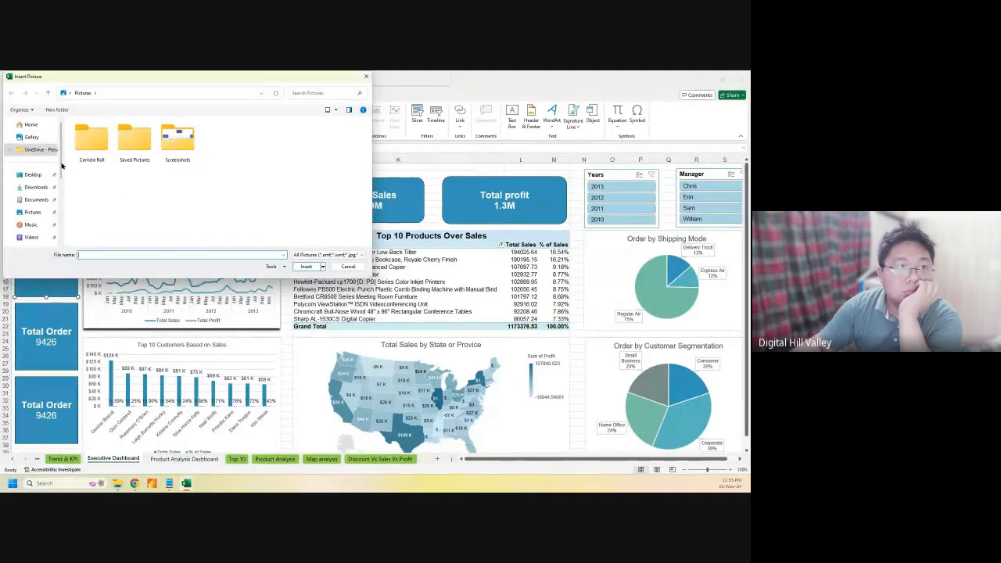
{"action": "left_click", "coordinate": [36, 188]}
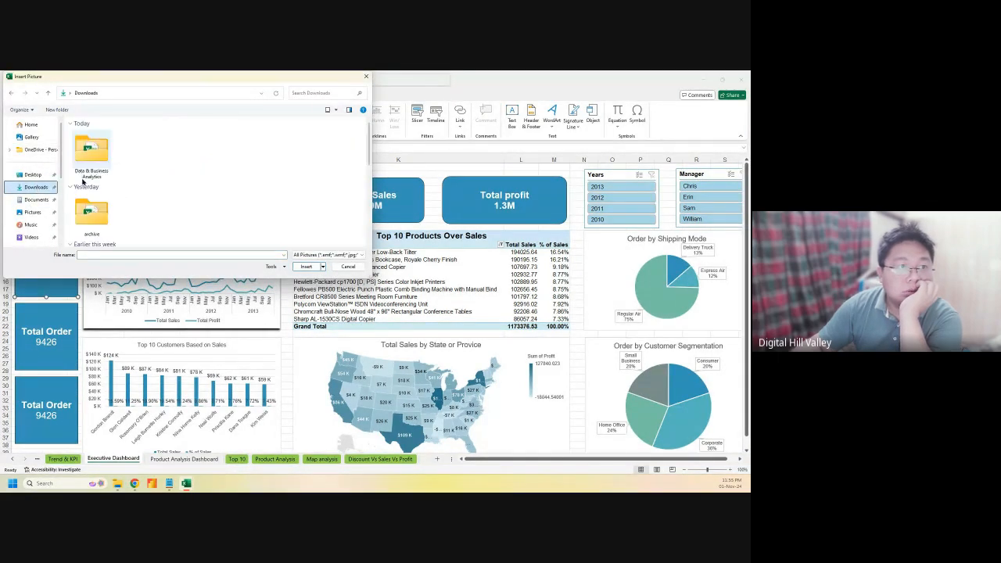
{"action": "double_click", "coordinate": [92, 155]}
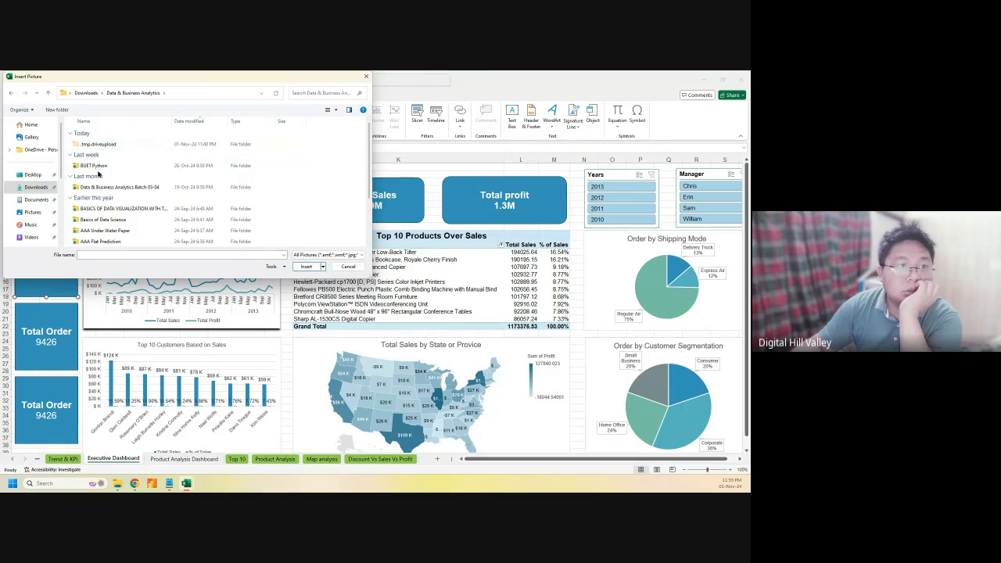
{"action": "double_click", "coordinate": [93, 187]}
{"action": "double_click", "coordinate": [95, 143]}
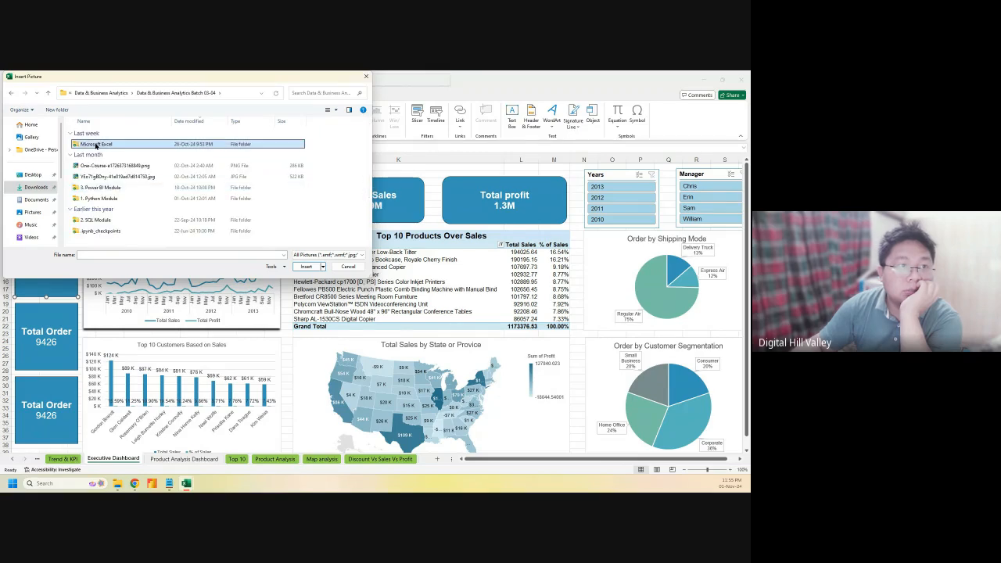
{"action": "left_click", "coordinate": [100, 147]}
{"action": "double_click", "coordinate": [100, 146]}
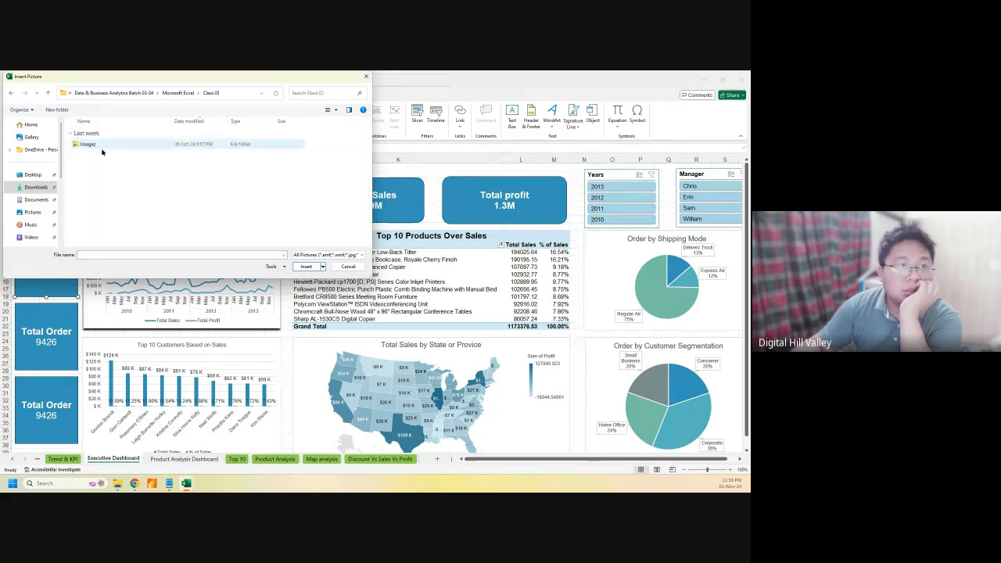
{"action": "double_click", "coordinate": [97, 146]}
{"action": "left_click", "coordinate": [90, 144]}
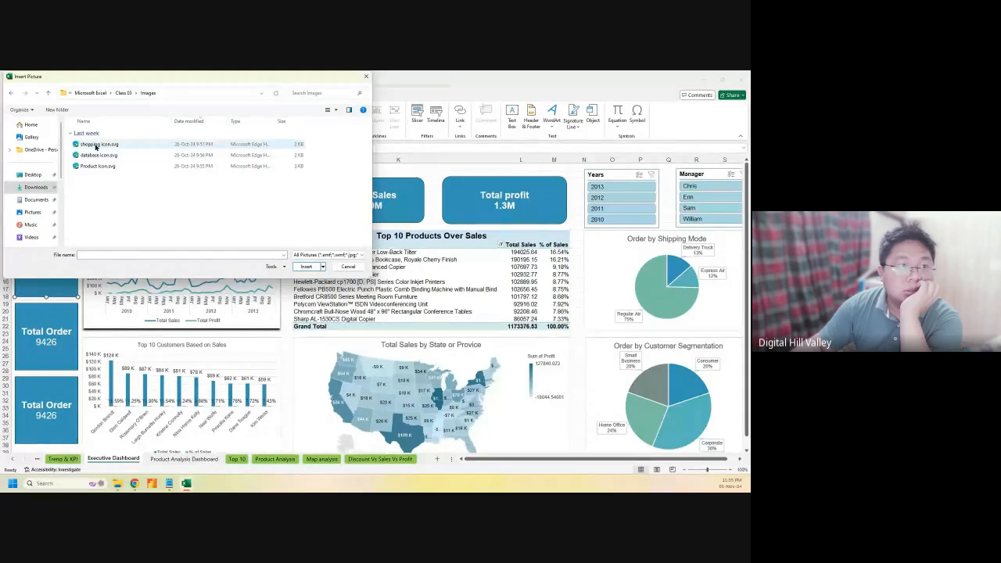
{"action": "left_click", "coordinate": [309, 266]}
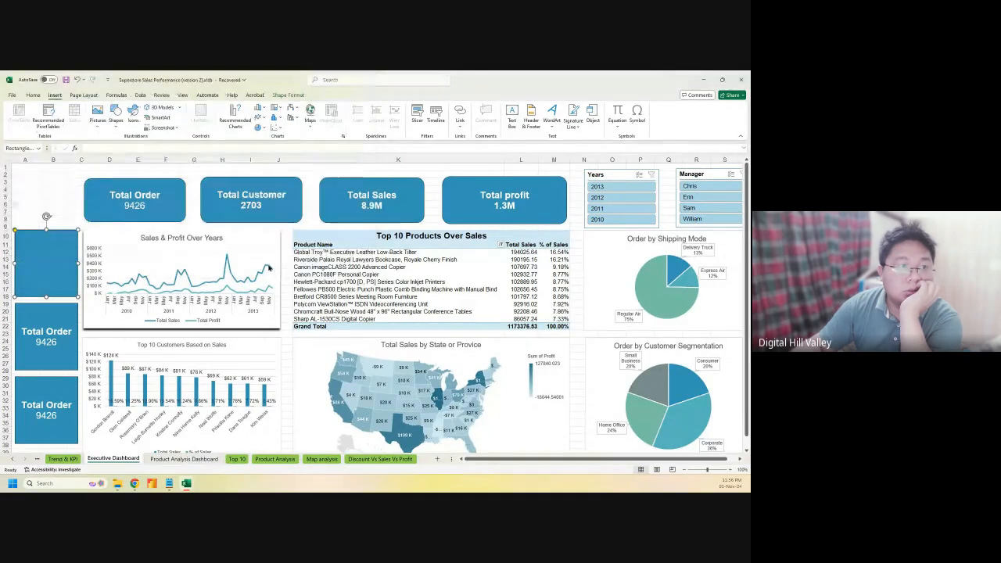
Move the inserted shopping icon to the top-left corner, above the empty blue card
{"action": "left_click", "coordinate": [27, 205]}
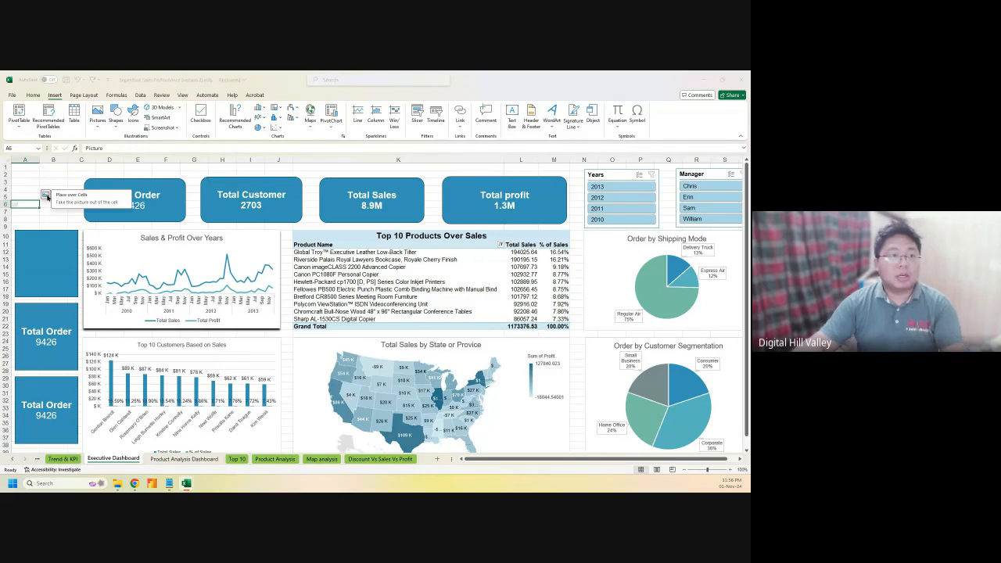
{"action": "left_click", "coordinate": [46, 196]}
{"action": "left_click_drag", "start_coordinate": [41, 221], "coordinate": [58, 277]}
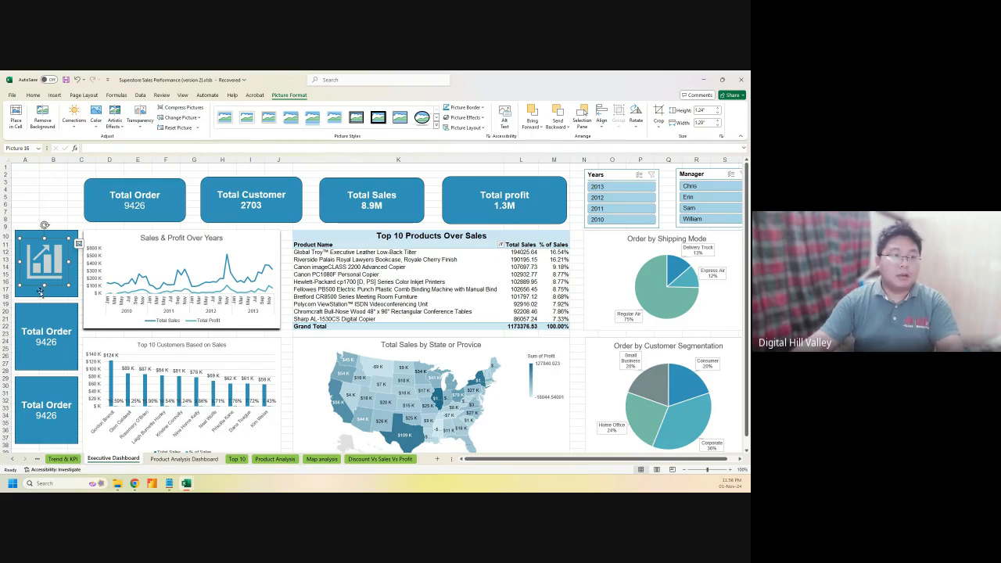
{"action": "left_click", "coordinate": [41, 294]}
{"action": "left_click", "coordinate": [48, 267]}
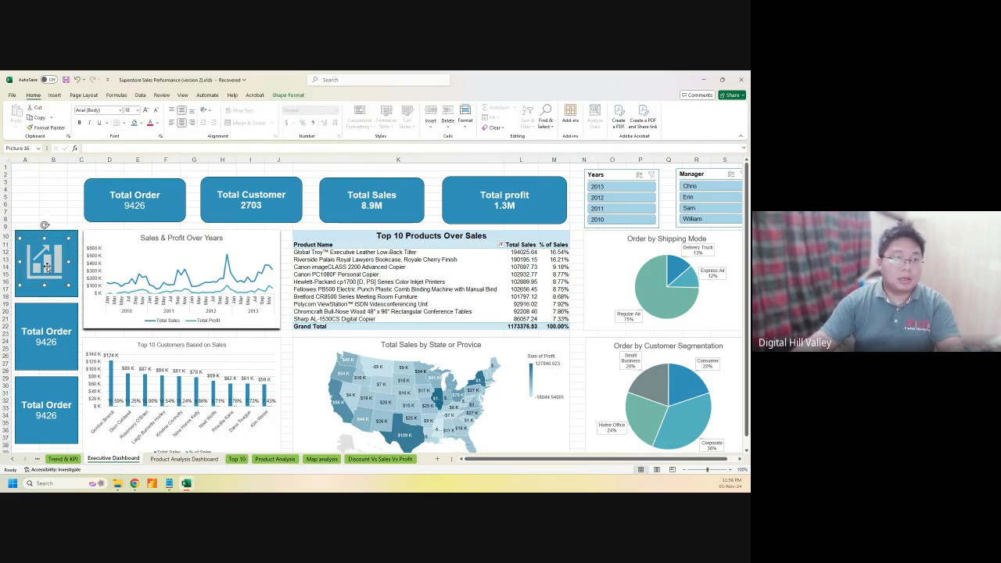
{"action": "left_click_drag", "start_coordinate": [48, 258], "coordinate": [60, 188]}
{"action": "left_click", "coordinate": [48, 267]}
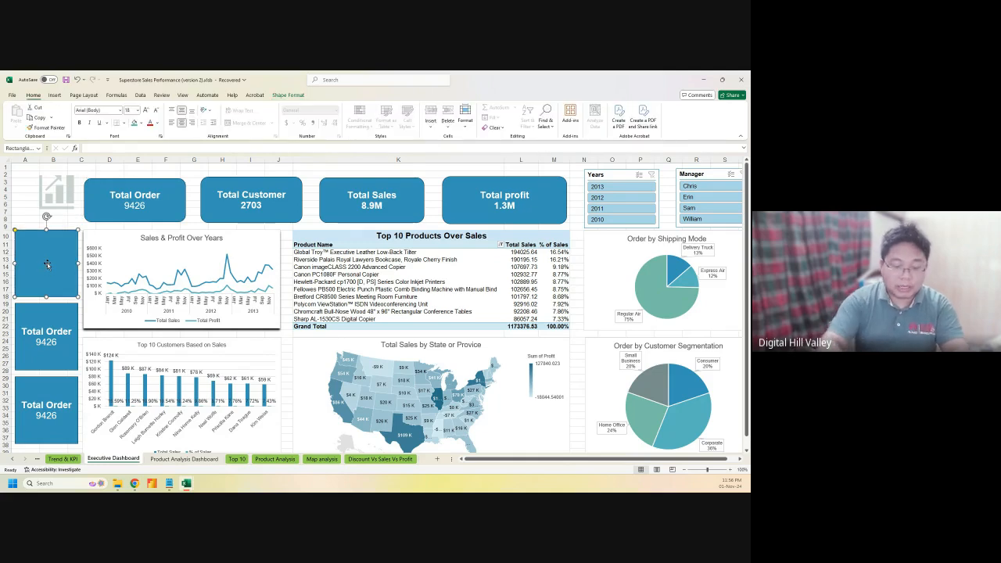
Label the empty card 'Executive Dashboard' in bold 12 pt text, bottom-aligned
{"action": "type", "text": "Execu"}
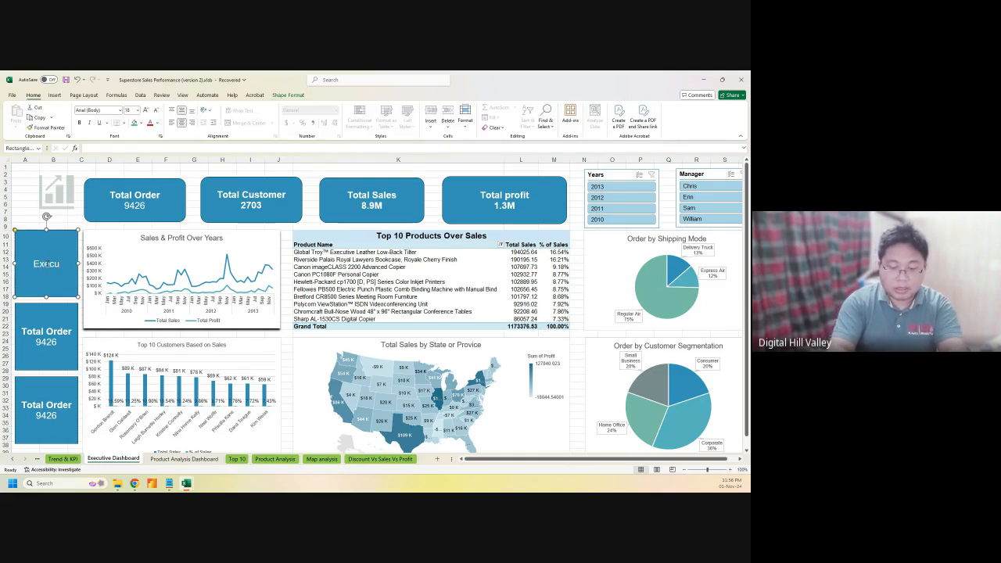
{"action": "type", "text": "tive Dash"}
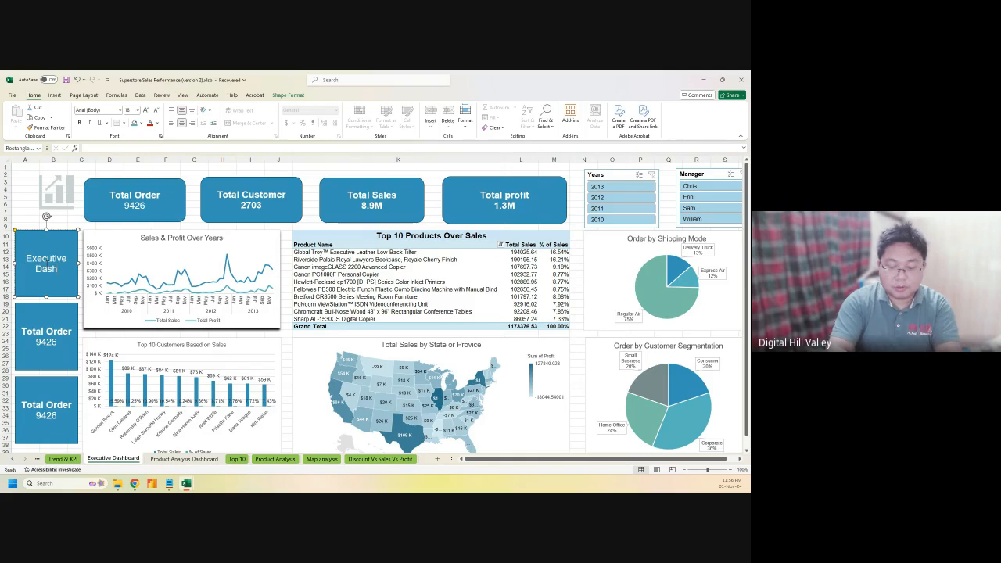
{"action": "type", "text": "board"}
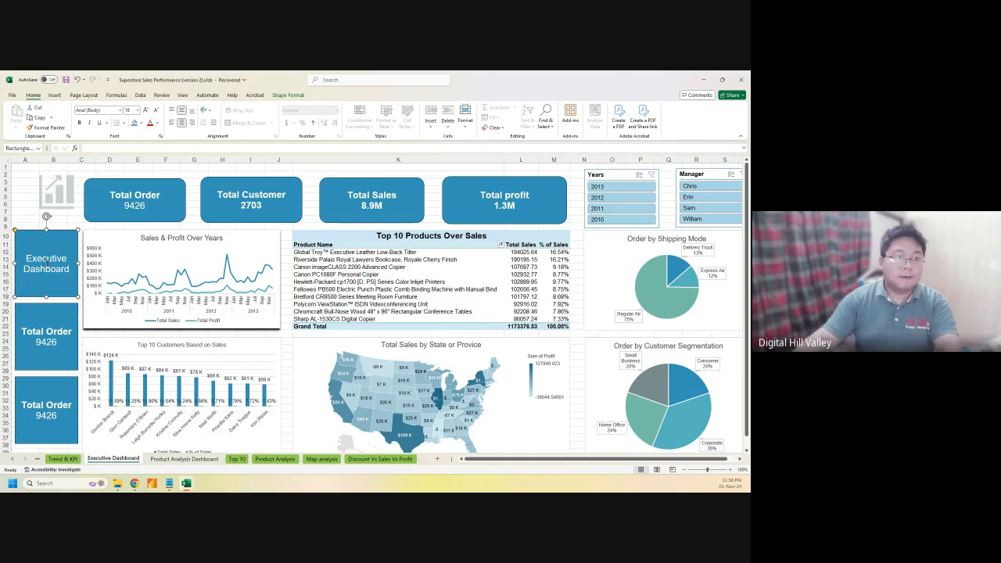
{"action": "key", "text": "ctrl+a"}
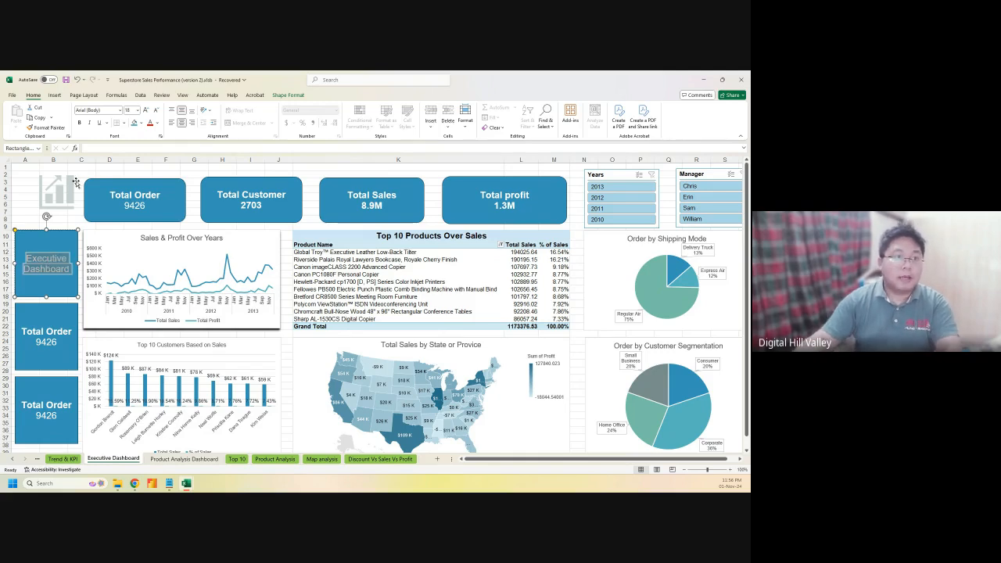
{"action": "left_click", "coordinate": [153, 110]}
{"action": "left_click", "coordinate": [153, 110]}
{"action": "left_click", "coordinate": [153, 111]}
{"action": "left_click", "coordinate": [153, 111]}
{"action": "left_click", "coordinate": [81, 123]}
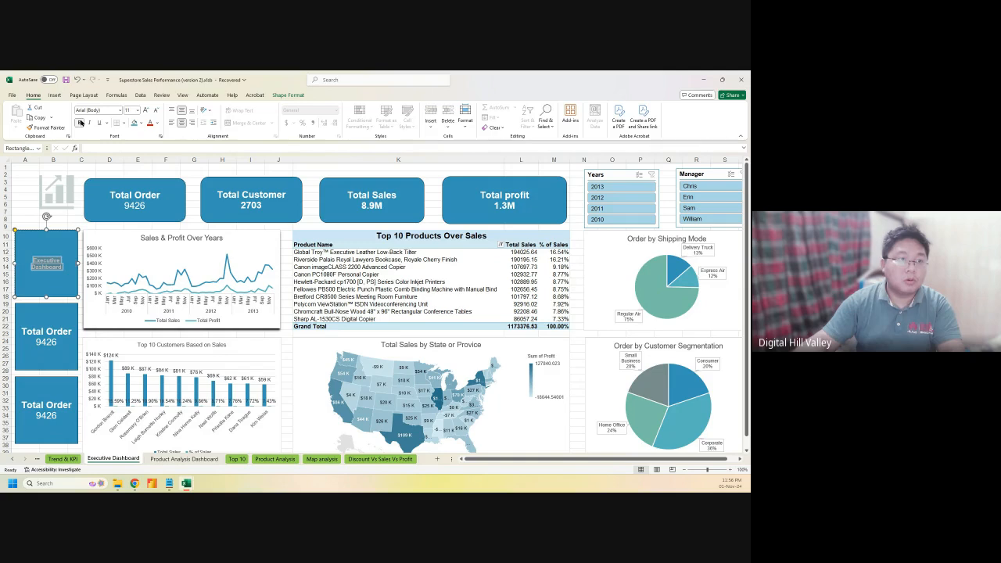
{"action": "left_click", "coordinate": [146, 111]}
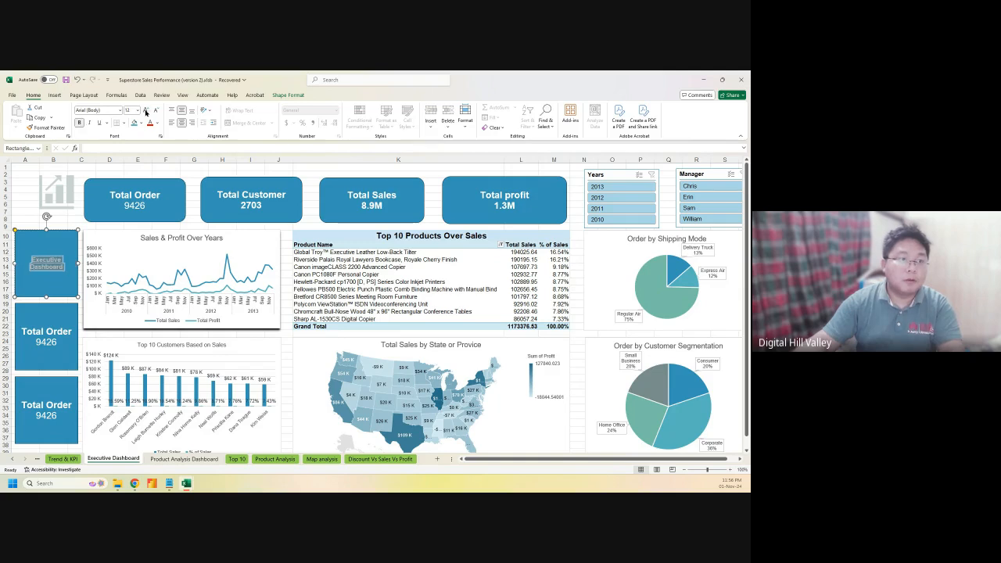
{"action": "left_click", "coordinate": [191, 112]}
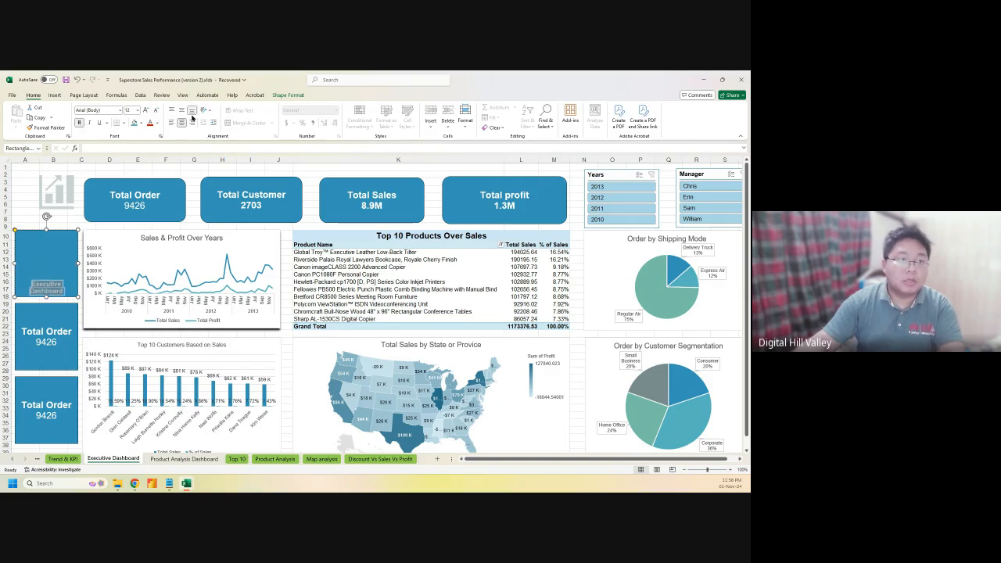
{"action": "left_click", "coordinate": [48, 283]}
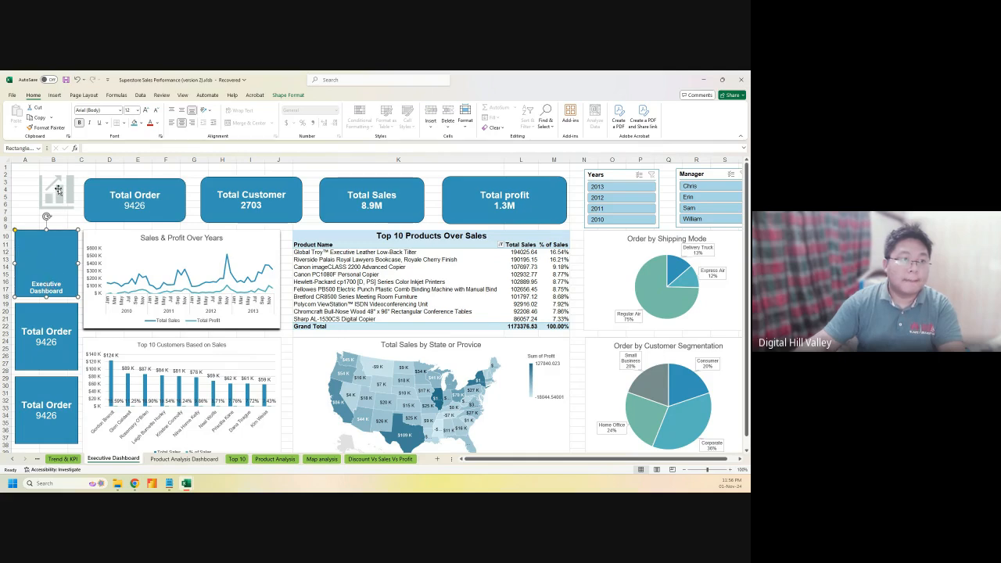
Place the icon inside the Executive Dashboard card and group the two shapes
{"action": "left_click_drag", "start_coordinate": [53, 181], "coordinate": [42, 237]}
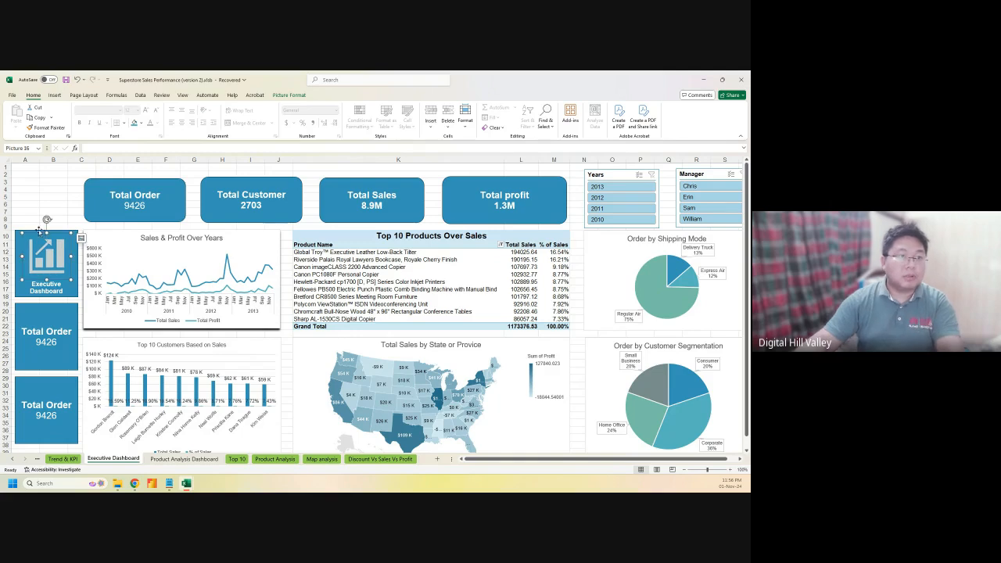
{"action": "left_click", "coordinate": [20, 286], "text": "ctrl"}
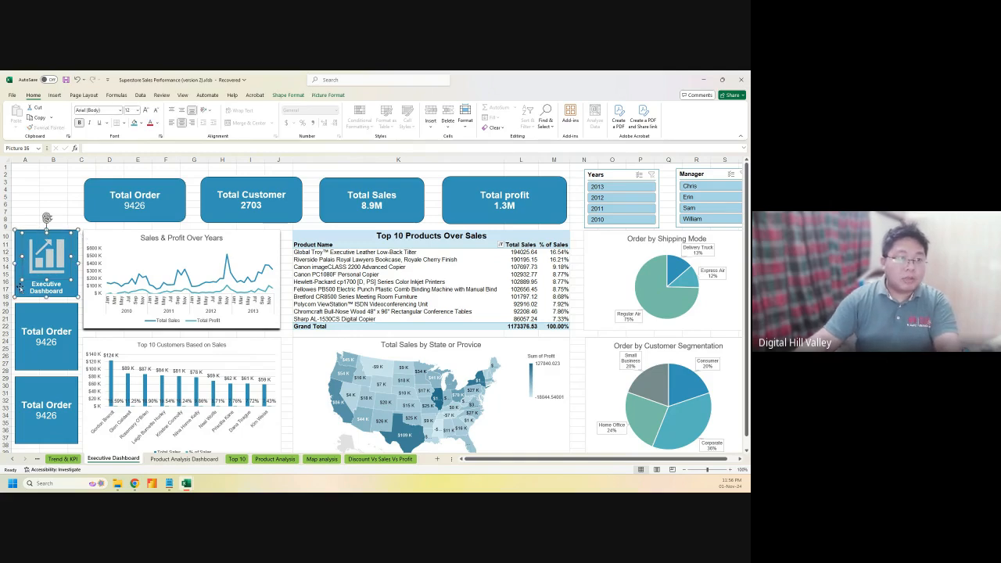
{"action": "right_click", "coordinate": [21, 284]}
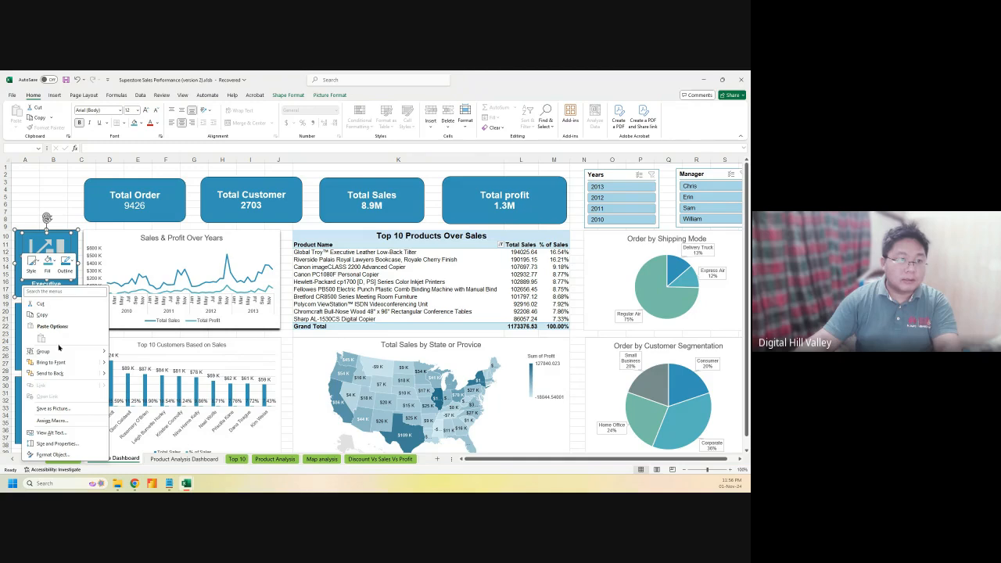
{"action": "mouse_move", "coordinate": [43, 351]}
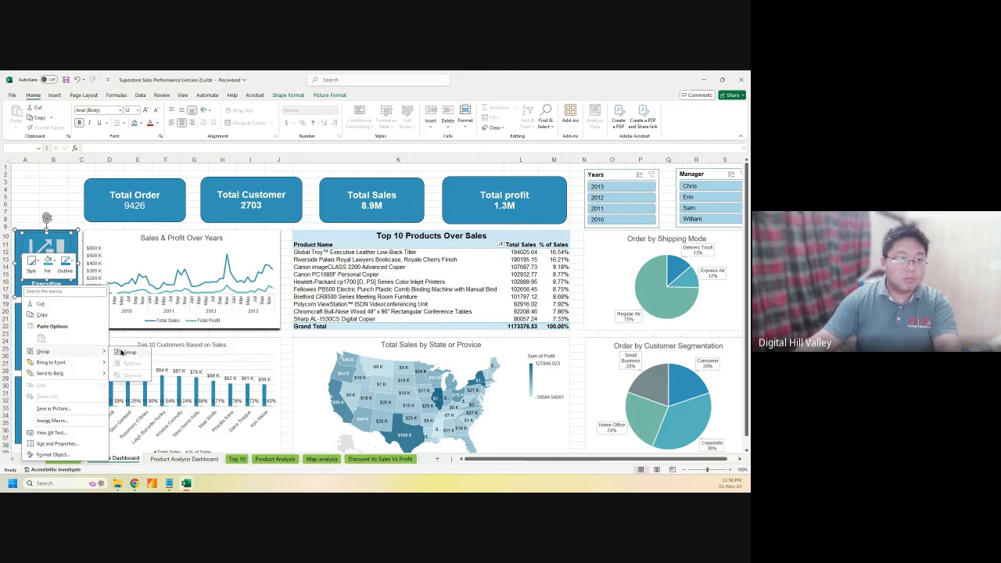
{"action": "left_click", "coordinate": [125, 353]}
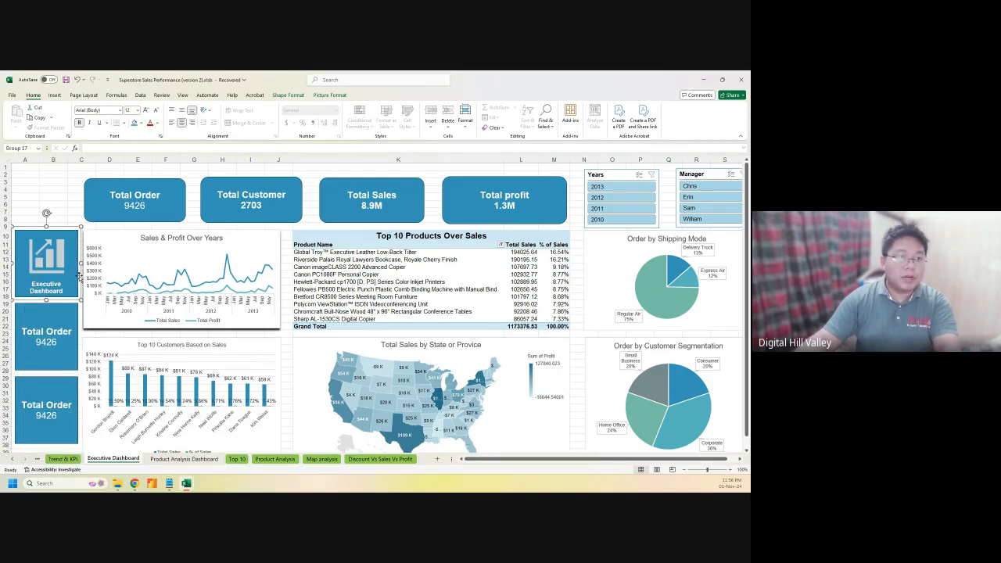
Replace the second card's Total Order text with 'Product Analysis'
{"action": "left_click", "coordinate": [33, 331]}
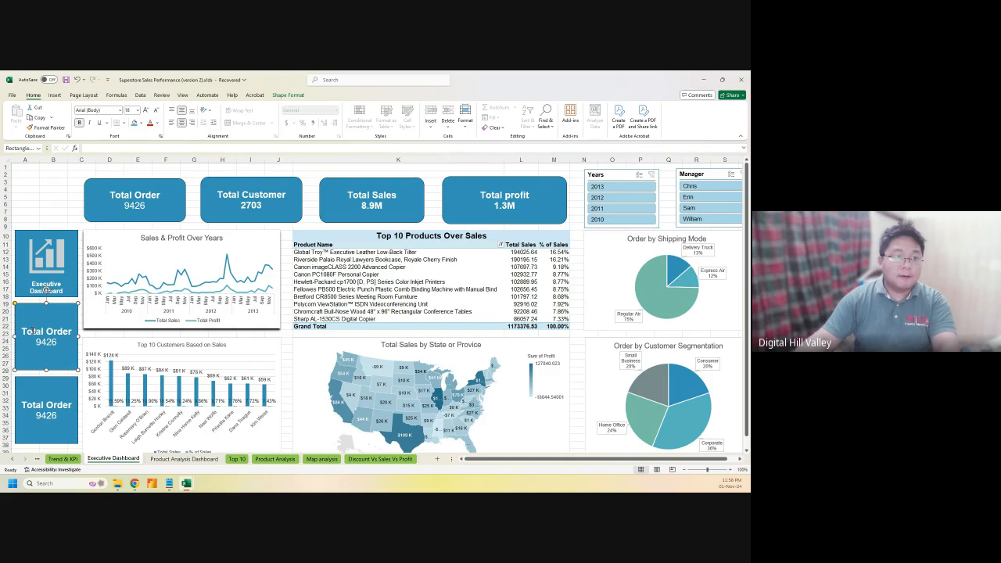
{"action": "triple_click", "coordinate": [43, 331]}
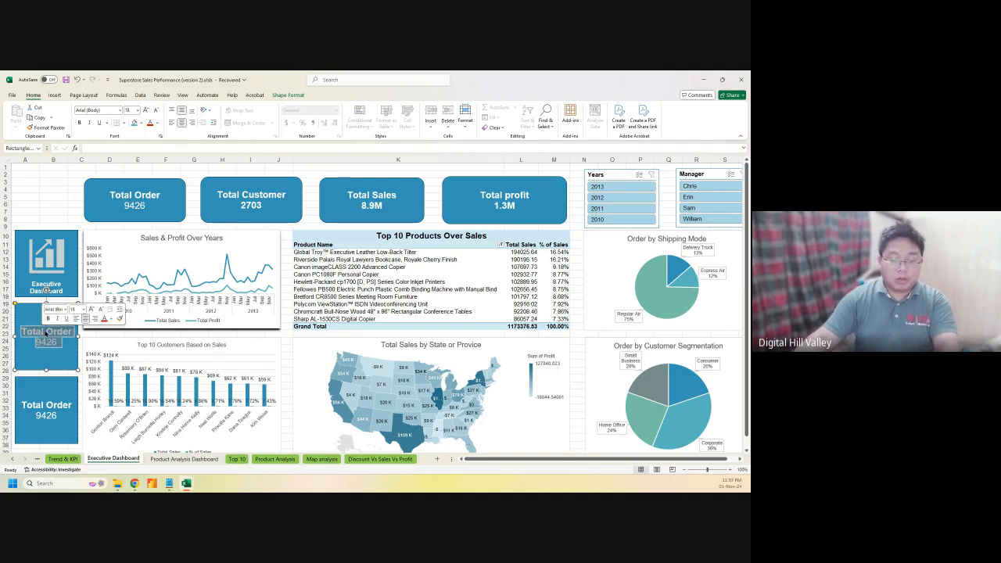
{"action": "type", "text": "Product"}
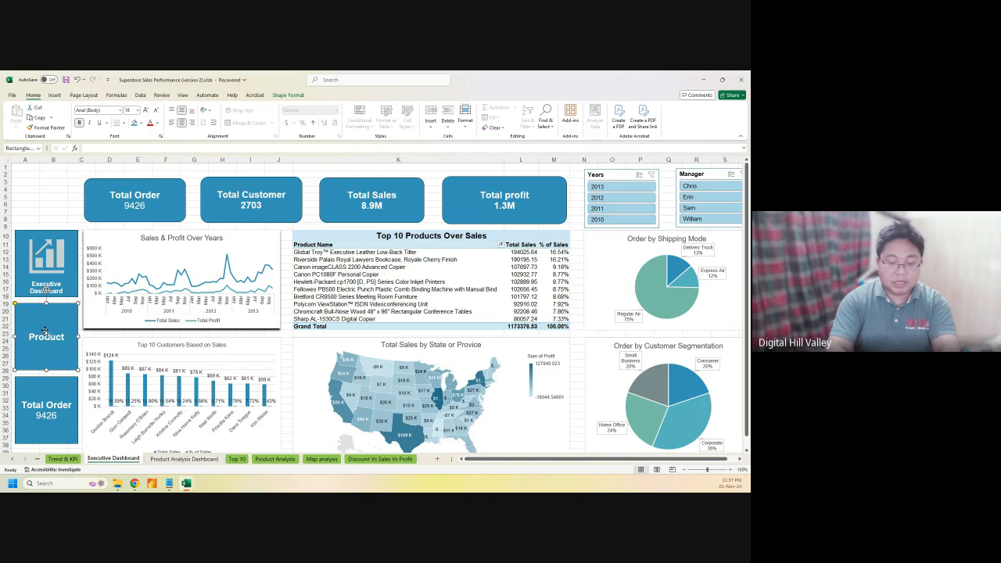
{"action": "type", "text": " Dashb"}
{"action": "key", "text": "BackSpace"}
{"action": "key", "text": "BackSpace"}
{"action": "key", "text": "BackSpace"}
{"action": "key", "text": "BackSpace"}
{"action": "key", "text": "BackSpace"}
{"action": "key", "text": "BackSpace"}
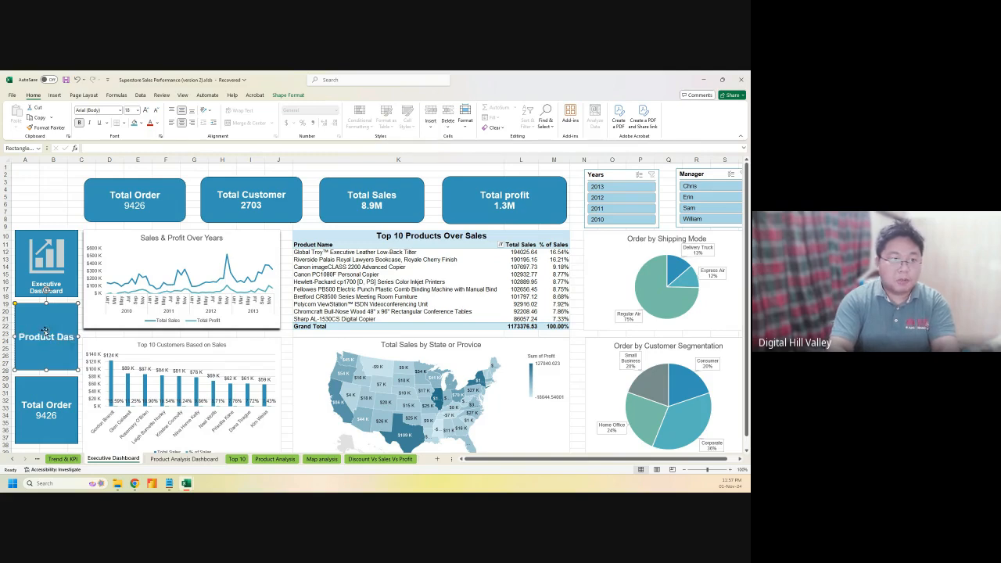
{"action": "type", "text": "Analysis"}
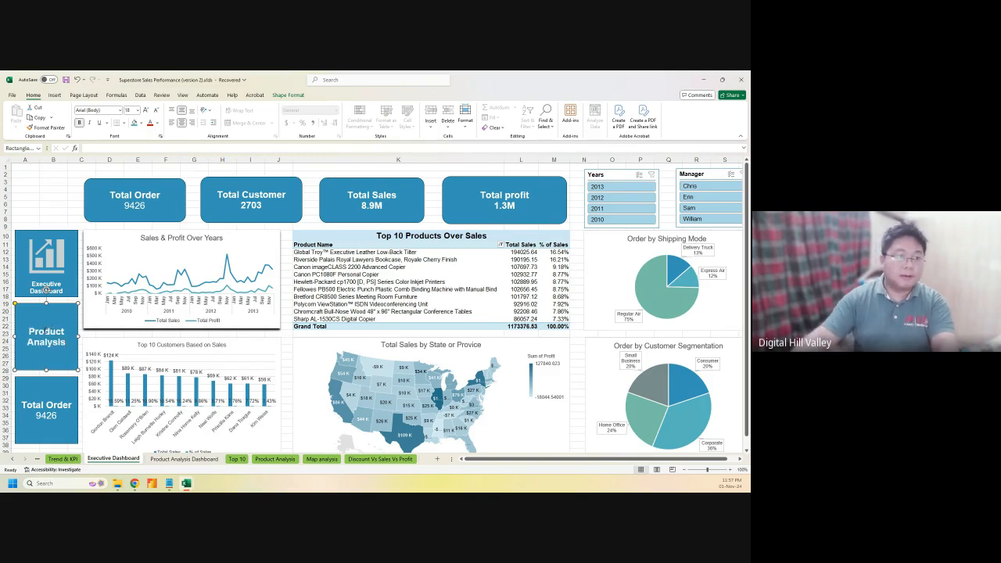
Size the Product Analysis label to fit one line and align it to the card's bottom
{"action": "key", "text": "ctrl+a"}
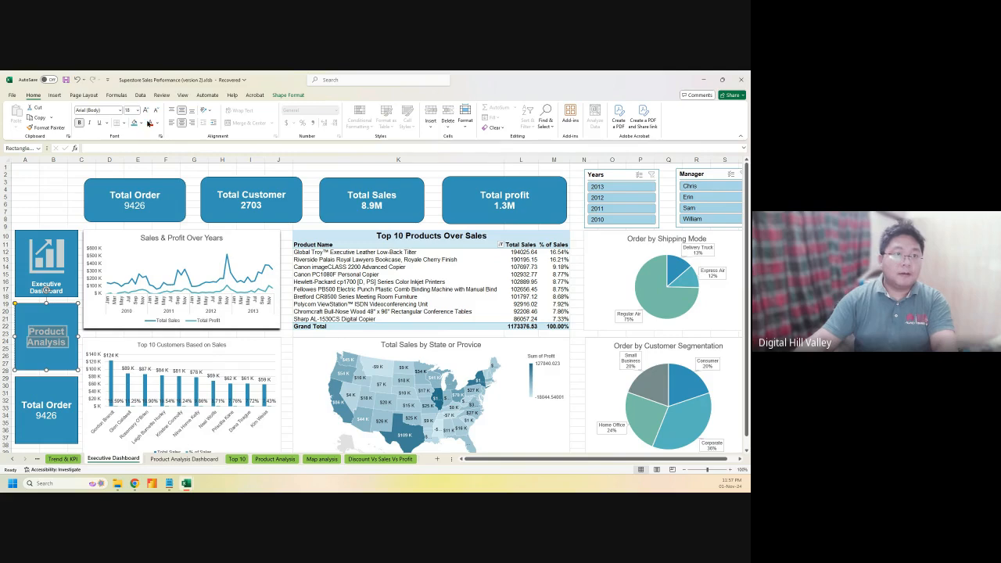
{"action": "left_click", "coordinate": [155, 111]}
{"action": "left_click", "coordinate": [154, 111]}
{"action": "left_click", "coordinate": [155, 111]}
{"action": "left_click", "coordinate": [155, 111]}
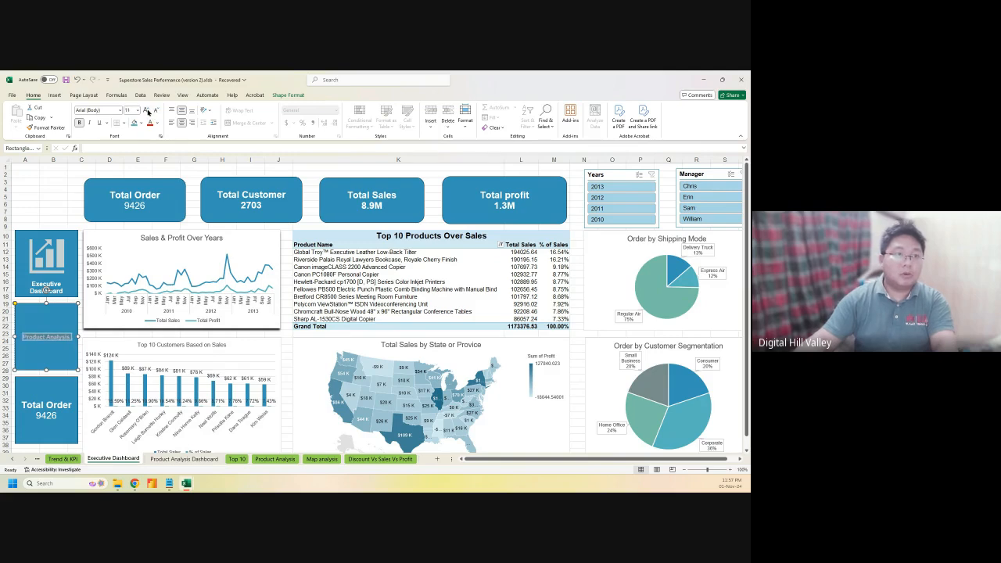
{"action": "left_click", "coordinate": [147, 111]}
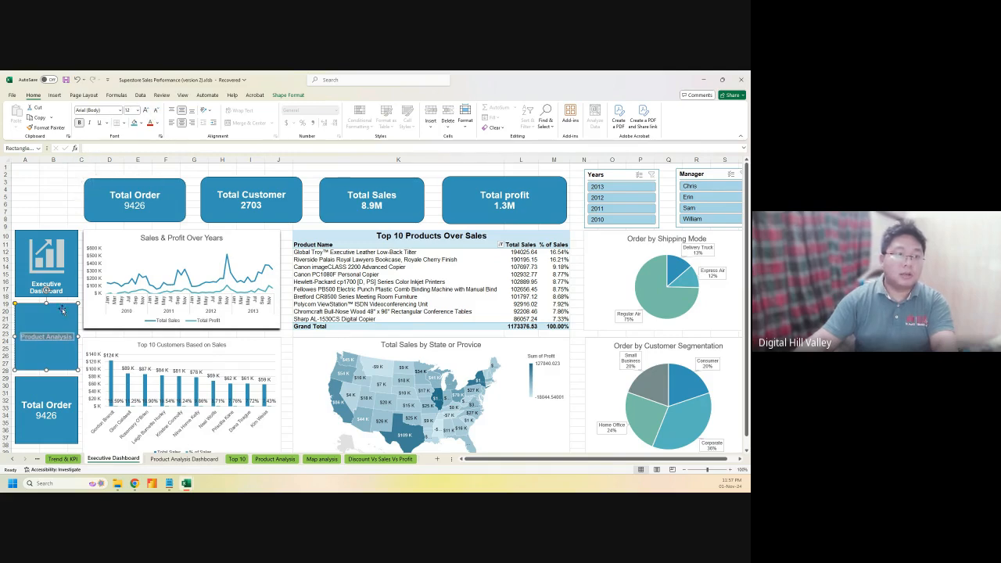
{"action": "left_click", "coordinate": [192, 112]}
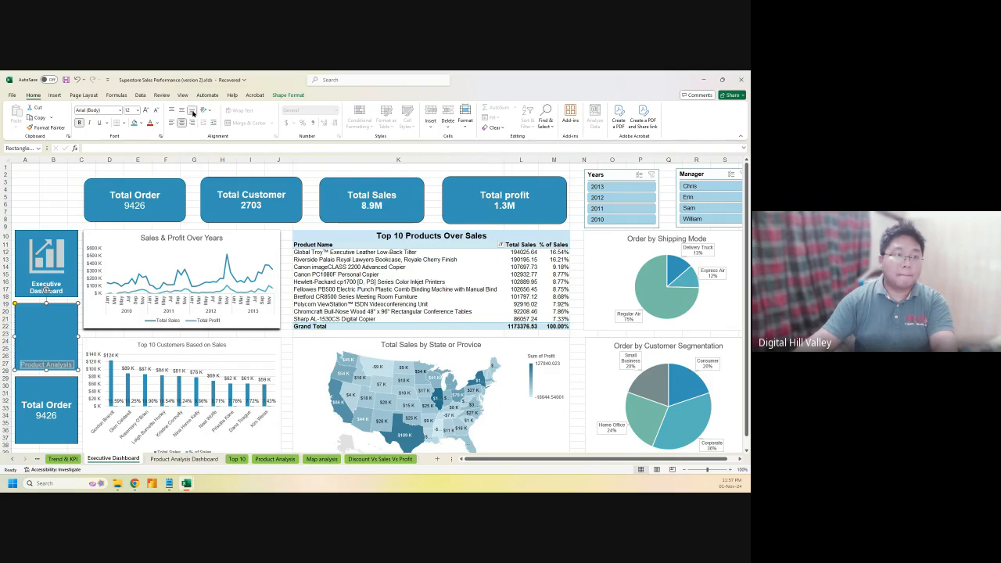
{"action": "left_click", "coordinate": [145, 111]}
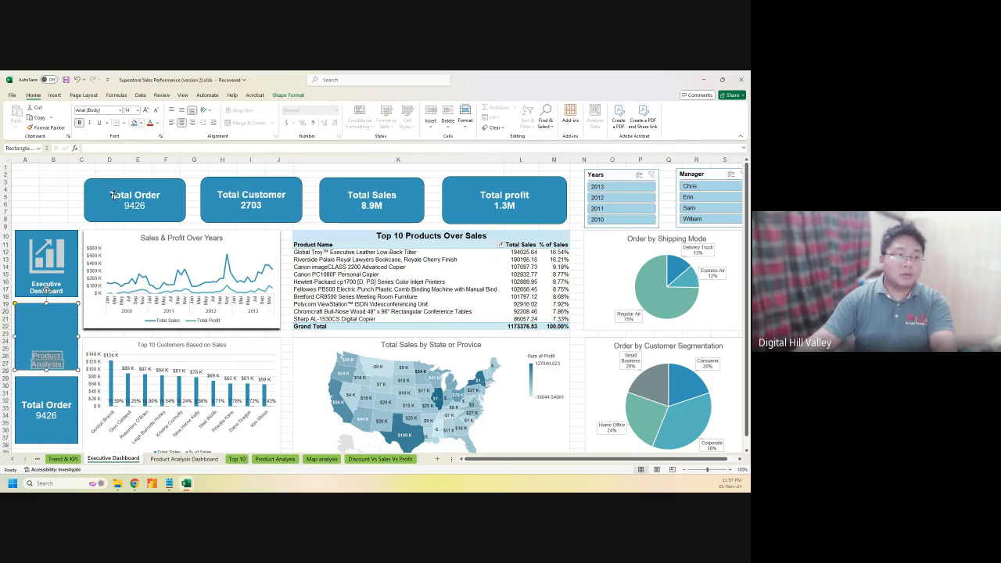
{"action": "left_click", "coordinate": [31, 328]}
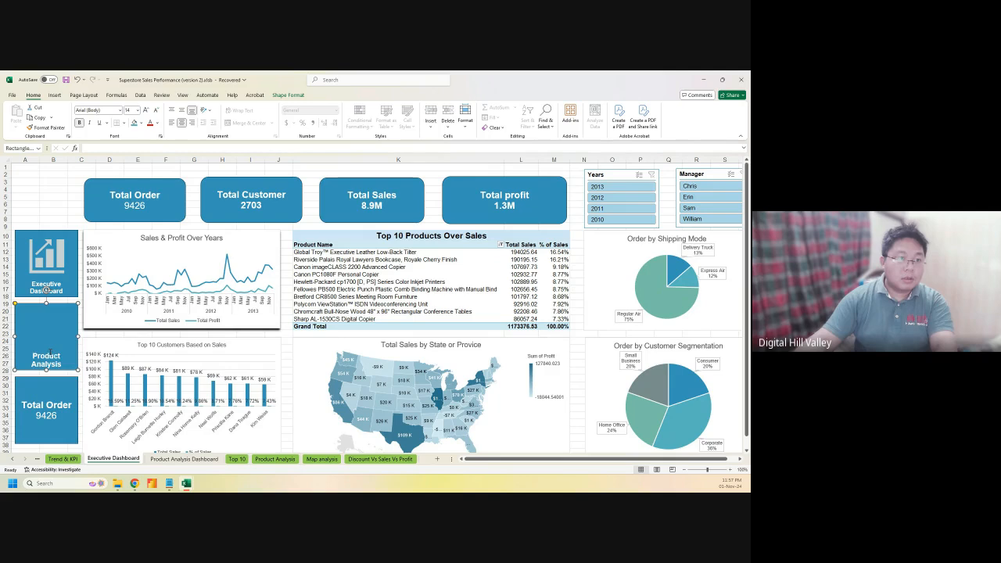
{"action": "triple_click", "coordinate": [49, 353]}
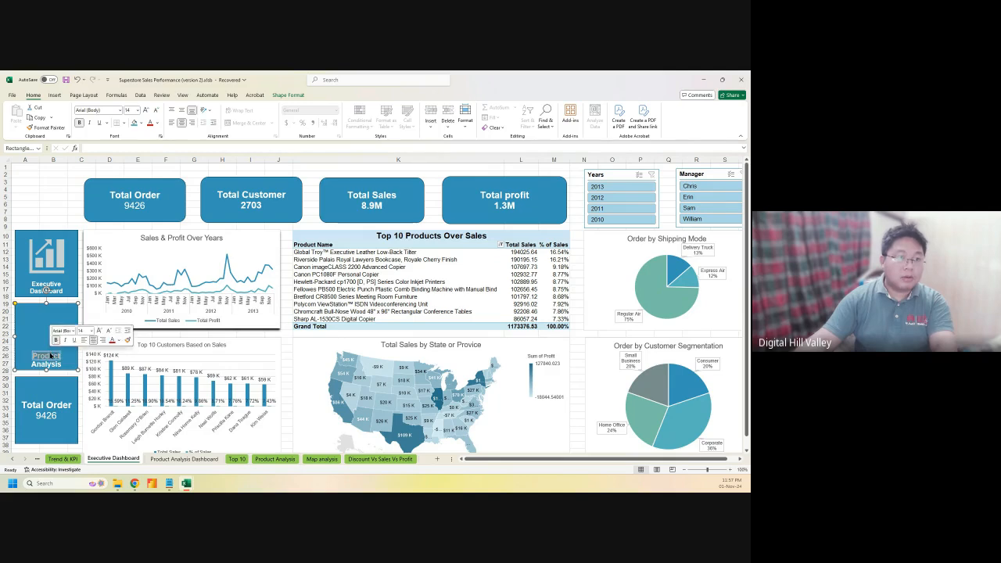
{"action": "left_click", "coordinate": [155, 112]}
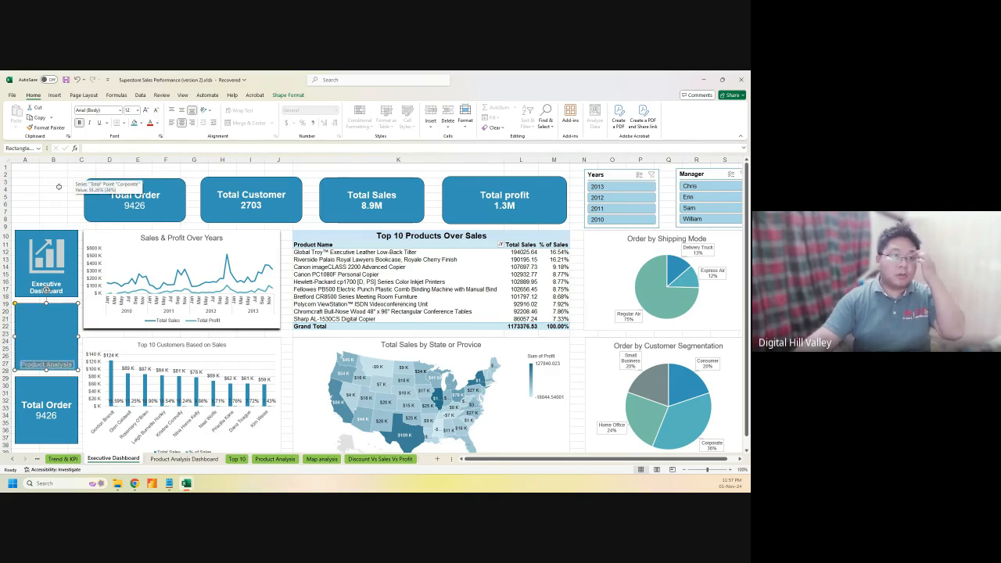
{"action": "left_click", "coordinate": [55, 197]}
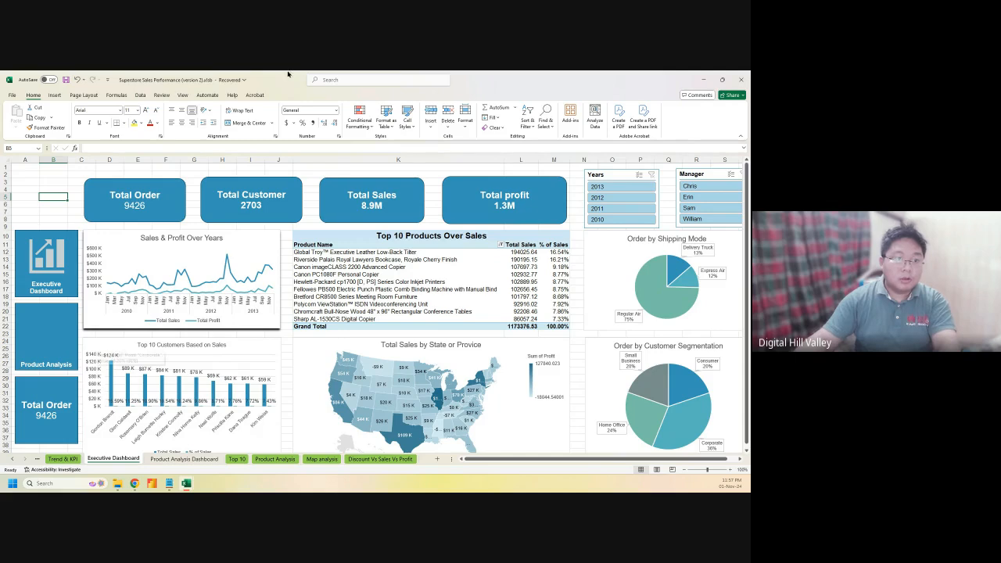
Insert Product Icon.svg from the Images folder onto the sheet
{"action": "left_click", "coordinate": [53, 95]}
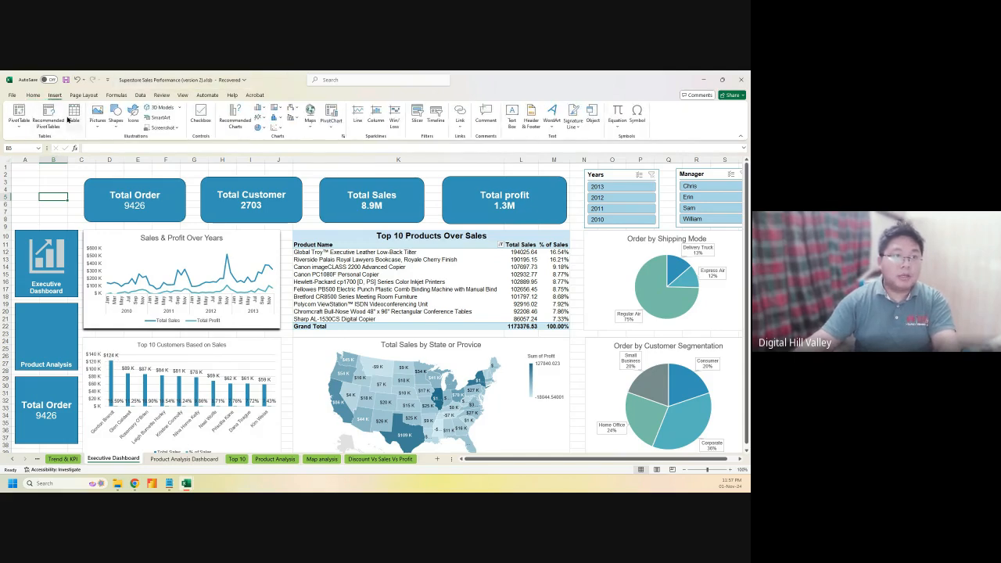
{"action": "left_click", "coordinate": [97, 119]}
{"action": "mouse_move", "coordinate": [121, 148]}
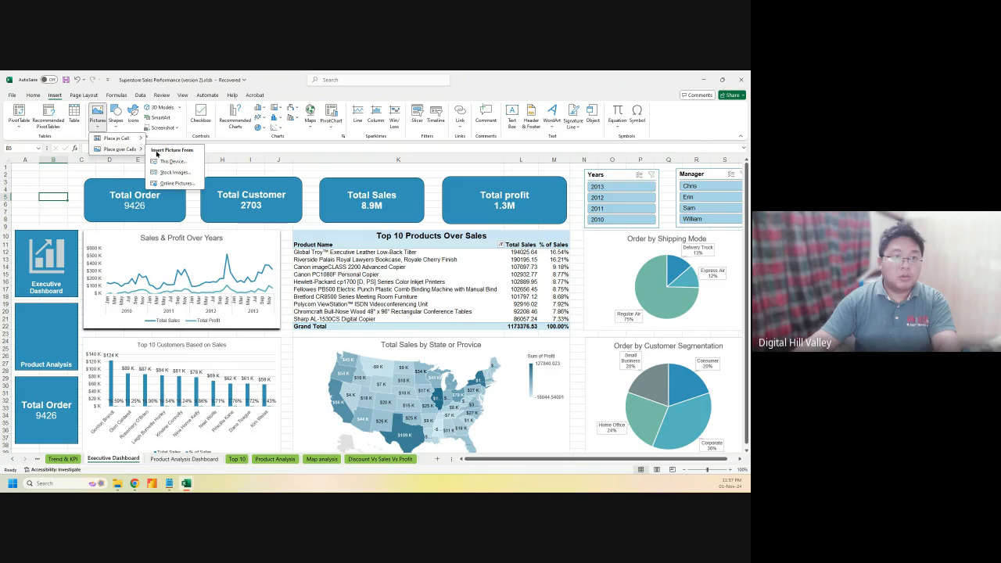
{"action": "left_click", "coordinate": [169, 162]}
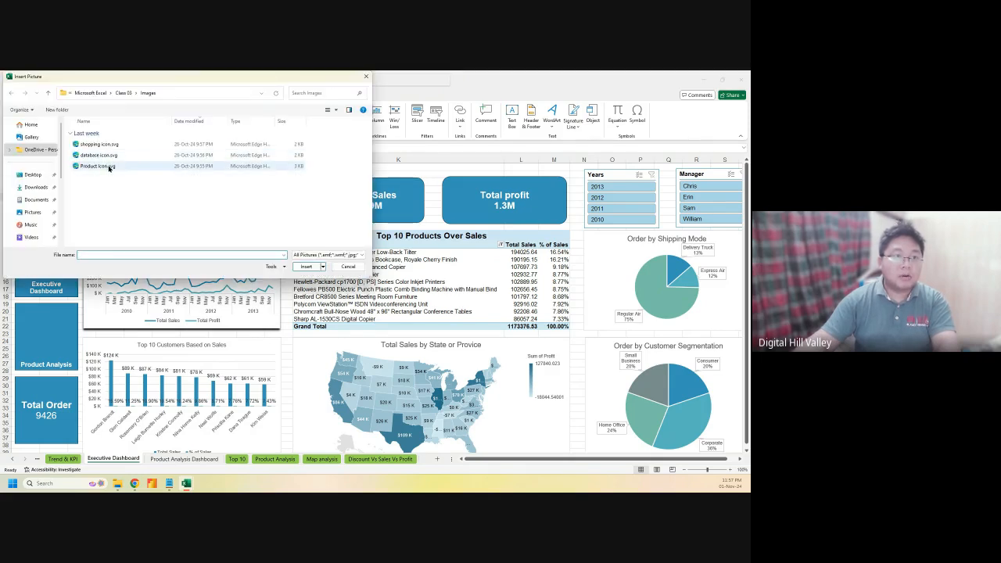
{"action": "left_click", "coordinate": [108, 165]}
{"action": "left_click", "coordinate": [305, 268]}
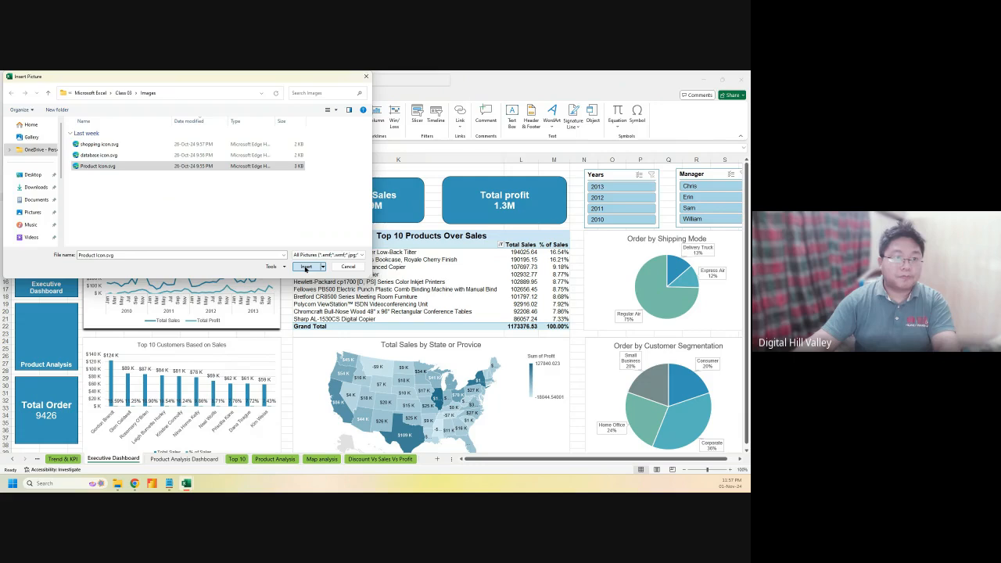
Position the cart icon on the Product Analysis card and bring the Executive Dashboard tile to front
{"action": "left_click_drag", "start_coordinate": [57, 209], "coordinate": [54, 338]}
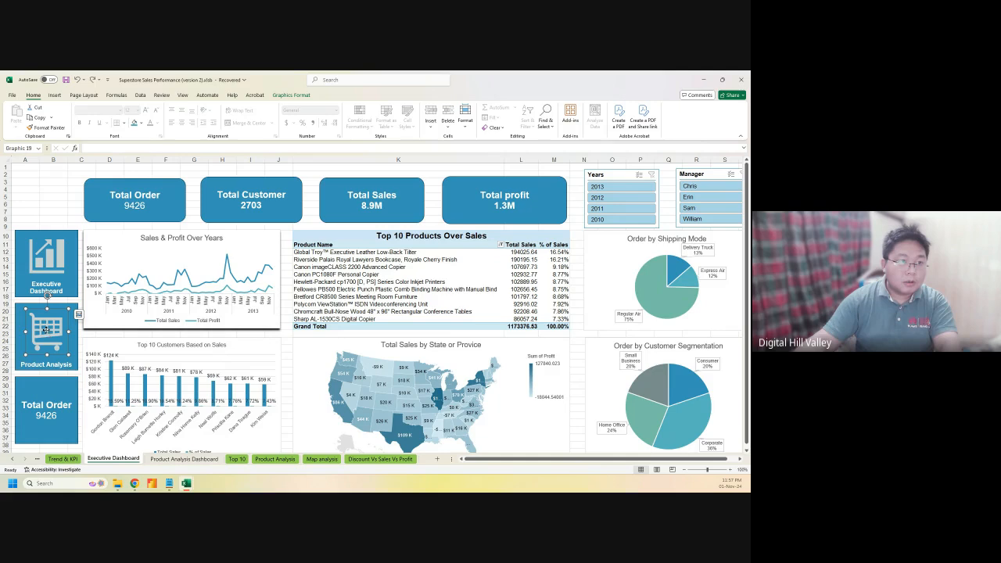
{"action": "left_click_drag", "start_coordinate": [46, 330], "coordinate": [45, 332]}
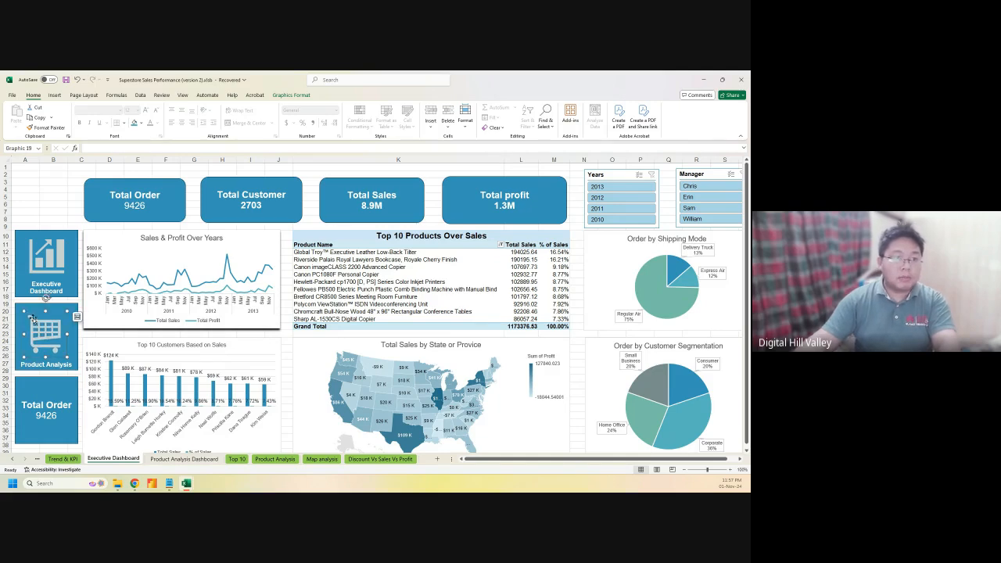
{"action": "right_click", "coordinate": [16, 307]}
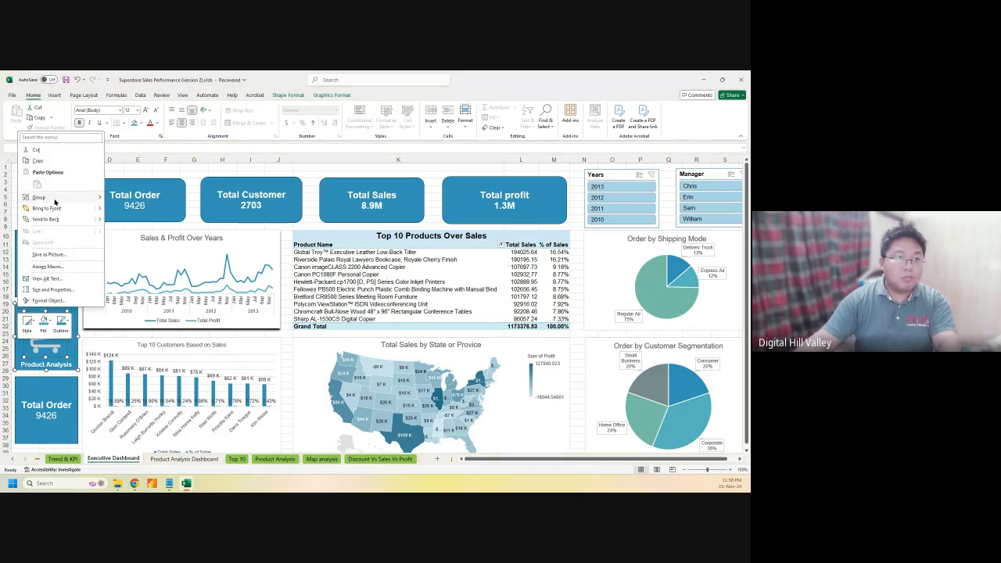
{"action": "left_click", "coordinate": [49, 208]}
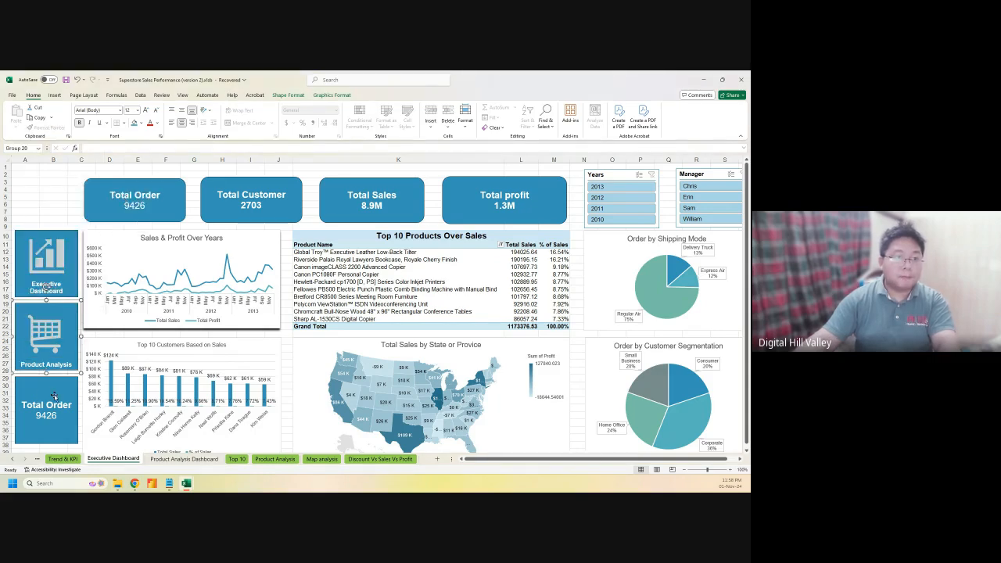
Relabel the third tile 'Consolidated Data' in 12 pt text along its bottom edge
{"action": "left_click", "coordinate": [40, 405]}
{"action": "triple_click", "coordinate": [42, 405]}
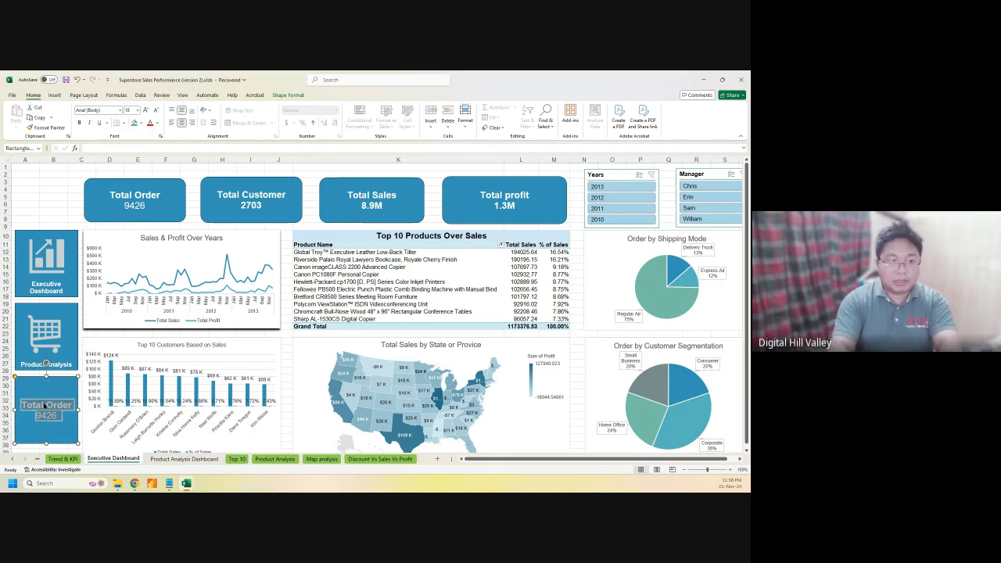
{"action": "type", "text": "Con"}
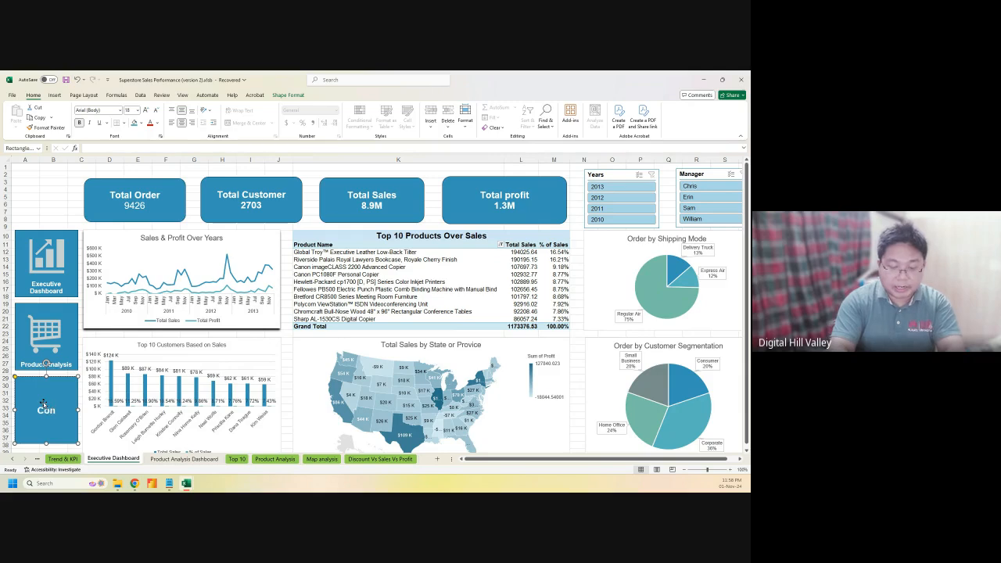
{"action": "type", "text": "solidated"}
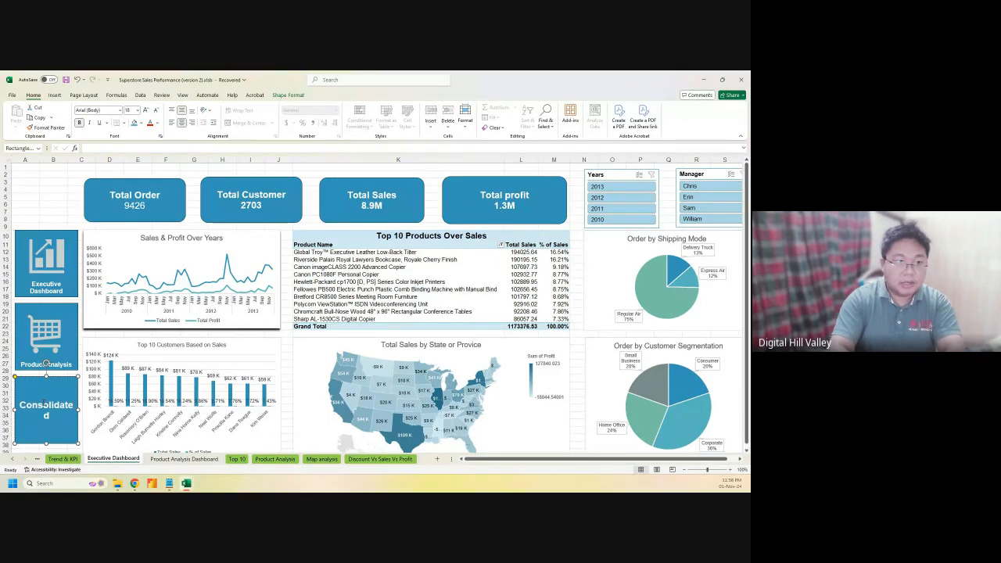
{"action": "type", "text": " Data"}
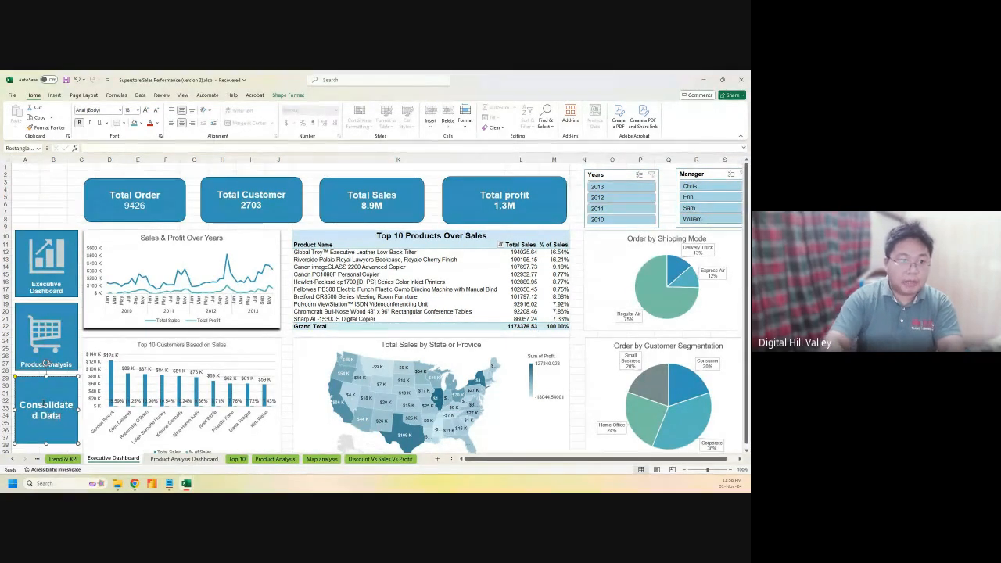
{"action": "key", "text": "ctrl+a"}
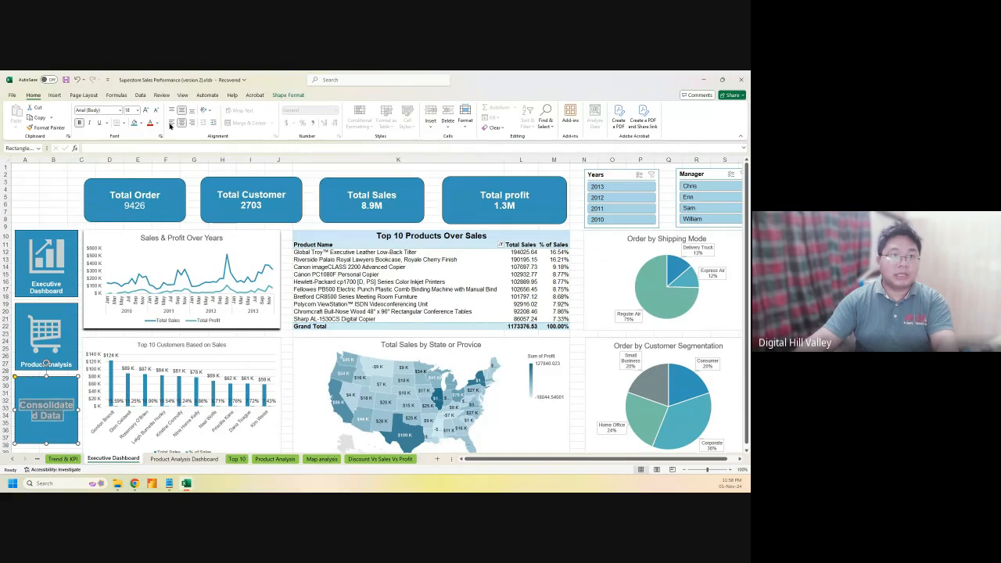
{"action": "left_click", "coordinate": [156, 111]}
{"action": "left_click", "coordinate": [156, 111]}
{"action": "left_click", "coordinate": [156, 111]}
{"action": "left_click", "coordinate": [156, 111]}
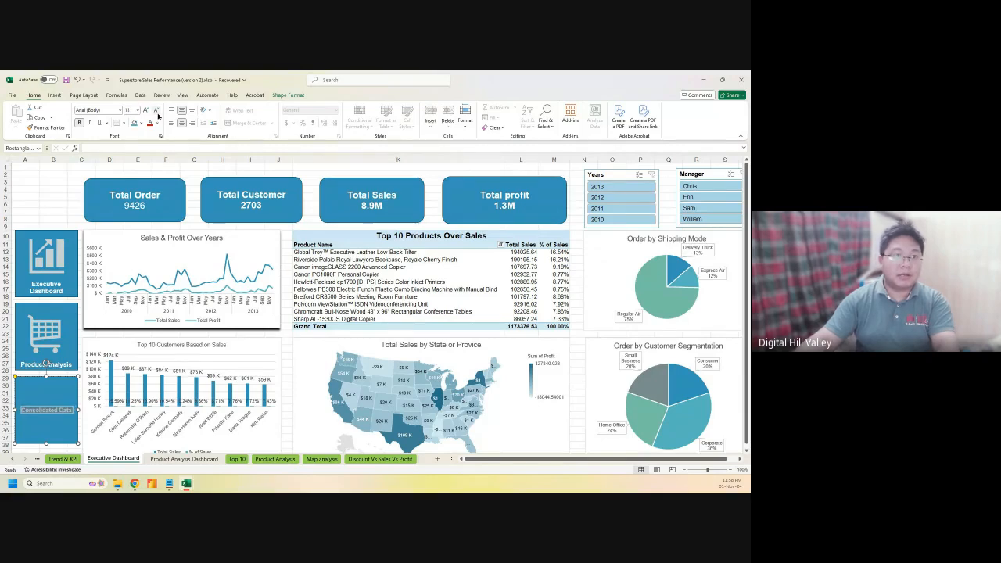
{"action": "left_click", "coordinate": [146, 112]}
{"action": "left_click", "coordinate": [192, 113]}
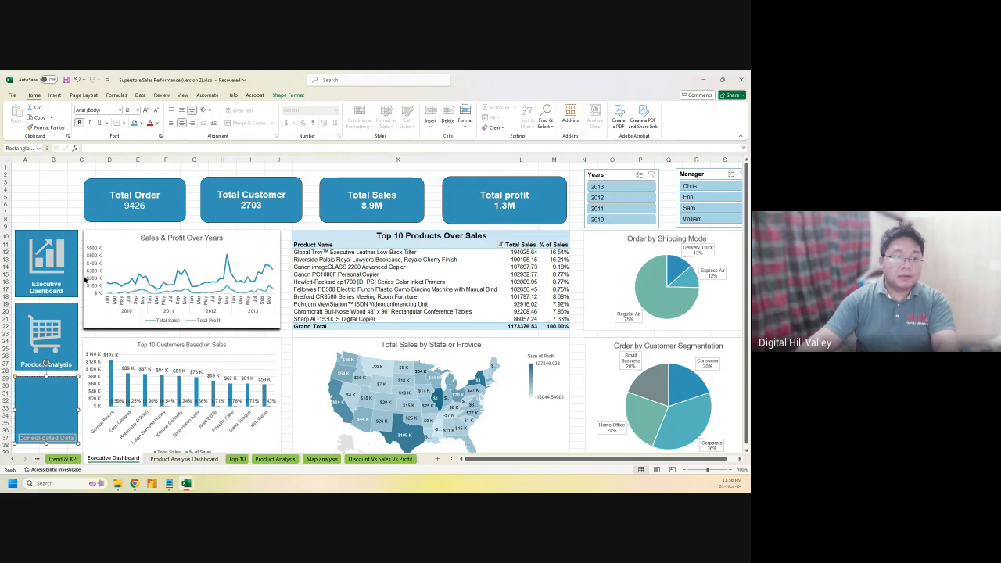
{"action": "left_click", "coordinate": [40, 399]}
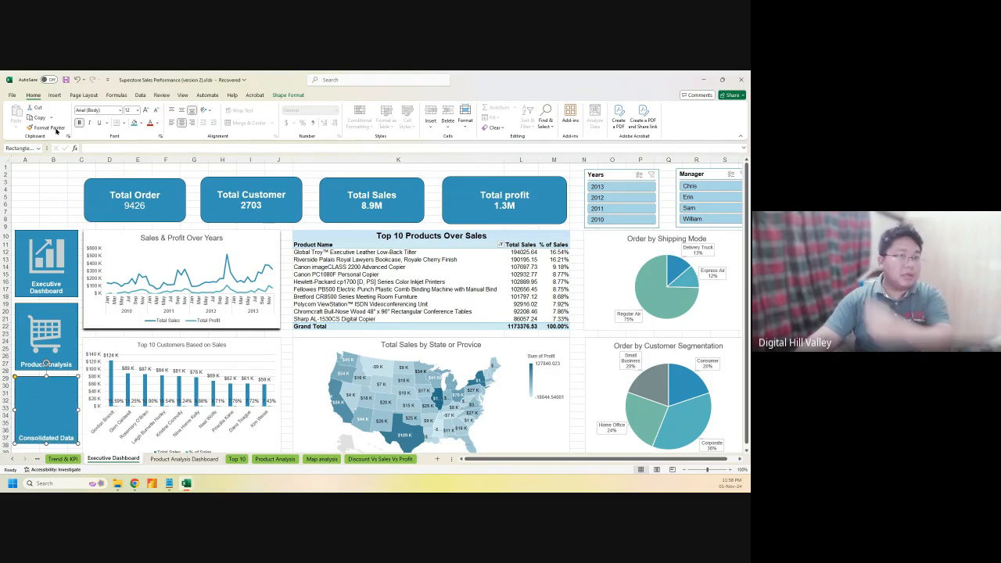
Insert database icon.svg from the Images folder onto the sheet
{"action": "left_click", "coordinate": [54, 95]}
{"action": "left_click", "coordinate": [102, 123]}
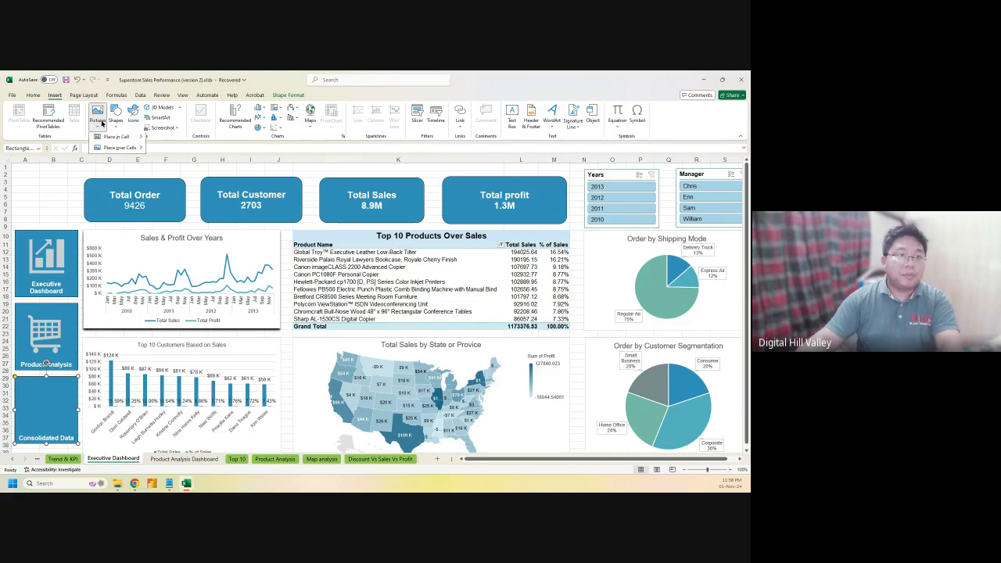
{"action": "mouse_move", "coordinate": [109, 149]}
{"action": "left_click", "coordinate": [172, 161]}
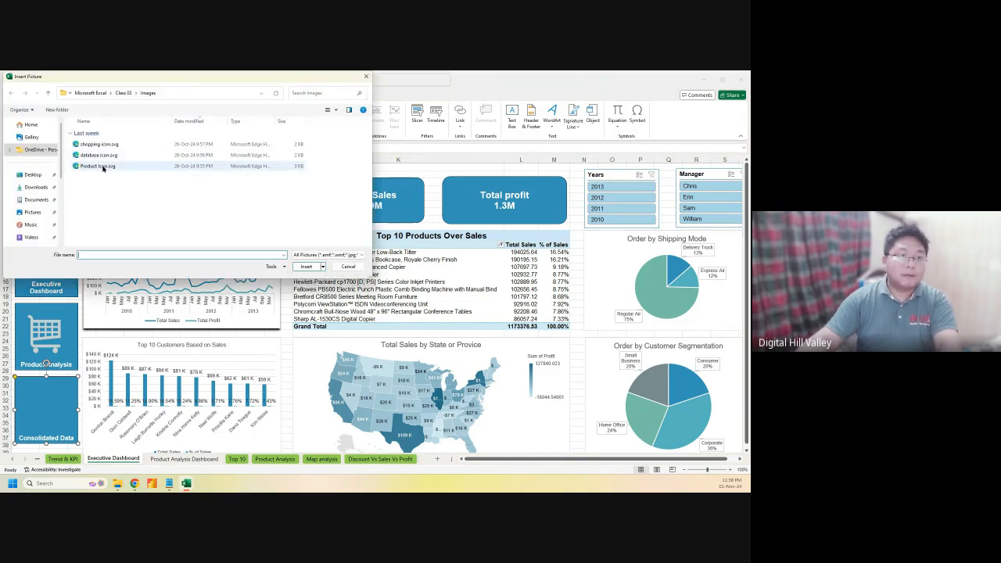
{"action": "left_click", "coordinate": [99, 156]}
{"action": "left_click", "coordinate": [307, 266]}
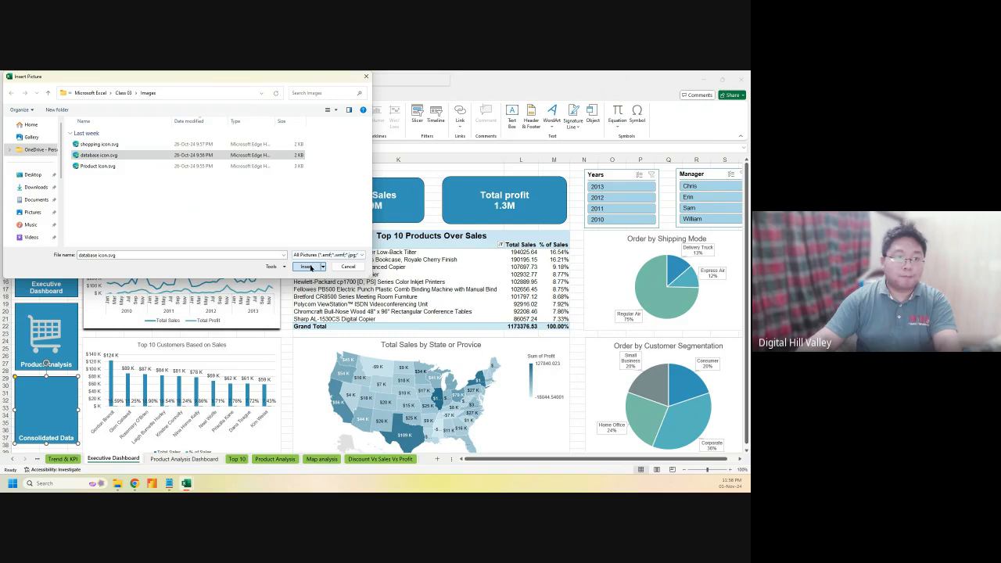
Resize and position the database icon inside the Consolidated Data tile
{"action": "left_click_drag", "start_coordinate": [55, 201], "coordinate": [34, 389]}
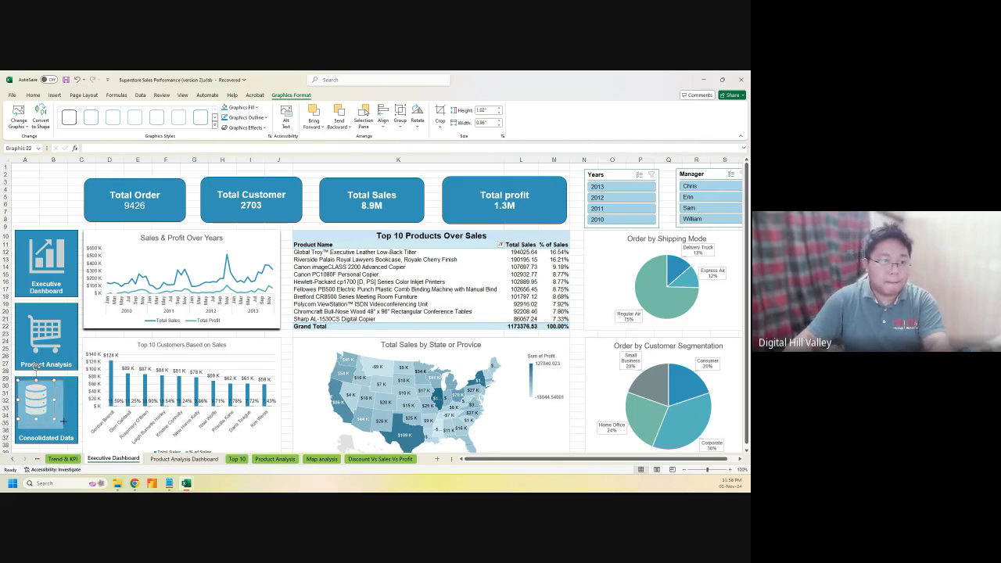
{"action": "left_click_drag", "start_coordinate": [65, 423], "coordinate": [70, 432]}
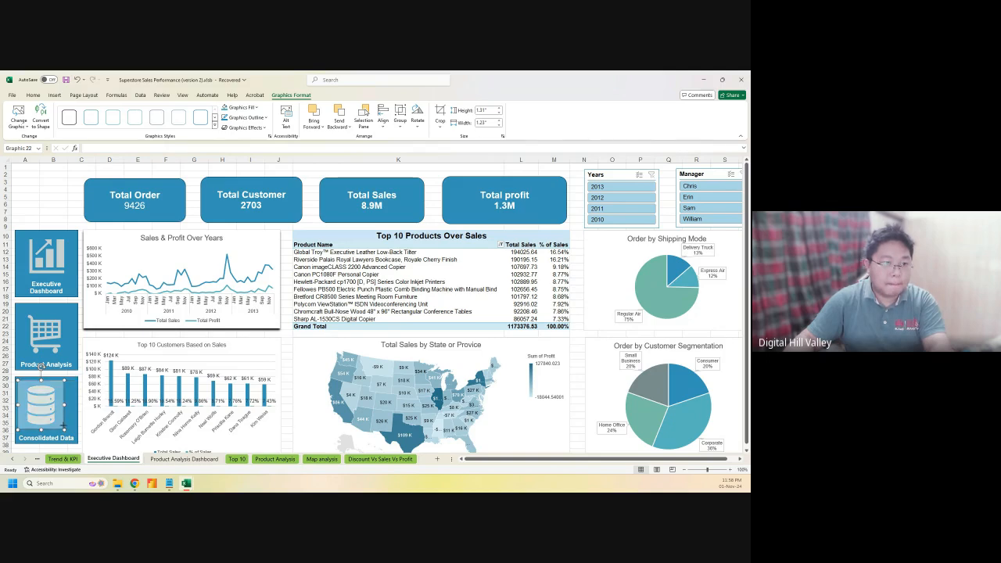
{"action": "left_click_drag", "start_coordinate": [64, 425], "coordinate": [46, 412]}
{"action": "key", "text": "ctrl+z"}
{"action": "left_click", "coordinate": [35, 406]}
{"action": "key", "text": "ctrl+z"}
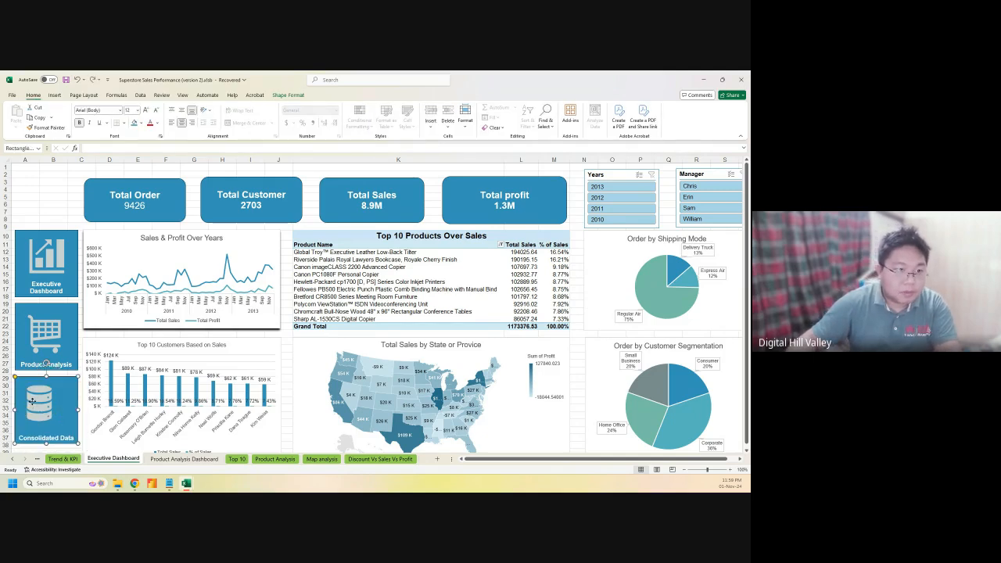
{"action": "left_click", "coordinate": [39, 397]}
{"action": "left_click_drag", "start_coordinate": [35, 395], "coordinate": [43, 400]}
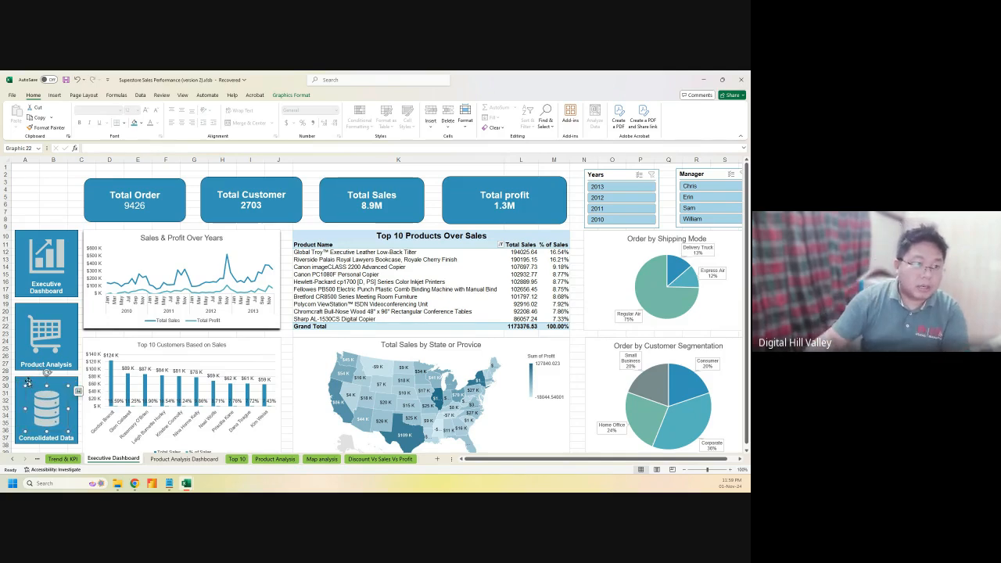
Group the database icon with the Consolidated Data tile into one button
{"action": "left_click", "coordinate": [22, 383], "text": "ctrl"}
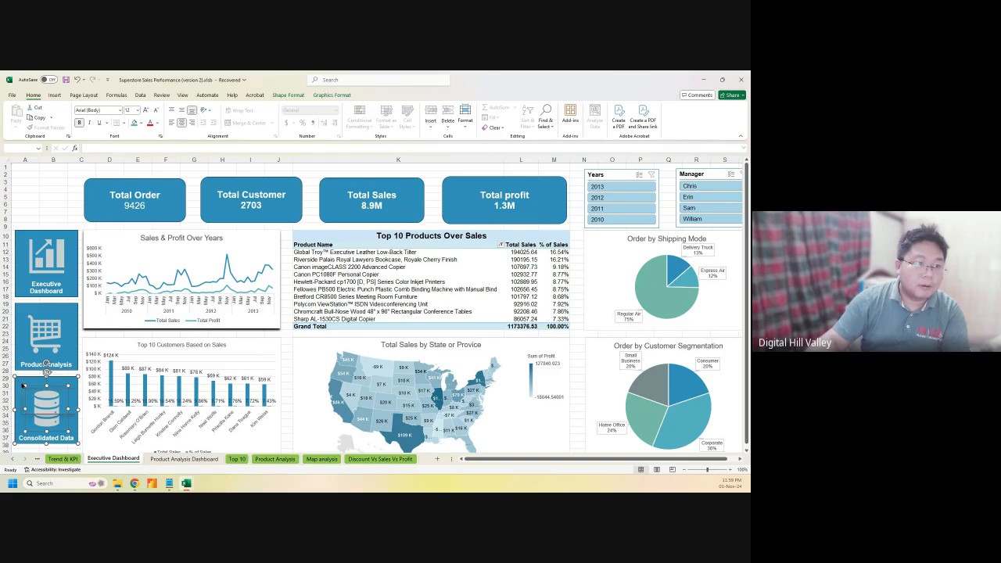
{"action": "right_click", "coordinate": [22, 382]}
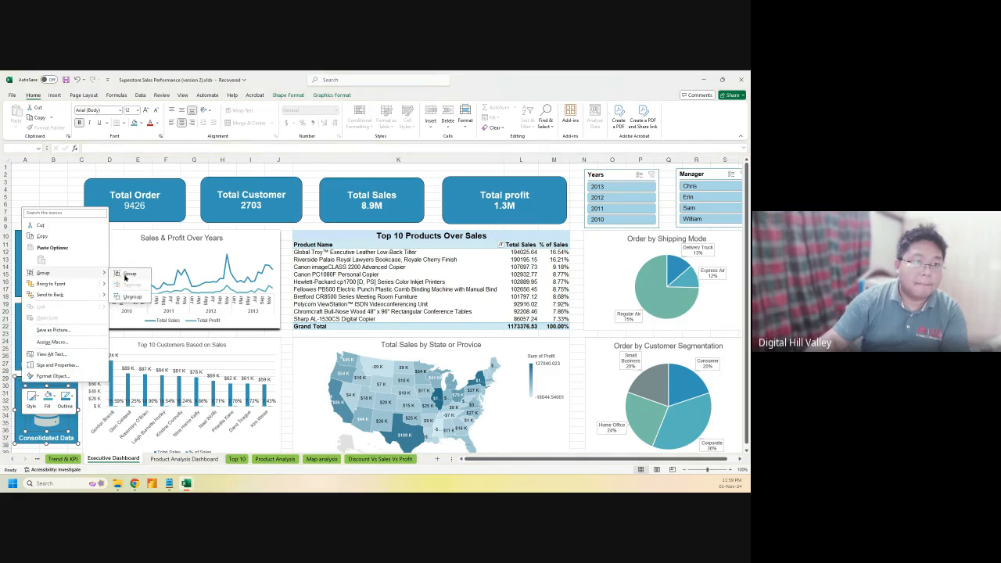
{"action": "left_click", "coordinate": [123, 275]}
{"action": "left_click", "coordinate": [52, 210]}
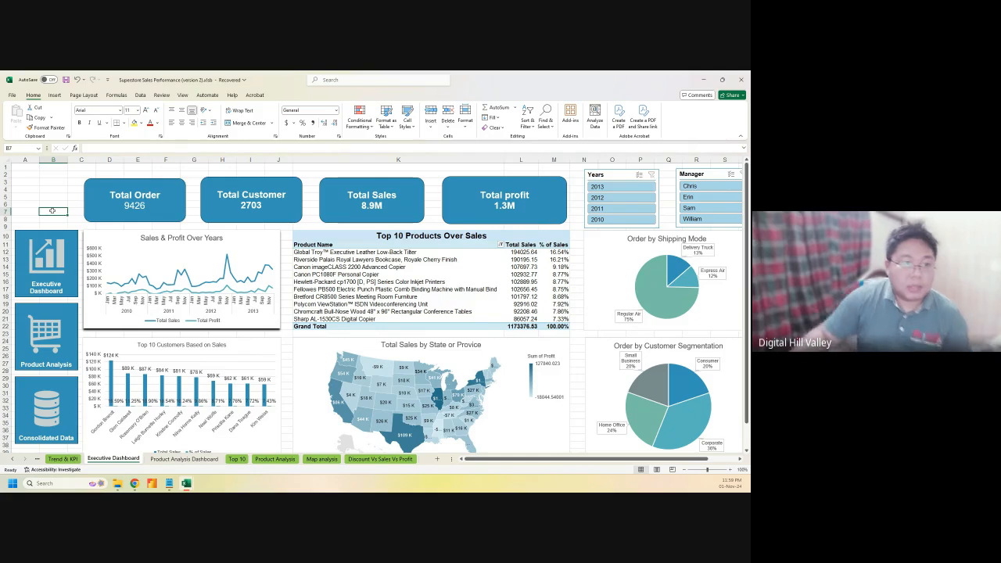
Hyperlink the Executive Dashboard button to cell A1 of the 'Executive Dashboard' sheet
{"action": "left_click", "coordinate": [58, 237]}
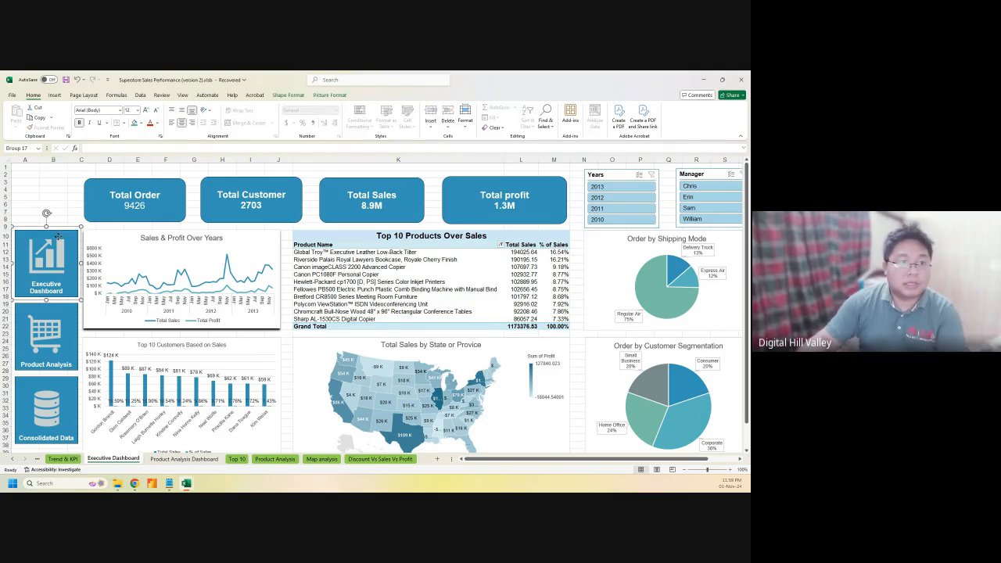
{"action": "right_click", "coordinate": [58, 237]}
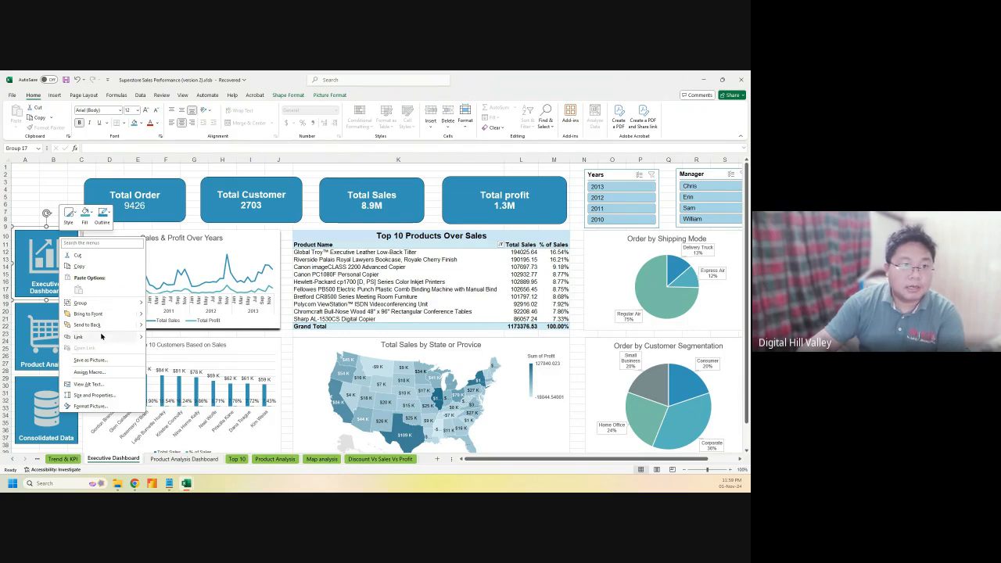
{"action": "left_click", "coordinate": [135, 338]}
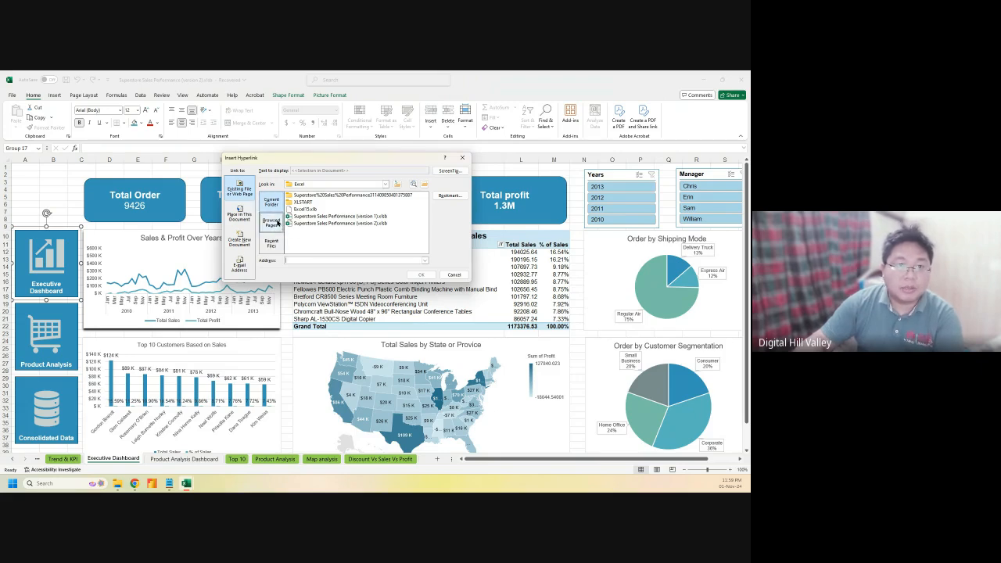
{"action": "left_click", "coordinate": [271, 226]}
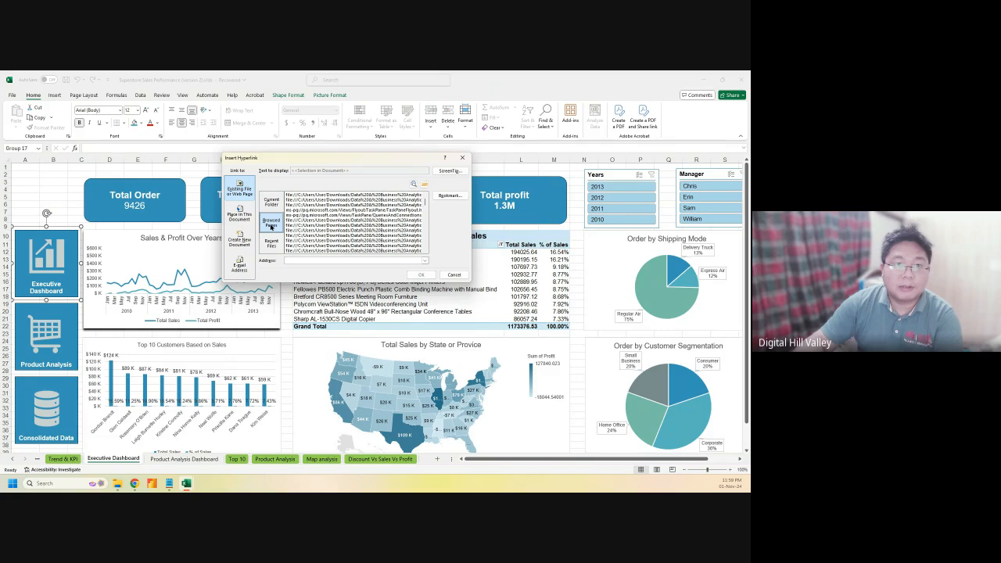
{"action": "left_click", "coordinate": [274, 243]}
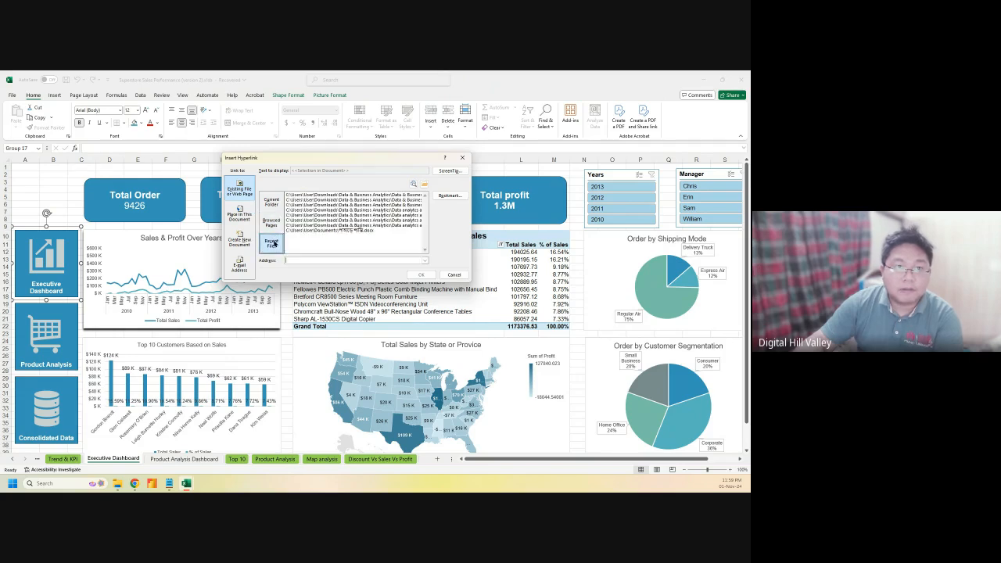
{"action": "left_click", "coordinate": [273, 206]}
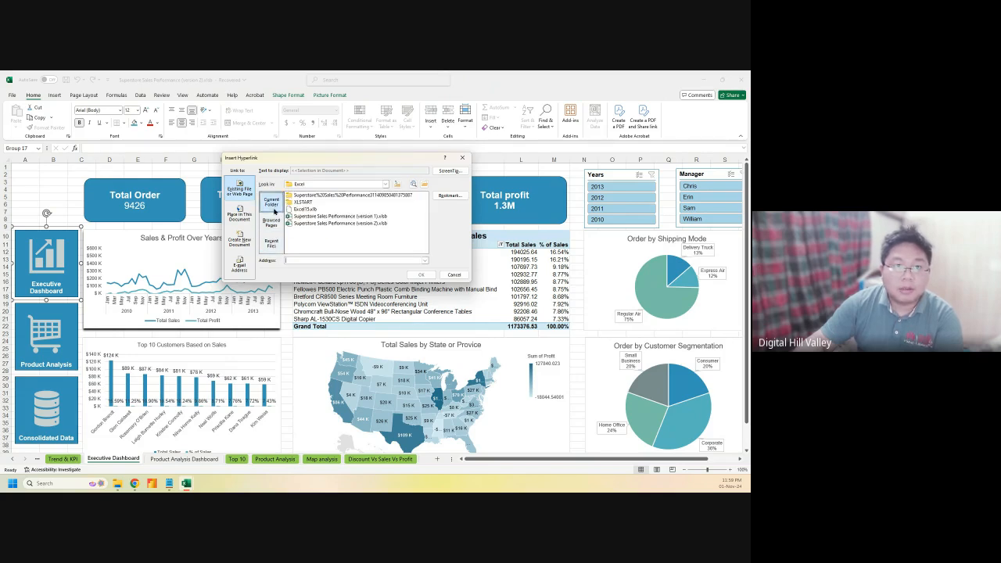
{"action": "left_click", "coordinate": [271, 222]}
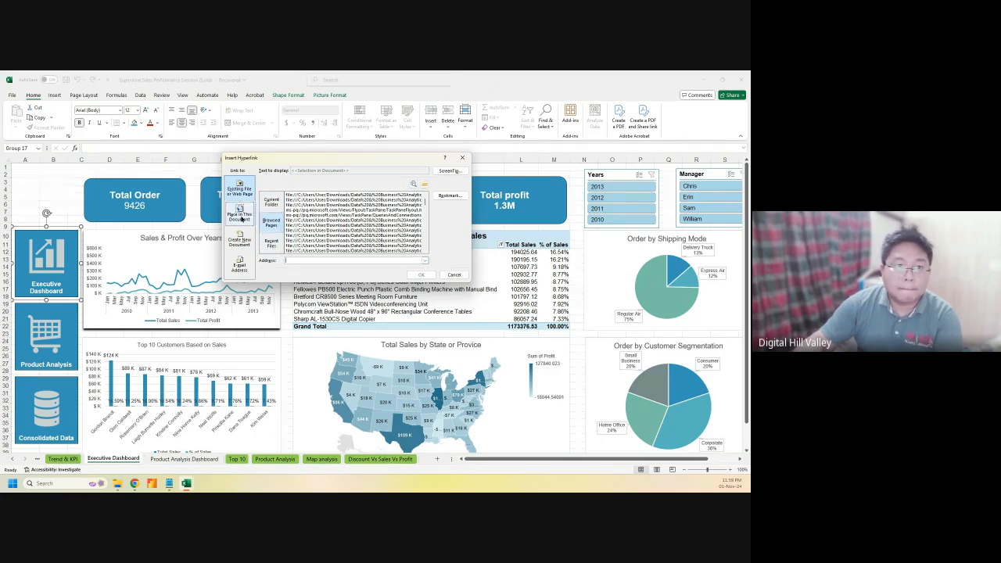
{"action": "left_click", "coordinate": [240, 214]}
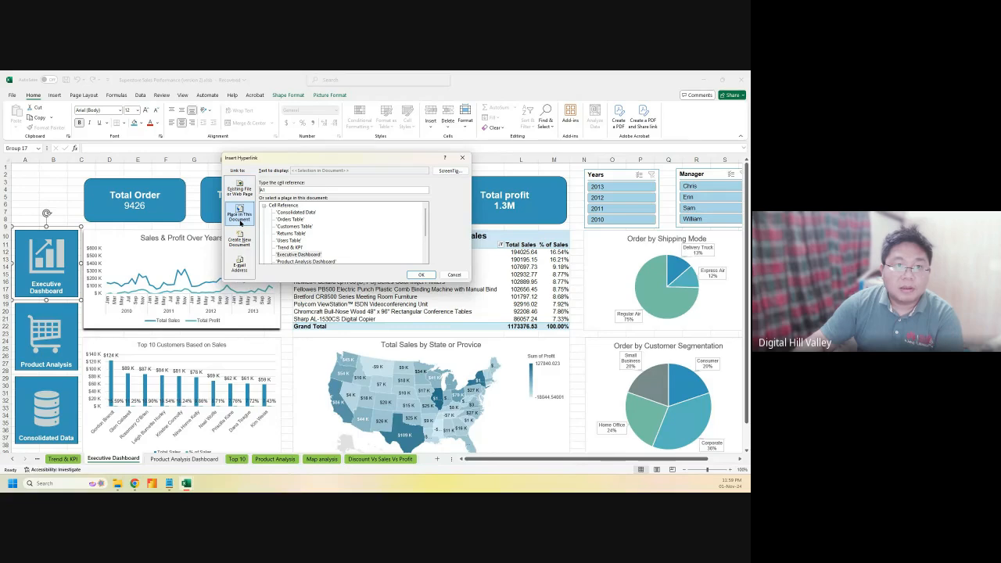
{"action": "scroll", "coordinate": [327, 248], "scroll_direction": "down", "scroll_amount": 2}
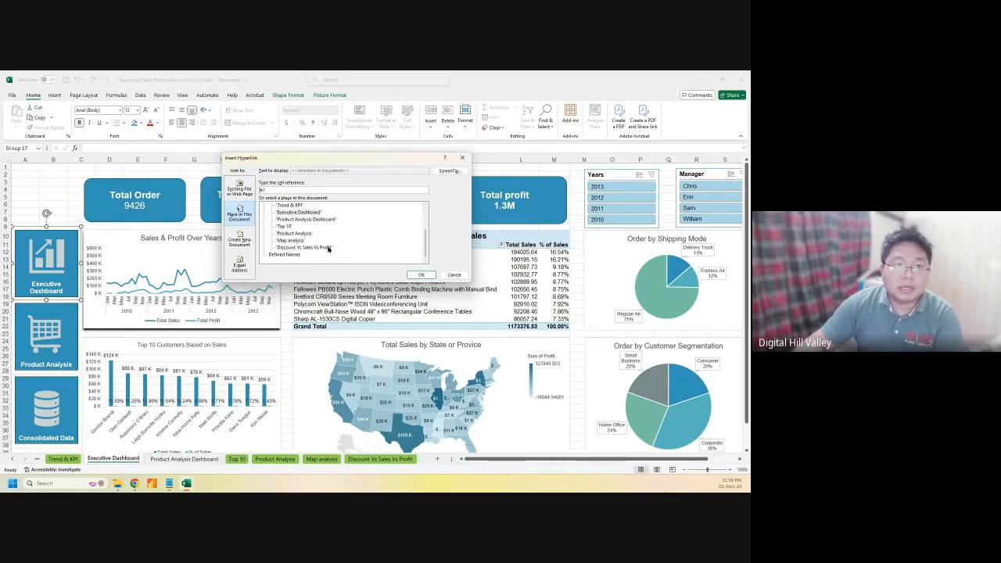
{"action": "scroll", "coordinate": [328, 249], "scroll_direction": "up", "scroll_amount": 3}
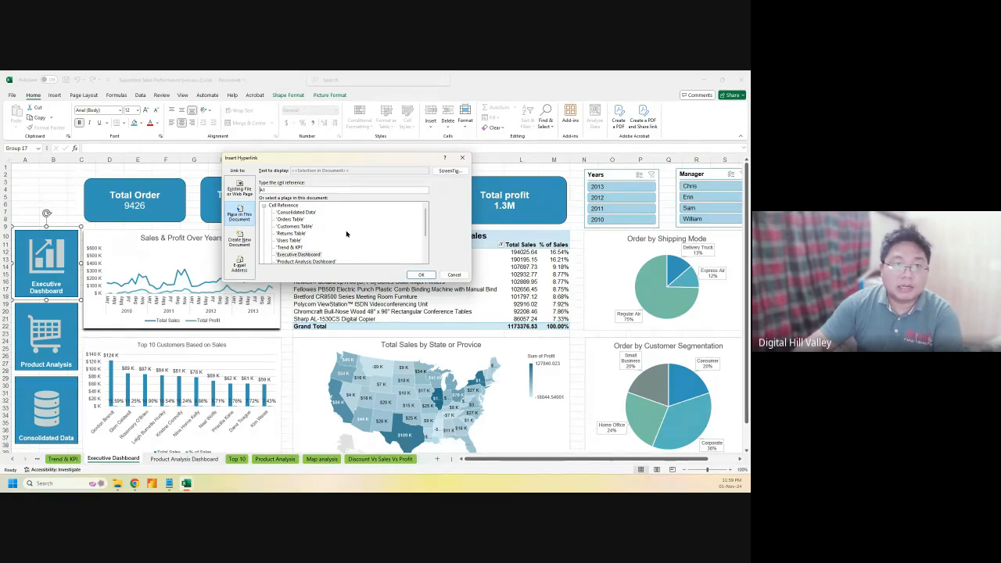
{"action": "left_click", "coordinate": [303, 256]}
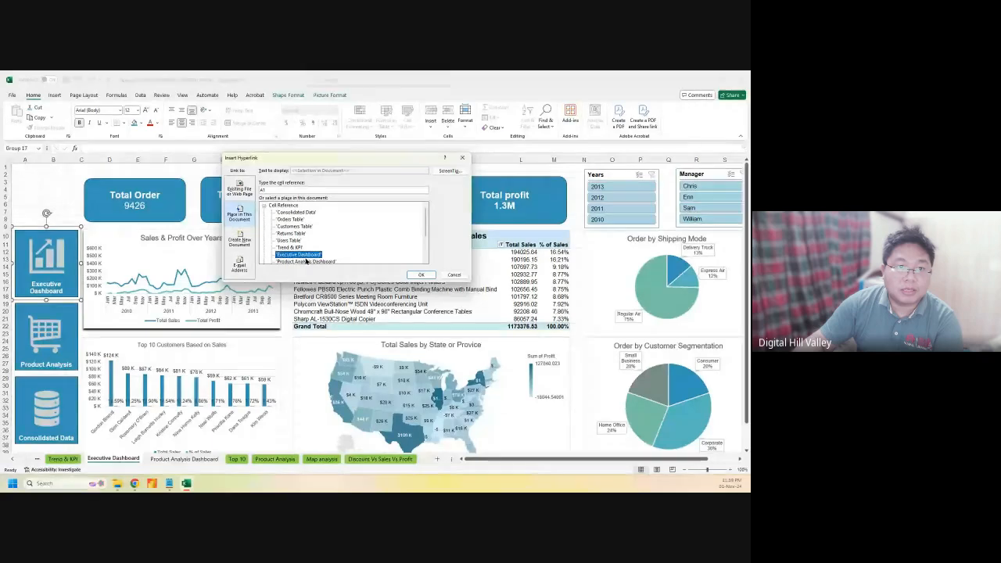
{"action": "left_click", "coordinate": [420, 275]}
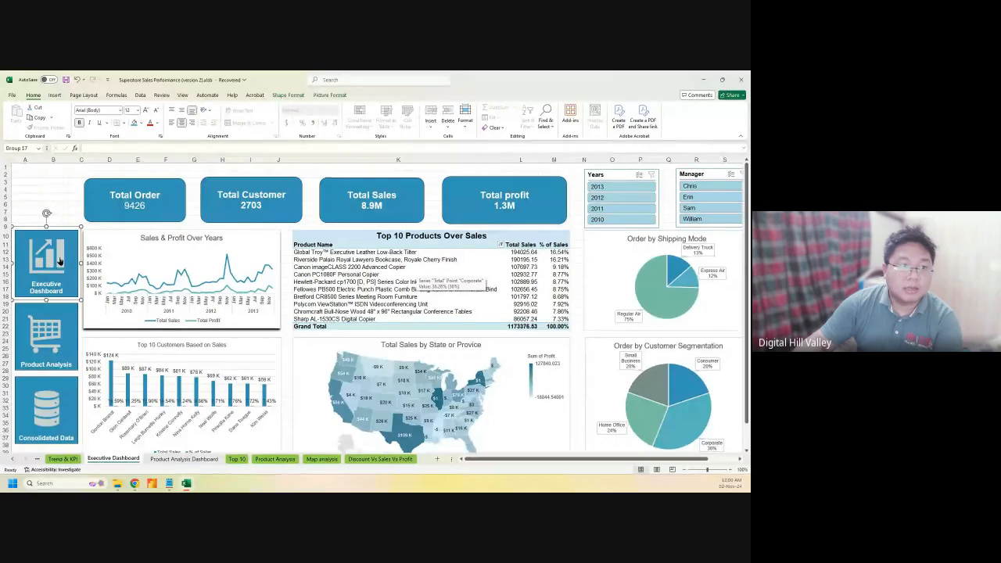
{"action": "left_click", "coordinate": [23, 310]}
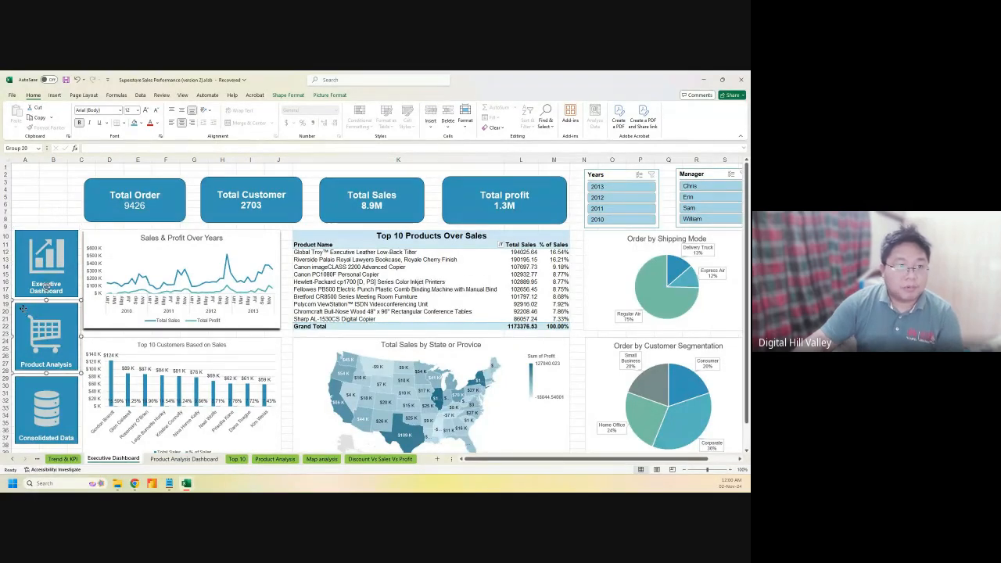
{"action": "right_click", "coordinate": [23, 309]}
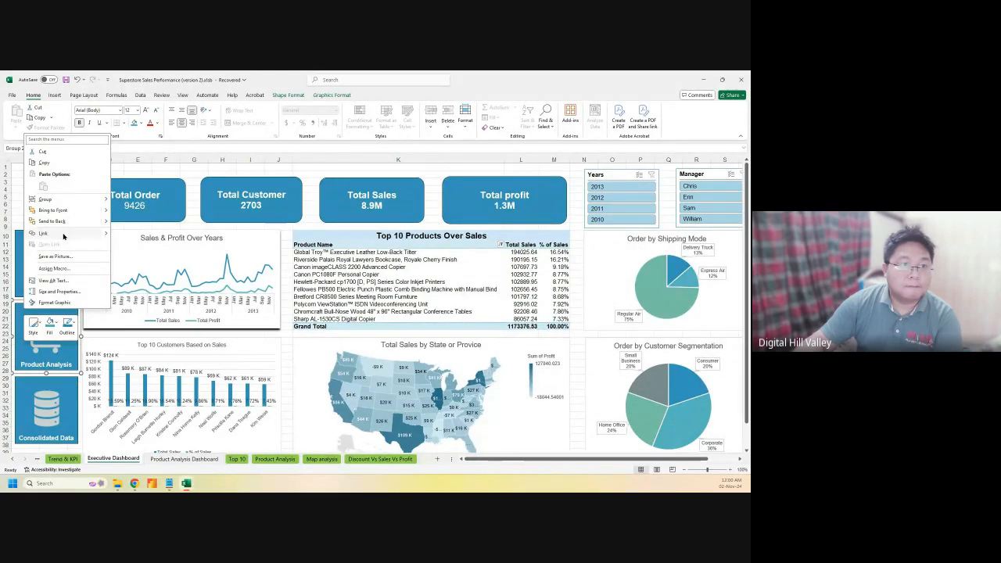
{"action": "left_click", "coordinate": [21, 233]}
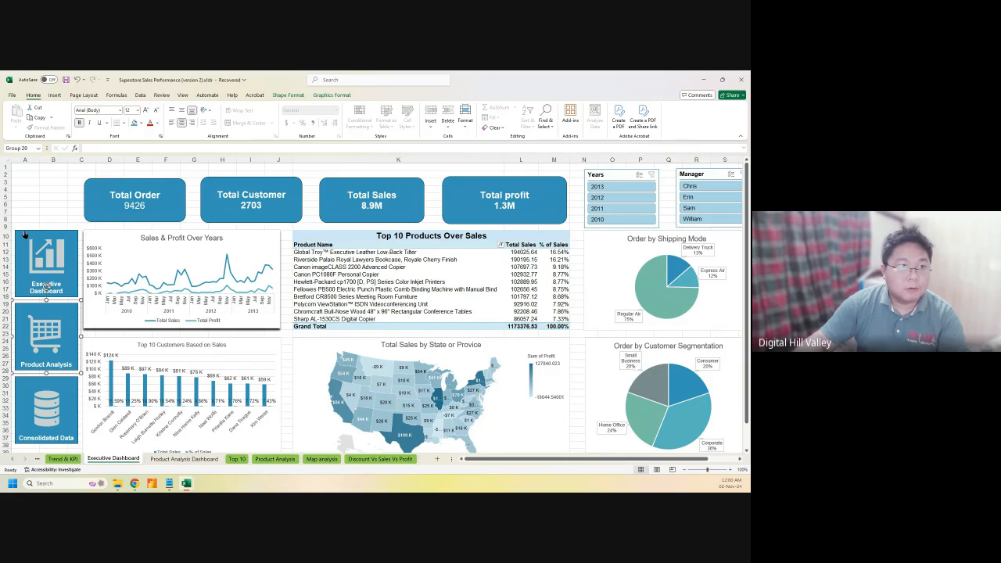
{"action": "key", "text": "Escape"}
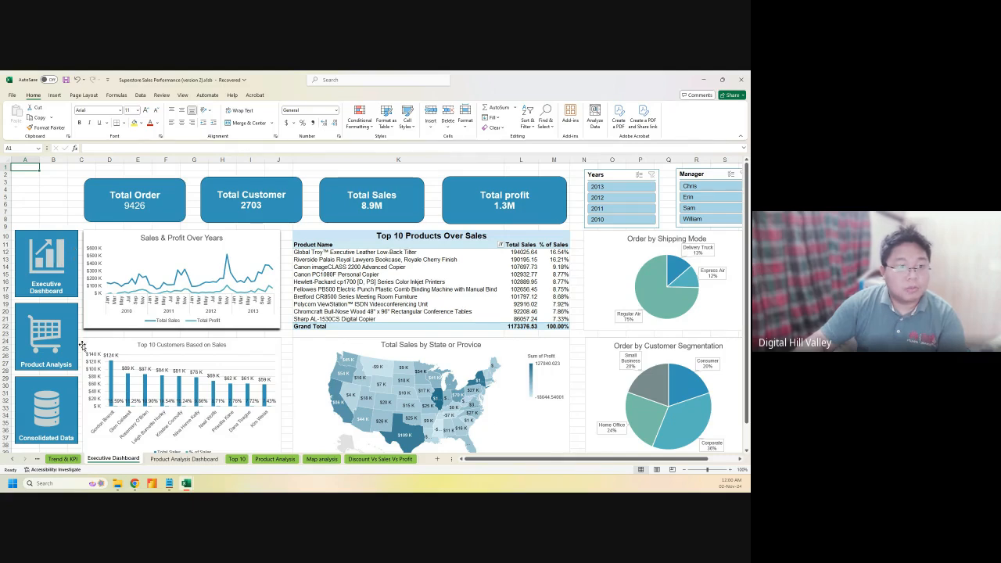
{"action": "left_click", "coordinate": [39, 278]}
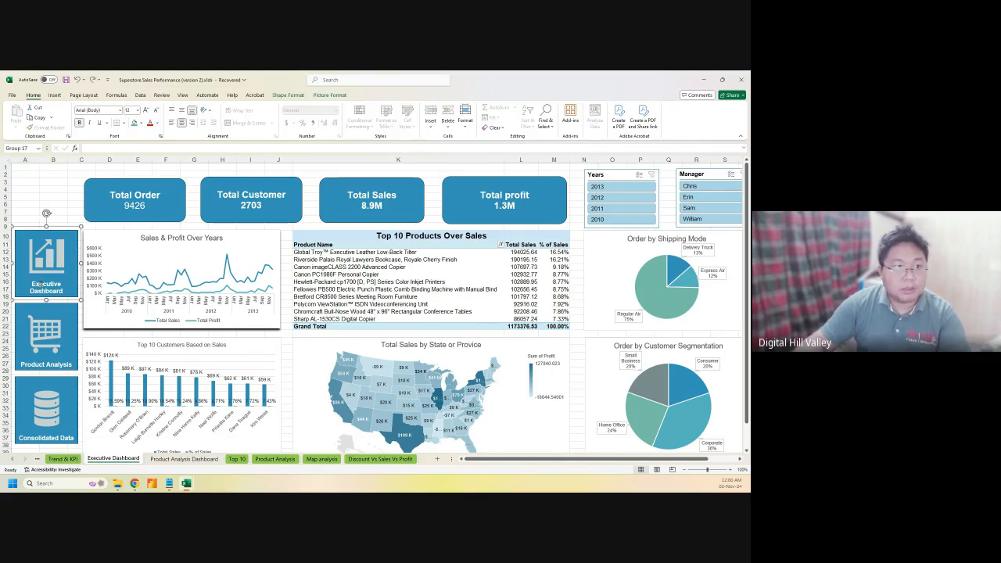
{"action": "left_click", "coordinate": [39, 246]}
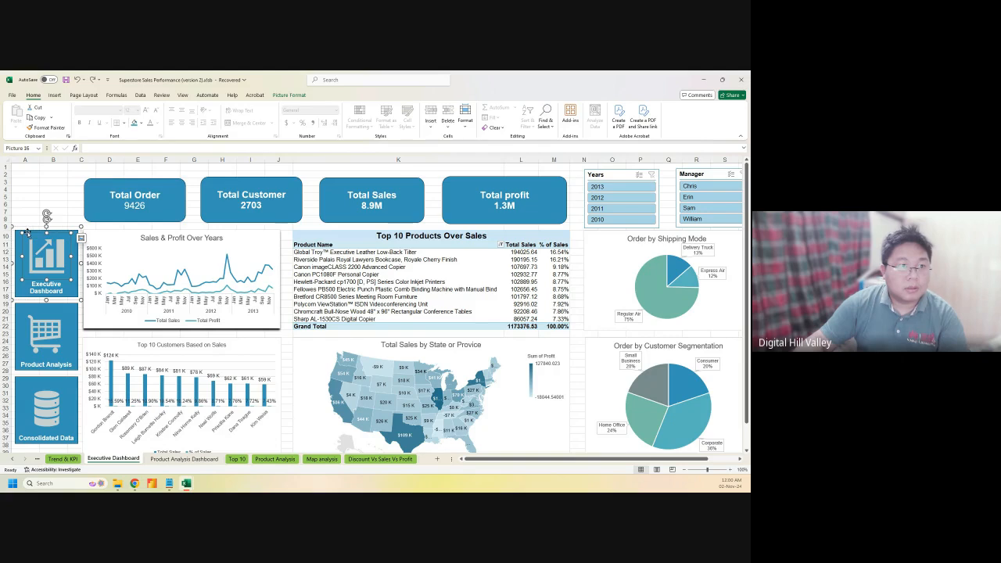
Try ungrouping the Executive Dashboard button's icon and rectangle, then clear the selection
{"action": "left_click", "coordinate": [16, 231]}
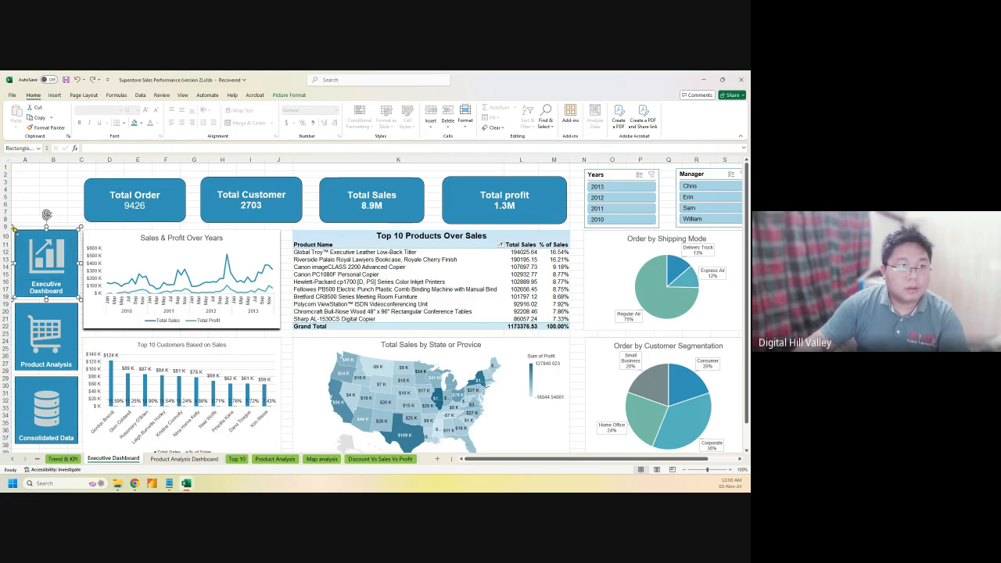
{"action": "right_click", "coordinate": [32, 242]}
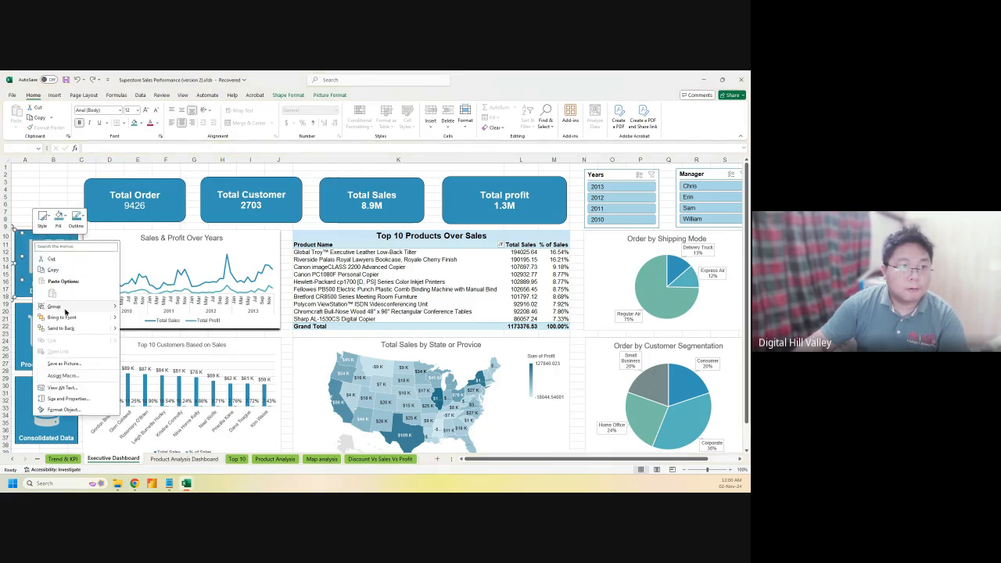
{"action": "mouse_move", "coordinate": [79, 308]}
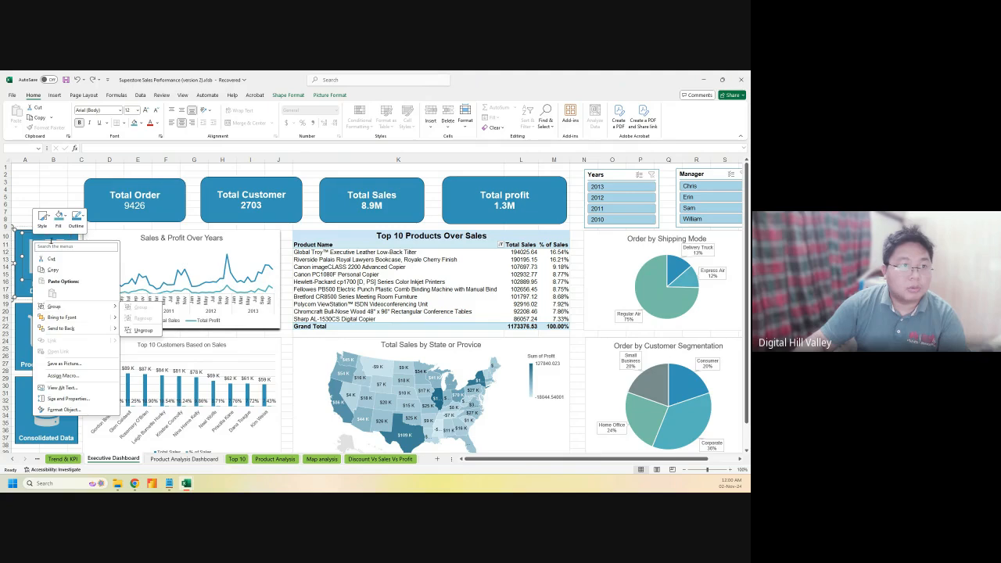
{"action": "left_click", "coordinate": [143, 330]}
{"action": "left_click", "coordinate": [25, 190]}
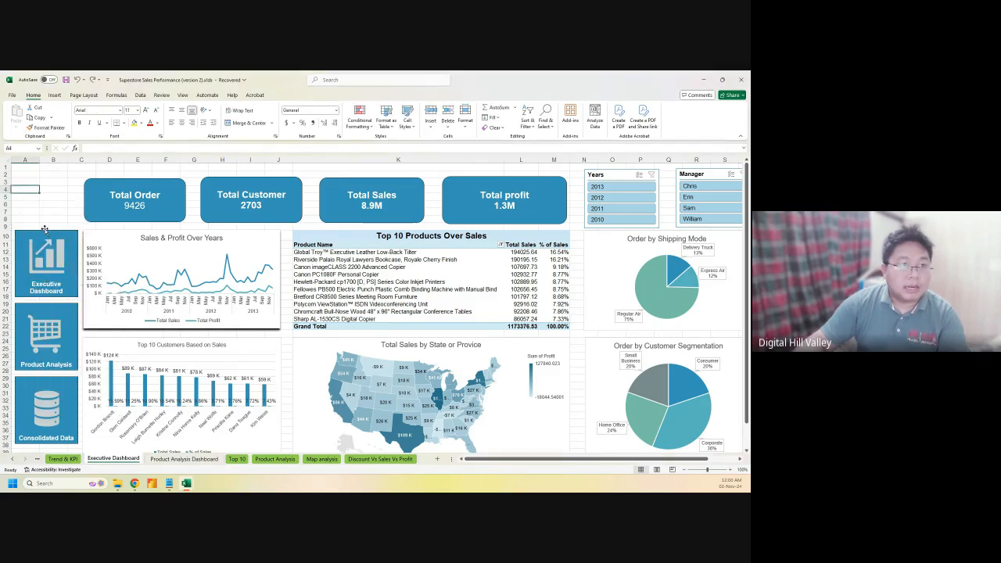
Copy the Executive Dashboard, Product Analysis and Consolidated Data buttons, then open the Product Analysis Dashboard sheet
{"action": "left_click", "coordinate": [46, 291]}
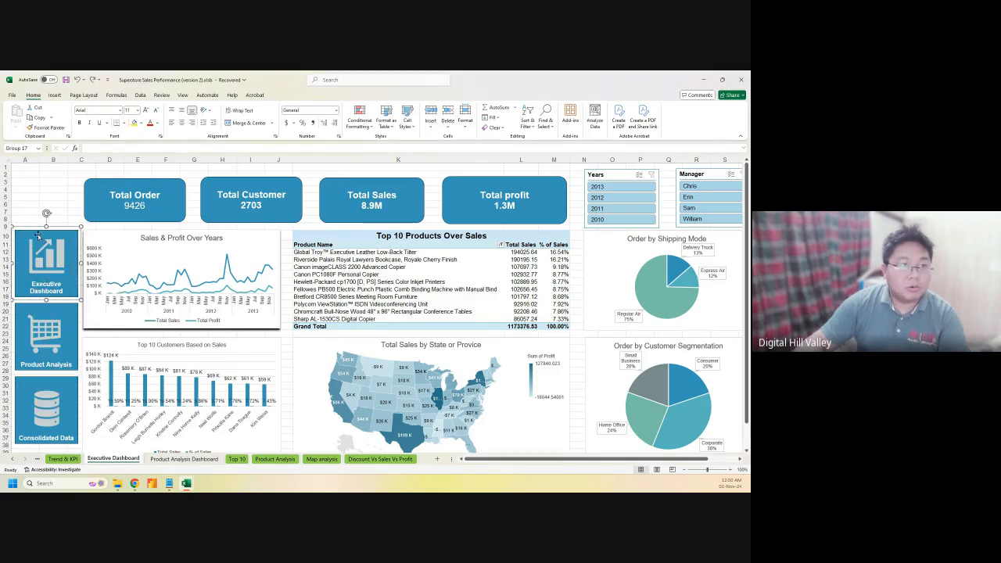
{"action": "left_click", "coordinate": [32, 318], "text": "ctrl"}
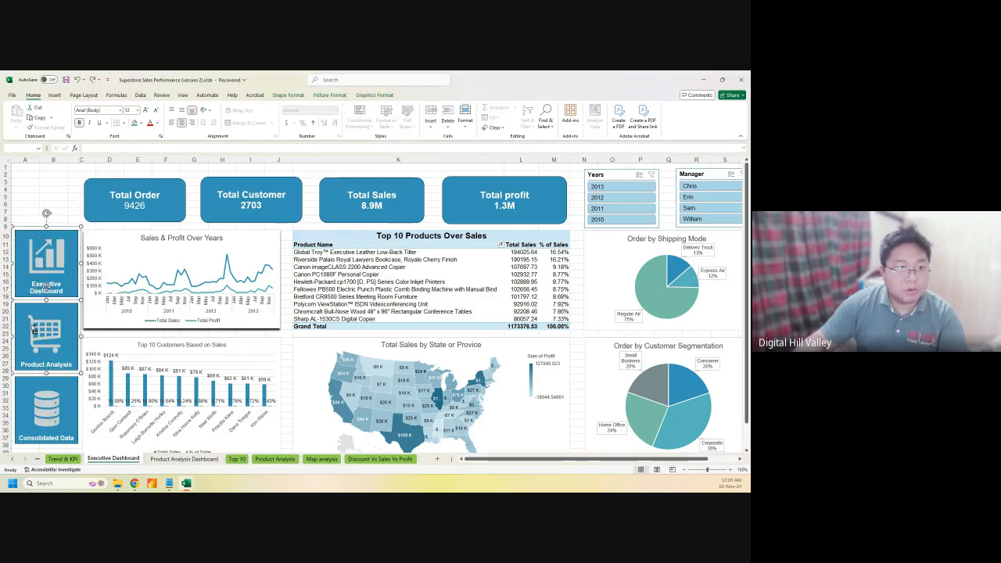
{"action": "left_click", "coordinate": [39, 379], "text": "ctrl"}
{"action": "key", "text": "ctrl+c"}
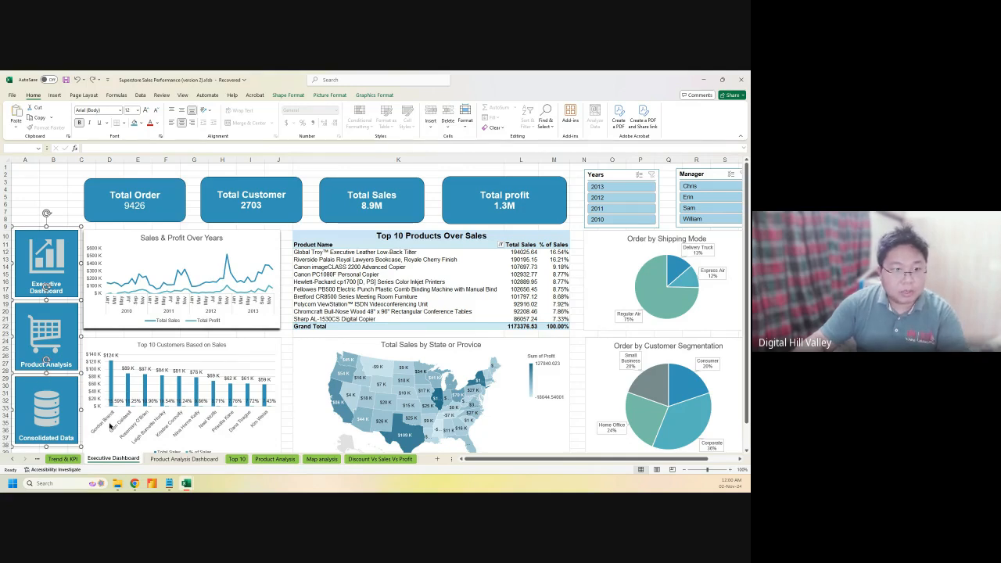
{"action": "left_click", "coordinate": [162, 461]}
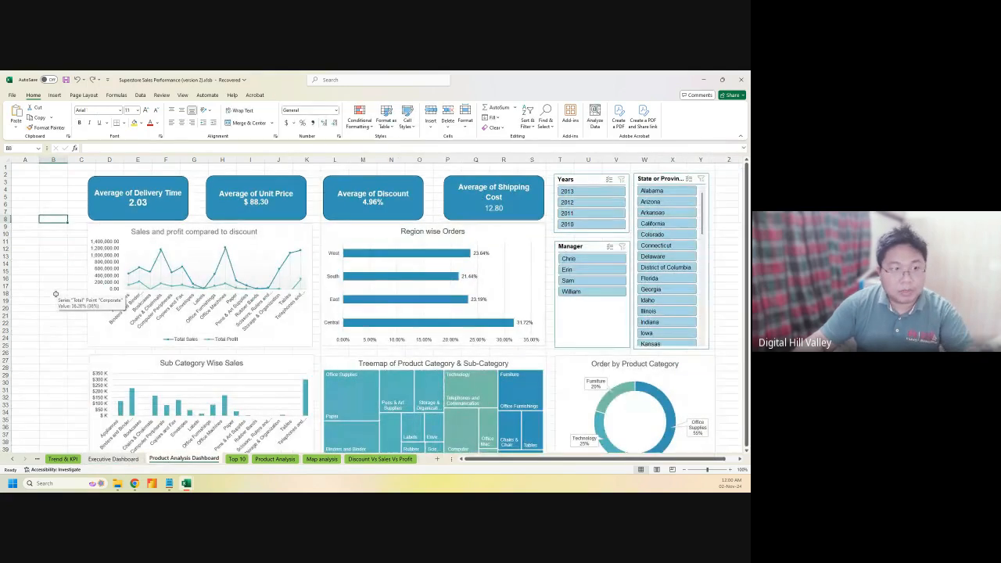
Paste the three navigation buttons into column A and shorten the two top charts from their top edges
{"action": "key", "text": "ctrl+v"}
{"action": "mouse_move", "coordinate": [51, 245]}
{"action": "left_mouse_down"}
{"action": "mouse_move", "coordinate": [28, 258]}
{"action": "mouse_move", "coordinate": [37, 241]}
{"action": "left_mouse_up"}
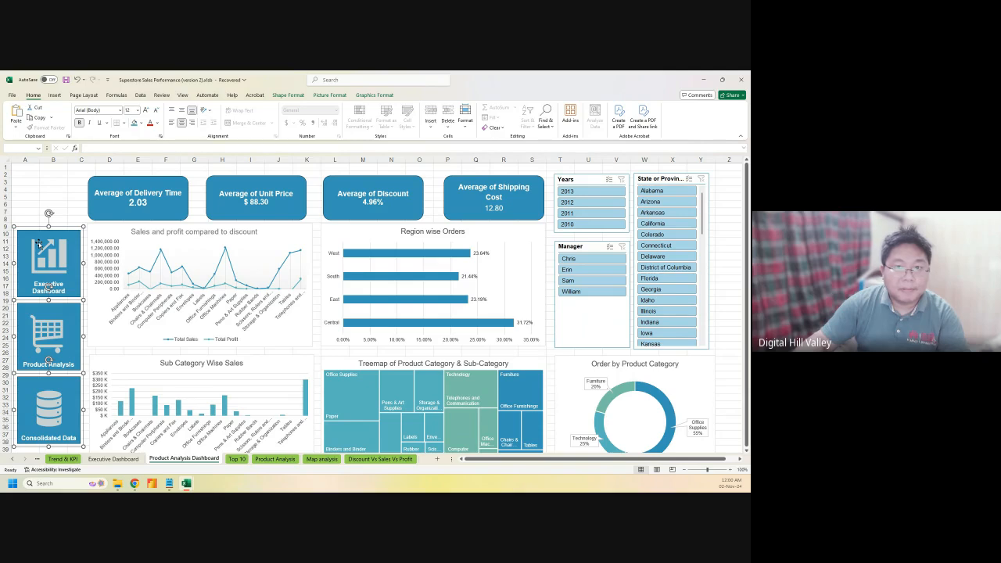
{"action": "left_click", "coordinate": [179, 226]}
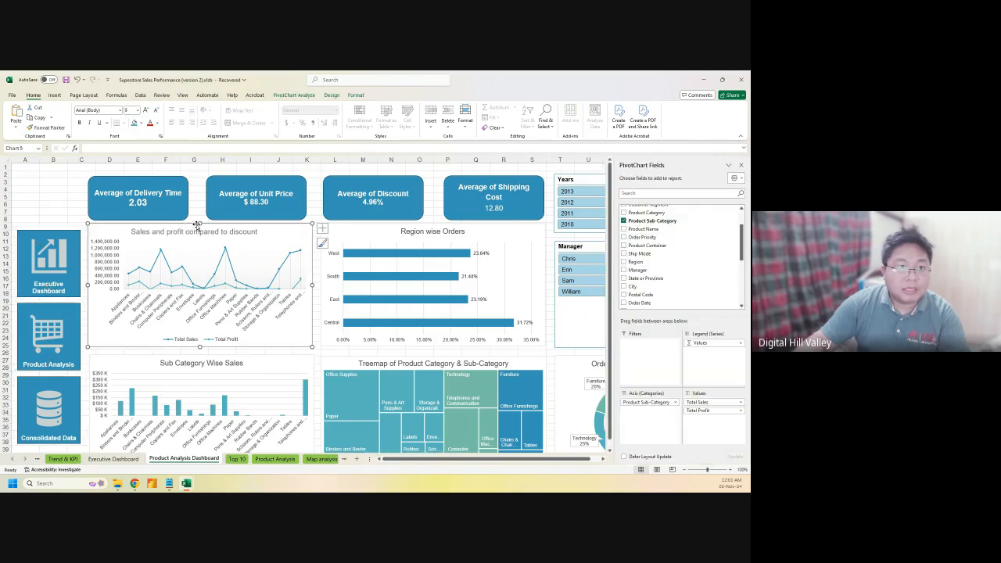
{"action": "left_click_drag", "start_coordinate": [200, 223], "coordinate": [200, 231]}
{"action": "left_click", "coordinate": [424, 227]}
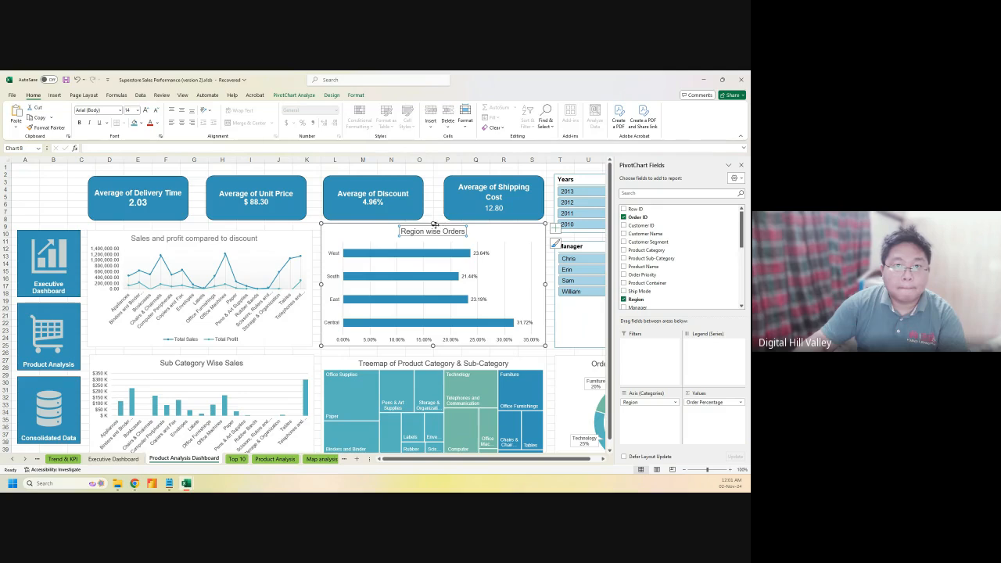
{"action": "left_click", "coordinate": [373, 236]}
{"action": "left_click_drag", "start_coordinate": [434, 225], "coordinate": [434, 232]}
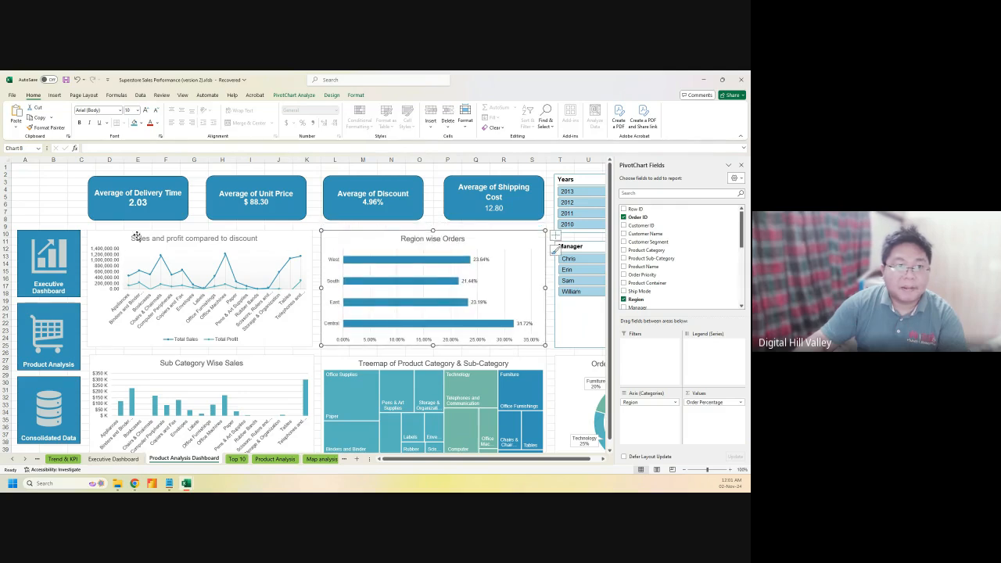
{"action": "left_click", "coordinate": [72, 213]}
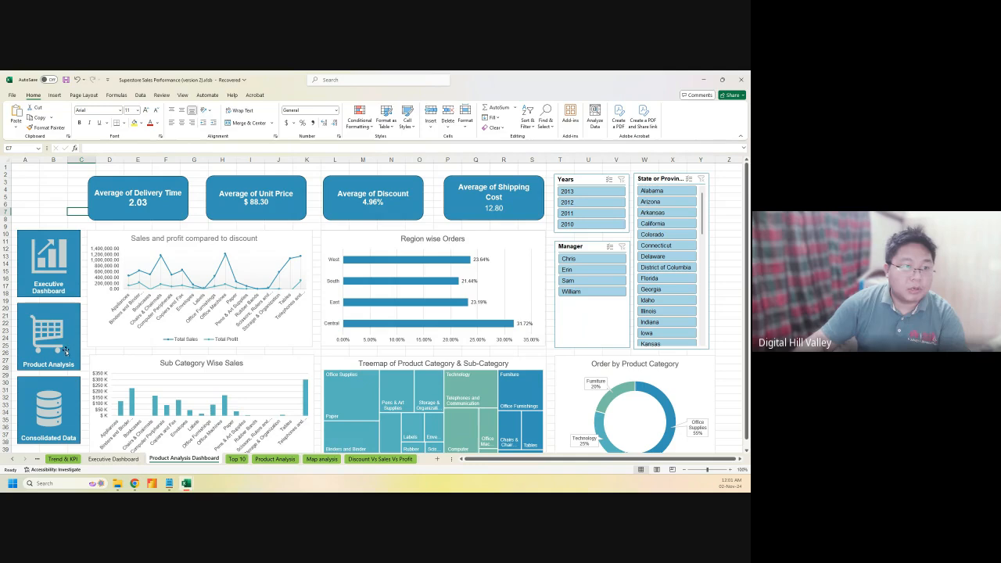
On the Executive Dashboard, link the Executive Dashboard button to the Executive Dashboard sheet
{"action": "left_click", "coordinate": [128, 460]}
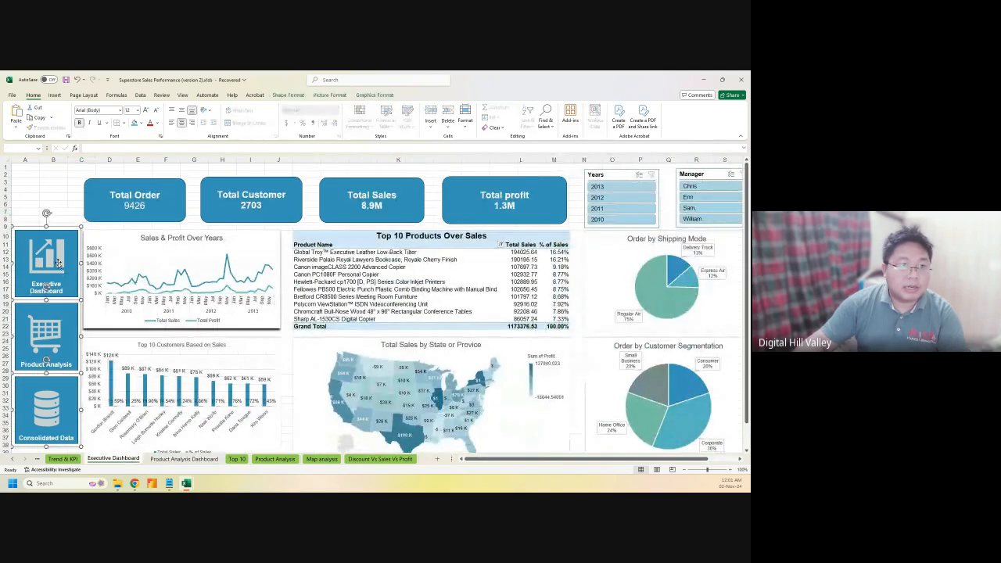
{"action": "left_click", "coordinate": [39, 258]}
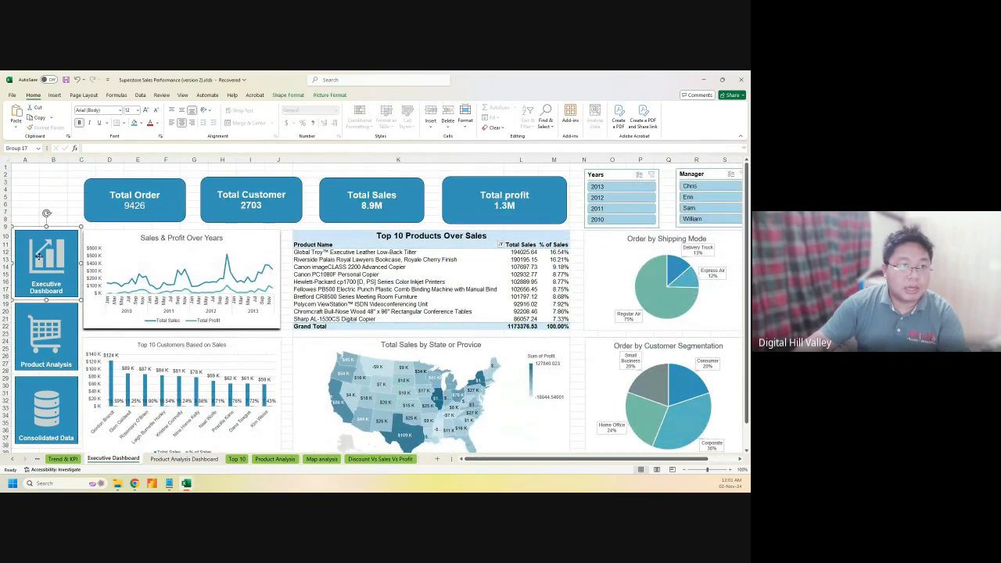
{"action": "right_click", "coordinate": [39, 258]}
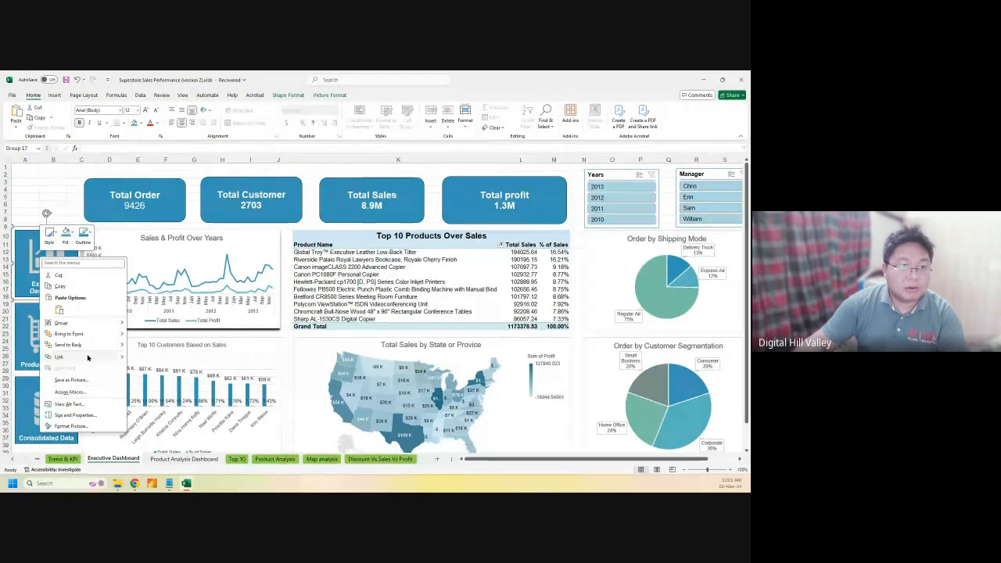
{"action": "key", "text": "Escape"}
{"action": "key", "text": "ctrl+k"}
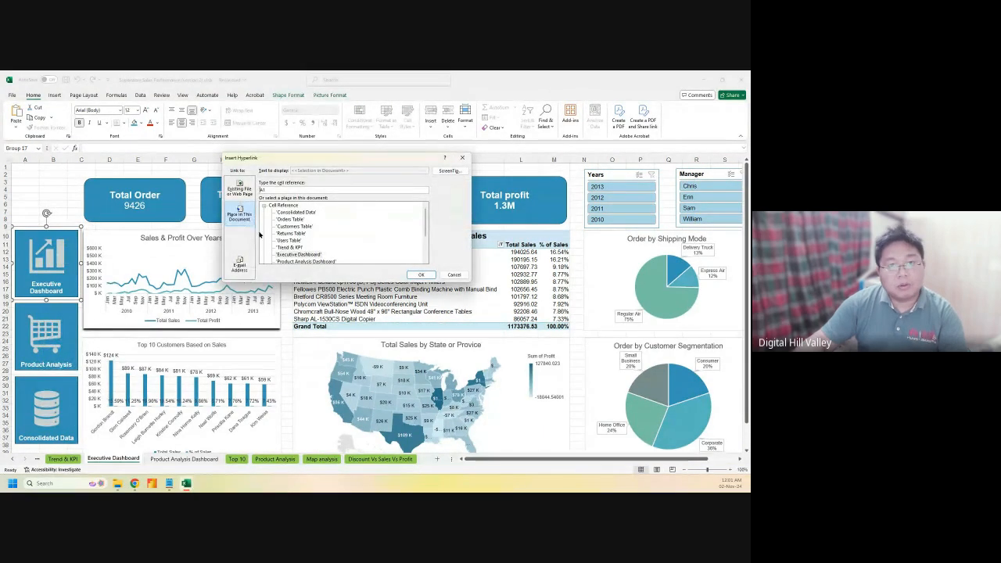
{"action": "left_click", "coordinate": [297, 254]}
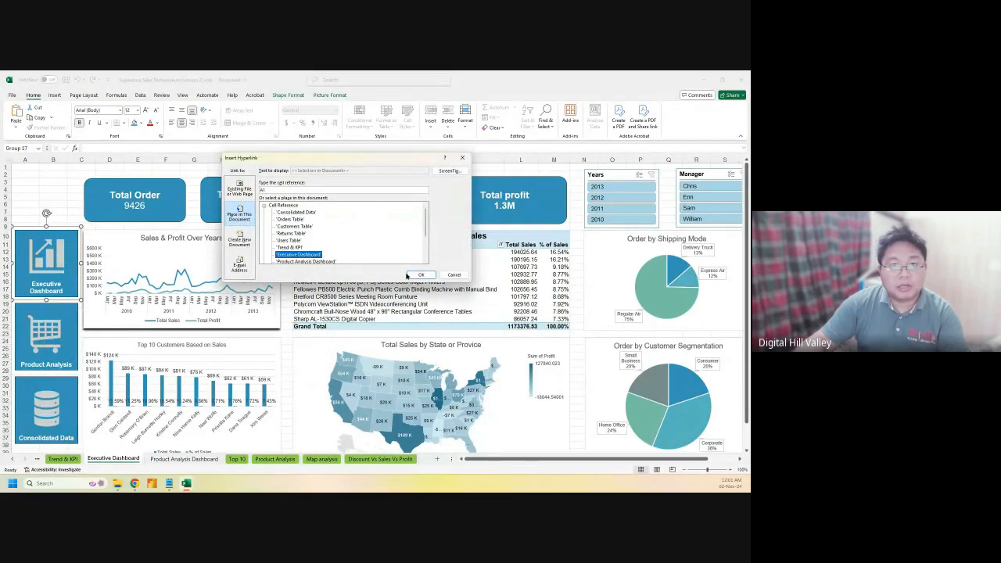
{"action": "left_click", "coordinate": [420, 274]}
Link the Product Analysis button to the Product Analysis Dashboard sheet
{"action": "left_click", "coordinate": [35, 313]}
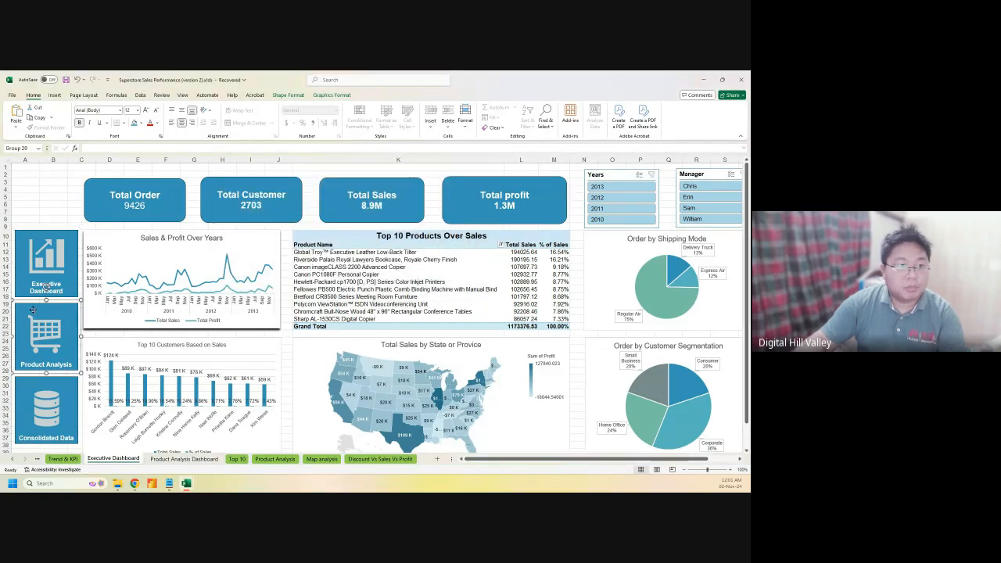
{"action": "right_click", "coordinate": [34, 313]}
{"action": "left_click", "coordinate": [64, 235]}
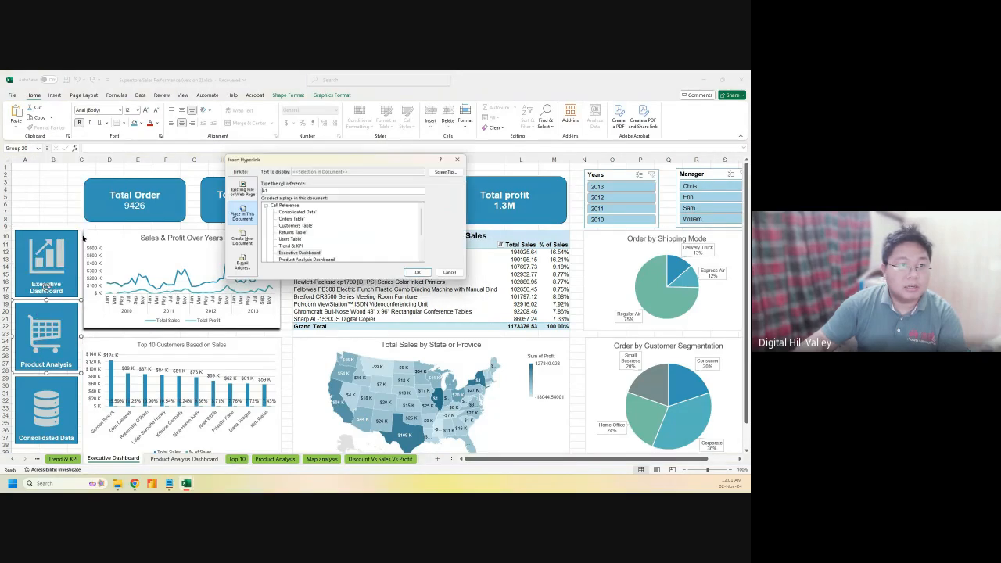
{"action": "scroll", "coordinate": [290, 249], "scroll_direction": "down", "scroll_amount": 2}
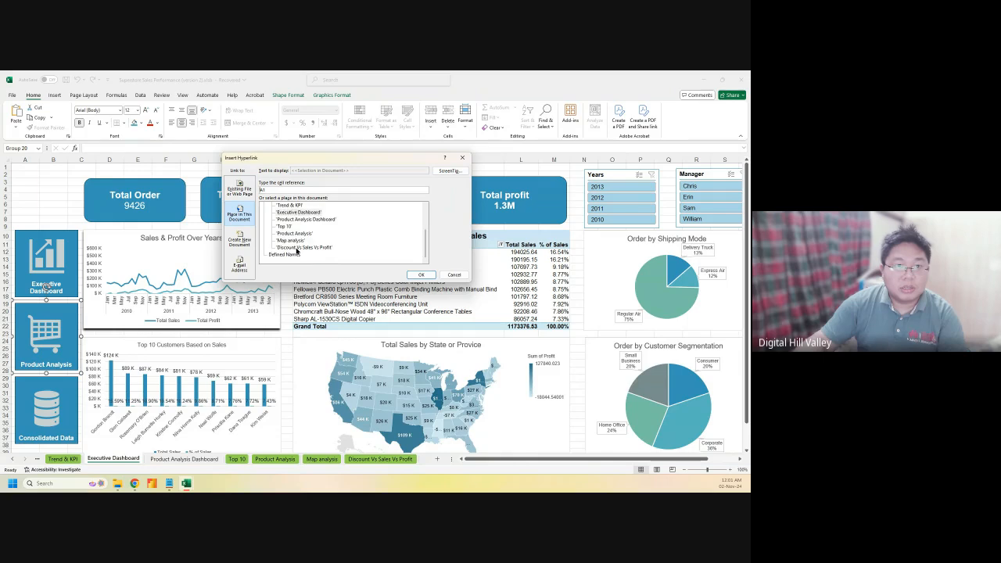
{"action": "left_click", "coordinate": [295, 233]}
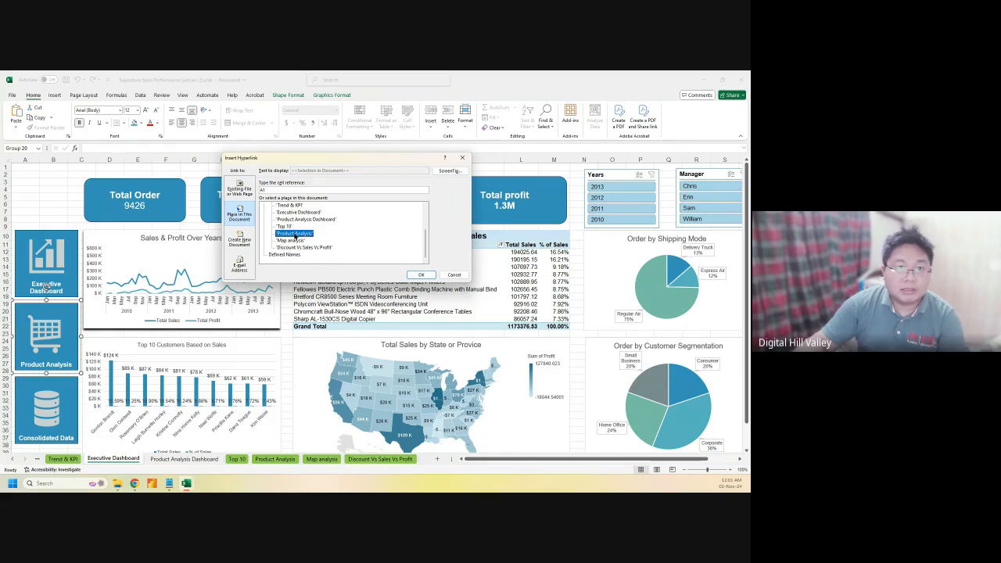
{"action": "left_click", "coordinate": [312, 219]}
{"action": "left_click", "coordinate": [419, 275]}
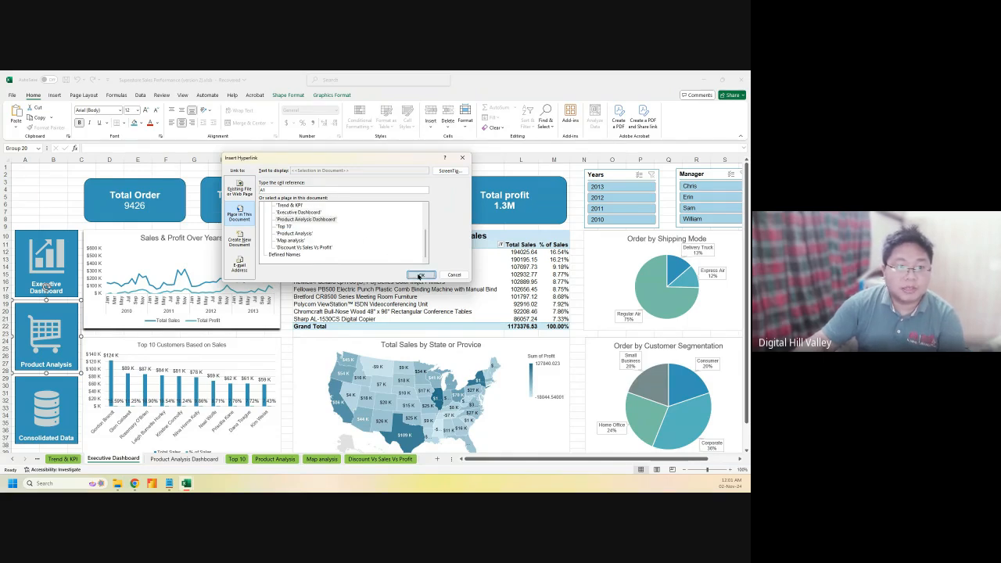
Link the Consolidated Data picture to the Consolidated Data sheet, then go to Product Analysis Dashboard
{"action": "left_click", "coordinate": [30, 391]}
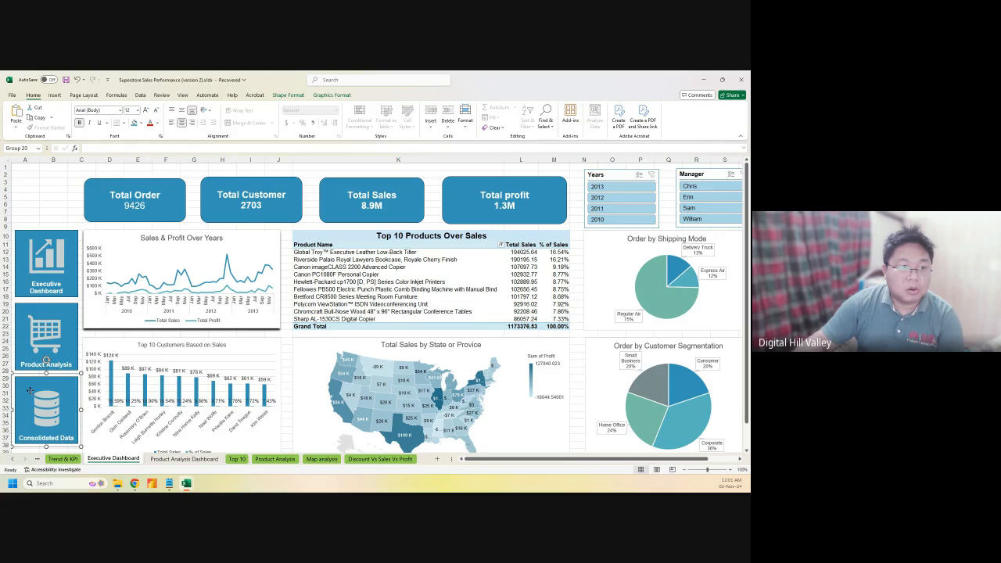
{"action": "right_click", "coordinate": [29, 391]}
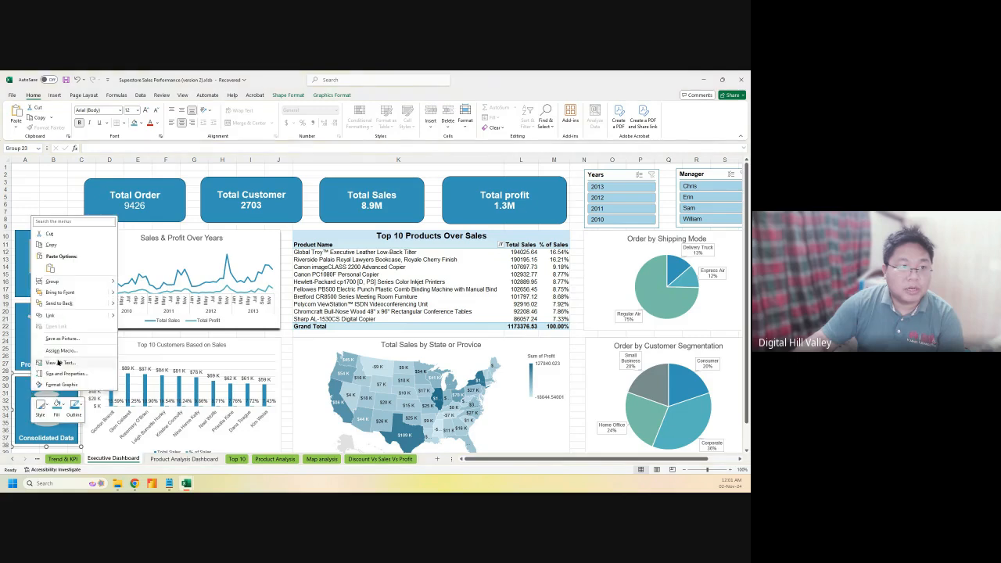
{"action": "left_click", "coordinate": [52, 315]}
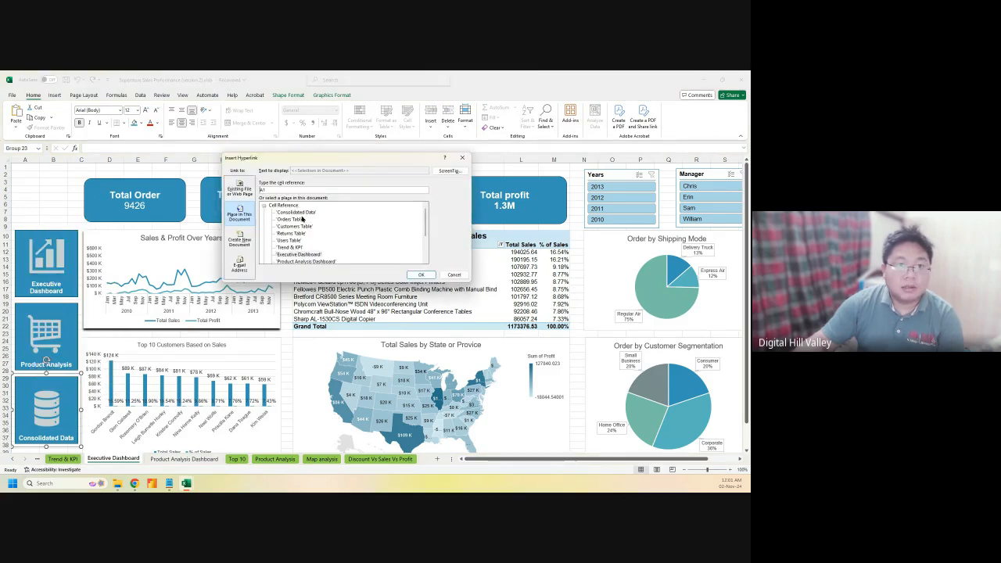
{"action": "left_click", "coordinate": [297, 212]}
{"action": "left_click", "coordinate": [421, 275]}
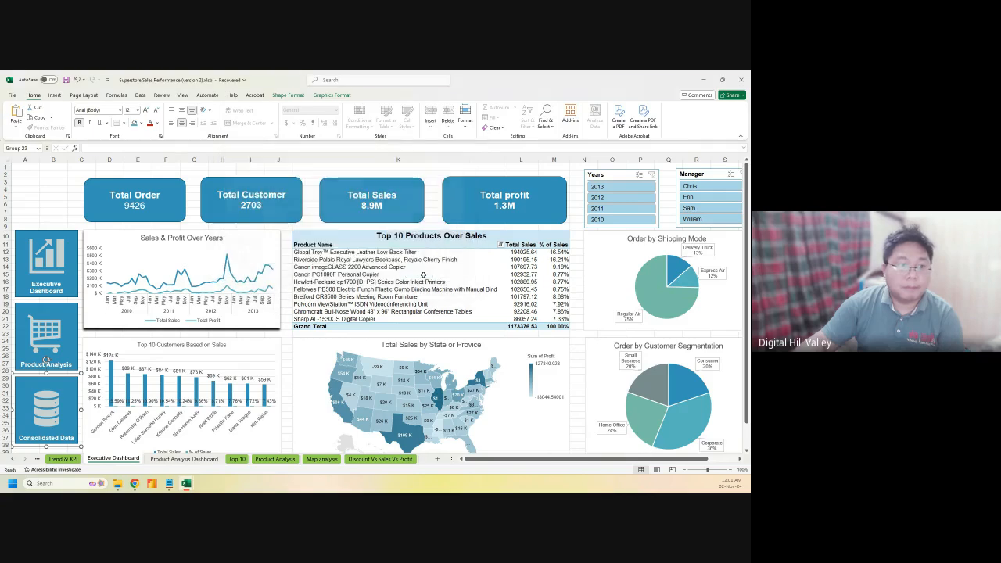
{"action": "left_click", "coordinate": [184, 459]}
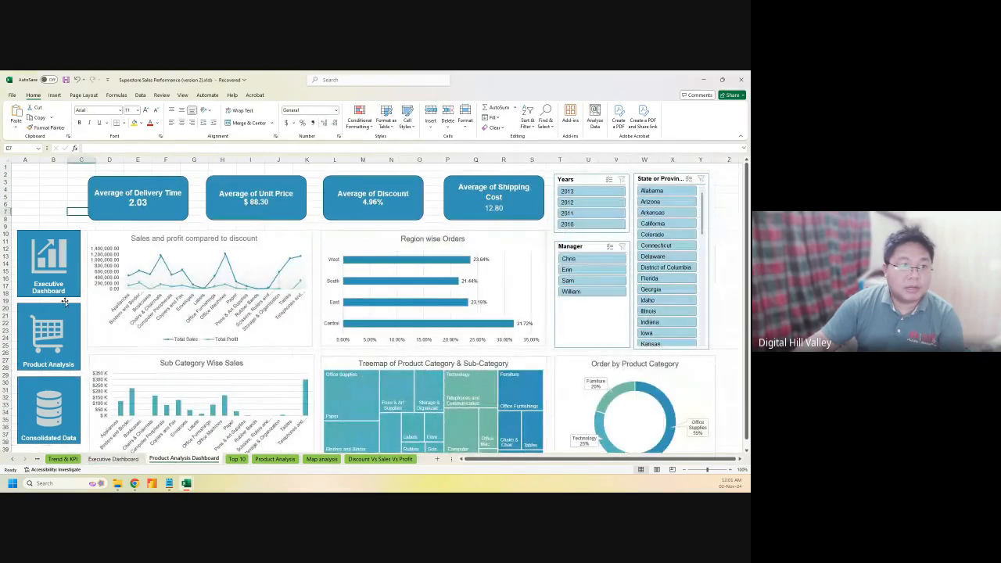
Link the Executive Dashboard picture to the Executive Dashboard sheet
{"action": "left_click", "coordinate": [53, 279]}
{"action": "right_click", "coordinate": [52, 279]}
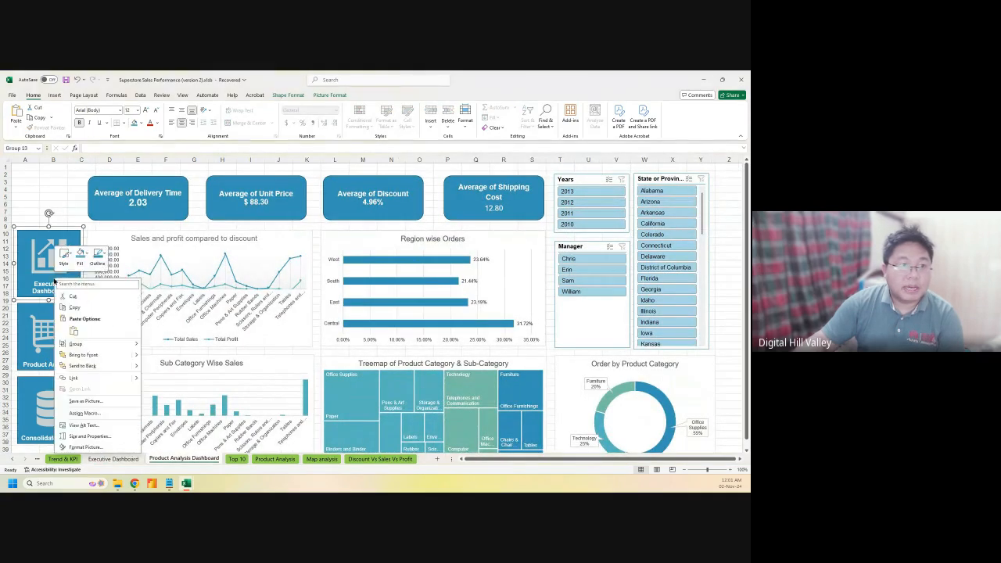
{"action": "left_click", "coordinate": [92, 379]}
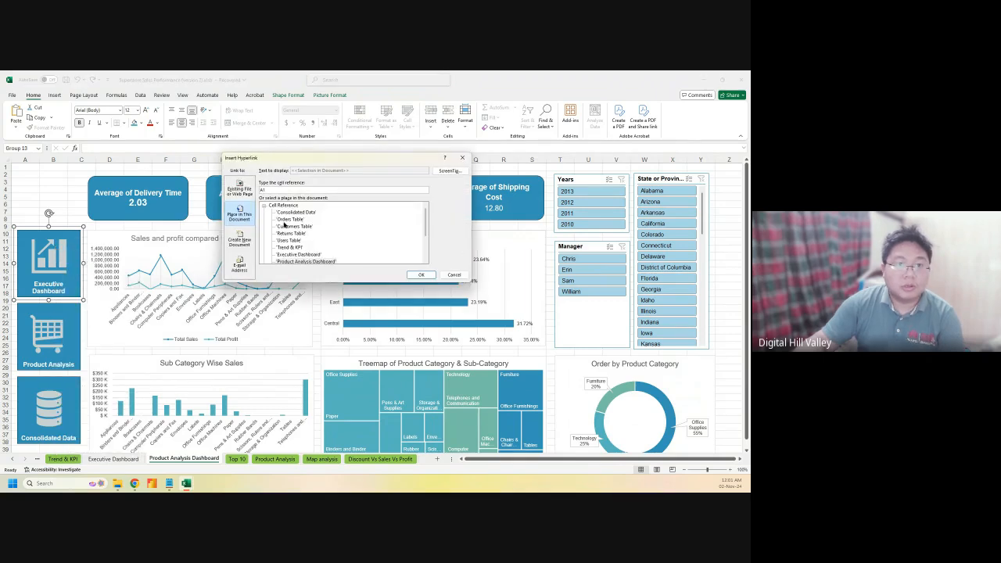
{"action": "left_click", "coordinate": [291, 254]}
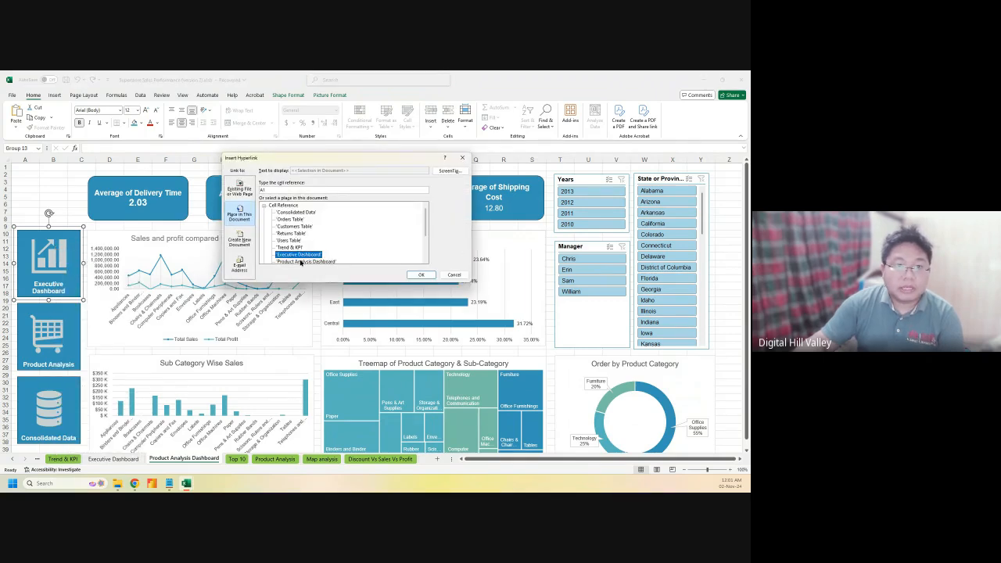
{"action": "left_click", "coordinate": [421, 274]}
Link the Product Analysis picture to the Product Analysis Dashboard sheet
{"action": "left_click", "coordinate": [50, 322]}
{"action": "right_click", "coordinate": [50, 322]}
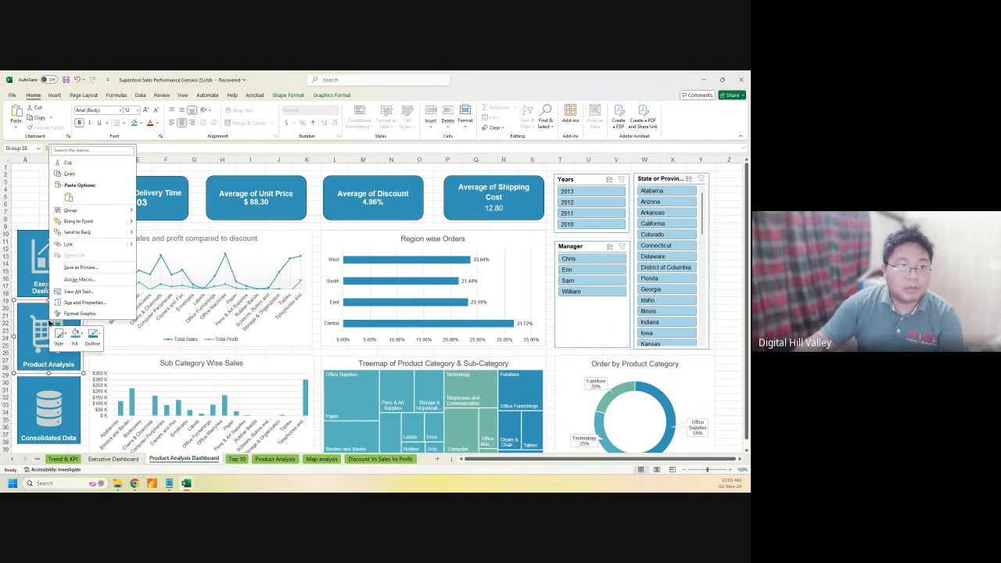
{"action": "left_click", "coordinate": [78, 245]}
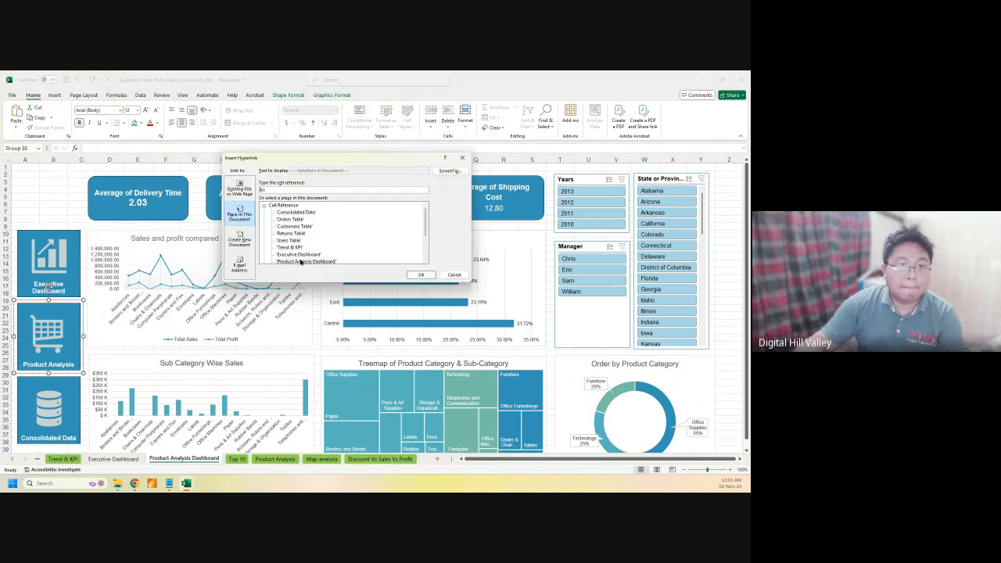
{"action": "scroll", "coordinate": [293, 245], "scroll_direction": "down", "scroll_amount": 2}
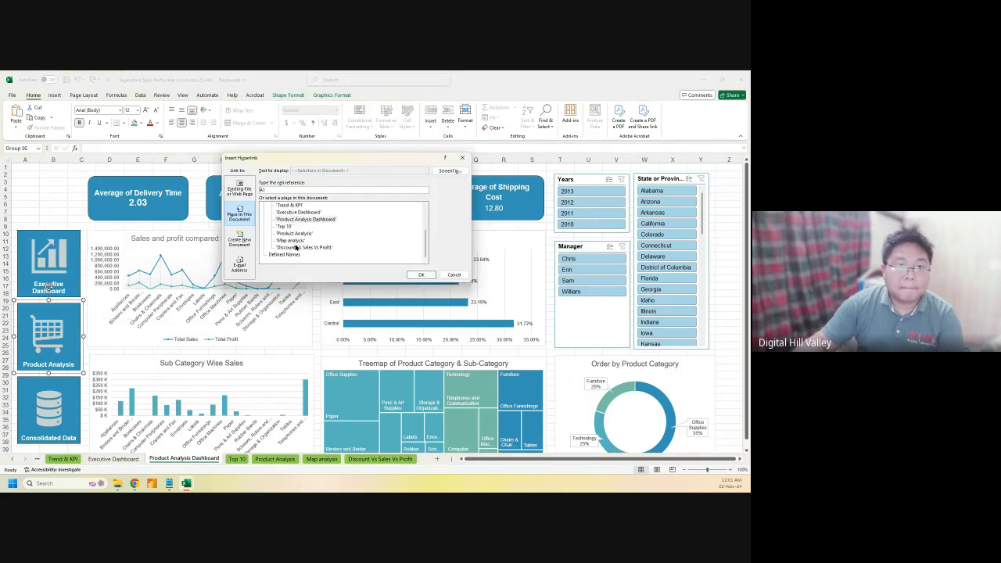
{"action": "left_click", "coordinate": [302, 219]}
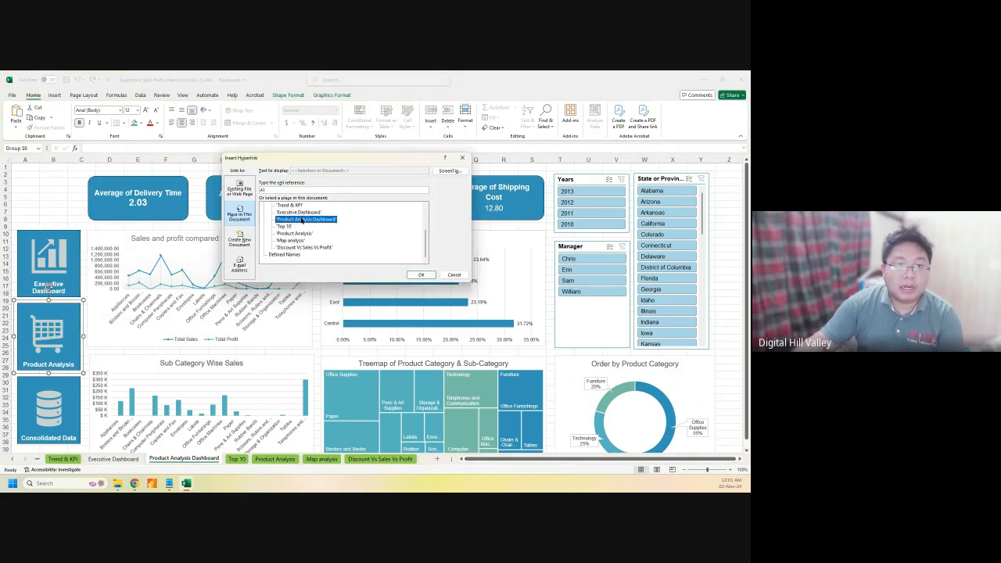
{"action": "left_click", "coordinate": [420, 274]}
Link the Consolidated Data picture to the Consolidated Data sheet
{"action": "left_click", "coordinate": [57, 386]}
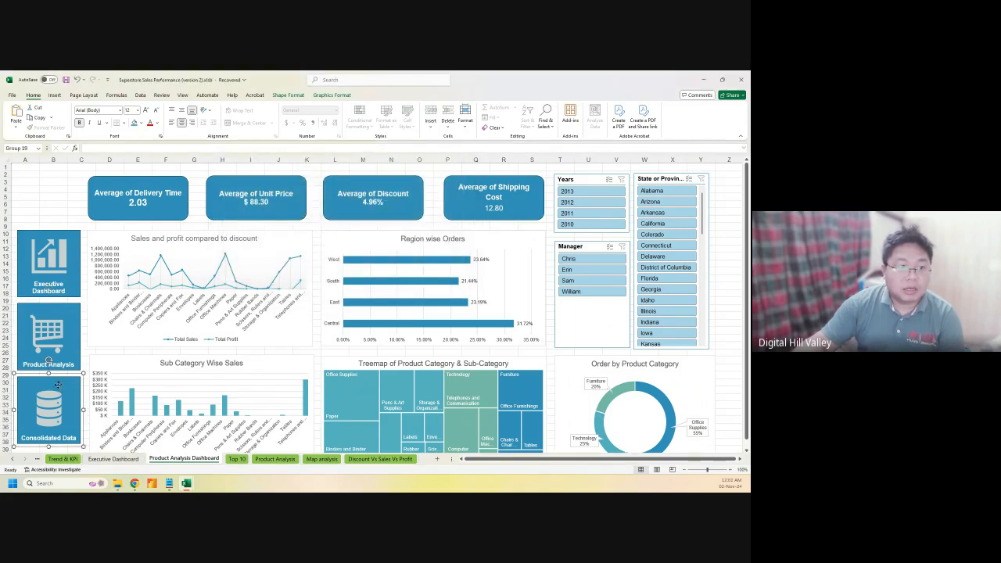
{"action": "right_click", "coordinate": [58, 385]}
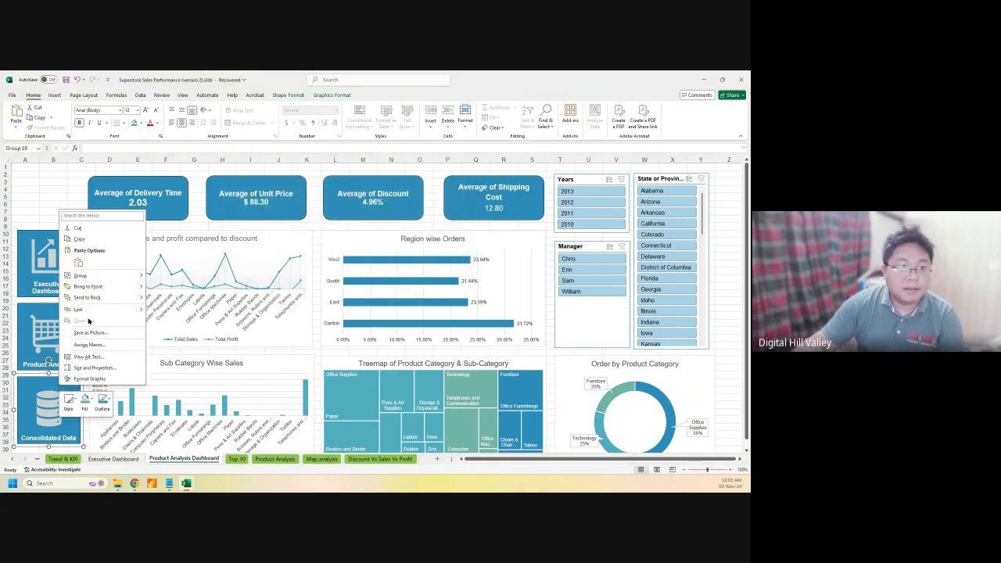
{"action": "left_click", "coordinate": [82, 309]}
{"action": "left_click", "coordinate": [302, 212]}
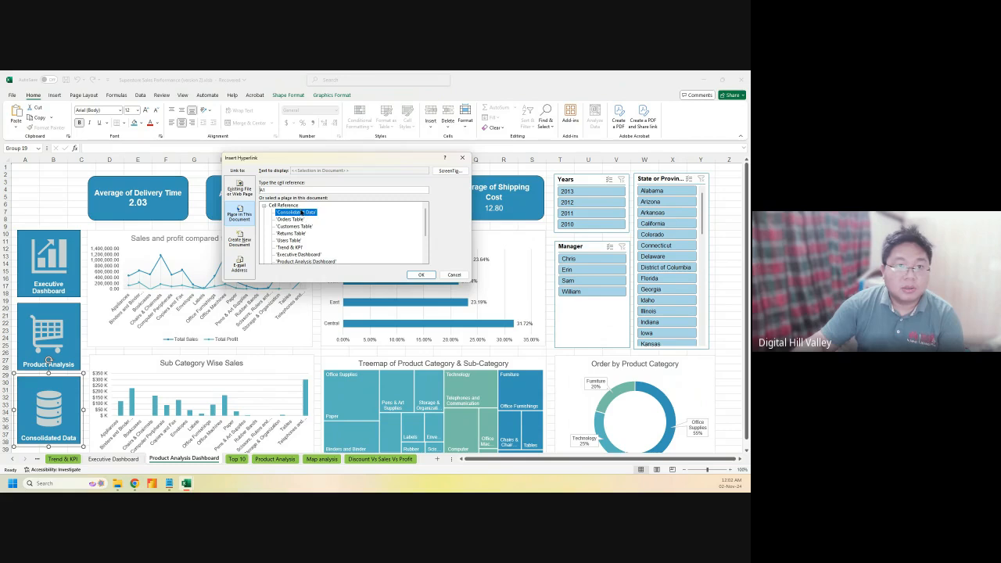
{"action": "left_click", "coordinate": [421, 274]}
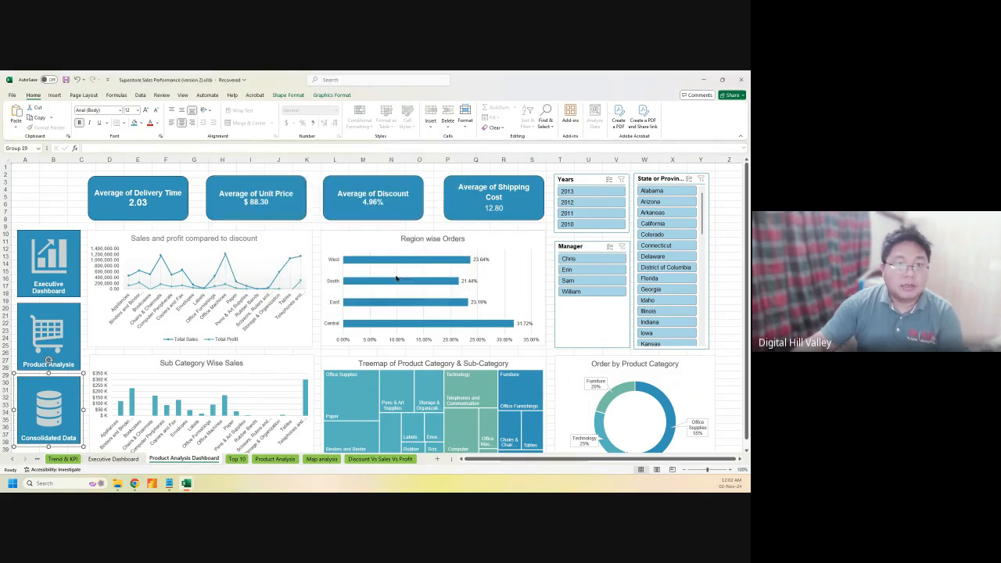
Test the Executive Dashboard, Product Analysis and Consolidated Data links, then minimize the dashboard workbook
{"action": "left_click", "coordinate": [51, 267]}
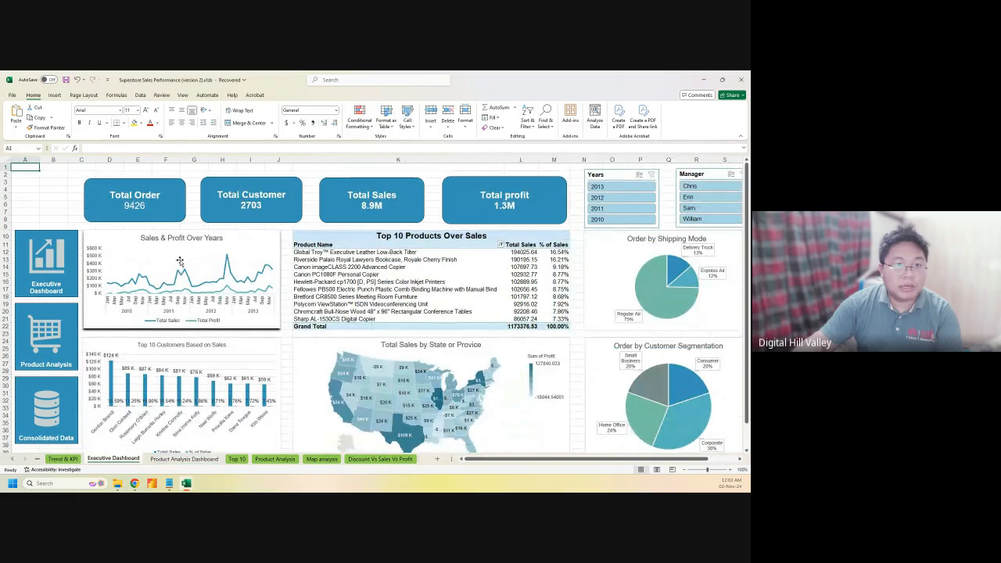
{"action": "left_click", "coordinate": [46, 343]}
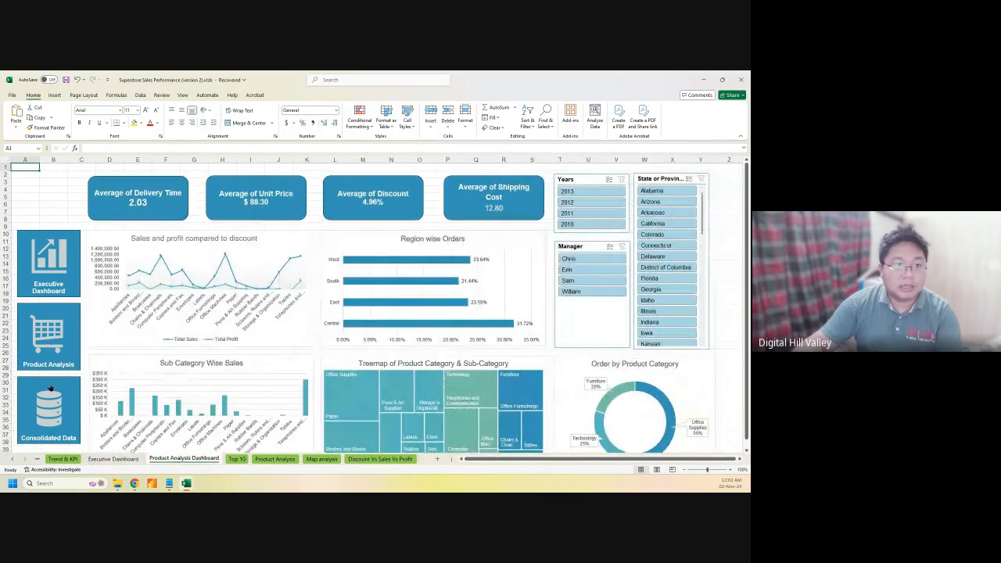
{"action": "left_click", "coordinate": [47, 399]}
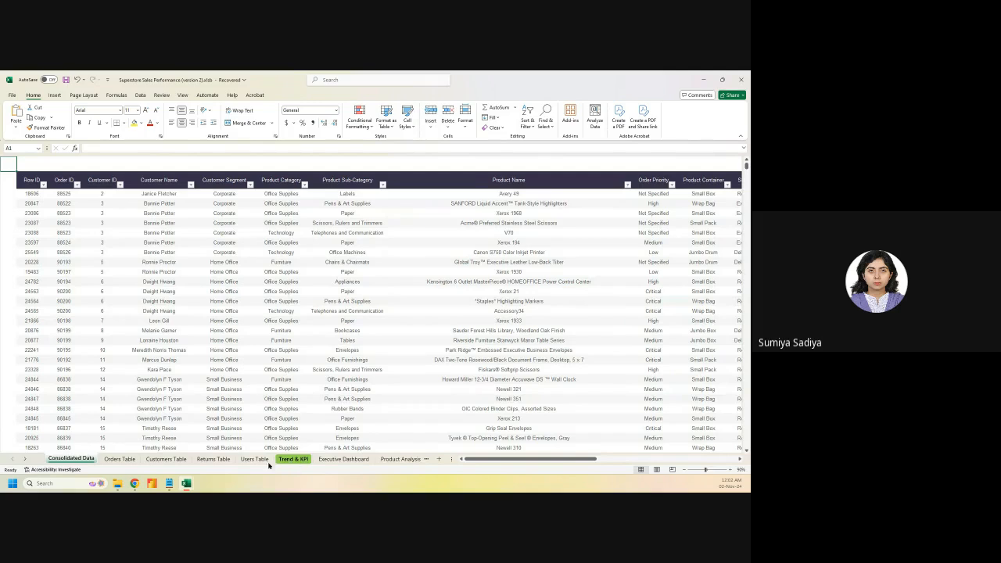
{"action": "left_click", "coordinate": [343, 459]}
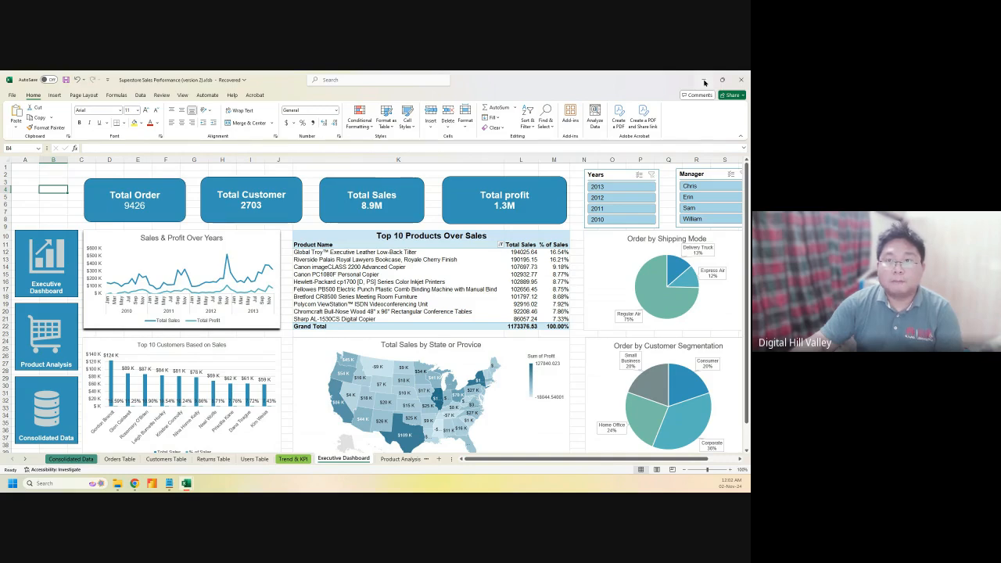
{"action": "left_click", "coordinate": [704, 81]}
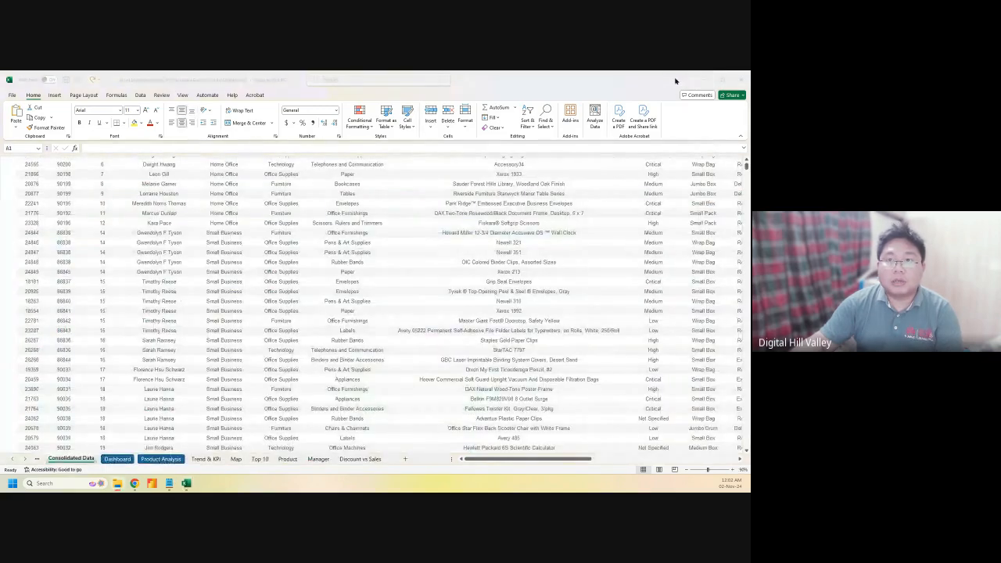
In a new browser tab, search Google Images for 'shopping mall logo'
{"action": "left_click", "coordinate": [709, 79]}
{"action": "left_click", "coordinate": [129, 79]}
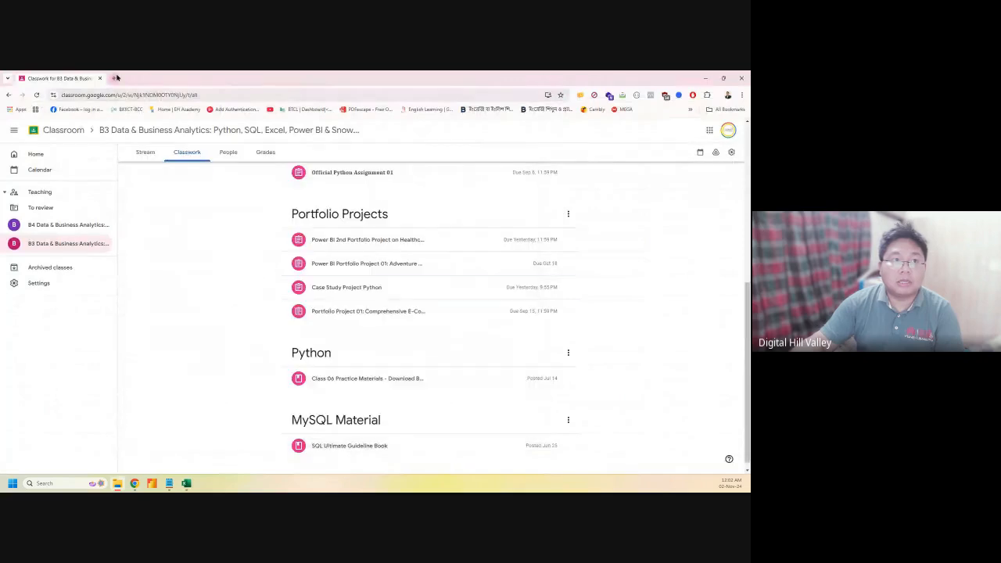
{"action": "left_click", "coordinate": [115, 78]}
{"action": "type", "text": "s"}
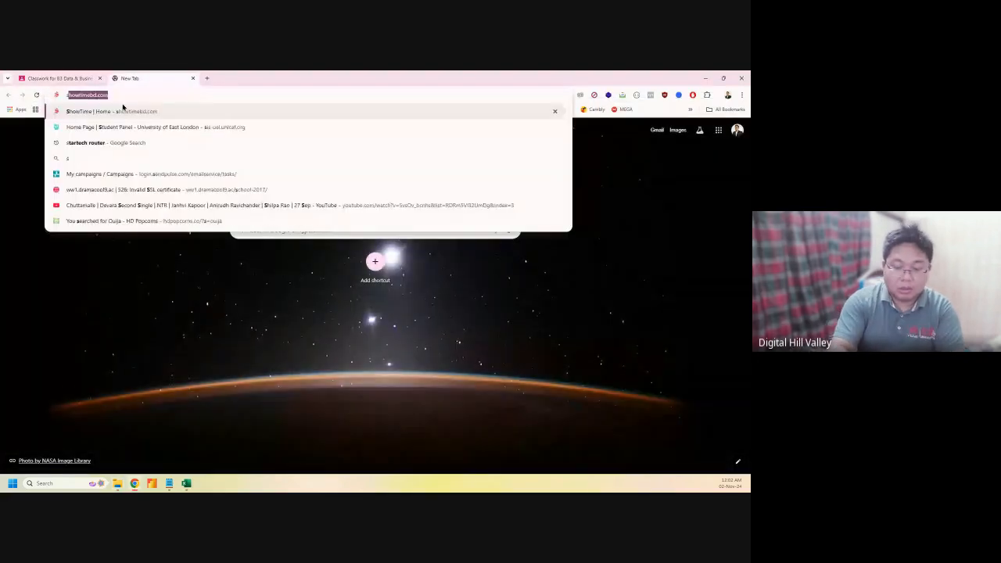
{"action": "type", "text": "hopping "}
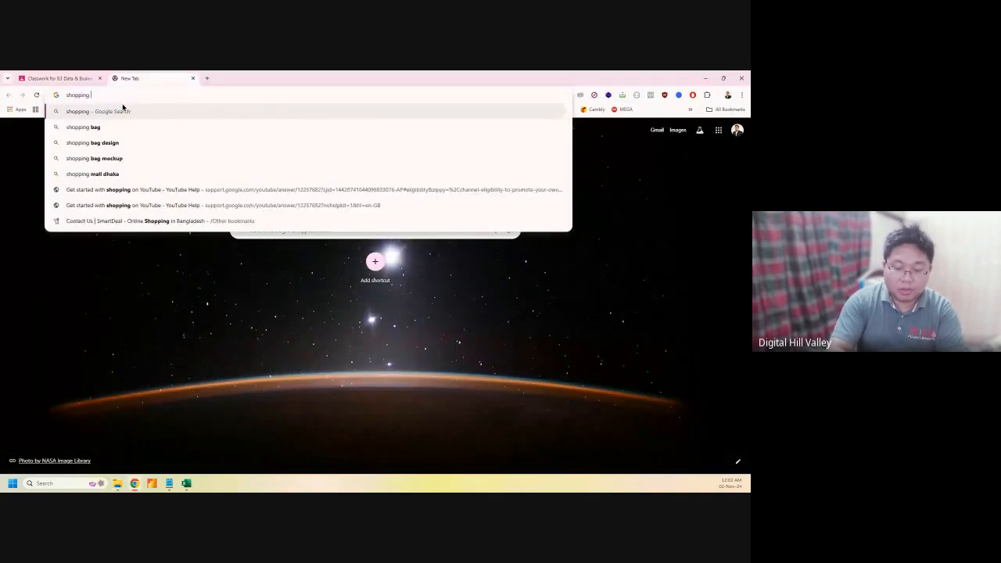
{"action": "type", "text": "ma"}
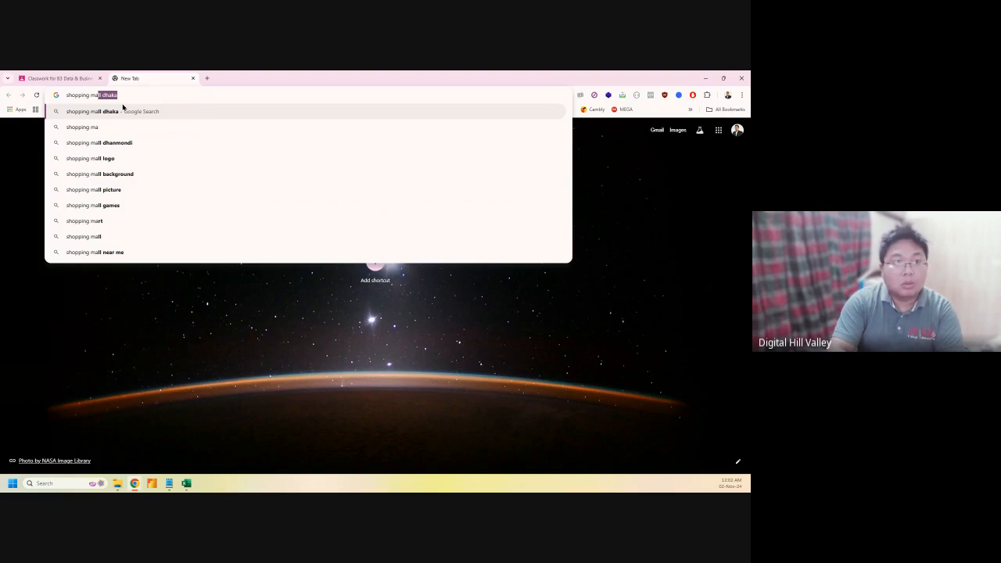
{"action": "type", "text": "ll logo"}
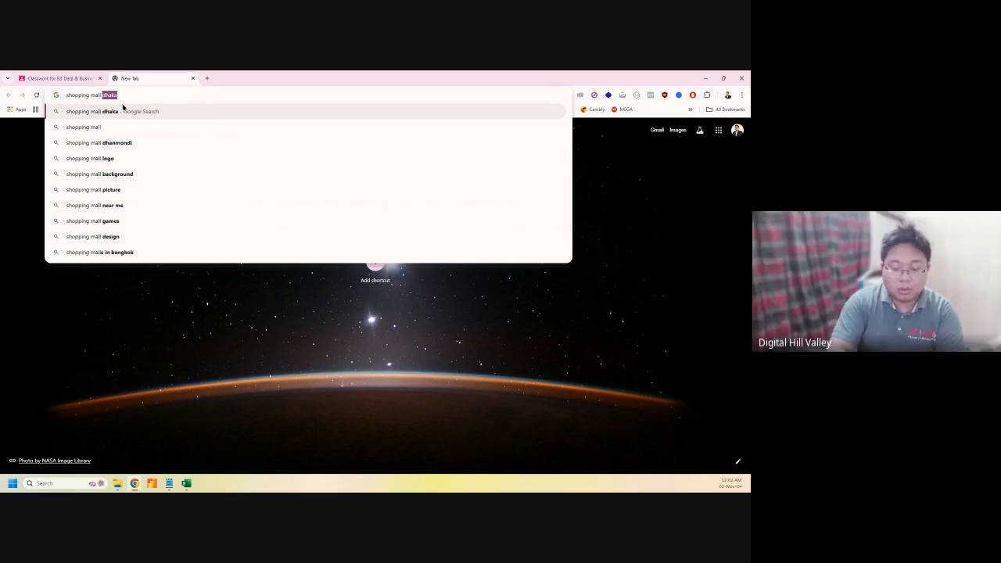
{"action": "key", "text": "Return"}
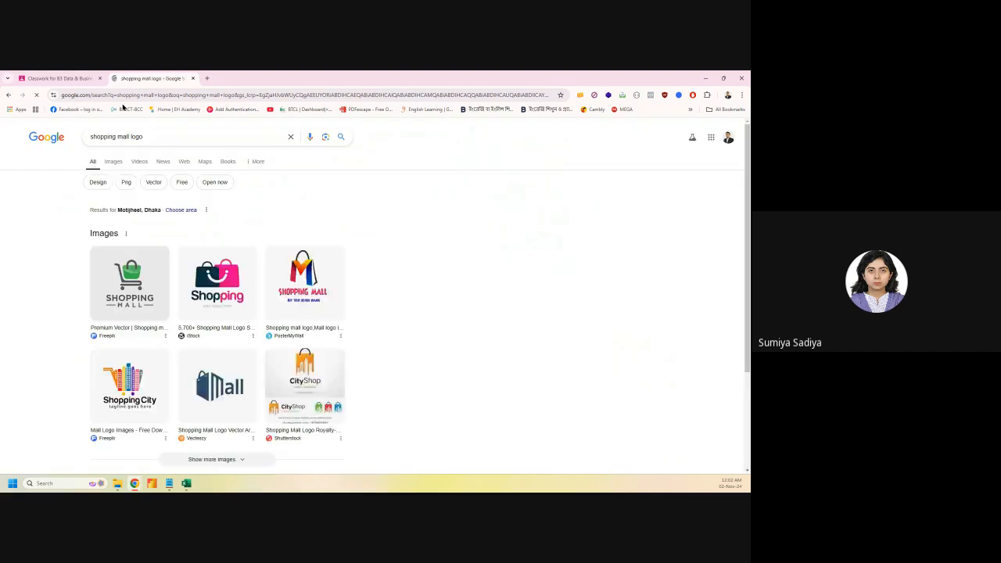
{"action": "left_click", "coordinate": [113, 163]}
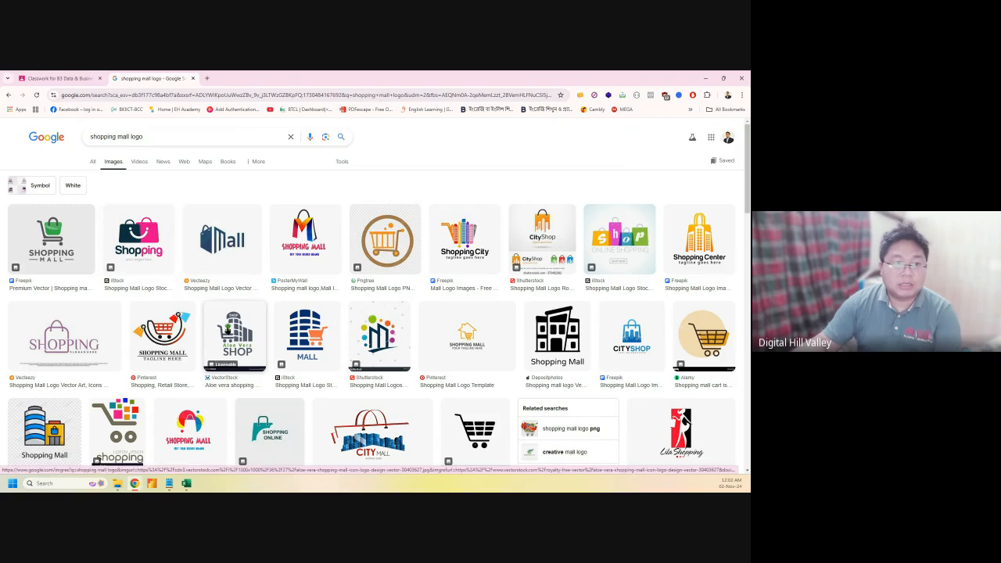
Preview several logo results and copy the CMR shopping mall logo image
{"action": "left_click", "coordinate": [156, 248]}
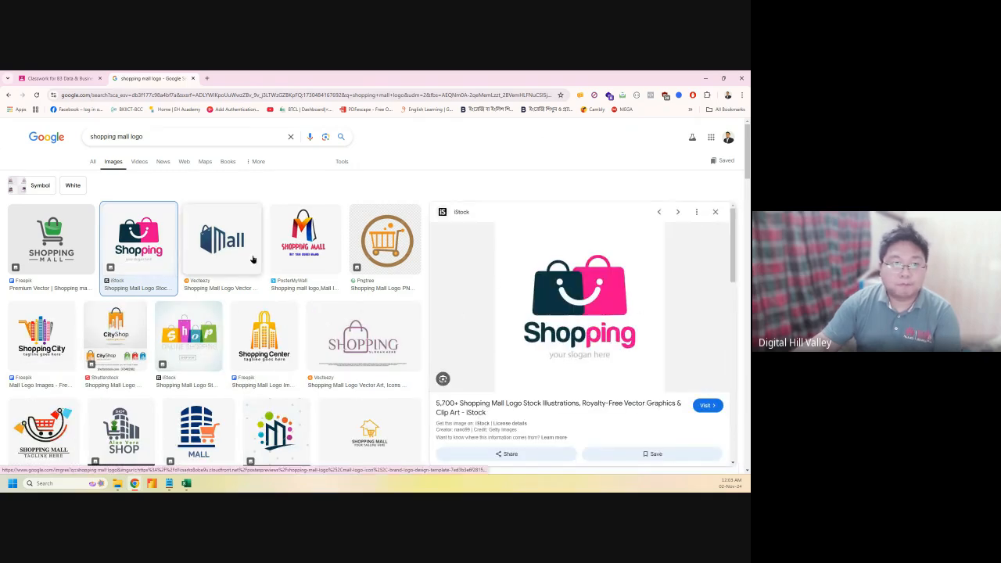
{"action": "scroll", "coordinate": [261, 353], "scroll_direction": "down", "scroll_amount": 1}
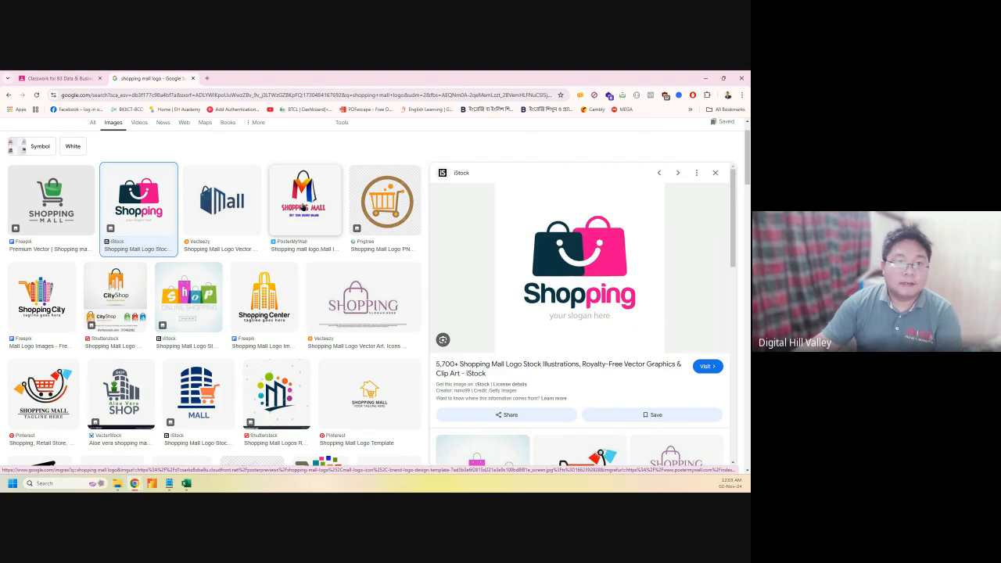
{"action": "left_click", "coordinate": [302, 207]}
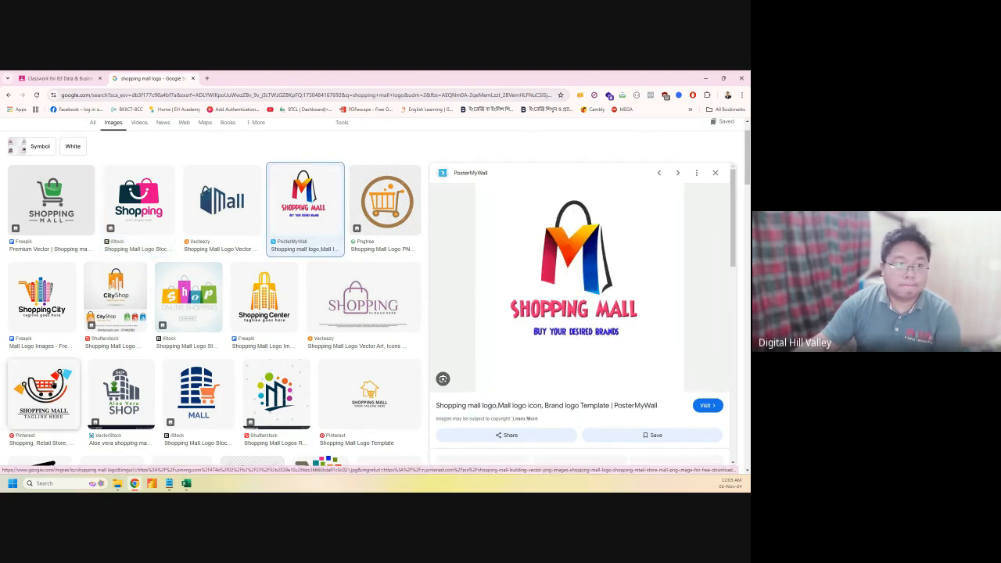
{"action": "left_click", "coordinate": [47, 387]}
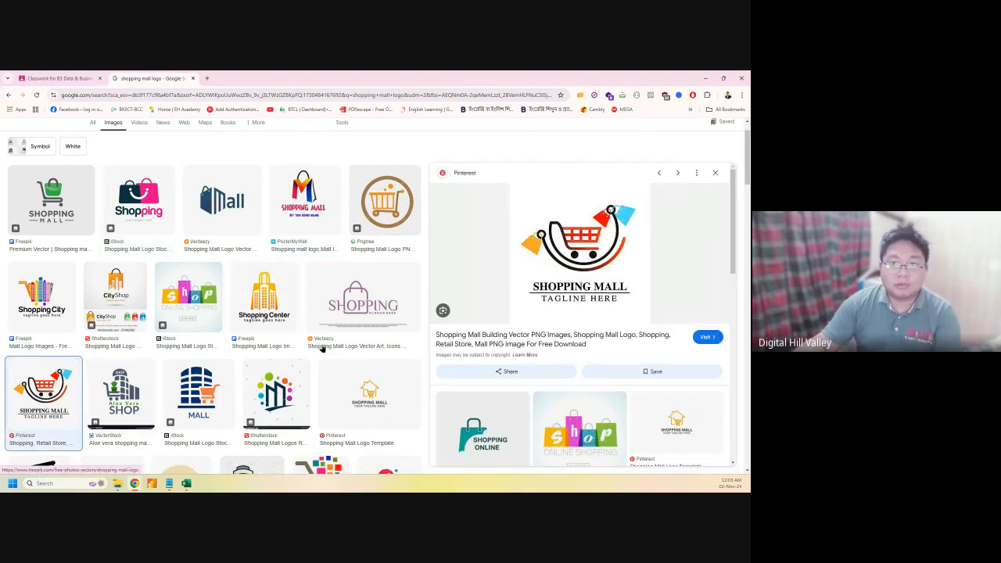
{"action": "scroll", "coordinate": [187, 387], "scroll_direction": "down", "scroll_amount": 3}
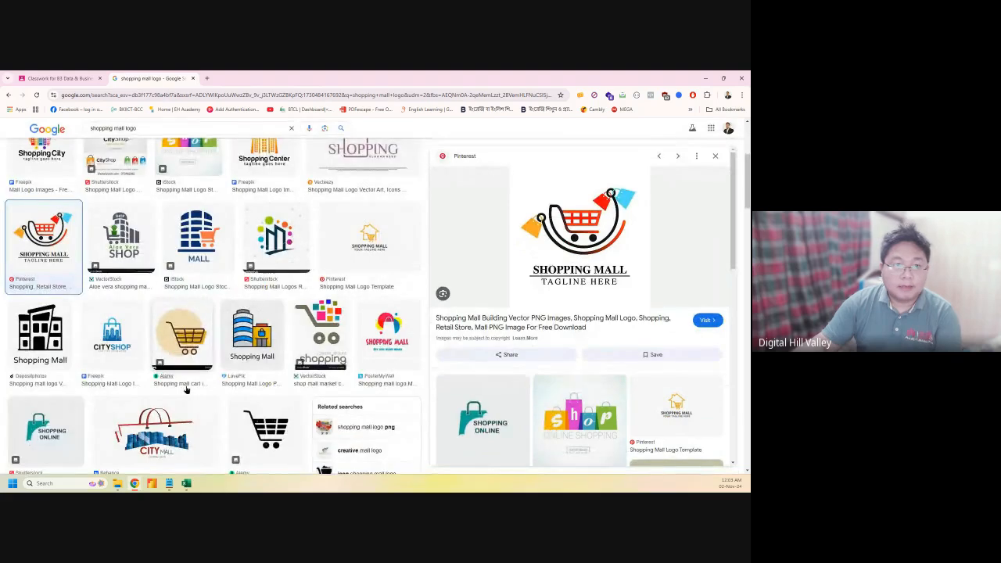
{"action": "scroll", "coordinate": [186, 389], "scroll_direction": "down", "scroll_amount": 1}
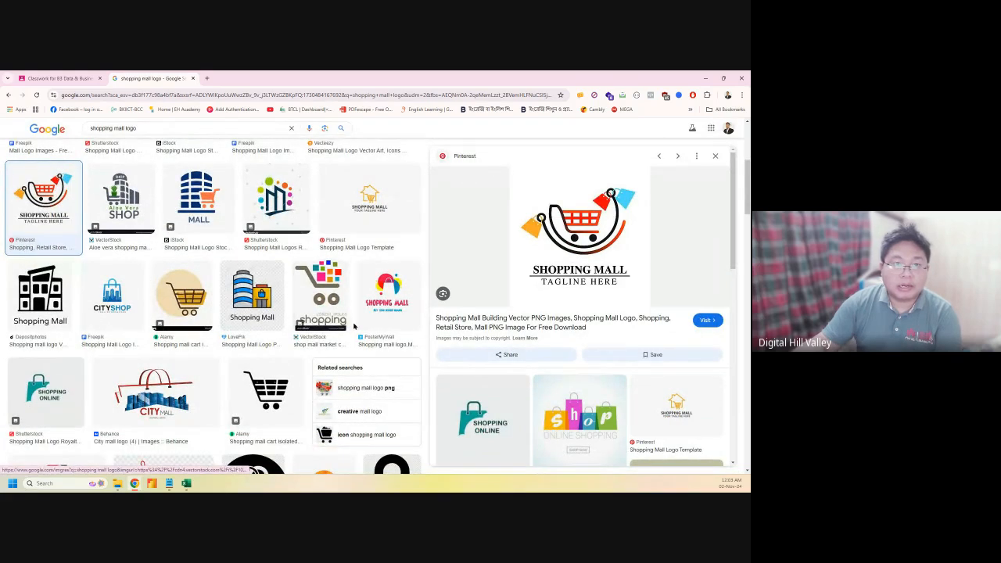
{"action": "scroll", "coordinate": [236, 356], "scroll_direction": "down", "scroll_amount": 3}
{"action": "scroll", "coordinate": [237, 356], "scroll_direction": "down", "scroll_amount": 2}
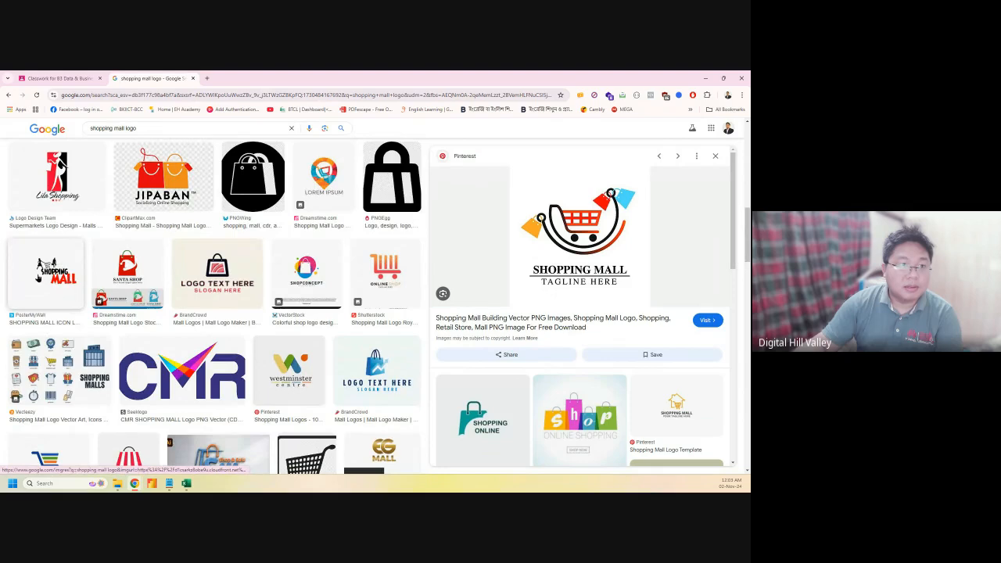
{"action": "scroll", "coordinate": [75, 295], "scroll_direction": "down", "scroll_amount": 1}
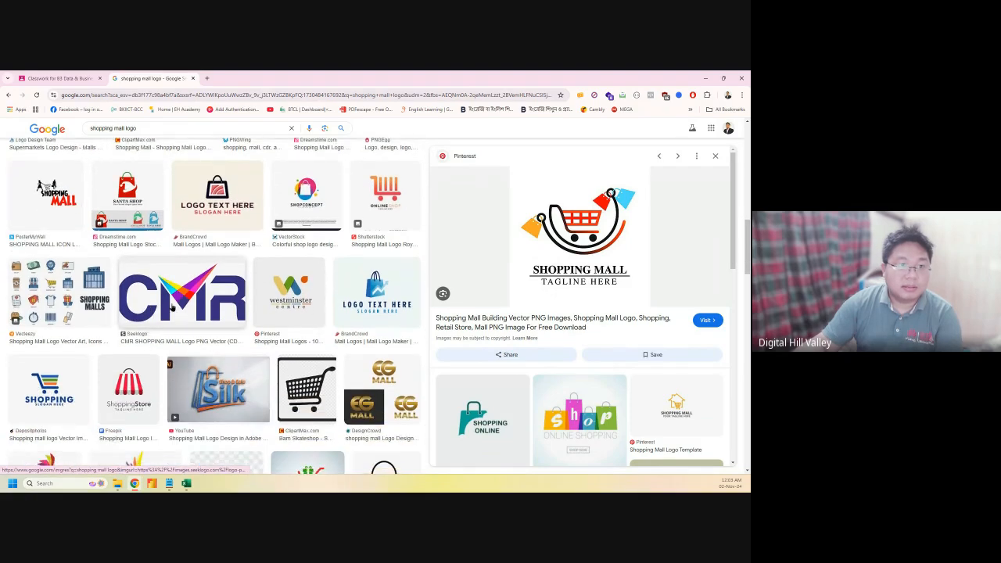
{"action": "left_click", "coordinate": [172, 308]}
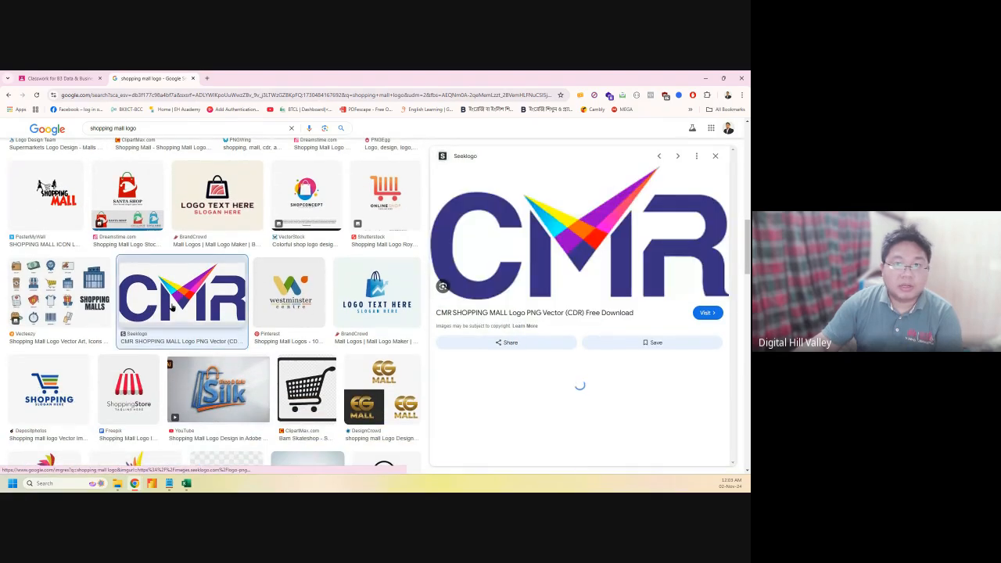
{"action": "right_click", "coordinate": [574, 247]}
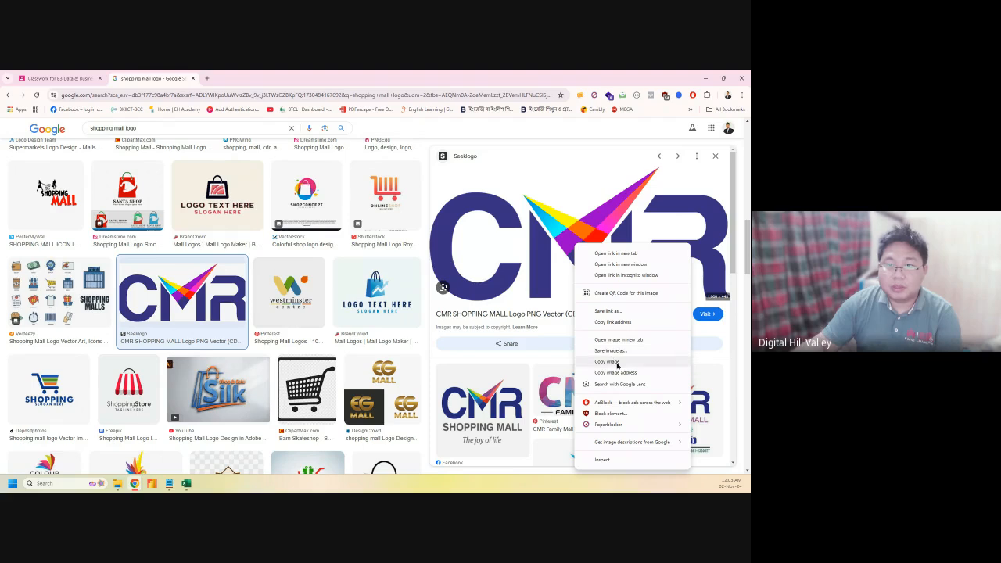
{"action": "left_click", "coordinate": [602, 361]}
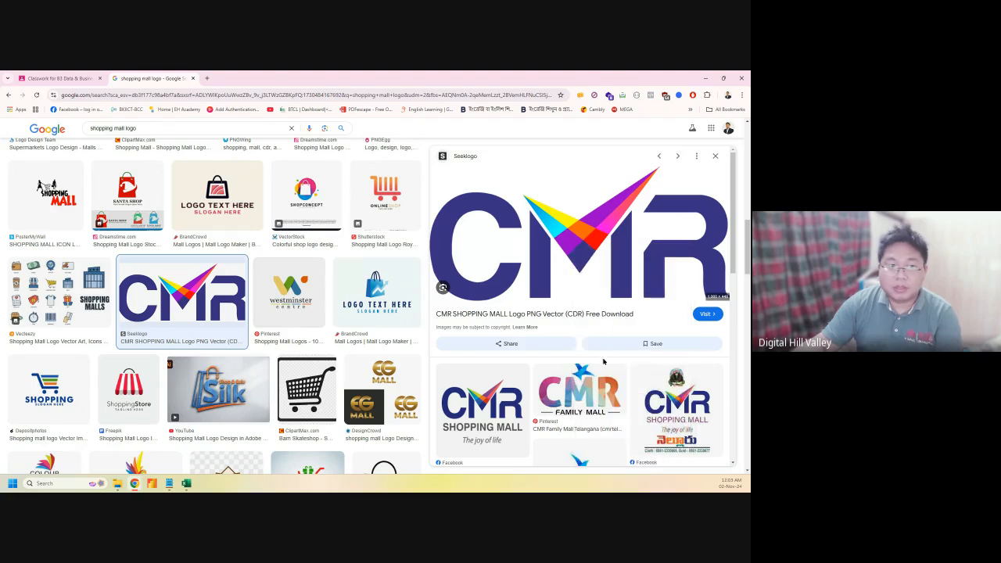
Look over the Excel workbook, then return to the image search query box
{"action": "left_click", "coordinate": [188, 484]}
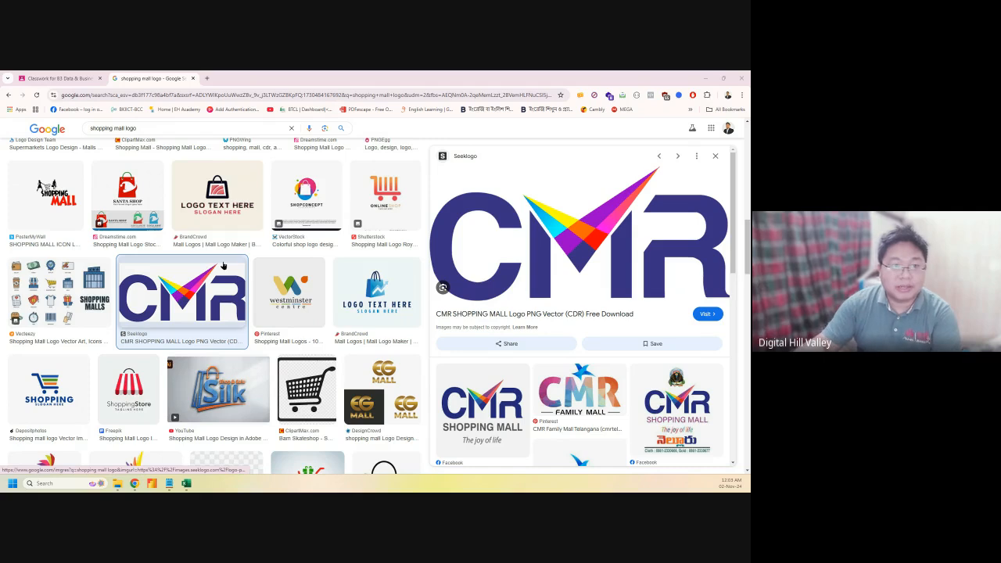
{"action": "scroll", "coordinate": [234, 342], "scroll_direction": "down", "scroll_amount": 2}
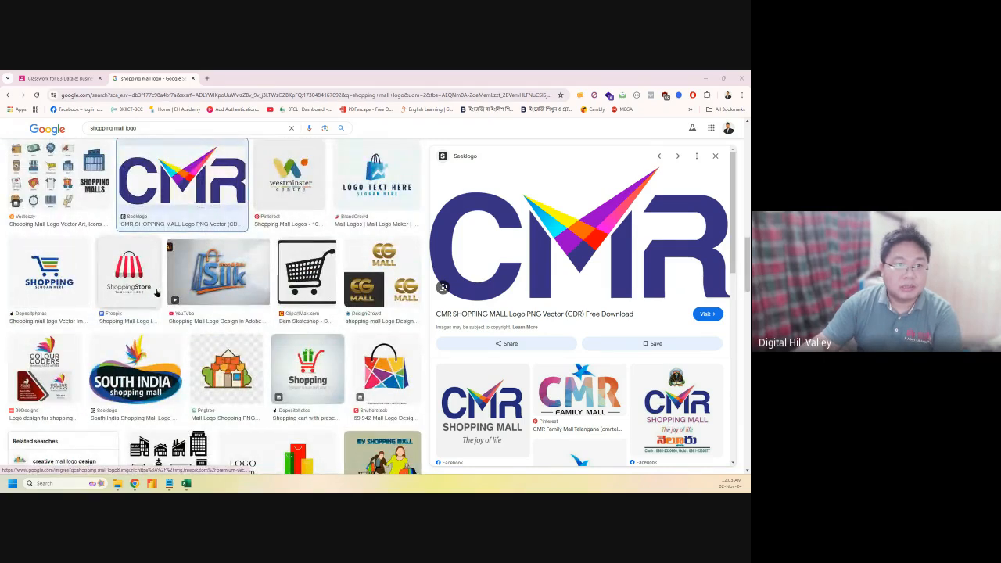
{"action": "scroll", "coordinate": [331, 352], "scroll_direction": "down", "scroll_amount": 2}
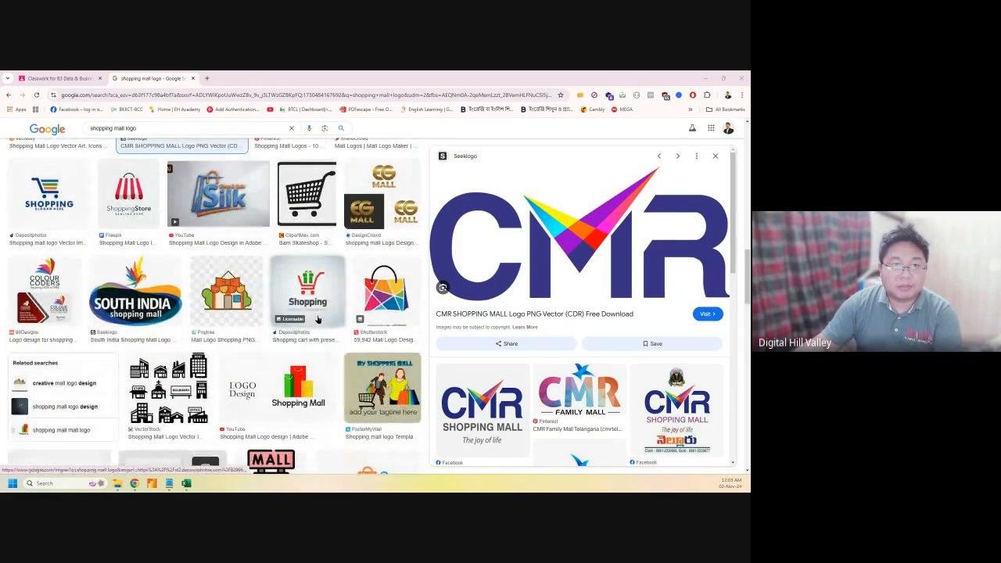
{"action": "scroll", "coordinate": [189, 319], "scroll_direction": "down", "scroll_amount": 2}
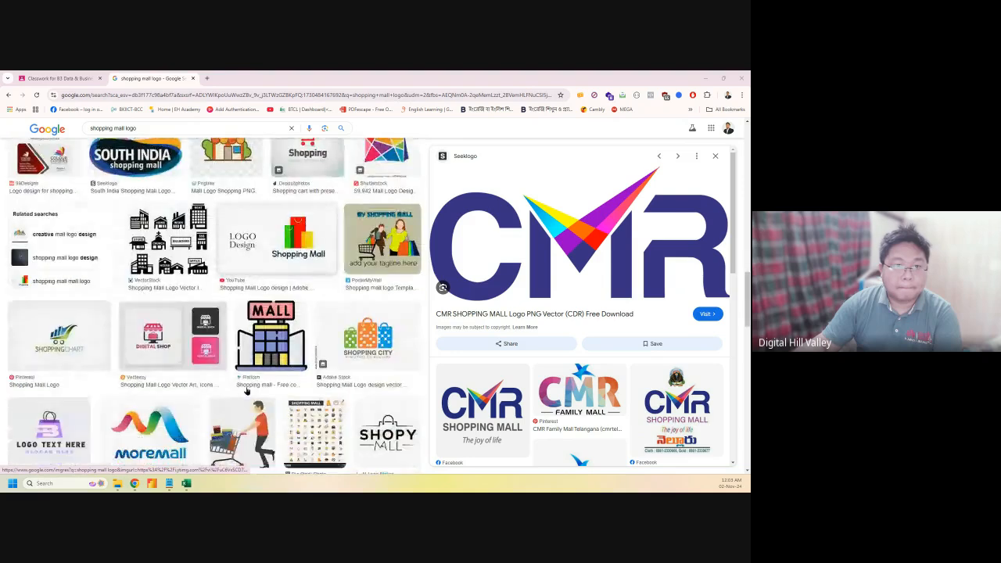
{"action": "scroll", "coordinate": [244, 388], "scroll_direction": "up", "scroll_amount": 4}
{"action": "scroll", "coordinate": [245, 387], "scroll_direction": "up", "scroll_amount": 10}
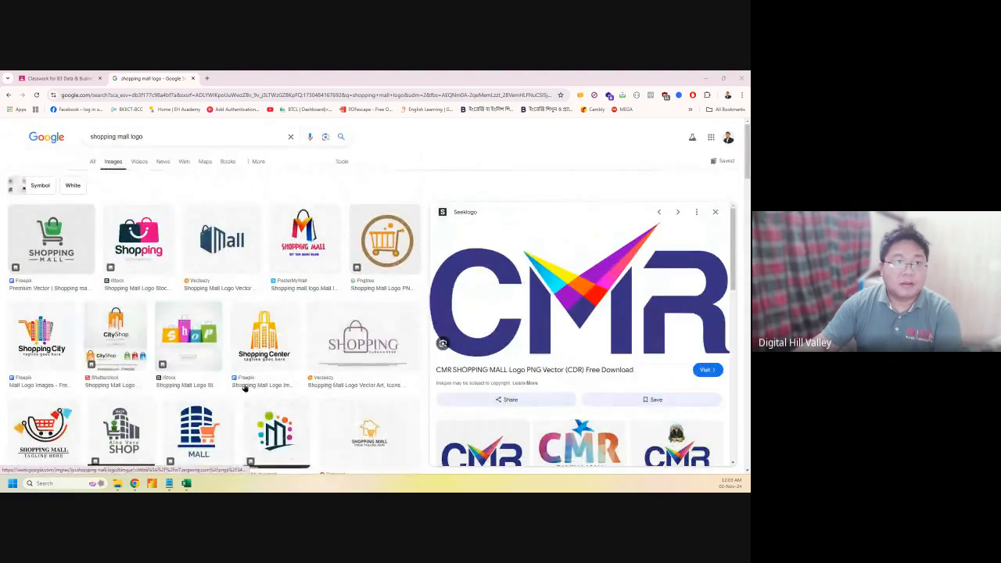
{"action": "left_click", "coordinate": [164, 136]}
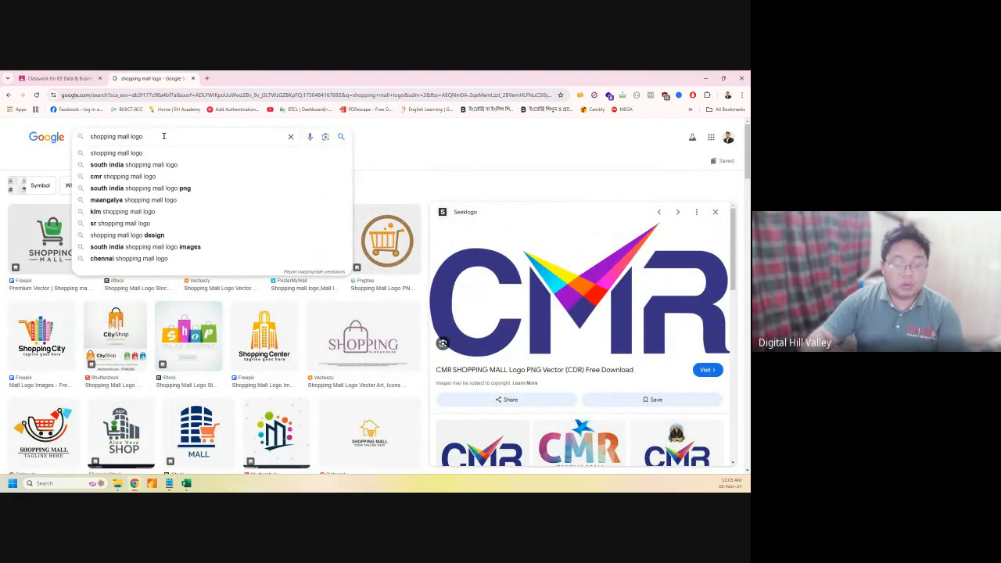
Search 'shopping mall logo international', copy the Westminster Centre logo, and return to the Superstore workbook
{"action": "type", "text": "intern"}
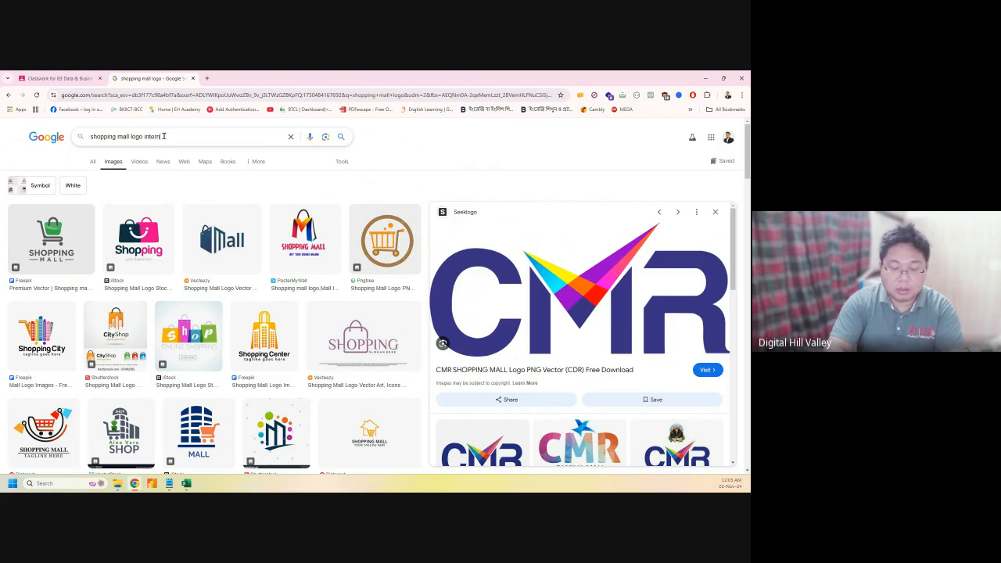
{"action": "type", "text": "ationa"}
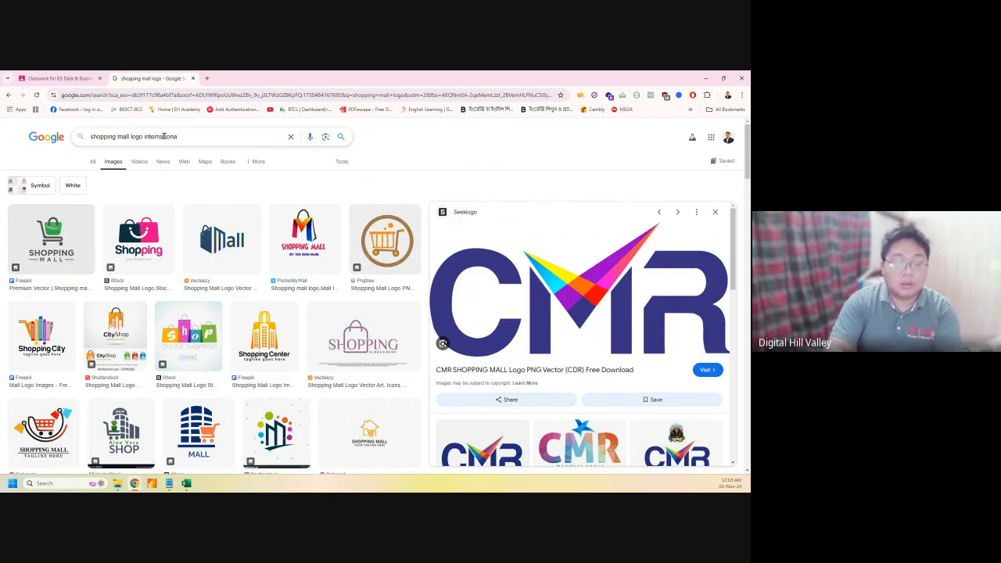
{"action": "type", "text": "l"}
{"action": "key", "text": "Return"}
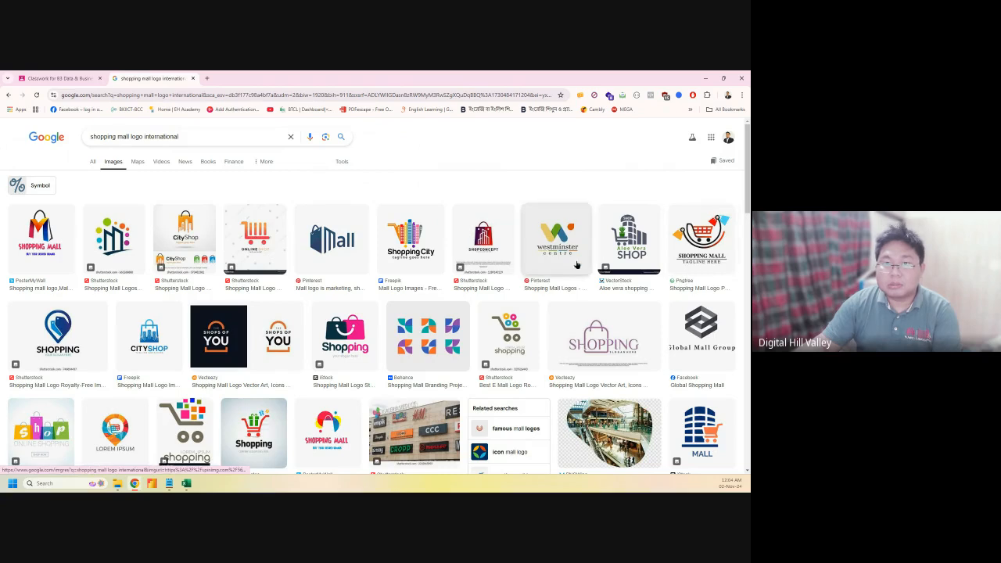
{"action": "left_click", "coordinate": [557, 241]}
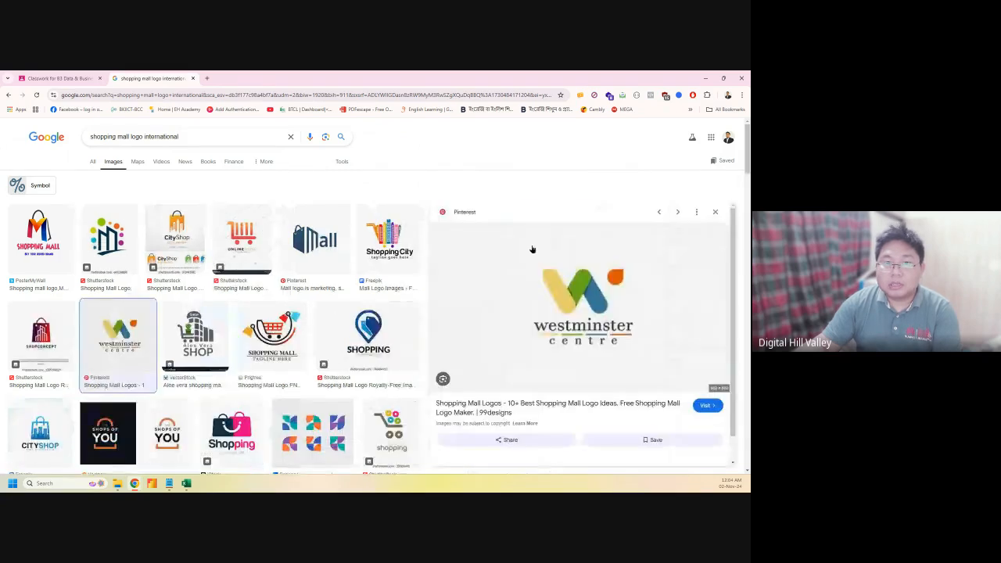
{"action": "right_click", "coordinate": [551, 327]}
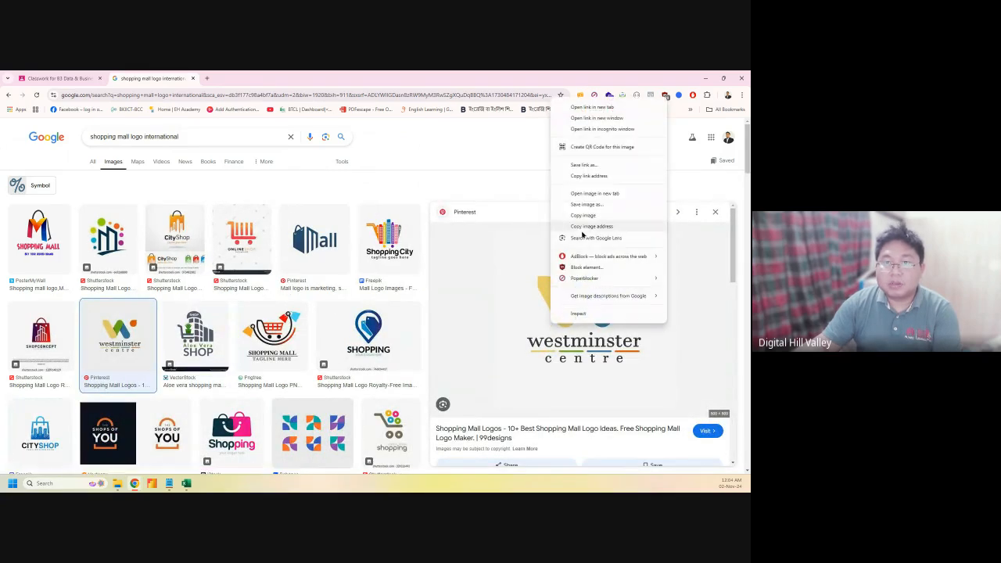
{"action": "left_click", "coordinate": [590, 218]}
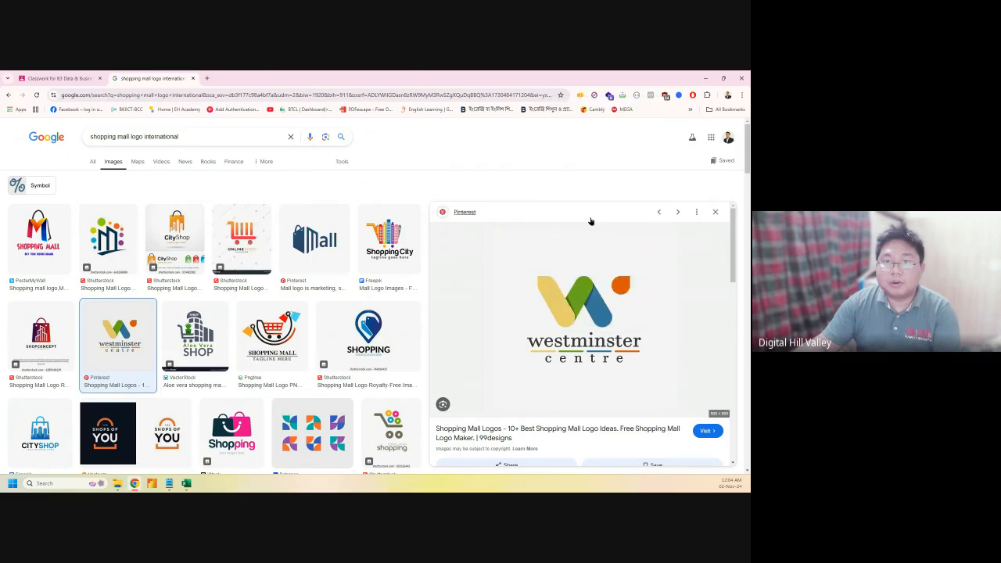
{"action": "mouse_move", "coordinate": [183, 485]}
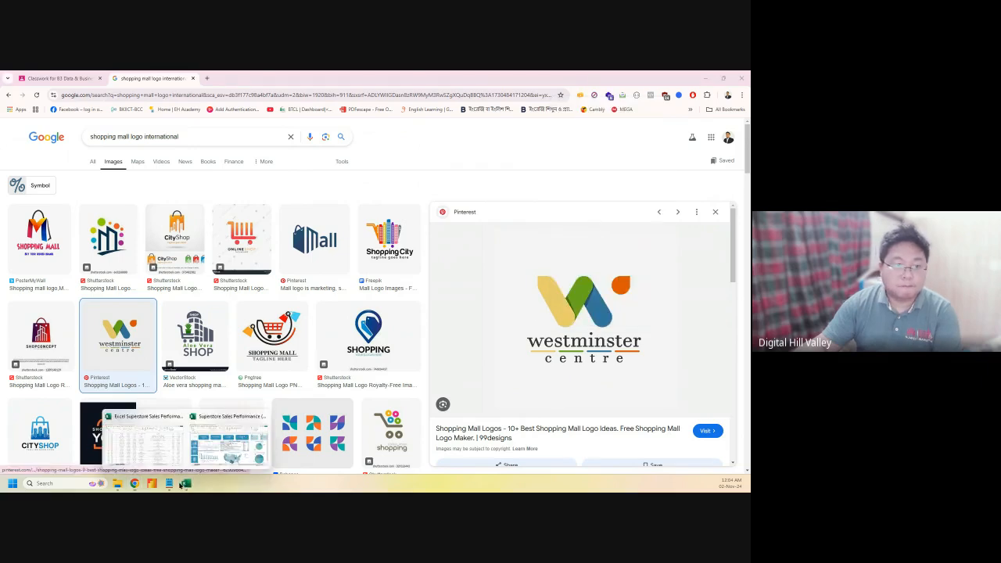
{"action": "left_click", "coordinate": [235, 452]}
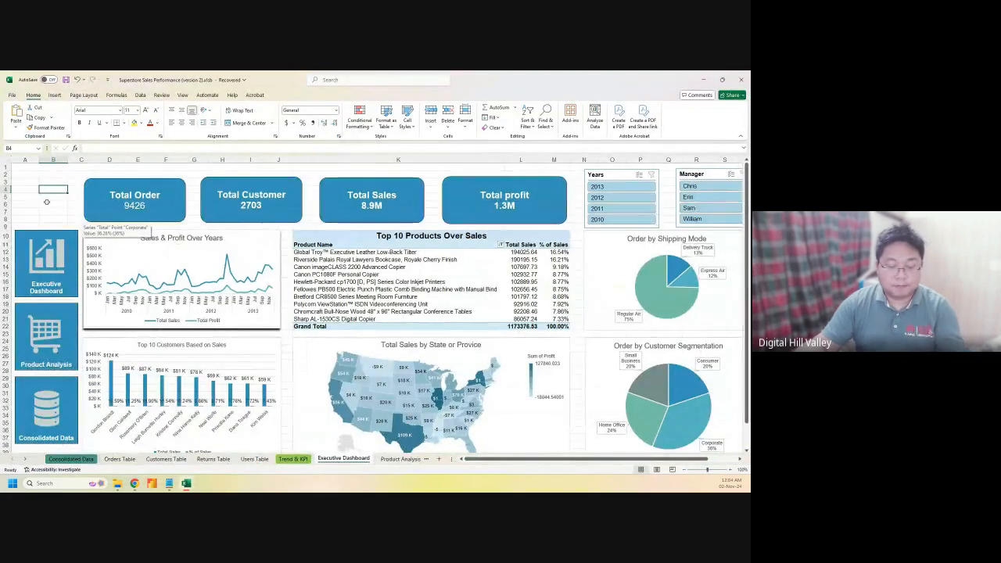
Paste the Westminster Centre logo and shrink it into cells A1–B9 above the navigation tiles
{"action": "key", "text": "ctrl+v"}
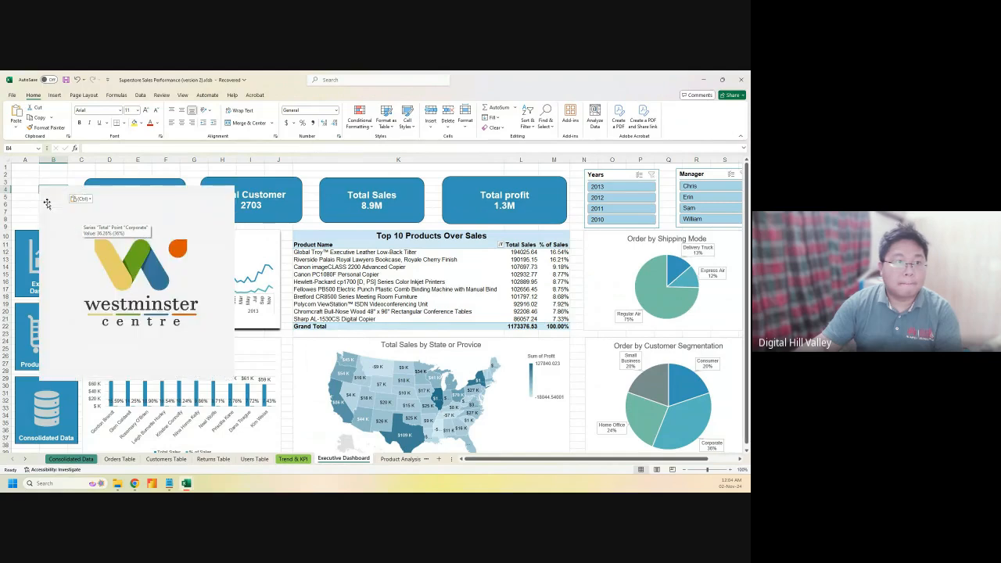
{"action": "left_click", "coordinate": [217, 367]}
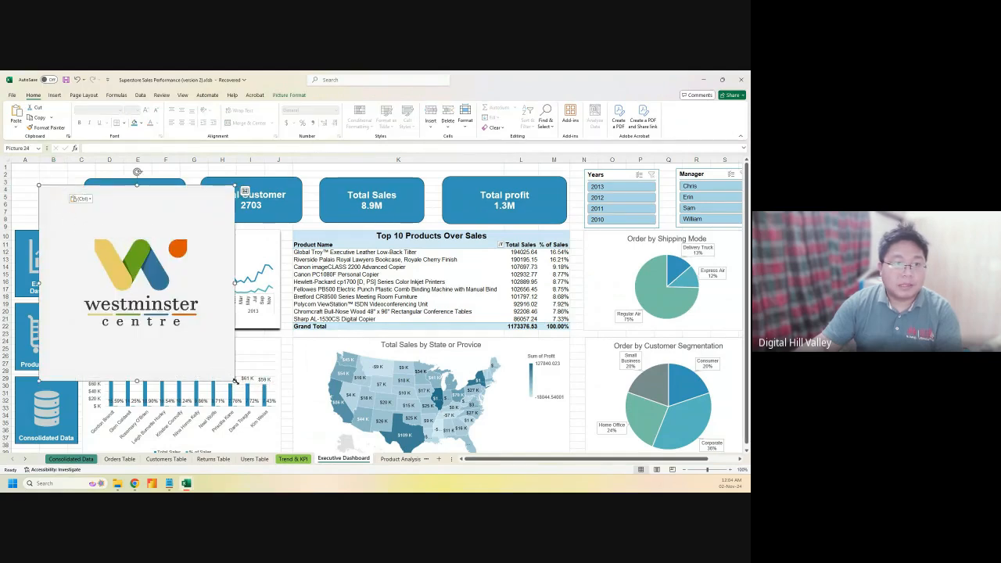
{"action": "left_click_drag", "start_coordinate": [235, 381], "coordinate": [80, 201]}
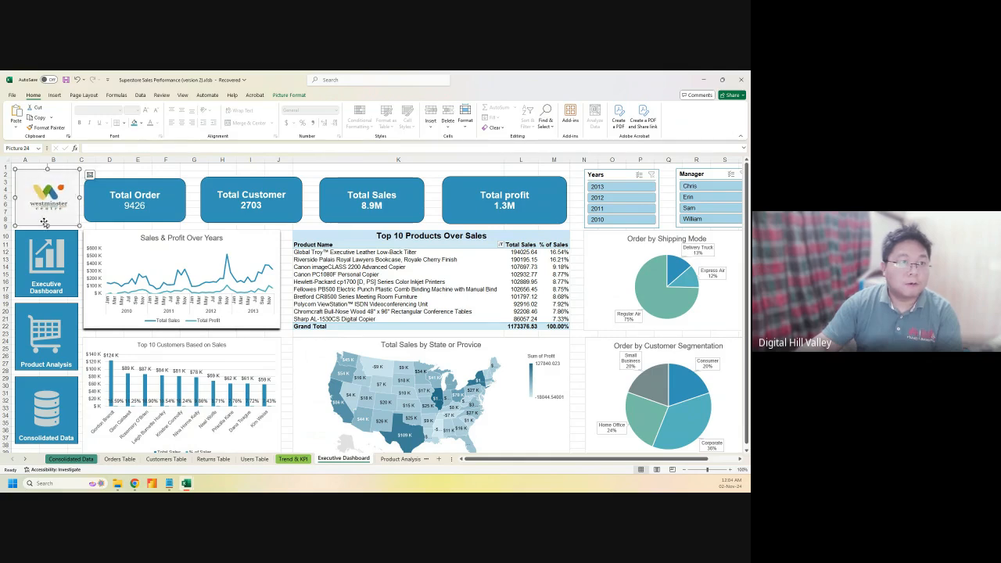
{"action": "left_click_drag", "start_coordinate": [48, 224], "coordinate": [48, 228]}
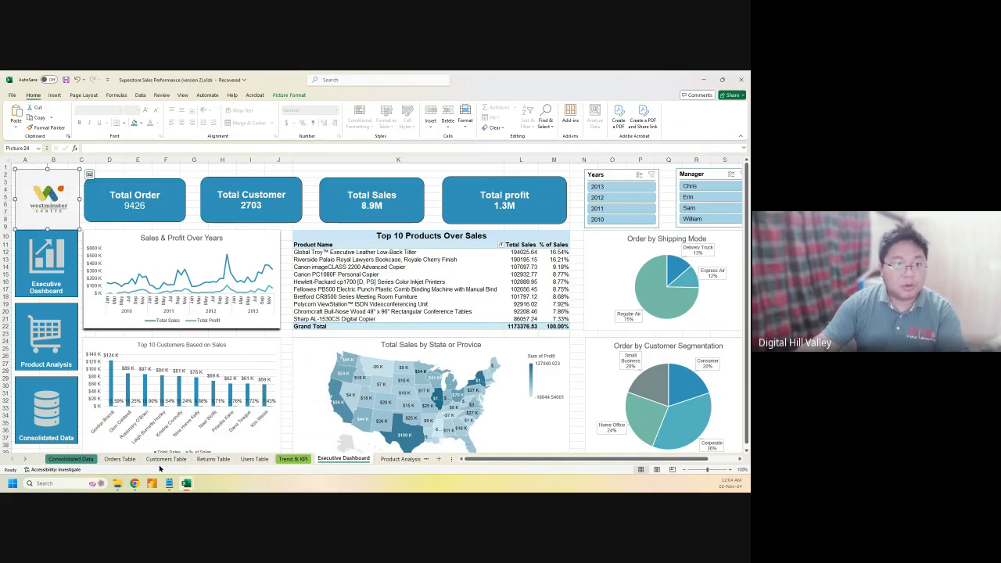
Paste the Westminster Centre logo into the Product Analysis Dashboard's top-left corner, sized to fit
{"action": "left_click", "coordinate": [399, 459]}
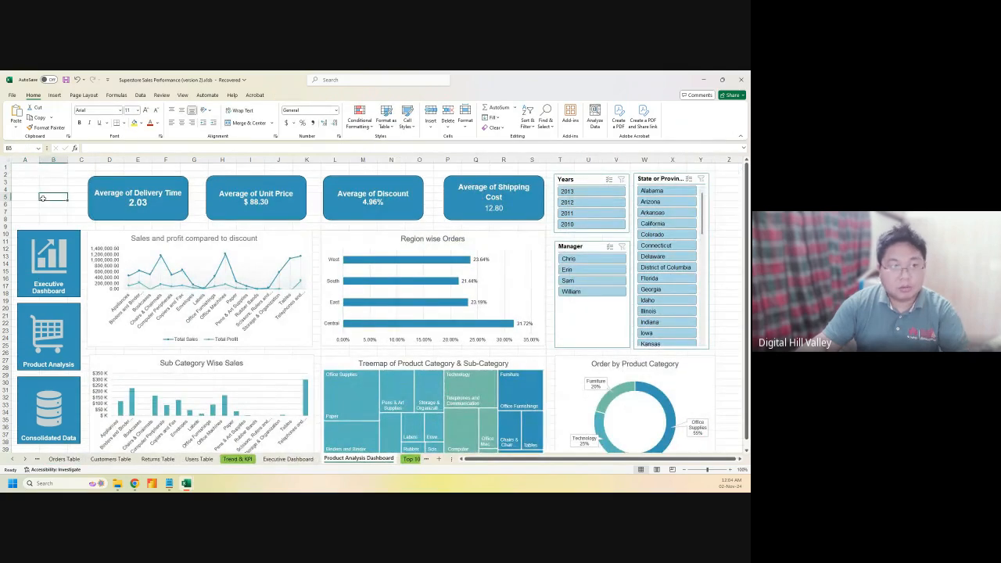
{"action": "key", "text": "ctrl+v"}
{"action": "left_click_drag", "start_coordinate": [47, 204], "coordinate": [25, 179]}
{"action": "left_click_drag", "start_coordinate": [81, 199], "coordinate": [49, 207]}
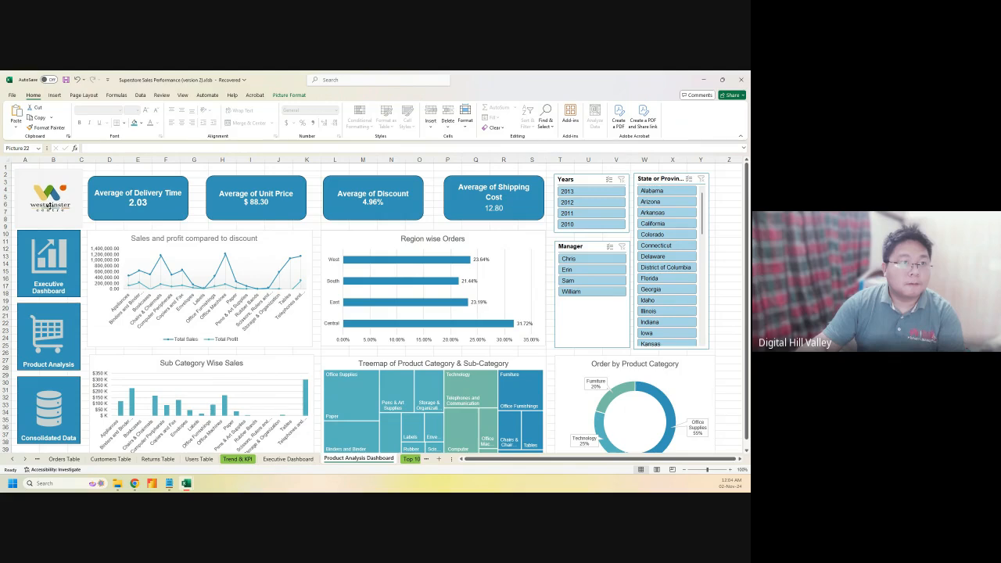
{"action": "left_click", "coordinate": [137, 173]}
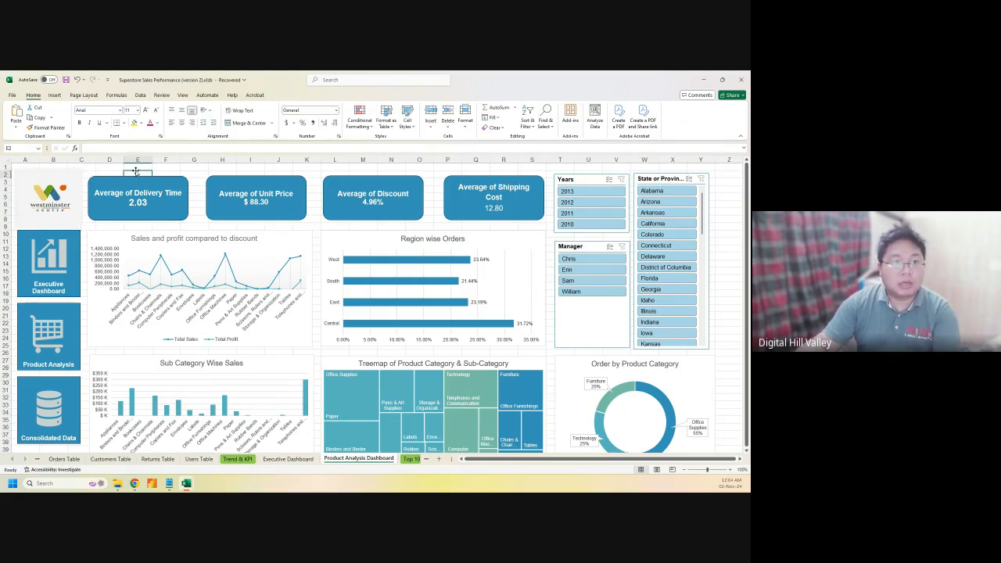
Nudge the State or Province slicer slightly right, clear its filter, and return to Executive Dashboard
{"action": "left_click", "coordinate": [182, 95]}
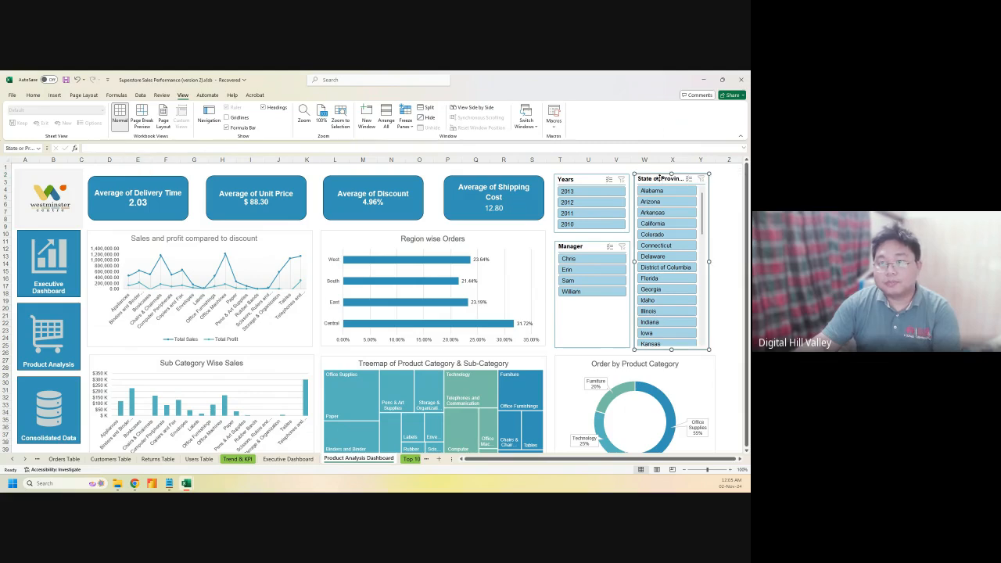
{"action": "left_click_drag", "start_coordinate": [661, 179], "coordinate": [667, 177]}
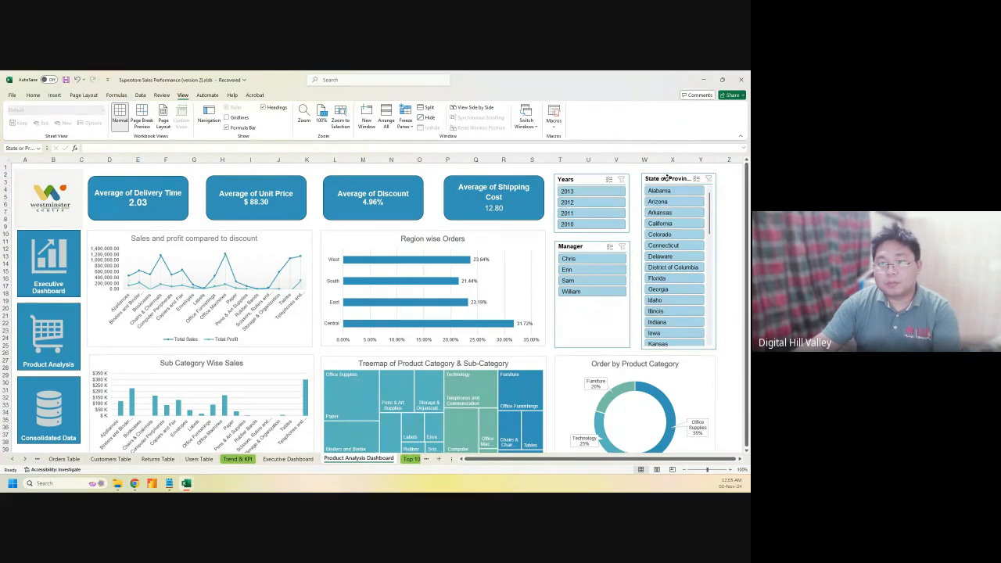
{"action": "left_click", "coordinate": [728, 227]}
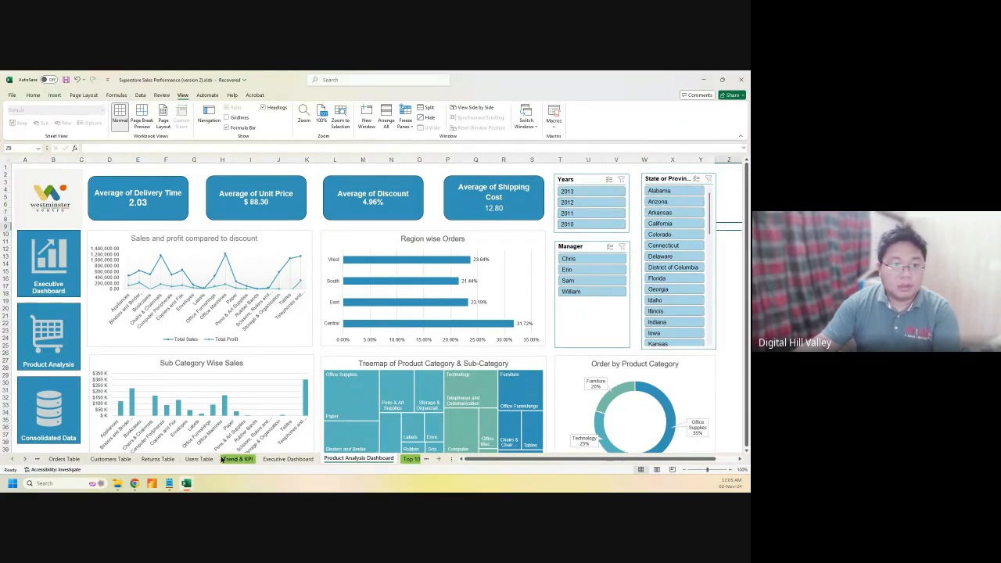
{"action": "left_click", "coordinate": [304, 461]}
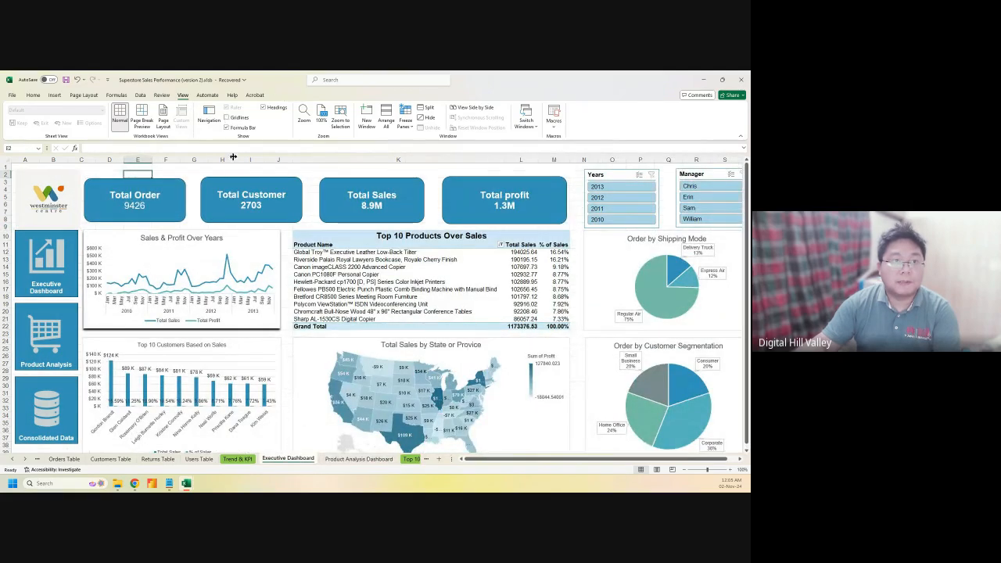
Select cell C1 and bring up the Save As page for the Superstore Sales Performance workbook
{"action": "left_click", "coordinate": [177, 172]}
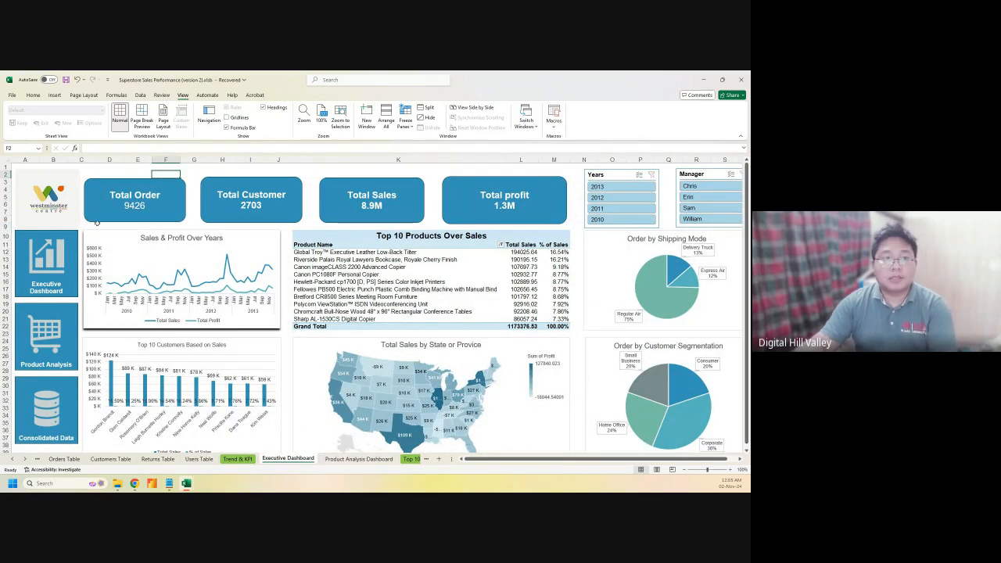
{"action": "left_click", "coordinate": [87, 167]}
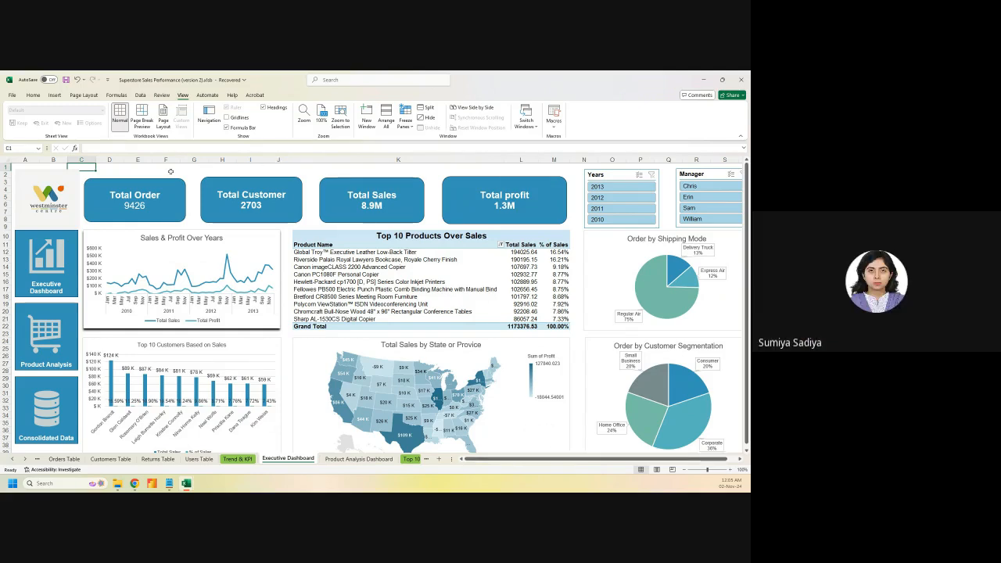
{"action": "key", "text": "ctrl+s"}
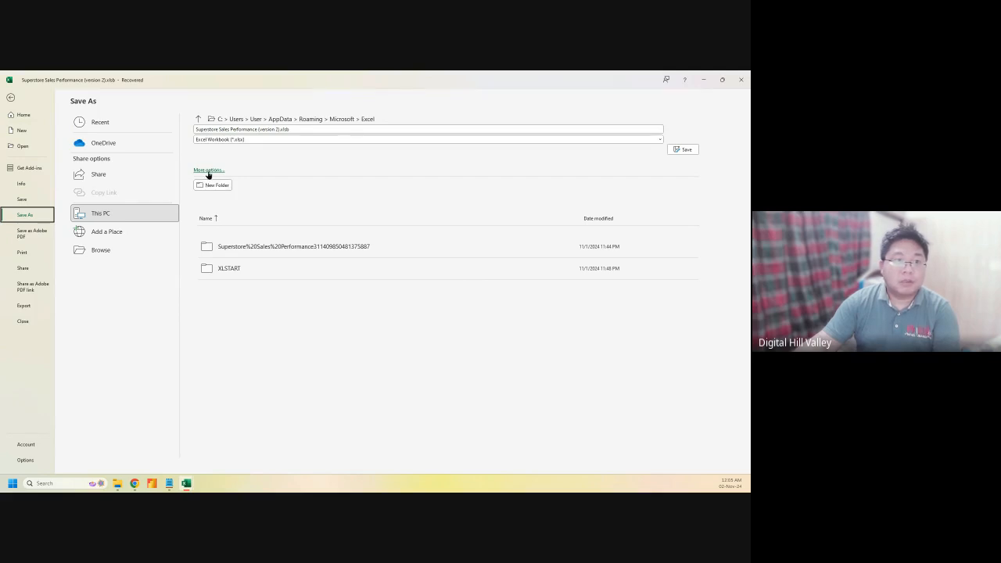
Save the workbook as Superstore Sales Performance (version 2).xlsx in the Class 03 folder
{"action": "left_click", "coordinate": [102, 250]}
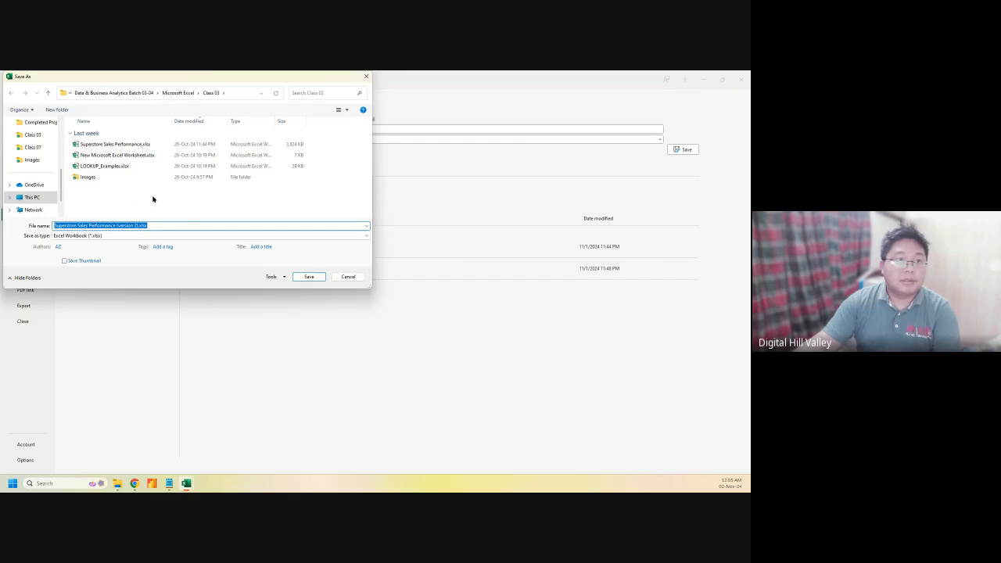
{"action": "left_click", "coordinate": [298, 277]}
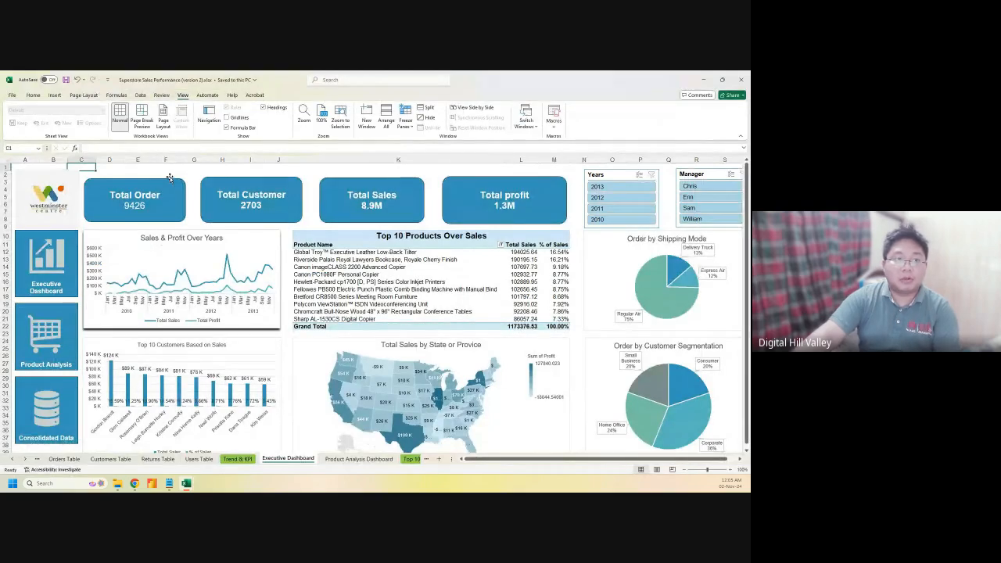
Test the dashboard buttons that jump to Product Analysis Dashboard and Consolidated Data
{"action": "left_click", "coordinate": [181, 174]}
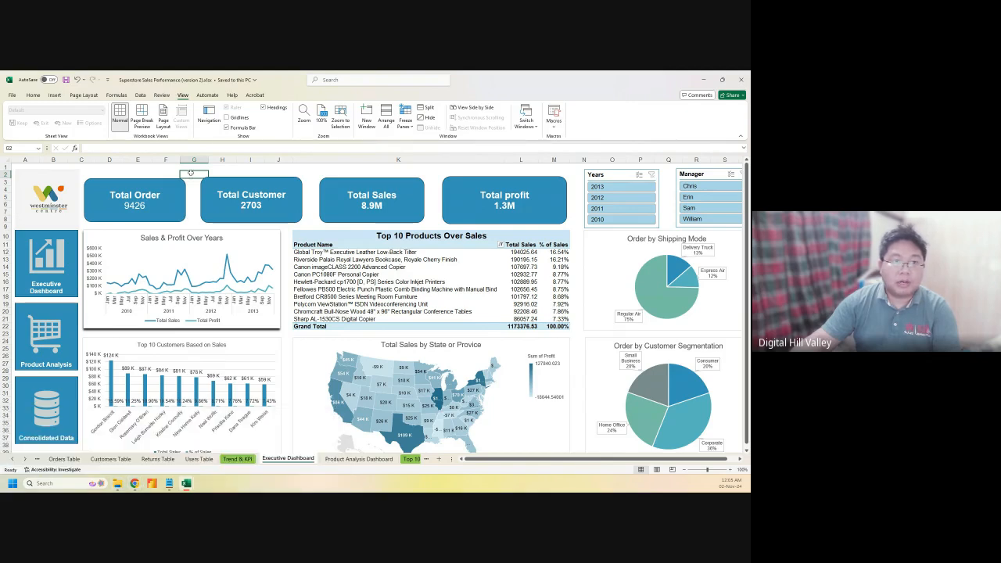
{"action": "left_click", "coordinate": [165, 167]}
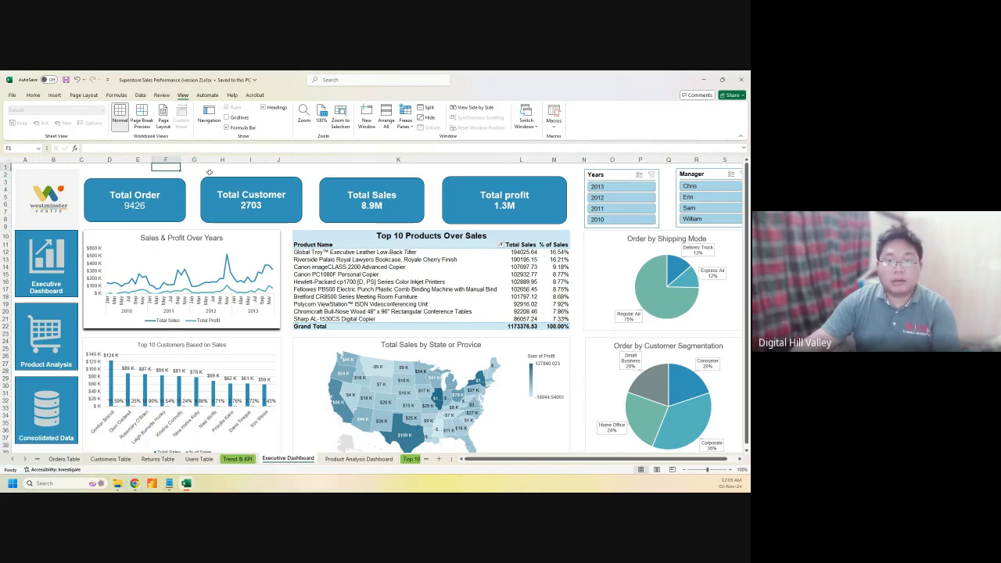
{"action": "left_click", "coordinate": [523, 170]}
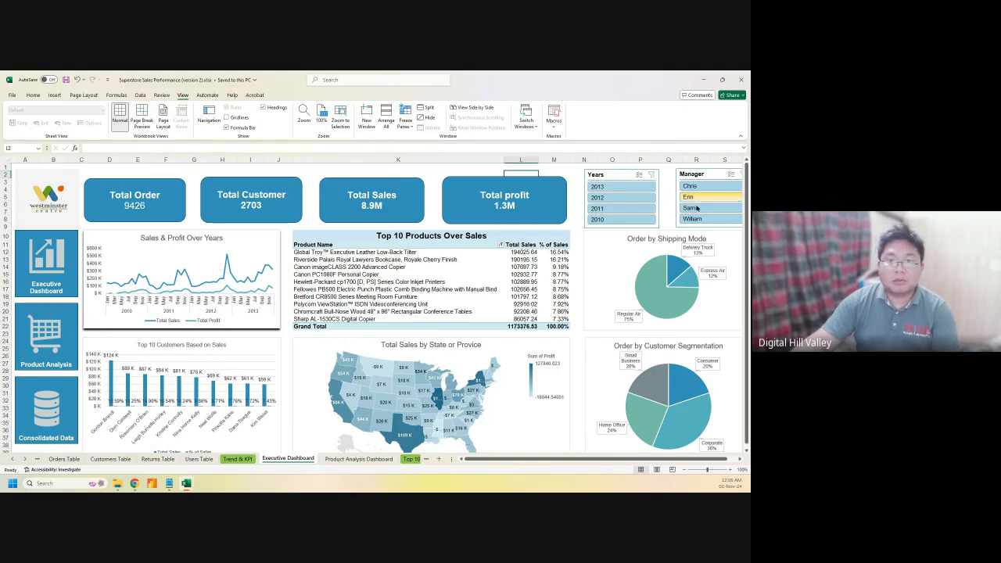
{"action": "left_click", "coordinate": [48, 273]}
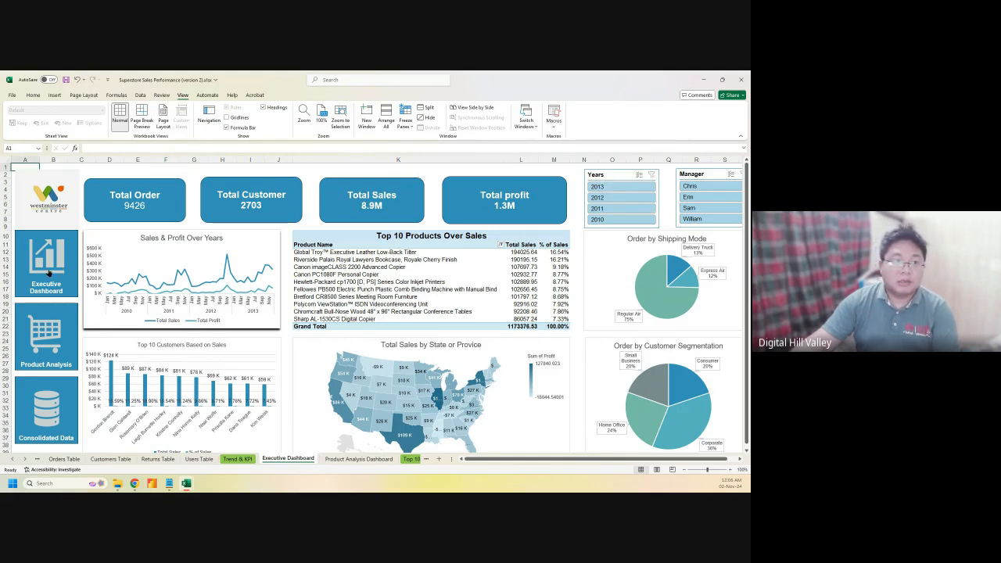
{"action": "left_click", "coordinate": [45, 329]}
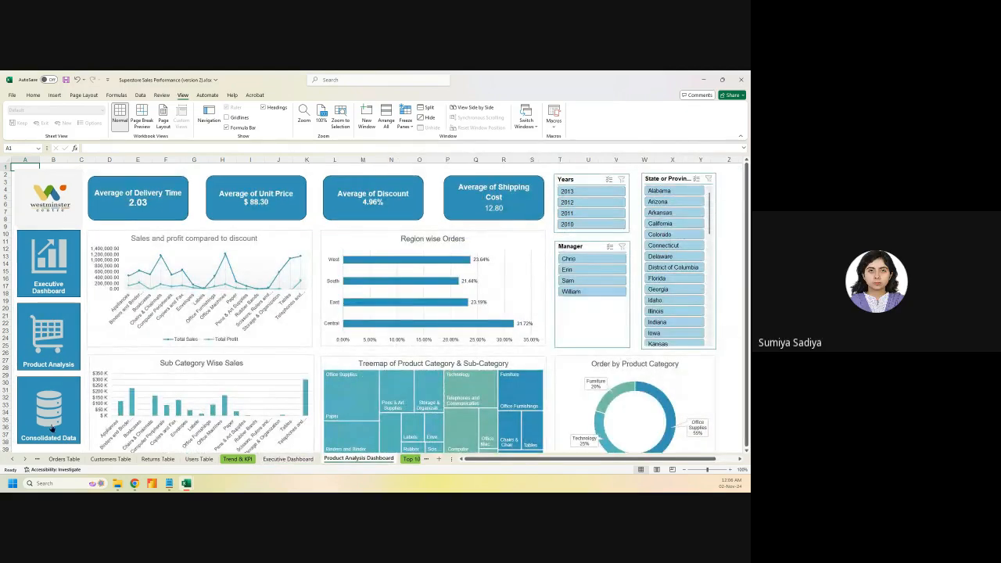
{"action": "left_click", "coordinate": [48, 402]}
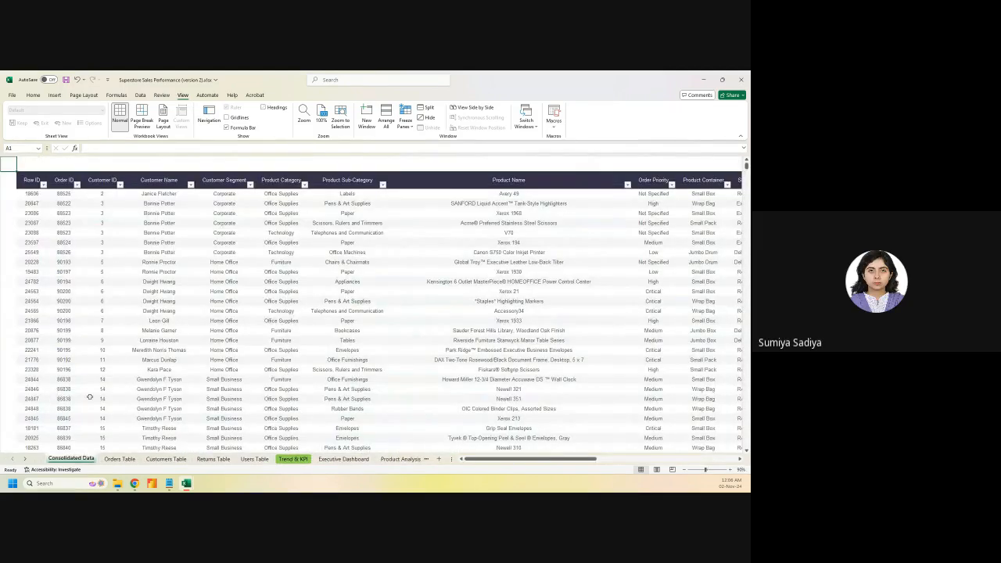
{"action": "left_click", "coordinate": [19, 165]}
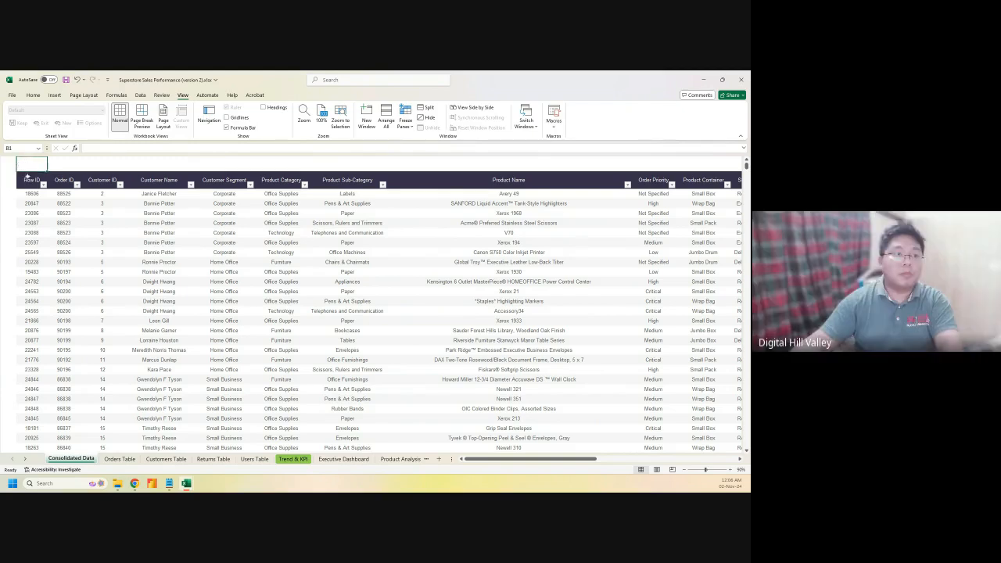
From the Executive Dashboard, repeat the Product Analysis and Consolidated Data jumps, ending on Consolidated Data
{"action": "left_click", "coordinate": [343, 459]}
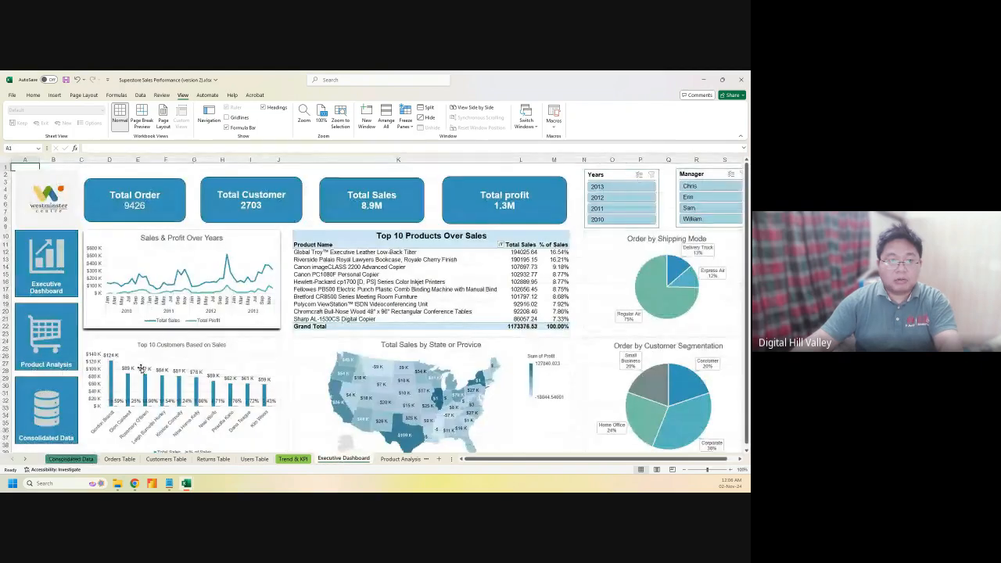
{"action": "left_click", "coordinate": [47, 329]}
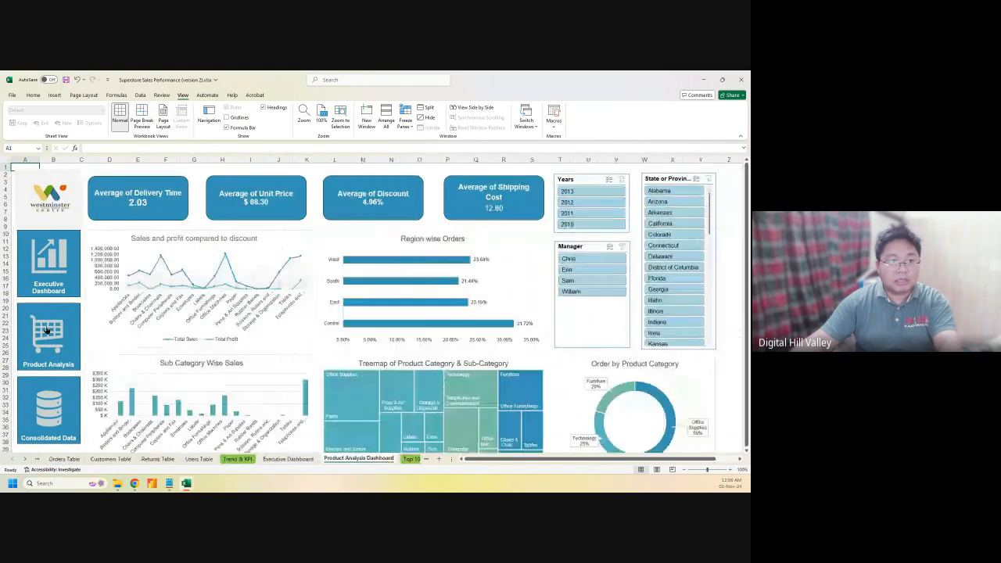
{"action": "left_click", "coordinate": [48, 404]}
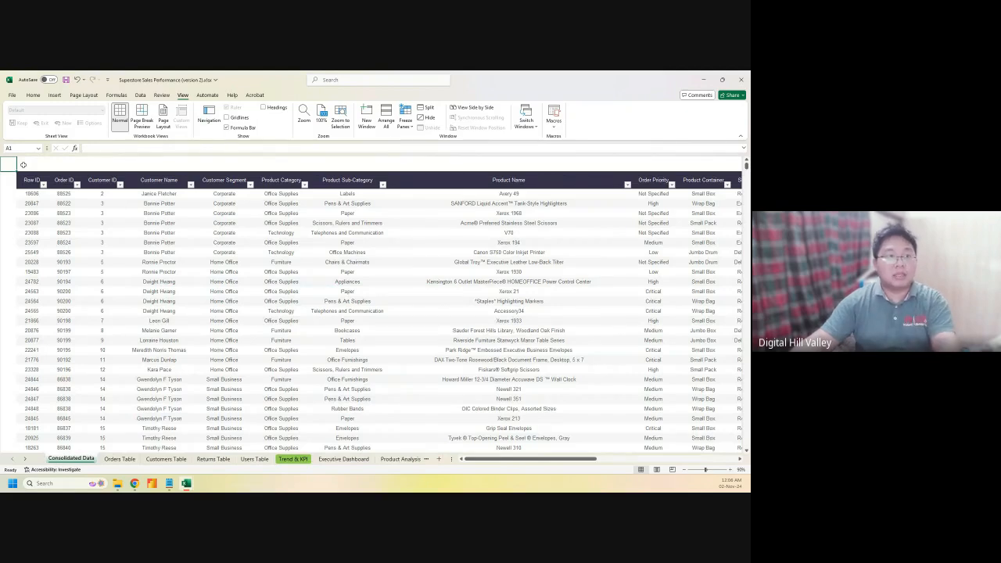
{"action": "left_click", "coordinate": [26, 166]}
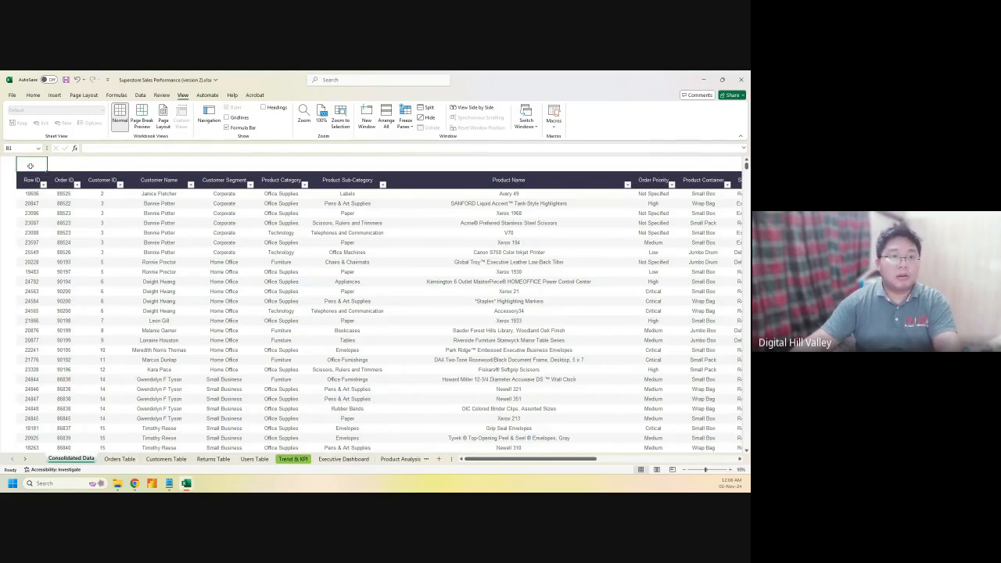
Draw a blue rectangle block across cells B1 and C1 of Consolidated Data
{"action": "left_click", "coordinate": [55, 94]}
{"action": "left_click", "coordinate": [99, 127]}
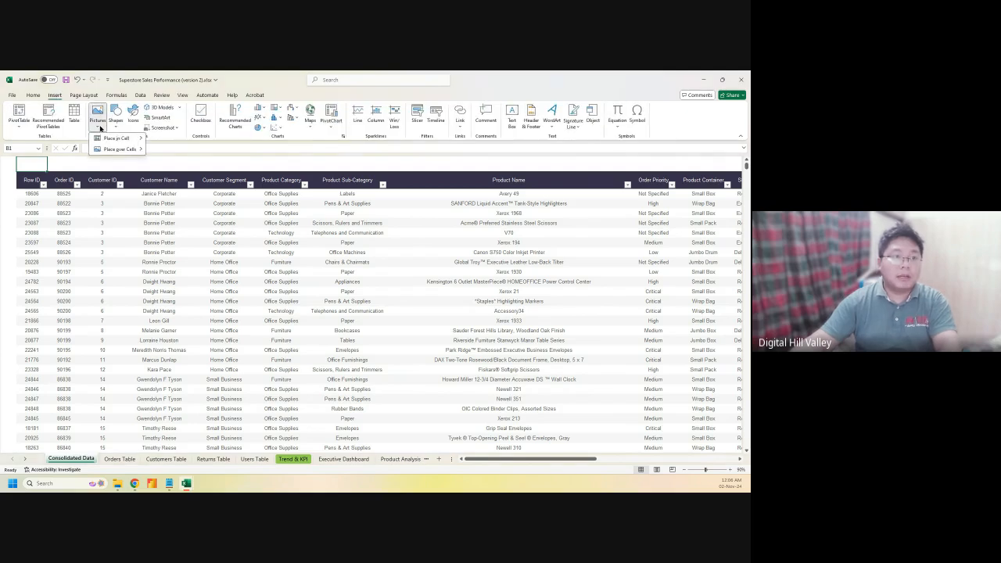
{"action": "left_click", "coordinate": [116, 121]}
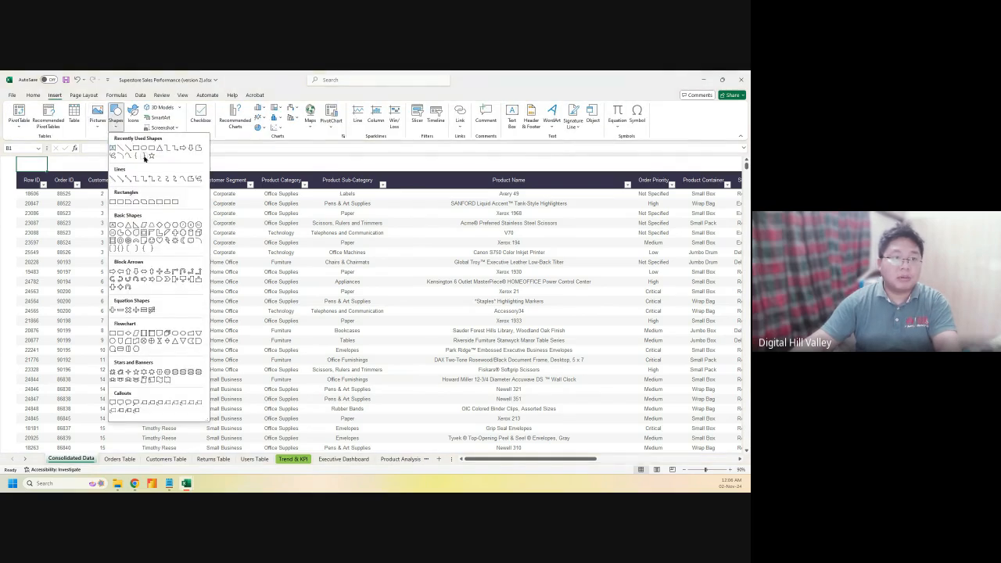
{"action": "left_click", "coordinate": [137, 148]}
{"action": "mouse_move", "coordinate": [60, 160]}
{"action": "left_mouse_down"}
{"action": "mouse_move", "coordinate": [95, 196]}
{"action": "mouse_move", "coordinate": [93, 176]}
{"action": "mouse_move", "coordinate": [39, 164]}
{"action": "left_mouse_up"}
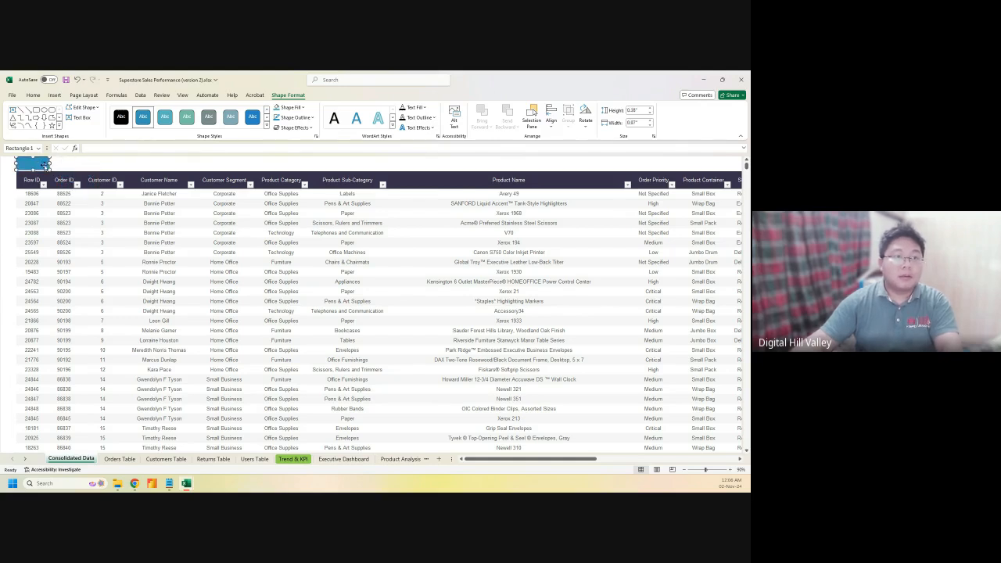
{"action": "left_click", "coordinate": [54, 94]}
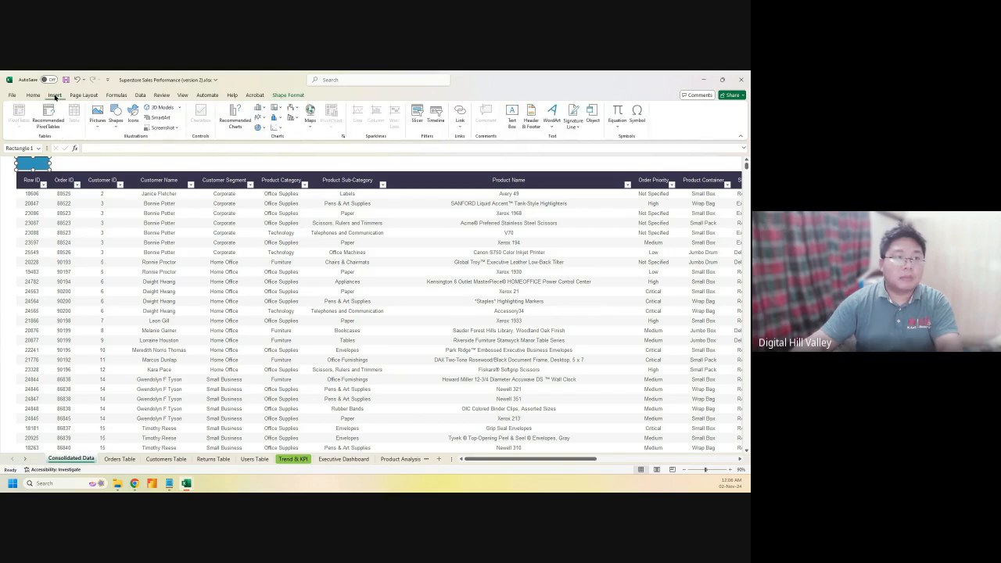
{"action": "left_click", "coordinate": [117, 122]}
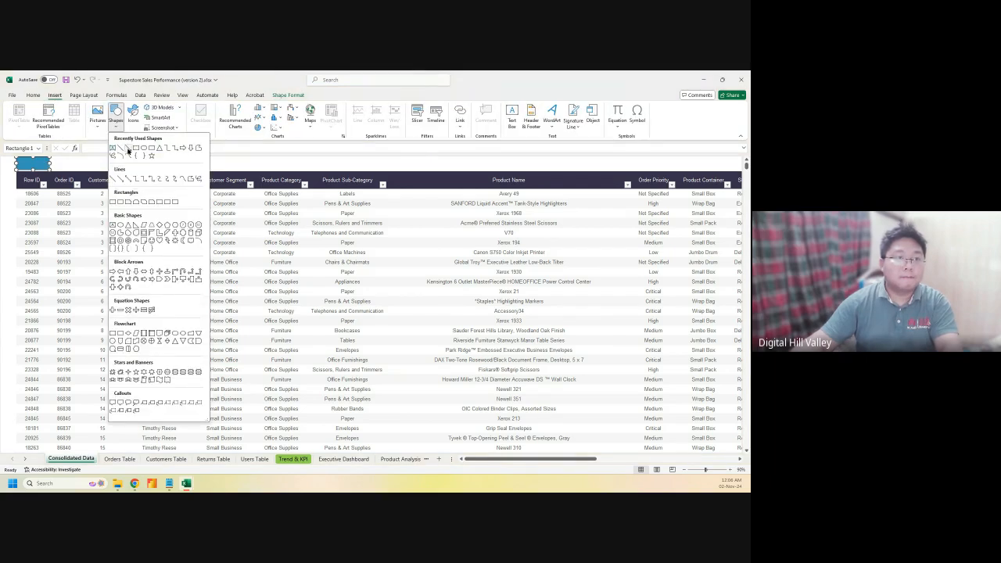
{"action": "left_click", "coordinate": [66, 158]}
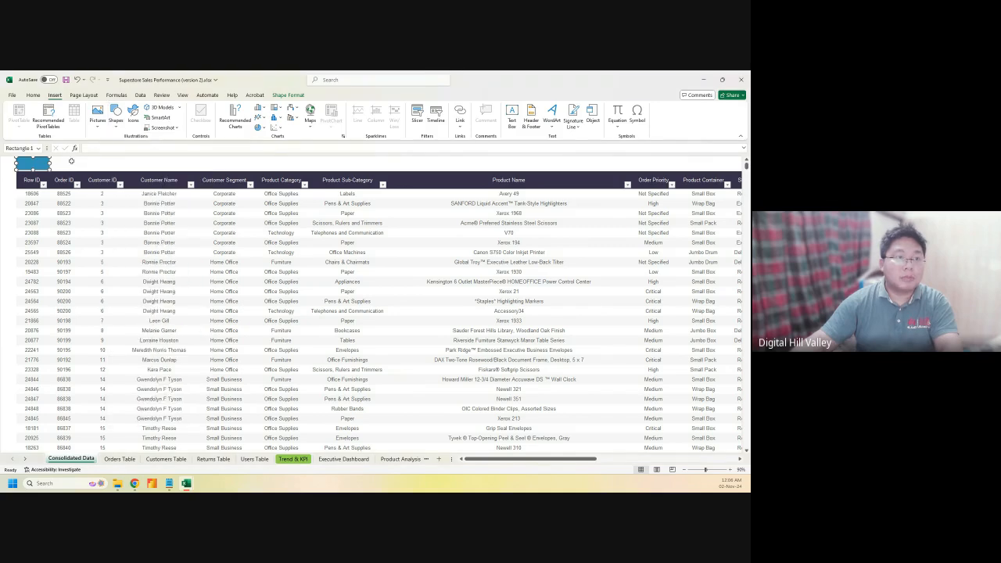
{"action": "left_click", "coordinate": [66, 158]}
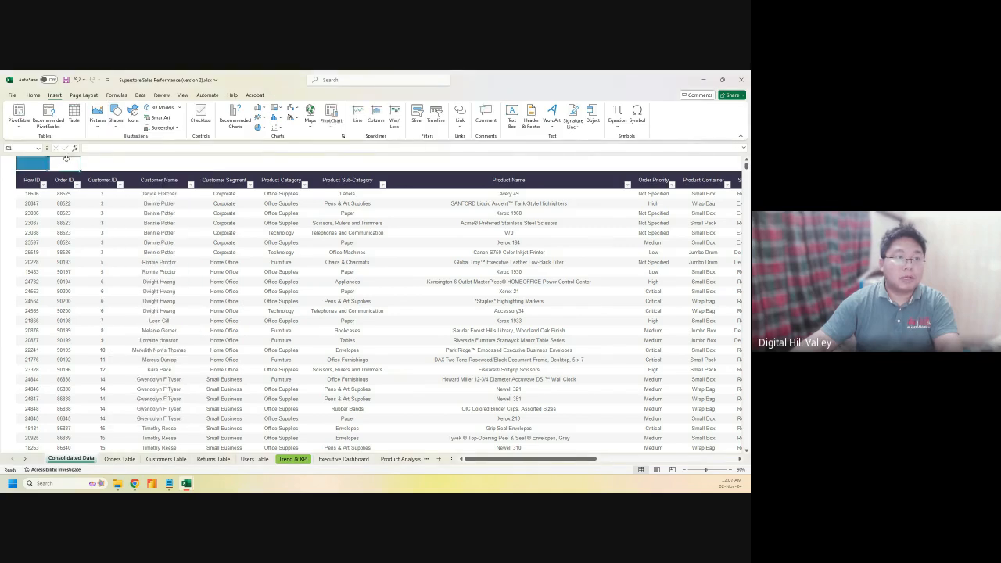
Add a white-filled left-pointing arrow and place it on the blue block
{"action": "left_click", "coordinate": [115, 118]}
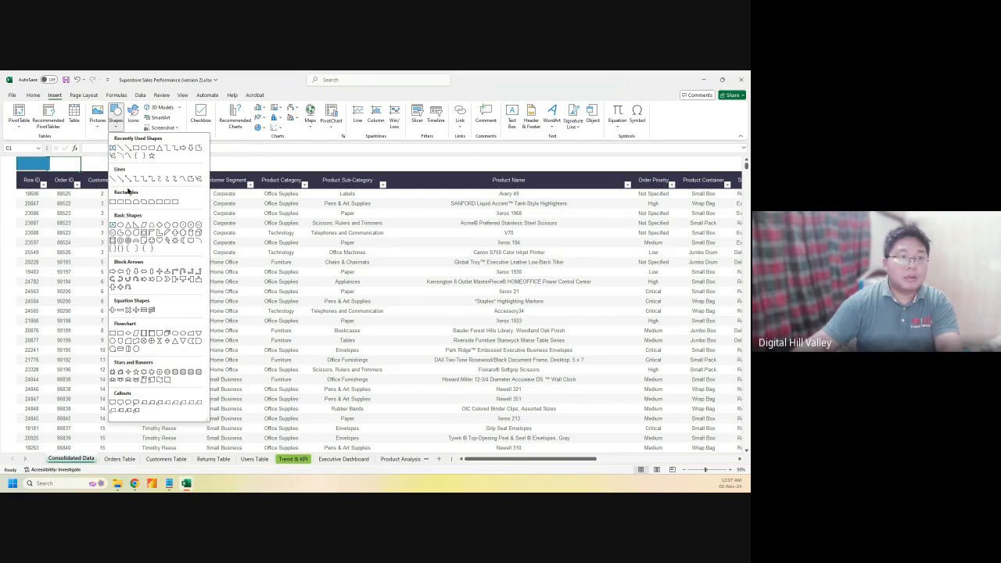
{"action": "left_click", "coordinate": [120, 272]}
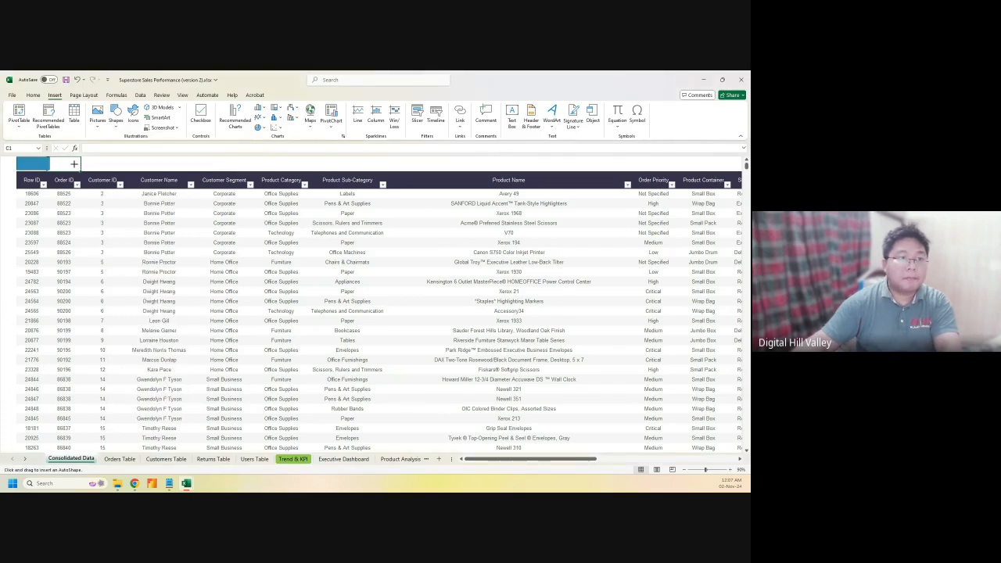
{"action": "left_click_drag", "start_coordinate": [49, 162], "coordinate": [129, 165]}
{"action": "left_click", "coordinate": [297, 106]}
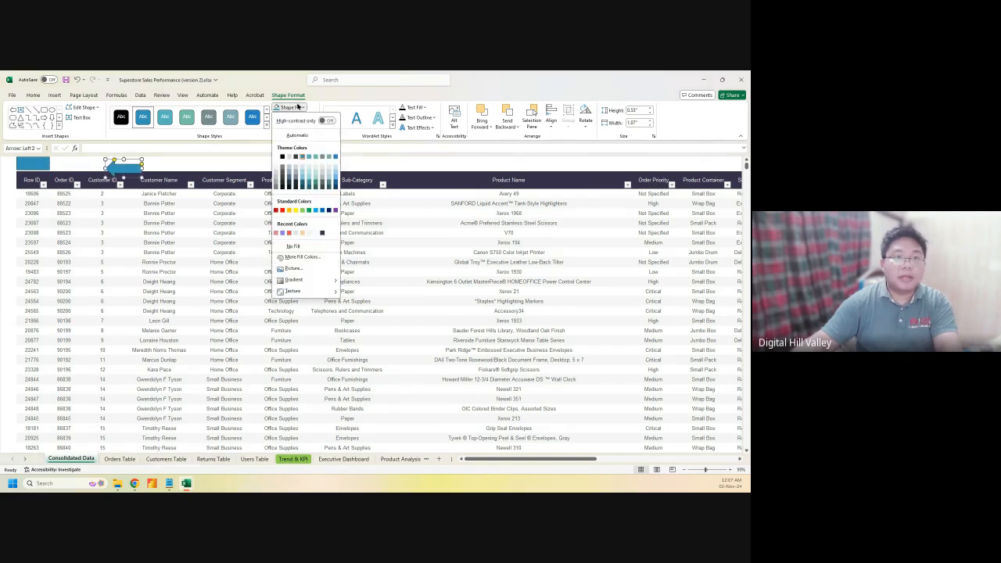
{"action": "left_click", "coordinate": [276, 157]}
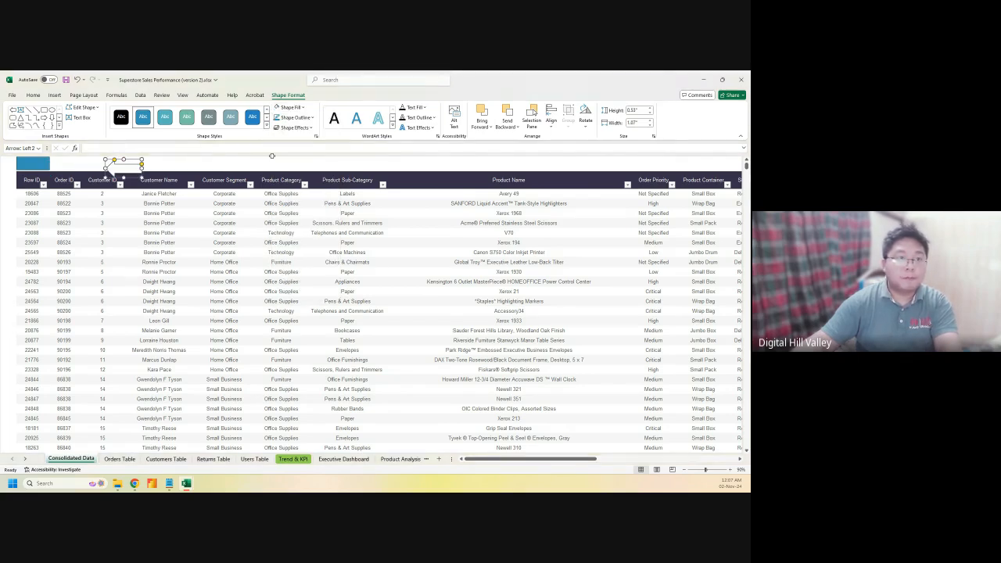
{"action": "left_click_drag", "start_coordinate": [132, 169], "coordinate": [35, 163]}
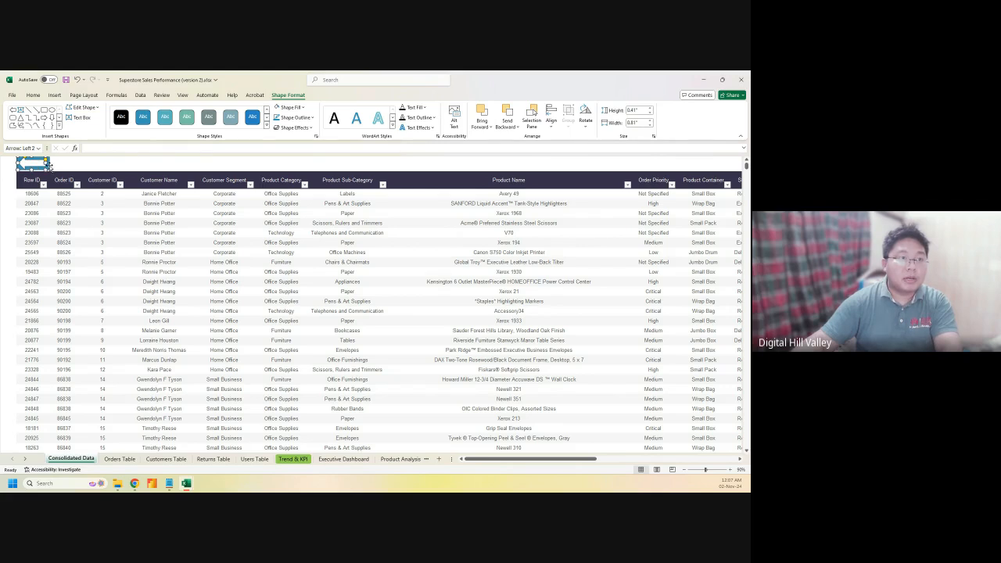
Group the two arrow shapes into a single back-arrow button
{"action": "left_click", "coordinate": [49, 167], "text": "ctrl"}
{"action": "right_click", "coordinate": [35, 165]}
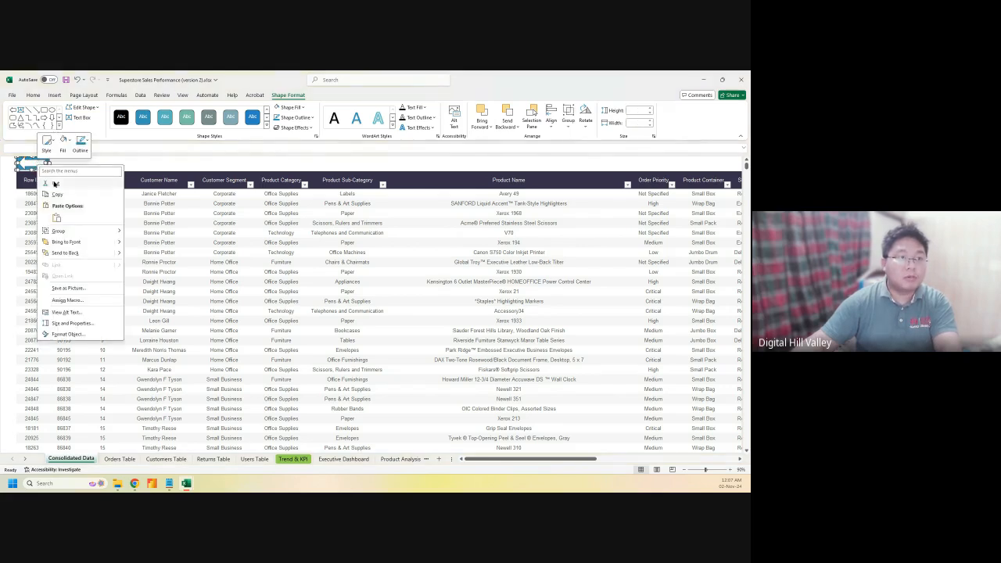
{"action": "mouse_move", "coordinate": [61, 233]}
{"action": "left_click", "coordinate": [145, 231]}
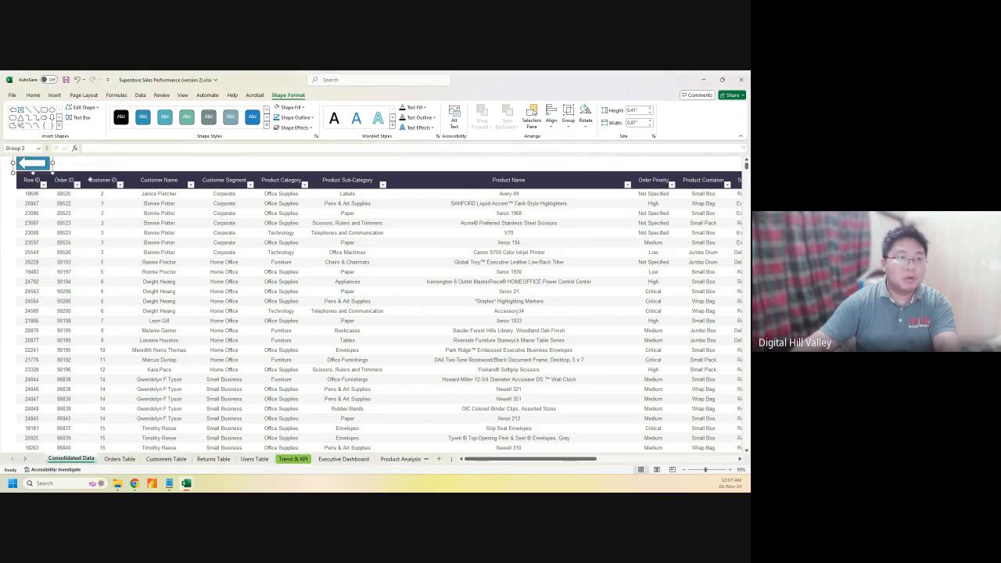
{"action": "left_click", "coordinate": [74, 166]}
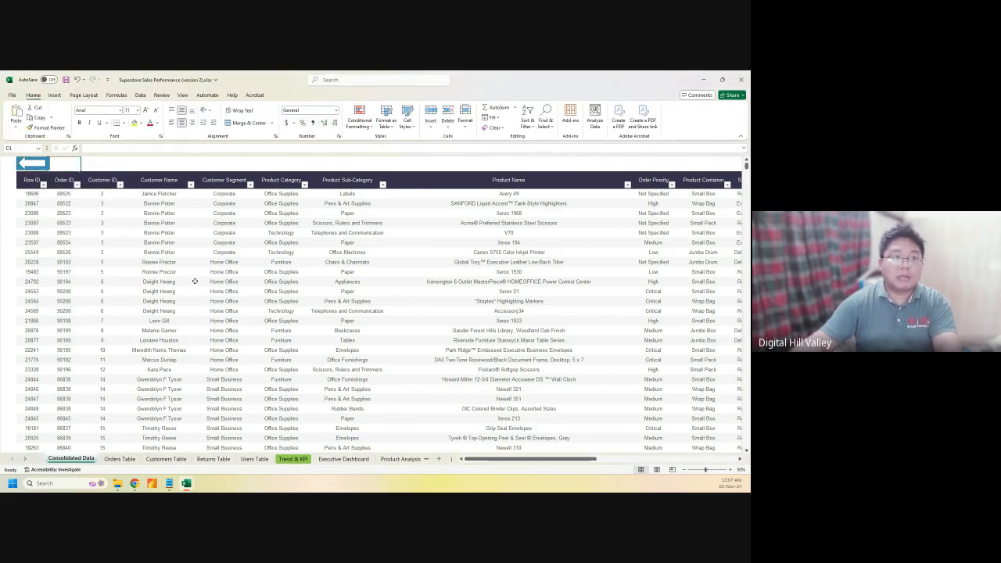
Insert an entire new row above the Consolidated Data table
{"action": "right_click", "coordinate": [6, 165]}
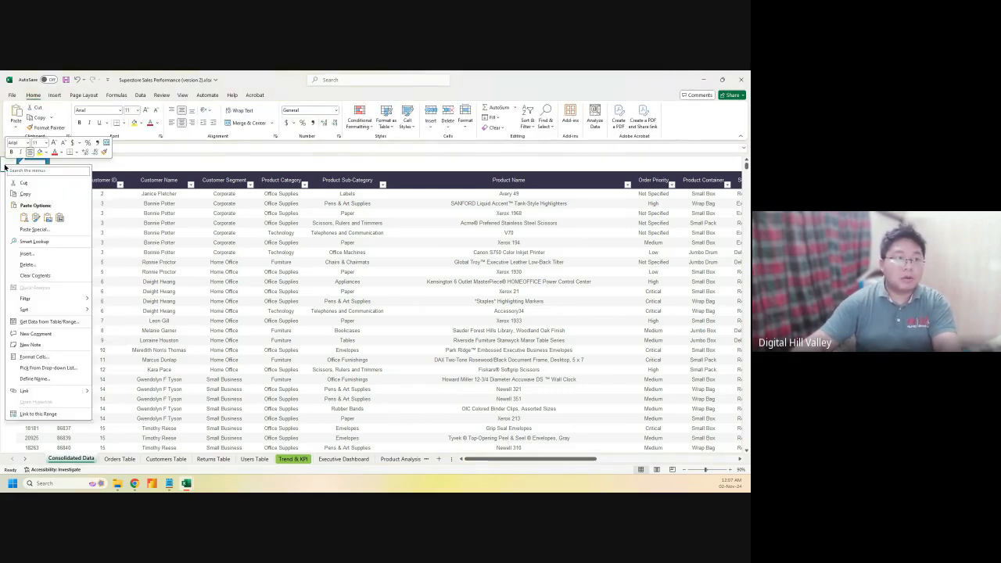
{"action": "left_click", "coordinate": [26, 255]}
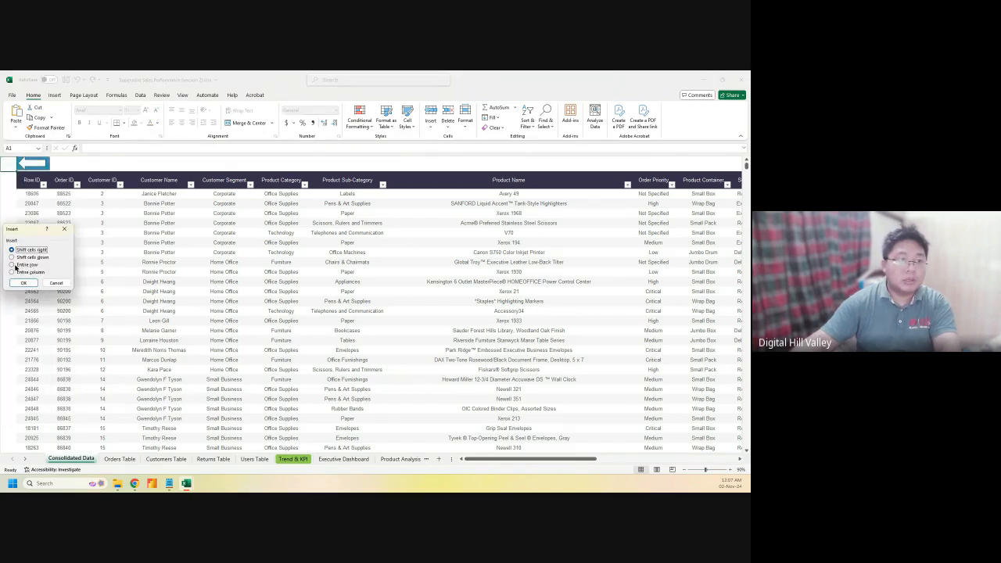
{"action": "left_click", "coordinate": [12, 265]}
{"action": "left_click", "coordinate": [23, 282]}
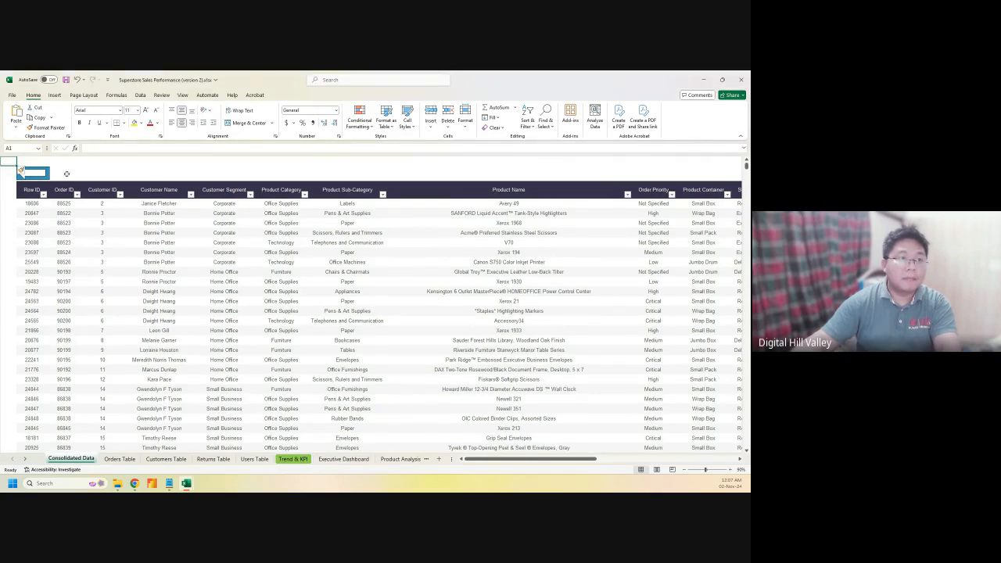
Hyperlink the arrow button to the Executive Dashboard sheet and follow the link
{"action": "left_click", "coordinate": [29, 172]}
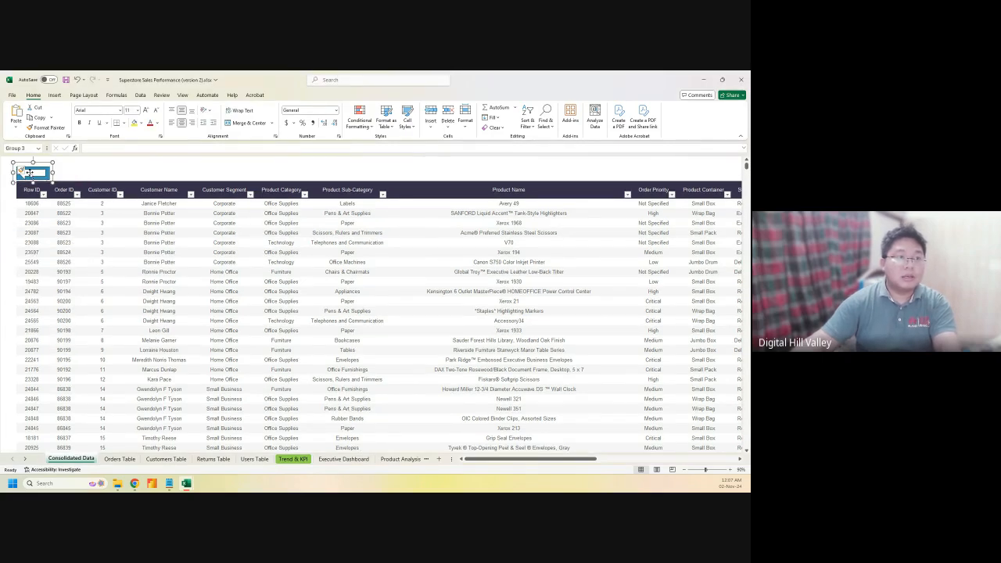
{"action": "right_click", "coordinate": [30, 172]}
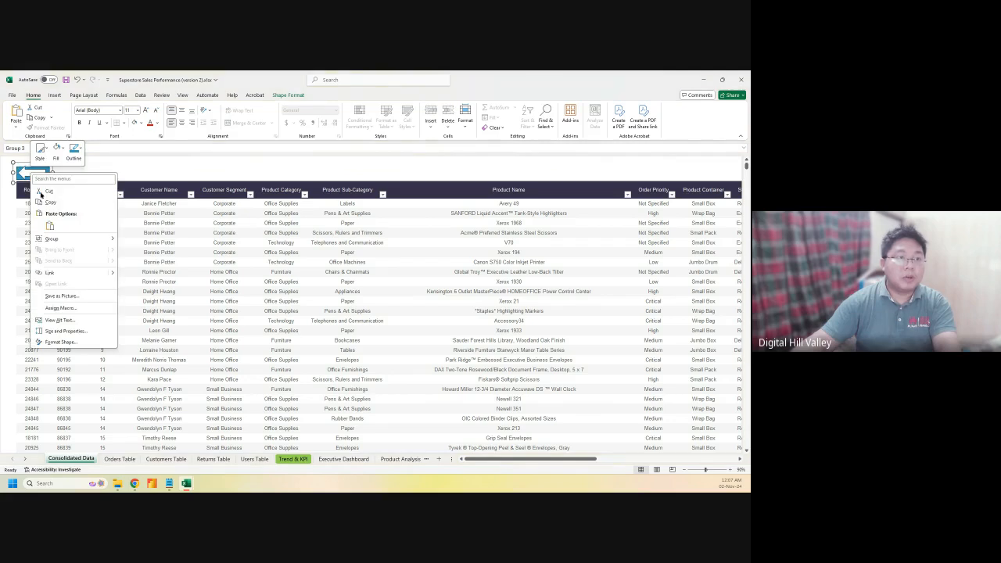
{"action": "left_click", "coordinate": [49, 272]}
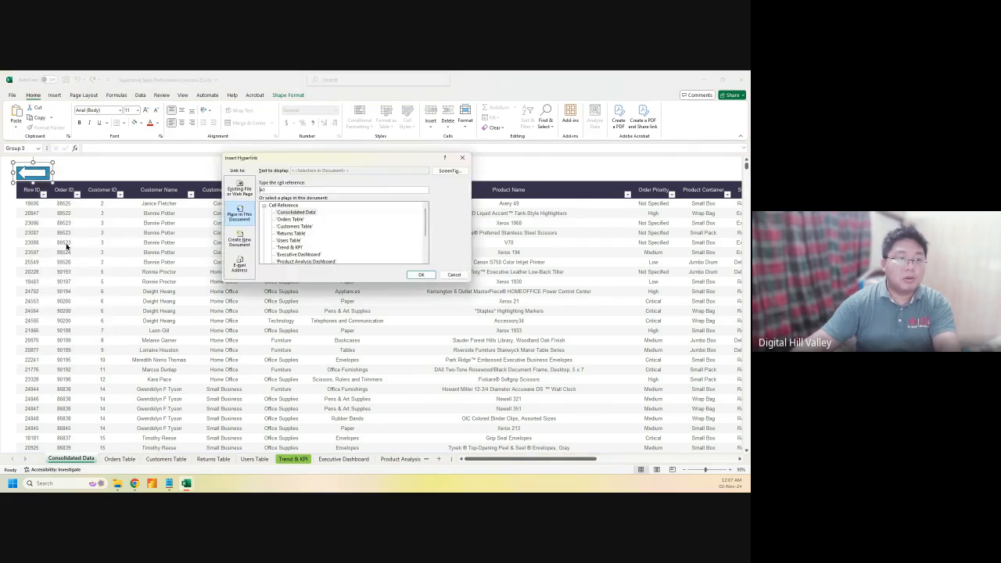
{"action": "scroll", "coordinate": [297, 216], "scroll_direction": "down", "scroll_amount": 1}
{"action": "left_click", "coordinate": [297, 233]}
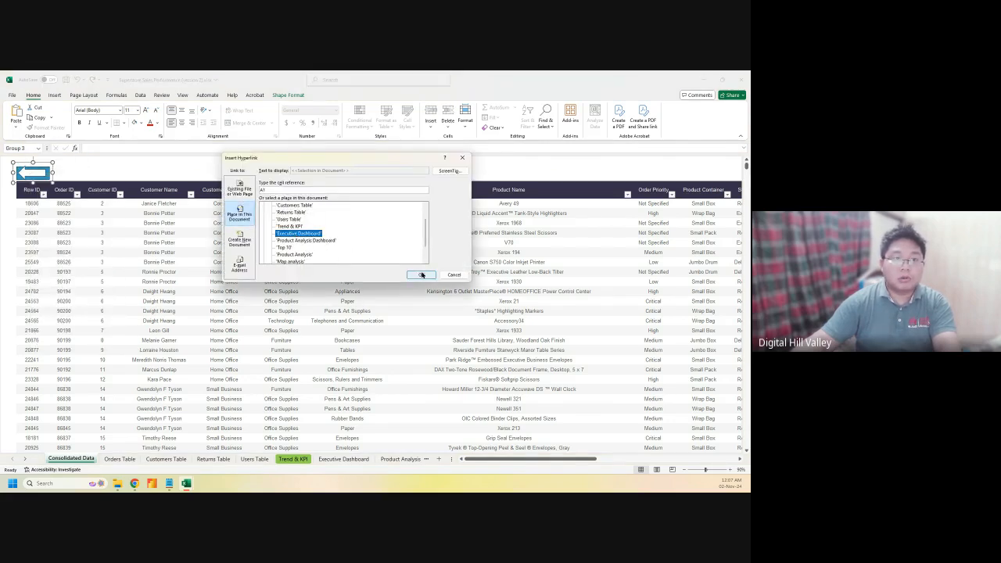
{"action": "left_click", "coordinate": [420, 275]}
{"action": "left_click", "coordinate": [175, 181]}
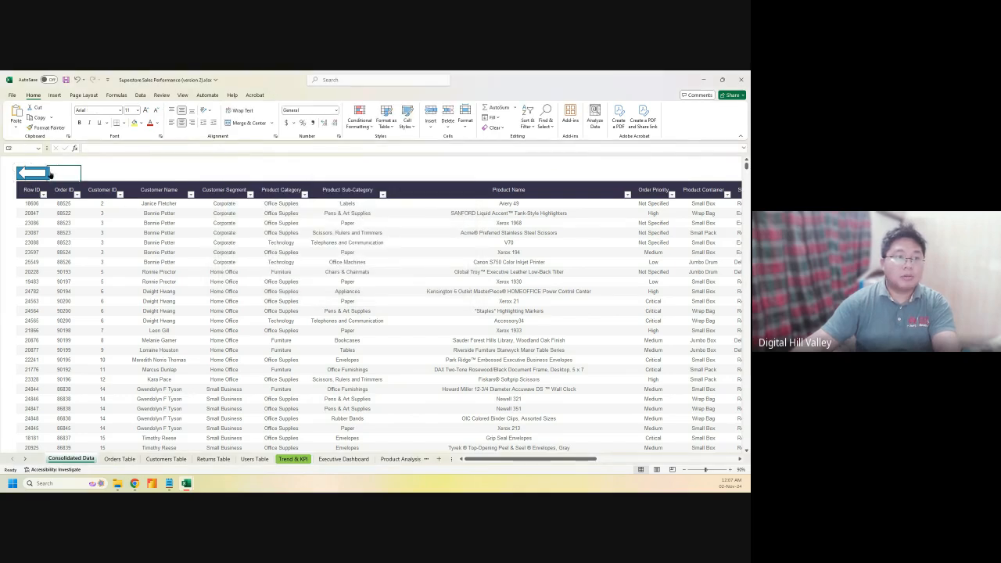
{"action": "left_click", "coordinate": [36, 176]}
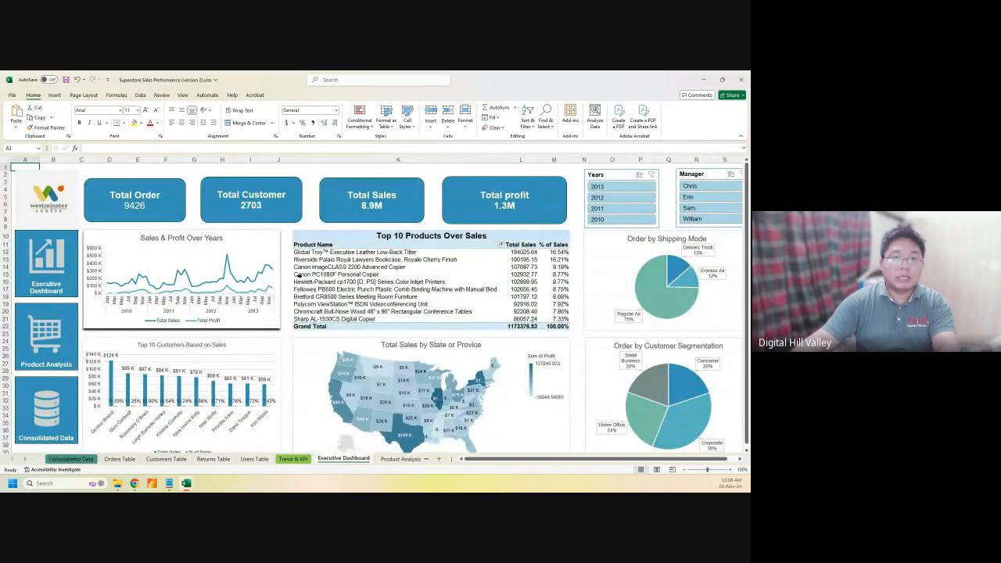
Save the workbook with Ctrl+S from the Executive Dashboard
{"action": "left_click", "coordinate": [166, 174]}
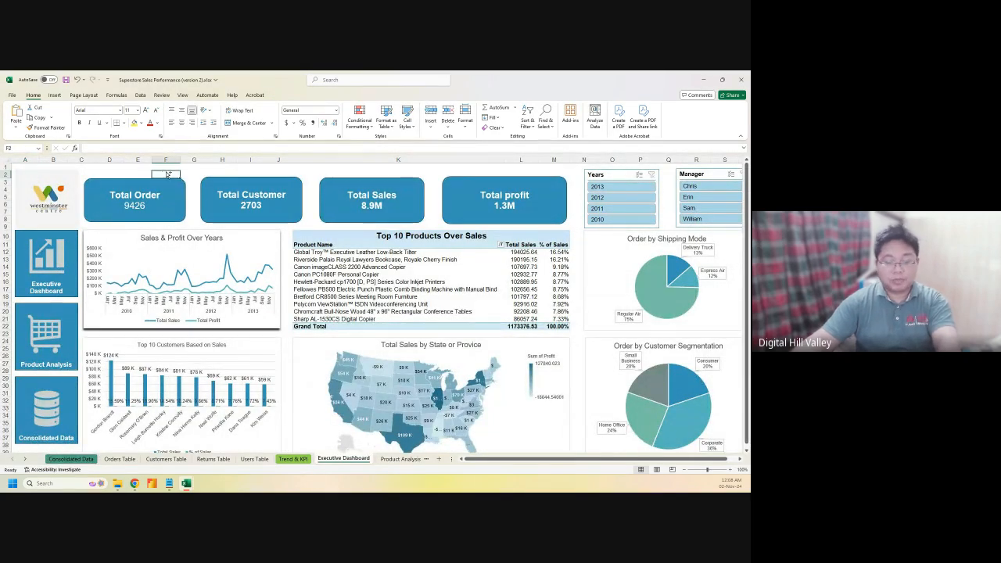
{"action": "key", "text": "ctrl+s"}
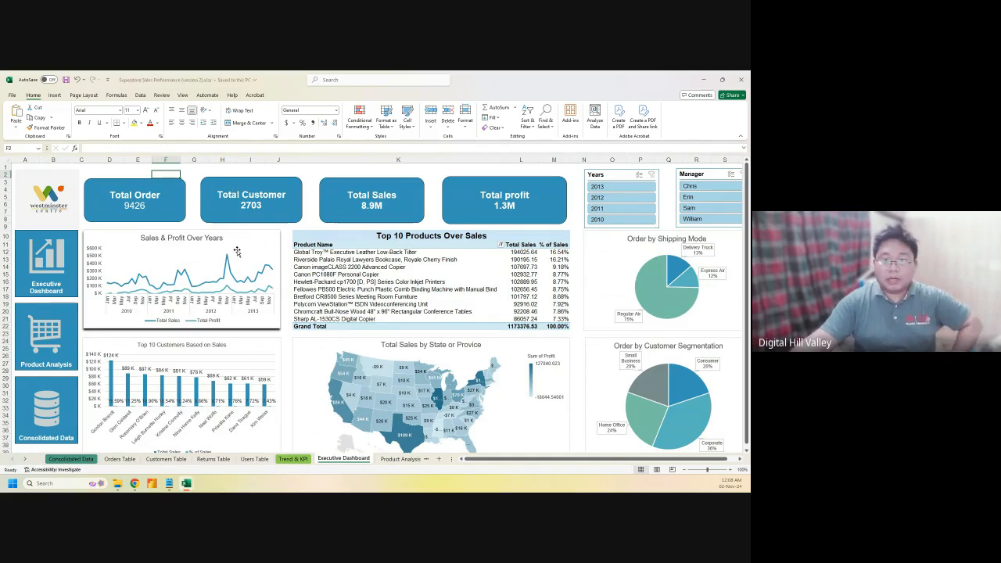
{"action": "scroll", "coordinate": [341, 357], "scroll_direction": "down", "scroll_amount": 4}
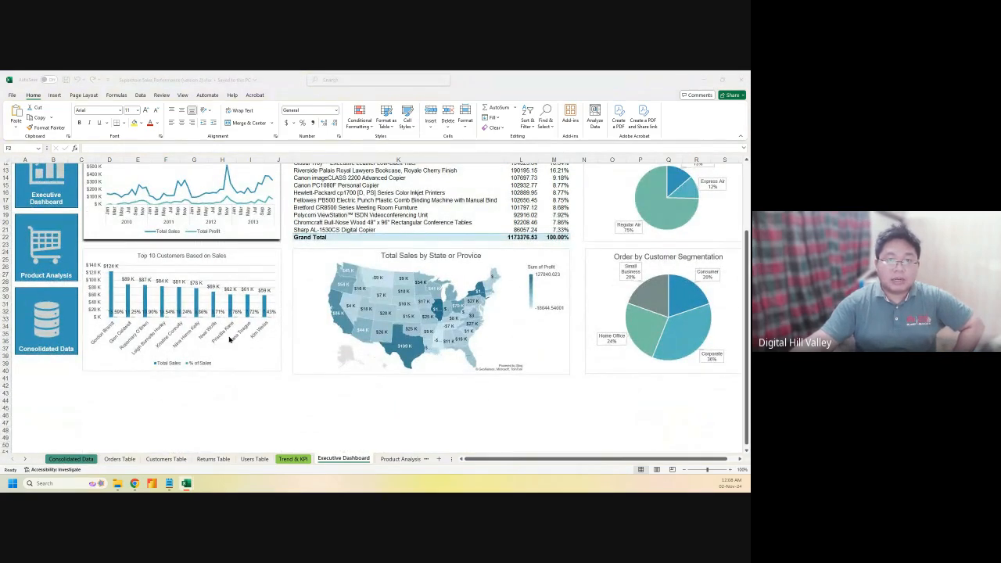
{"action": "scroll", "coordinate": [216, 329], "scroll_direction": "up", "scroll_amount": 3}
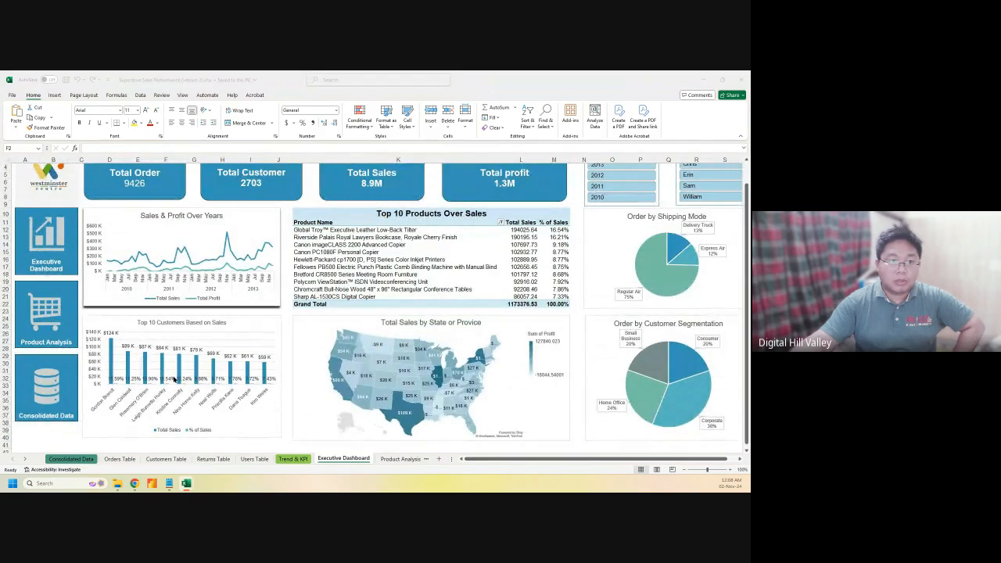
Delete the % of Sales data labels from the Top 10 Customers chart and save again
{"action": "left_click", "coordinate": [171, 381]}
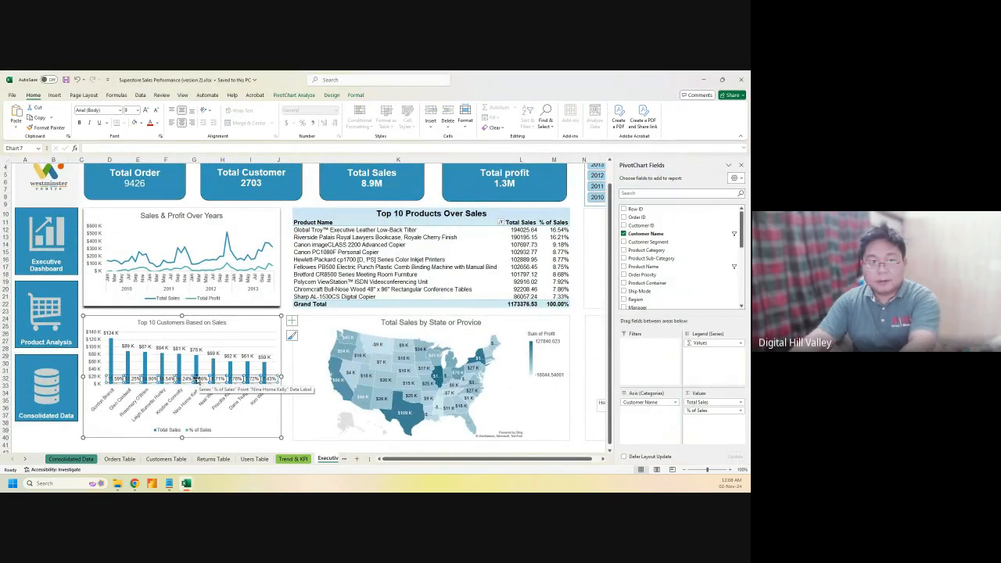
{"action": "key", "text": "Delete"}
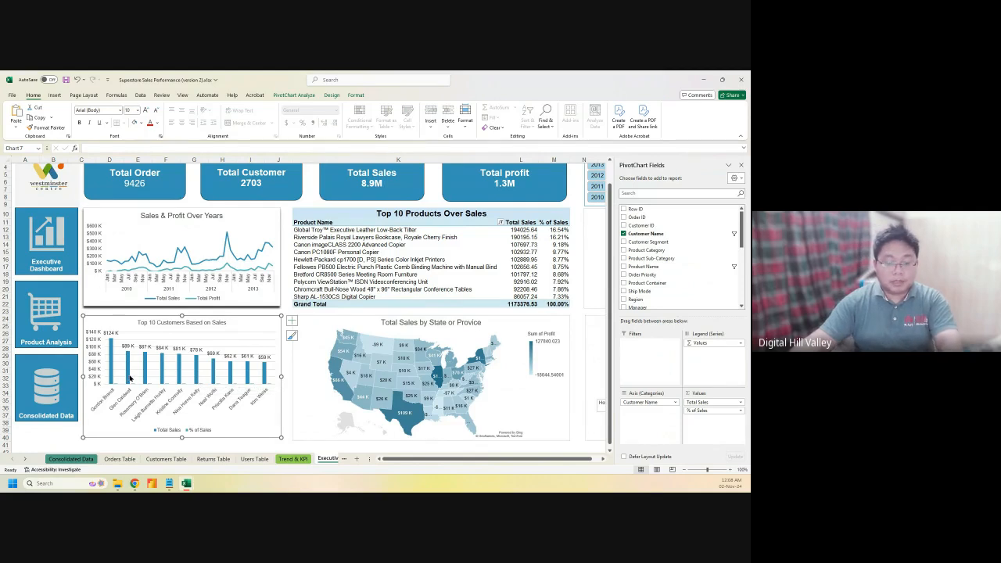
{"action": "key", "text": "ctrl+s"}
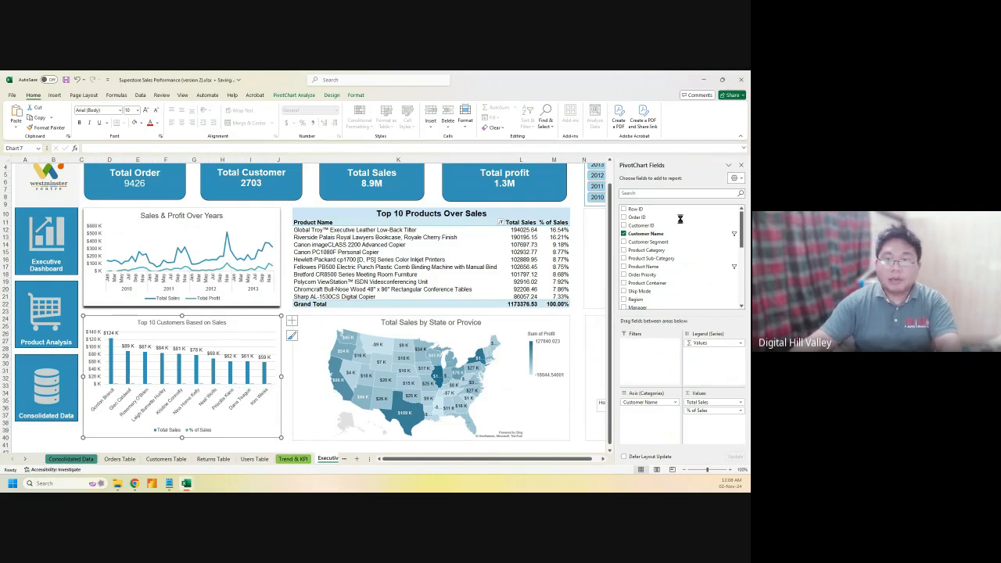
{"action": "left_click", "coordinate": [741, 166]}
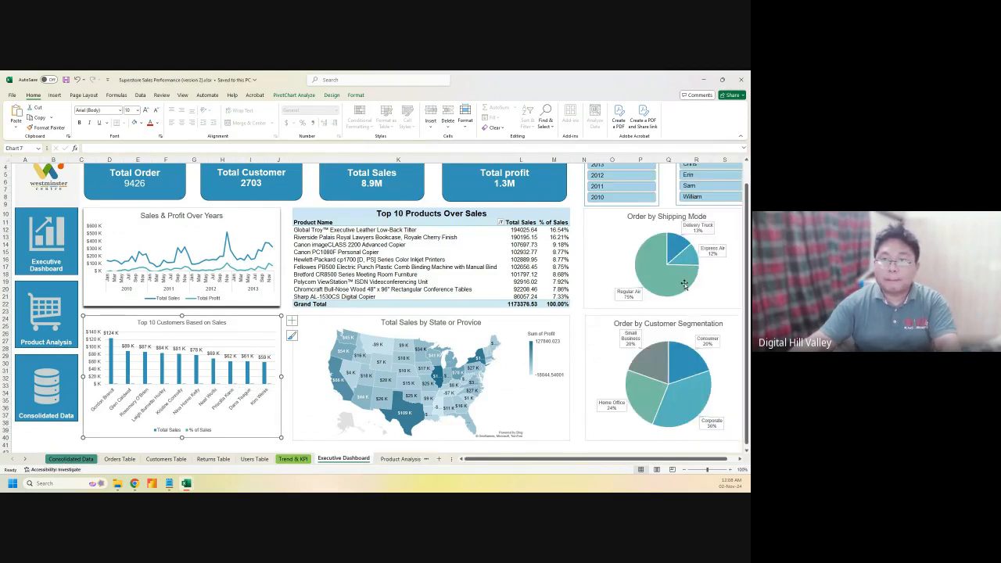
{"action": "scroll", "coordinate": [177, 172], "scroll_direction": "up", "scroll_amount": 1}
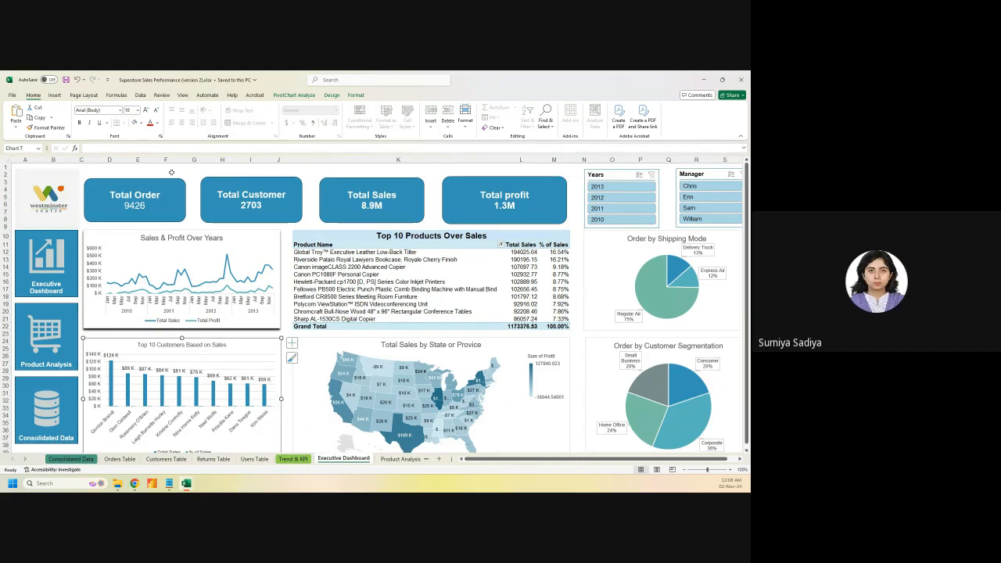
{"action": "left_click", "coordinate": [399, 459]}
Return to the Executive Dashboard, then clear the shopping mall logo image search in Chrome
{"action": "left_click", "coordinate": [305, 459]}
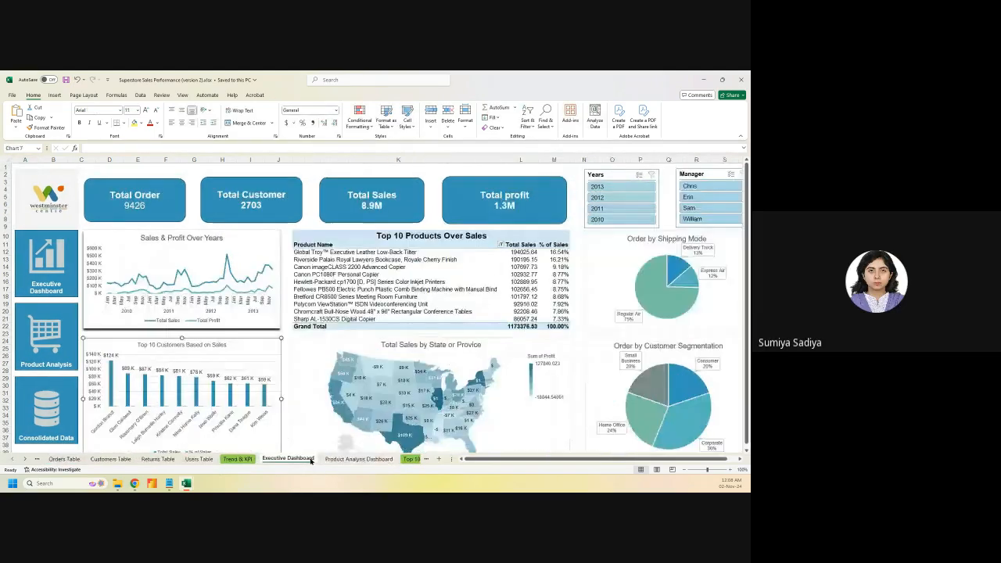
{"action": "left_click", "coordinate": [332, 460]}
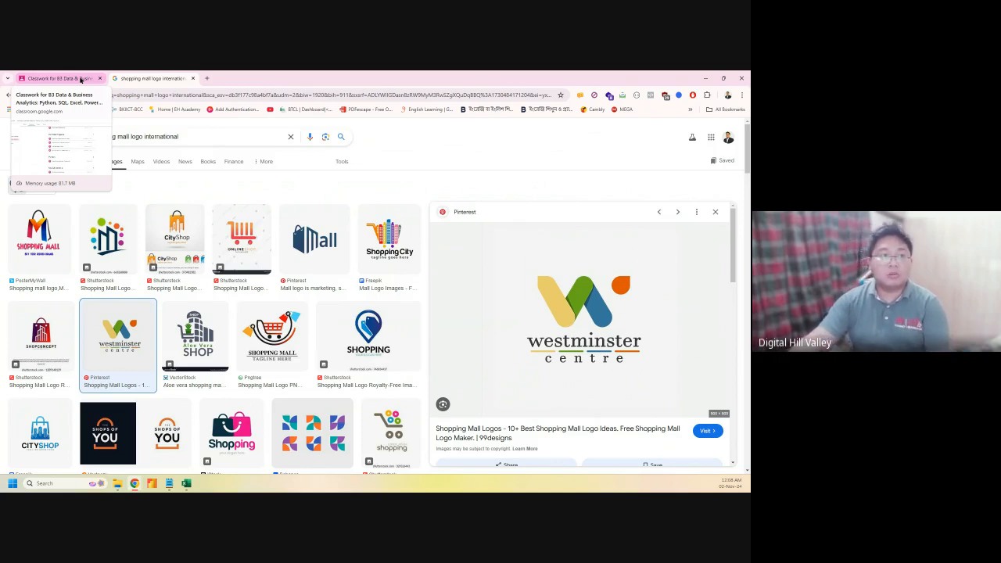
{"action": "left_click", "coordinate": [290, 136]}
{"action": "left_click", "coordinate": [393, 145]}
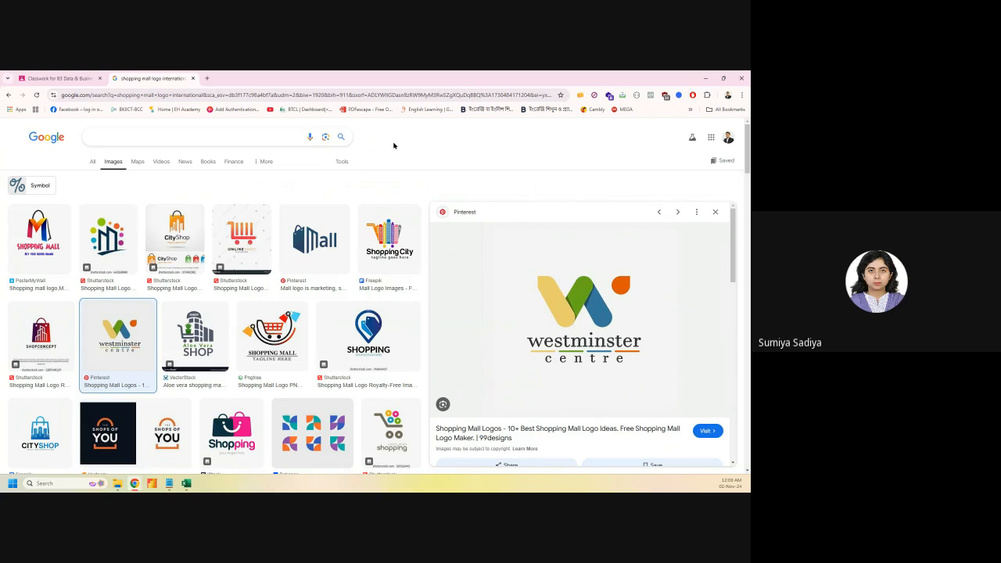
Visit the Classwork page, come back, and open a new Google tab
{"action": "left_click", "coordinate": [70, 79]}
{"action": "left_click", "coordinate": [165, 79]}
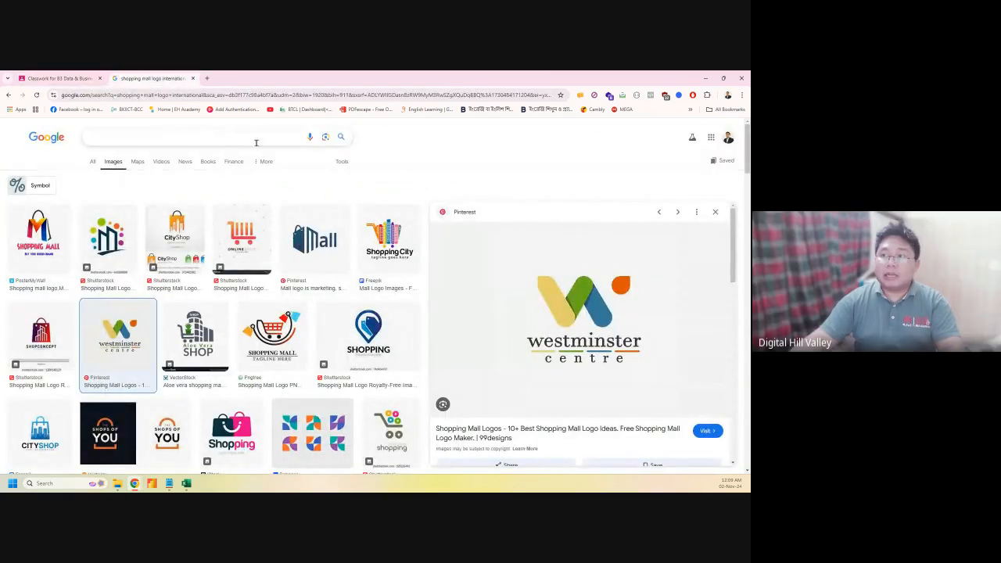
{"action": "left_click", "coordinate": [208, 79]}
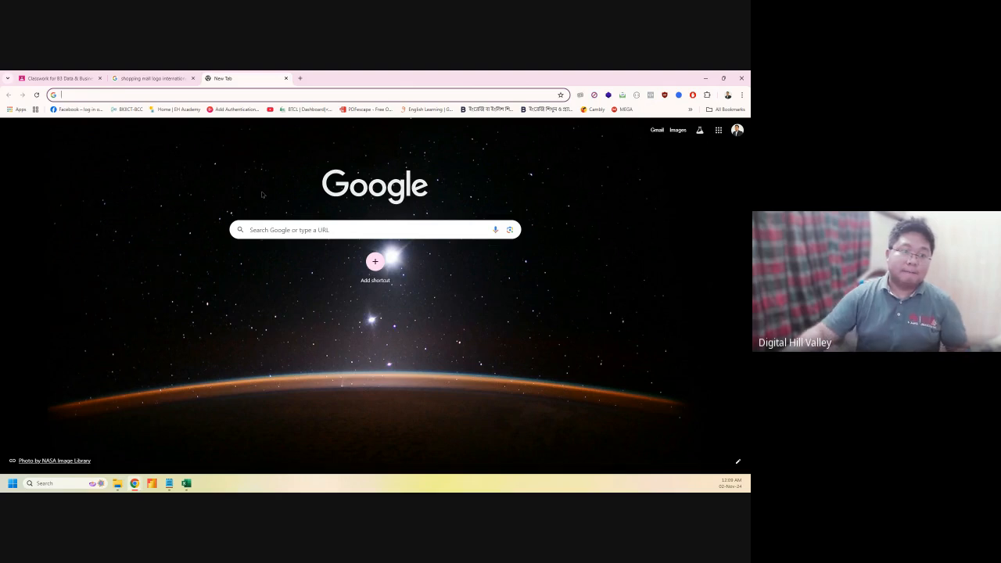
Save and close the second Superstore workbook, returning to Chrome's Google start page
{"action": "left_click", "coordinate": [186, 483]}
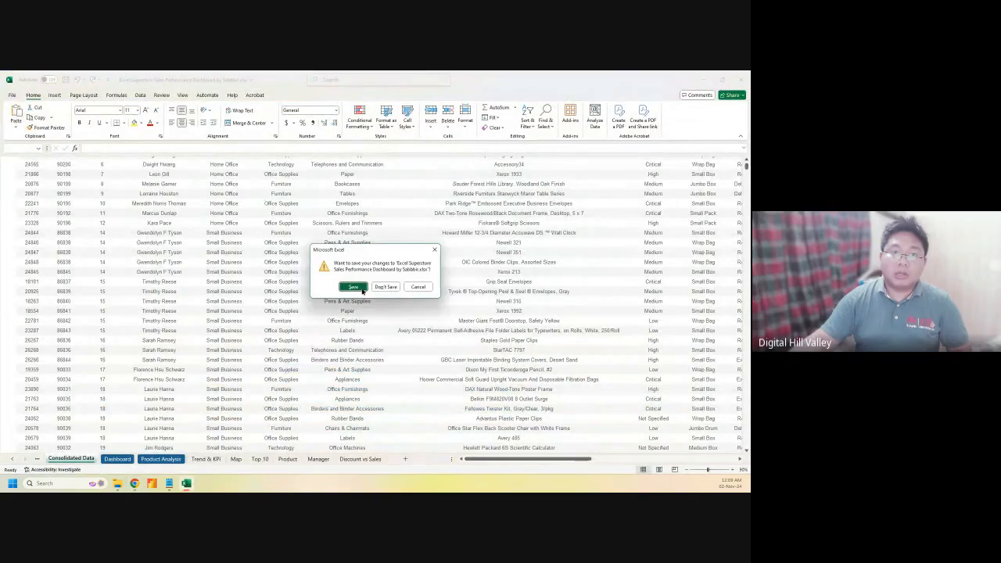
{"action": "left_click", "coordinate": [360, 287]}
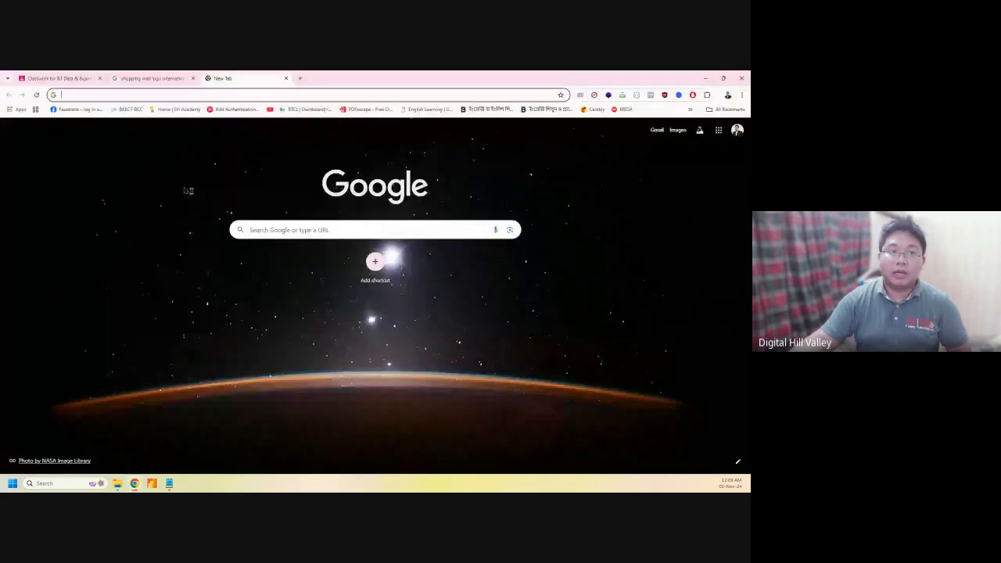
{"action": "left_click", "coordinate": [185, 190]}
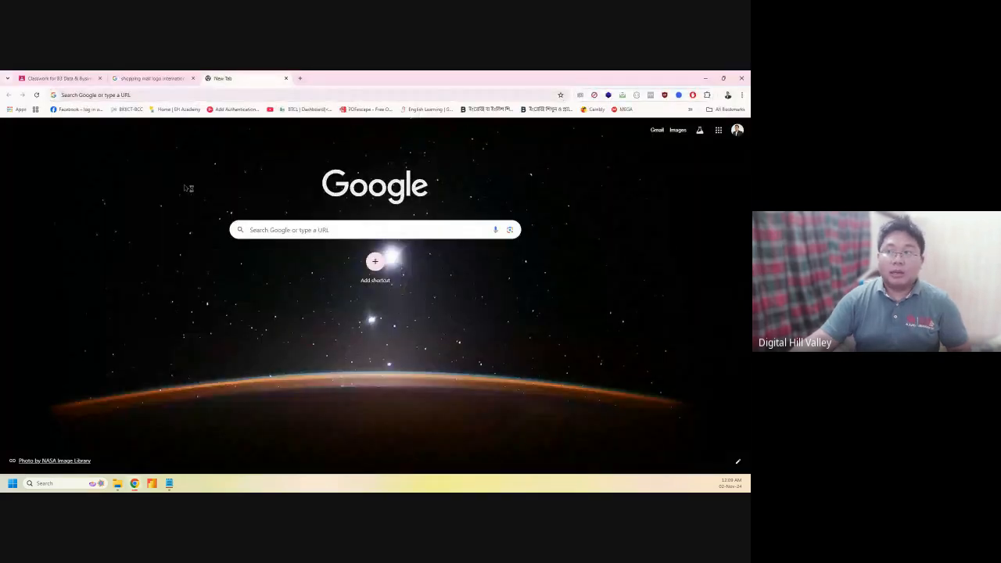
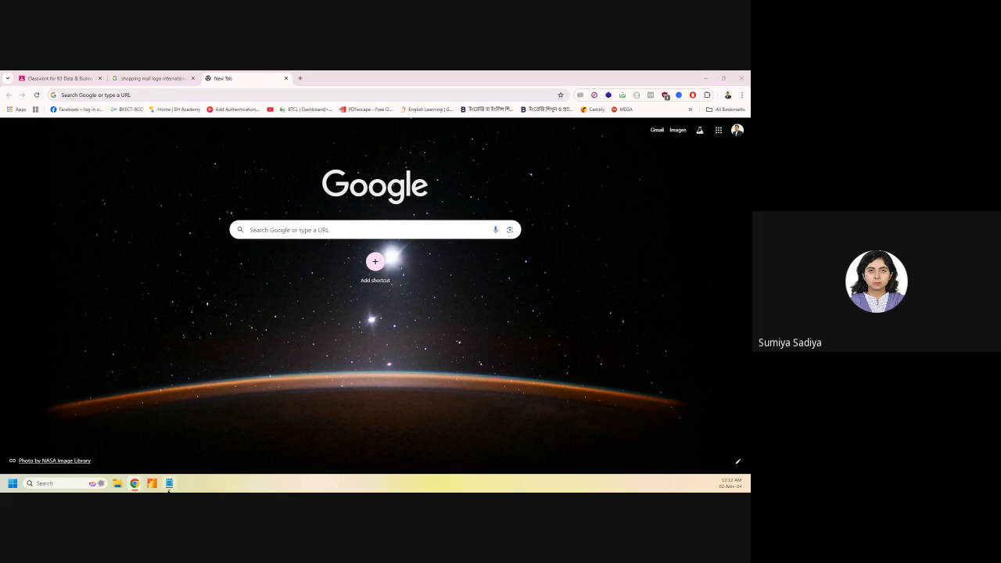
Close the Million and Thousand Transaction note and dismiss the Google search suggestions
{"action": "left_click", "coordinate": [168, 483]}
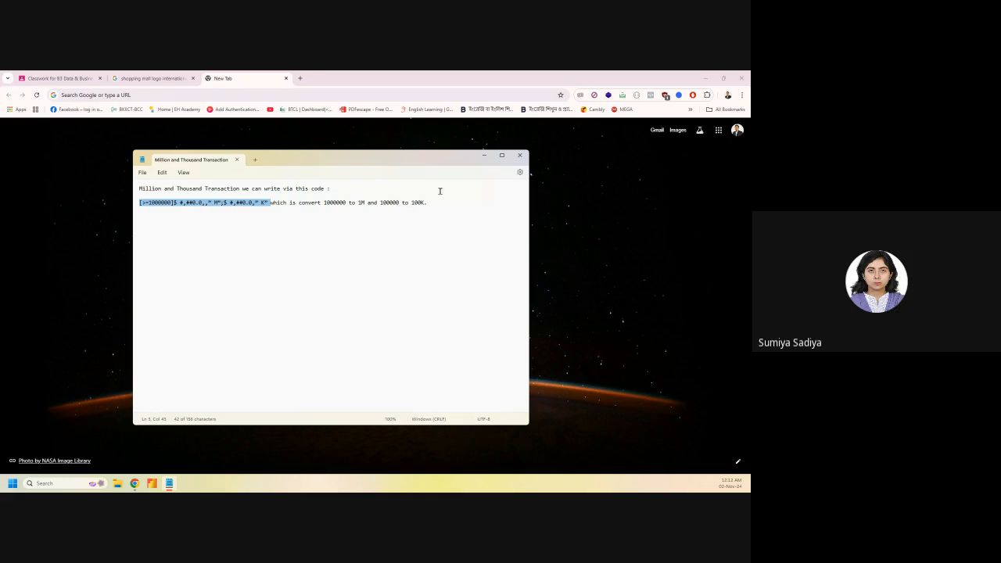
{"action": "left_click", "coordinate": [522, 161]}
{"action": "left_click", "coordinate": [276, 230]}
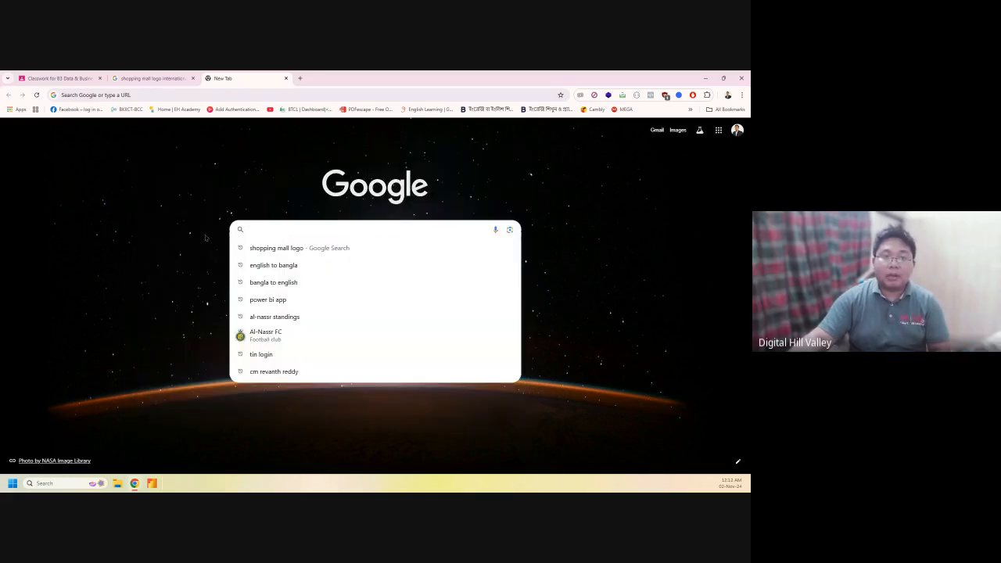
{"action": "left_click", "coordinate": [206, 237]}
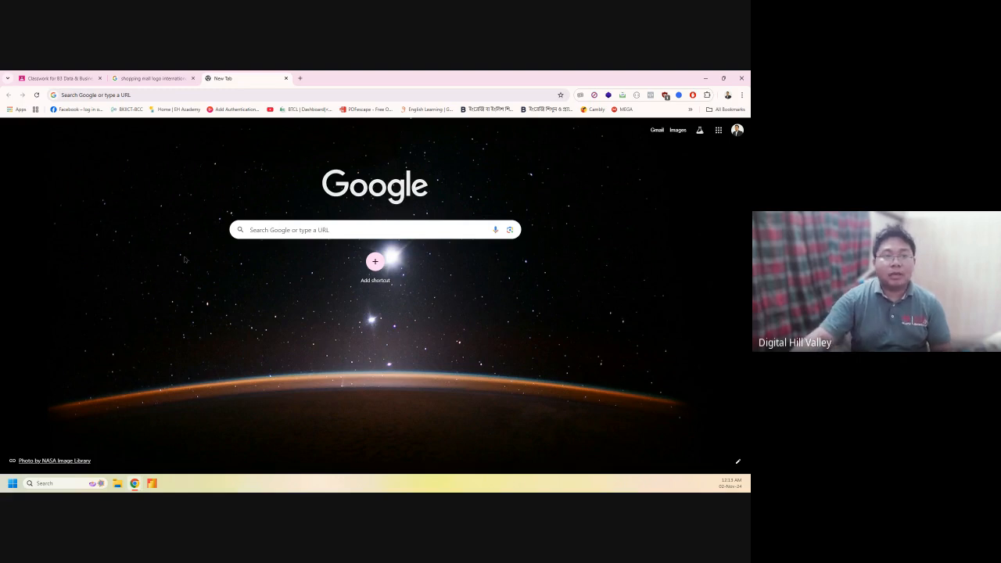
Load the LinkedIn feed from the address bar and open the Messaging inbox
{"action": "left_click", "coordinate": [149, 95]}
{"action": "type", "text": "linke"}
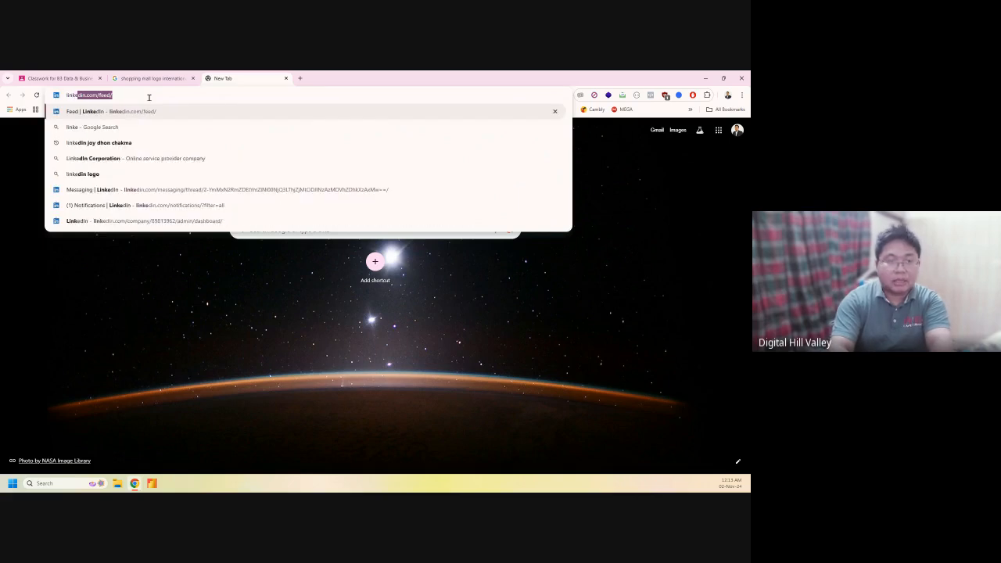
{"action": "key", "text": "Return"}
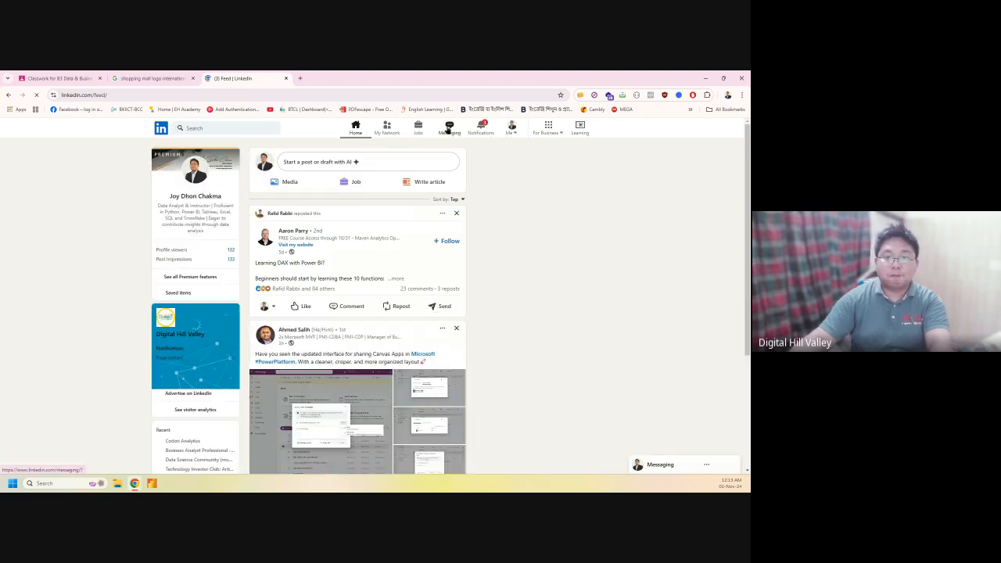
{"action": "left_click", "coordinate": [448, 128]}
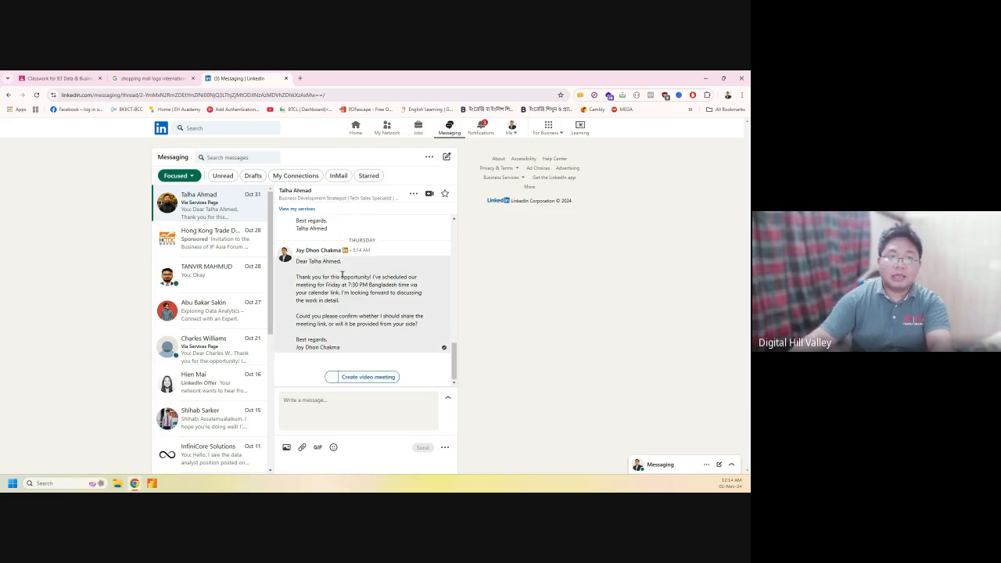
Scroll through the open LinkedIn message thread
{"action": "scroll", "coordinate": [341, 273], "scroll_direction": "up", "scroll_amount": 2}
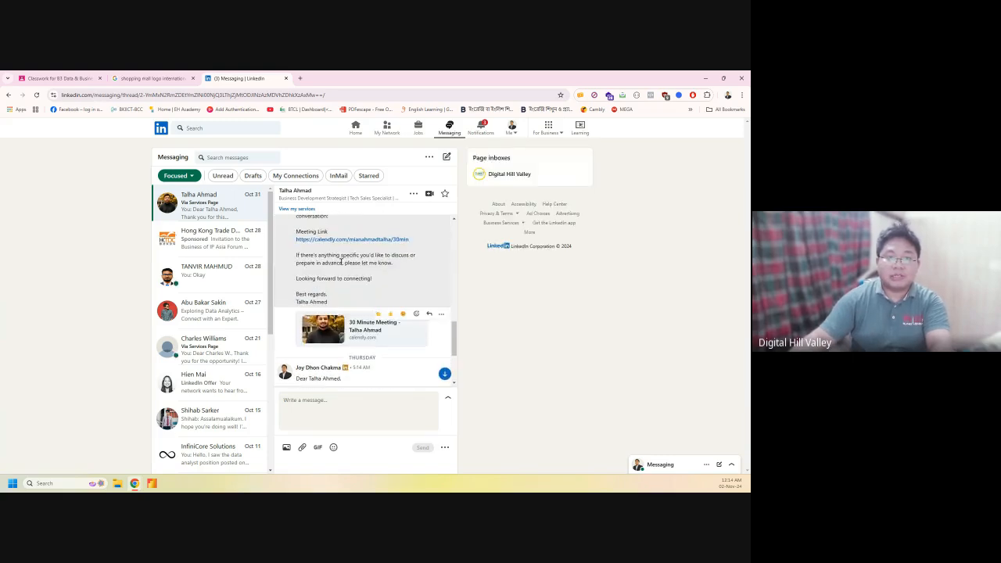
{"action": "scroll", "coordinate": [348, 239], "scroll_direction": "up", "scroll_amount": 1}
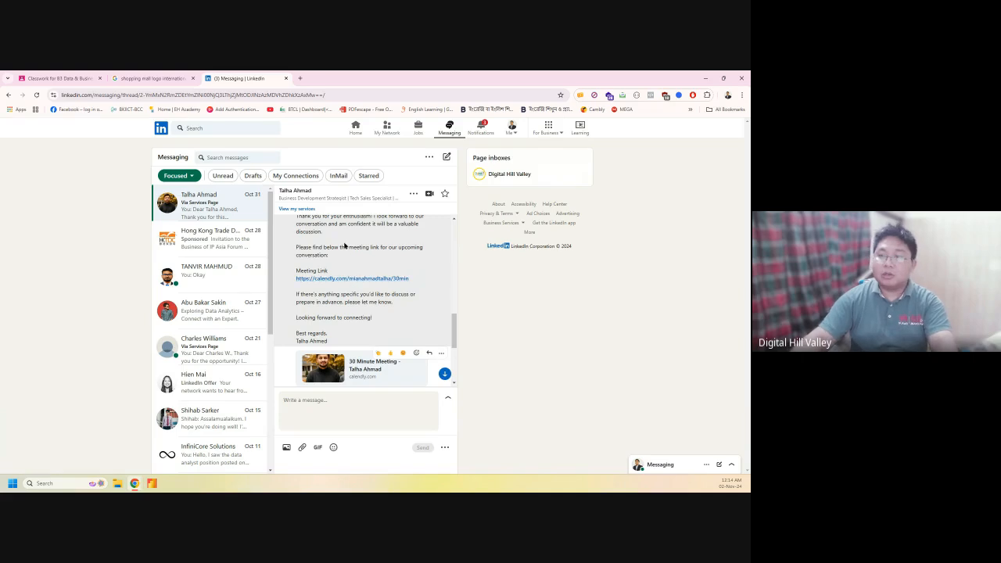
{"action": "scroll", "coordinate": [344, 245], "scroll_direction": "up", "scroll_amount": 1}
{"action": "scroll", "coordinate": [344, 245], "scroll_direction": "up", "scroll_amount": 1}
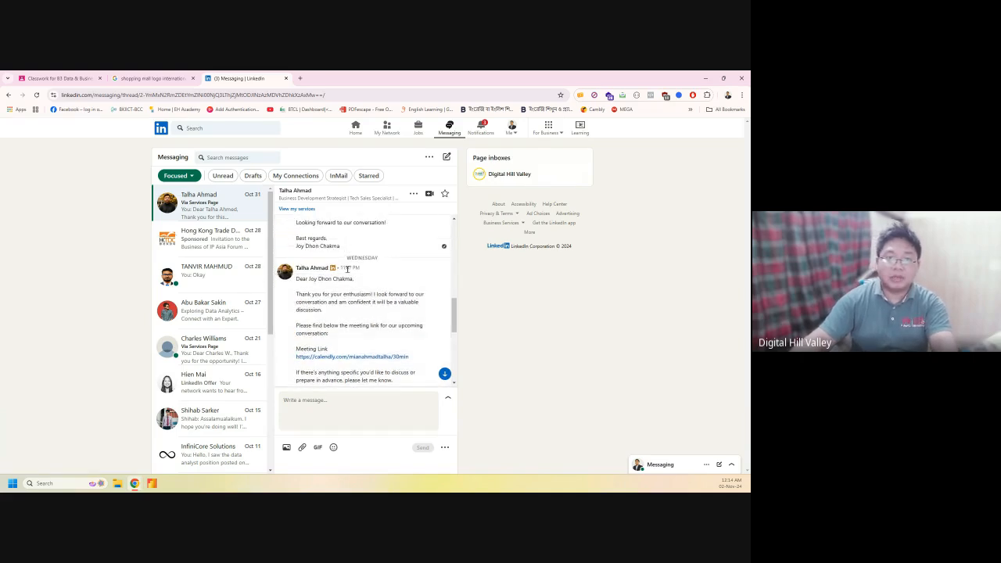
{"action": "scroll", "coordinate": [344, 245], "scroll_direction": "down", "scroll_amount": 3}
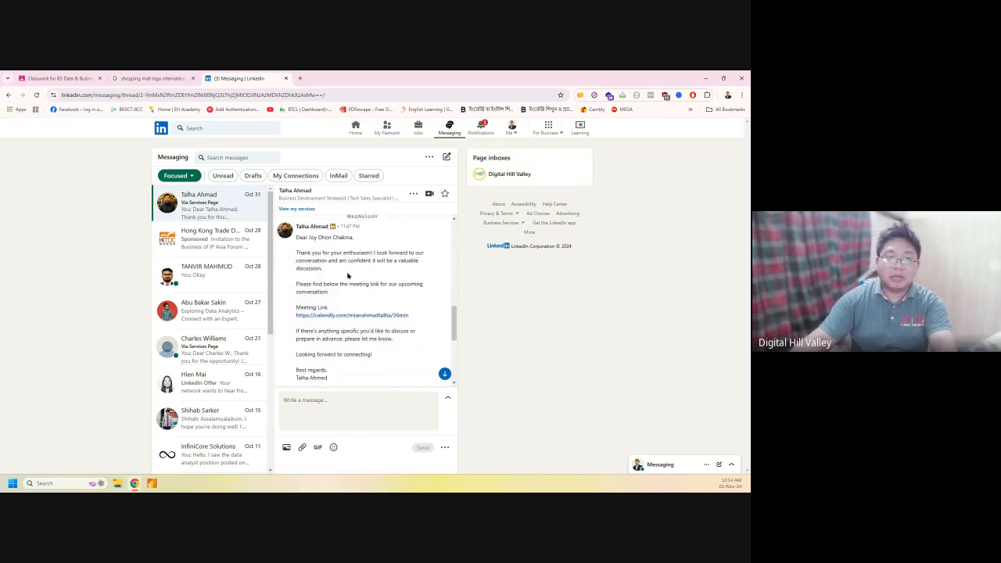
Open another contact's conversation and scroll through it
{"action": "left_click", "coordinate": [222, 352]}
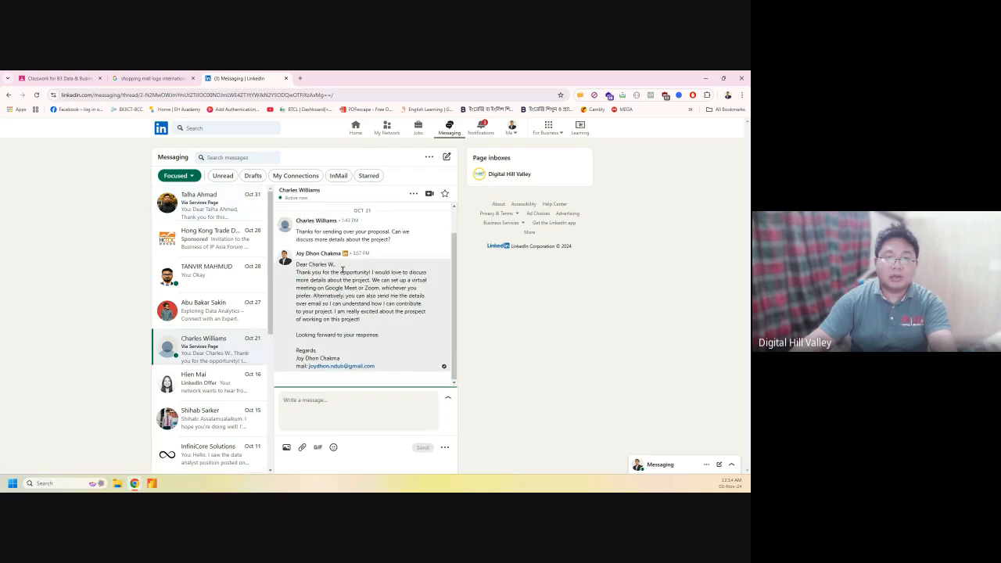
{"action": "scroll", "coordinate": [348, 266], "scroll_direction": "up", "scroll_amount": 2}
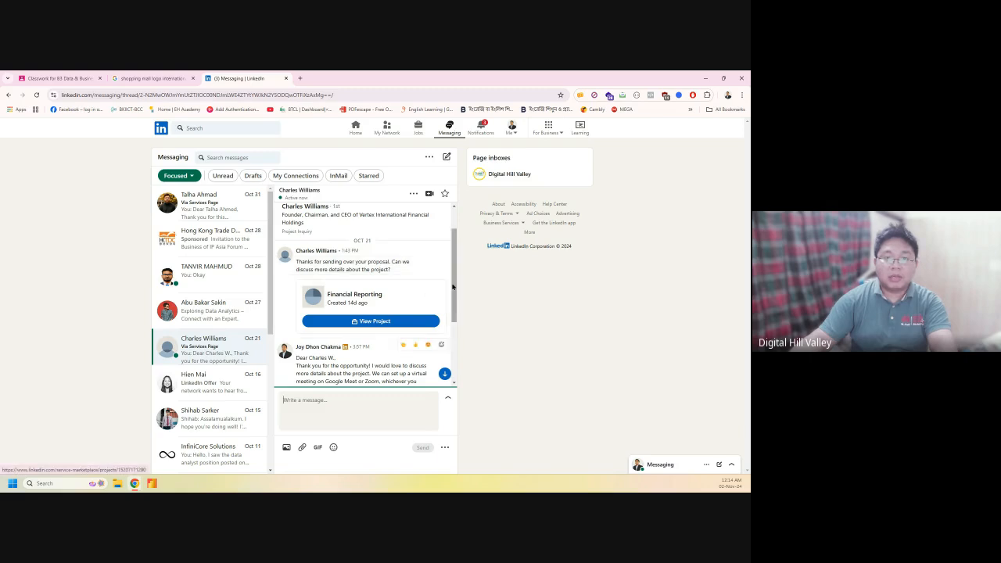
{"action": "scroll", "coordinate": [343, 262], "scroll_direction": "up", "scroll_amount": 1}
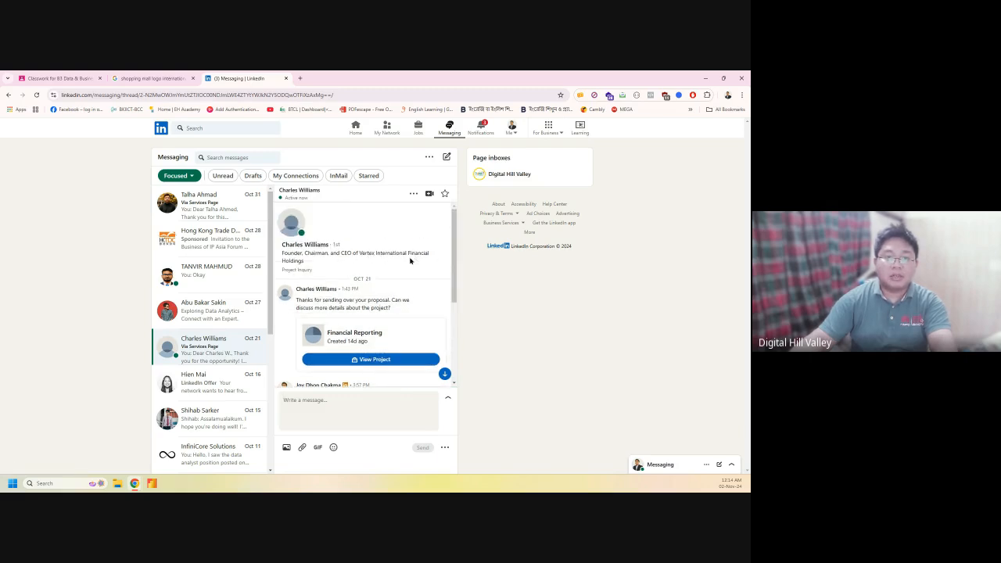
Reopen the first conversation, review it, and return to the LinkedIn home feed
{"action": "left_click", "coordinate": [215, 208]}
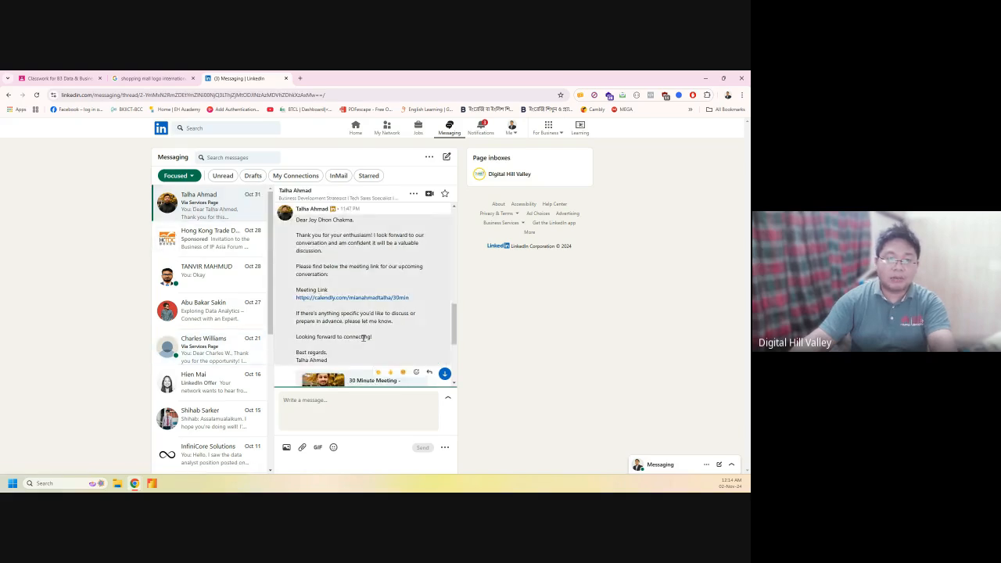
{"action": "scroll", "coordinate": [364, 339], "scroll_direction": "down", "scroll_amount": 1}
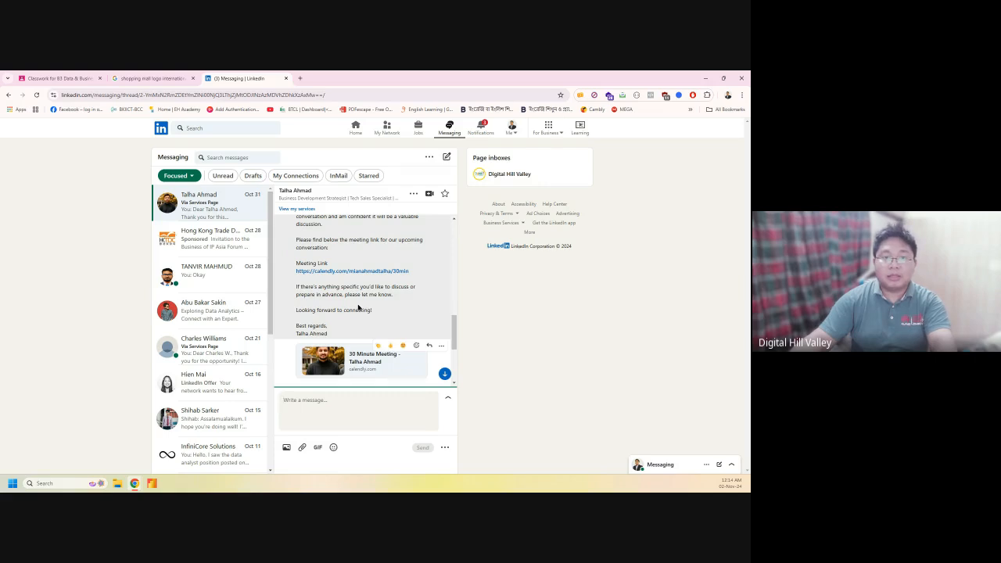
{"action": "scroll", "coordinate": [358, 308], "scroll_direction": "up", "scroll_amount": 1}
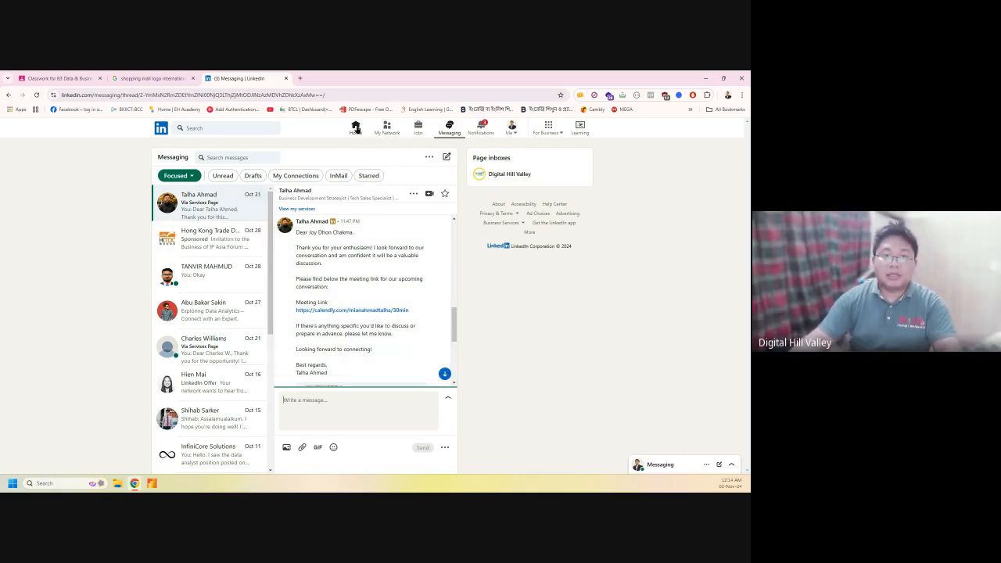
{"action": "left_click", "coordinate": [360, 132]}
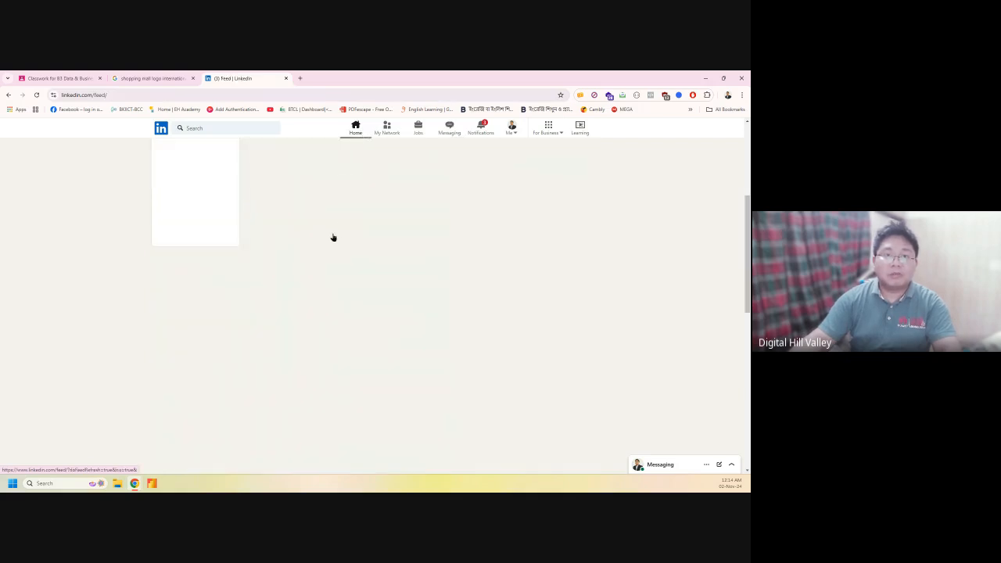
Scroll through the LinkedIn home feed and back up to its top
{"action": "scroll", "coordinate": [333, 237], "scroll_direction": "down", "scroll_amount": 3}
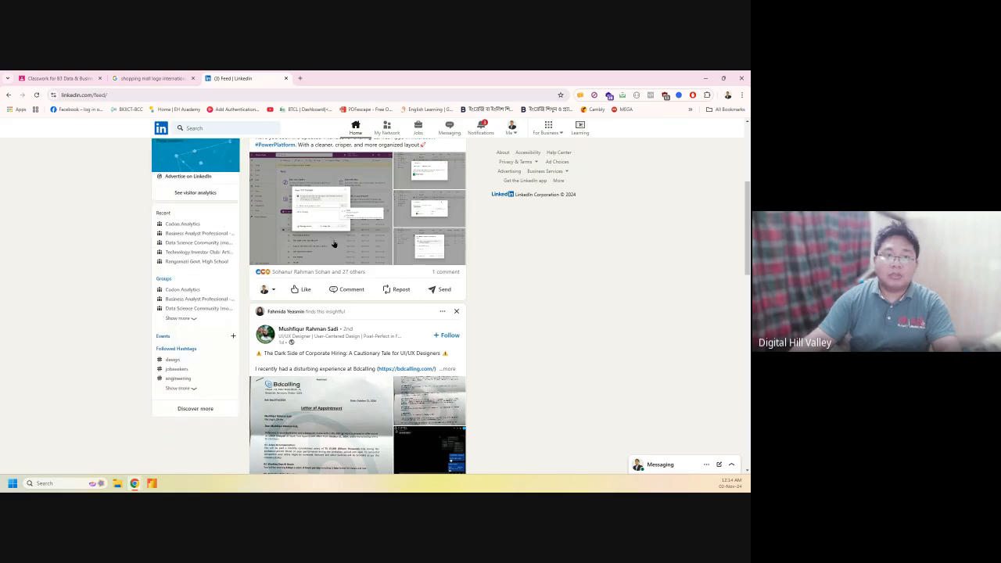
{"action": "scroll", "coordinate": [329, 247], "scroll_direction": "up", "scroll_amount": 1}
{"action": "scroll", "coordinate": [329, 247], "scroll_direction": "up", "scroll_amount": 2}
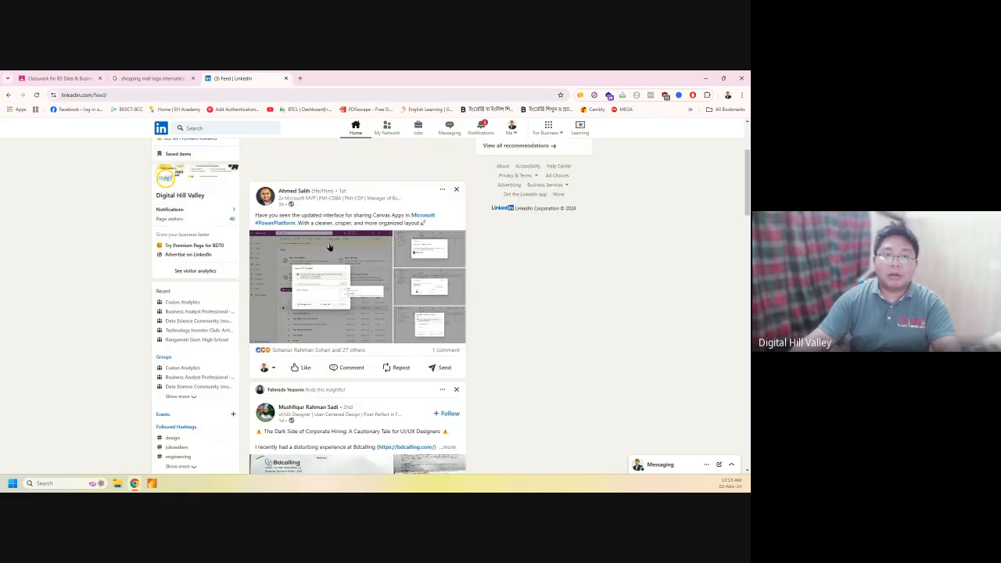
{"action": "scroll", "coordinate": [327, 244], "scroll_direction": "up", "scroll_amount": 1}
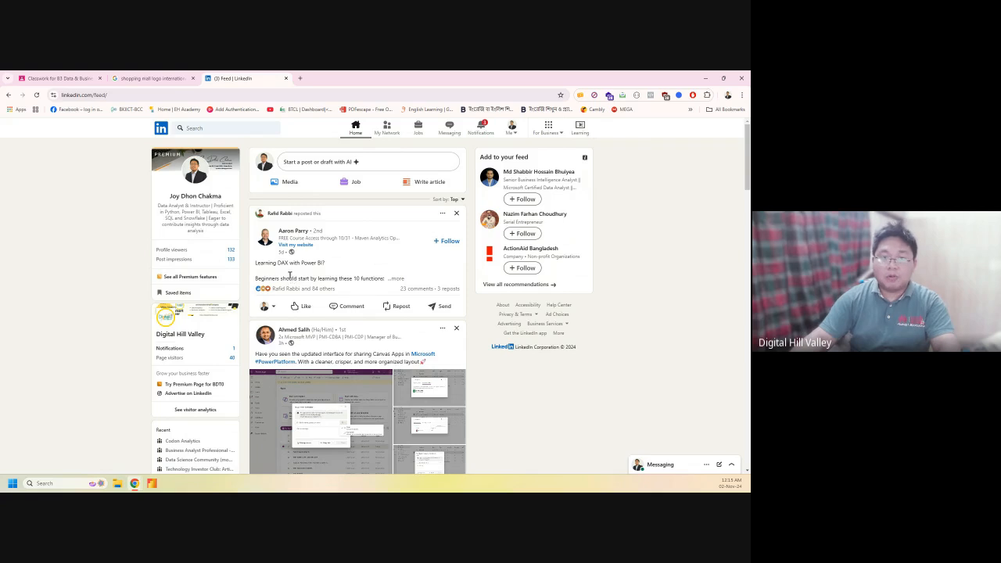
{"action": "scroll", "coordinate": [215, 321], "scroll_direction": "down", "scroll_amount": 1}
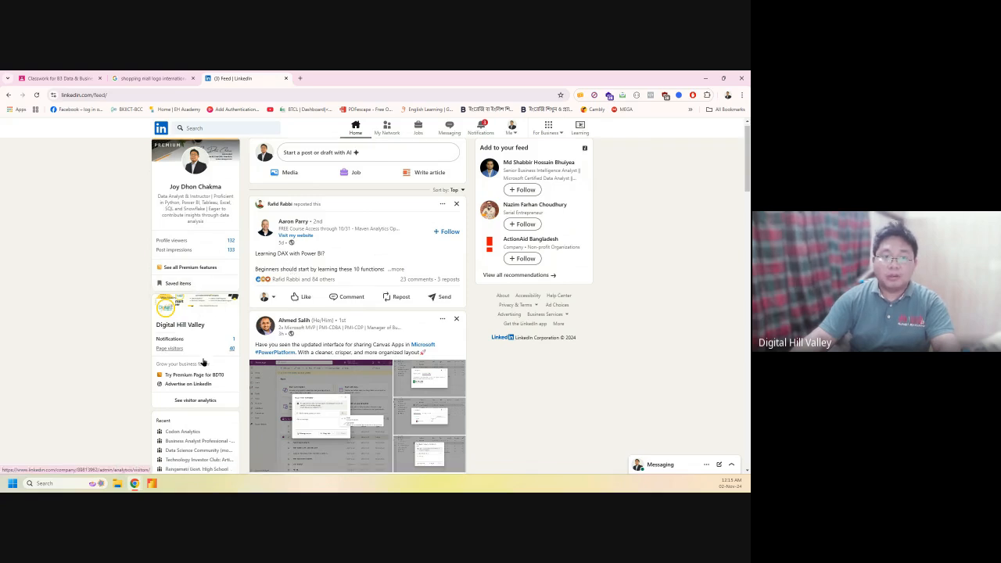
{"action": "scroll", "coordinate": [203, 361], "scroll_direction": "down", "scroll_amount": 4}
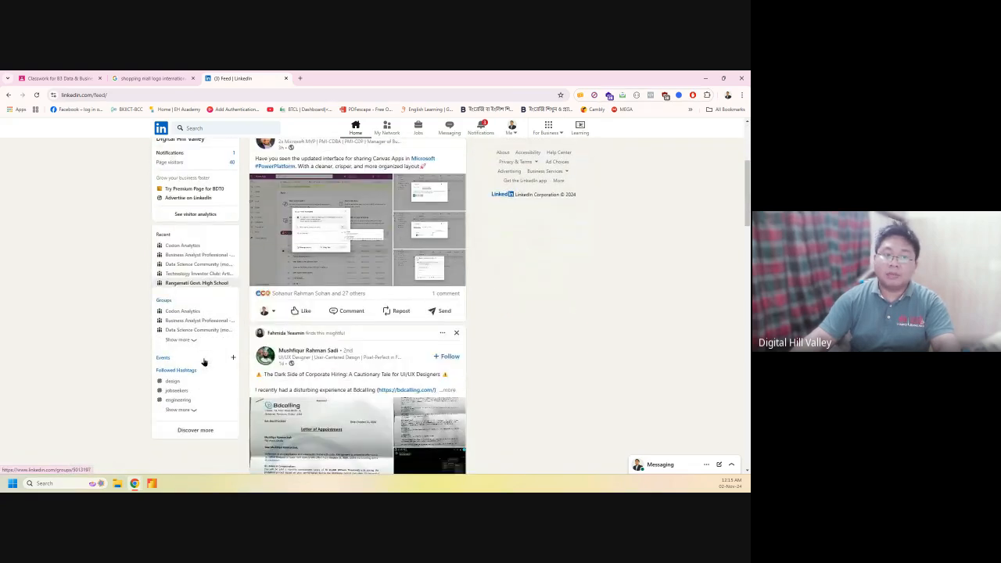
{"action": "scroll", "coordinate": [205, 360], "scroll_direction": "up", "scroll_amount": 3}
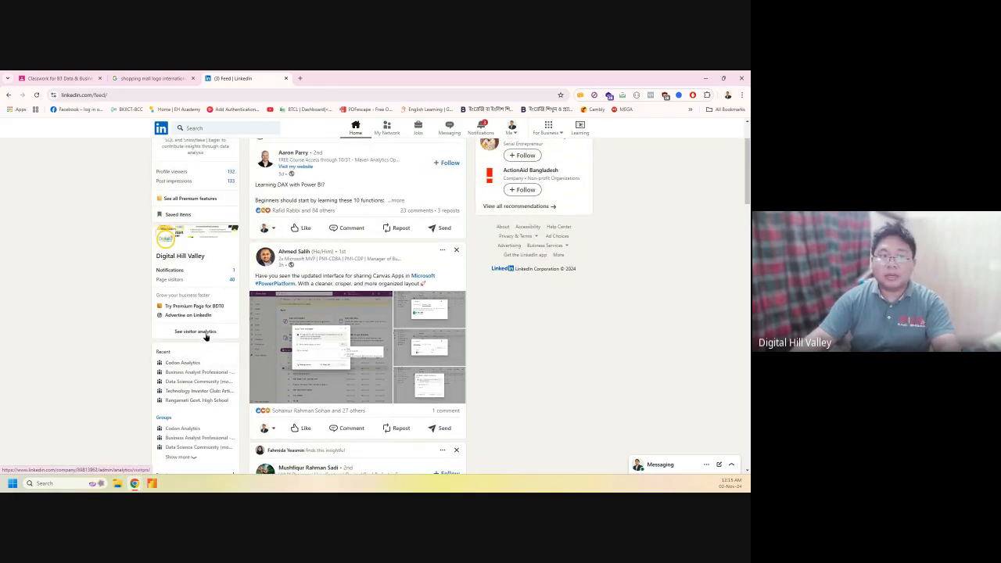
{"action": "scroll", "coordinate": [206, 334], "scroll_direction": "up", "scroll_amount": 2}
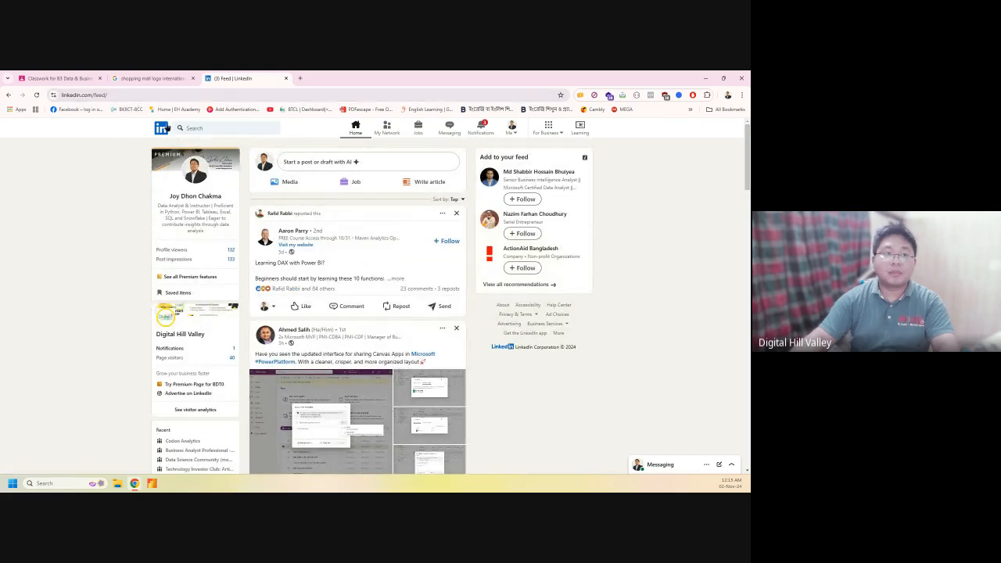
{"action": "left_click", "coordinate": [183, 197]}
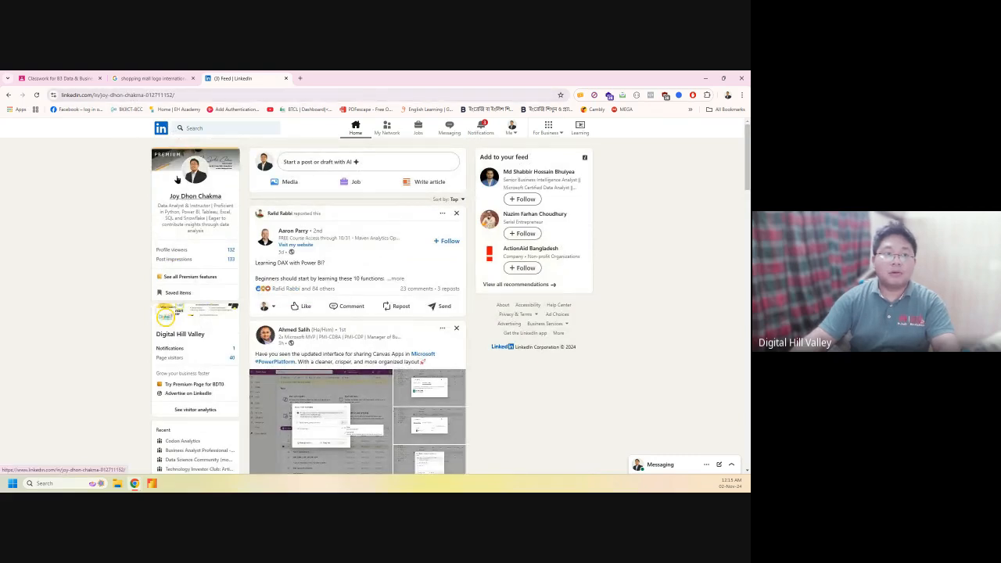
{"action": "left_click", "coordinate": [184, 96]}
{"action": "key", "text": "ctrl+c"}
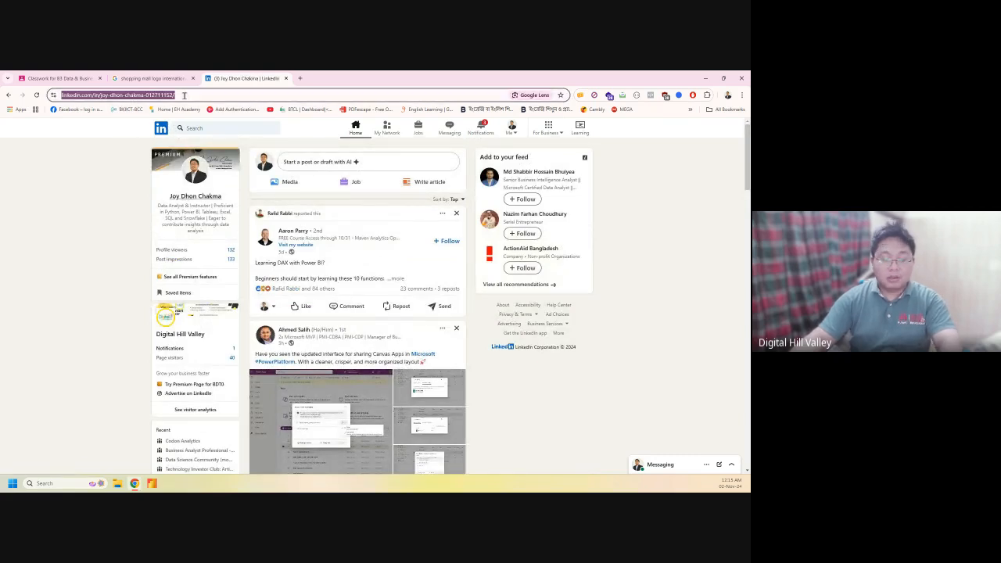
{"action": "left_click", "coordinate": [741, 94]}
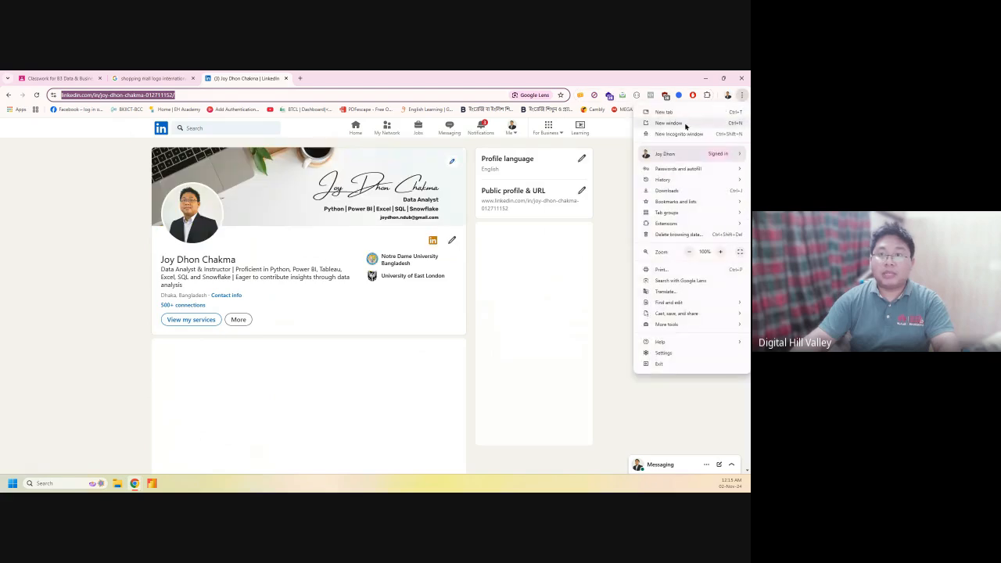
{"action": "left_click", "coordinate": [677, 135]}
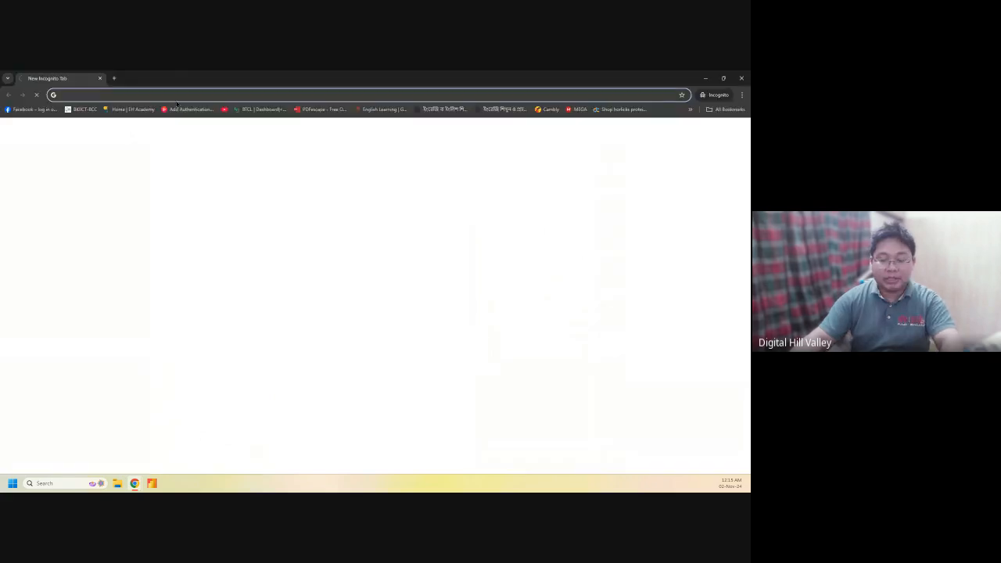
{"action": "key", "text": "ctrl+v"}
{"action": "key", "text": "Return"}
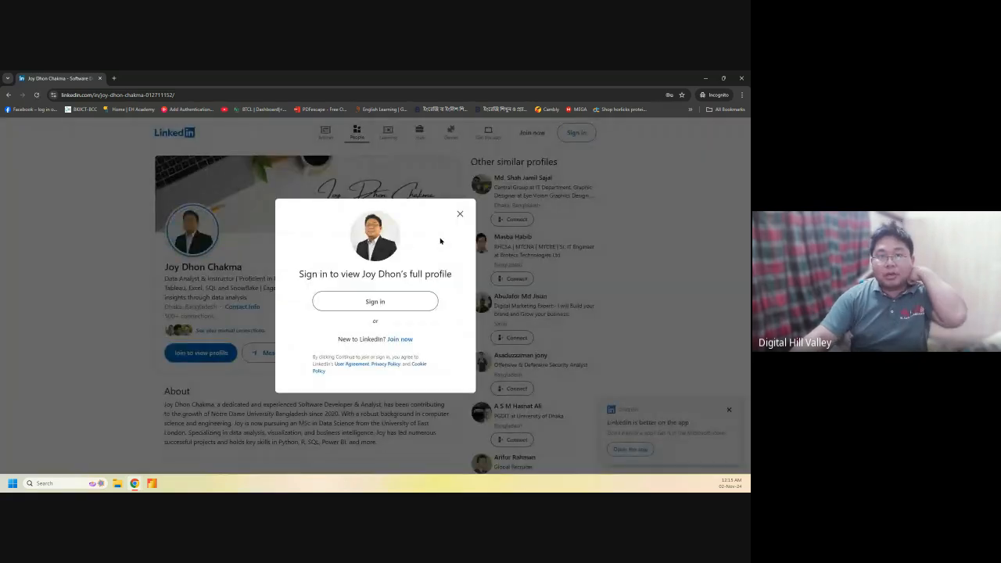
{"action": "left_click", "coordinate": [459, 210]}
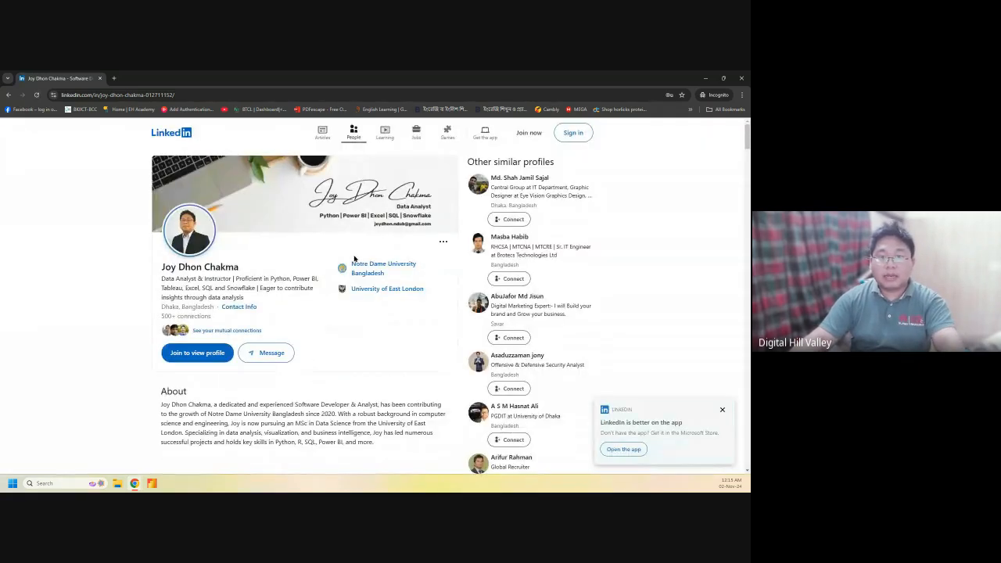
{"action": "scroll", "coordinate": [354, 258], "scroll_direction": "down", "scroll_amount": 2}
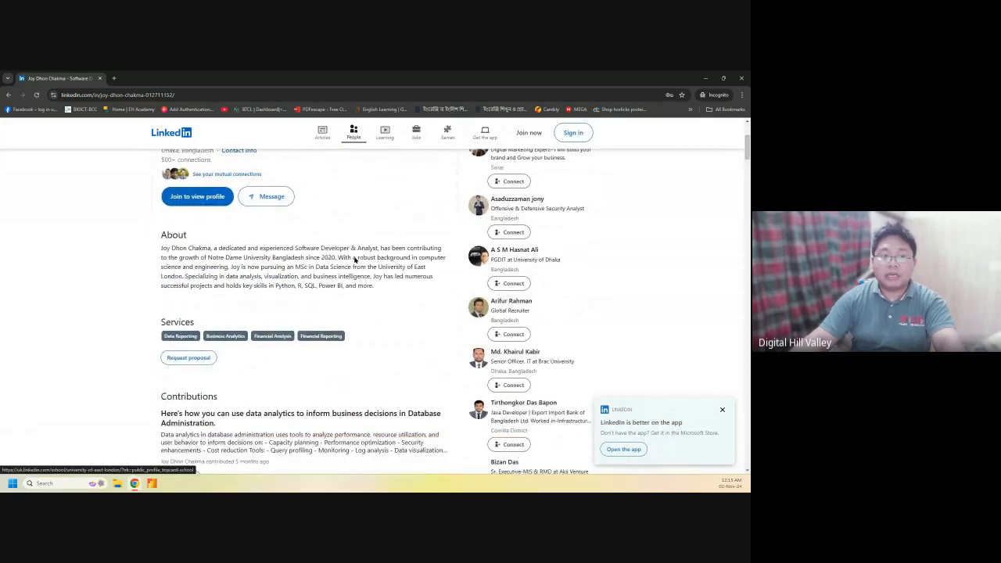
{"action": "scroll", "coordinate": [351, 270], "scroll_direction": "down", "scroll_amount": 1}
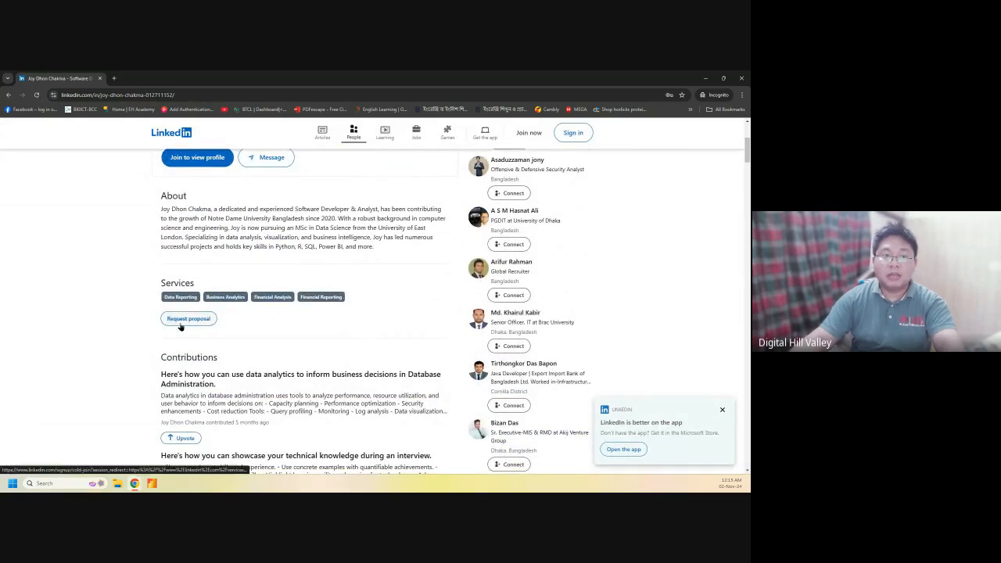
{"action": "scroll", "coordinate": [252, 342], "scroll_direction": "down", "scroll_amount": 1}
{"action": "scroll", "coordinate": [253, 342], "scroll_direction": "down", "scroll_amount": 1}
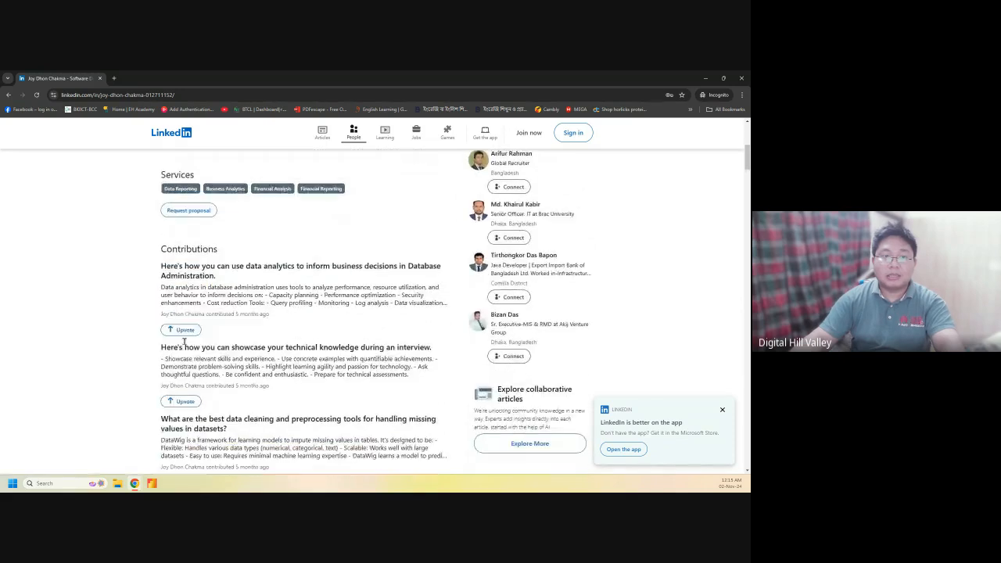
{"action": "scroll", "coordinate": [245, 350], "scroll_direction": "down", "scroll_amount": 2}
{"action": "scroll", "coordinate": [245, 349], "scroll_direction": "down", "scroll_amount": 3}
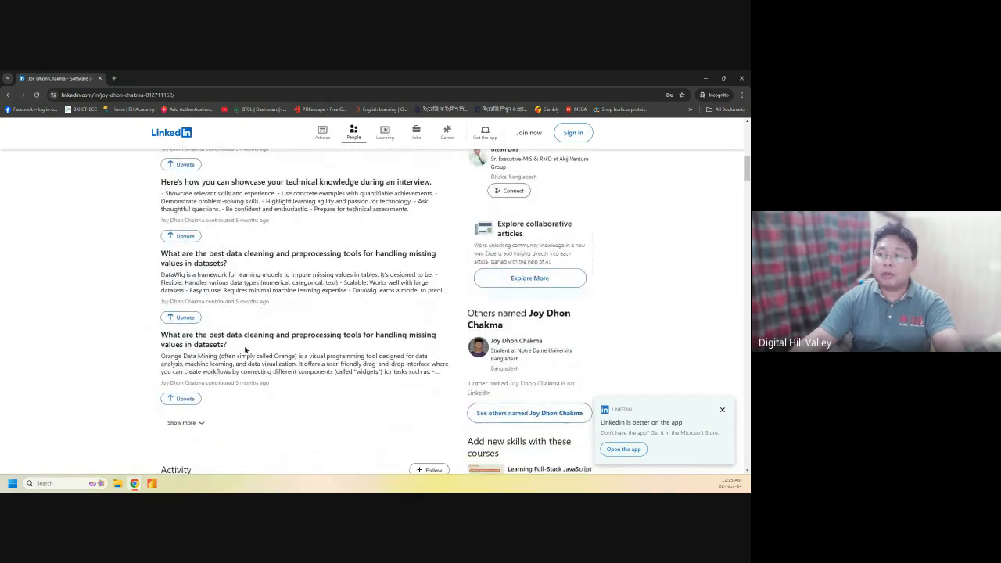
{"action": "scroll", "coordinate": [243, 356], "scroll_direction": "down", "scroll_amount": 2}
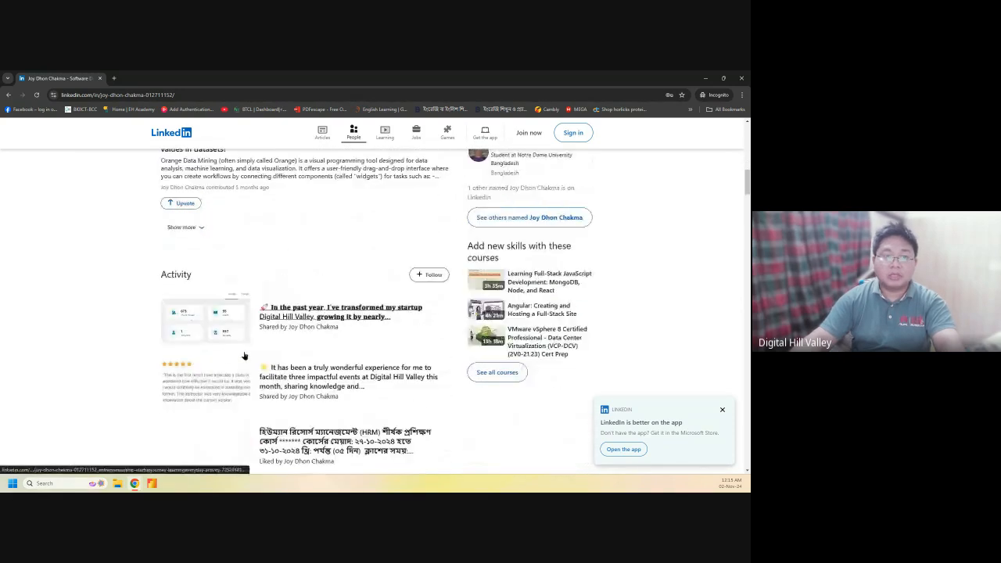
{"action": "scroll", "coordinate": [263, 346], "scroll_direction": "down", "scroll_amount": 1}
{"action": "scroll", "coordinate": [263, 345], "scroll_direction": "down", "scroll_amount": 1}
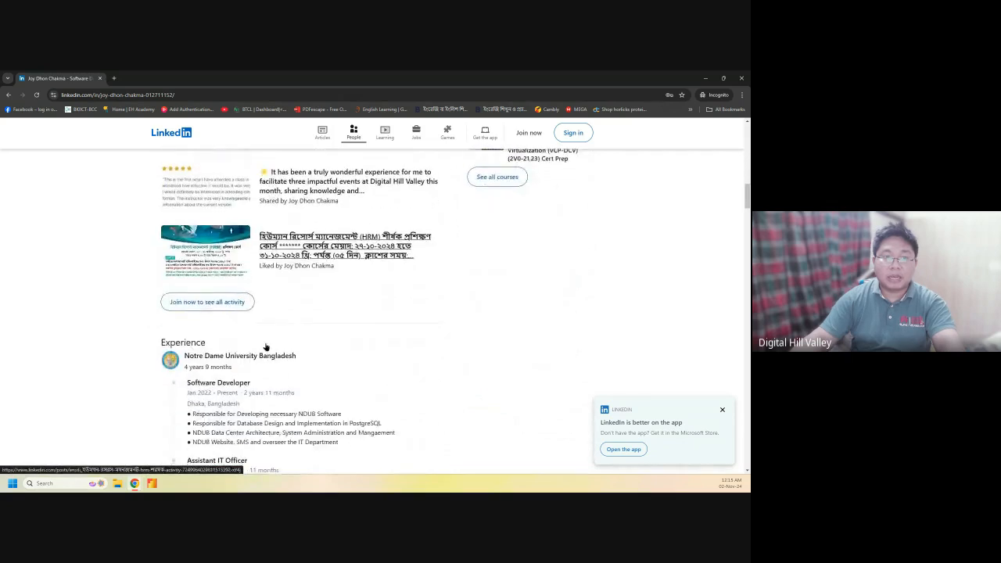
{"action": "scroll", "coordinate": [311, 347], "scroll_direction": "up", "scroll_amount": 1}
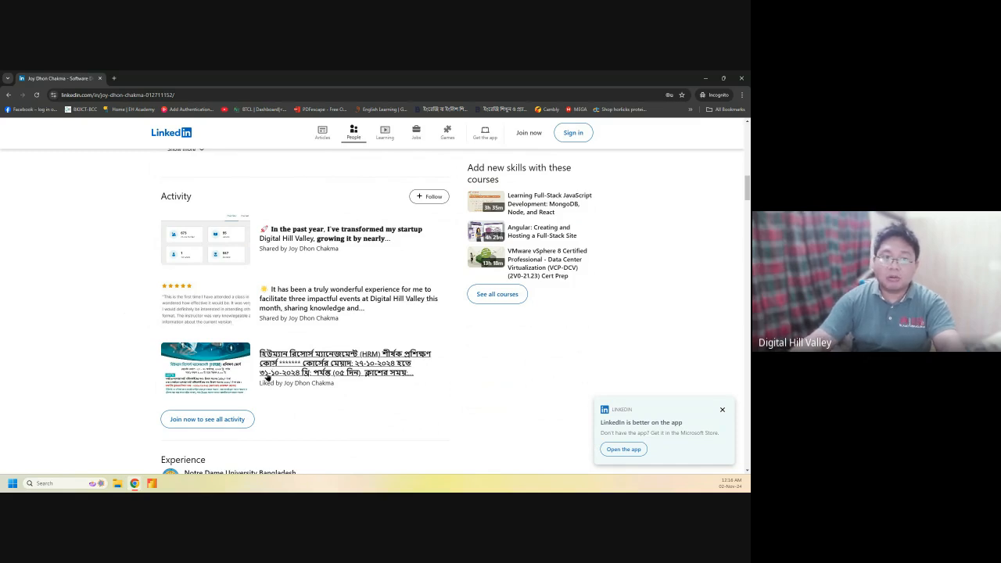
{"action": "scroll", "coordinate": [228, 388], "scroll_direction": "down", "scroll_amount": 1}
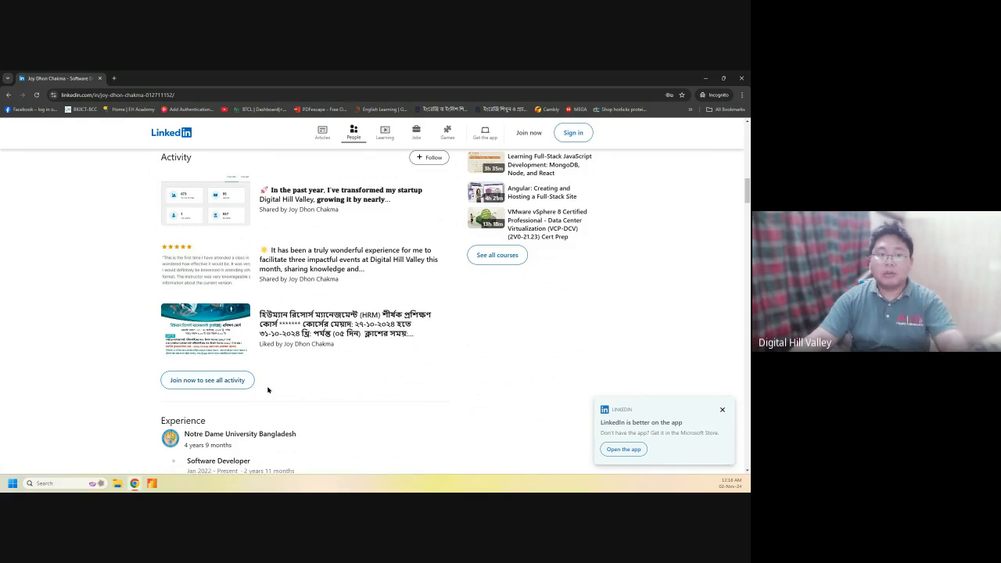
{"action": "scroll", "coordinate": [267, 390], "scroll_direction": "down", "scroll_amount": 2}
{"action": "scroll", "coordinate": [268, 389], "scroll_direction": "down", "scroll_amount": 3}
{"action": "scroll", "coordinate": [267, 390], "scroll_direction": "down", "scroll_amount": 7}
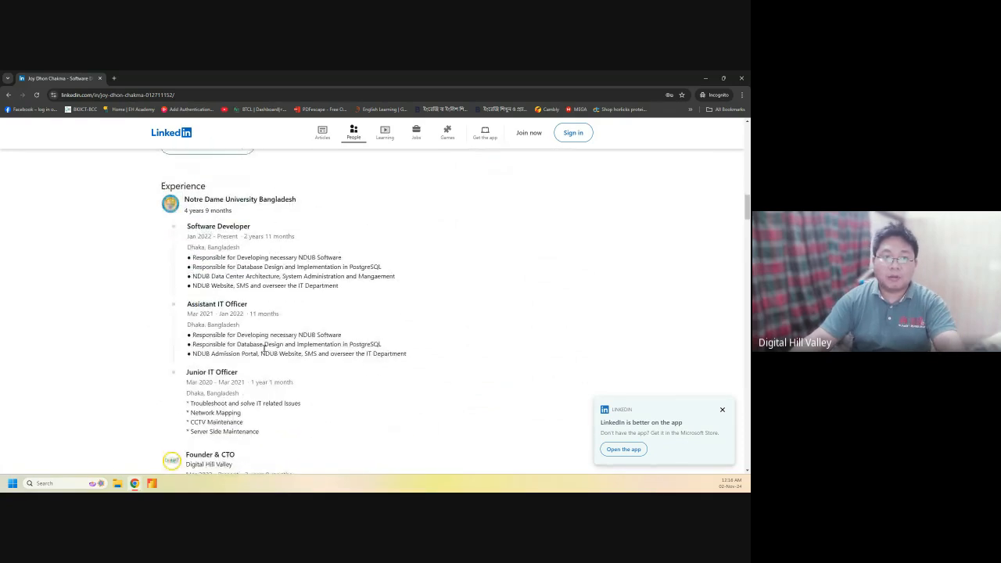
{"action": "scroll", "coordinate": [268, 355], "scroll_direction": "down", "scroll_amount": 6}
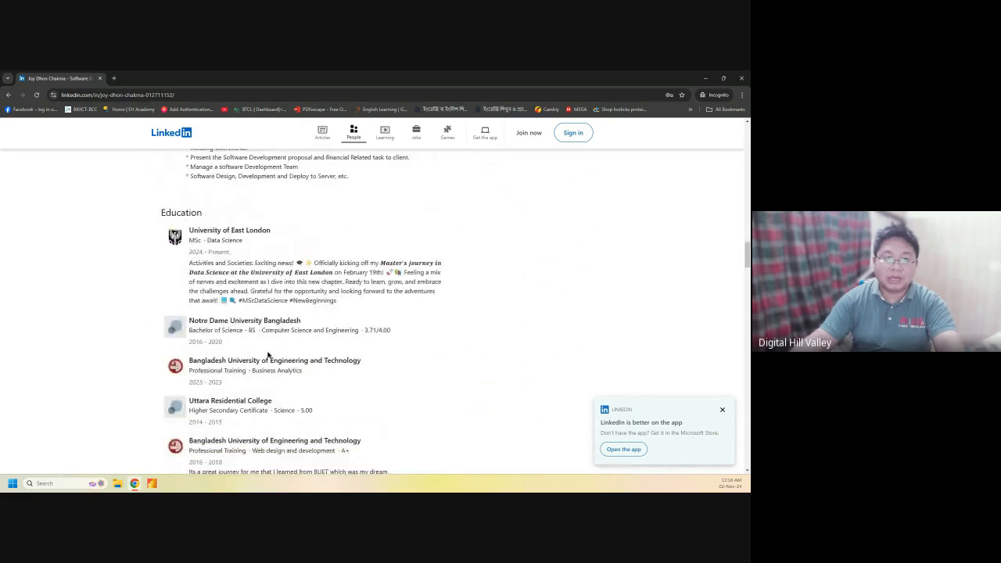
{"action": "scroll", "coordinate": [276, 353], "scroll_direction": "down", "scroll_amount": 8}
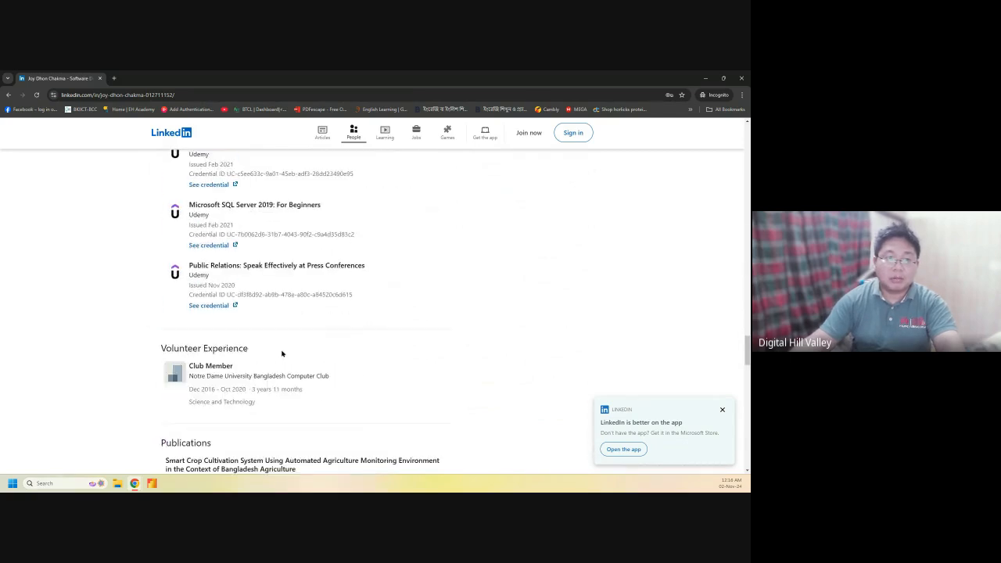
{"action": "scroll", "coordinate": [235, 325], "scroll_direction": "down", "scroll_amount": 2}
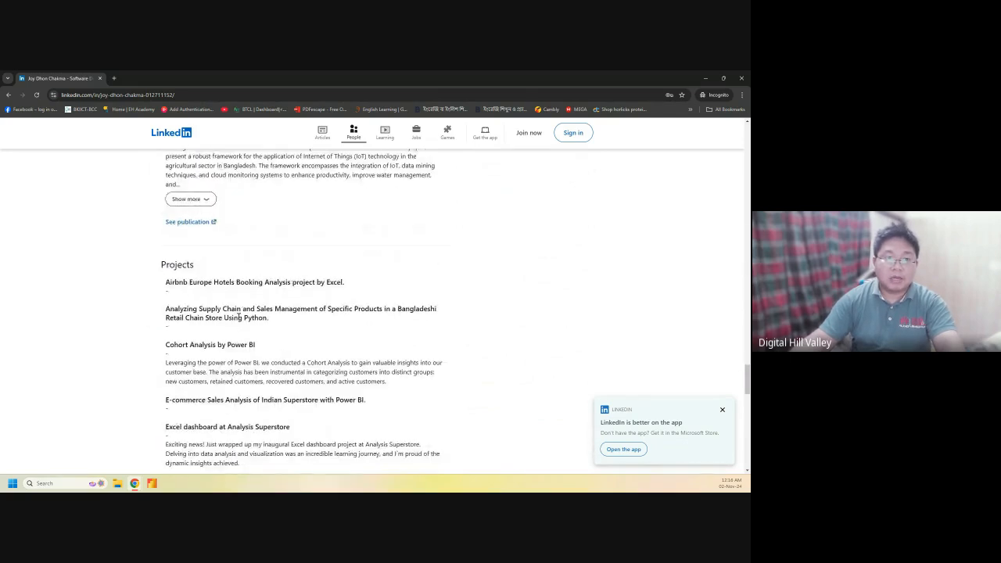
{"action": "scroll", "coordinate": [238, 316], "scroll_direction": "down", "scroll_amount": 10}
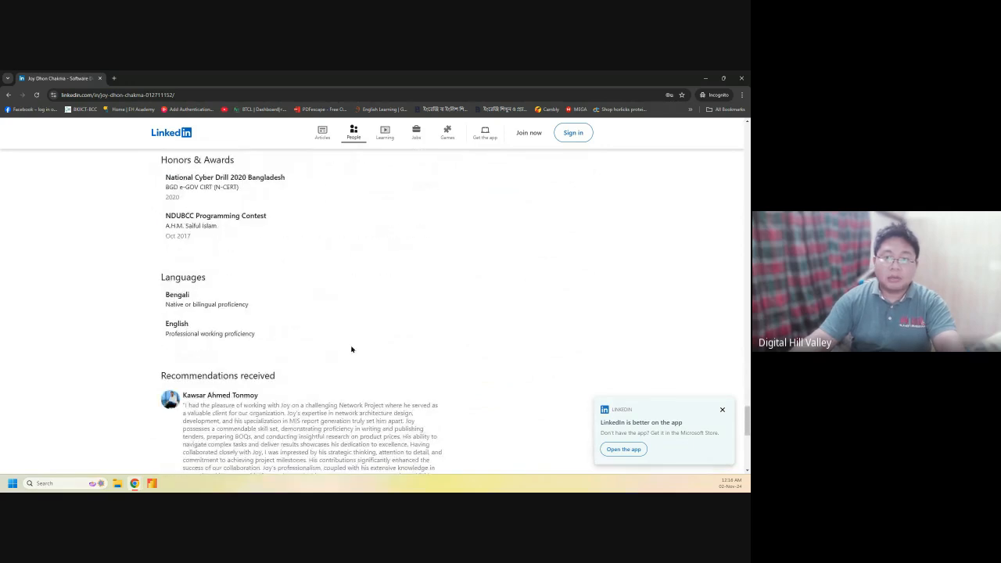
{"action": "scroll", "coordinate": [355, 348], "scroll_direction": "down", "scroll_amount": 2}
{"action": "scroll", "coordinate": [355, 351], "scroll_direction": "up", "scroll_amount": 2}
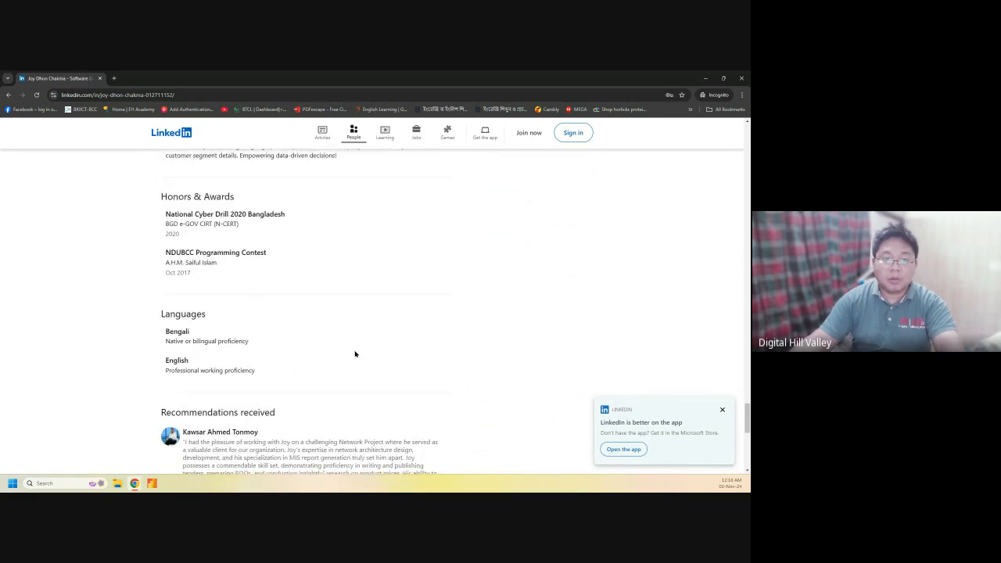
{"action": "scroll", "coordinate": [218, 358], "scroll_direction": "down", "scroll_amount": 2}
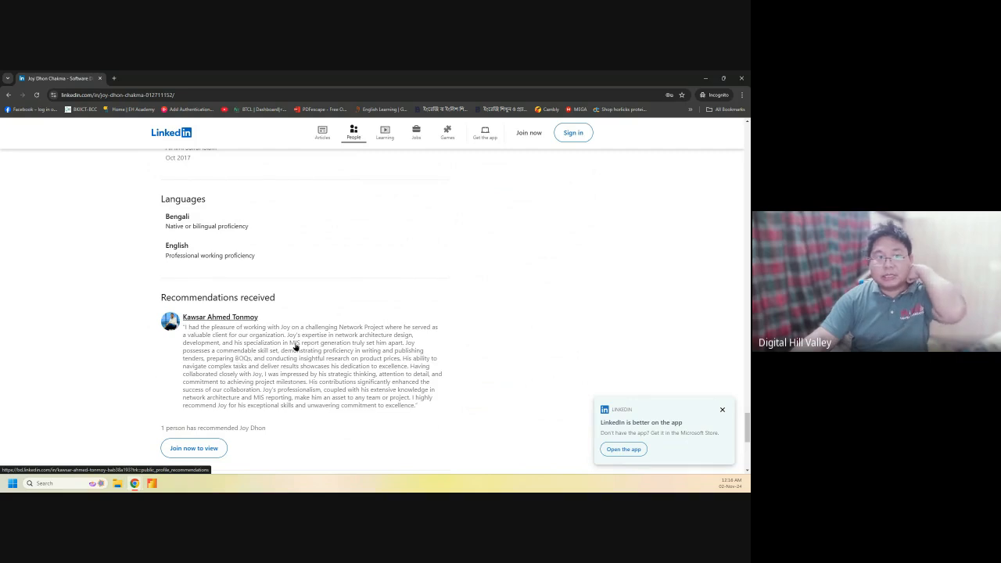
{"action": "scroll", "coordinate": [301, 344], "scroll_direction": "up", "scroll_amount": 8}
{"action": "scroll", "coordinate": [301, 342], "scroll_direction": "up", "scroll_amount": 10}
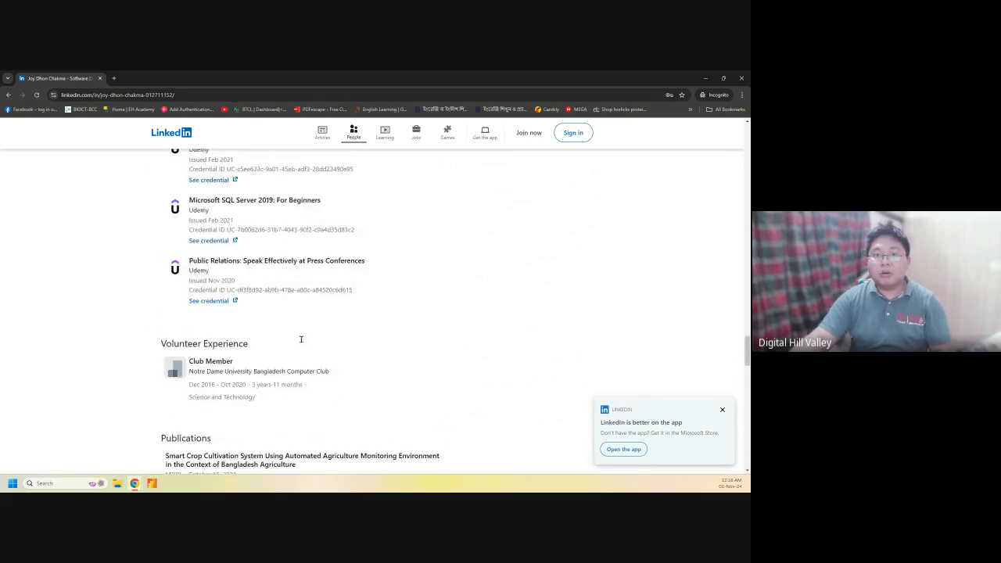
{"action": "scroll", "coordinate": [301, 338], "scroll_direction": "up", "scroll_amount": 10}
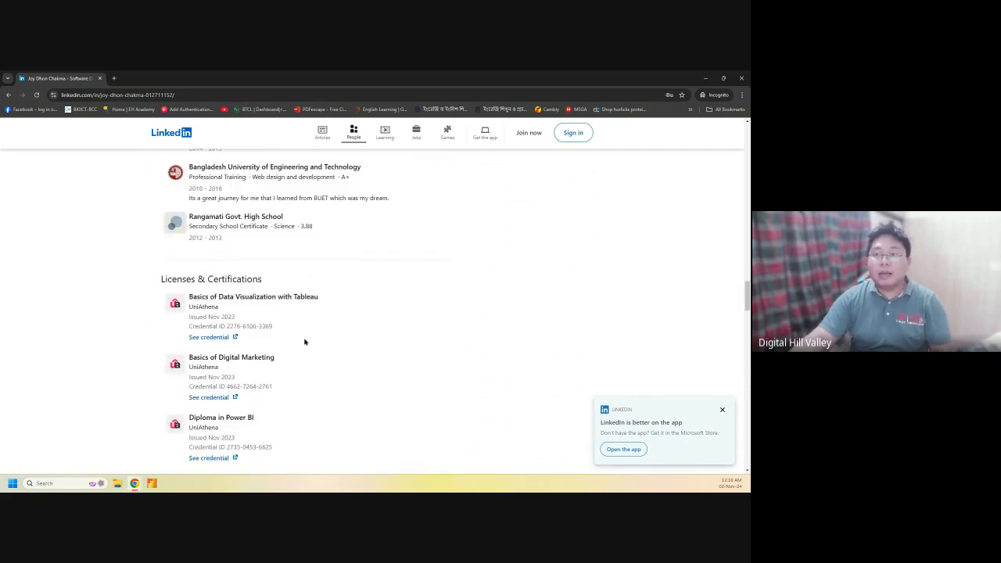
{"action": "scroll", "coordinate": [304, 341], "scroll_direction": "up", "scroll_amount": 10}
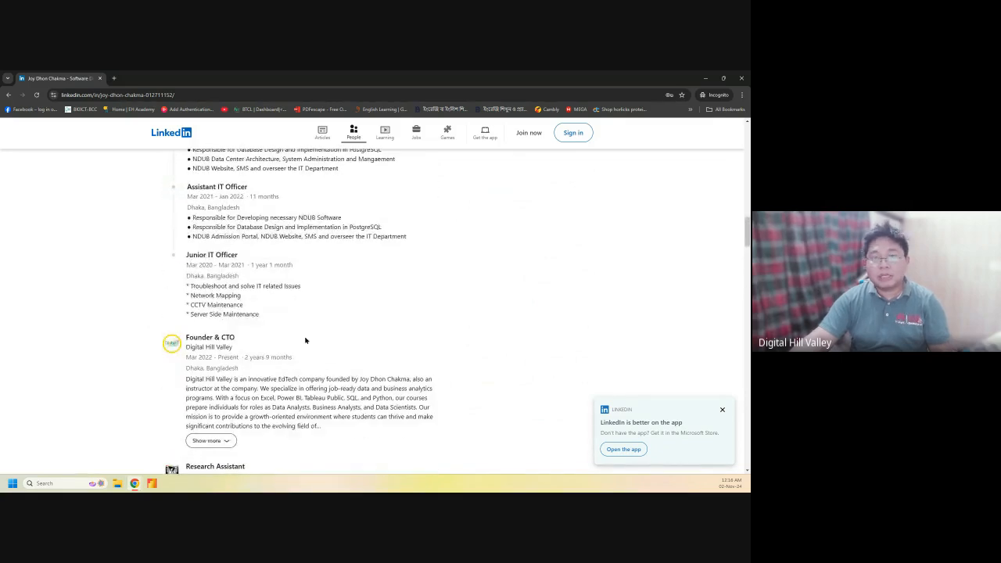
{"action": "scroll", "coordinate": [304, 340], "scroll_direction": "up", "scroll_amount": 10}
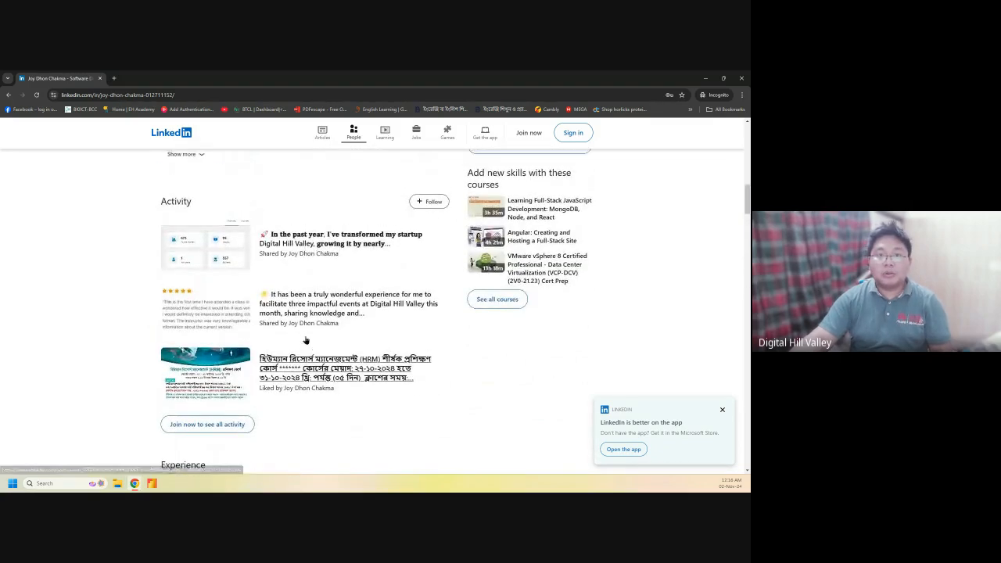
{"action": "scroll", "coordinate": [305, 338], "scroll_direction": "up", "scroll_amount": 10}
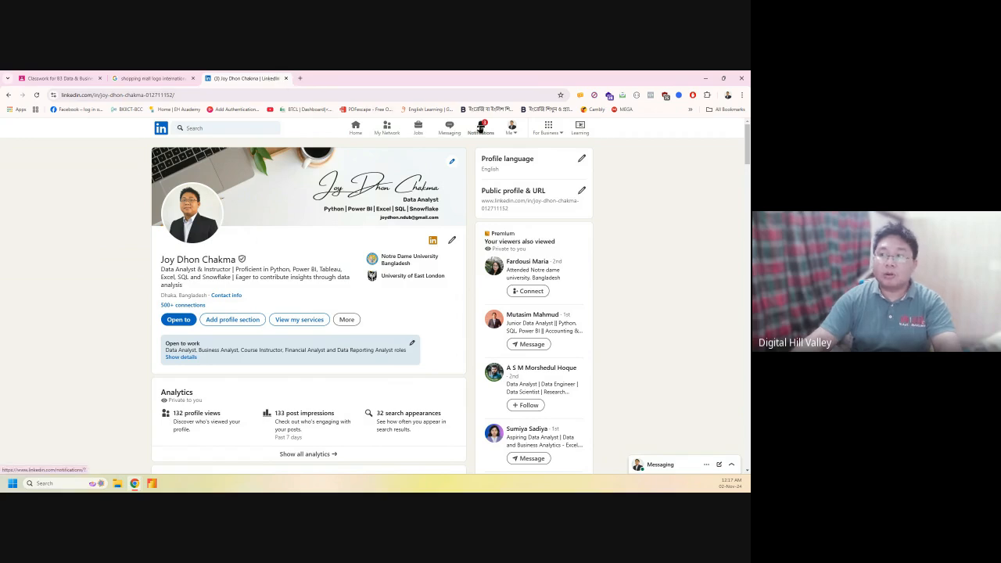
View LinkedIn notifications and the home feed, then close the LinkedIn tab
{"action": "left_click", "coordinate": [480, 129]}
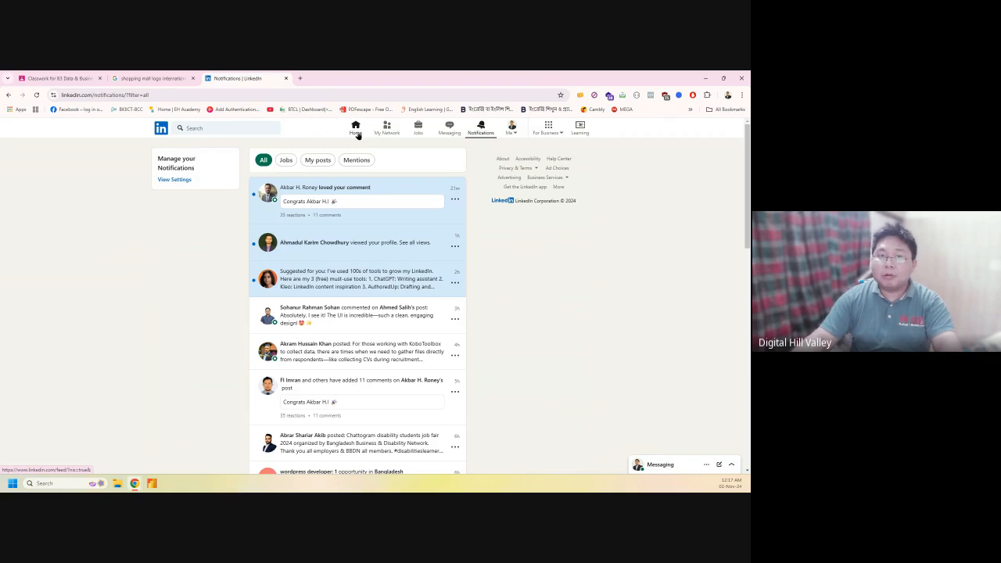
{"action": "left_click", "coordinate": [356, 133]}
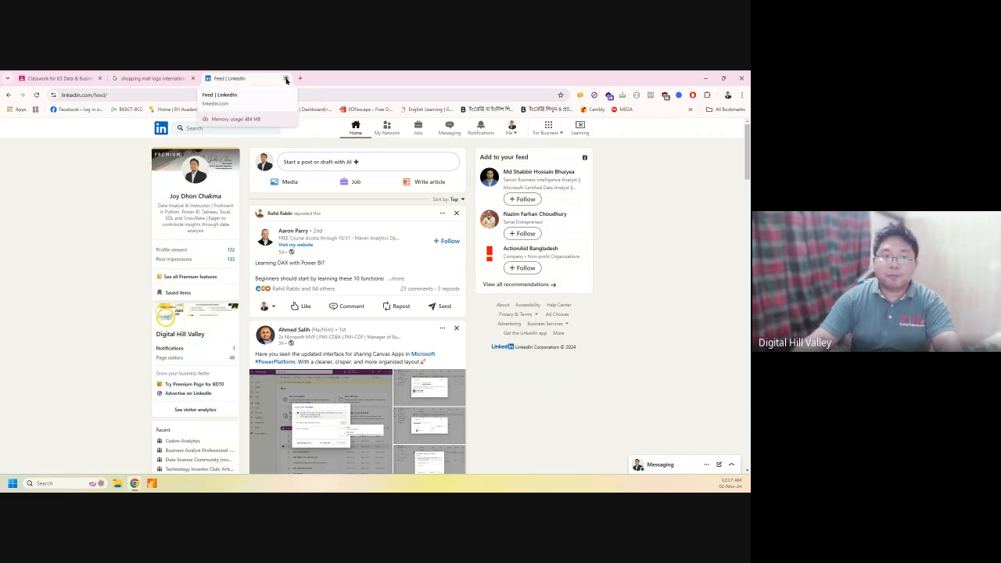
{"action": "left_click", "coordinate": [286, 79]}
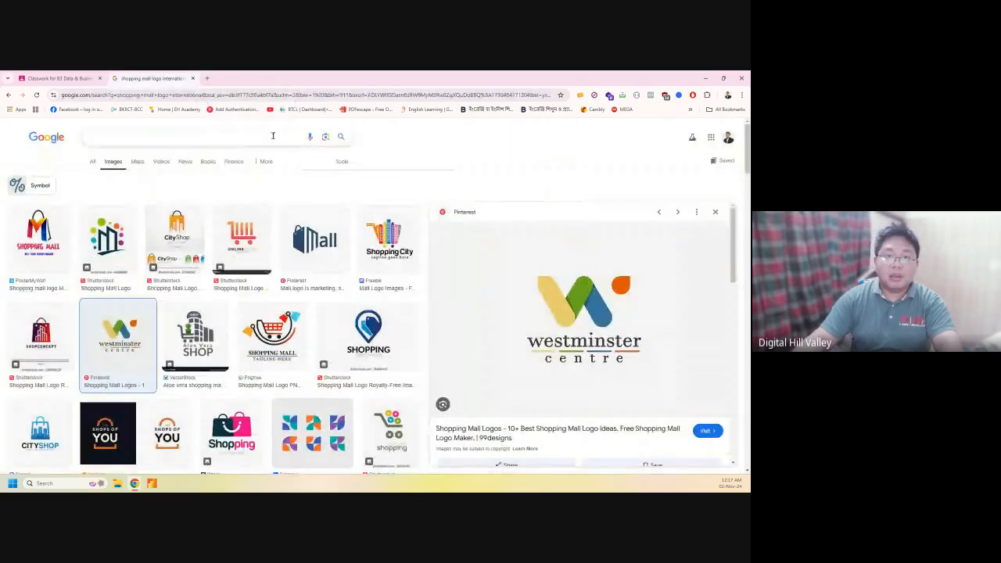
Show the B3 Data & Business Analytics Classwork page, then open a new incognito window
{"action": "left_click", "coordinate": [63, 76]}
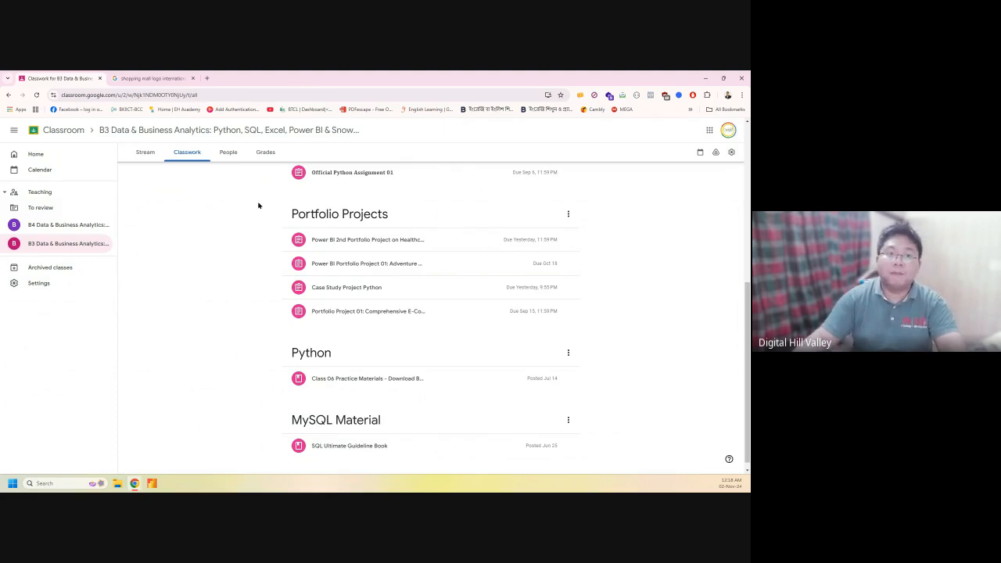
{"action": "left_click", "coordinate": [740, 95]}
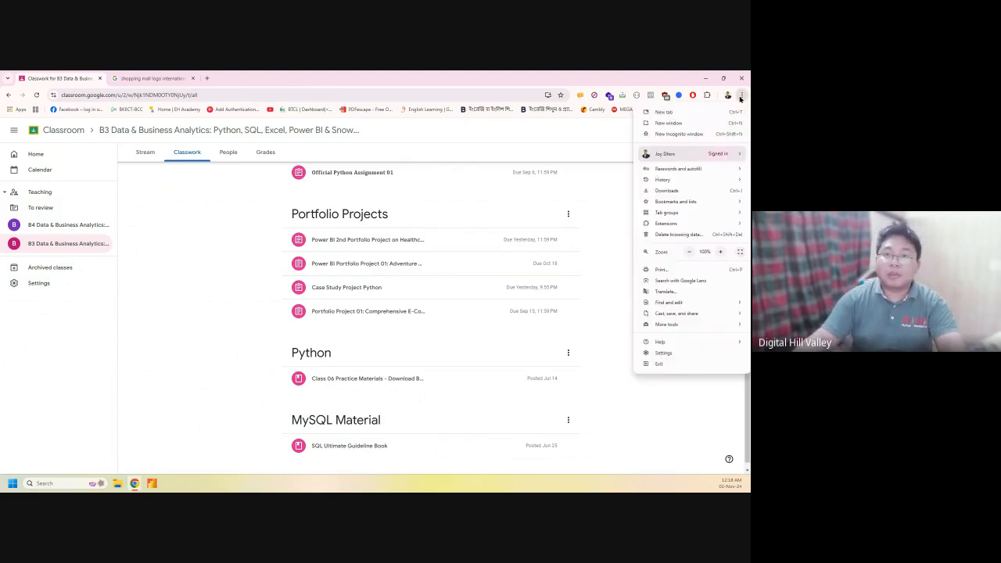
{"action": "left_click", "coordinate": [685, 137]}
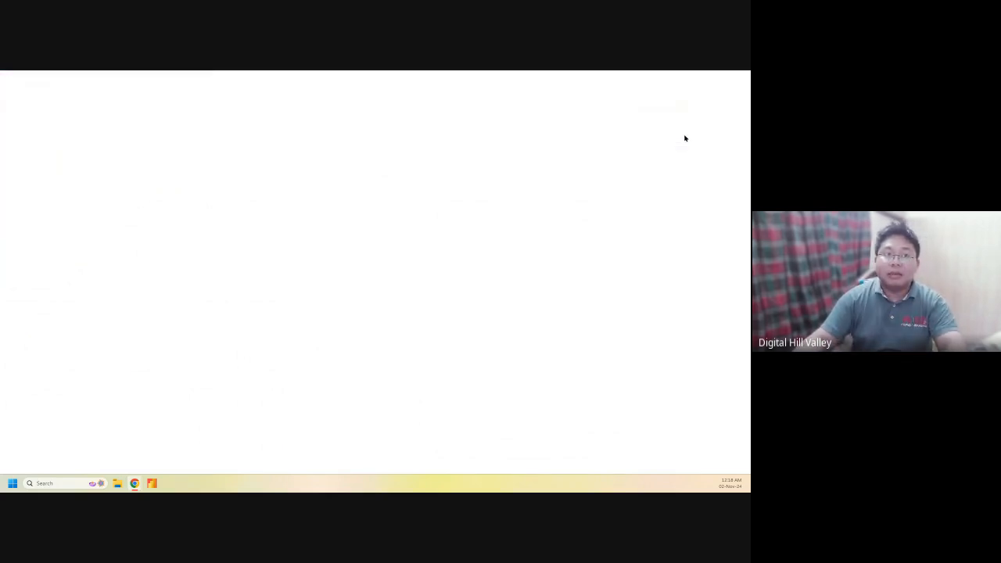
Load digitalhillvalley.org and open its dashboard sign-in page
{"action": "type", "text": "digitalhillvalley.org"}
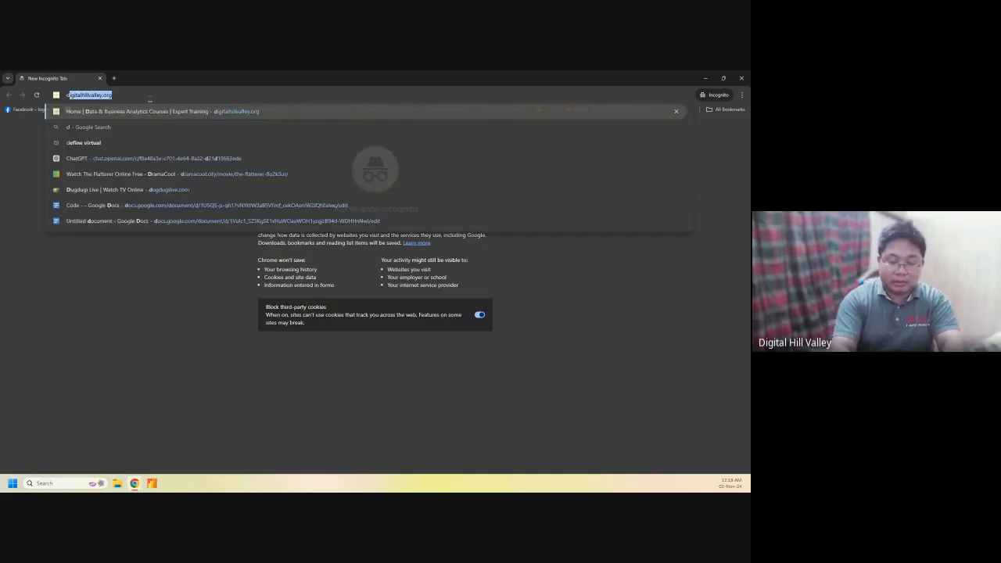
{"action": "key", "text": "Return"}
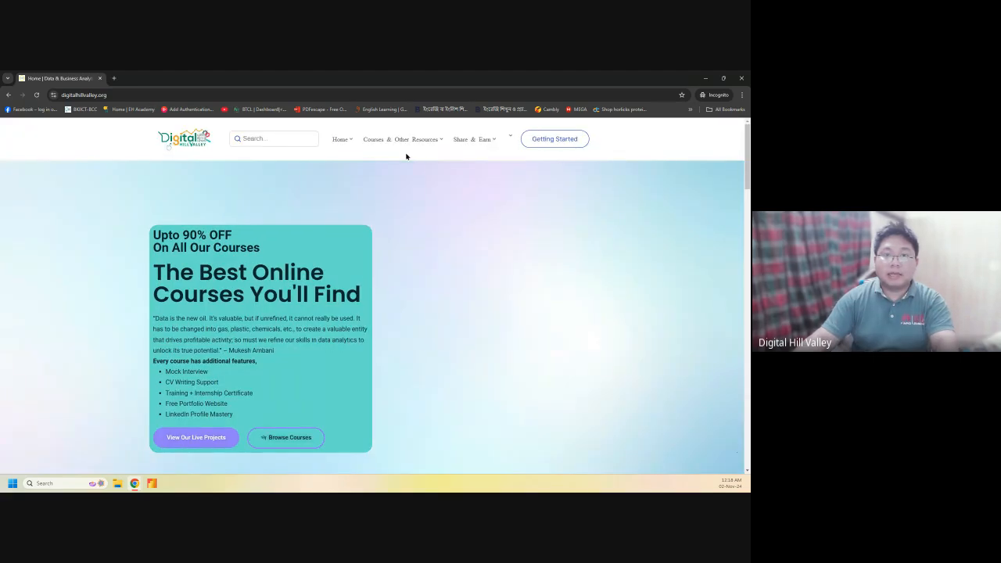
{"action": "left_click", "coordinate": [544, 141]}
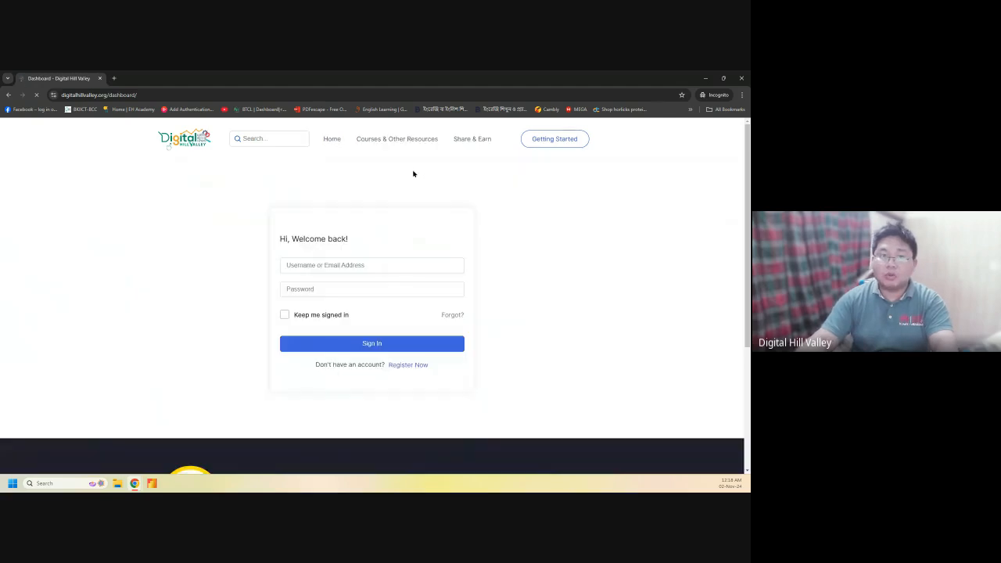
Enter the account e-mail address, fixing a typo, and start typing the password
{"action": "left_click", "coordinate": [332, 268]}
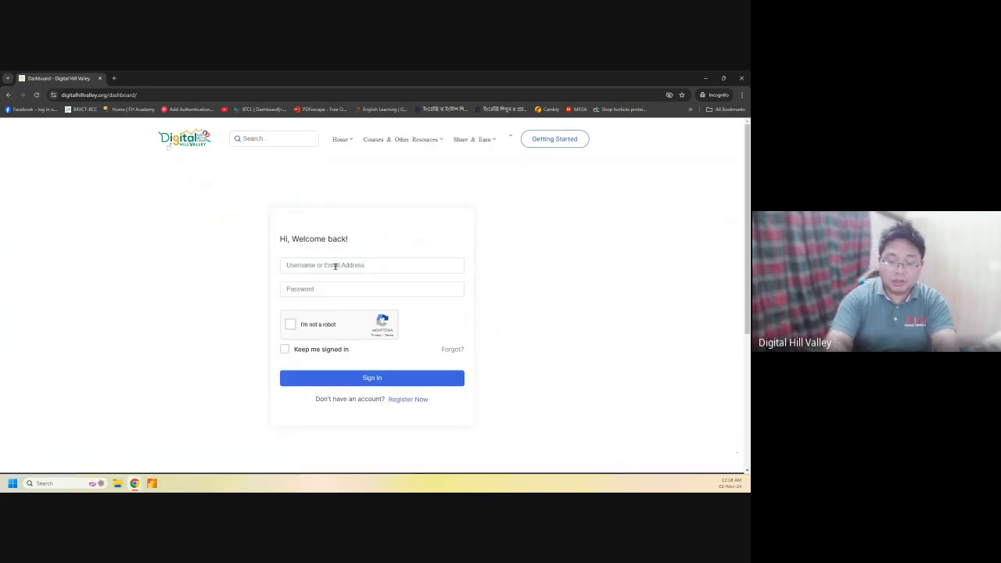
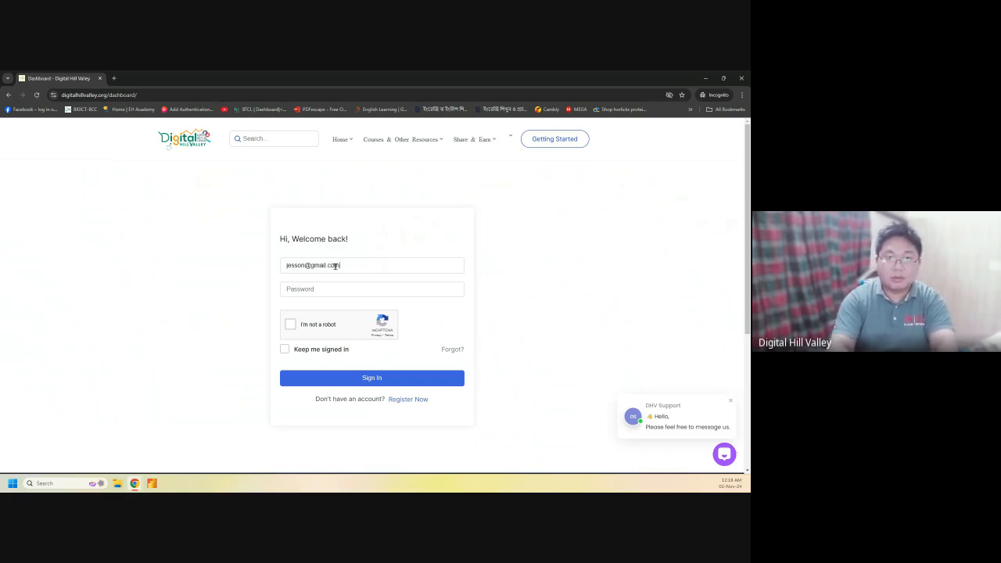
{"action": "left_click", "coordinate": [309, 286]}
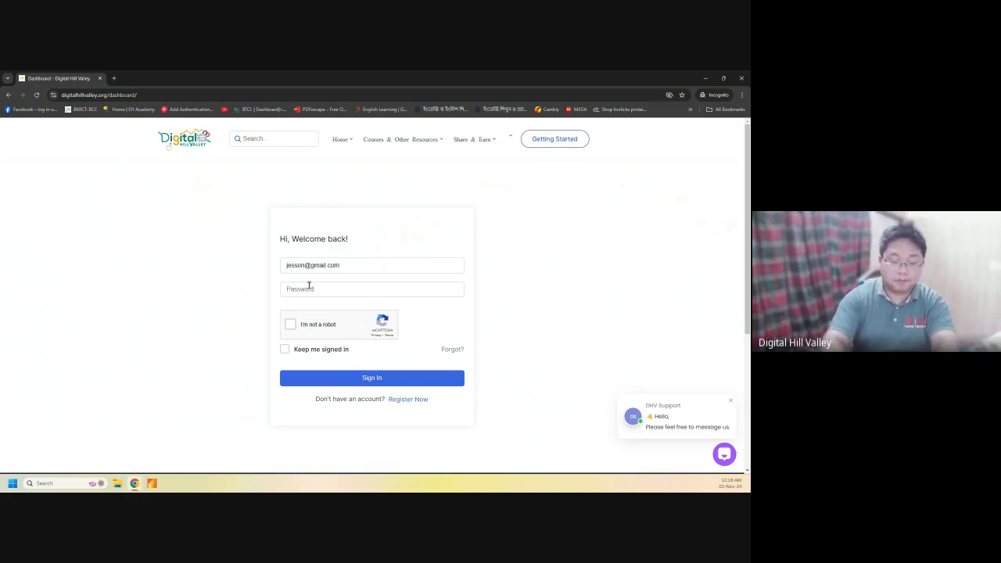
{"action": "type", "text": "a"}
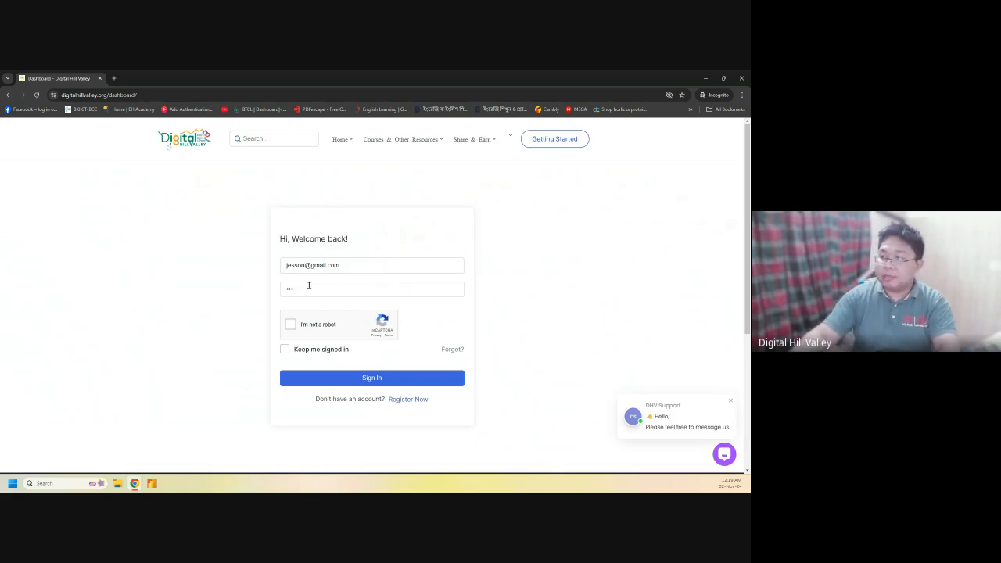